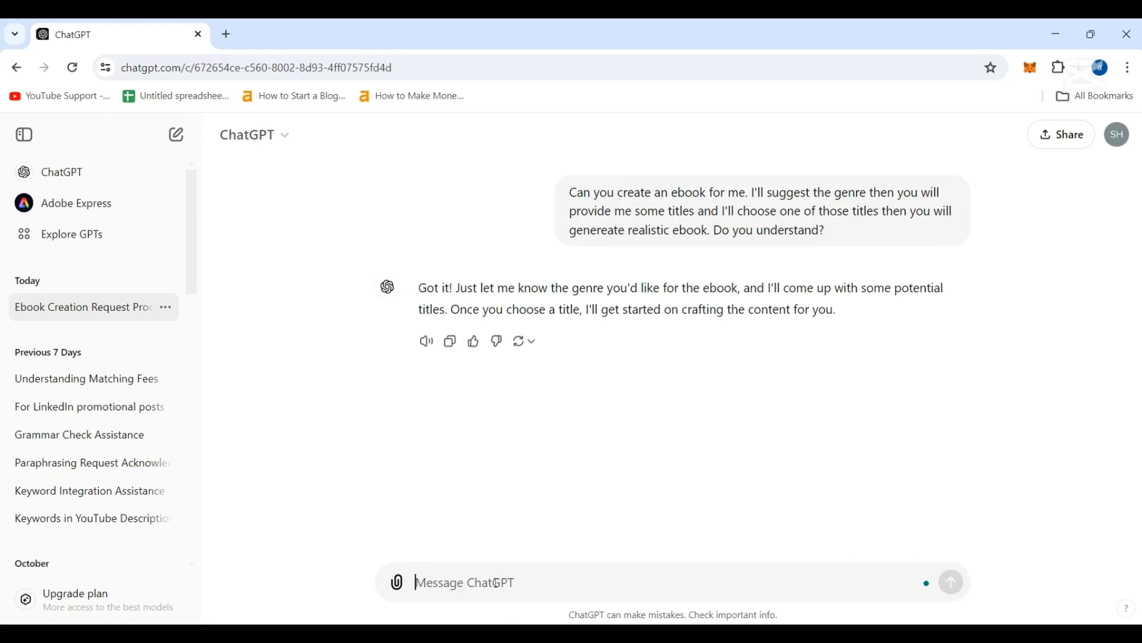
- Send the ebook genre to the chat as "Genre: Health & Wealth"
text(Healt)
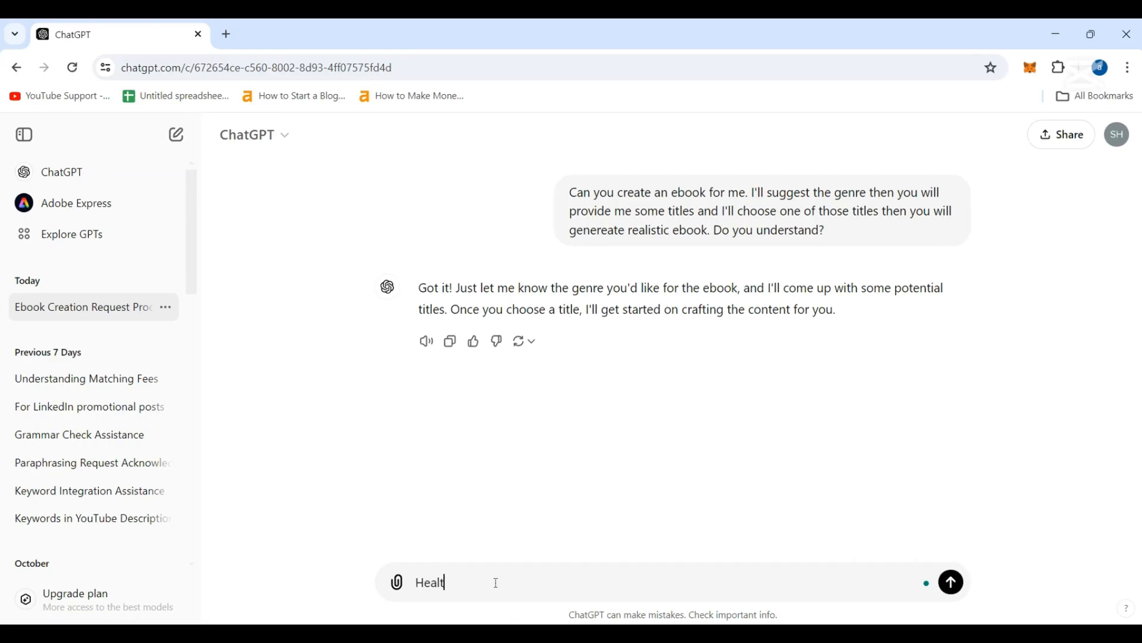
text(h & Wealth)
key(Home)
text(Genre)
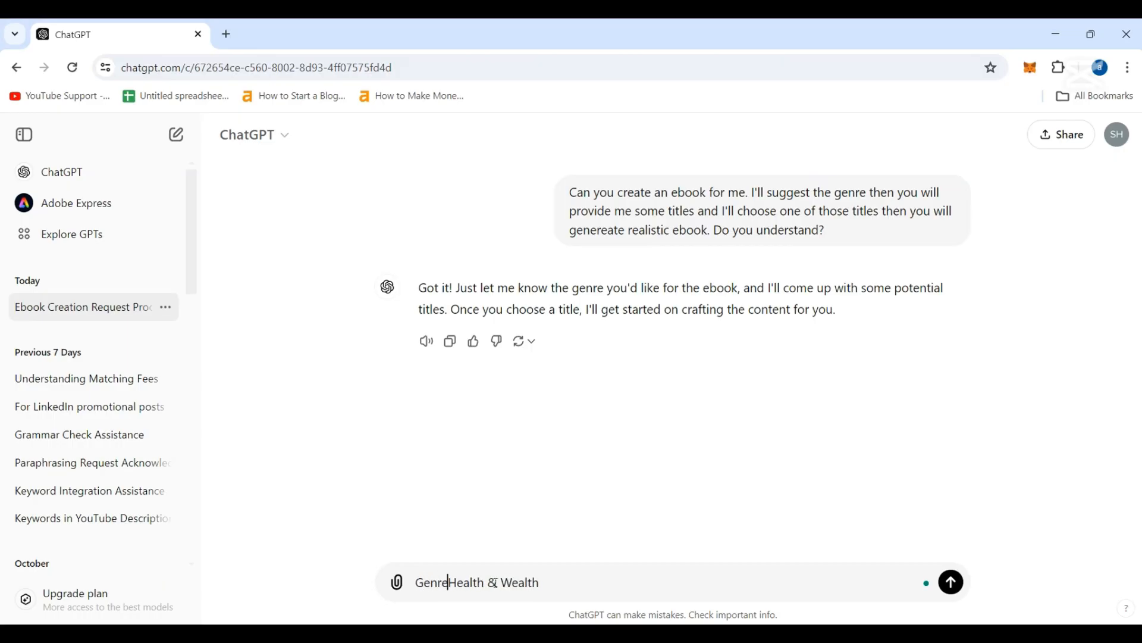
key(BackSpace)
text(:)
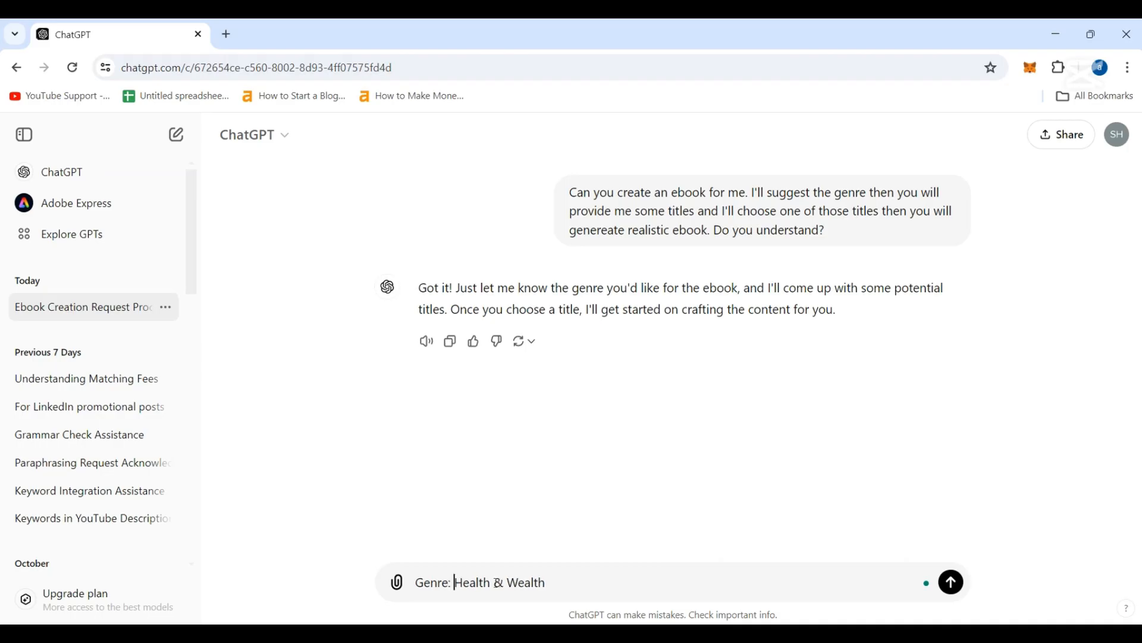
key(Return)
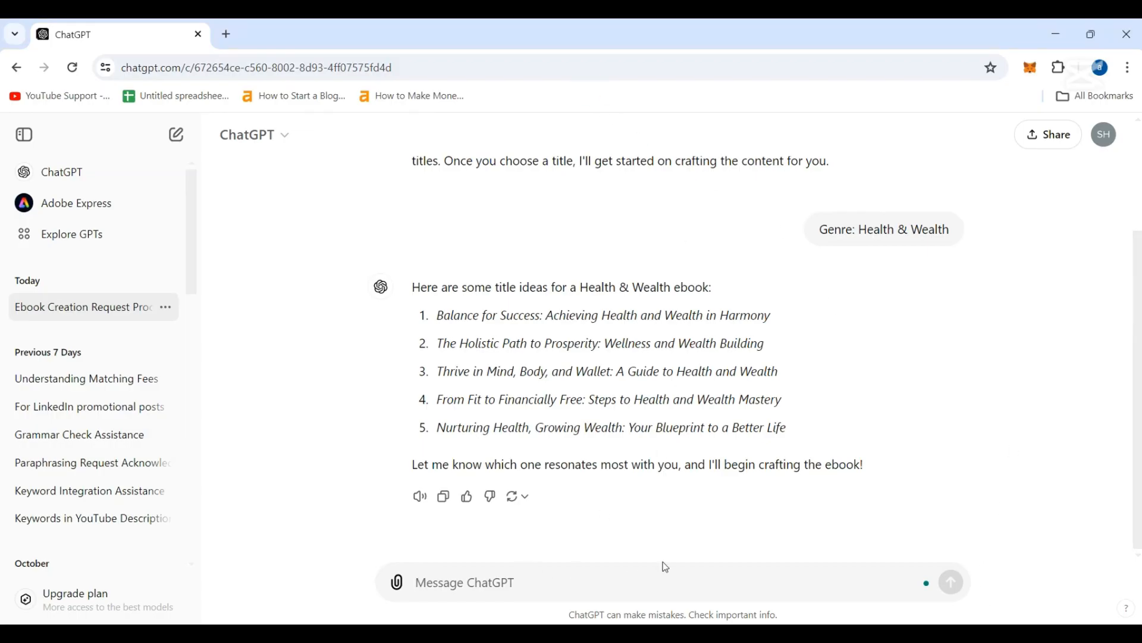
- Request more title ideas with the message "Suggest me more realistic ebook titles for health and wealth genre."
text(Su)
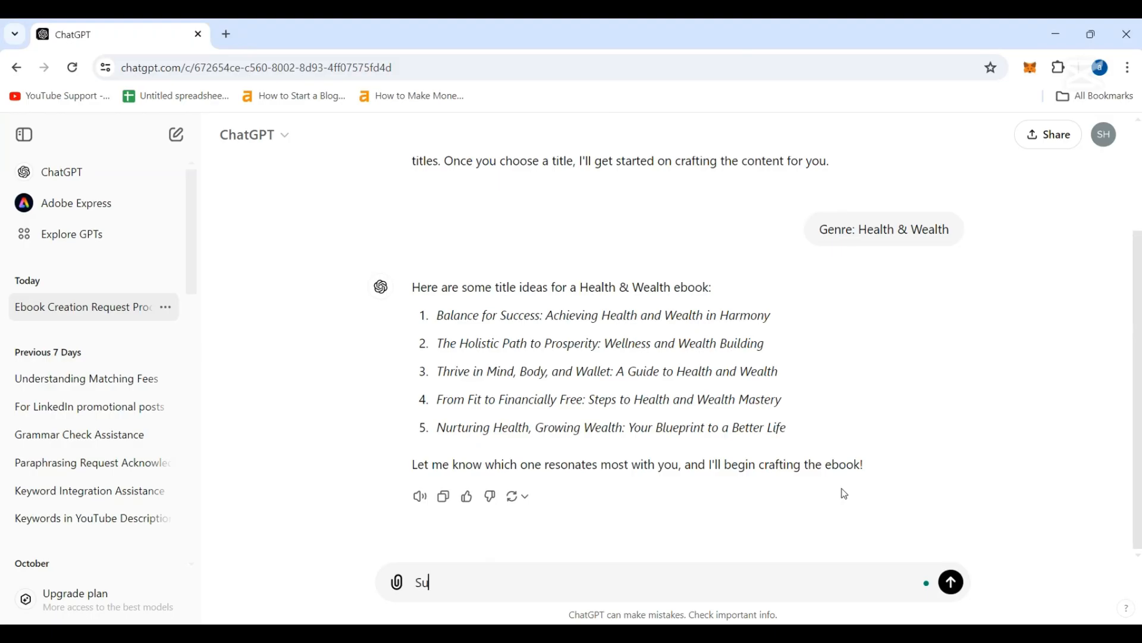
text(ggest me more realistic )
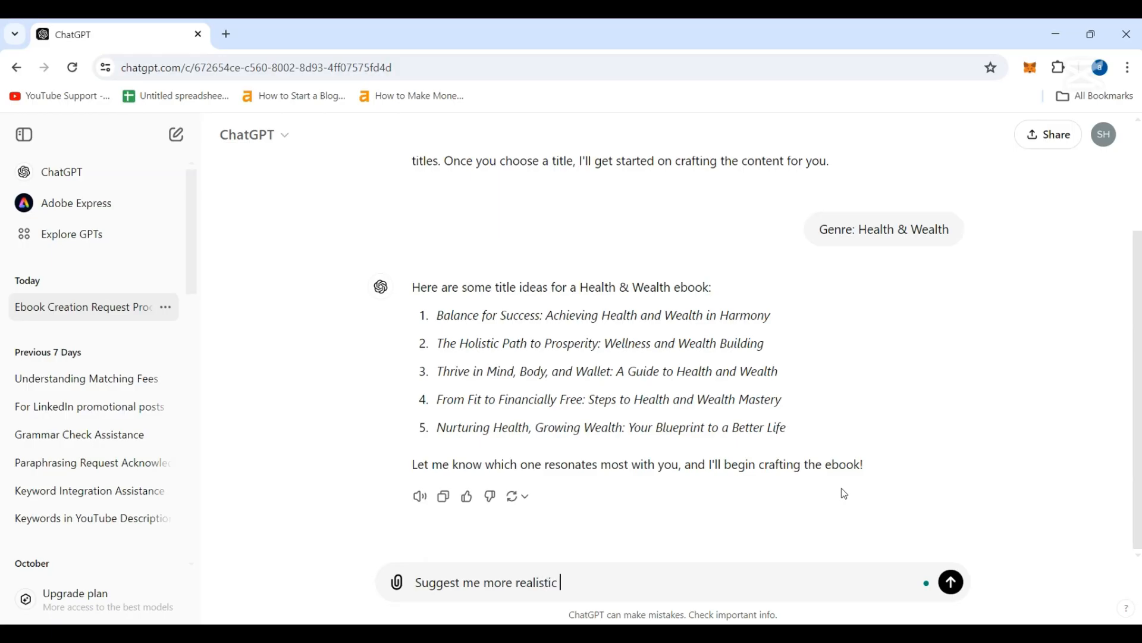
text(ebook ti)
text(tles for heal)
text(th an)
key(BackSpace)
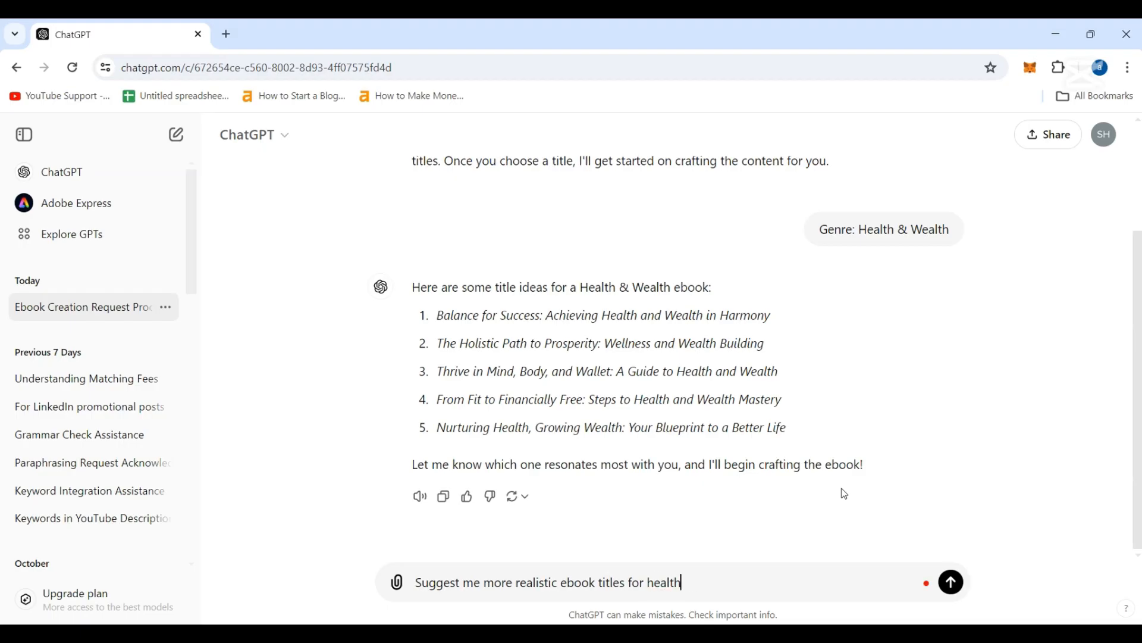
text(and wealth genre.)
key(Return)
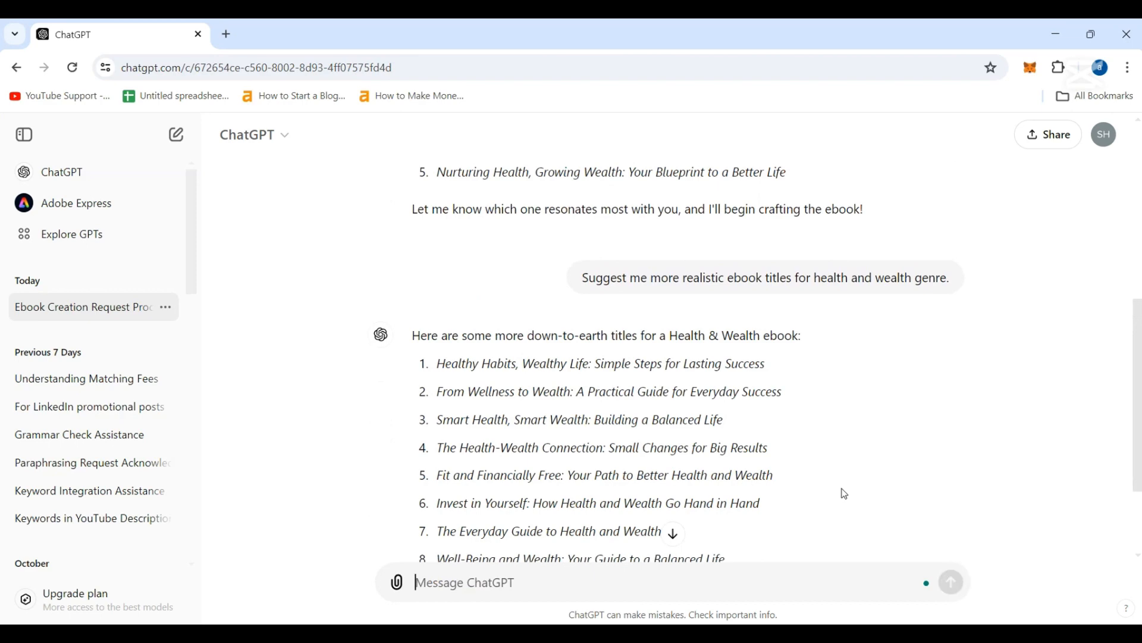
- Clarify the title style by sending "Like "The Mentor" under which a tag line would be written. Now do you understand?"
scroll(818, 471, down, 2)
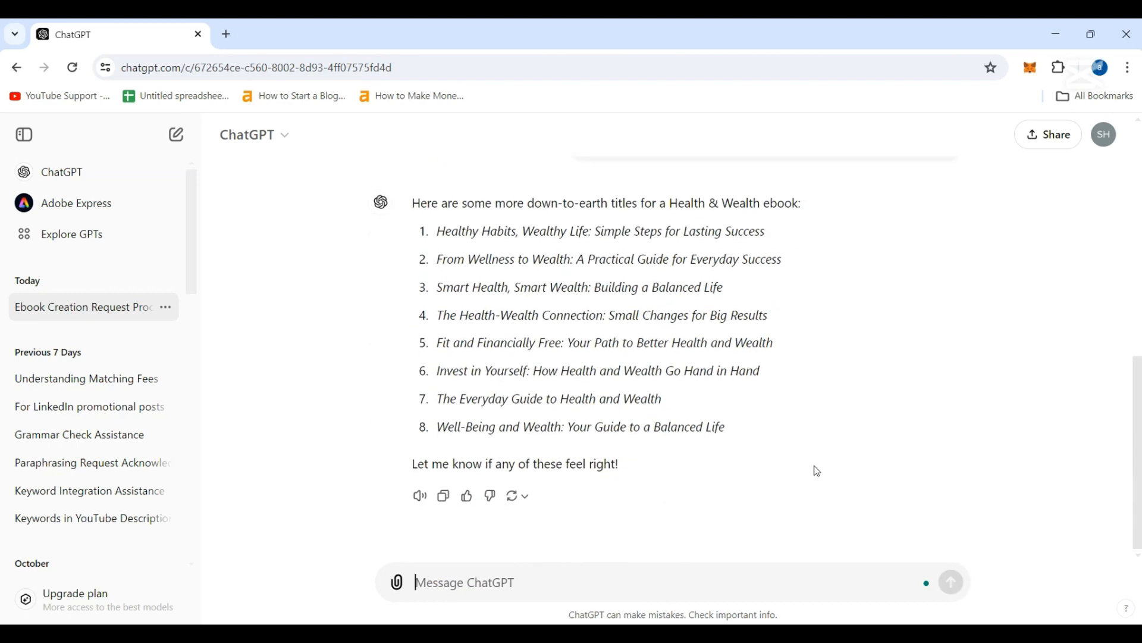
scroll(818, 471, up, 2)
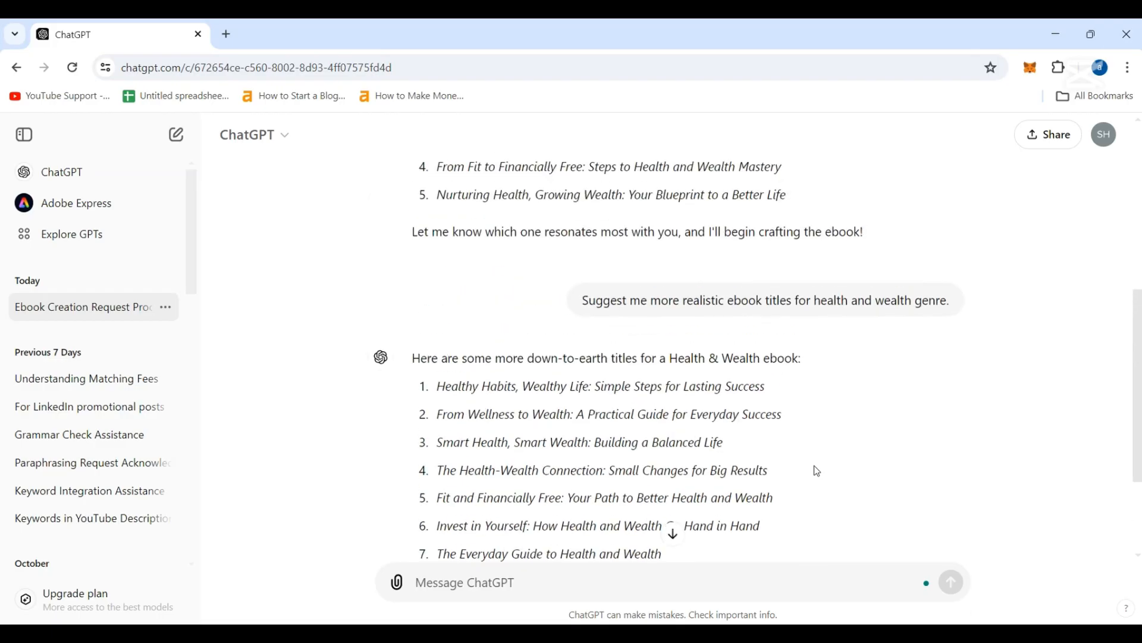
scroll(817, 471, down, 1)
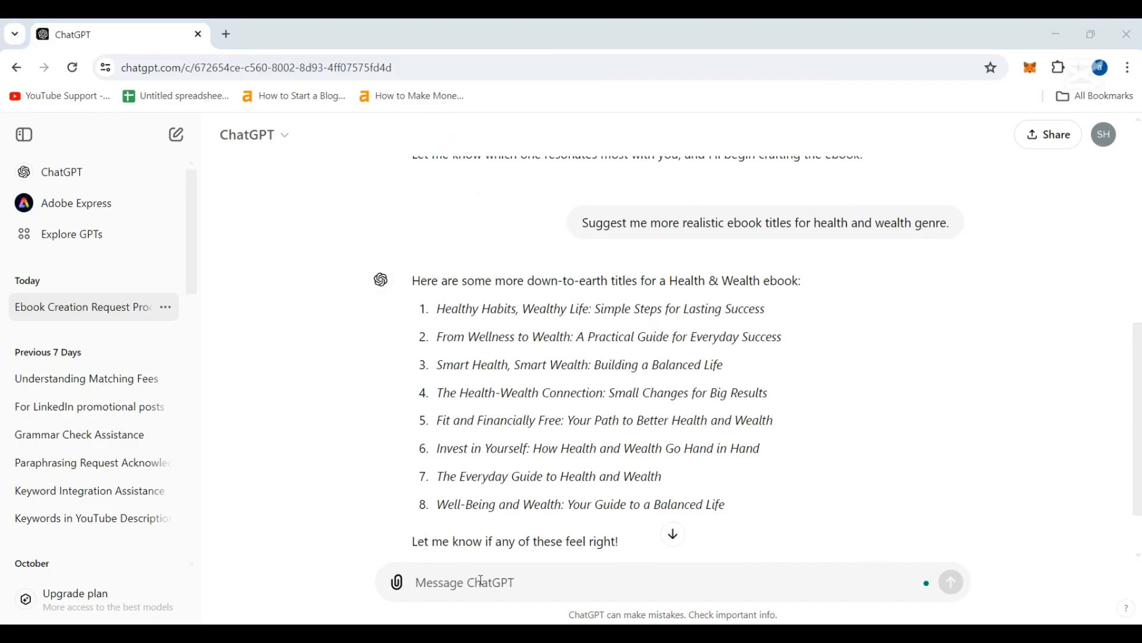
scroll(643, 481, down, 1)
text(Like)
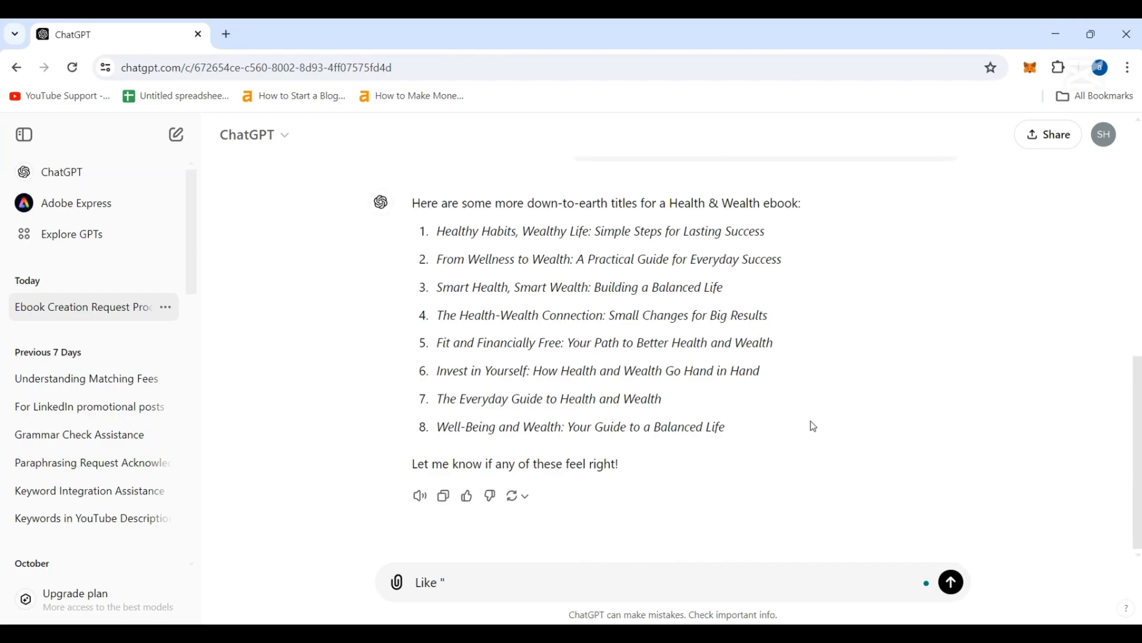
text("The)
text( Men)
text(tor)
text(" )
text(under ehu)
text(hic)
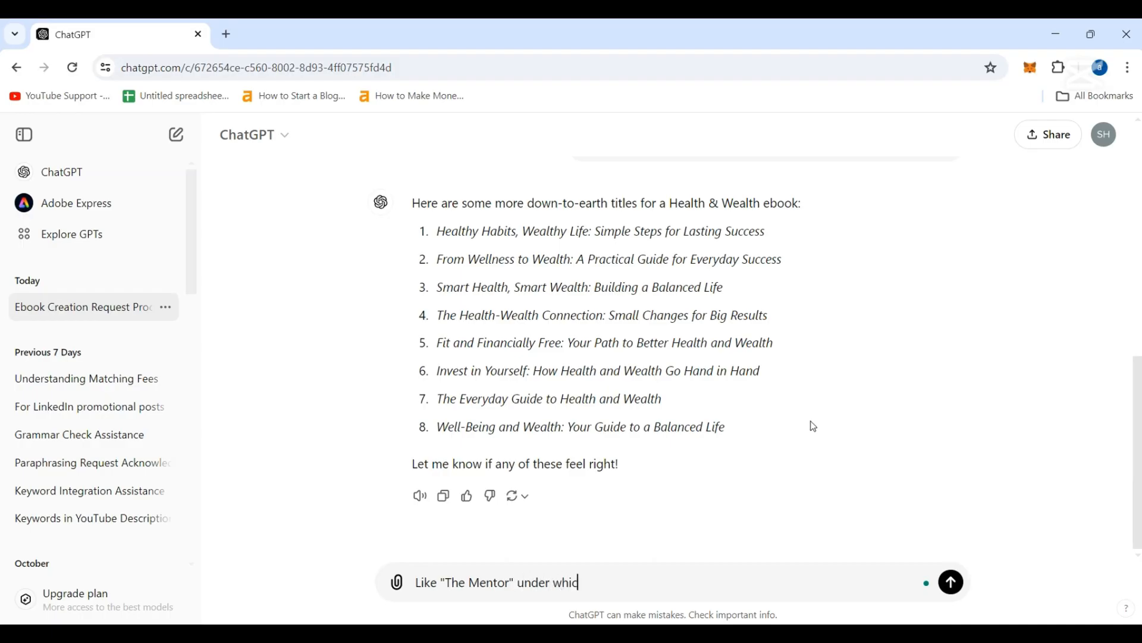
text(h a tag line would )
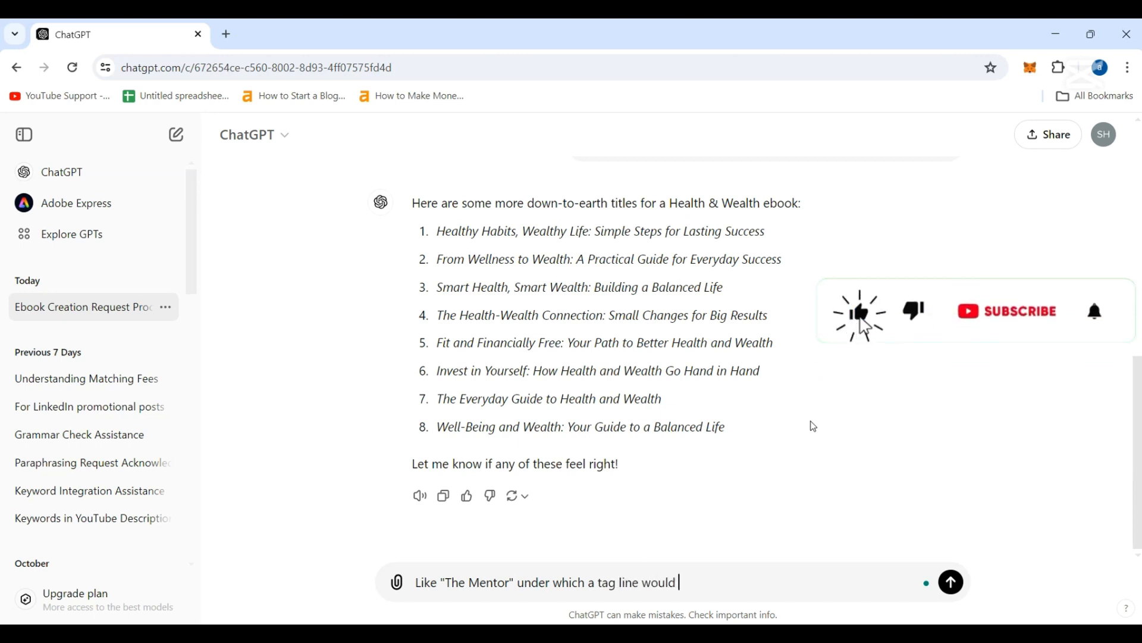
text(be writte)
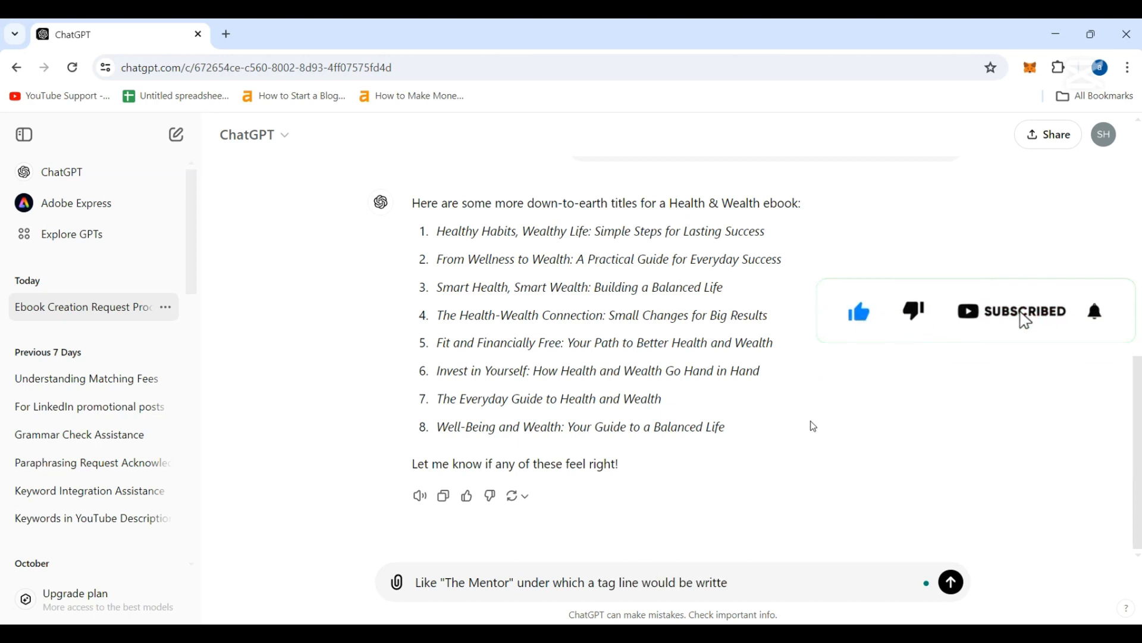
text(n. Now do)
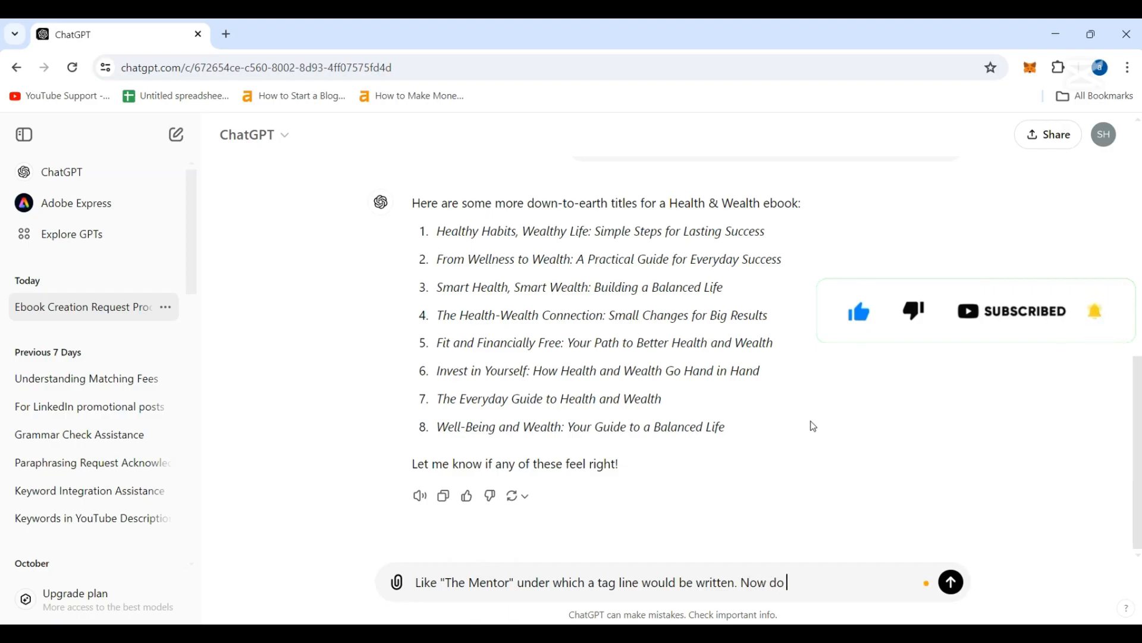
text( you under)
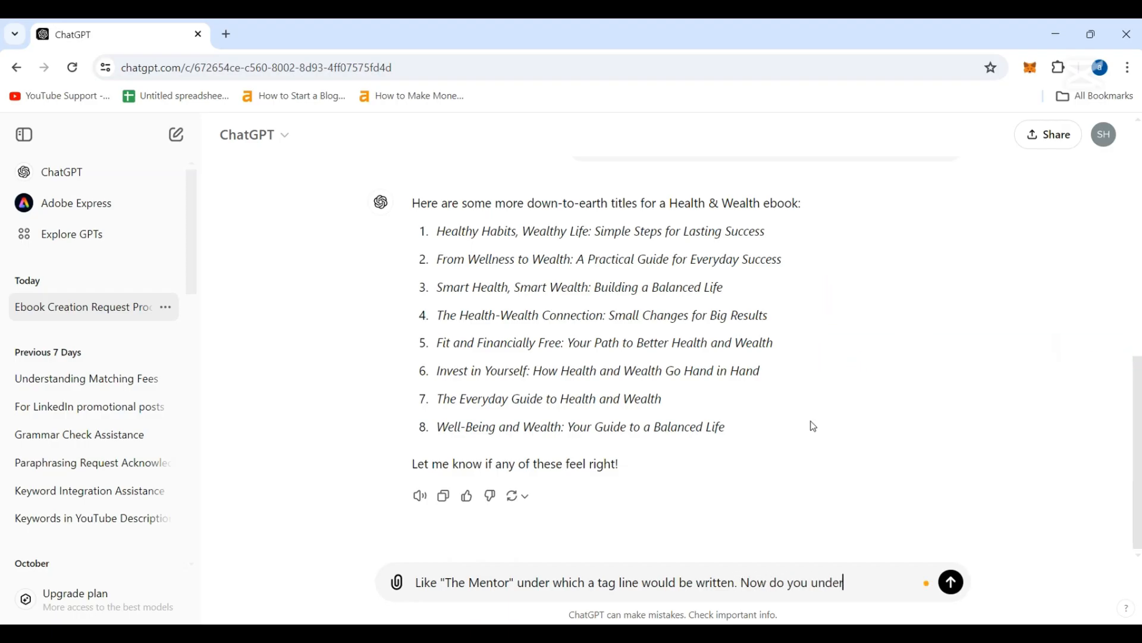
text(stand?)
key(Return)
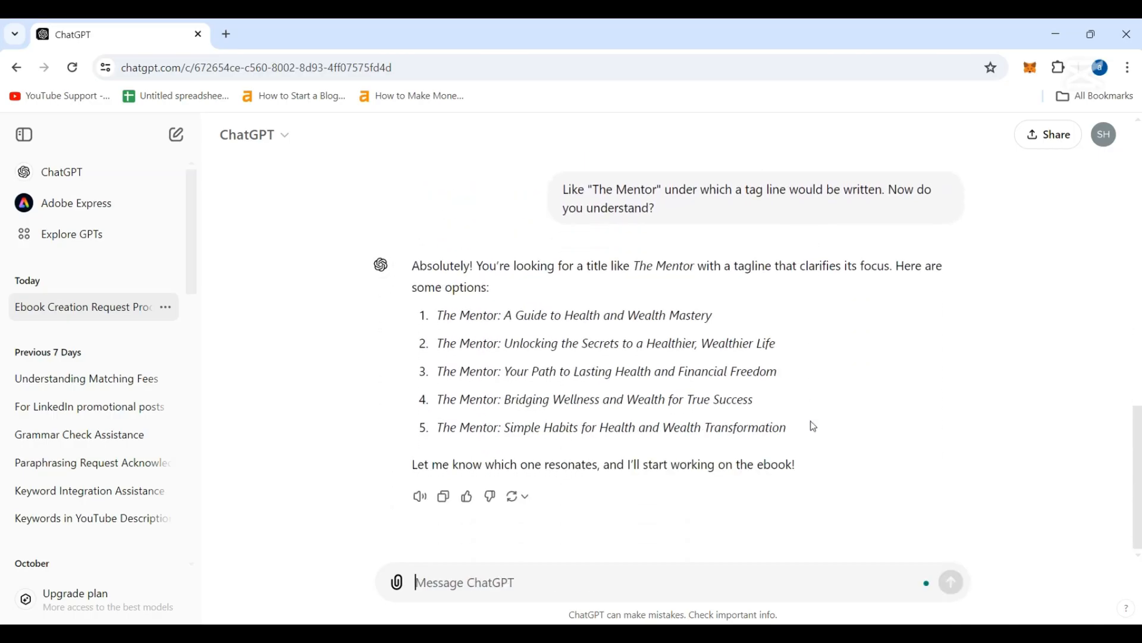
- Ask for original titles by sending "it was just an example. Come up with your own unique name with a tag line."
scroll(813, 427, up, 3)
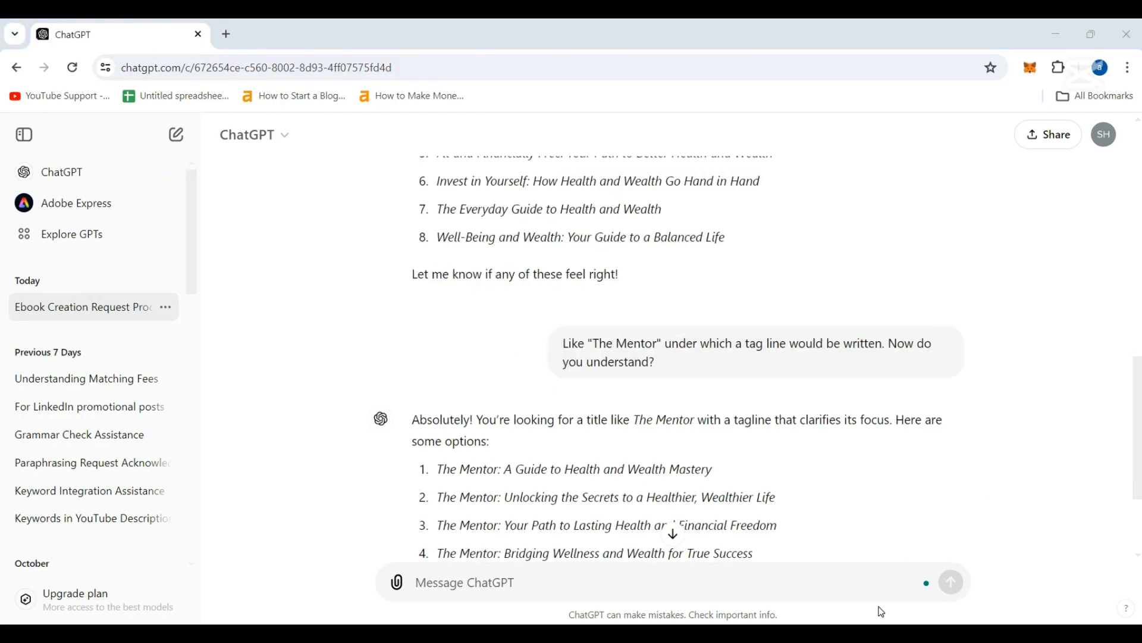
click(468, 598)
text(it w)
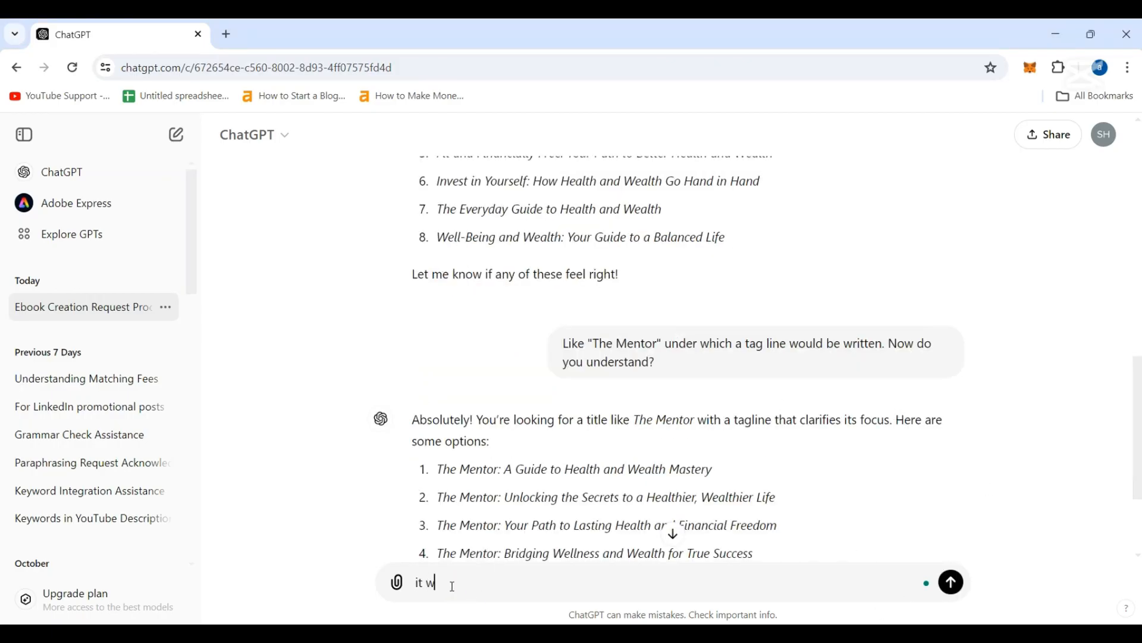
text(as just an example. Come up w)
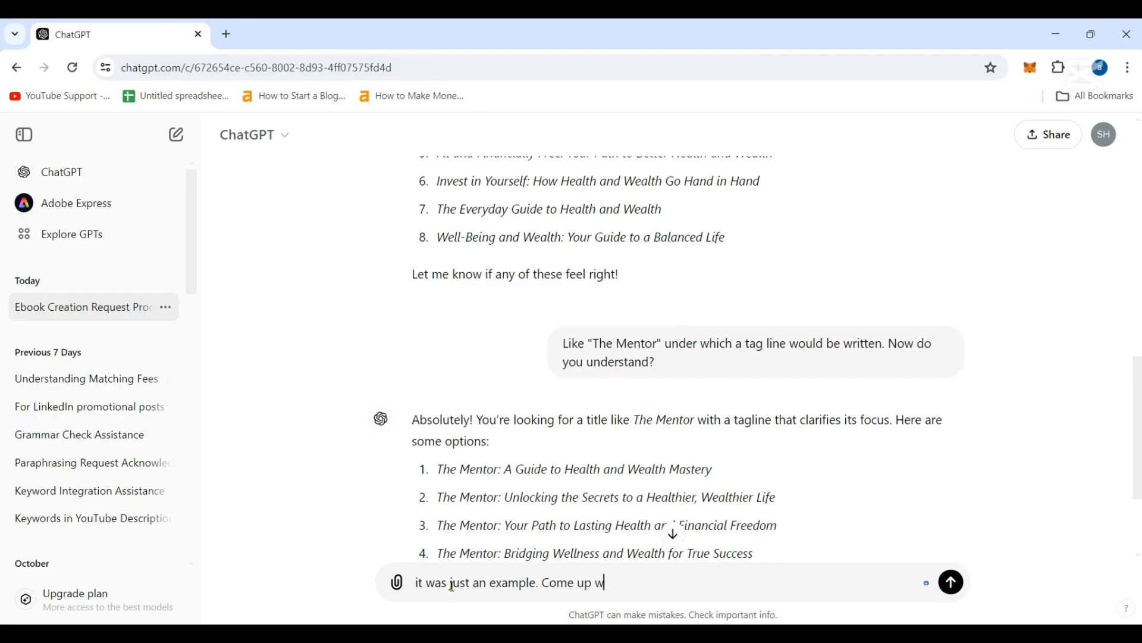
text(ith your own unique na)
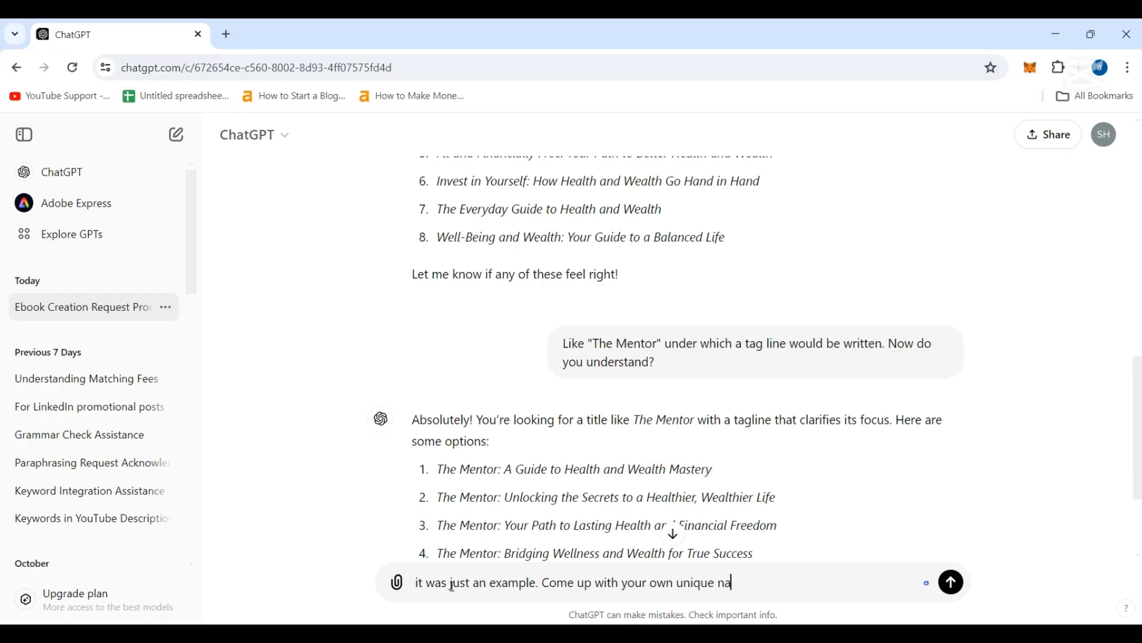
text(me with a tag line.)
key(Return)
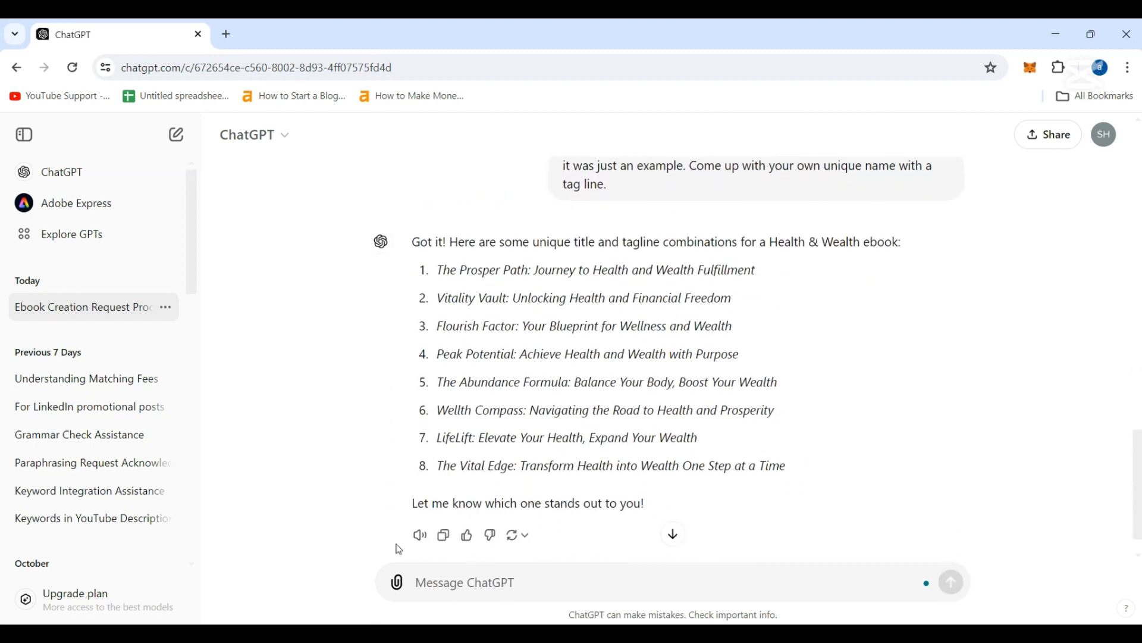
- Review the suggested title and tagline combinations and choose one by sending "title number 8"
scroll(992, 490, up, 3)
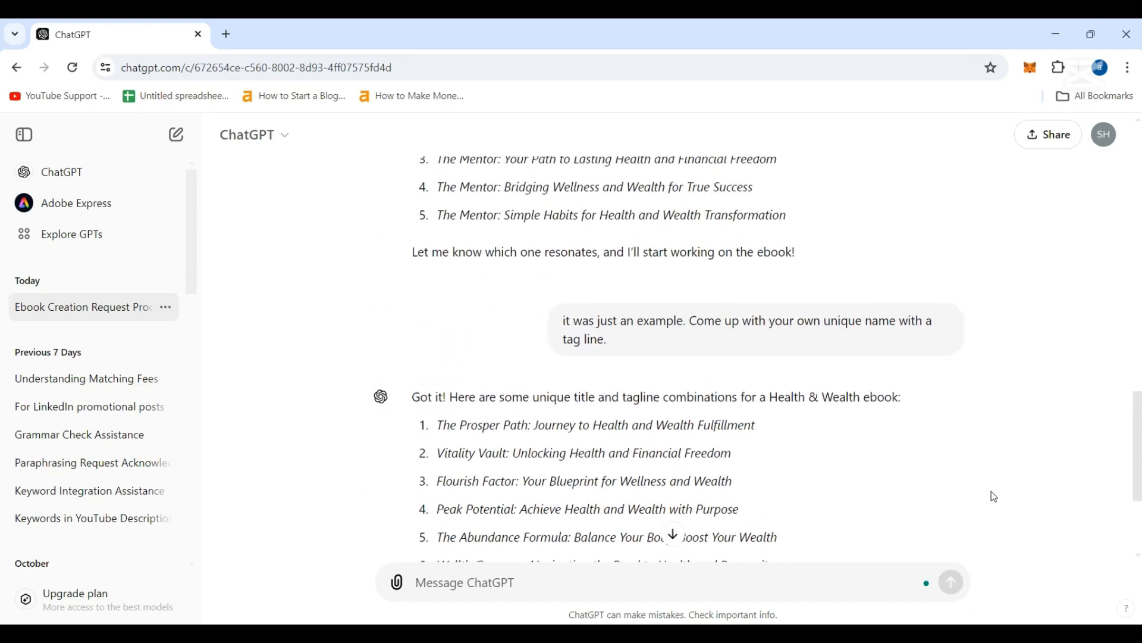
scroll(992, 491, down, 3)
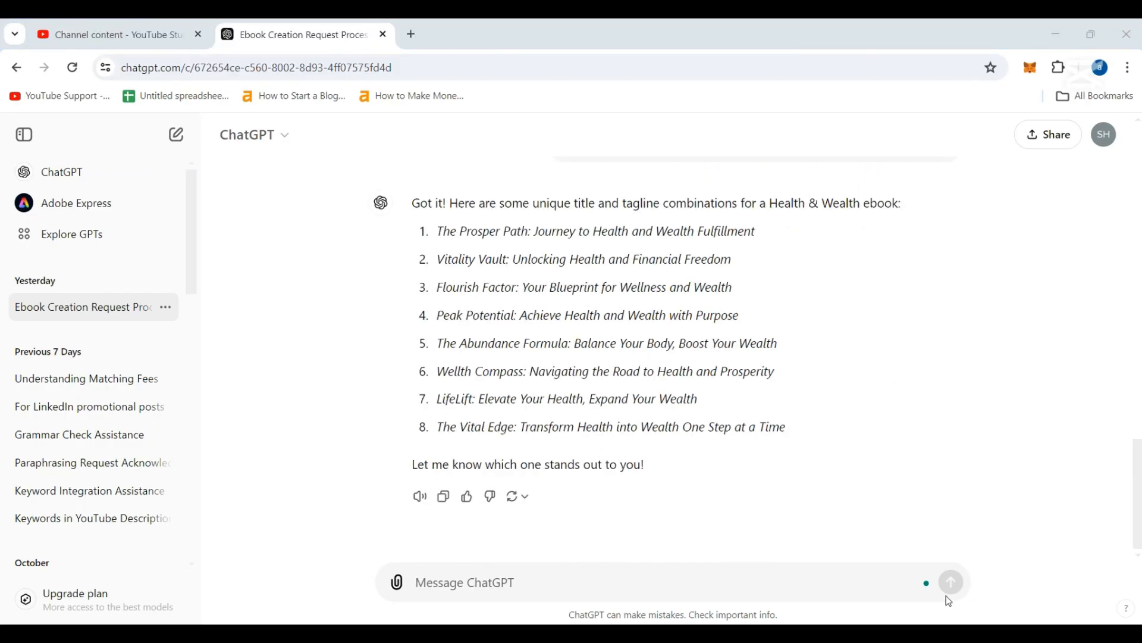
click(490, 584)
text(titl)
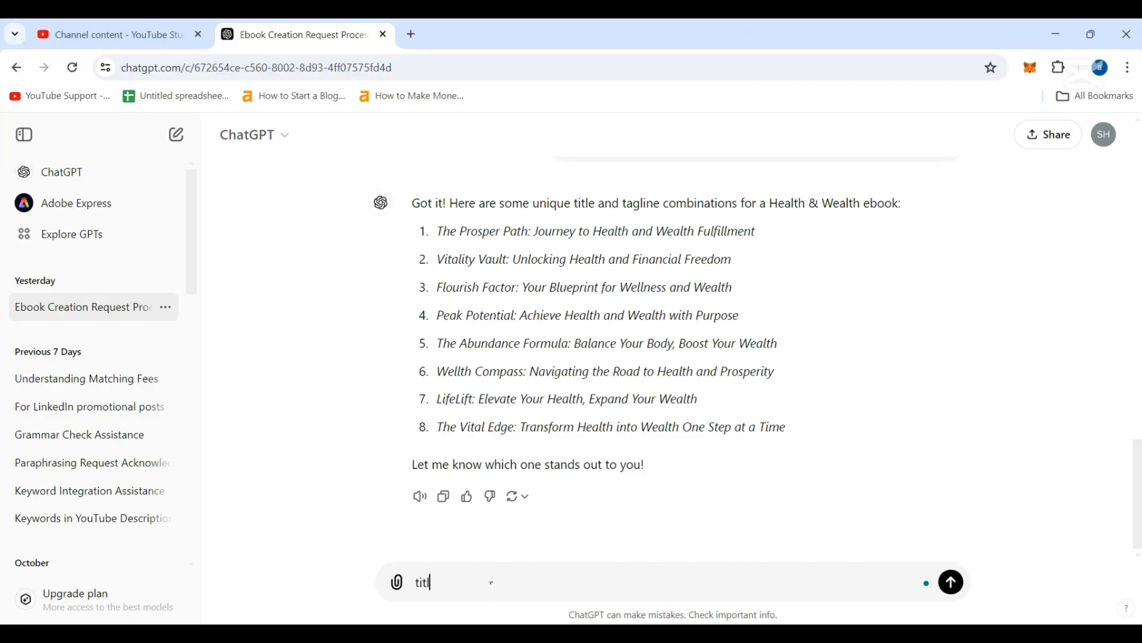
text(e number 8)
key(Return)
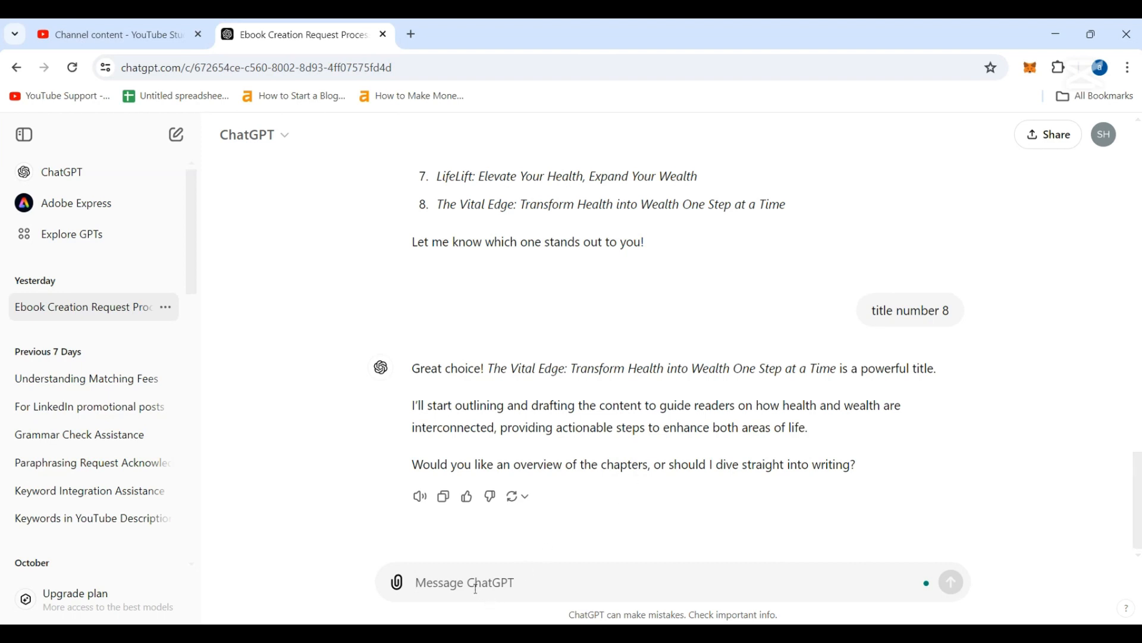
- Send "yes i would like to have an overview of chapters" and look through the generated chapter outline
text(yes i)
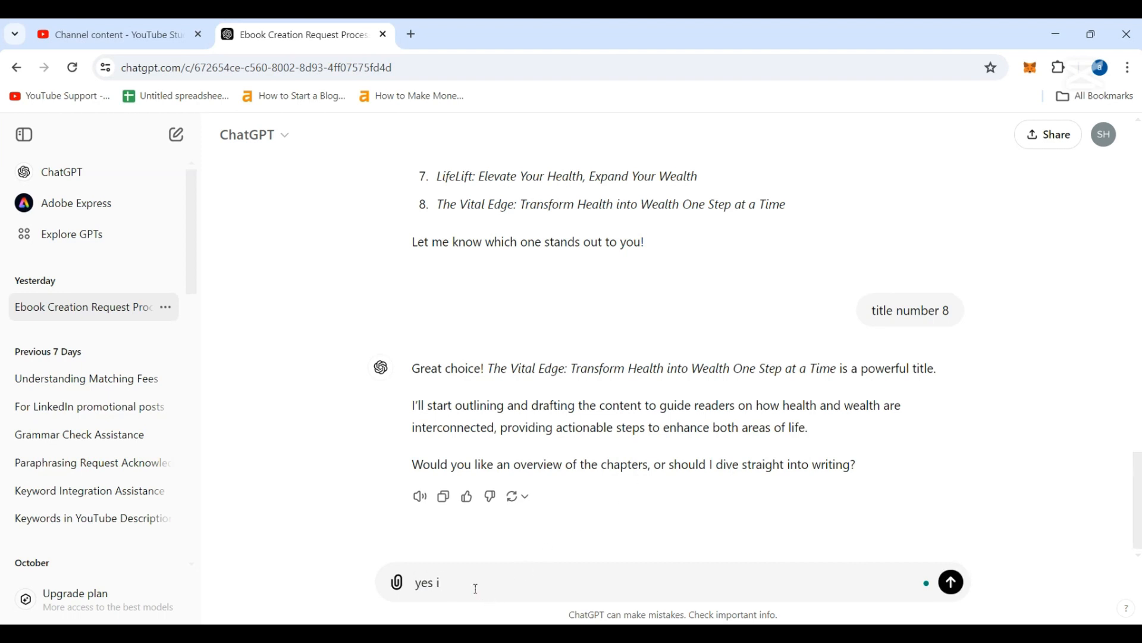
text( would like to have an overview of chapt)
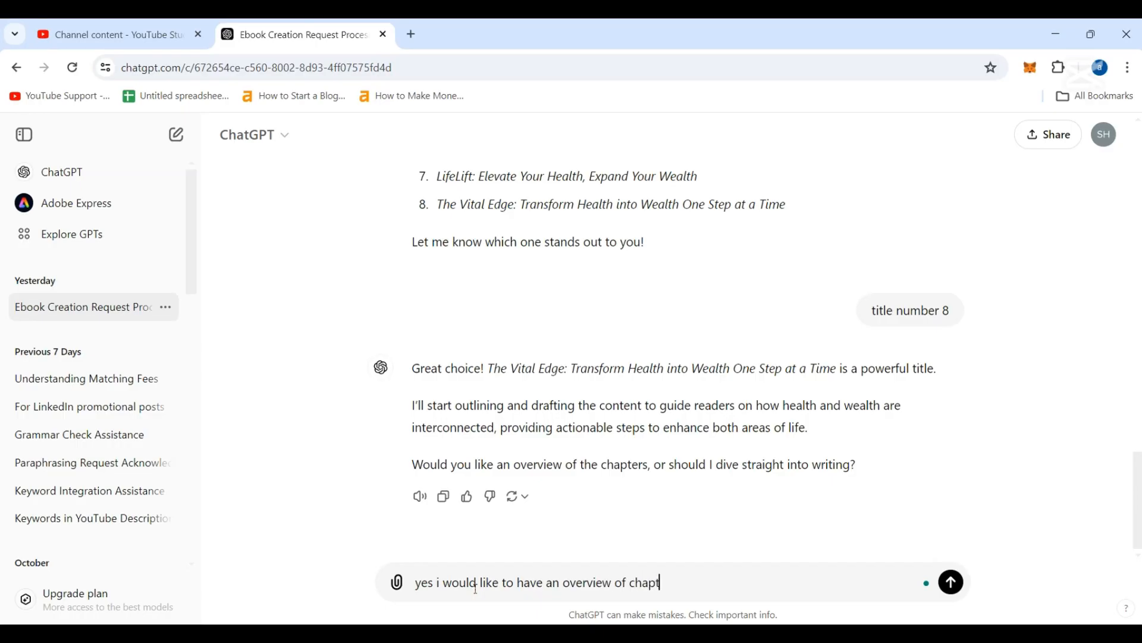
text(ers)
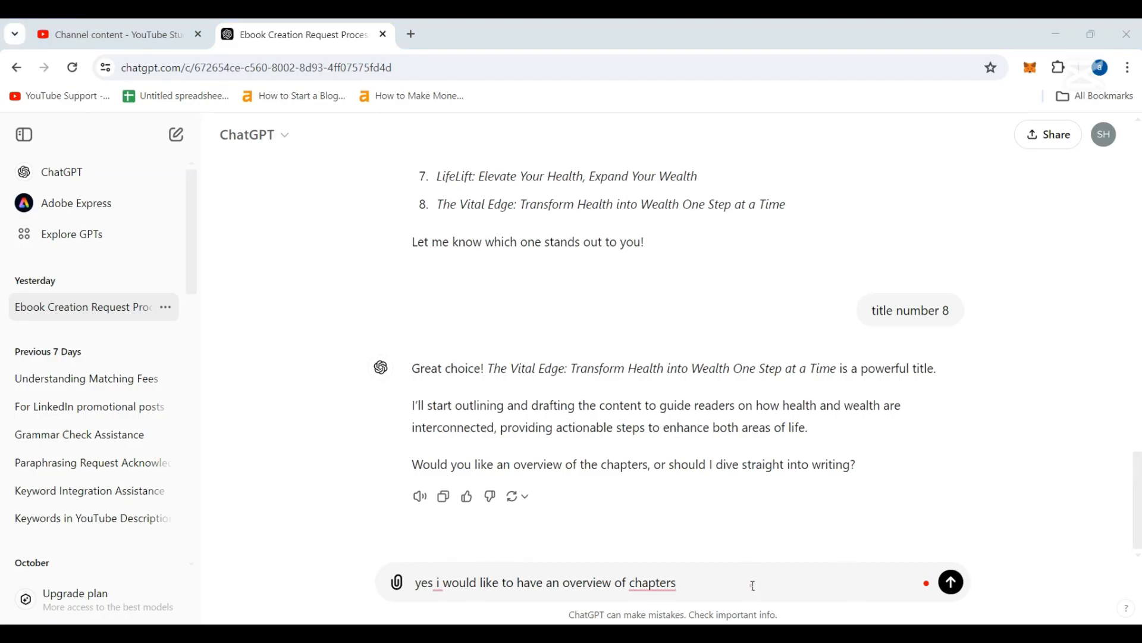
key(Return)
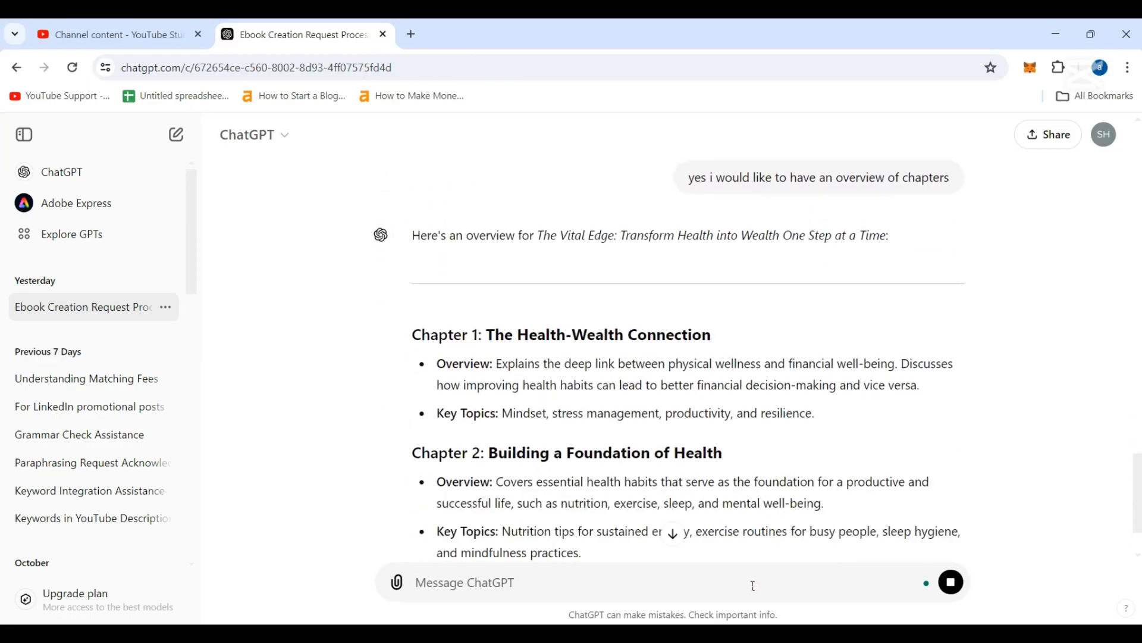
scroll(684, 314, down, 6)
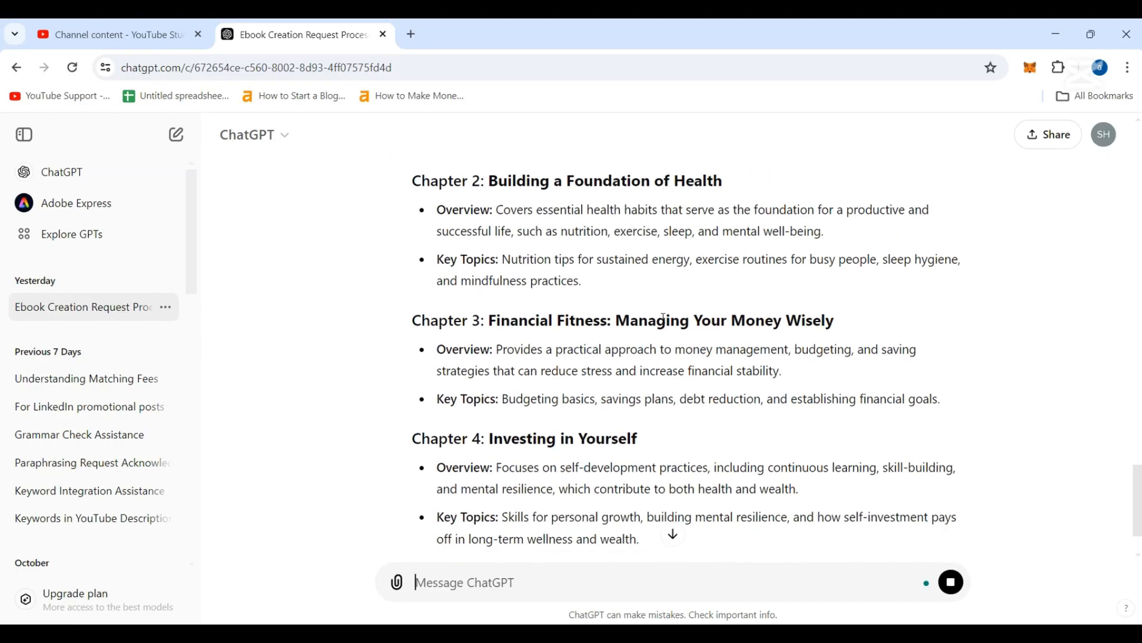
scroll(664, 320, down, 5)
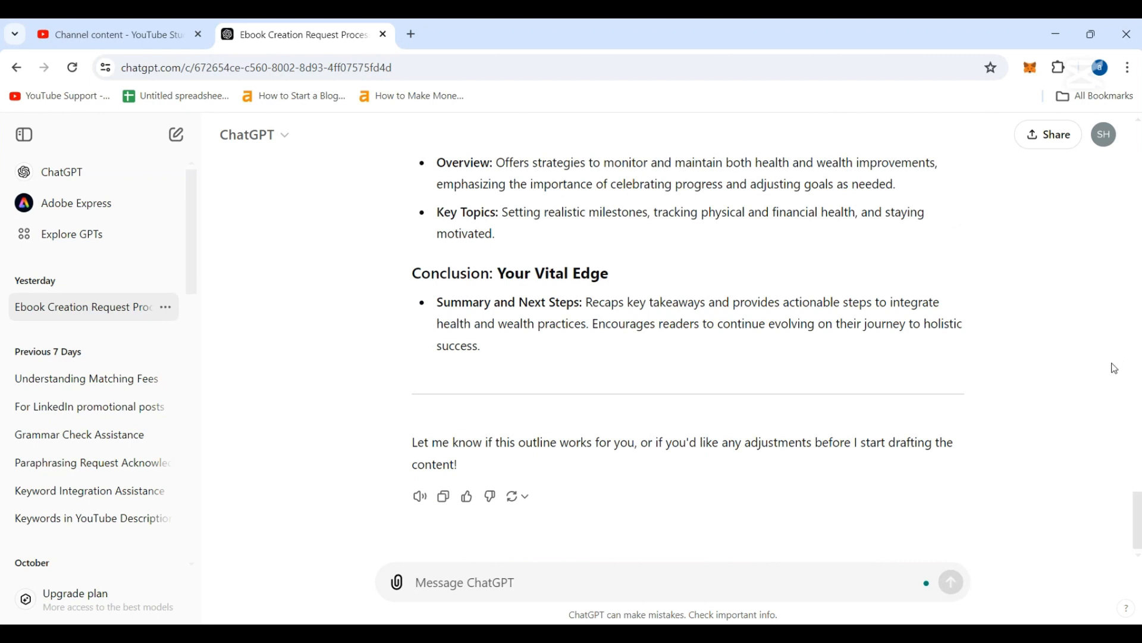
scroll(1116, 368, up, 4)
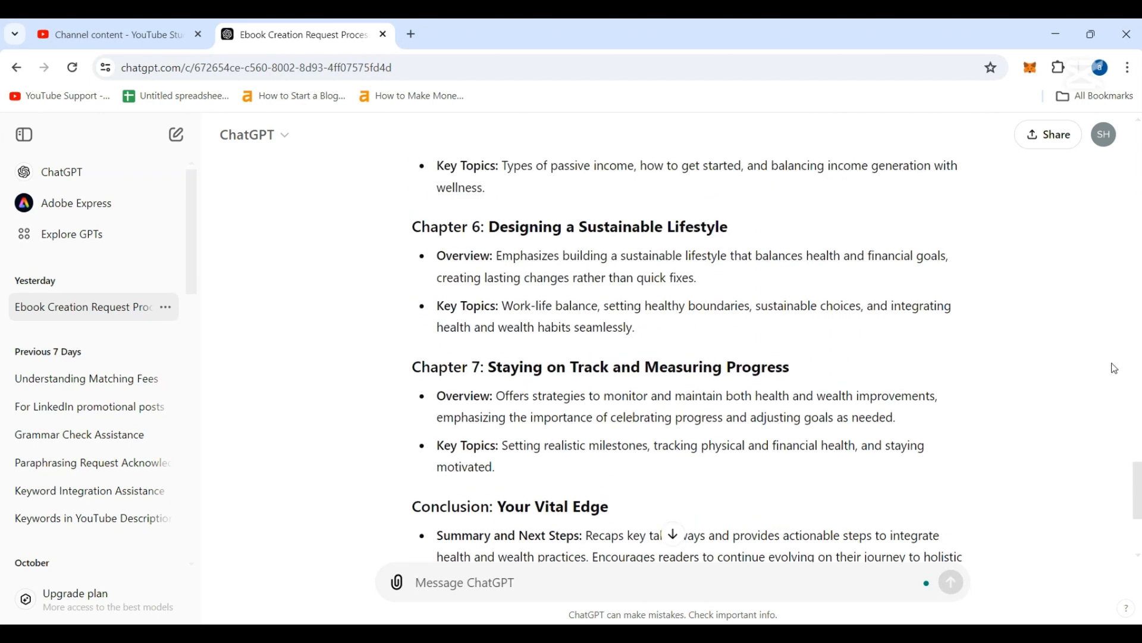
scroll(1116, 368, up, 10)
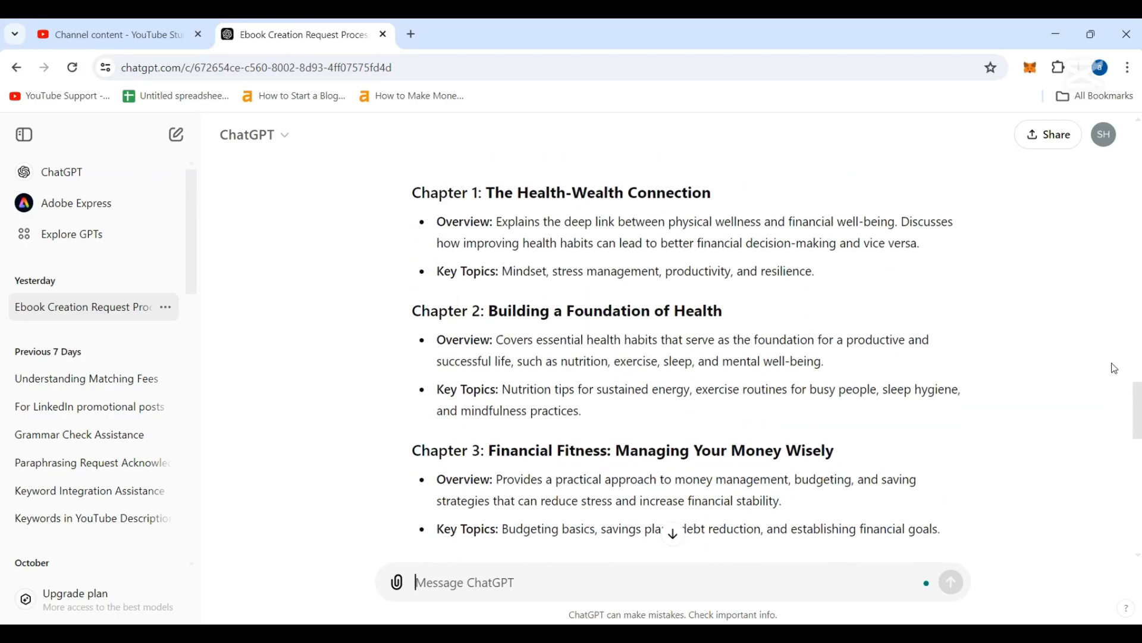
- Review the chapter outline through its conclusion and send "Start drafting the content"
scroll(1115, 368, up, 5)
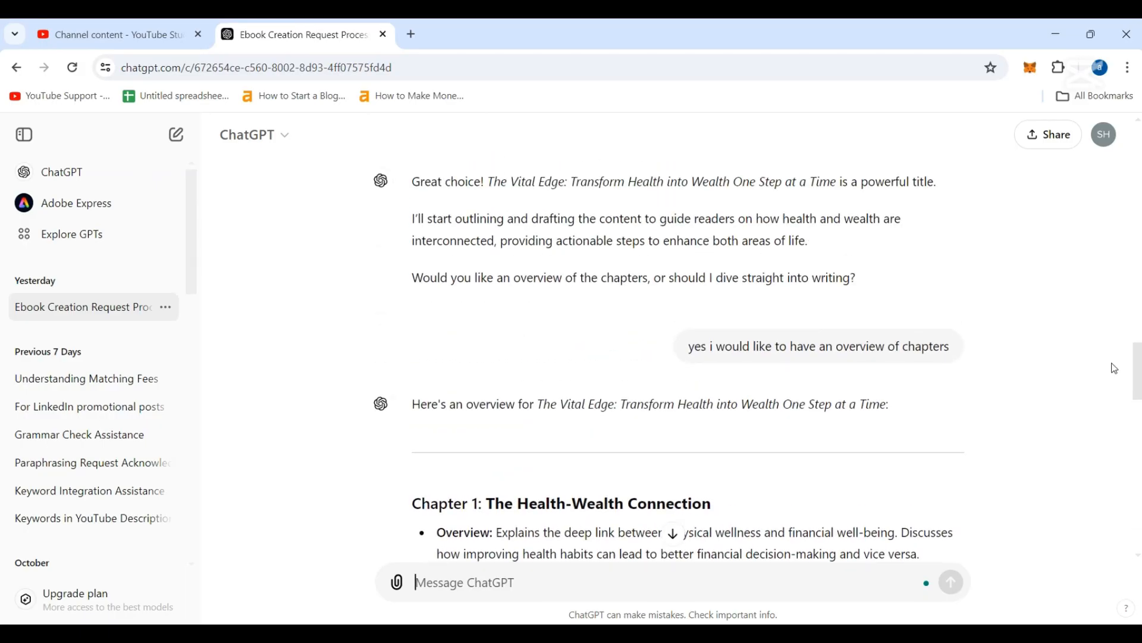
scroll(1115, 369, down, 18)
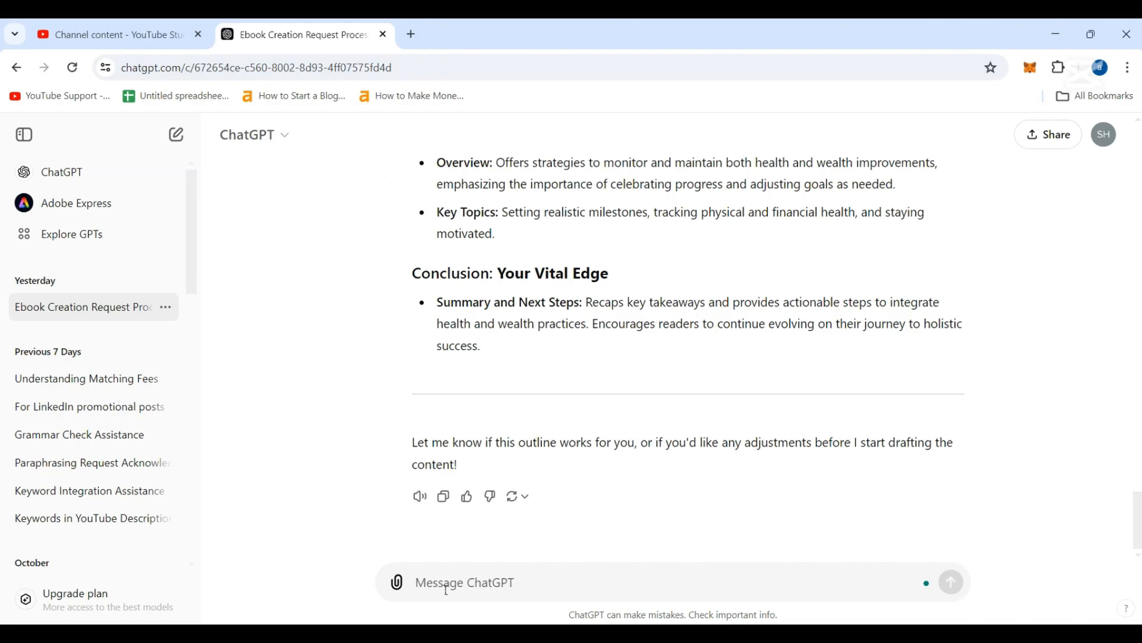
scroll(674, 385, up, 11)
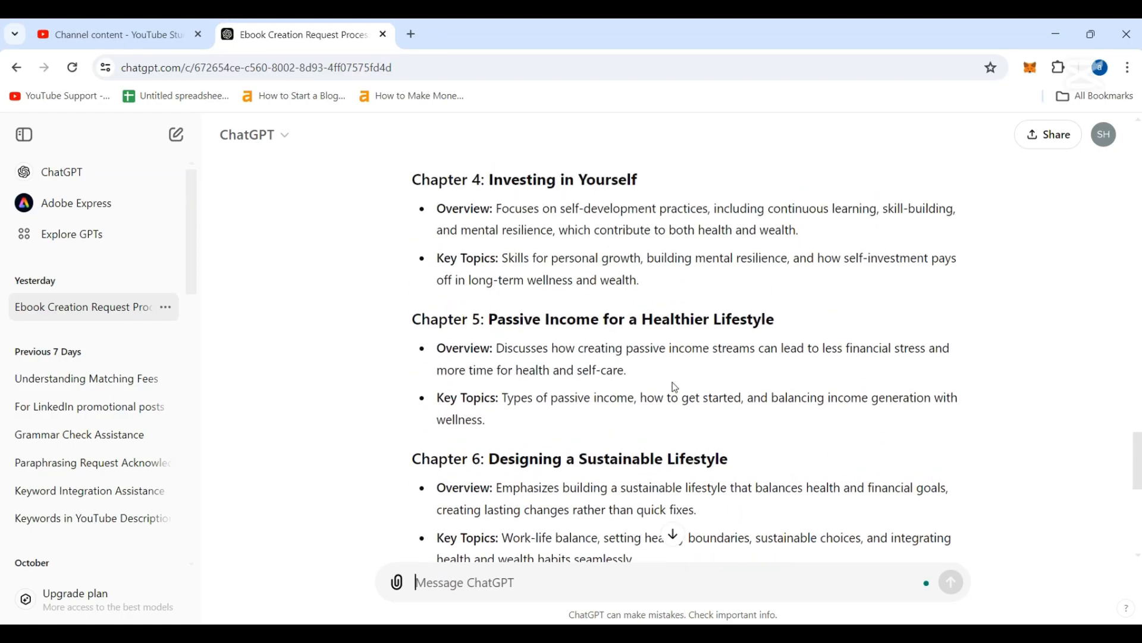
scroll(676, 388, up, 1)
scroll(675, 387, down, 8)
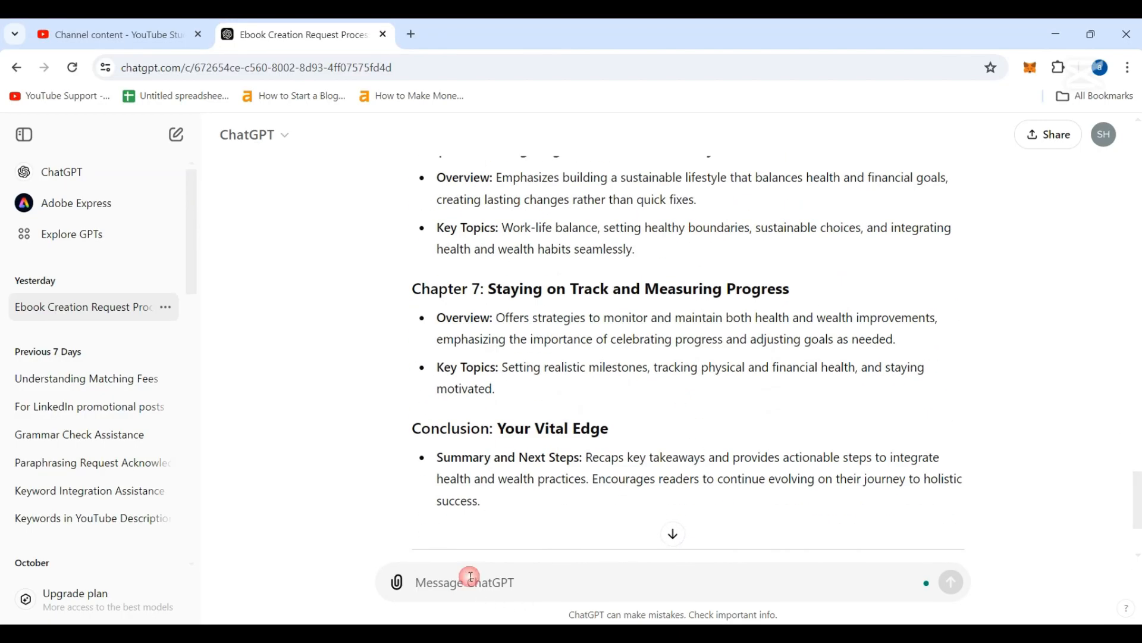
text(s)
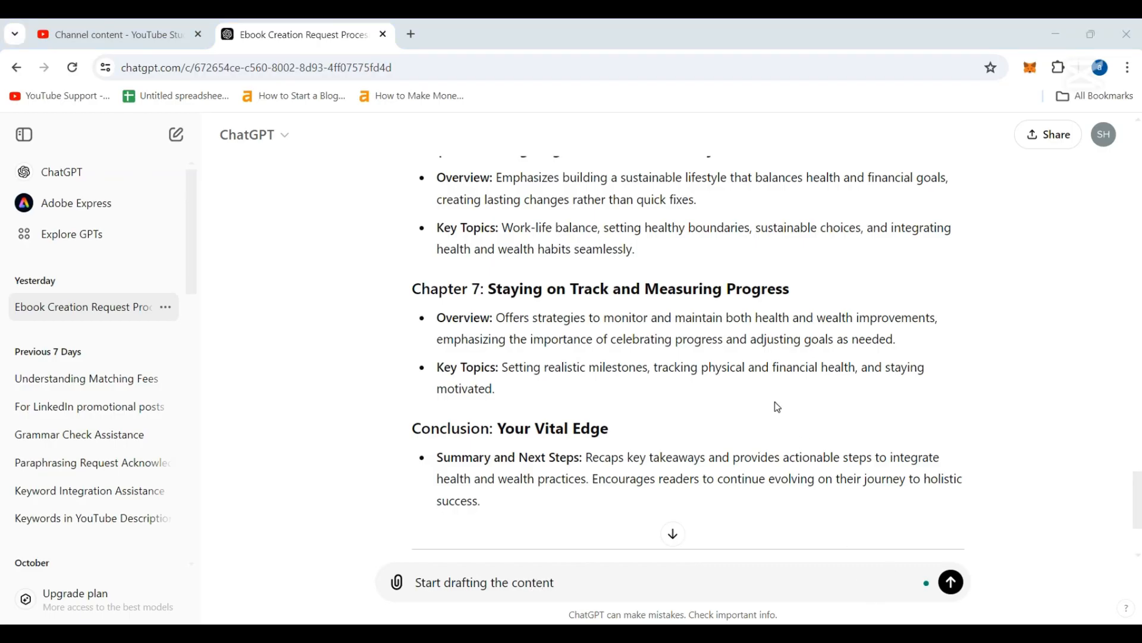
click(865, 581)
key(Return)
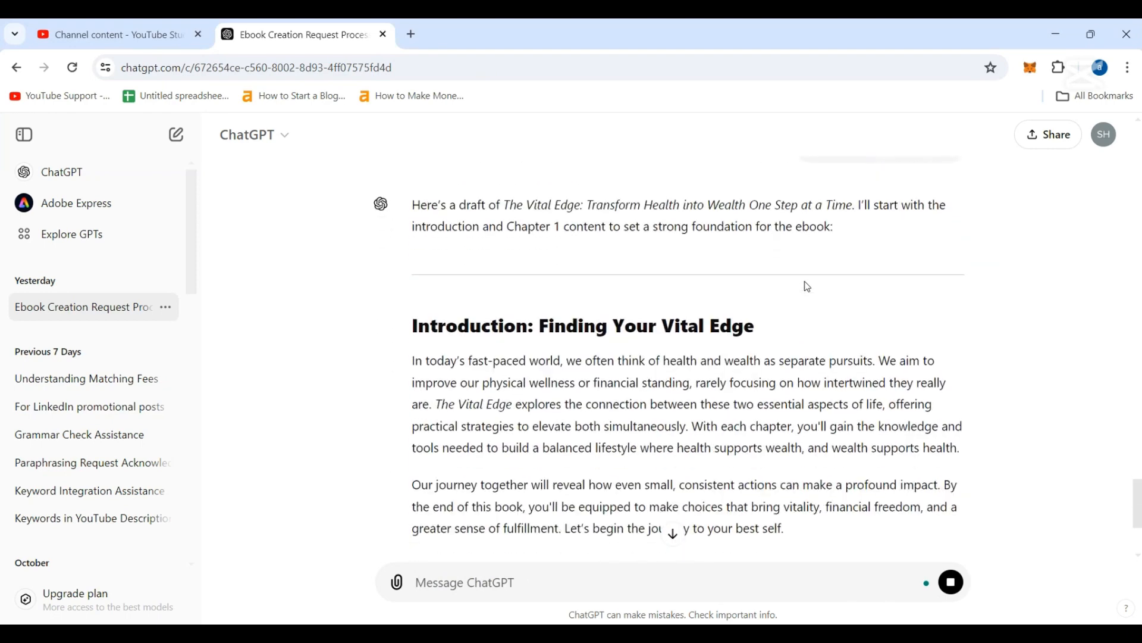
- Read through the drafted introduction and Chapter 1, from the opening text to the closing note
scroll(808, 286, down, 7)
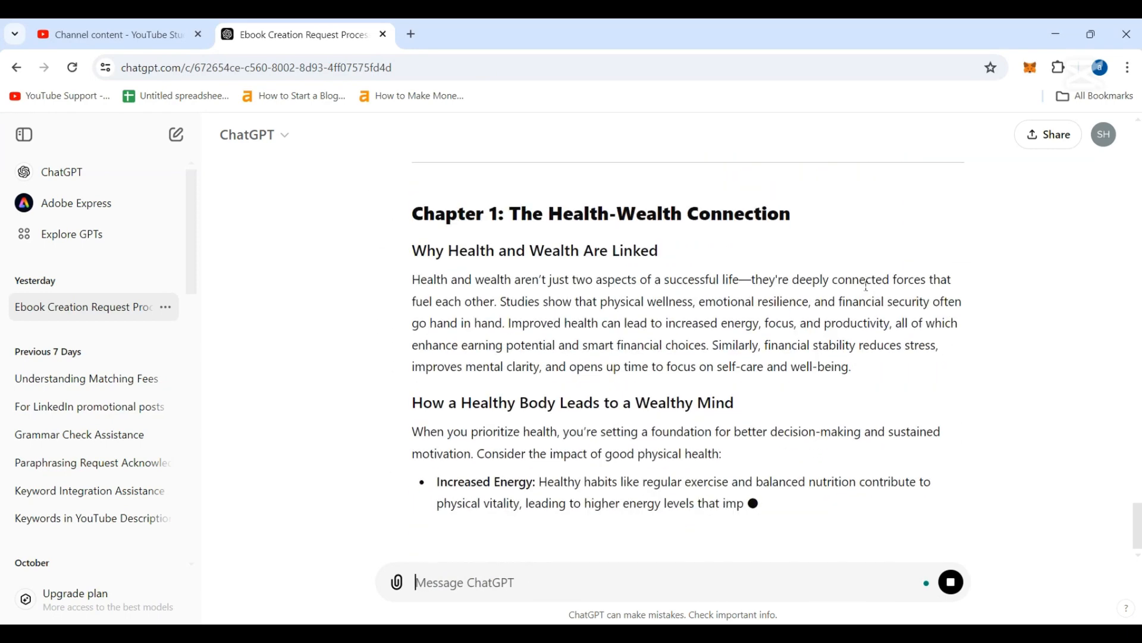
scroll(966, 315, down, 4)
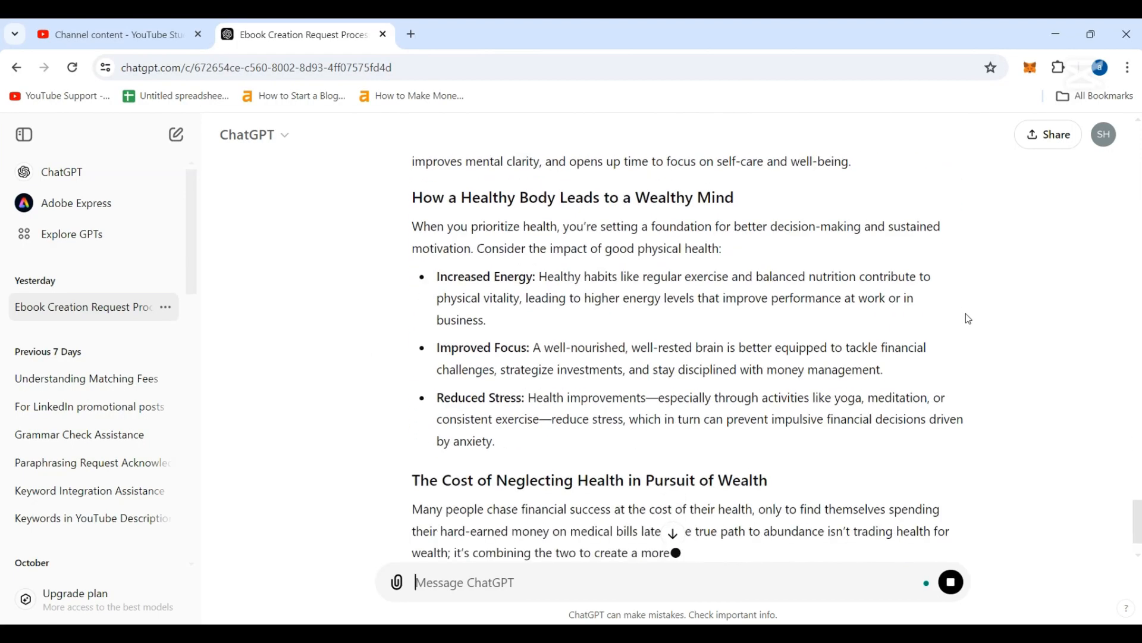
scroll(966, 312, down, 5)
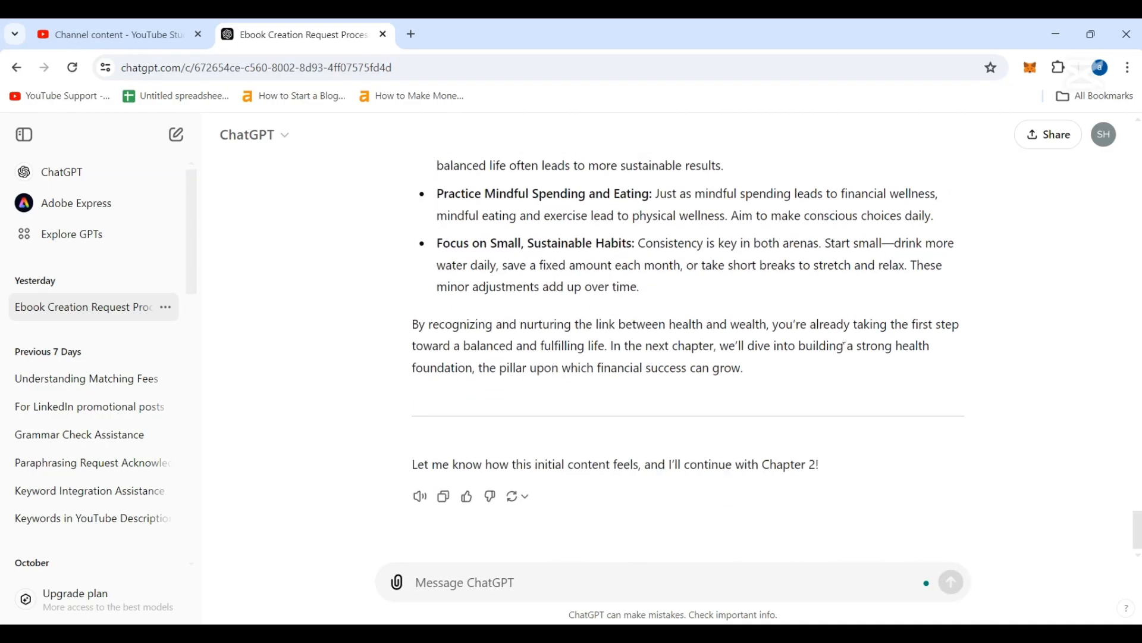
scroll(824, 345, up, 10)
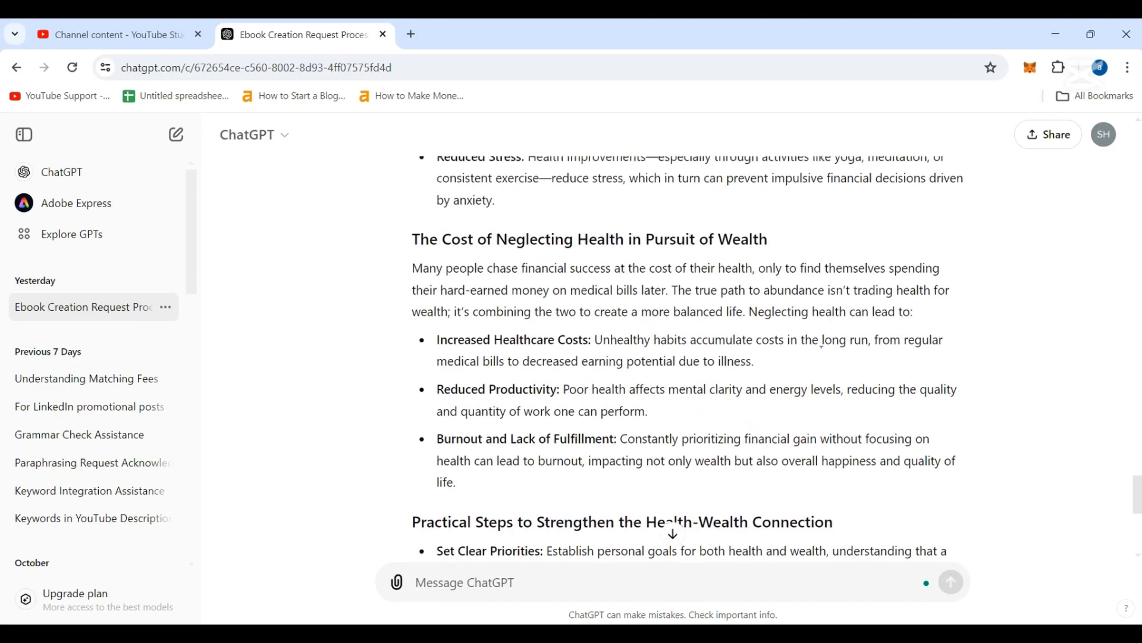
scroll(821, 345, up, 1)
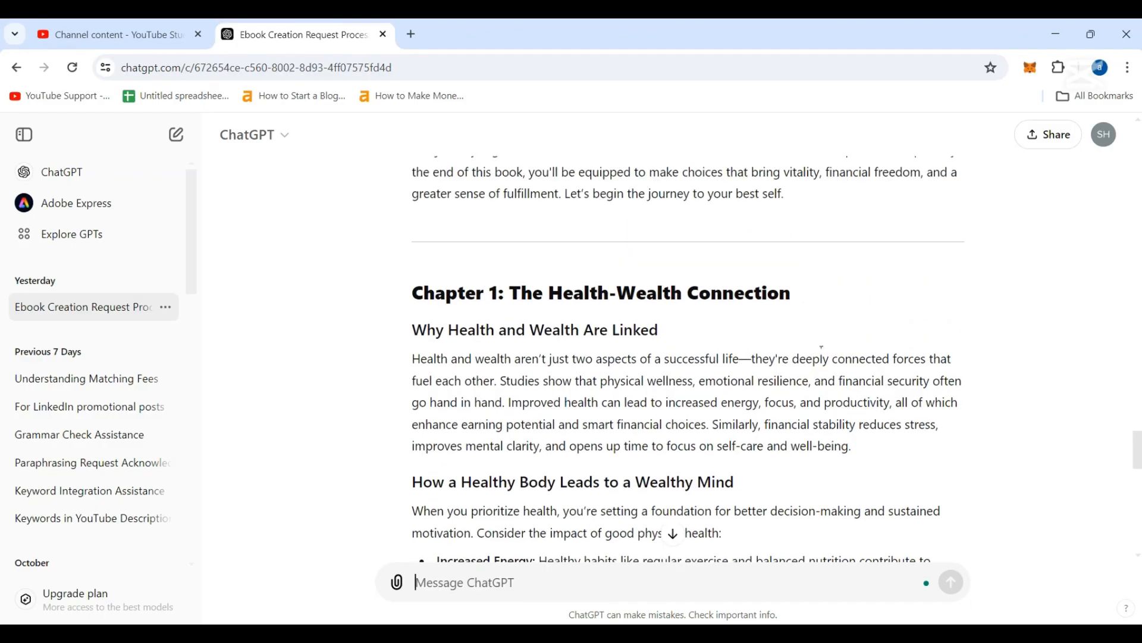
scroll(822, 346, up, 7)
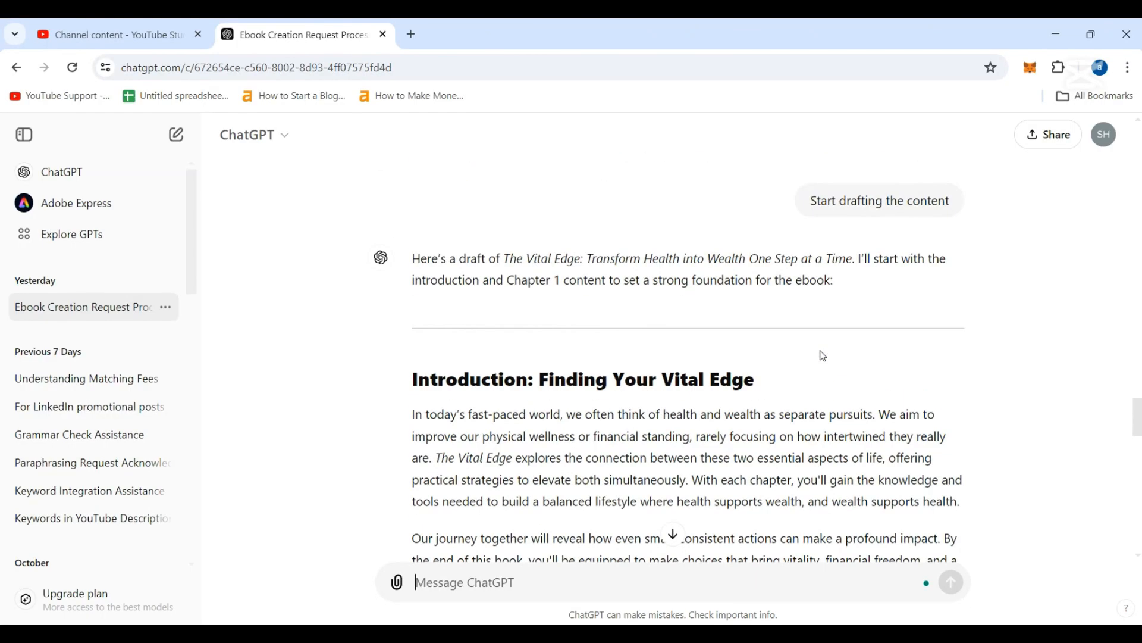
scroll(823, 356, down, 4)
scroll(806, 303, down, 7)
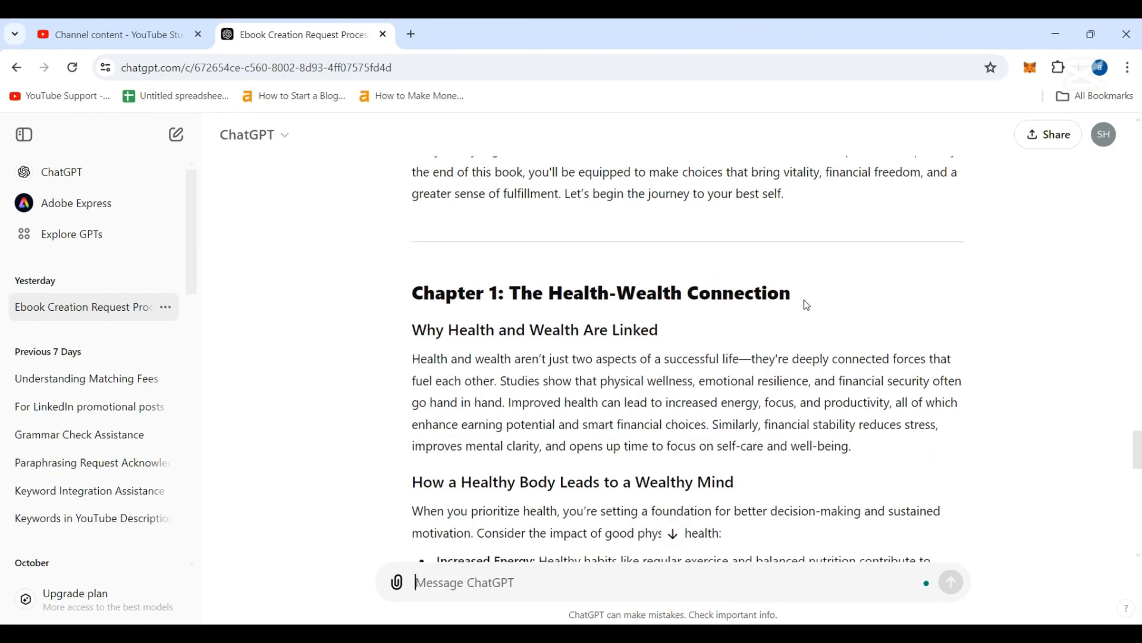
scroll(806, 300, down, 5)
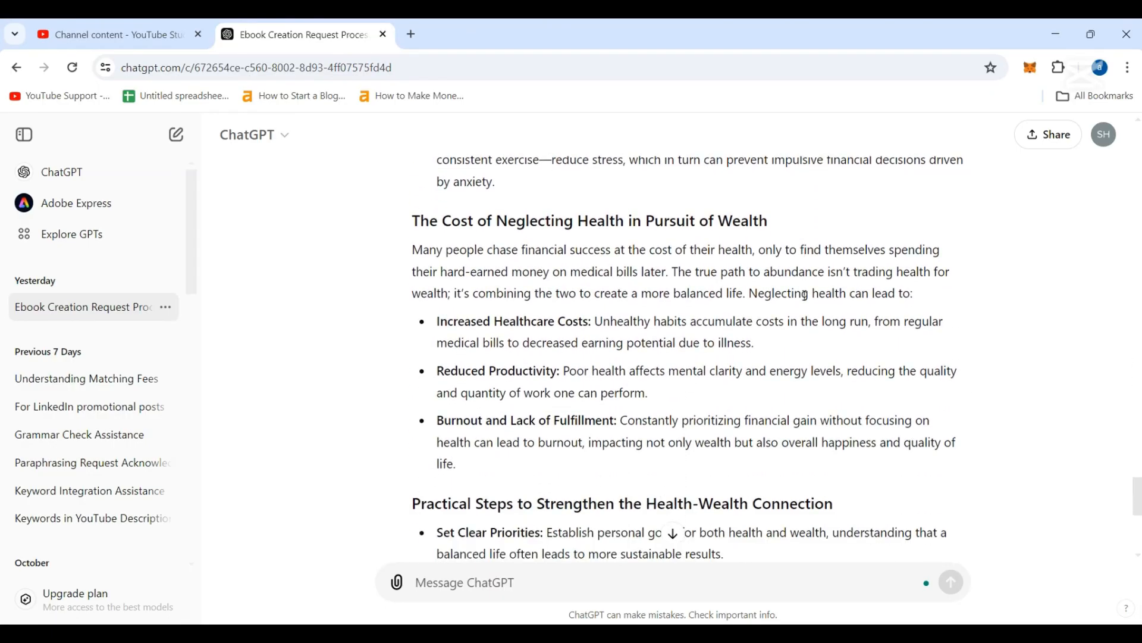
scroll(805, 295, down, 7)
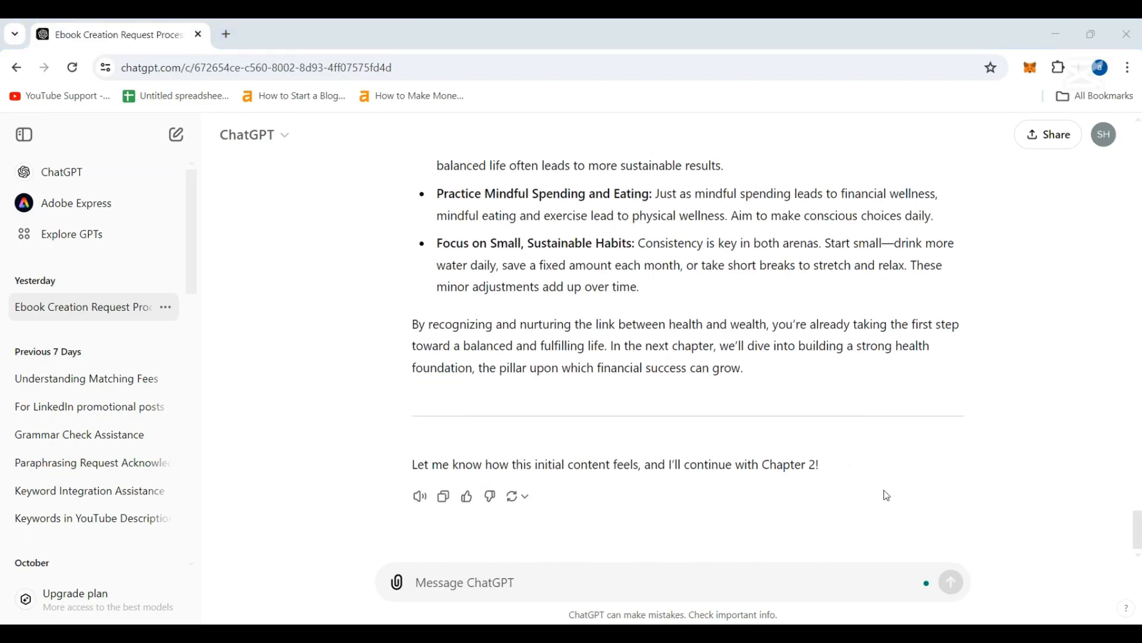
- Search for "google docs" in a new browser tab, create a blank Google Docs document, and close the leftover Google Docs home page
click(228, 34)
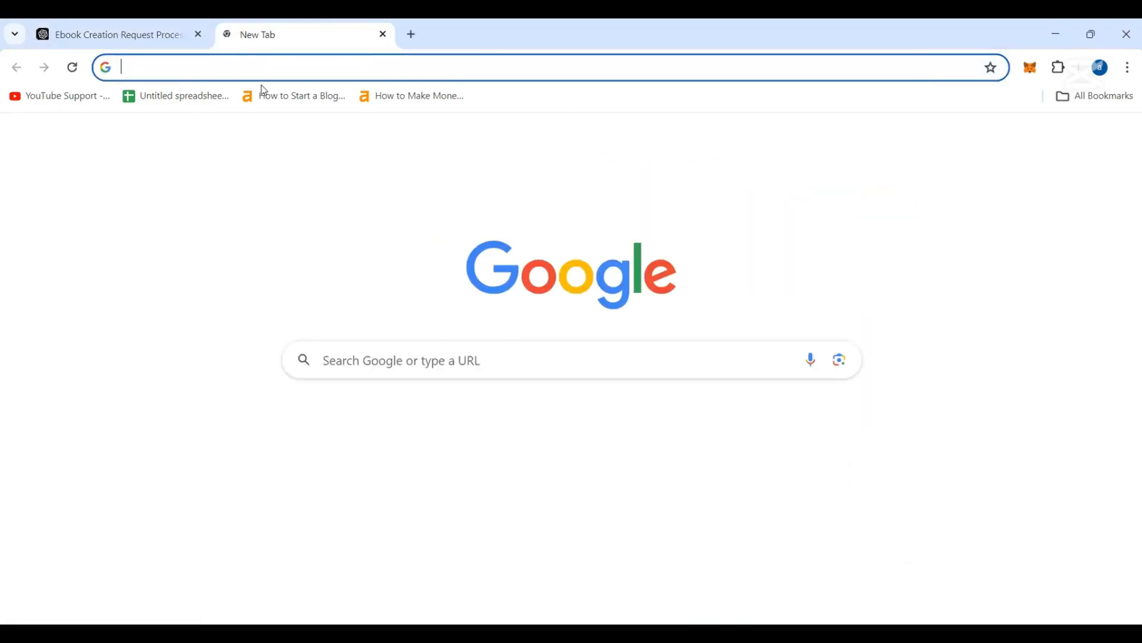
text(google docs)
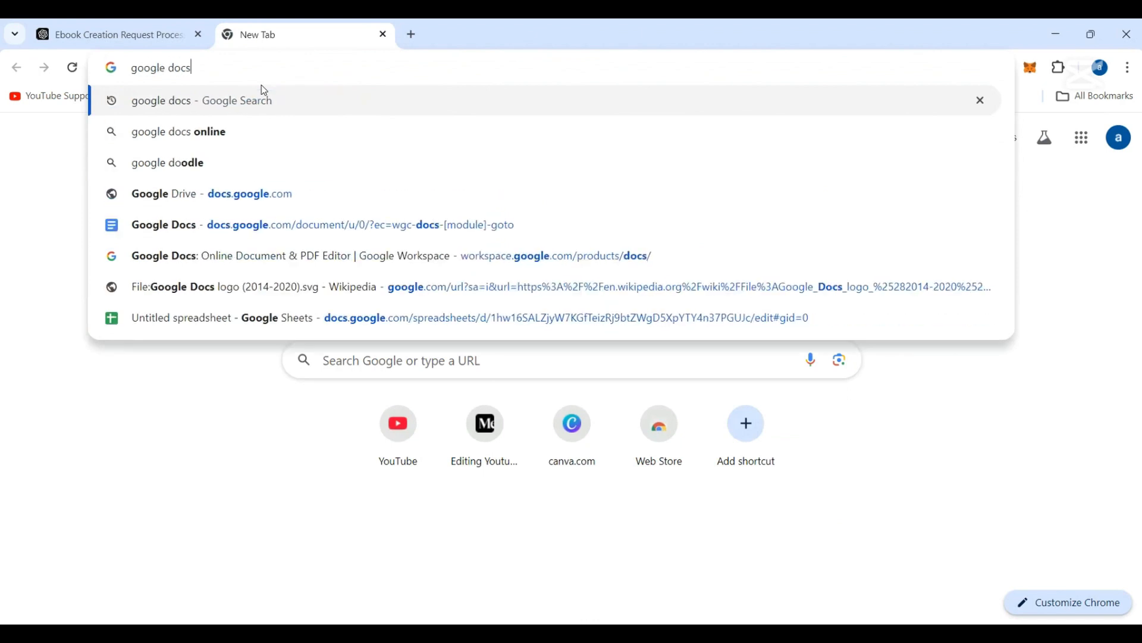
key(Return)
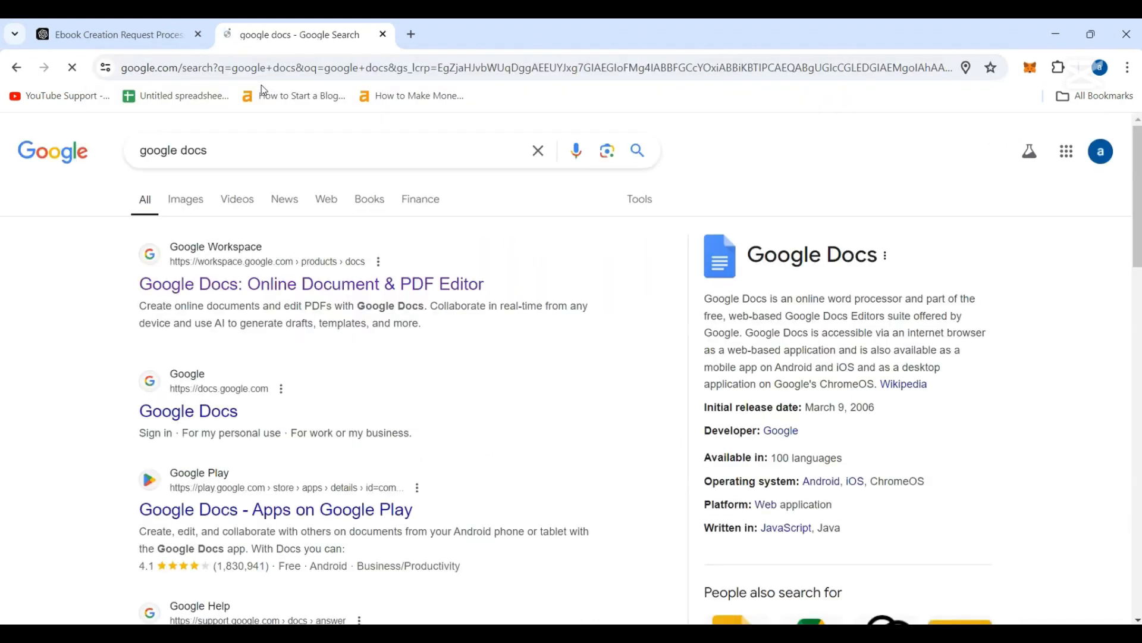
click(376, 322)
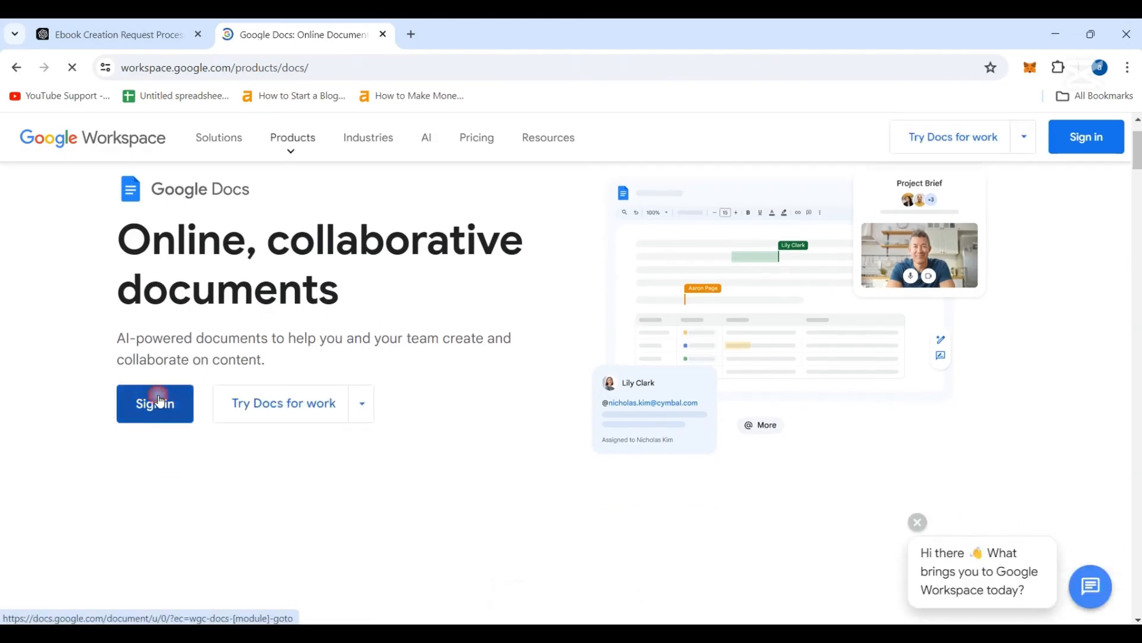
click(159, 401)
click(282, 256)
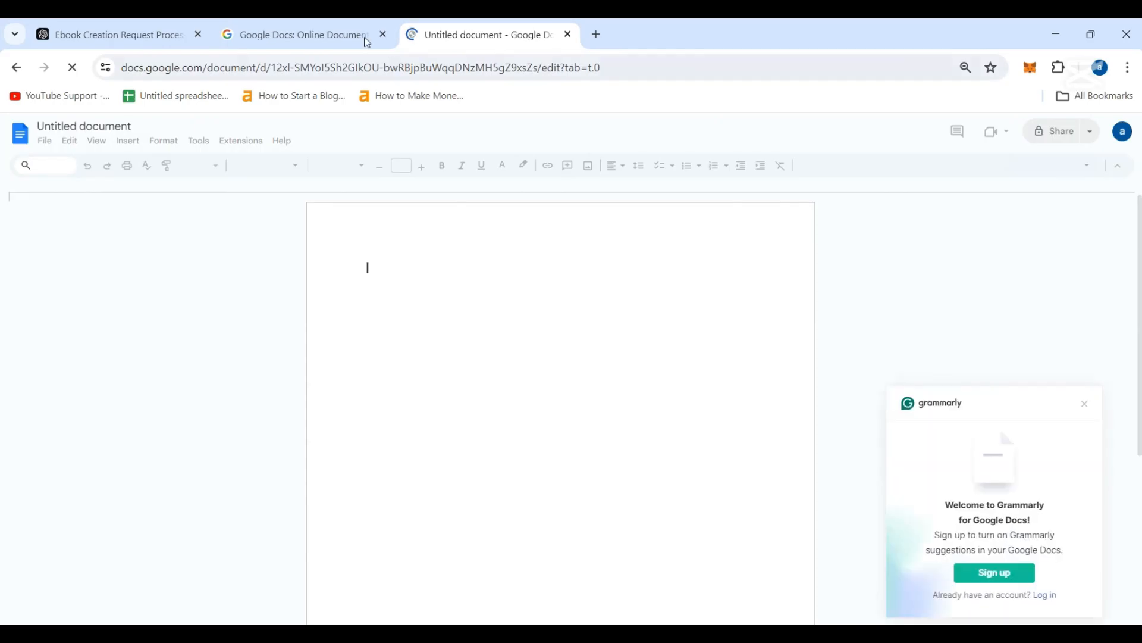
click(385, 35)
- Switch back to the ChatGPT conversation and look back through the title suggestions and the chapter overview
click(164, 37)
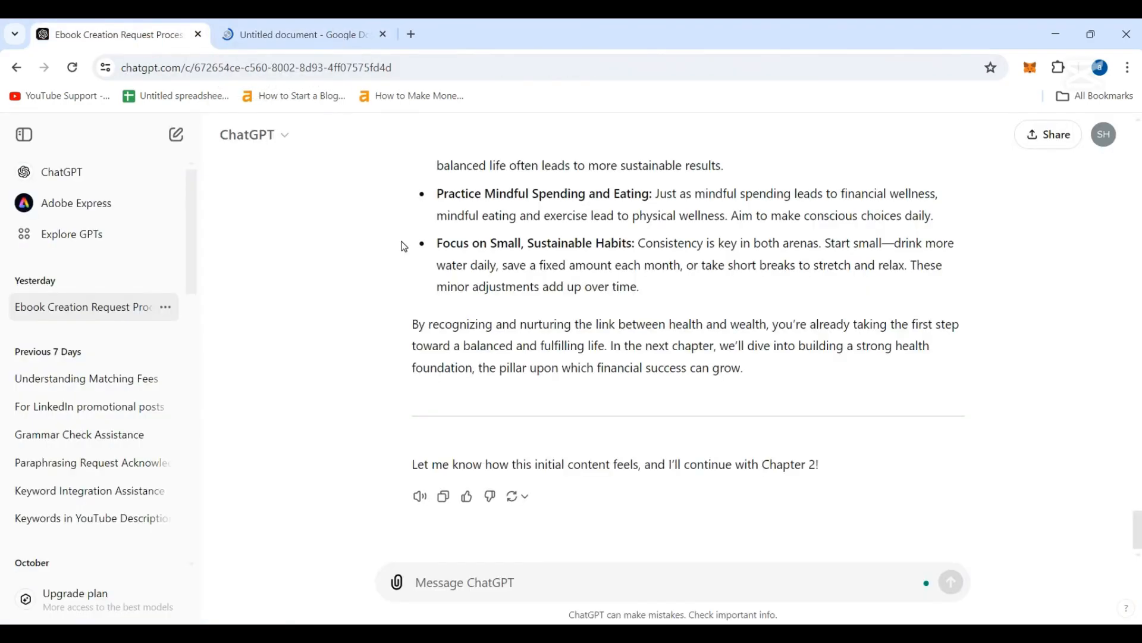
scroll(539, 336, up, 15)
scroll(538, 337, up, 20)
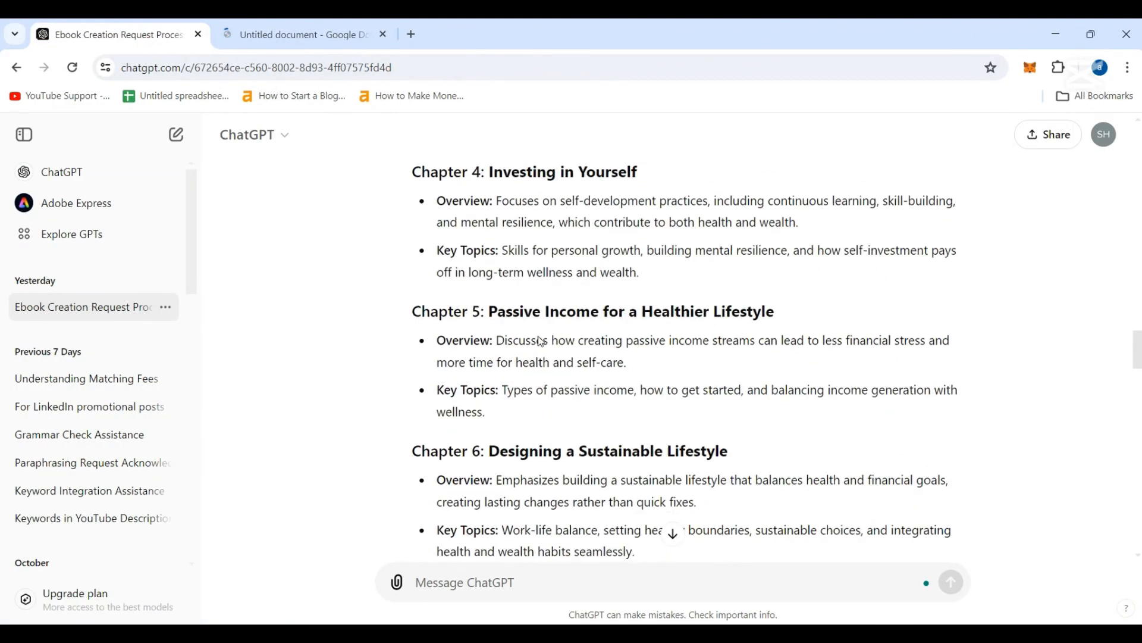
scroll(541, 341, up, 6)
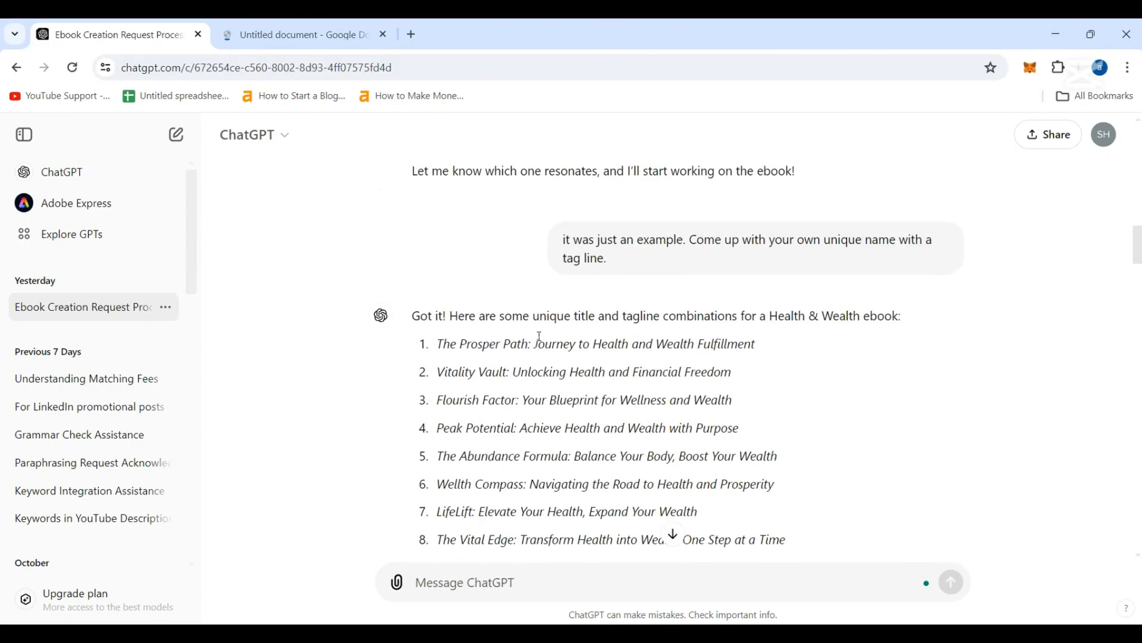
scroll(541, 341, down, 11)
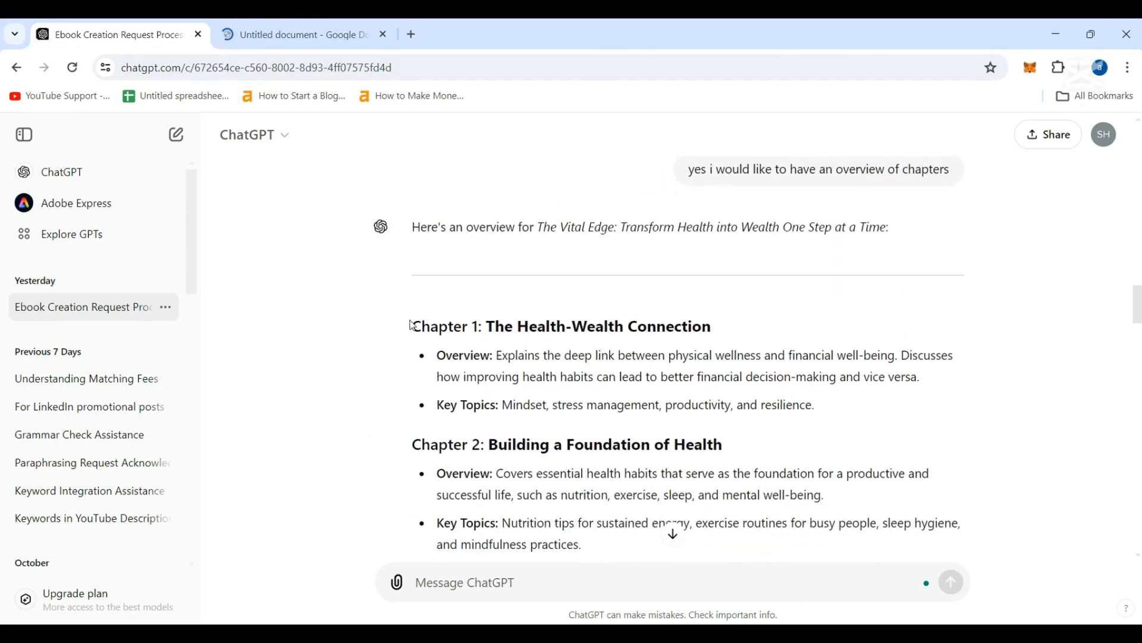
drag(455, 337, 590, 360)
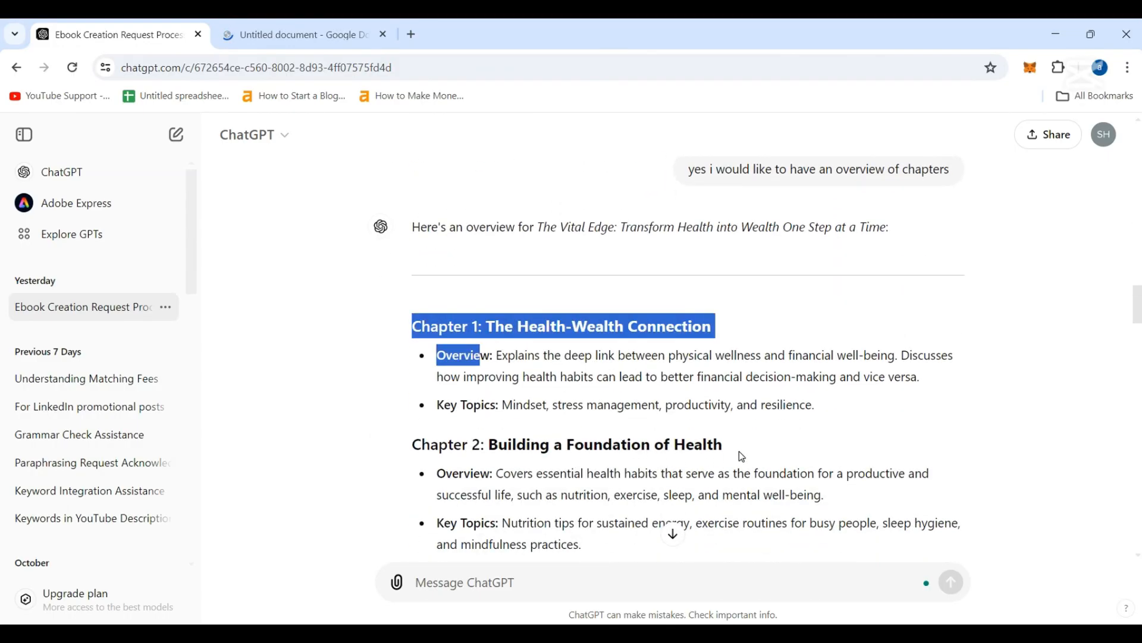
drag(733, 447, 757, 458)
scroll(661, 365, down, 3)
click(660, 366)
- Copy the title "The Vital Edge: Transform Health into Wealth One Step at a Time" into the blank Google Docs document and dismiss the document tabs tip
scroll(662, 369, up, 15)
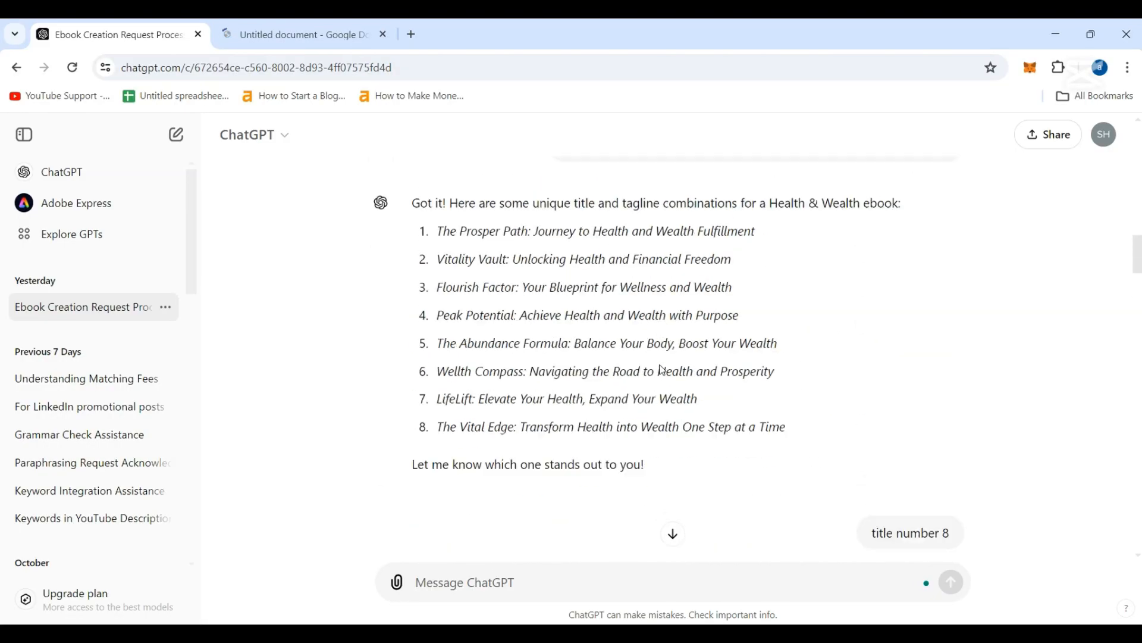
scroll(662, 369, down, 5)
scroll(662, 370, down, 2)
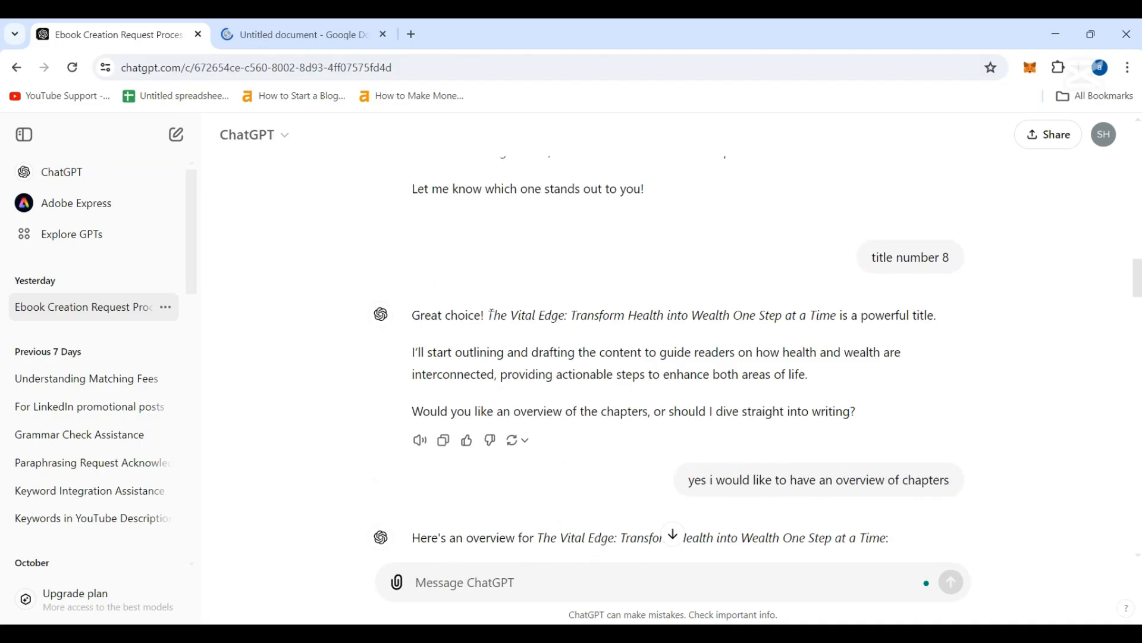
drag(491, 314, 820, 303)
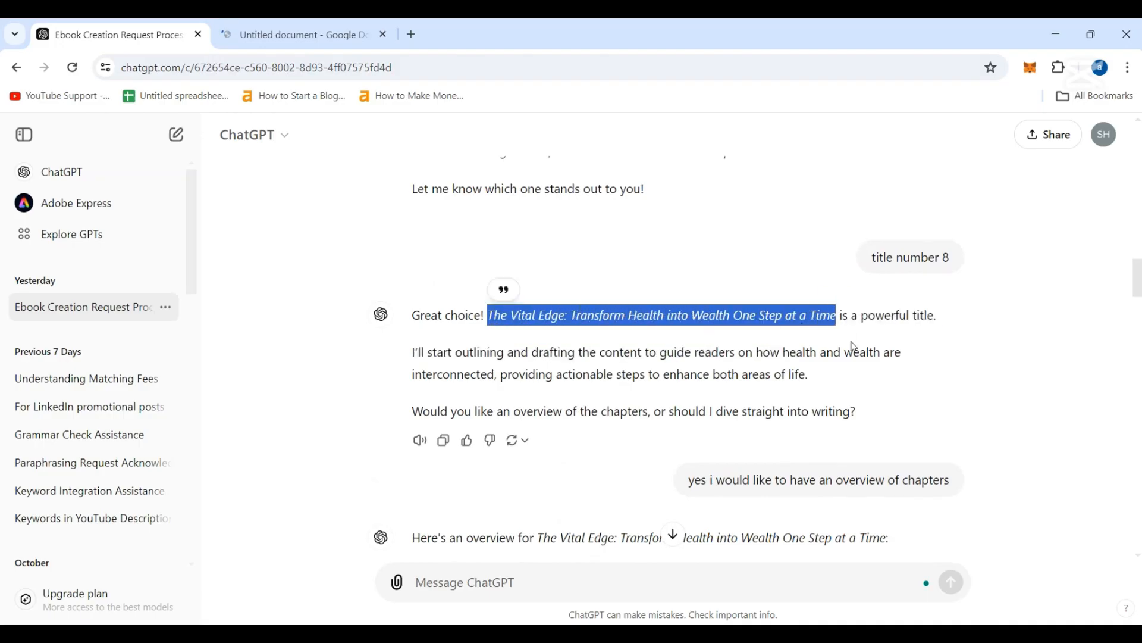
click(299, 35)
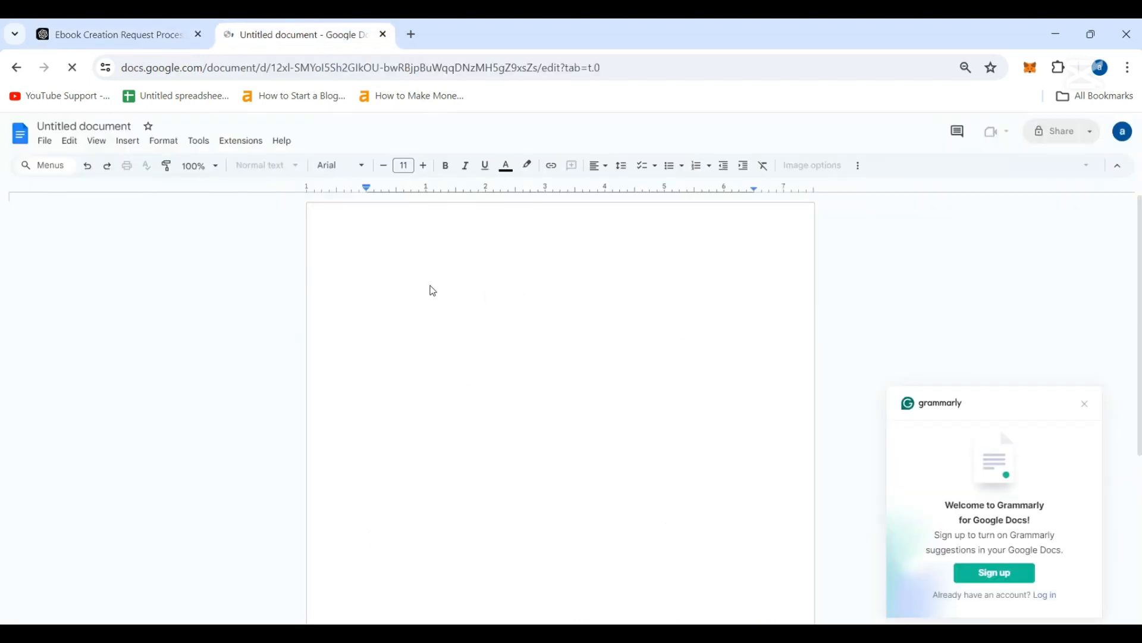
text(The Vital Edge: Transform Health into Wealth One Step at a Time)
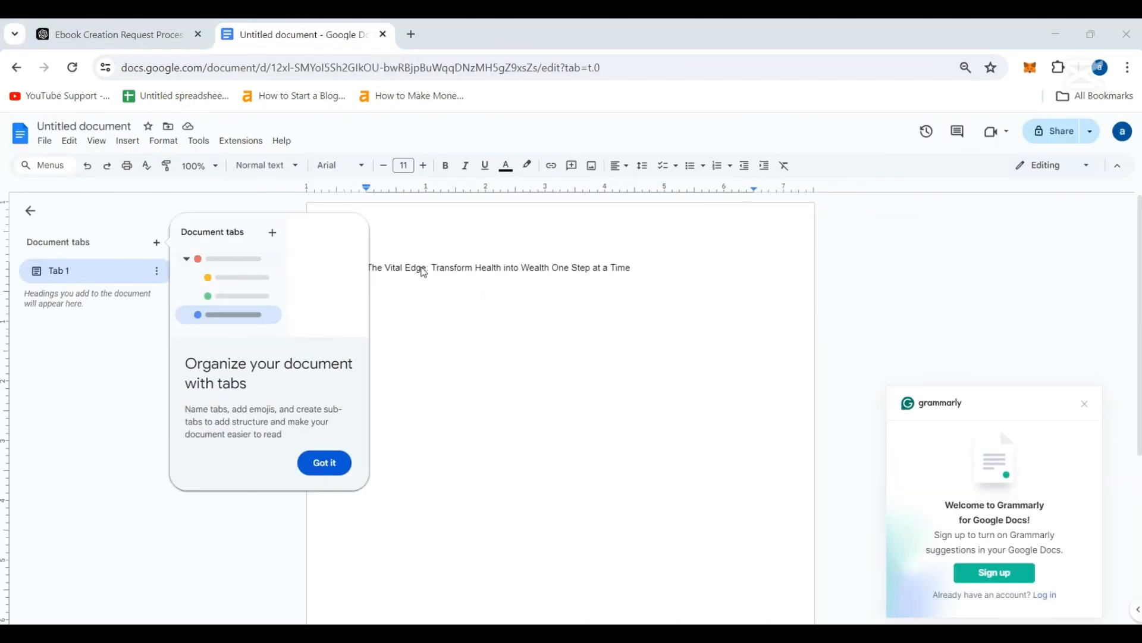
click(324, 463)
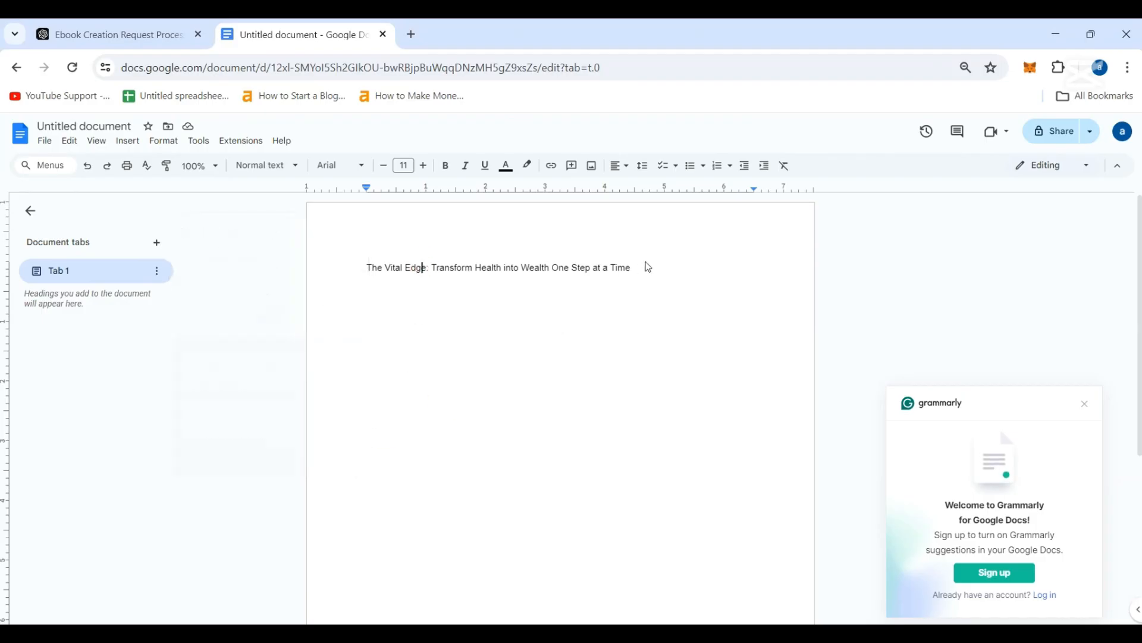
- Set the font size of the whole ebook title line in the document to 31
drag(648, 266, 372, 270)
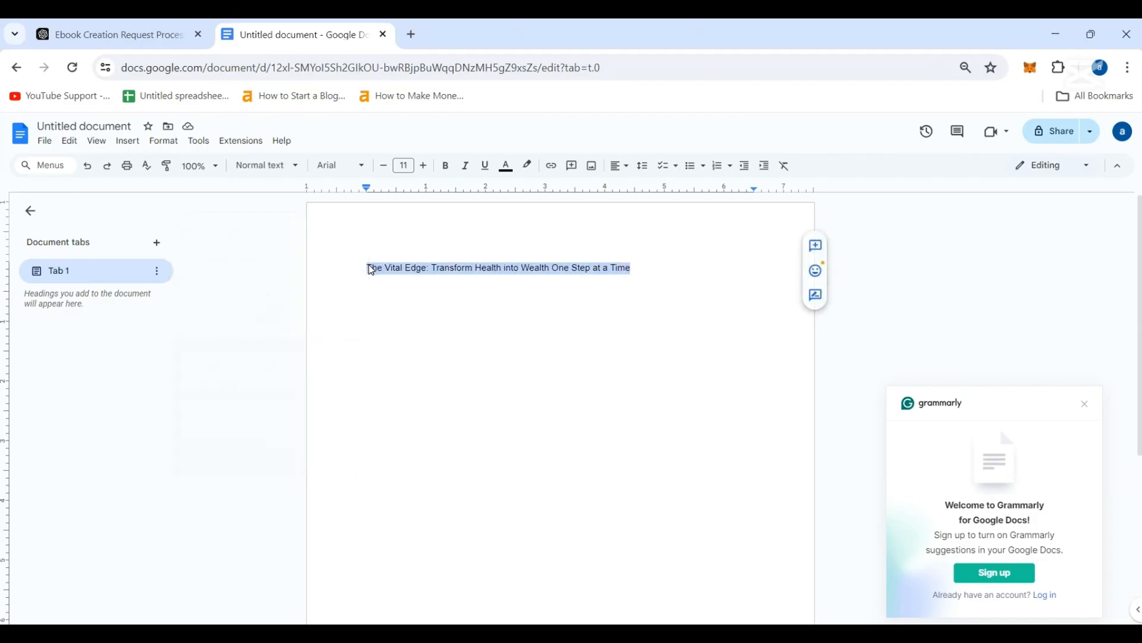
click(423, 166)
click(423, 165)
click(423, 165)
click(423, 166)
click(423, 165)
click(423, 166)
click(423, 166)
click(423, 165)
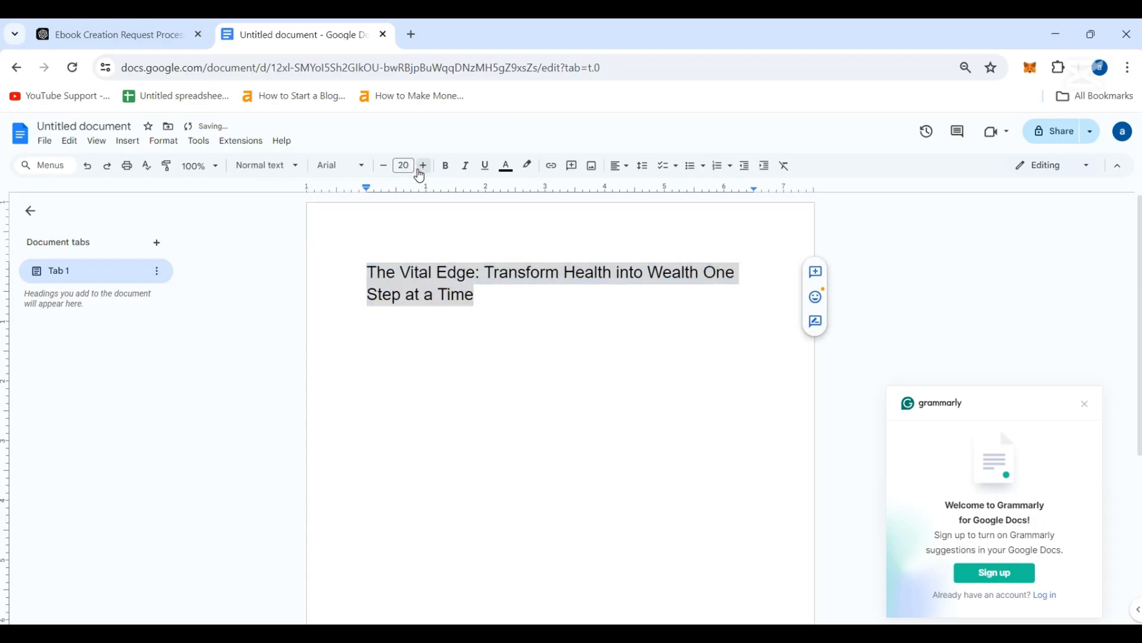
click(423, 165)
click(423, 166)
click(424, 166)
click(423, 166)
click(423, 166)
click(423, 165)
click(423, 165)
click(423, 165)
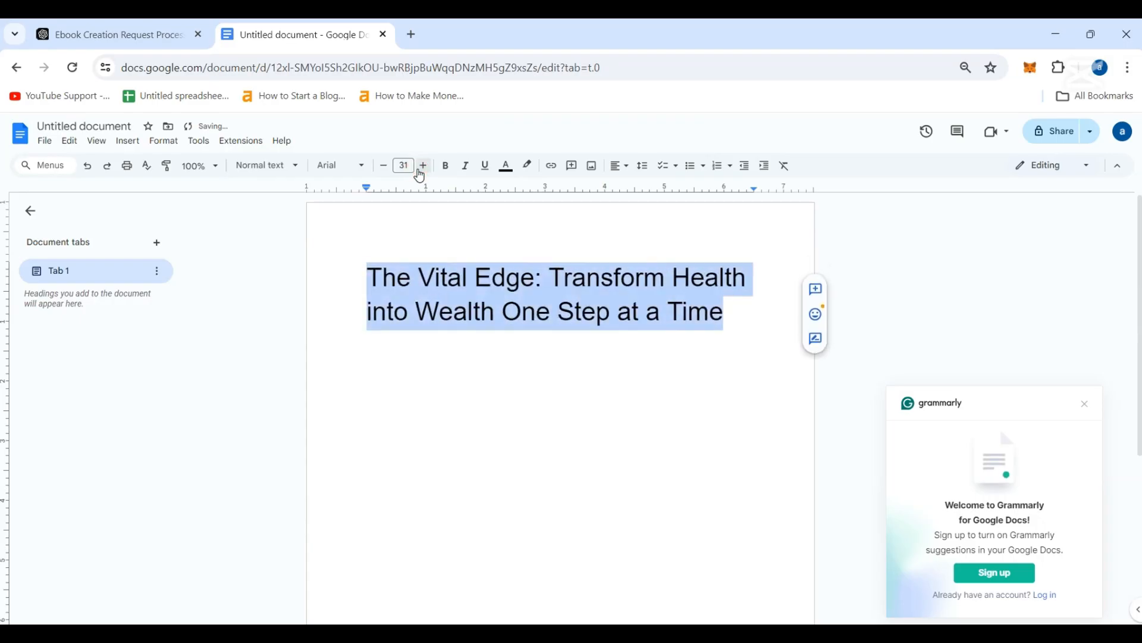
click(423, 165)
click(382, 170)
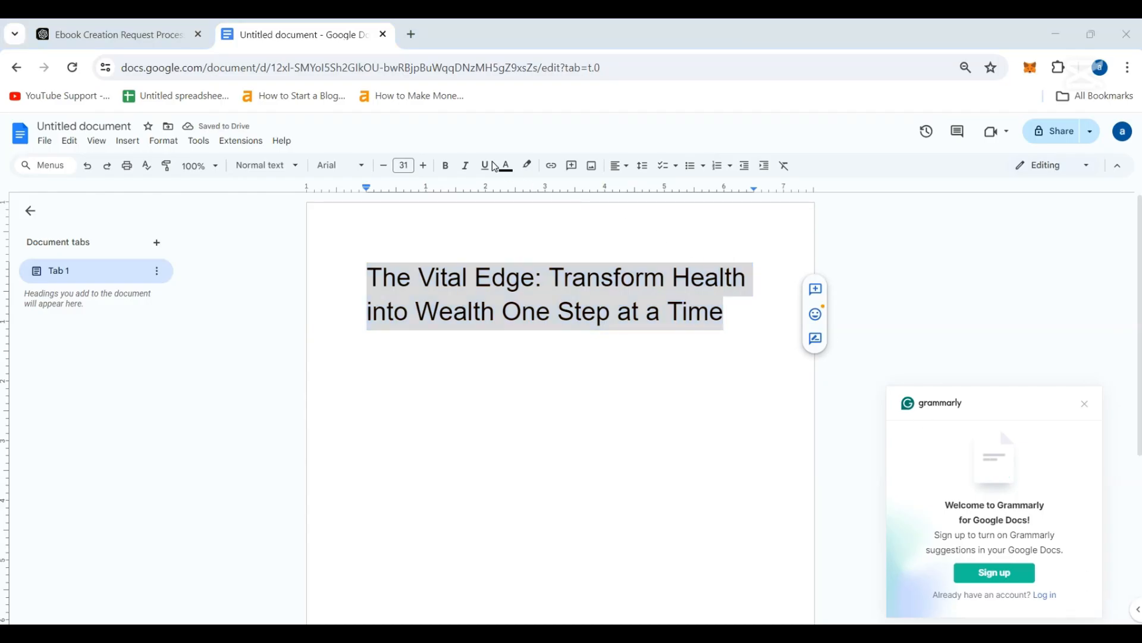
- Copy the heading "Chapter 1: The Health-Wealth Connection" from the ChatGPT outline into the Google Docs document below the ebook title
click(536, 375)
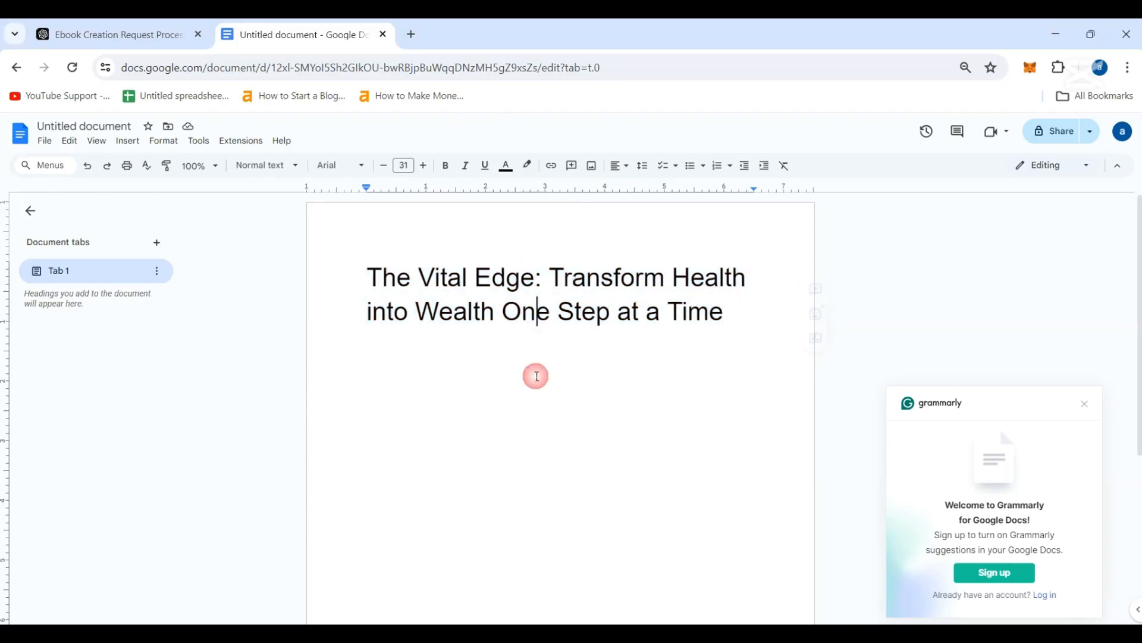
key(Return)
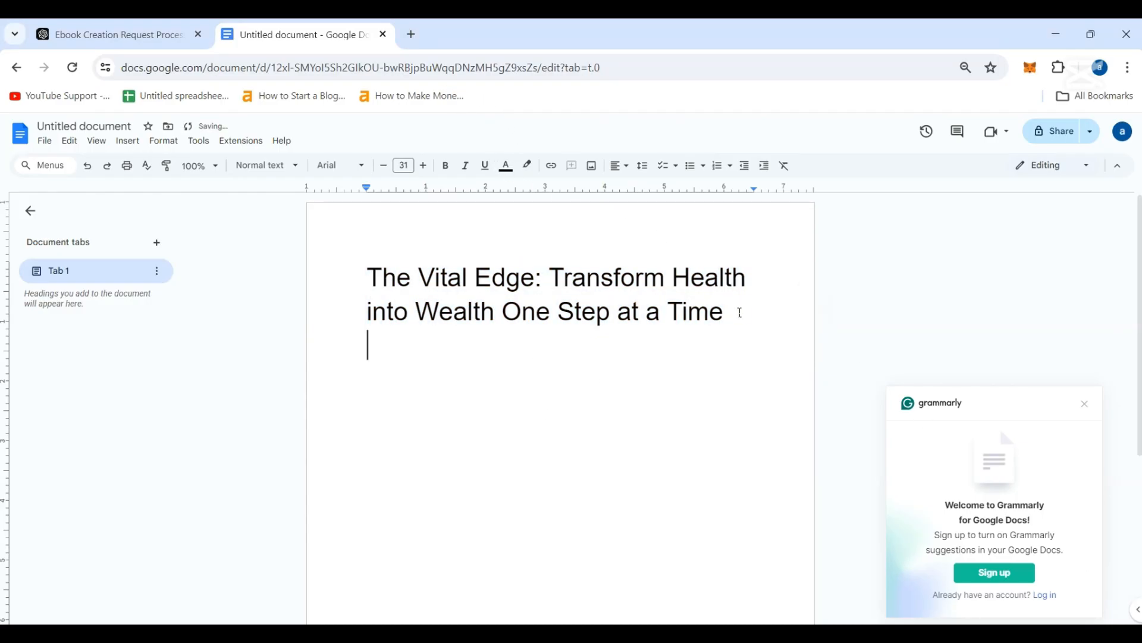
click(183, 37)
scroll(503, 329, up, 5)
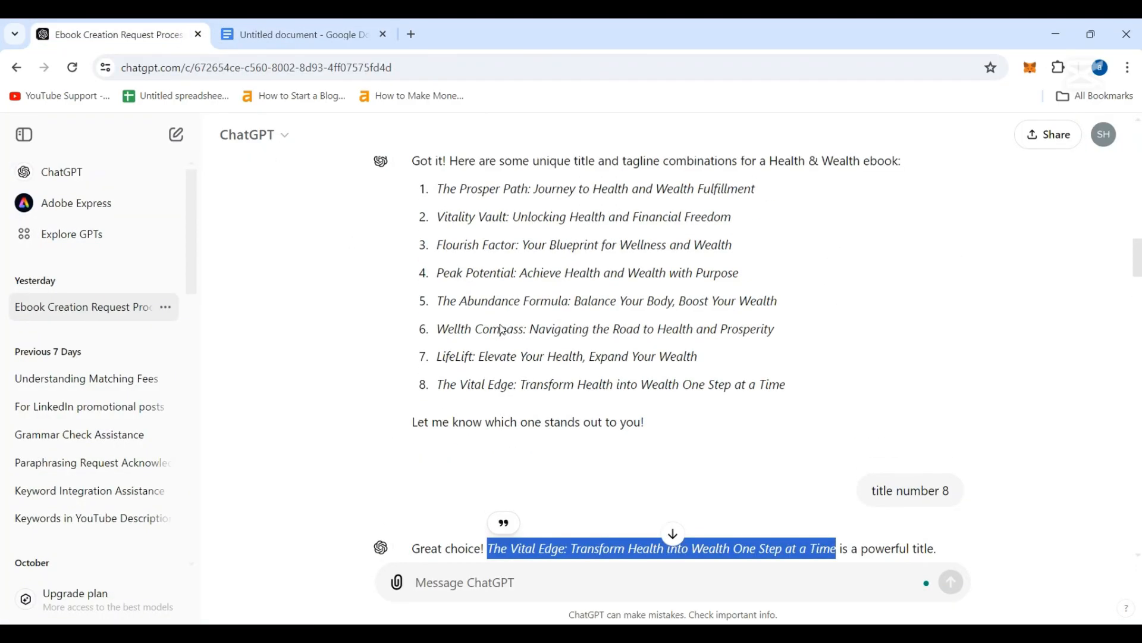
scroll(503, 329, down, 9)
scroll(503, 329, down, 1)
drag(413, 324, 717, 326)
key(ctrl+c)
click(277, 37)
key(ctrl+v)
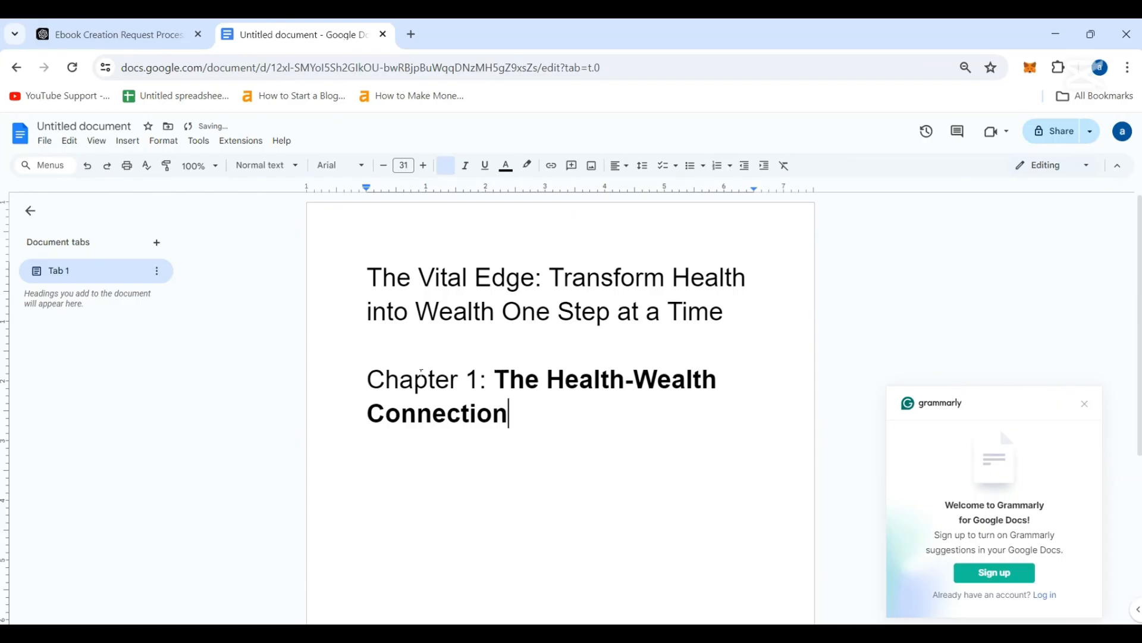
- Copy the heading "Chapter 2: Building a Foundation of Health" from ChatGPT into the document, leaving a blank line after Chapter 1
click(183, 29)
drag(412, 212, 725, 213)
key(ctrl+c)
click(276, 35)
key(Return)
key(Return)
key(ctrl+v)
- Copy the heading "Chapter 3: Financial Fitness: Managing Your Money Wisely" from ChatGPT into the document, leaving a blank line after Chapter 2
click(119, 34)
scroll(543, 331, down, 1)
drag(412, 273, 854, 275)
key(ctrl+c)
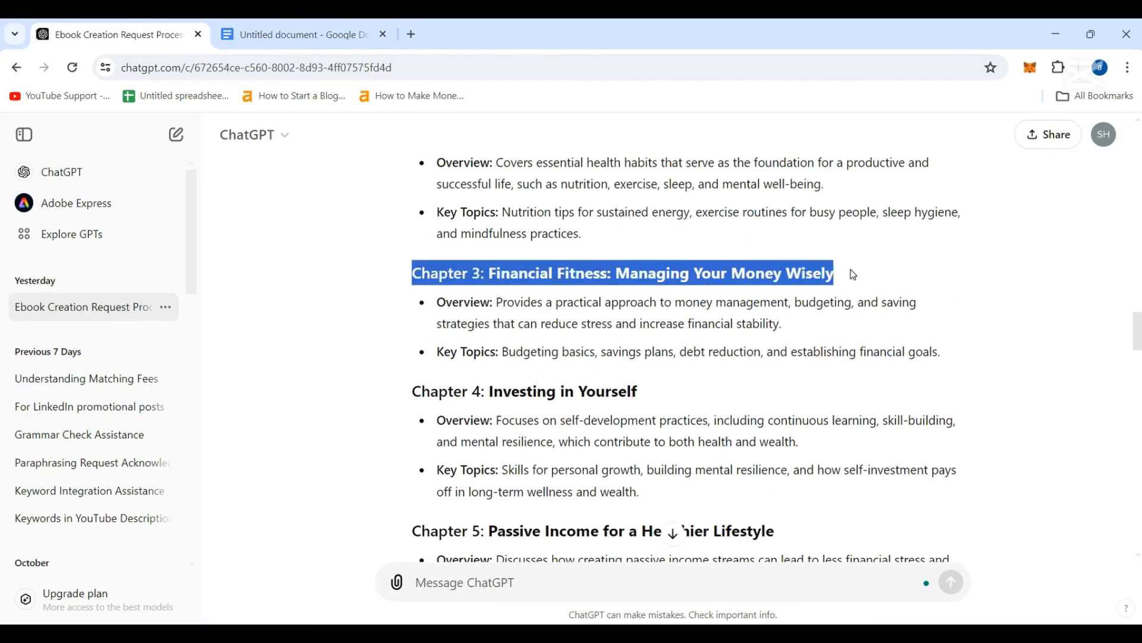
click(331, 34)
key(Return)
key(Return)
key(ctrl+v)
- Copy the heading "Chapter 4: Investing in Yourself" from the ChatGPT outline into the document below Chapter 3
click(171, 29)
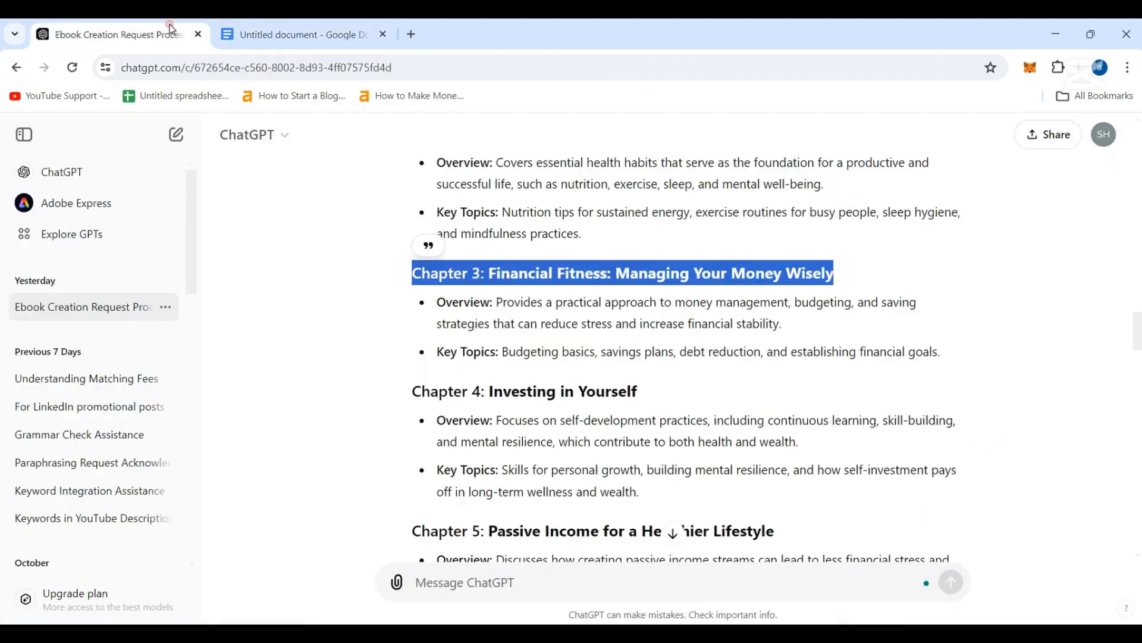
scroll(396, 312, down, 1)
drag(638, 314, 412, 313)
key(ctrl+c)
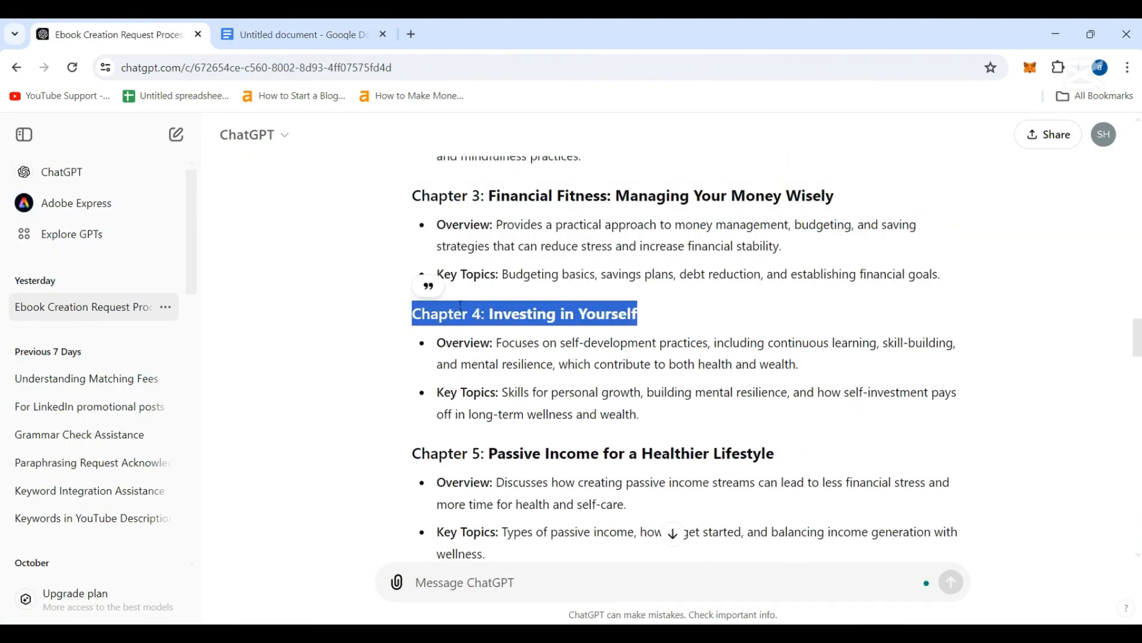
click(304, 34)
scroll(699, 442, down, 4)
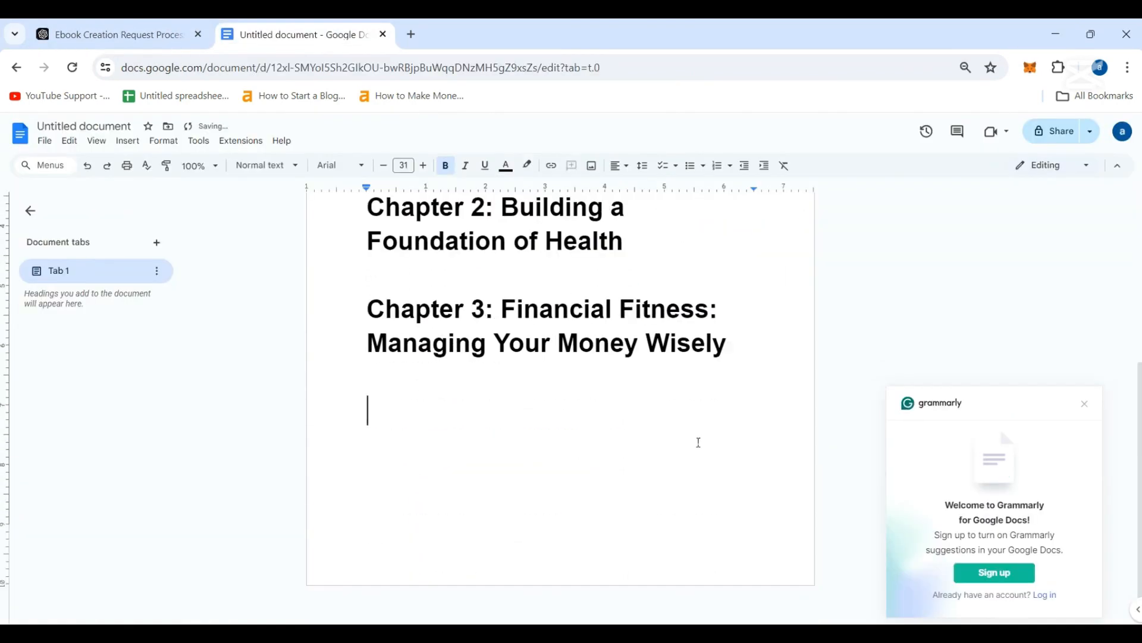
key(ctrl+v)
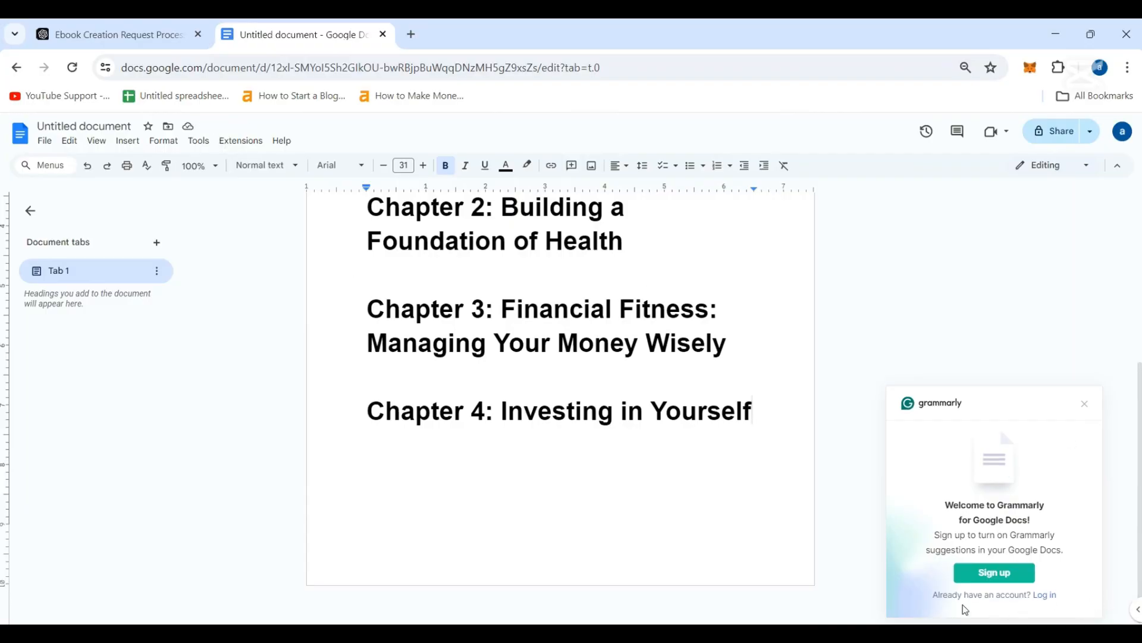
- Copy the heading "Chapter 5: Passive Income for a Healthier Lifestyle" from ChatGPT into the document, leaving a blank line after Chapter 4
click(113, 34)
drag(411, 299, 832, 288)
key(ctrl+c)
click(304, 34)
key(Return)
key(Return)
key(ctrl+v)
- Copy the heading "Chapter 6: Designing a Sustainable Lifestyle" from ChatGPT into the document, leaving a blank line after Chapter 5
click(144, 23)
drag(412, 358, 721, 359)
key(ctrl+c)
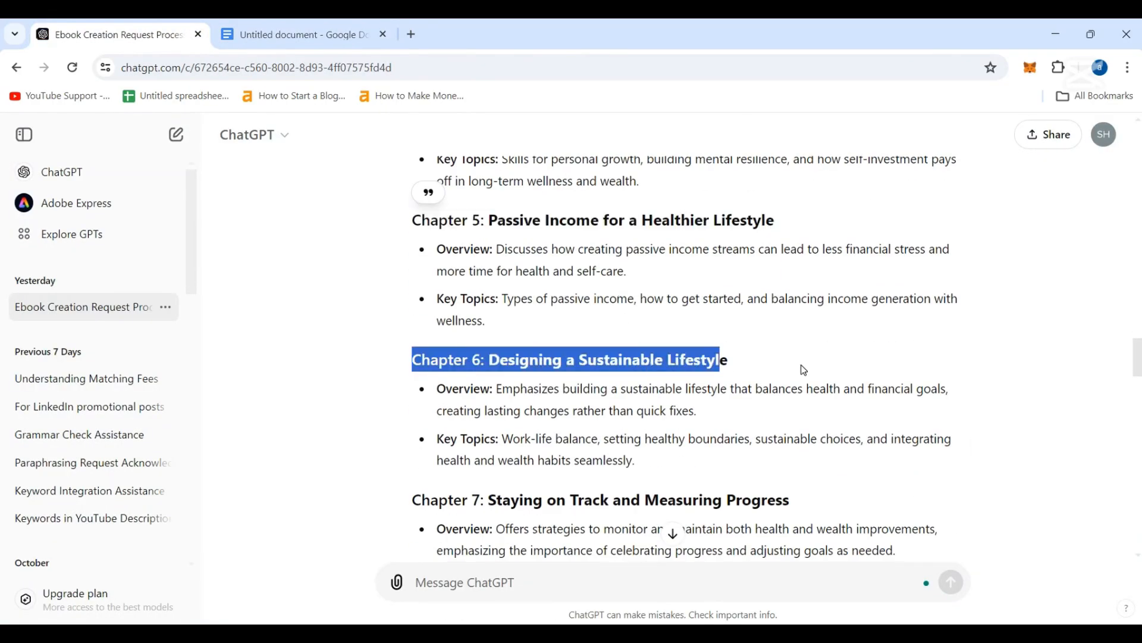
click(303, 33)
scroll(625, 312, down, 5)
key(Return)
key(Return)
key(ctrl+v)
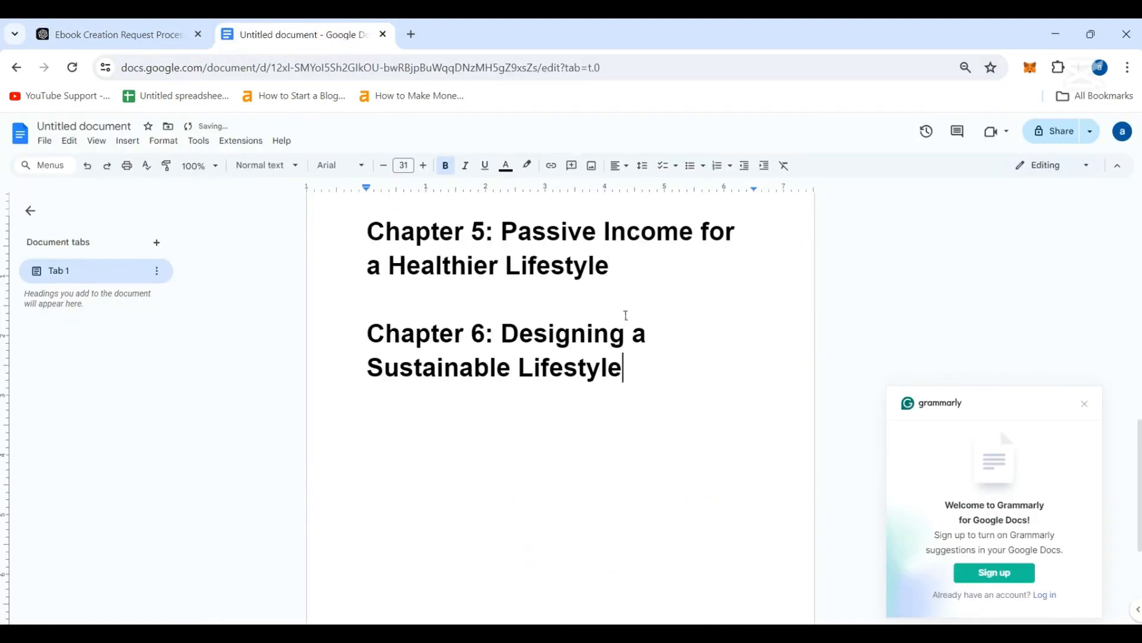
- Copy the heading "Chapter 7: Staying on Track and Measuring Progress" from ChatGPT into the document, leaving a blank line after Chapter 6
click(119, 34)
drag(415, 345, 796, 344)
key(ctrl+c)
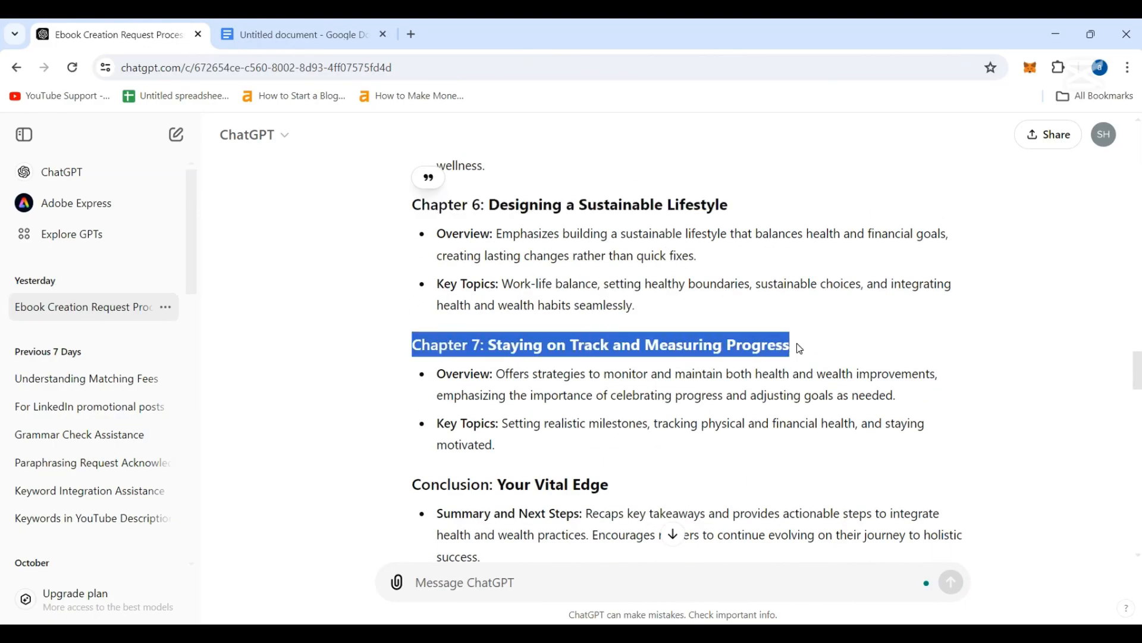
click(266, 34)
key(Return)
key(Return)
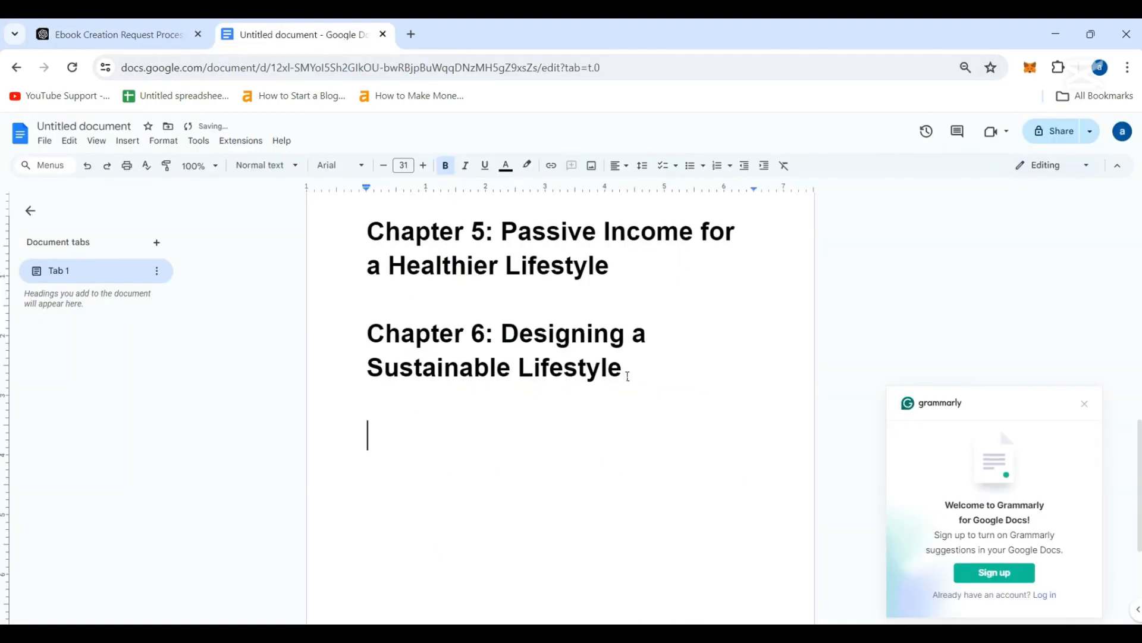
key(ctrl+v)
- Make the ebook title at the start of the document bold
scroll(731, 354, up, 10)
scroll(731, 354, up, 1)
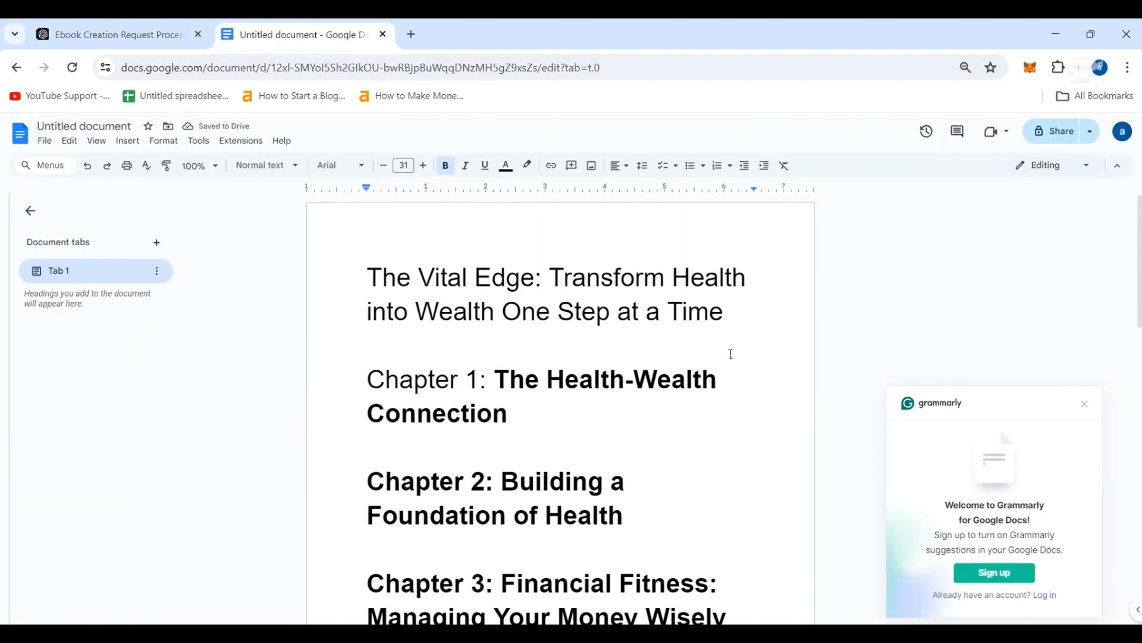
drag(736, 310, 366, 275)
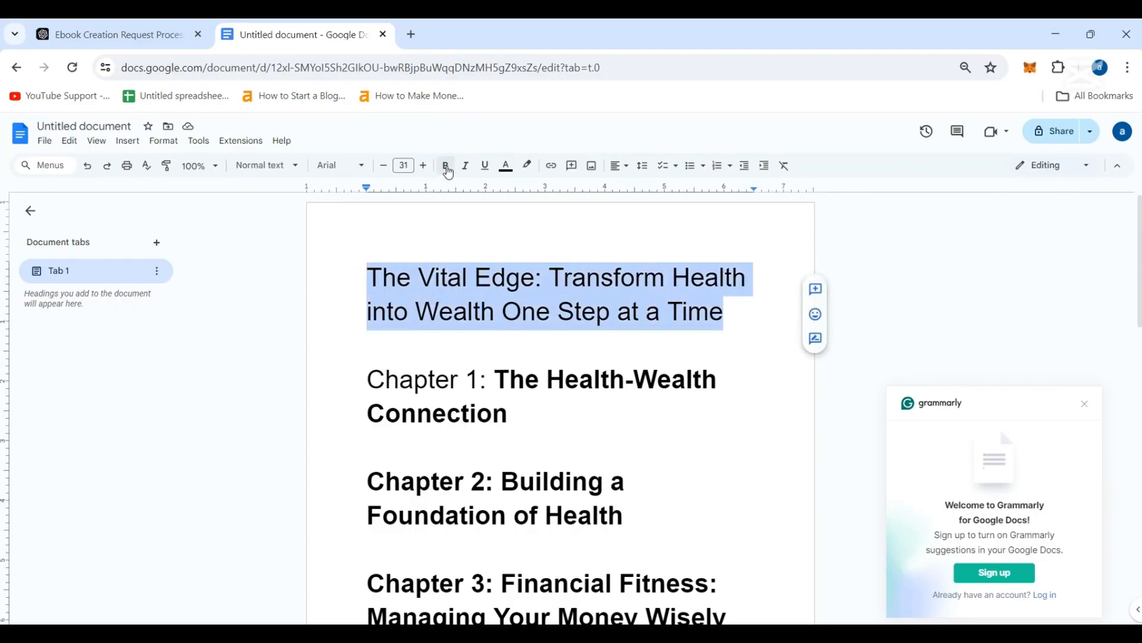
click(445, 165)
click(591, 355)
- Remove the bold formatting from all chapter headings, from Chapter 1 through Chapter 7
scroll(677, 380, down, 10)
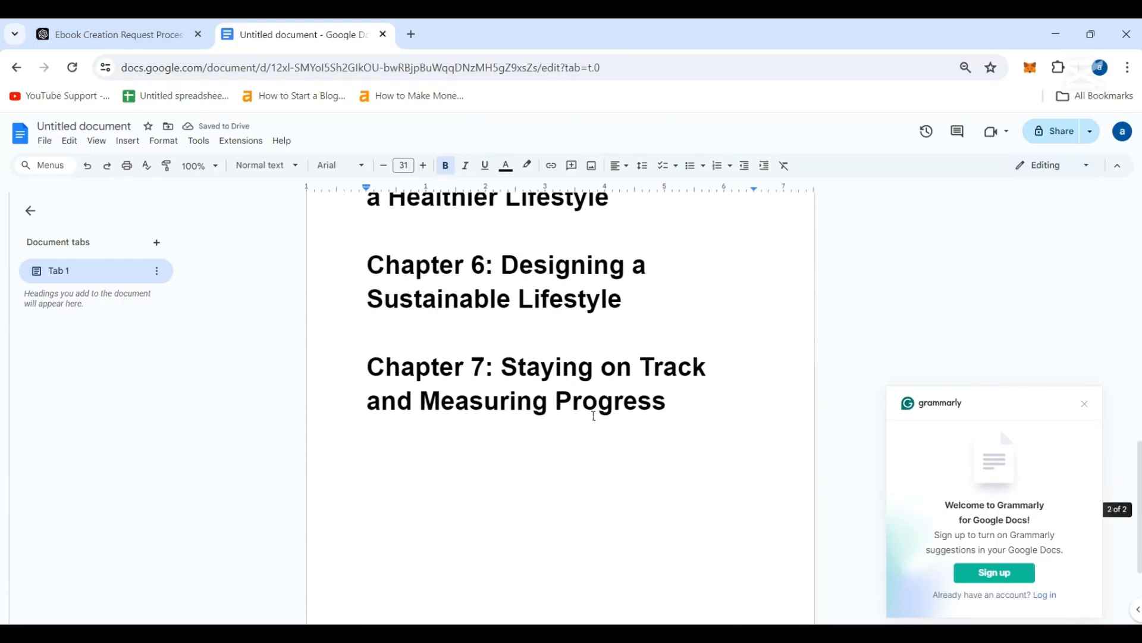
drag(726, 478, 375, 327)
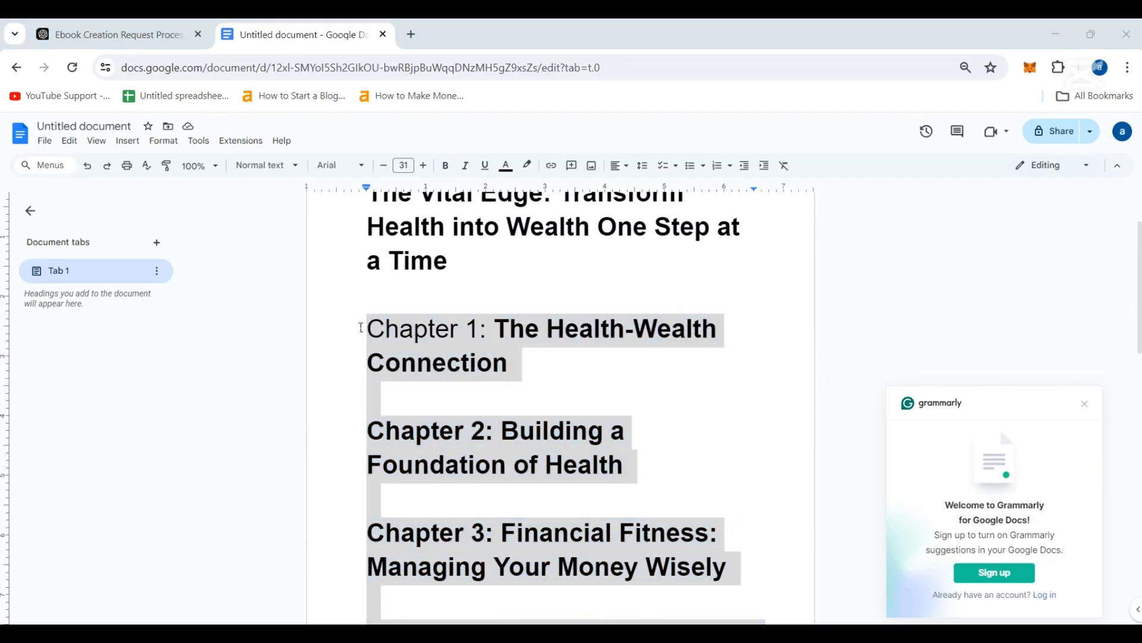
click(390, 318)
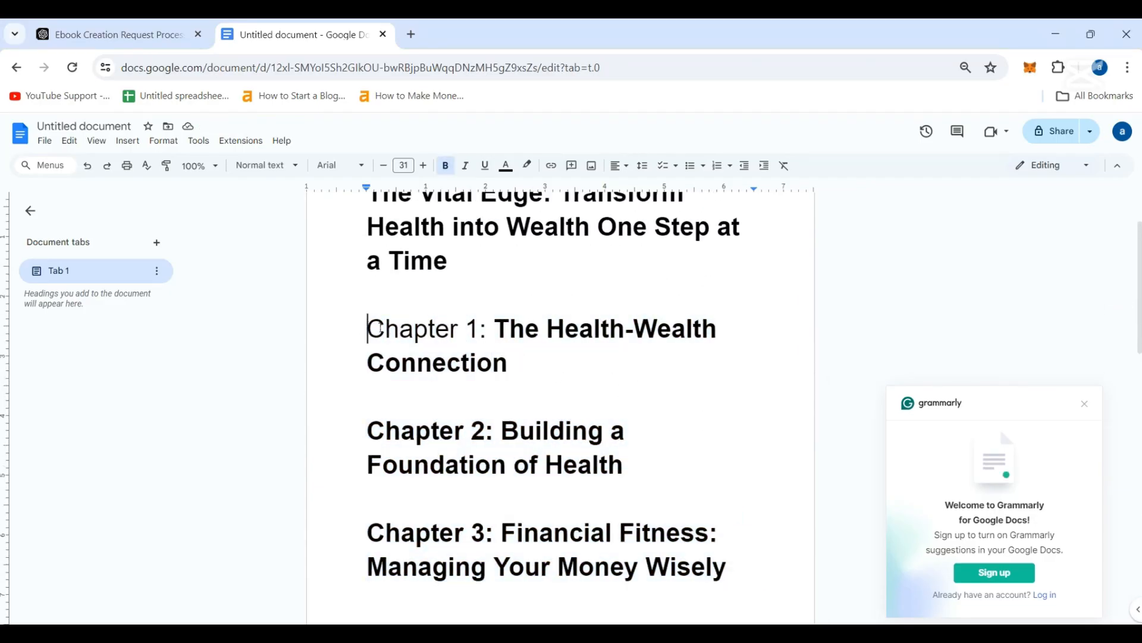
drag(379, 328, 683, 350)
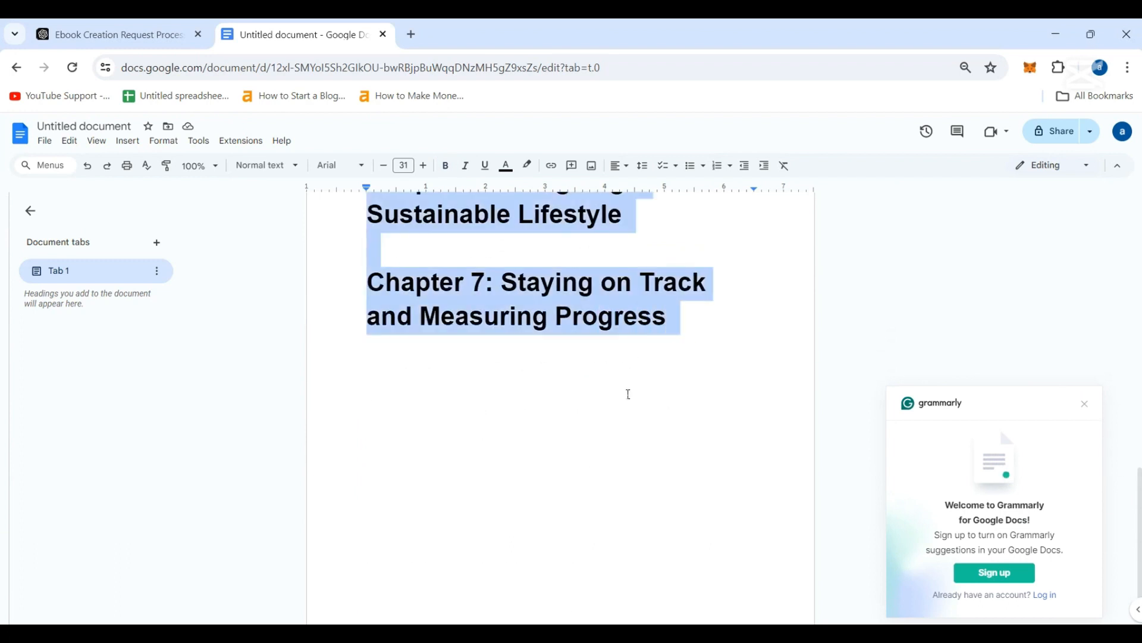
scroll(629, 393, up, 4)
click(1105, 597)
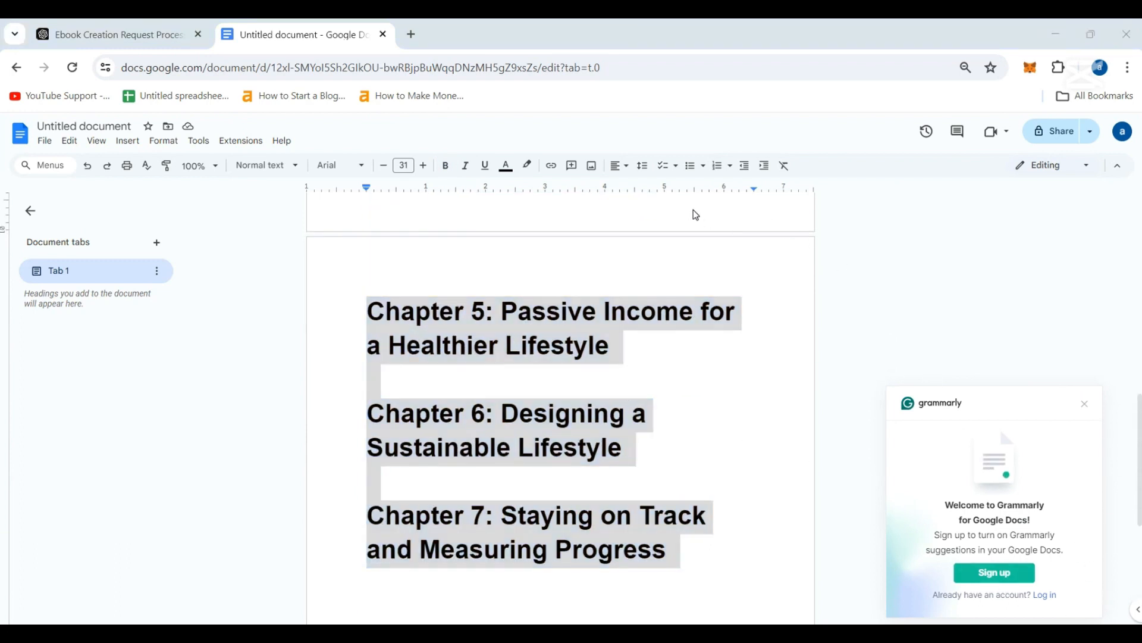
click(445, 166)
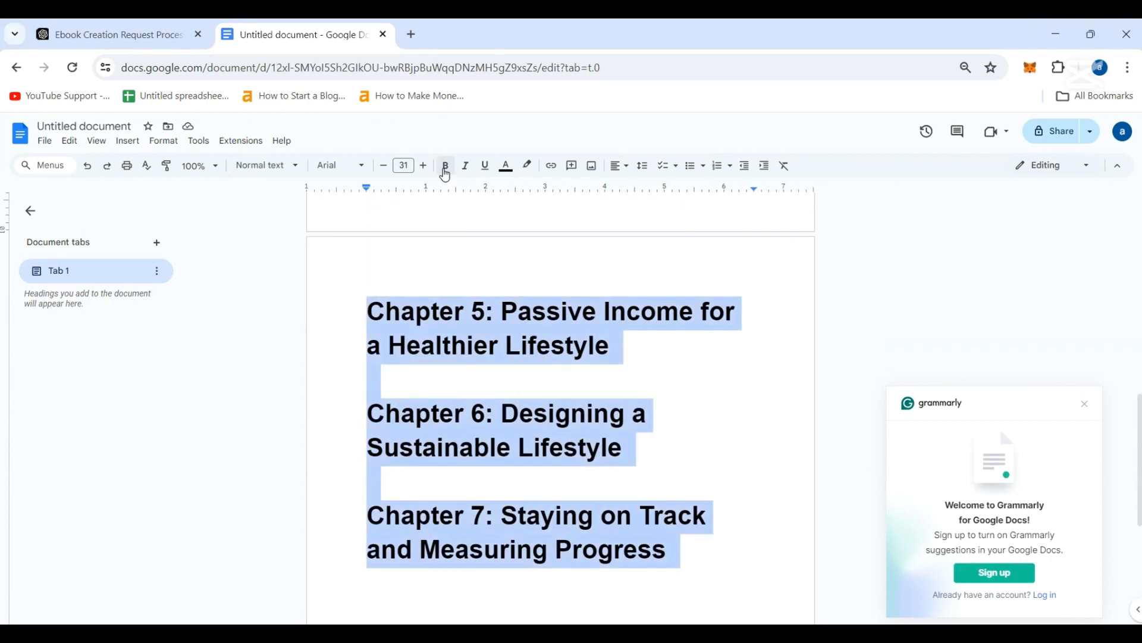
- Reduce the font size of the selected Chapter 1 to Chapter 7 headings to 23
scroll(539, 340, up, 8)
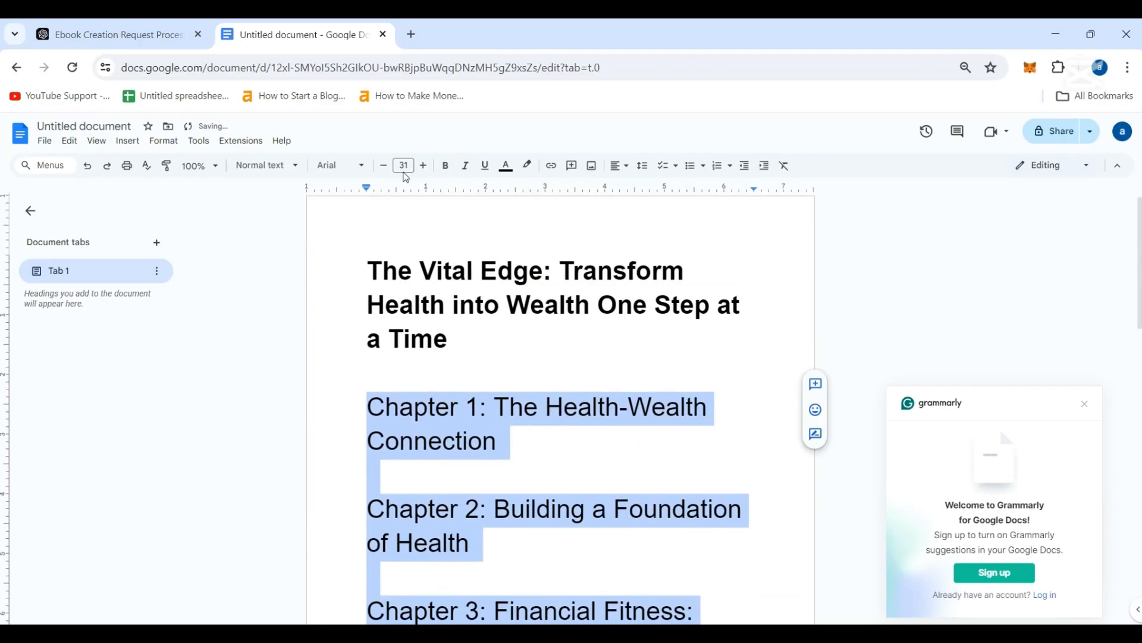
click(384, 166)
click(384, 165)
click(384, 165)
click(383, 165)
click(384, 165)
click(384, 165)
click(384, 165)
scroll(456, 367, down, 4)
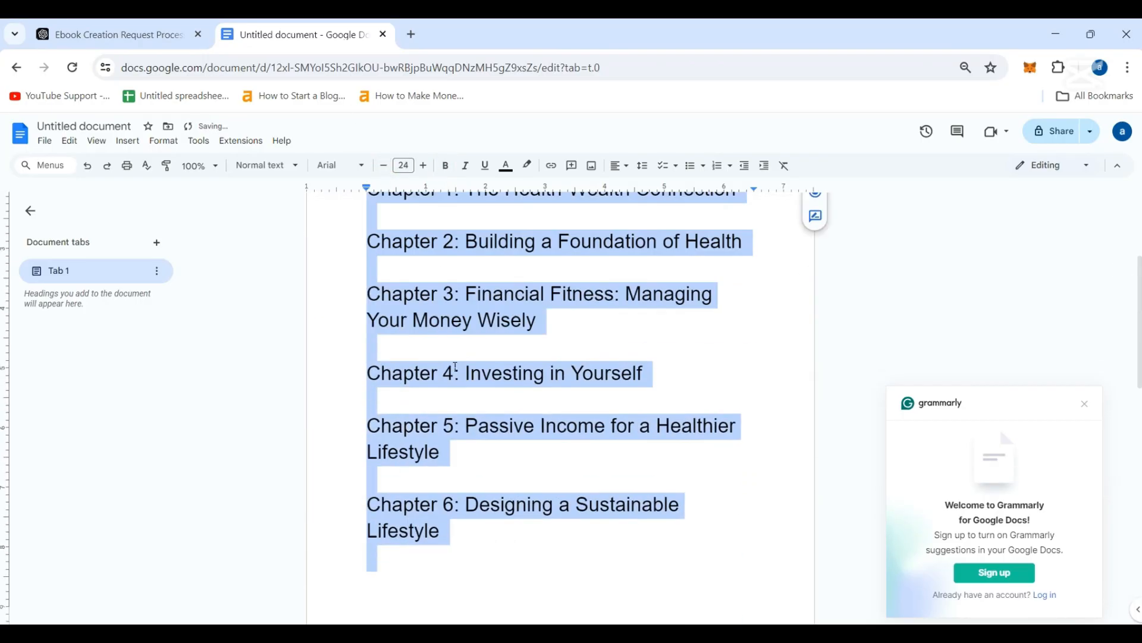
click(381, 166)
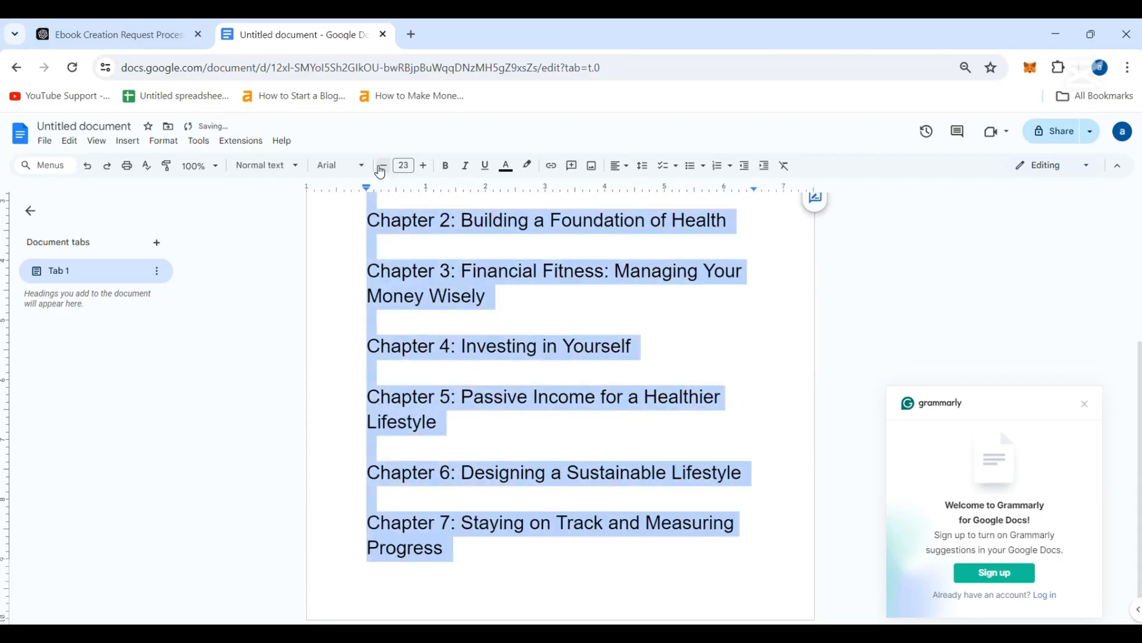
click(498, 537)
- Reduce the font size of the bold ebook title to 29
scroll(520, 474, up, 4)
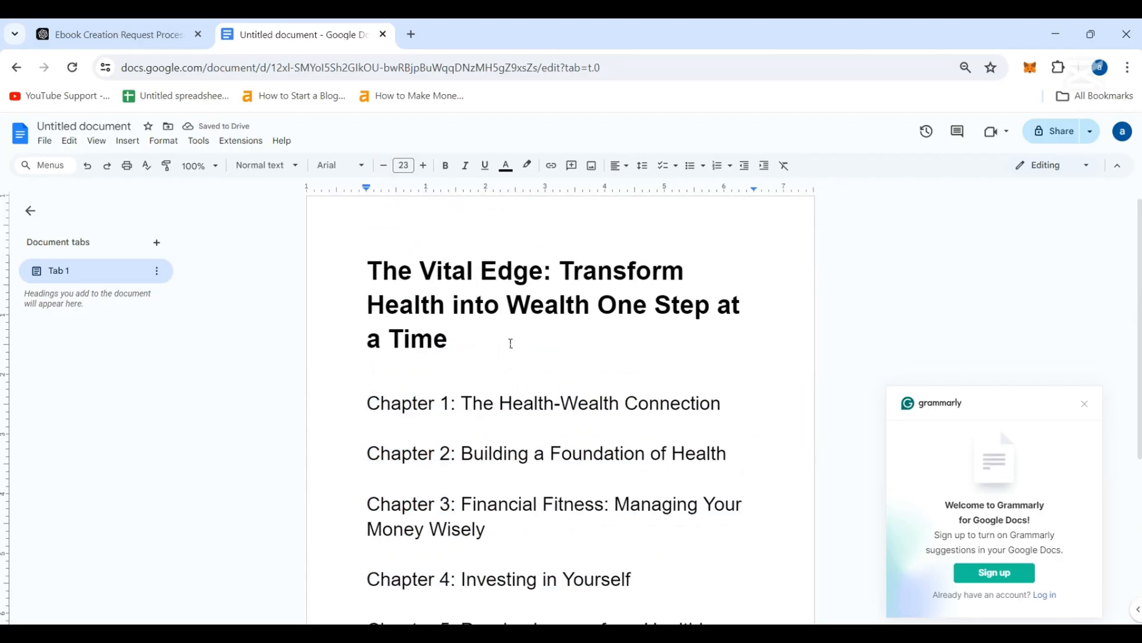
drag(510, 339, 368, 263)
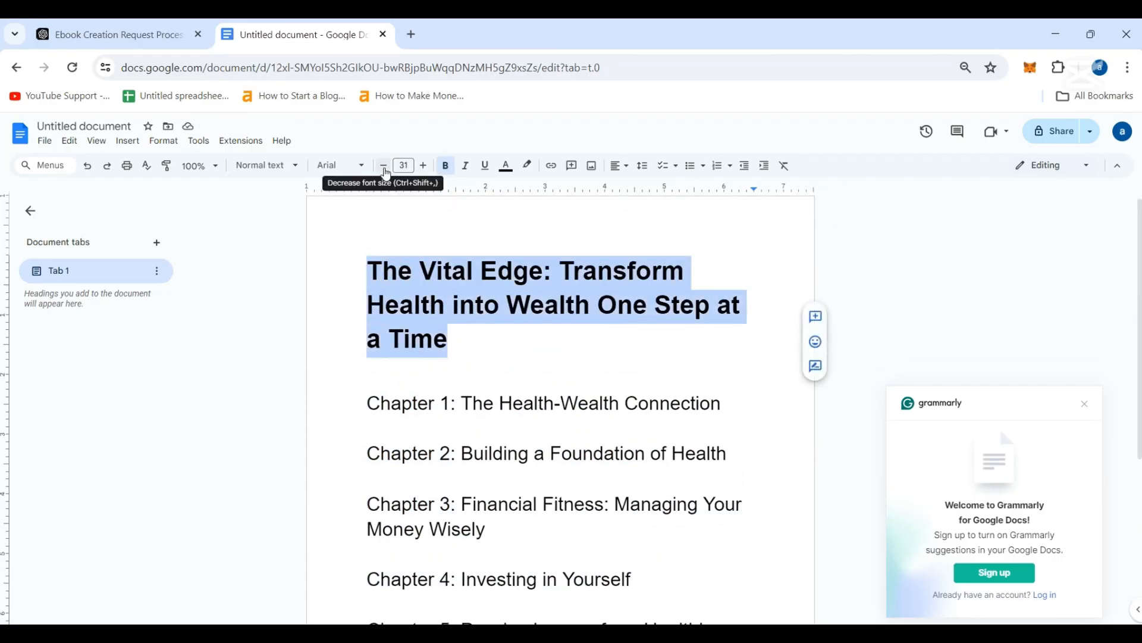
click(385, 166)
click(385, 167)
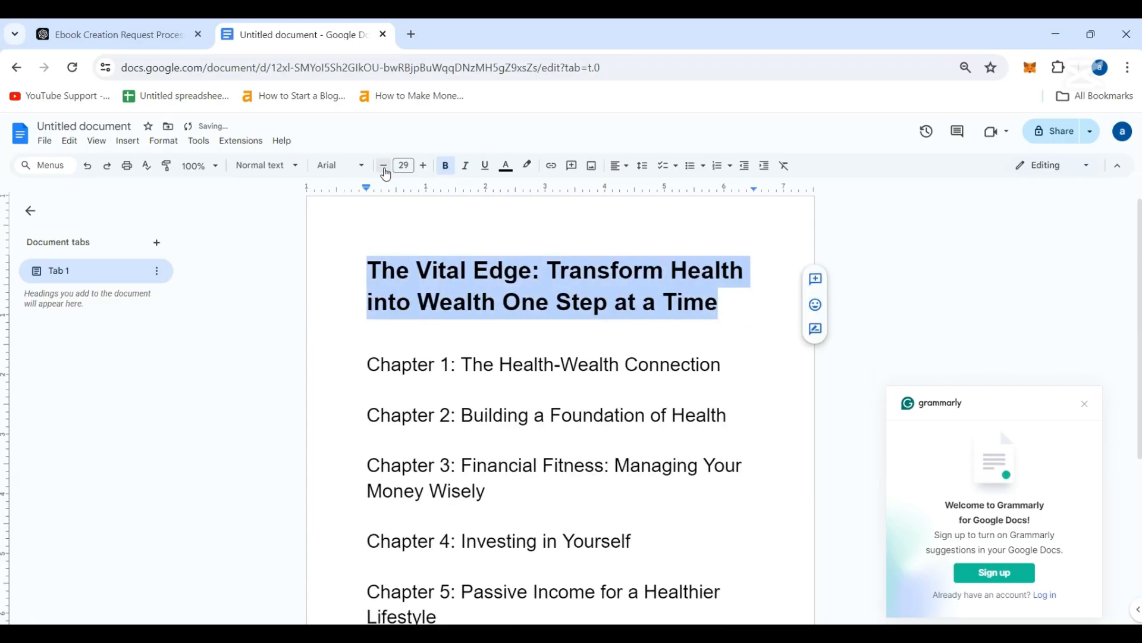
click(586, 479)
- Insert a page break after the Chapter 7 heading to start a new page
scroll(586, 473, down, 4)
scroll(586, 472, up, 4)
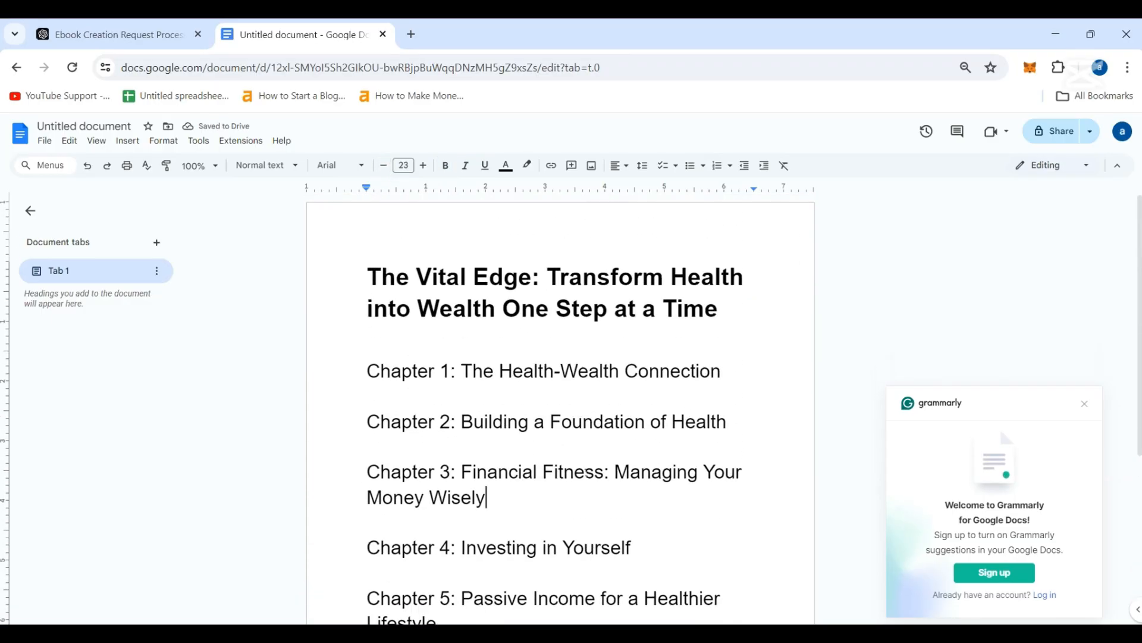
scroll(586, 475, down, 5)
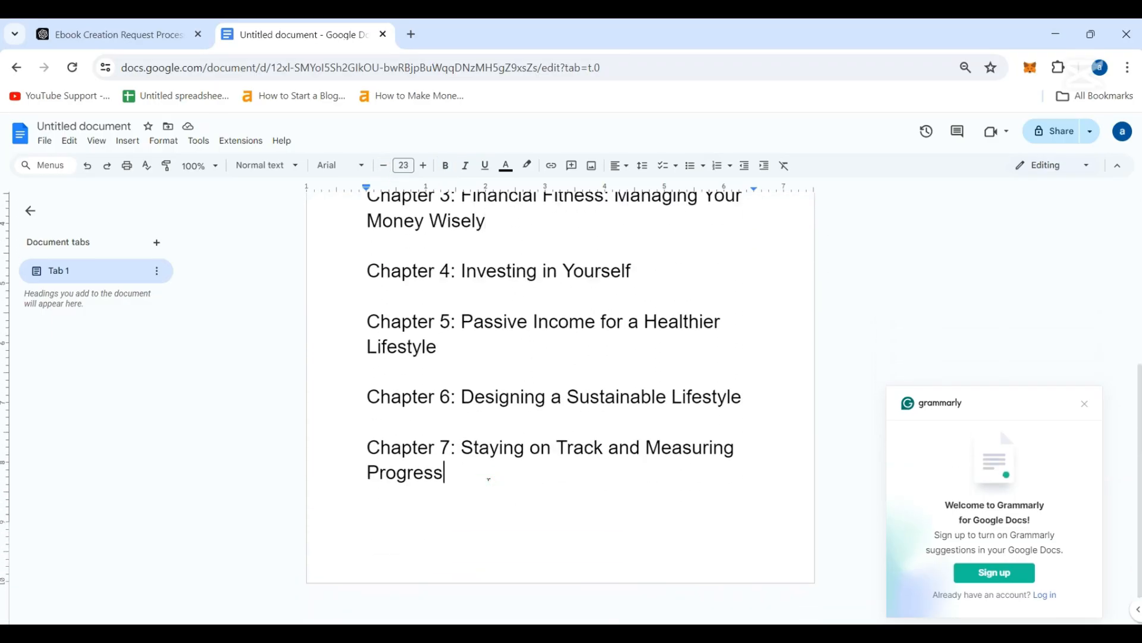
key(Return)
key(ctrl+Return)
- Copy the "Introduction: Finding Your Vital Edge" section with both paragraphs from the ChatGPT draft onto the document's new page
click(151, 41)
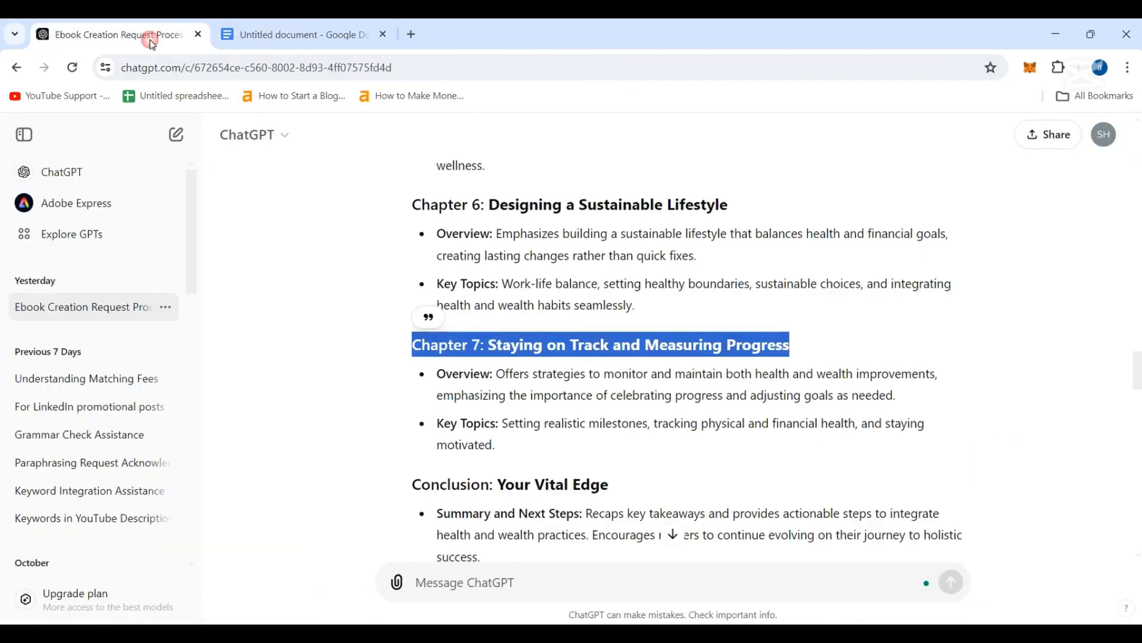
scroll(611, 373, up, 10)
scroll(610, 373, down, 18)
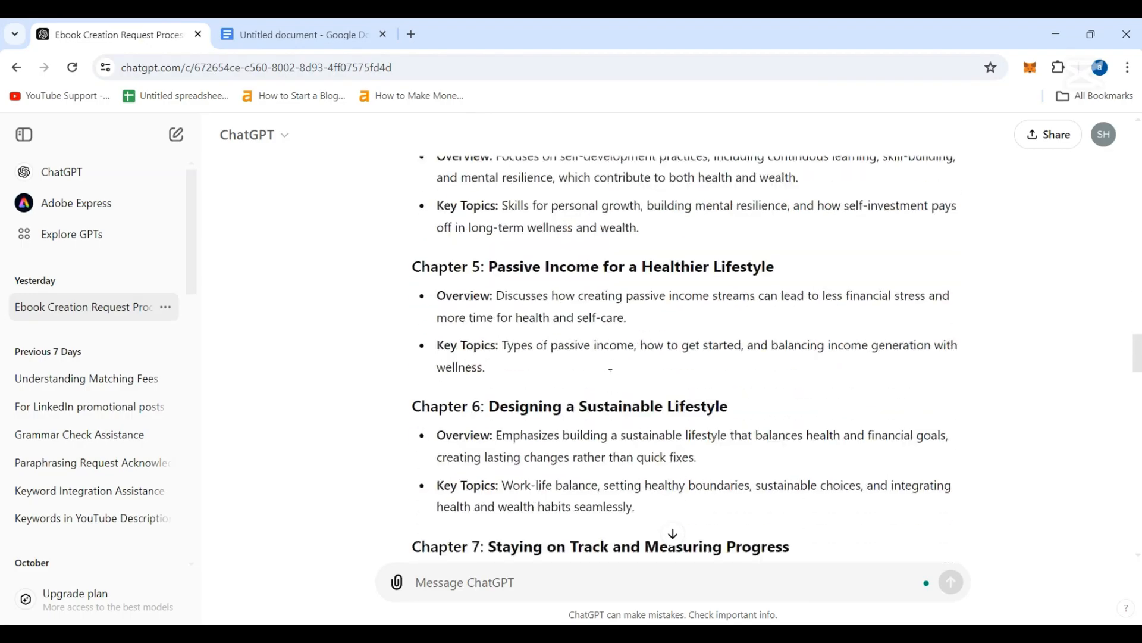
scroll(610, 372, down, 3)
scroll(471, 330, up, 1)
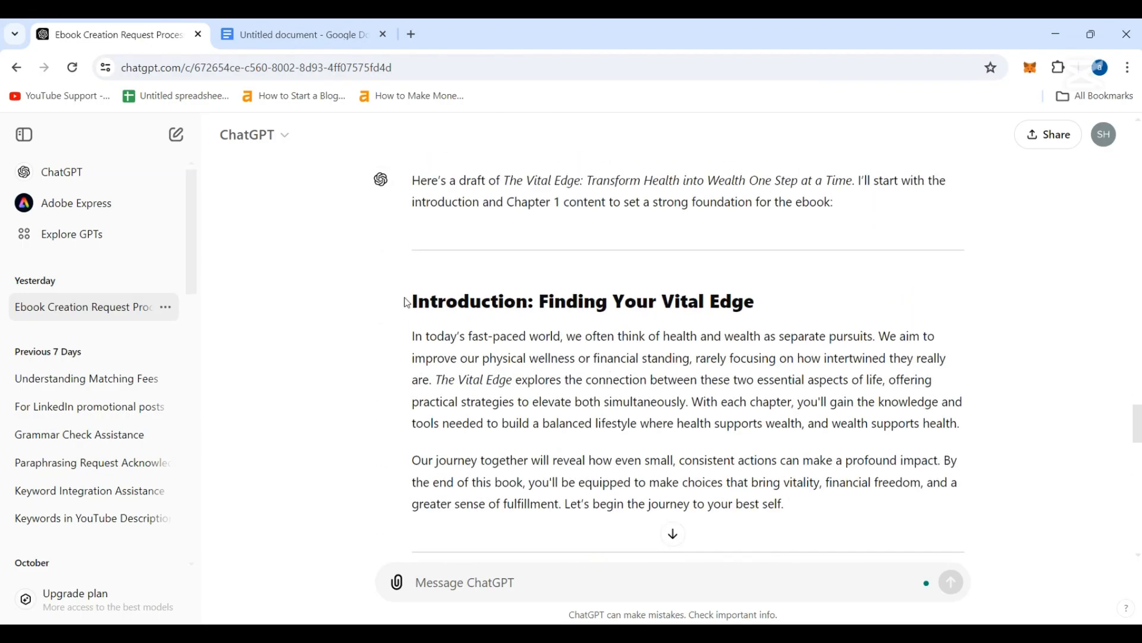
drag(406, 302, 819, 509)
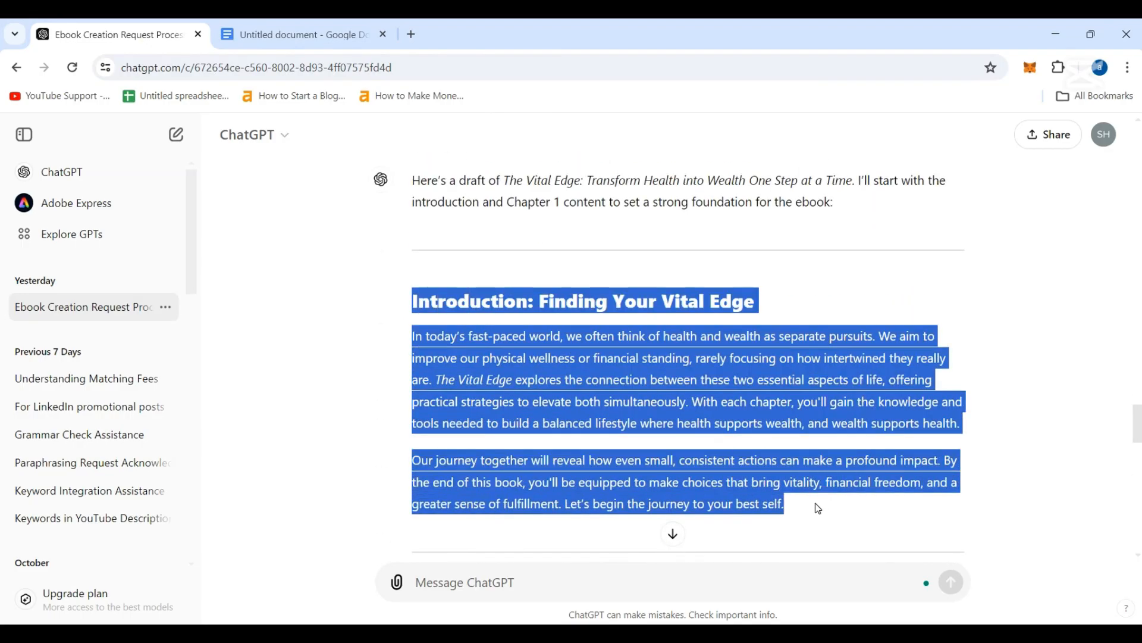
click(294, 34)
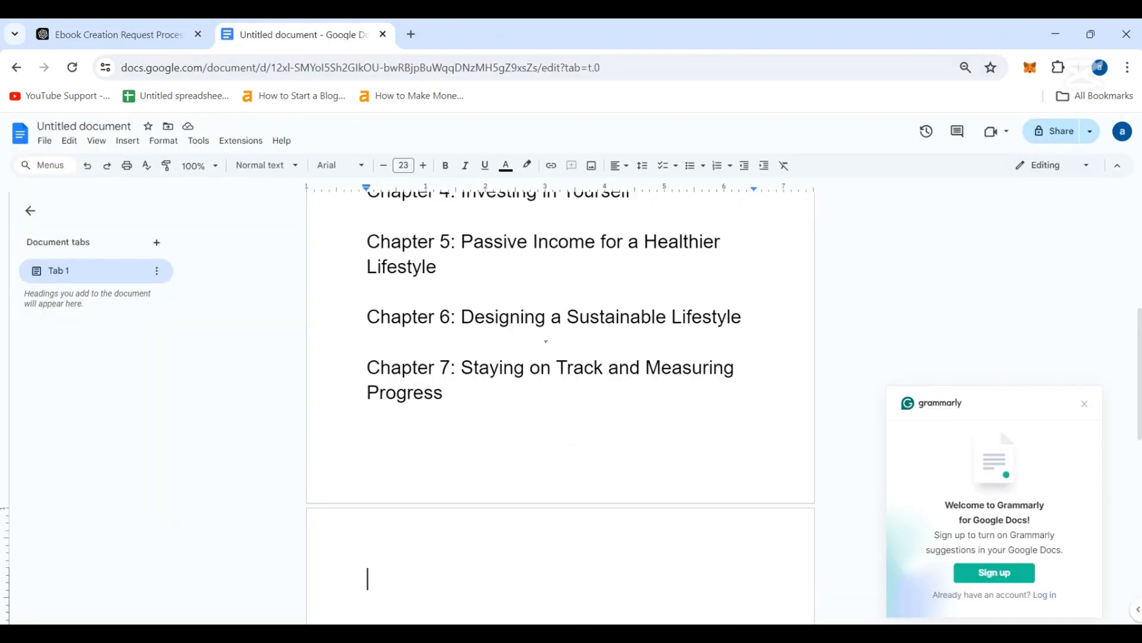
key(ctrl+v)
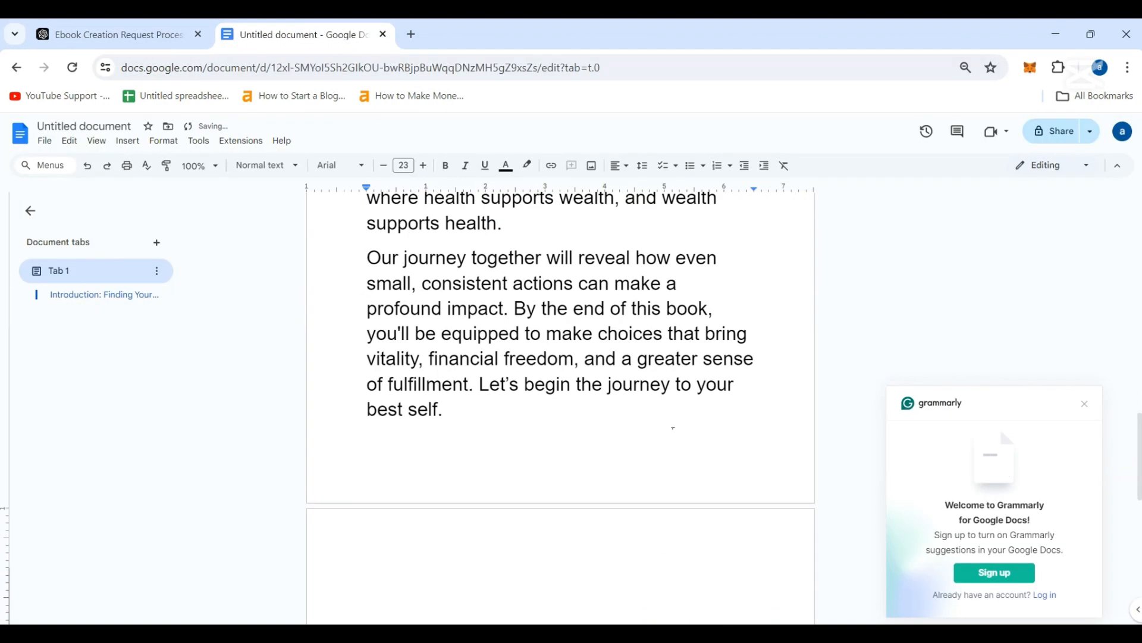
- Reduce the font size of both introduction paragraphs to 20
scroll(672, 427, up, 6)
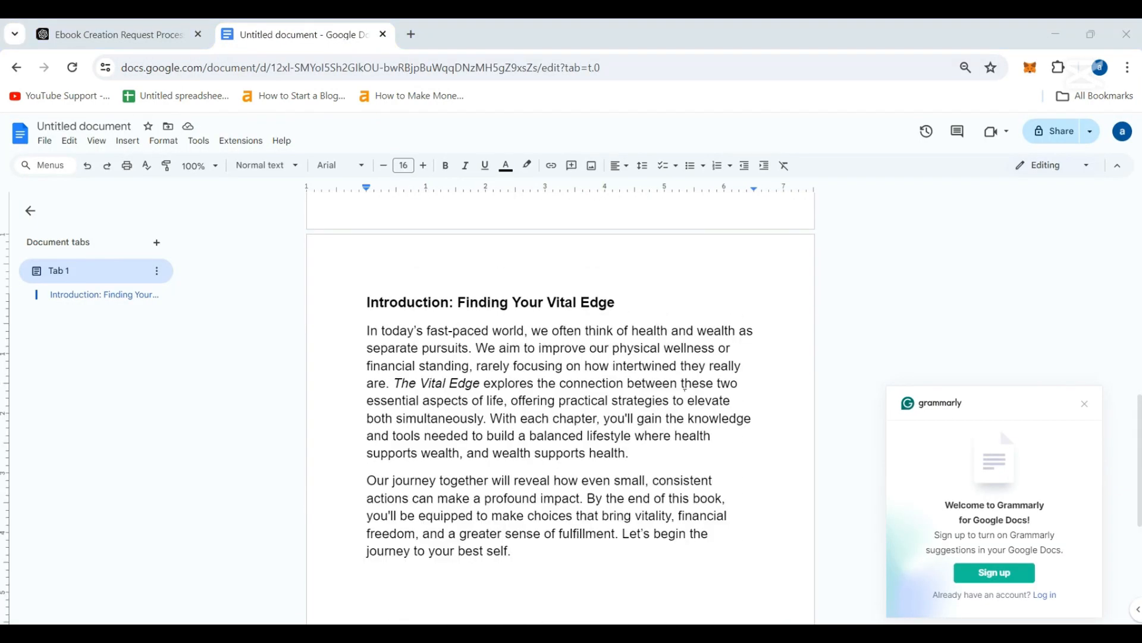
scroll(667, 434, down, 4)
drag(445, 565, 360, 258)
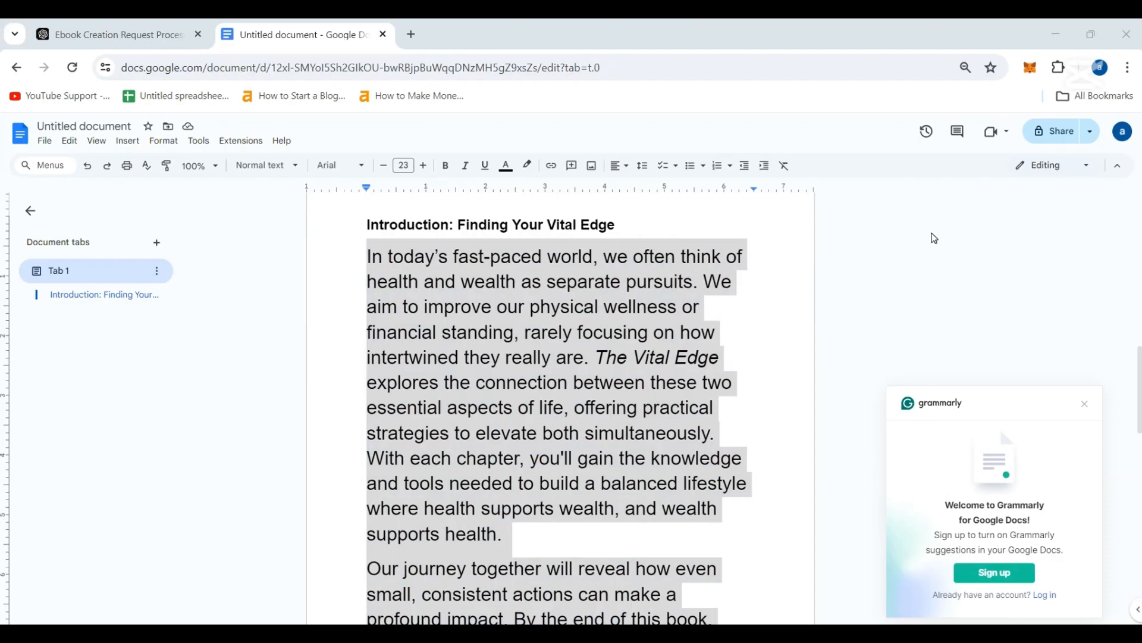
scroll(736, 428, down, 4)
drag(441, 565, 378, 481)
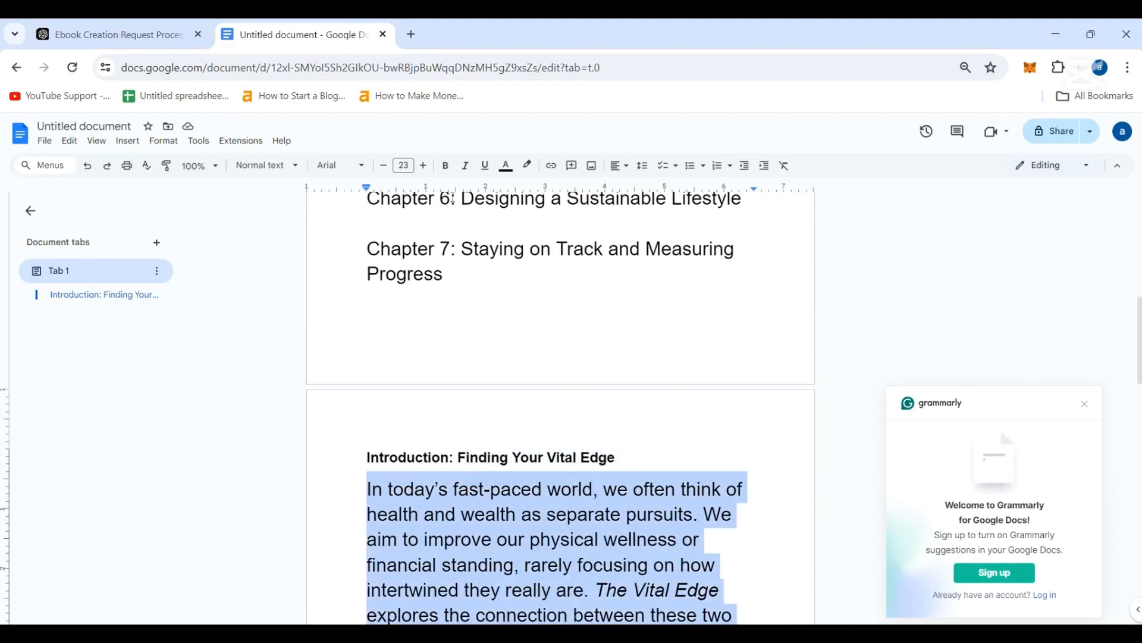
click(382, 167)
click(382, 167)
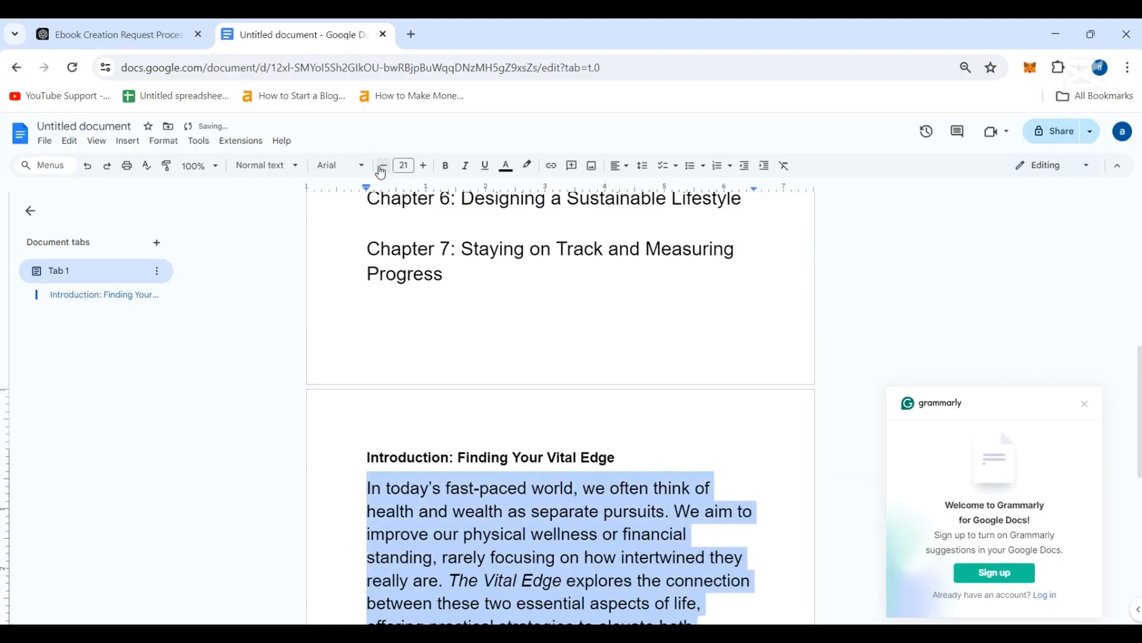
click(382, 167)
scroll(562, 390, down, 4)
scroll(564, 389, up, 10)
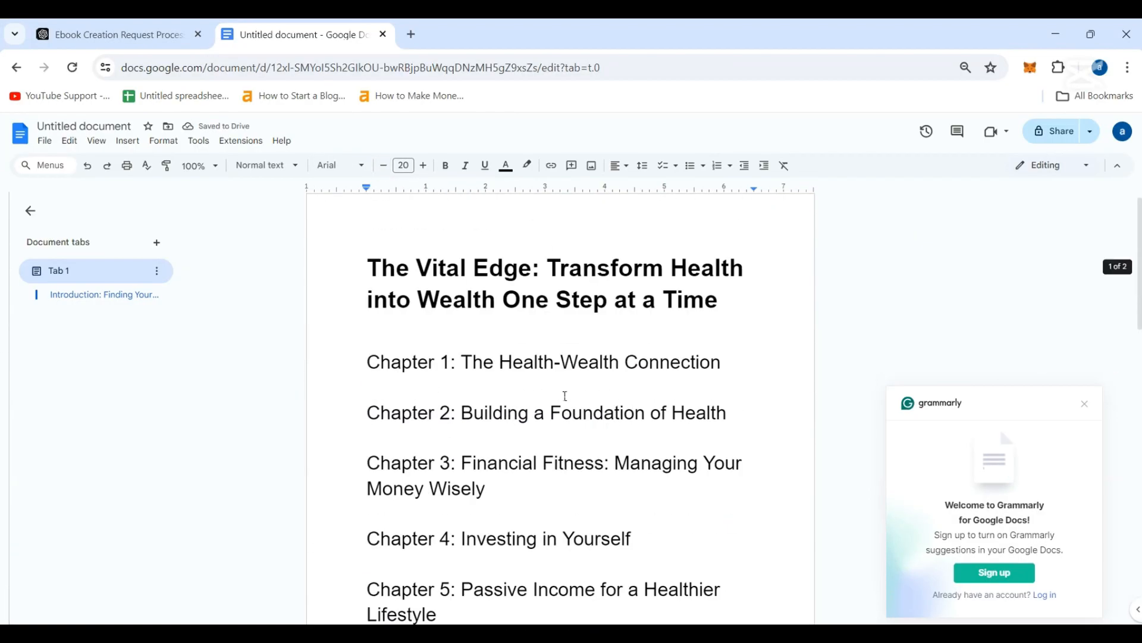
scroll(492, 400, down, 8)
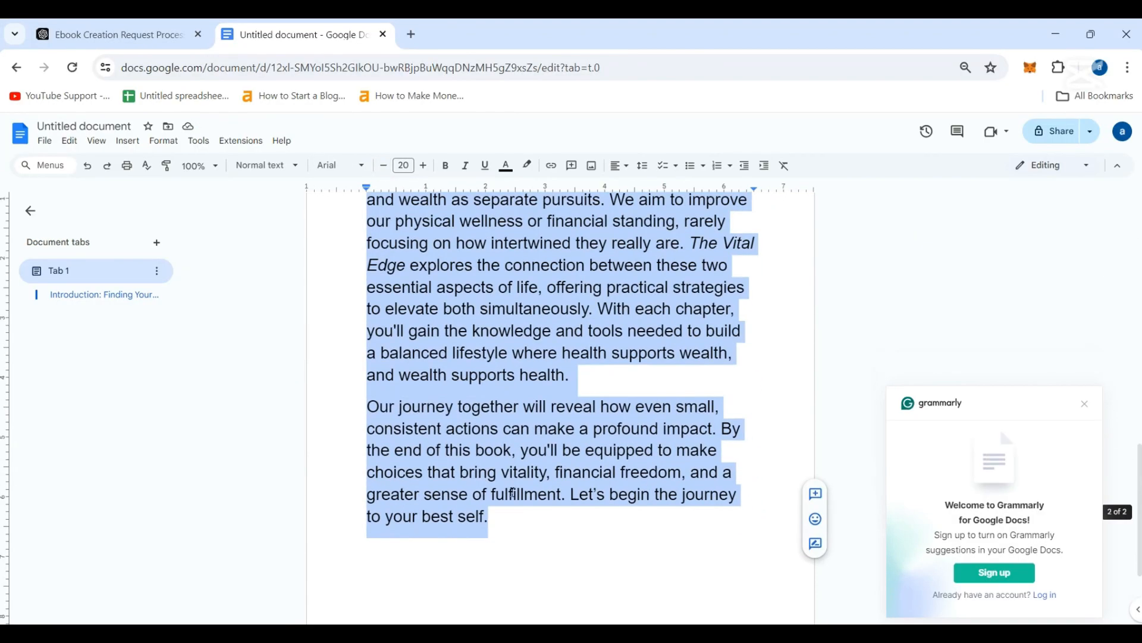
click(515, 515)
scroll(516, 515, up, 4)
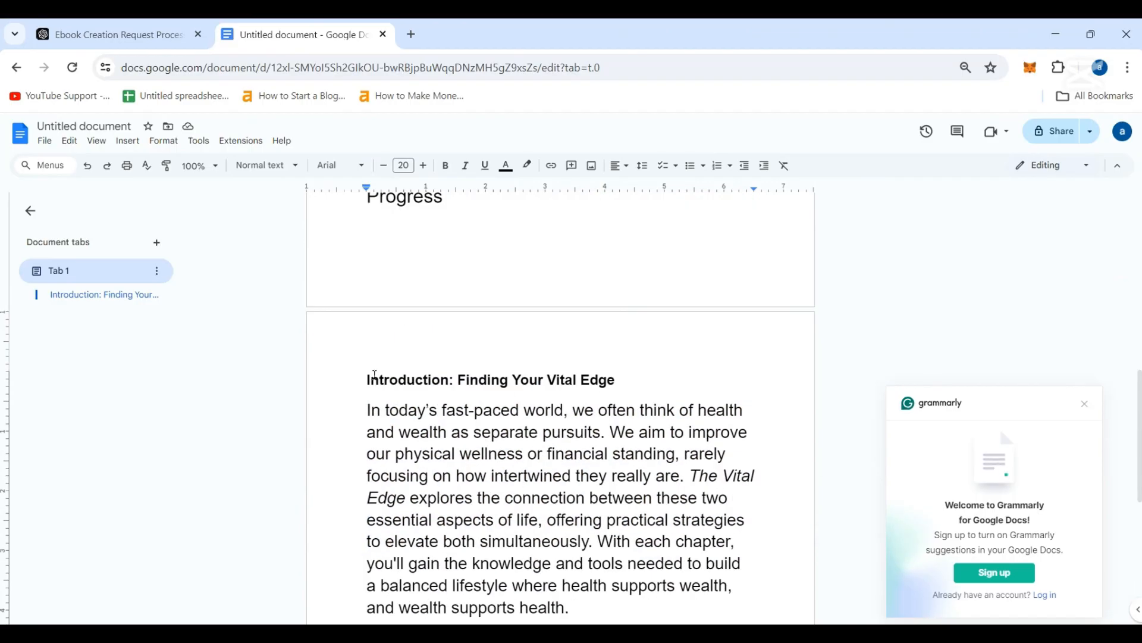
- Reduce the font size of both paragraphs under "Introduction: Finding Your Vital Edge" to 16
drag(370, 379, 627, 379)
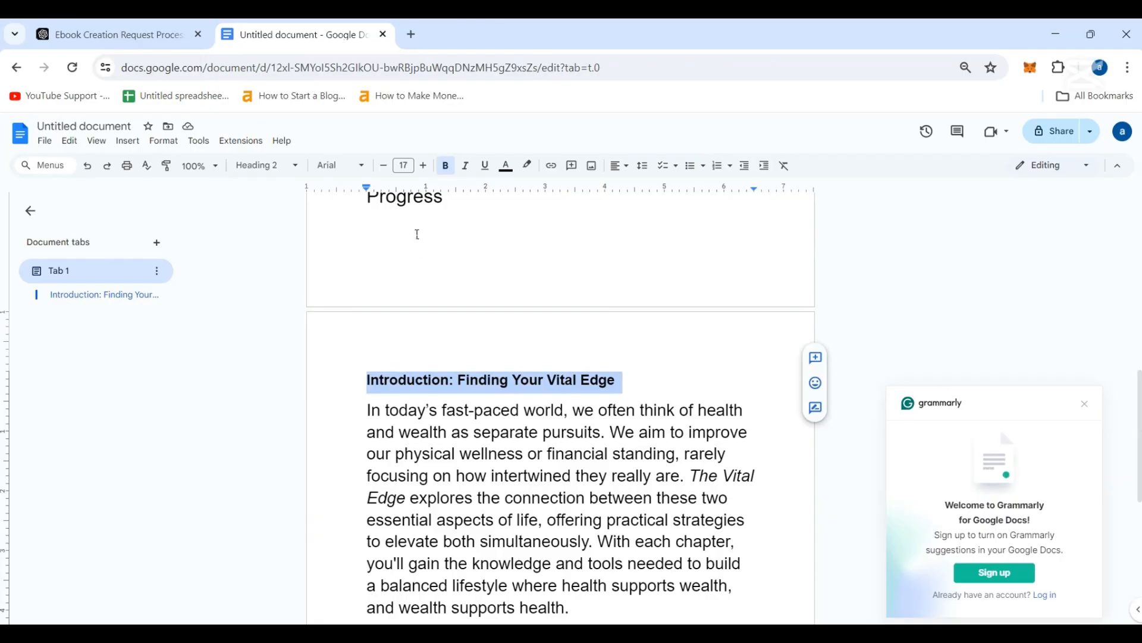
scroll(549, 495, down, 4)
drag(535, 470, 365, 411)
scroll(498, 296, up, 4)
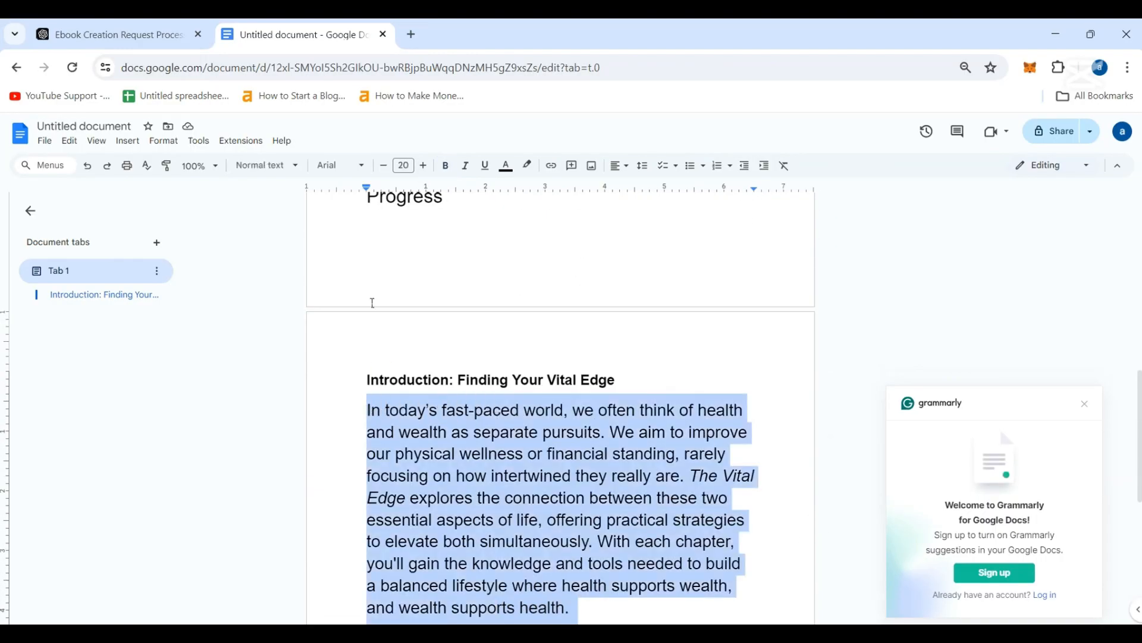
click(381, 166)
click(381, 166)
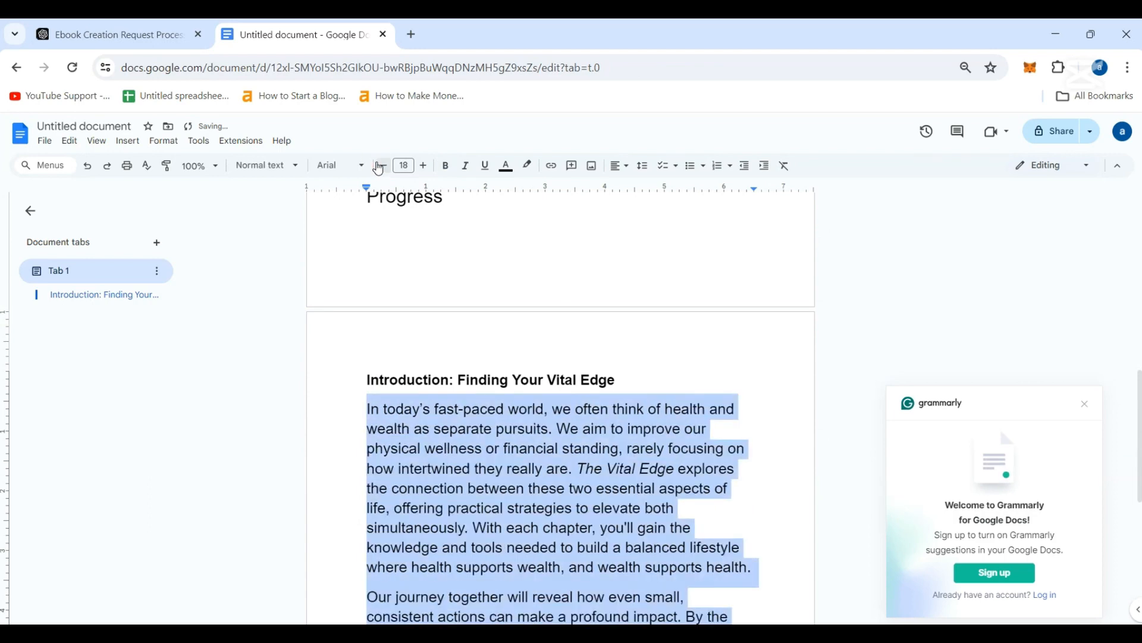
click(382, 166)
click(382, 166)
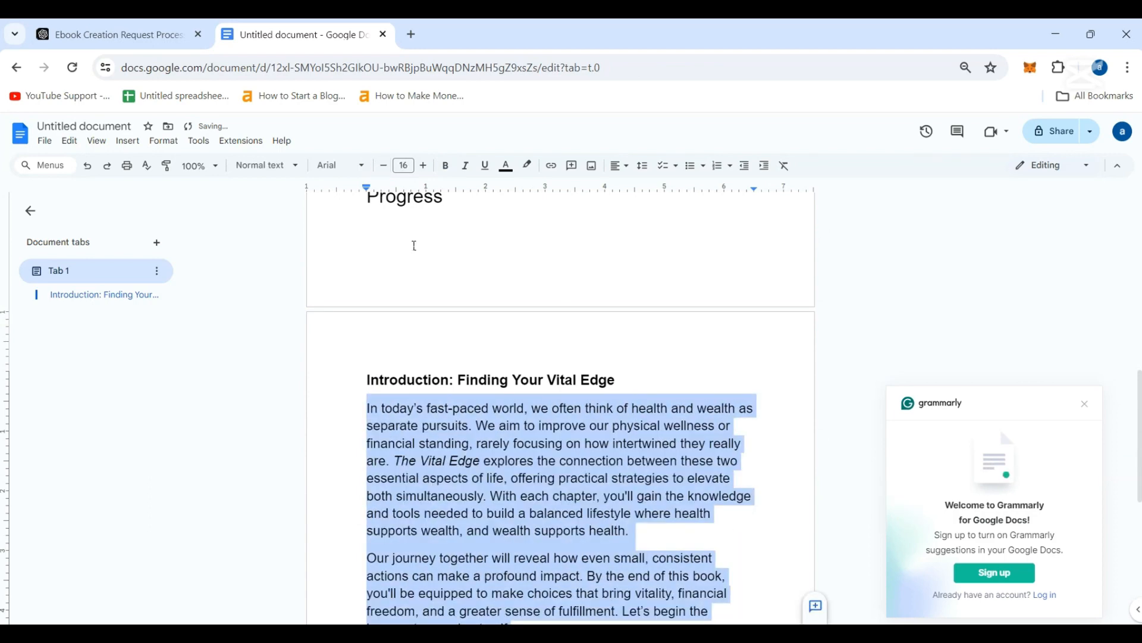
click(536, 518)
scroll(536, 520, down, 3)
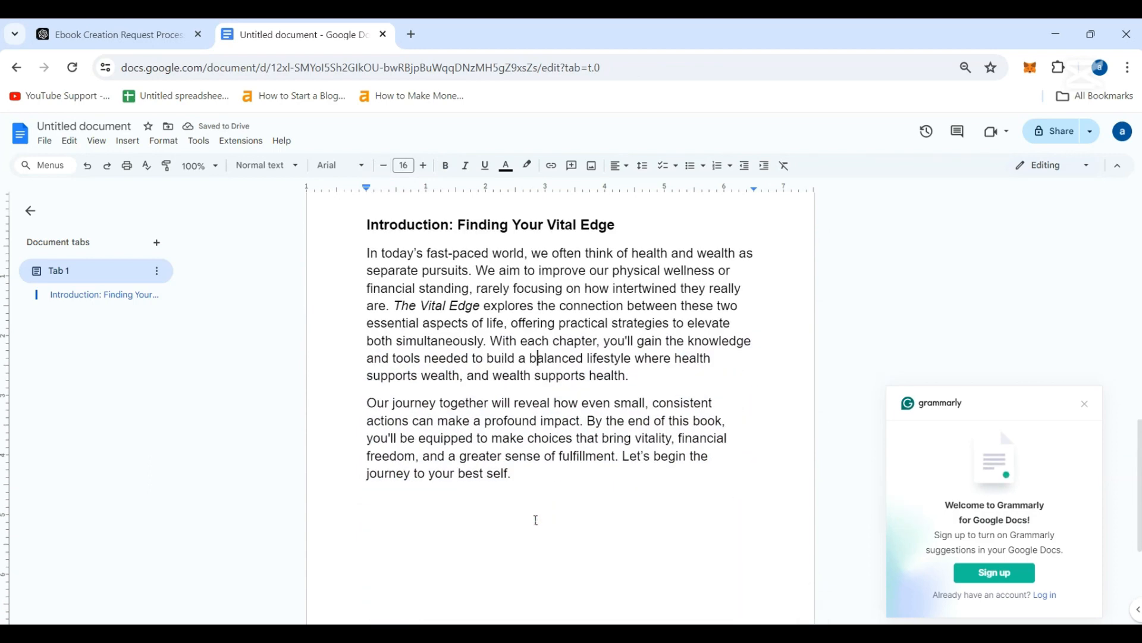
- Change "The Vital Edge" in the first introduction paragraph from italic to bold
scroll(536, 520, up, 1)
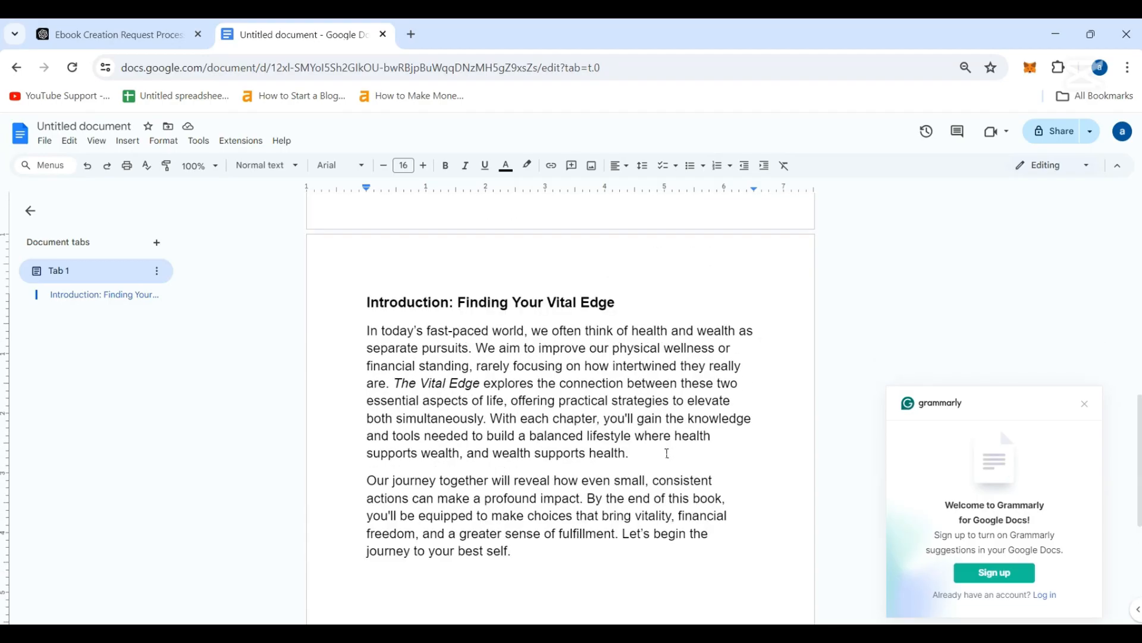
scroll(512, 462, up, 2)
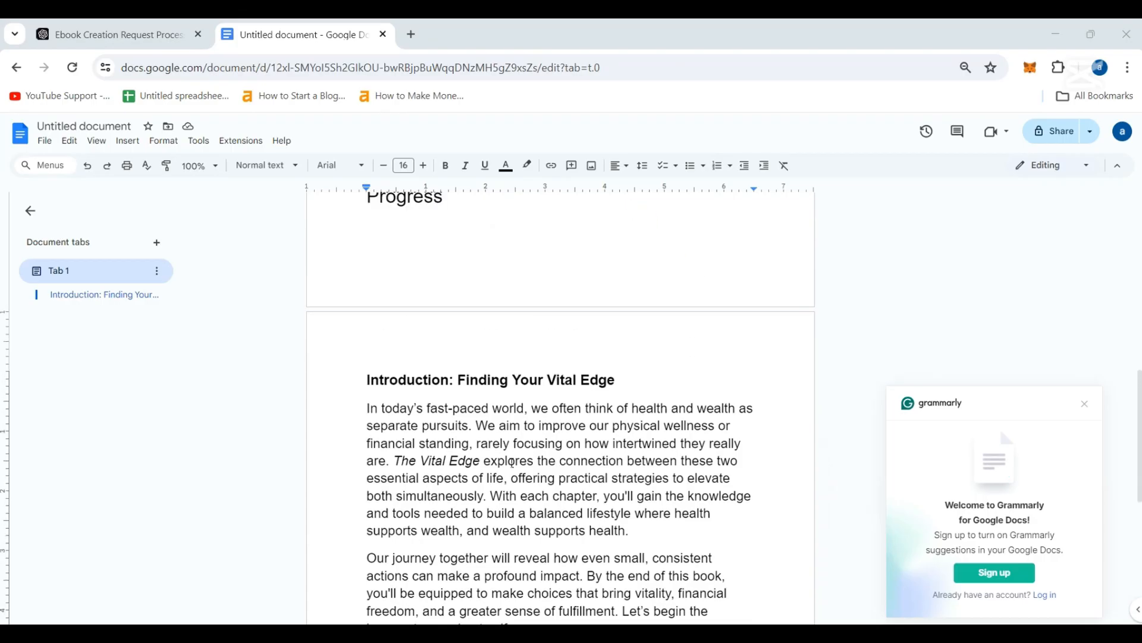
drag(398, 462, 476, 456)
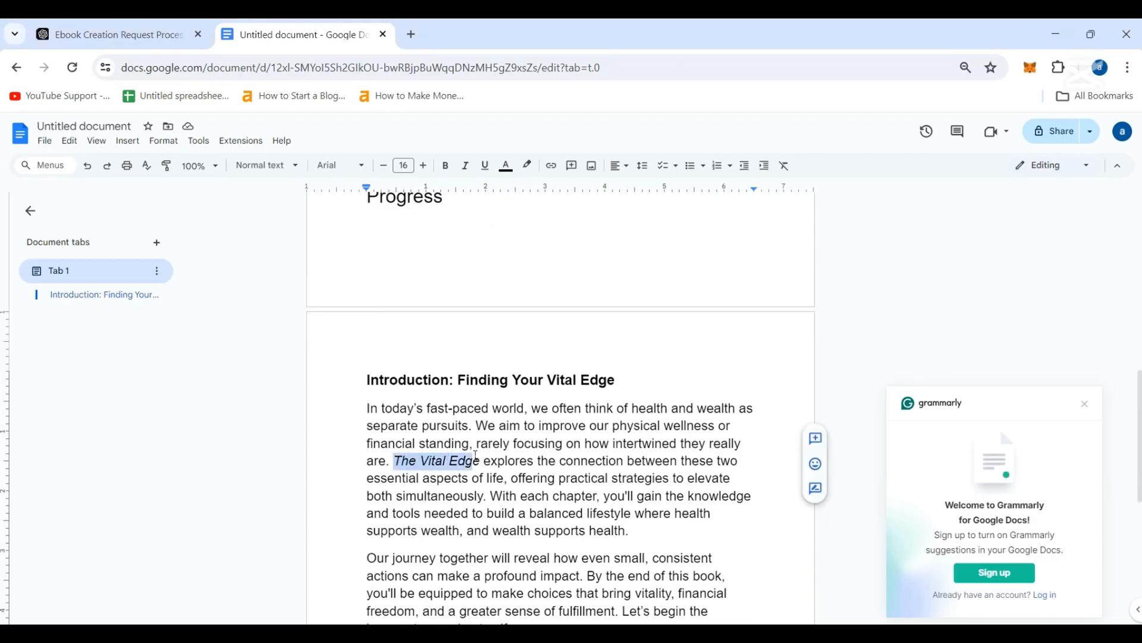
click(466, 165)
click(446, 165)
click(548, 483)
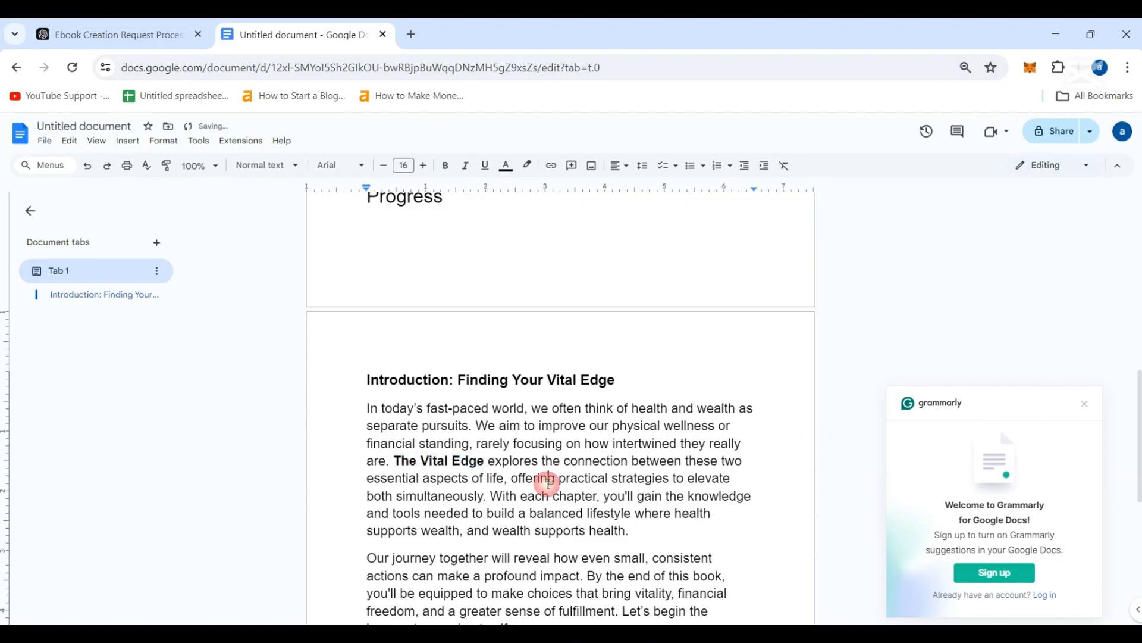
- Copy the heading "Chapter 1: The Health-Wealth Connection" from the ChatGPT draft
scroll(577, 454, down, 1)
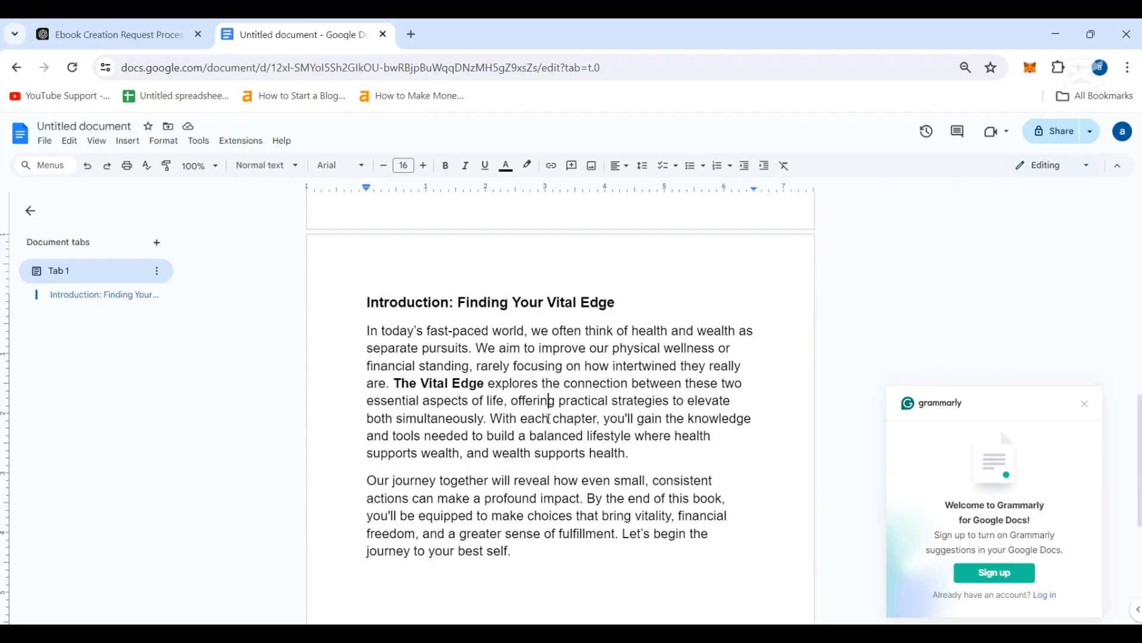
scroll(547, 416, down, 2)
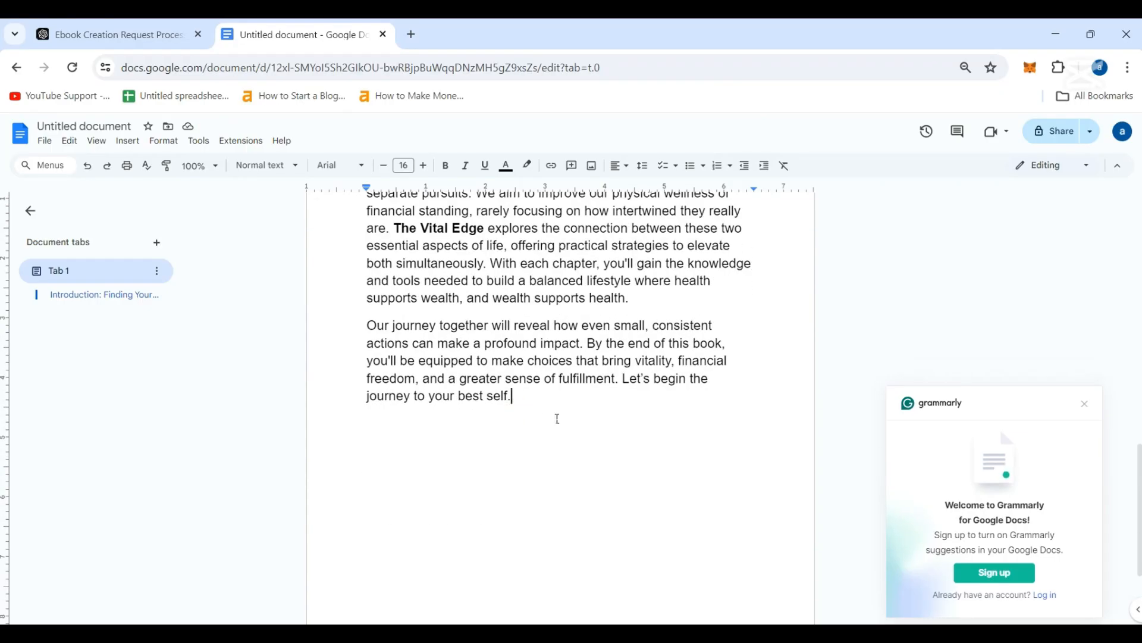
scroll(558, 419, up, 1)
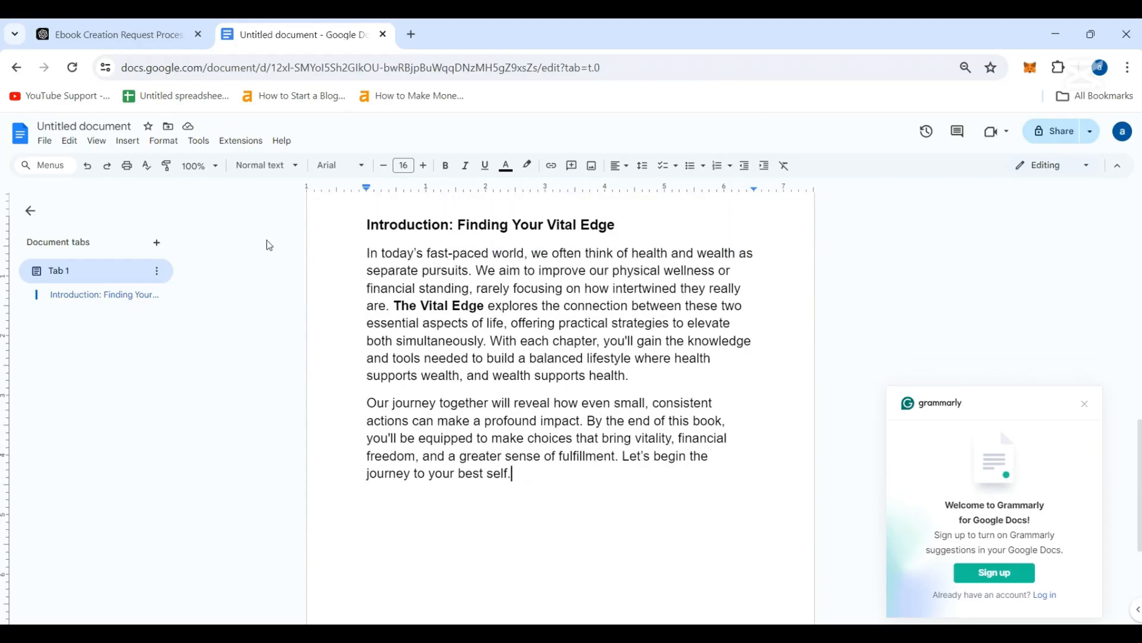
click(113, 34)
scroll(447, 361, down, 4)
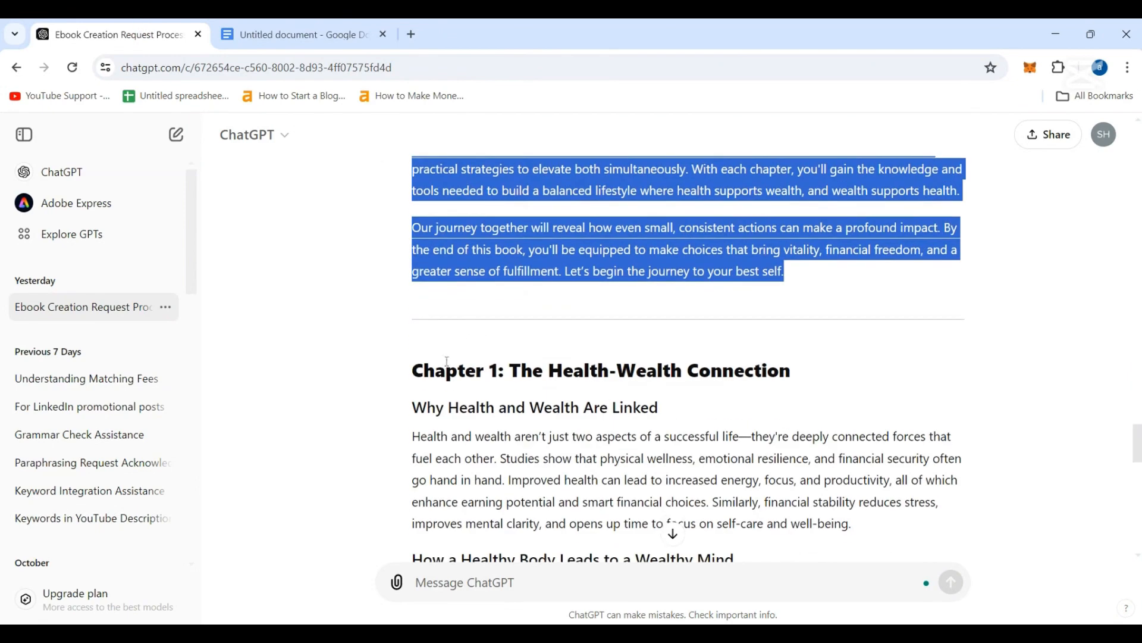
mouse_move(413, 364)
mouse_down()
mouse_move(718, 395)
mouse_move(794, 372)
mouse_up()
key(ctrl+c)
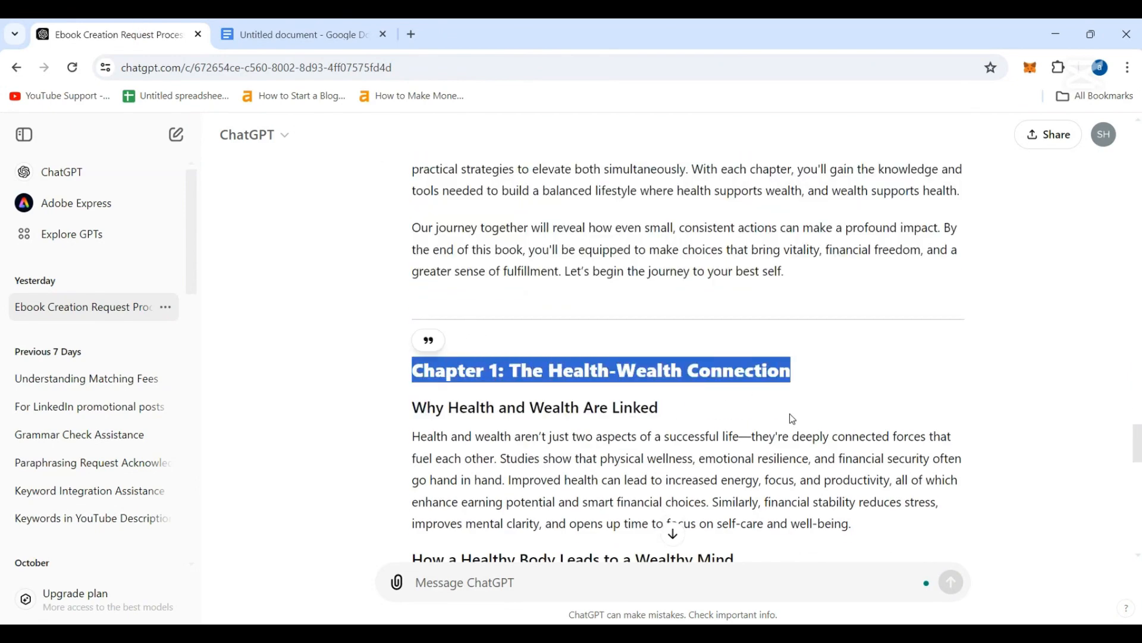
- In the Google Docs document, add blank lines after the introduction to reach a new page and paste the Chapter 1 heading there
click(294, 33)
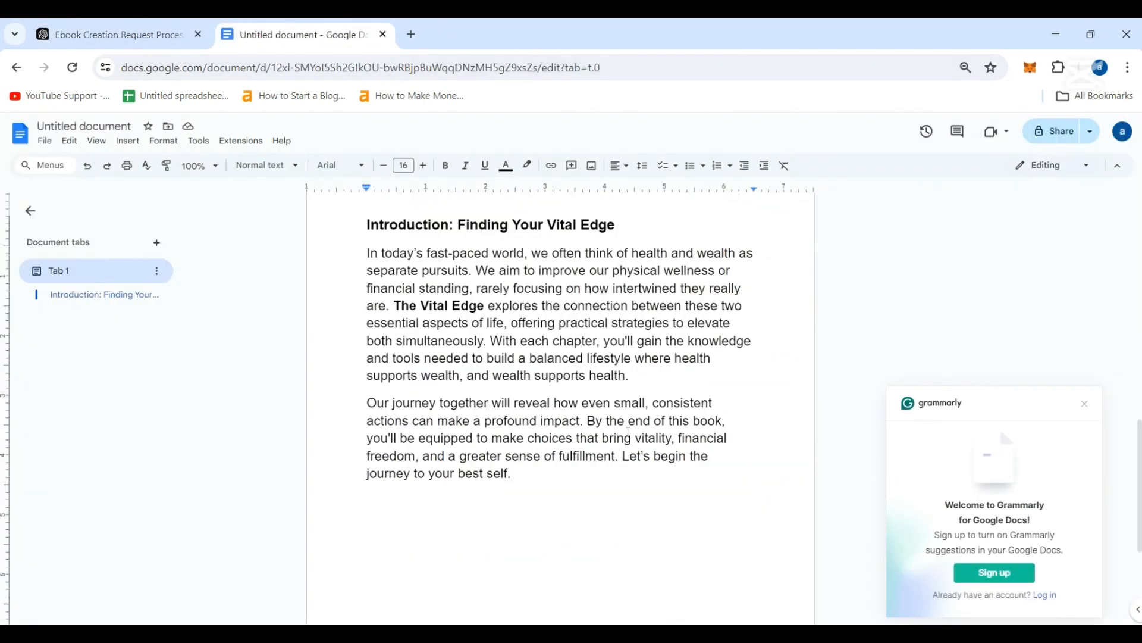
scroll(596, 450, up, 3)
scroll(597, 447, down, 5)
key(Return)
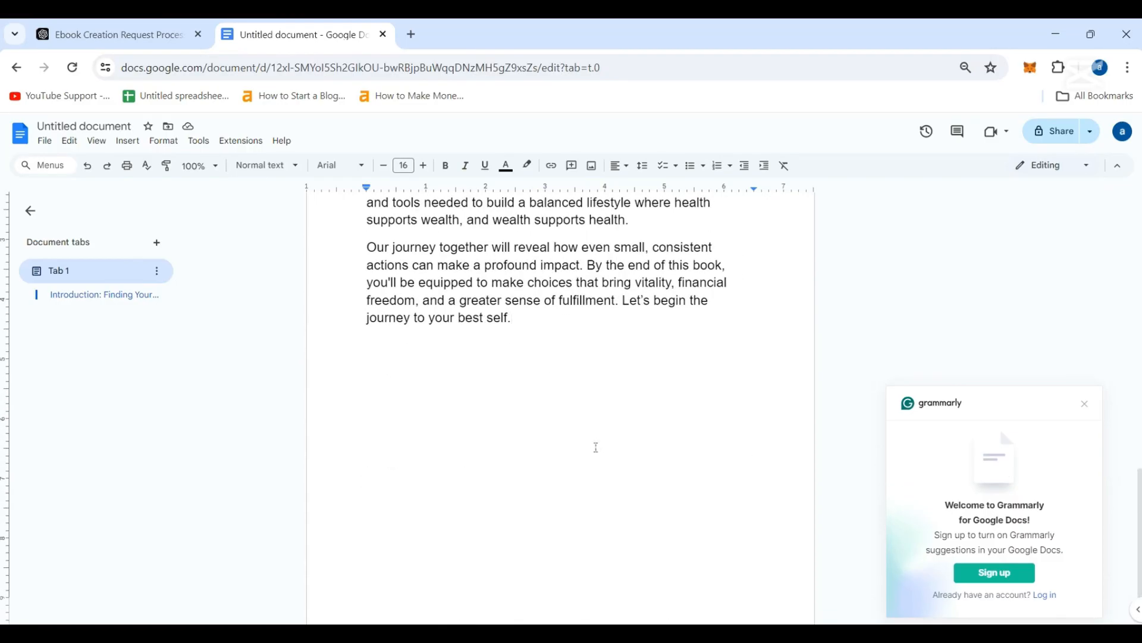
key(Return)
key(Return)
key(Return)
key(Return)
key(Return)
key(Return)
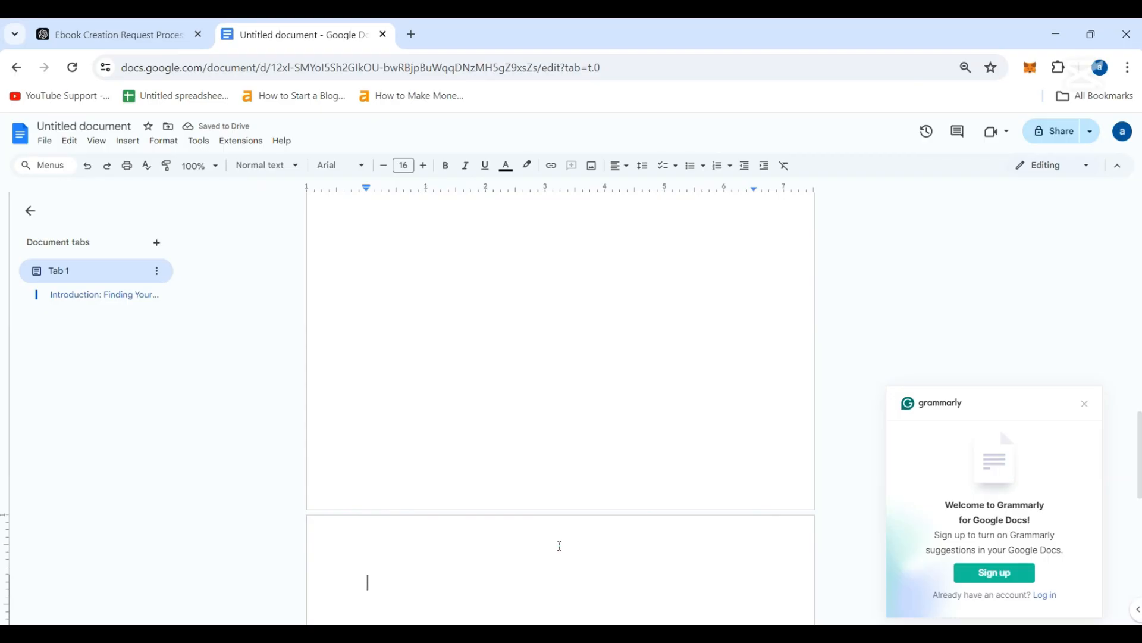
key(ctrl+v)
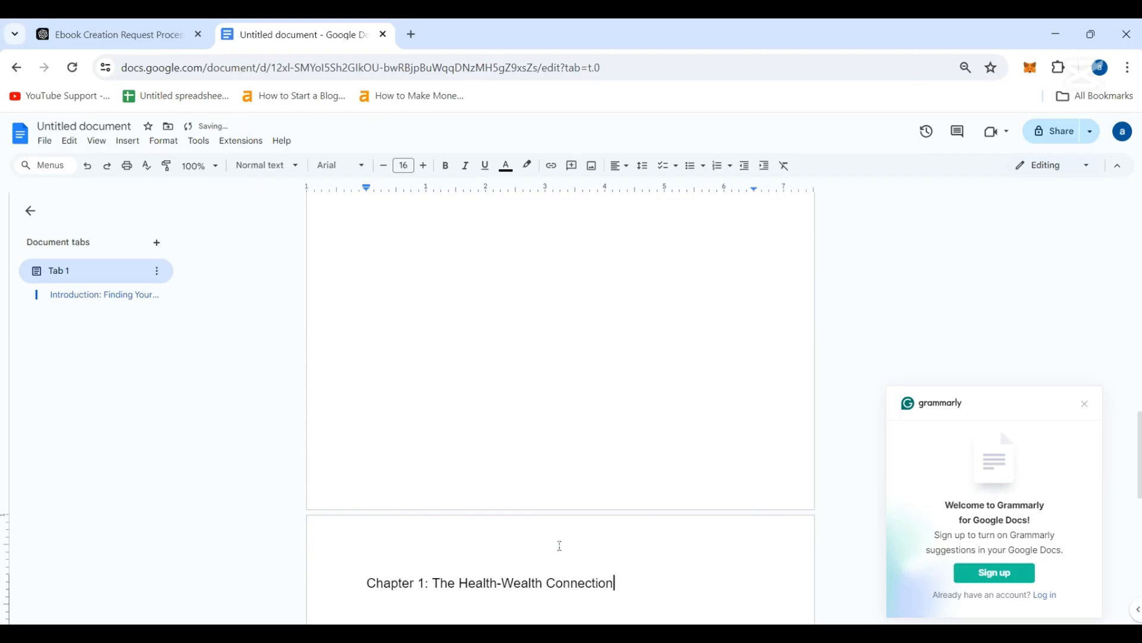
- Make the pasted "Chapter 1: The Health-Wealth Connection" heading bold and center it on the page
drag(367, 582, 635, 582)
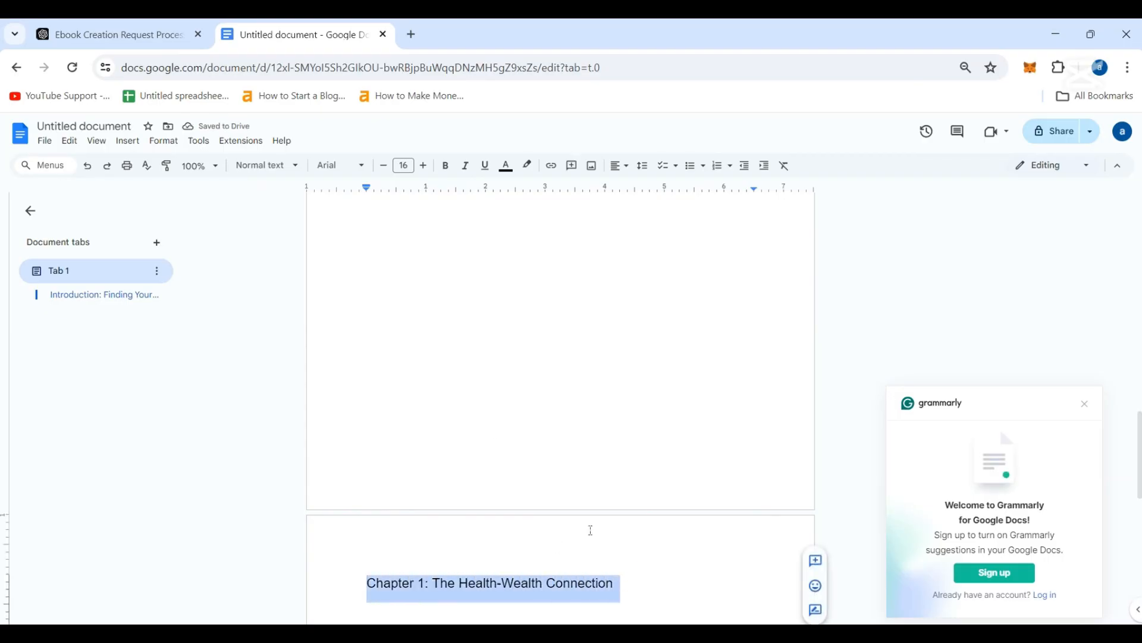
click(446, 166)
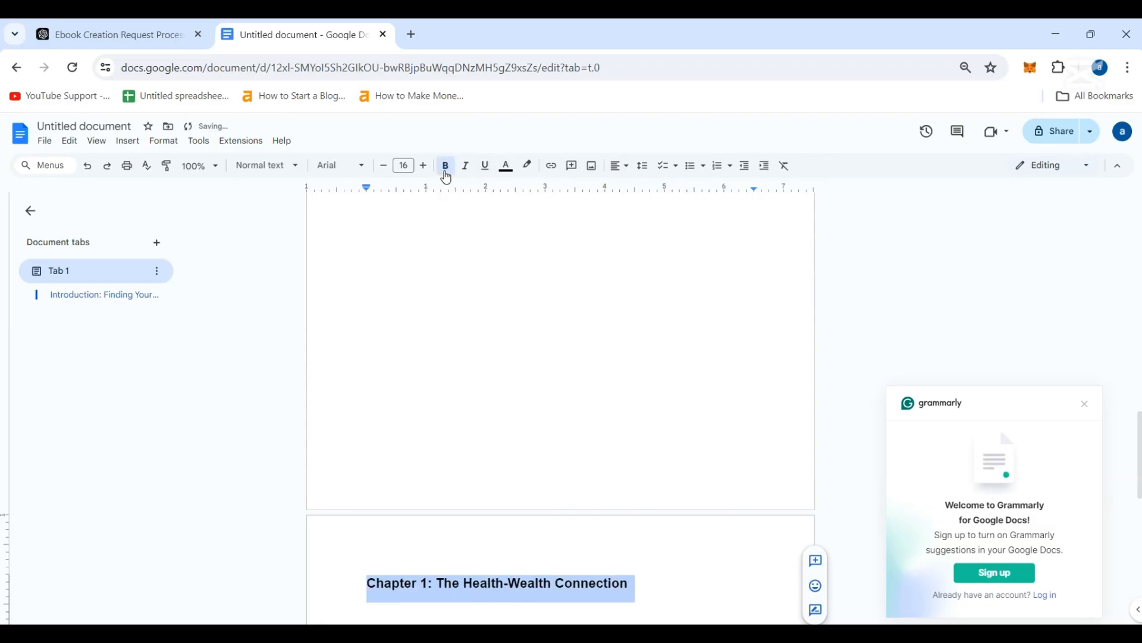
click(622, 166)
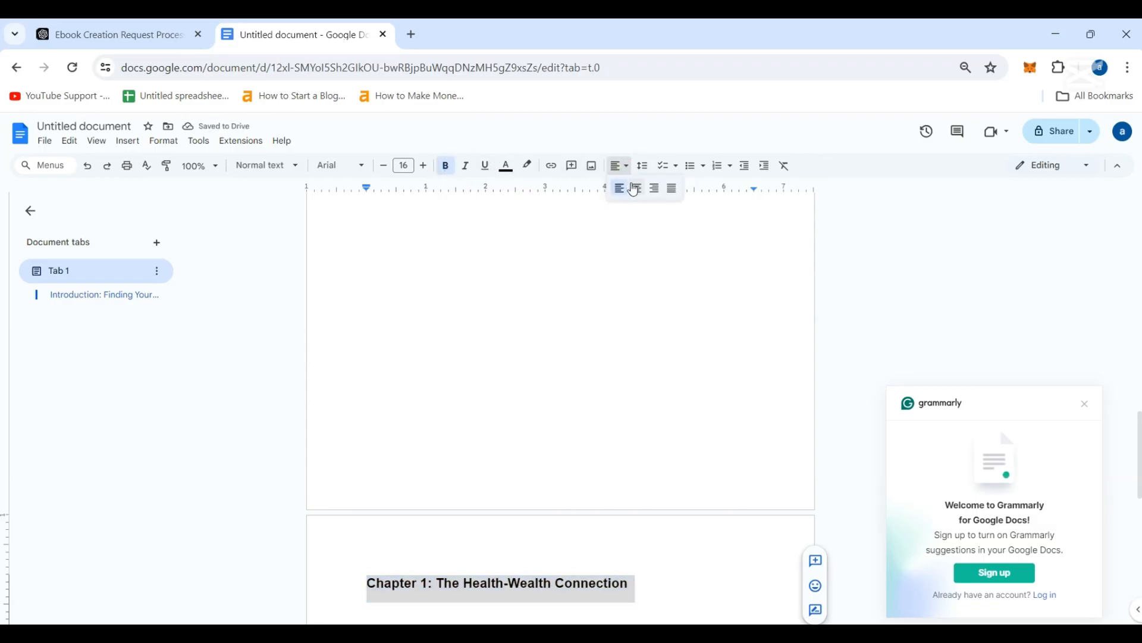
click(638, 189)
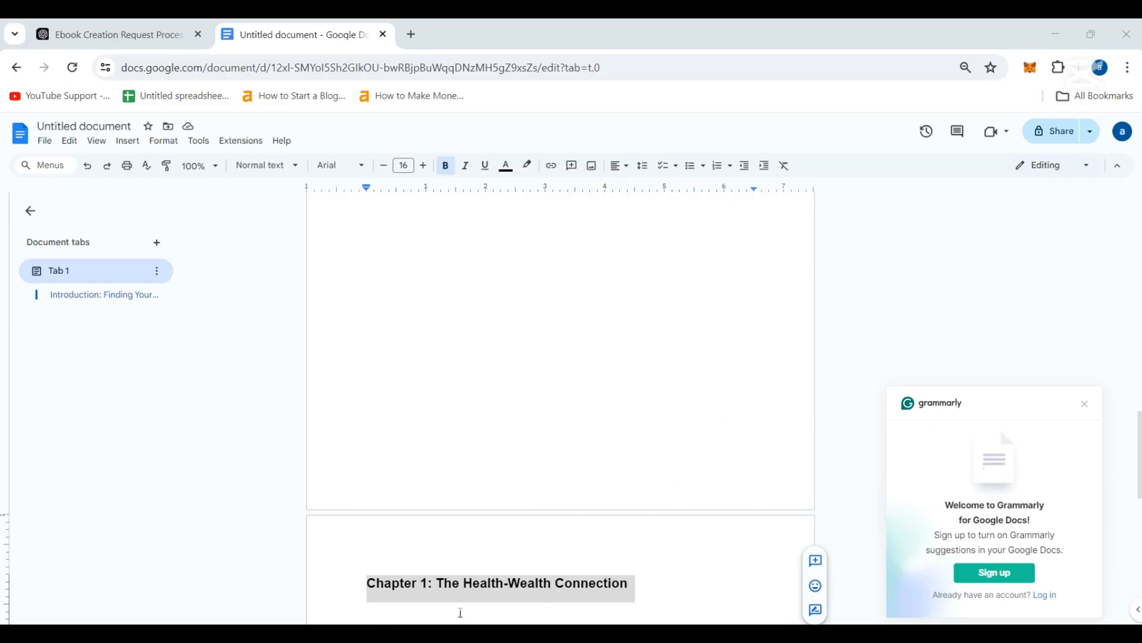
drag(647, 583, 368, 566)
click(626, 166)
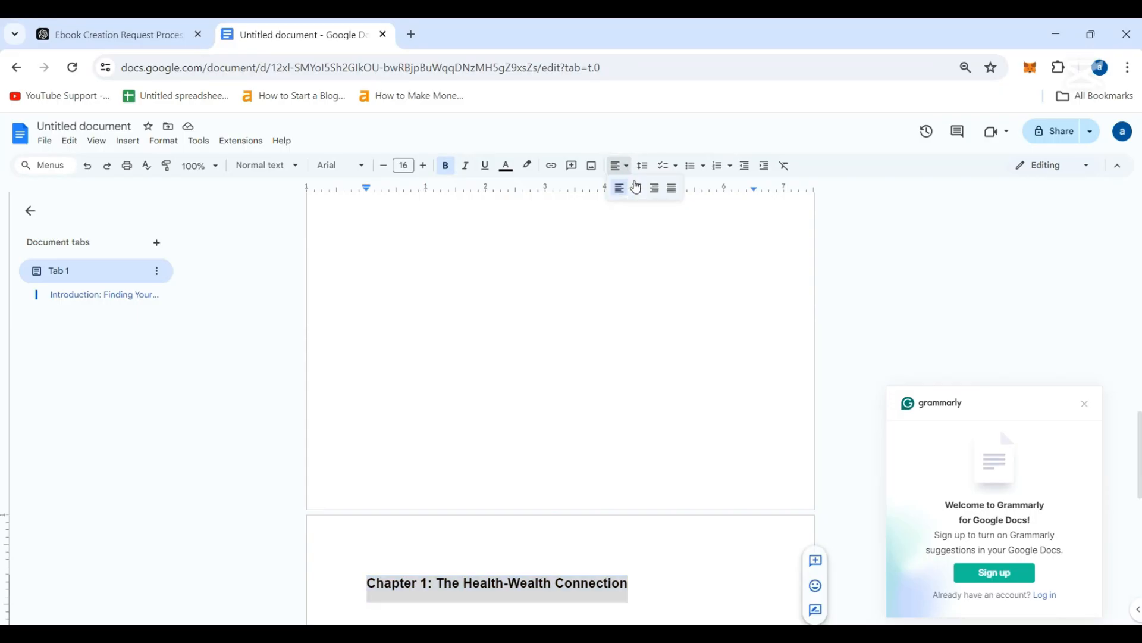
click(639, 190)
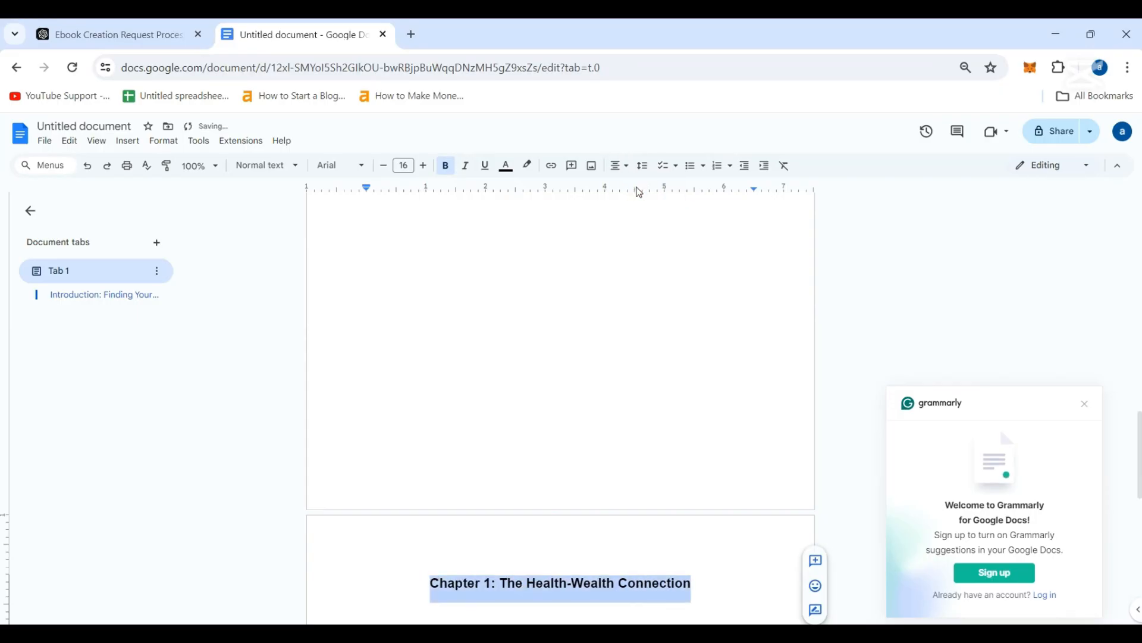
- Increase the font size of the centered Chapter 1 heading to 20
click(424, 166)
click(425, 166)
click(424, 166)
click(424, 166)
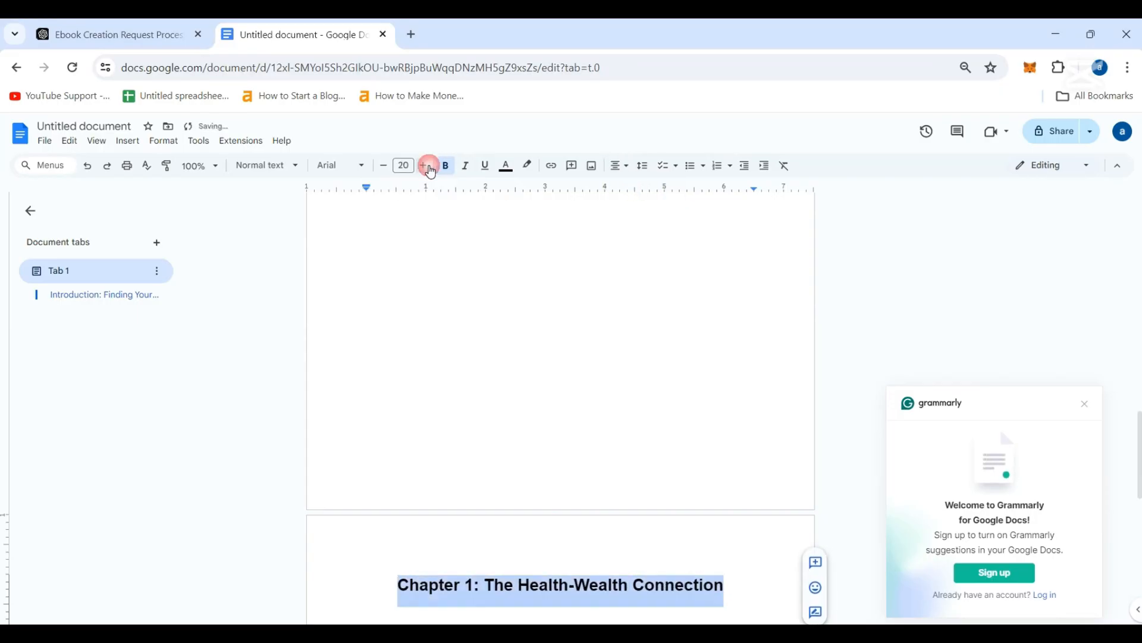
click(522, 584)
scroll(521, 584, down, 3)
scroll(521, 584, up, 15)
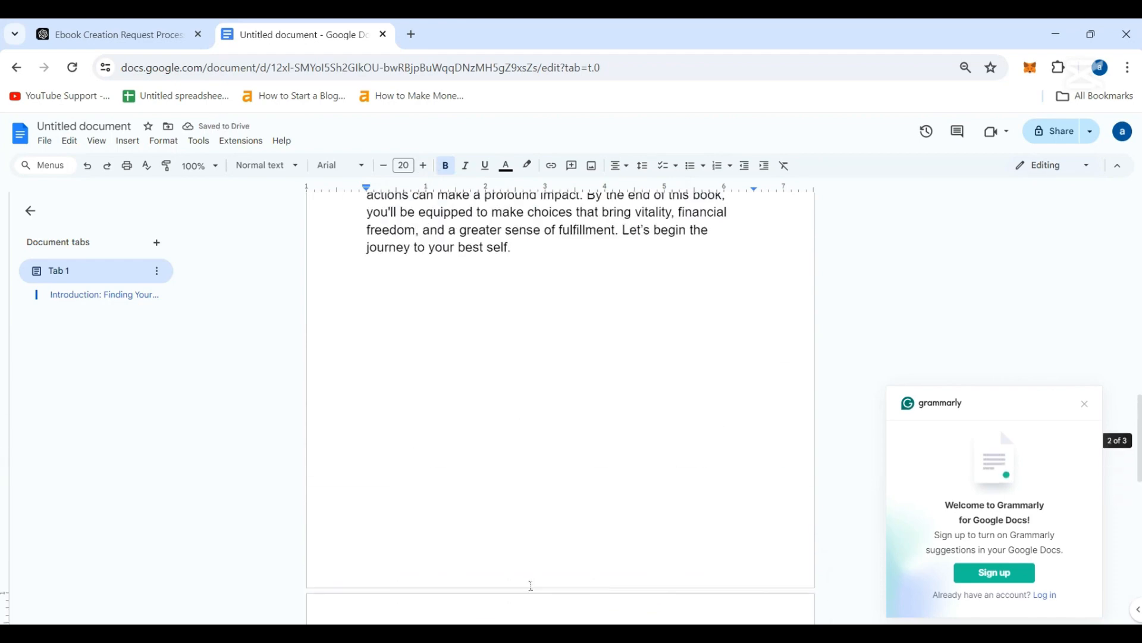
scroll(530, 585, down, 10)
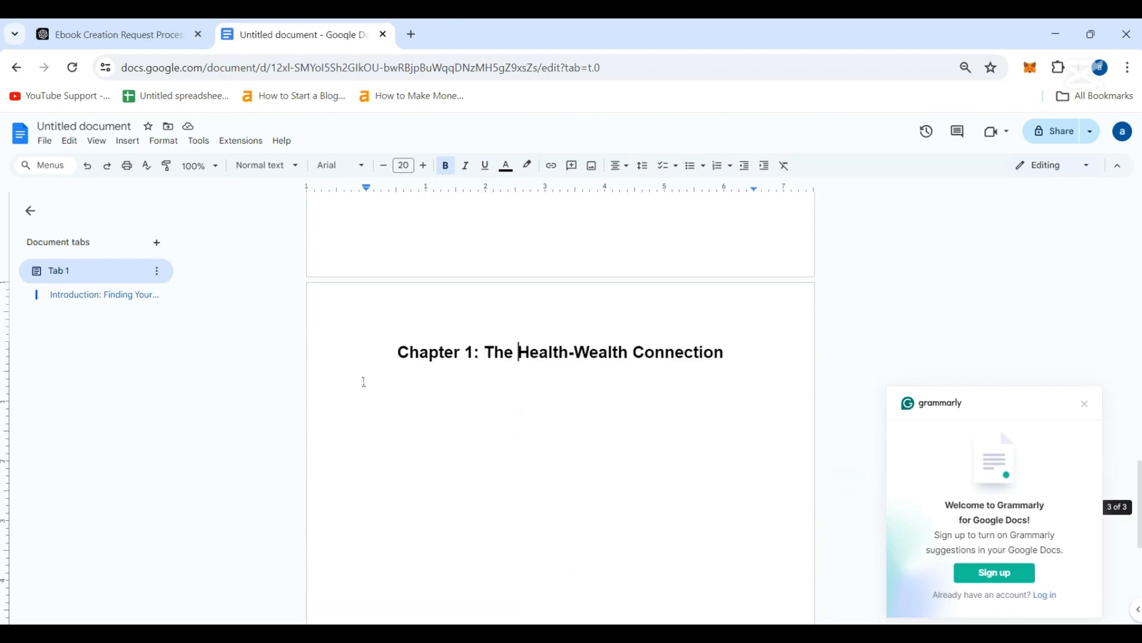
- Remove the bold formatting from the heading "Chapter 1: The Health-Wealth Connection"
drag(397, 352, 747, 370)
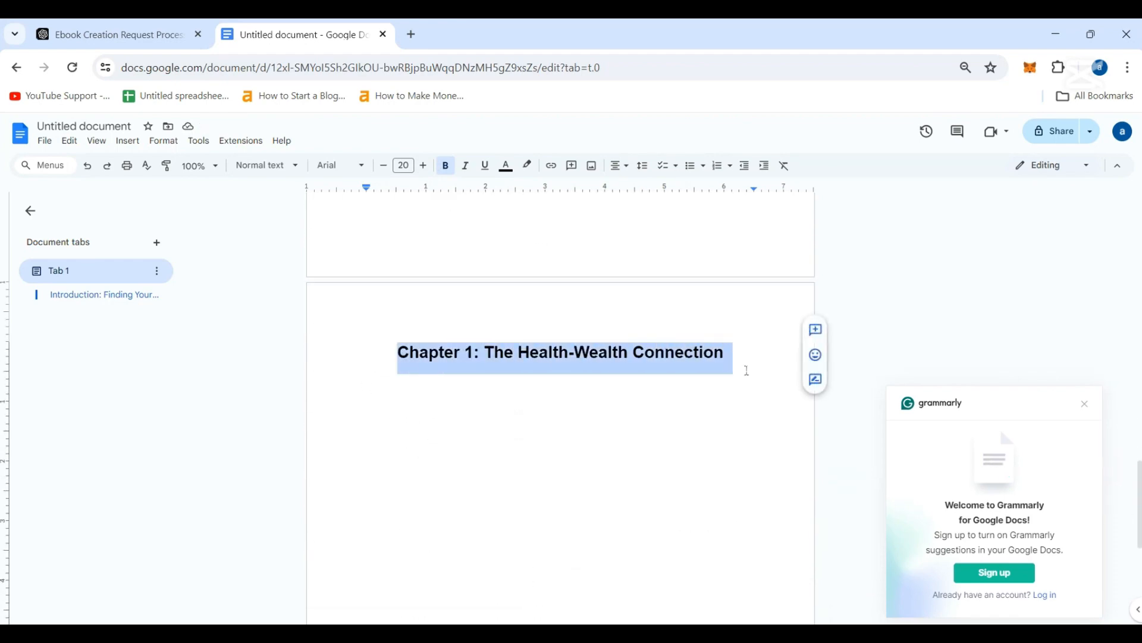
click(446, 166)
click(490, 355)
- Start a new line below the Chapter 1 heading and align it left
scroll(602, 468, up, 10)
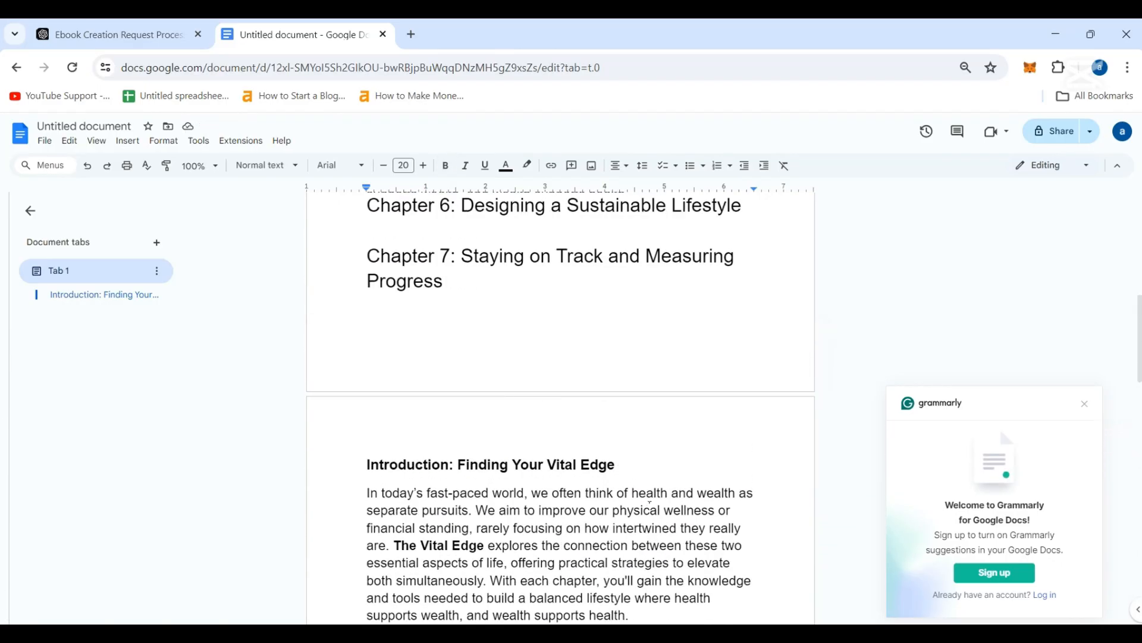
scroll(535, 505, up, 5)
scroll(535, 504, down, 3)
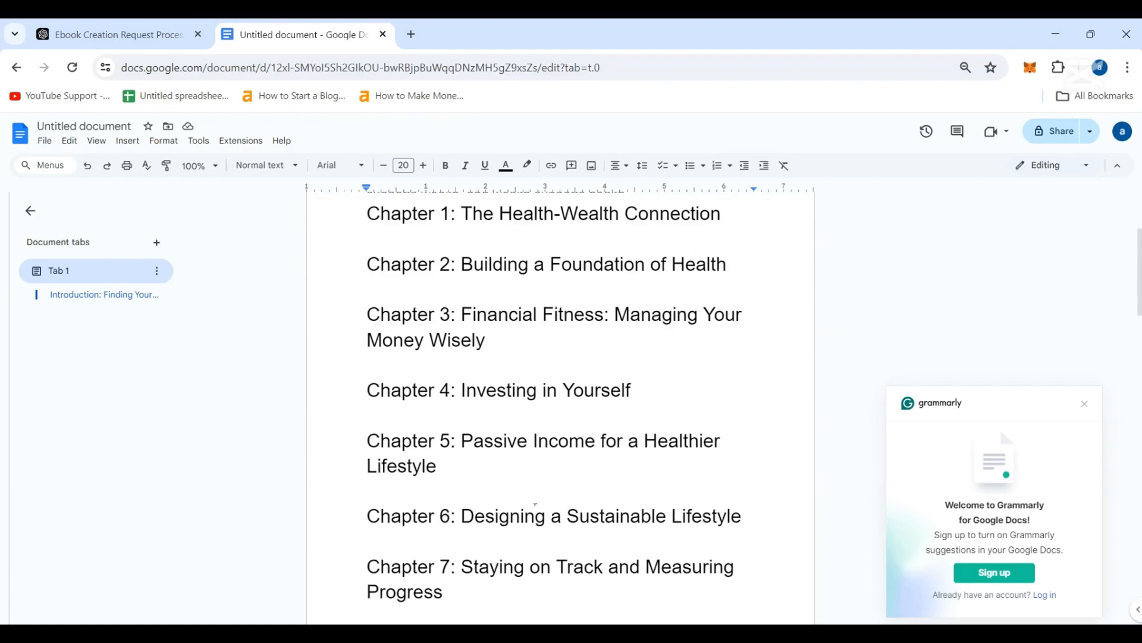
scroll(536, 504, down, 5)
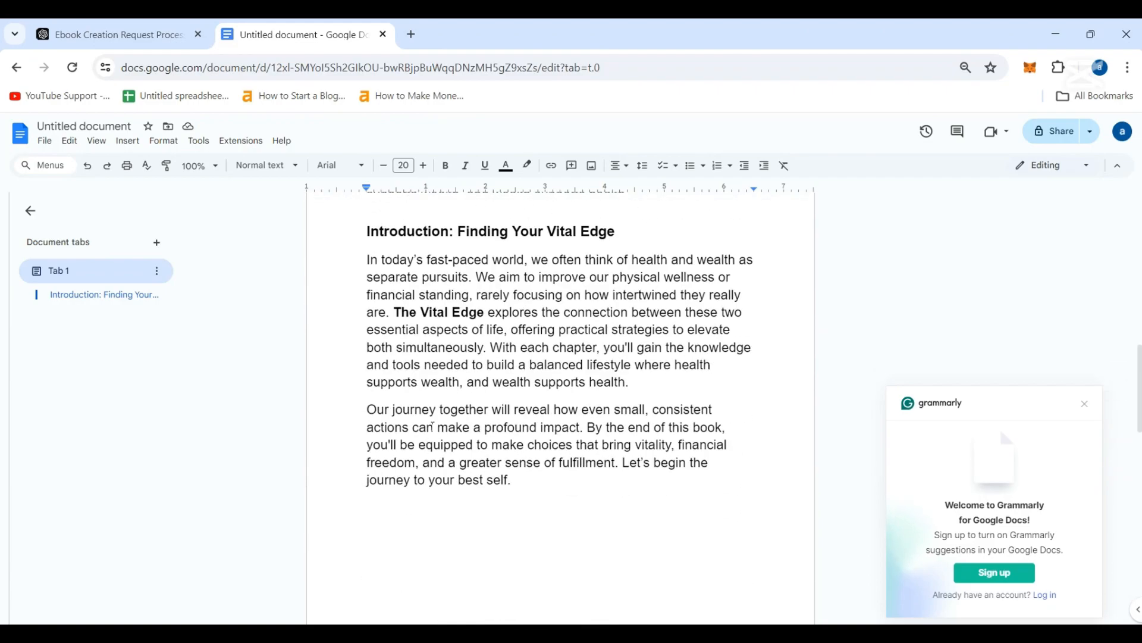
scroll(569, 411, down, 10)
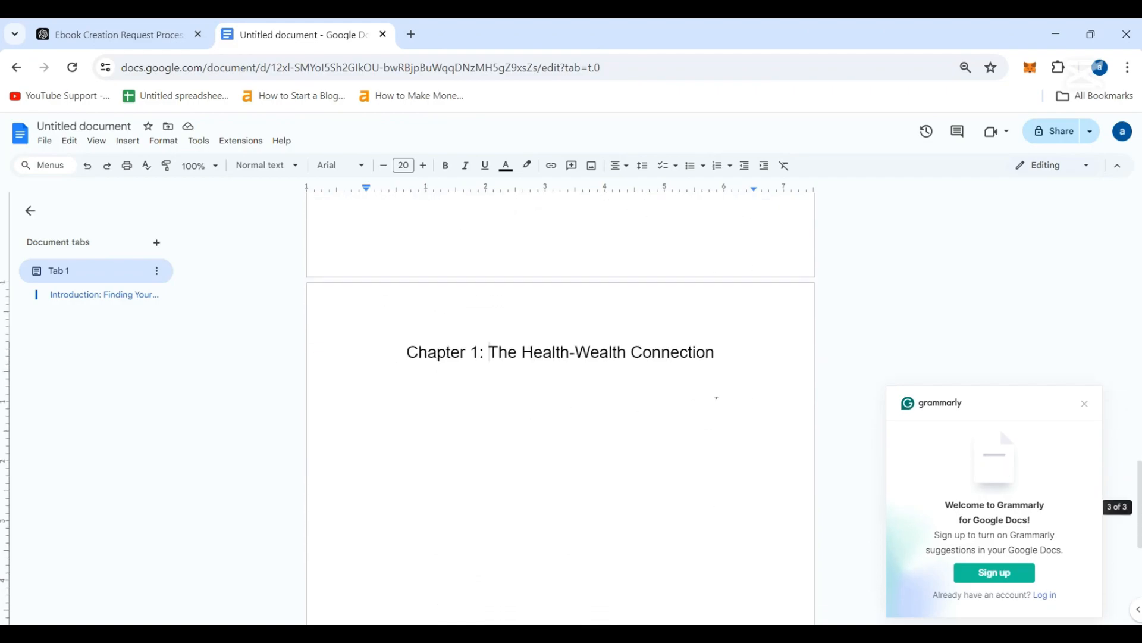
click(717, 397)
key(Return)
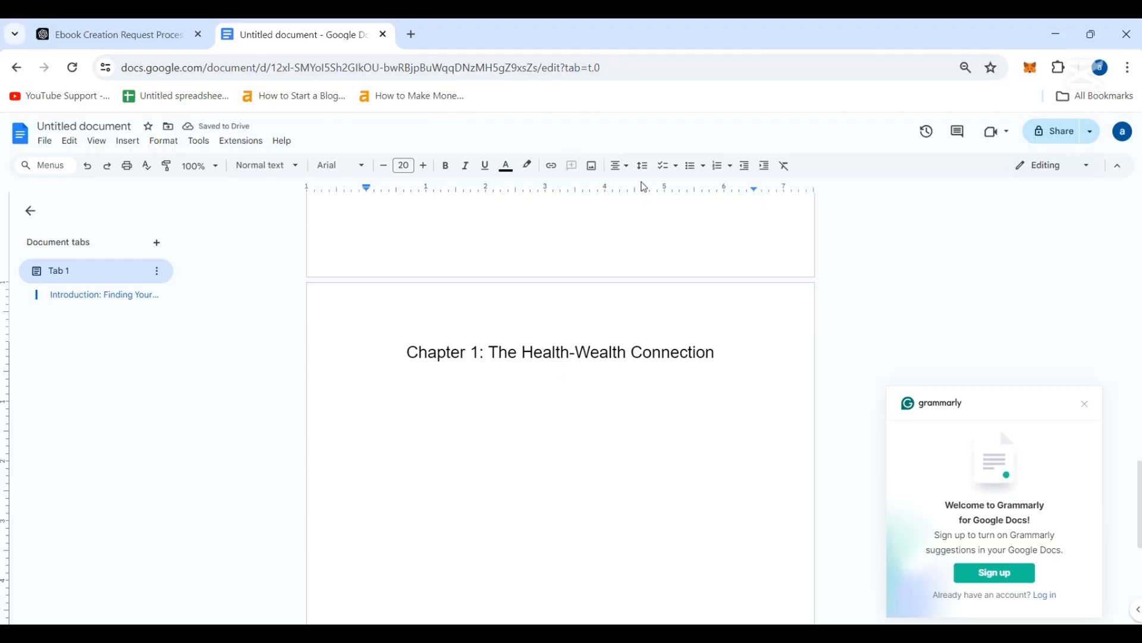
click(619, 165)
click(617, 189)
- Copy the Chapter 1 body text from the ChatGPT draft and paste it below the chapter heading in the Google Docs document
click(117, 35)
drag(420, 331, 757, 373)
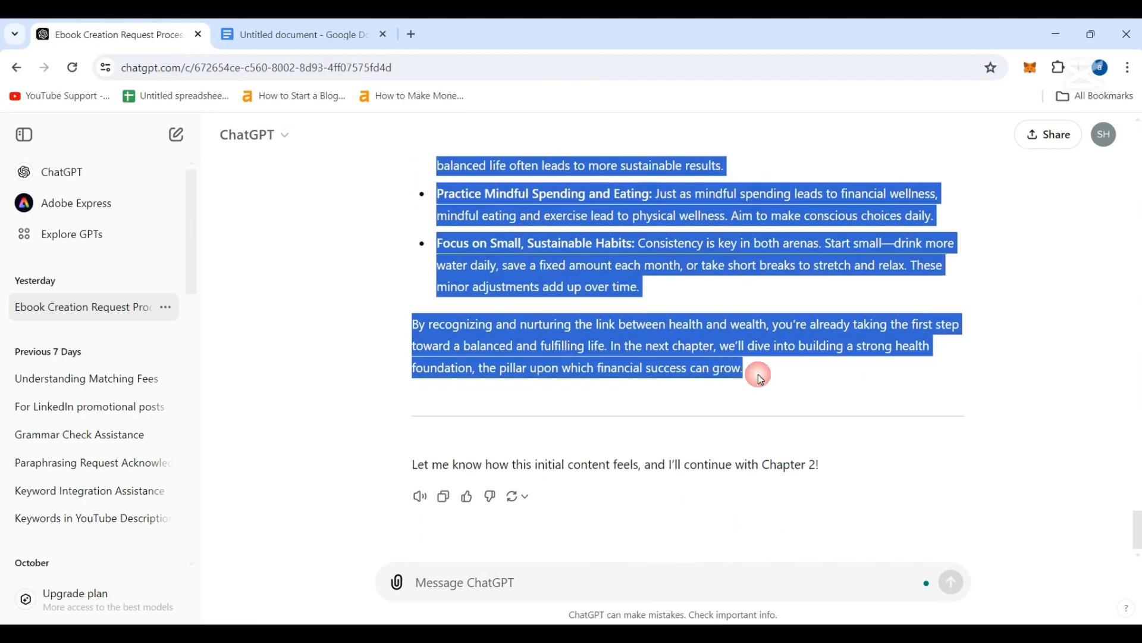
key(ctrl+c)
key(ctrl+Tab)
key(ctrl+v)
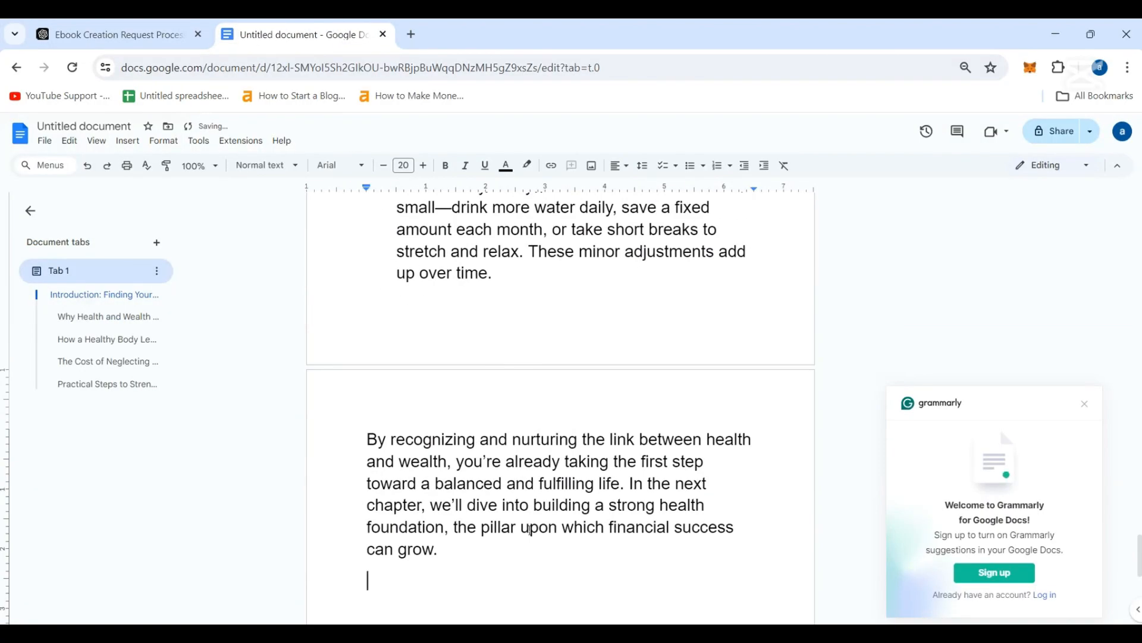
- Reduce the bullets under "Practical Steps to Strengthen the Health-Wealth Connection" and the closing paragraph to font size 16
scroll(773, 431, down, 20)
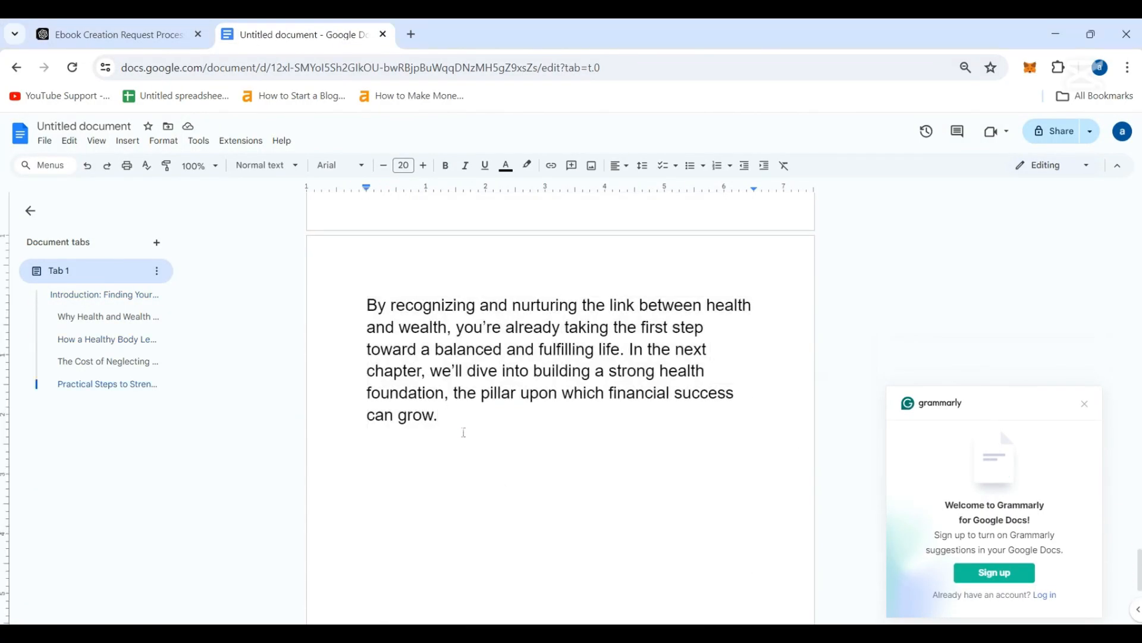
drag(462, 428, 397, 394)
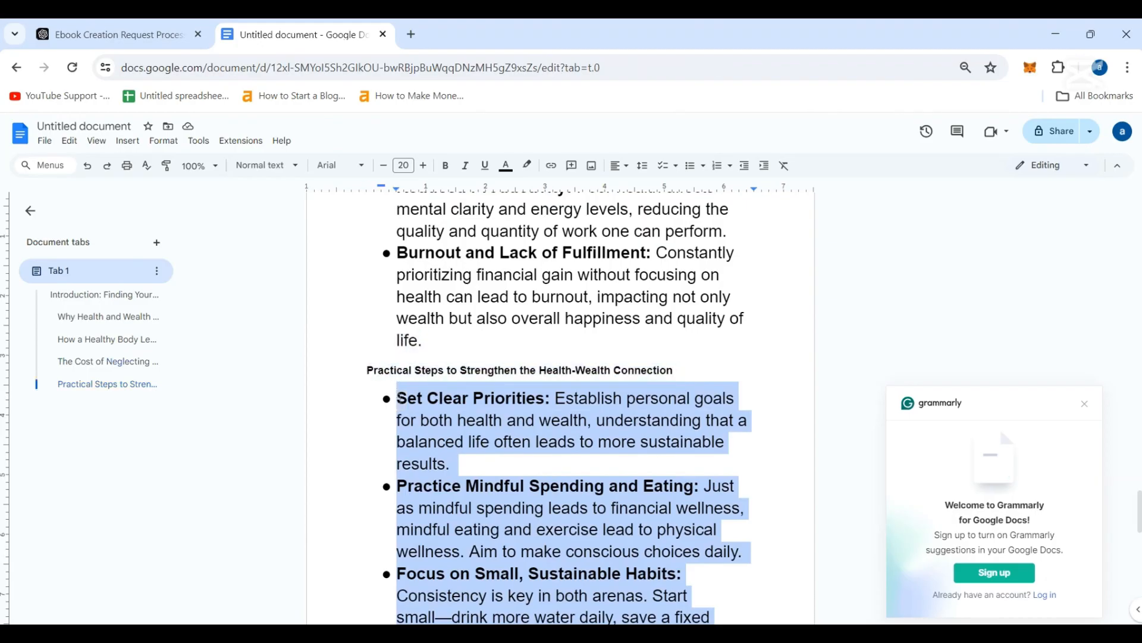
click(384, 165)
click(384, 165)
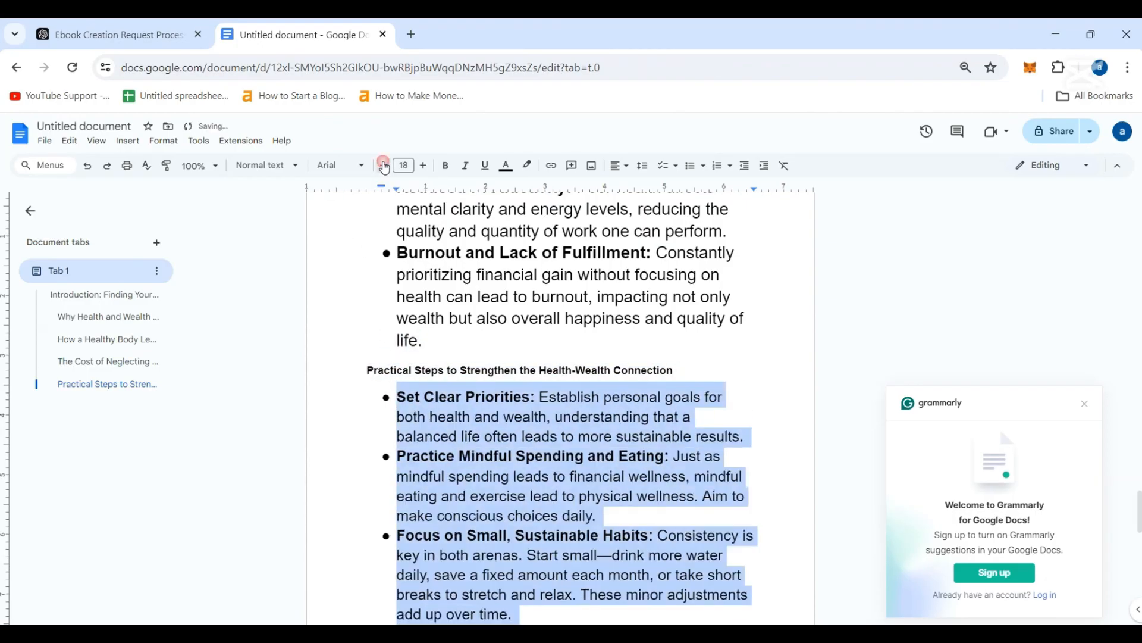
click(383, 166)
click(384, 165)
click(487, 355)
- Increase the subheading "Practical Steps to Strengthen the Health-Wealth Connection" to font size 18
drag(362, 369, 682, 376)
key(ctrl+shift+period)
key(ctrl+shift+period)
key(ctrl+shift+period)
key(ctrl+shift+period)
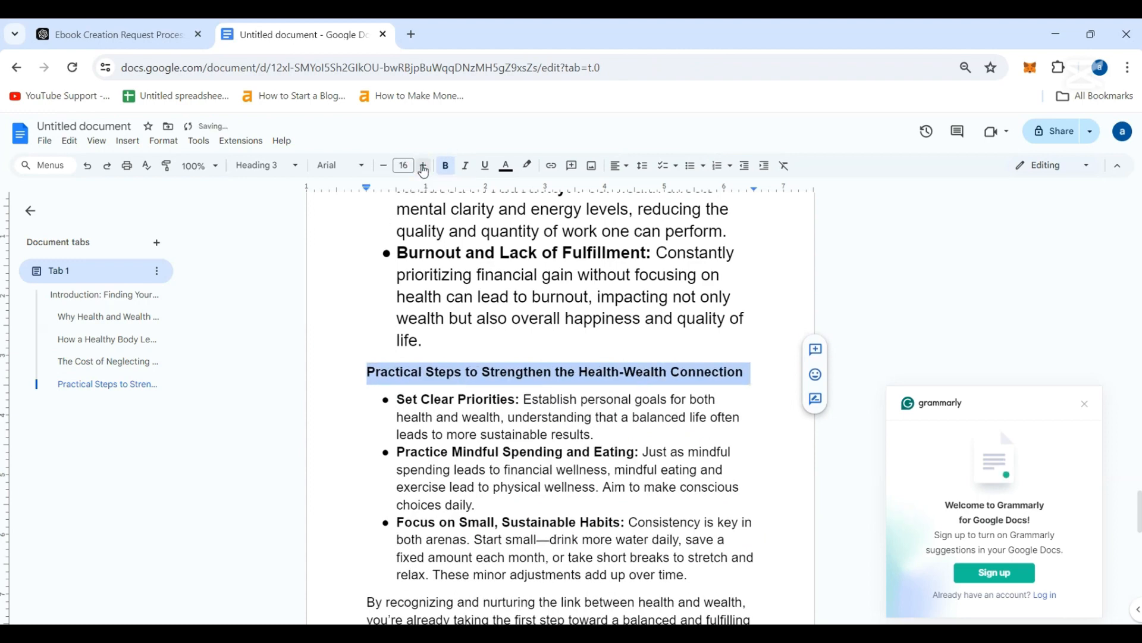
click(423, 165)
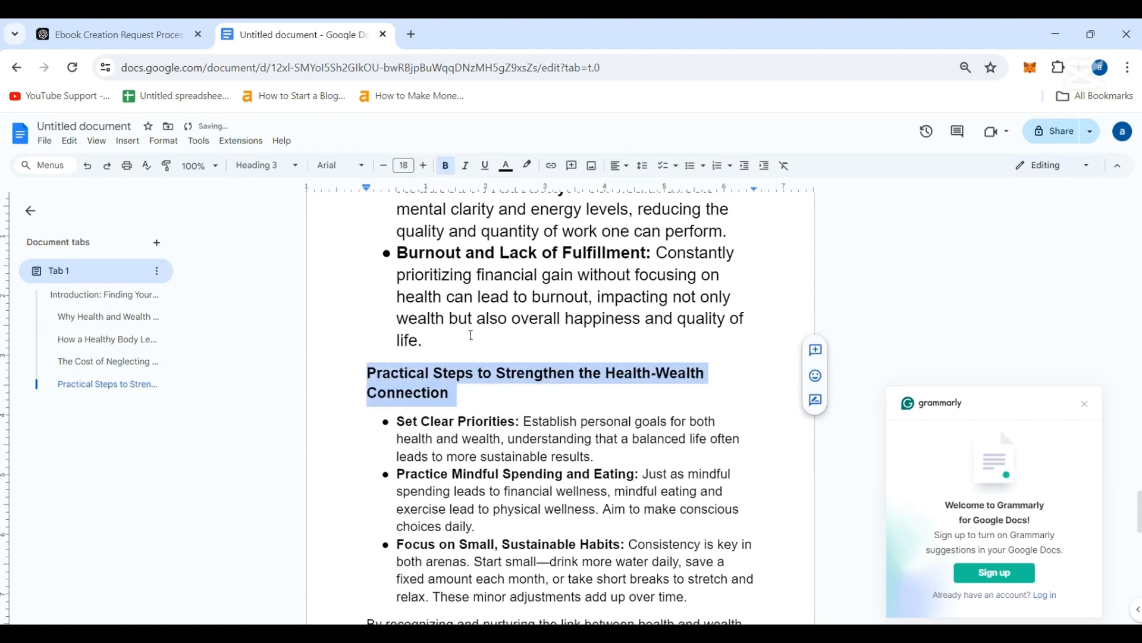
- Reduce the paragraph and bullets under "The Cost of Neglecting Health in Pursuit of Wealth" to font size 16
drag(458, 341, 365, 318)
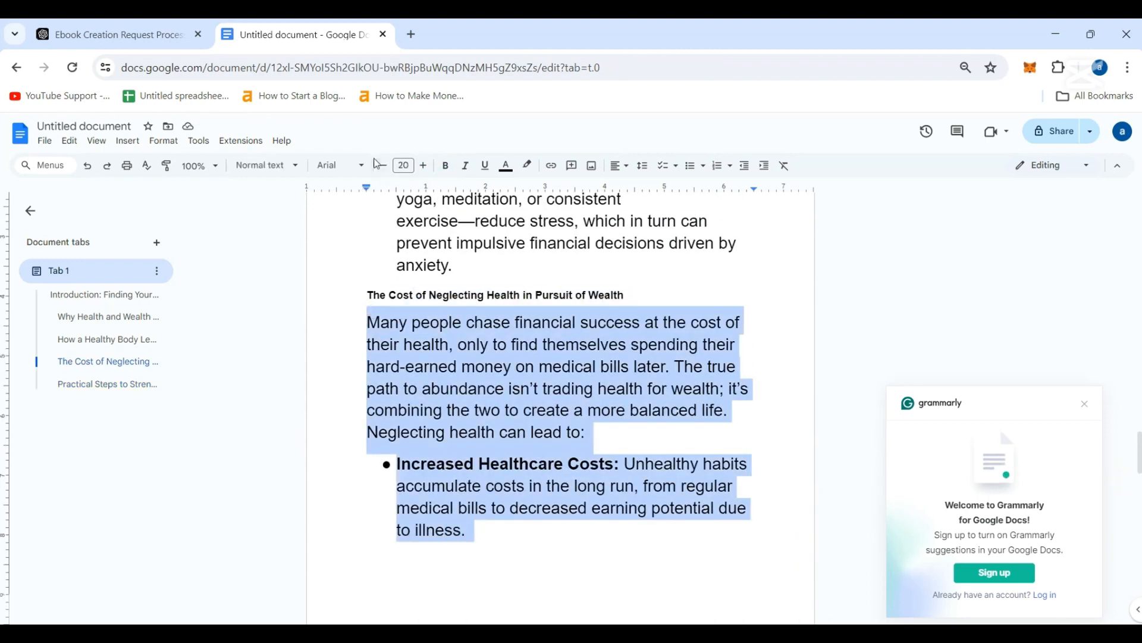
click(383, 166)
click(384, 165)
click(383, 165)
click(383, 165)
- Increase the subheading "The Cost of Neglecting Health in Pursuit of Wealth" to font size 18
drag(625, 296, 366, 296)
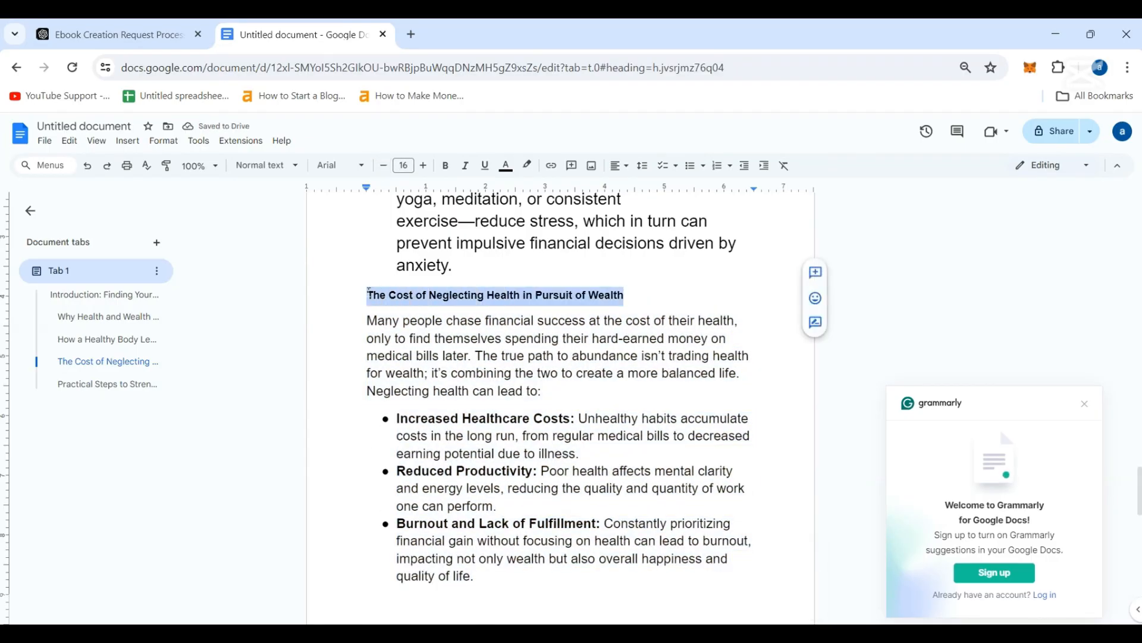
click(423, 166)
click(424, 165)
click(423, 165)
click(423, 166)
click(423, 165)
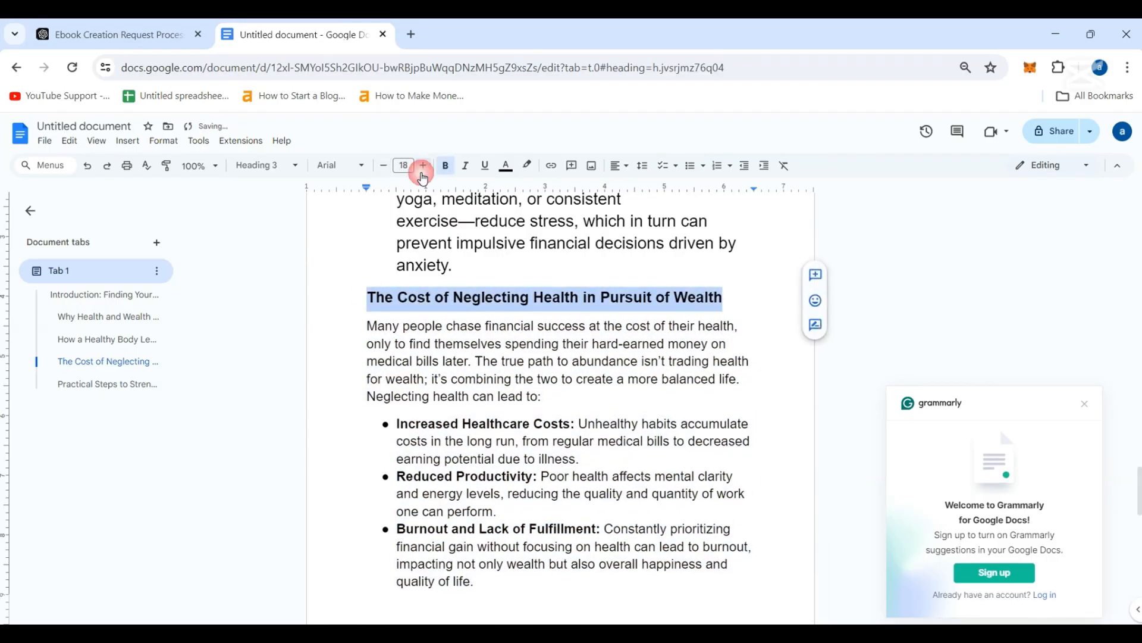
click(1000, 602)
scroll(941, 217, up, 5)
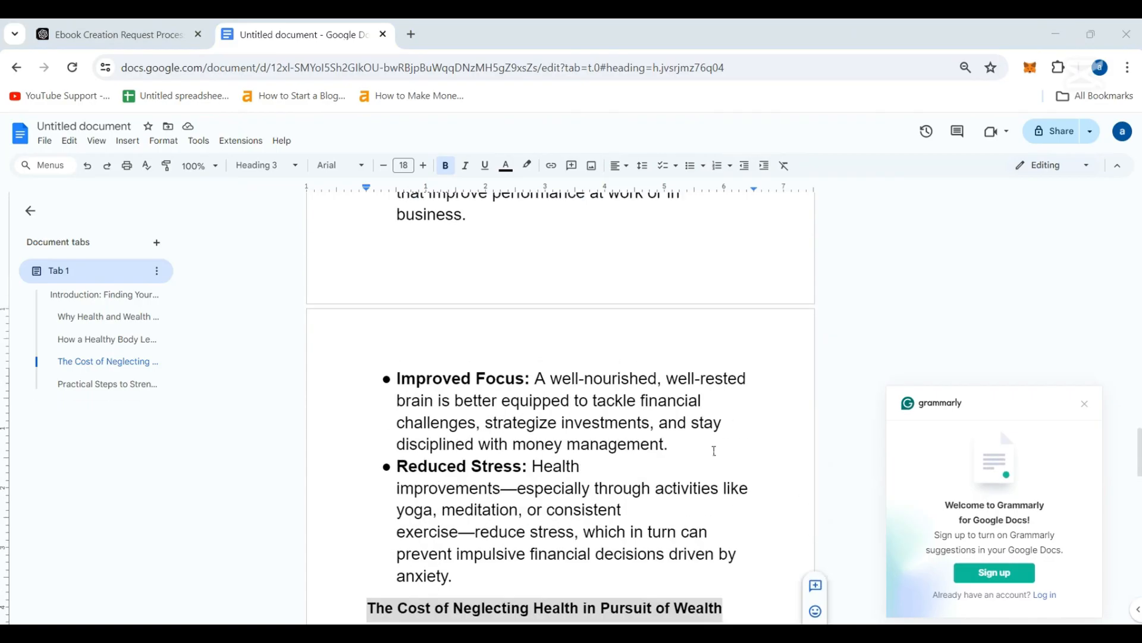
mouse_move(532, 554)
mouse_down()
mouse_move(484, 510)
mouse_move(416, 197)
mouse_move(366, 336)
mouse_up()
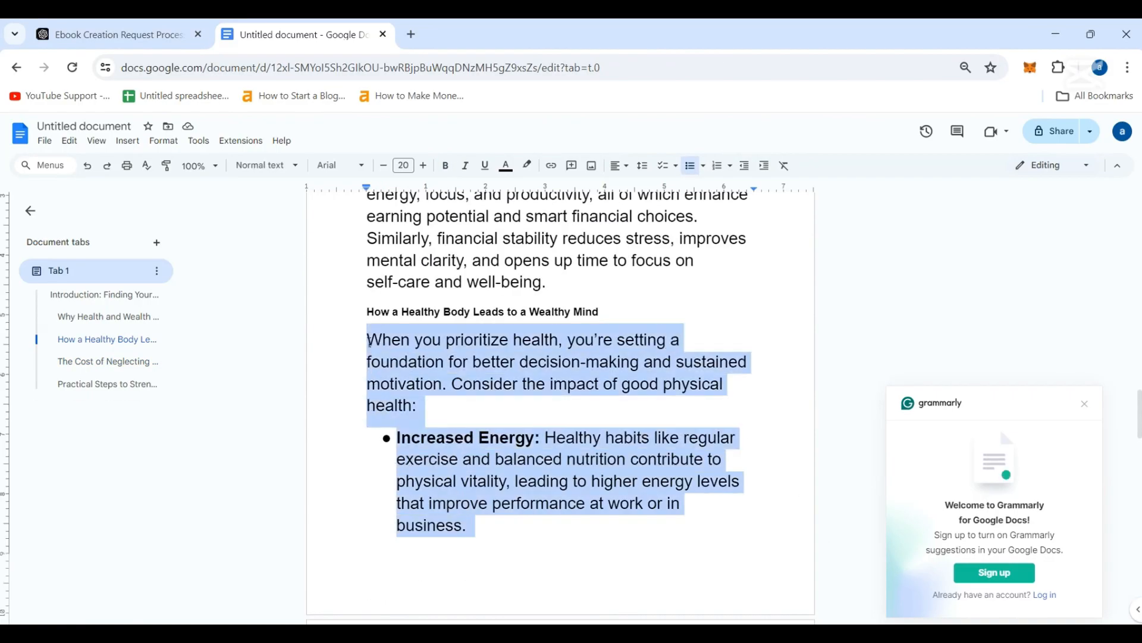
scroll(464, 417, down, 5)
click(457, 420)
key(Delete)
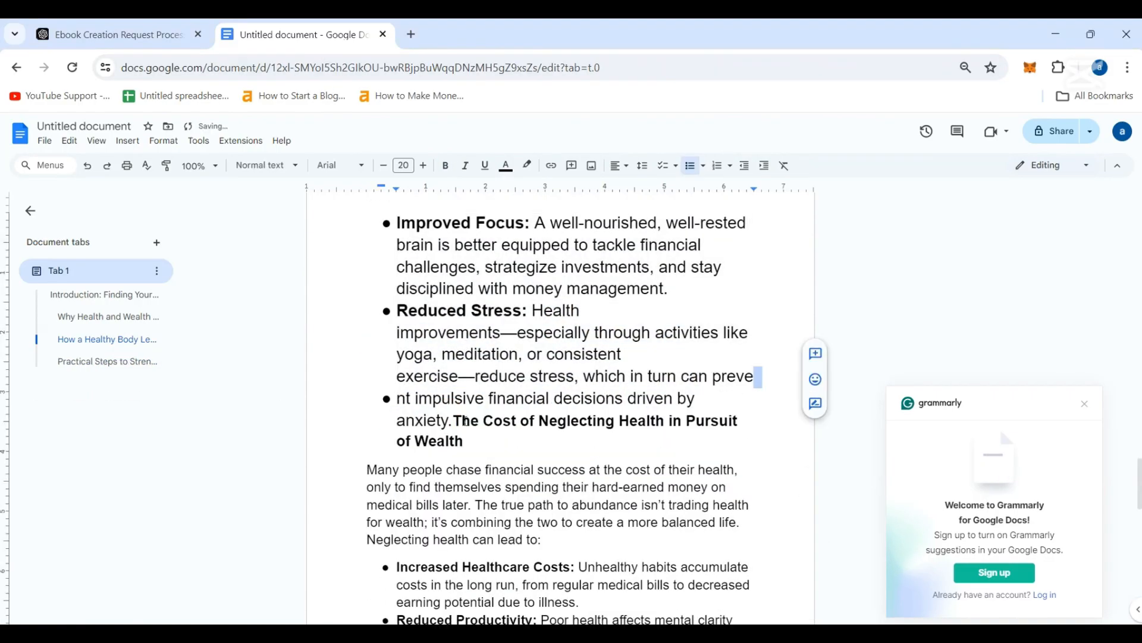
key(ctrl+z)
- Reduce the paragraph and bullets under "How a Healthy Body Leads to a Wealthy Mind" to font size 16
mouse_move(466, 420)
mouse_down()
mouse_move(425, 326)
mouse_move(369, 329)
mouse_up()
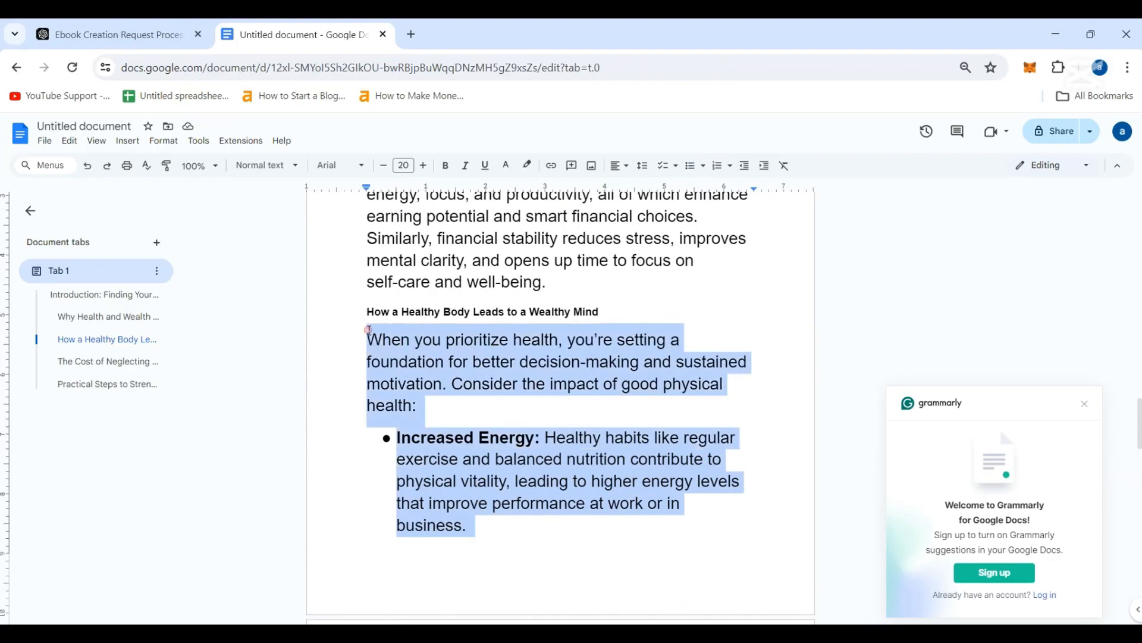
click(383, 165)
click(383, 165)
click(384, 165)
click(383, 165)
- Increase the subheading "How a Healthy Body Leads to a Wealthy Mind" to font size 18
drag(368, 311, 605, 312)
click(423, 166)
click(423, 166)
click(423, 165)
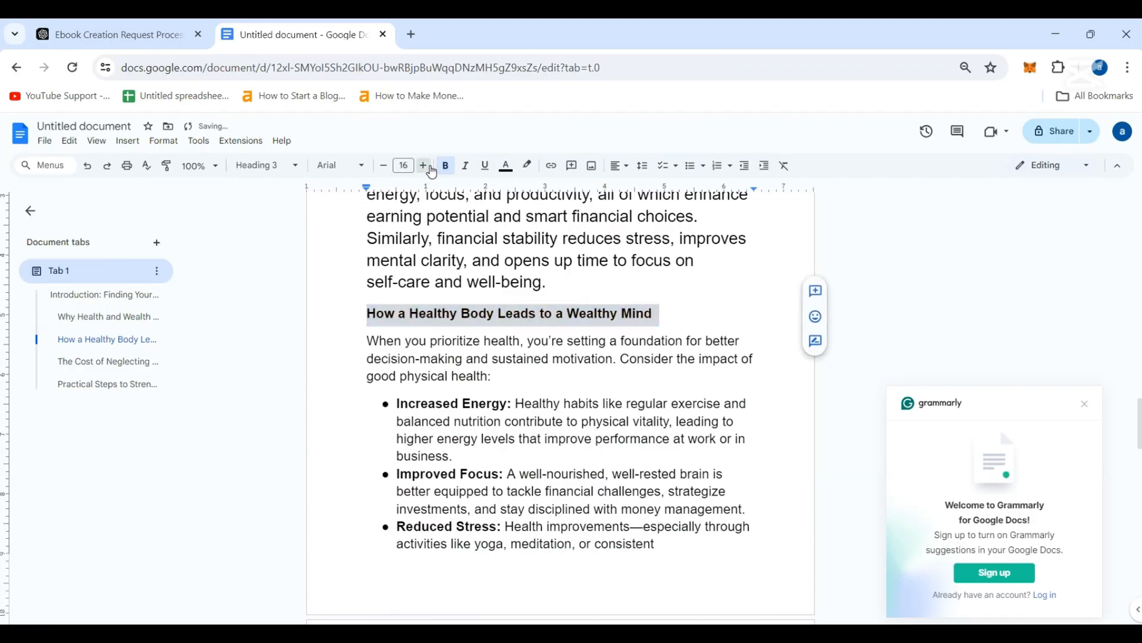
click(423, 165)
click(423, 165)
click(523, 356)
- Review the formatting of the Chapter 1 sections, the chapter list and the introduction pages
scroll(523, 356, up, 2)
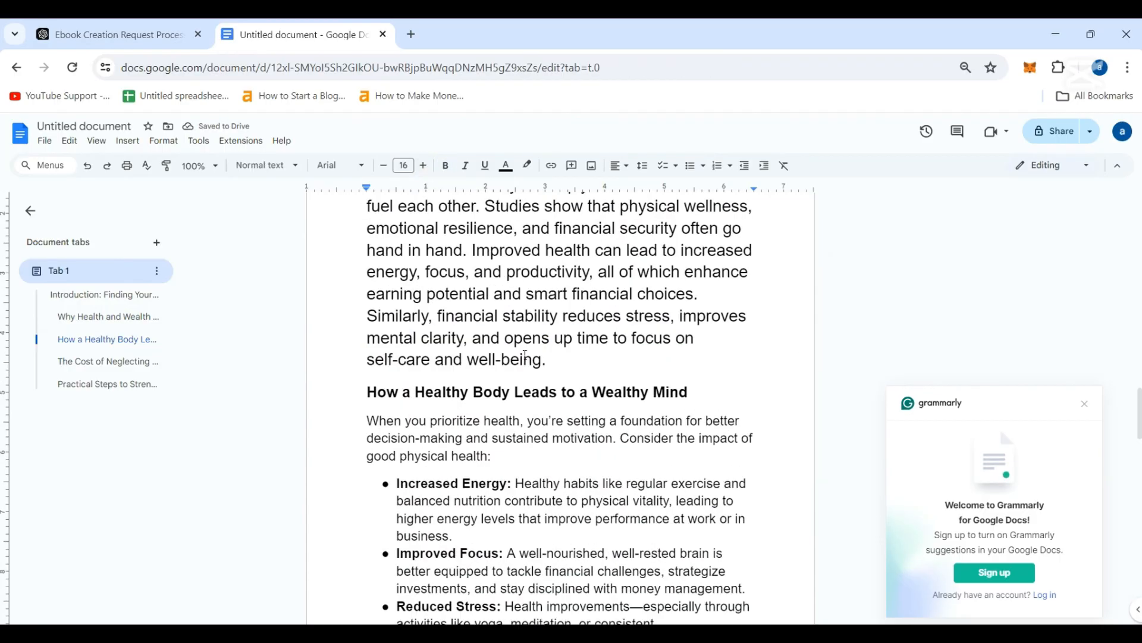
scroll(525, 356, down, 10)
scroll(526, 355, down, 10)
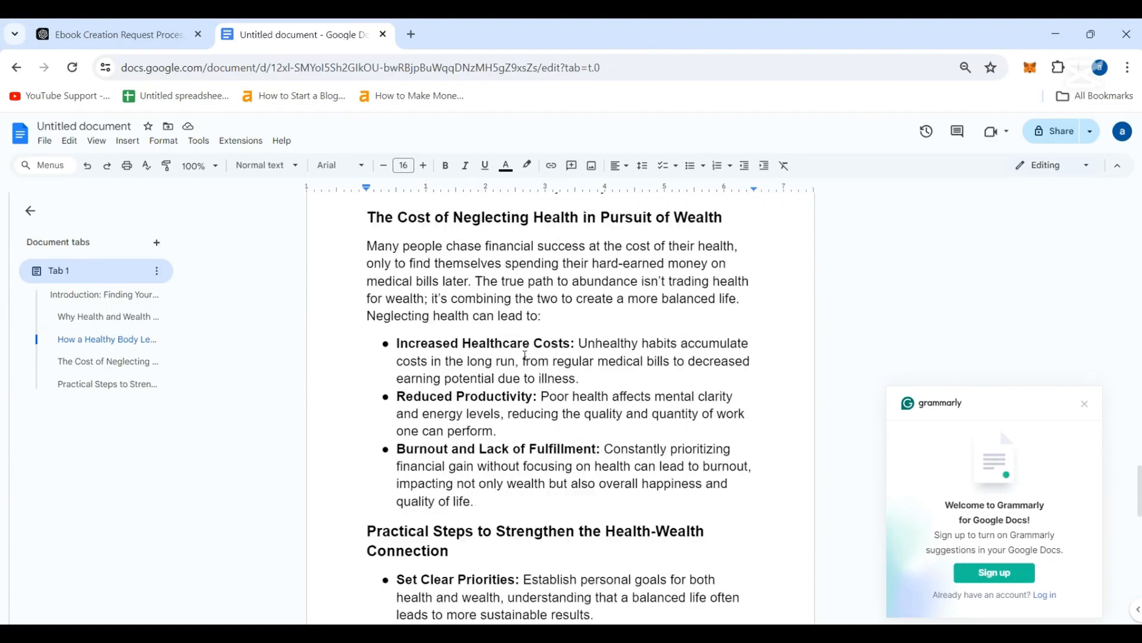
scroll(525, 355, down, 2)
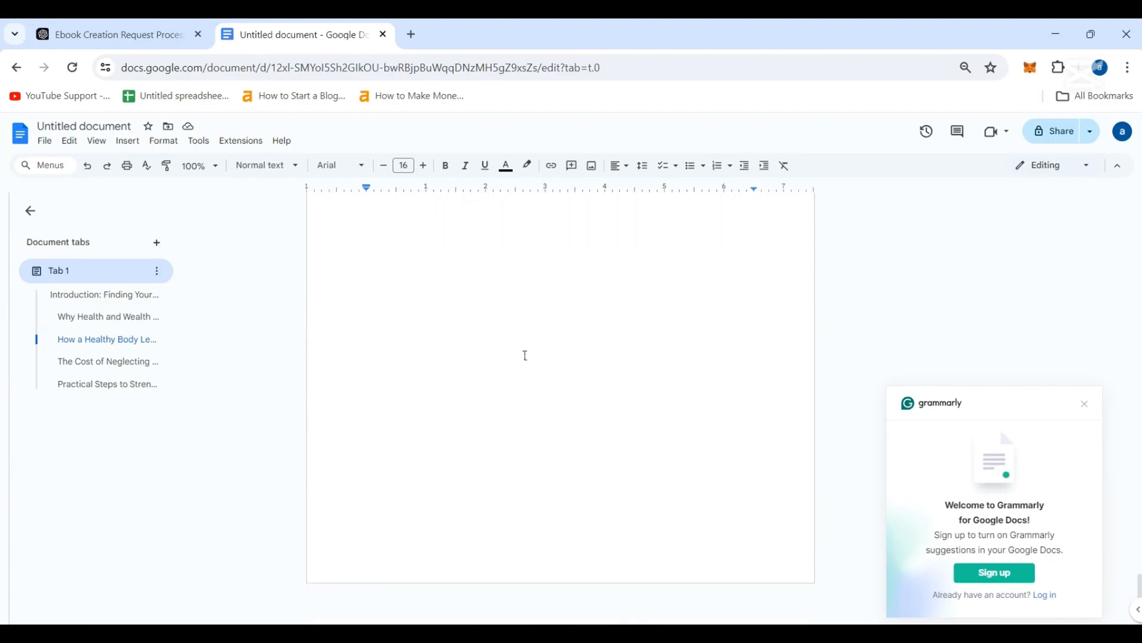
scroll(527, 357, up, 20)
scroll(528, 360, up, 8)
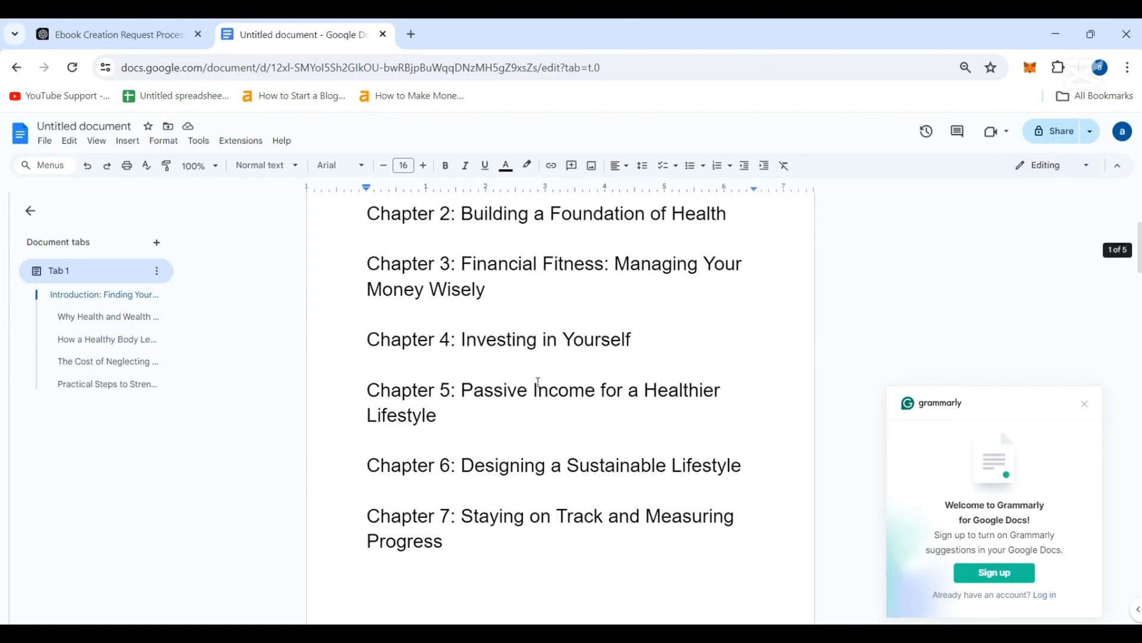
scroll(536, 386, down, 10)
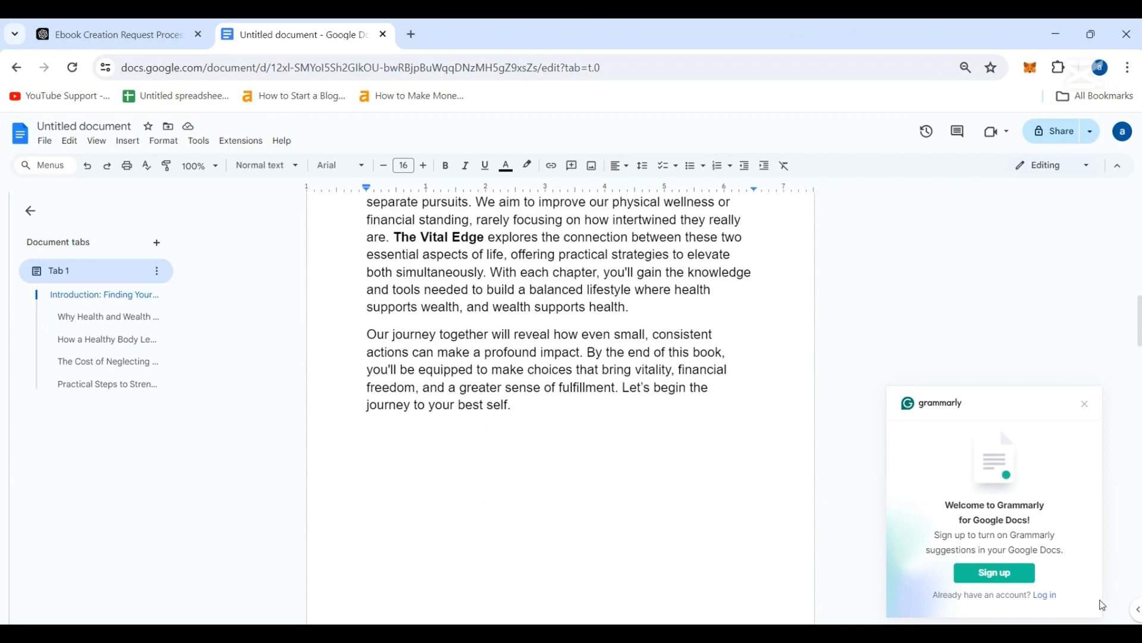
scroll(503, 333, up, 6)
- Add page numbers to the footer, starting at 1 and shown on the first page, and return to the body text
click(503, 333)
click(475, 437)
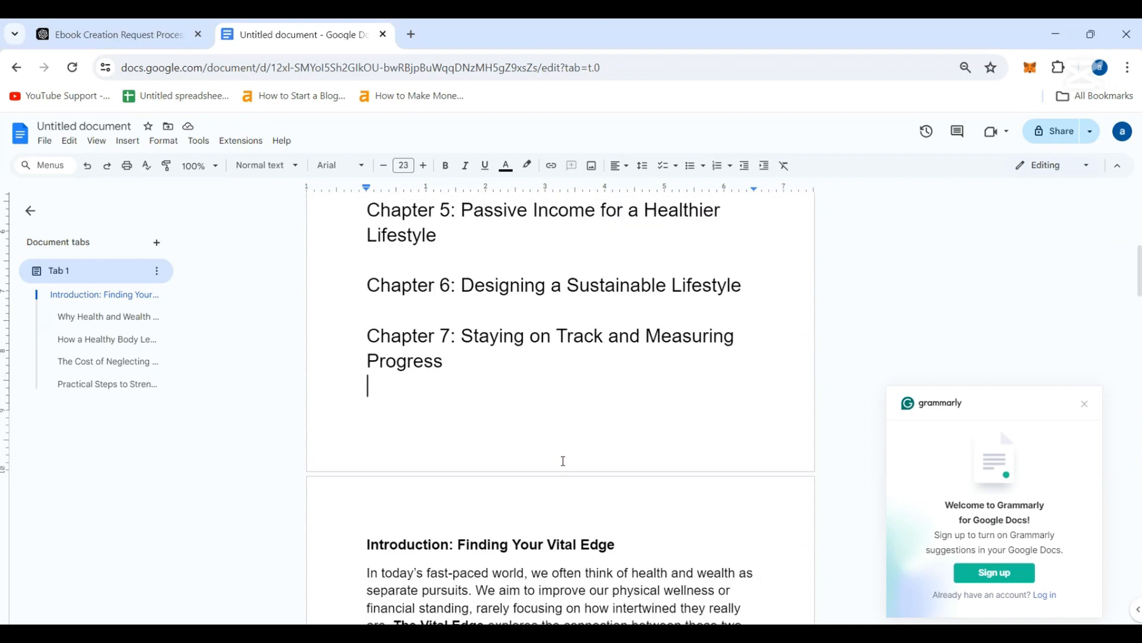
double_click(347, 452)
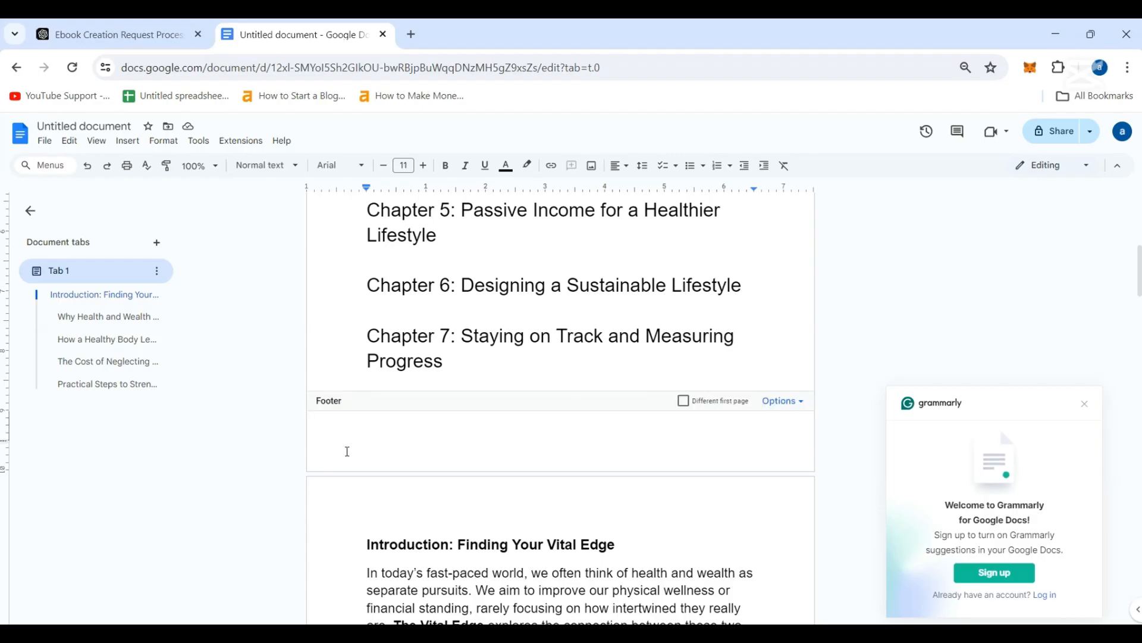
click(791, 405)
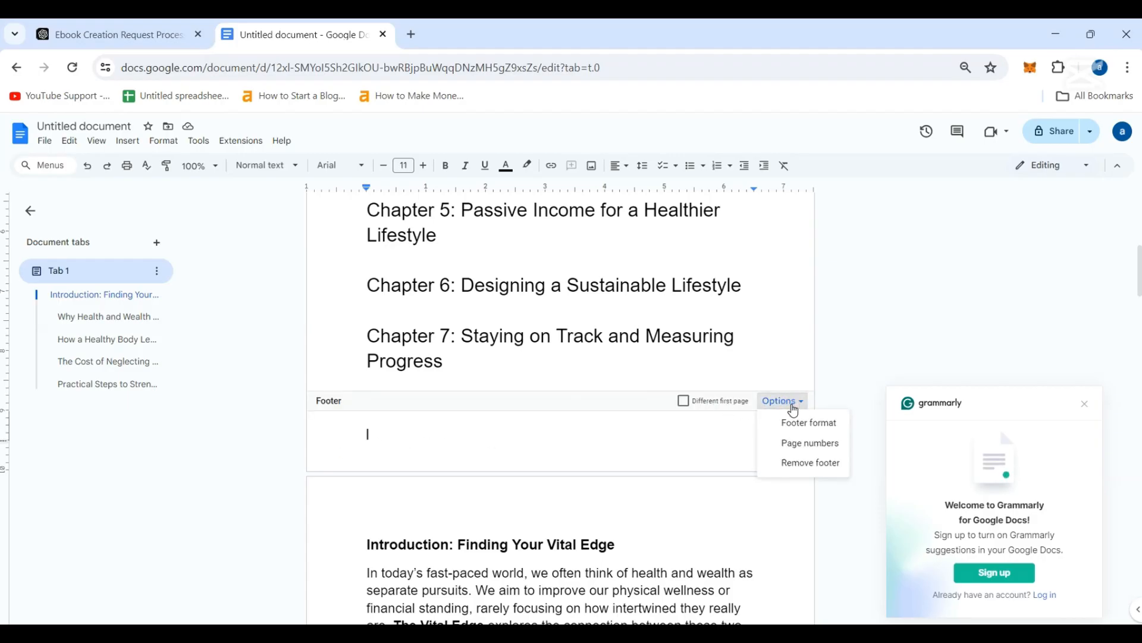
click(811, 443)
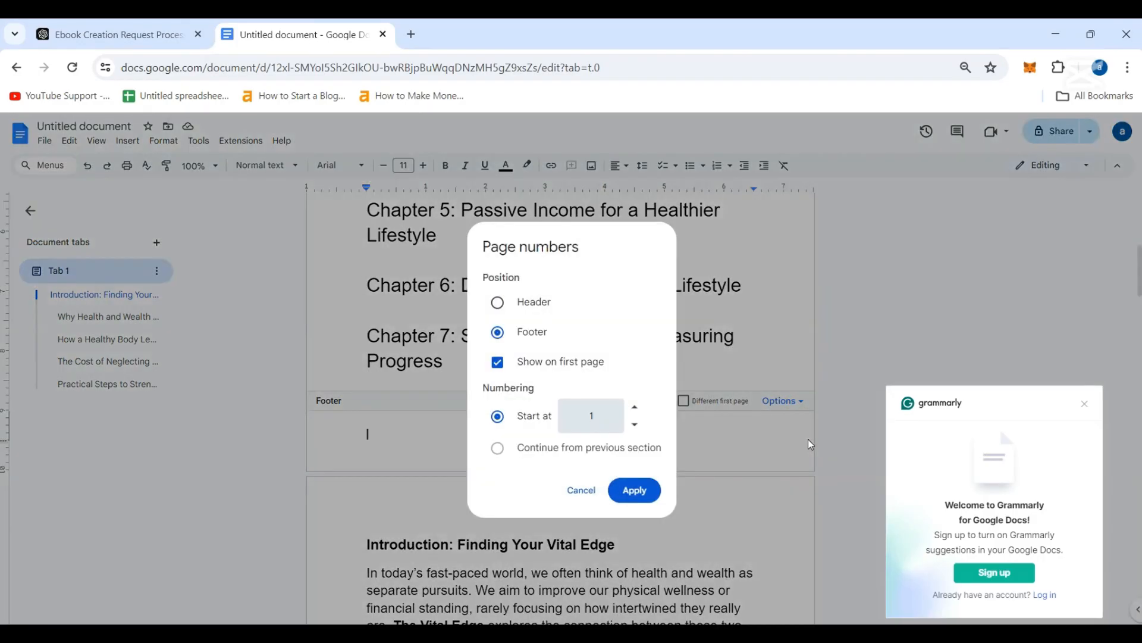
click(632, 487)
scroll(667, 456, up, 5)
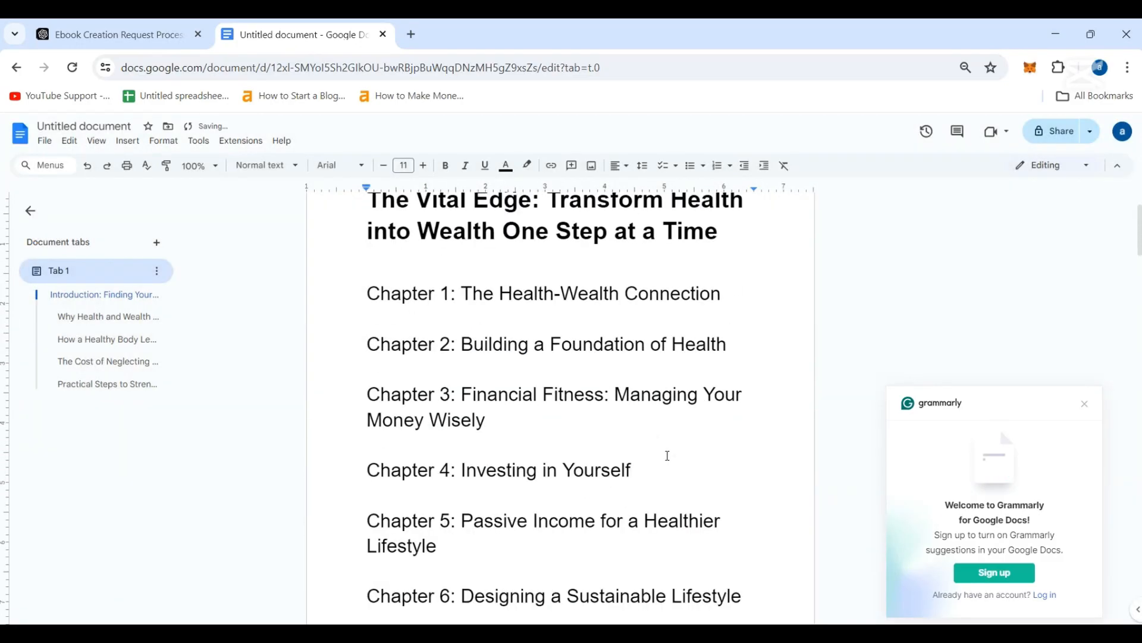
scroll(667, 456, down, 18)
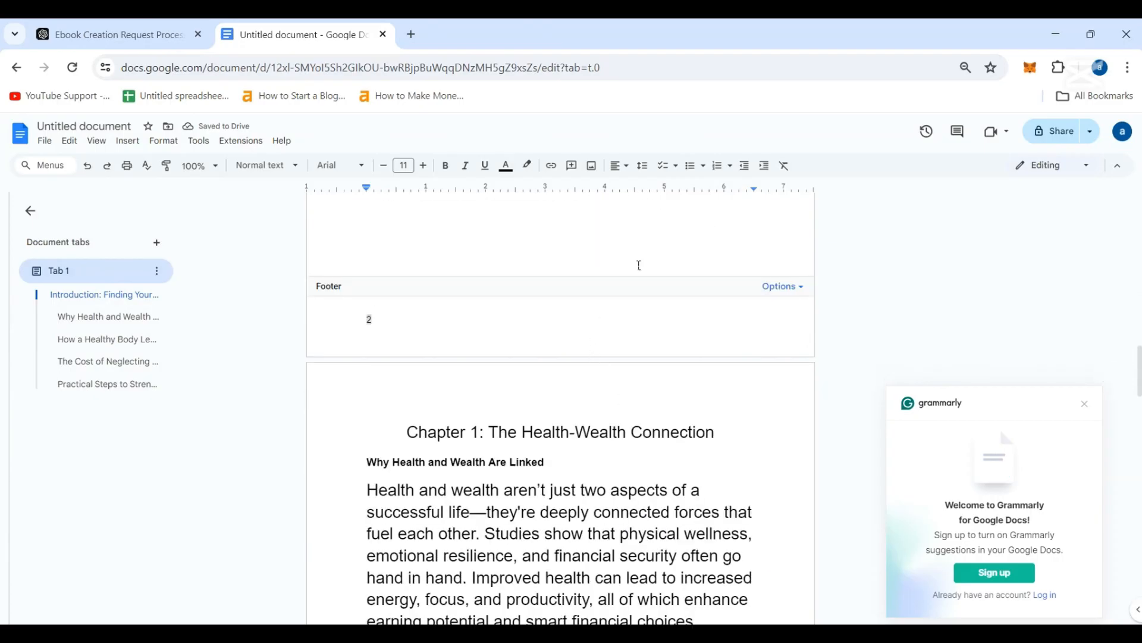
click(651, 249)
- Right-align the page number in the footer, return to the body text and check the numbering across the pages
scroll(391, 322, down, 7)
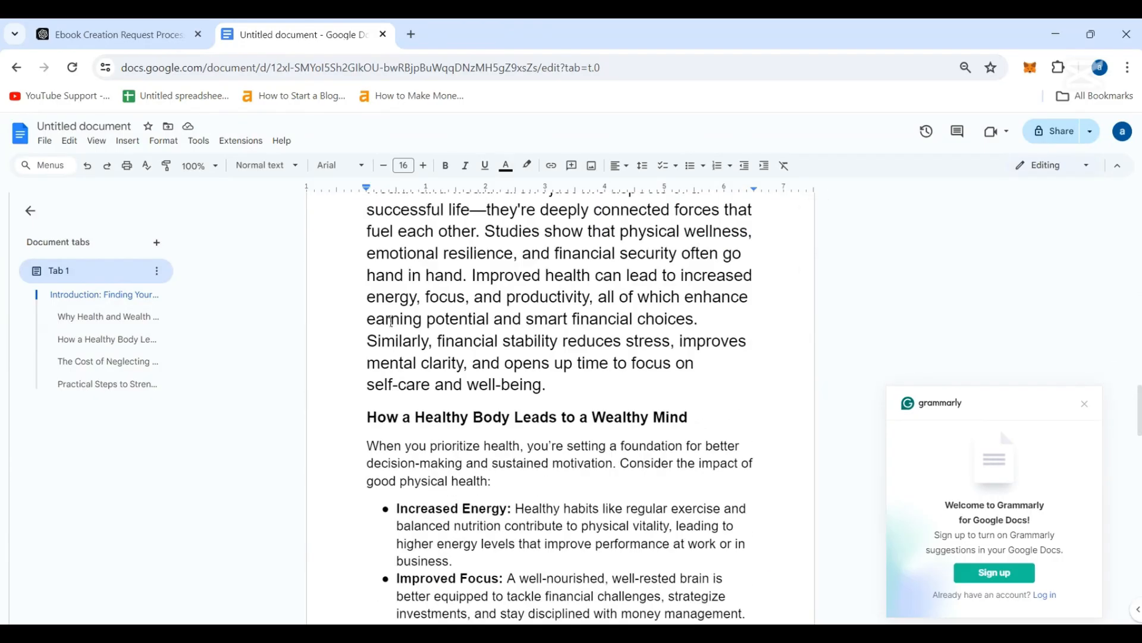
scroll(438, 467, up, 3)
scroll(437, 467, up, 6)
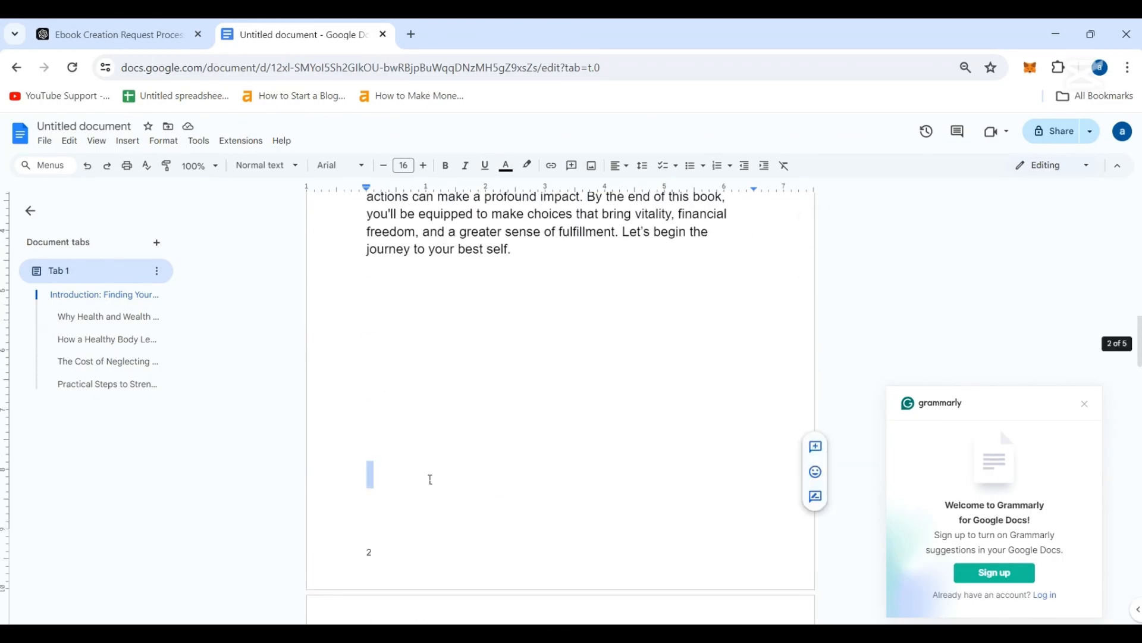
click(369, 548)
double_click(370, 551)
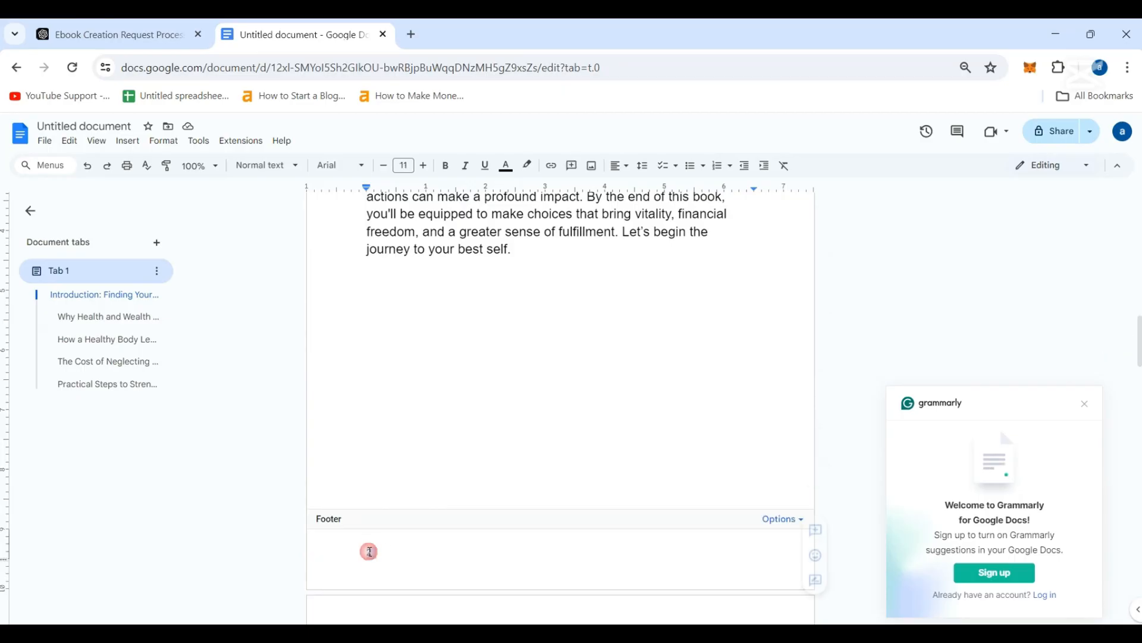
click(621, 169)
click(654, 188)
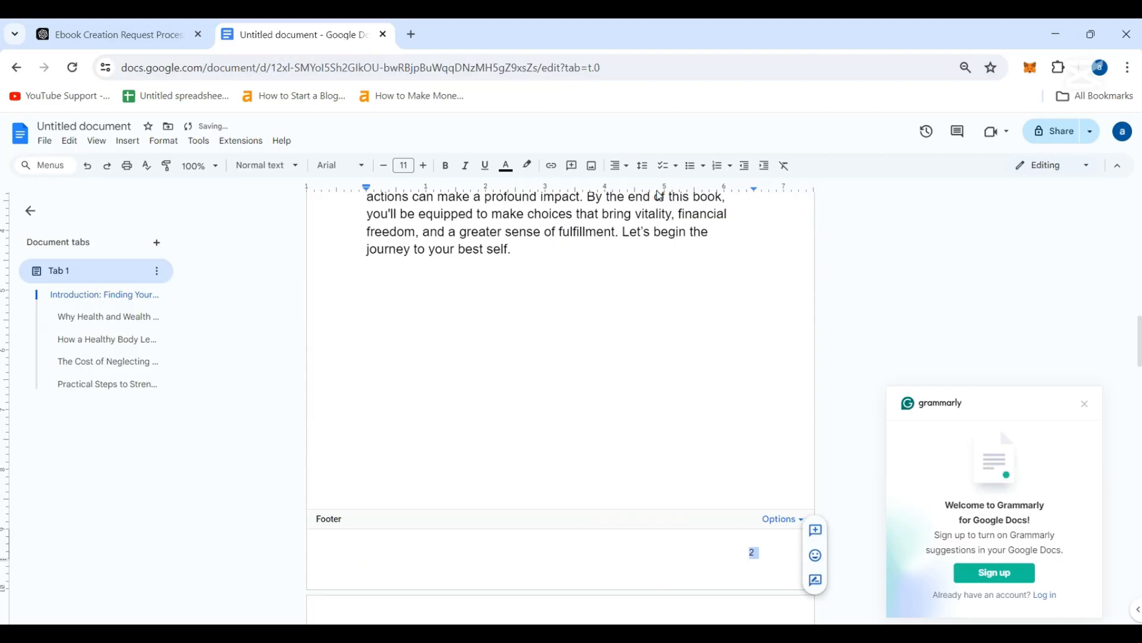
click(732, 288)
scroll(732, 288, up, 5)
scroll(732, 287, down, 6)
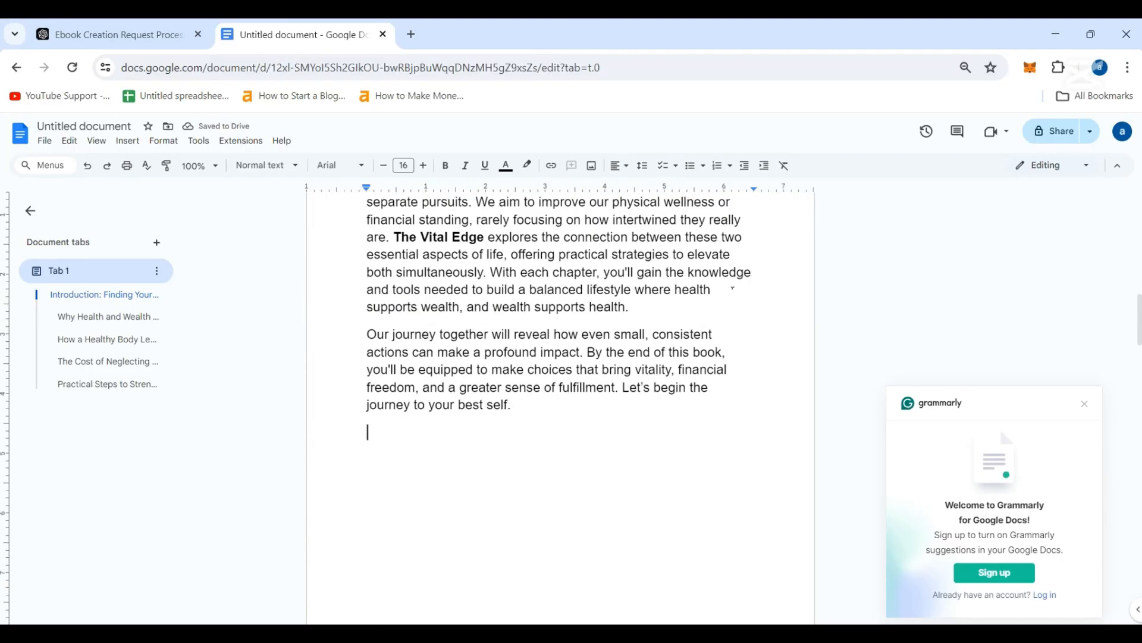
scroll(793, 302, down, 20)
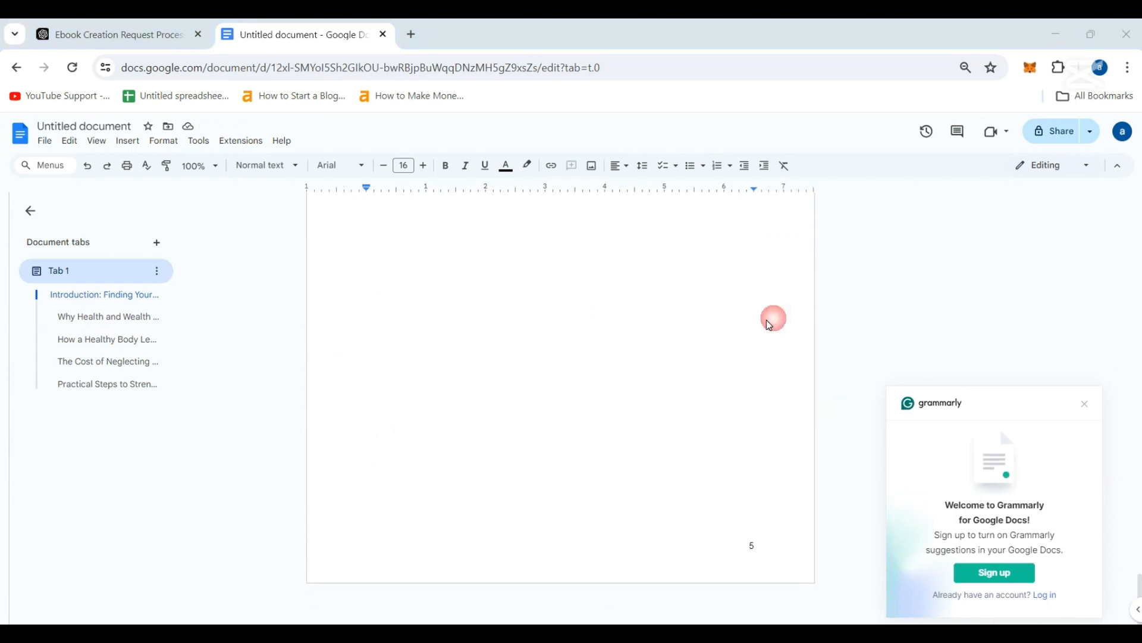
- Switch to ChatGPT, send the request "Great! continue with chapter 2" and look over the generated chapter
click(122, 34)
click(633, 418)
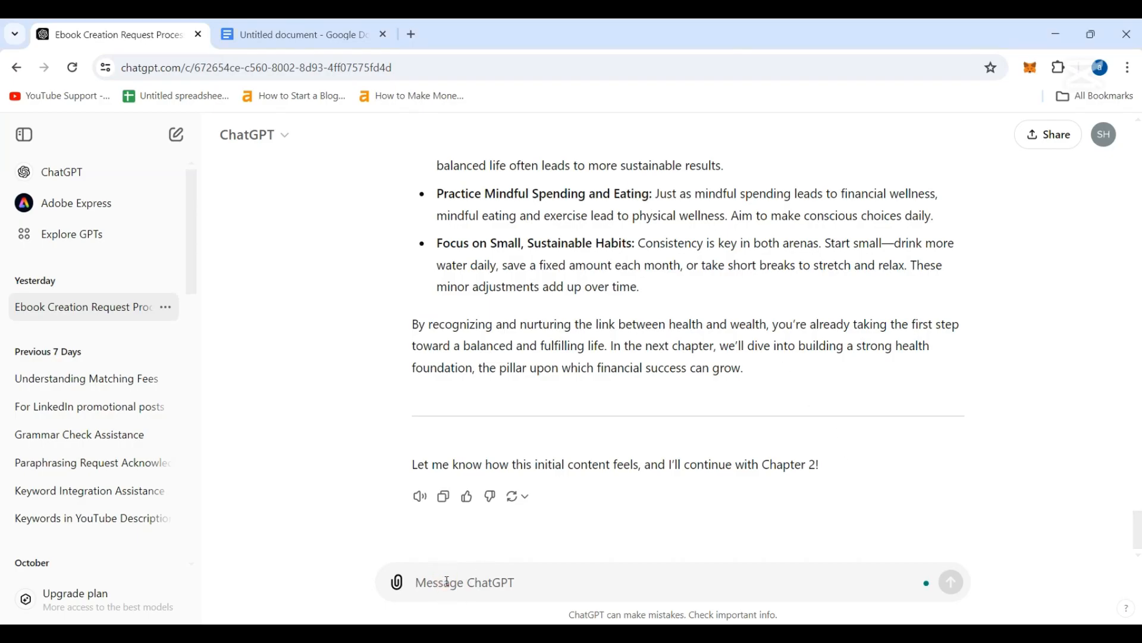
text(Great! continue with chapter 2)
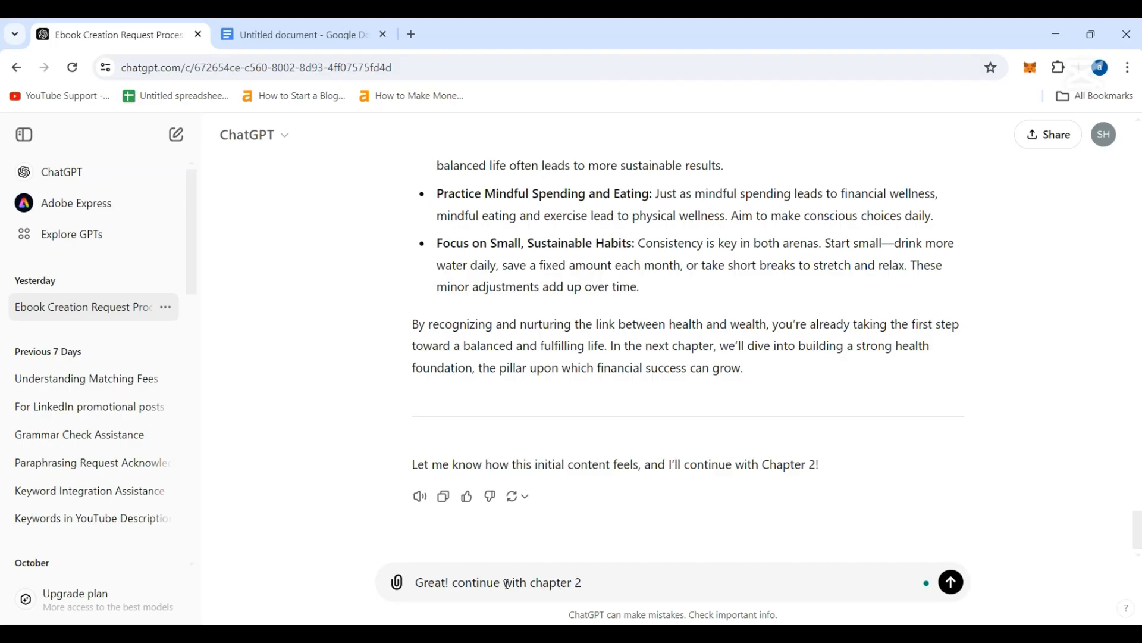
key(Return)
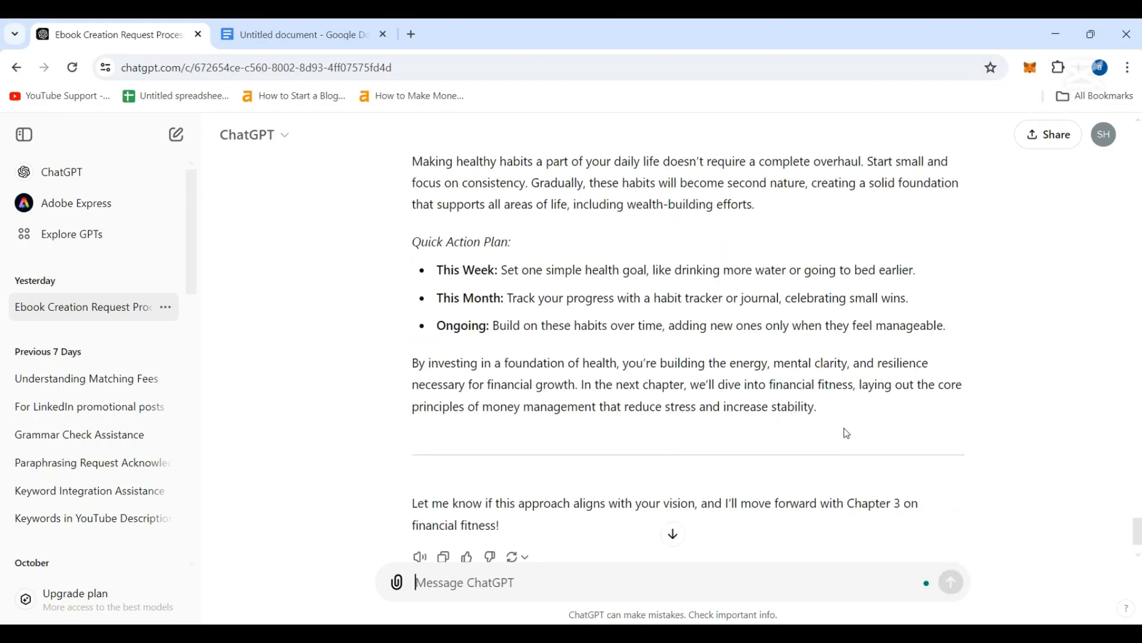
scroll(848, 433, up, 10)
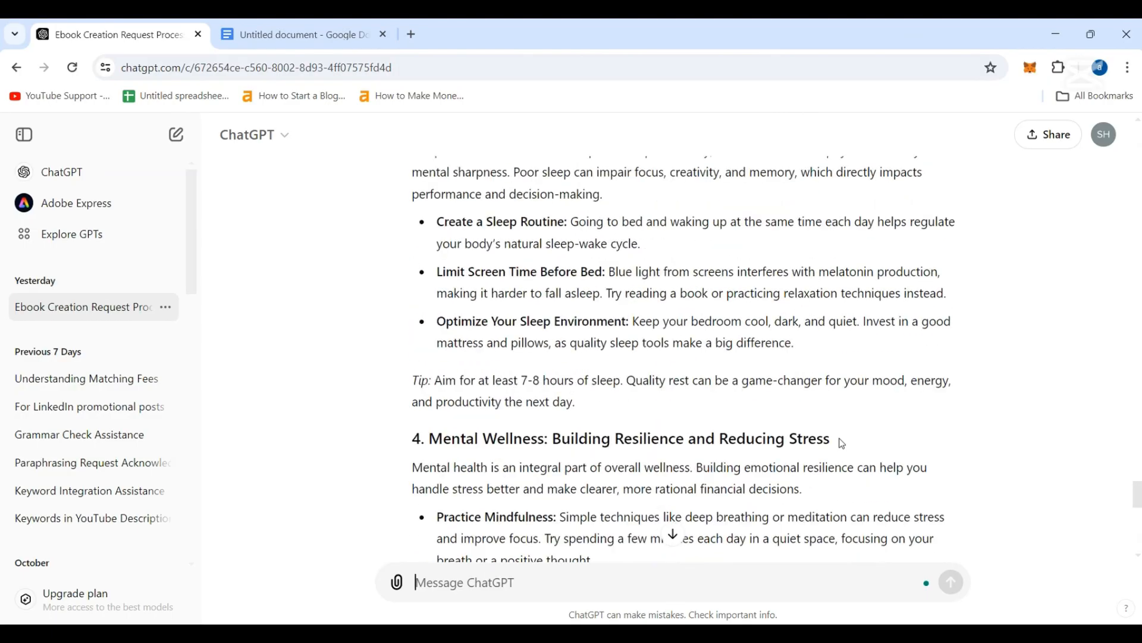
- Switch to the Google Docs ebook and review all chapters from the chapter list through to the closing thank-you note
key(ctrl+Tab)
scroll(922, 309, down, 15)
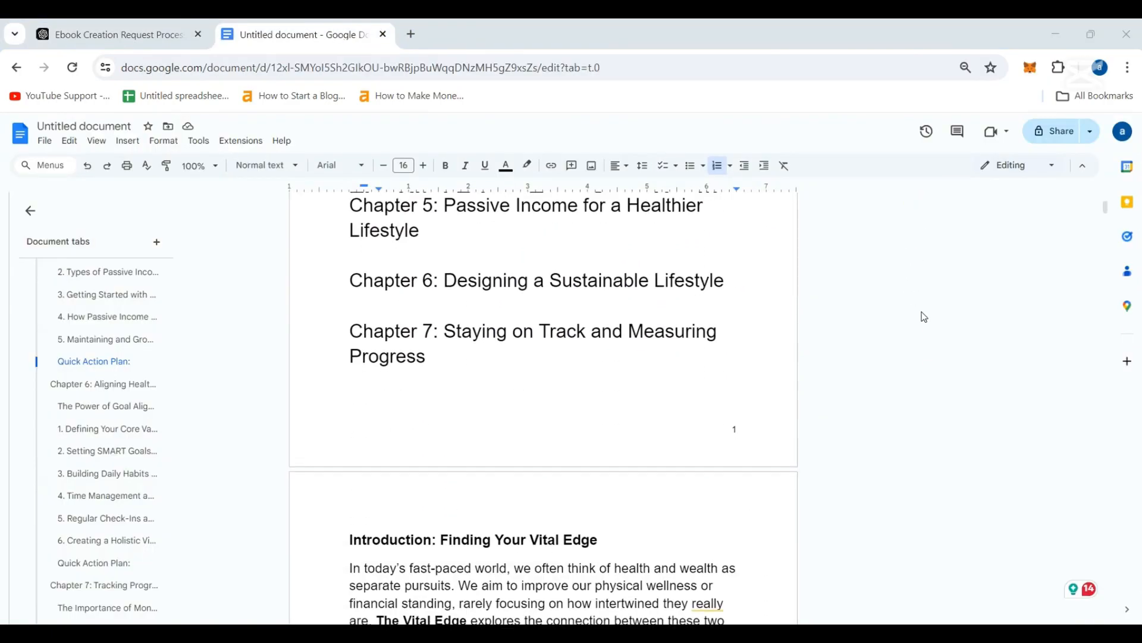
scroll(924, 321, down, 20)
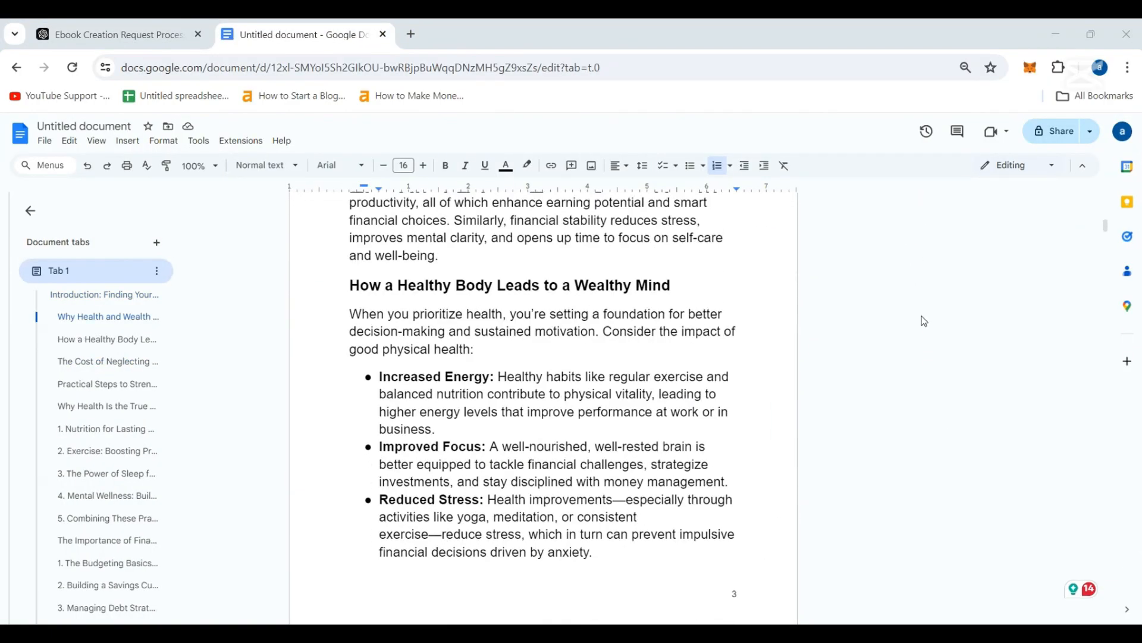
scroll(919, 323, down, 20)
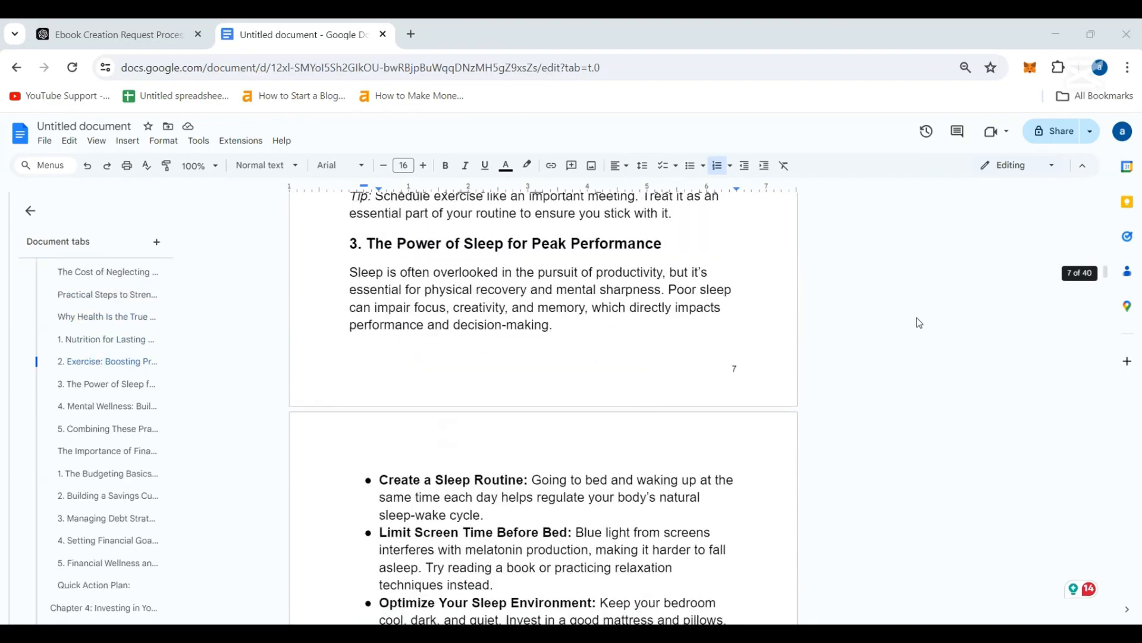
scroll(920, 322, down, 20)
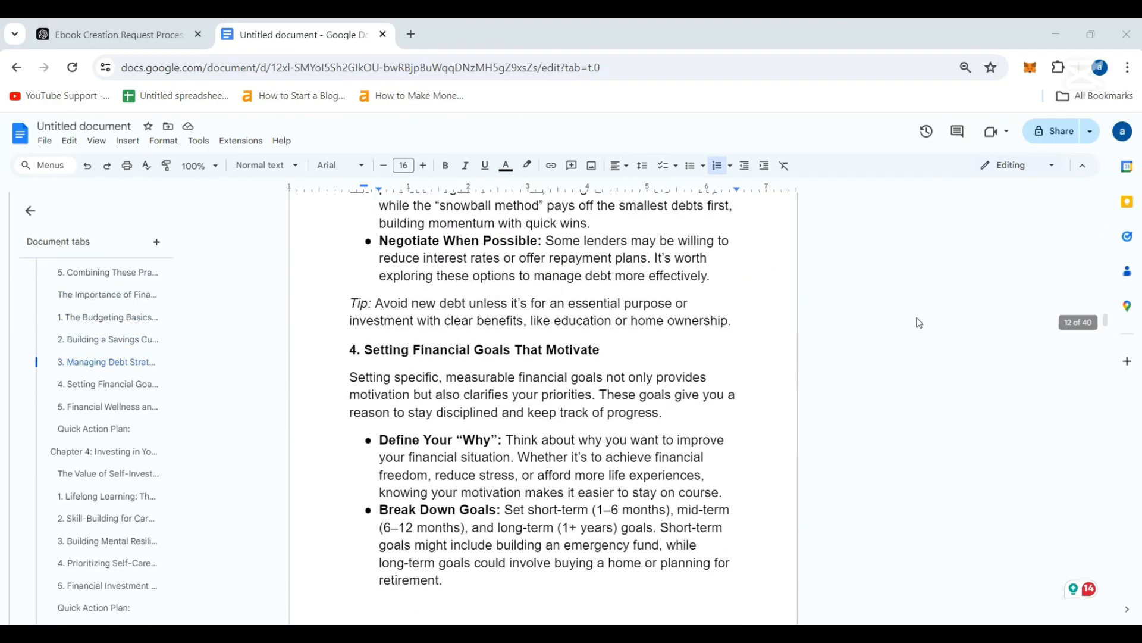
scroll(920, 323, down, 20)
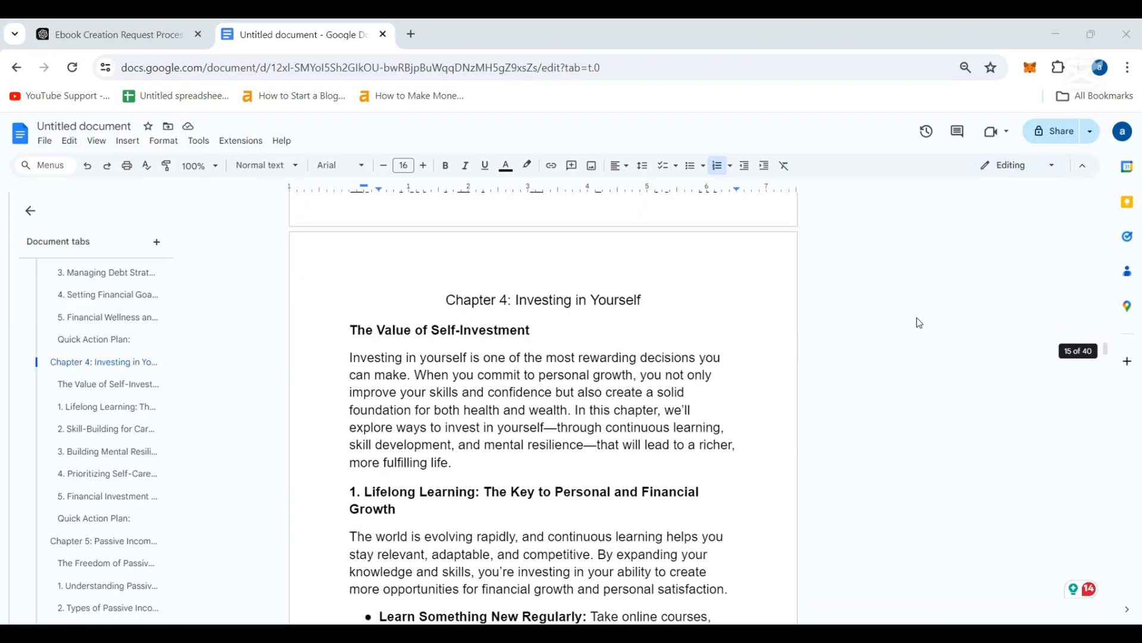
scroll(919, 322, down, 20)
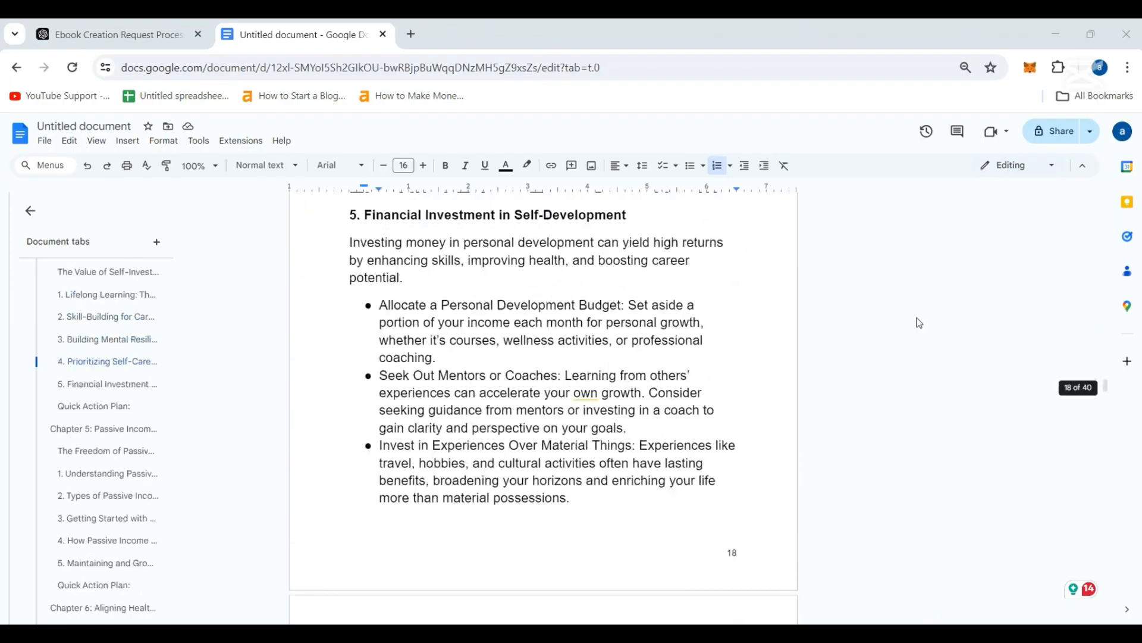
scroll(919, 323, down, 20)
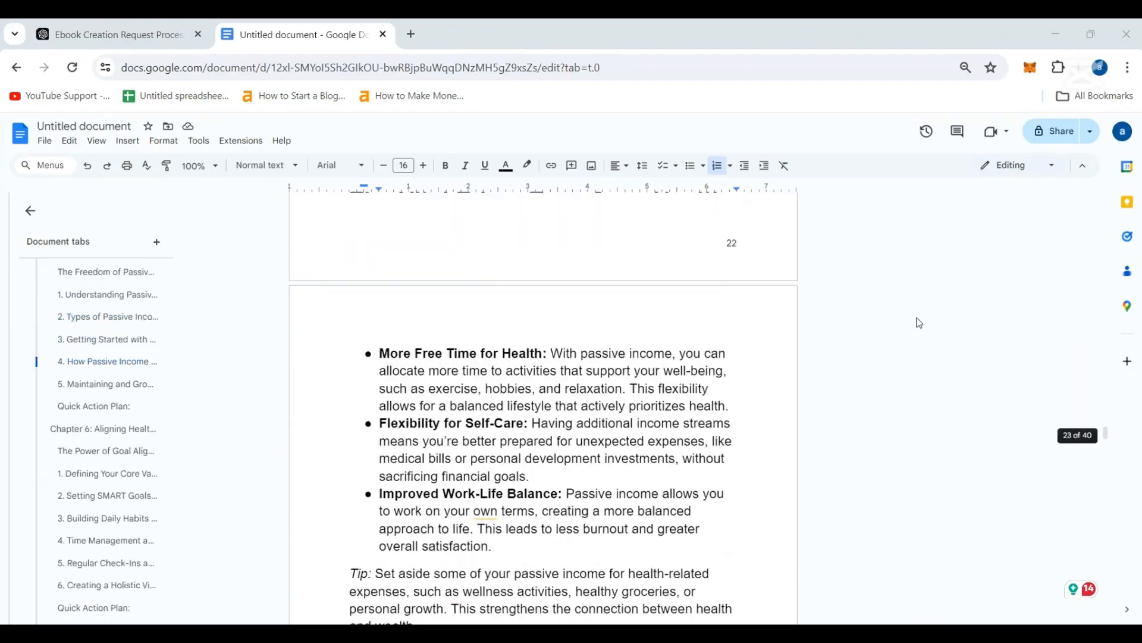
scroll(920, 322, down, 20)
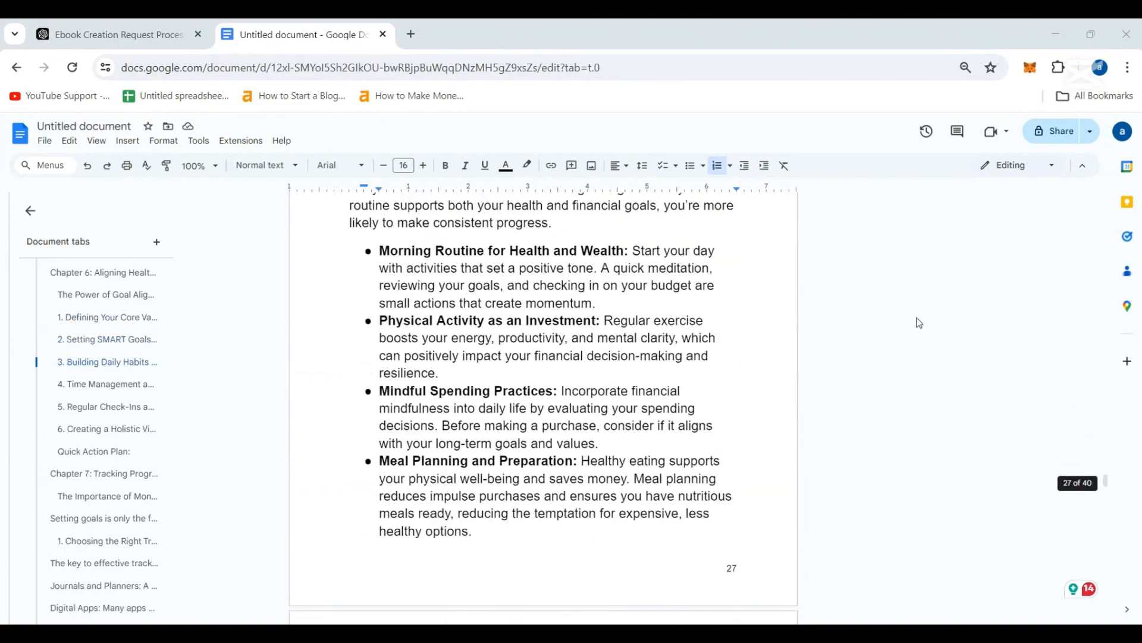
scroll(919, 322, down, 20)
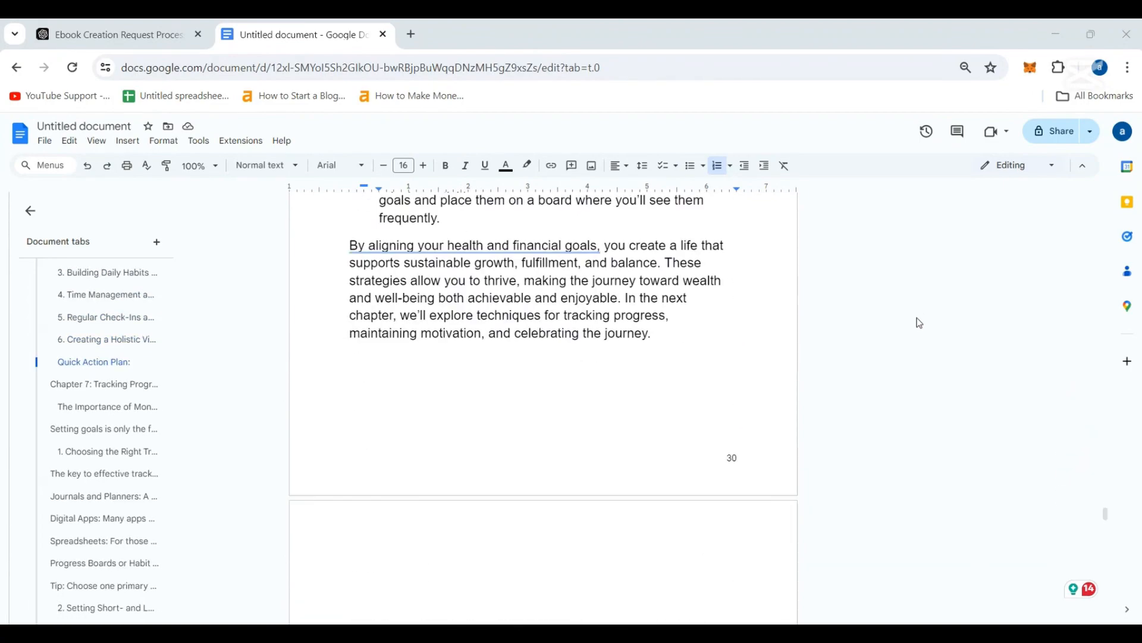
scroll(919, 322, down, 20)
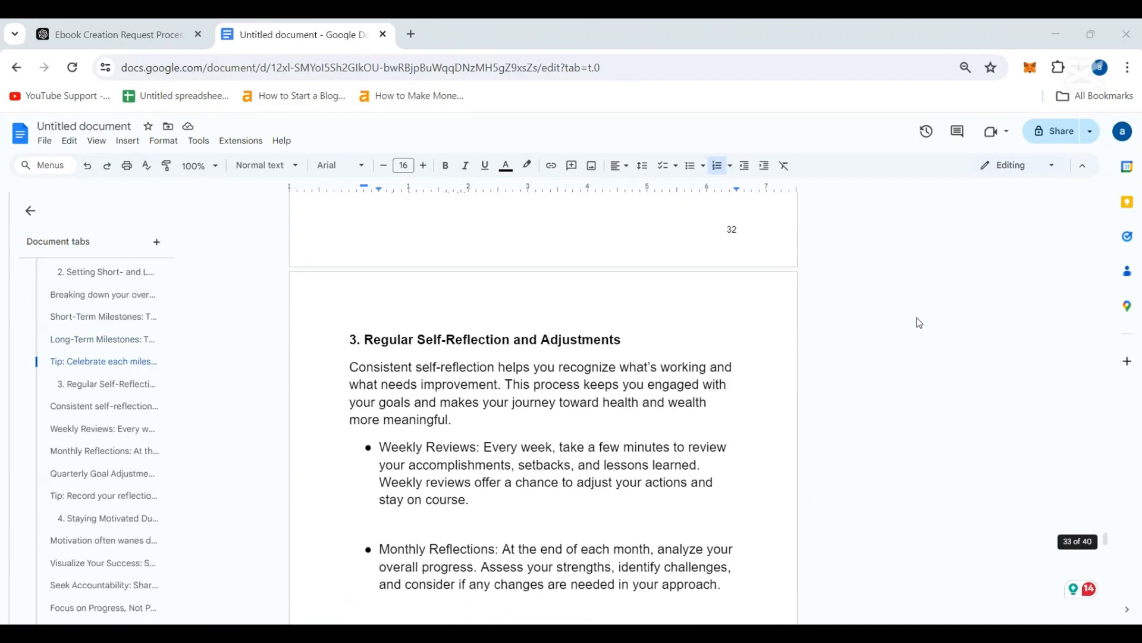
scroll(920, 322, down, 20)
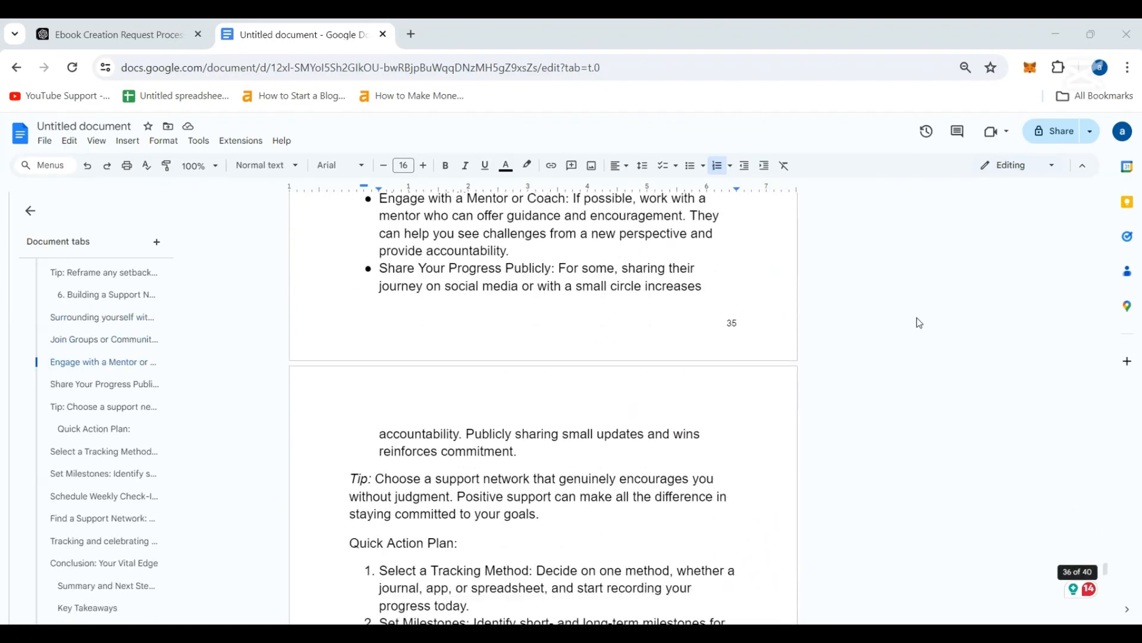
scroll(919, 323, down, 15)
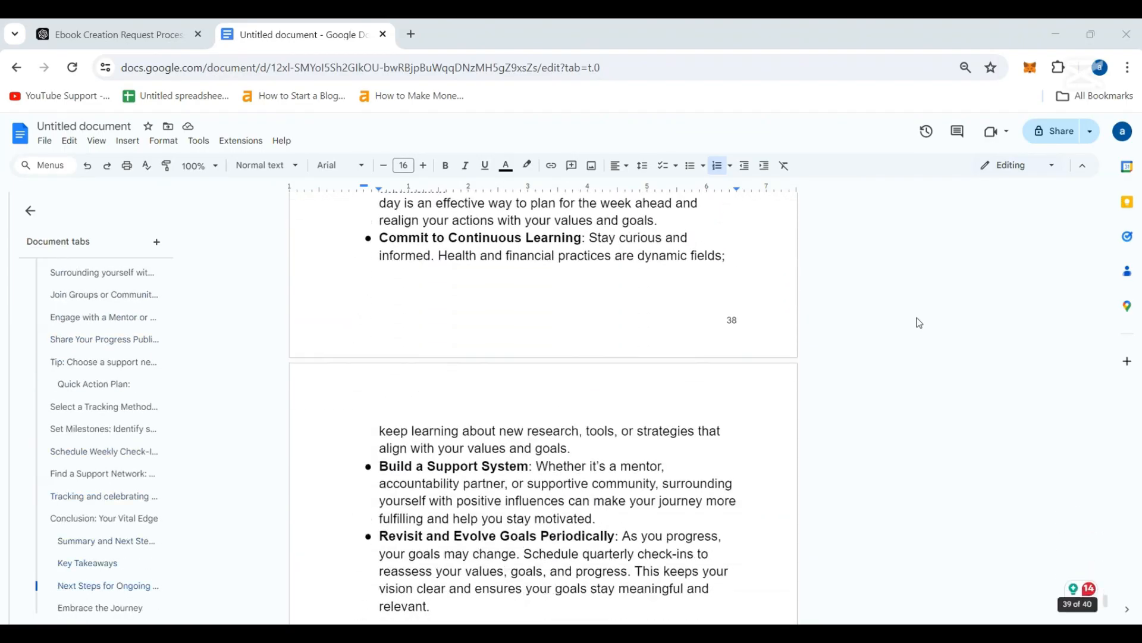
scroll(887, 340, down, 10)
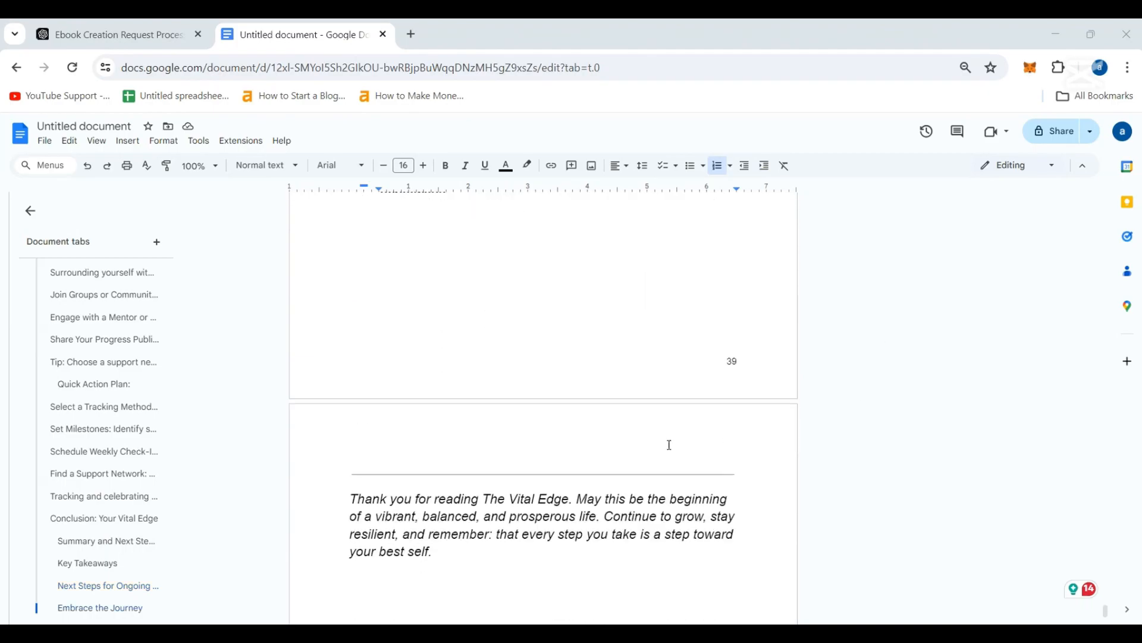
- Delete the blank lines above the divider line so the closing thank-you note sits closer to the "Embrace the Journey" section
click(357, 460)
key(BackSpace)
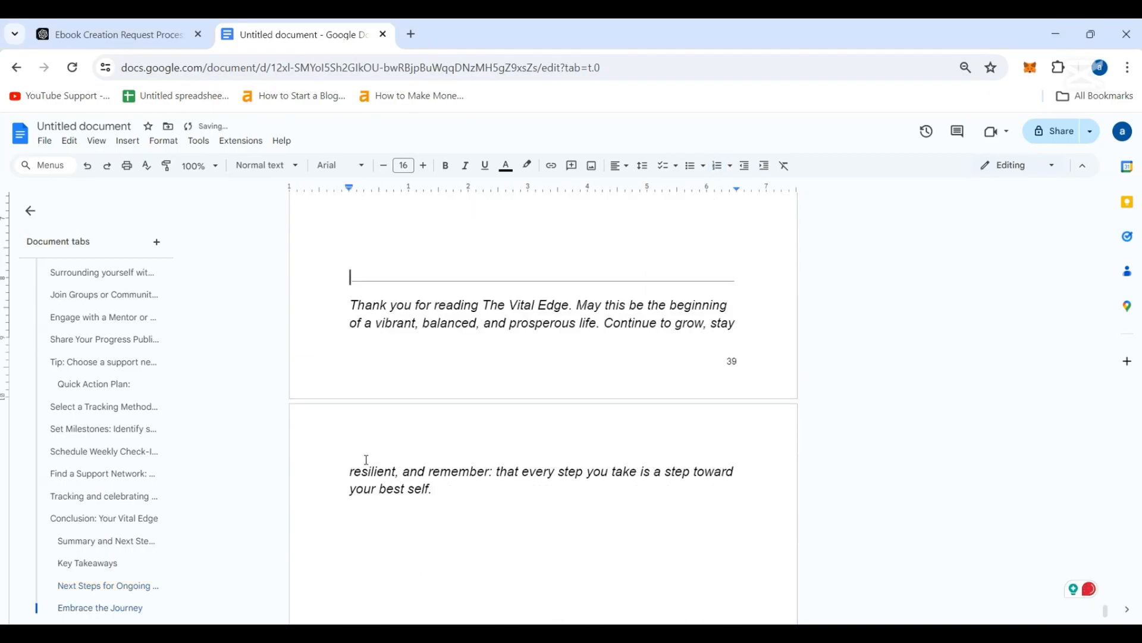
key(BackSpace)
scroll(366, 459, up, 5)
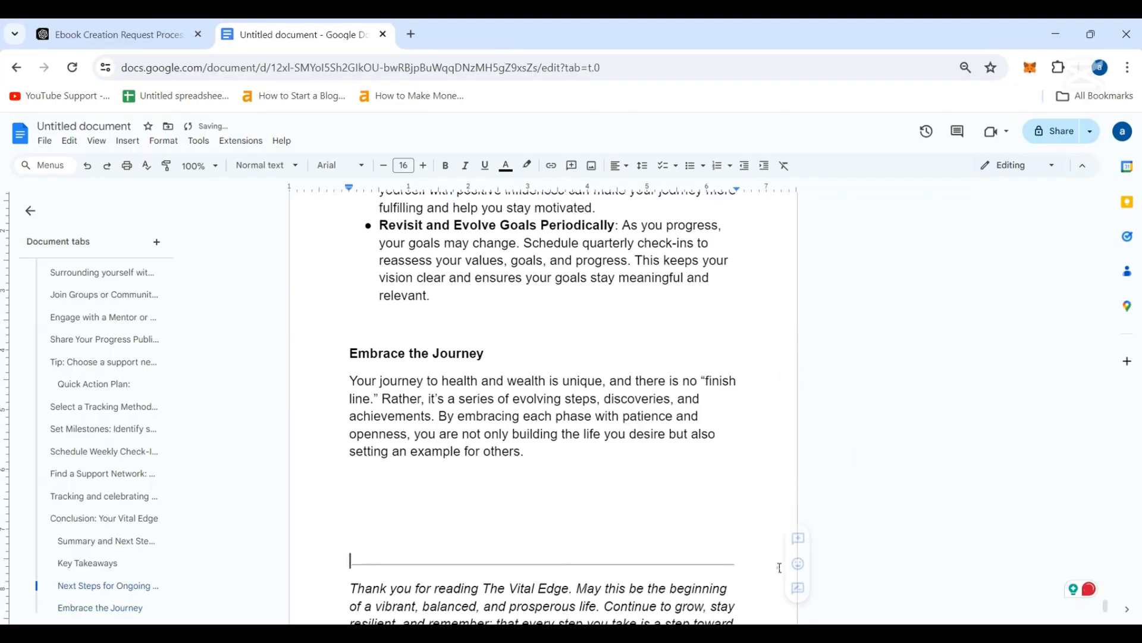
scroll(776, 560, up, 6)
scroll(768, 548, down, 6)
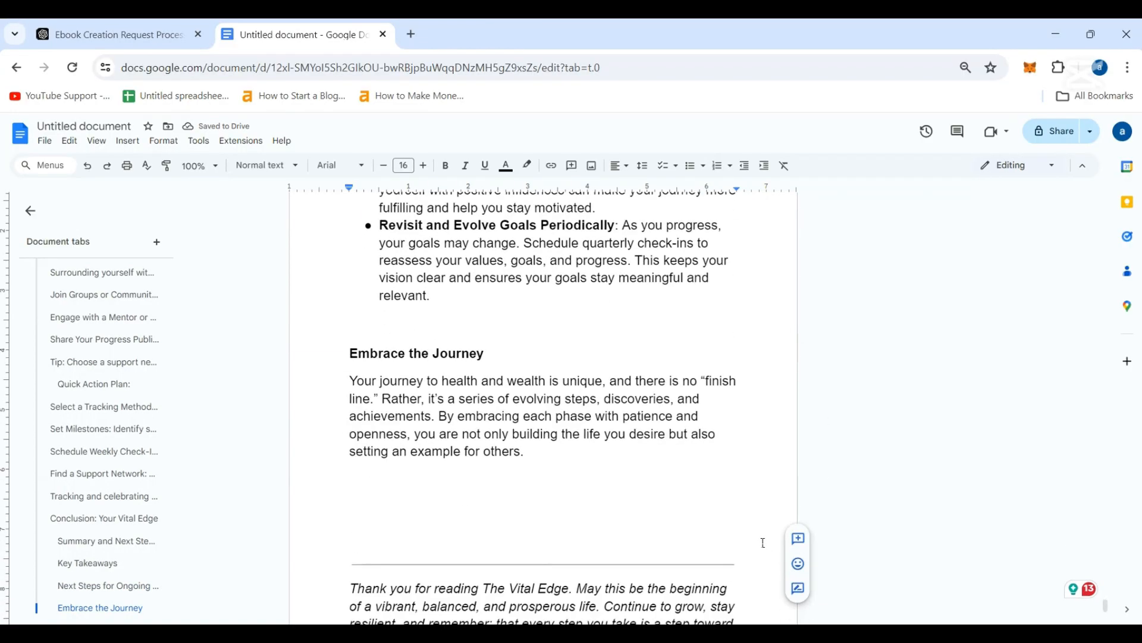
scroll(764, 542, down, 3)
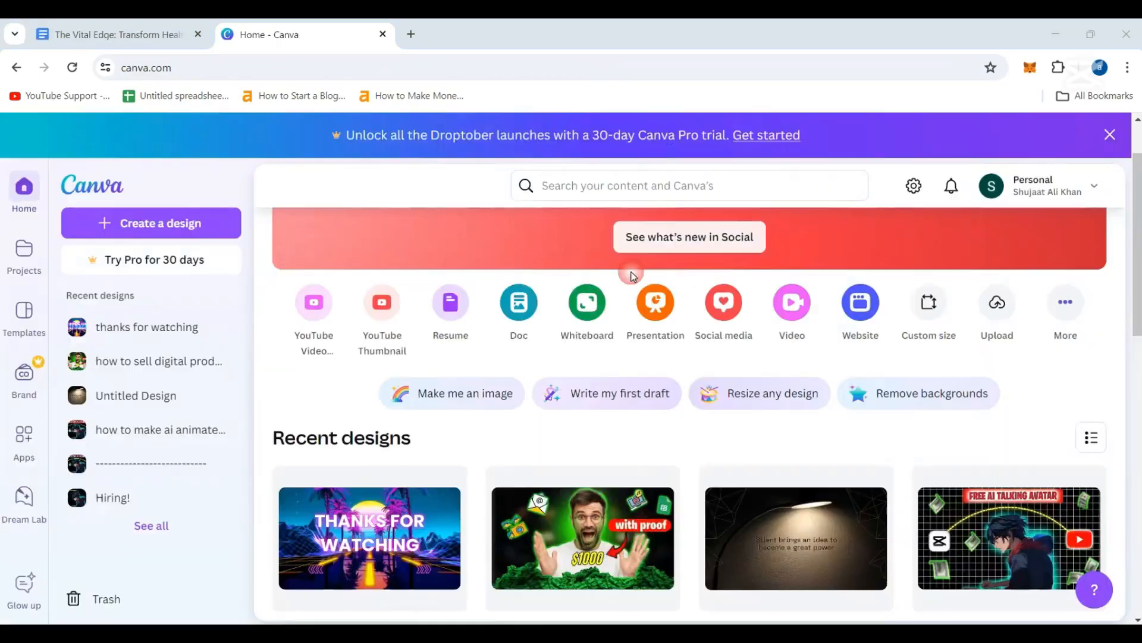
- In Canva, search the design types for "a4" and create a blank Document (A4 Portrait), 210 × 297 mm
click(1070, 302)
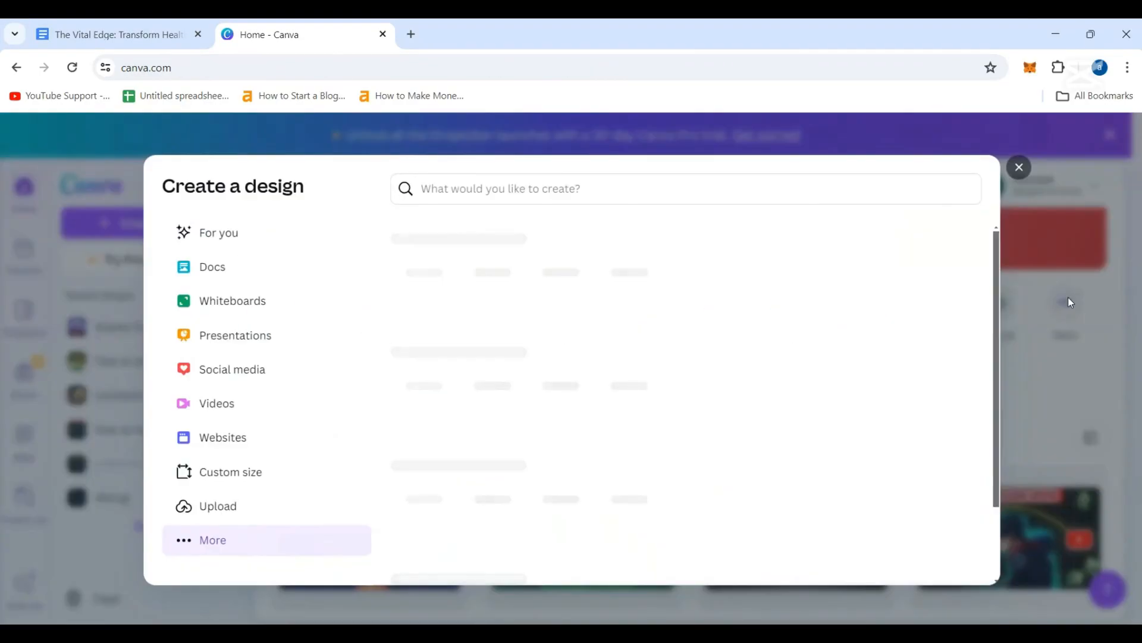
click(806, 191)
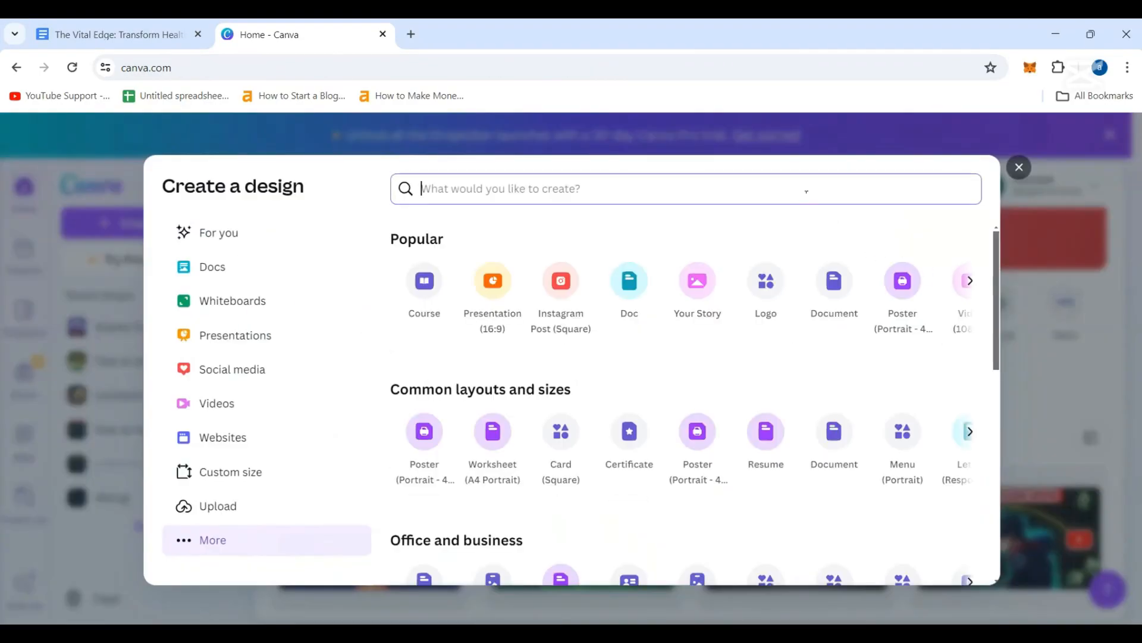
text(a4)
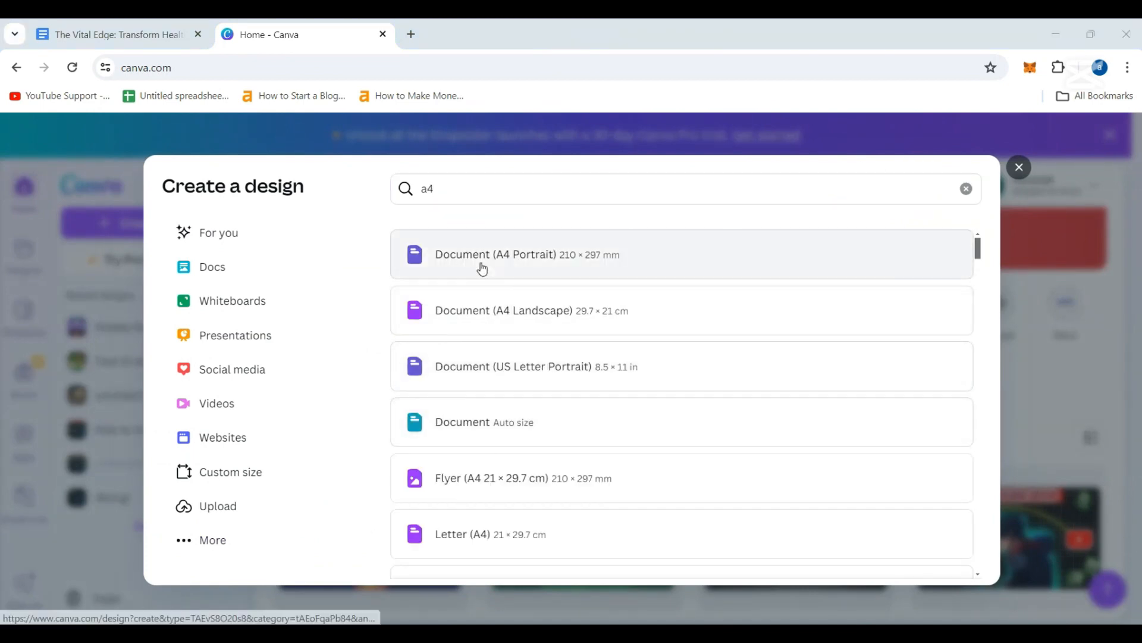
click(515, 260)
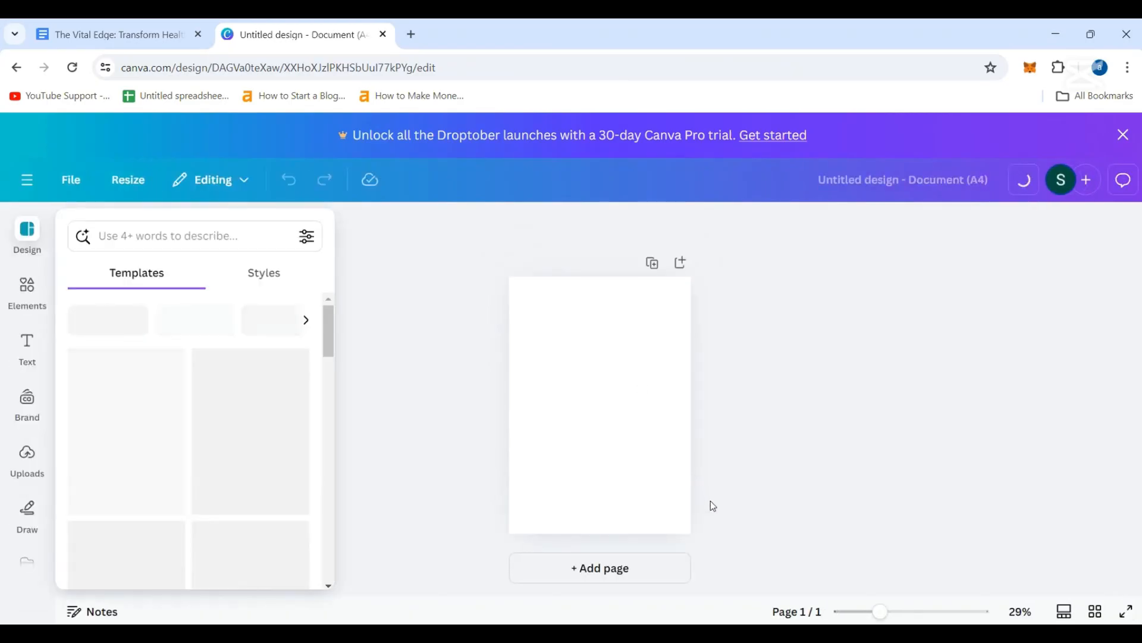
scroll(250, 387, down, 3)
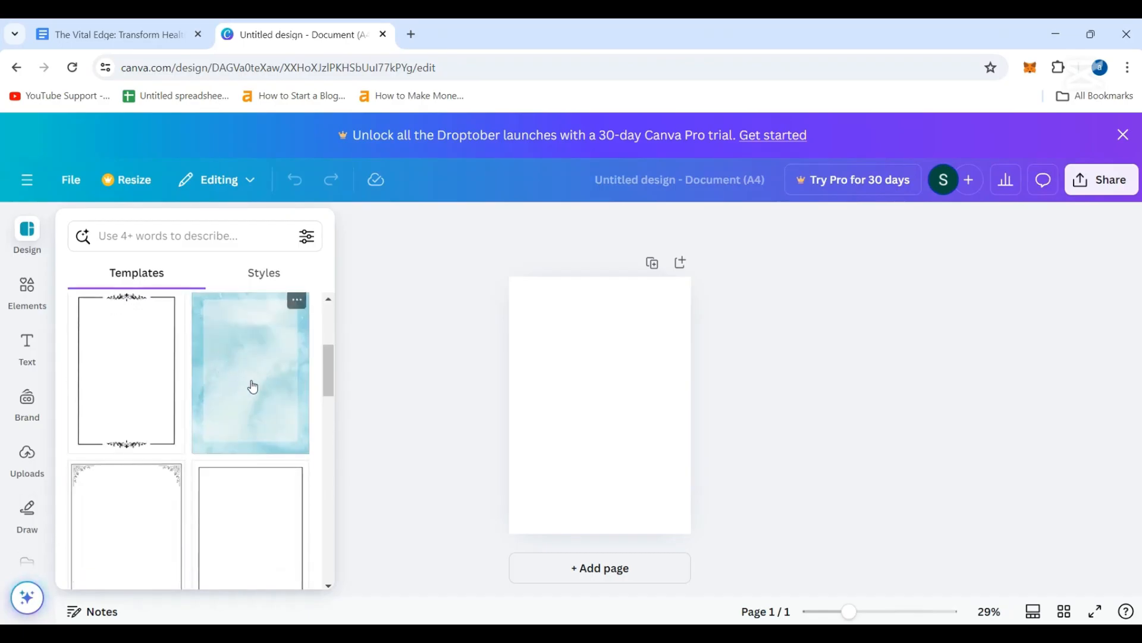
scroll(242, 373, up, 3)
click(220, 236)
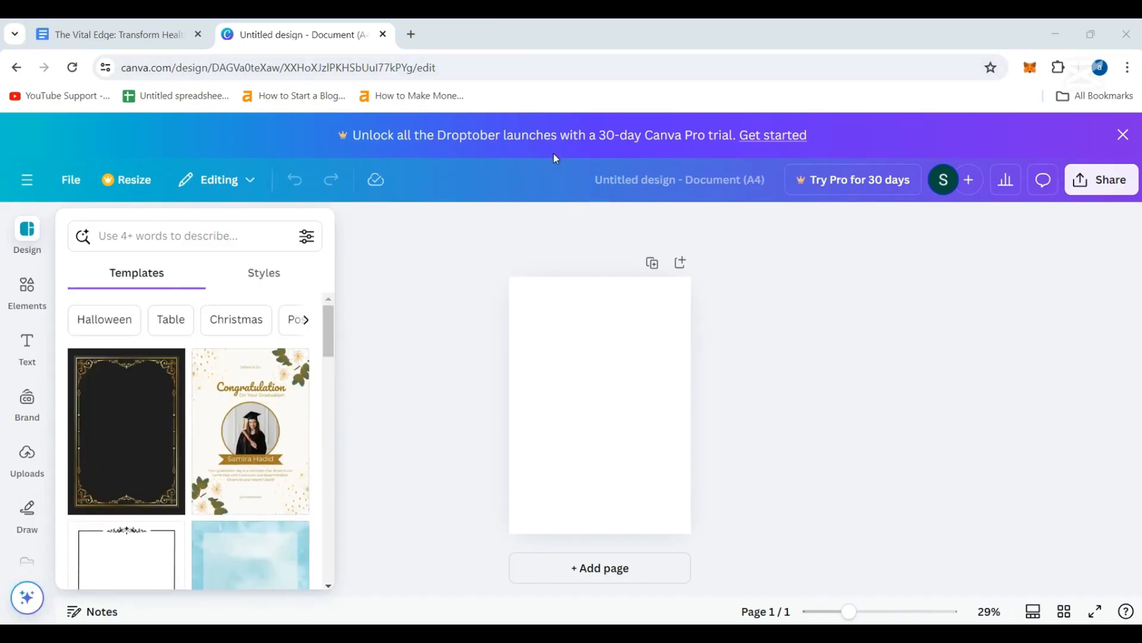
click(222, 237)
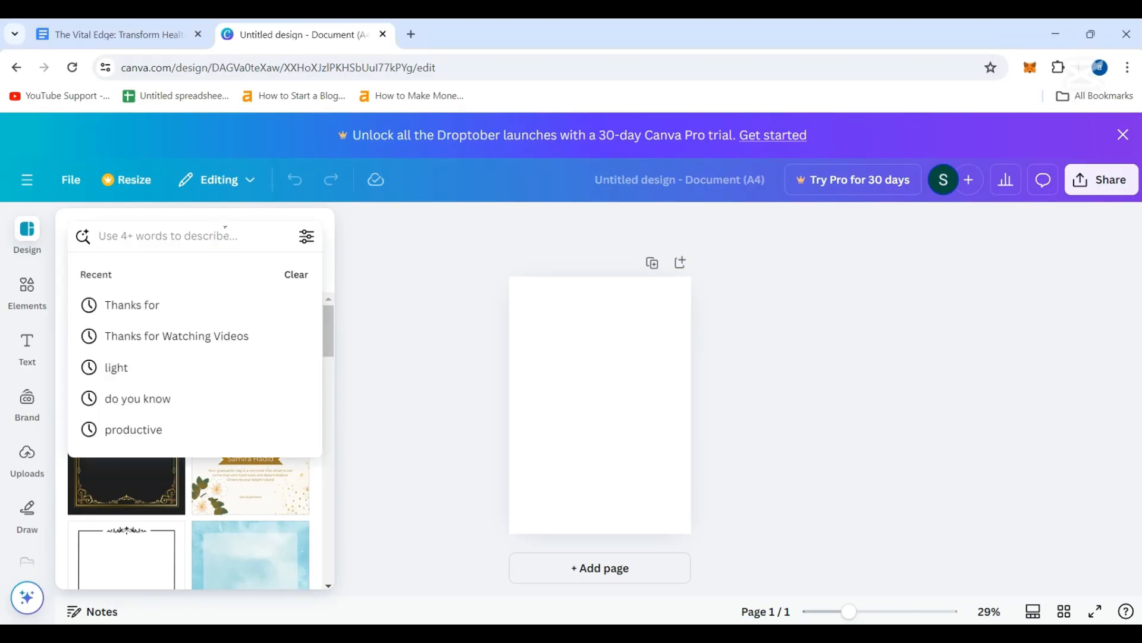
- Add a heading text box to the blank page, set its font size to 59 and clear the placeholder text
click(47, 367)
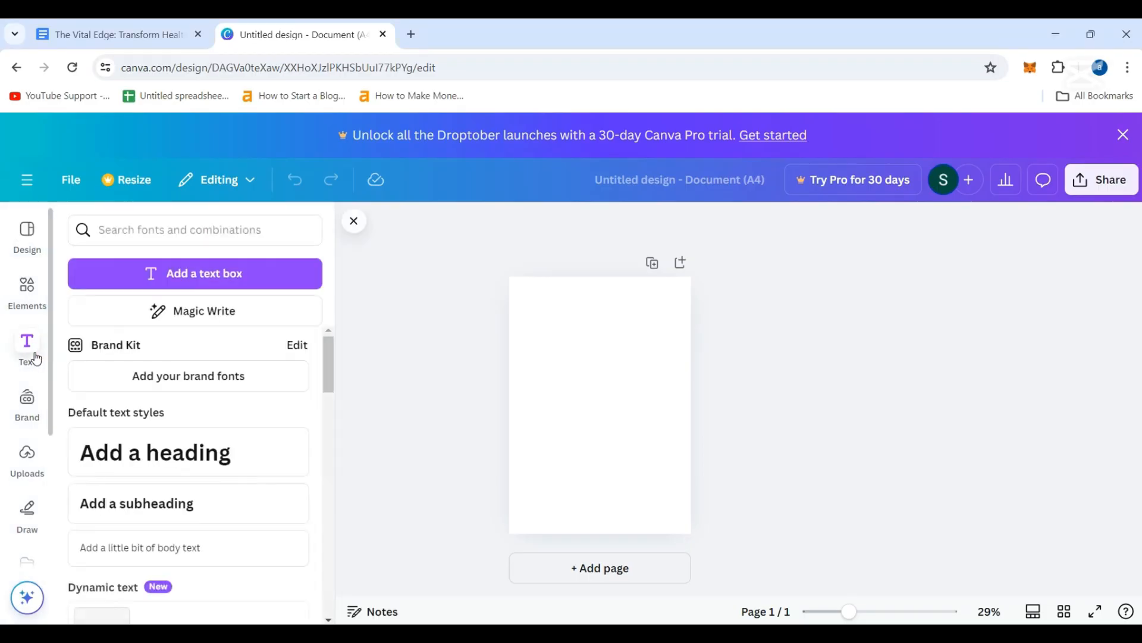
click(240, 447)
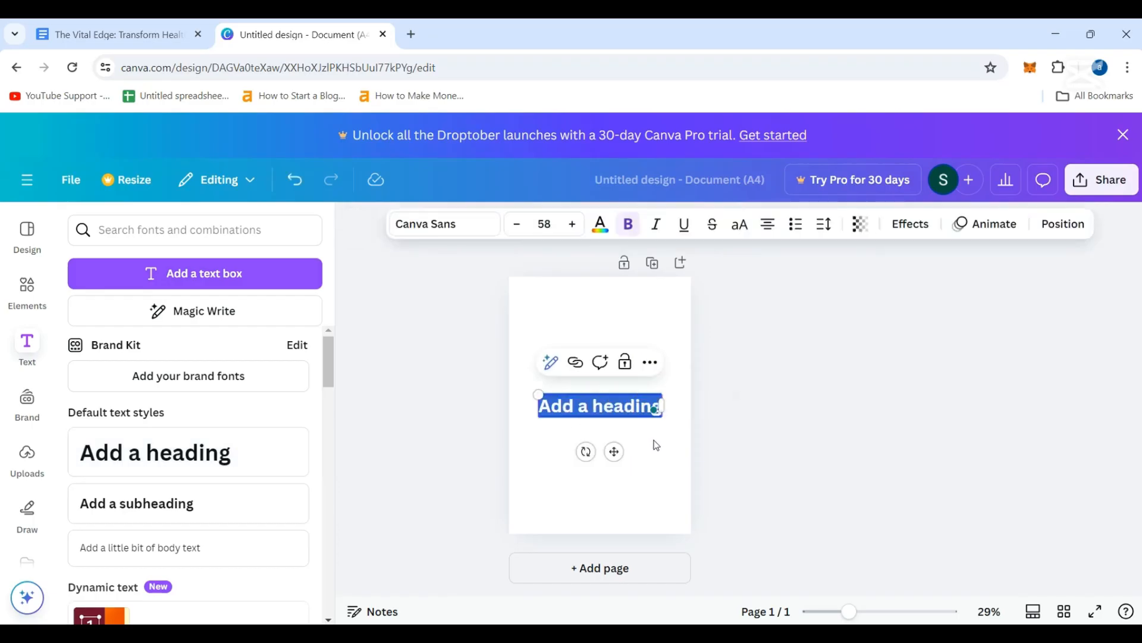
click(567, 229)
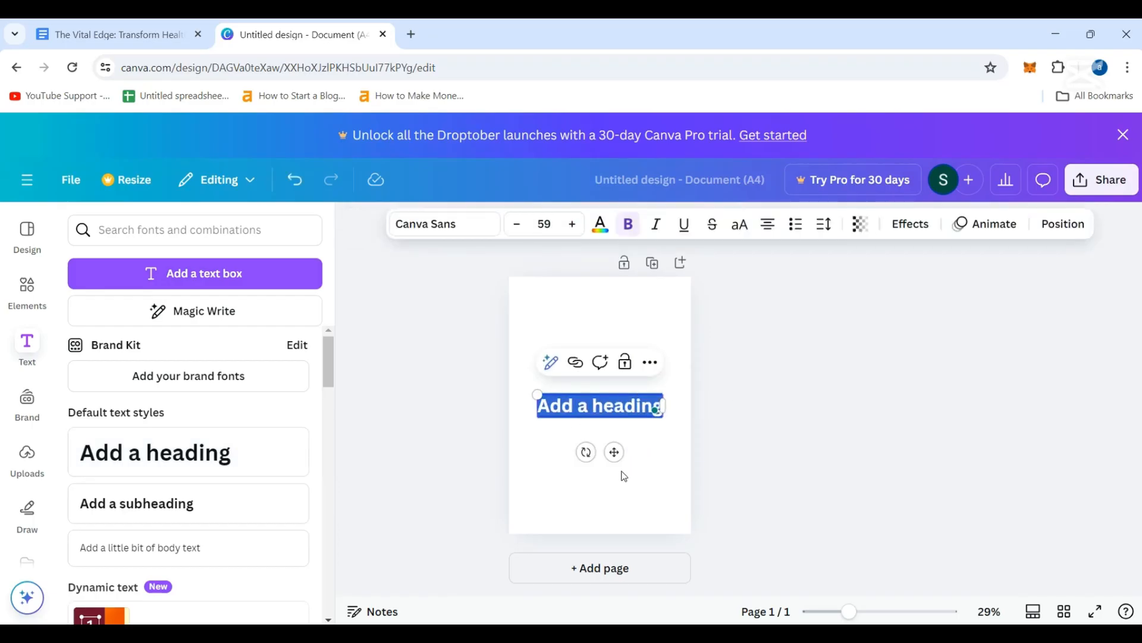
key(BackSpace)
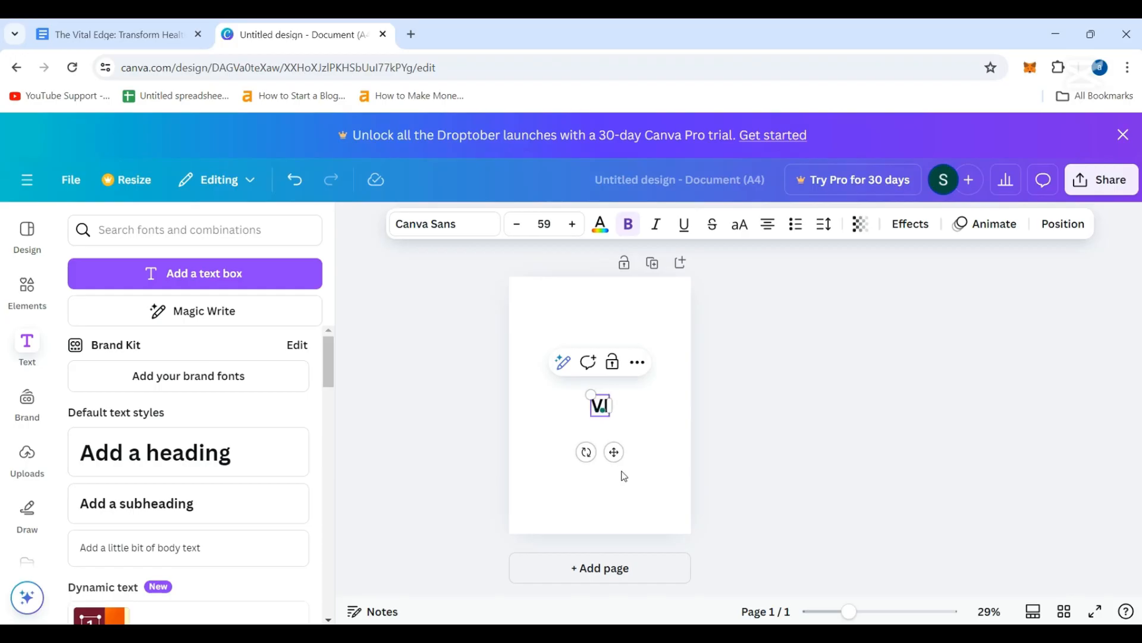
- Enter THE VITAL EDGE as the Canva heading, checking the title in the Google Docs ebook, and move the heading slightly higher
click(153, 38)
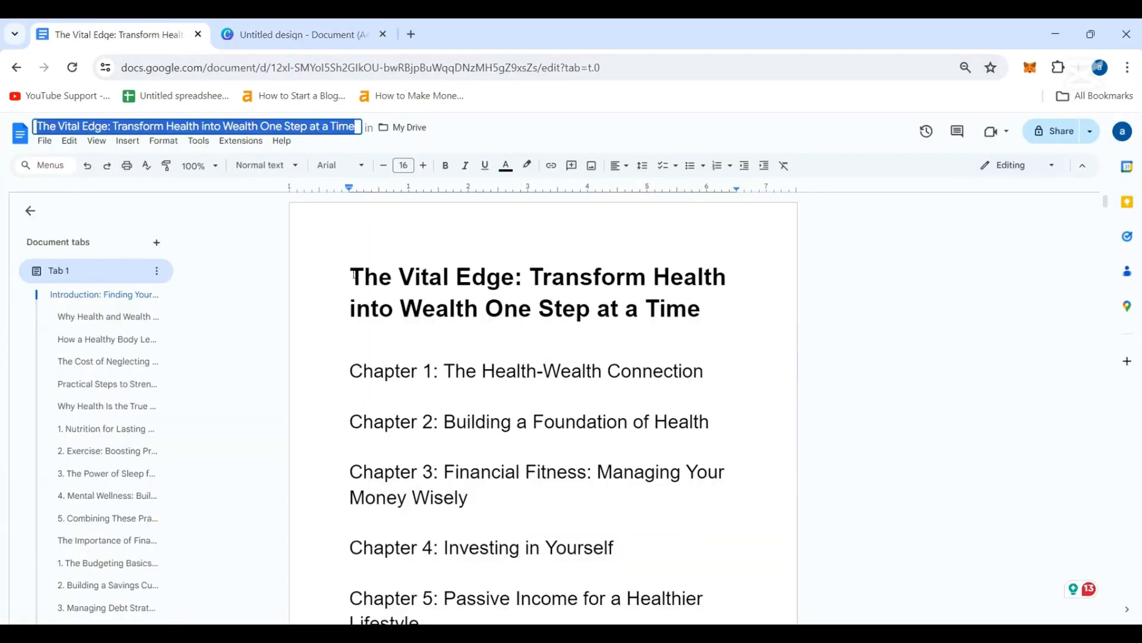
drag(354, 275, 518, 274)
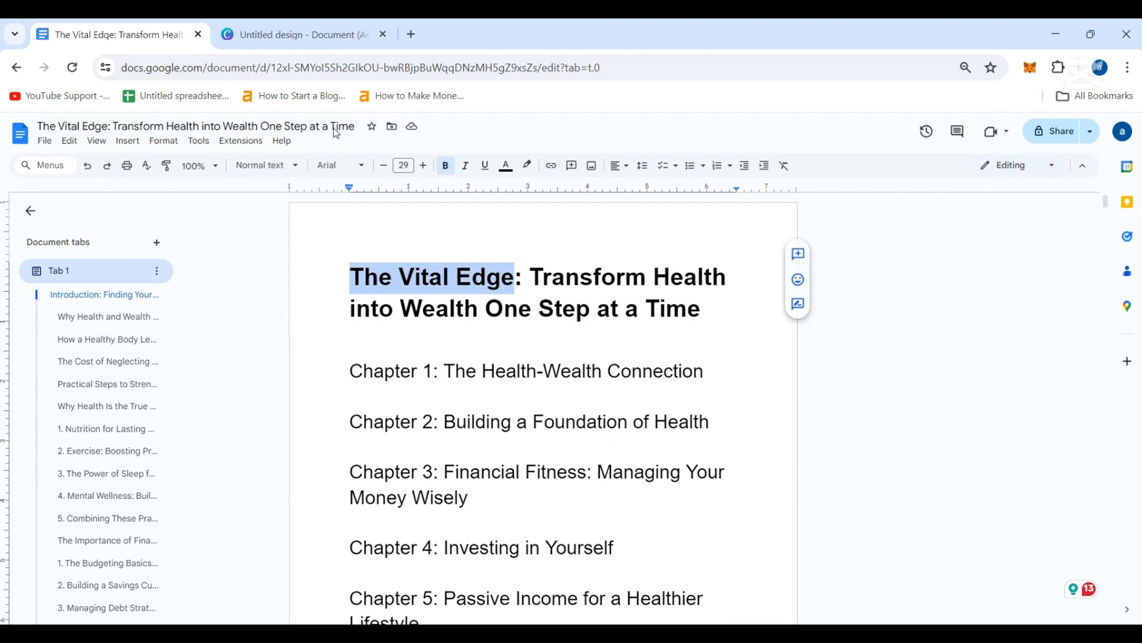
click(298, 34)
click(600, 403)
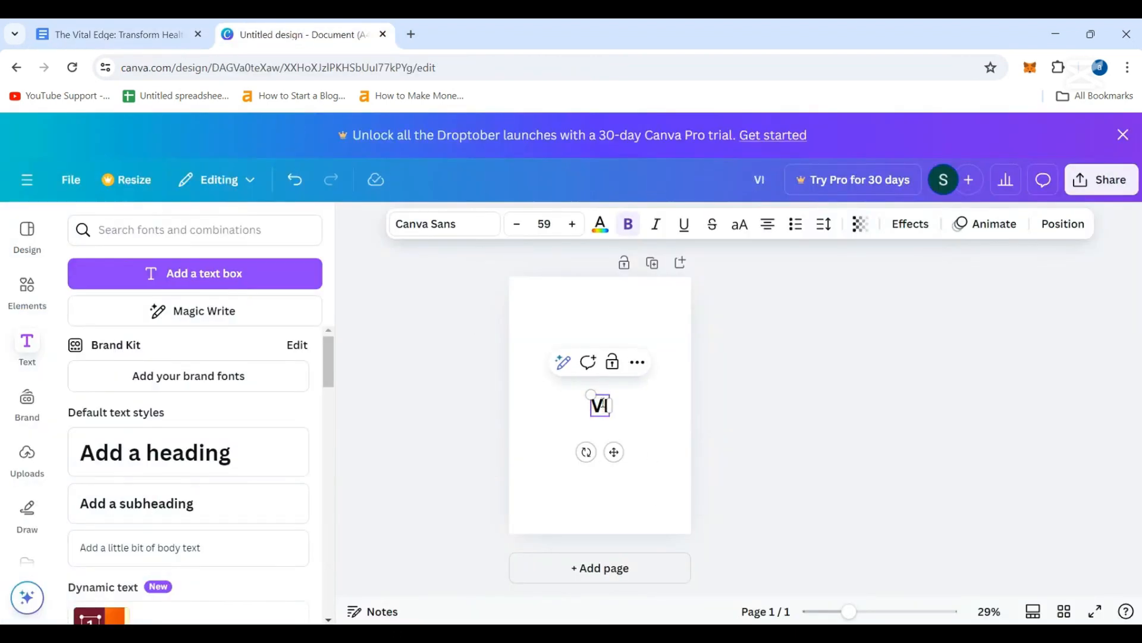
text(Th)
key(BackSpace)
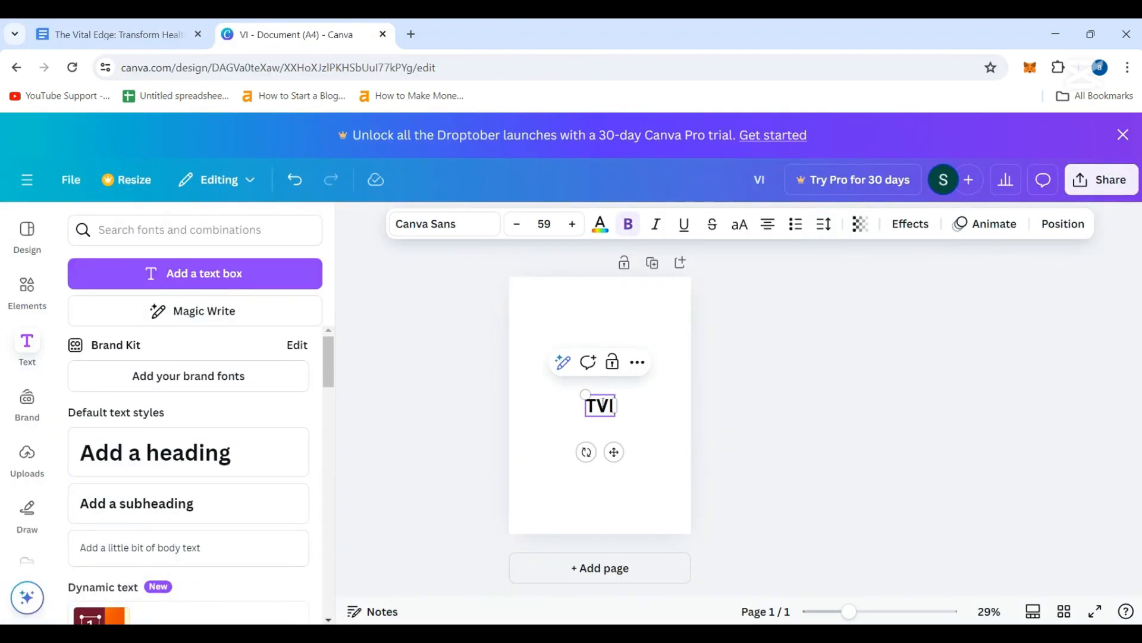
text(HE VI)
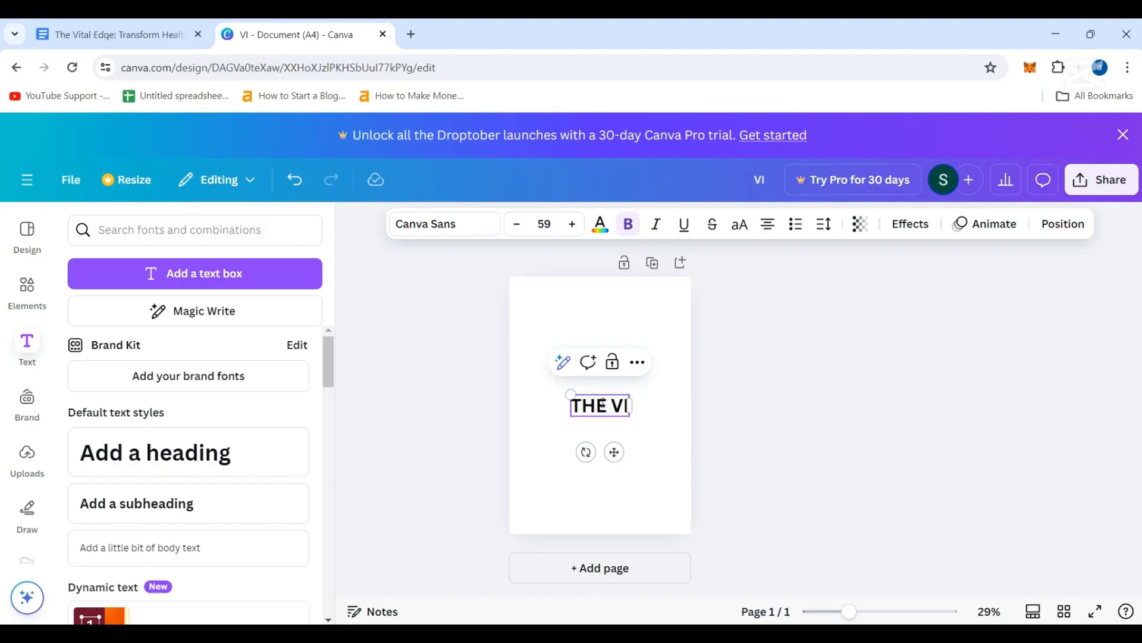
text(TAL EDGE)
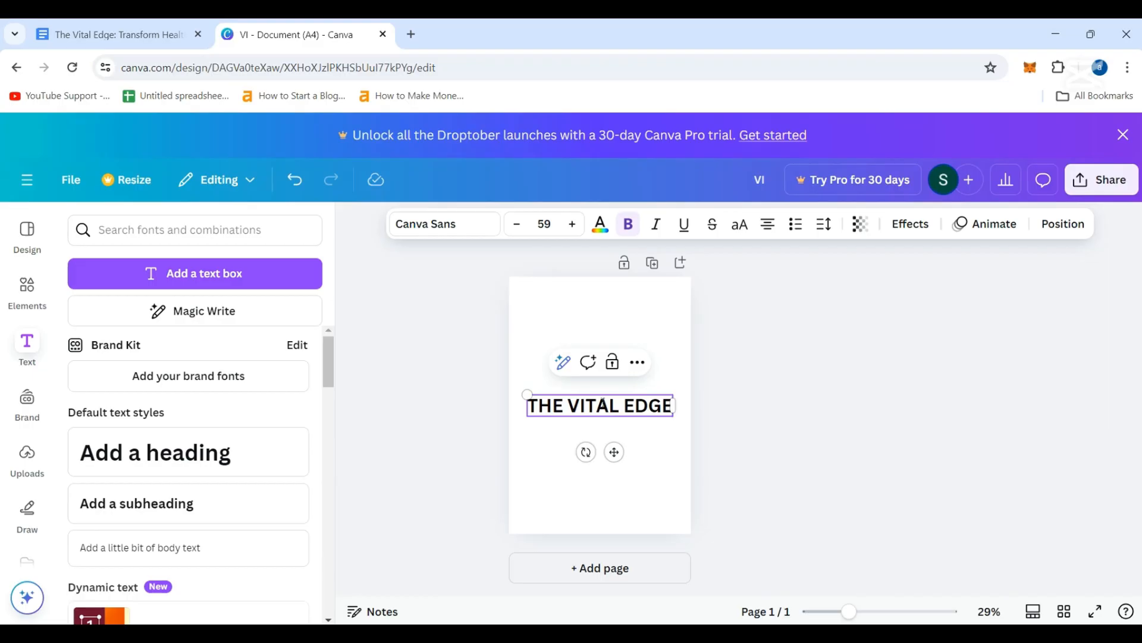
drag(616, 453, 620, 417)
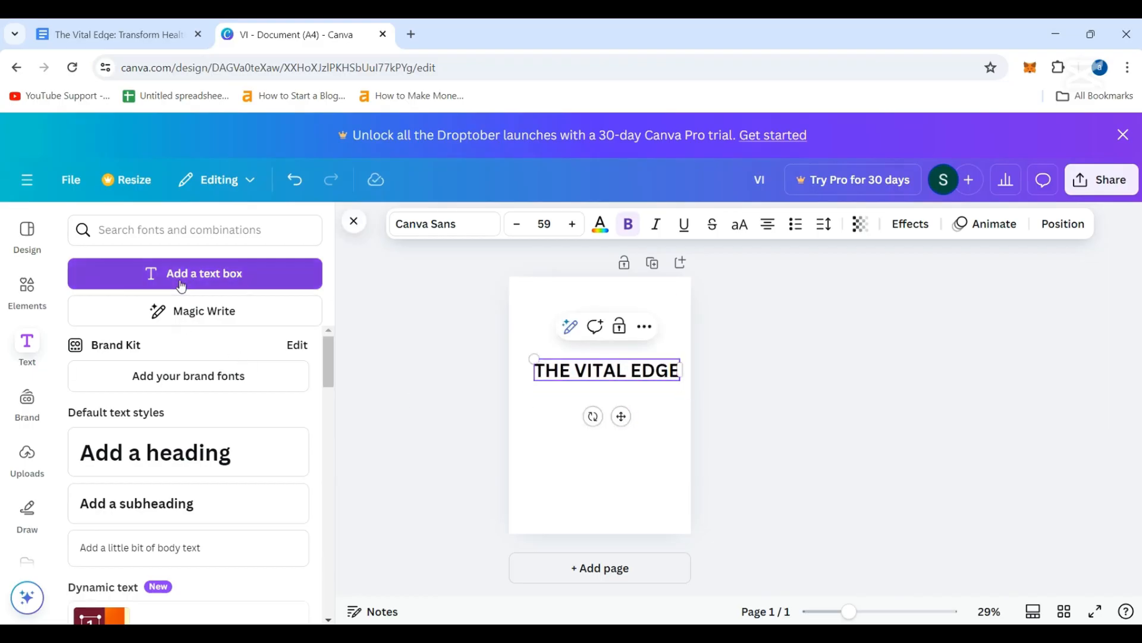
- Add a body text box, place it below the THE VITAL EDGE heading and set its font size to 38
click(230, 275)
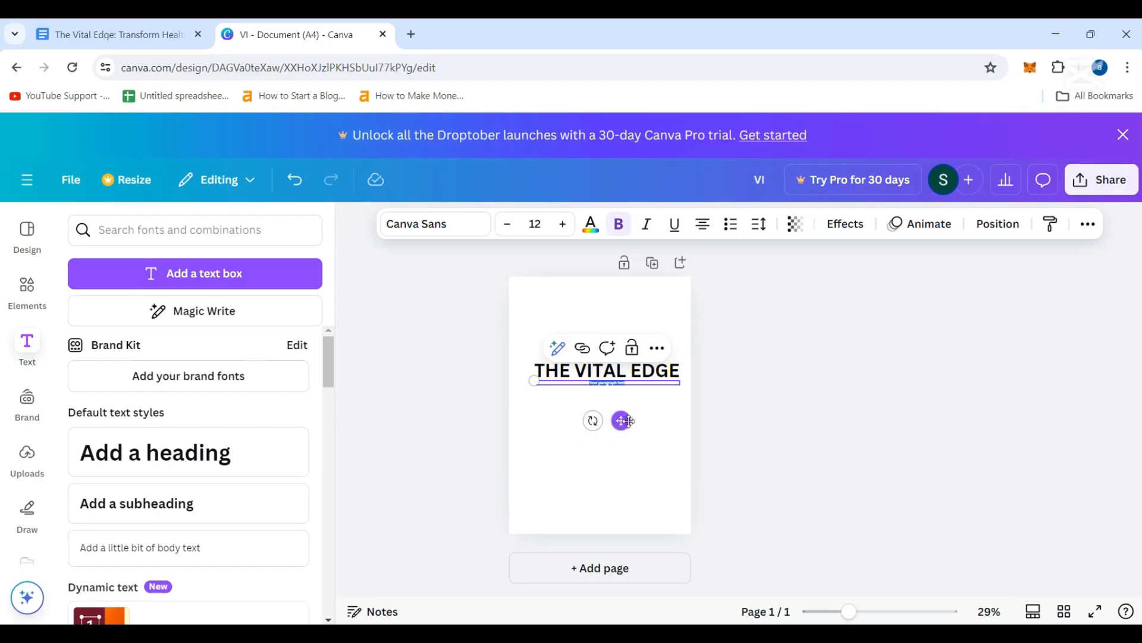
drag(623, 421, 616, 454)
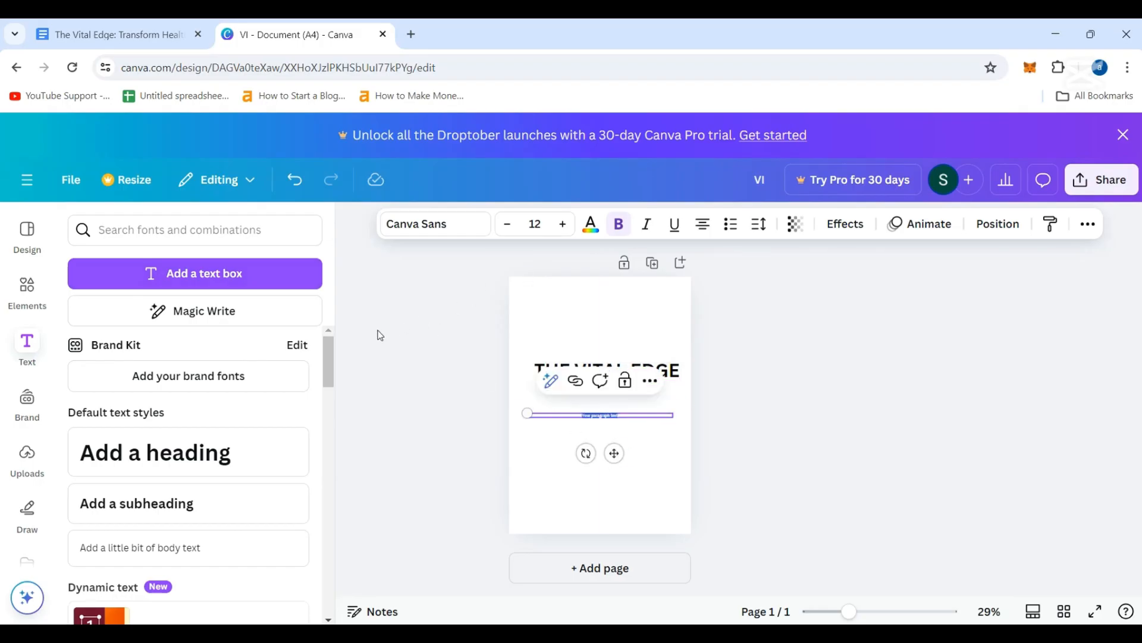
click(561, 224)
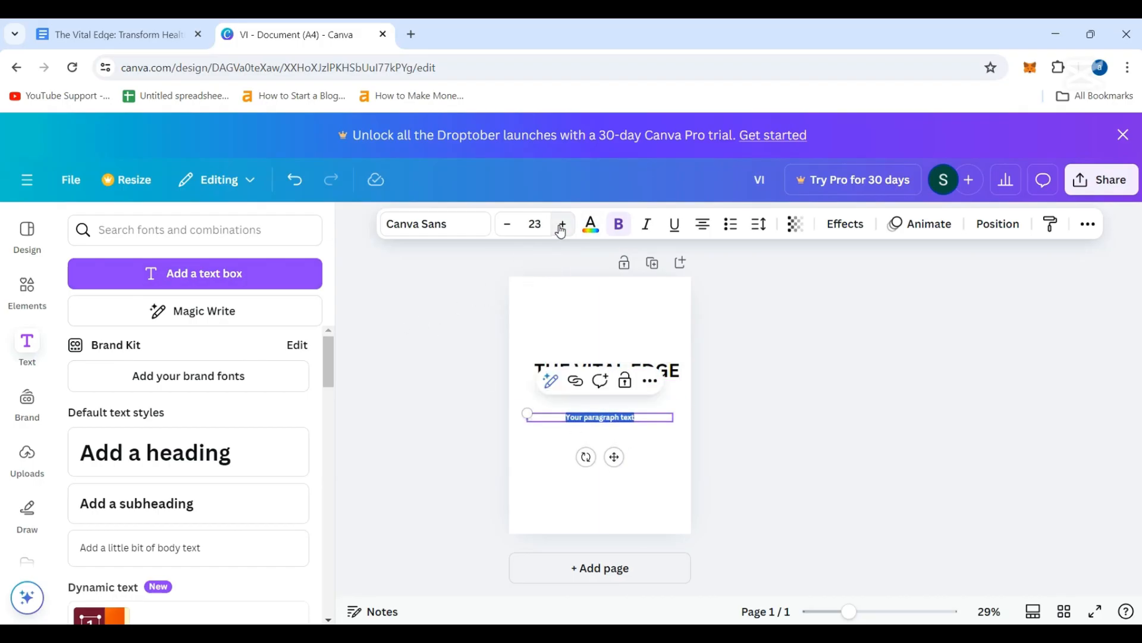
click(562, 224)
key(Escape)
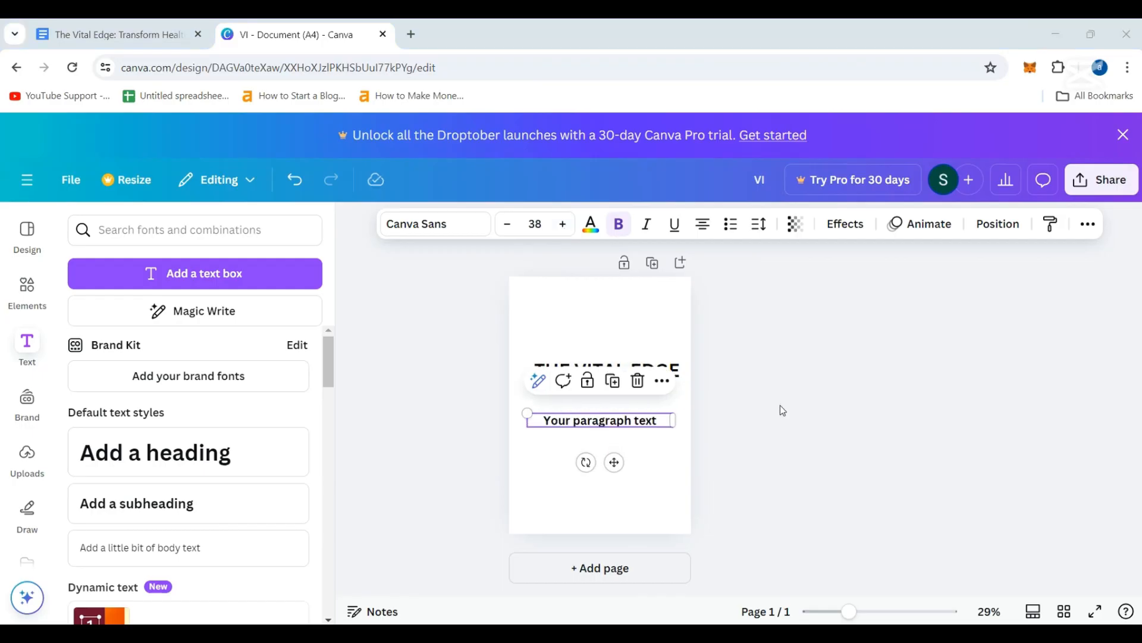
- Copy "Transform Health into Wealth One Step at a Time" from the Google Docs title and replace the Canva paragraph placeholder with it
double_click(650, 423)
click(98, 34)
drag(351, 276, 515, 290)
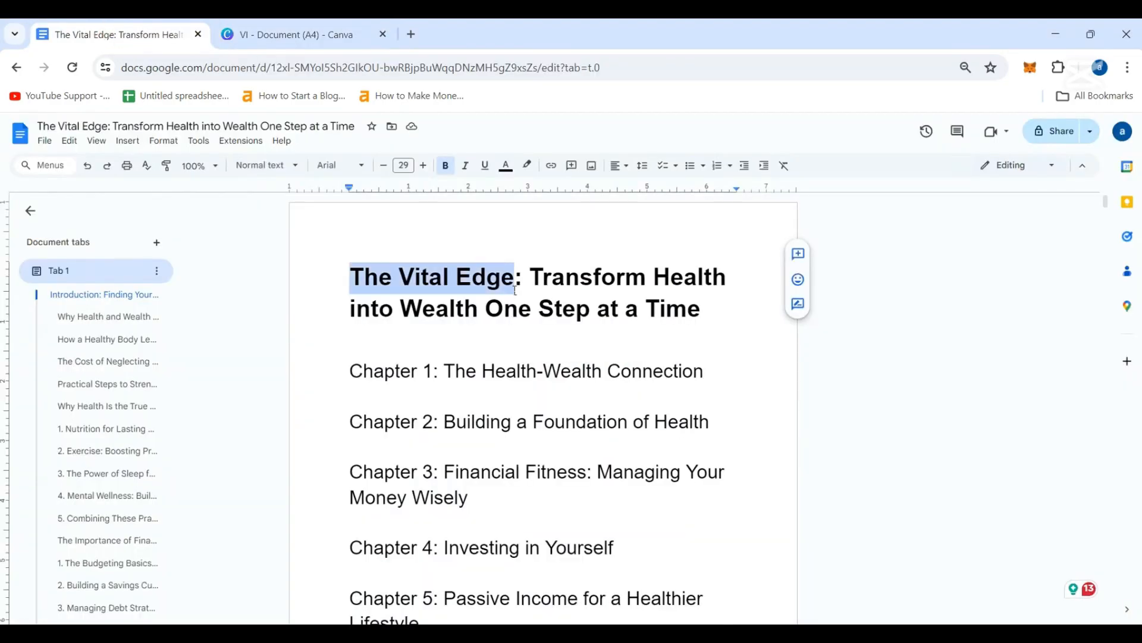
click(570, 342)
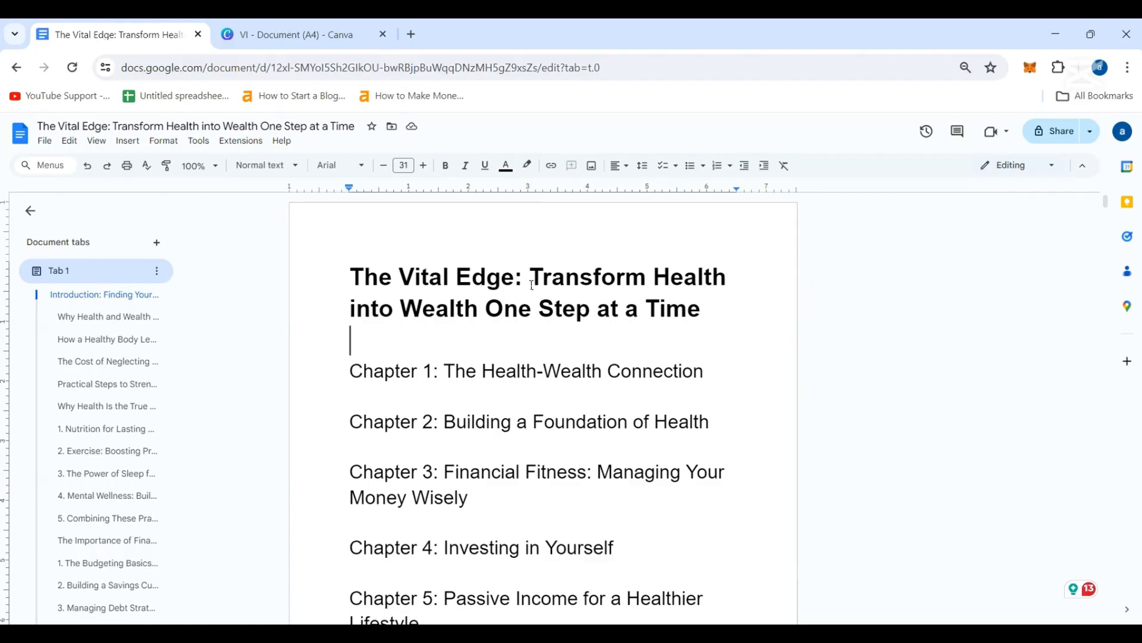
drag(533, 277, 699, 322)
key(ctrl+c)
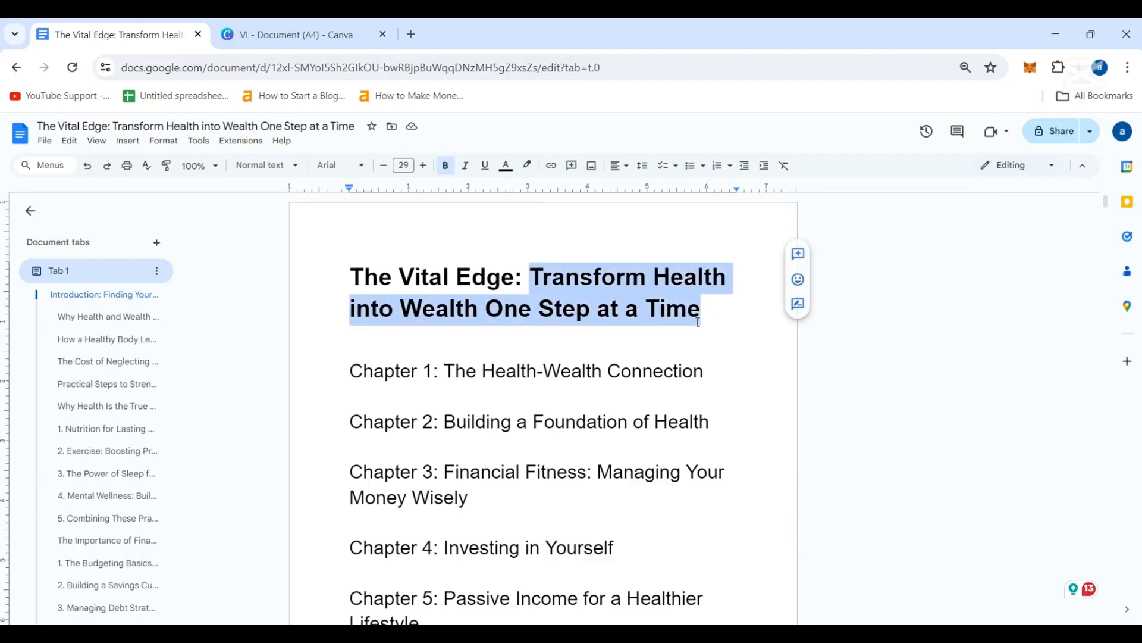
click(291, 35)
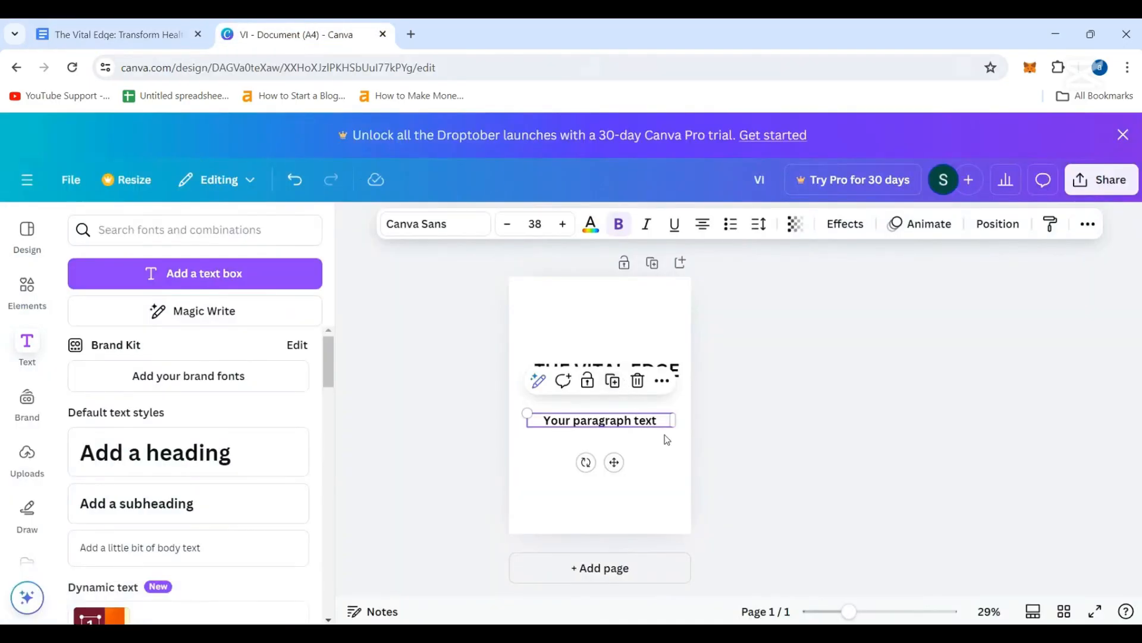
double_click(653, 420)
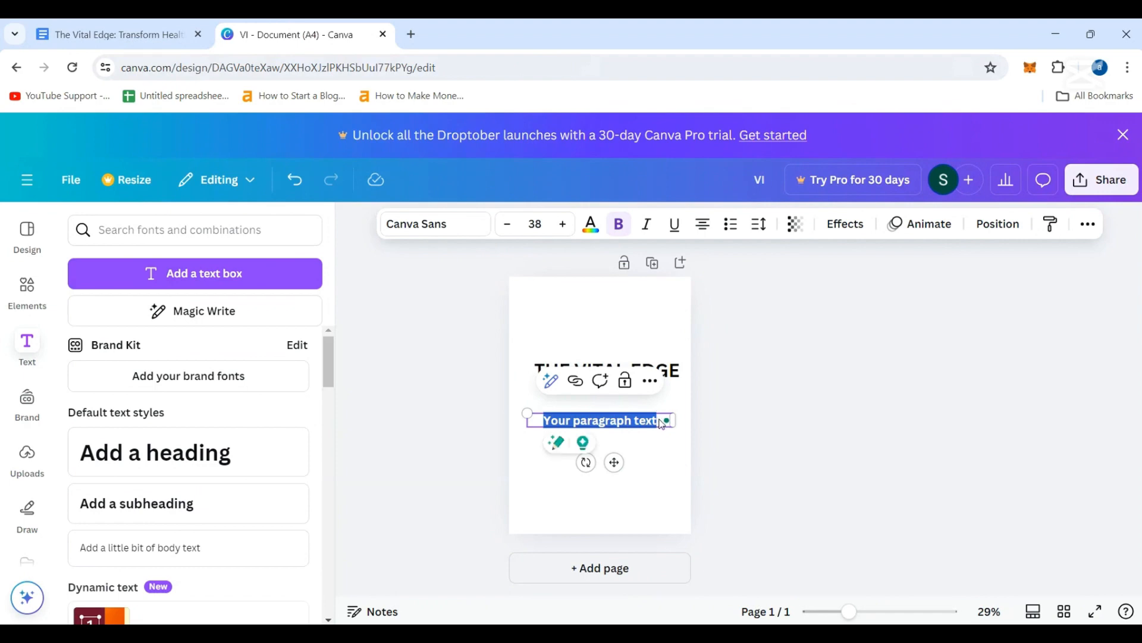
key(BackSpace)
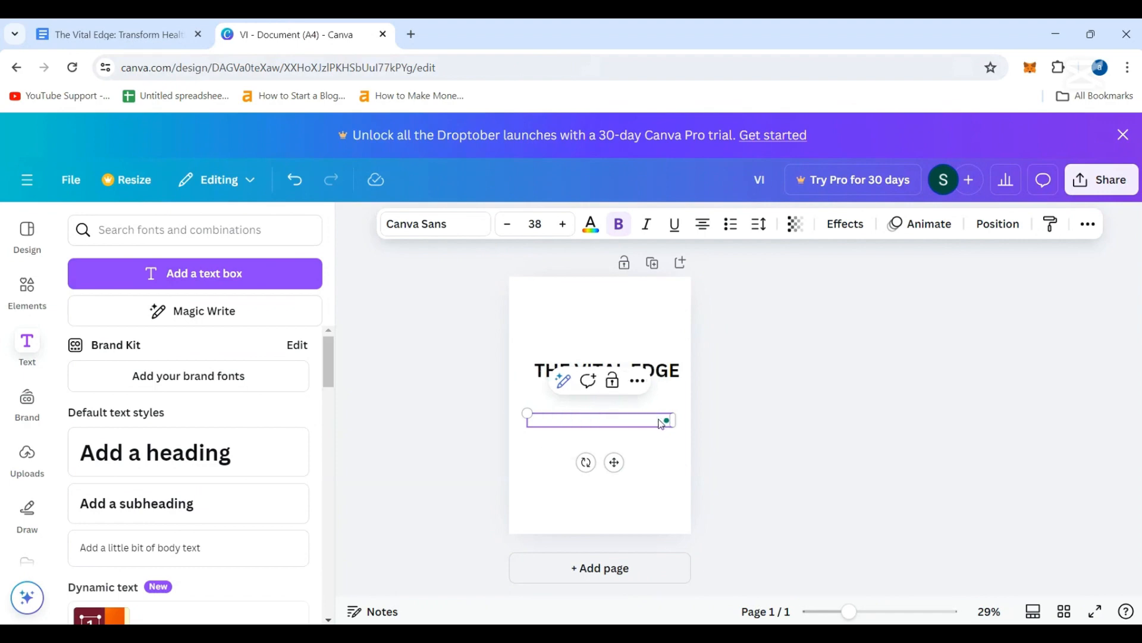
key(ctrl+v)
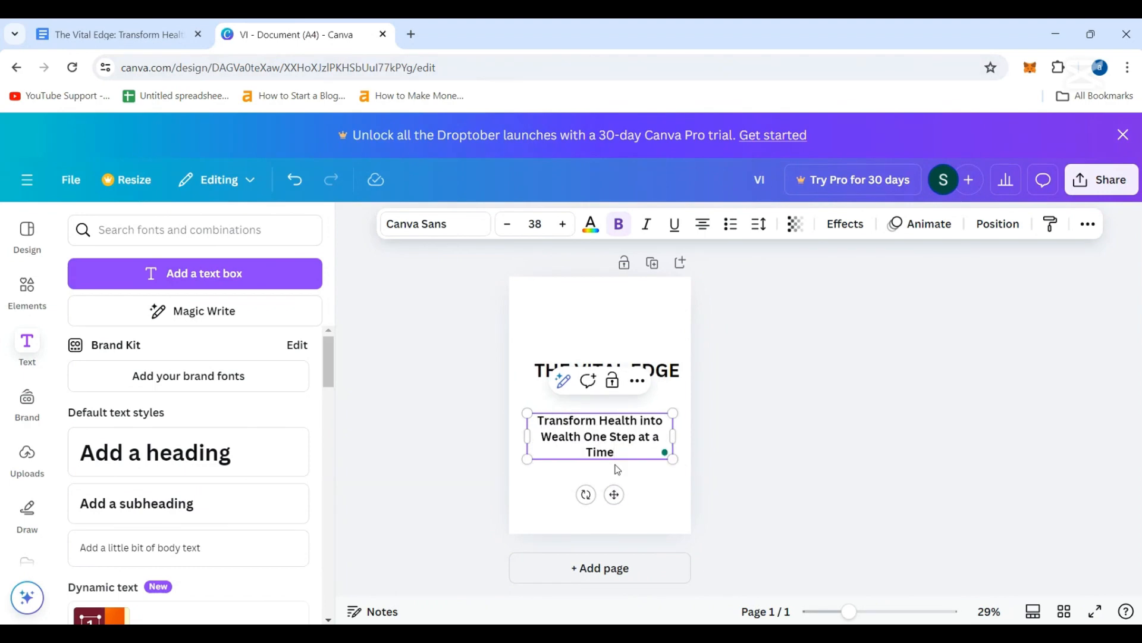
- Widen the subtitle's text box towards the page's left edge and reduce its font size to 21
mouse_move(618, 453)
mouse_down()
mouse_move(542, 435)
mouse_move(540, 423)
mouse_up()
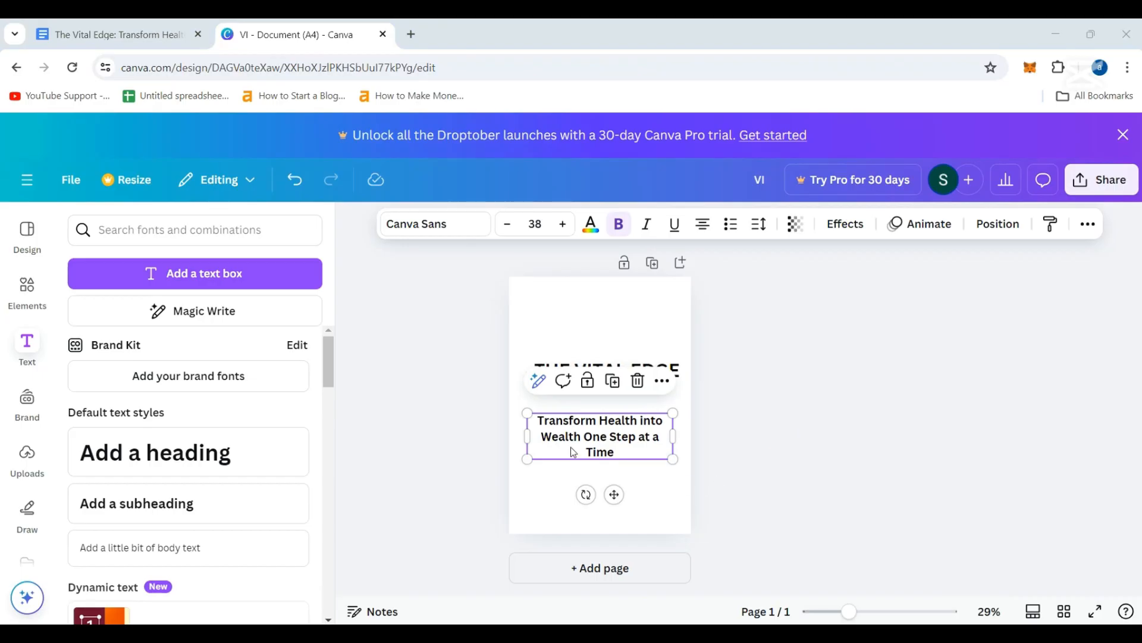
drag(525, 434, 514, 427)
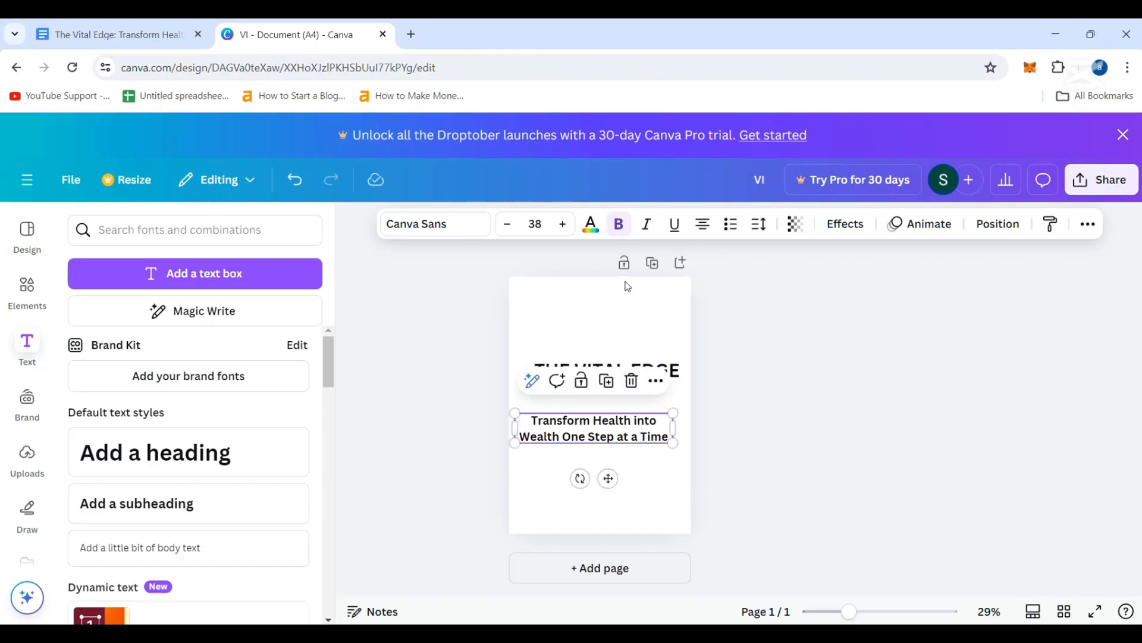
click(505, 224)
click(505, 225)
click(505, 224)
click(505, 225)
click(506, 225)
click(505, 225)
click(506, 224)
click(505, 225)
click(505, 224)
click(505, 225)
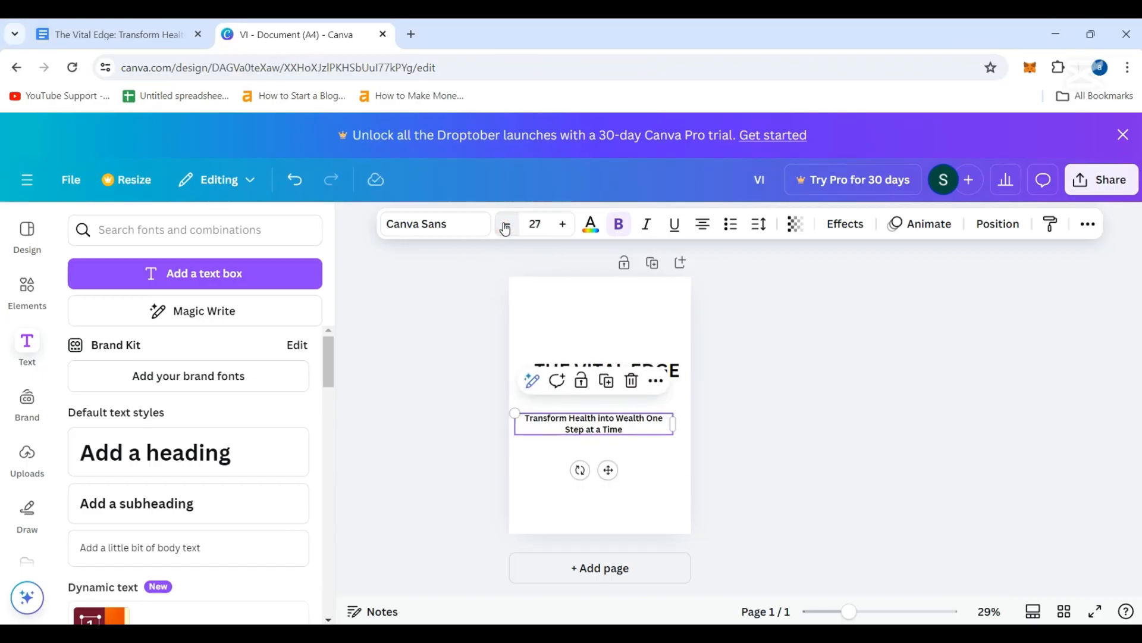
click(506, 225)
click(505, 225)
click(505, 225)
click(505, 225)
click(505, 224)
click(505, 225)
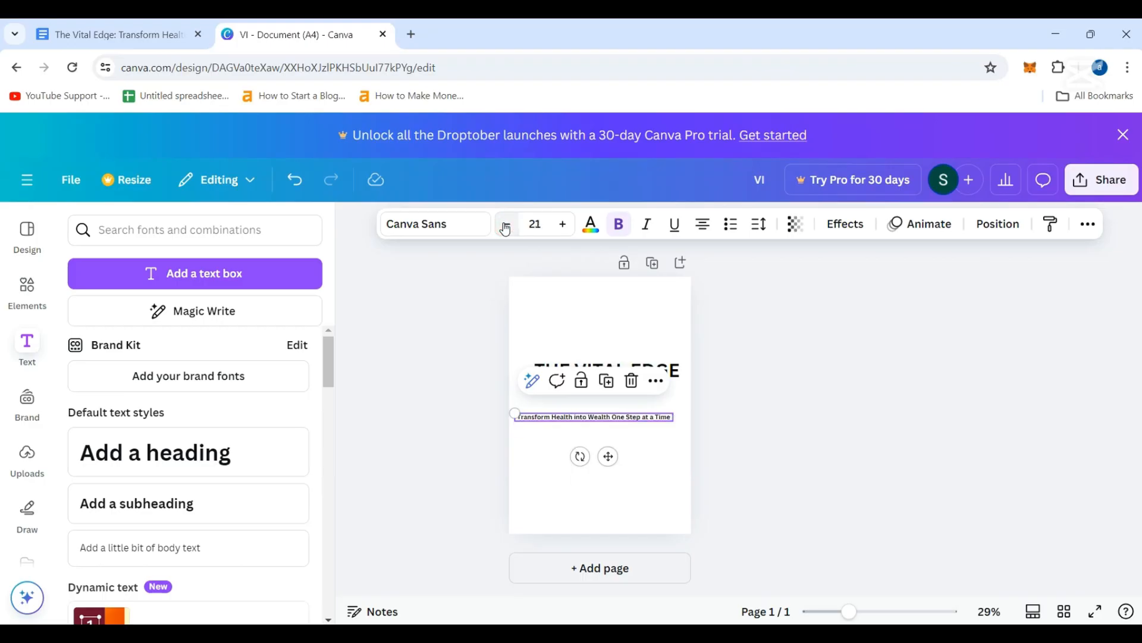
- Increase the subtitle's font size to about 32 and shift it slightly to the right below the heading
click(563, 224)
click(563, 224)
click(563, 224)
click(563, 224)
click(563, 223)
click(563, 223)
click(563, 224)
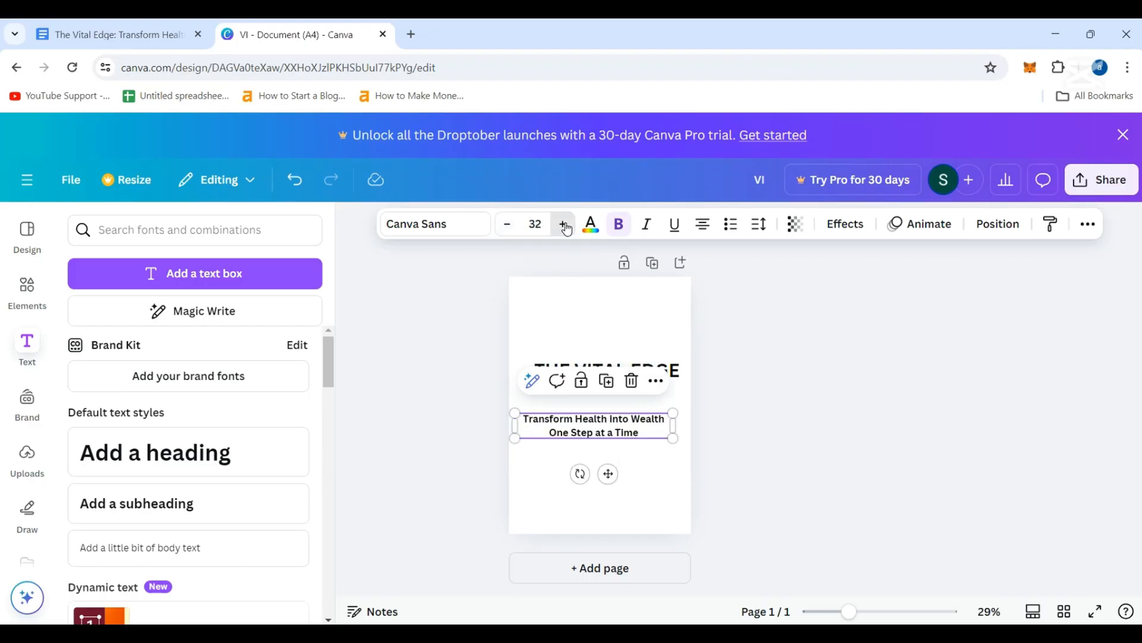
click(562, 224)
drag(607, 476, 617, 471)
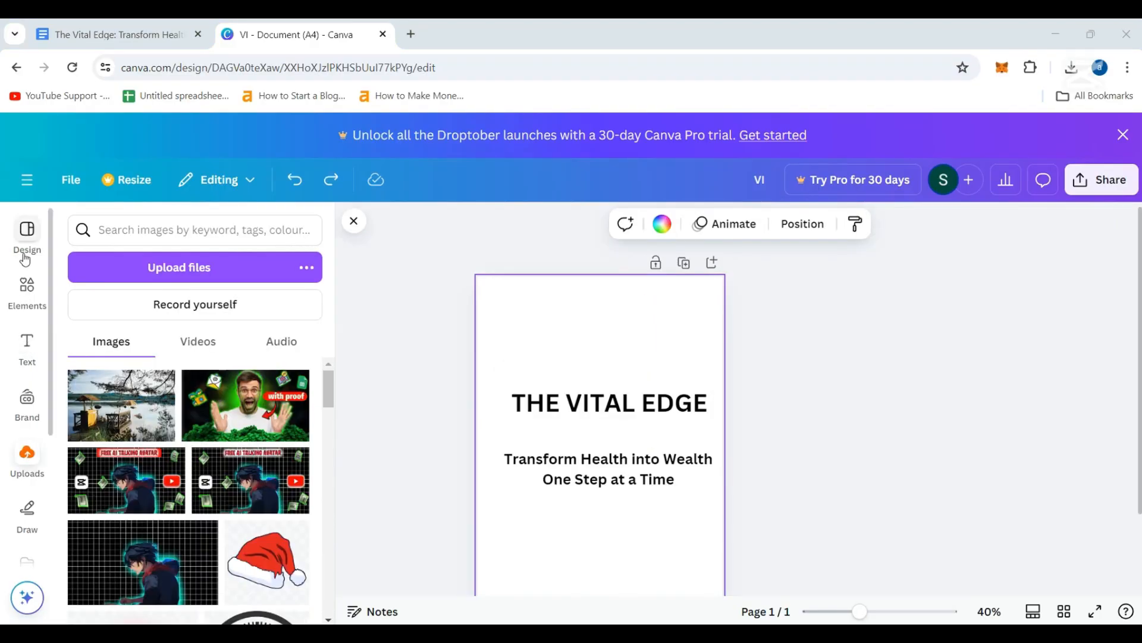
- Place the previously uploaded lakeside photo with the yellow hut on the cover page
click(27, 233)
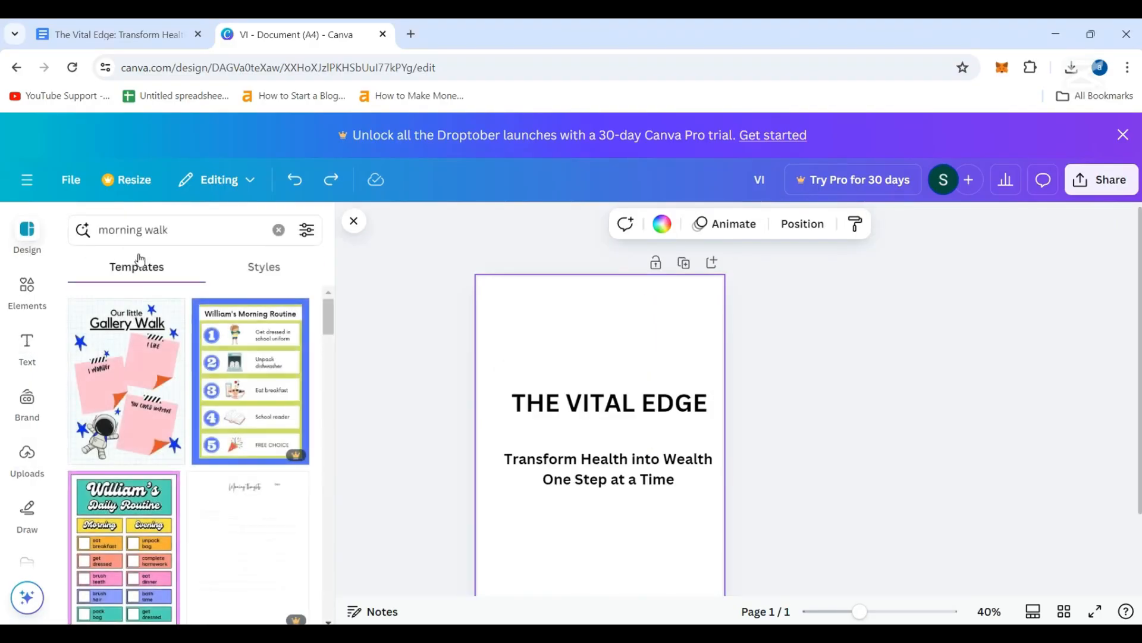
click(37, 465)
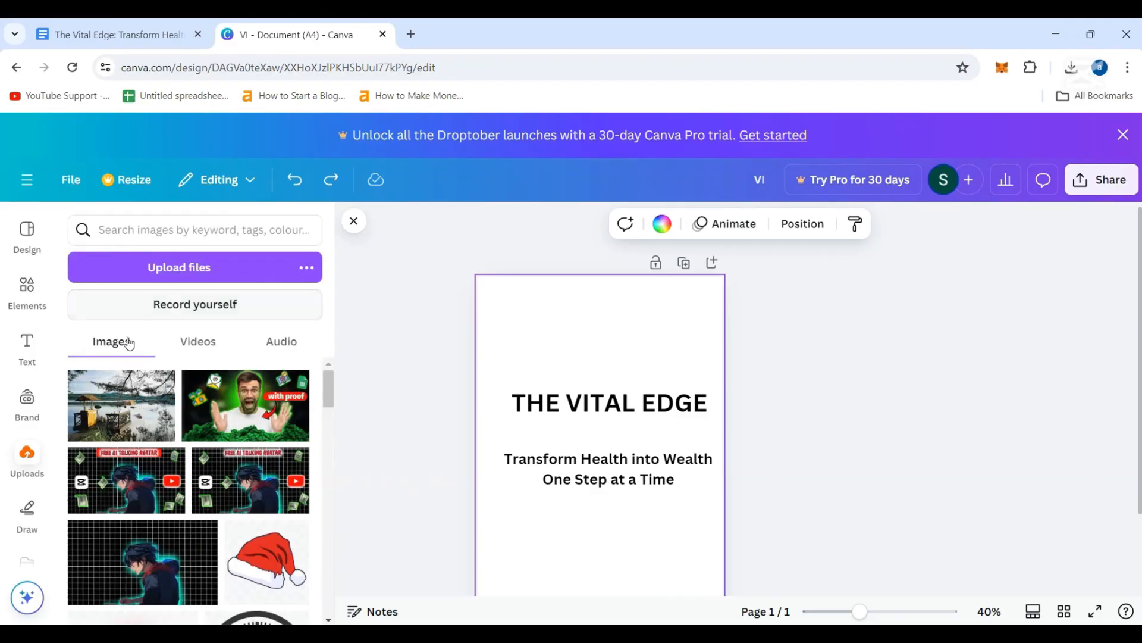
click(247, 275)
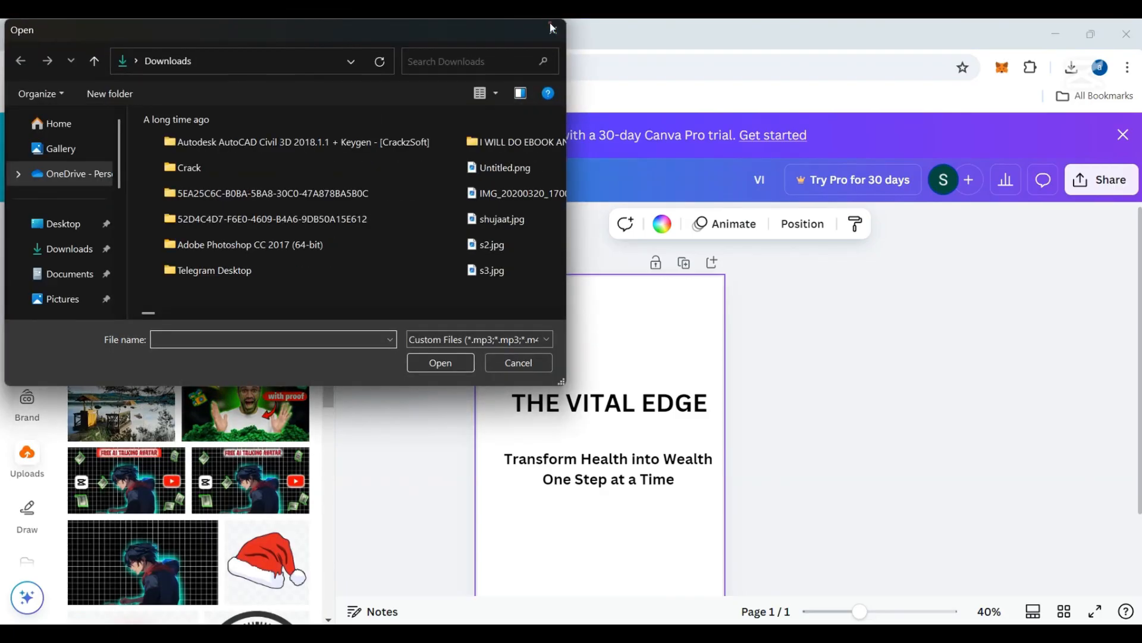
click(552, 28)
click(123, 398)
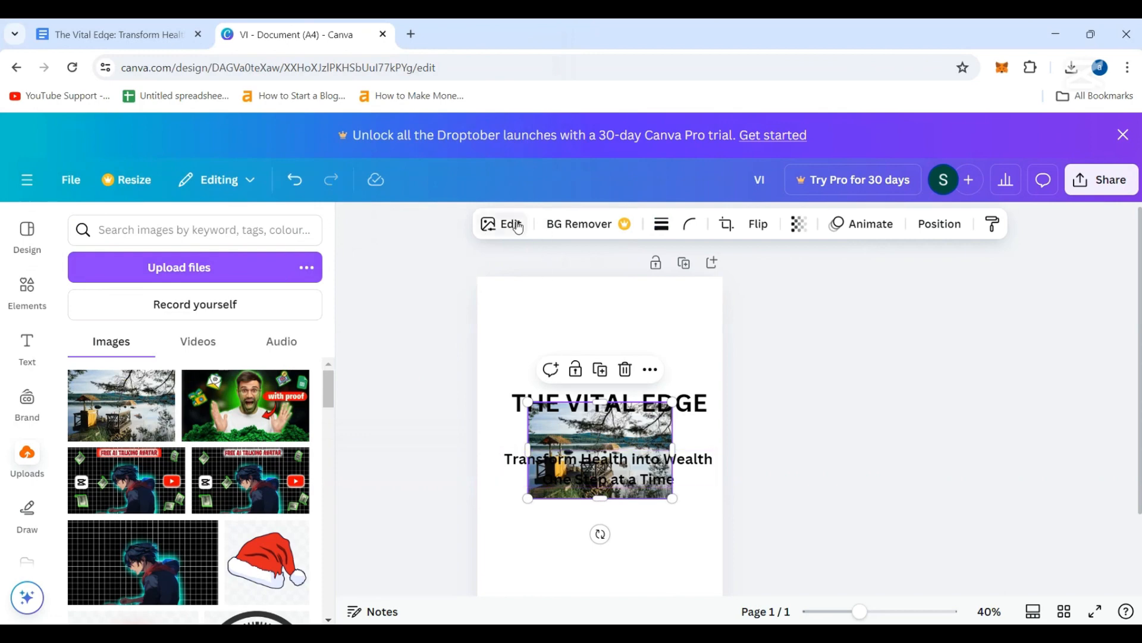
- Set the lakeside photo as the page background and recolour the "THE VITAL EDGE" heading white
right_click(645, 495)
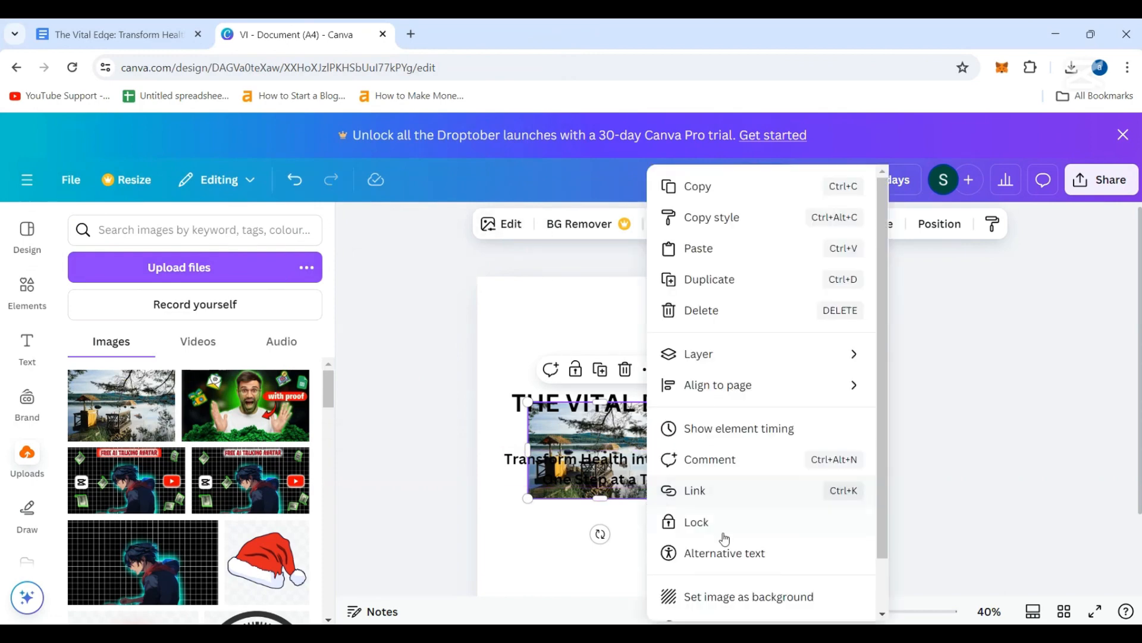
click(736, 596)
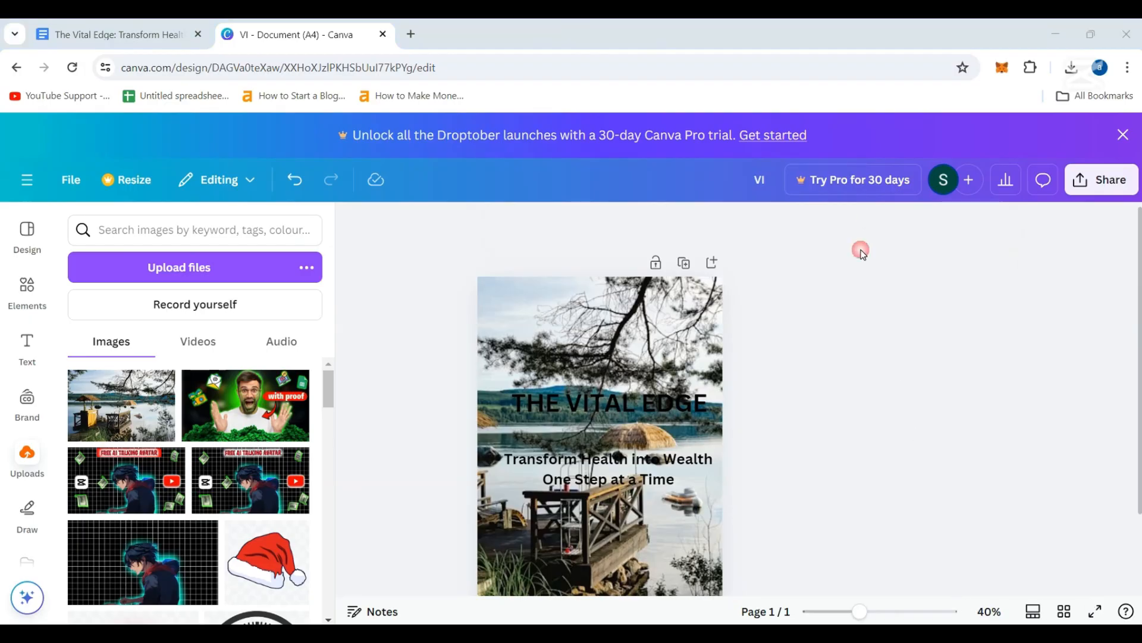
click(629, 404)
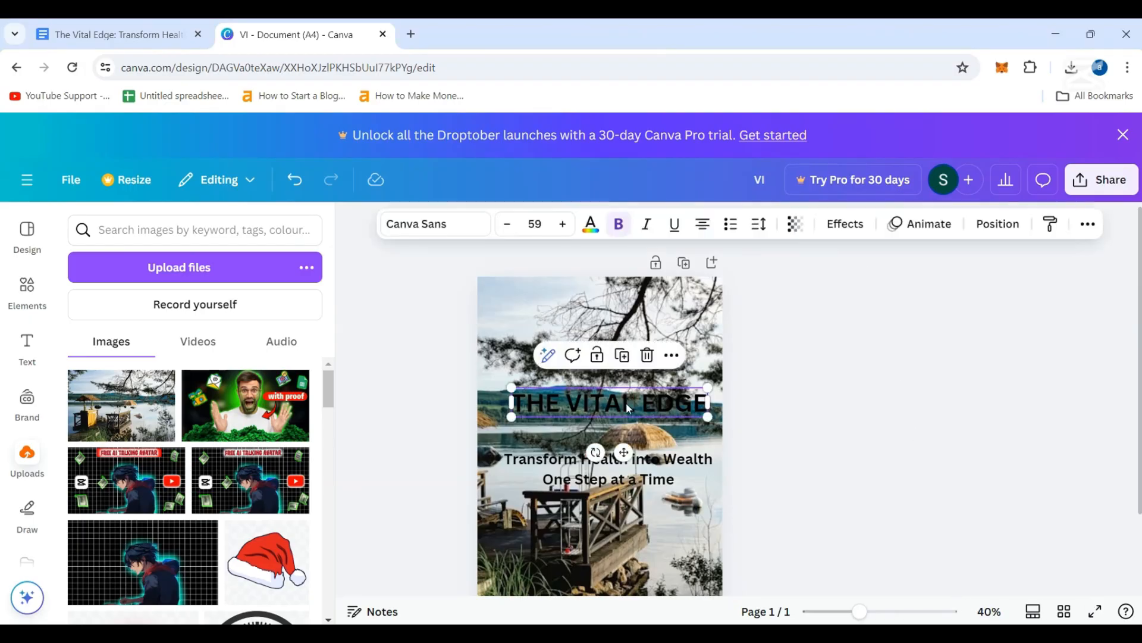
click(591, 224)
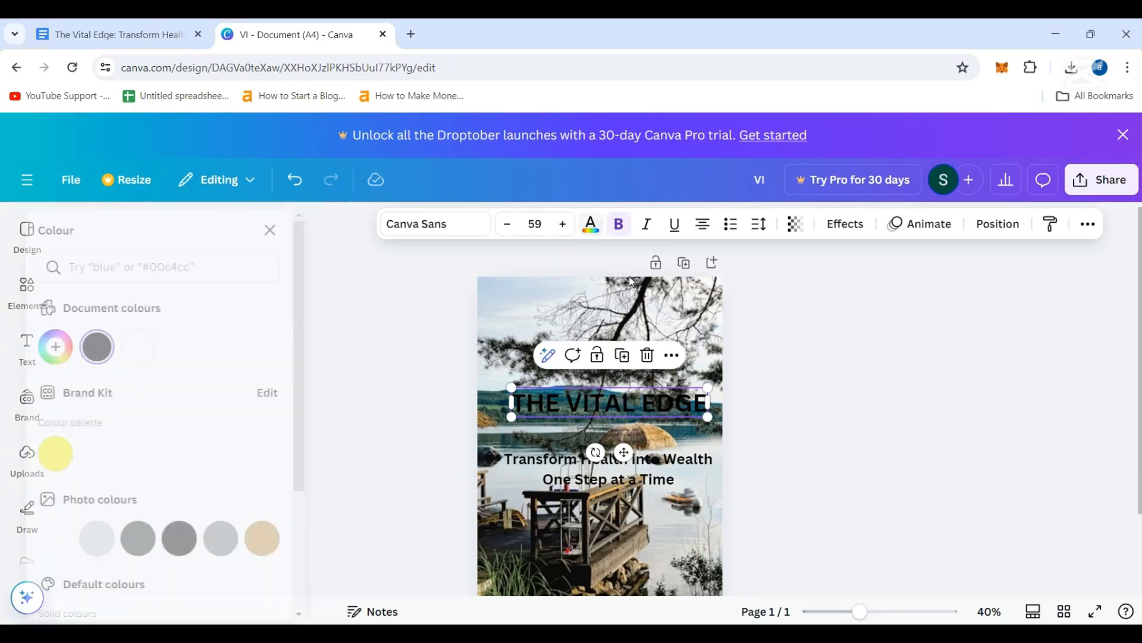
click(167, 346)
click(409, 412)
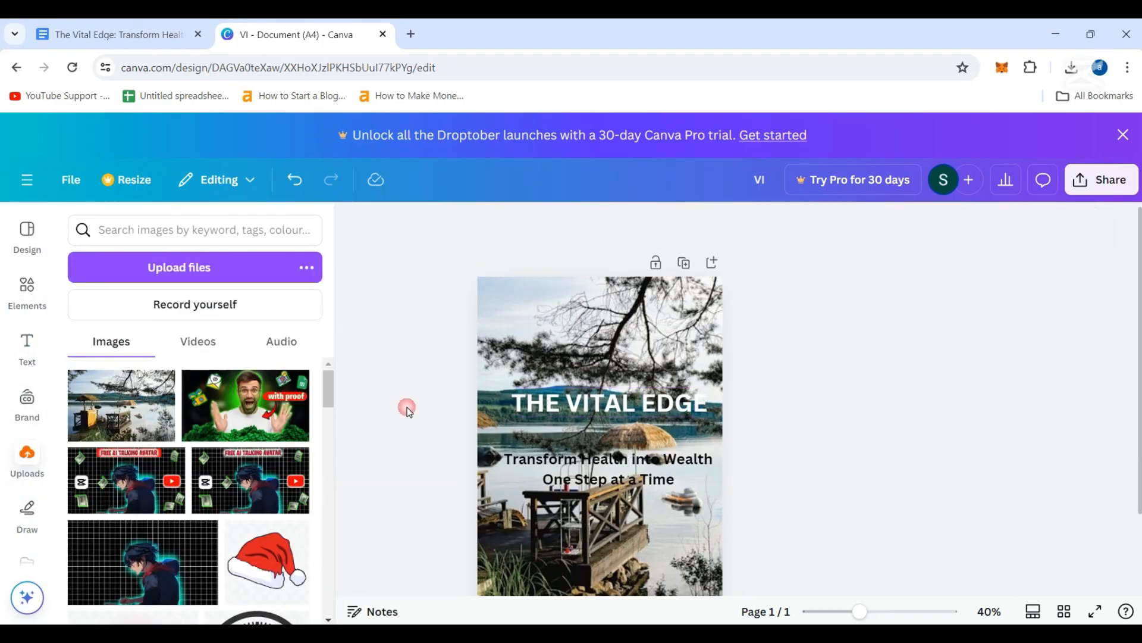
- Change the subtitle's text colour to a custom bright green, #3EFF04
click(639, 472)
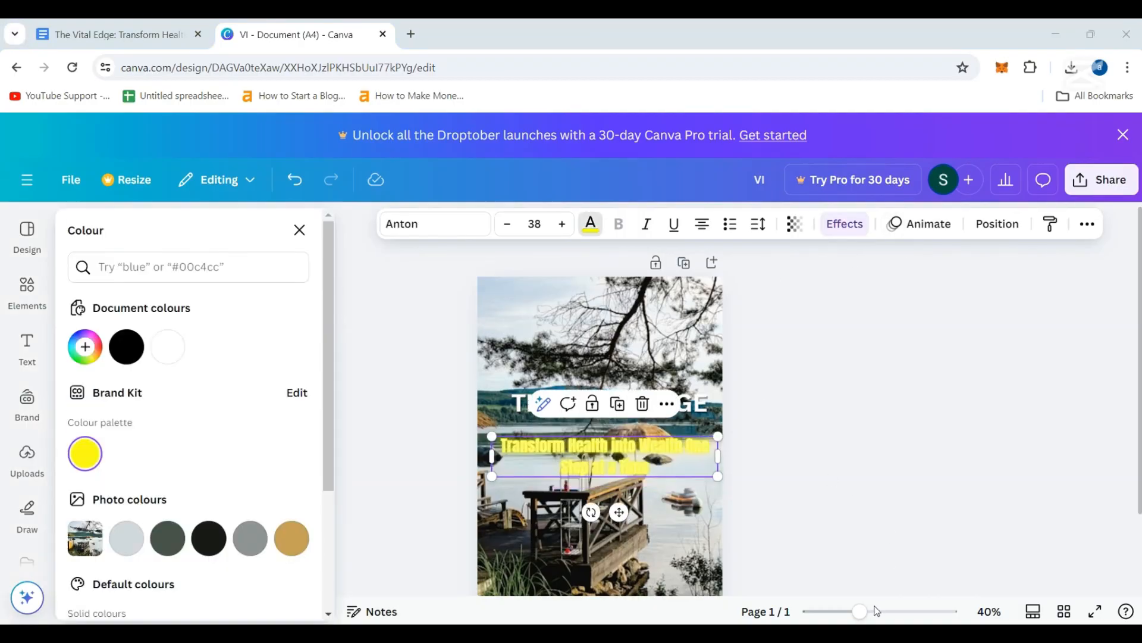
click(85, 346)
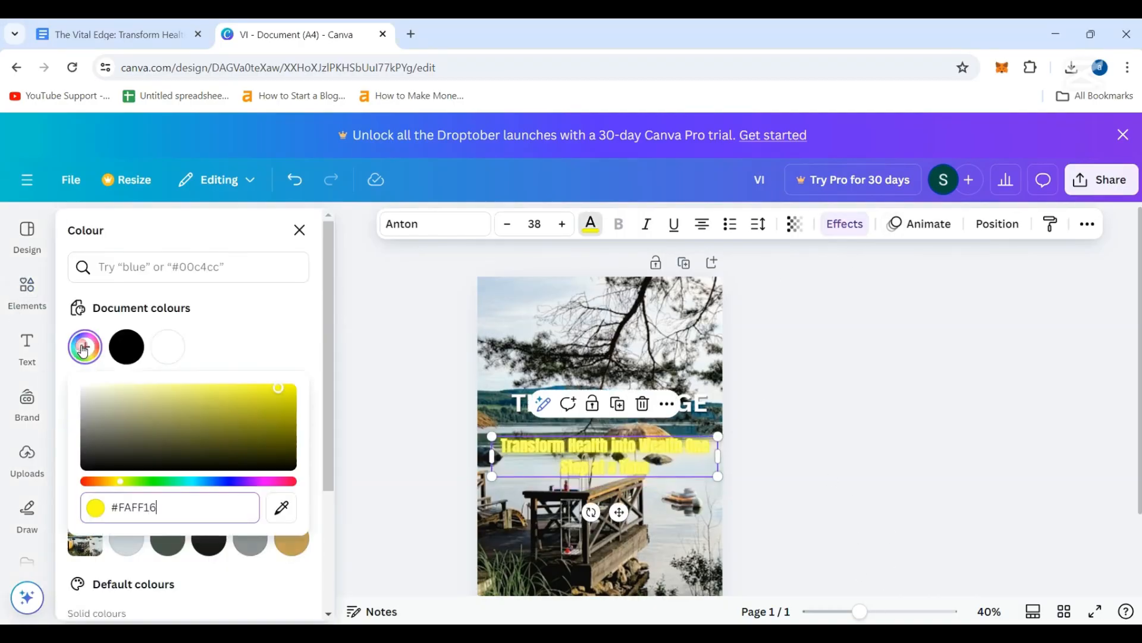
click(147, 482)
drag(279, 390, 295, 383)
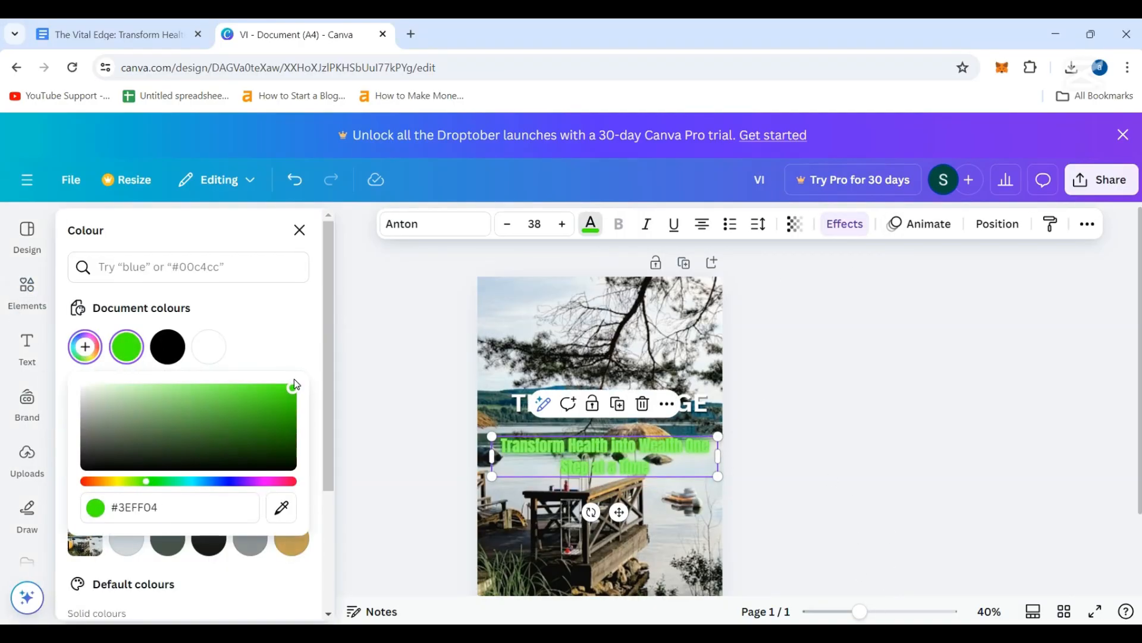
click(346, 320)
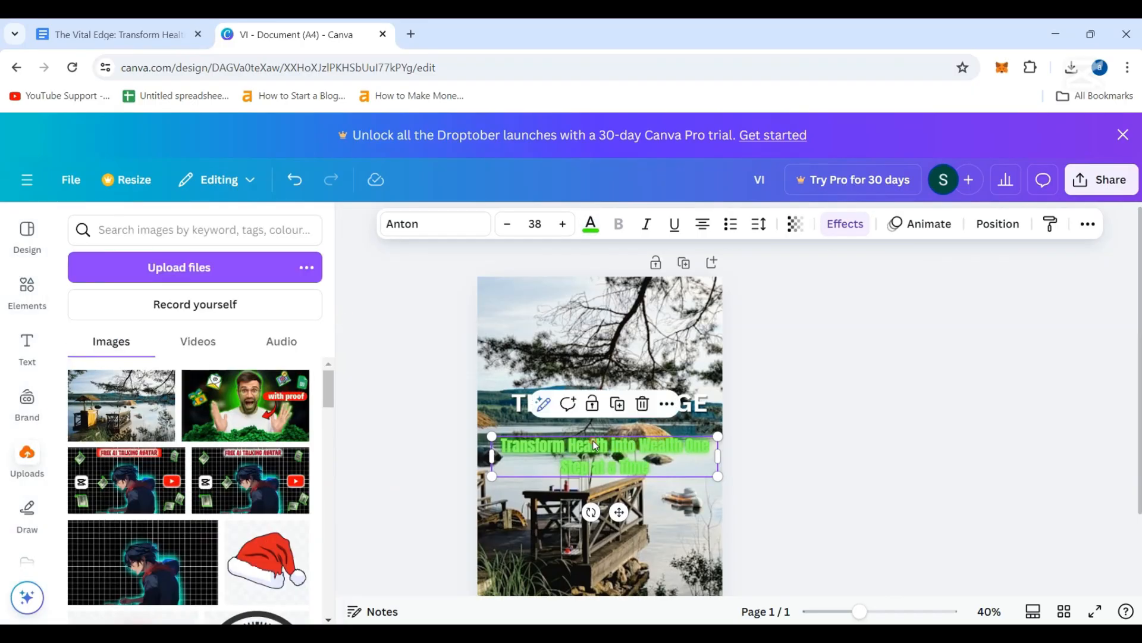
- Try a lower-intensity Neon effect on the subtitle, and the Echo effect with an offset of 20
click(845, 224)
scroll(230, 427, down, 4)
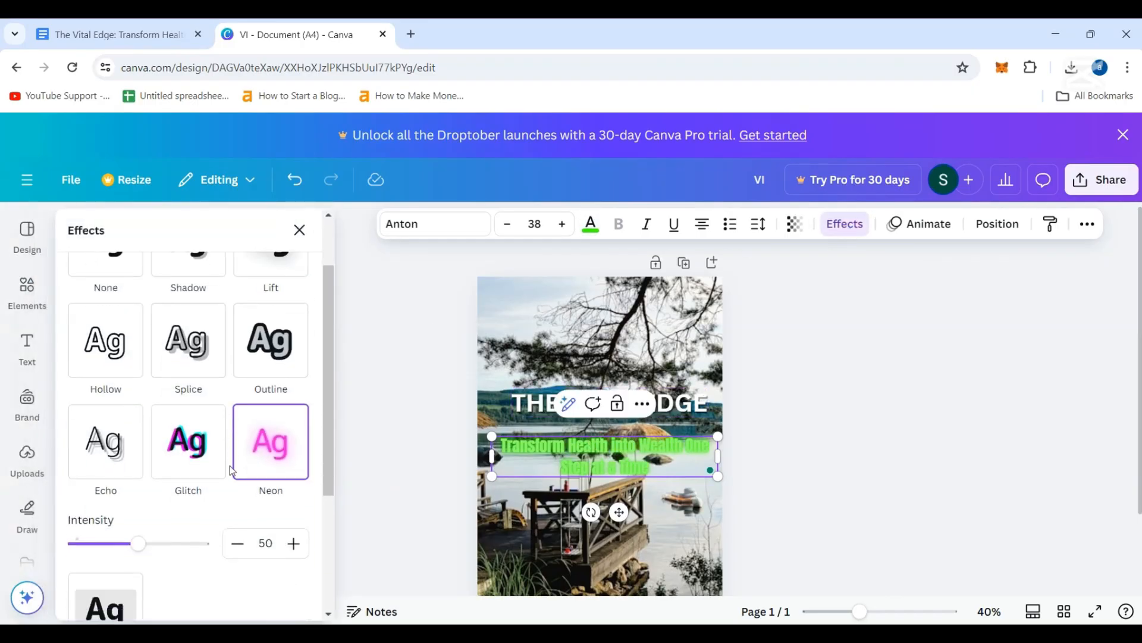
drag(142, 395, 72, 376)
click(105, 306)
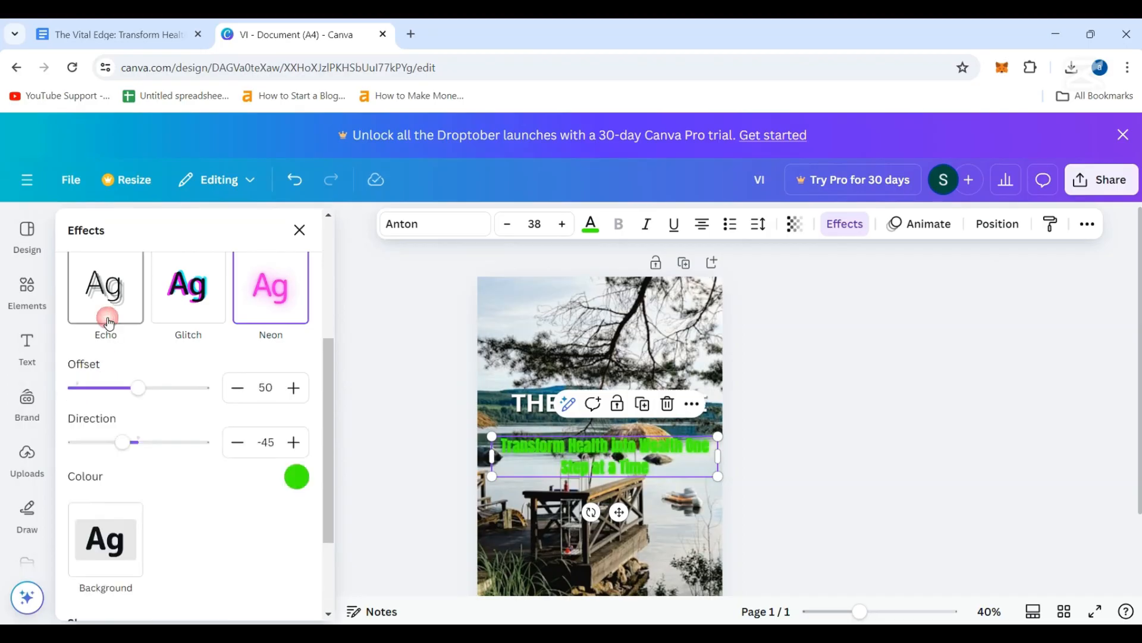
drag(137, 392, 100, 389)
scroll(207, 415, up, 1)
scroll(206, 414, up, 3)
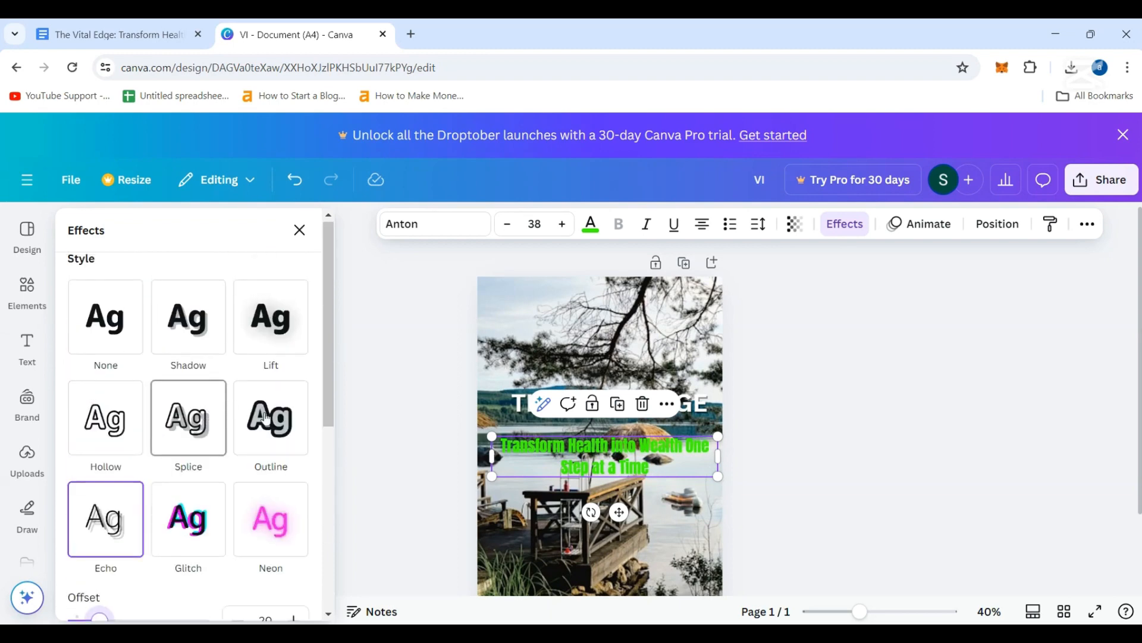
- Try the Shadow effect on the subtitle with offset 69, direction 32 and transparency 60, and preview the page full screen
click(196, 350)
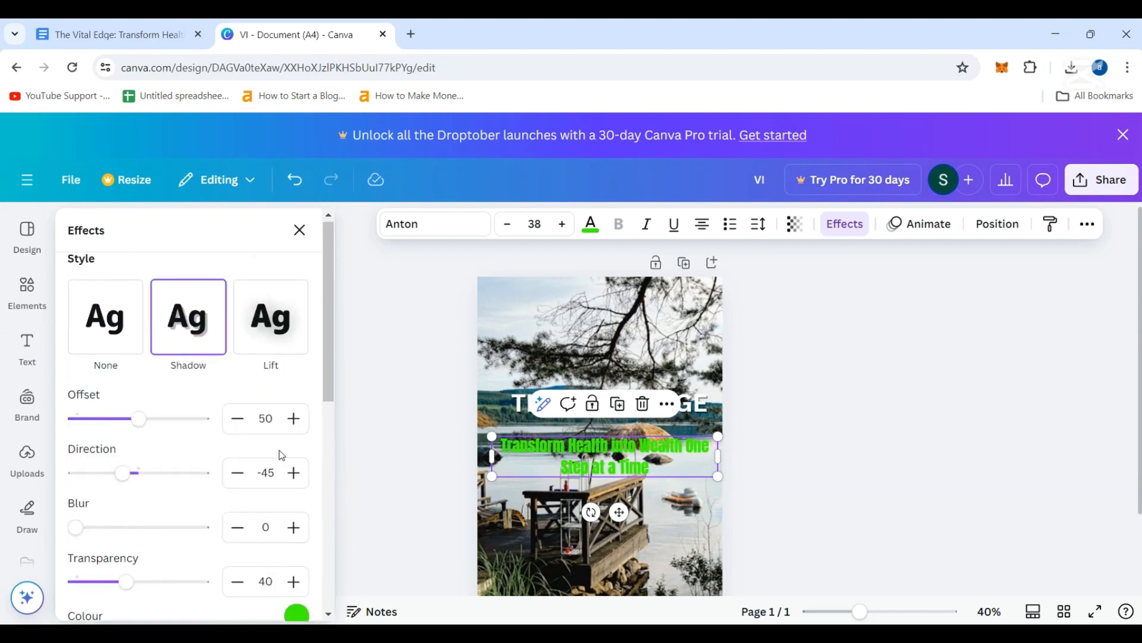
drag(131, 433, 163, 422)
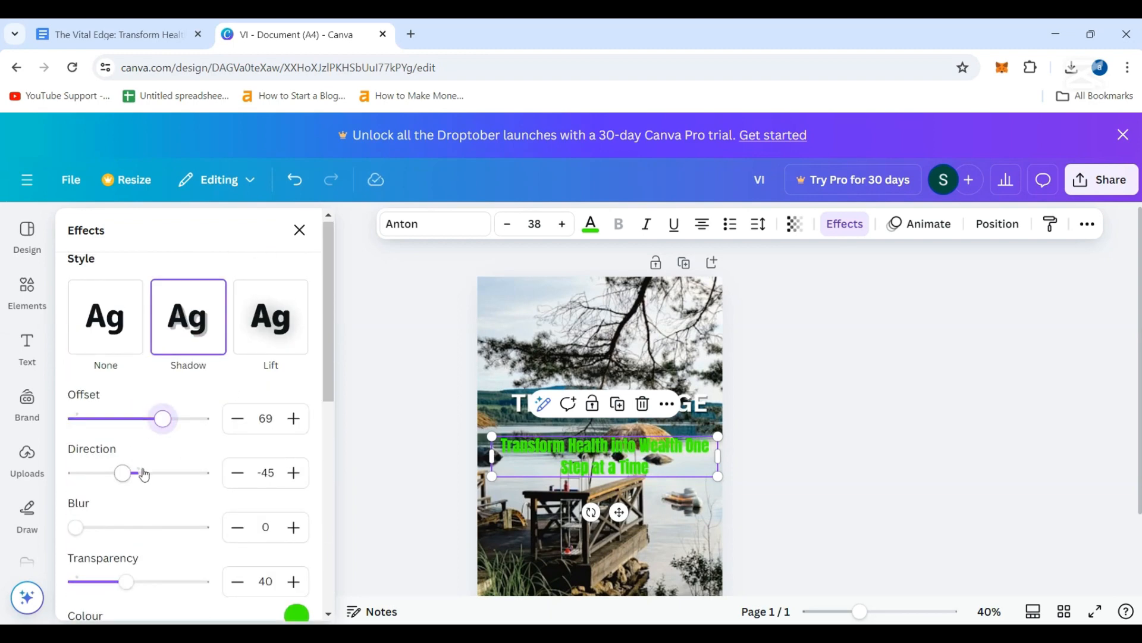
drag(133, 481, 146, 511)
scroll(153, 506, down, 1)
drag(151, 507, 152, 507)
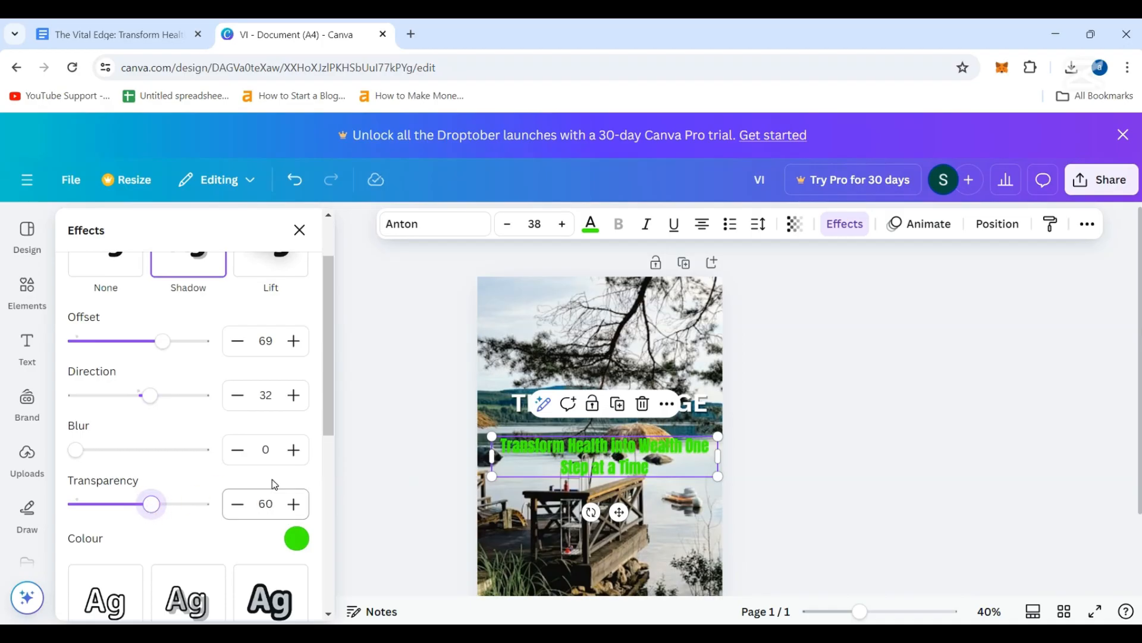
scroll(273, 408, up, 2)
scroll(260, 376, down, 7)
scroll(261, 377, up, 7)
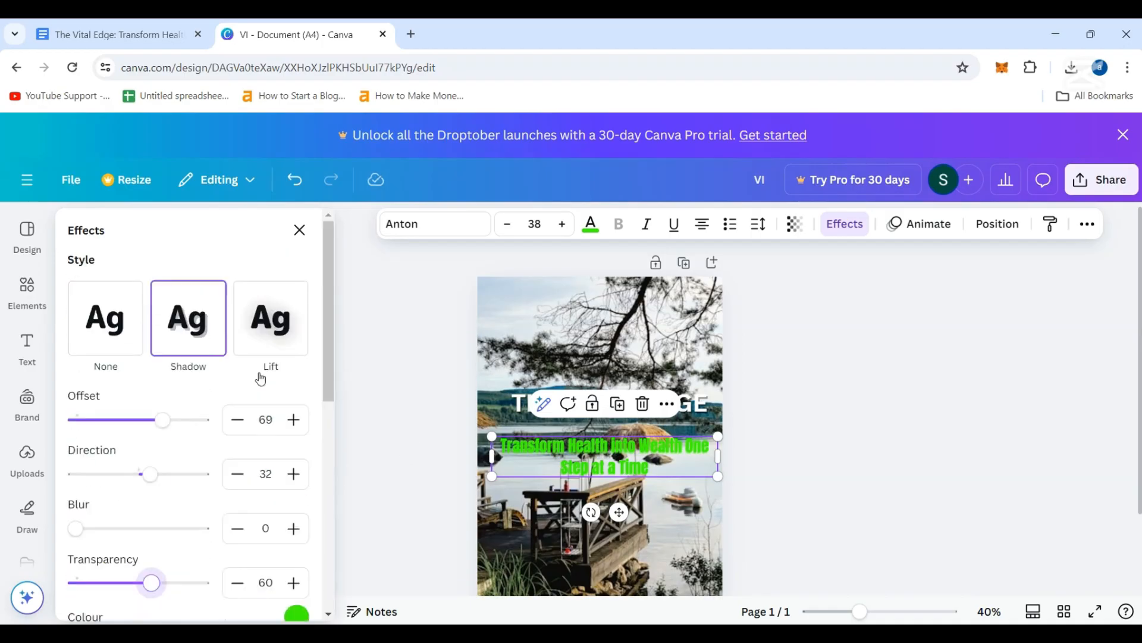
click(1095, 611)
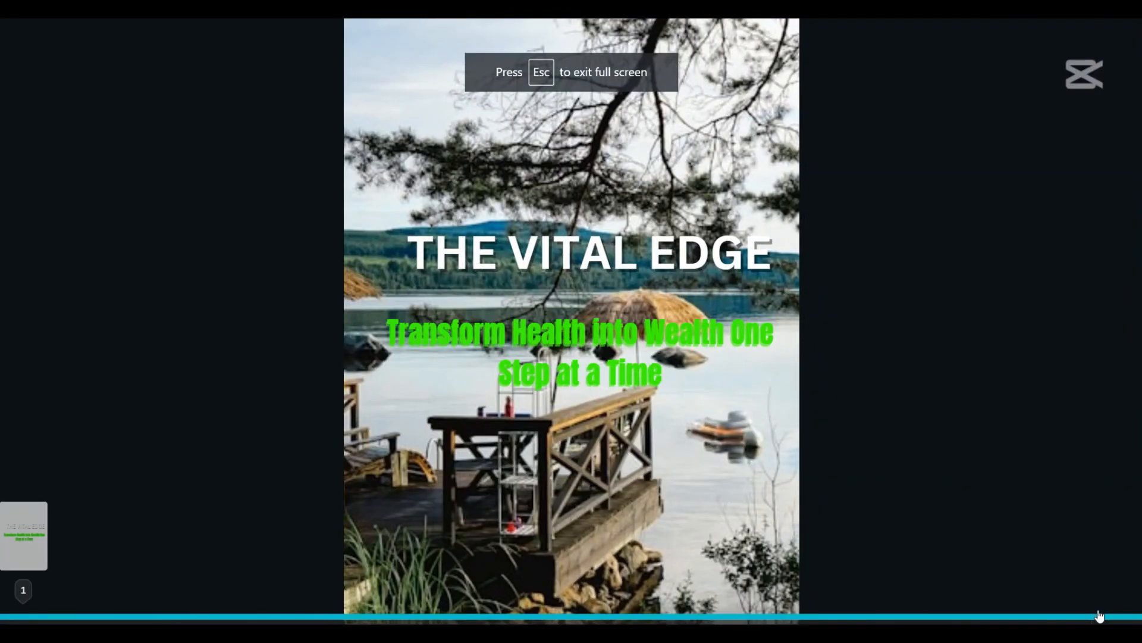
key(Escape)
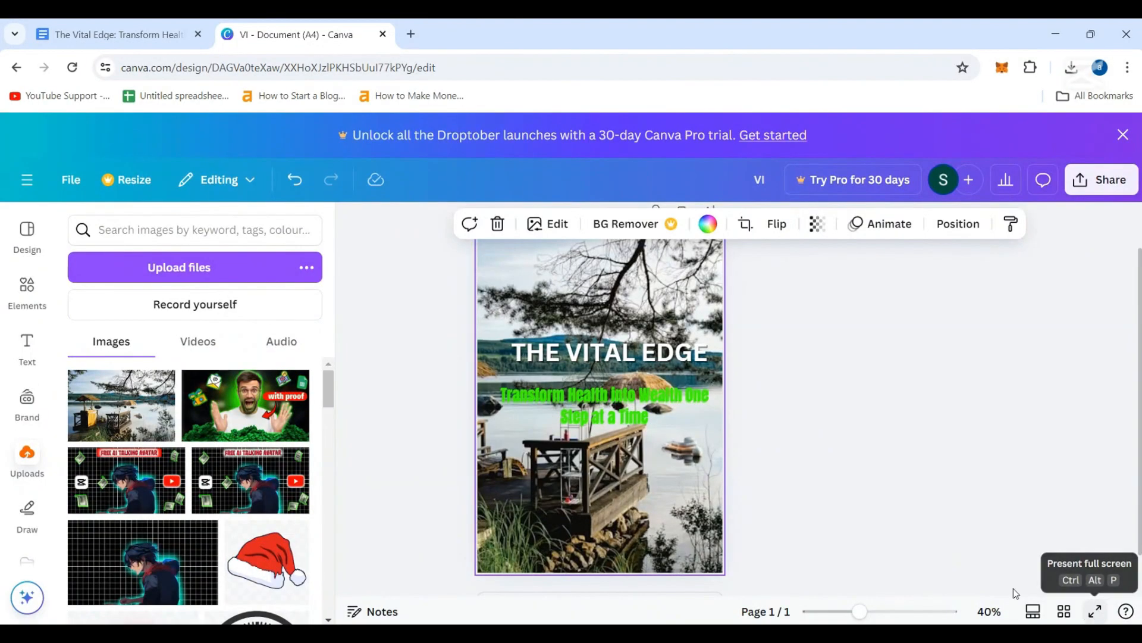
- Try the Lift effect on the green subtitle and settle on the Outline effect in place of Shadow
click(619, 397)
click(845, 225)
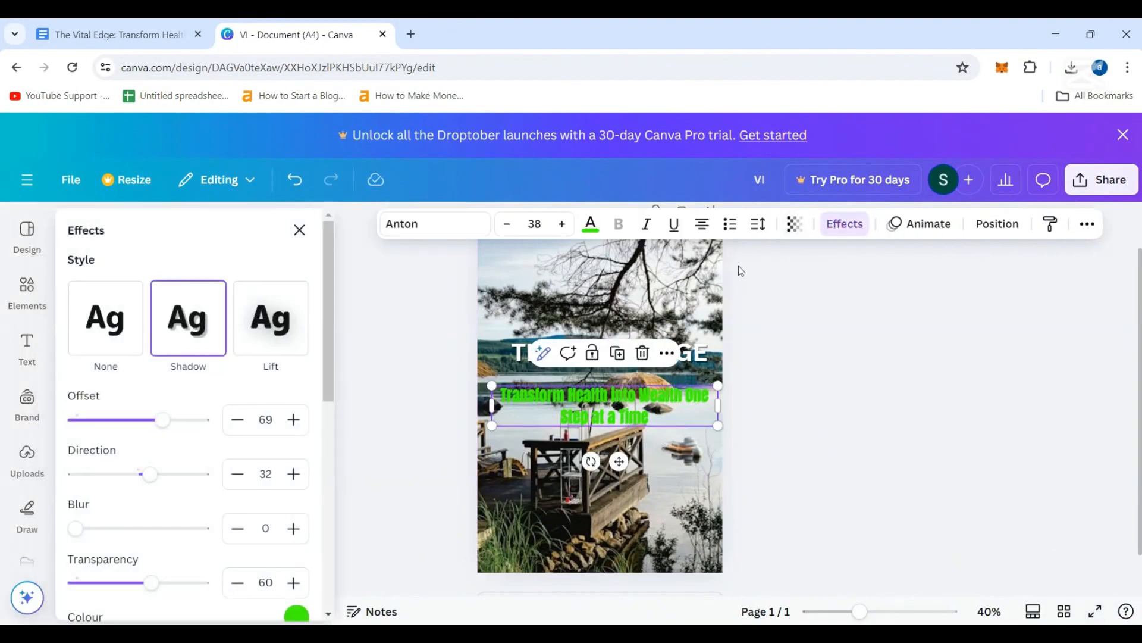
click(272, 356)
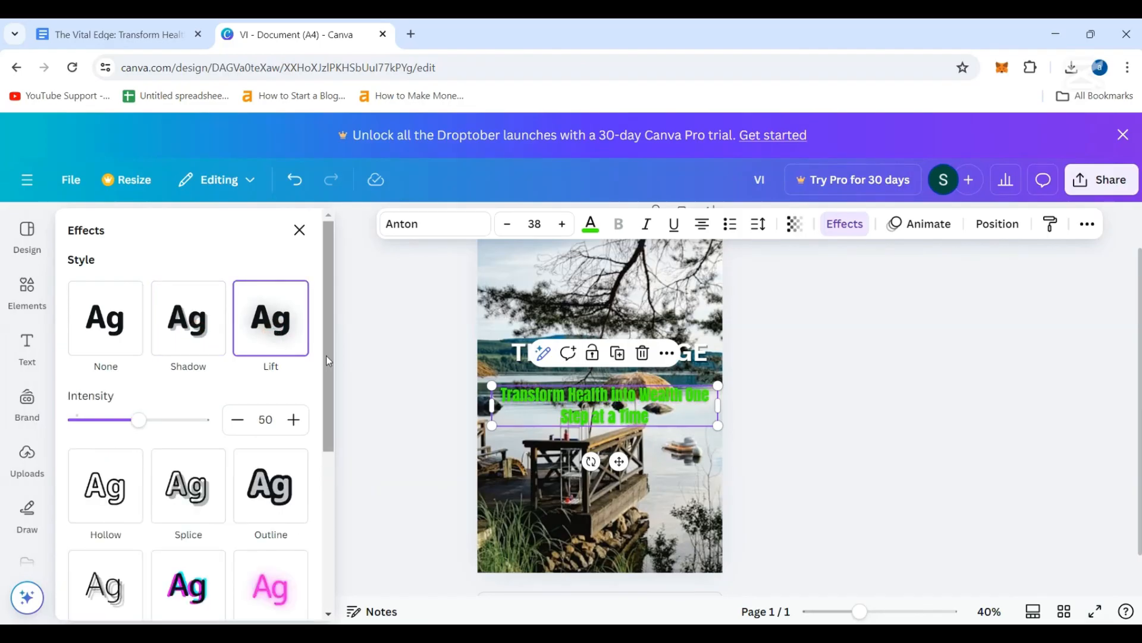
click(274, 494)
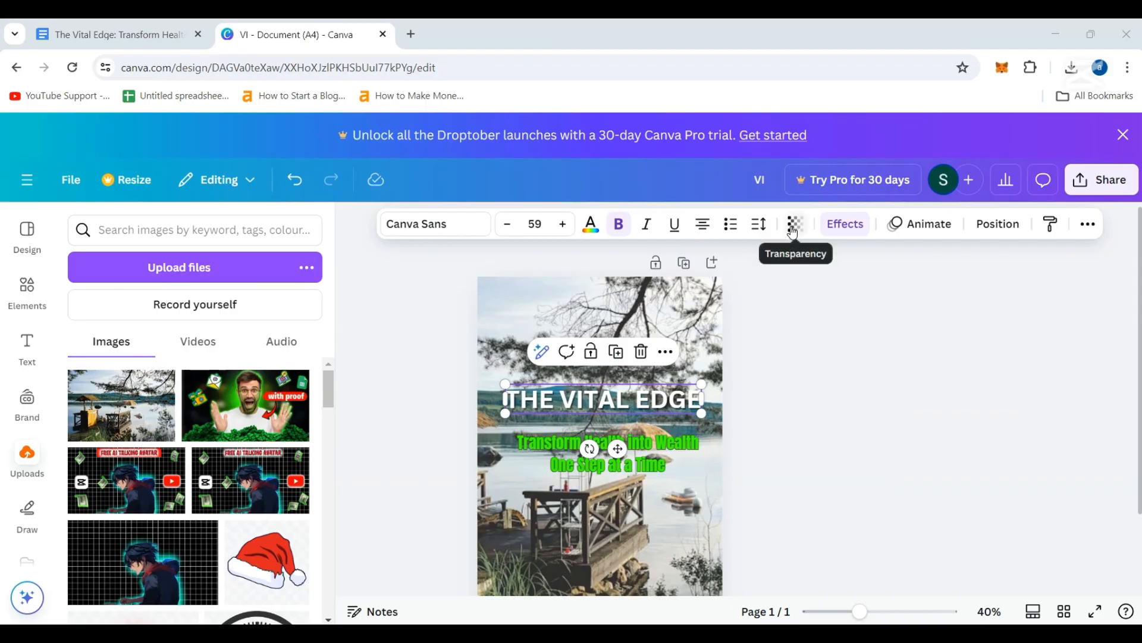
- Set the transparency of the lakeside background photo to 86
click(792, 232)
click(532, 302)
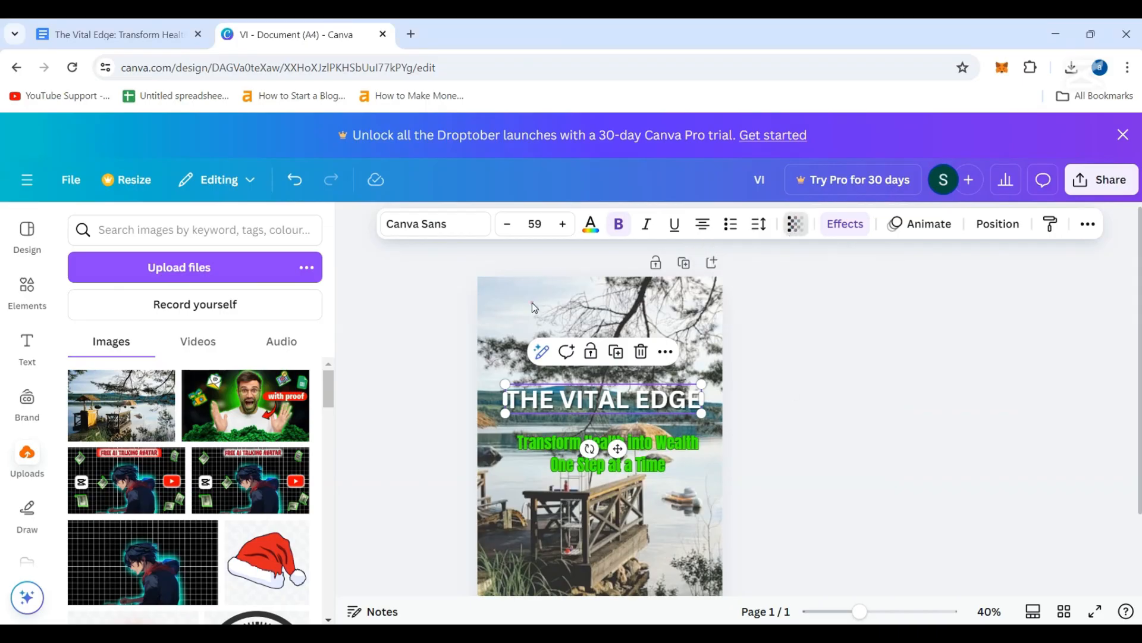
click(817, 224)
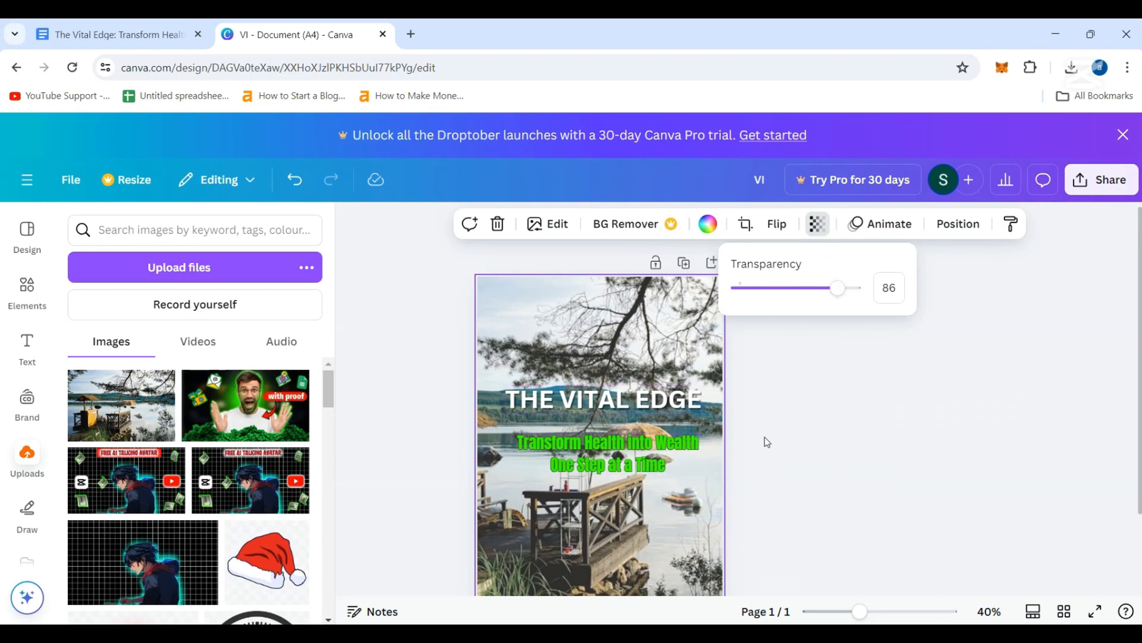
scroll(767, 442, down, 3)
scroll(788, 426, up, 3)
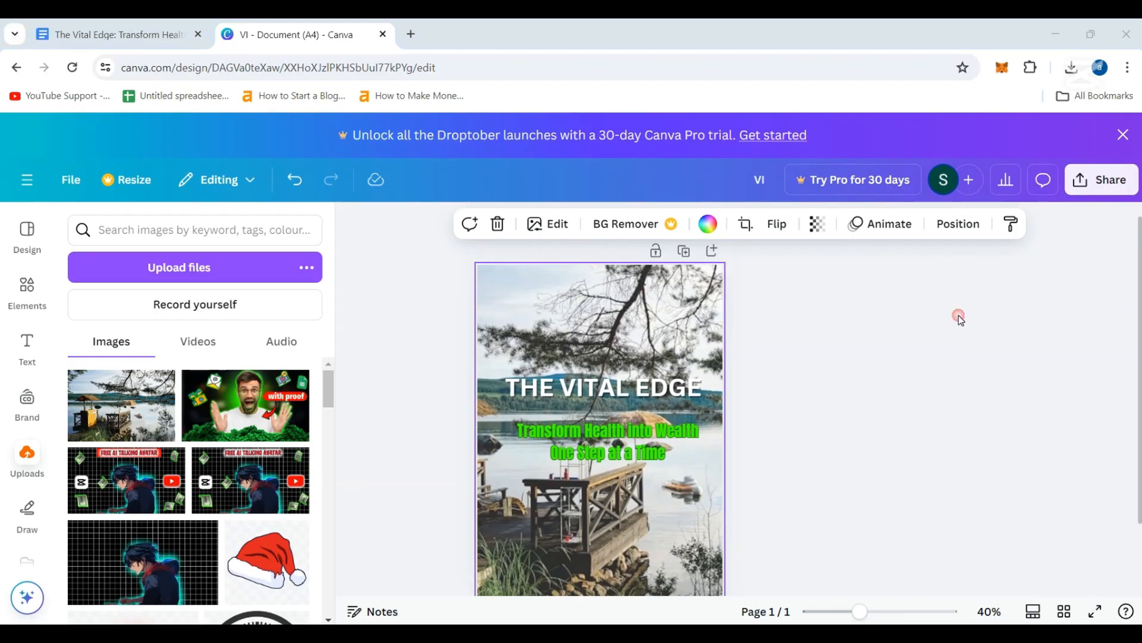
- Check the whole cover page and preview it full screen, then return to the editor
scroll(863, 512, down, 3)
scroll(774, 476, up, 3)
scroll(935, 539, down, 3)
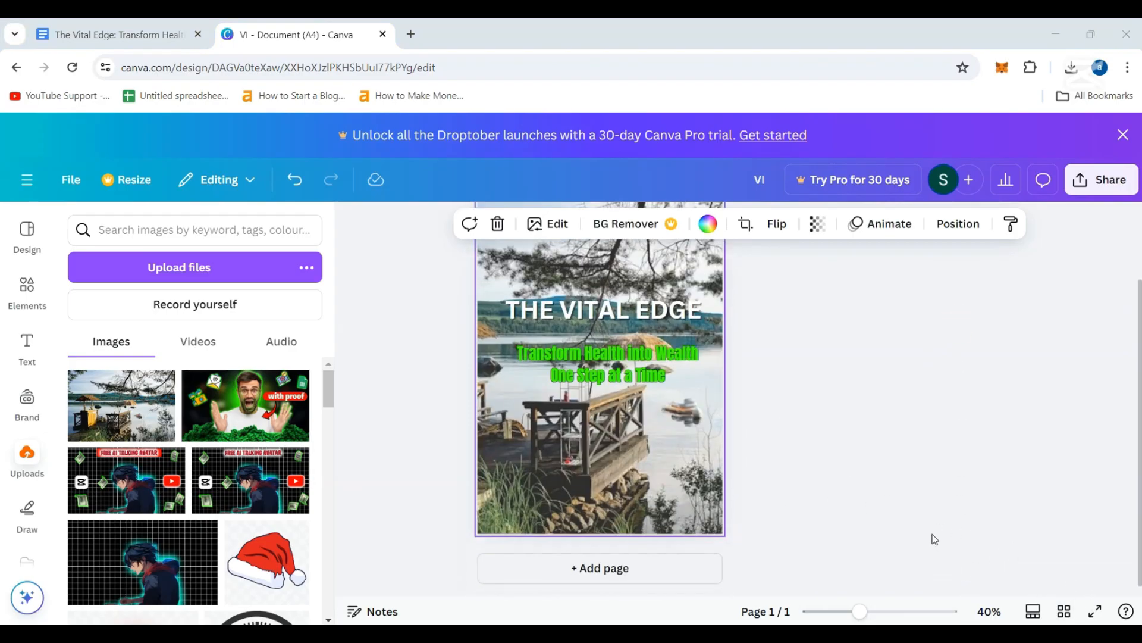
click(1096, 611)
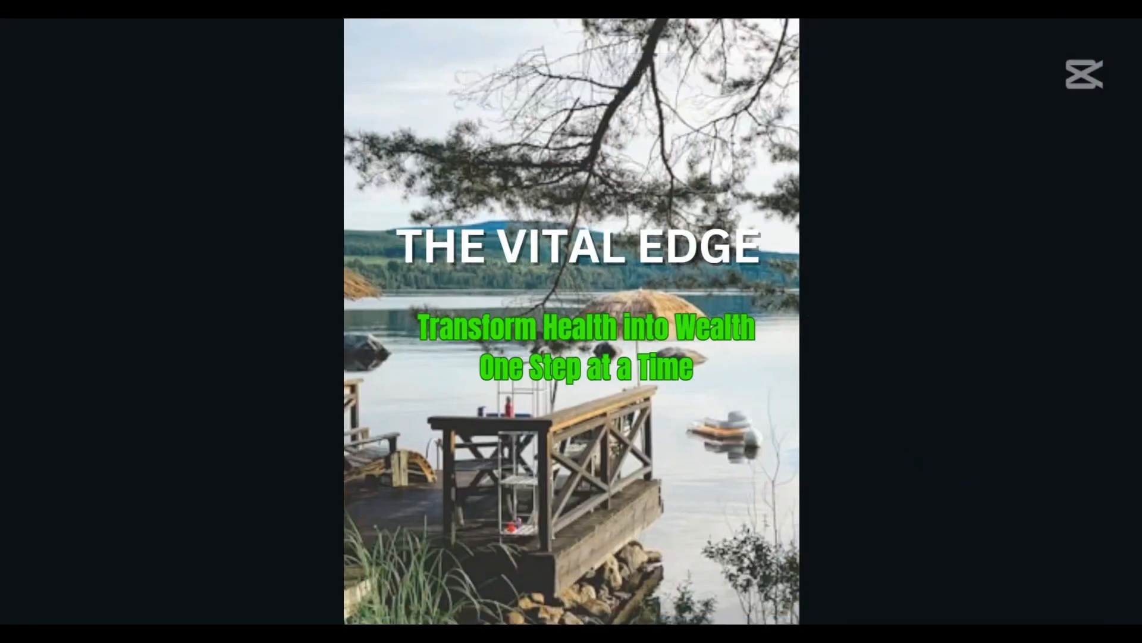
key(Escape)
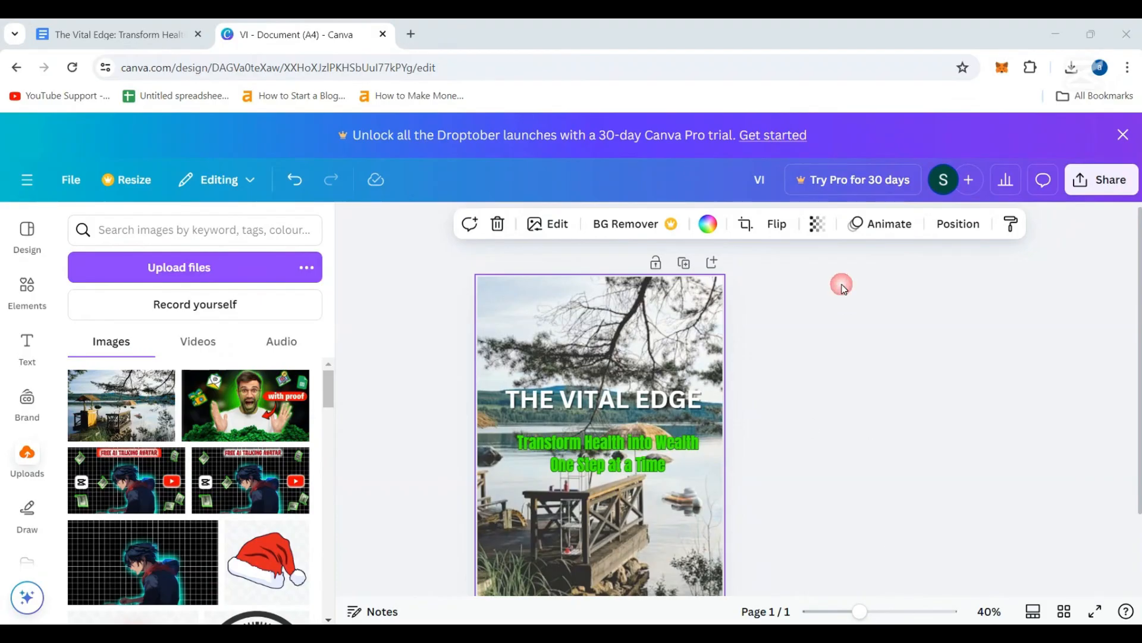
- Add a blank second page after the cover and select the cover's background photo
click(711, 262)
scroll(684, 420, up, 4)
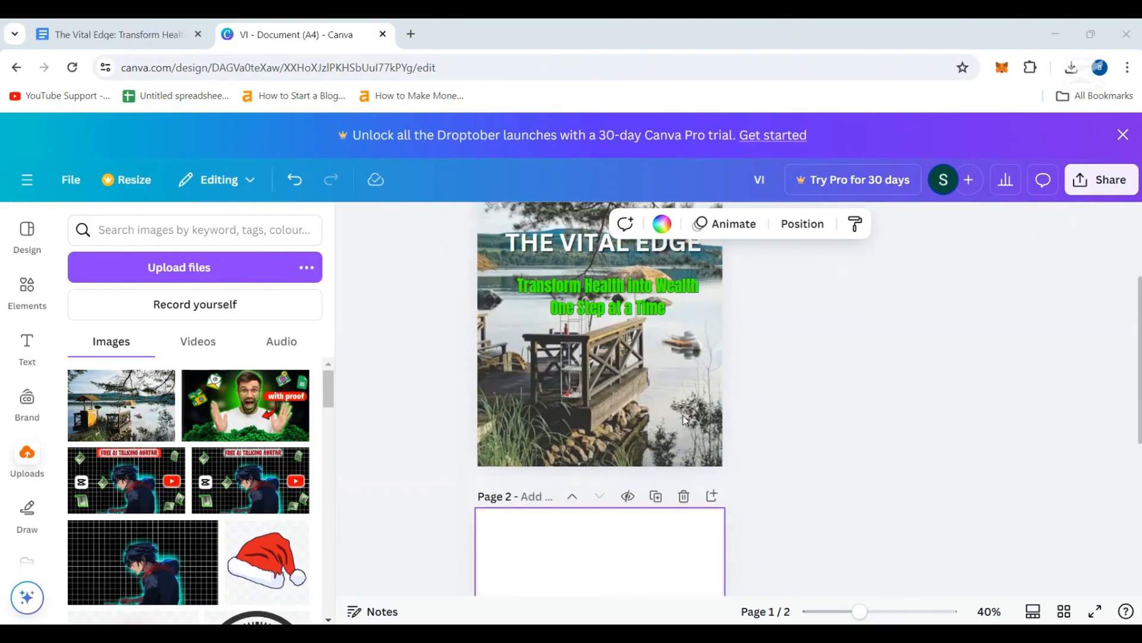
click(599, 377)
scroll(633, 385, up, 2)
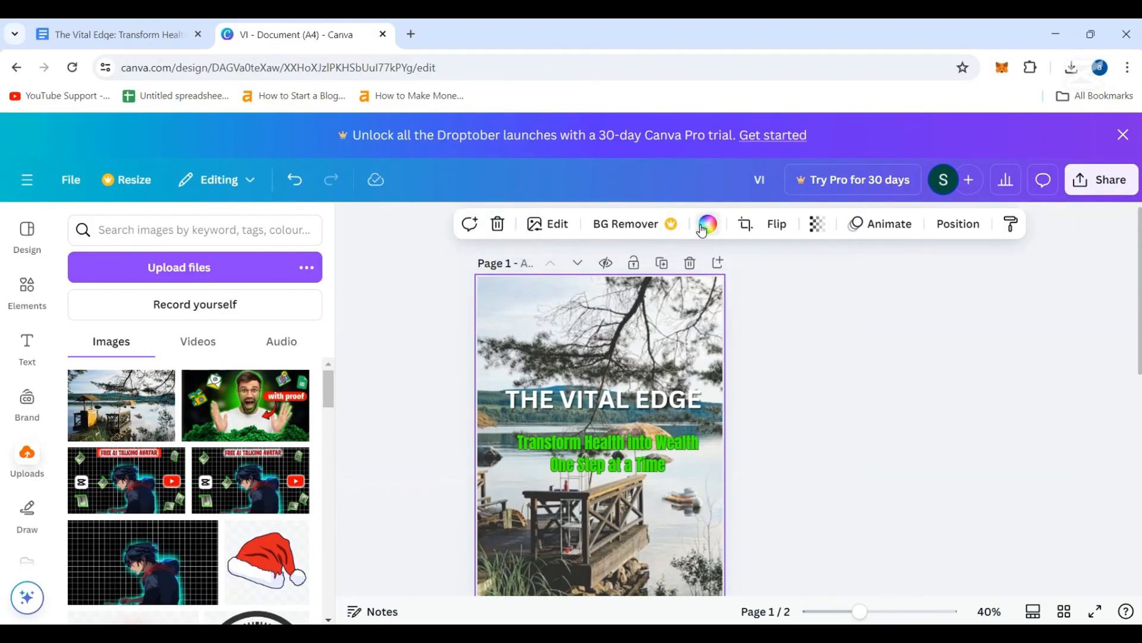
- Try the light grey photo colour as page 2's background and settle on the Brand Kit yellow
click(708, 224)
scroll(436, 492, down, 5)
click(546, 476)
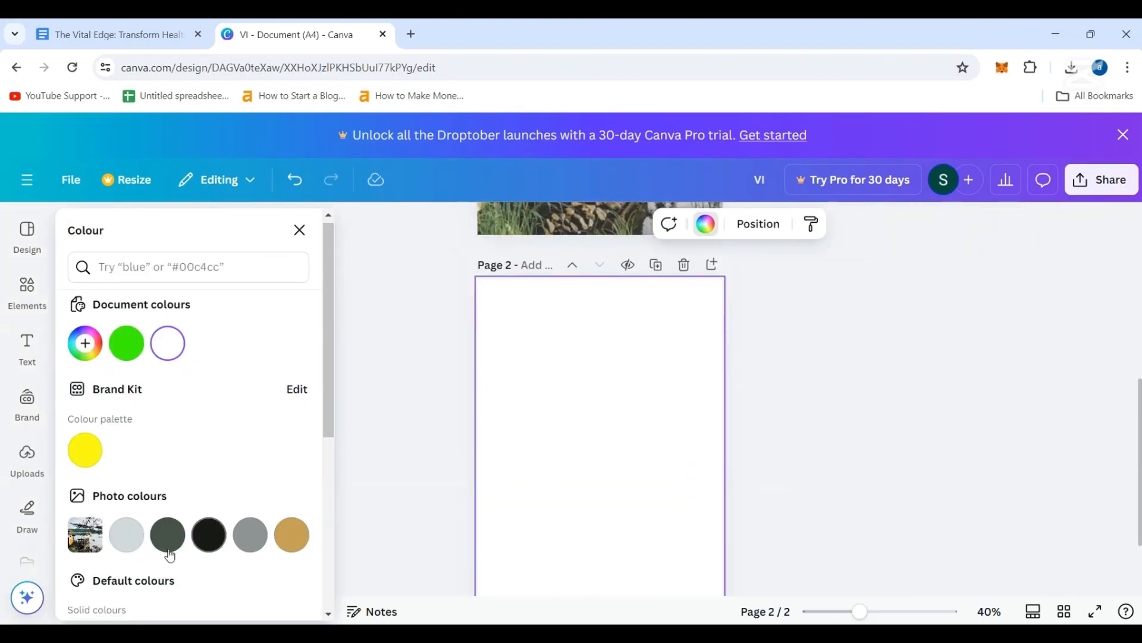
click(127, 538)
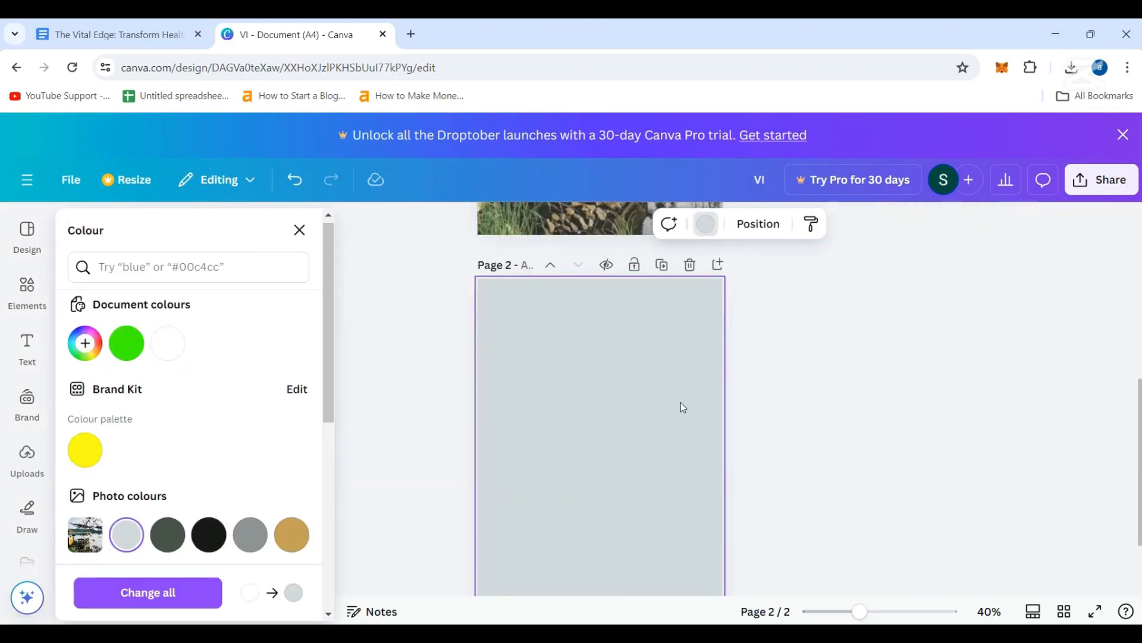
scroll(682, 403, down, 1)
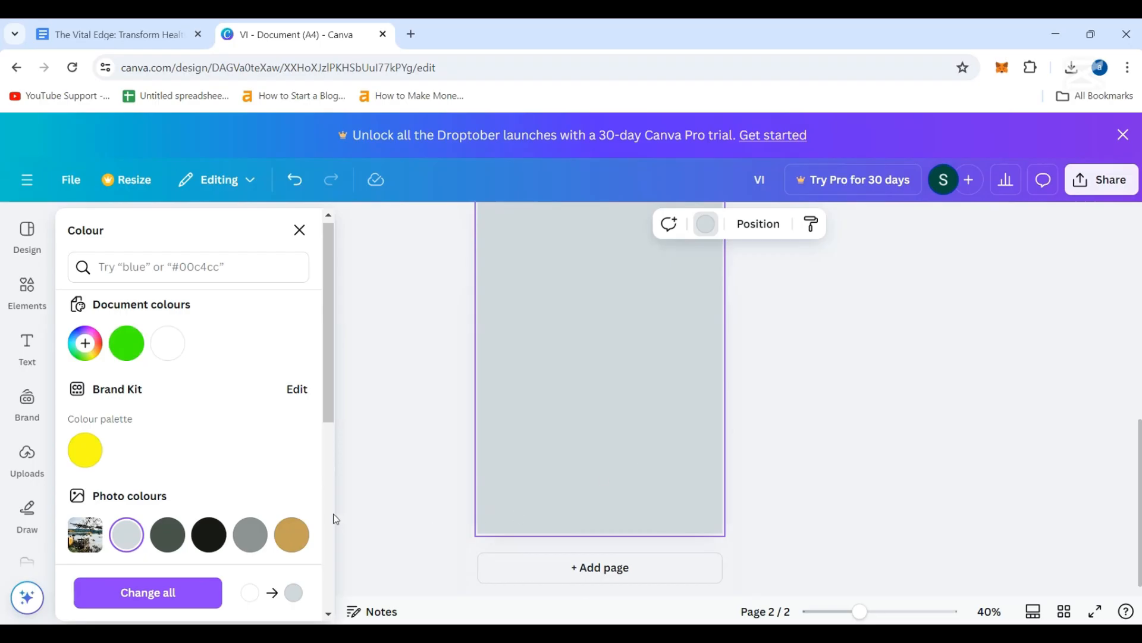
click(85, 450)
scroll(444, 417, up, 2)
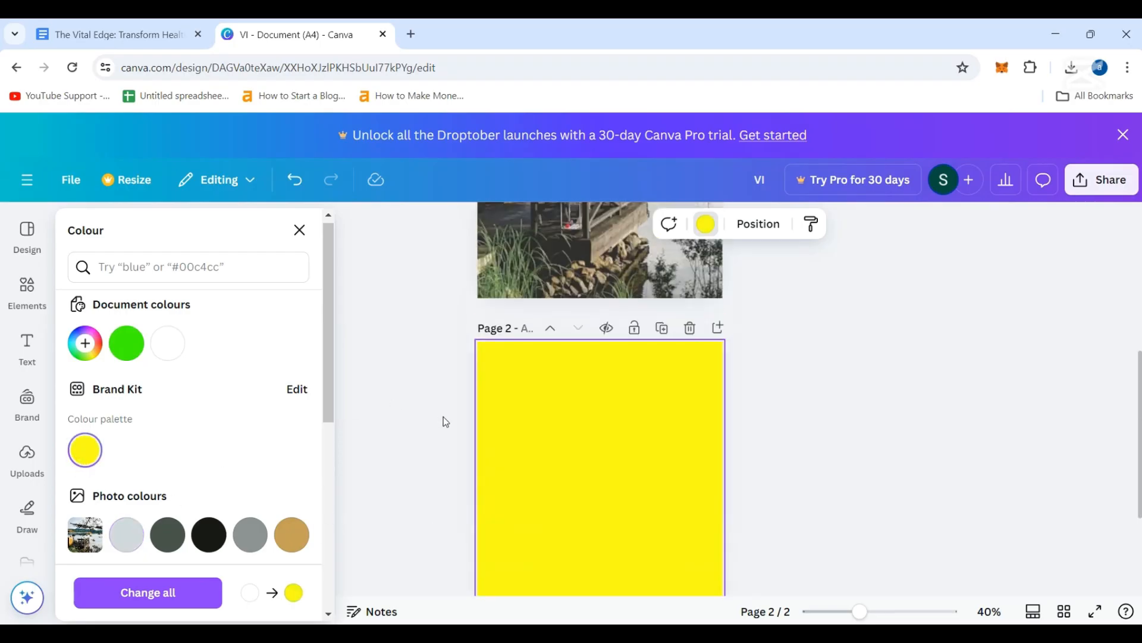
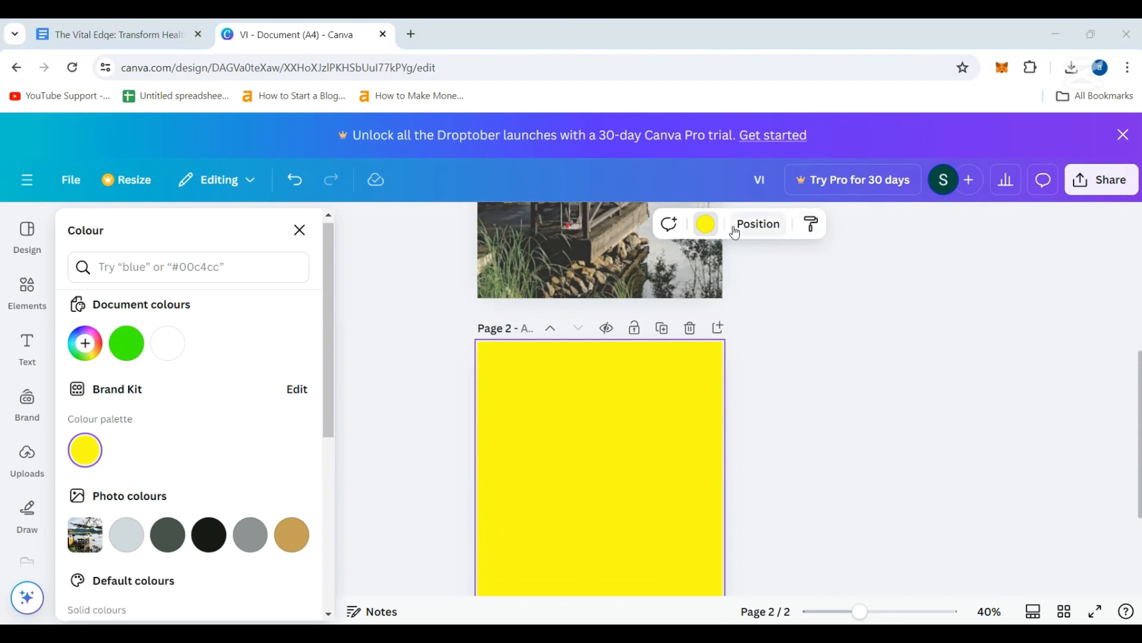
scroll(671, 460, down, 3)
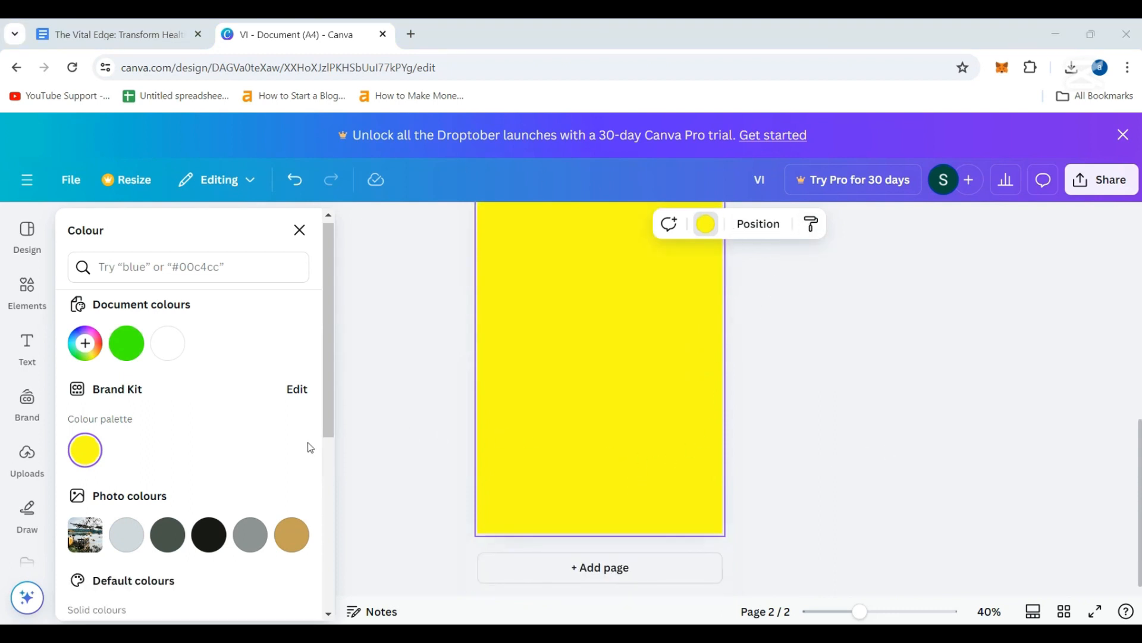
- Try the document green and the light grey photo colour as page 2's background and settle on the golden brown photo colour
click(128, 350)
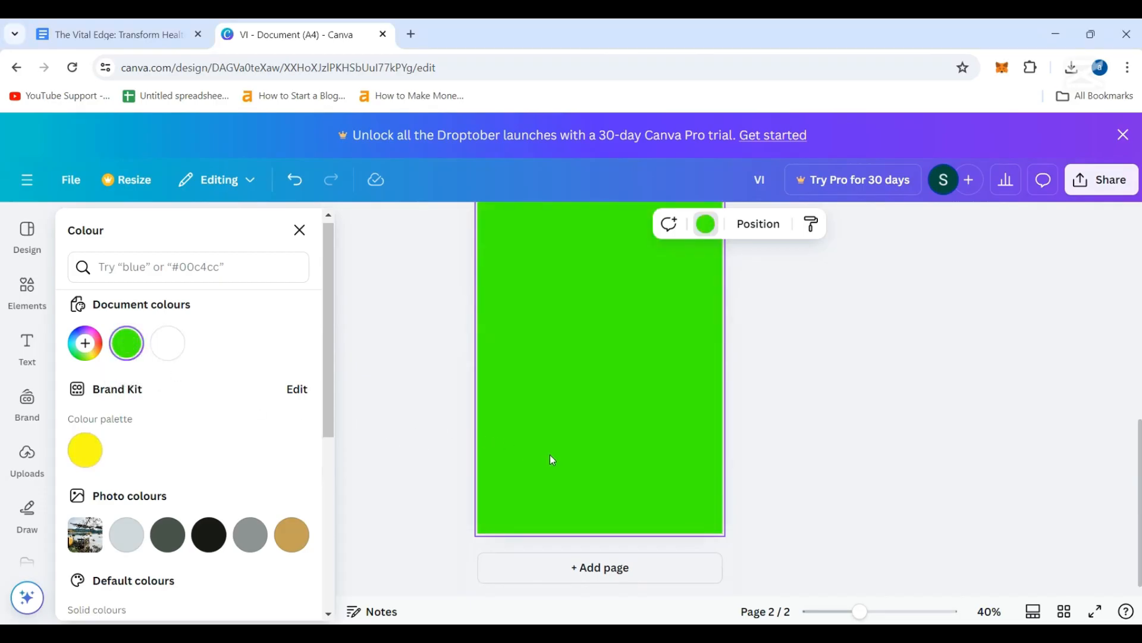
scroll(552, 460, up, 1)
click(127, 534)
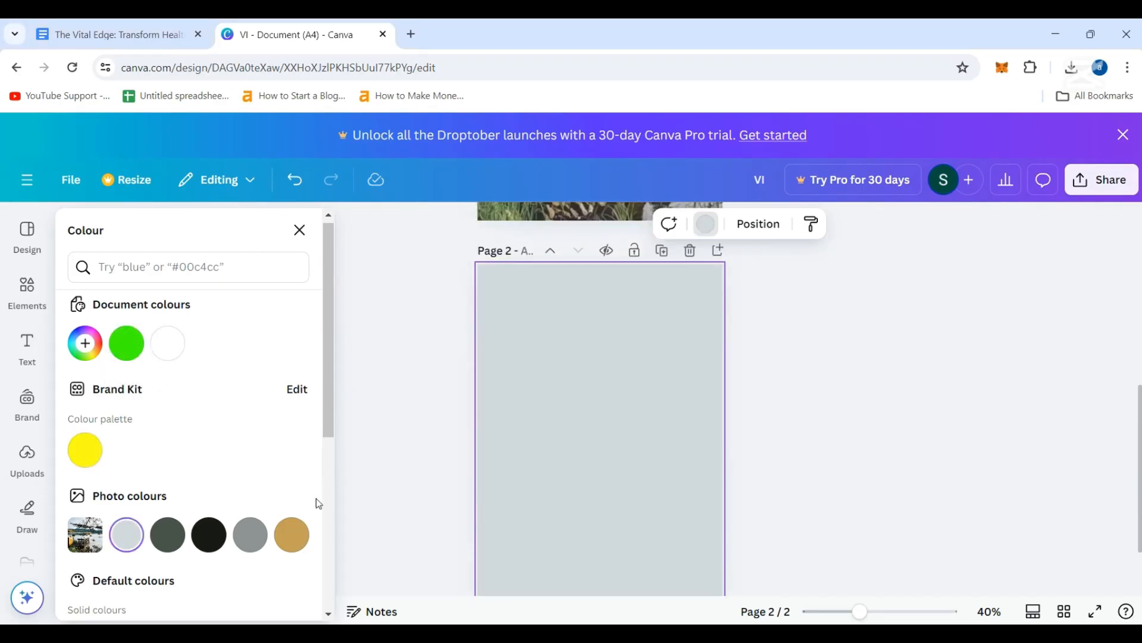
click(292, 534)
key(Escape)
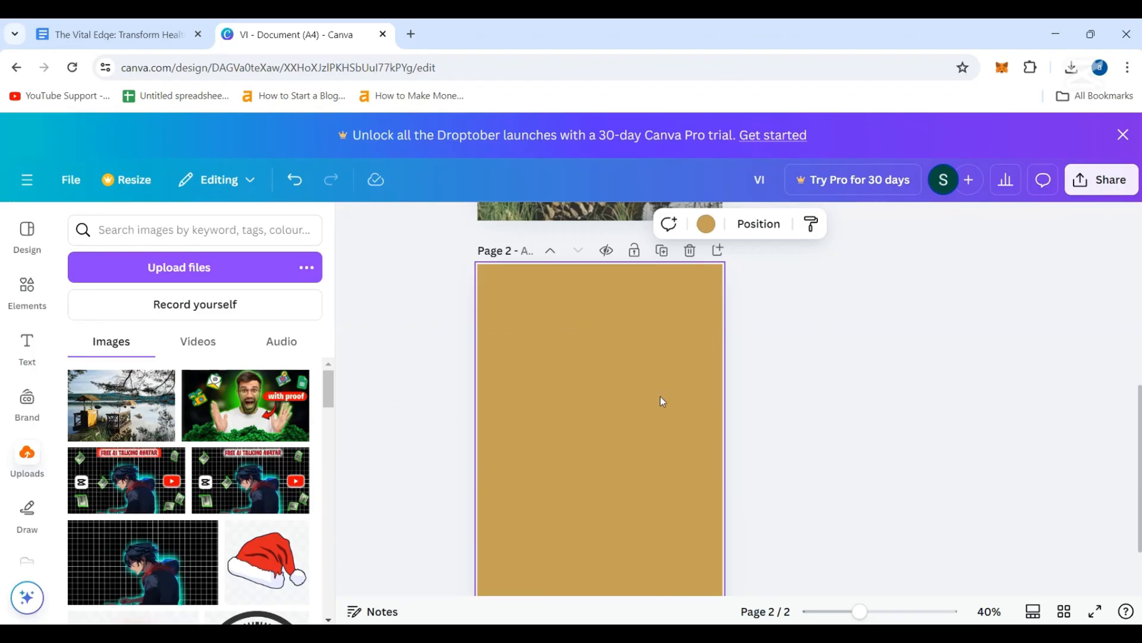
- Add a default-style heading to page 2 and place it near the page's upper edge
scroll(714, 398, up, 1)
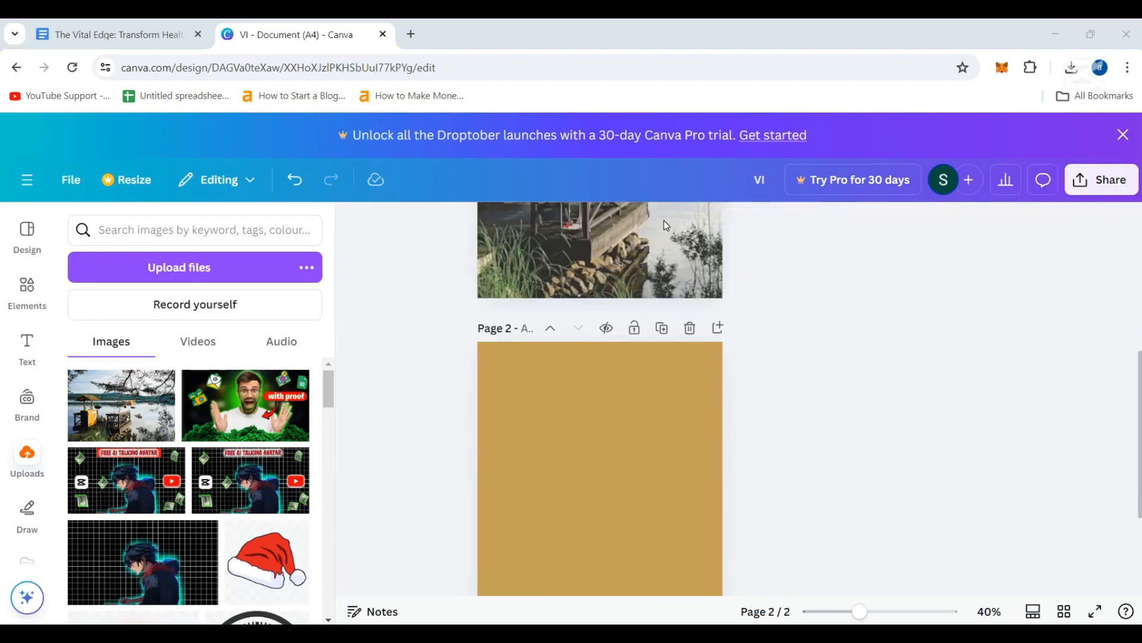
click(27, 348)
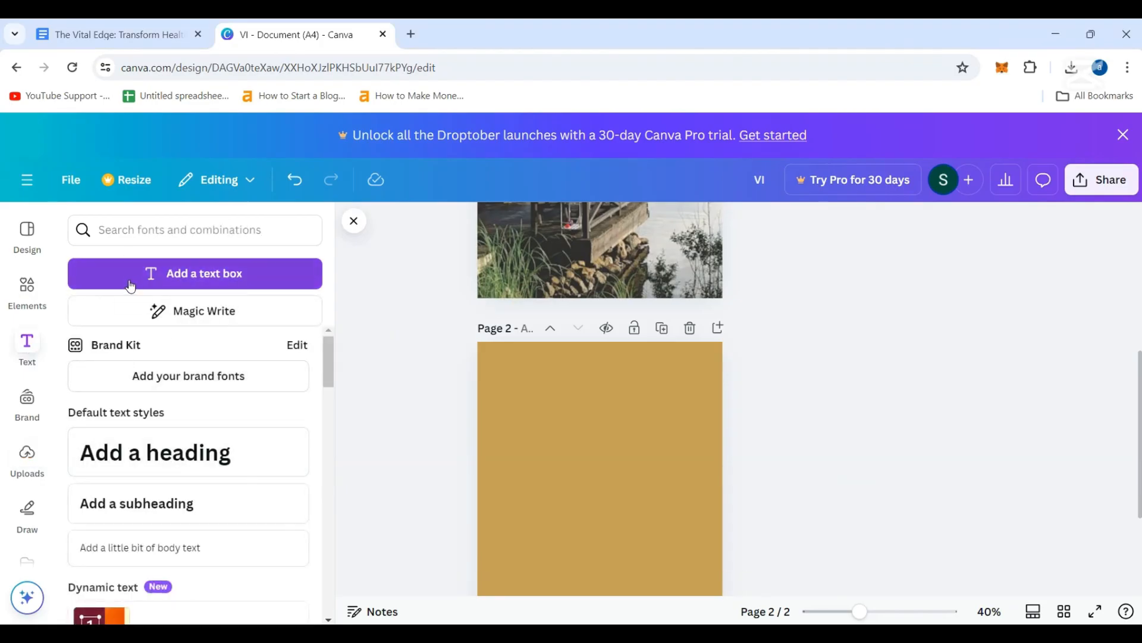
click(201, 459)
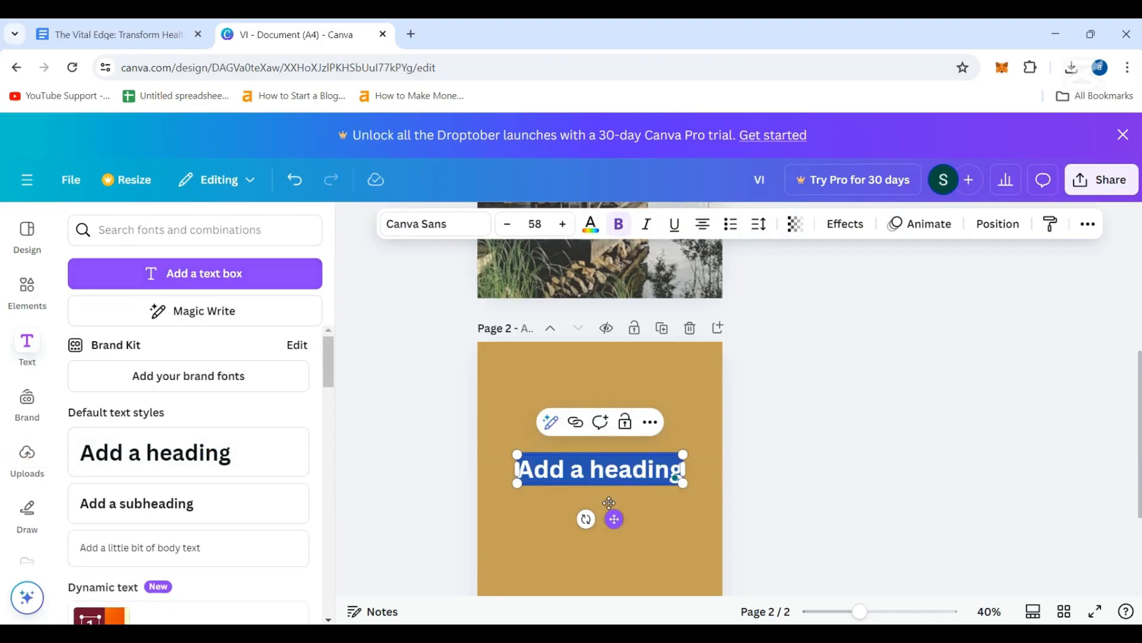
drag(609, 503, 578, 407)
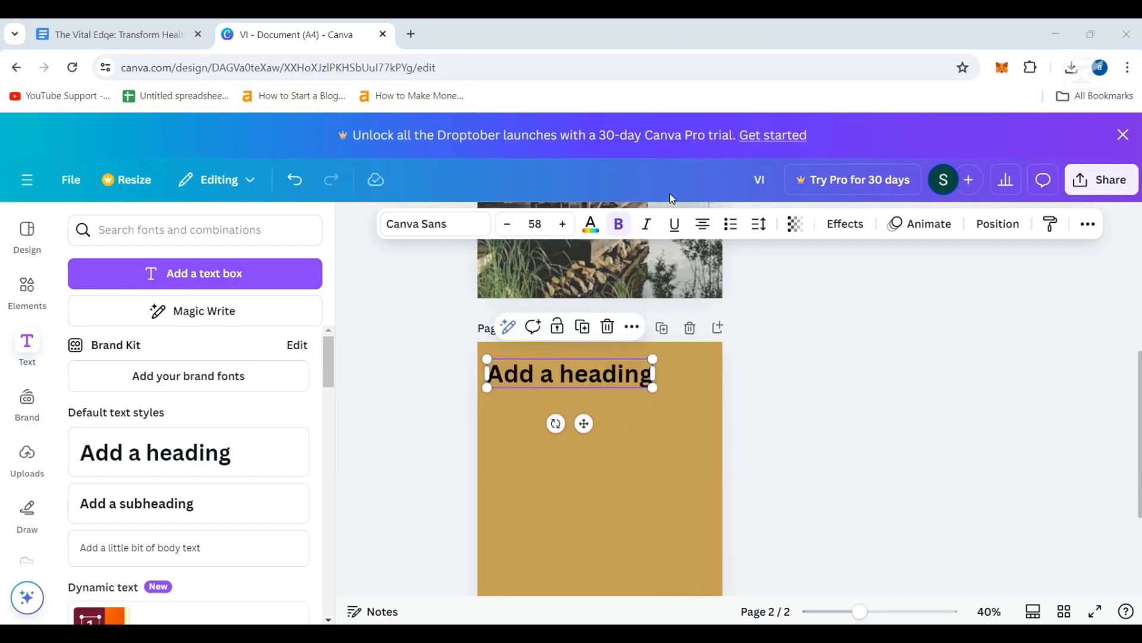
- Try the Archivo Black font on page 2's heading and settle on Arial
click(462, 225)
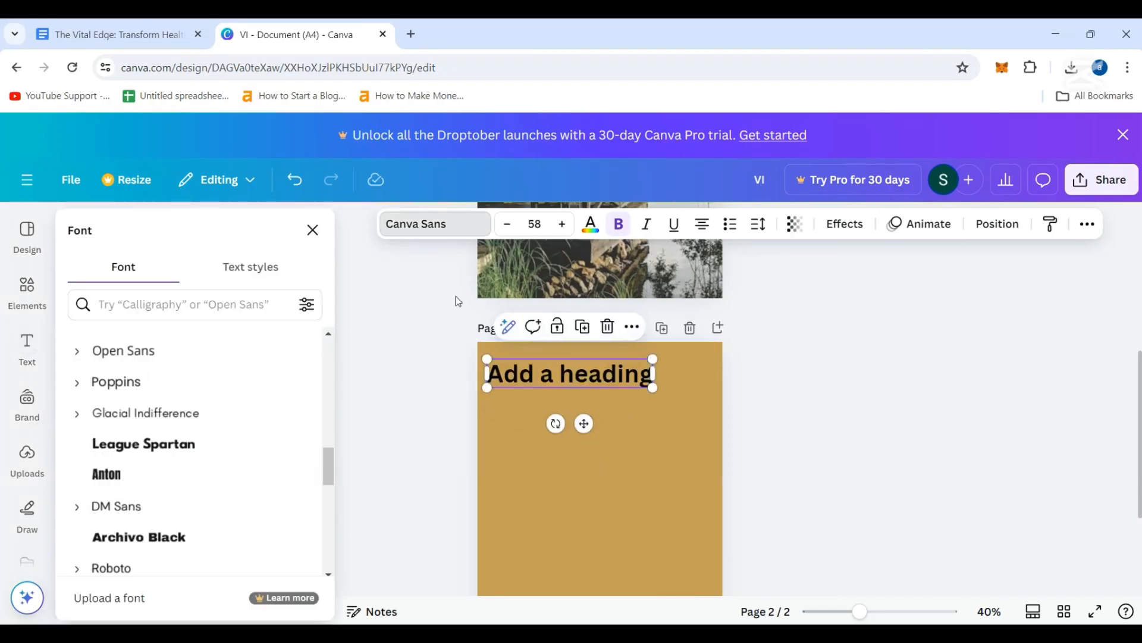
scroll(173, 470, down, 3)
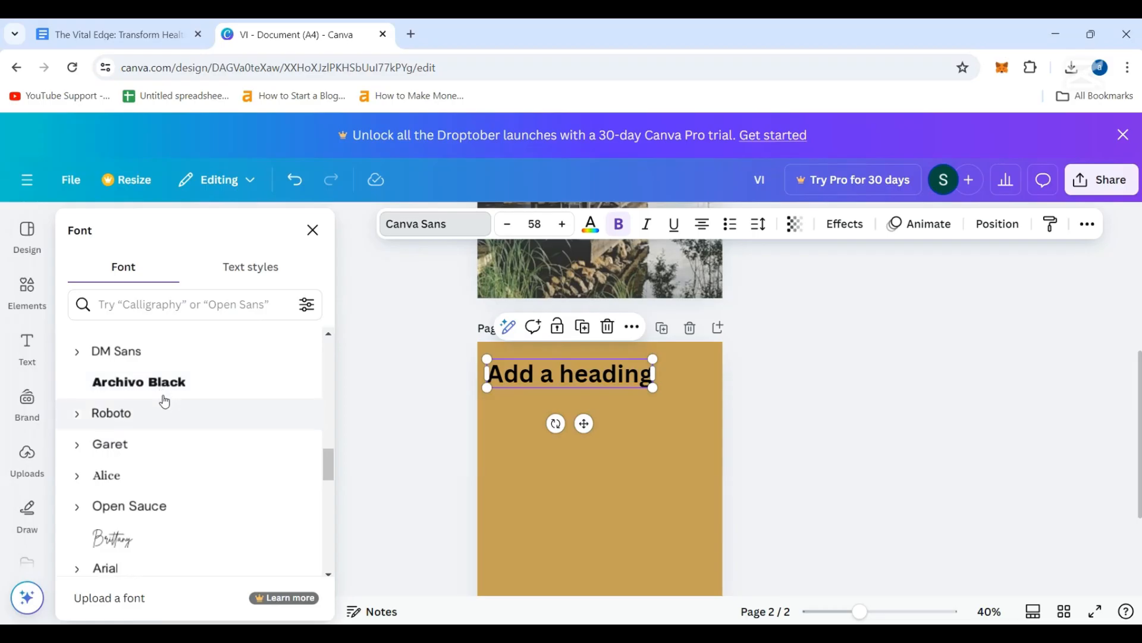
click(166, 385)
scroll(187, 412, down, 5)
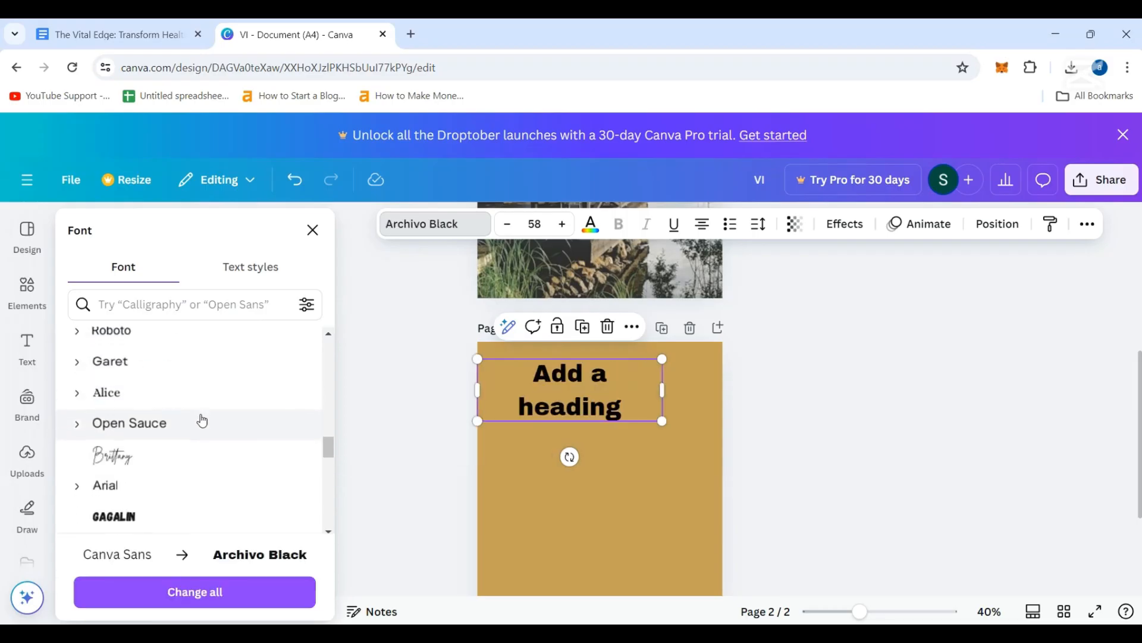
click(136, 339)
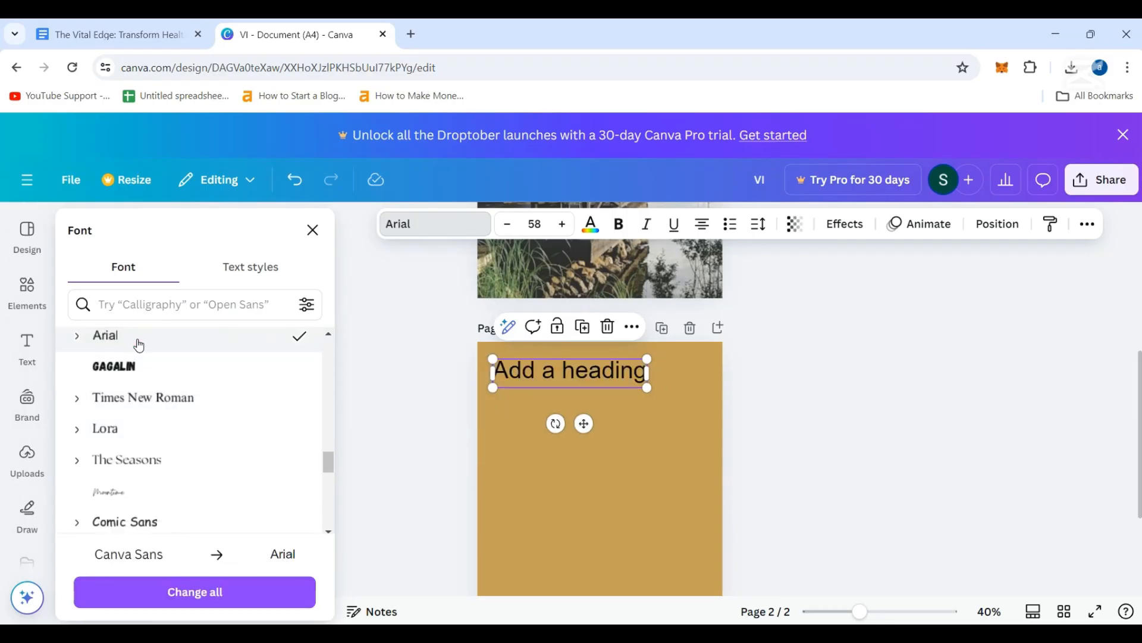
- Replace the placeholder text of page 2's heading with "Introduction"
double_click(601, 381)
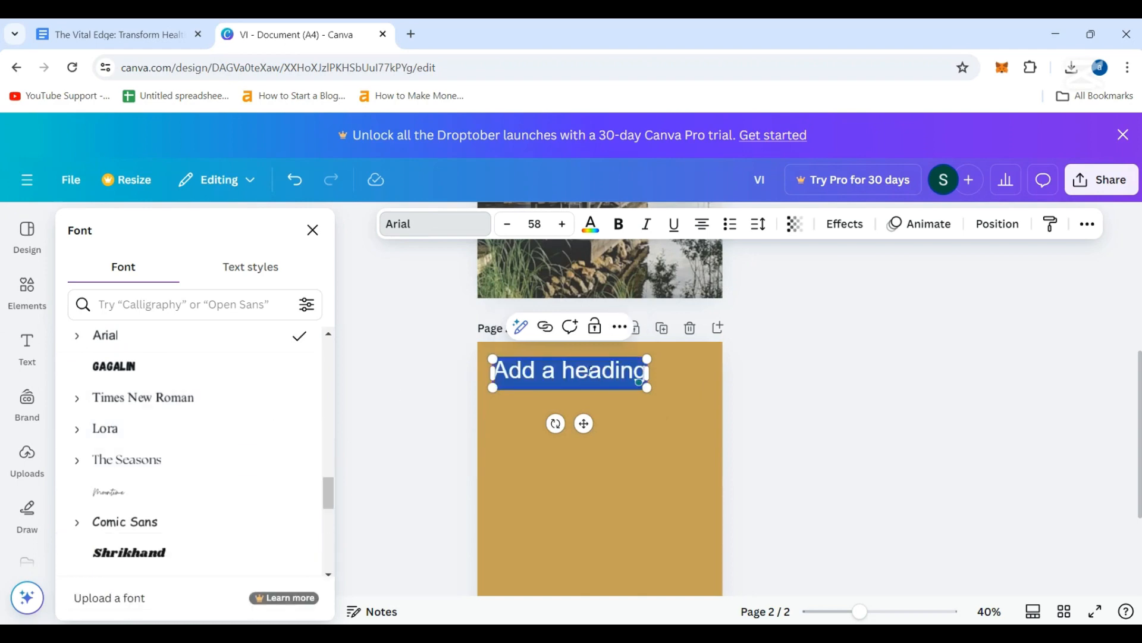
key(BackSpace)
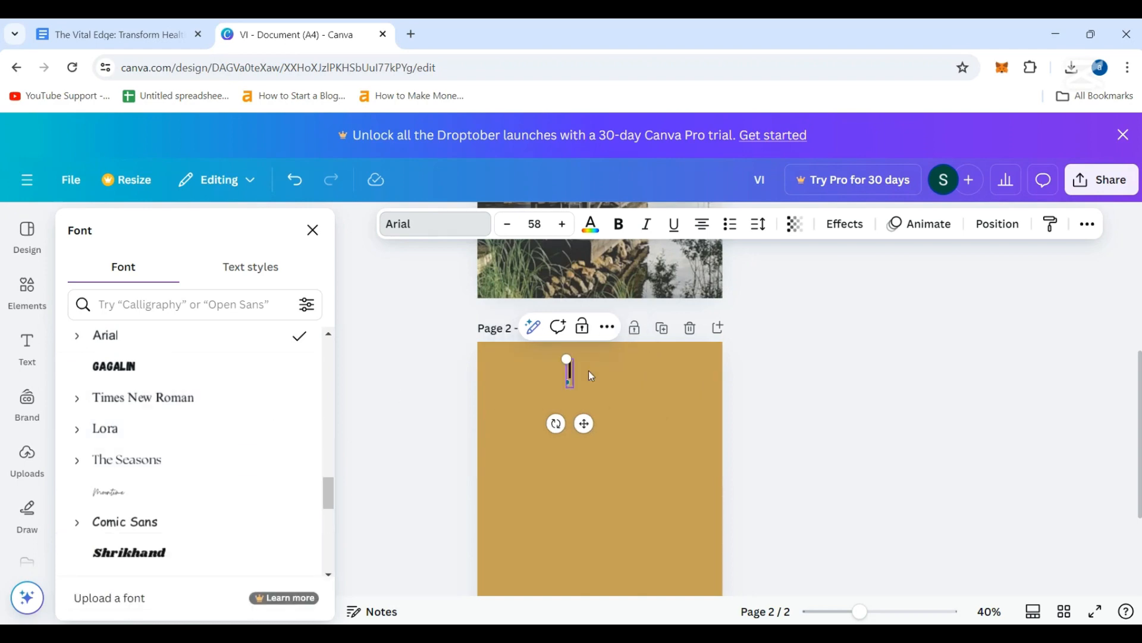
text(Introd)
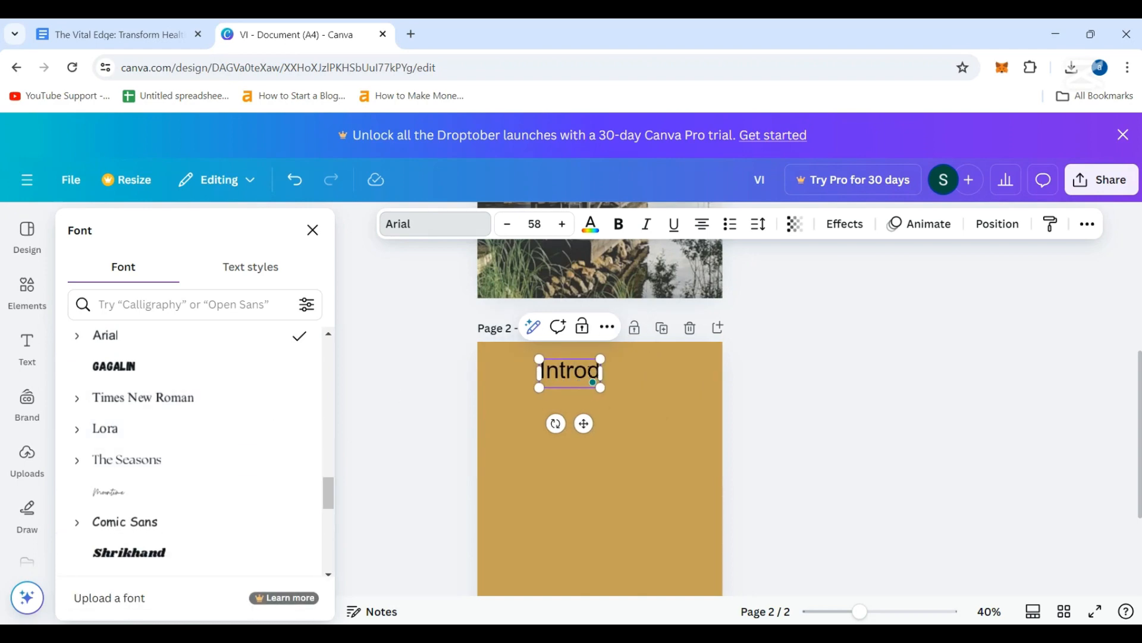
text(uction)
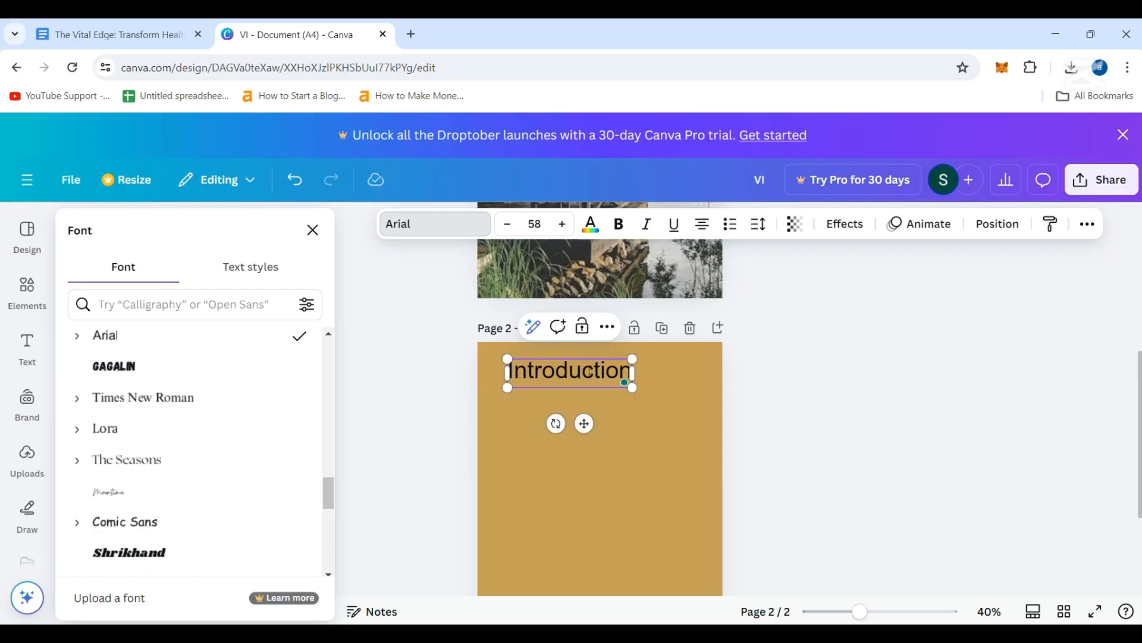
key(Escape)
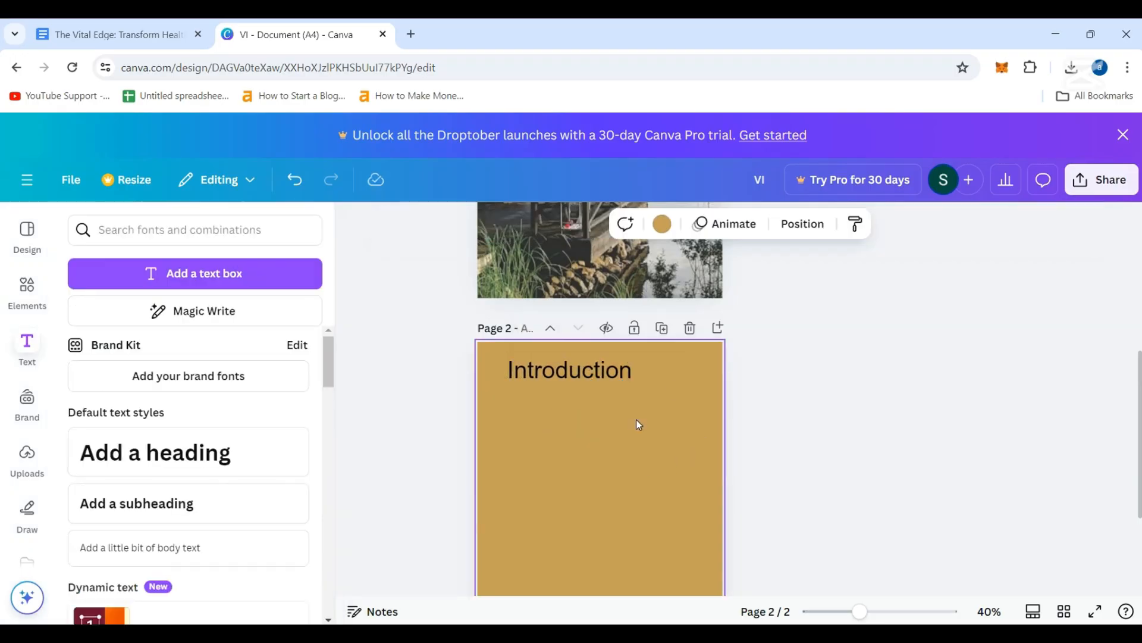
- Move the Introduction heading closer to the page's upper-left corner and reduce its font size
drag(576, 424, 566, 419)
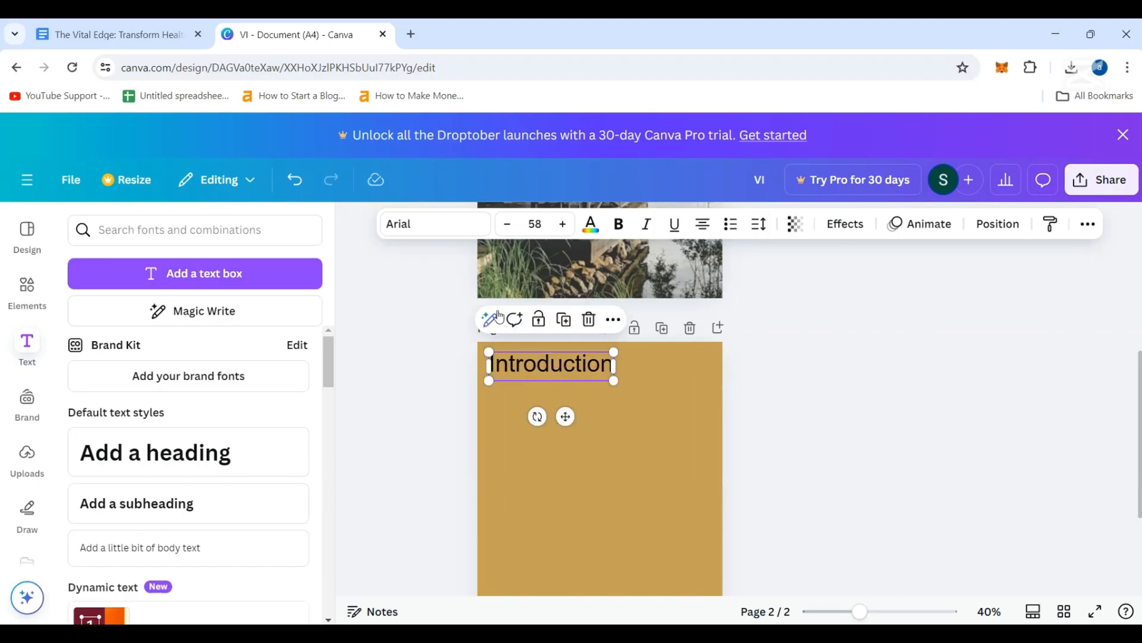
click(511, 226)
click(511, 226)
click(510, 224)
click(510, 225)
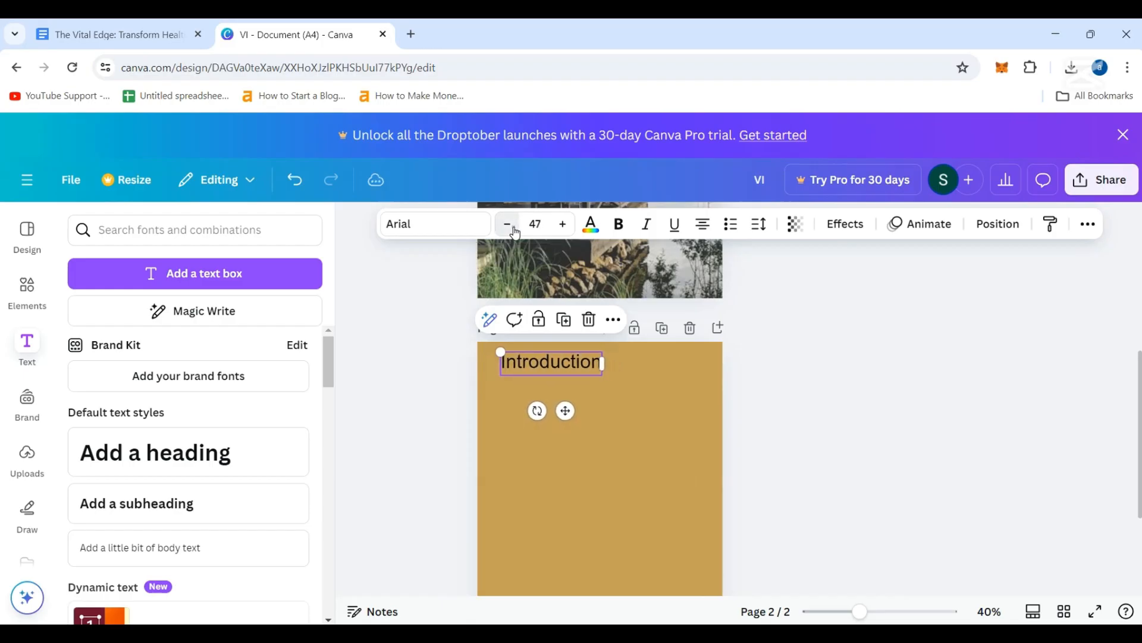
click(510, 224)
- Add a thin black horizontal line directly beneath the Introduction heading on page 2
click(556, 408)
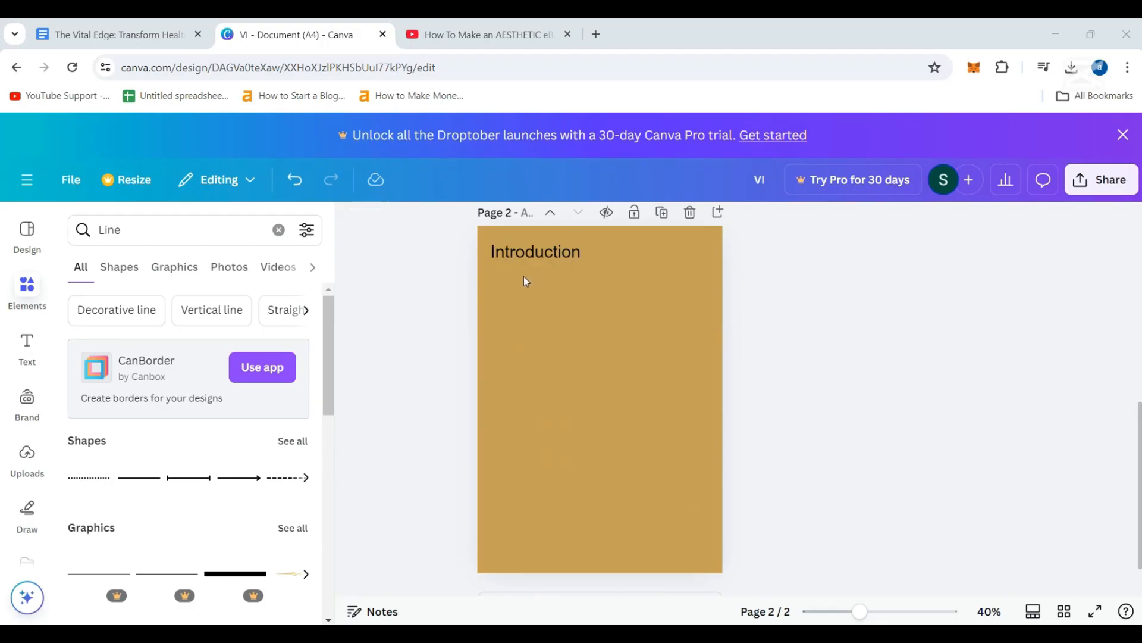
key(l)
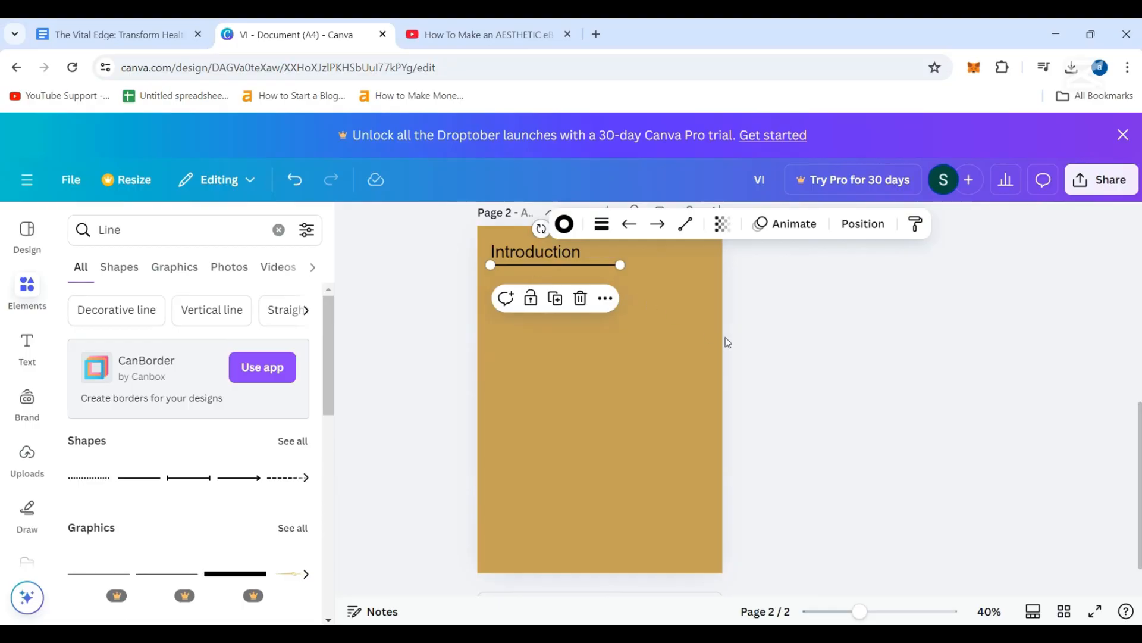
click(680, 304)
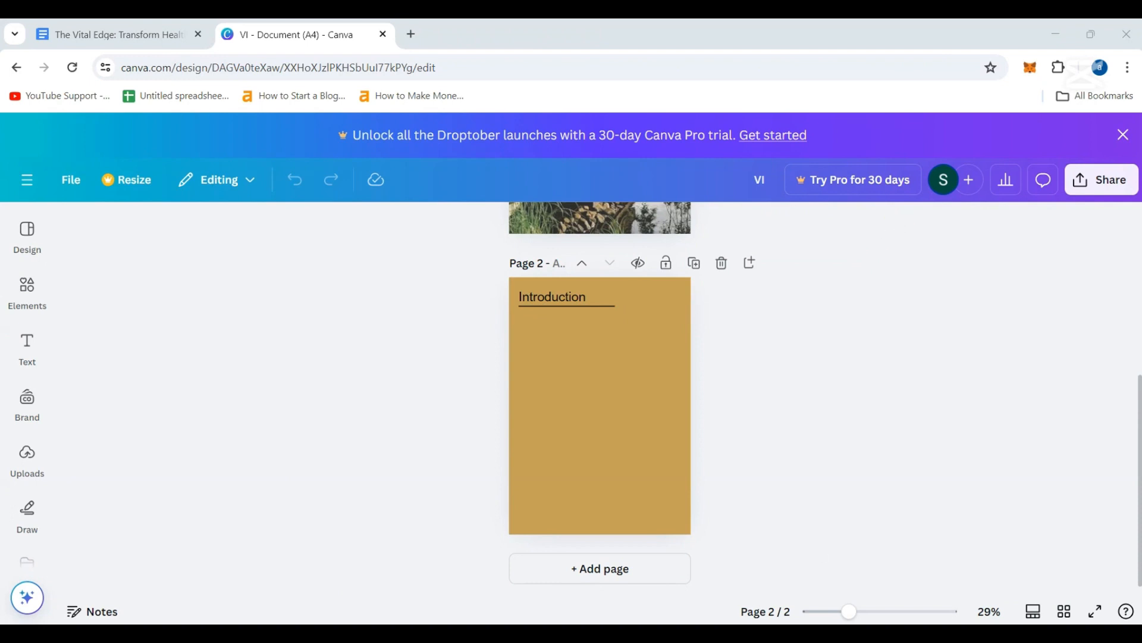
- Add a third page to the document and search the design templates for "book"
click(572, 570)
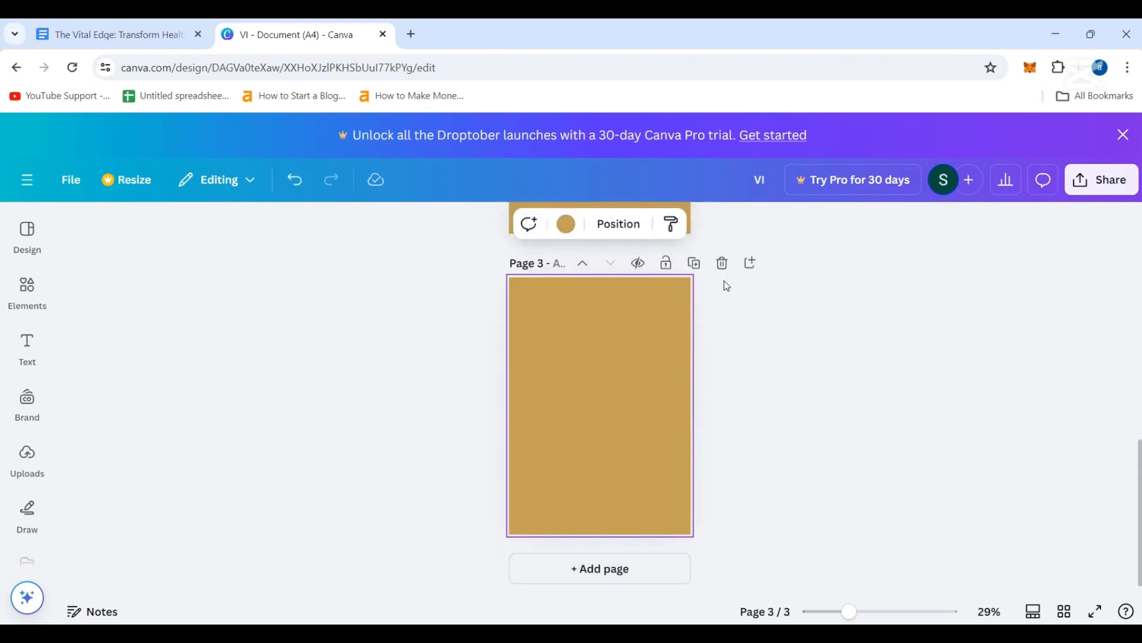
click(27, 236)
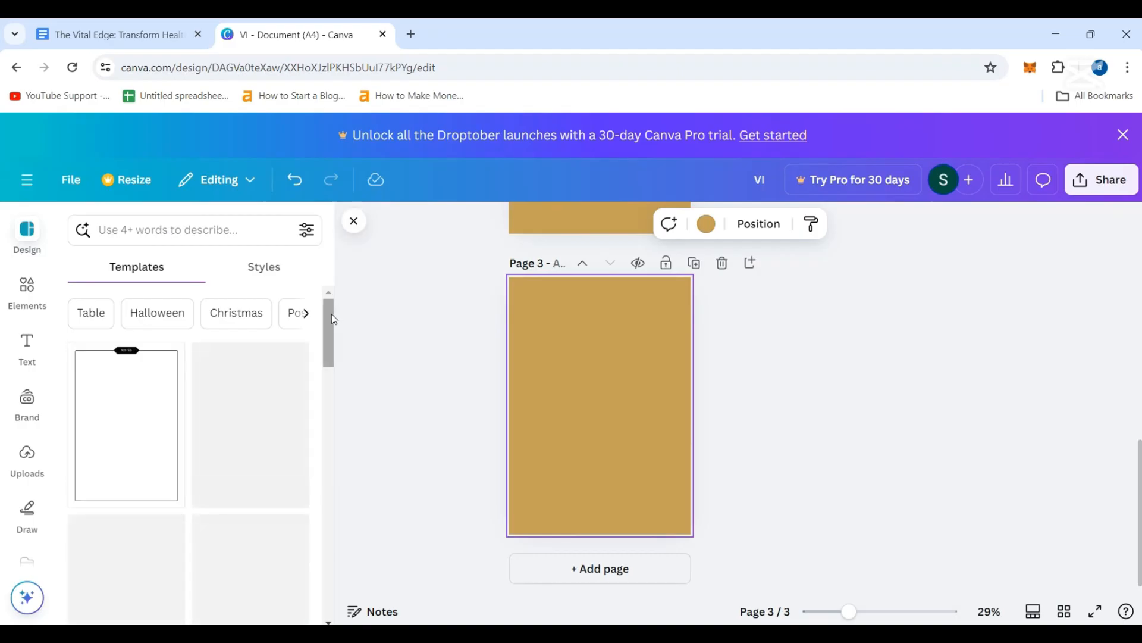
click(229, 228)
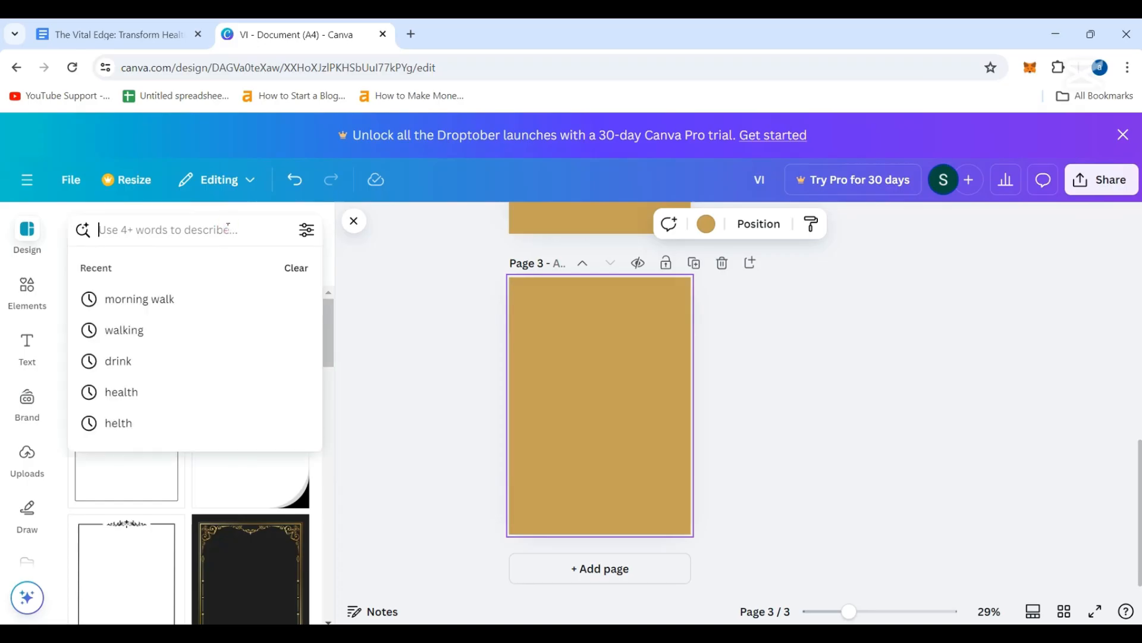
text(book)
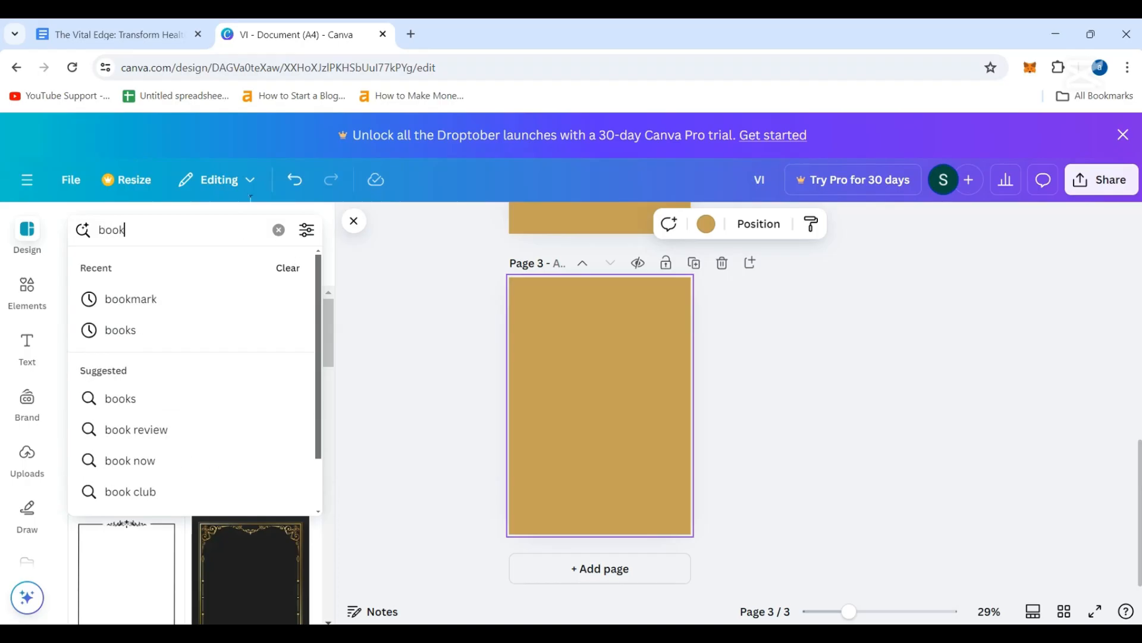
key(Return)
key(slash)
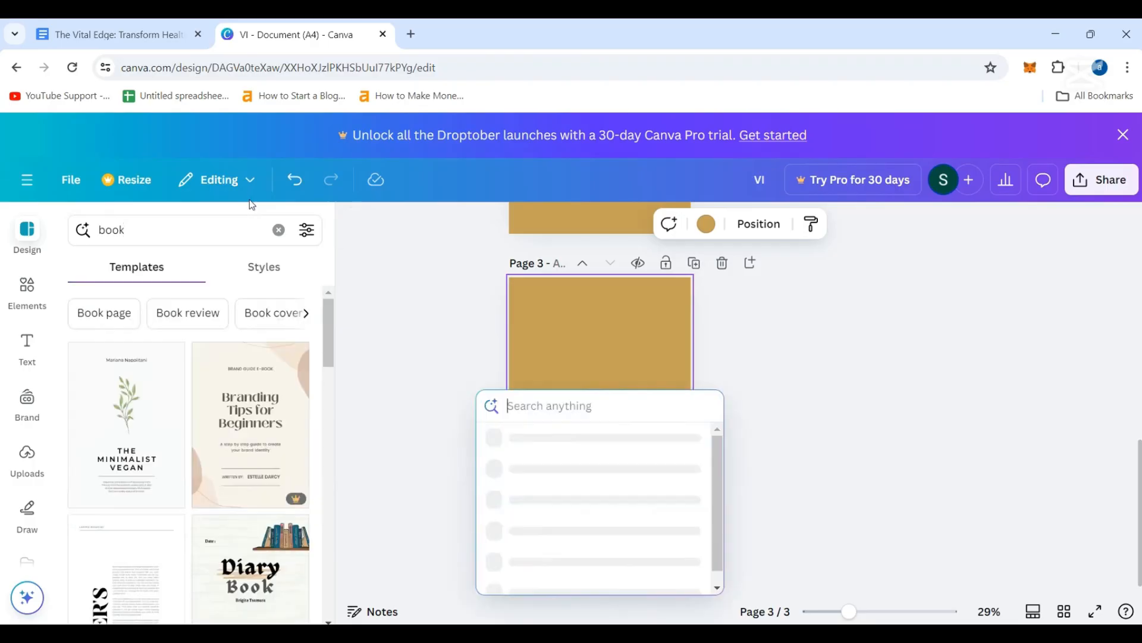
click(191, 230)
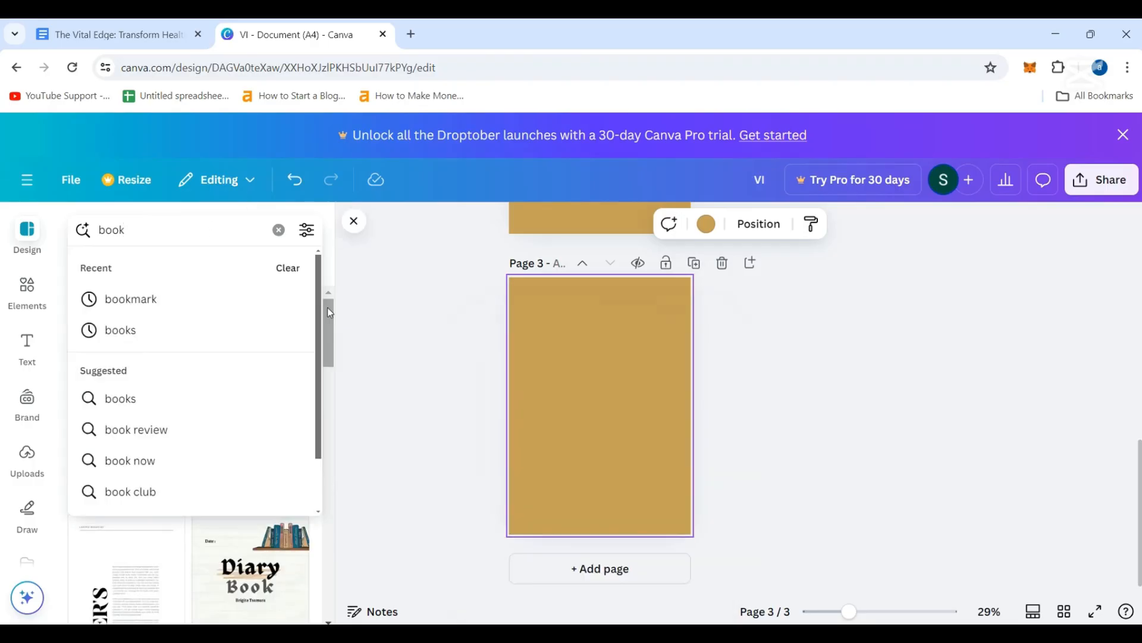
- Try the black-and-white HER'S magazine page template on page 3 and settle on the related White Black Minimalist Brand Story Article Page
click(333, 356)
scroll(323, 358, down, 2)
scroll(317, 398, down, 2)
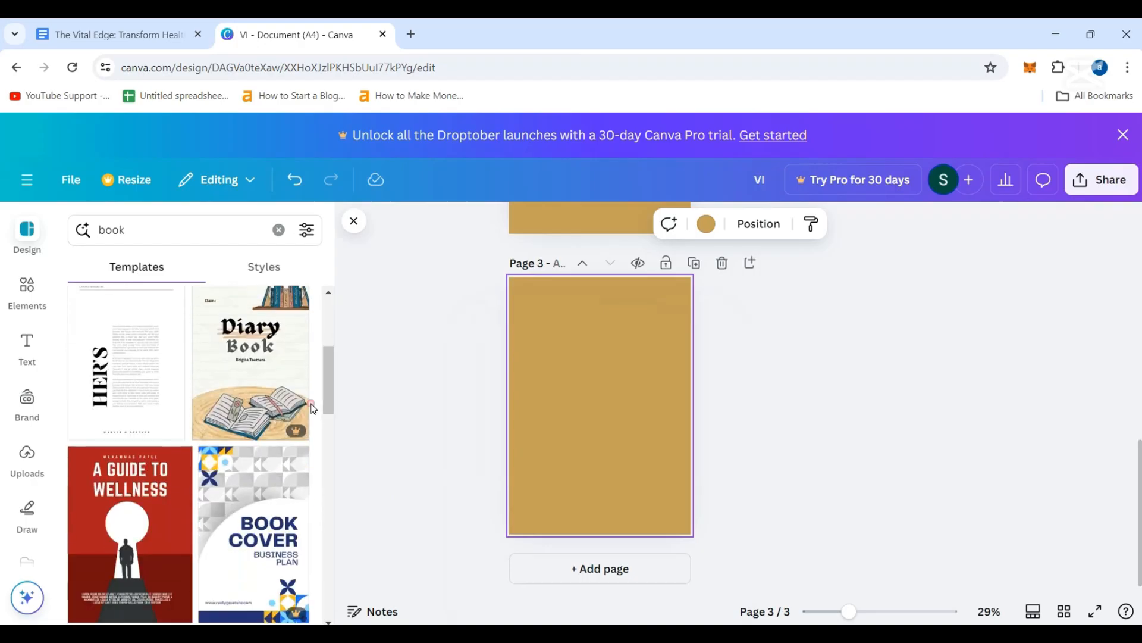
click(136, 393)
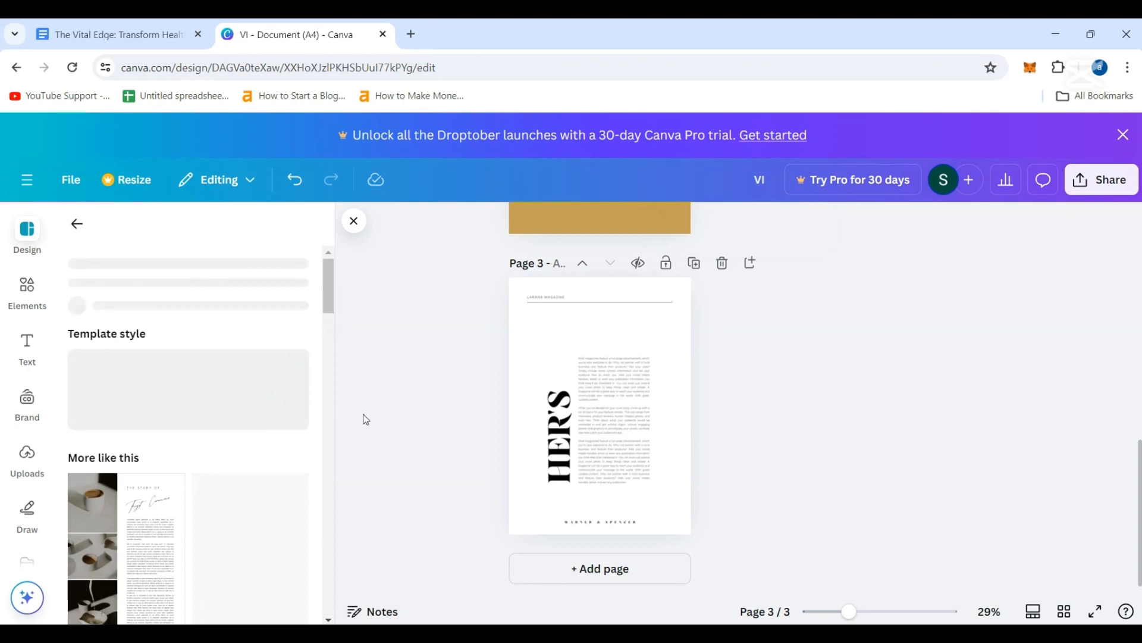
click(927, 308)
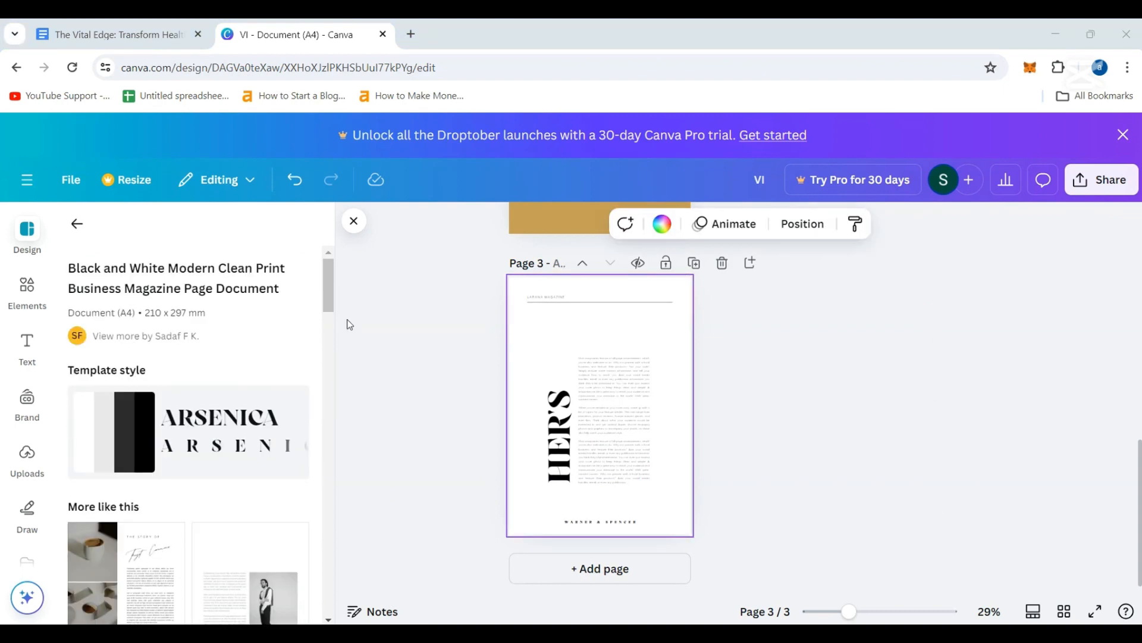
drag(333, 288, 332, 313)
click(150, 395)
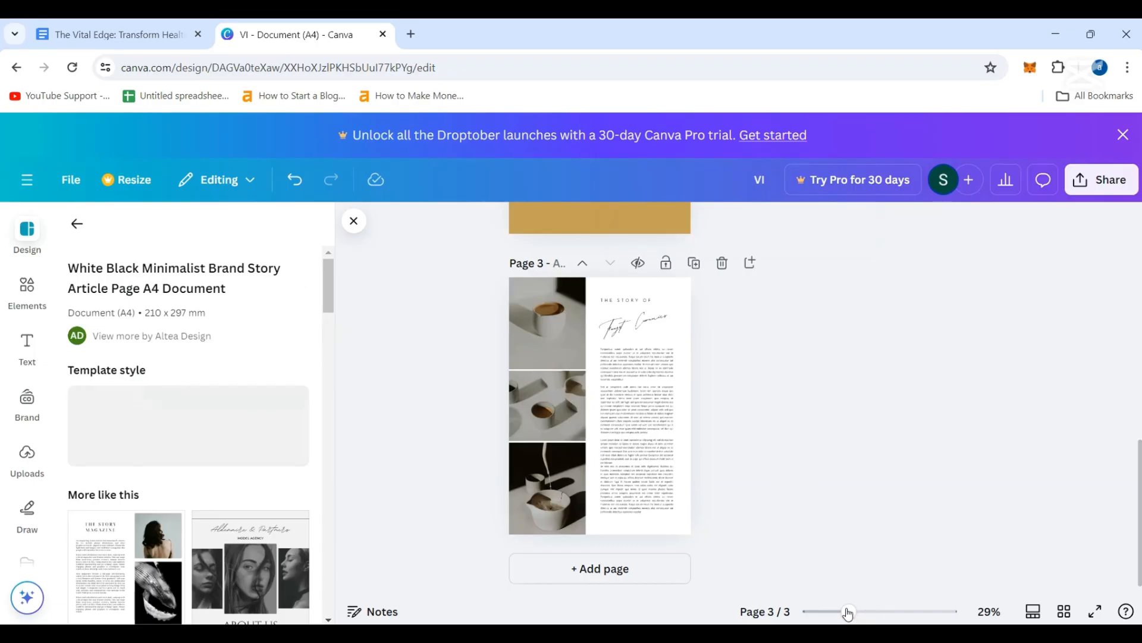
- Examine page 3's template photos and body text up close and return to page 2
drag(846, 613, 877, 612)
click(607, 512)
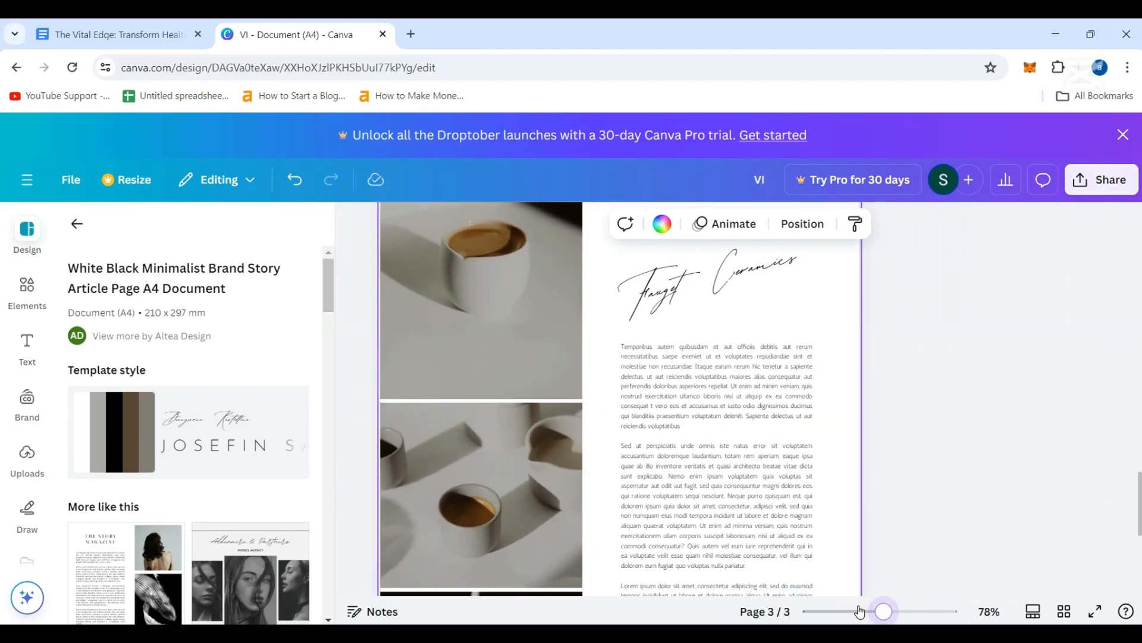
drag(885, 611, 843, 611)
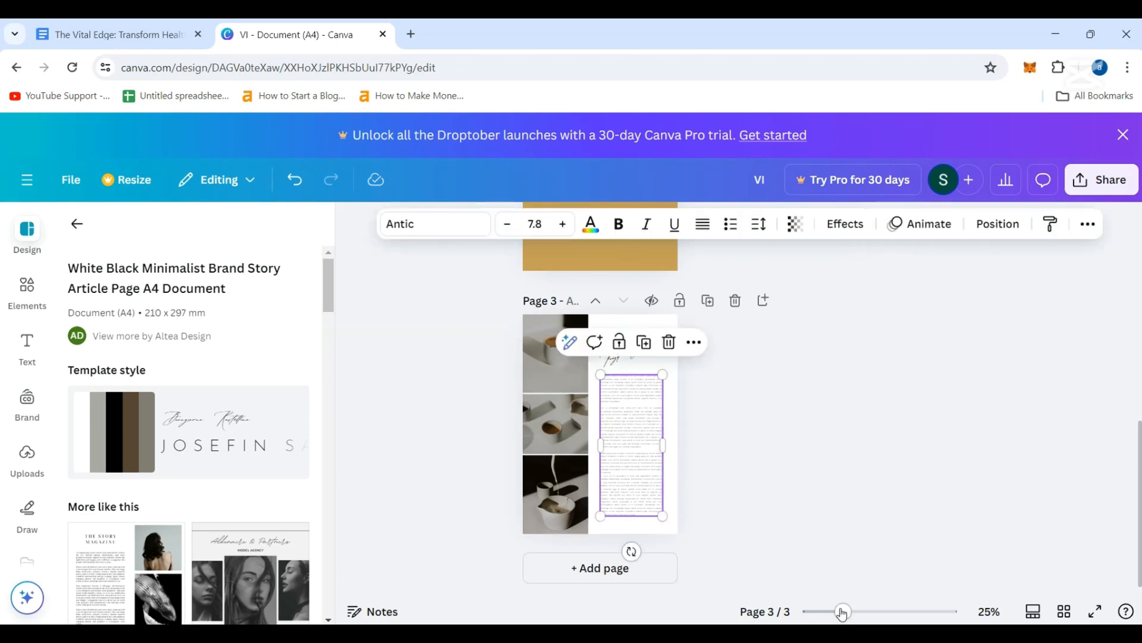
drag(843, 613, 891, 612)
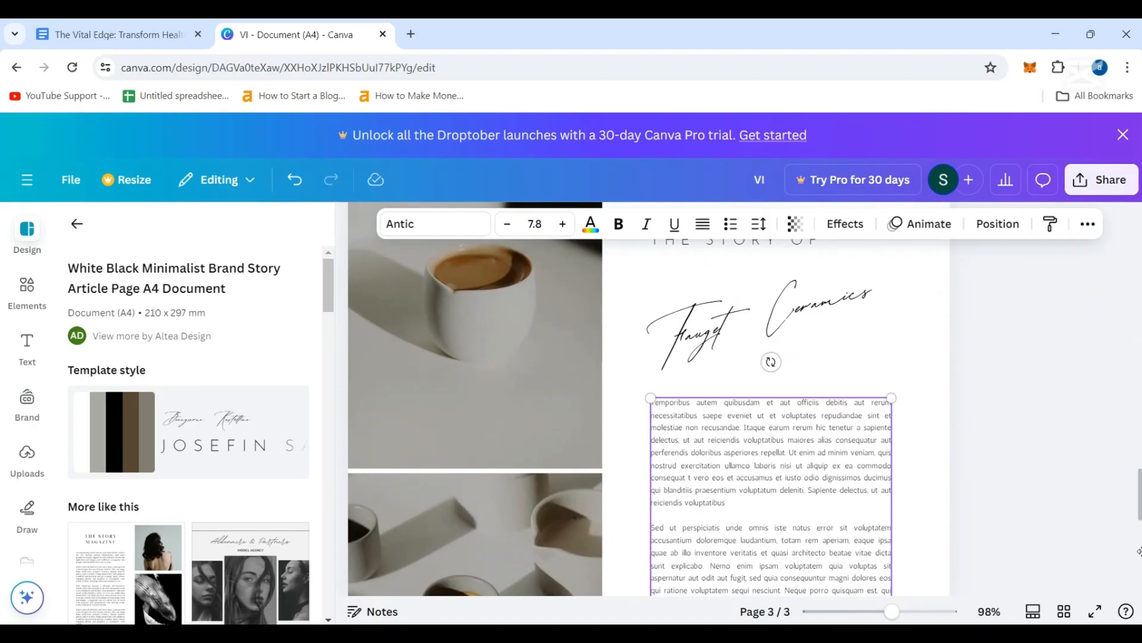
drag(1139, 506, 1138, 413)
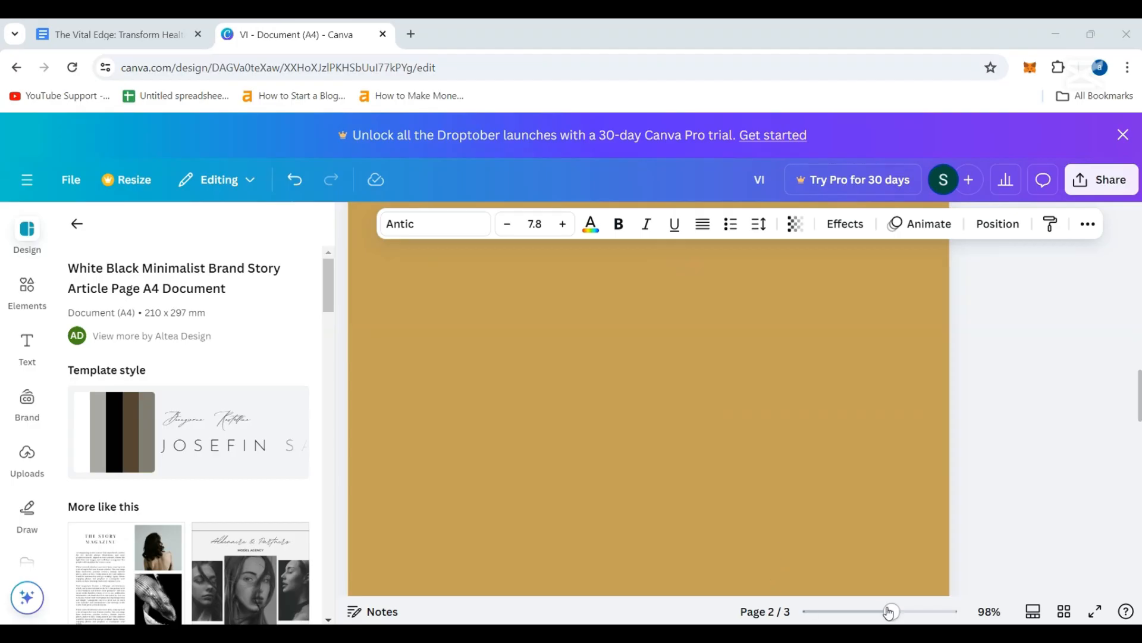
- Paste the copied template body text onto page 2 and move it to the left side beneath the Introduction heading
drag(891, 611, 870, 614)
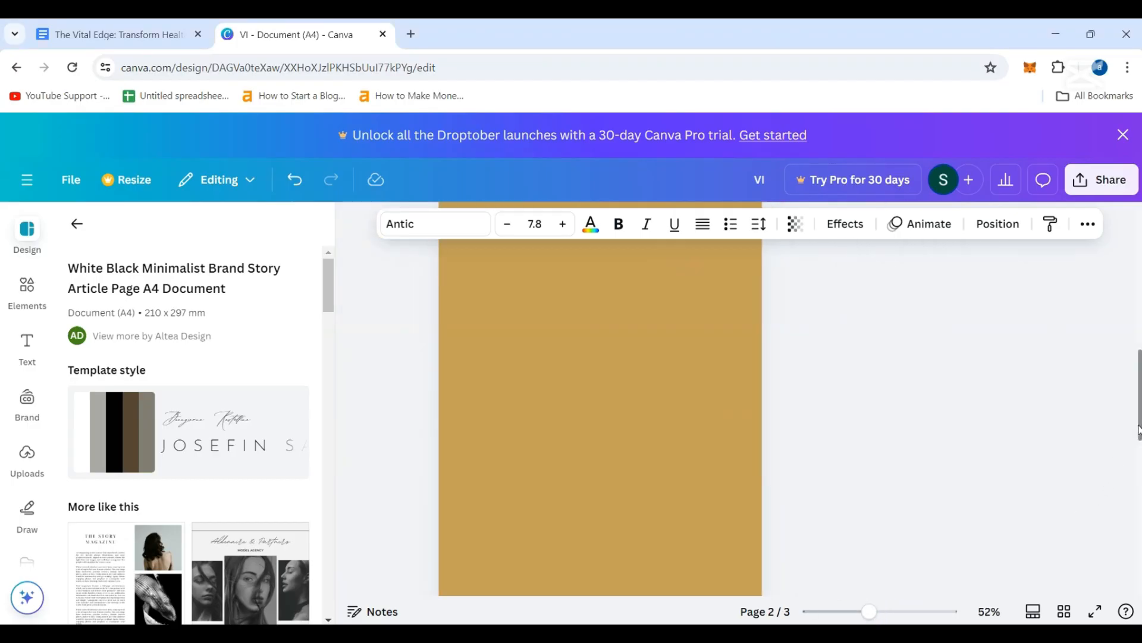
scroll(727, 418, up, 2)
click(554, 436)
key(ctrl+v)
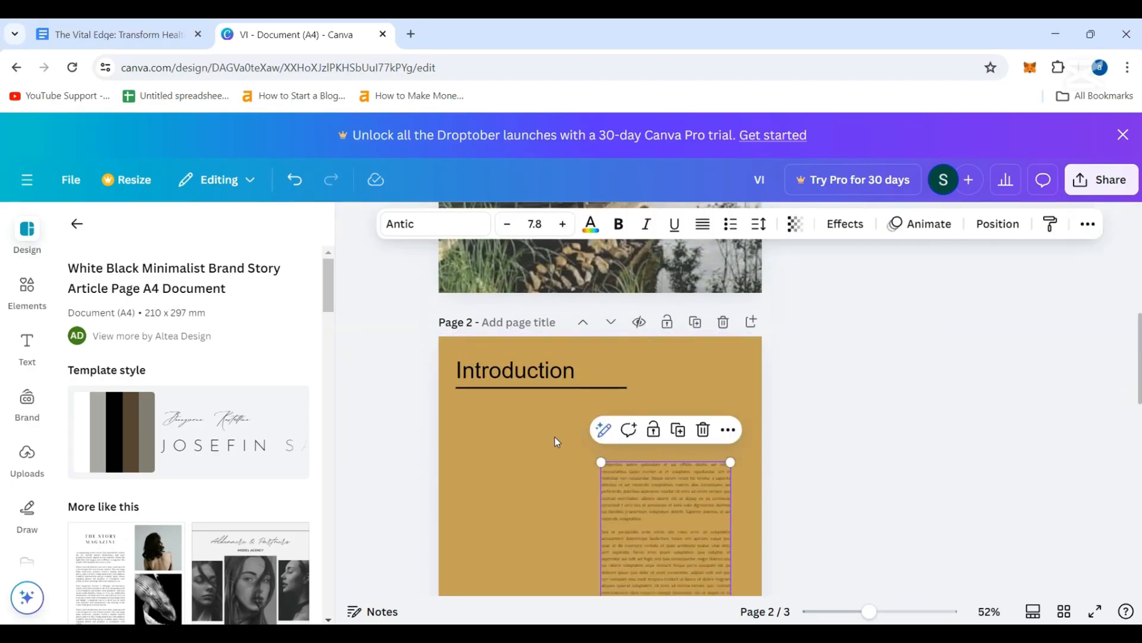
click(555, 442)
drag(667, 499, 515, 448)
scroll(608, 445, down, 3)
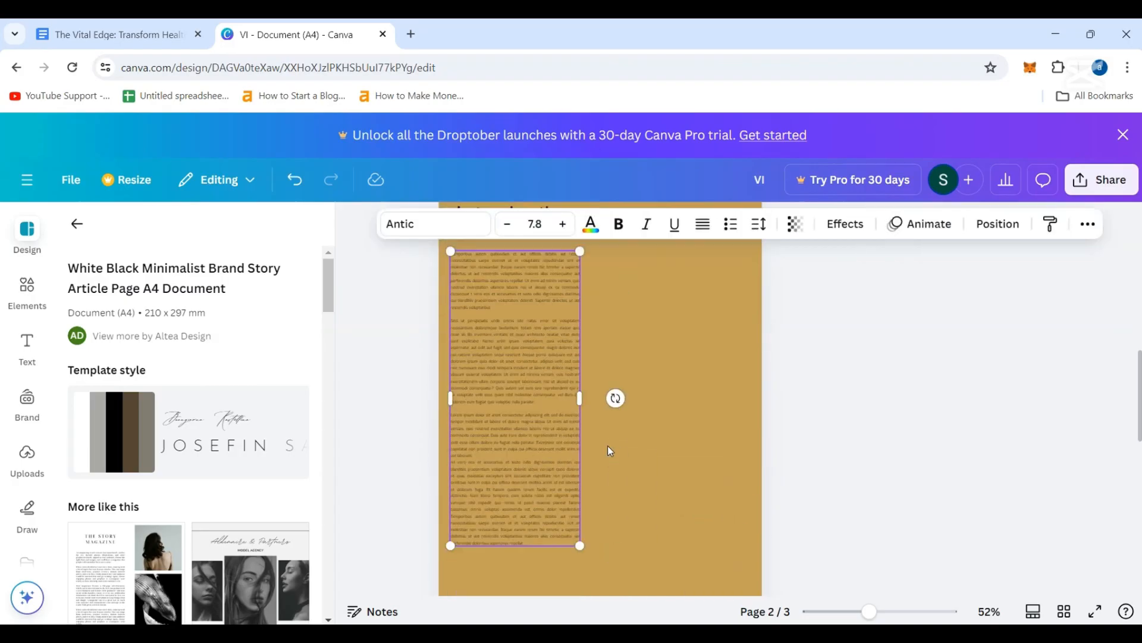
- Try the pasted body text enlarged to font size 29.4, and reduce it to 7.4
drag(580, 539, 610, 595)
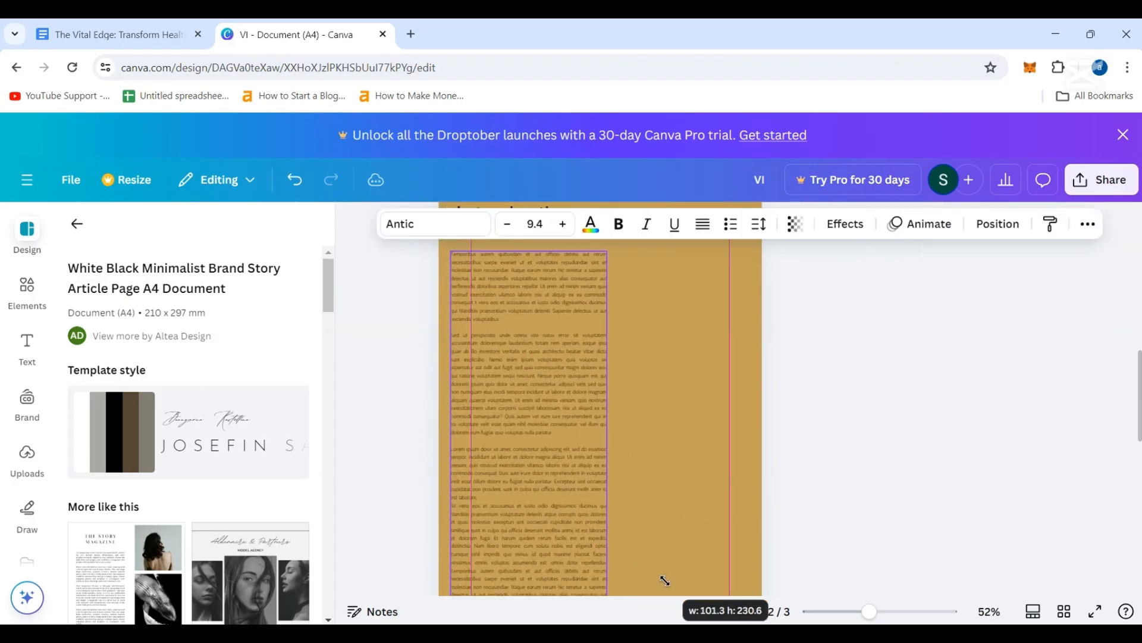
click(563, 224)
click(563, 224)
click(563, 224)
click(562, 224)
scroll(626, 358, down, 5)
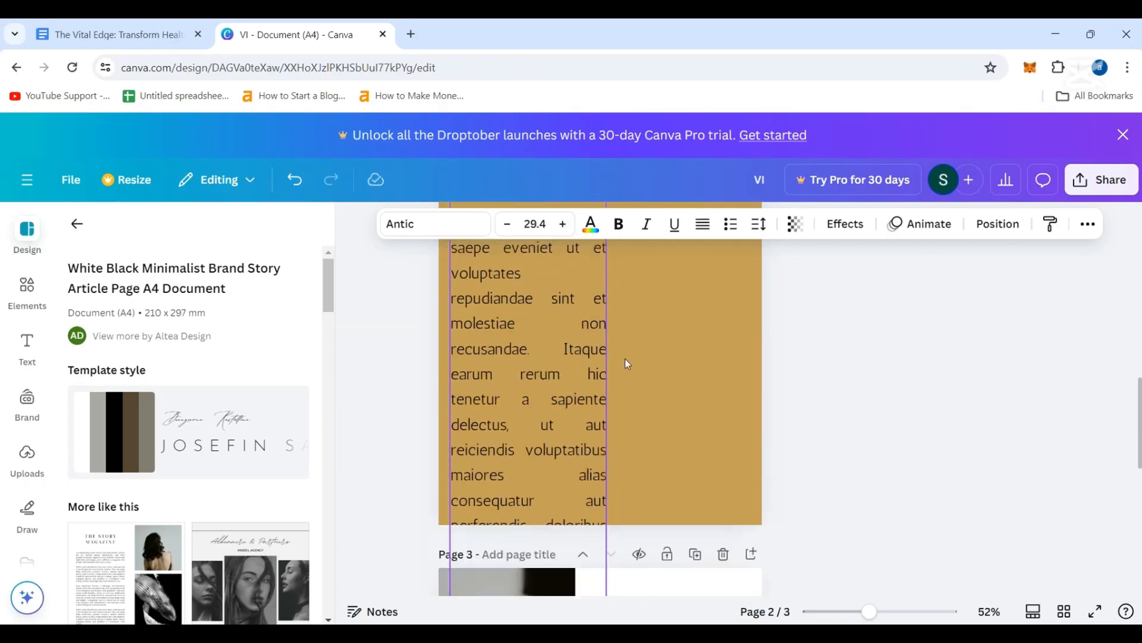
scroll(629, 369, up, 6)
scroll(558, 438, down, 10)
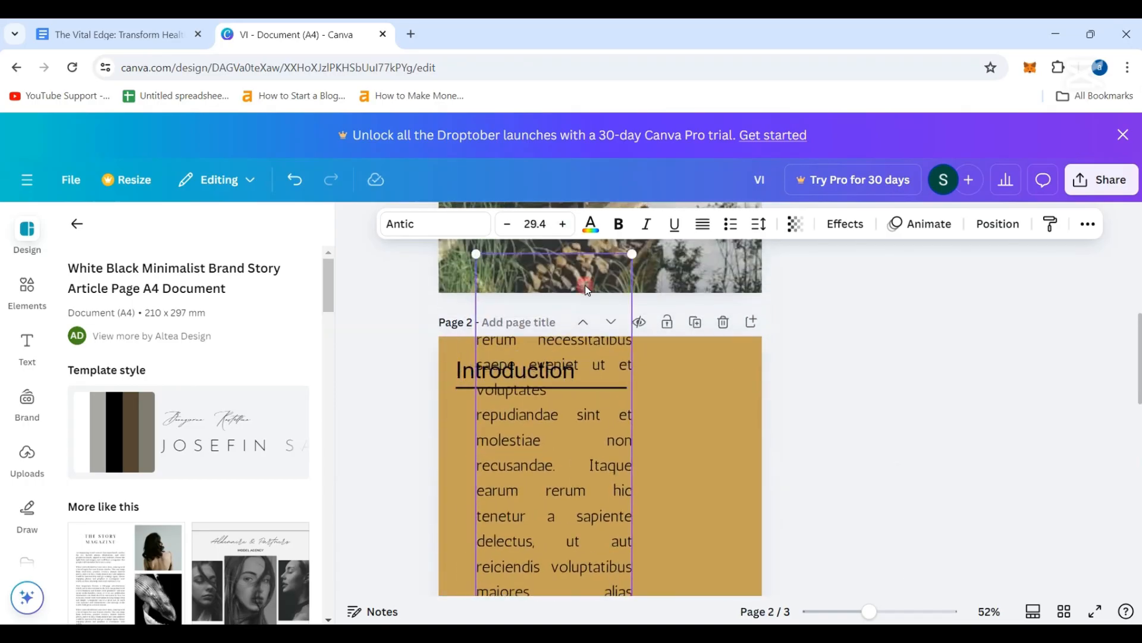
scroll(607, 410, up, 5)
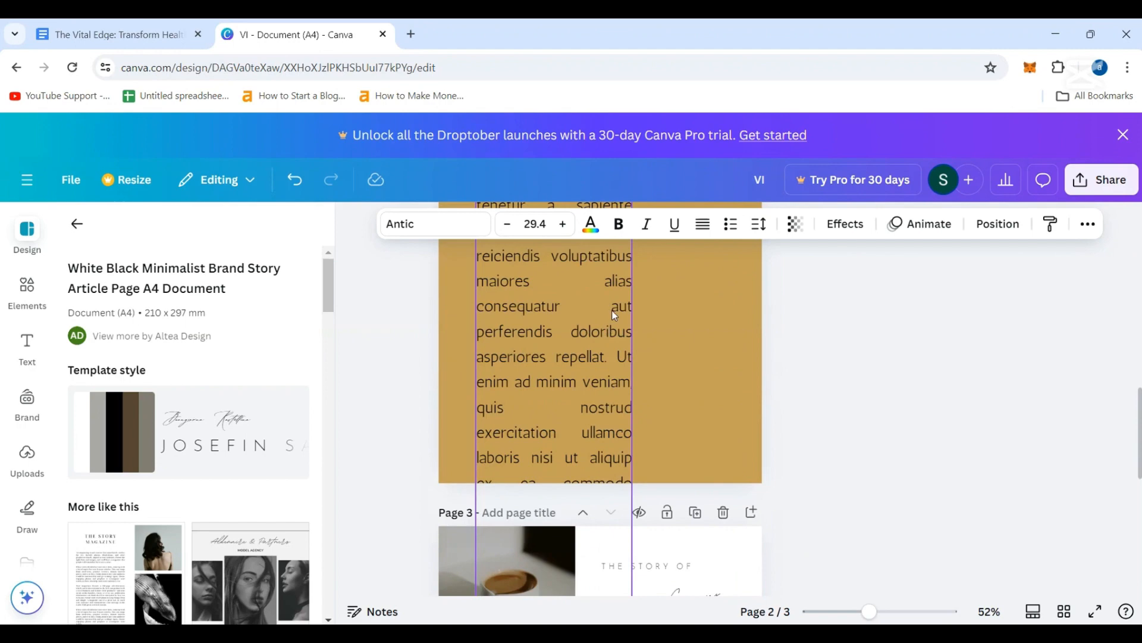
click(507, 224)
click(507, 224)
scroll(572, 381, up, 5)
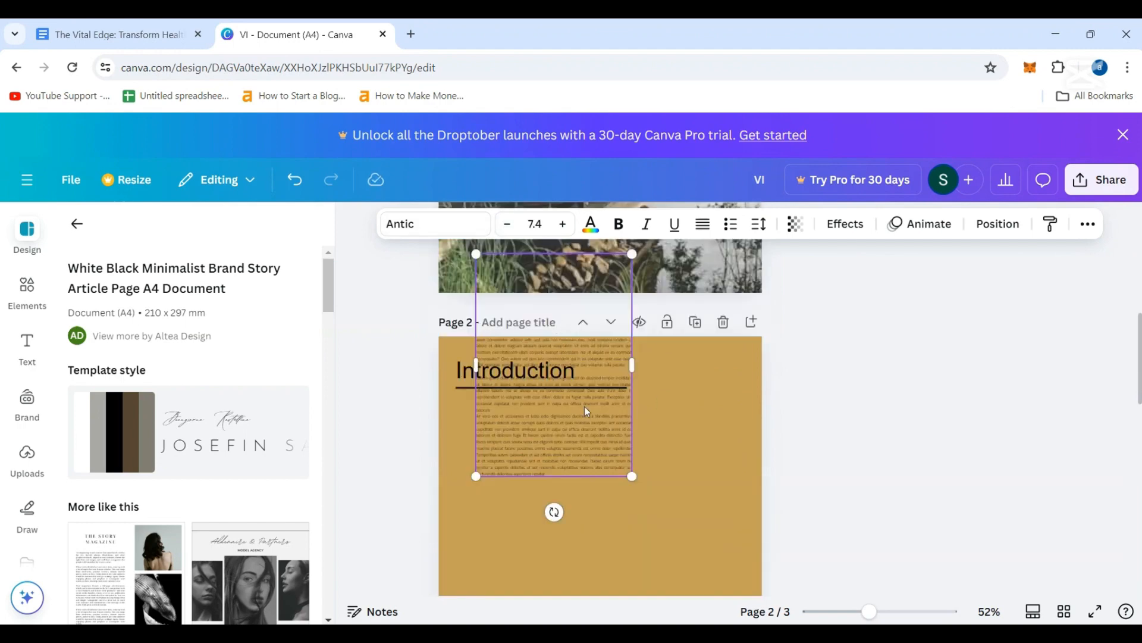
- Widen the body text block to nearly the full page width and place it just under the Introduction heading's line
drag(579, 430, 587, 525)
scroll(588, 525, down, 3)
drag(570, 343, 541, 464)
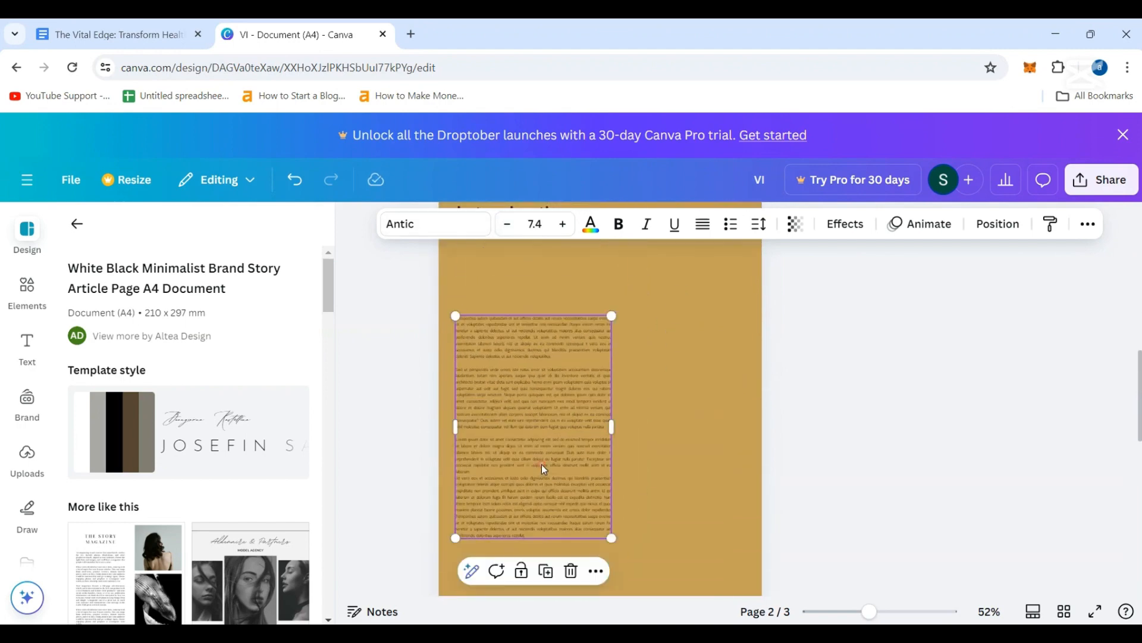
drag(612, 428, 751, 449)
scroll(741, 461, up, 2)
drag(574, 429, 571, 368)
- Increase the page 2 body text's font size to 13.4 and check how it fills the page
click(563, 224)
click(563, 223)
click(563, 224)
click(563, 224)
click(562, 223)
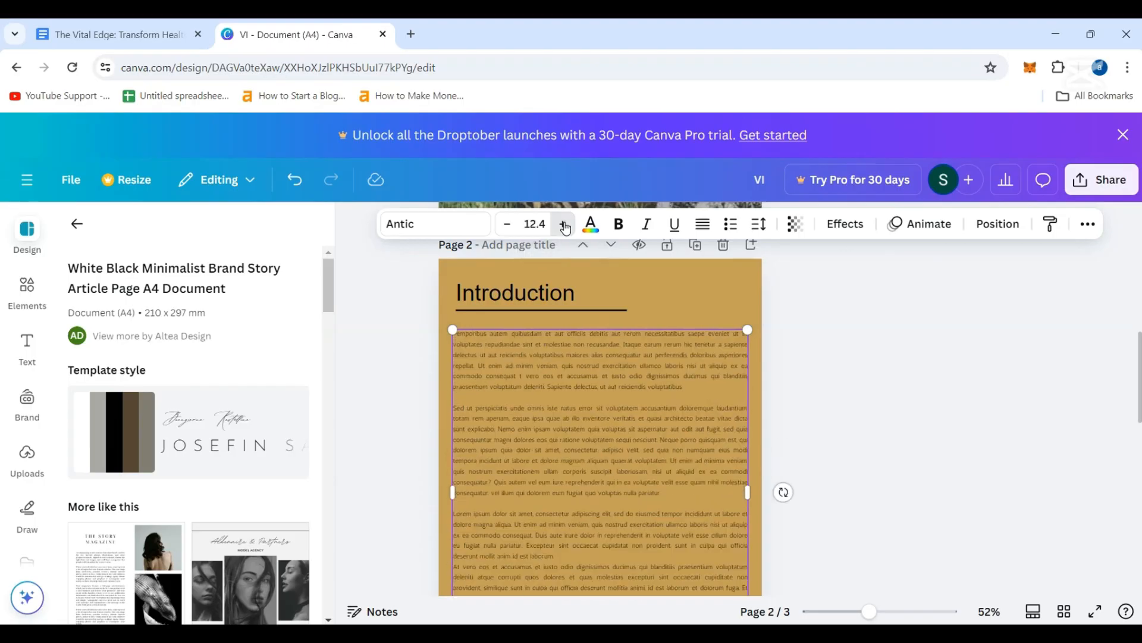
click(563, 224)
scroll(601, 330, down, 4)
scroll(603, 335, up, 3)
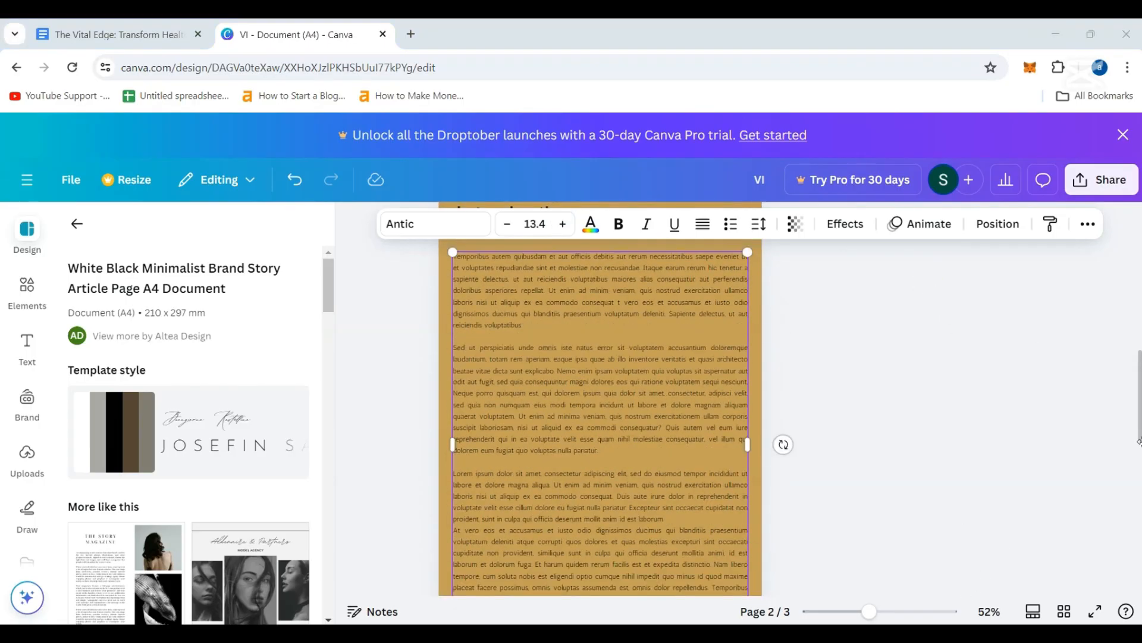
scroll(672, 357, down, 1)
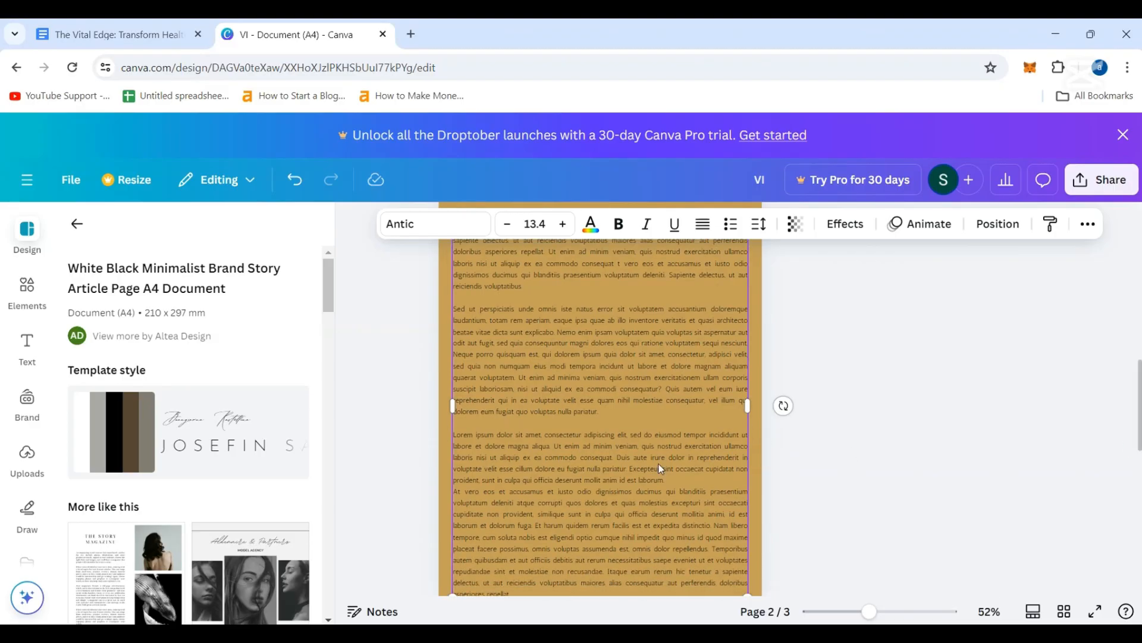
key(ctrl+a)
- Look up the introduction's title in the Google Docs manuscript, highlight "Finding Your Vital Edge", and return to Canva
click(89, 34)
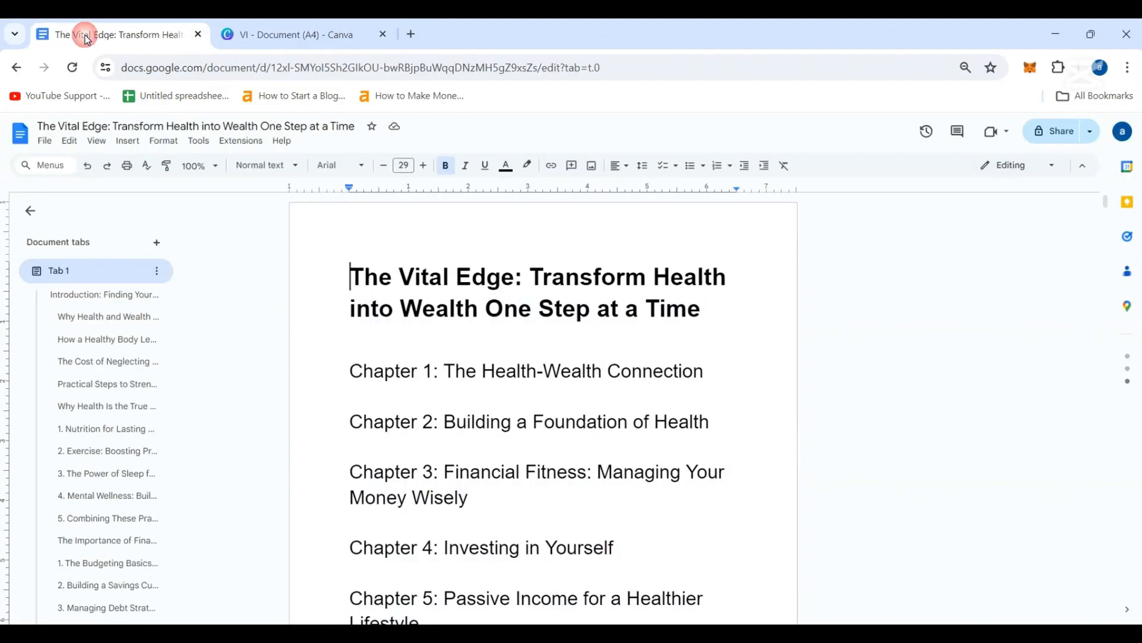
scroll(410, 296, down, 10)
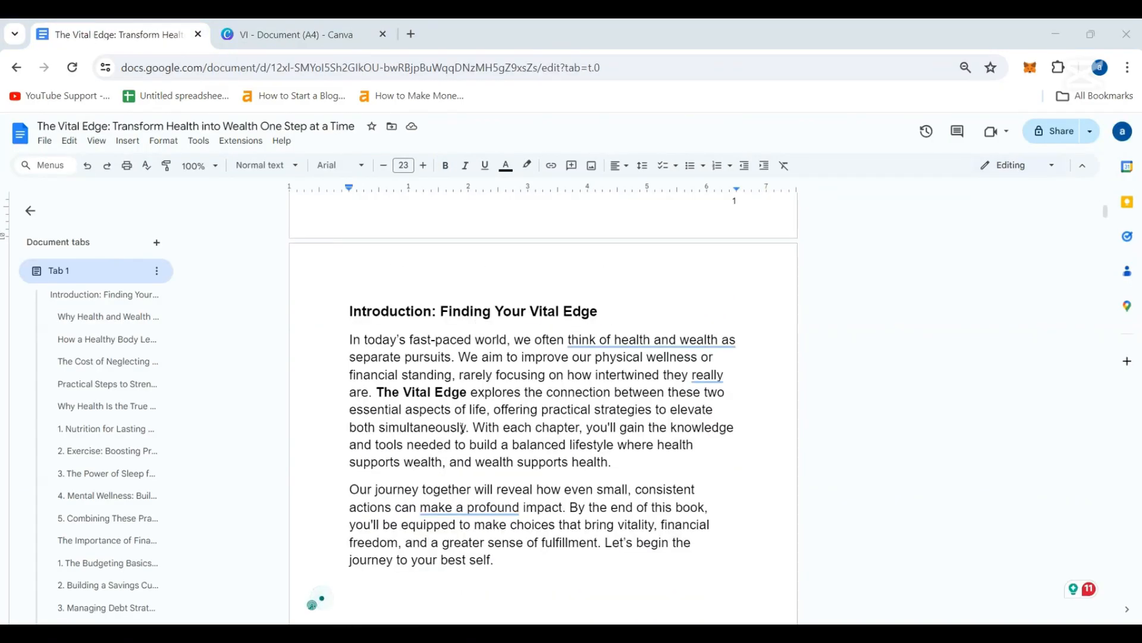
drag(351, 313, 606, 318)
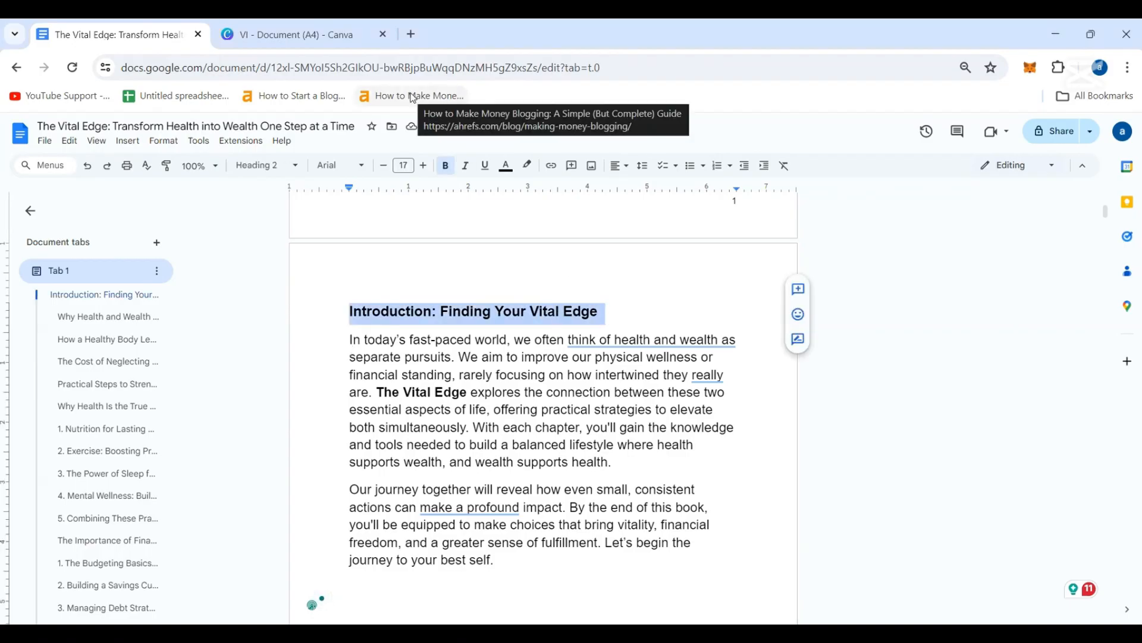
click(436, 307)
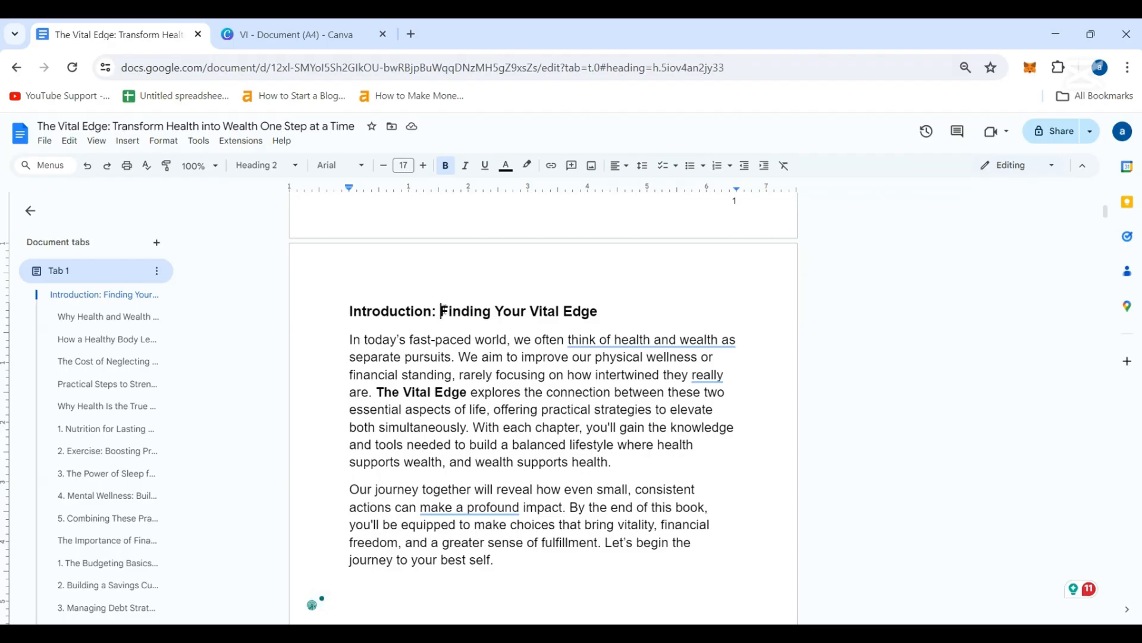
drag(440, 309, 624, 316)
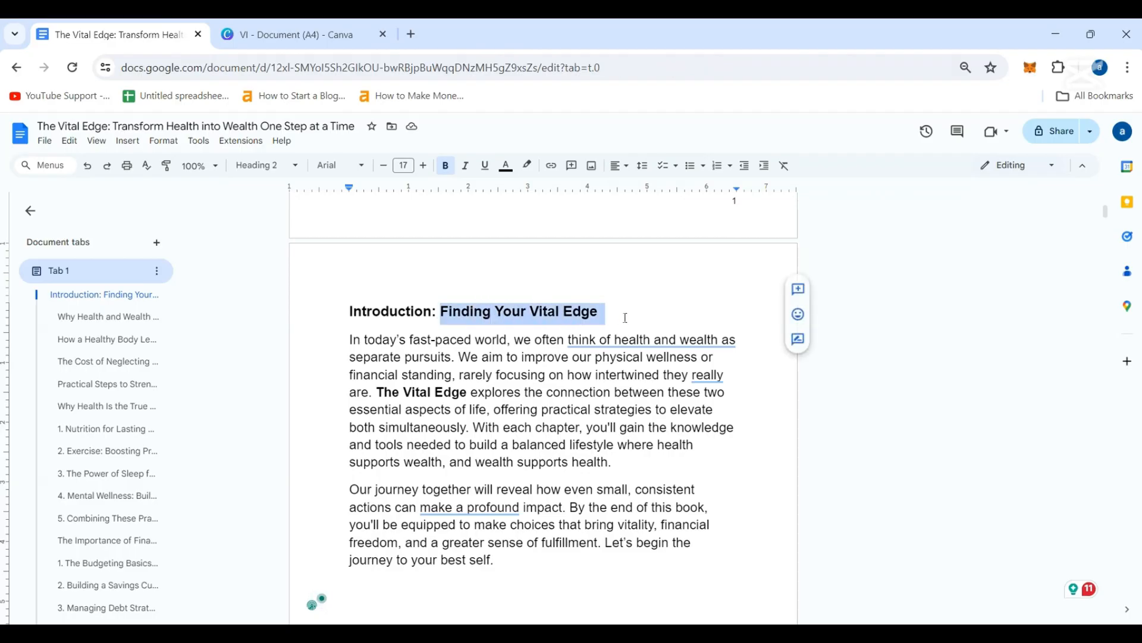
click(319, 42)
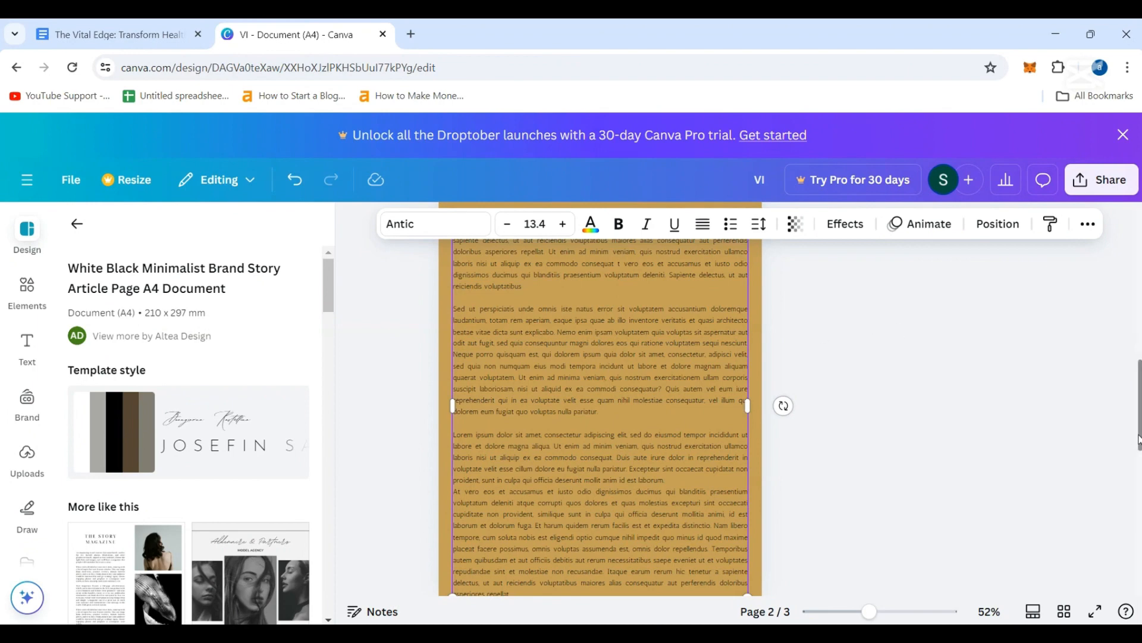
- Extend the page 2 heading to read "Introduction Finding Your Vital Edge"
drag(1137, 434, 1137, 371)
click(580, 439)
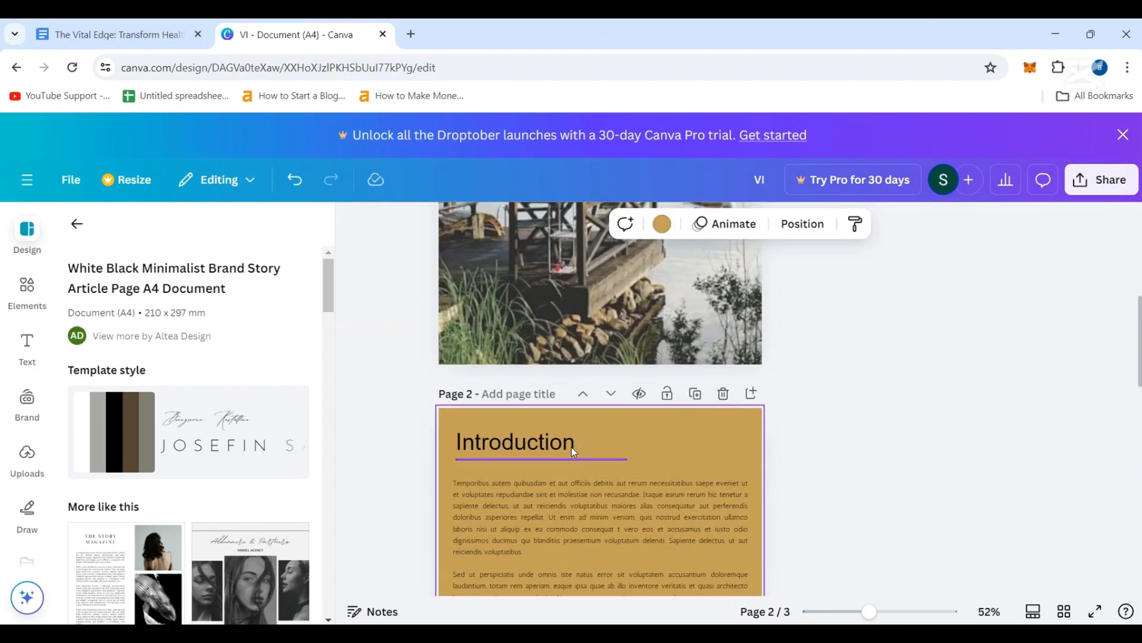
click(574, 444)
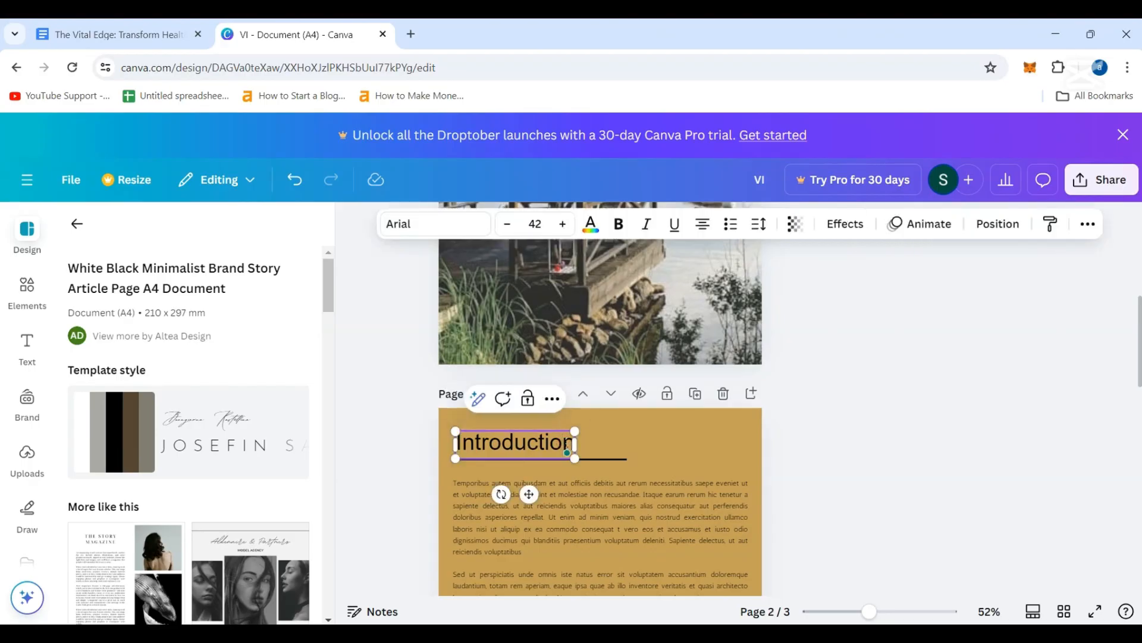
text(Fin)
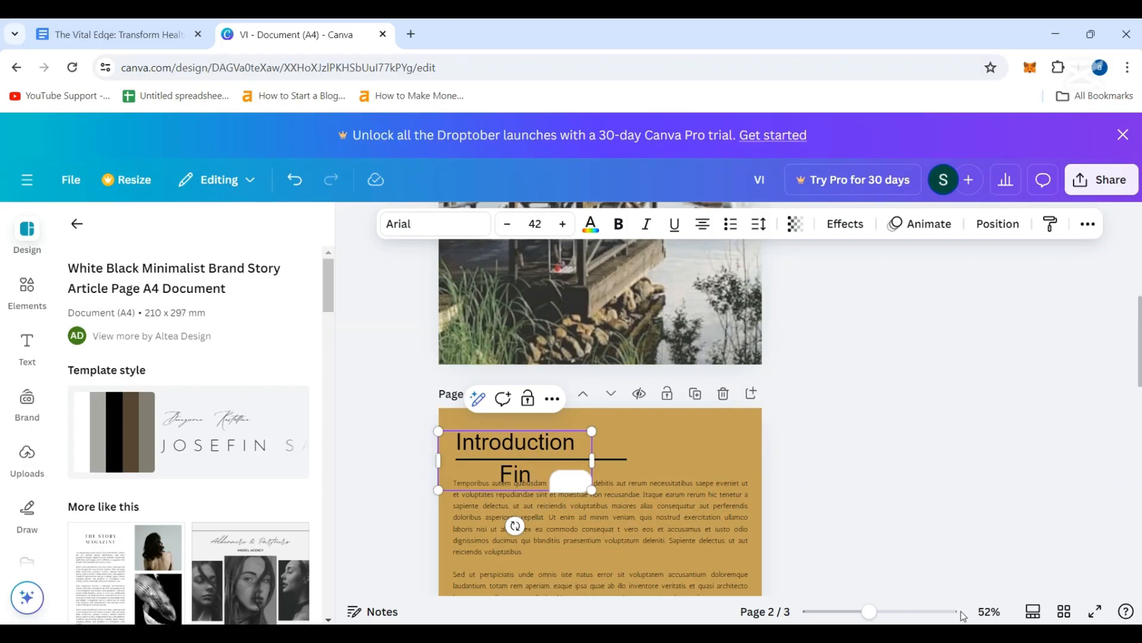
click(527, 467)
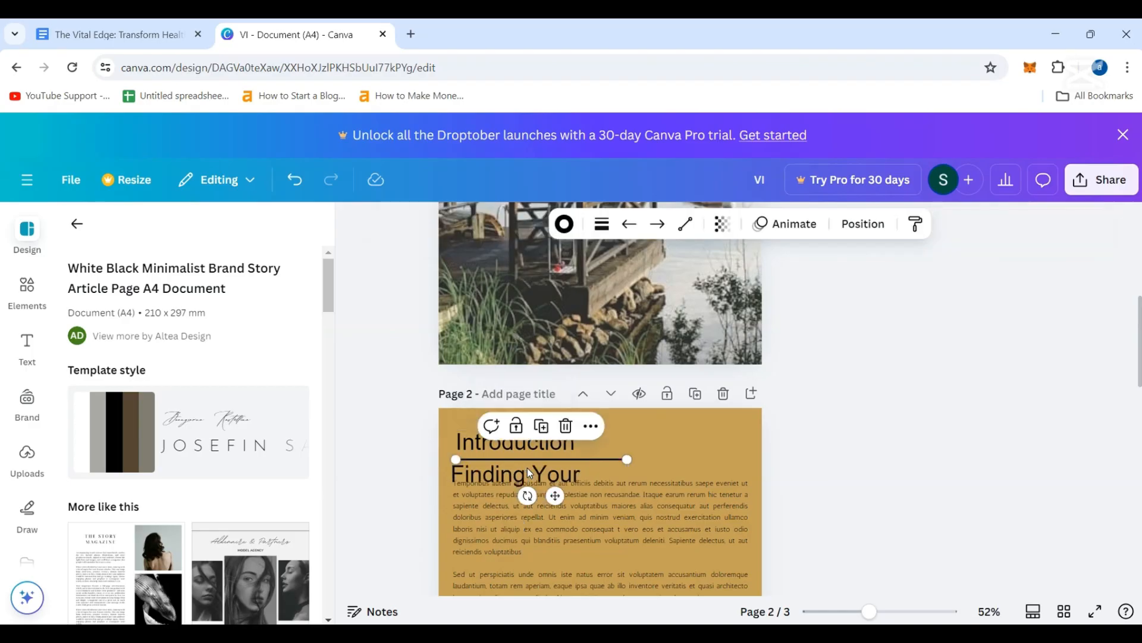
click(571, 471)
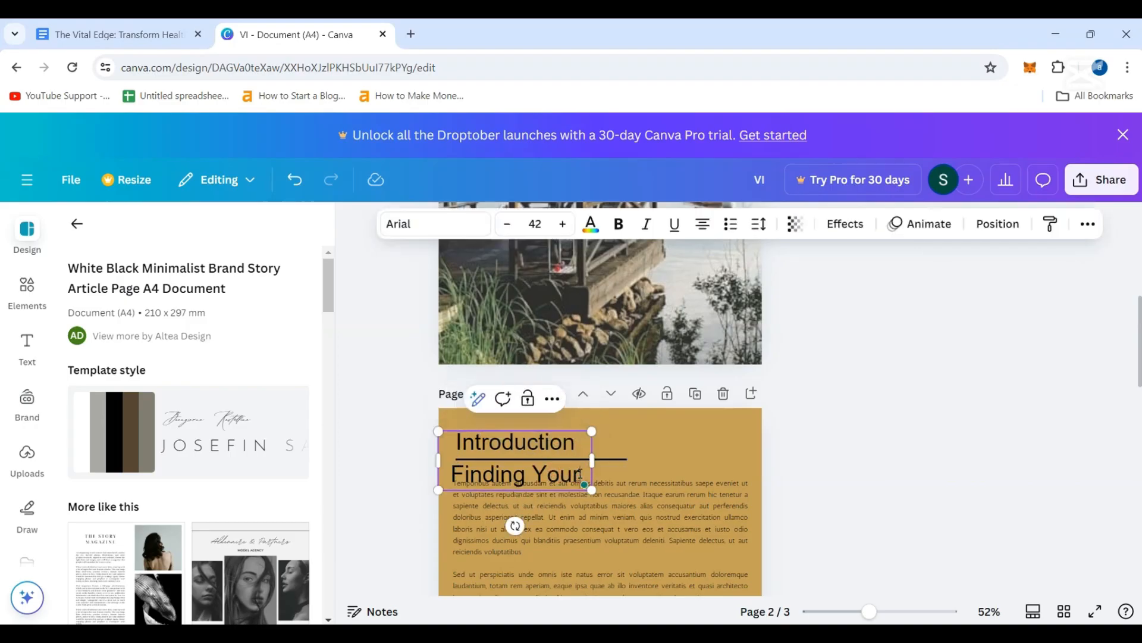
text(Vital)
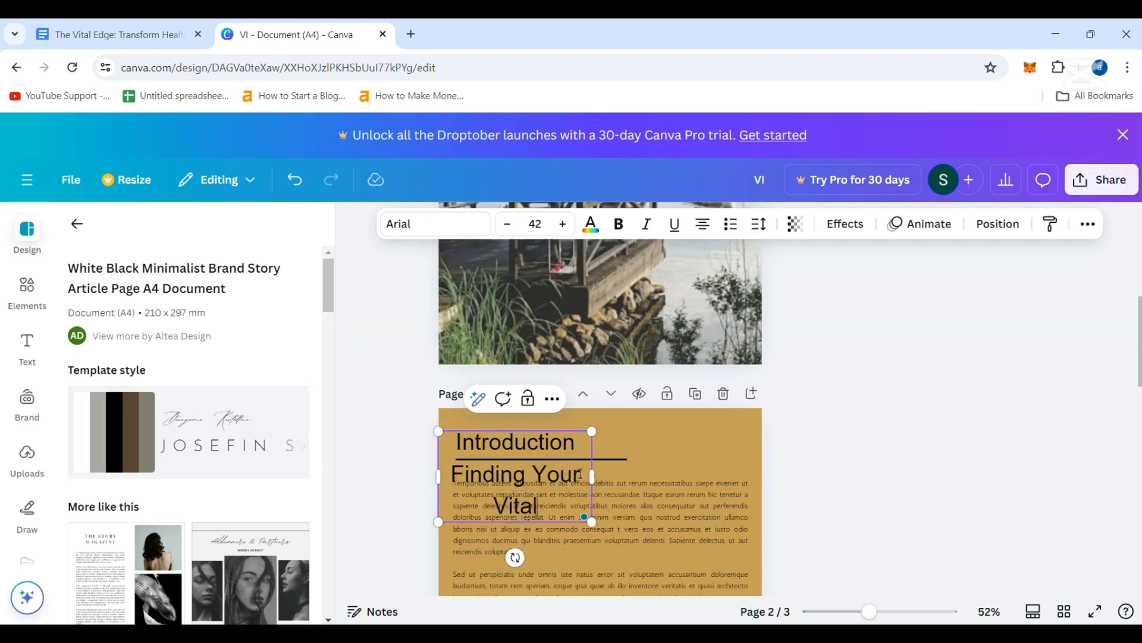
text( Edge)
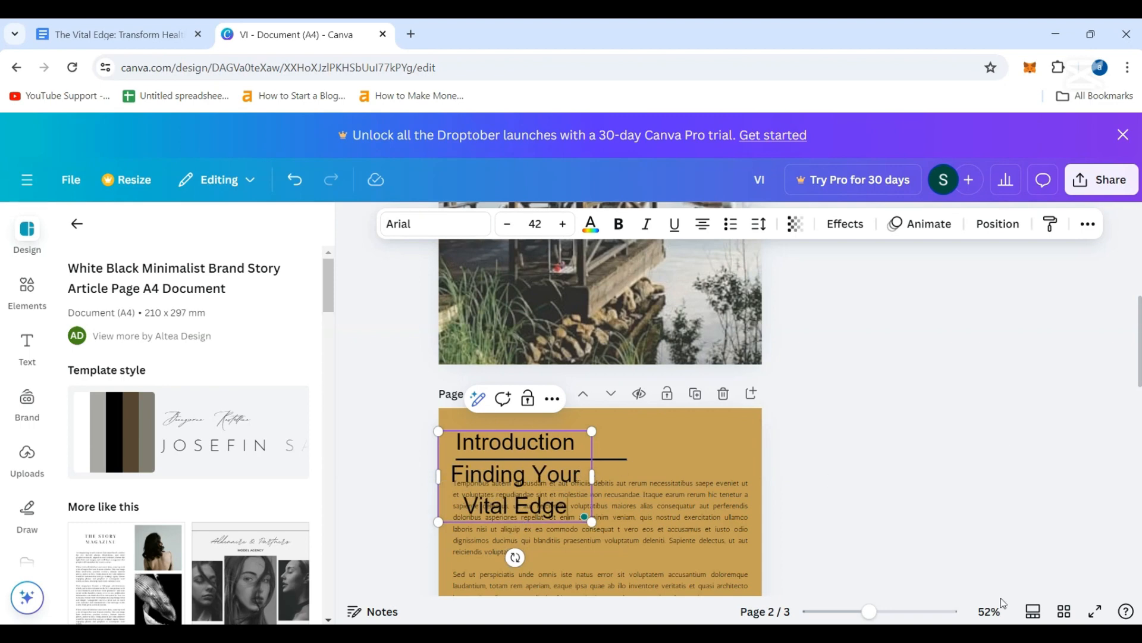
key(Escape)
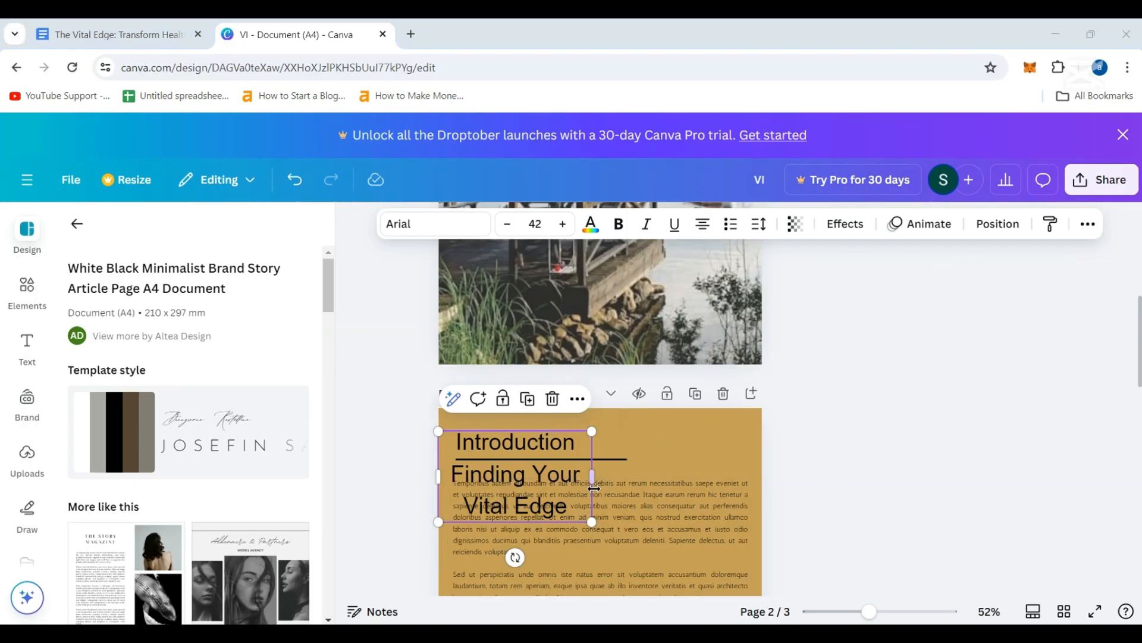
- Widen the heading box to fit one line, set its font size to 29, and align its text with the line's left end
drag(594, 488, 812, 479)
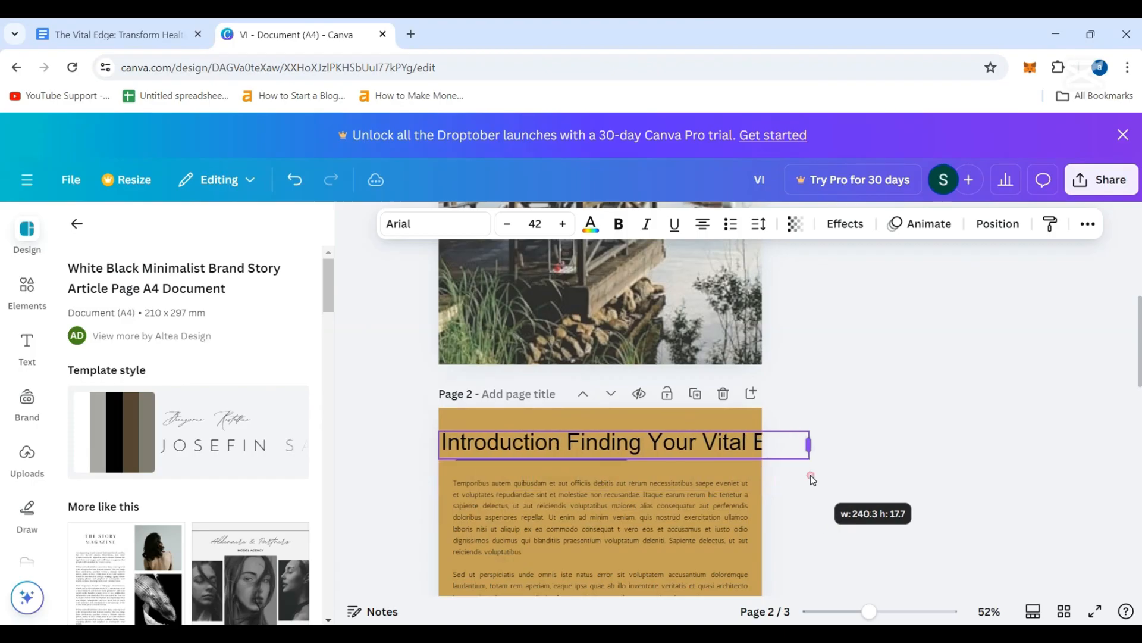
click(513, 226)
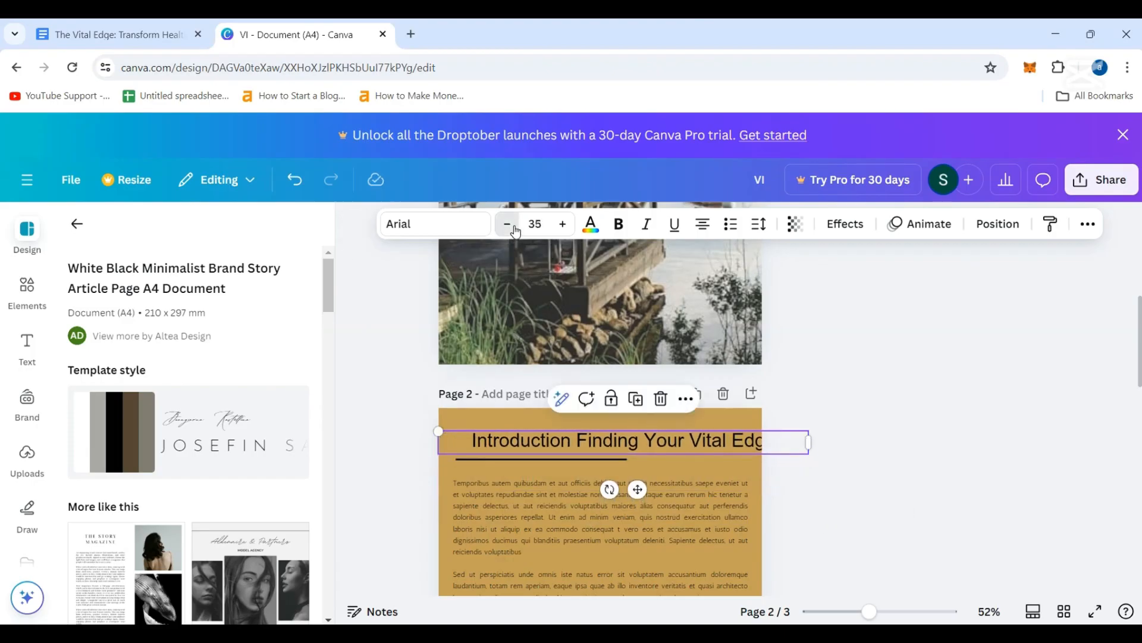
click(514, 228)
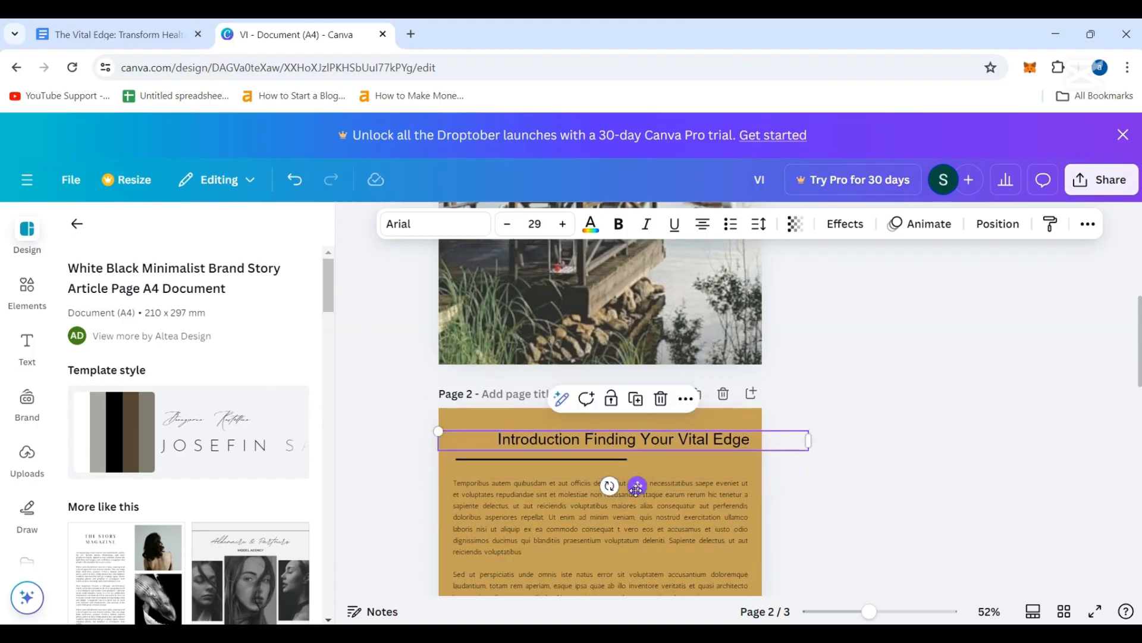
drag(636, 488, 597, 491)
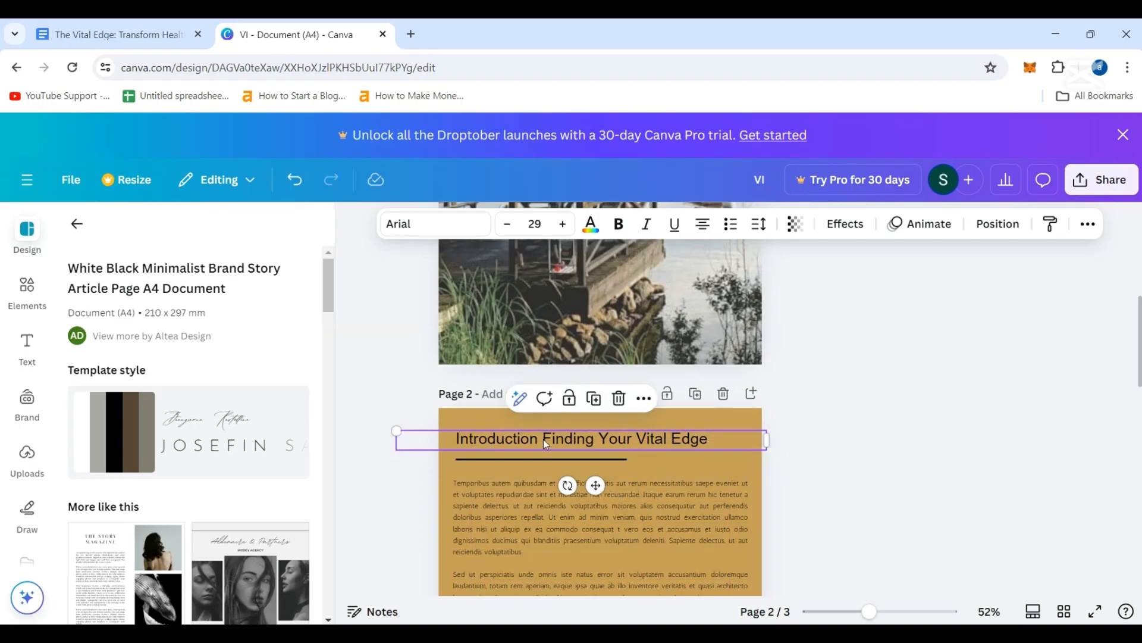
- Insert a colon after "Introduction" in the page 2 heading
click(544, 440)
key(BackSpace)
text(:)
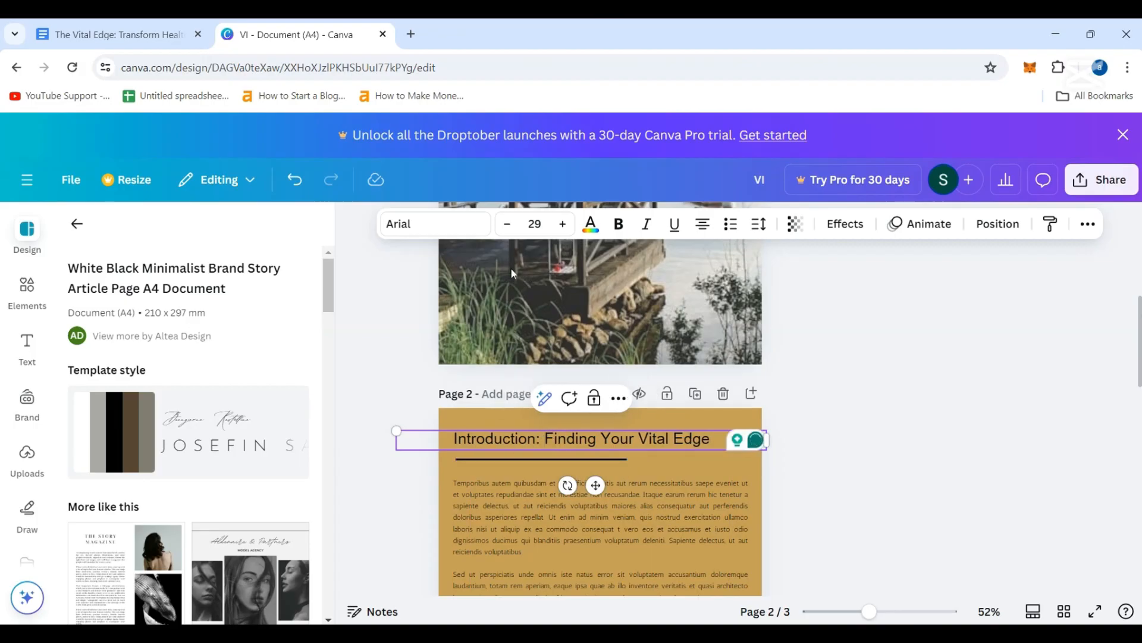
- Reduce the page 2 heading to font size 25 and shift it left to align with the body text
click(507, 223)
click(507, 224)
click(507, 224)
click(507, 224)
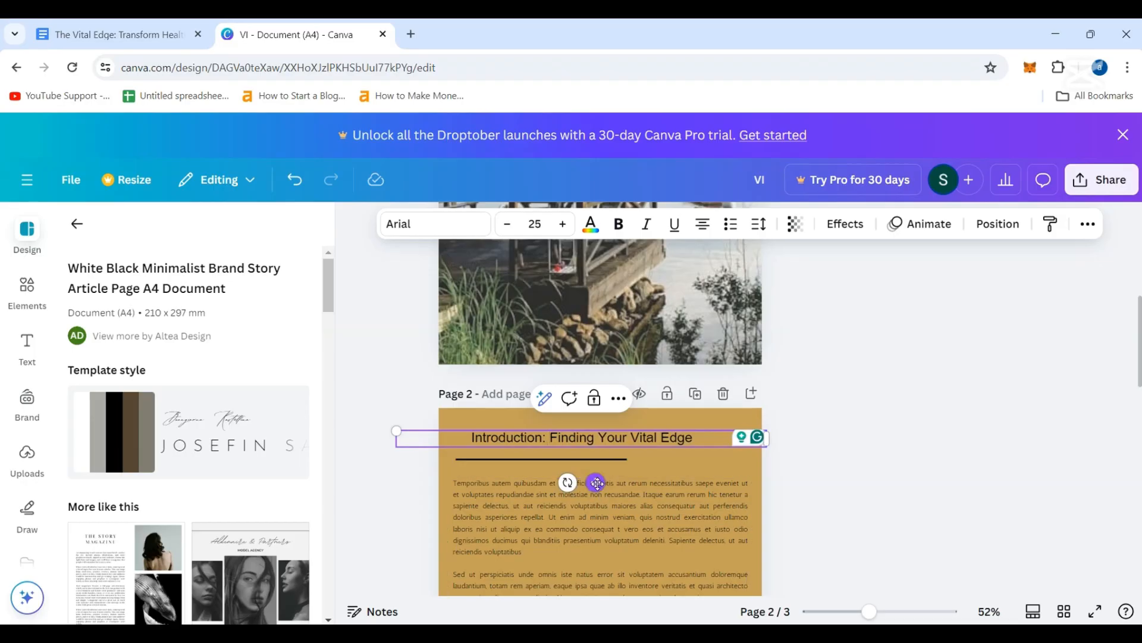
drag(596, 482, 577, 483)
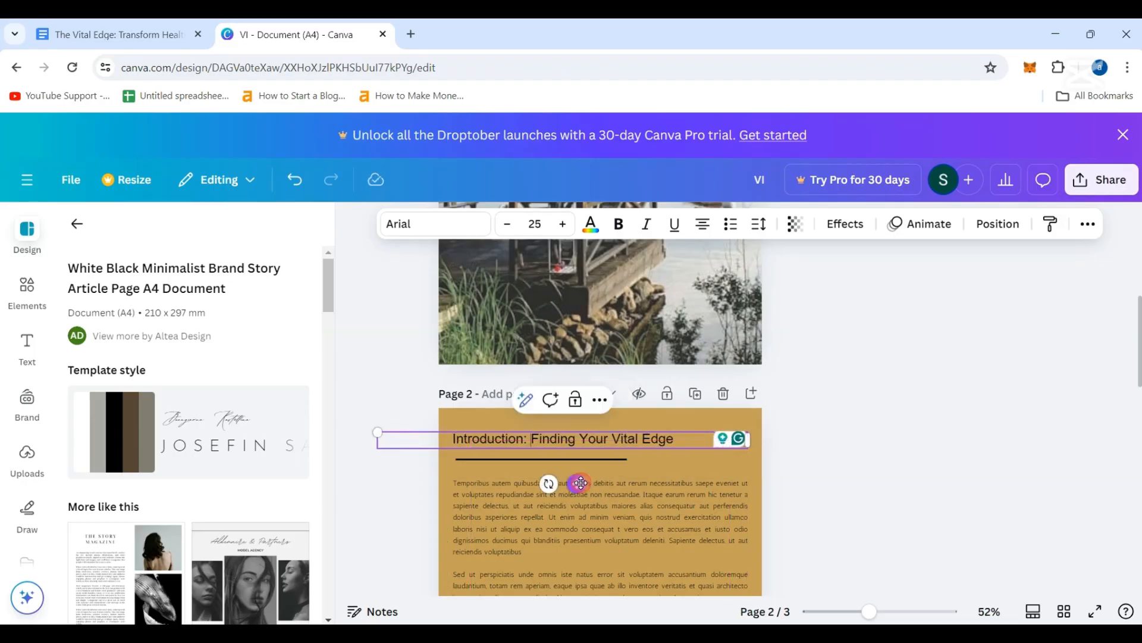
- Move the horizontal line up beneath the smaller heading, leaving a small gap and aligning it with the body text's left edge
click(548, 459)
key(Up)
key(Up)
key(Up)
key(Up)
key(Left)
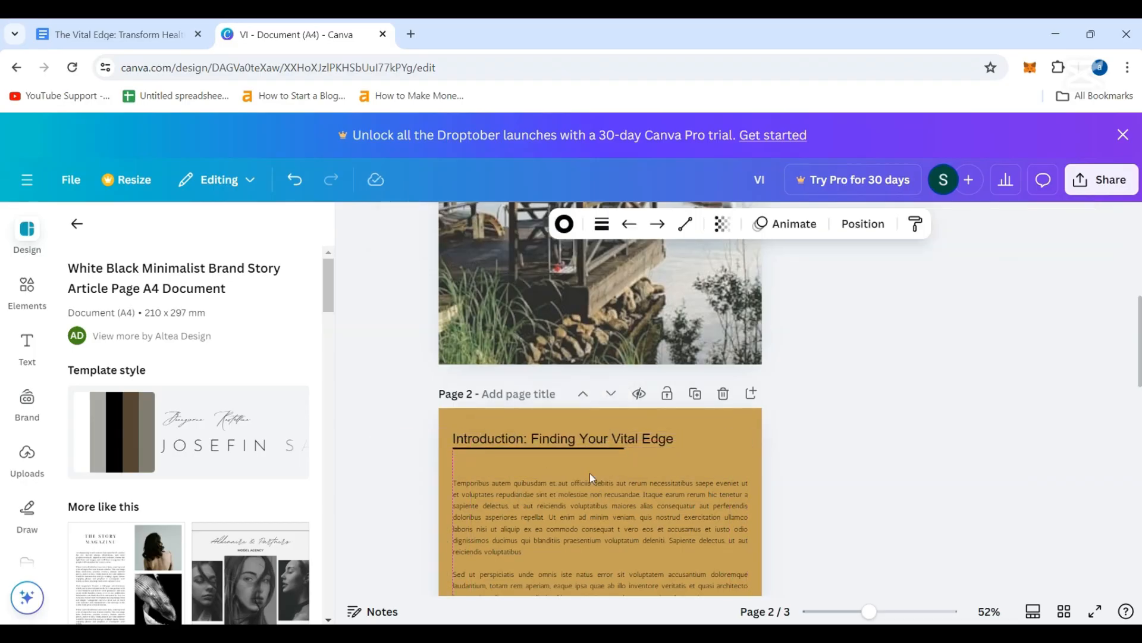
key(Down)
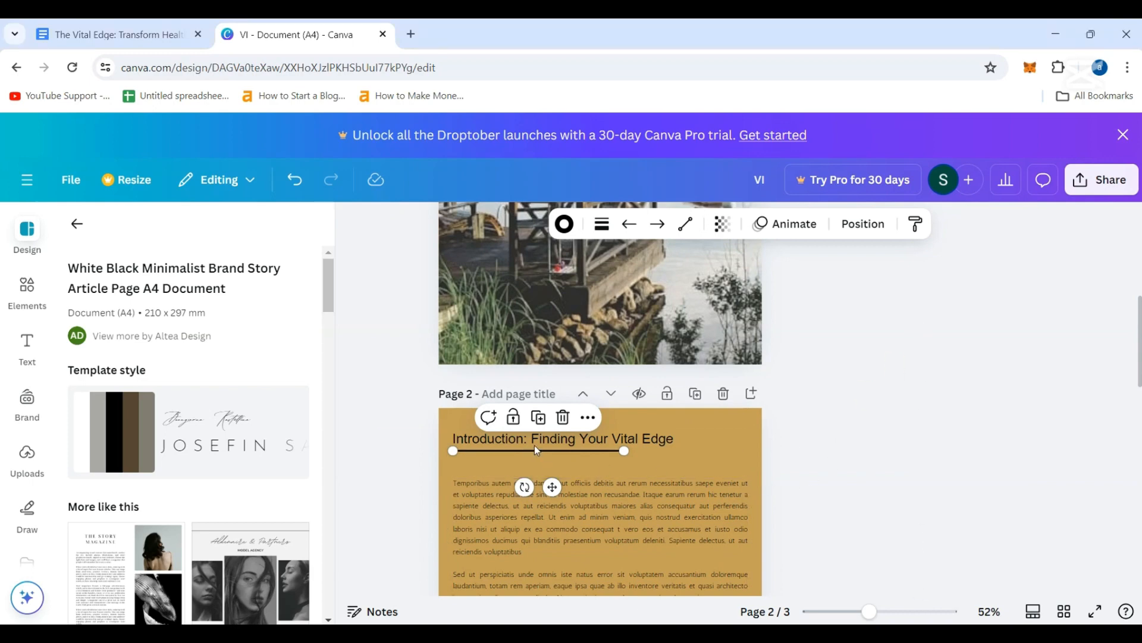
key(ctrl+t)
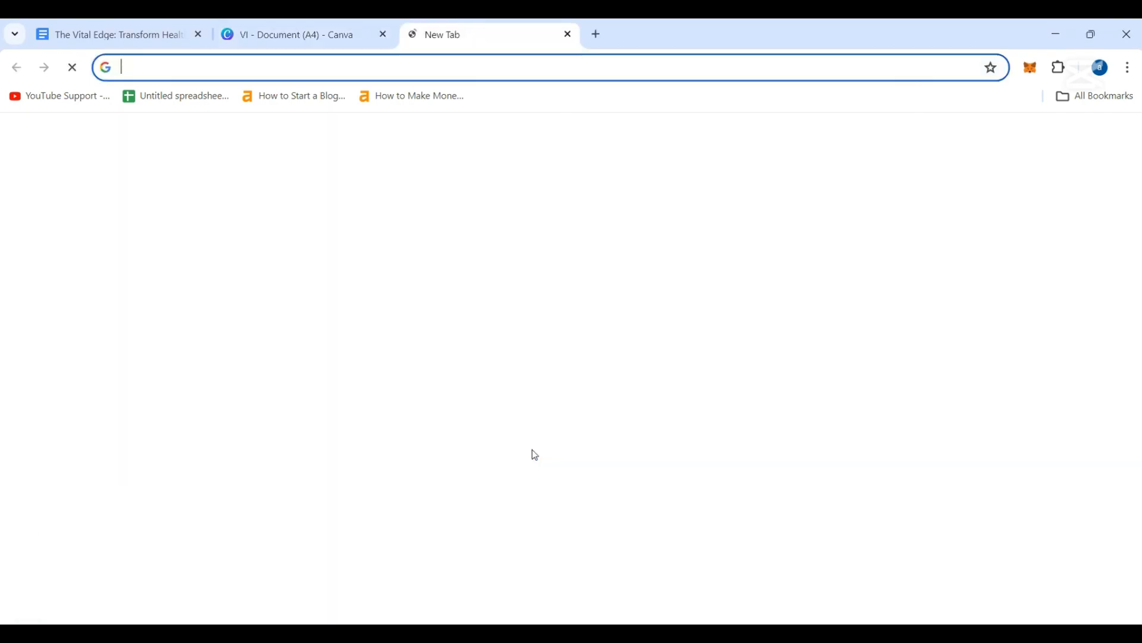
key(ctrl+w)
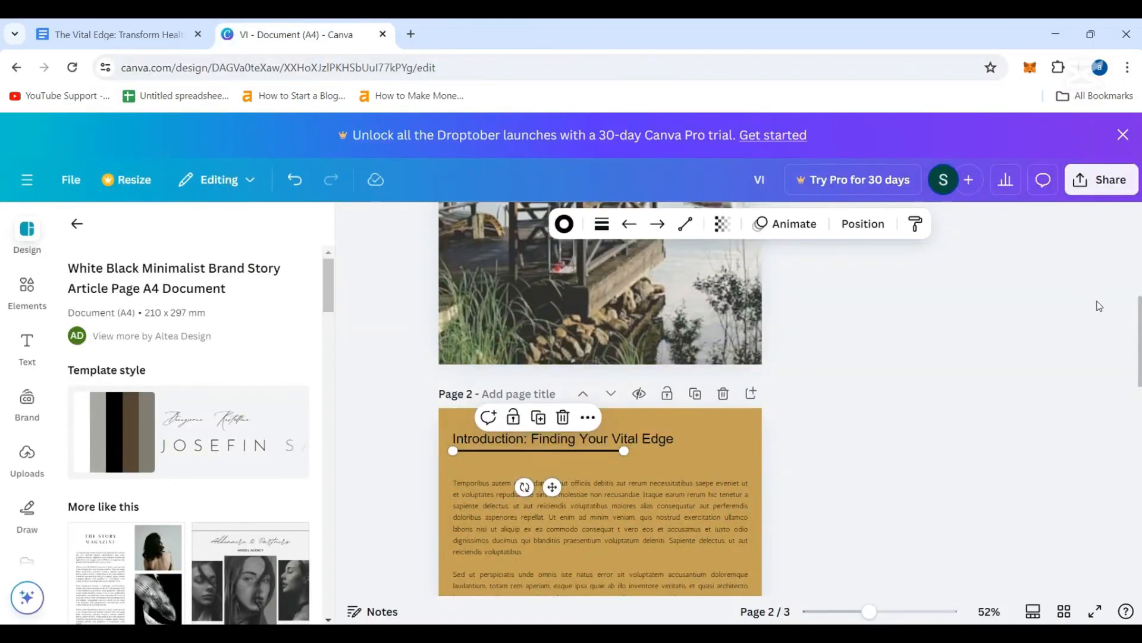
click(924, 270)
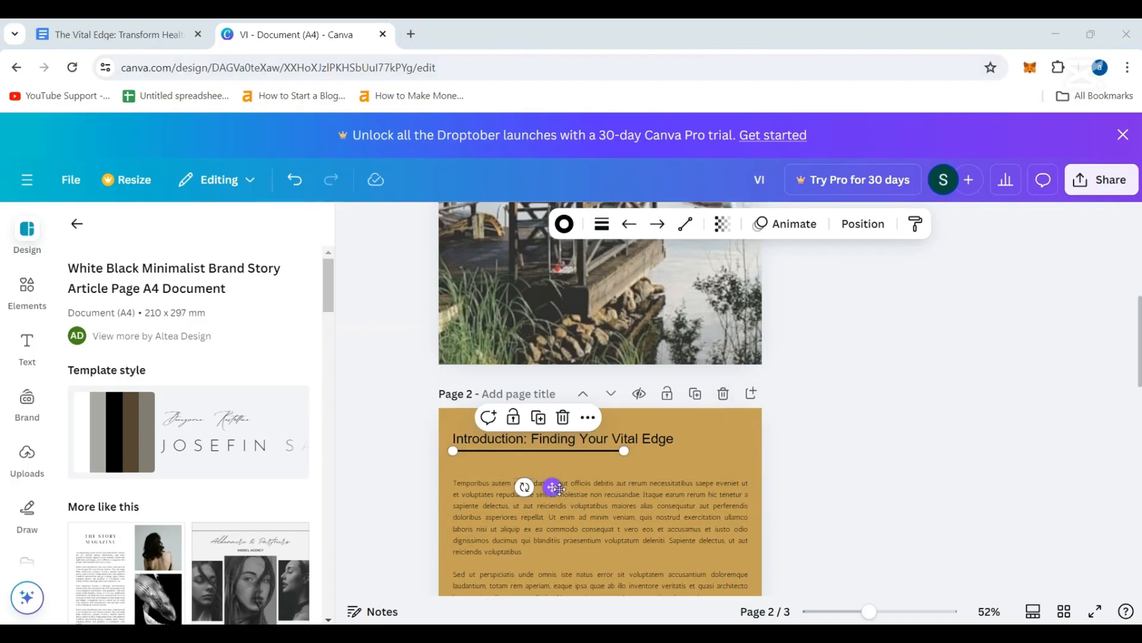
- Set the weight of the line under the page 2 heading to 2 and extend it to the heading's end
click(602, 225)
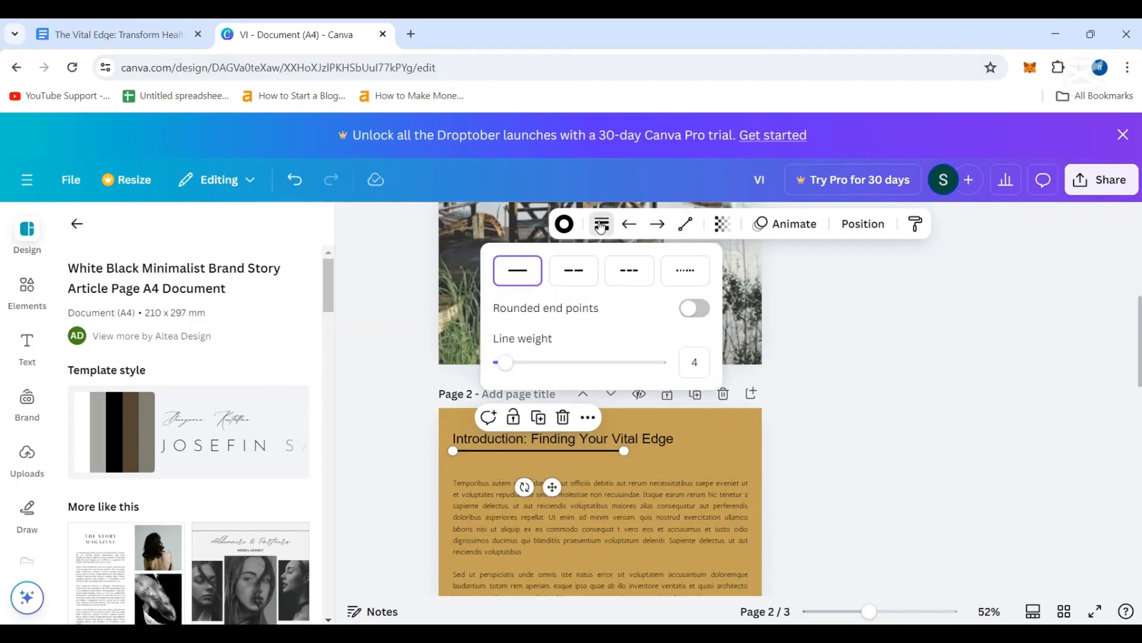
drag(507, 364, 503, 364)
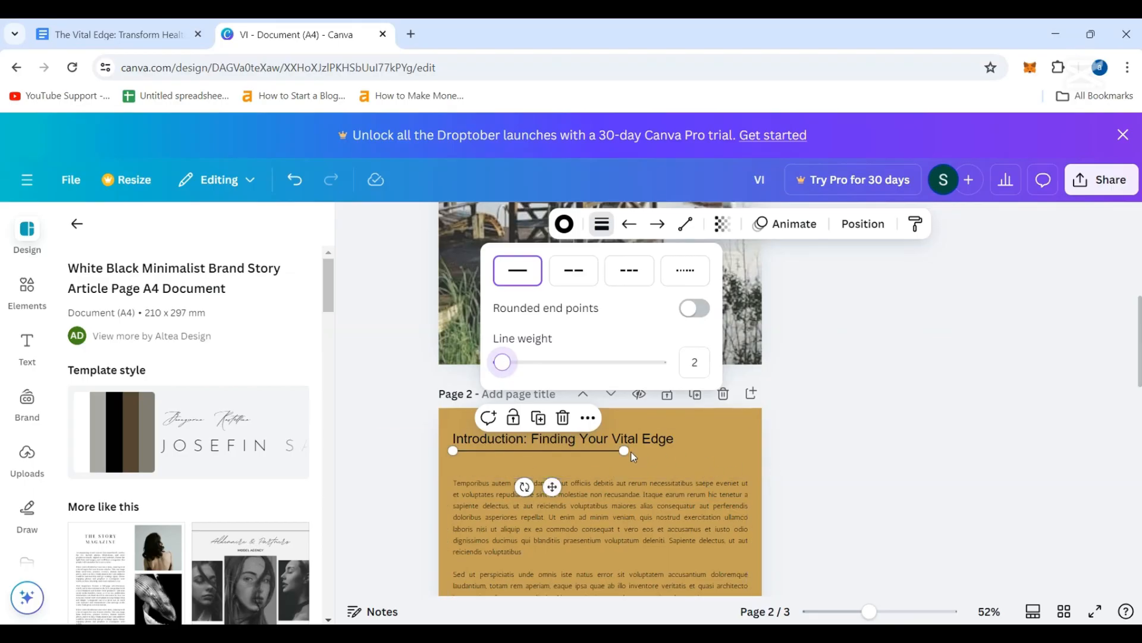
drag(624, 450, 675, 449)
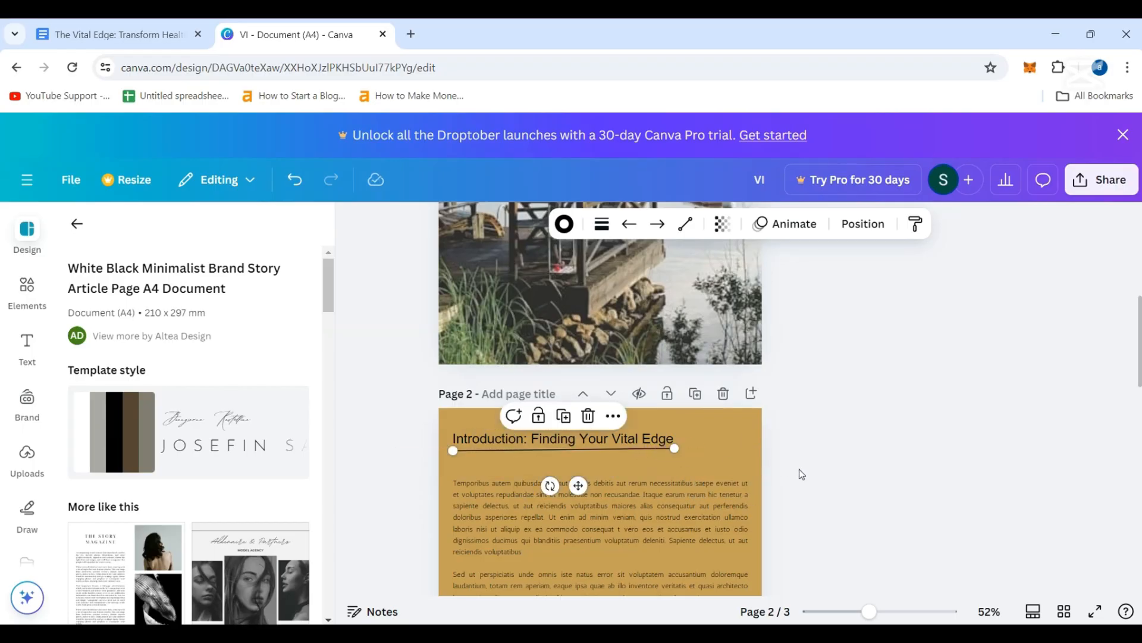
click(832, 492)
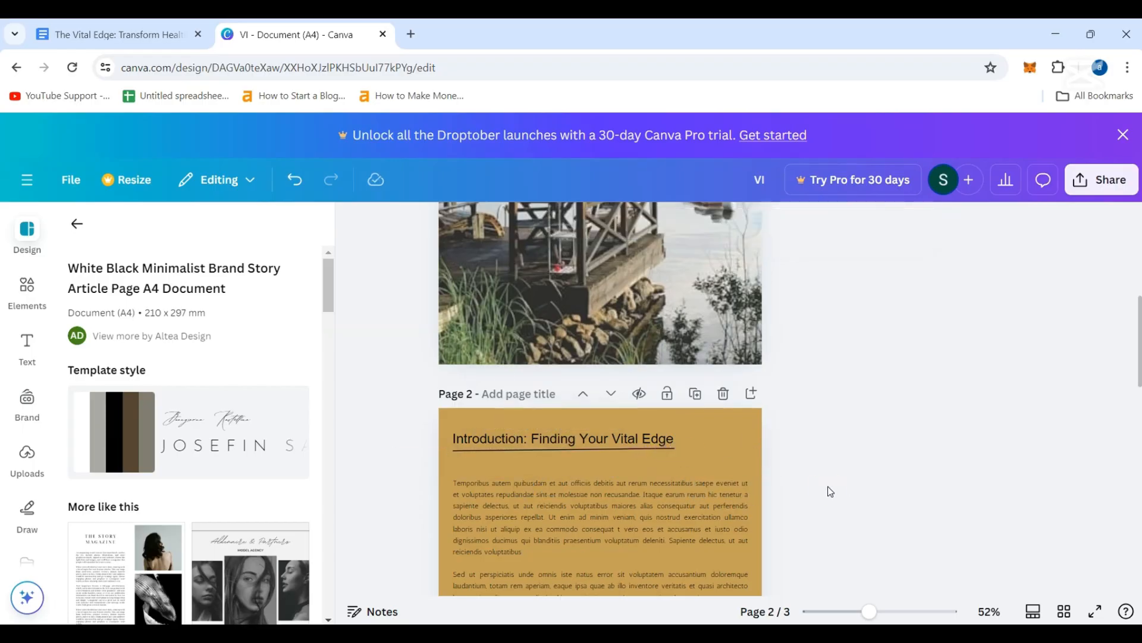
- Try to level the line beneath the heading by nudging it and adjusting its far endpoint
click(502, 447)
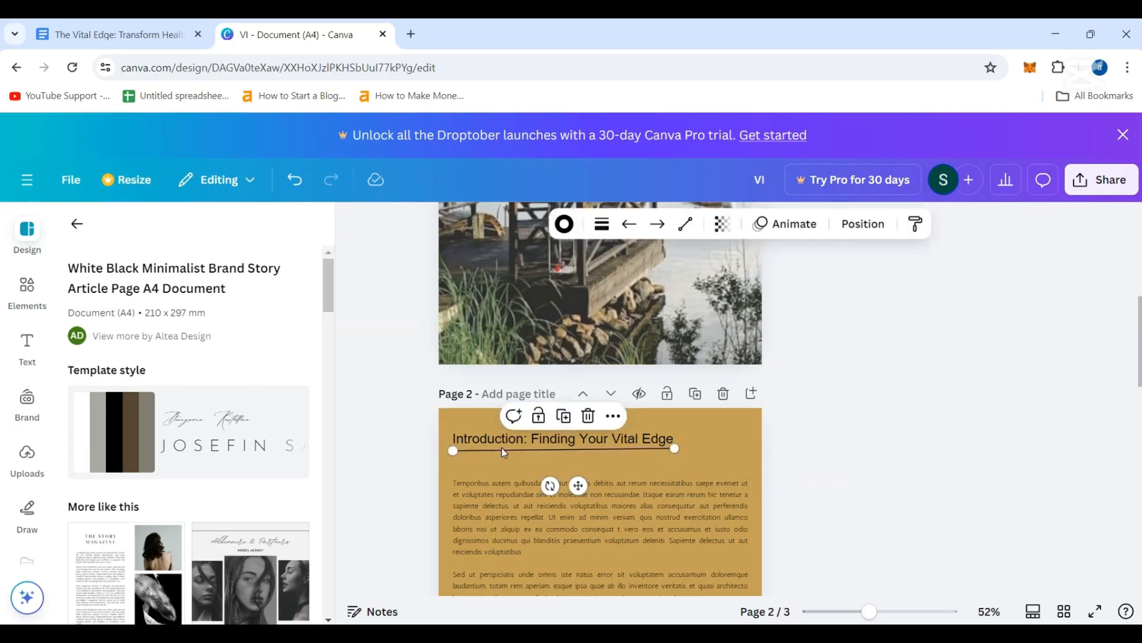
drag(502, 448, 507, 448)
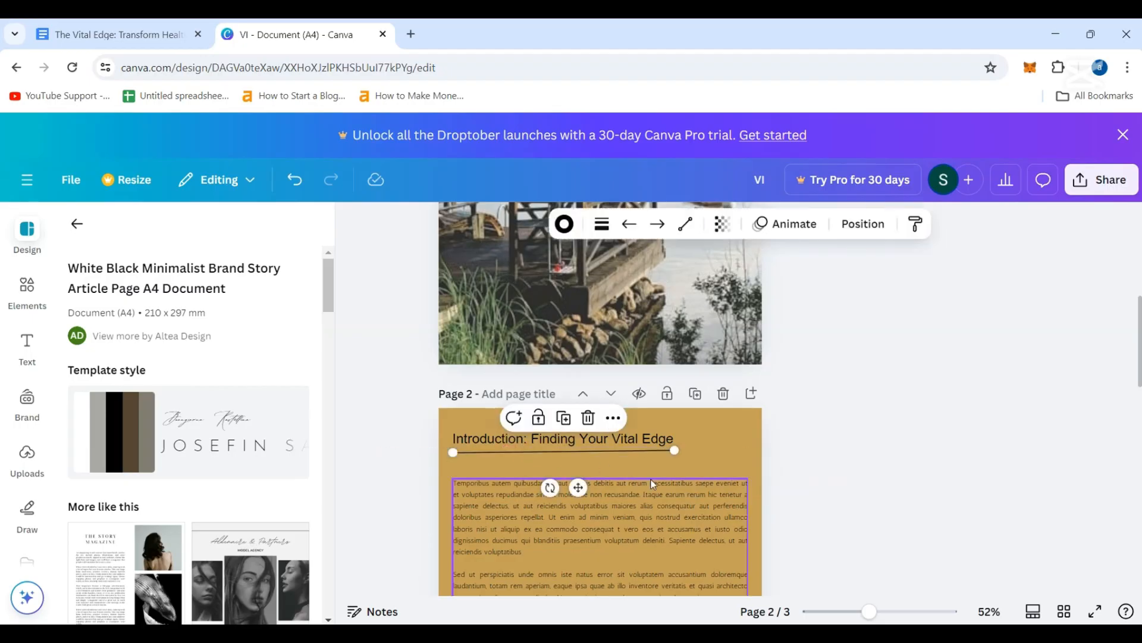
drag(674, 451, 681, 448)
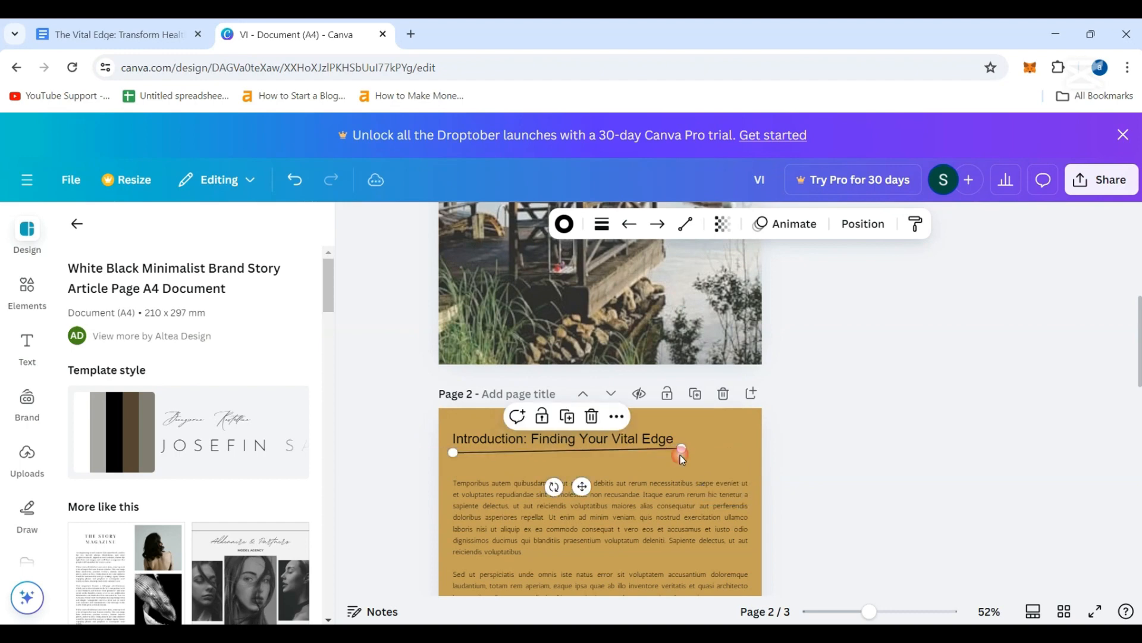
- Replace the drawn line with a text box of underscores placed just beneath the page 2 heading, aligned with the heading's left edge
click(592, 416)
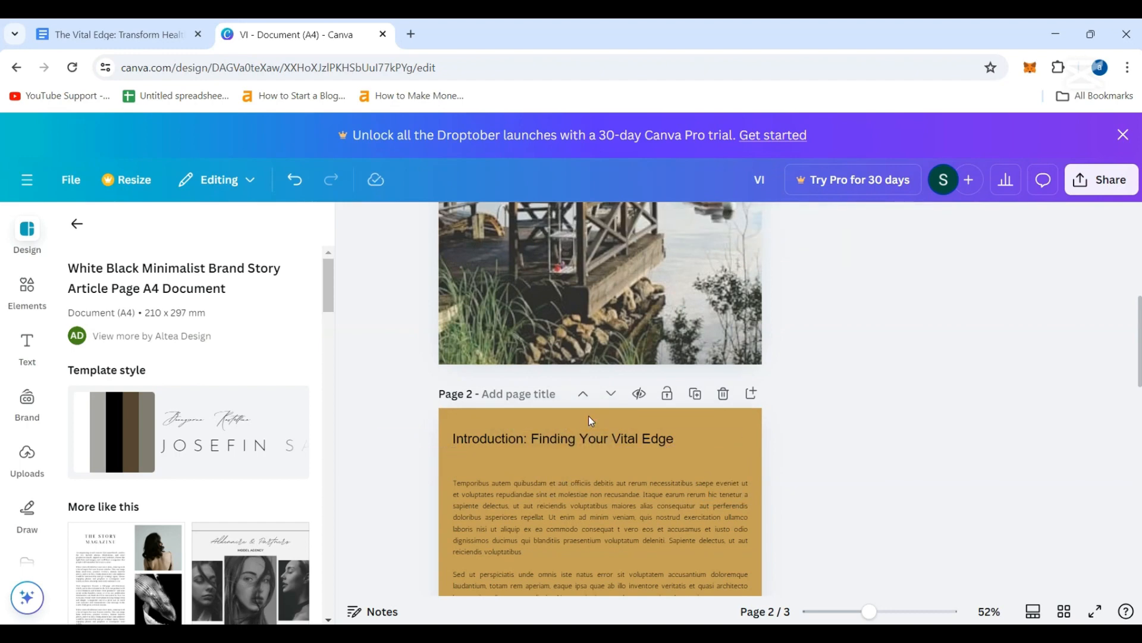
click(27, 345)
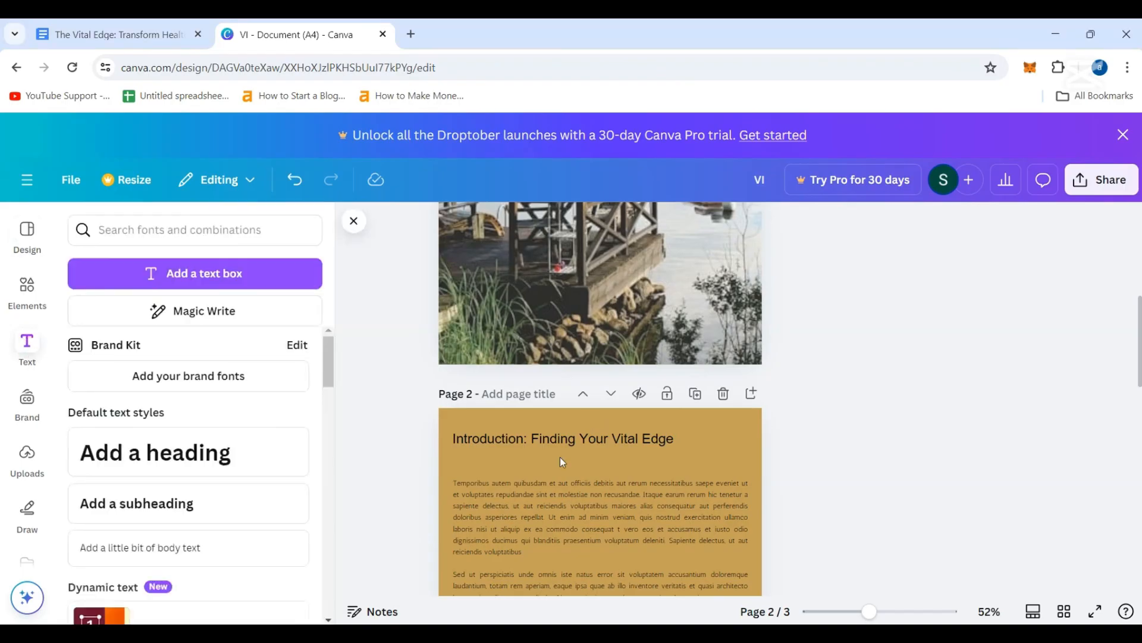
click(249, 273)
key(Escape)
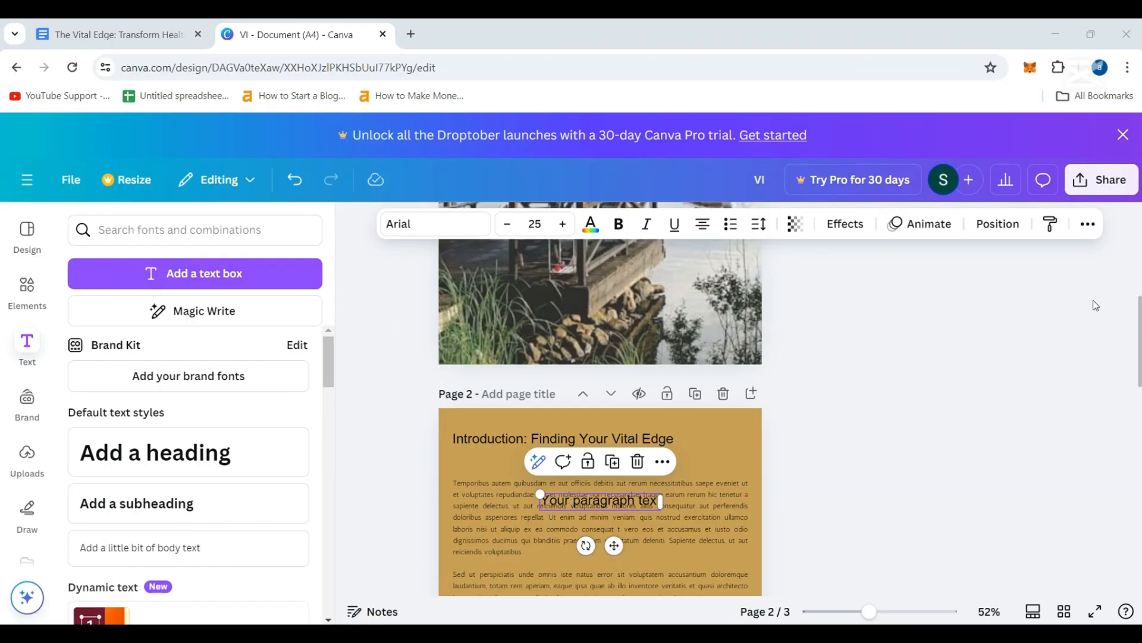
click(617, 501)
drag(613, 546, 512, 492)
key(BackSpace)
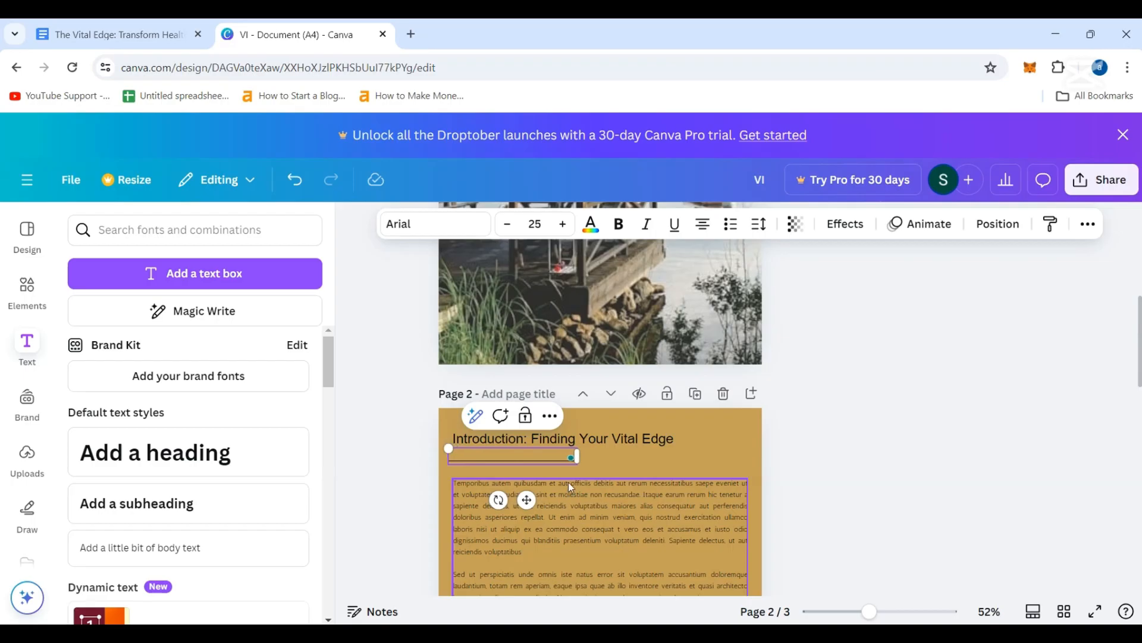
drag(527, 500, 532, 483)
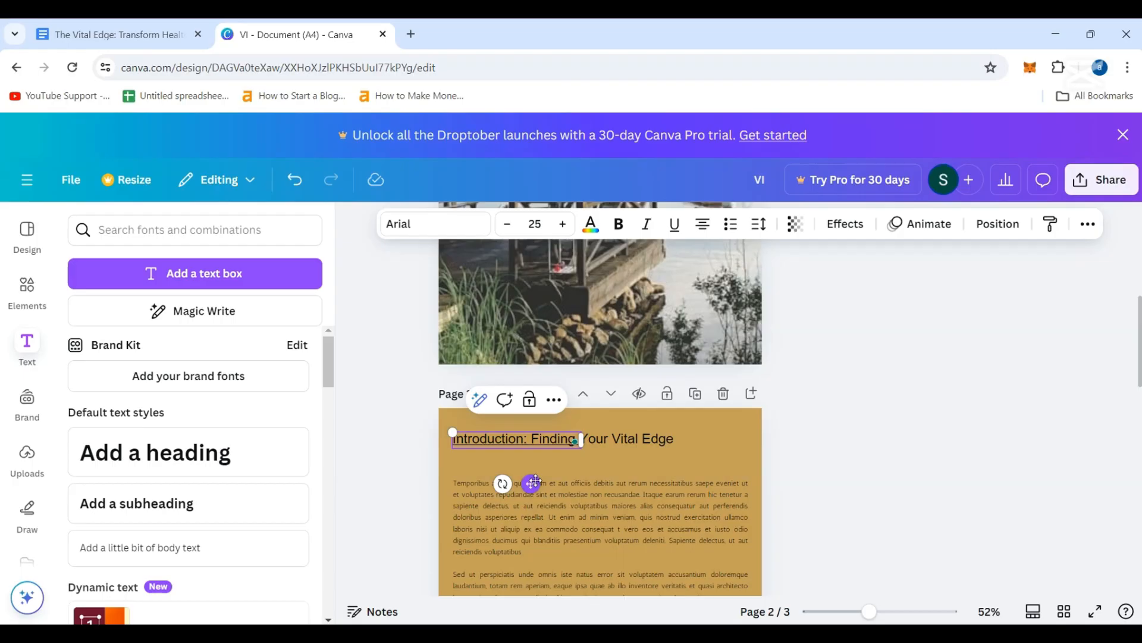
drag(535, 480, 534, 490)
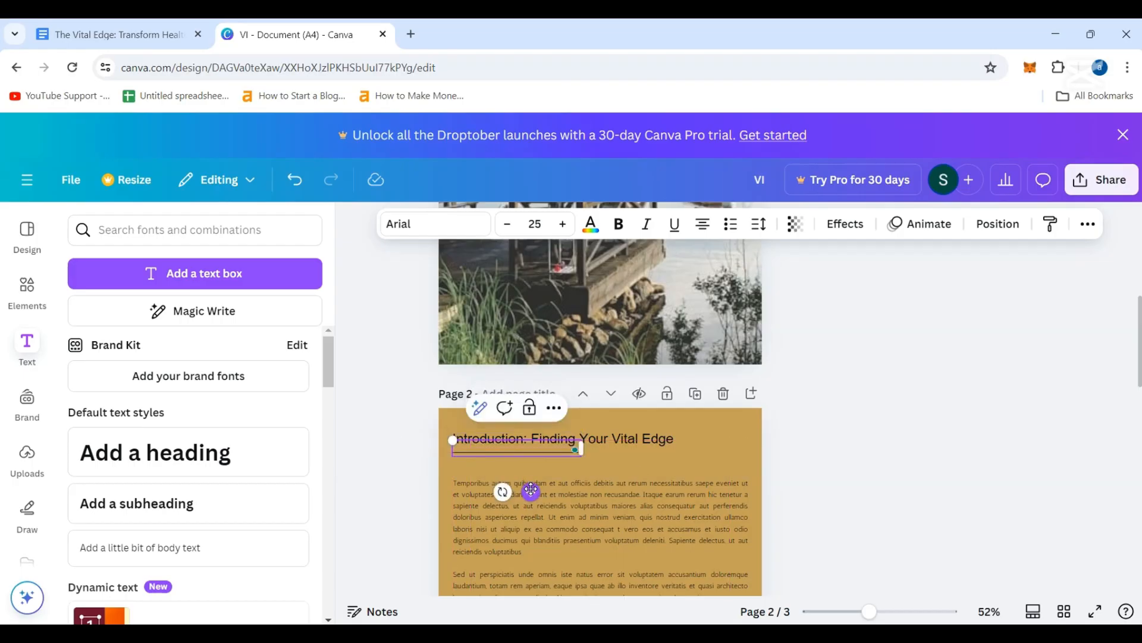
- Add more underscores to the text line and widen its box so they stay on a single line starting under the heading's beginning
click(568, 452)
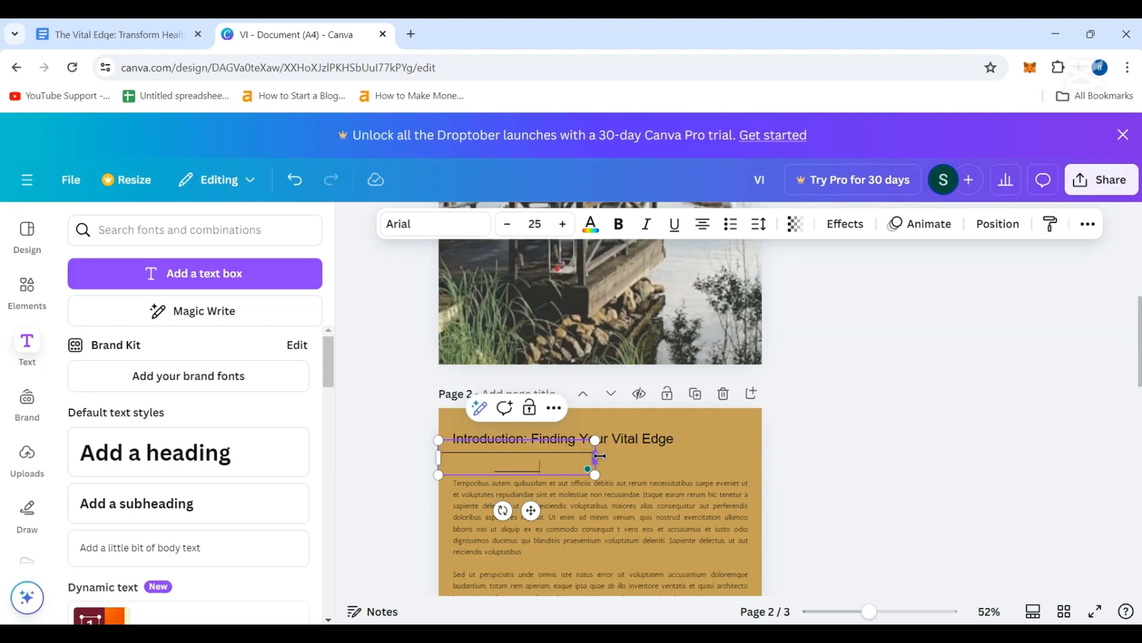
drag(595, 457, 699, 447)
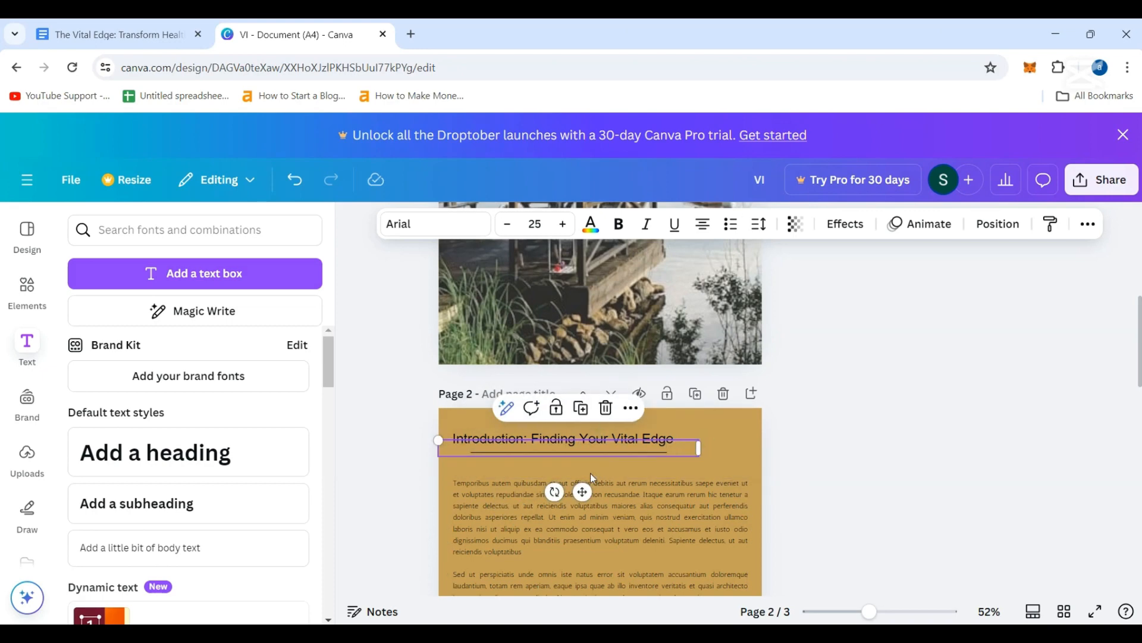
drag(582, 492, 563, 487)
drag(679, 448, 730, 449)
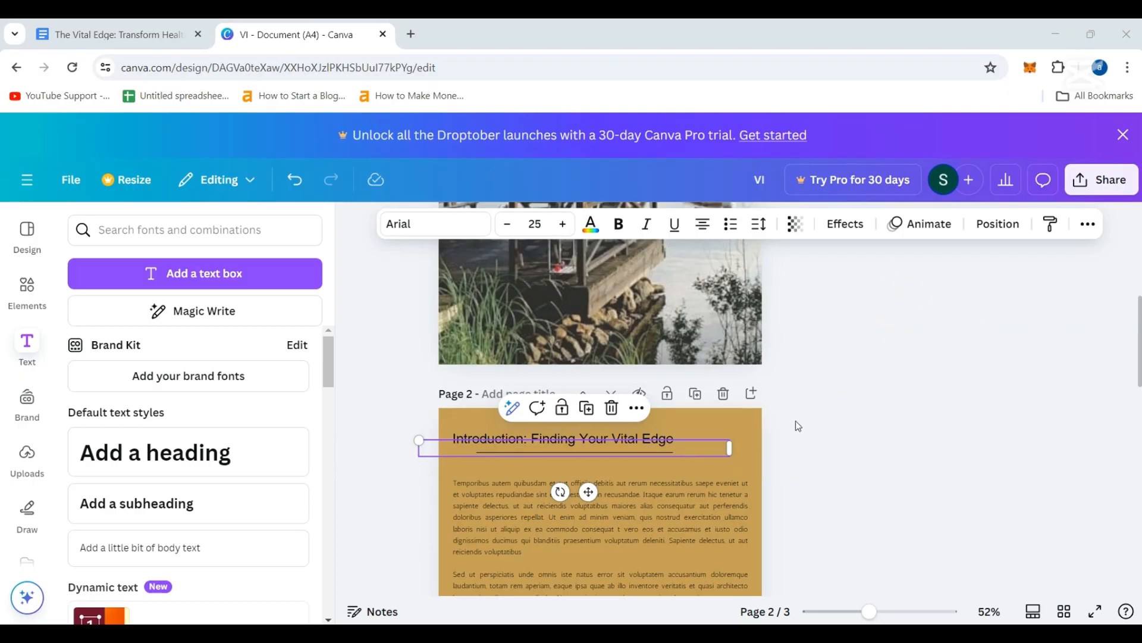
drag(589, 491, 564, 492)
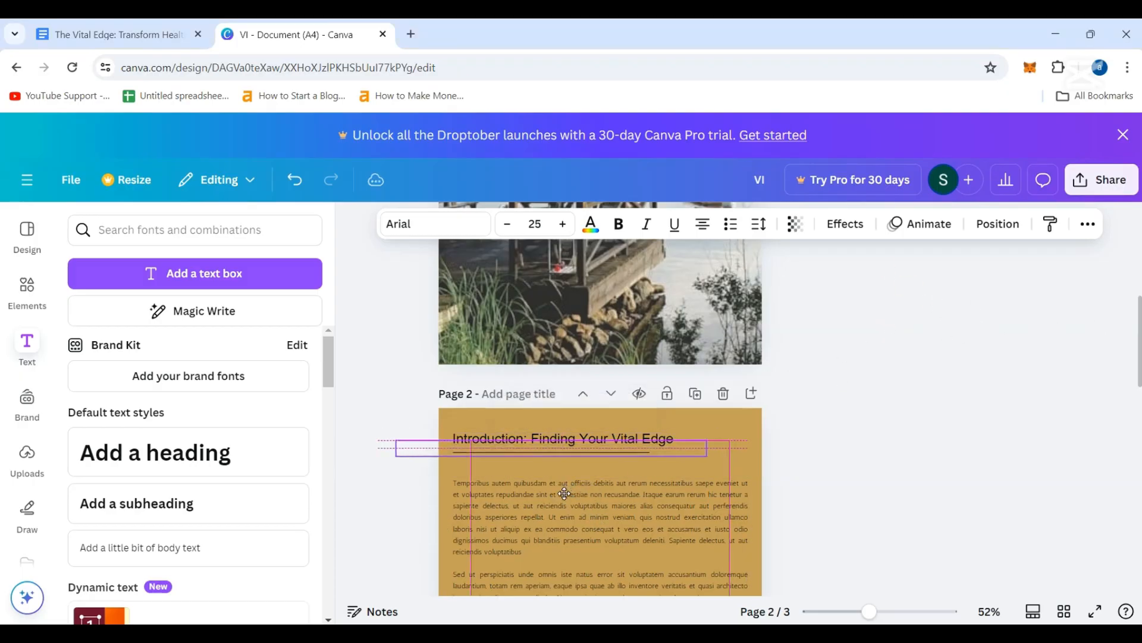
drag(709, 448, 761, 448)
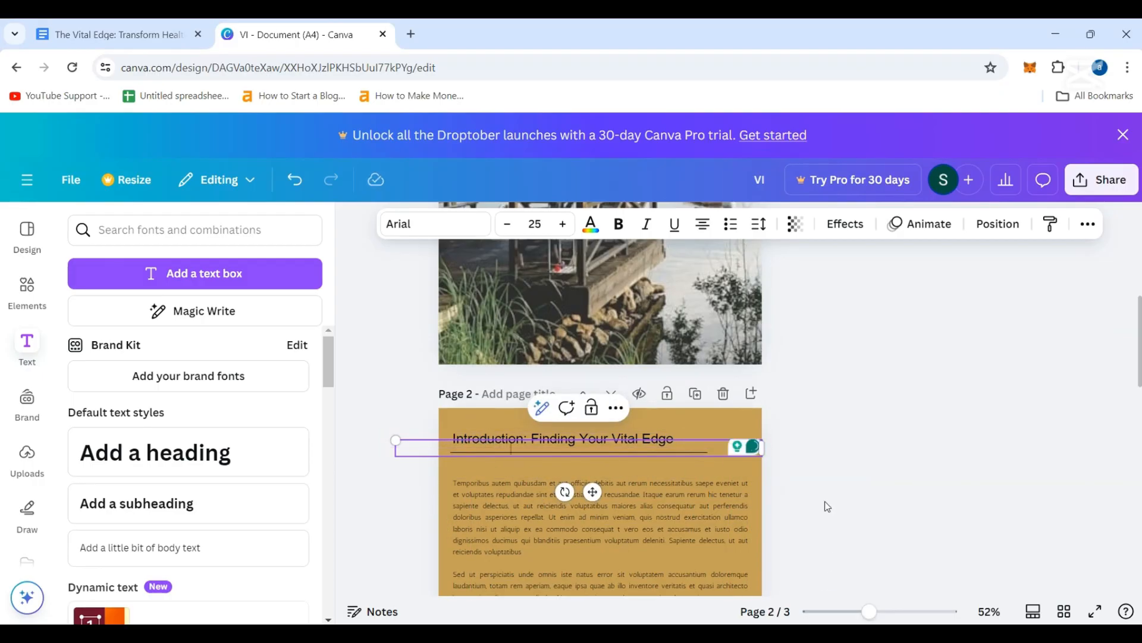
- Trim the underscores to about the heading's width and adjust the text box's position and width so the line sits beneath the heading
mouse_move(593, 491)
mouse_down()
mouse_move(588, 499)
mouse_move(593, 490)
mouse_up()
drag(592, 491, 574, 491)
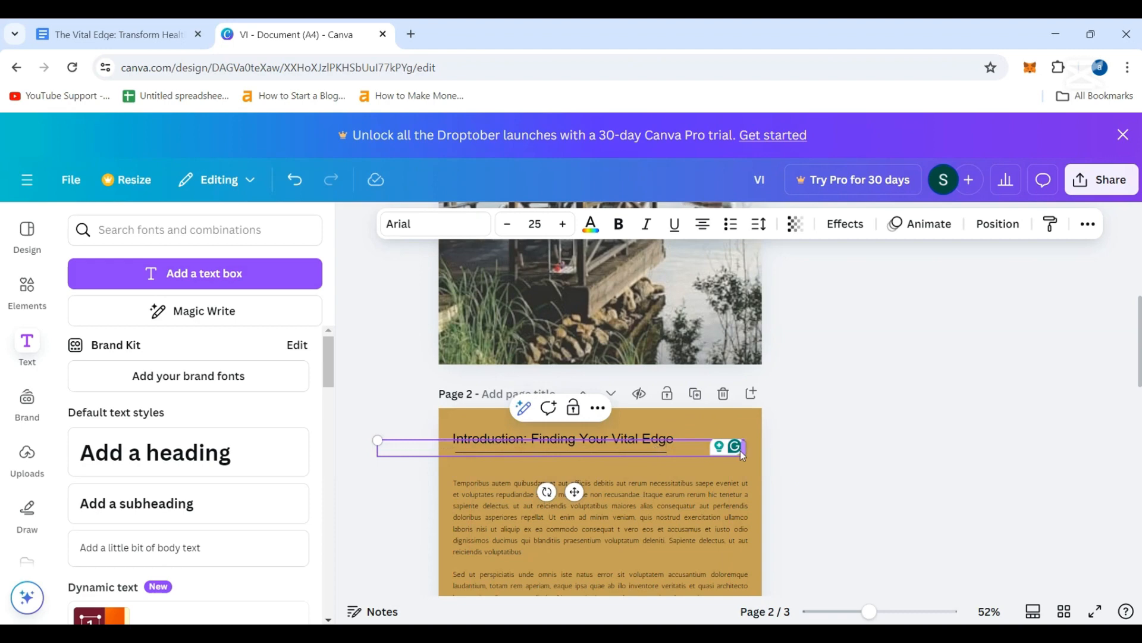
drag(745, 446, 759, 451)
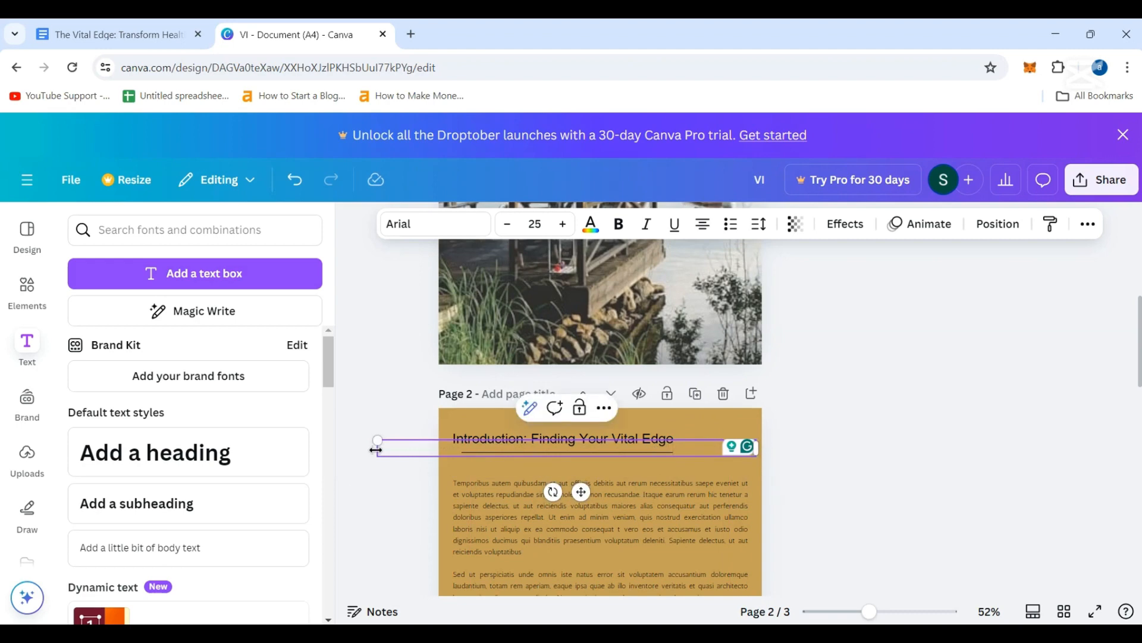
- Set the underline text beneath the page 2 heading to size 26 and align it with the heading
drag(376, 450, 370, 449)
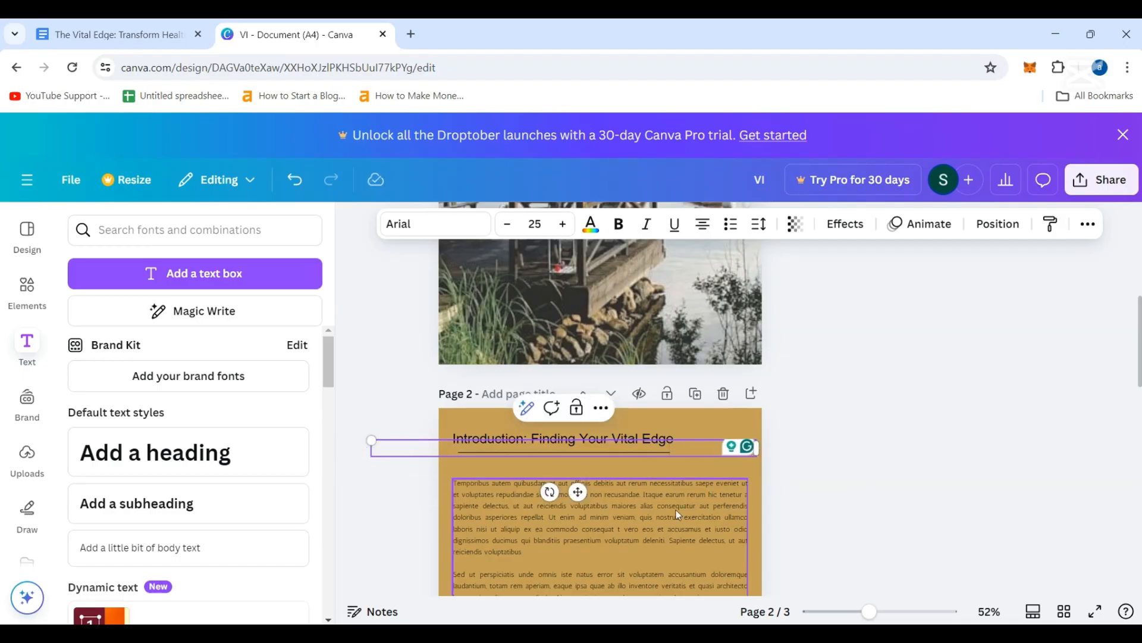
click(563, 224)
click(562, 224)
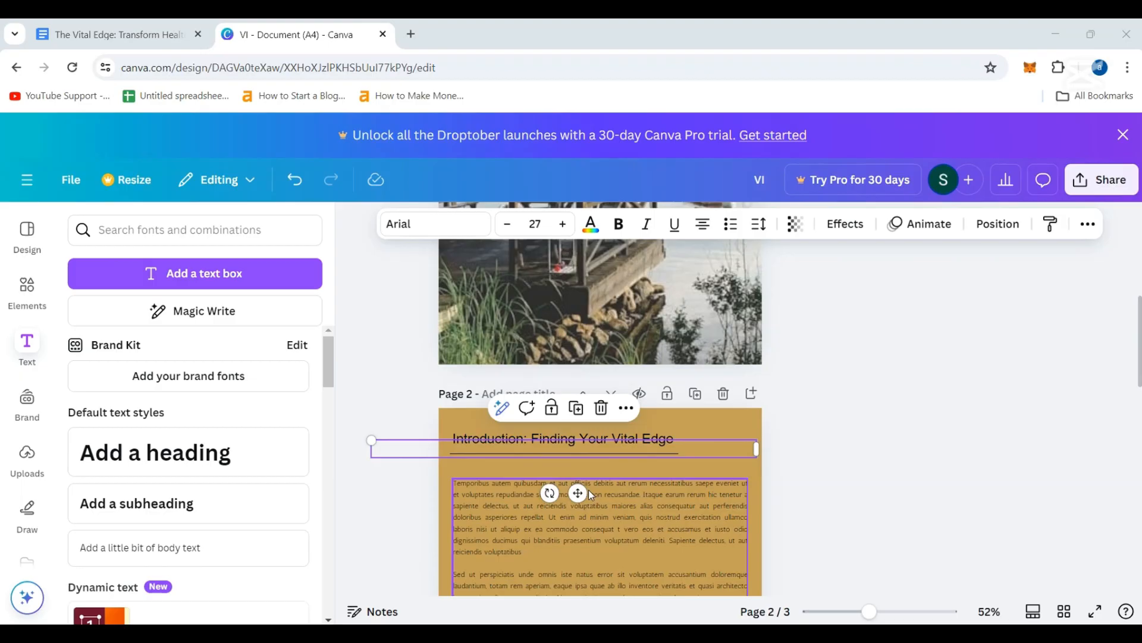
drag(579, 491, 583, 489)
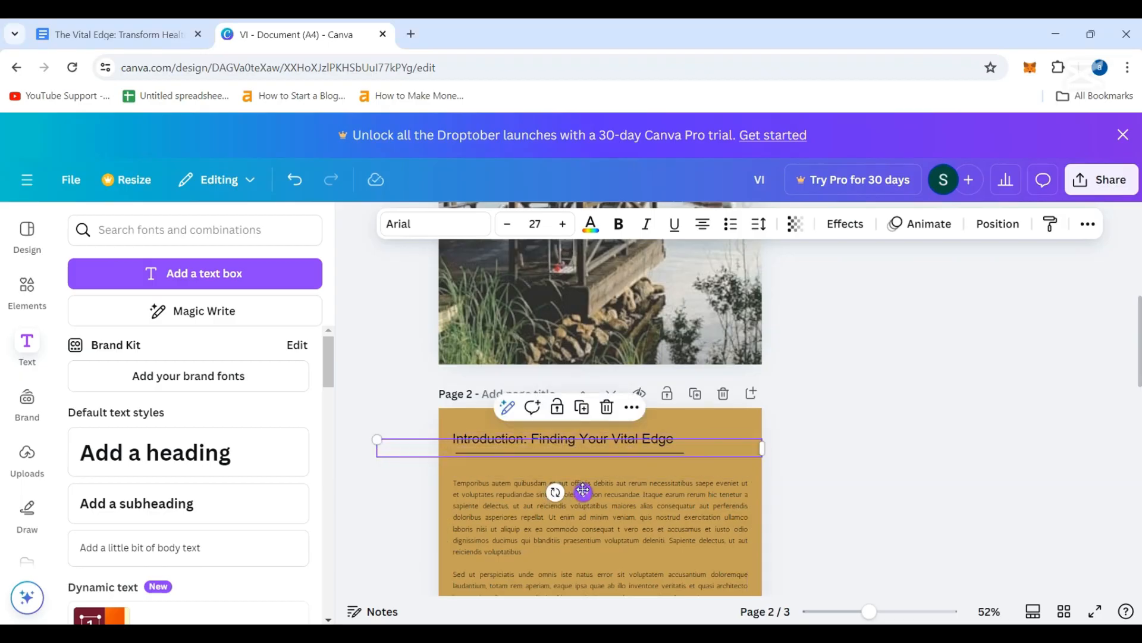
click(510, 225)
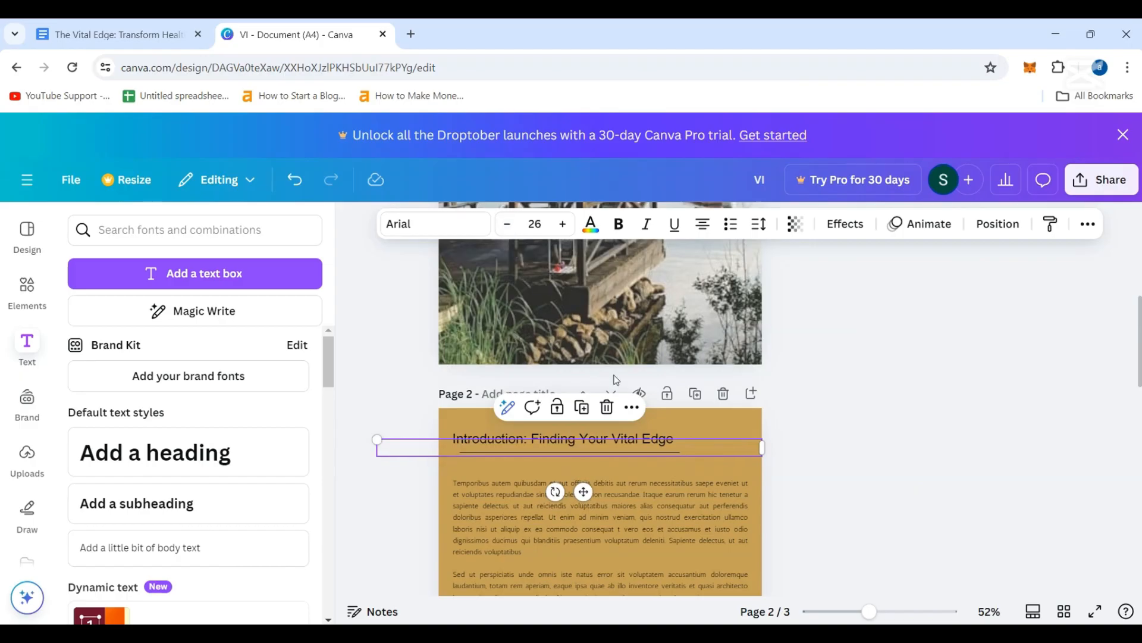
drag(586, 489, 583, 489)
click(860, 435)
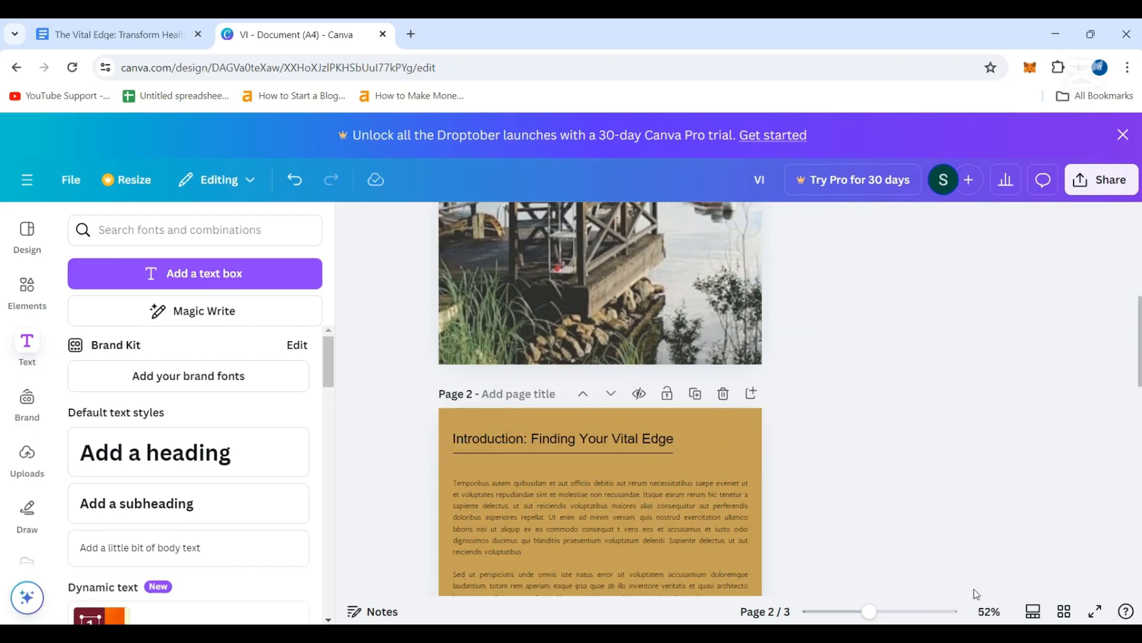
scroll(735, 430, down, 5)
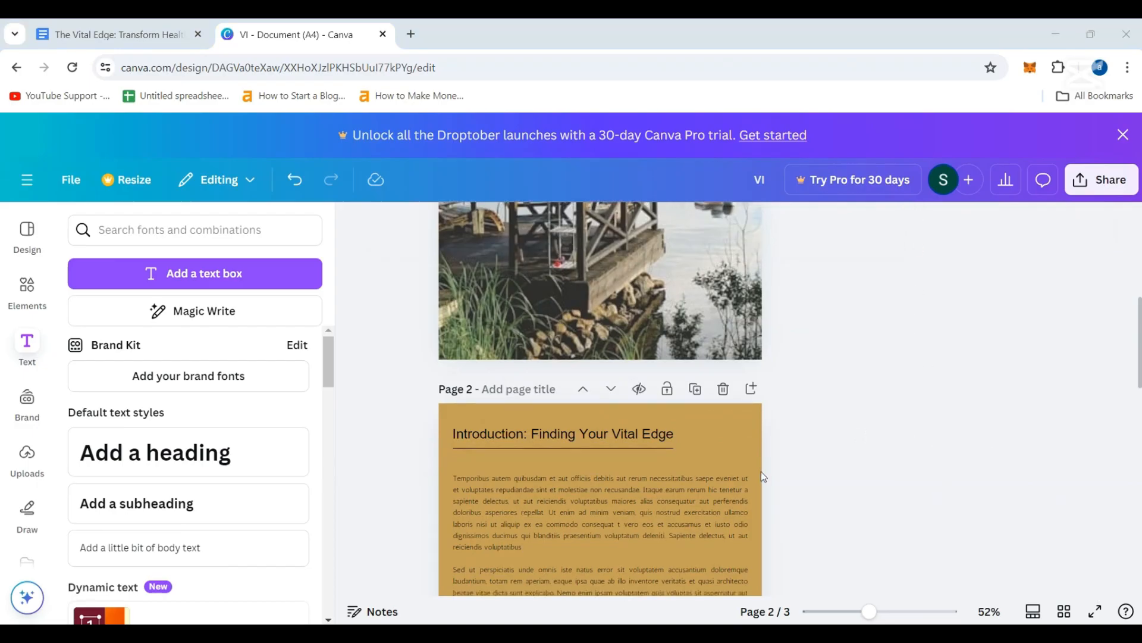
scroll(735, 430, up, 5)
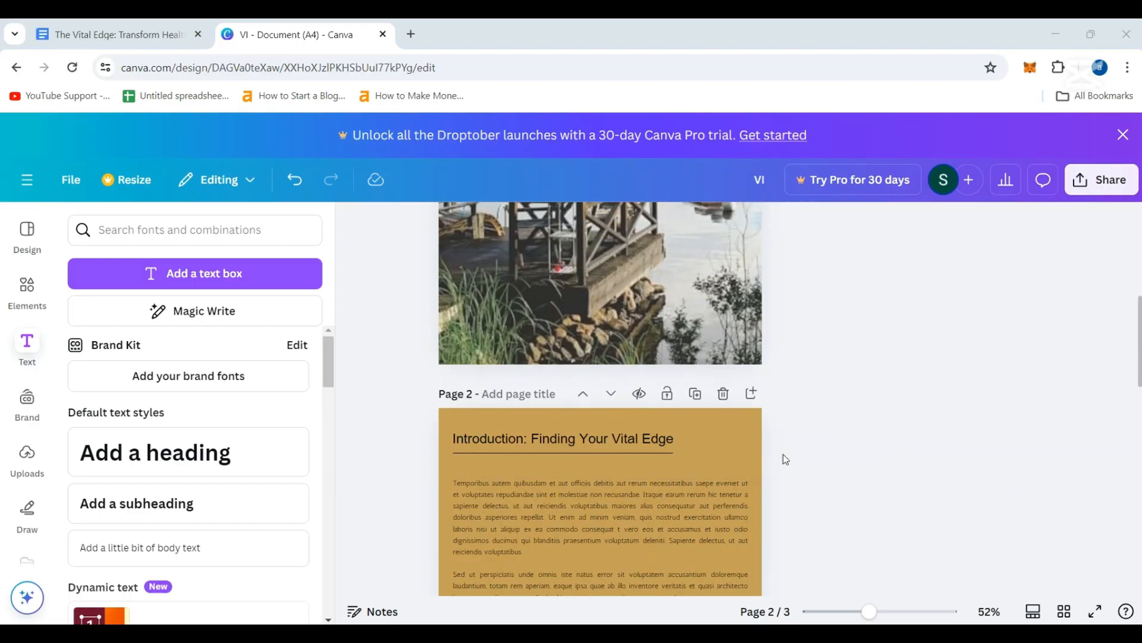
- Switch to the Google Docs manuscript and copy the two paragraphs under "Introduction: Finding Your Vital Edge"
scroll(626, 431, down, 3)
click(580, 366)
click(101, 34)
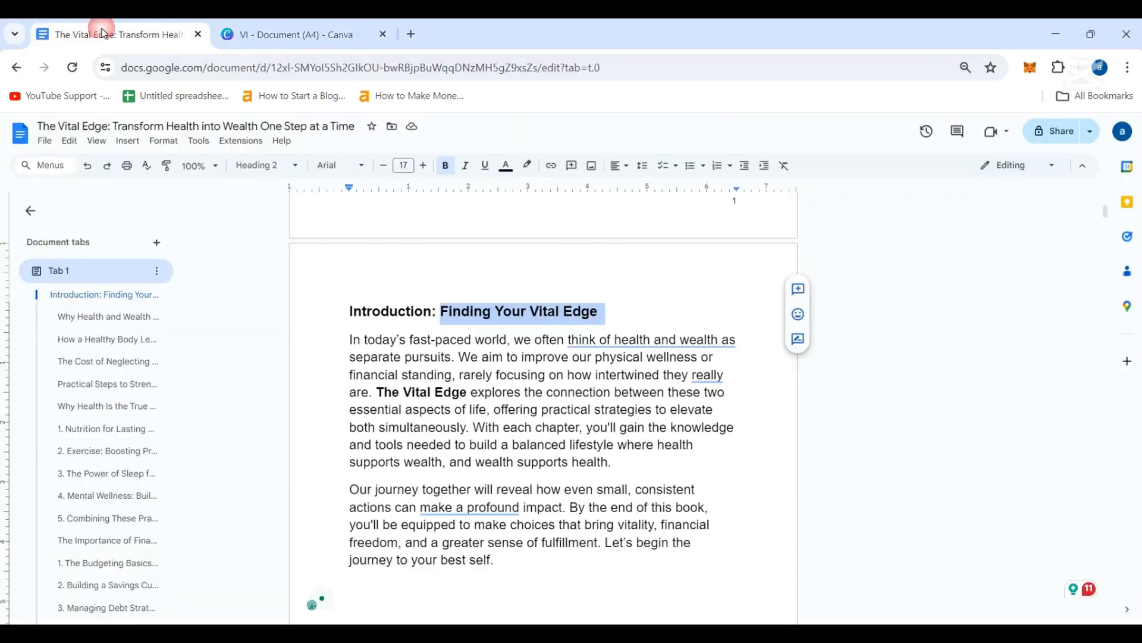
click(343, 343)
drag(343, 343, 511, 562)
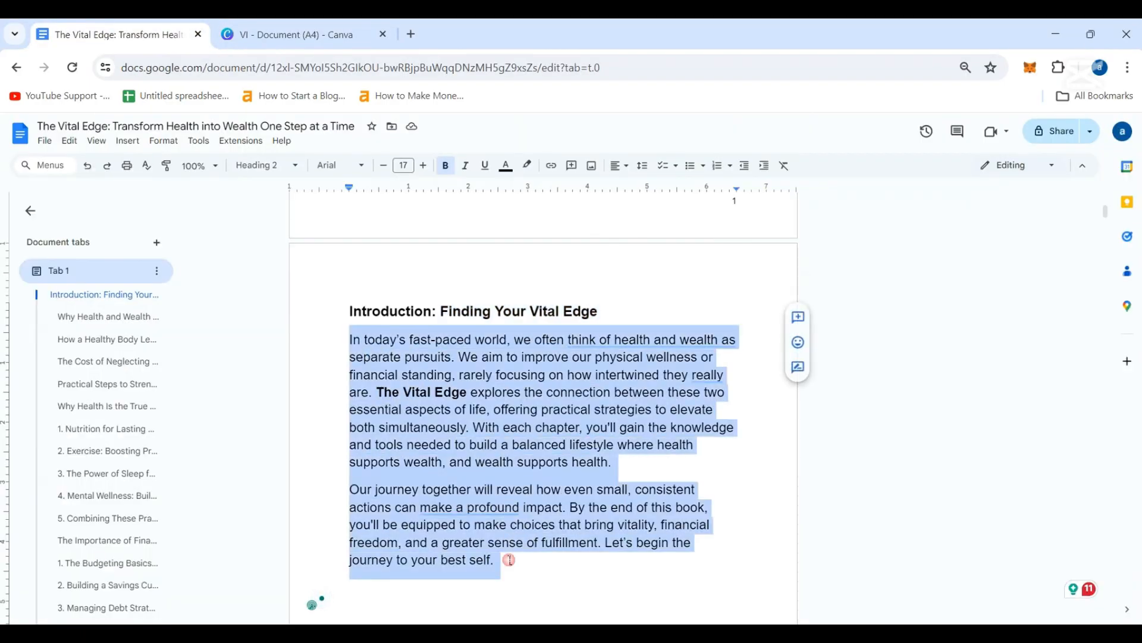
scroll(545, 505, down, 4)
scroll(546, 463, up, 2)
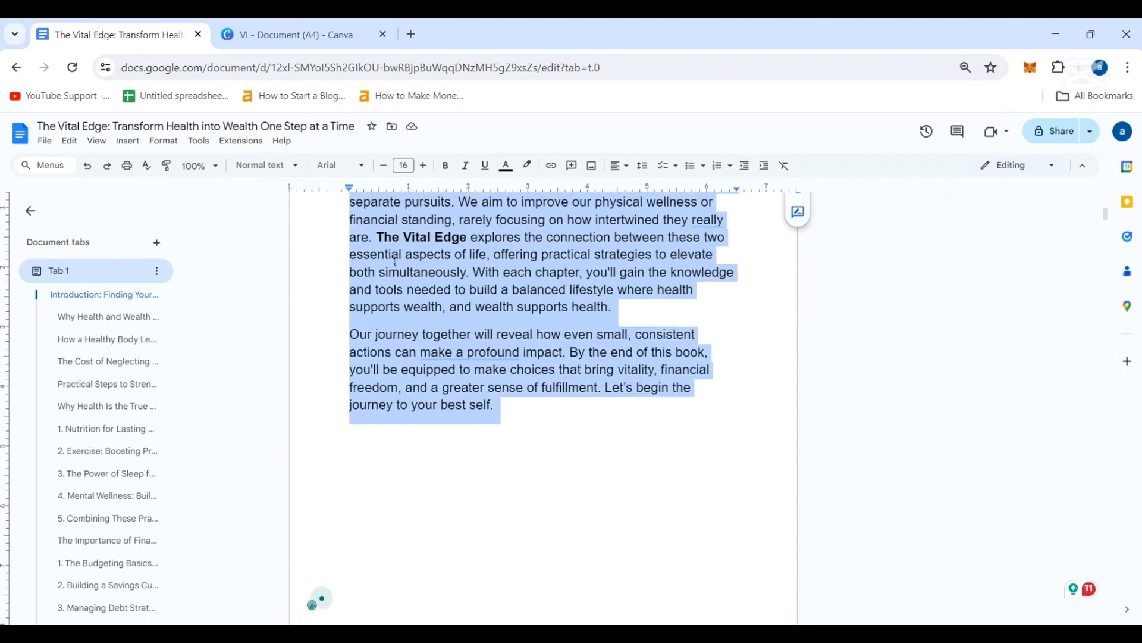
key(ctrl+c)
- Switch back to the Canva document and replace the placeholder body text on page 2 with the copied paragraphs
click(291, 33)
double_click(543, 382)
key(ctrl+v)
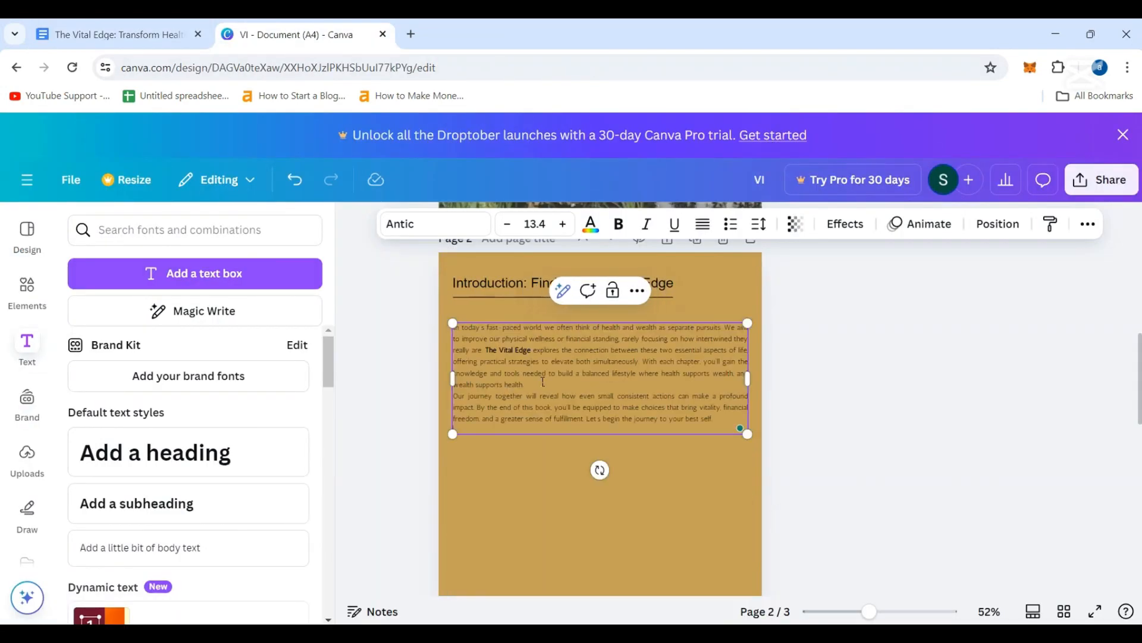
- Enlarge the font of the entire introduction body text on page 2 in single-point increments
click(563, 225)
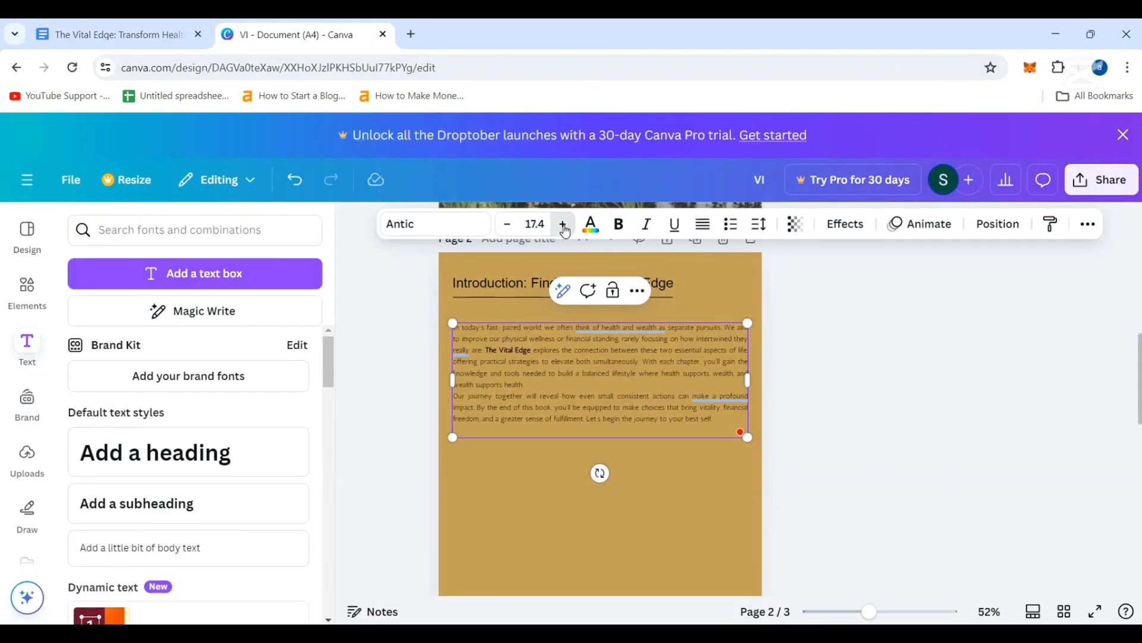
click(563, 225)
click(564, 225)
key(ctrl+a)
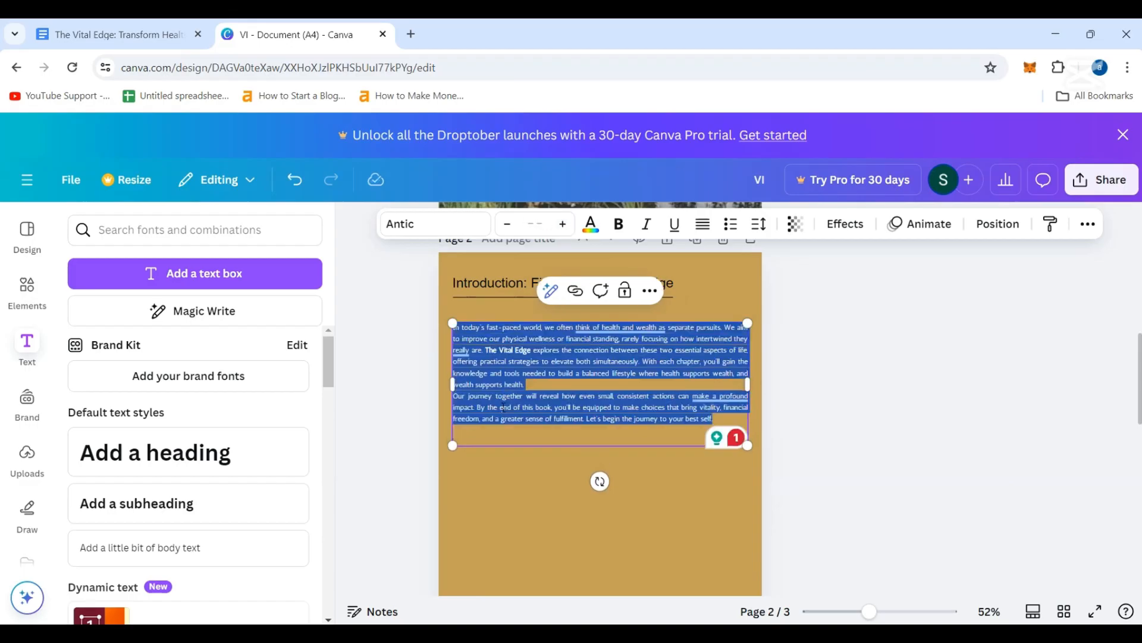
click(570, 226)
click(569, 226)
click(568, 226)
click(568, 226)
click(568, 225)
click(568, 226)
click(568, 226)
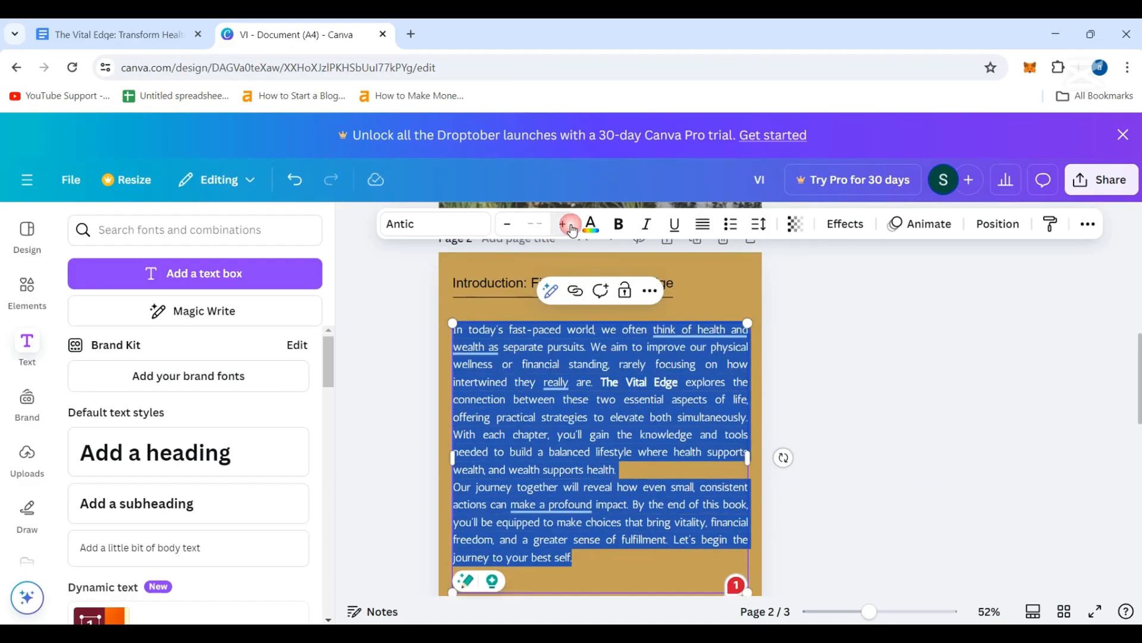
click(620, 431)
key(Escape)
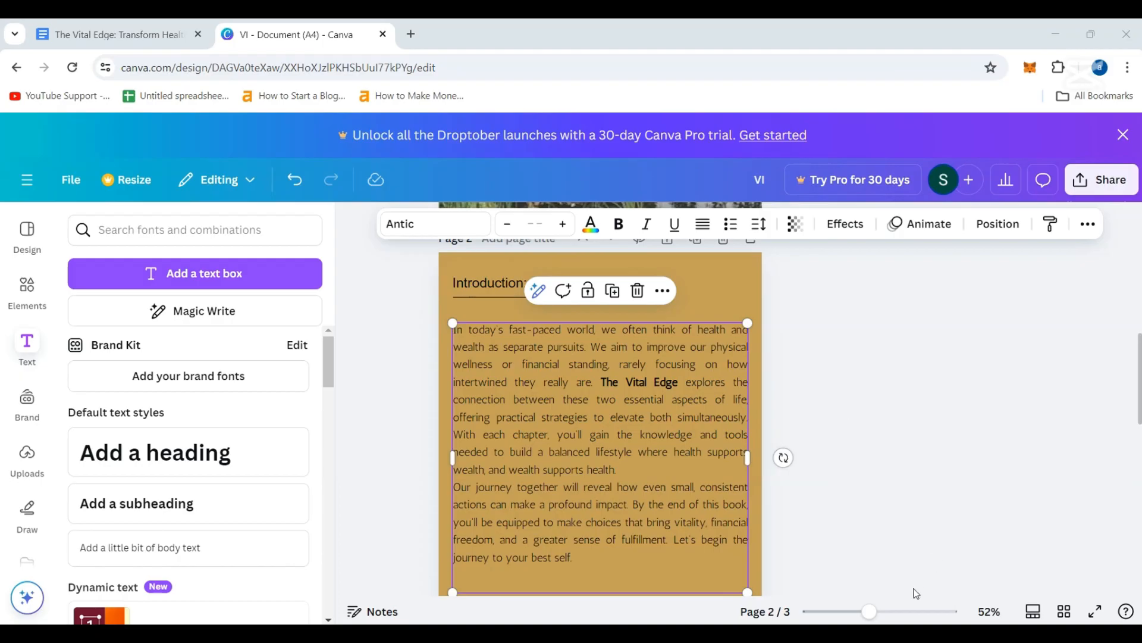
- Move the introduction body text up so it sits just beneath the heading's underline
drag(670, 382, 647, 367)
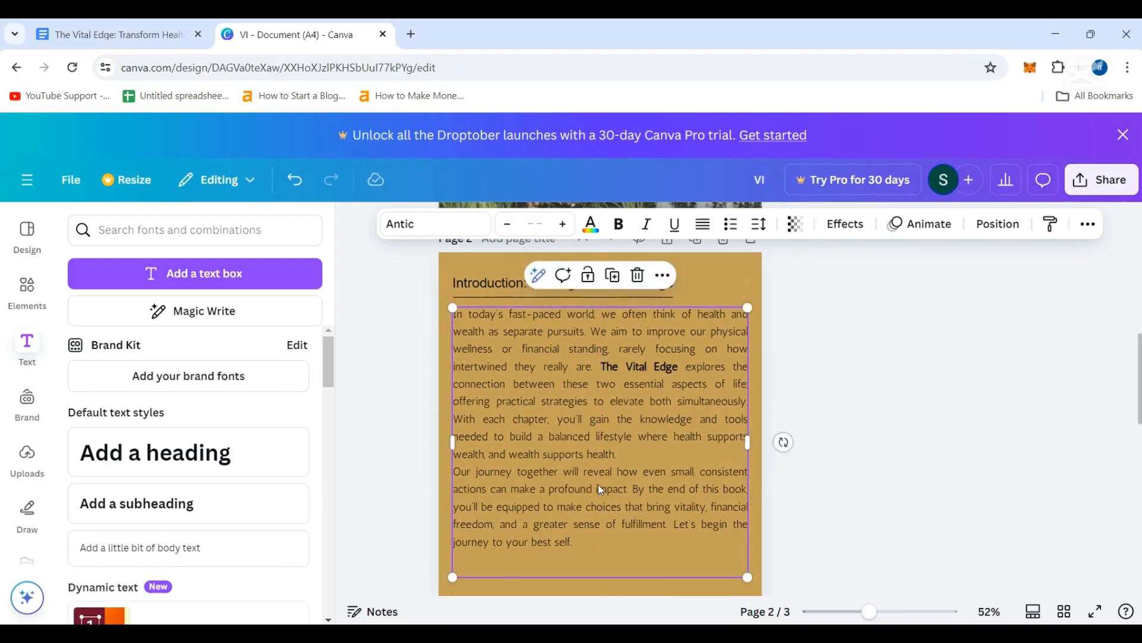
scroll(600, 424, down, 4)
scroll(614, 461, up, 4)
mouse_move(593, 529)
mouse_down()
mouse_move(551, 492)
mouse_move(598, 548)
mouse_up()
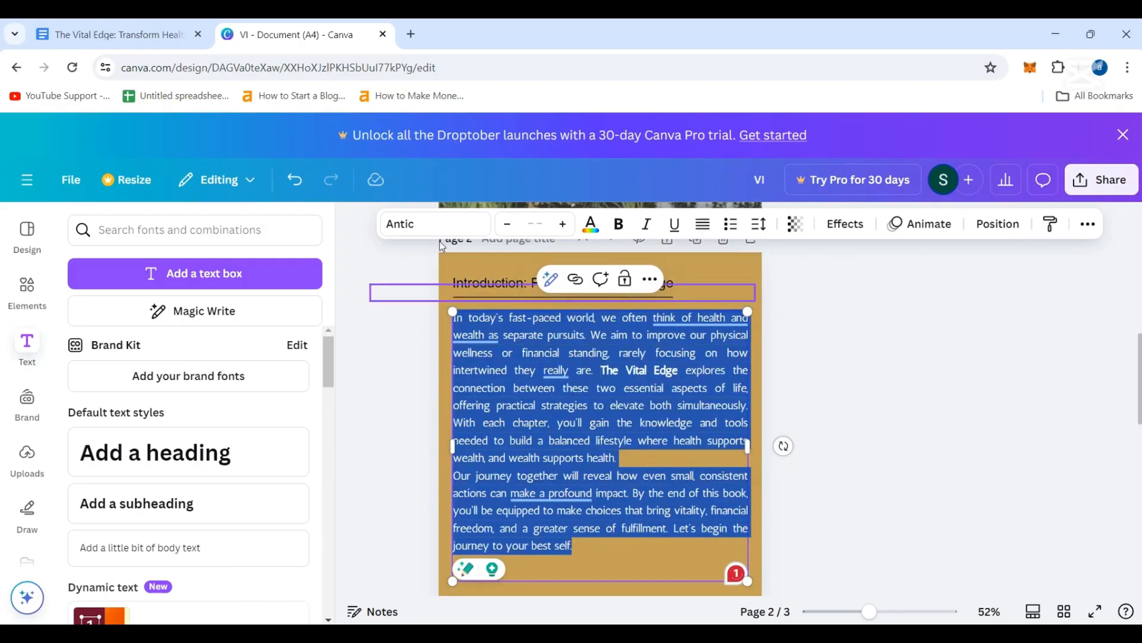
- Set the font size of the whole introduction body text to 18
click(542, 227)
scroll(528, 369, down, 1)
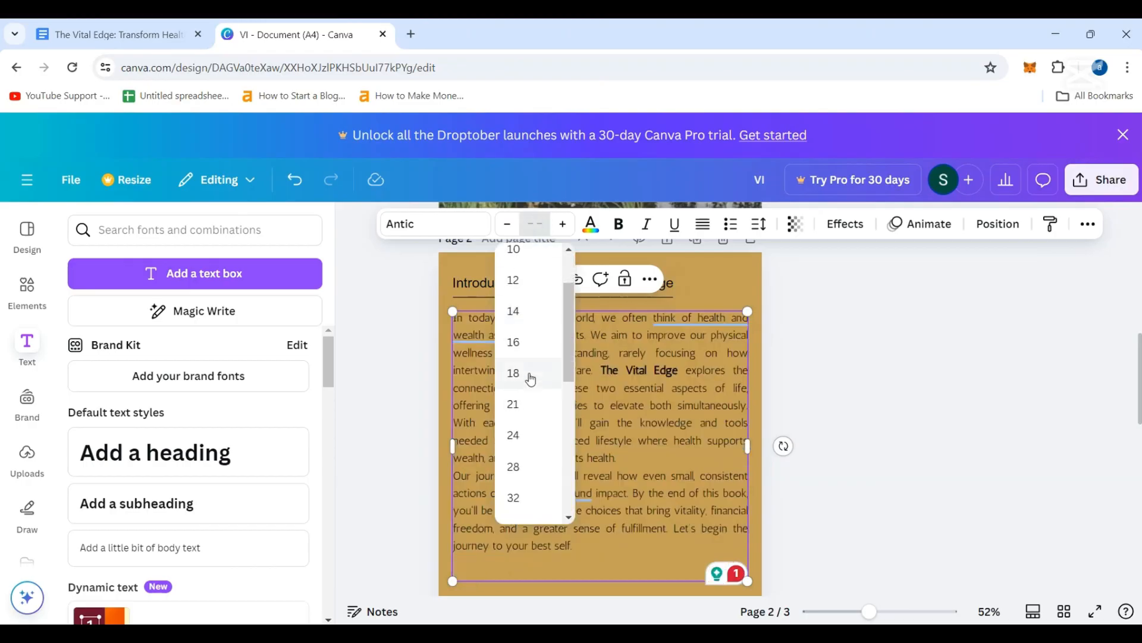
click(529, 372)
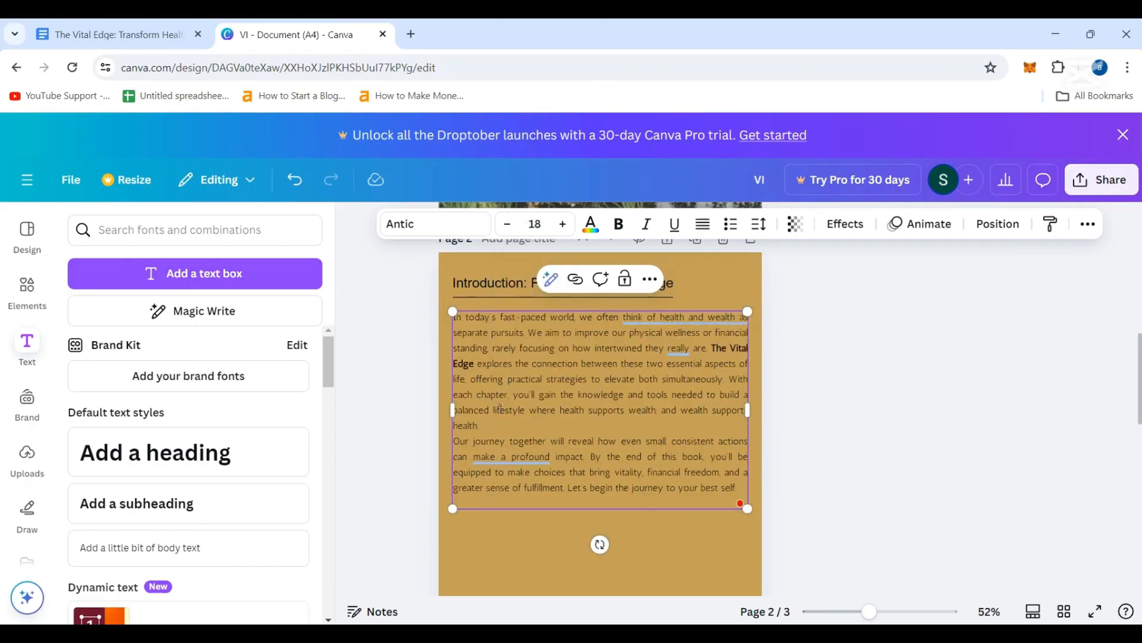
scroll(500, 408, down, 1)
scroll(619, 420, up, 2)
drag(741, 565, 453, 394)
click(387, 446)
- Insert the uploaded winding-road image and place it below the body text on page 2
scroll(387, 447, down, 1)
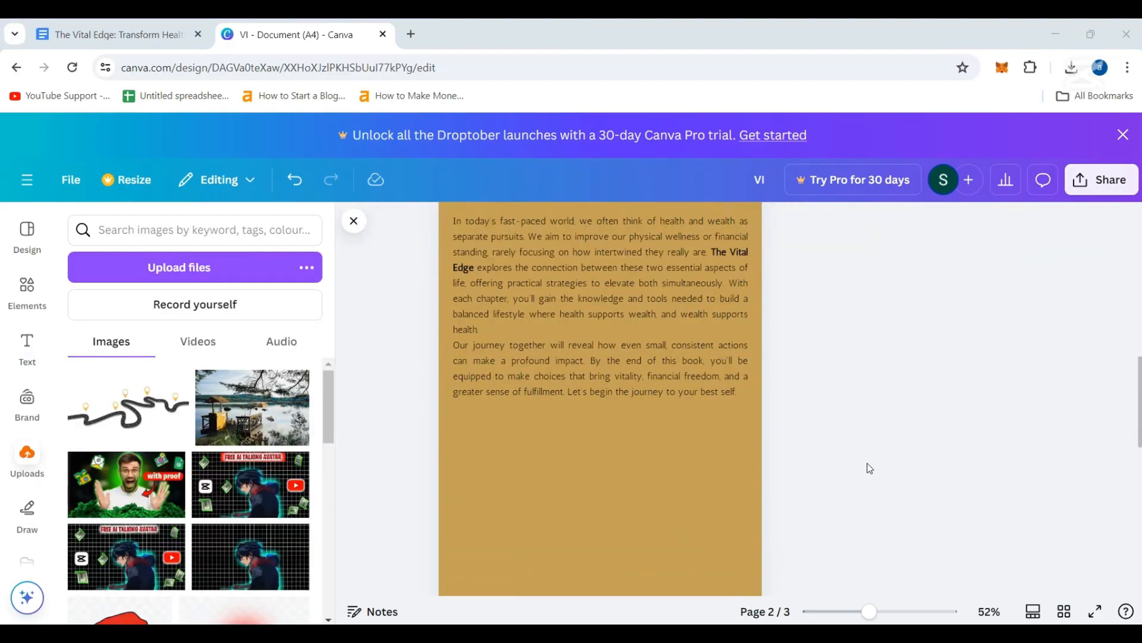
click(120, 412)
drag(637, 451, 622, 540)
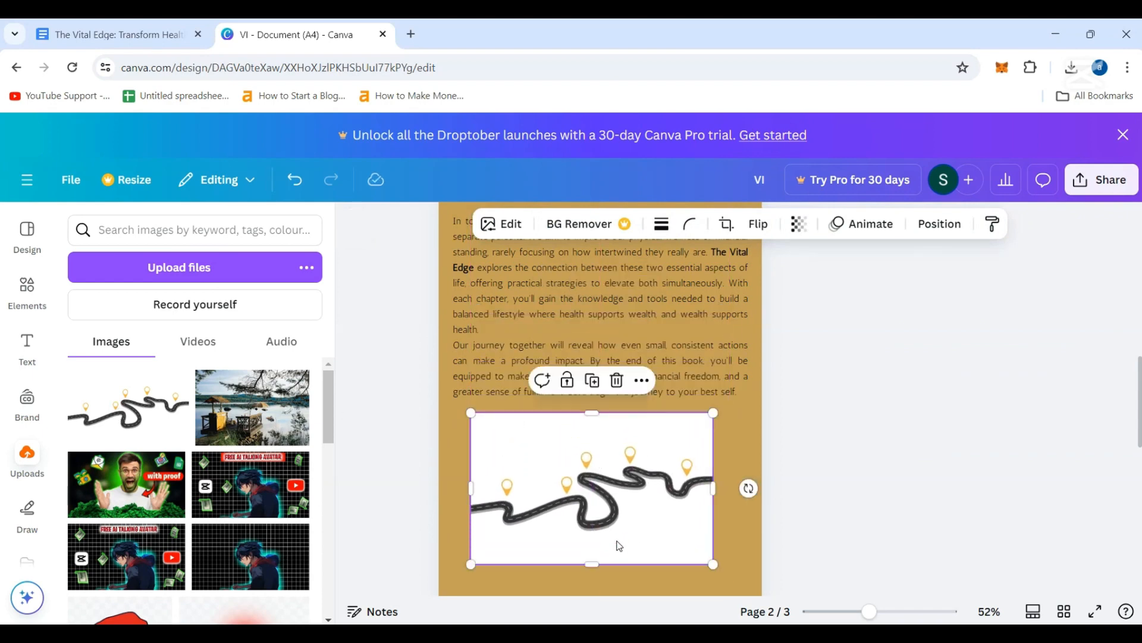
click(380, 392)
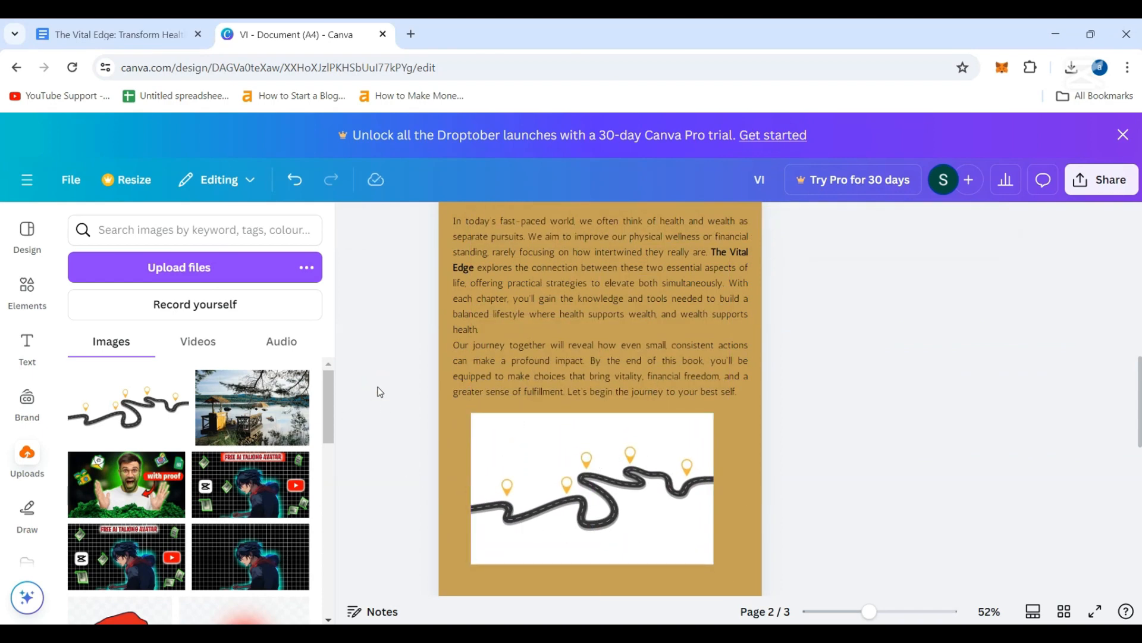
- Detach the coffee photo from the middle frame on page 3 and move it out of the frame
click(27, 235)
click(283, 229)
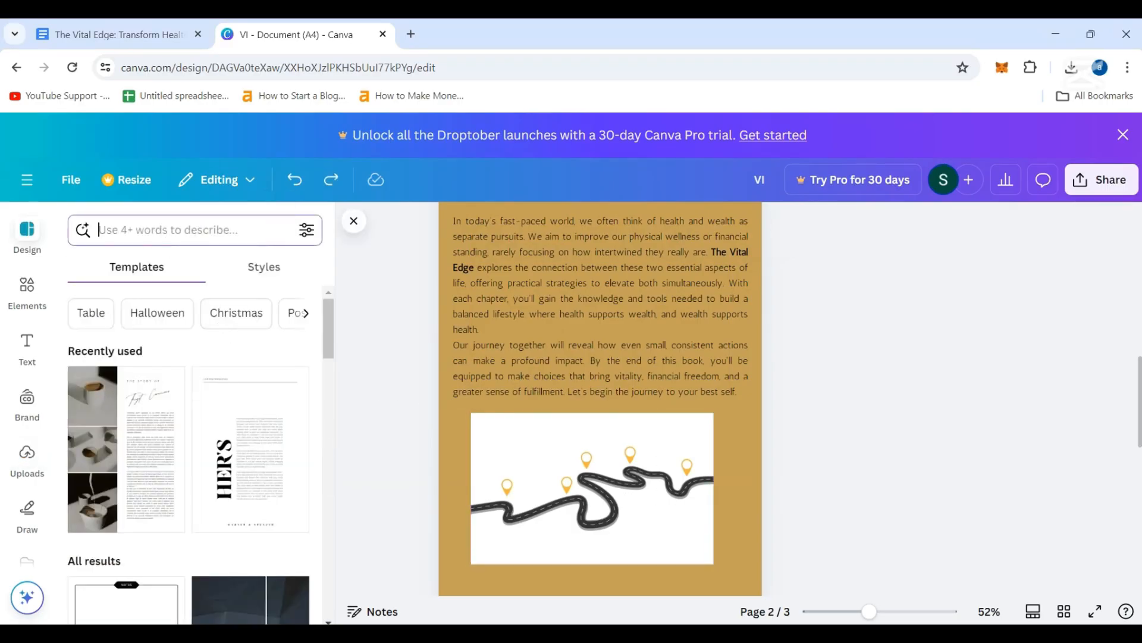
scroll(601, 557, down, 2)
scroll(601, 557, down, 5)
click(515, 441)
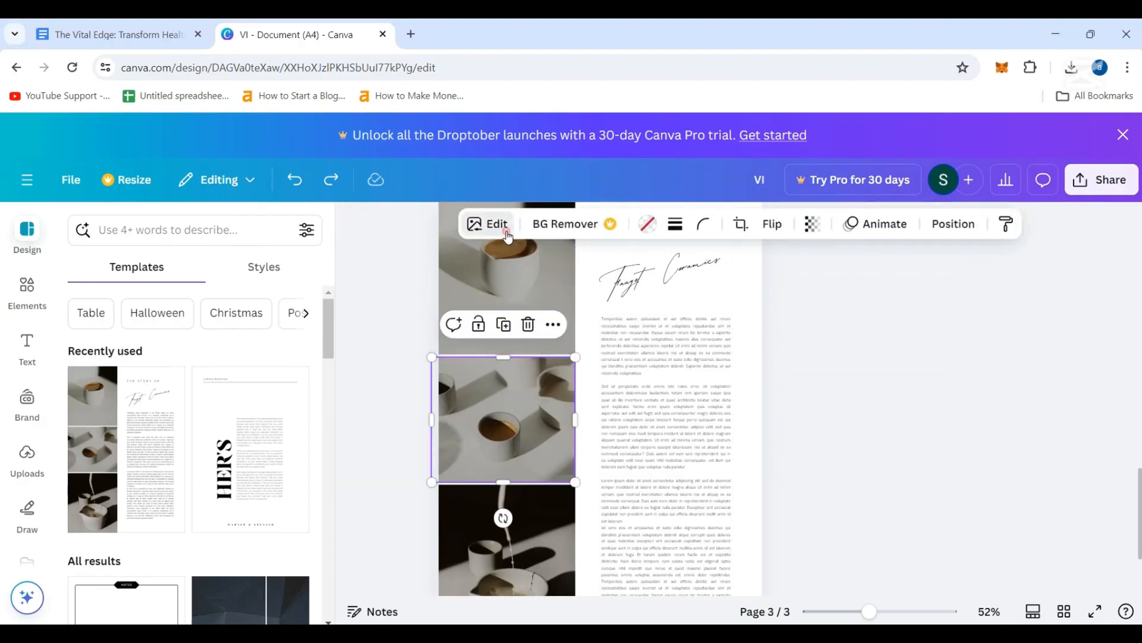
click(553, 325)
scroll(642, 464, down, 3)
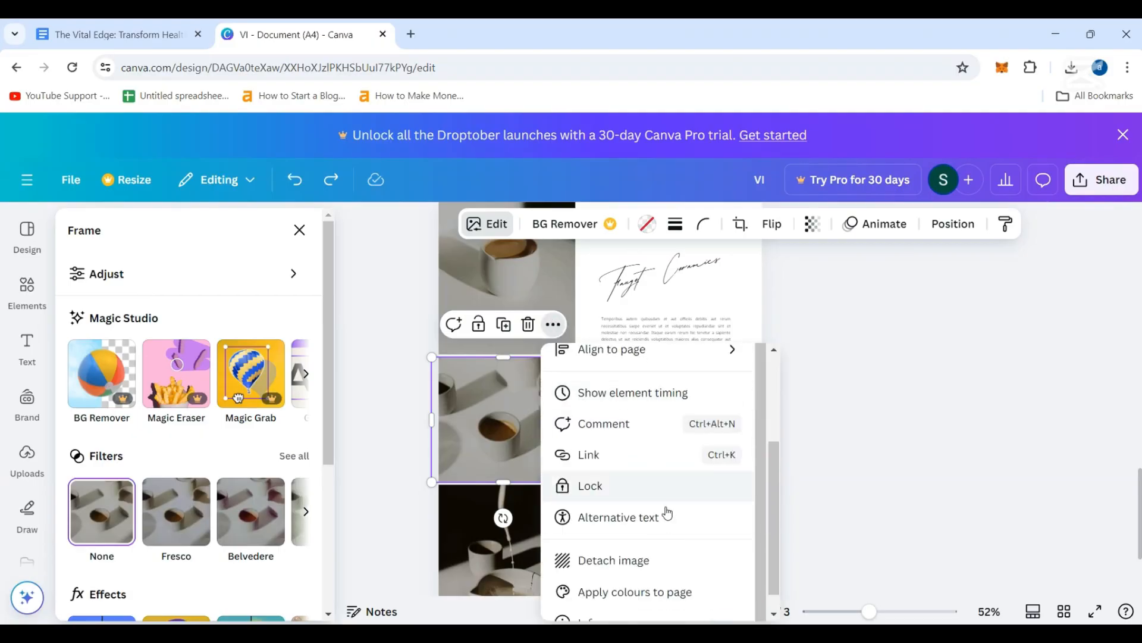
click(659, 536)
drag(604, 366, 722, 559)
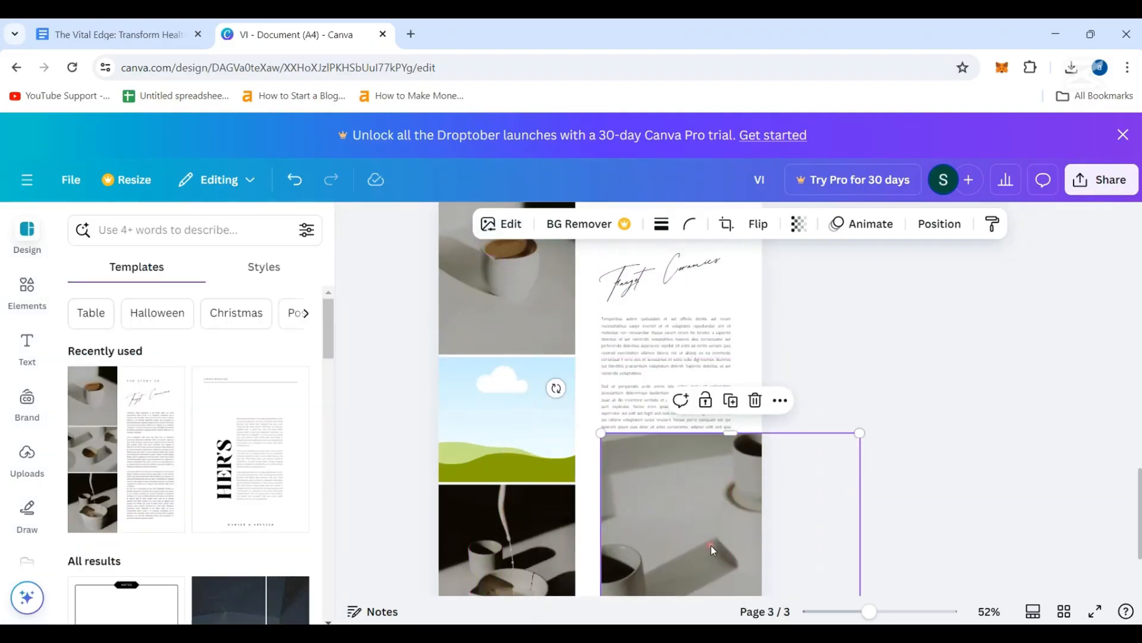
- Move the empty frame from page 3 onto page 2 and fill it with the winding-road image
drag(507, 442, 579, 328)
scroll(512, 398, up, 7)
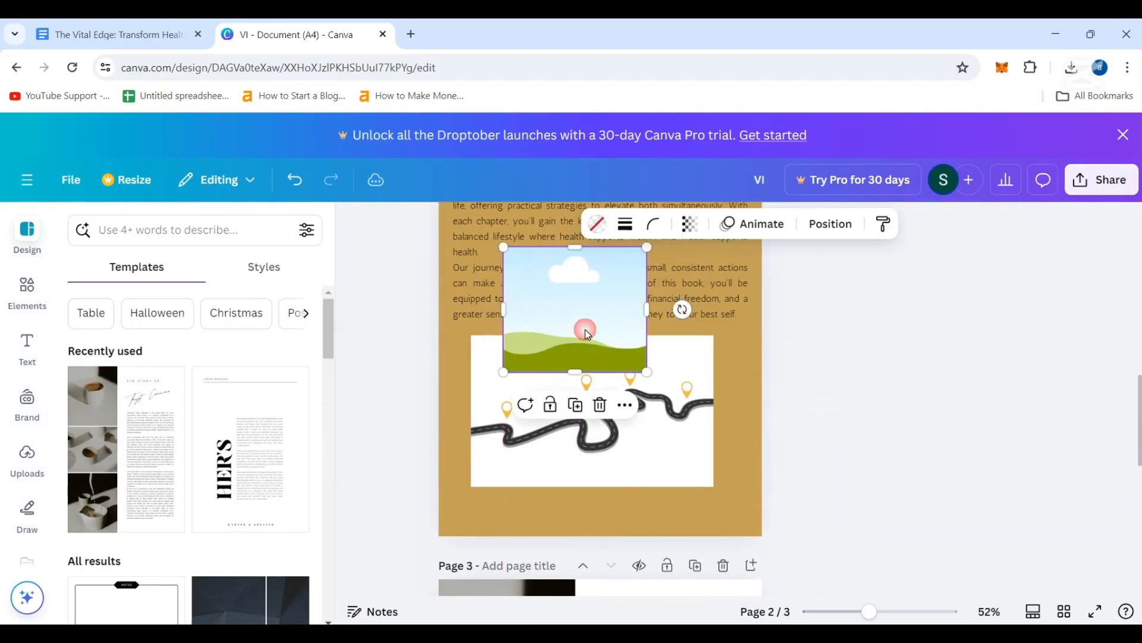
drag(656, 438, 698, 419)
drag(554, 292, 526, 399)
drag(657, 394, 583, 427)
click(582, 416)
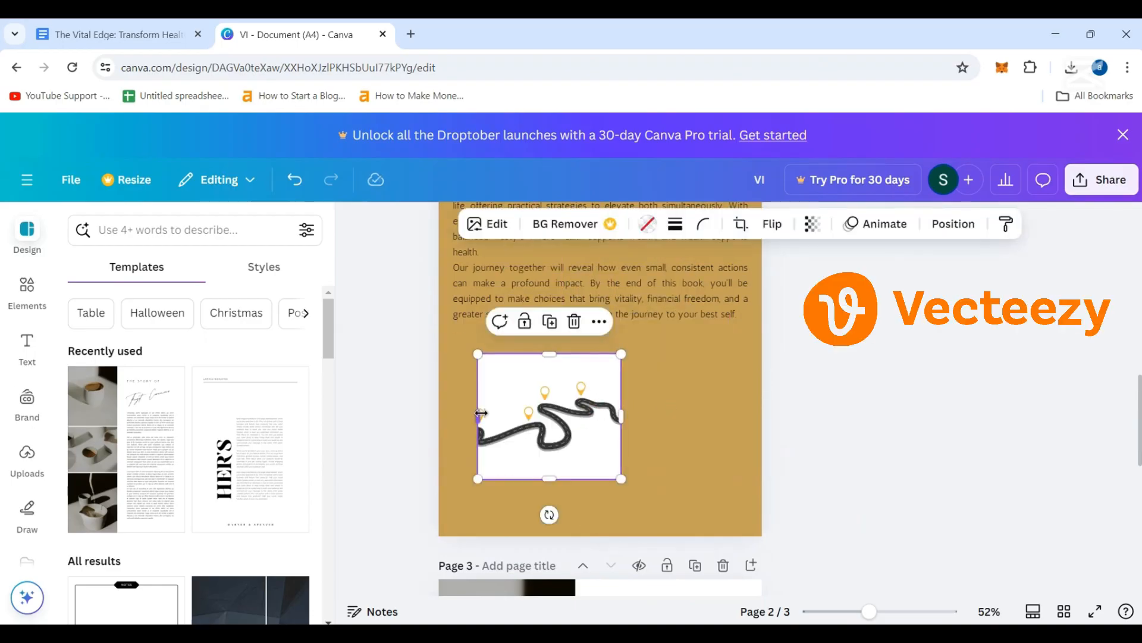
- Widen the road image's frame on both sides, extend its height, and position it below the body text
drag(481, 412, 440, 415)
drag(623, 417, 688, 416)
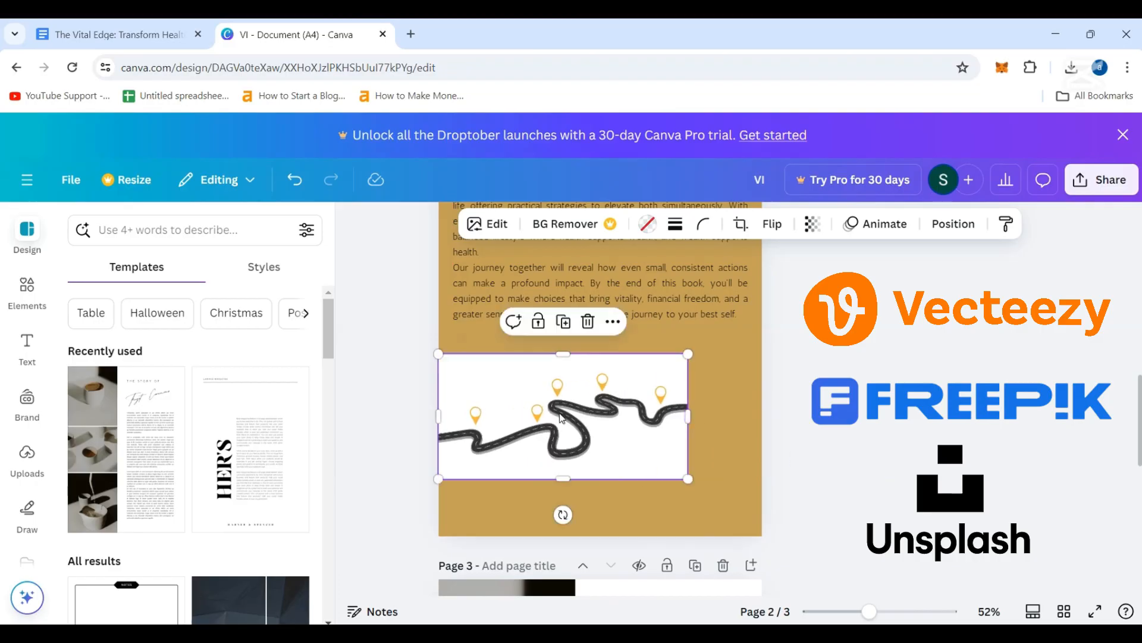
drag(562, 432, 593, 423)
drag(593, 468, 597, 510)
drag(601, 448, 600, 437)
scroll(604, 439, up, 3)
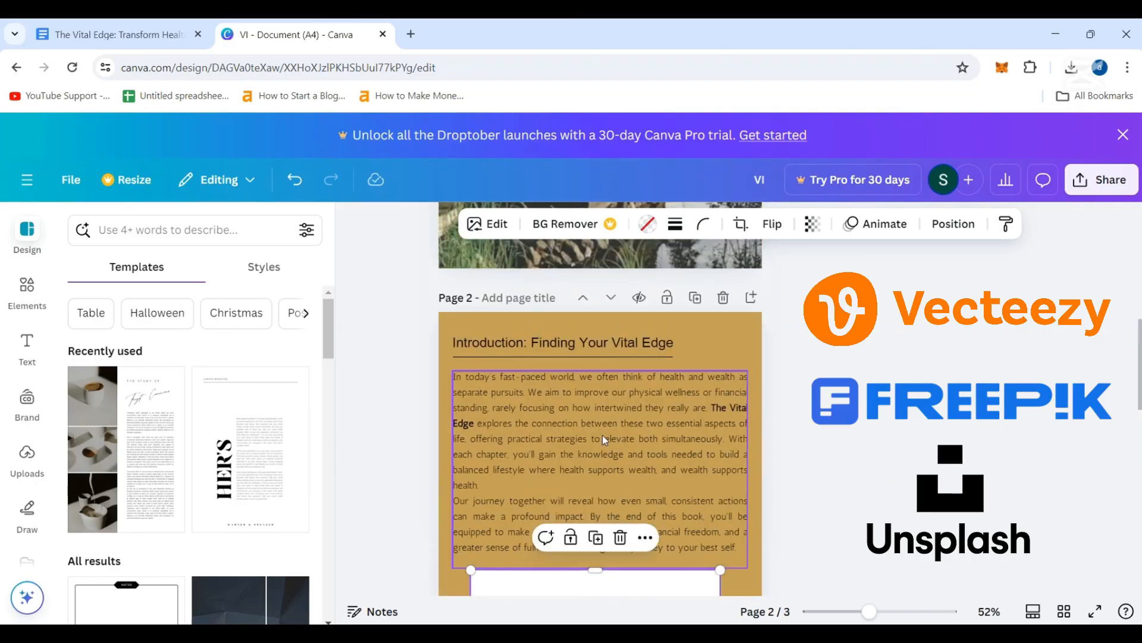
scroll(603, 438, down, 1)
click(374, 444)
scroll(722, 421, down, 3)
scroll(773, 427, up, 2)
scroll(776, 432, up, 2)
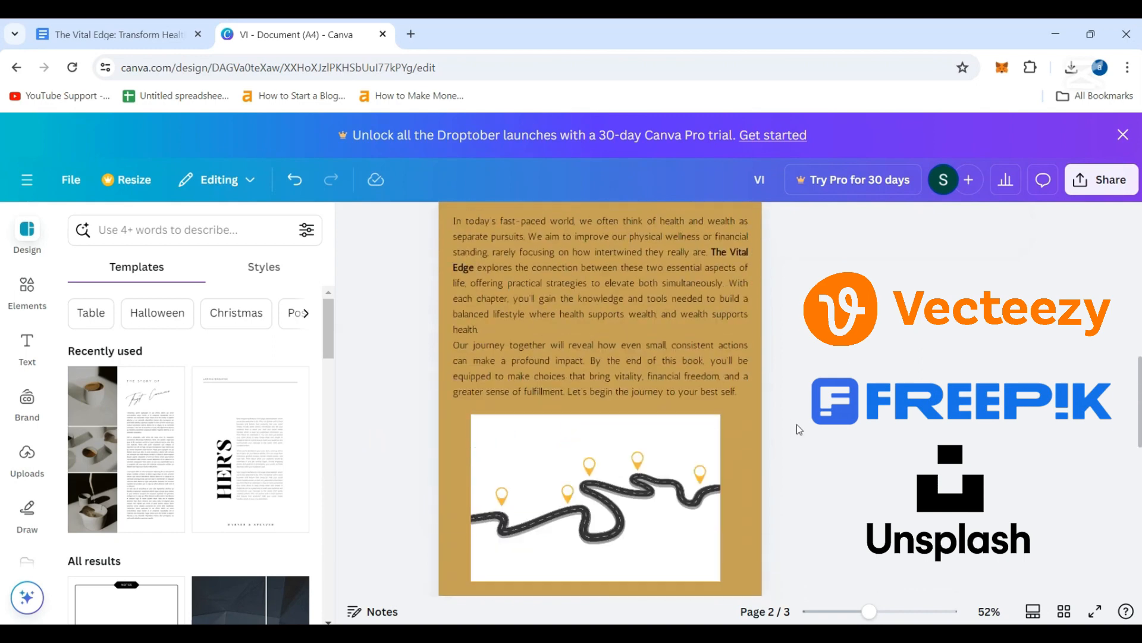
- Shrink the framed road image to about 154 by 103 and center it in the space below the paragraphs
click(687, 476)
drag(720, 581, 712, 568)
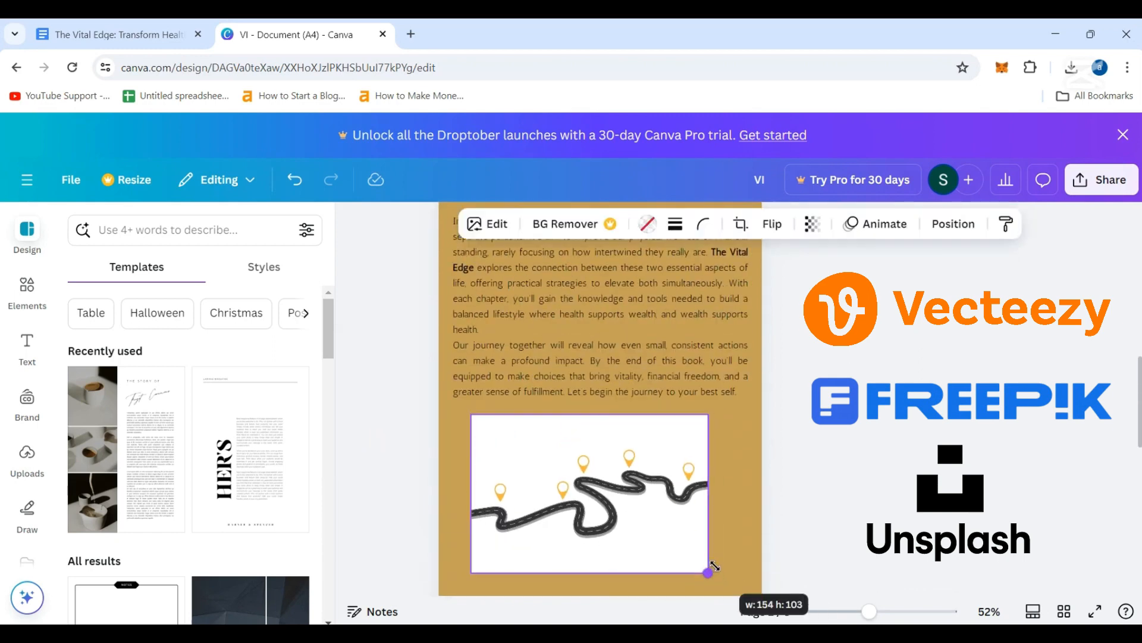
drag(591, 503, 596, 494)
scroll(597, 494, up, 3)
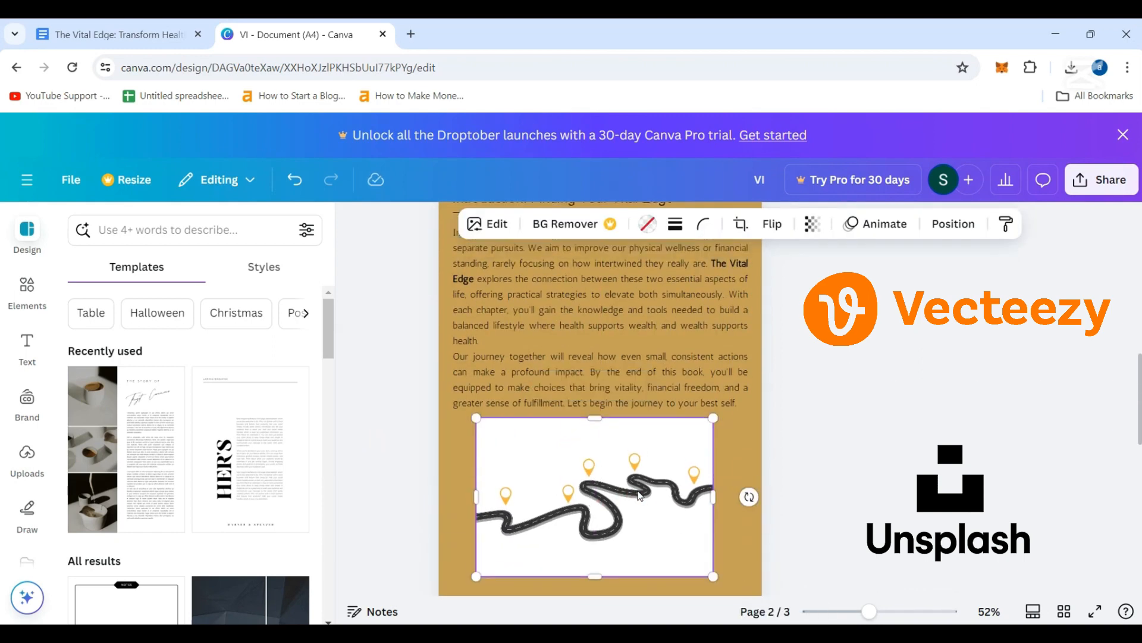
scroll(678, 489, down, 3)
drag(677, 489, 678, 493)
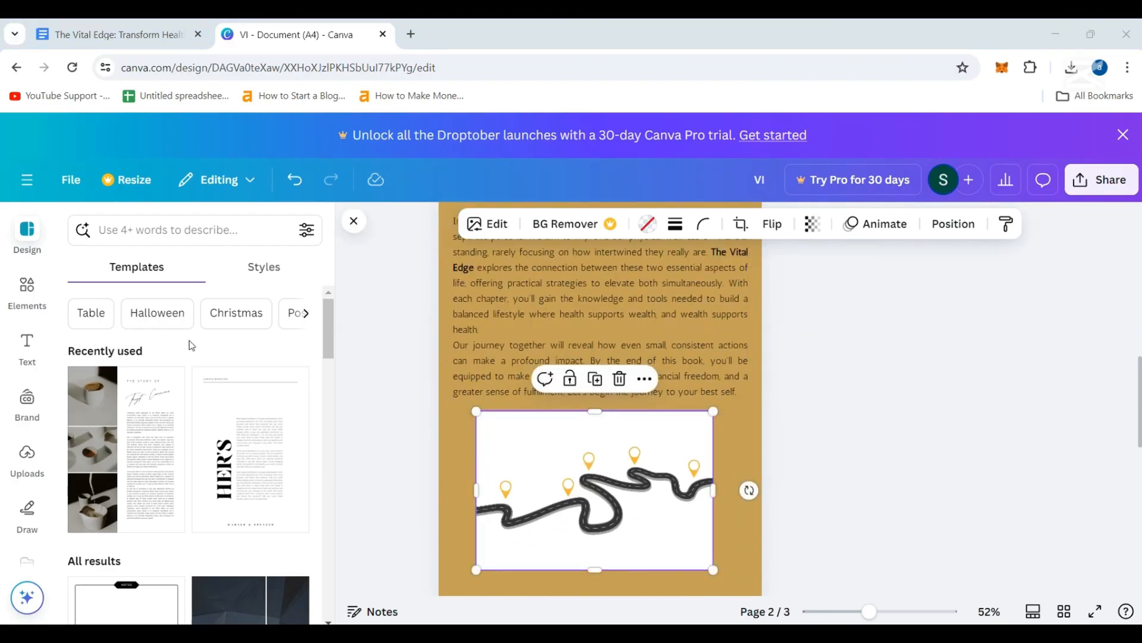
- Add a heading text box reading "1" on page 2 and place it below the road image as the page number
click(30, 351)
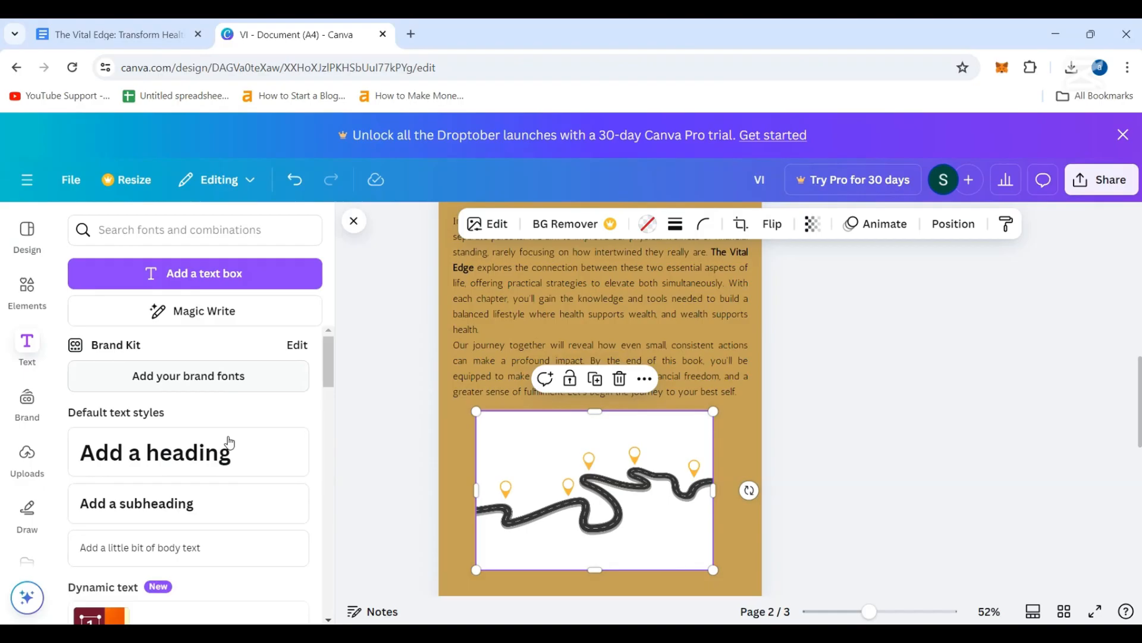
click(252, 462)
text(1)
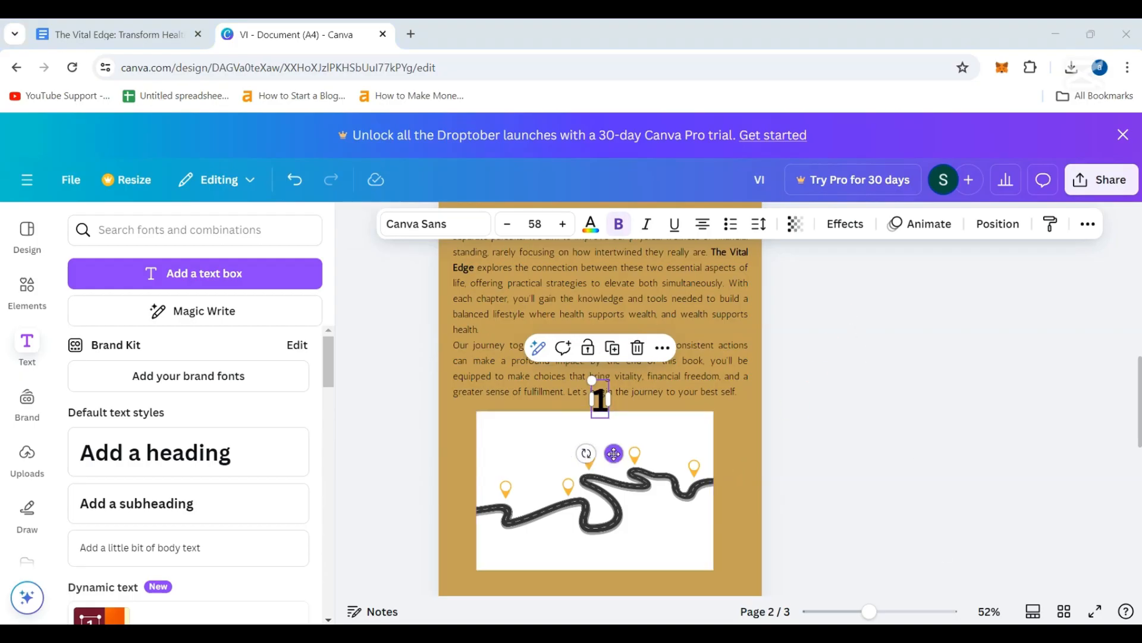
drag(613, 454, 605, 345)
scroll(561, 290, up, 1)
- Reduce the font size of the page number "1" to 25
click(506, 226)
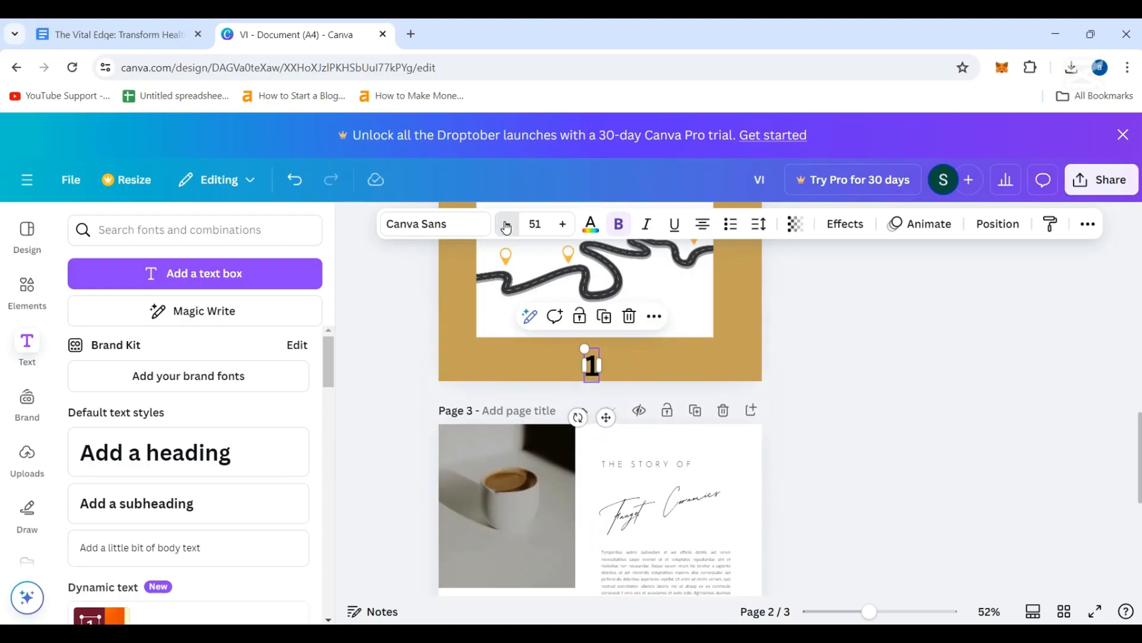
click(507, 226)
click(506, 225)
click(507, 226)
click(509, 228)
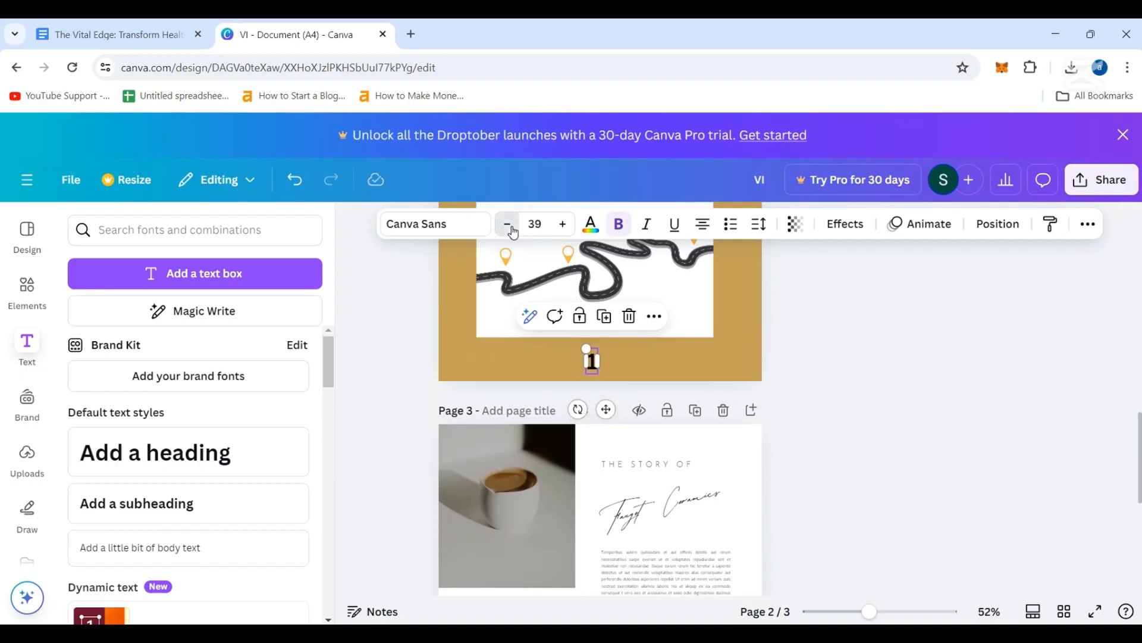
click(513, 232)
click(849, 447)
scroll(792, 476, up, 3)
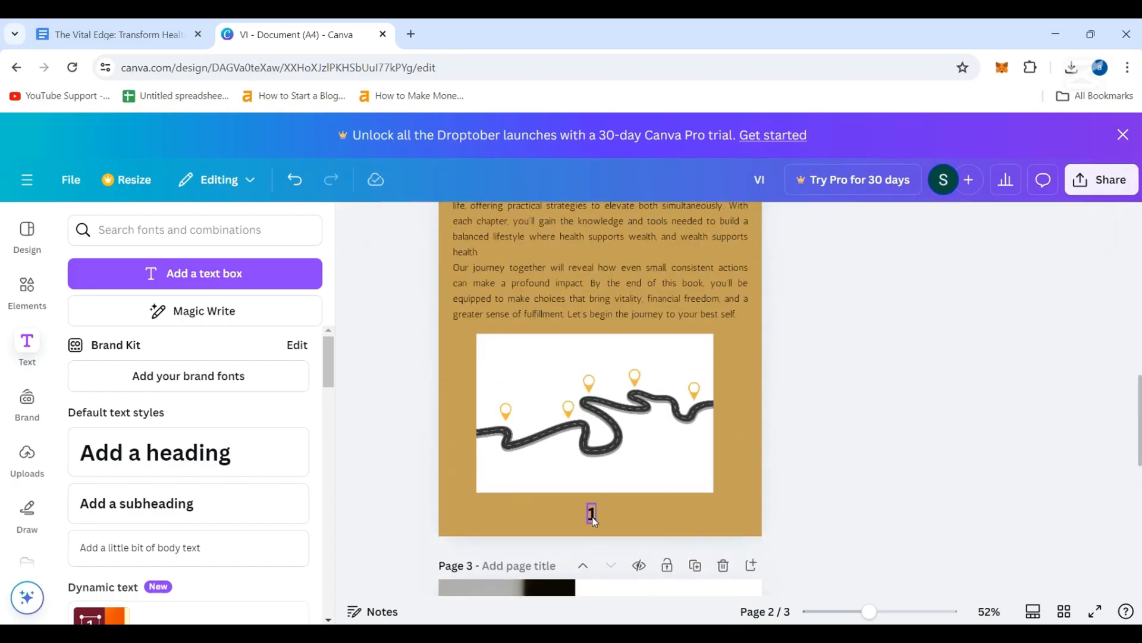
click(593, 522)
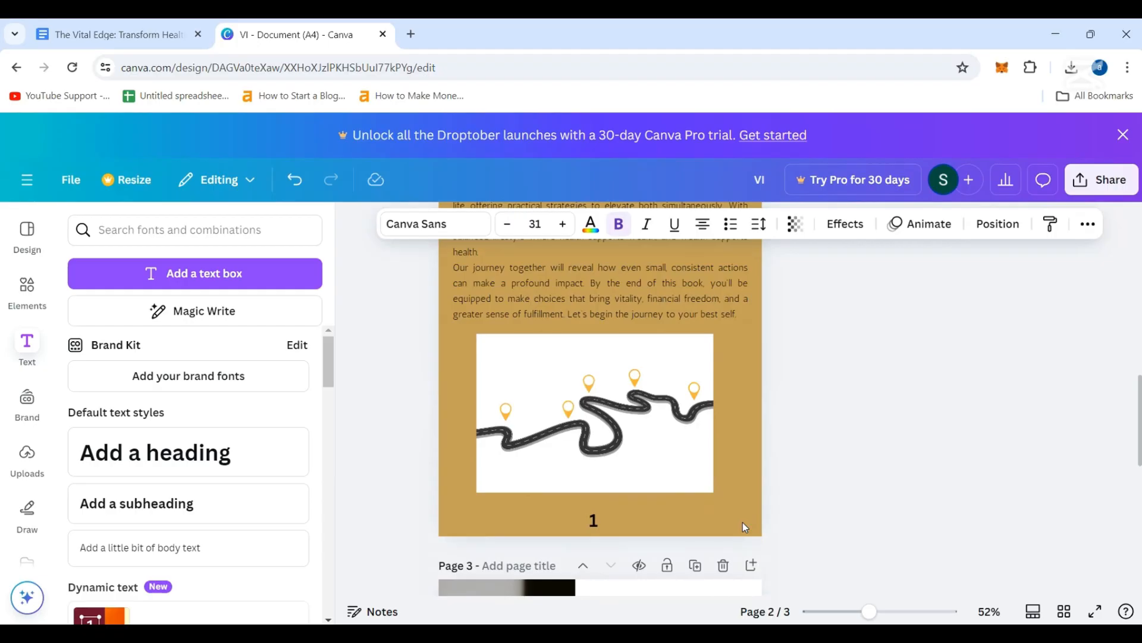
click(508, 224)
click(508, 225)
click(508, 225)
click(508, 225)
click(508, 225)
click(507, 225)
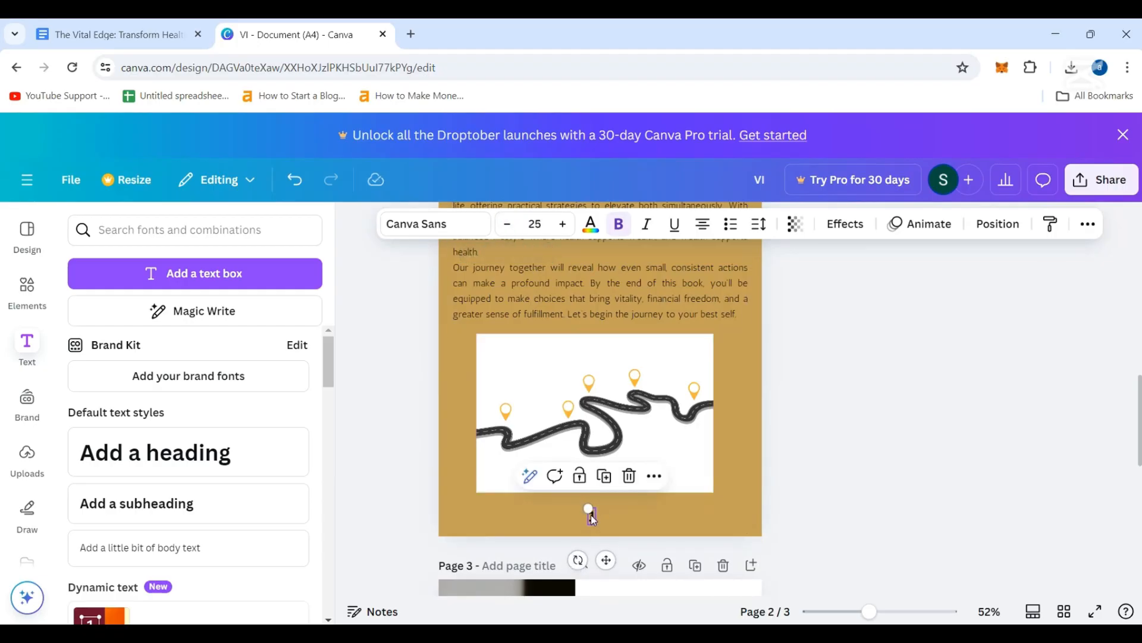
- Extend the page number text to read "1 of 39" and take a brief look at the Google Docs manuscript
click(593, 517)
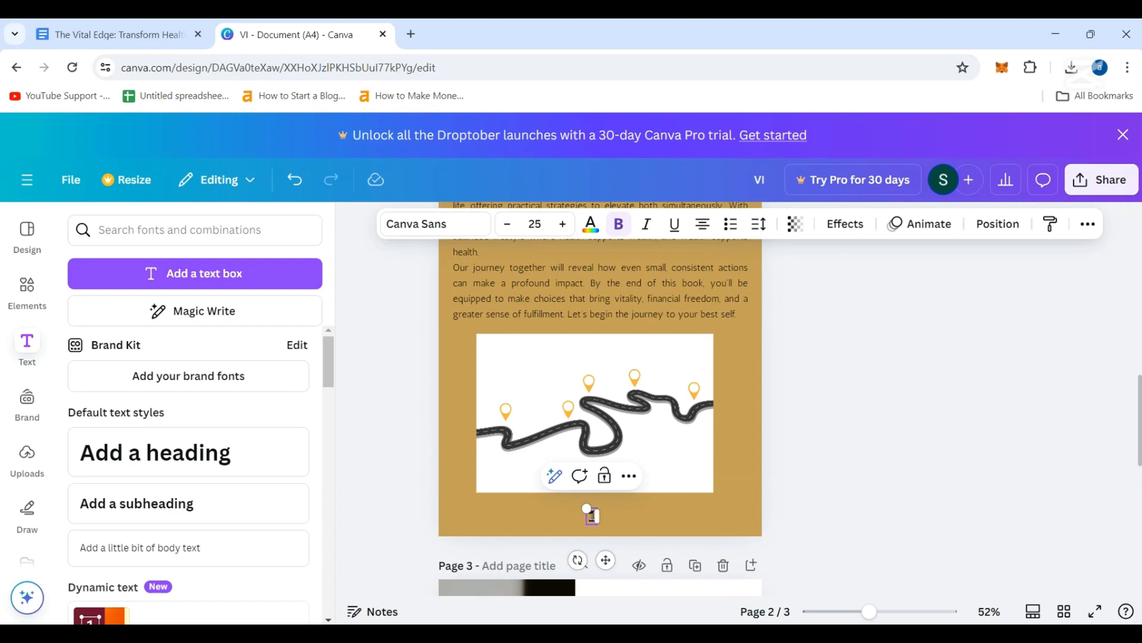
text(b)
text(f 10)
key(BackSpace)
key(BackSpace)
key(BackSpace)
text(39)
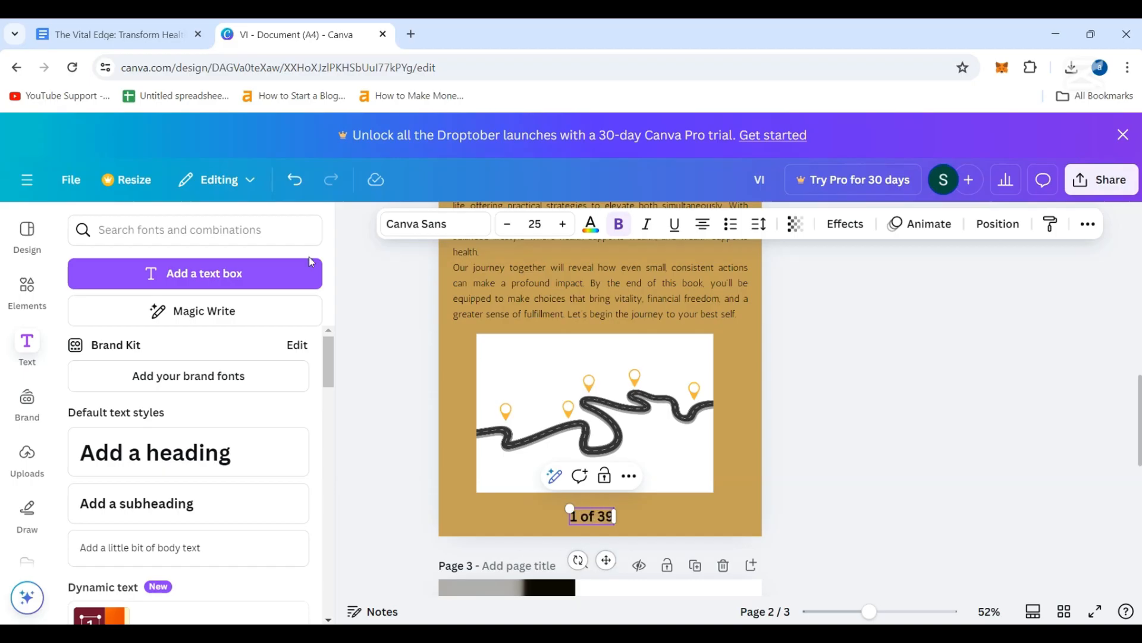
click(73, 41)
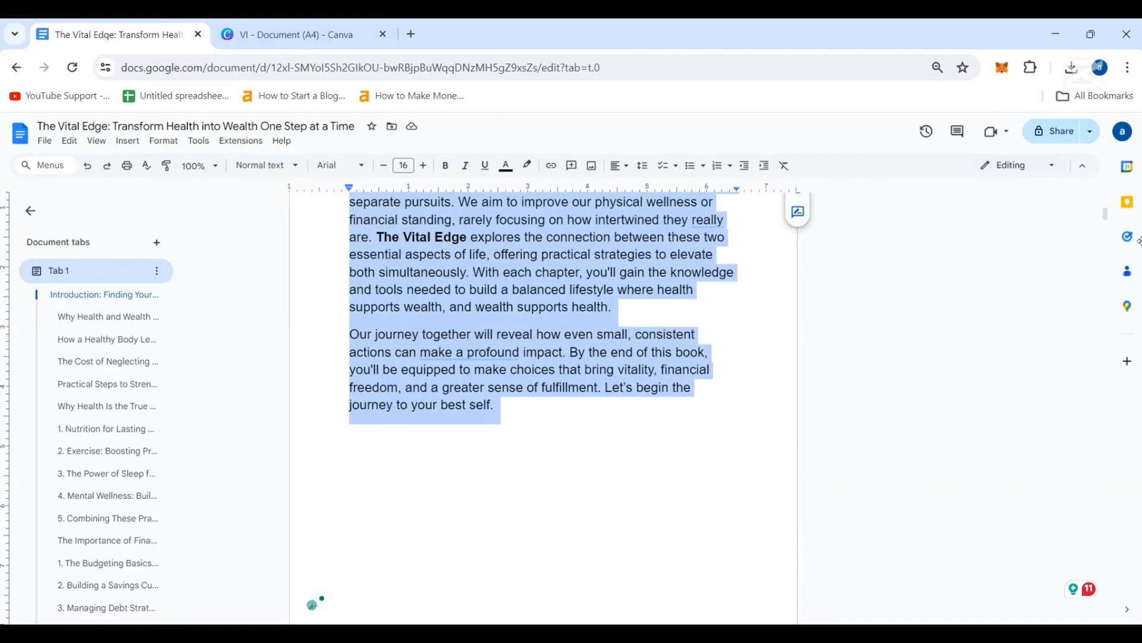
key(ctrl+Tab)
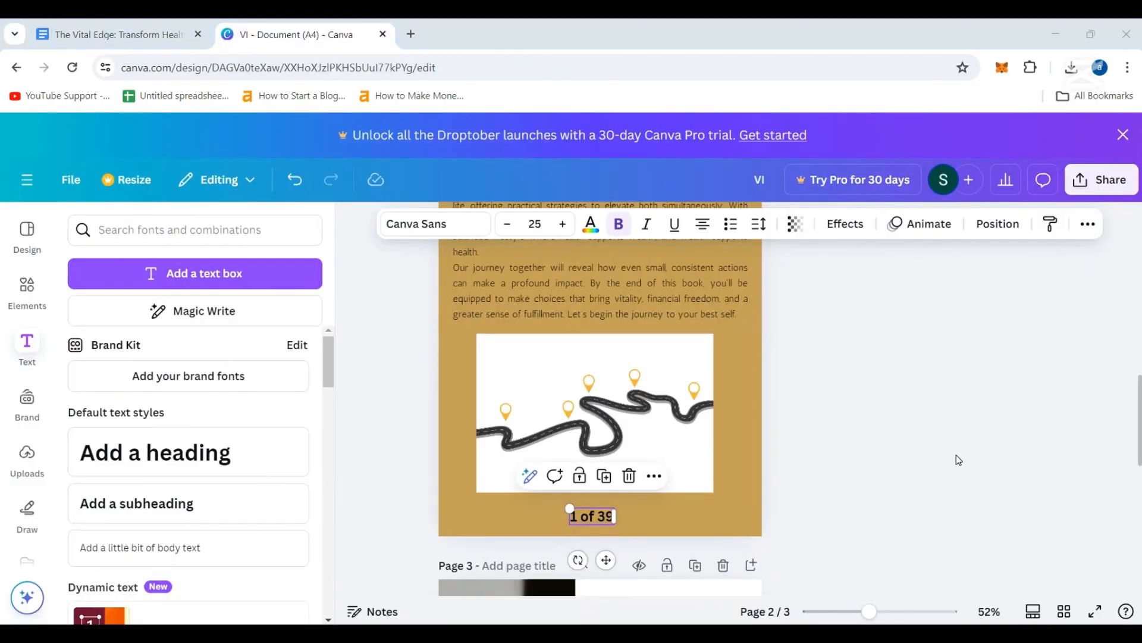
click(923, 513)
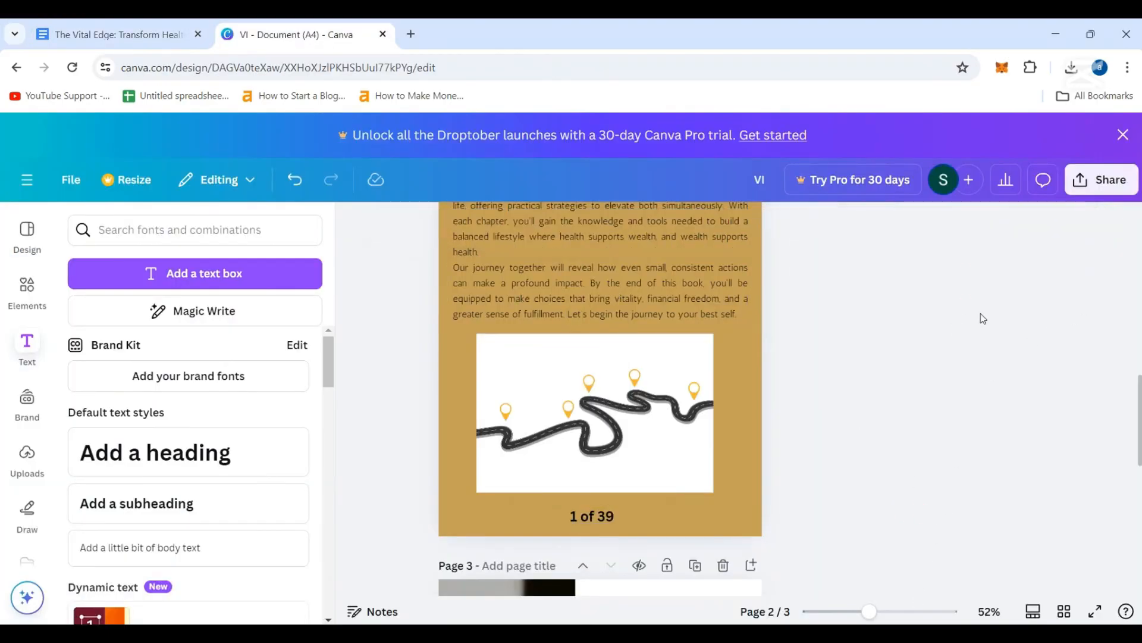
- Remove the bold formatting from the "1 of 39" page number
scroll(765, 432, up, 3)
scroll(759, 419, down, 3)
click(588, 515)
click(619, 225)
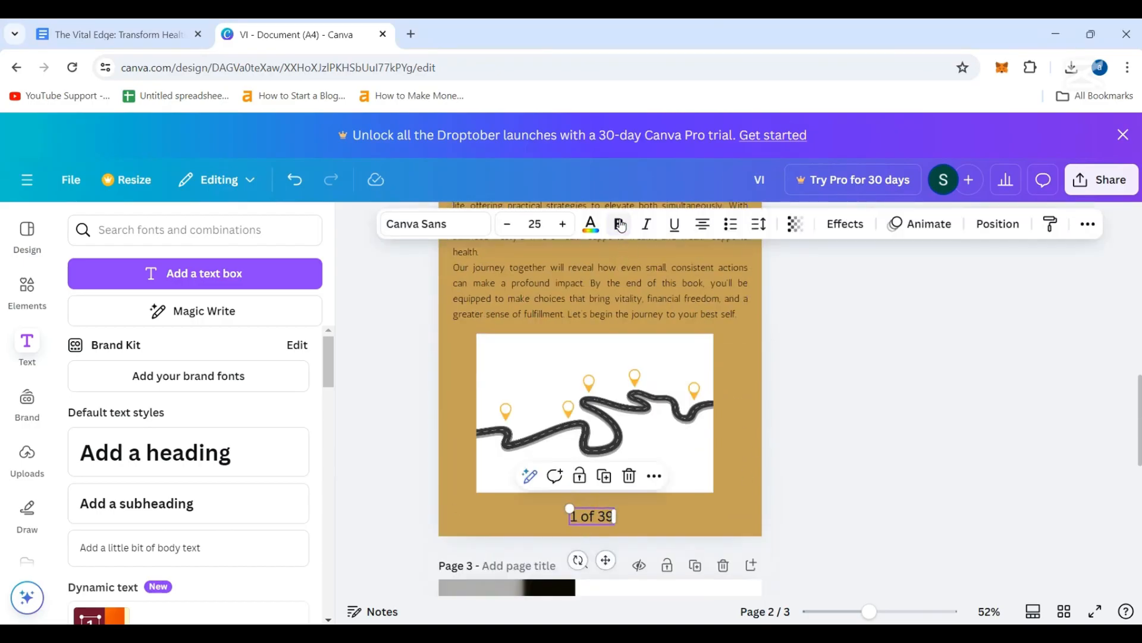
click(831, 492)
- Set the "1 of 39" page number's font size to 20 and nudge it slightly lower under the road image
click(591, 519)
click(508, 229)
click(509, 229)
click(509, 229)
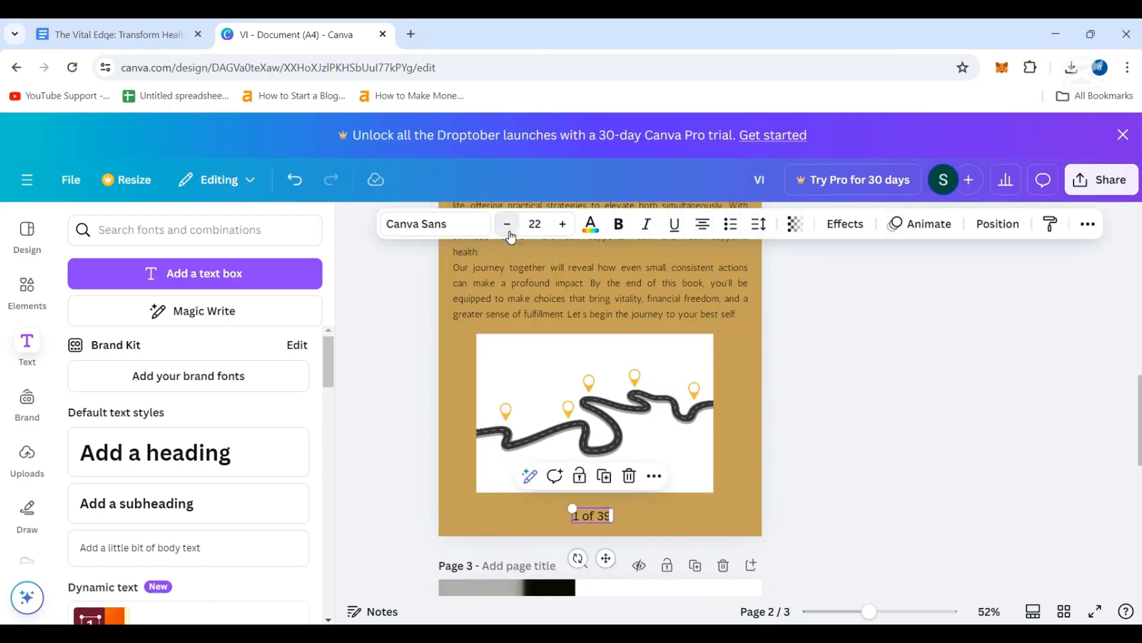
click(510, 232)
click(509, 232)
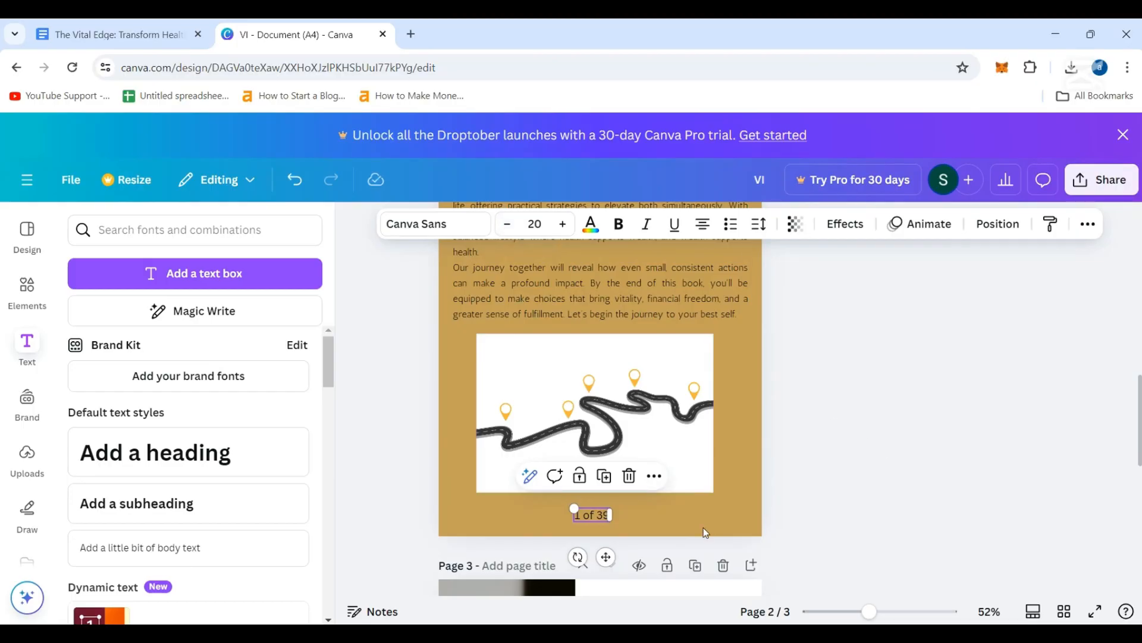
drag(606, 559, 605, 562)
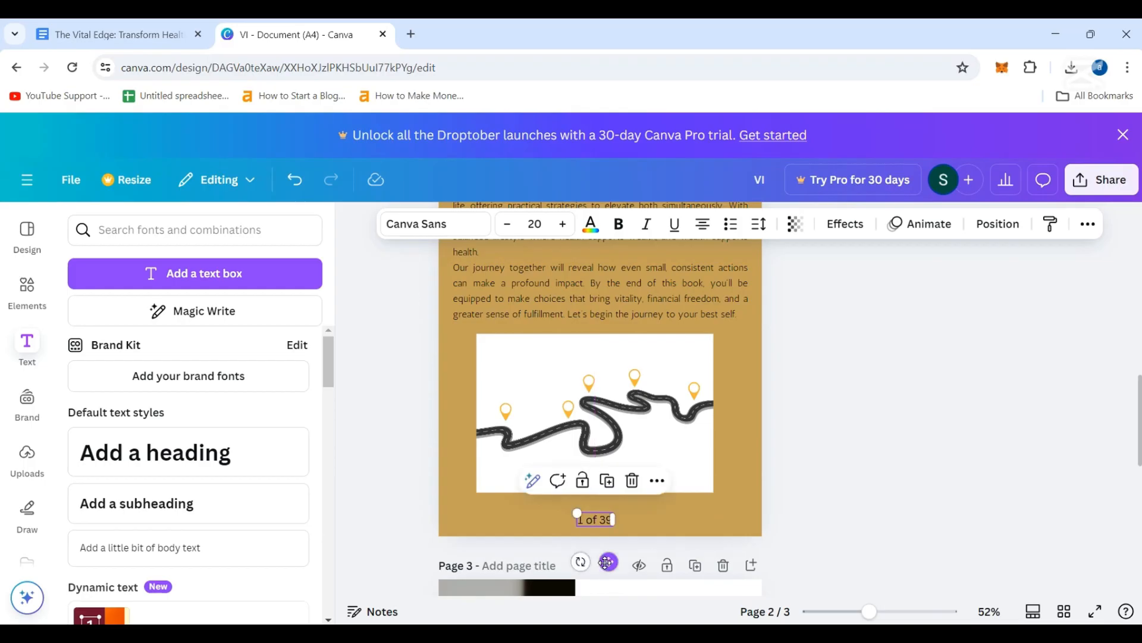
click(370, 444)
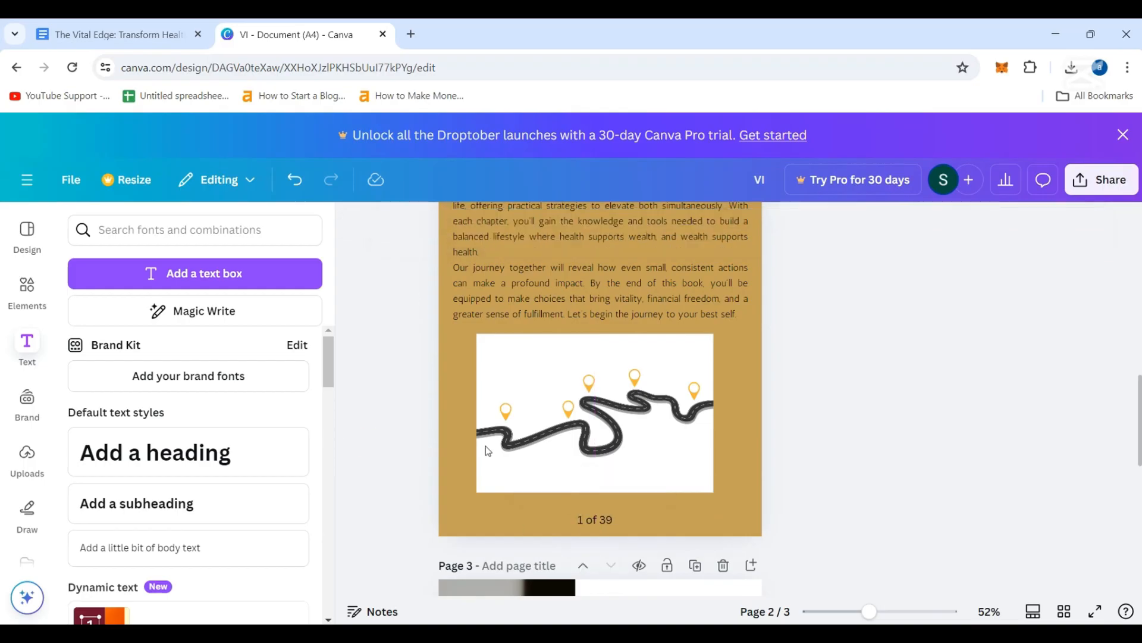
scroll(912, 515, up, 2)
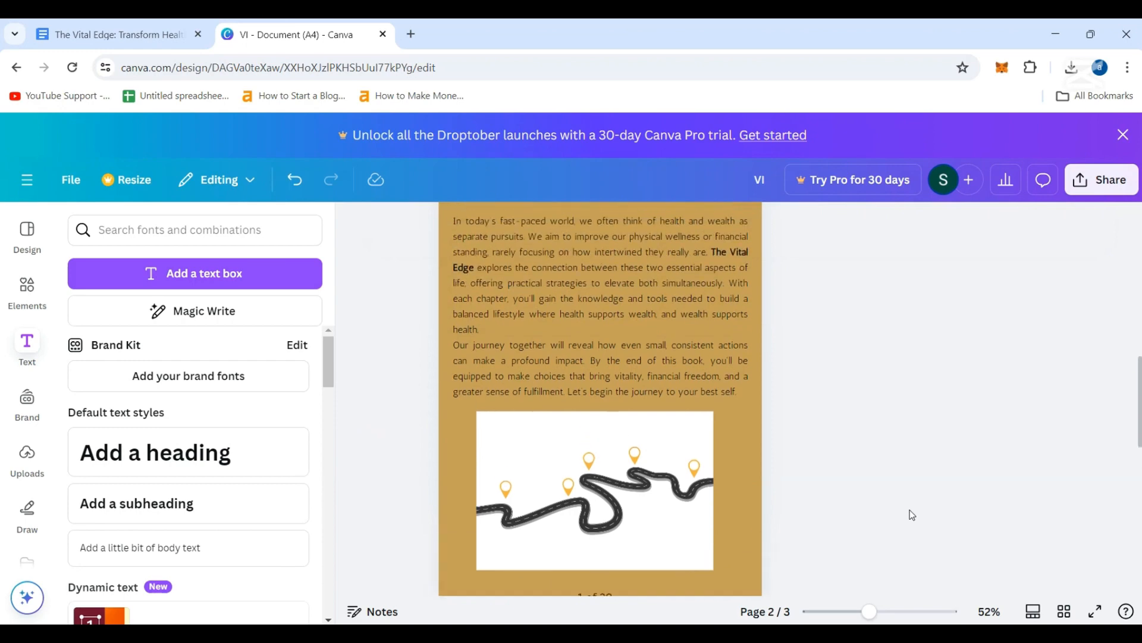
scroll(913, 515, up, 2)
scroll(912, 515, up, 2)
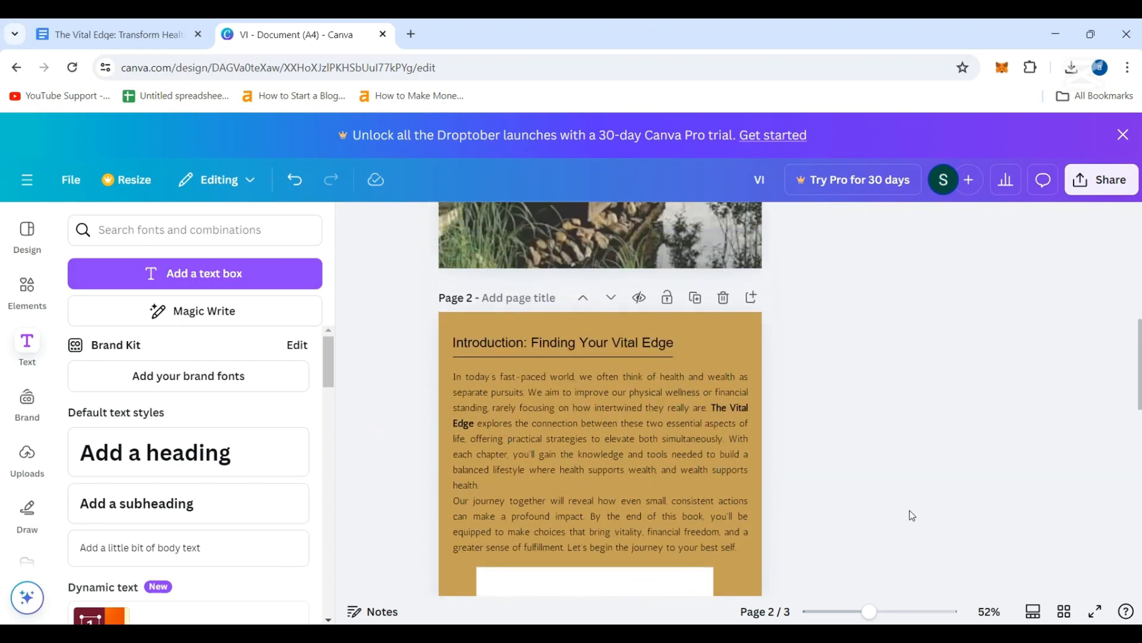
scroll(912, 514, down, 2)
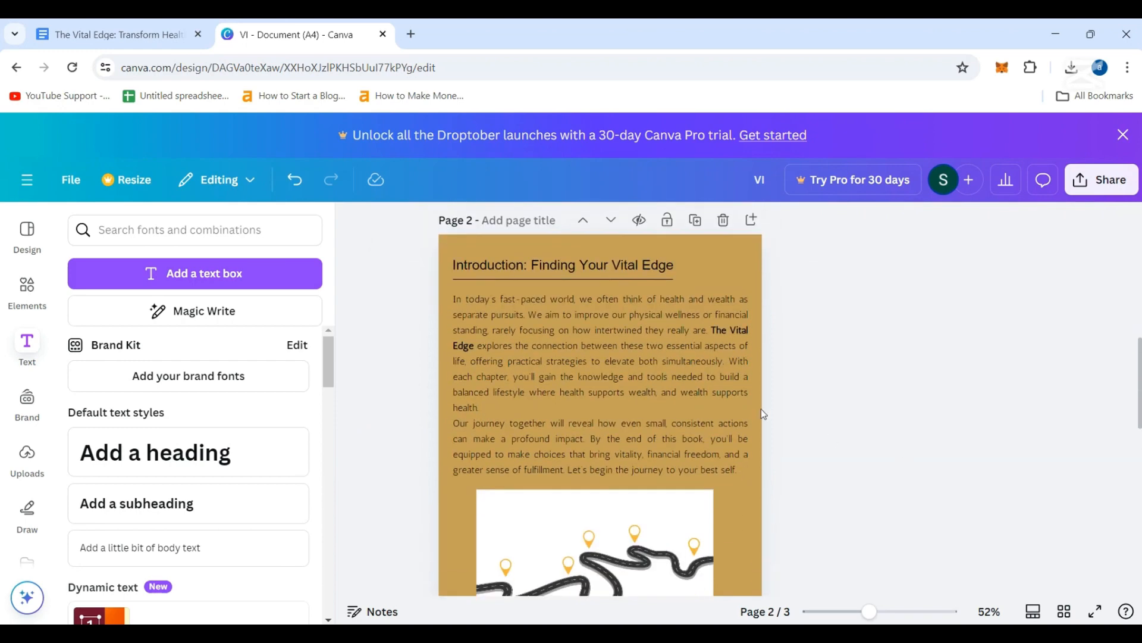
scroll(824, 430, down, 8)
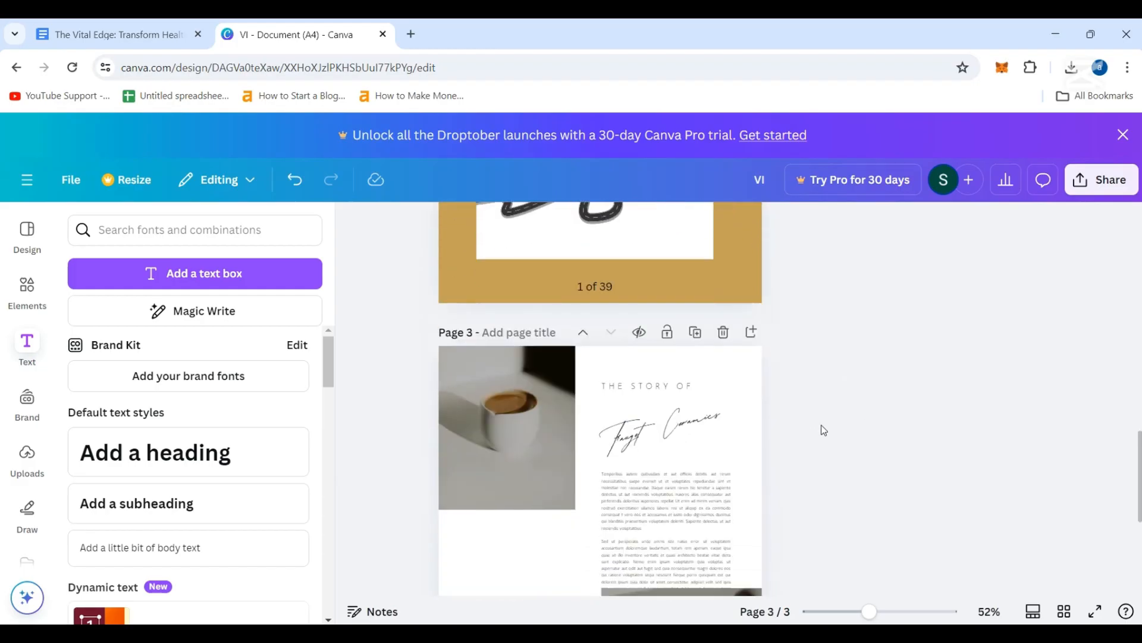
scroll(823, 430, up, 12)
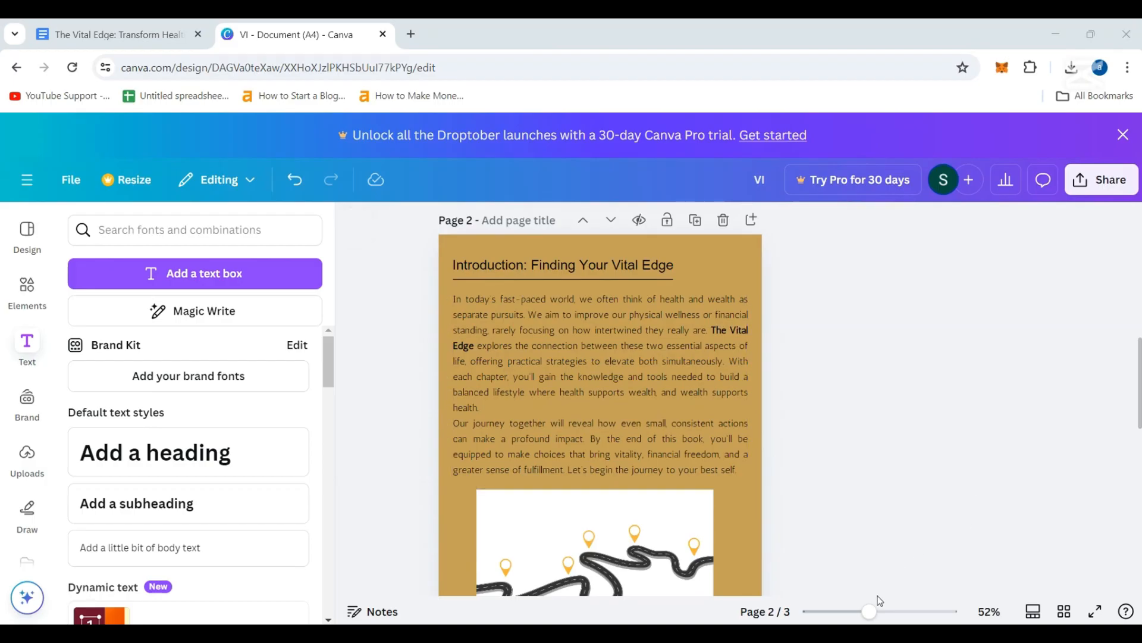
- Search the design elements for "stars" and narrow the results to graphics
click(27, 288)
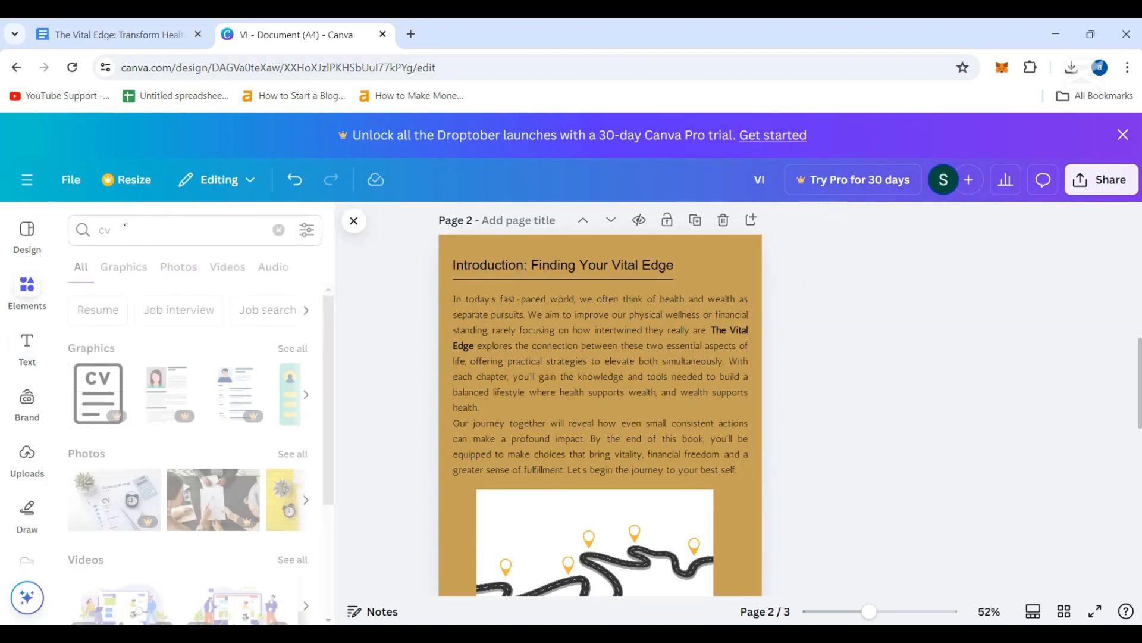
click(139, 230)
key(BackSpace)
key(BackSpace)
text(stars)
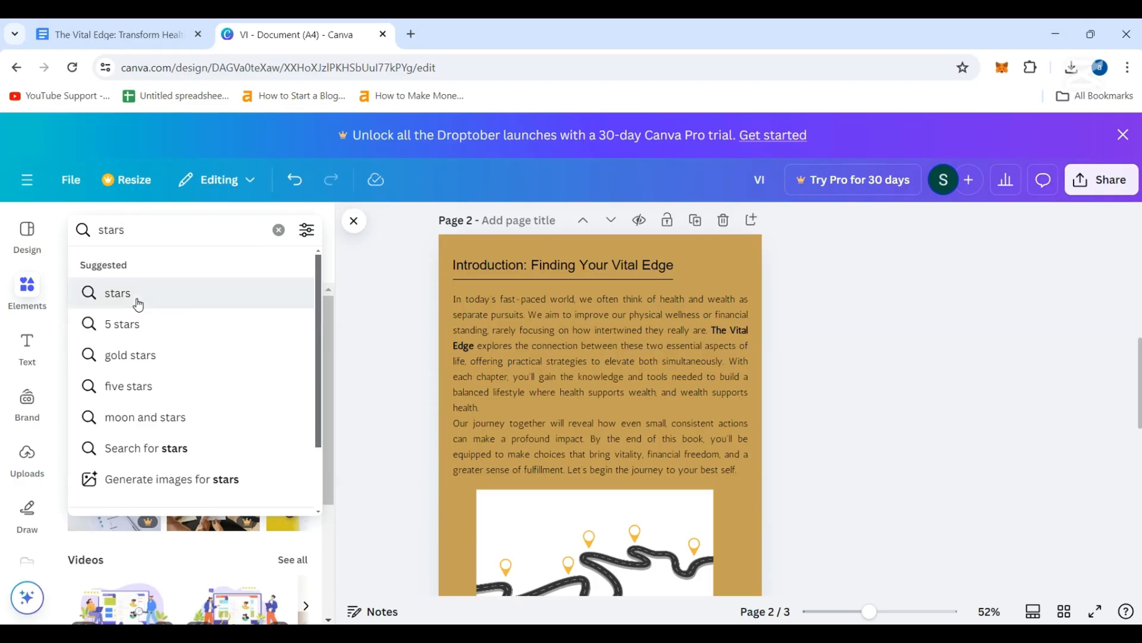
click(139, 305)
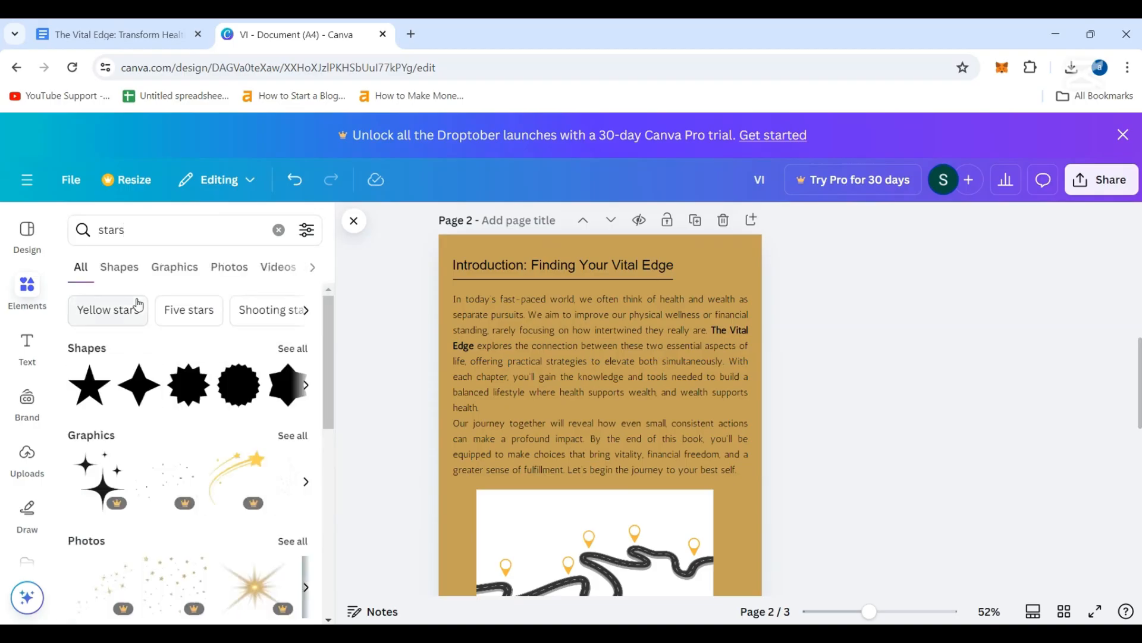
click(178, 269)
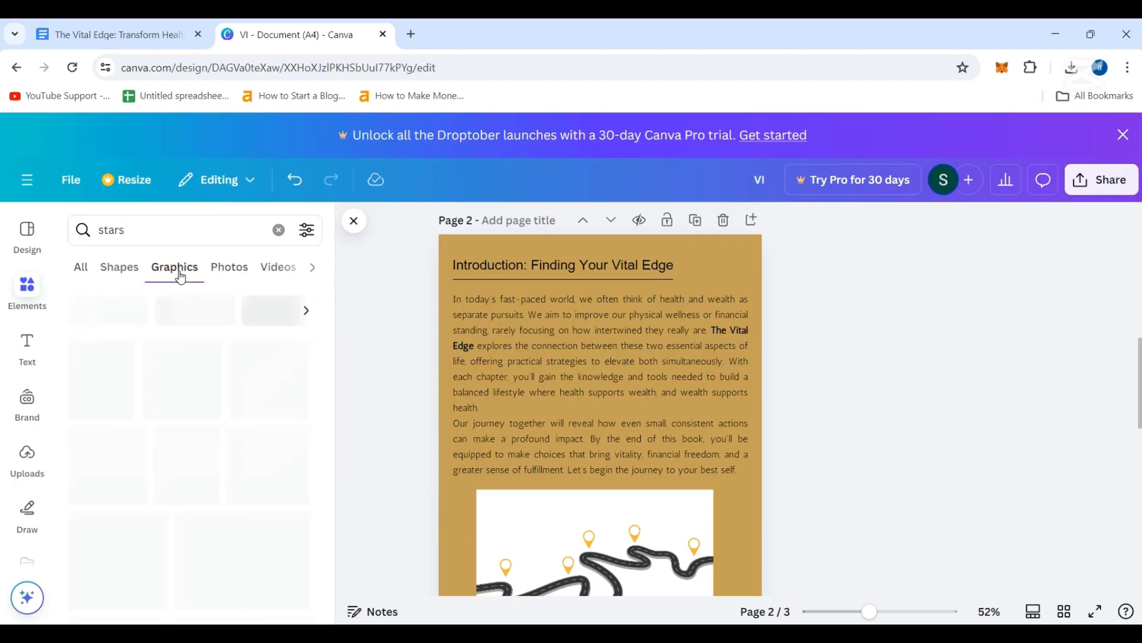
- Insert the hand-drawn graphic of three outlined stars on page 2 and shrink it to less than half its size
drag(327, 348, 320, 519)
click(106, 359)
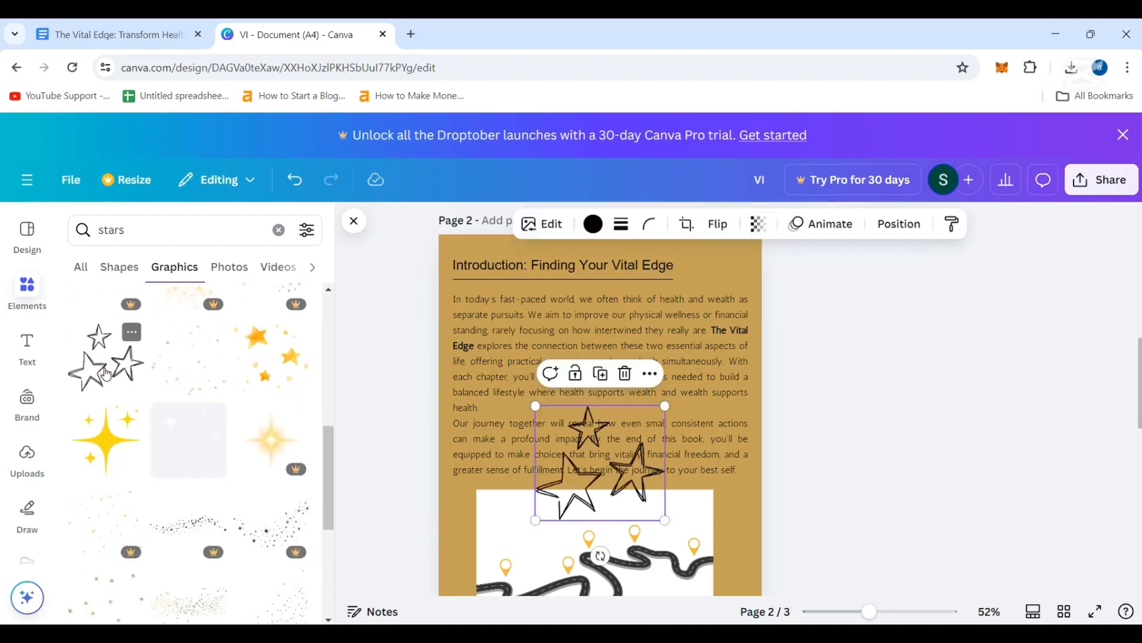
drag(660, 499, 579, 429)
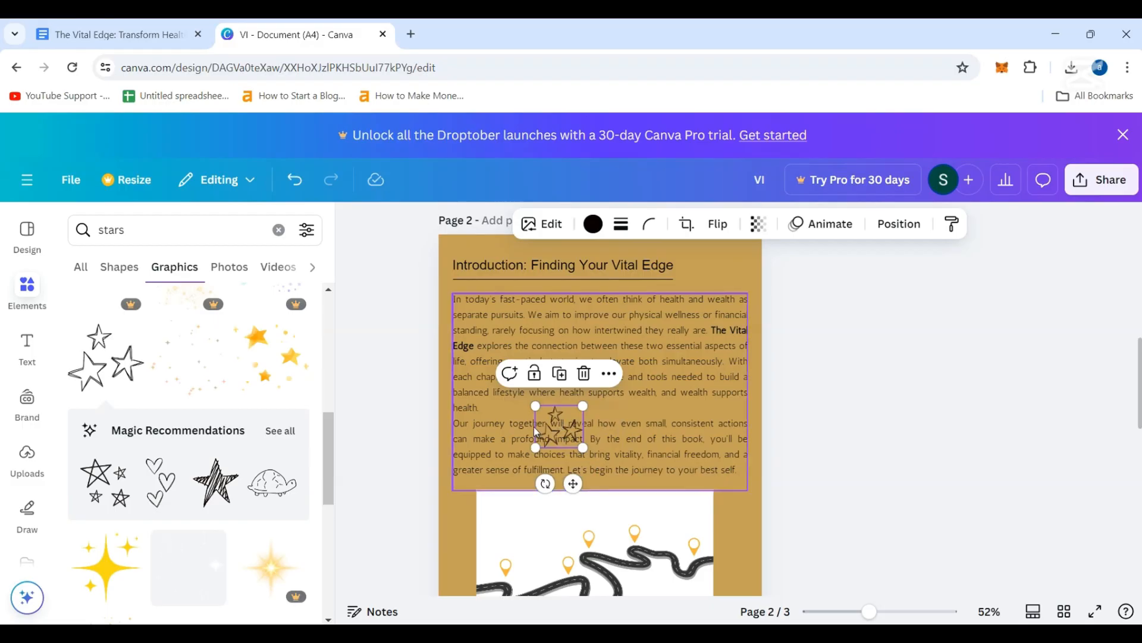
- Enlarge the stars graphic slightly and place it in page 2's upper-right corner beside the introduction heading
drag(535, 406, 686, 329)
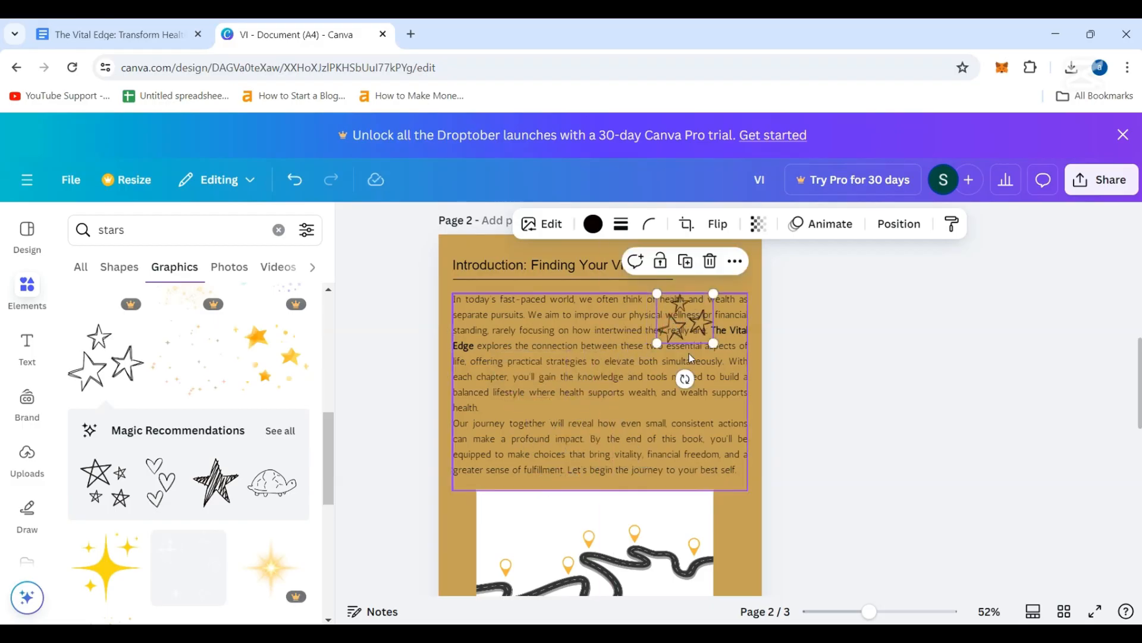
click(735, 261)
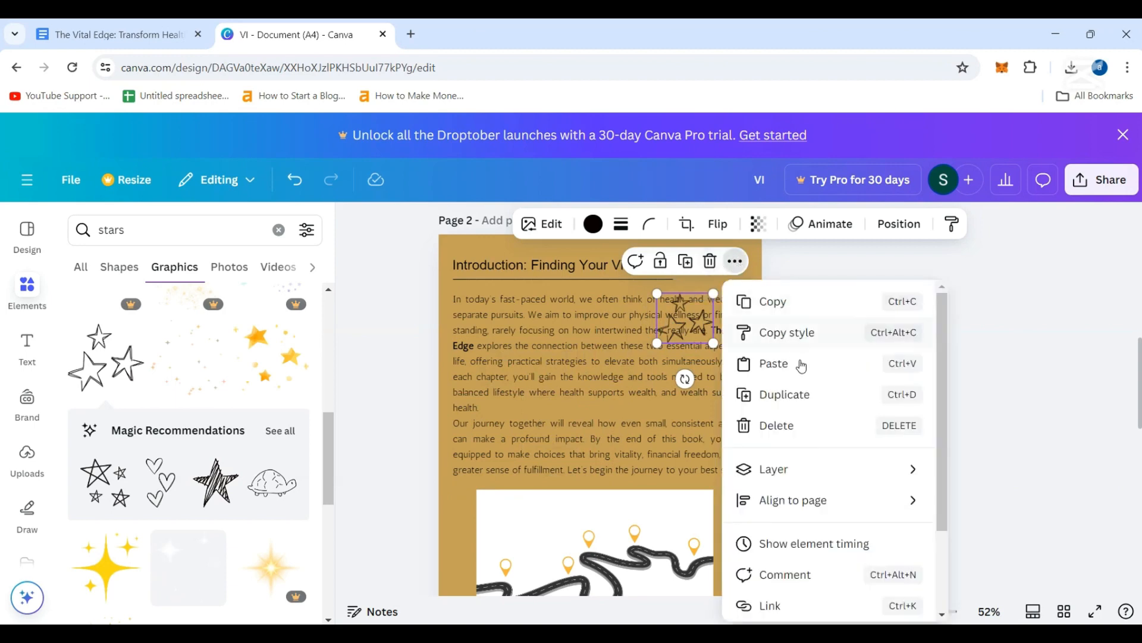
mouse_move(832, 481)
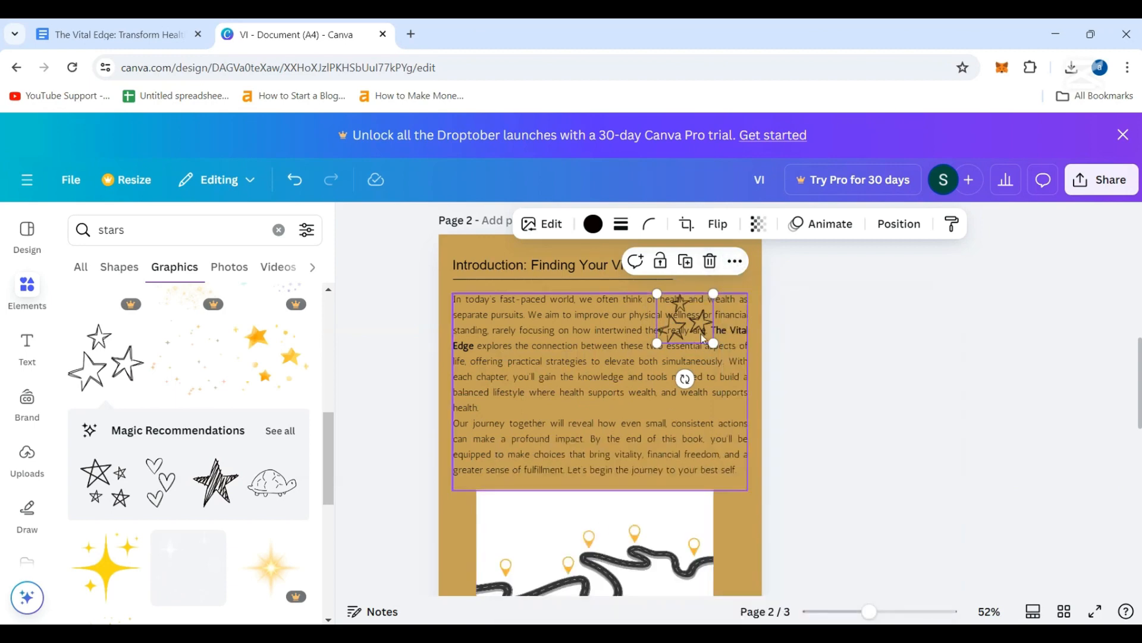
drag(684, 327, 744, 285)
scroll(849, 372, up, 3)
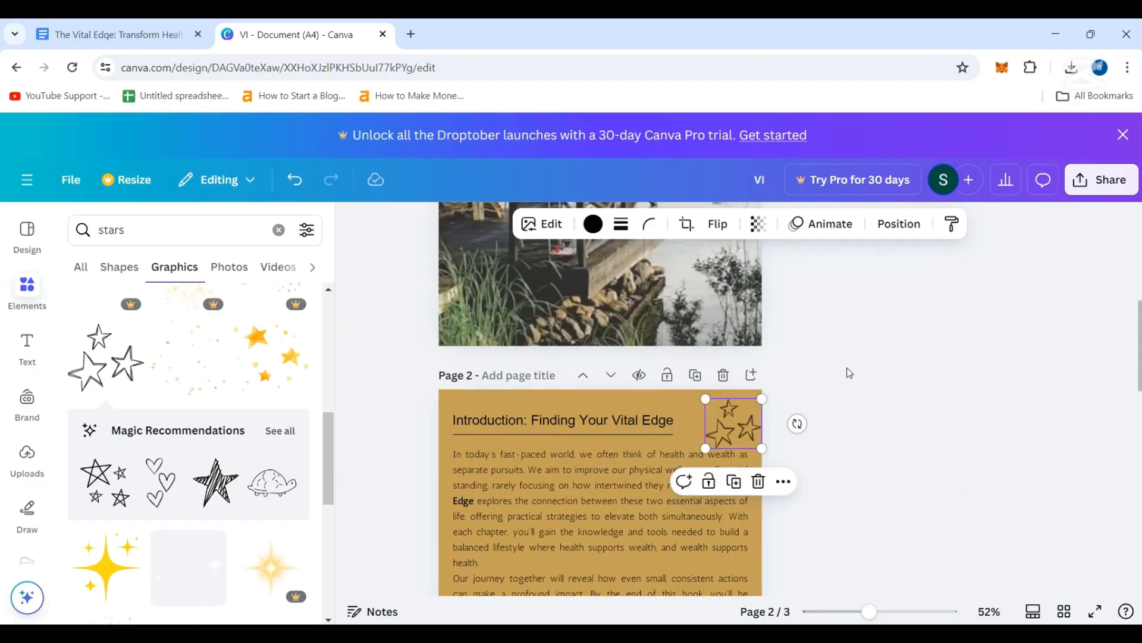
- Browse more of the star graphics results and look over page 2's layout
scroll(887, 400, down, 4)
scroll(274, 398, down, 6)
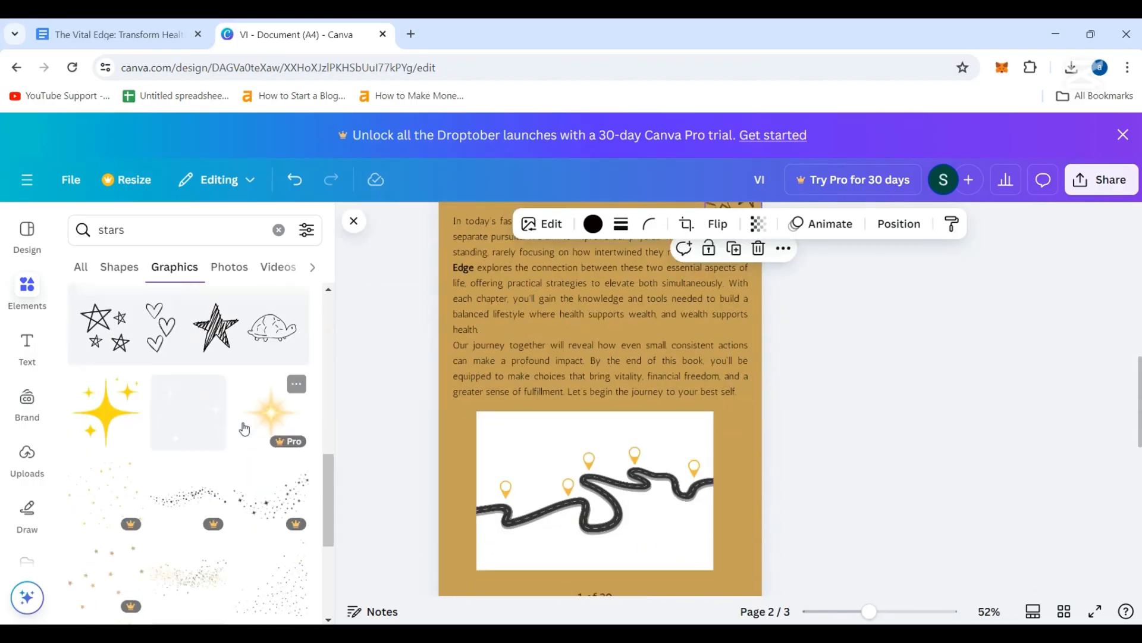
scroll(244, 429, down, 10)
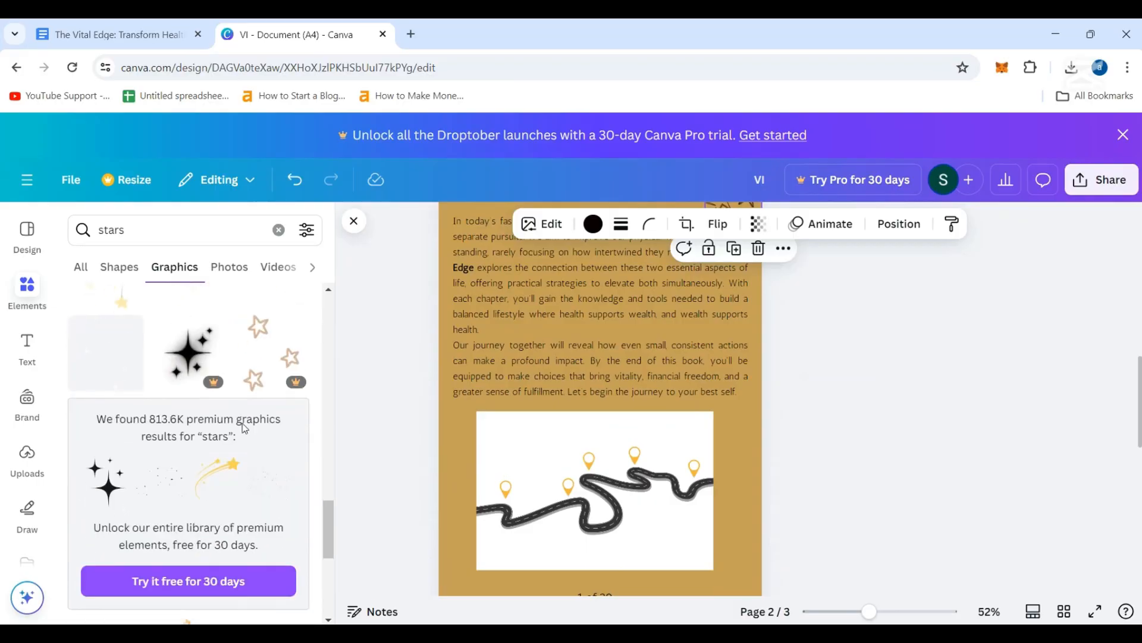
scroll(212, 404, down, 3)
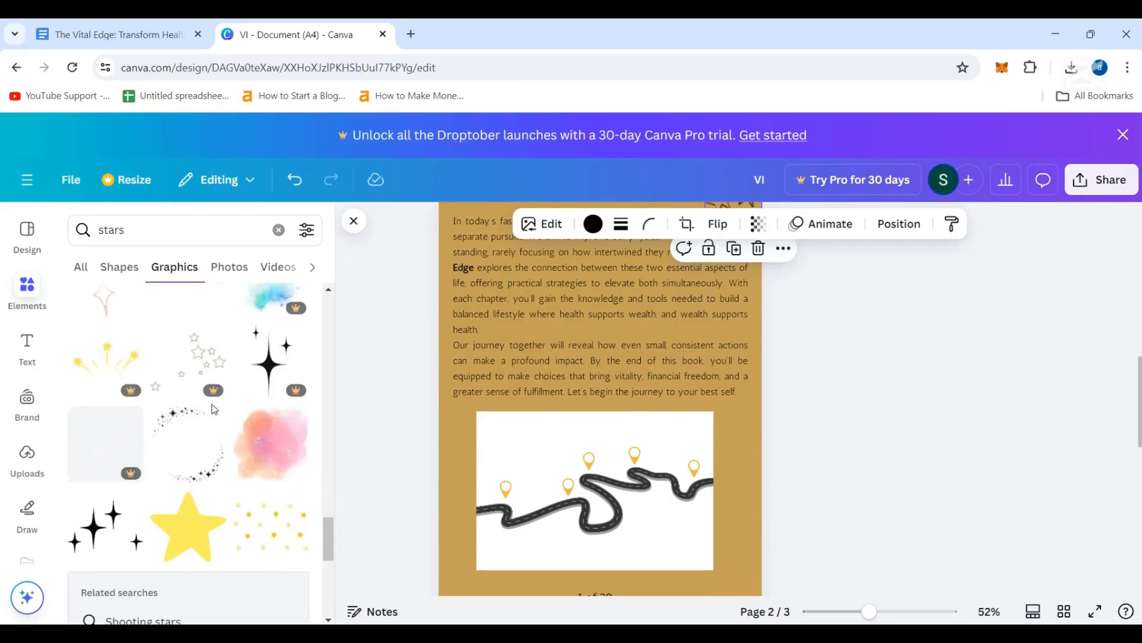
scroll(212, 405, down, 4)
scroll(866, 465, up, 3)
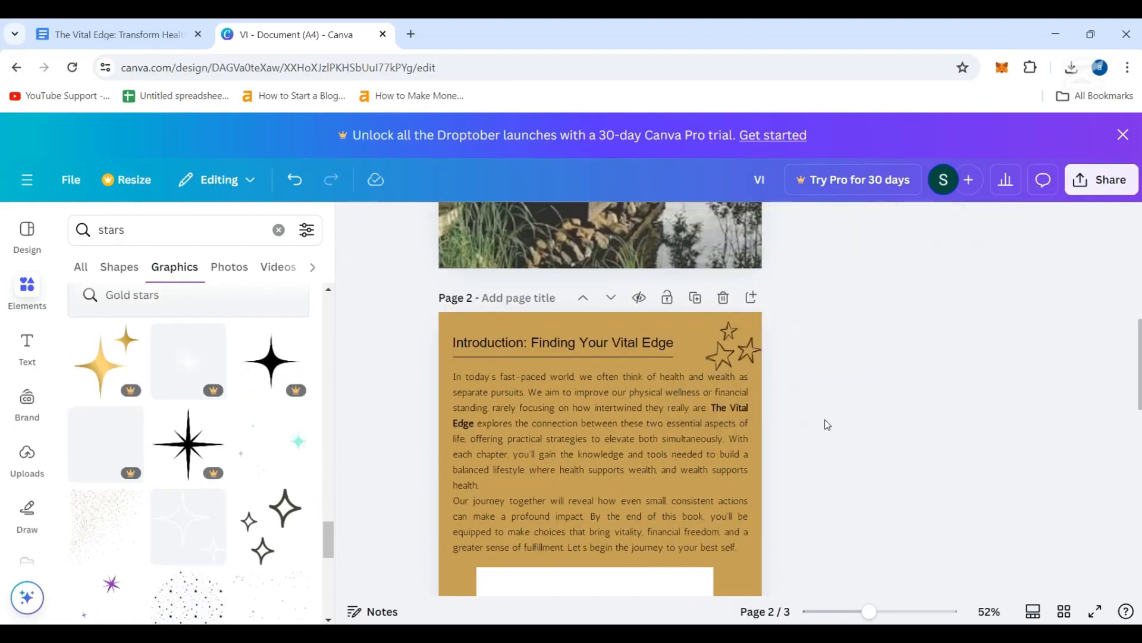
scroll(825, 419, down, 3)
scroll(825, 420, up, 3)
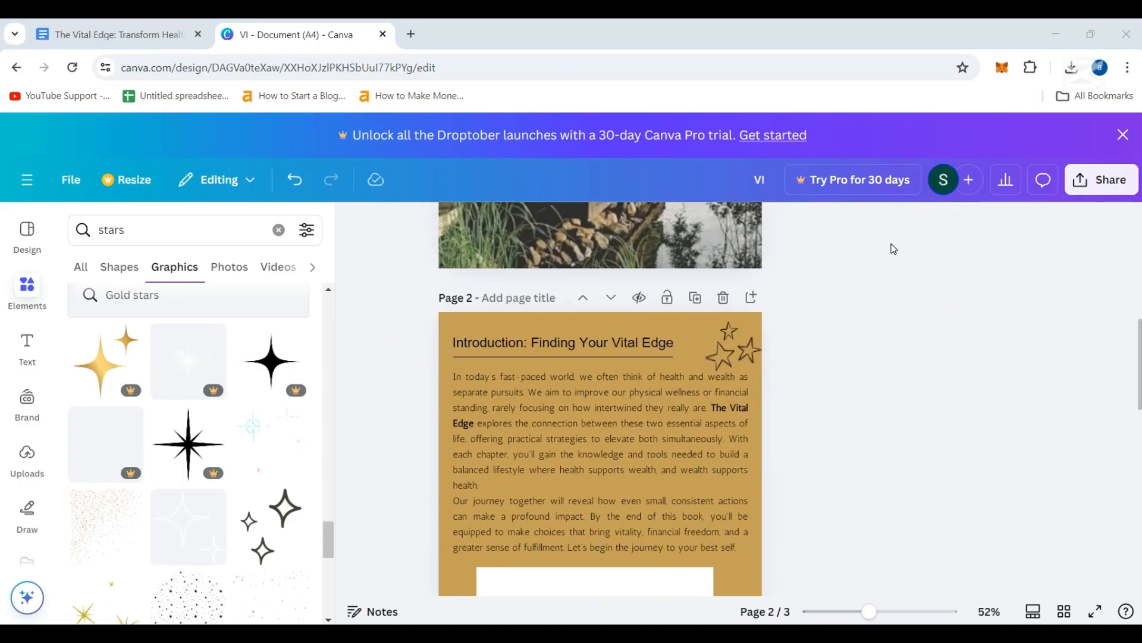
- Shrink the stars graphic in page 2's upper-right corner slightly so it clears the page edge and body text
click(737, 329)
click(737, 329)
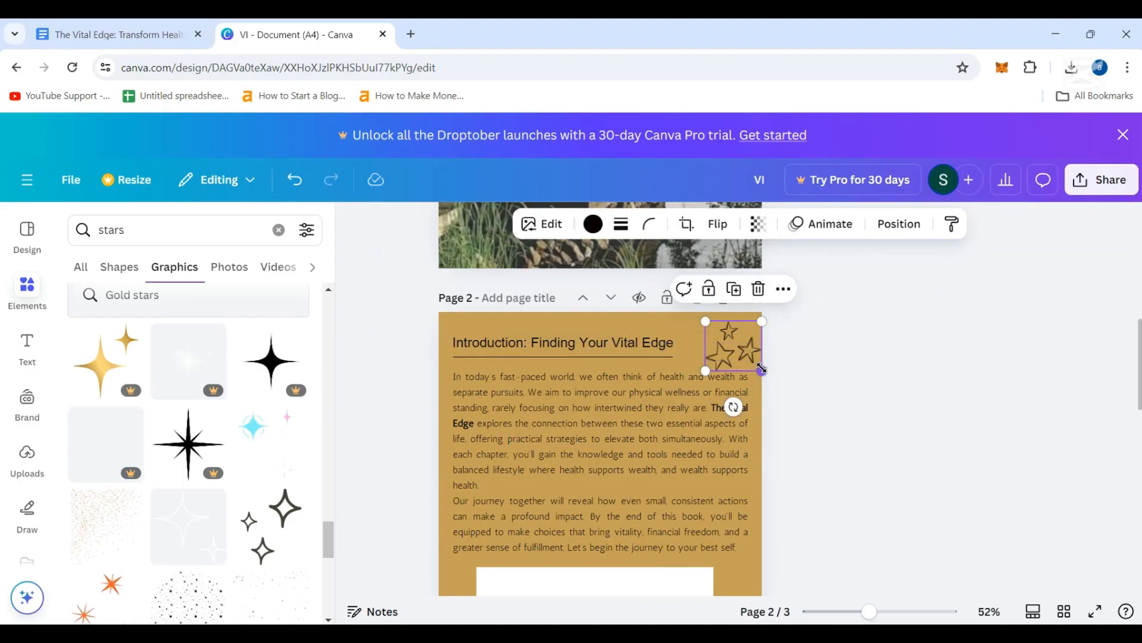
drag(761, 370, 749, 356)
click(822, 404)
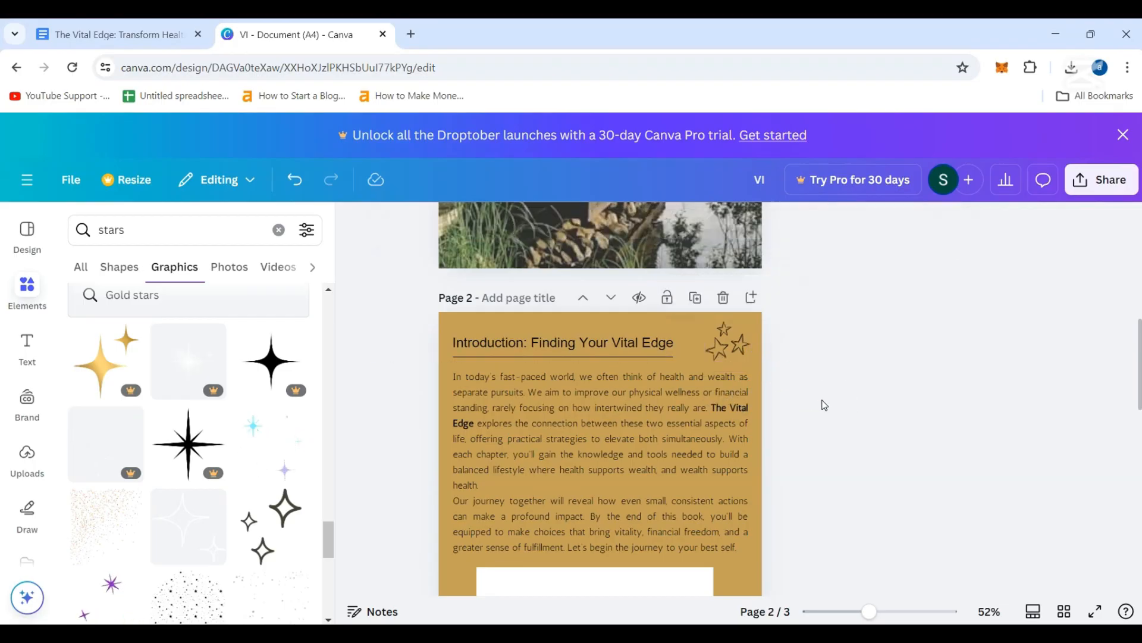
- Review pages 2 and 3 of the ebook, and examine the title and chapter list in the Google Docs manuscript
scroll(816, 410, down, 5)
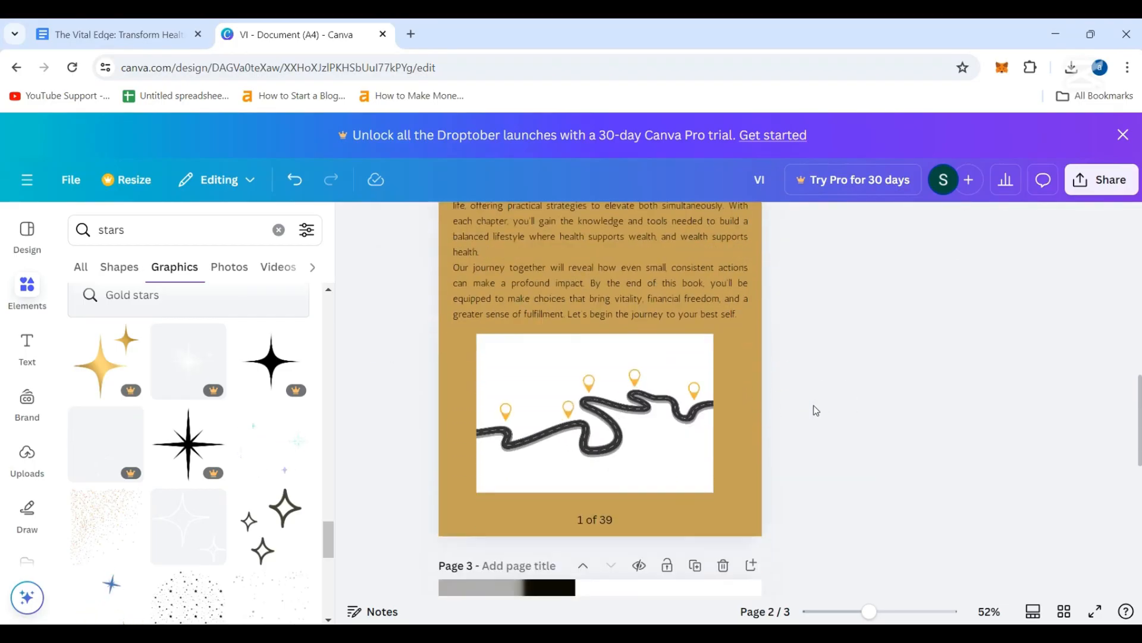
scroll(815, 411, down, 4)
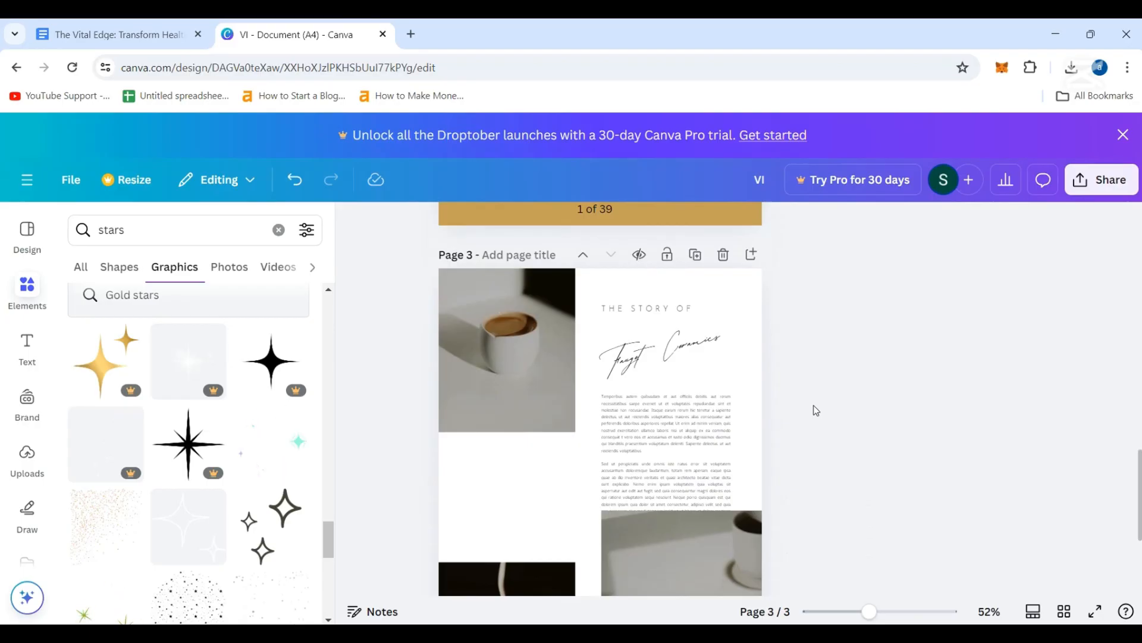
scroll(816, 411, up, 9)
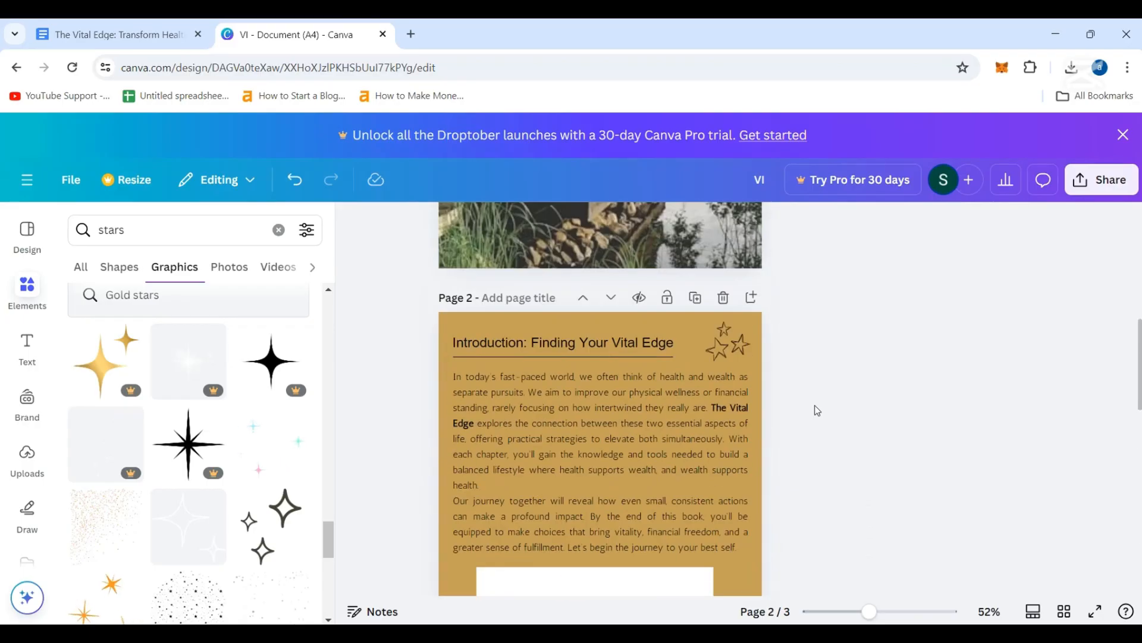
scroll(817, 423, down, 1)
scroll(817, 424, down, 8)
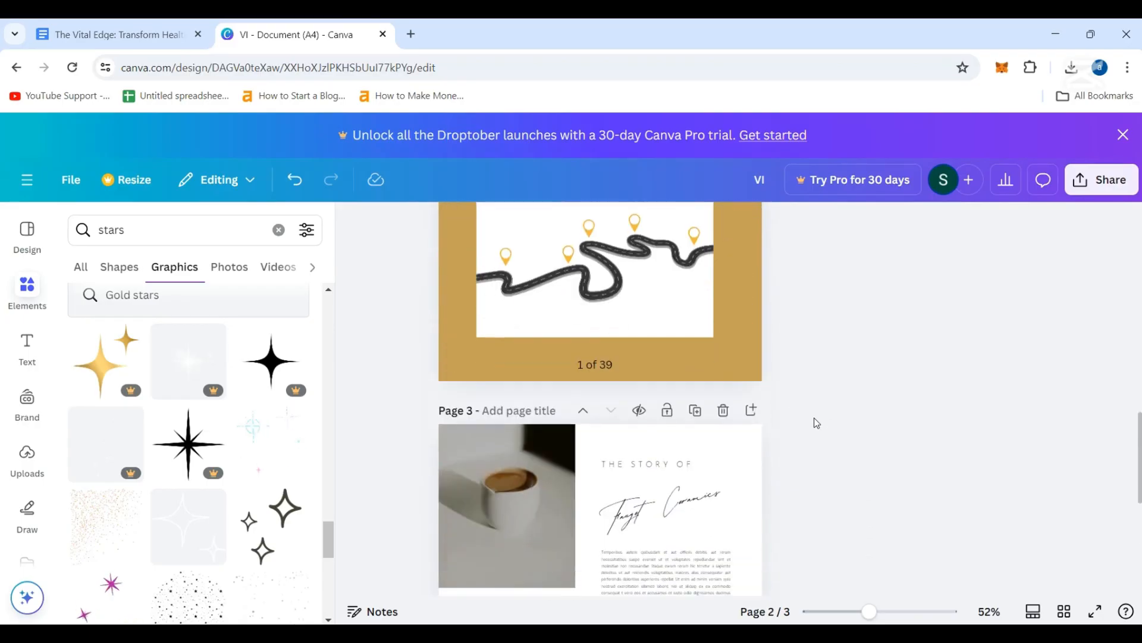
scroll(817, 424, up, 7)
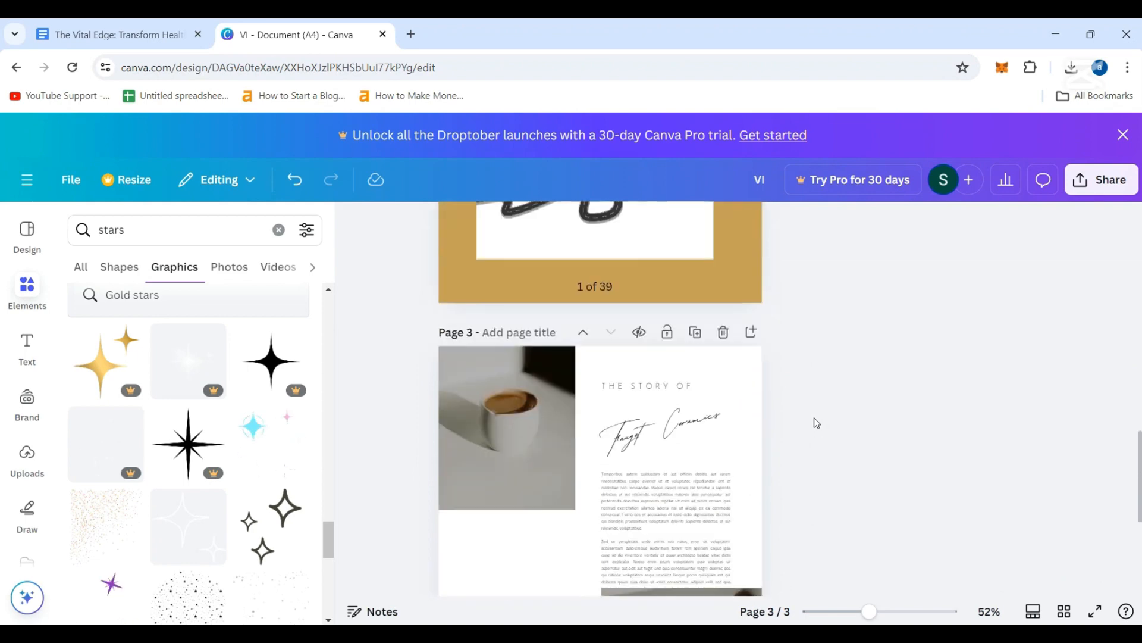
click(113, 35)
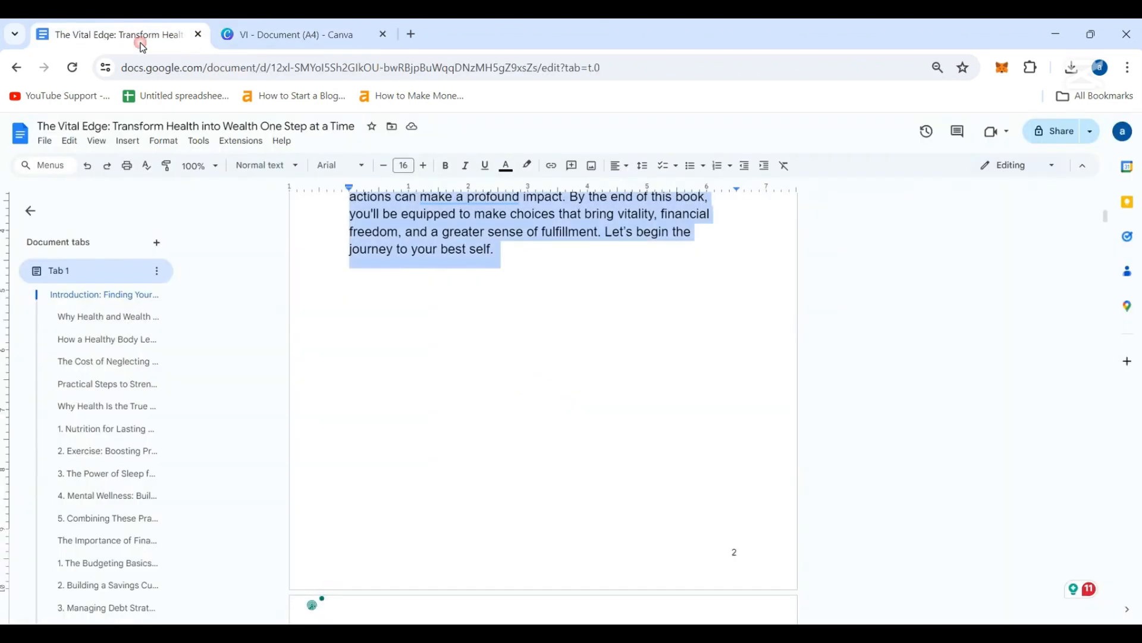
scroll(552, 332, up, 8)
scroll(552, 332, up, 6)
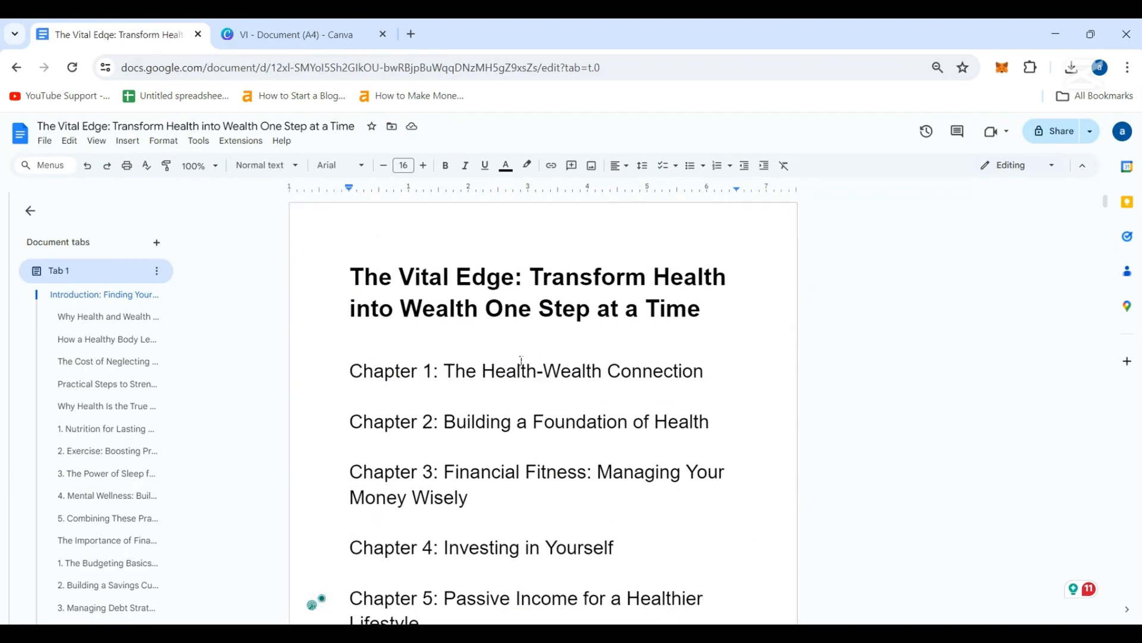
- Switch back to Canva and add a blank page directly after the introduction page
click(294, 35)
scroll(495, 347, up, 5)
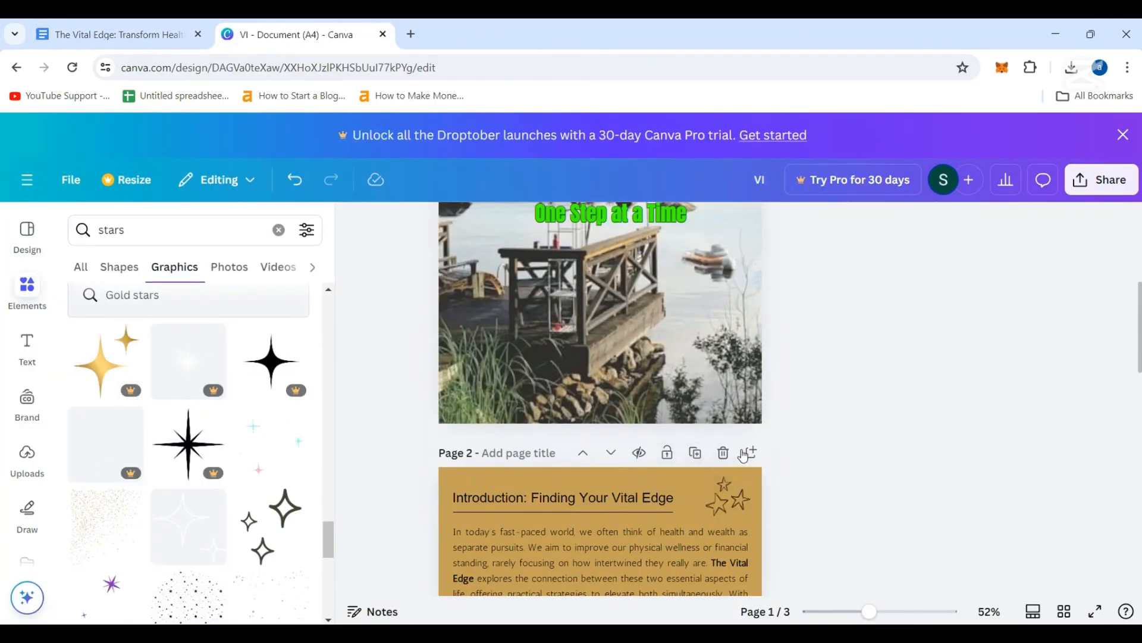
click(750, 453)
scroll(746, 451, up, 8)
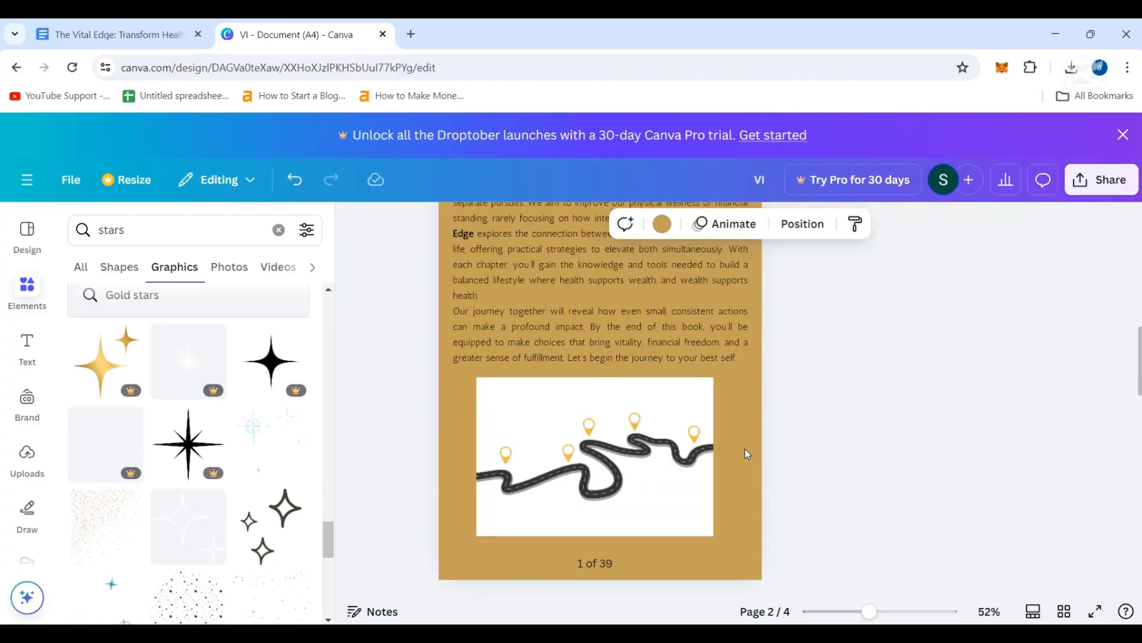
scroll(666, 484, down, 9)
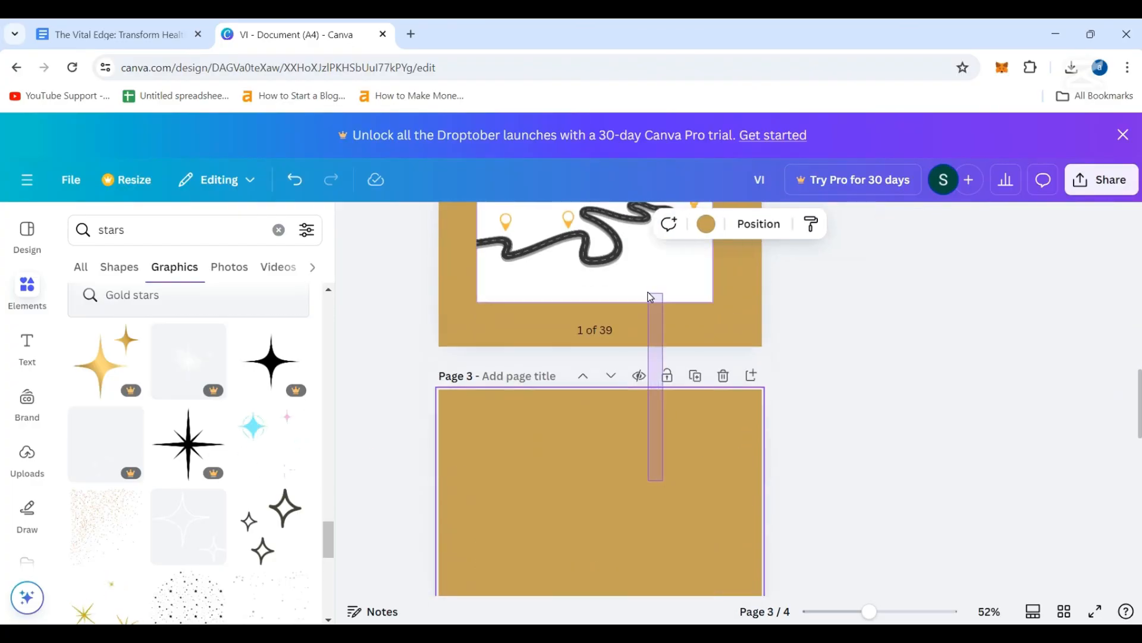
- Duplicate the introduction page with its heading, text, road image and stars graphic
scroll(688, 410, up, 8)
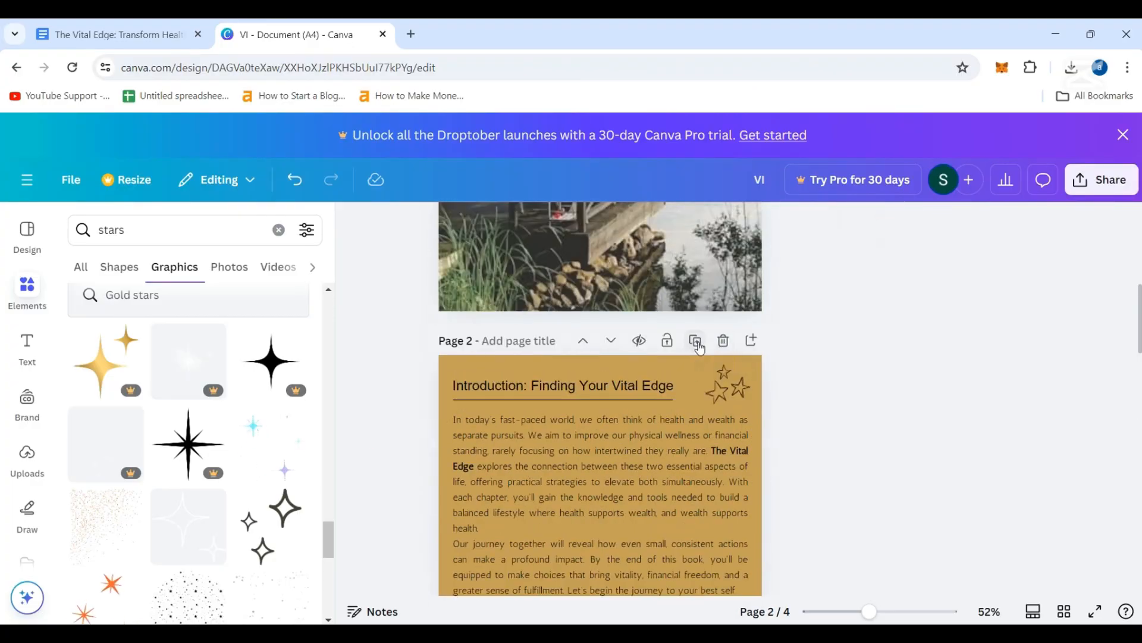
click(695, 341)
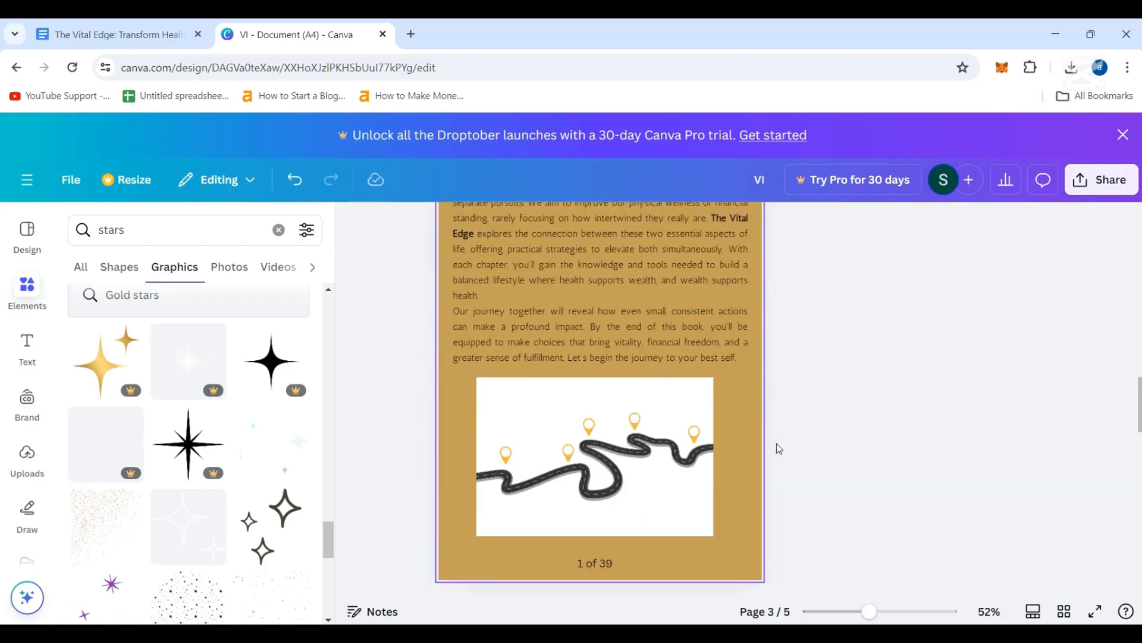
scroll(774, 417, up, 5)
scroll(787, 366, up, 3)
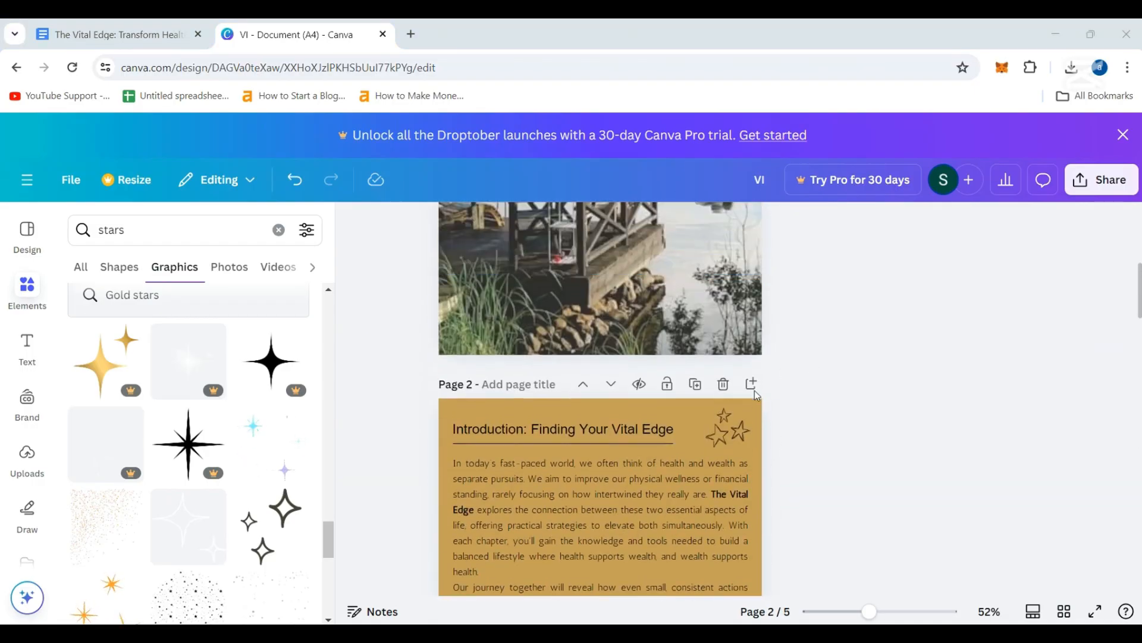
scroll(702, 386, down, 5)
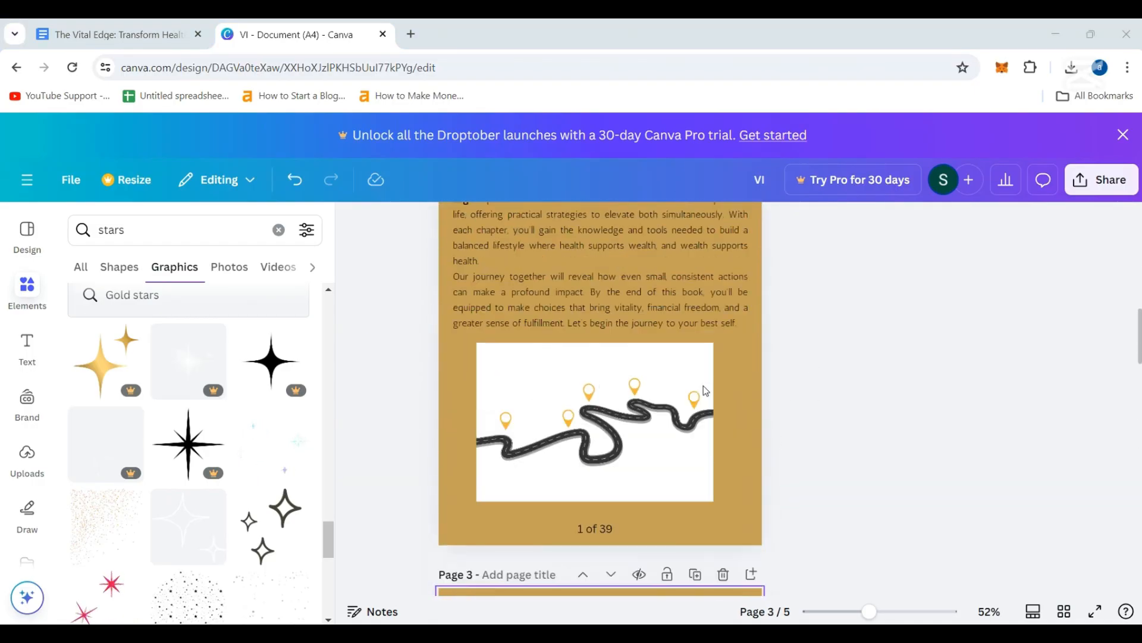
- Delete the body text, road image and all remaining elements from the first copy of the introduction page
scroll(703, 387, up, 1)
click(642, 440)
click(619, 387)
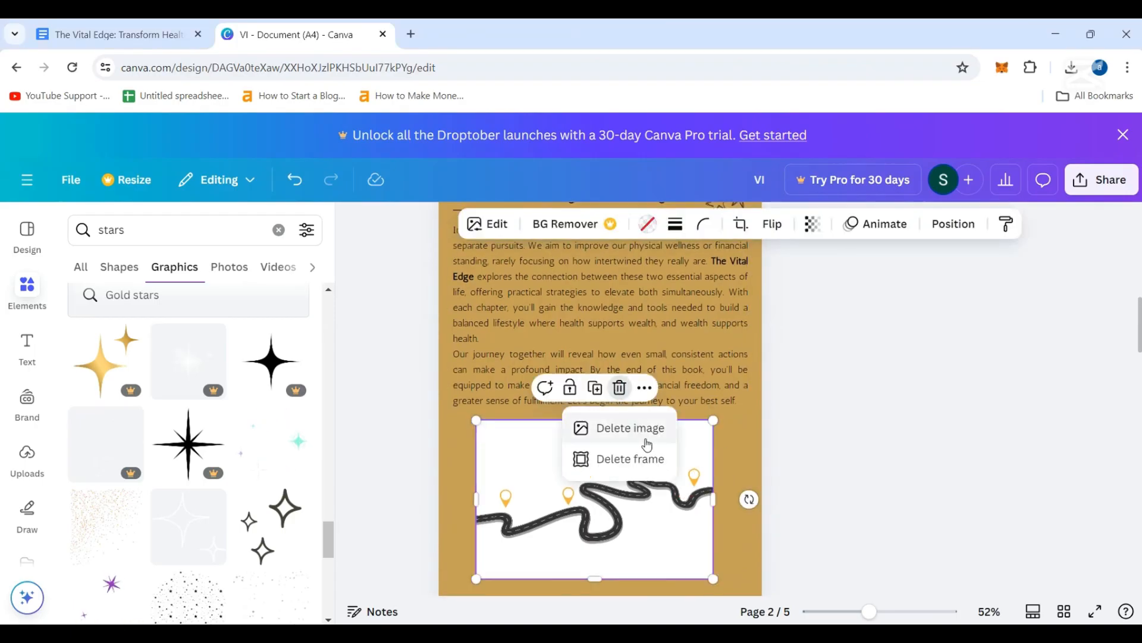
click(698, 342)
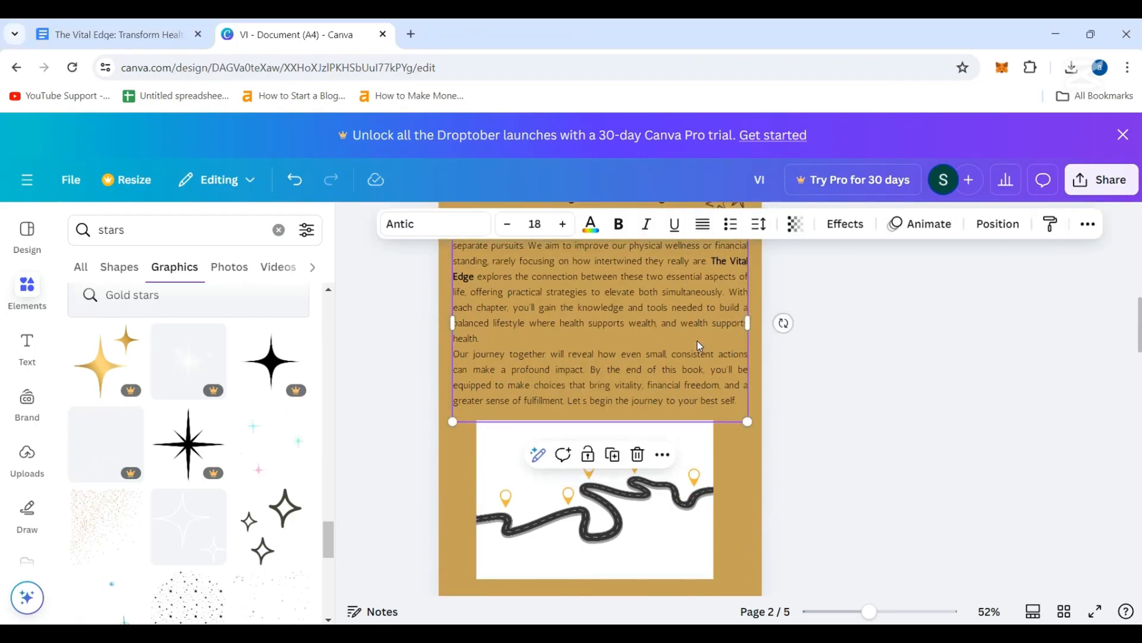
key(Delete)
click(665, 484)
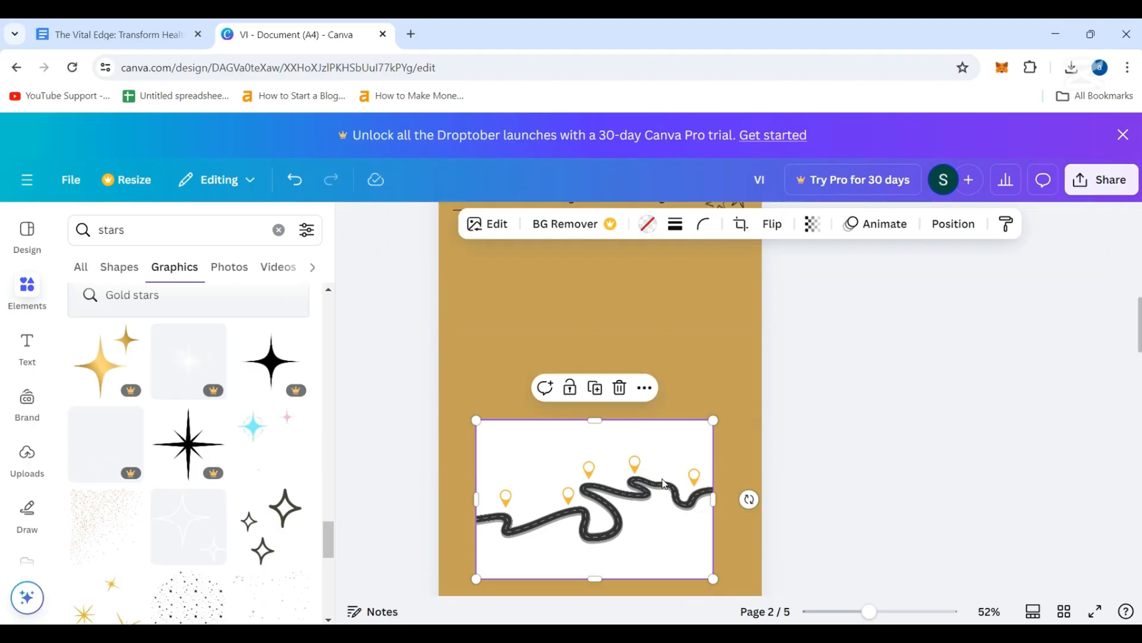
key(ctrl+a)
key(Delete)
- Search the design templates for "list of chapters" and apply the White Minimal Beauty Salon Price List template to page 2
scroll(665, 483, down, 10)
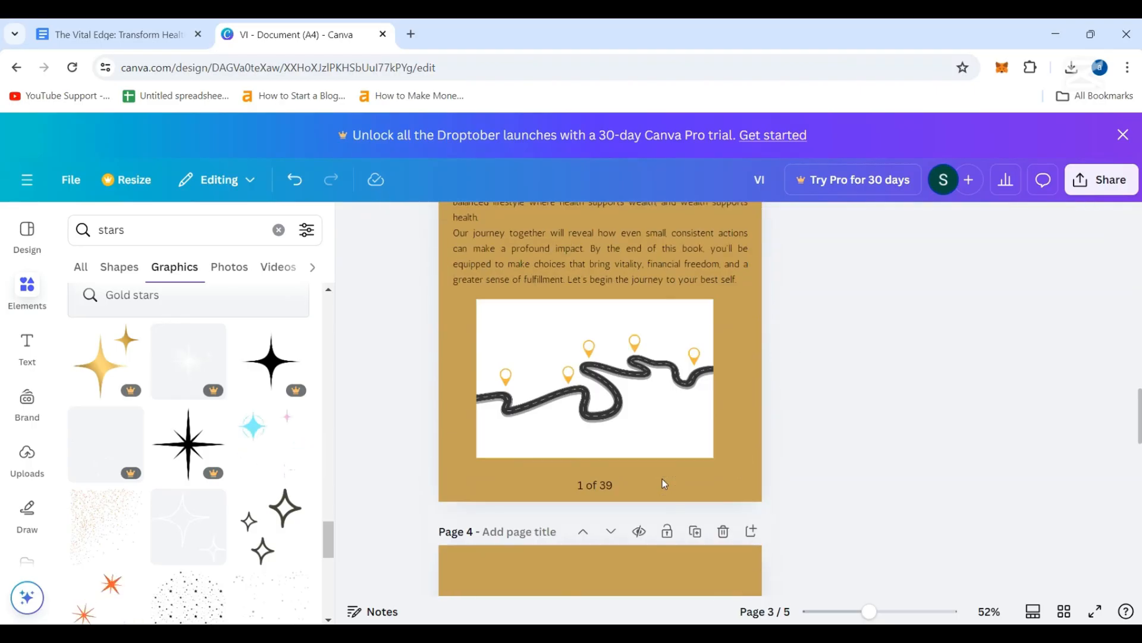
scroll(660, 500, up, 10)
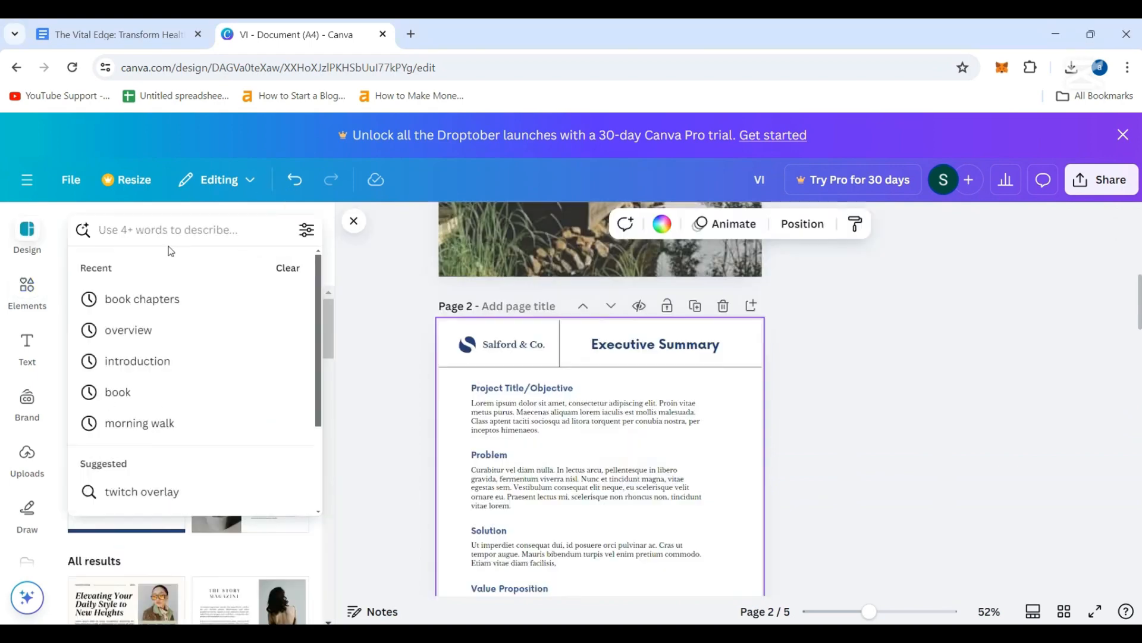
text(lis)
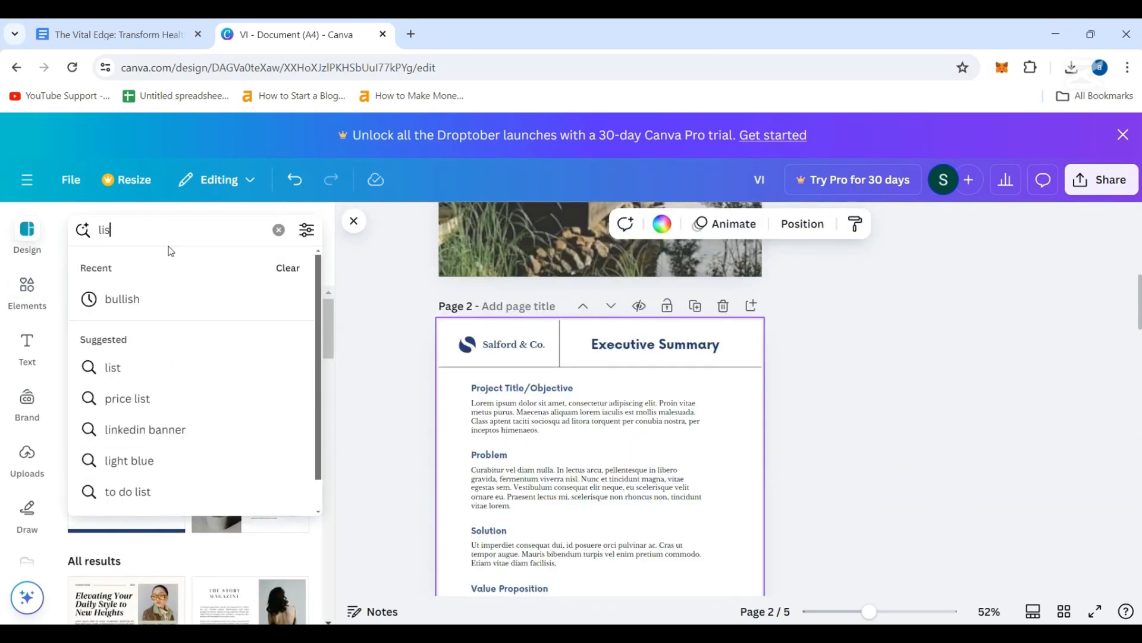
text(t of chapters)
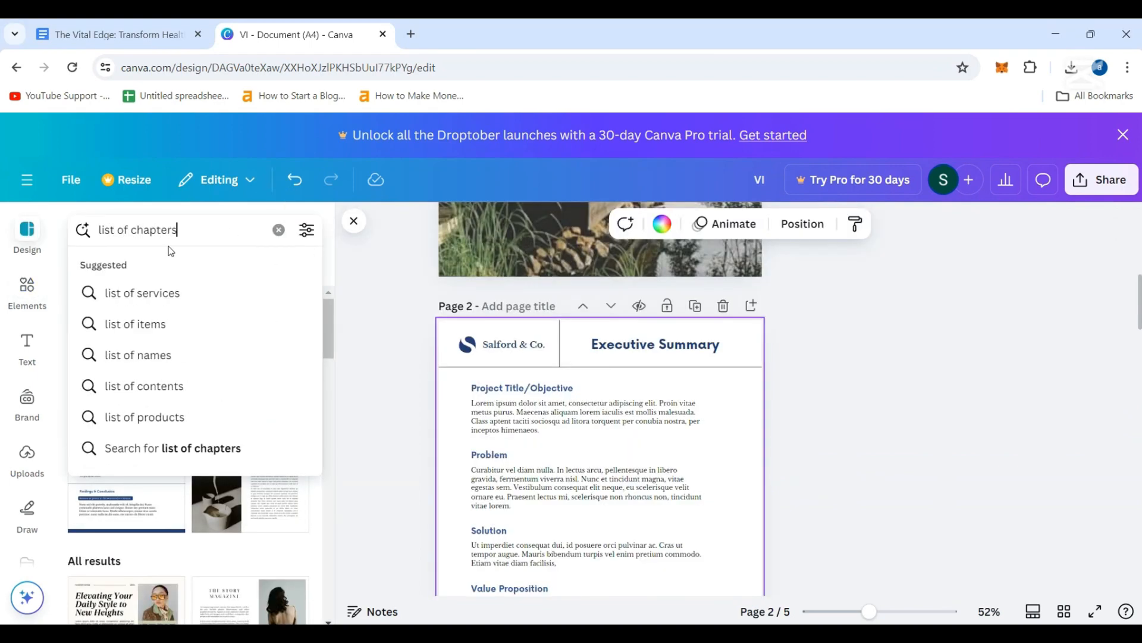
key(Return)
scroll(255, 355, down, 10)
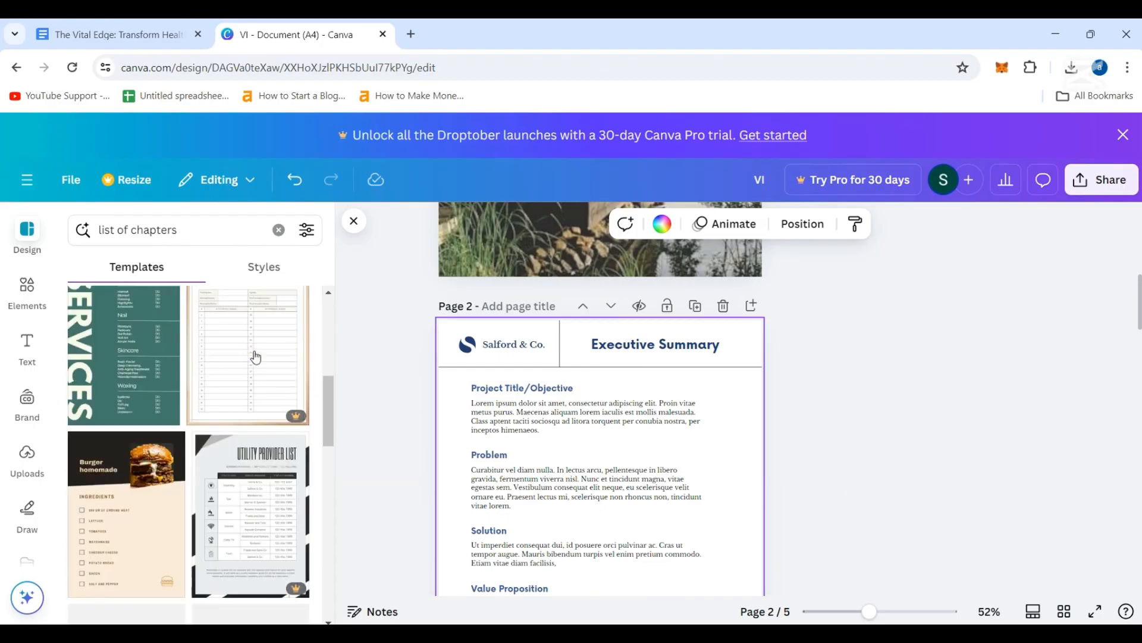
scroll(255, 357, down, 6)
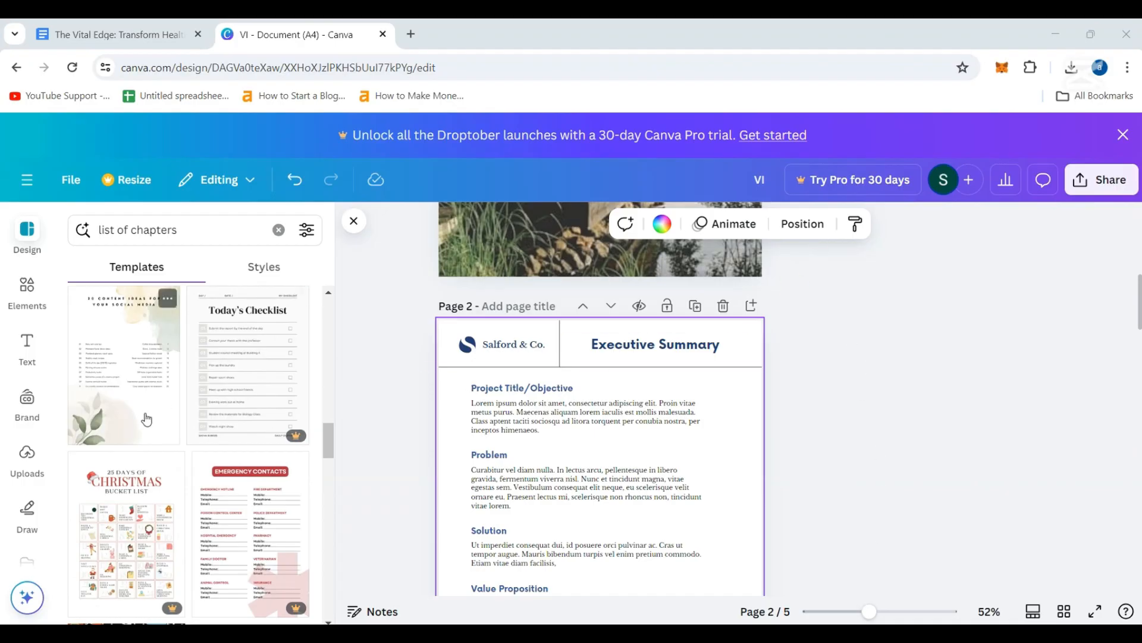
scroll(146, 419, down, 5)
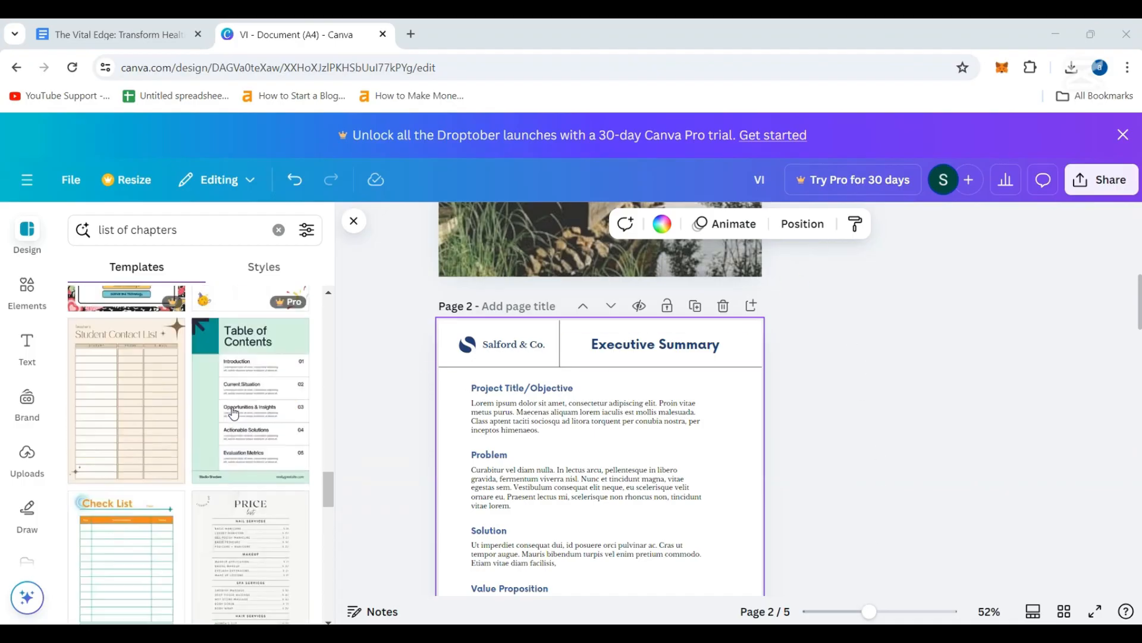
click(252, 485)
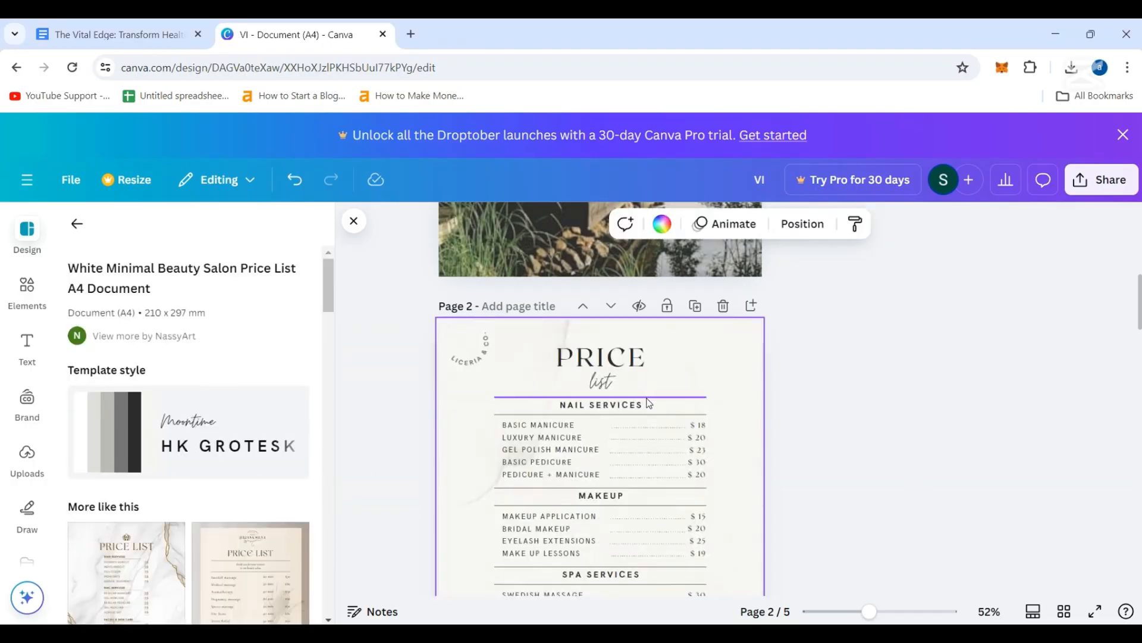
- Replace the "PRICE" title on page 2 with "OVERVIEW"
click(629, 371)
double_click(629, 360)
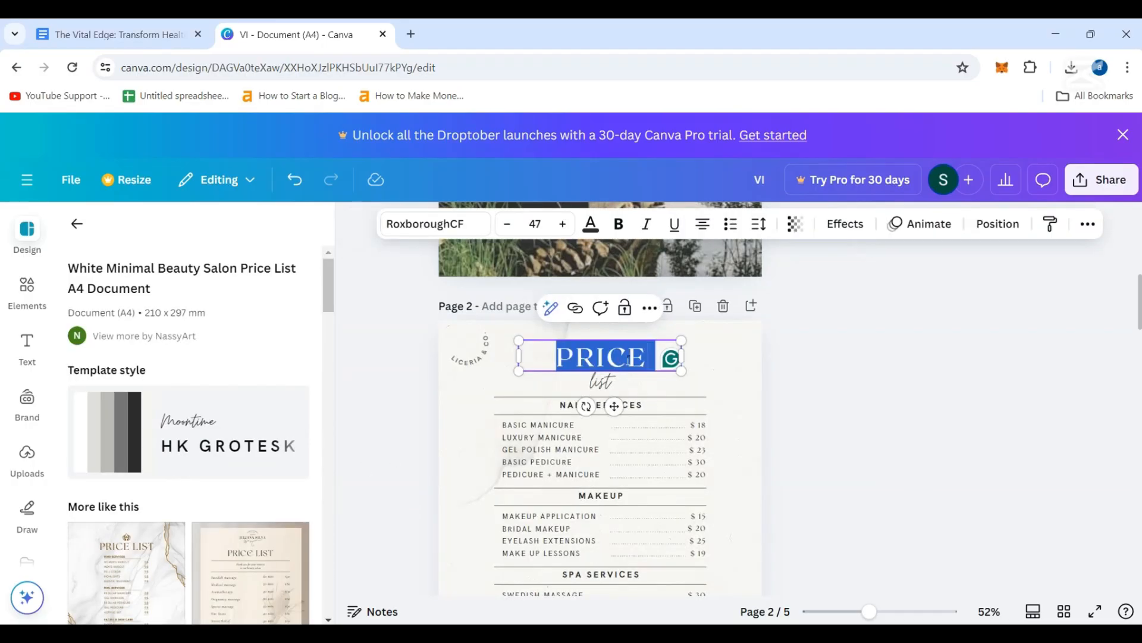
key(BackSpace)
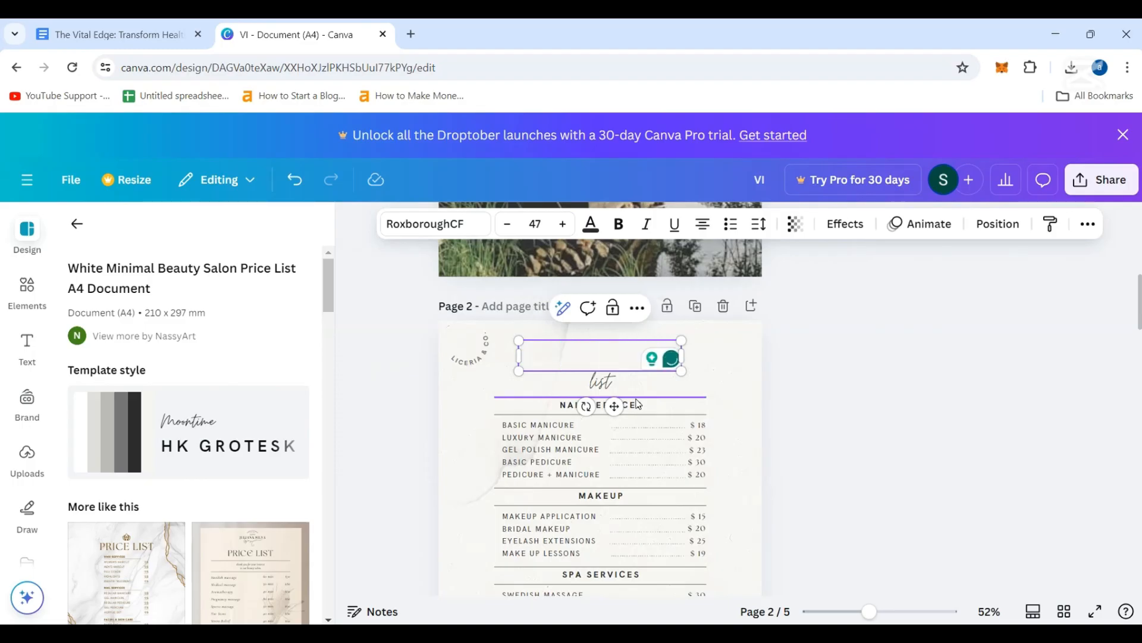
text(OVER)
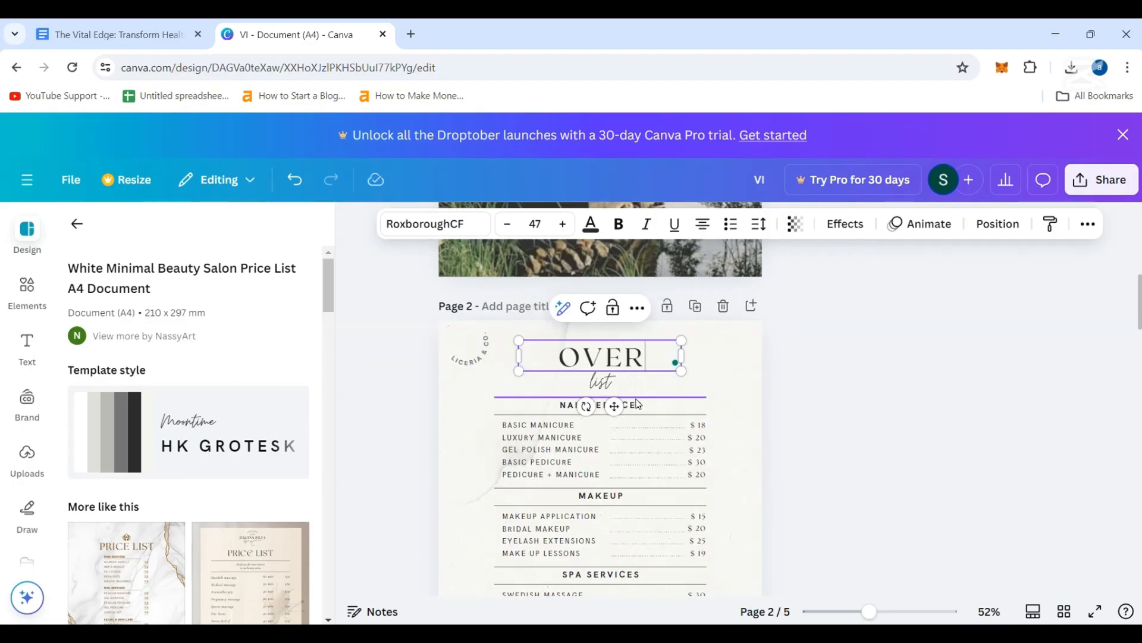
text(V)
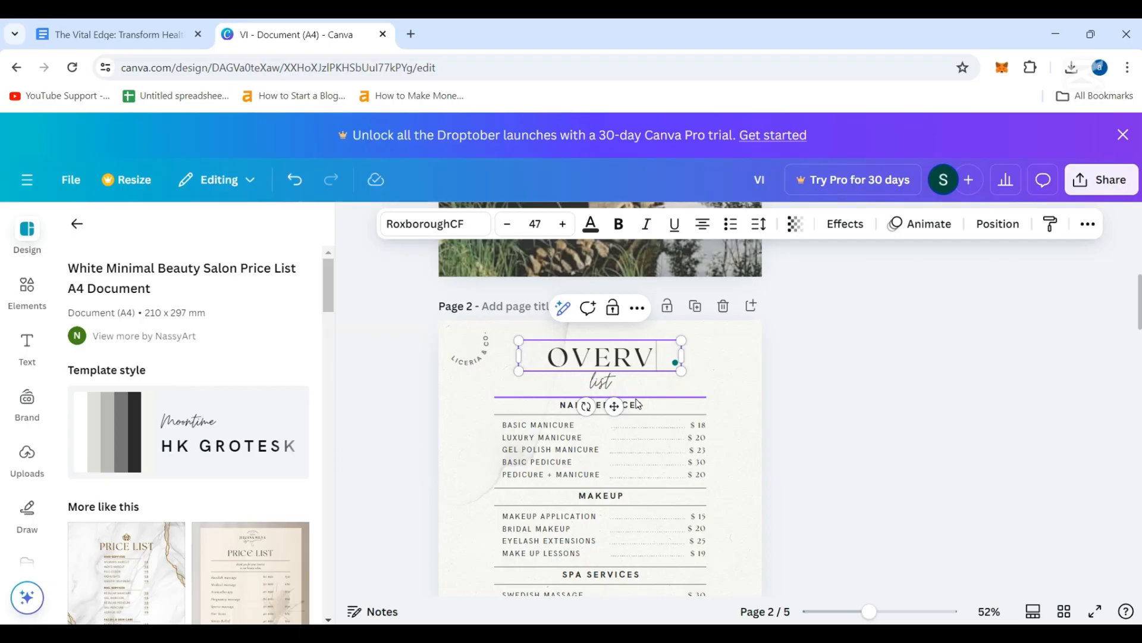
text(IEW)
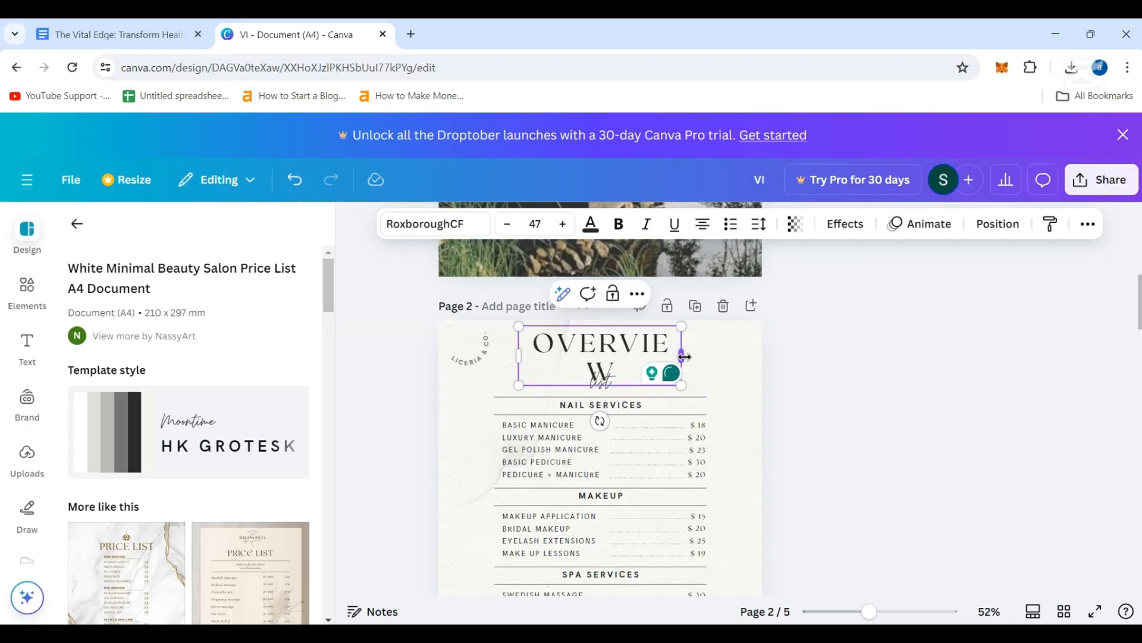
- Widen and reposition the OVERVIEW title so it fits on one line, and delete the curved "LICERIA & CO" text
drag(684, 356, 705, 357)
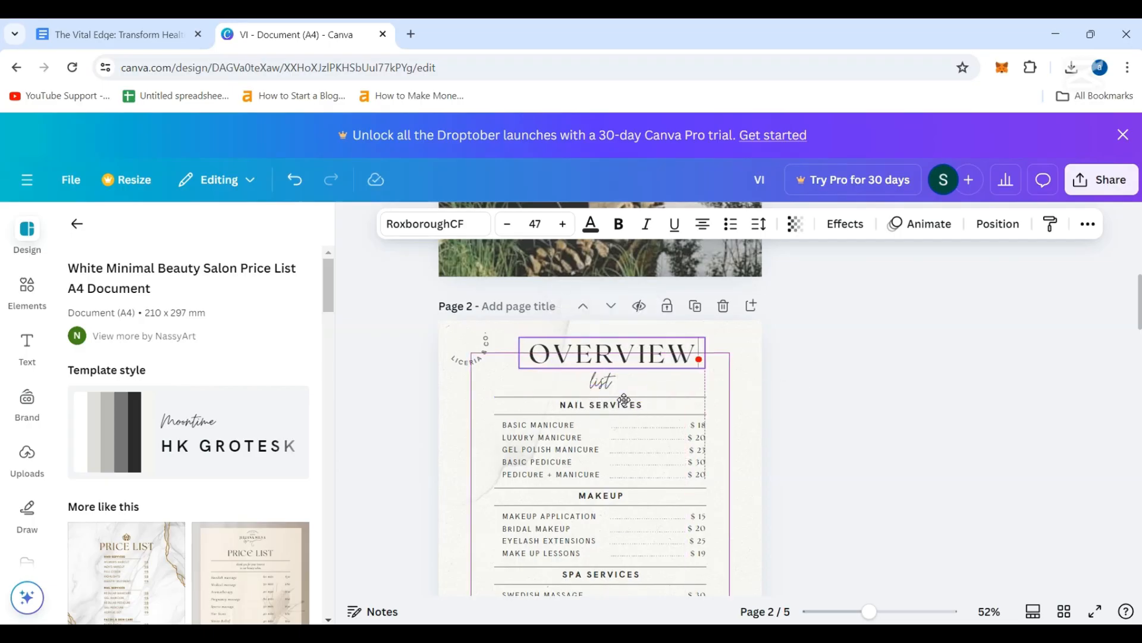
drag(624, 400, 619, 395)
click(476, 363)
click(511, 294)
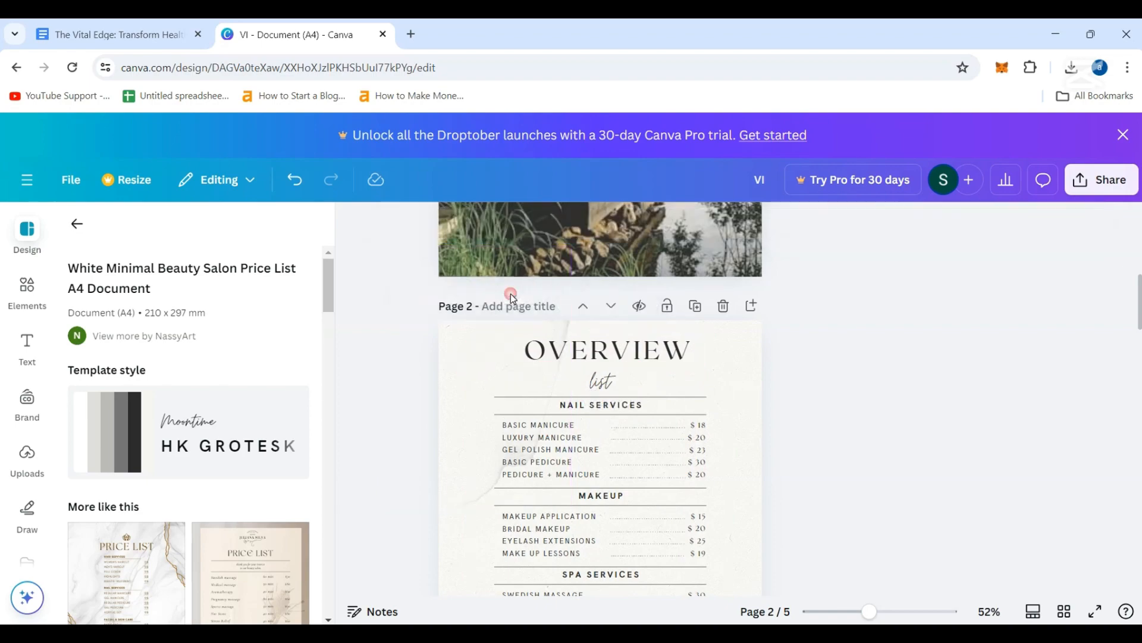
- Look through the cover, overview, introduction and blank pages to compare their layout and style
scroll(631, 400, down, 4)
scroll(632, 399, up, 10)
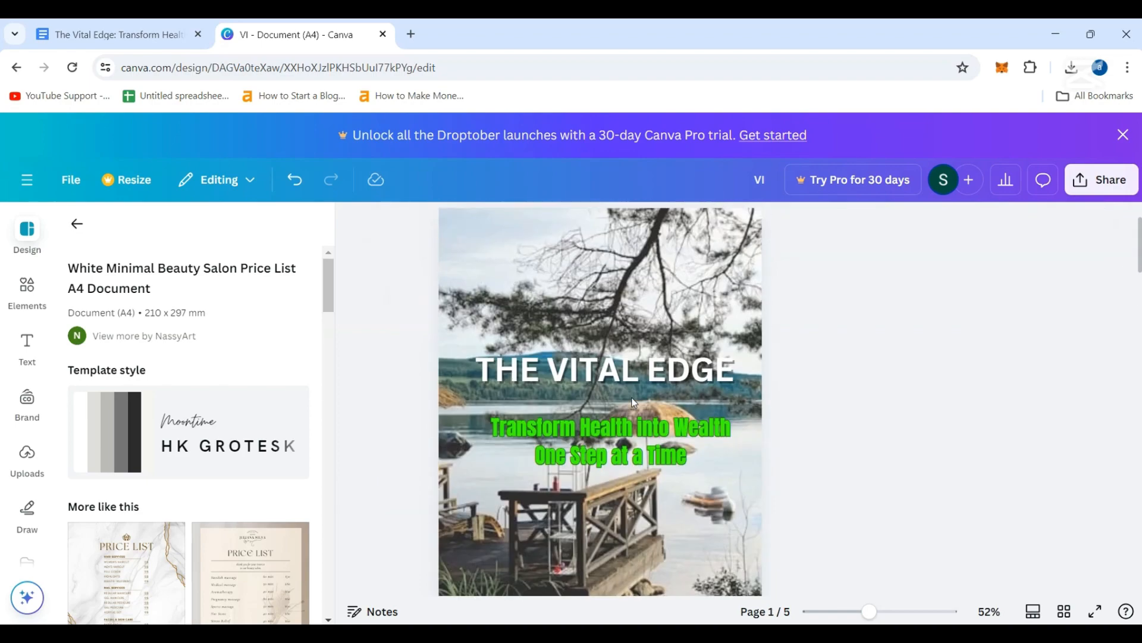
scroll(688, 394, down, 15)
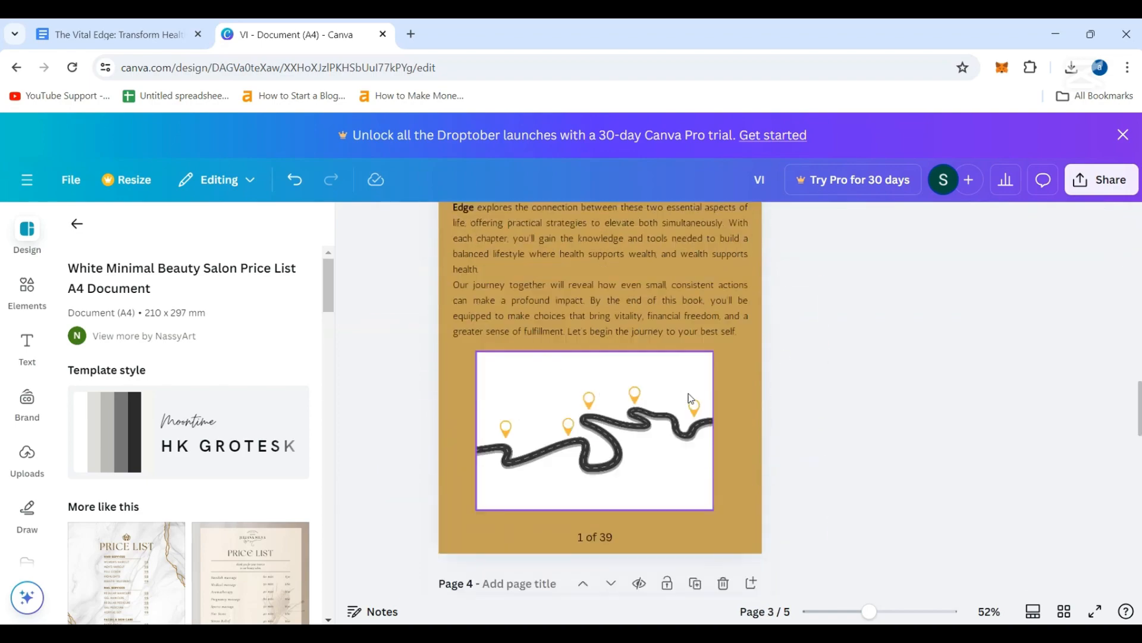
scroll(688, 394, up, 10)
scroll(655, 394, down, 15)
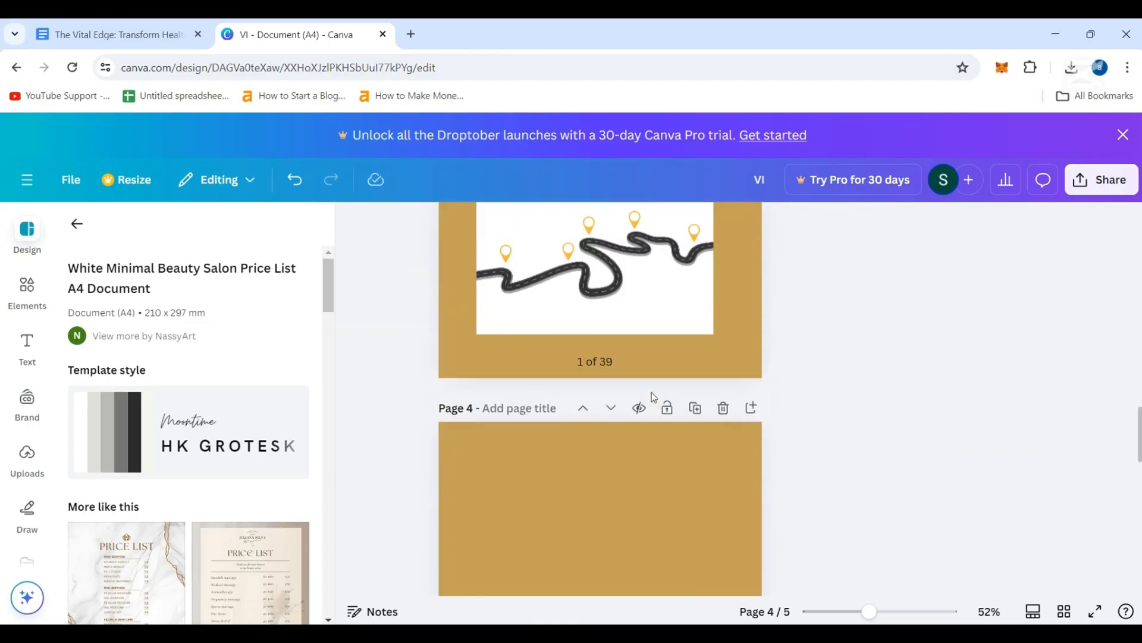
scroll(652, 392, up, 5)
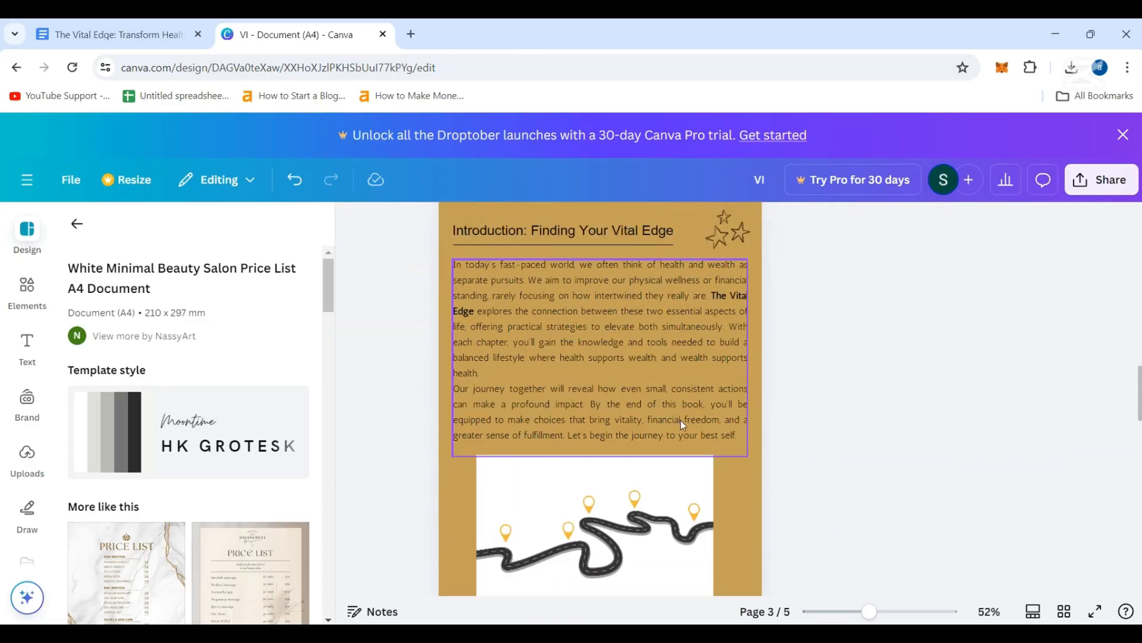
scroll(680, 420, up, 6)
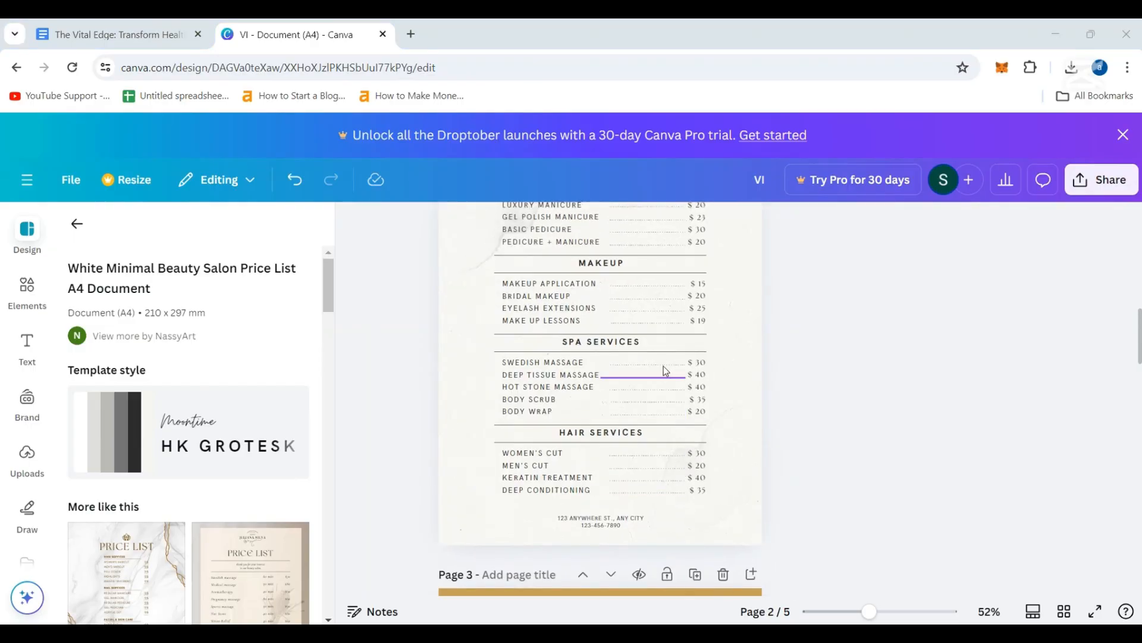
scroll(708, 387, up, 2)
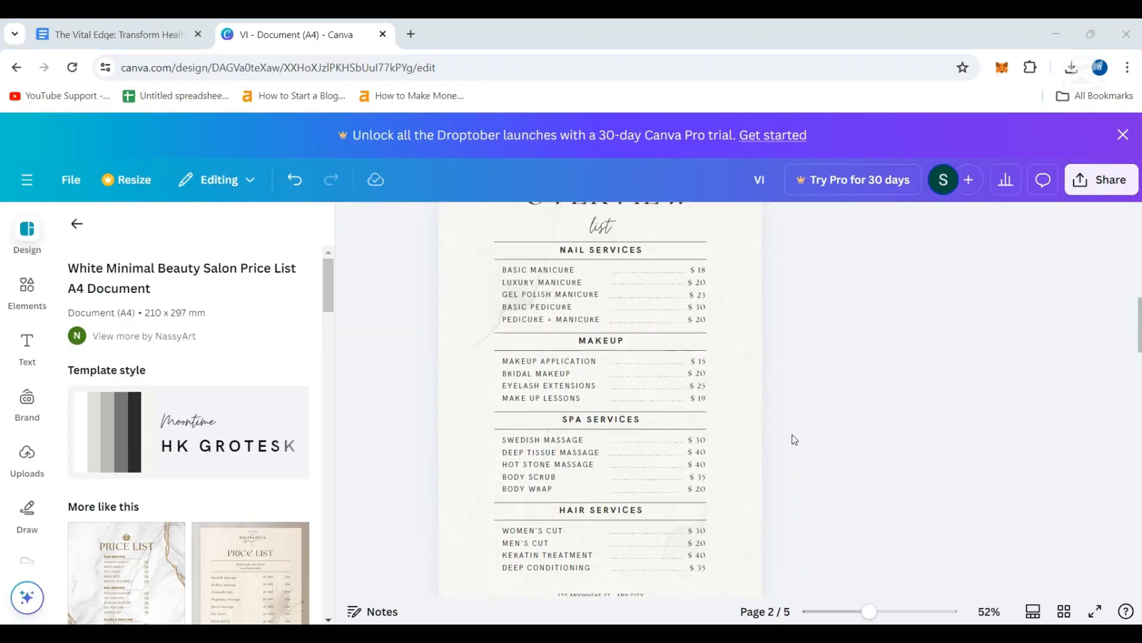
scroll(791, 438, up, 6)
scroll(790, 438, down, 2)
- Change the "NAIL SERVICES" heading to "CHAPTER 1" and delete the list of service names below it
click(625, 409)
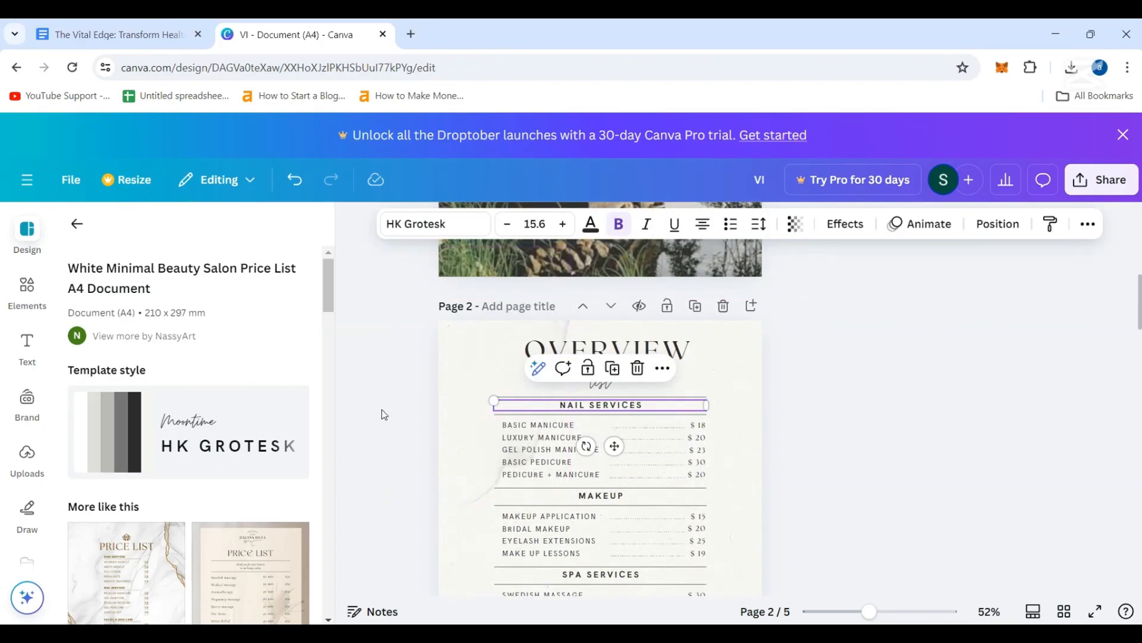
click(645, 404)
key(BackSpace)
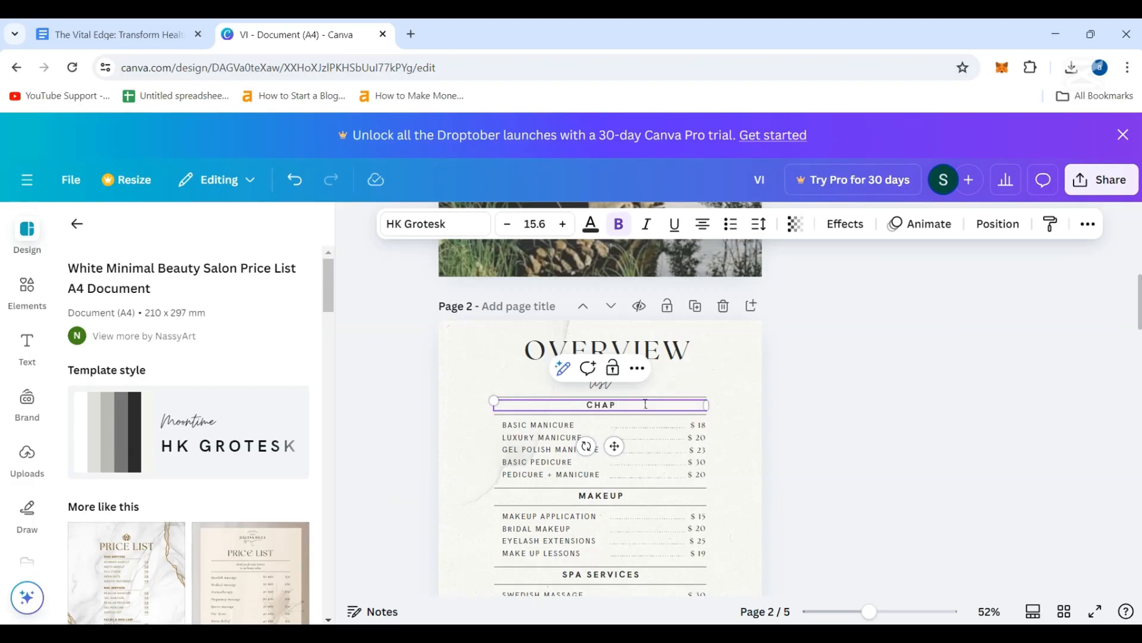
click(591, 458)
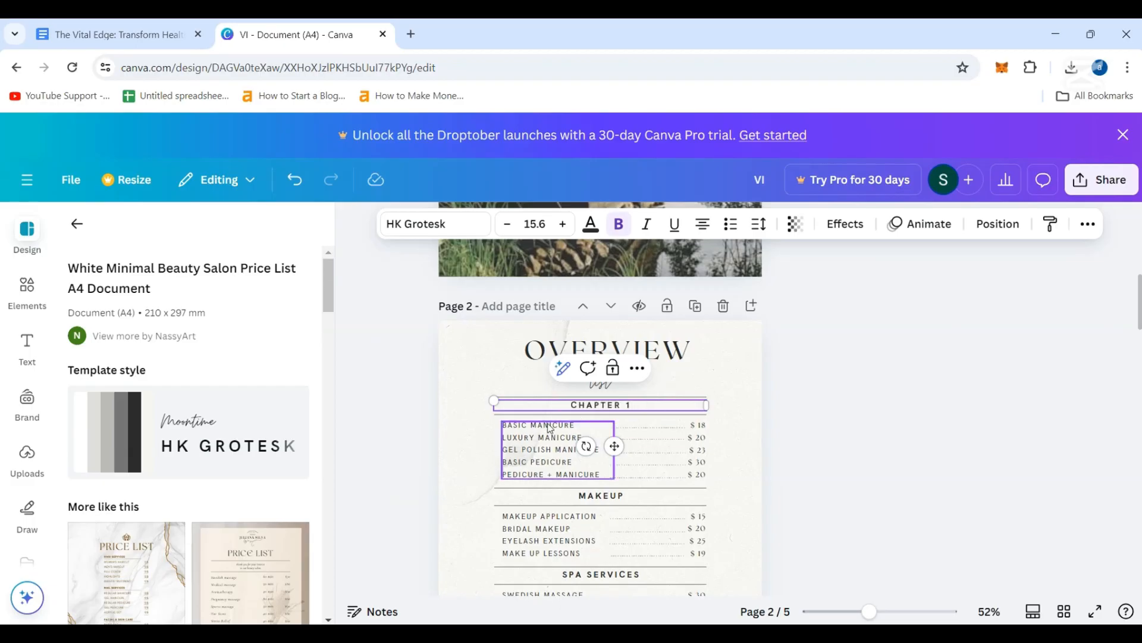
key(Delete)
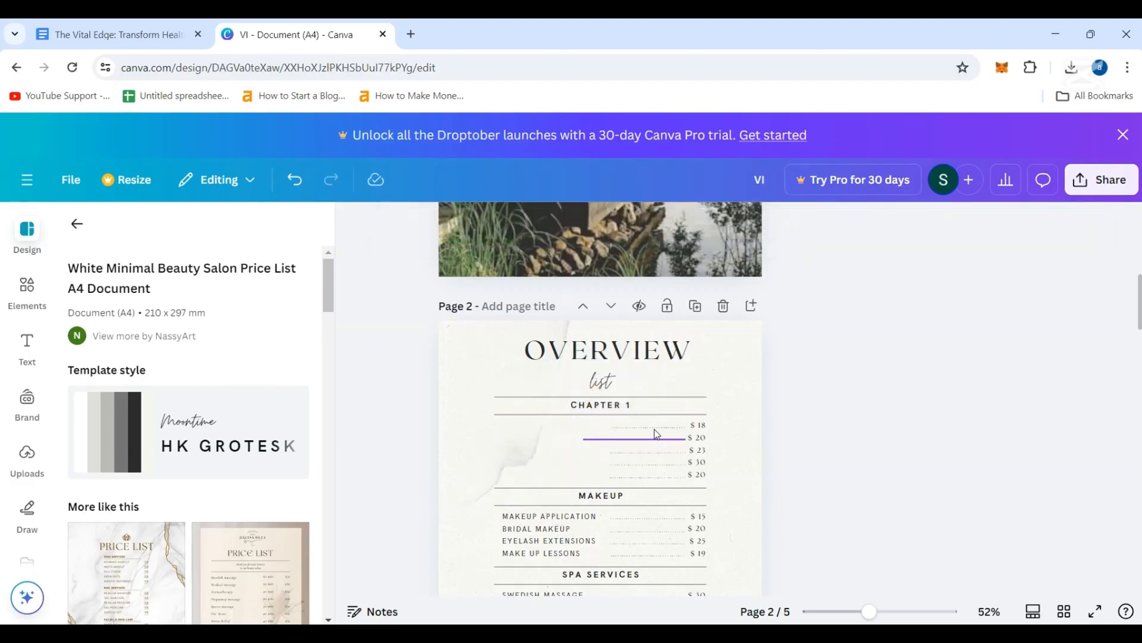
- Delete the horizontal lines below and above the CHAPTER 1 heading and the script word "list" under the title
click(608, 415)
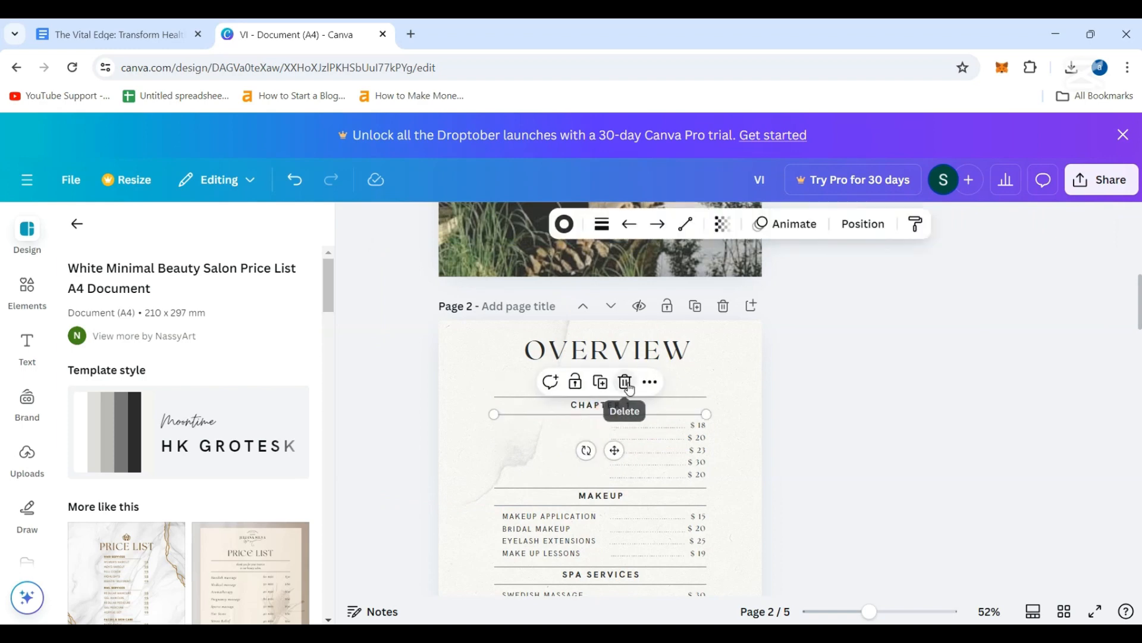
click(624, 384)
click(629, 397)
click(624, 367)
click(622, 411)
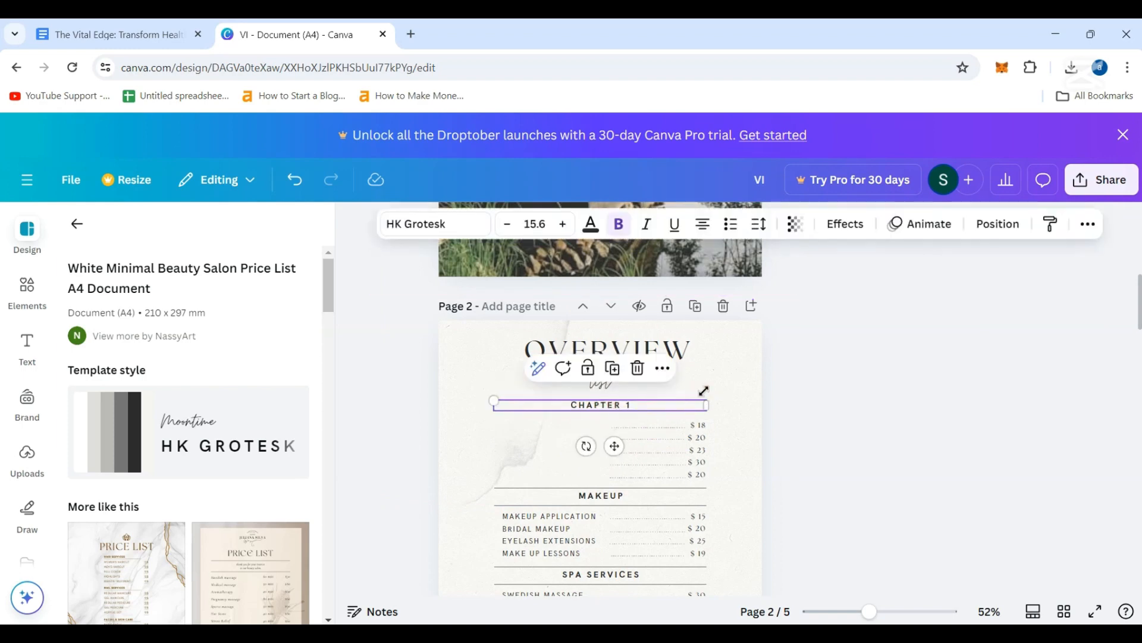
click(615, 384)
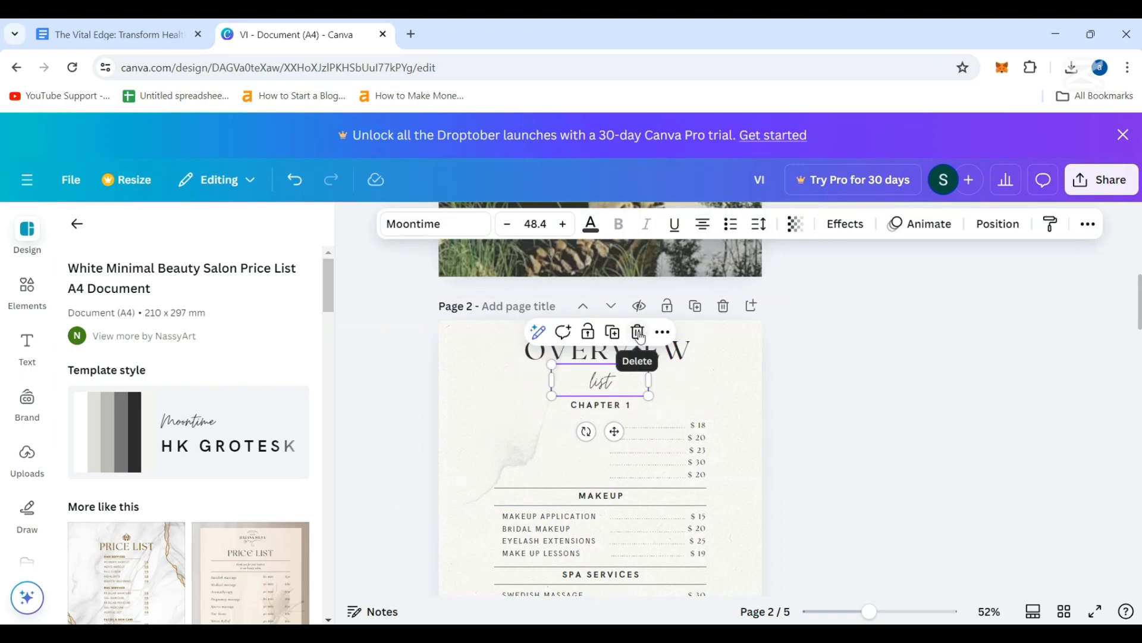
click(637, 332)
- Move the CHAPTER 1 heading toward the page's left margin and place the first dotted line beside it, extended toward the heading
click(615, 405)
drag(615, 404, 523, 401)
drag(652, 427, 660, 401)
drag(591, 401, 574, 401)
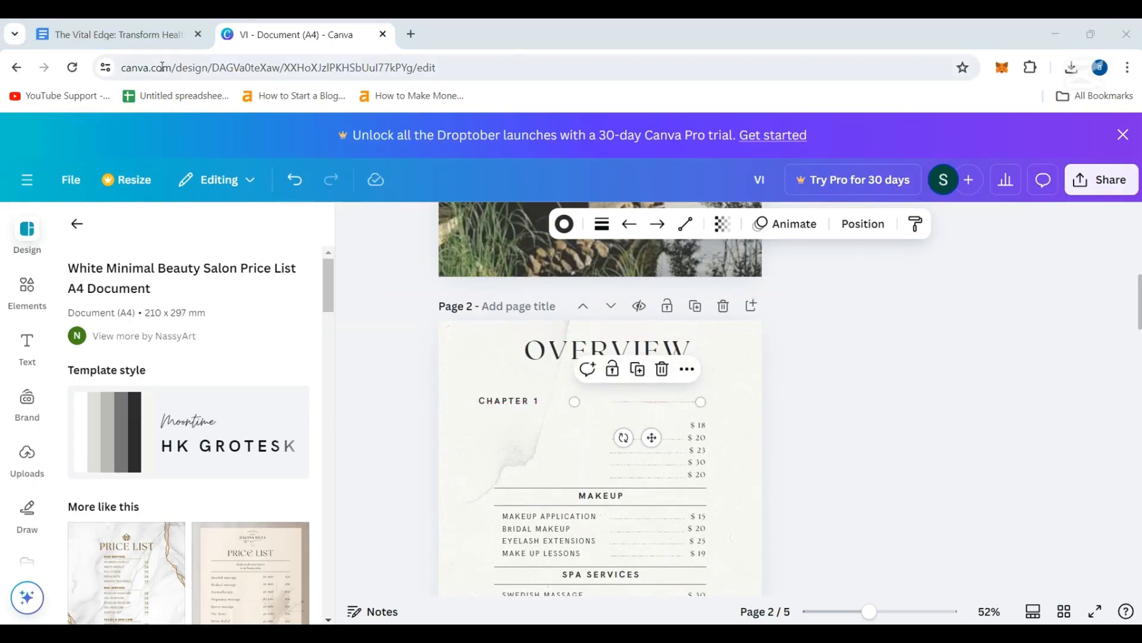
- Glance at the chapter list in Google Docs, return to Canva and make the line beside CHAPTER 1 solid with weight 4
key(ctrl+Tab)
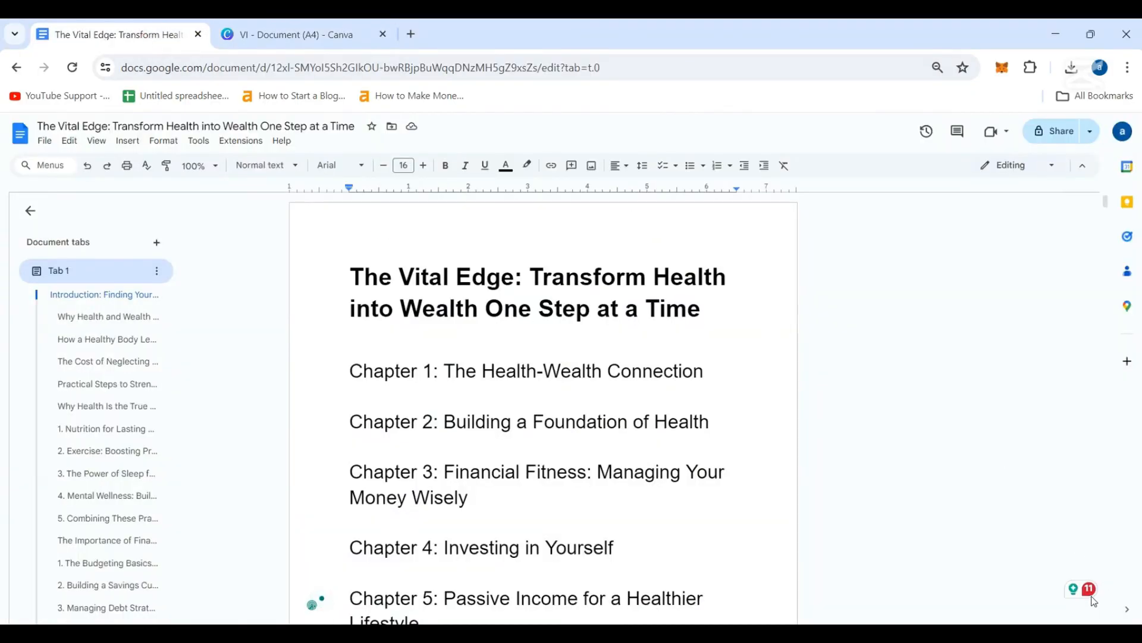
click(308, 43)
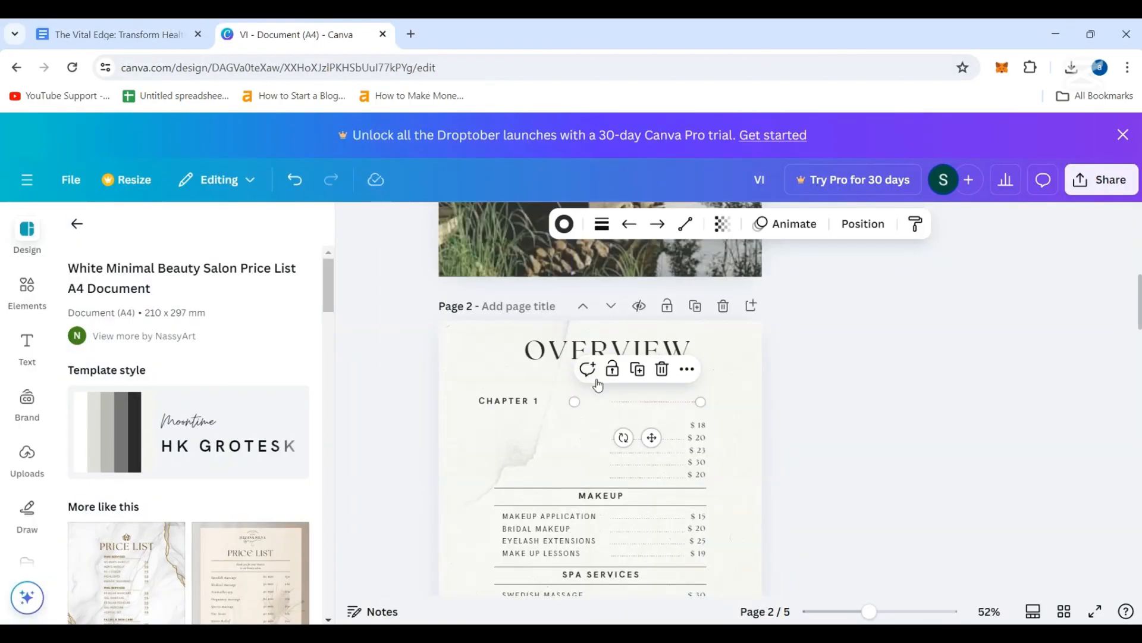
click(602, 224)
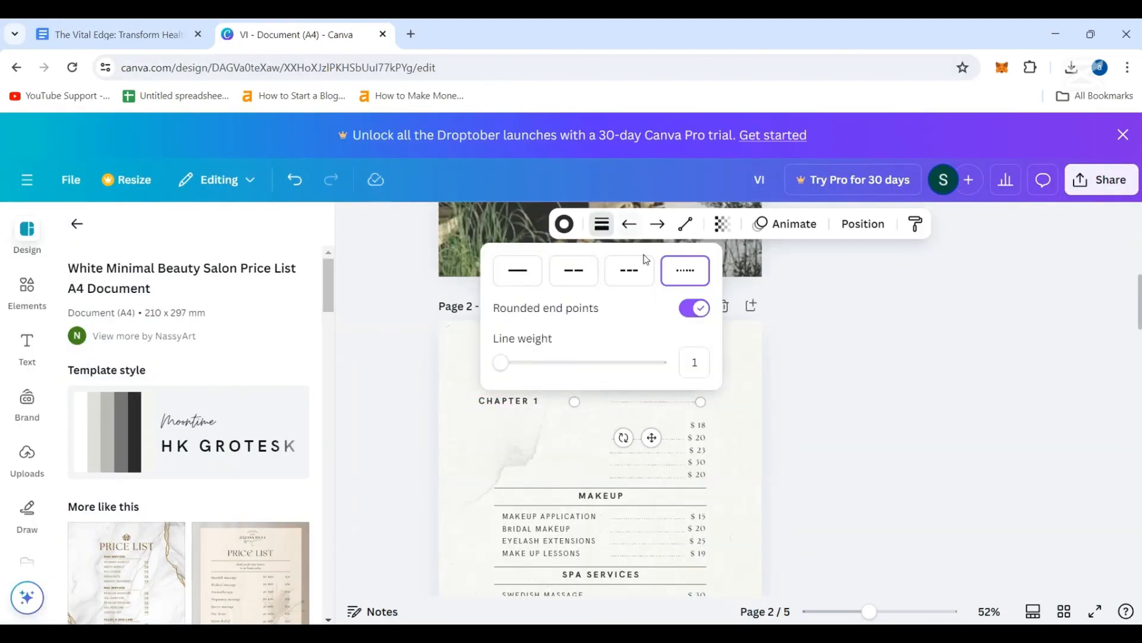
click(518, 271)
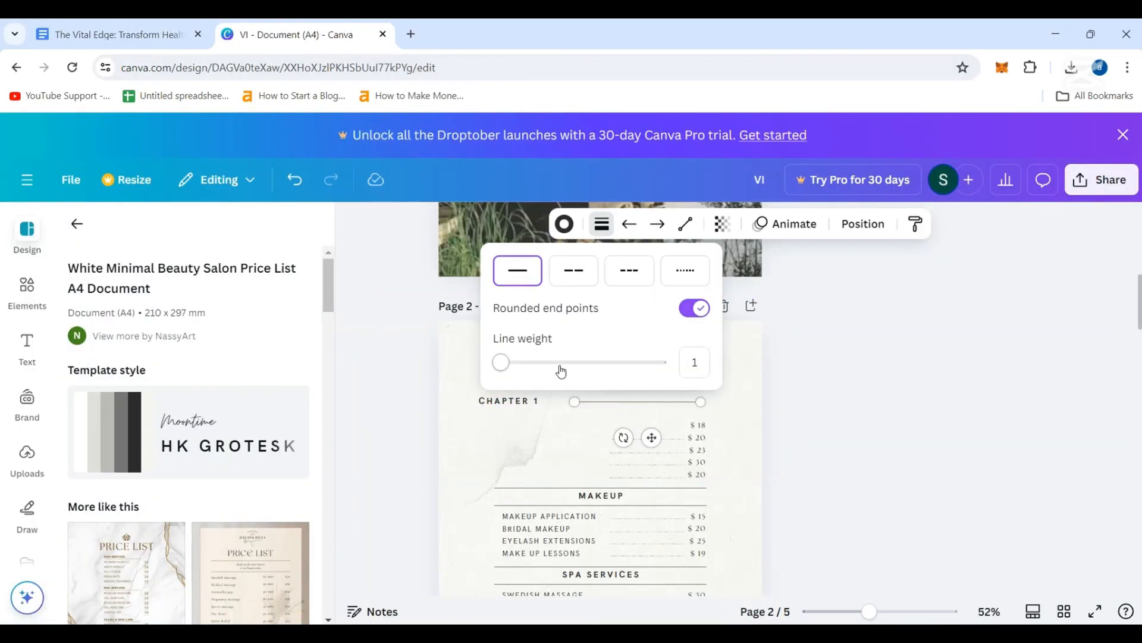
drag(500, 363, 505, 366)
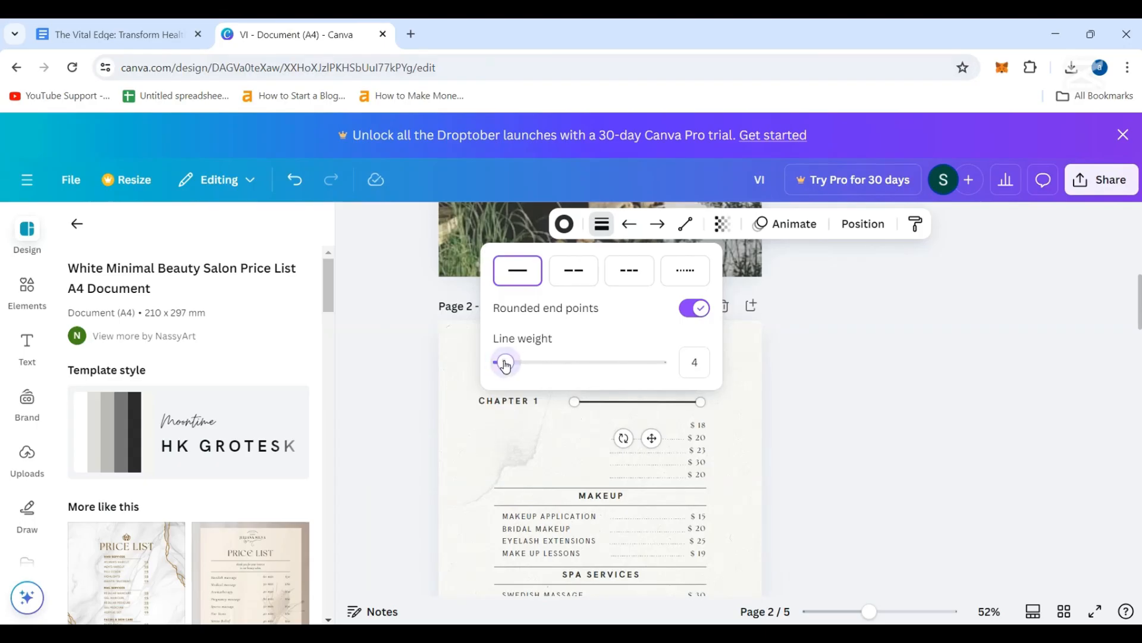
- Add a colon after CHAPTER 1 and complete it with "The Health-Wealth Connection", copied from the Google Docs manuscript and pasted back in Canva
click(559, 408)
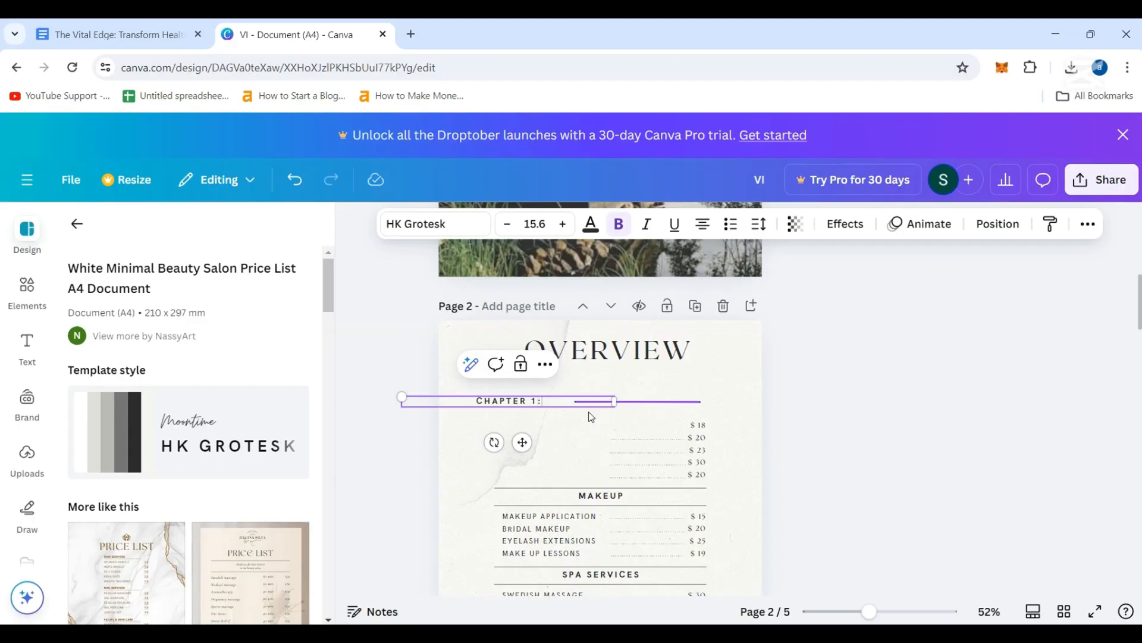
click(137, 30)
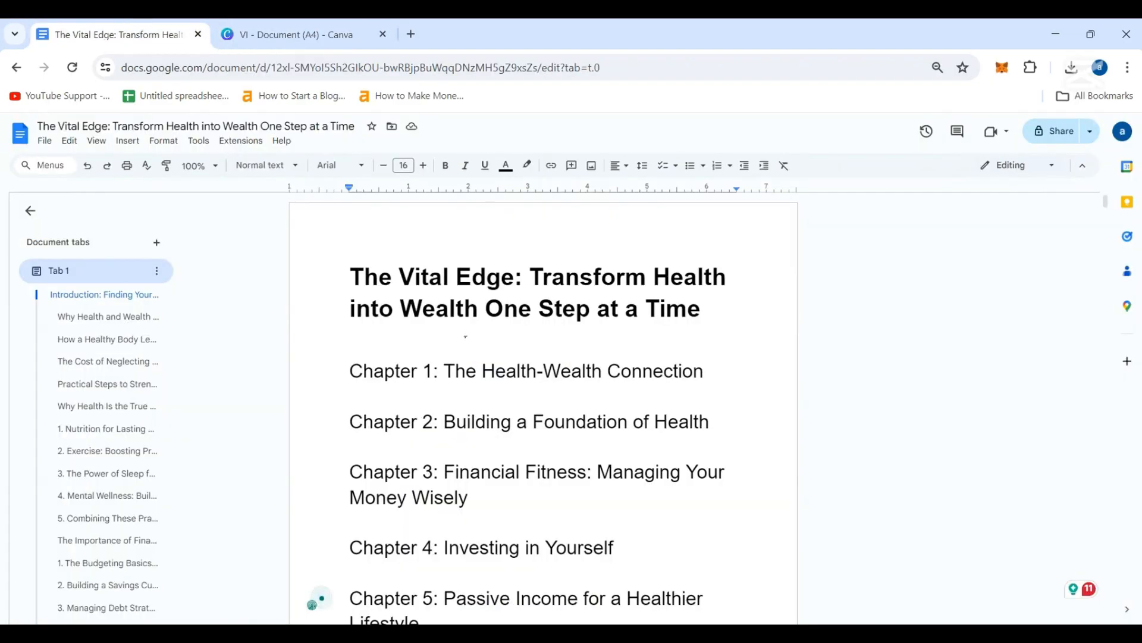
drag(444, 371, 757, 369)
key(ctrl+c)
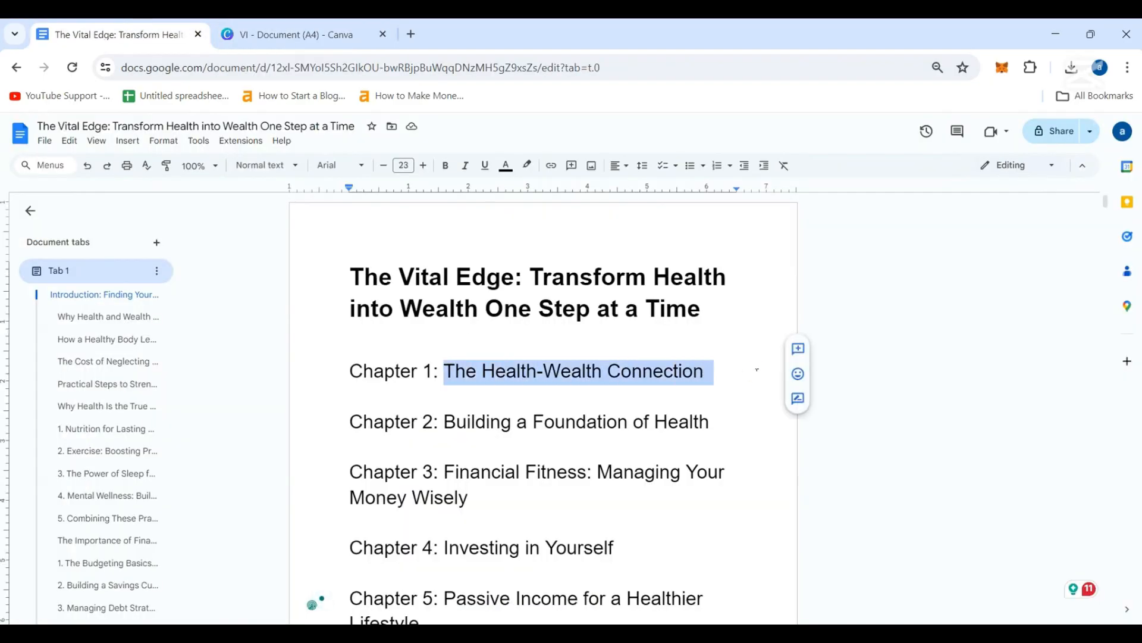
click(285, 34)
click(548, 401)
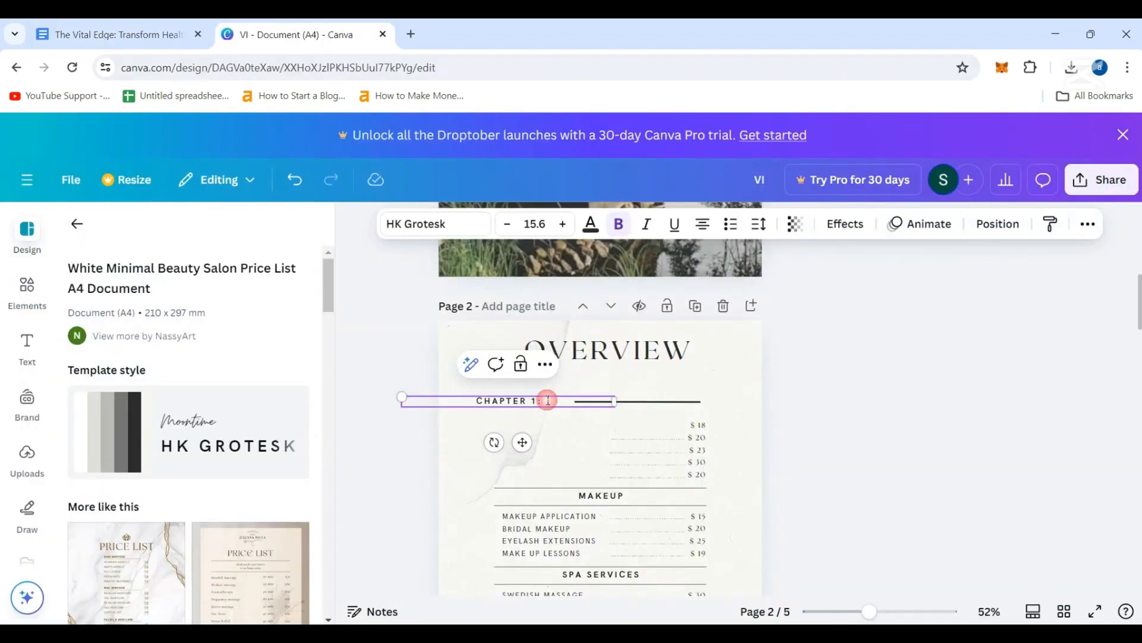
key(ctrl+v)
- Move the line aside and fit the Chapter 1 title on one line with a wider text box and font size 12.6
drag(650, 409, 704, 409)
click(591, 396)
drag(617, 397, 719, 403)
click(516, 227)
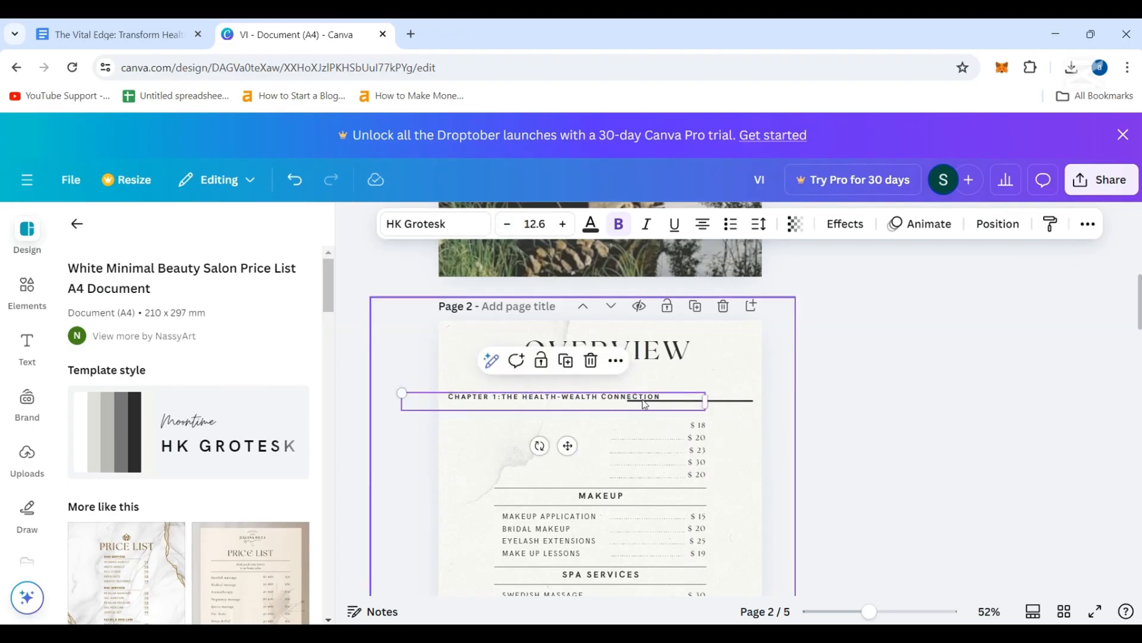
- Thin the line beside the Chapter 1 title to weight 3 and shorten it so it starts after the title
click(730, 398)
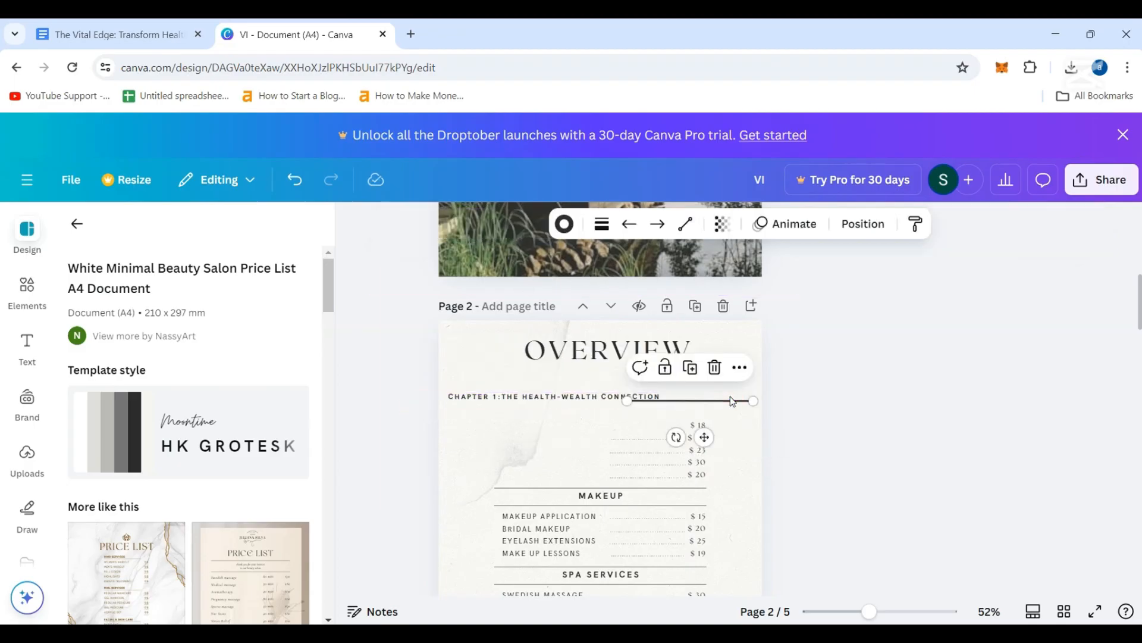
click(602, 224)
drag(509, 367, 501, 364)
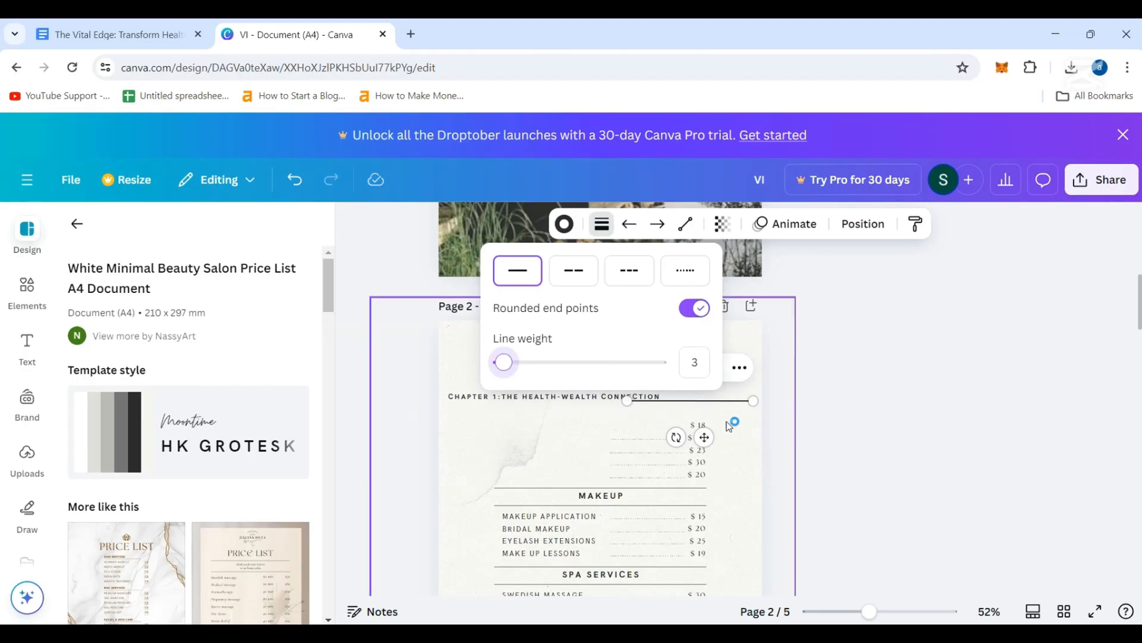
drag(628, 401, 705, 402)
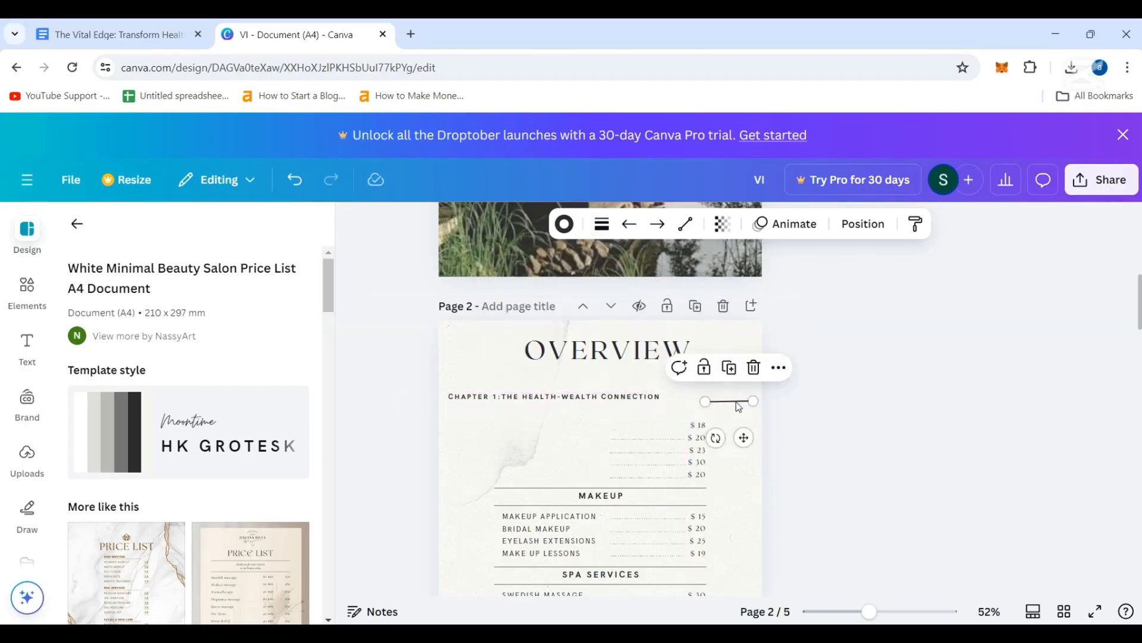
- Delete the short solid line beside the Chapter 1 title
mouse_move(744, 435)
mouse_down()
mouse_move(714, 421)
mouse_move(745, 436)
mouse_up()
click(752, 367)
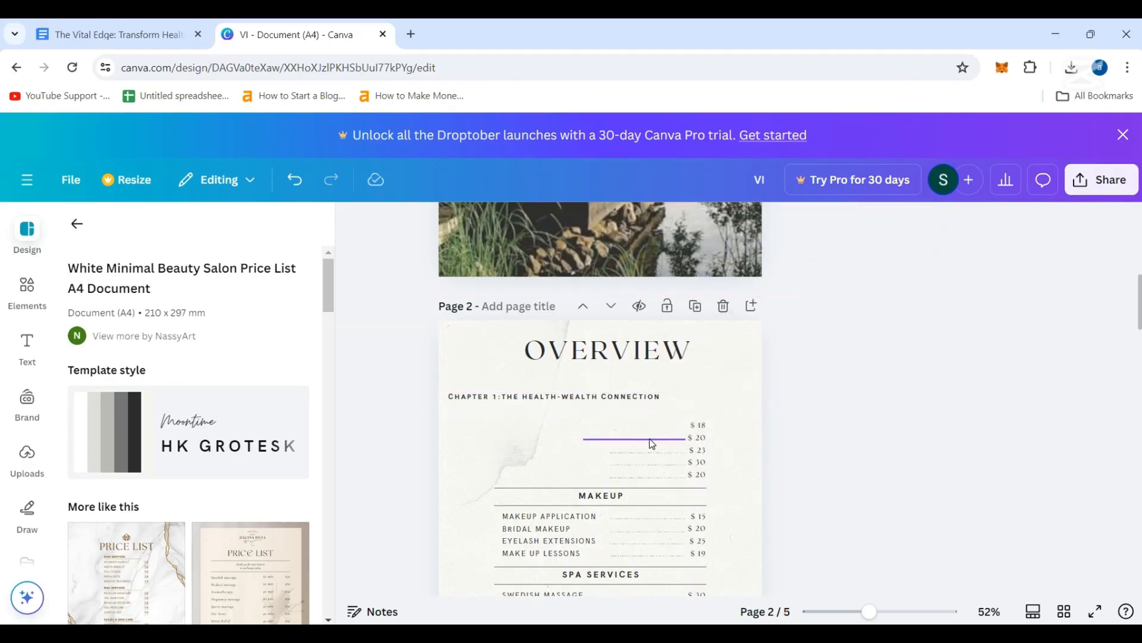
- Try one of the template's dotted lines beside the Chapter 1 title, restyled as a dashed line and shortened
drag(653, 439, 744, 397)
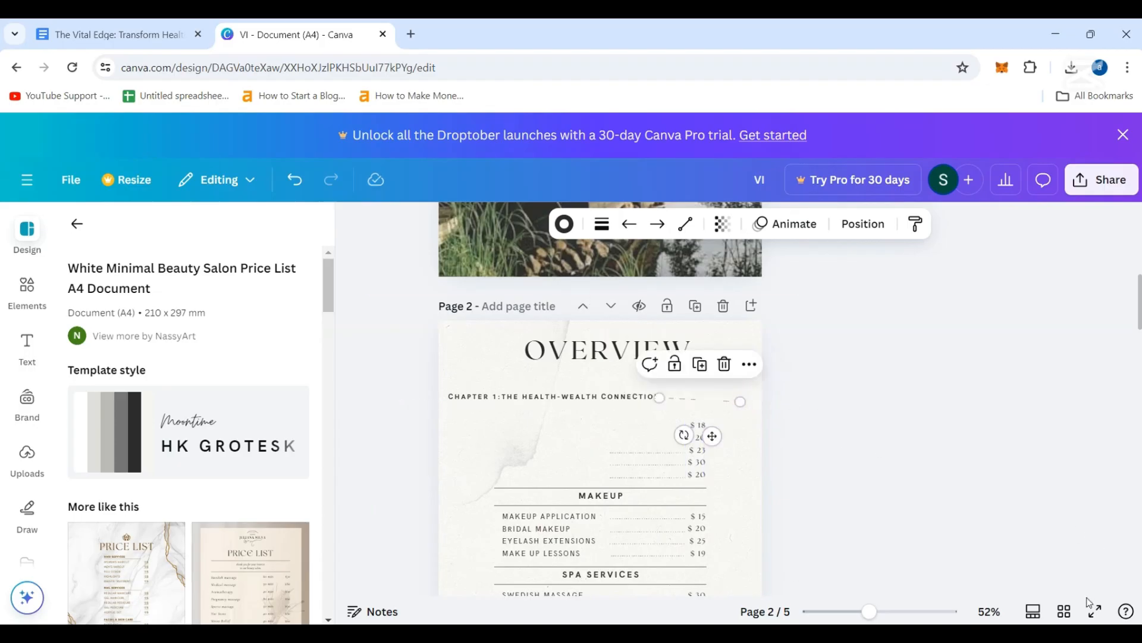
drag(740, 401, 744, 395)
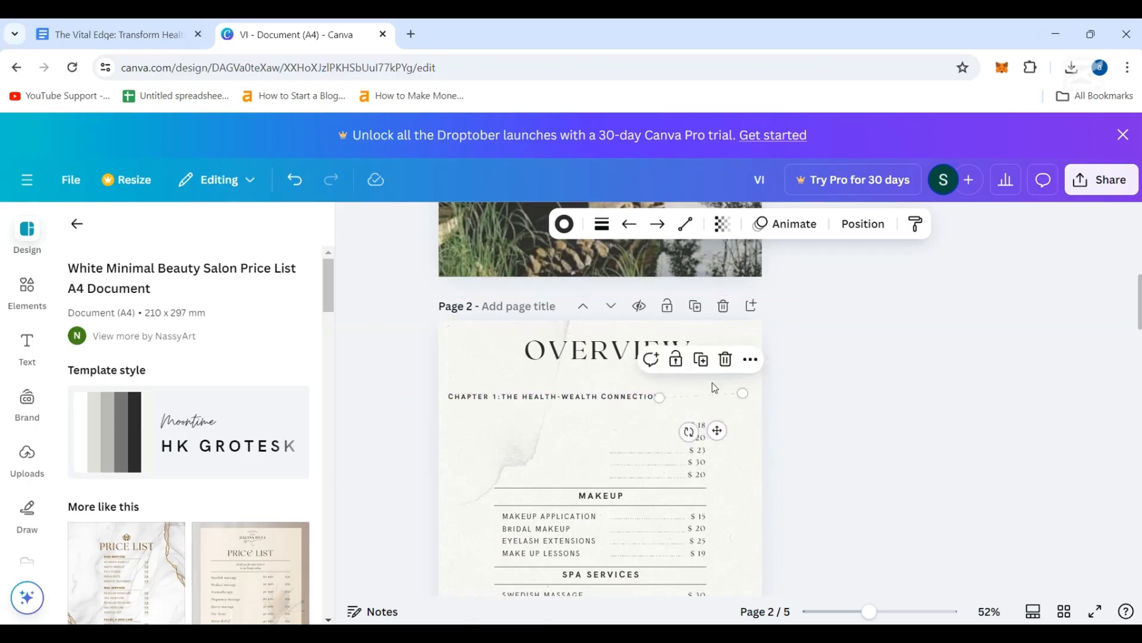
click(602, 224)
drag(501, 363, 507, 364)
click(518, 271)
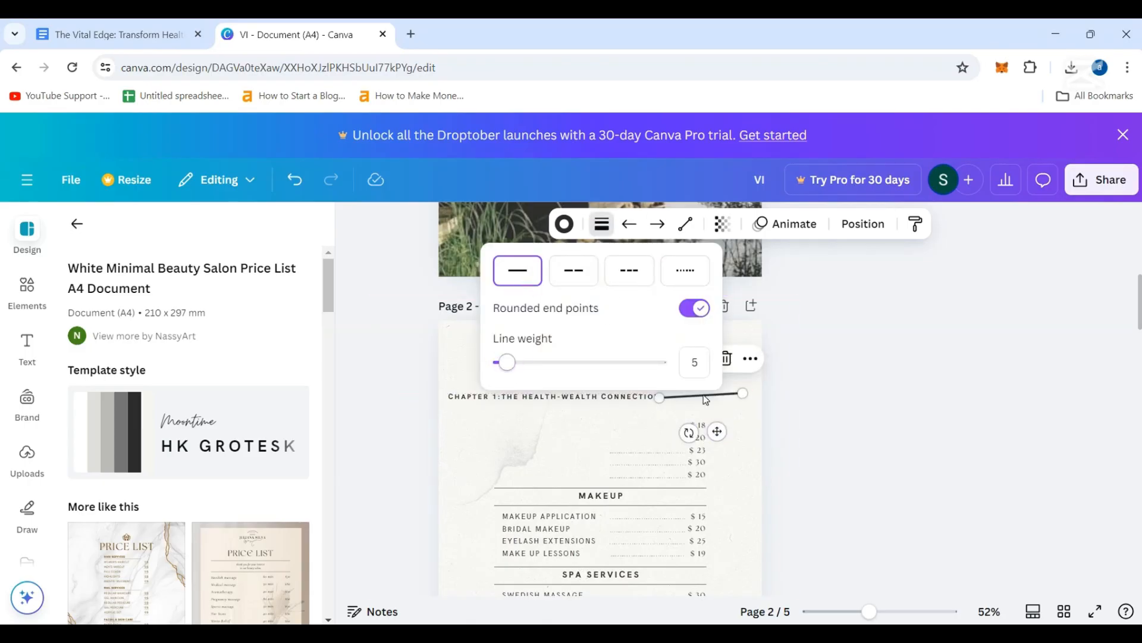
click(581, 277)
click(718, 430)
drag(718, 431, 724, 428)
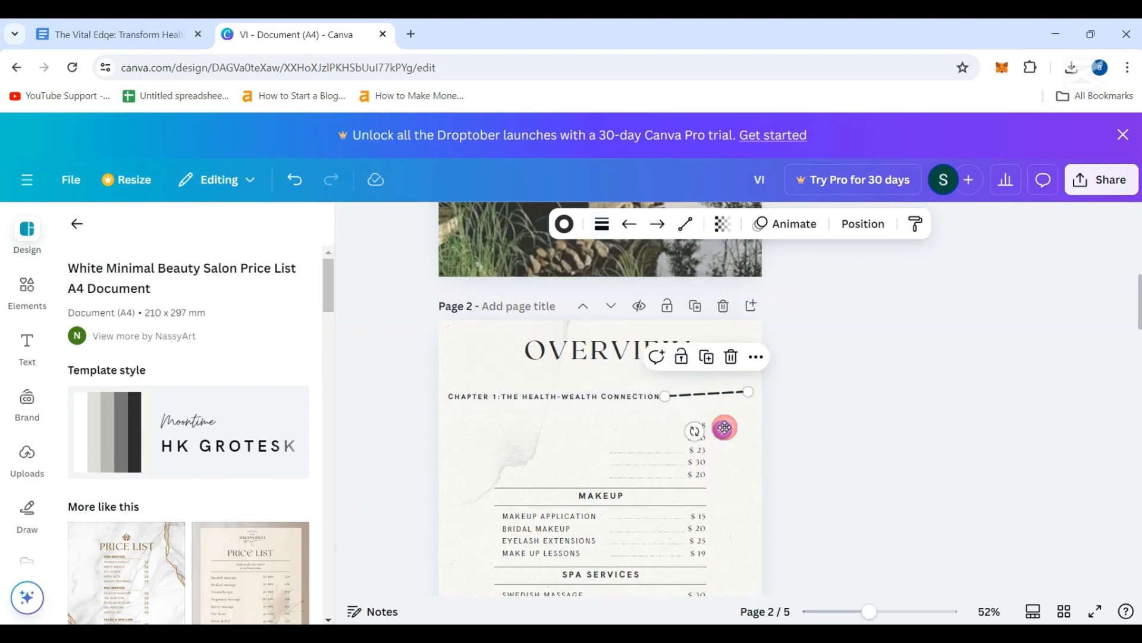
drag(749, 390, 731, 393)
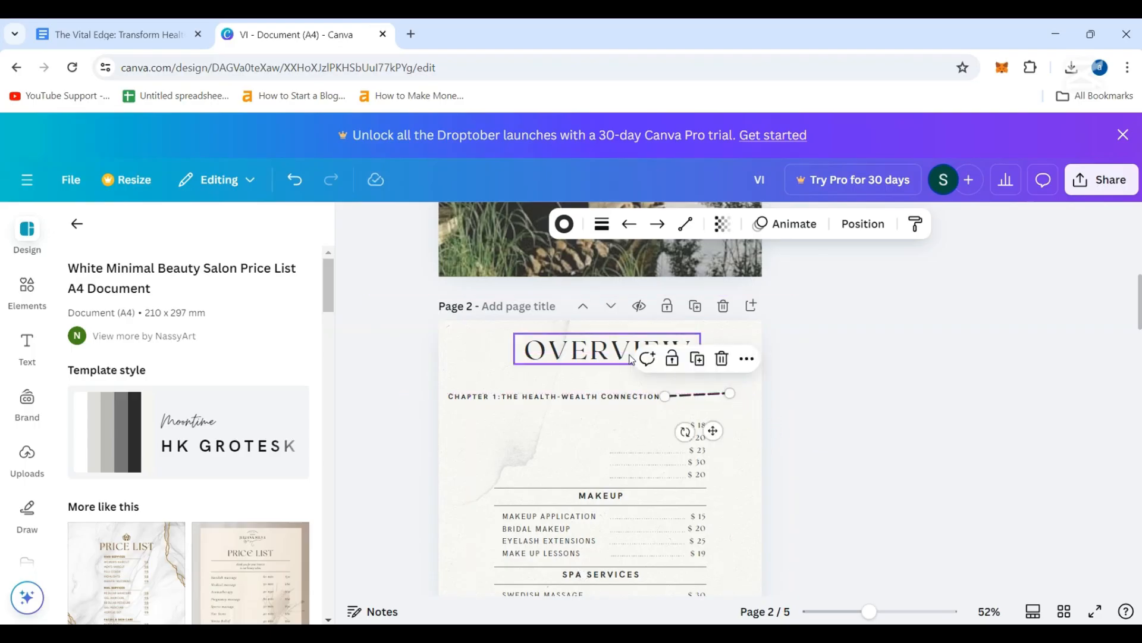
- Replace the dashed line beside the Chapter 1 title with a text box containing a row of underscores
click(733, 356)
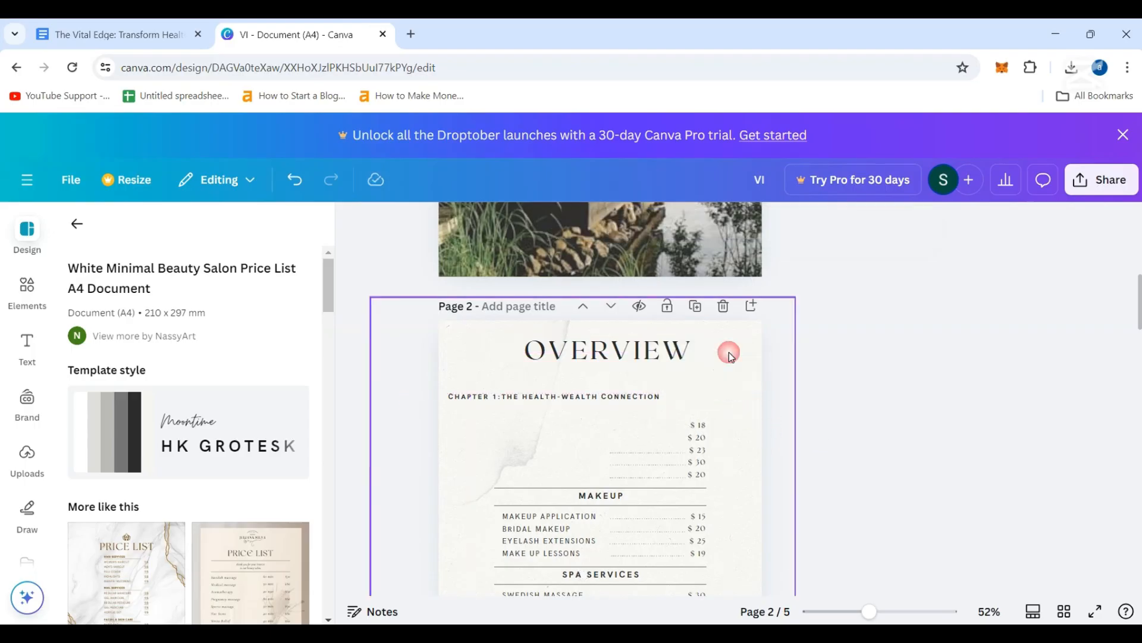
click(25, 344)
click(224, 433)
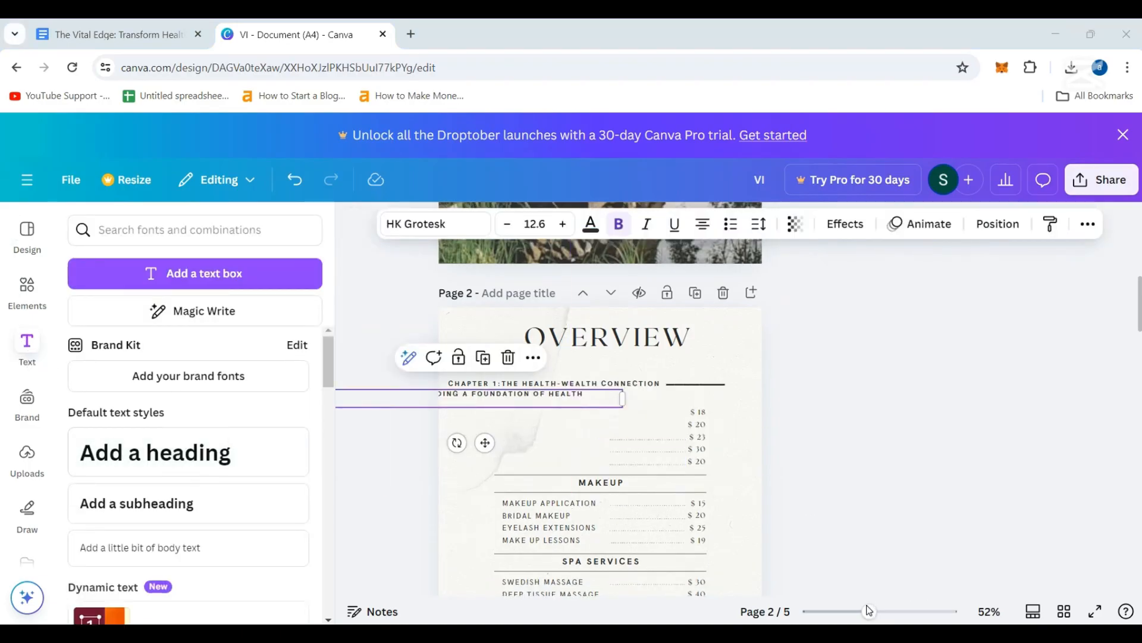
- Align the "Chapter 2: Building a Foundation of Health" title beneath the Chapter 1 title and narrow its text box
drag(485, 442, 573, 456)
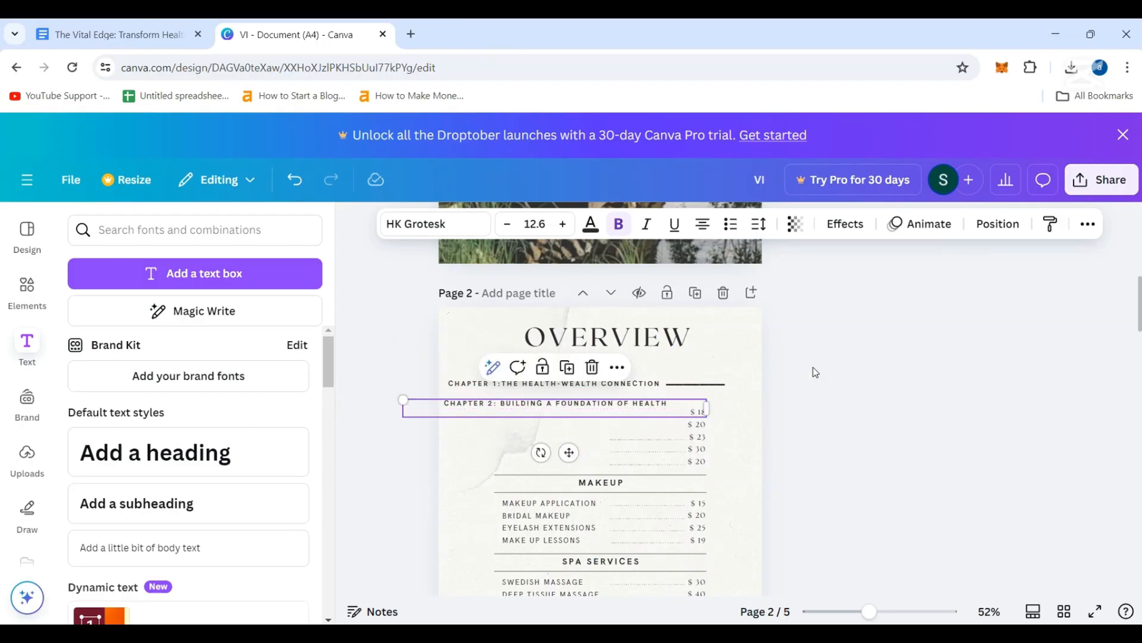
key(Right)
key(Right)
key(Right)
key(Right)
key(Right)
key(Up)
key(Up)
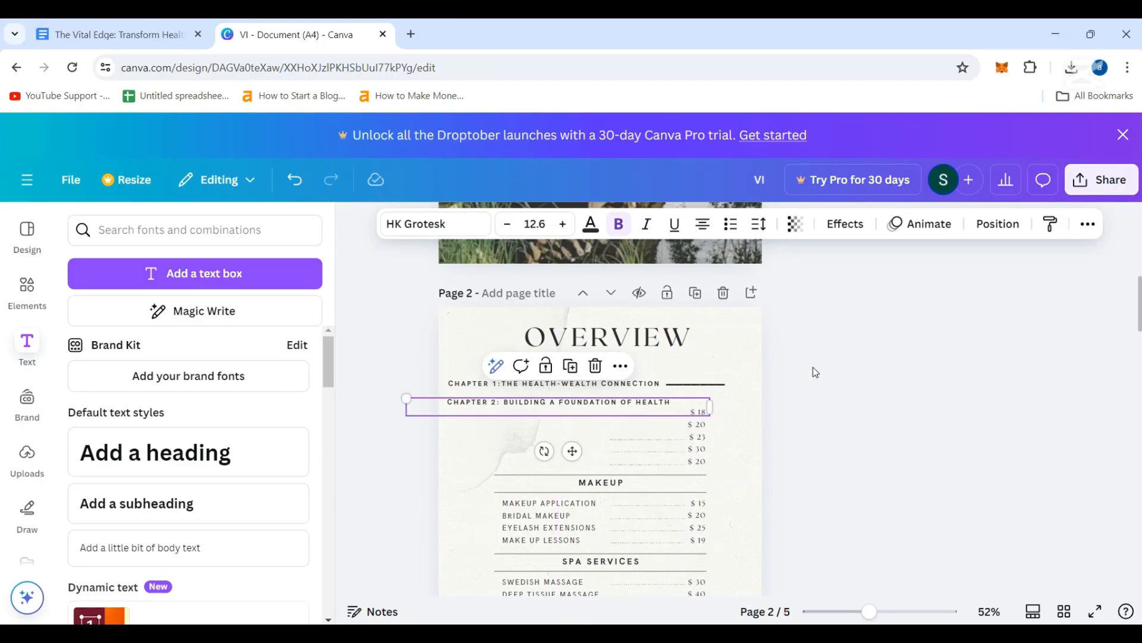
drag(715, 408, 707, 408)
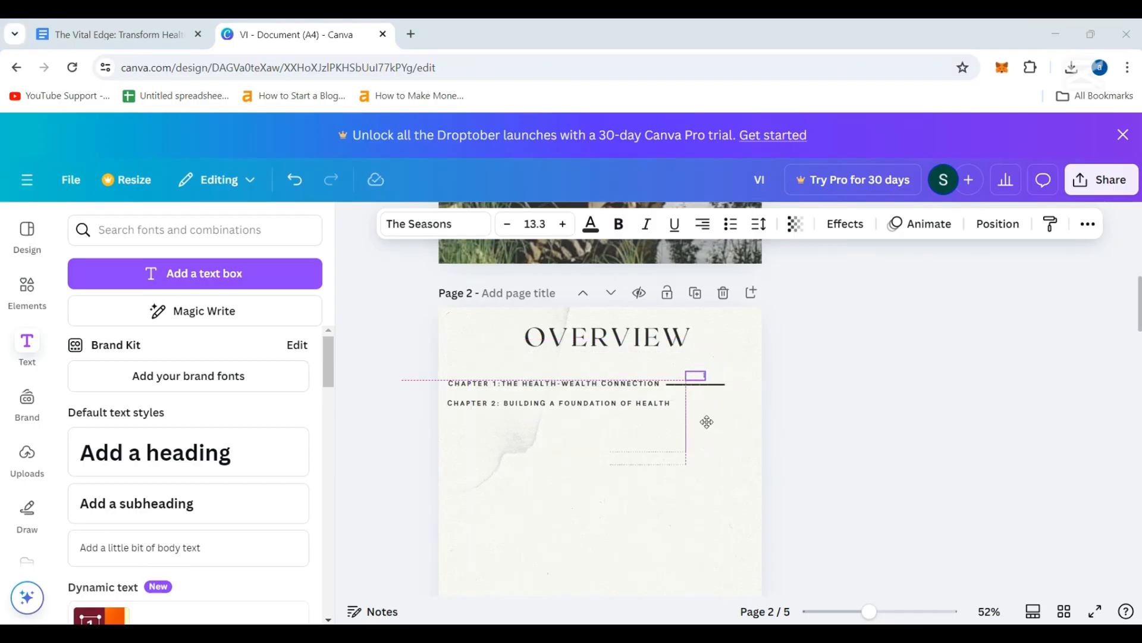
- Place the number 1 at the end of the Chapter 1 line and enlarge it to font size 22.3
scroll(717, 404, down, 1)
drag(706, 421, 736, 351)
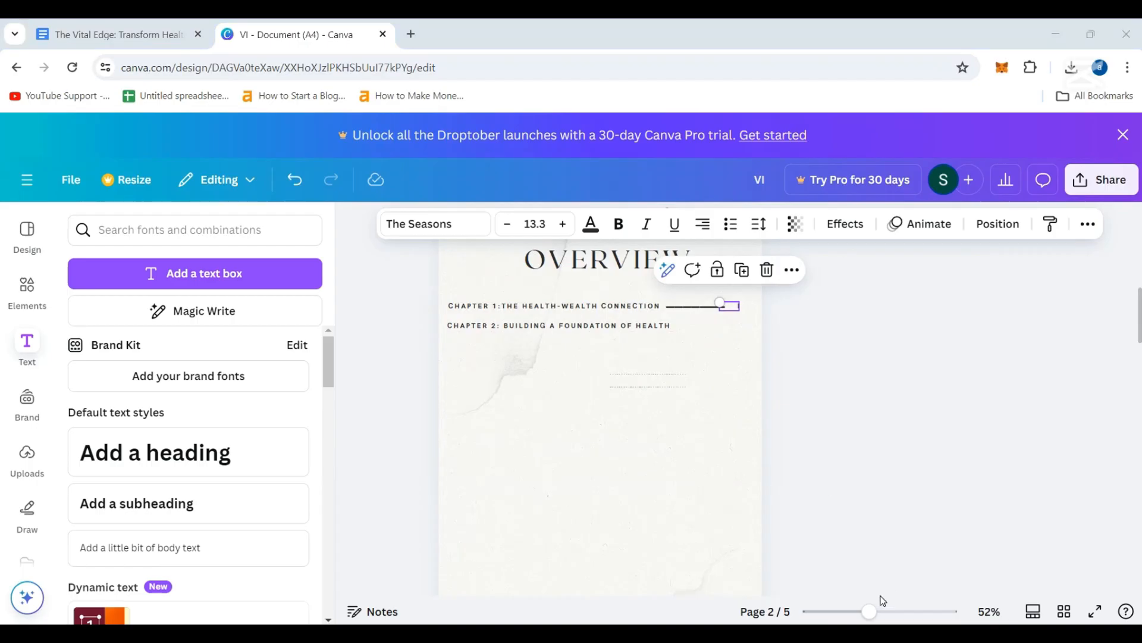
scroll(793, 400, up, 3)
click(693, 529)
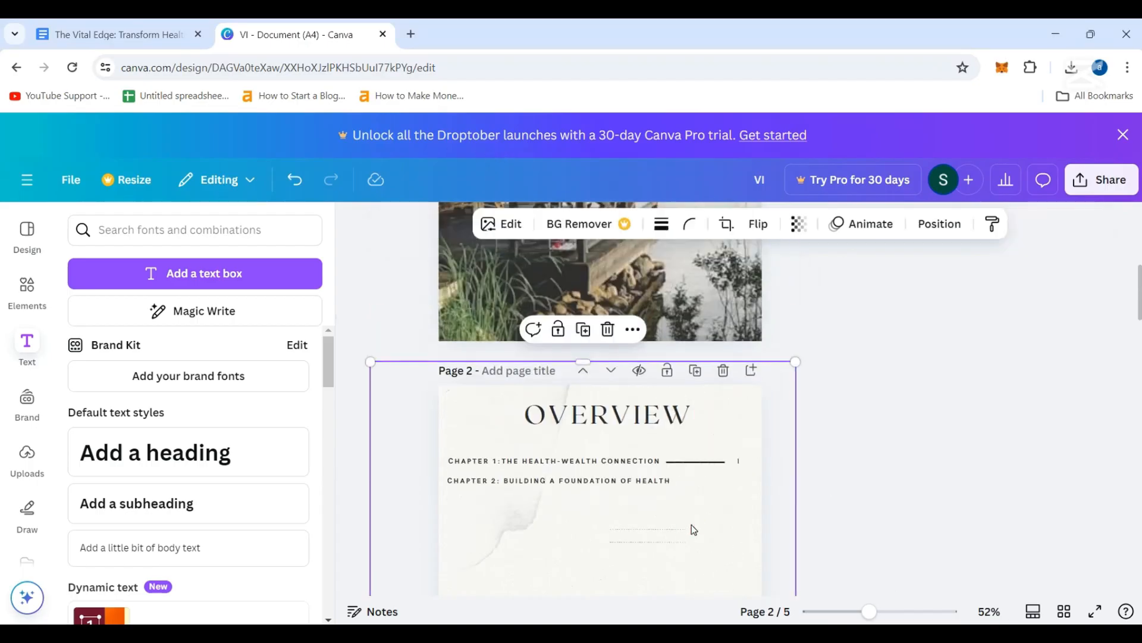
click(738, 466)
drag(749, 501, 754, 498)
click(554, 229)
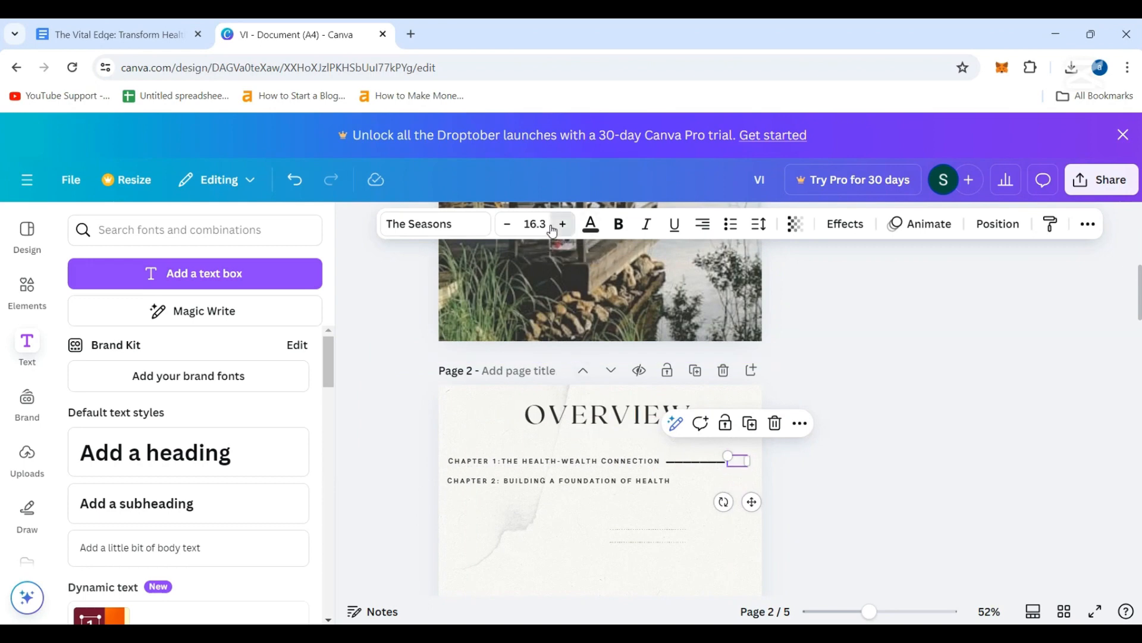
click(567, 523)
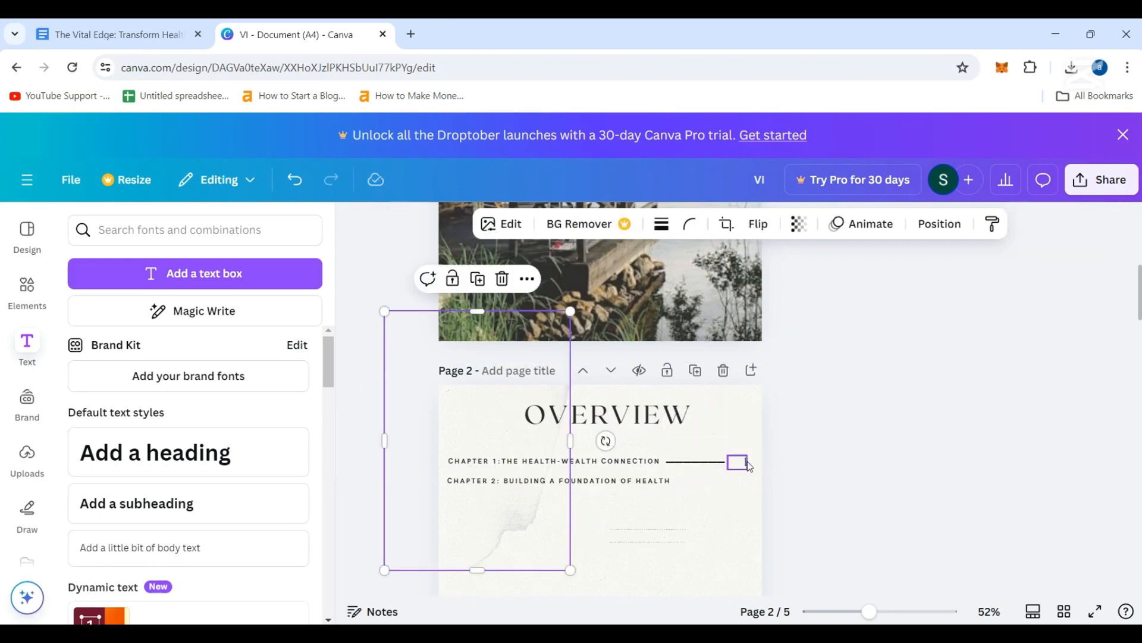
click(748, 465)
drag(751, 505, 748, 505)
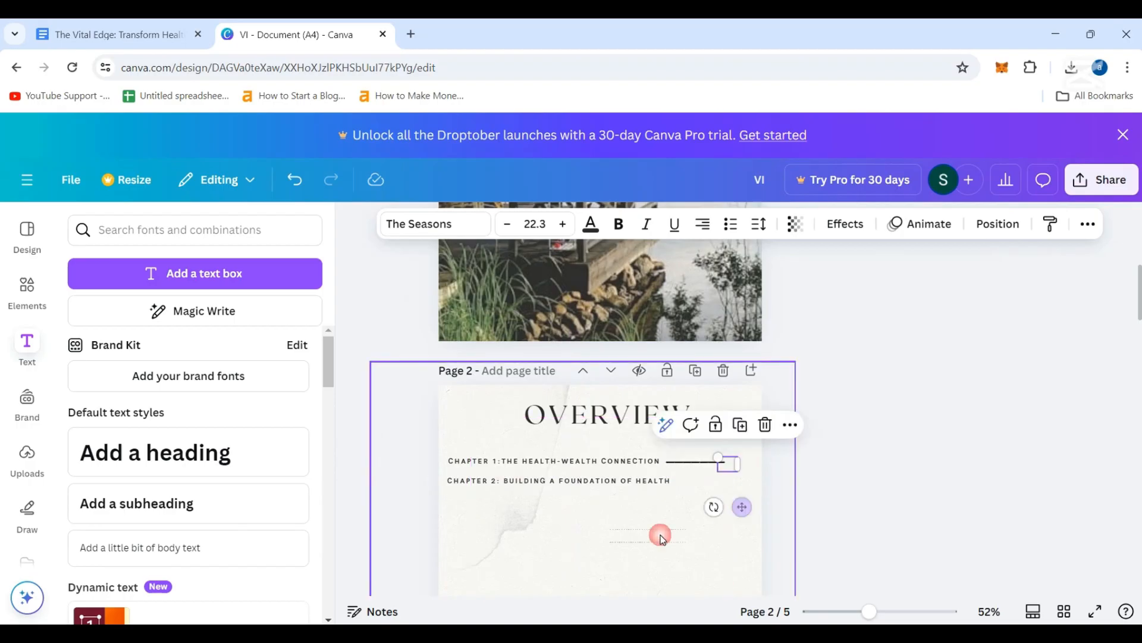
- Duplicate the underscore line of Chapter 1 and place the copy after the Chapter 2 title
click(677, 461)
click(714, 416)
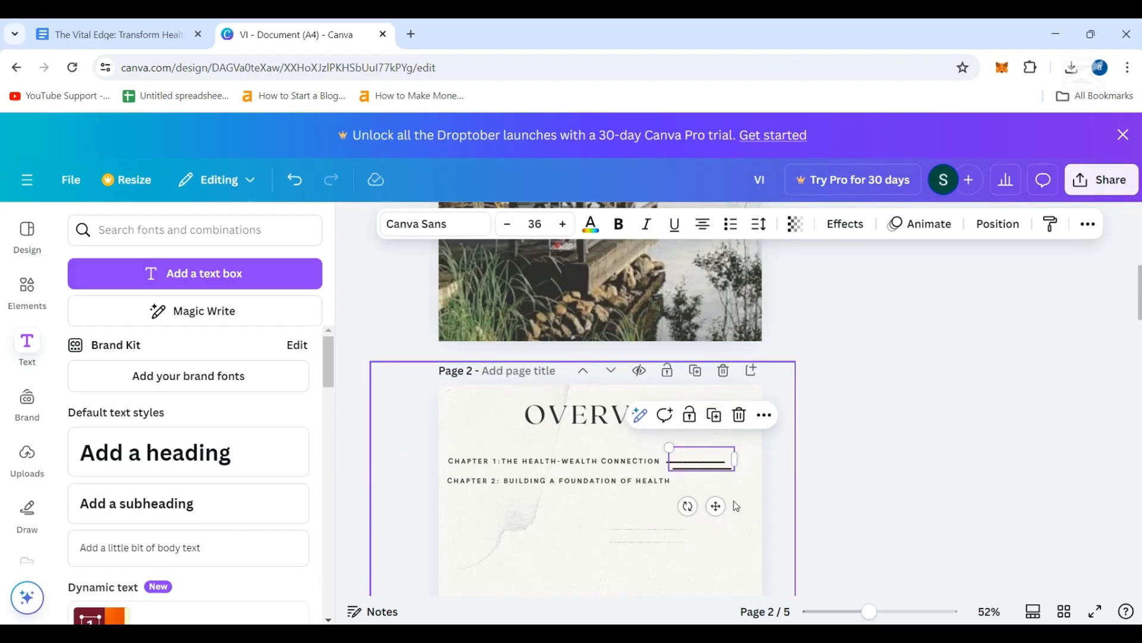
drag(716, 504, 719, 517)
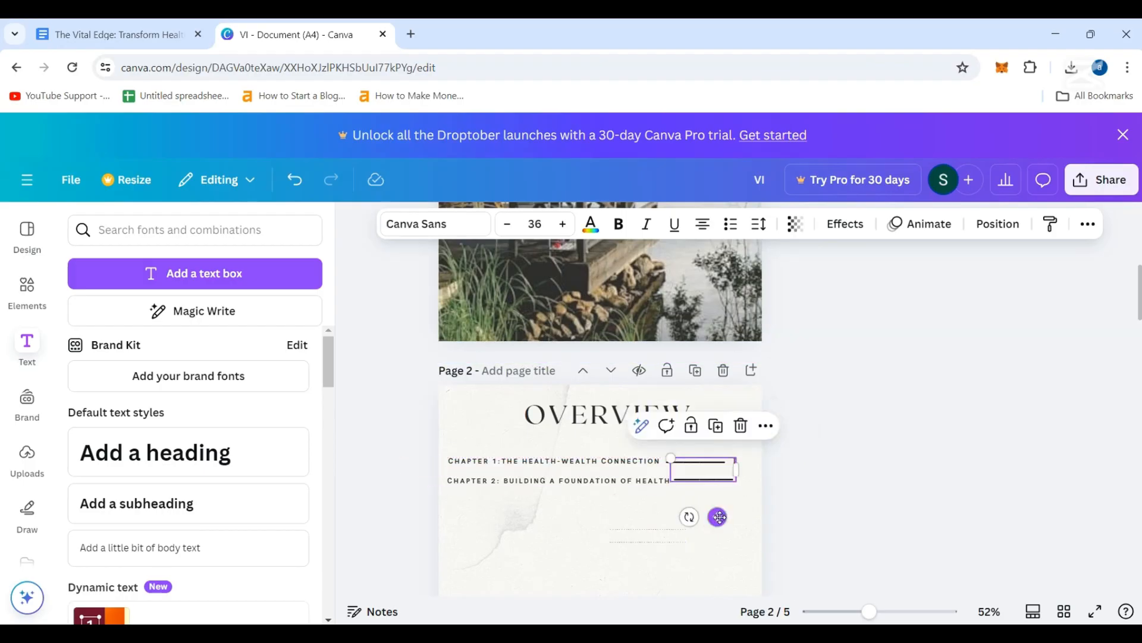
scroll(789, 512, down, 2)
click(586, 489)
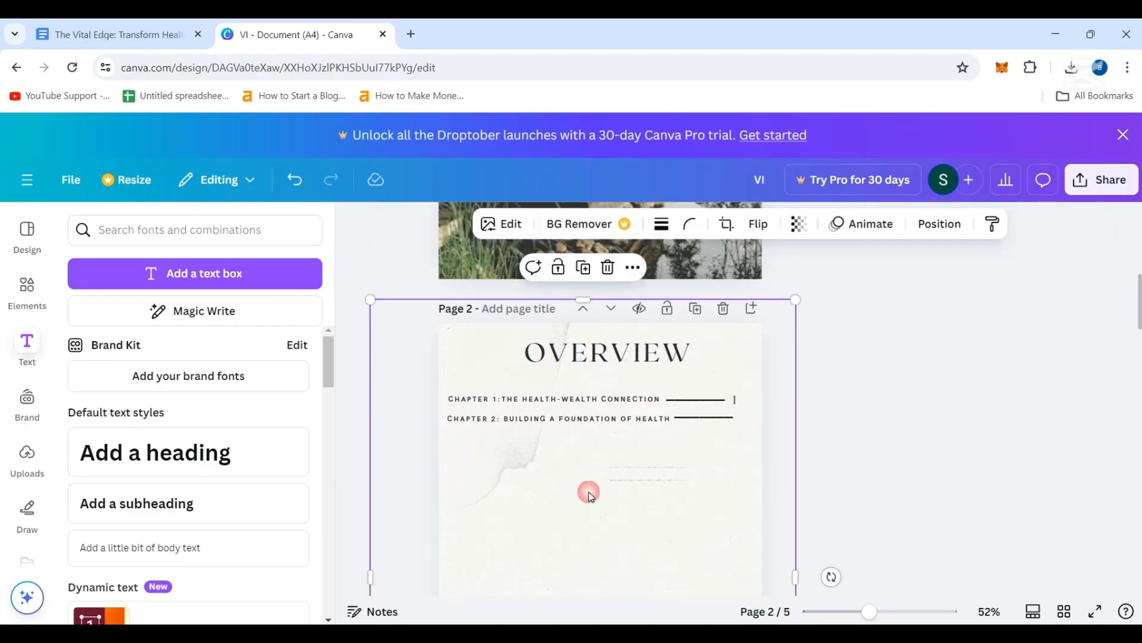
click(721, 421)
drag(719, 418, 720, 421)
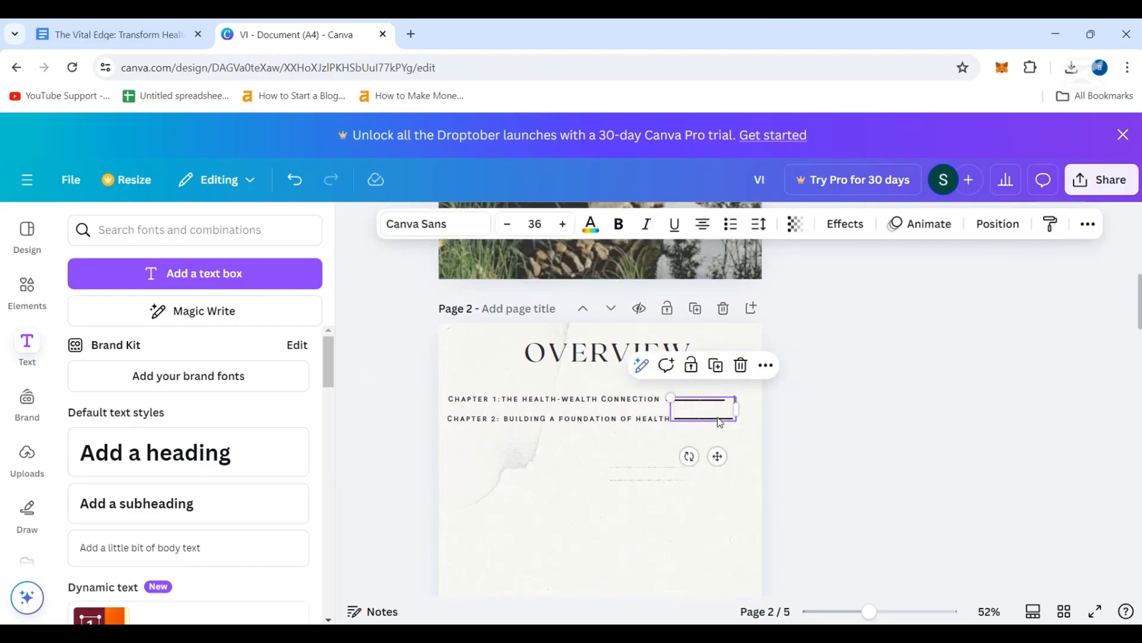
click(555, 479)
- Duplicate the number 1, move the copy to the end of the Chapter 2 line and change it to 2
click(738, 400)
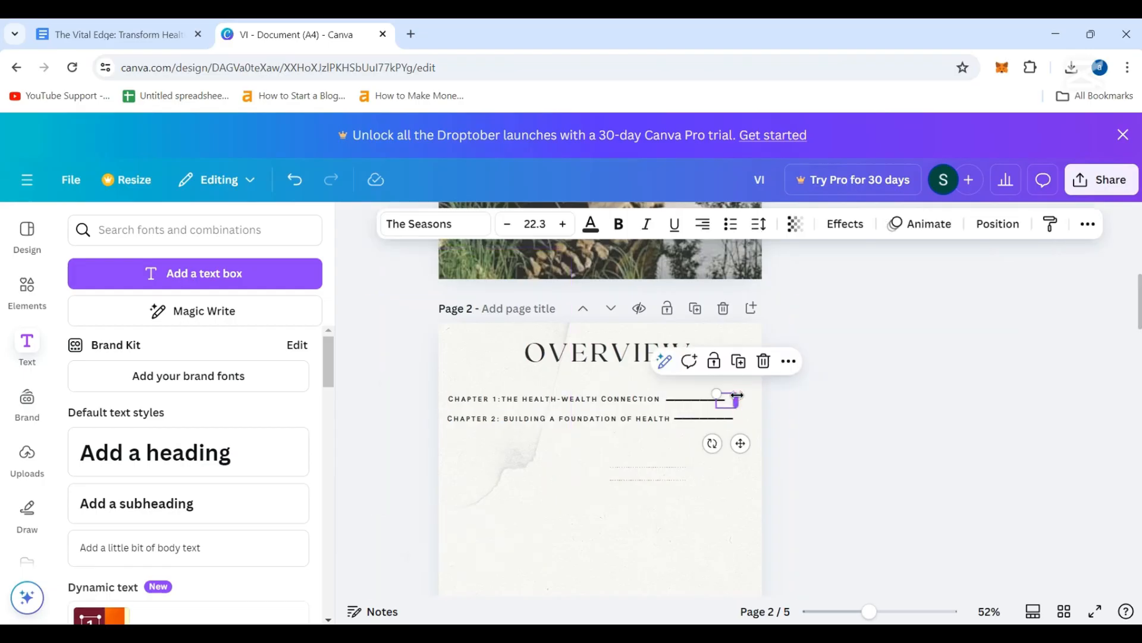
drag(745, 446, 749, 461)
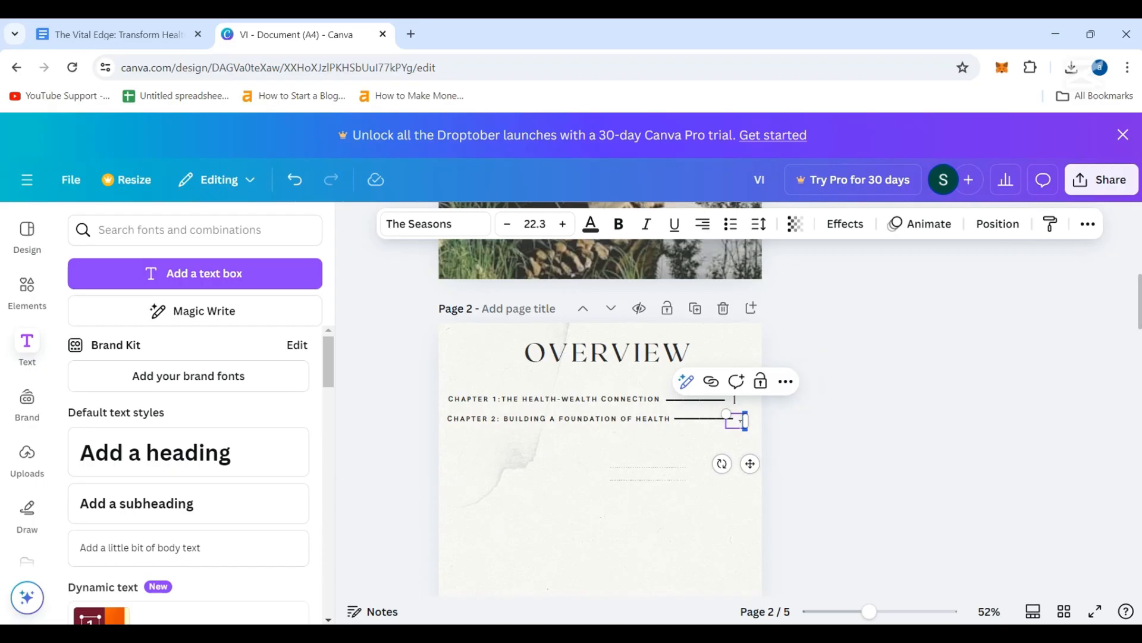
text(2)
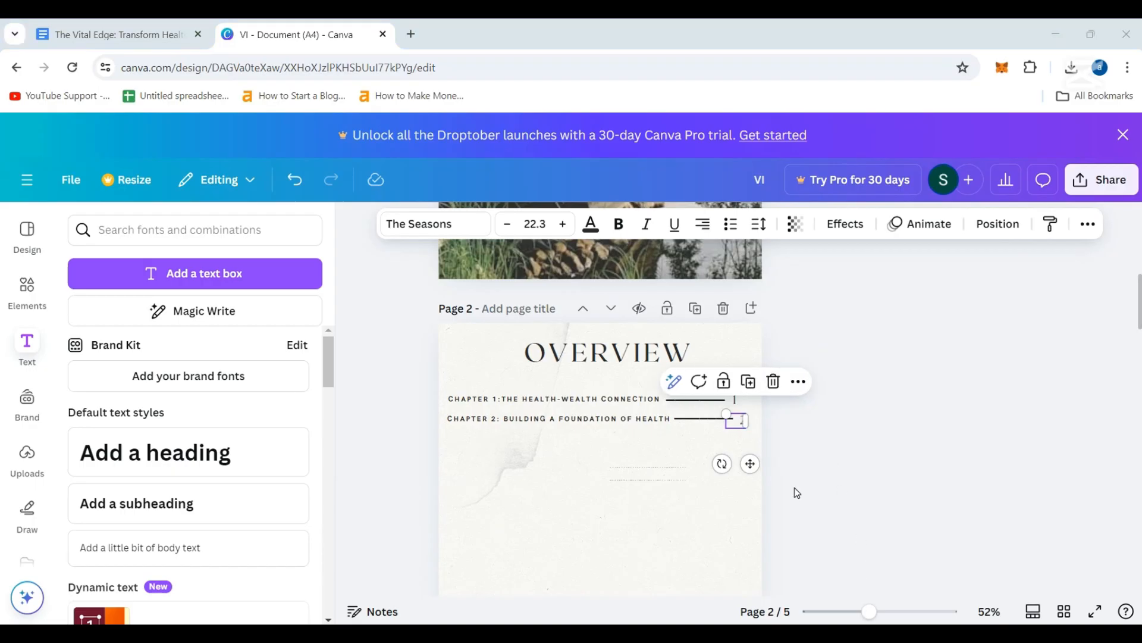
- Delete the leftover dotted template lines below the Chapter 2 entry
click(647, 470)
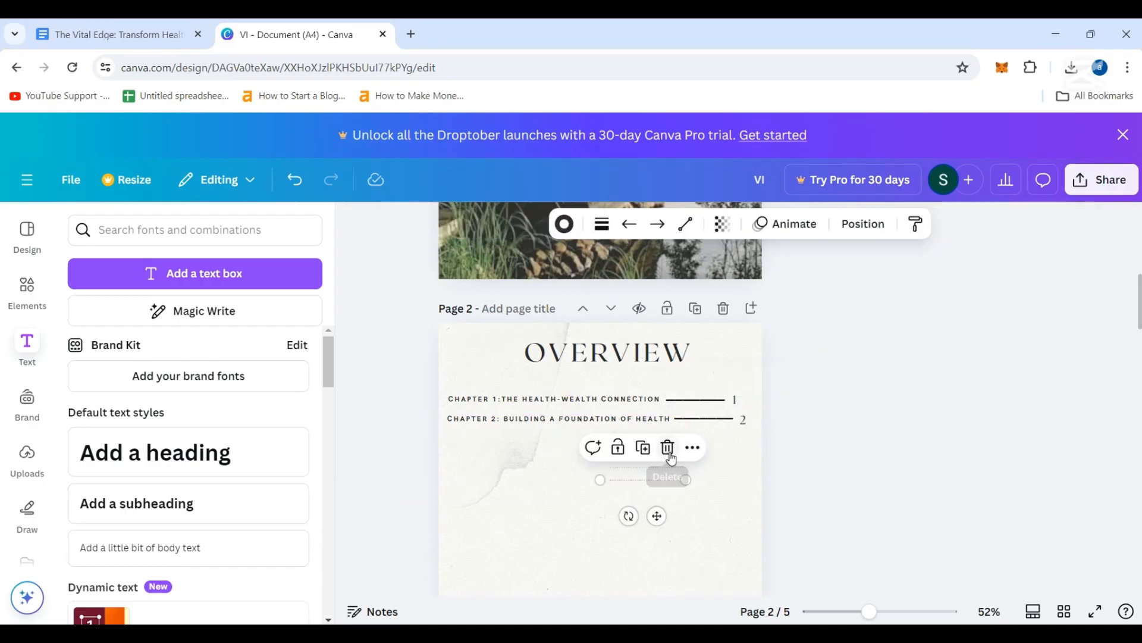
click(657, 470)
click(616, 430)
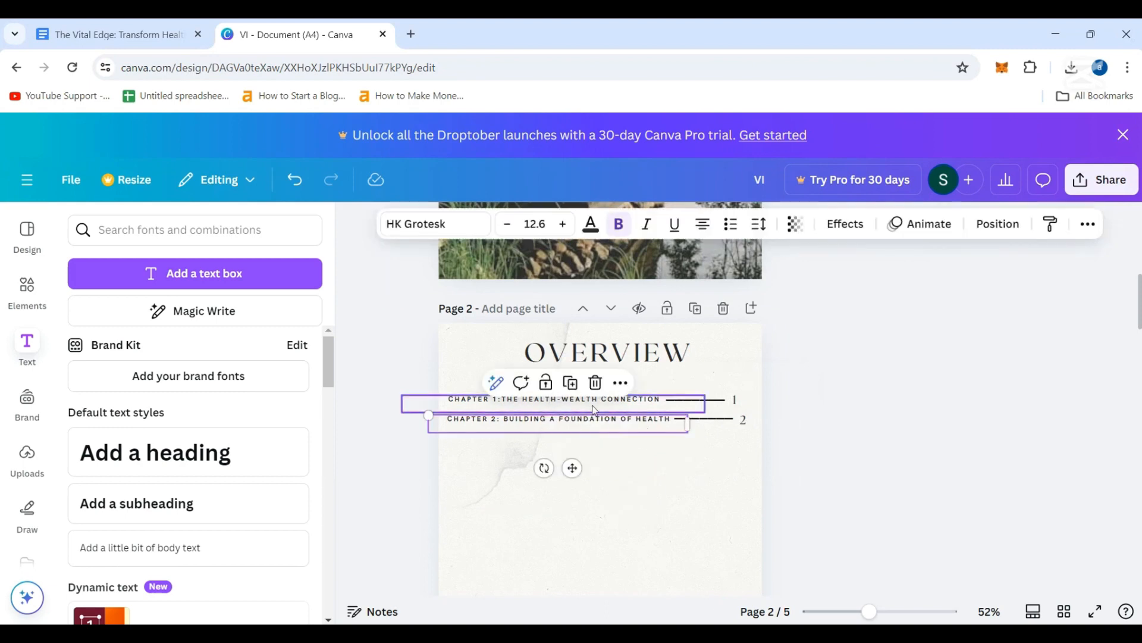
- Duplicate the Chapter 2 title twice and stack the copies beneath the Chapter 2 entry on the overview page
click(742, 421)
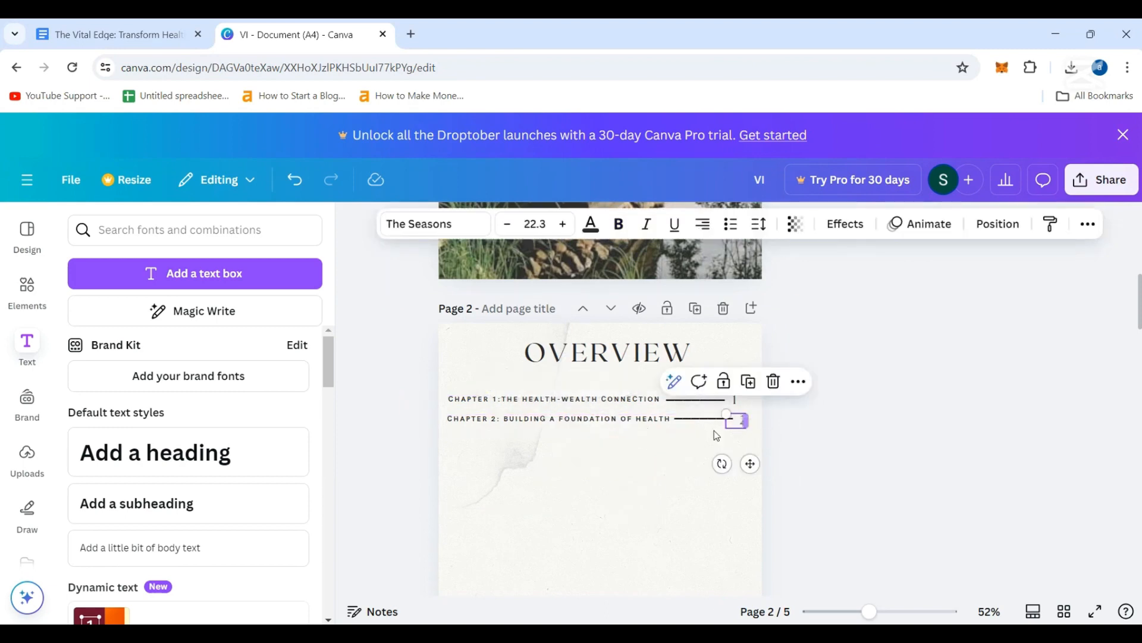
click(571, 419)
drag(572, 467, 570, 501)
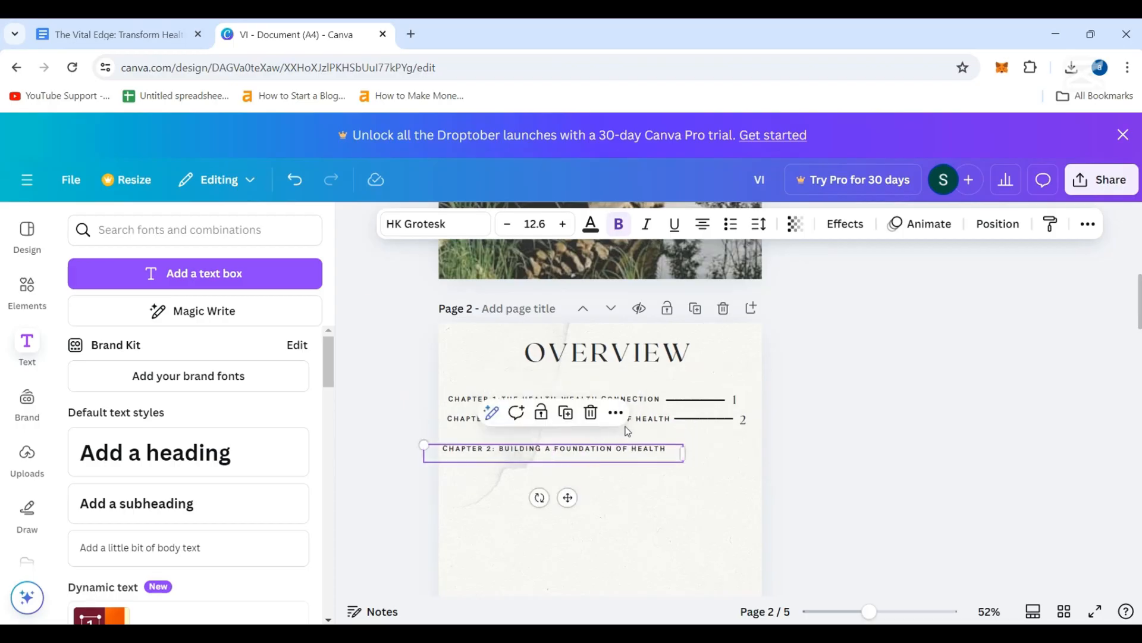
scroll(642, 445, down, 3)
click(565, 260)
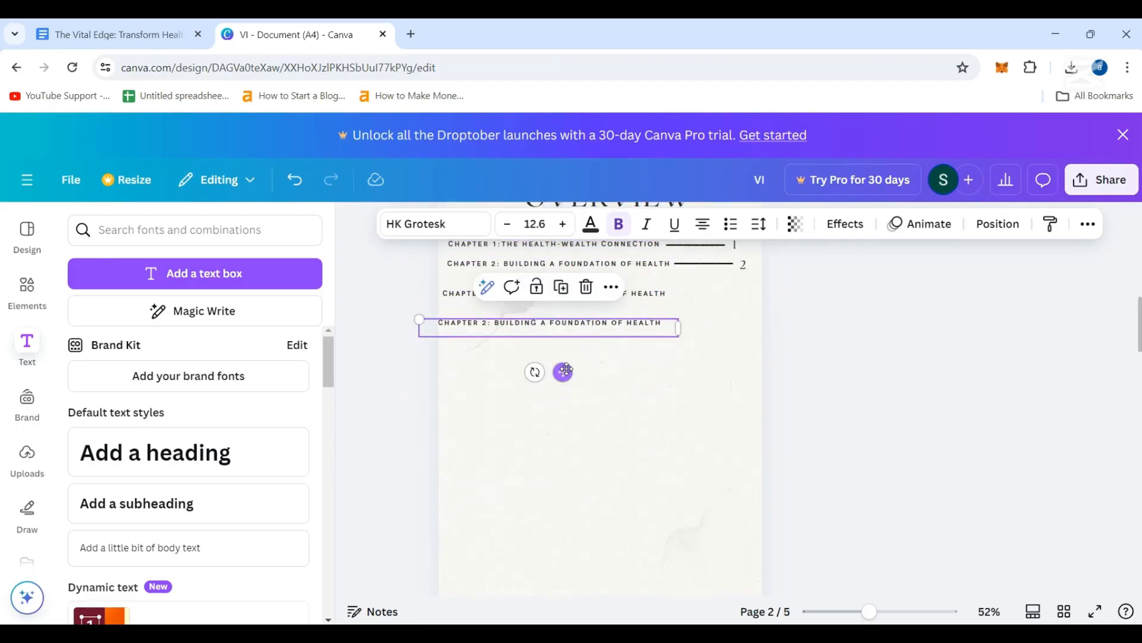
mouse_move(561, 369)
mouse_down()
mouse_move(579, 390)
mouse_move(571, 362)
mouse_up()
scroll(572, 362, up, 3)
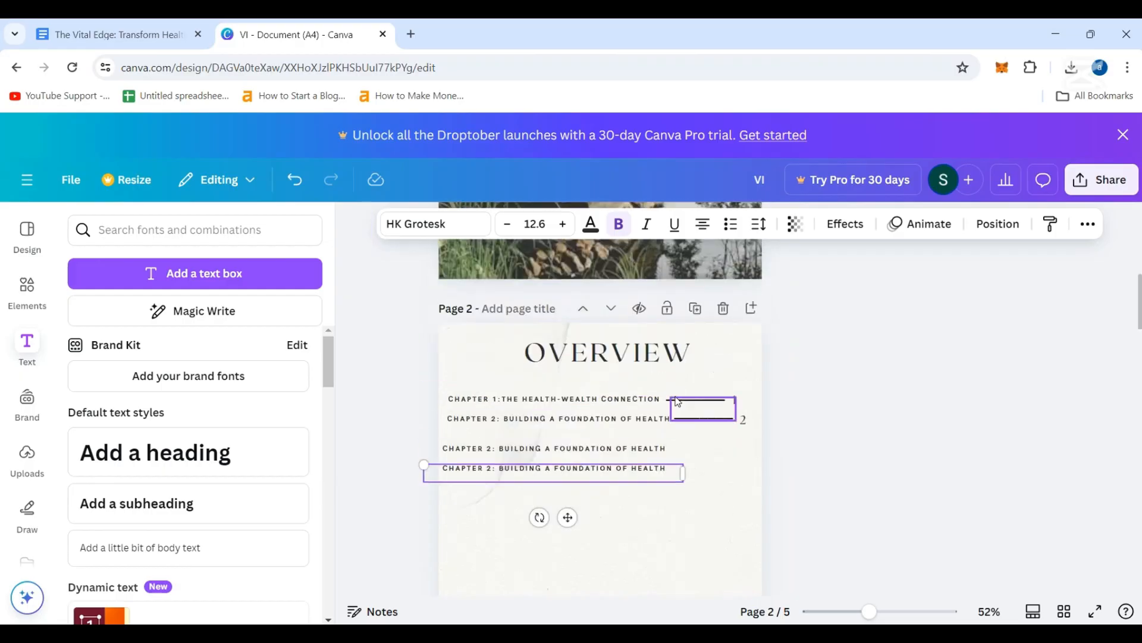
- Go to the introduction page and look through the templates similar to the white beauty salon price list
scroll(716, 403, down, 12)
scroll(720, 411, up, 3)
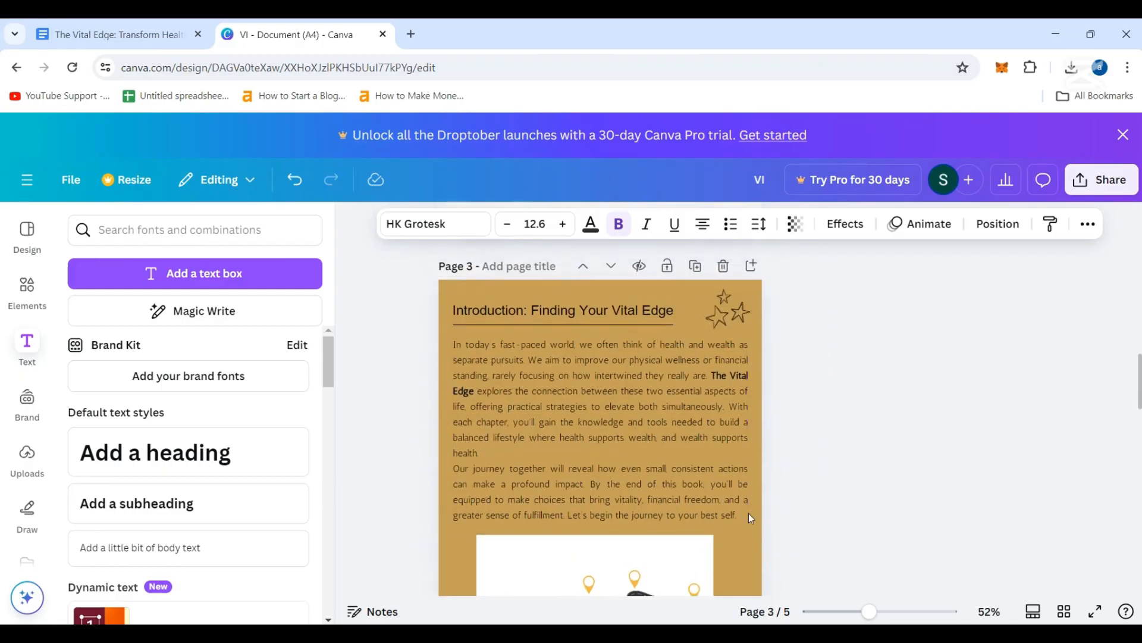
scroll(732, 434, down, 3)
click(740, 441)
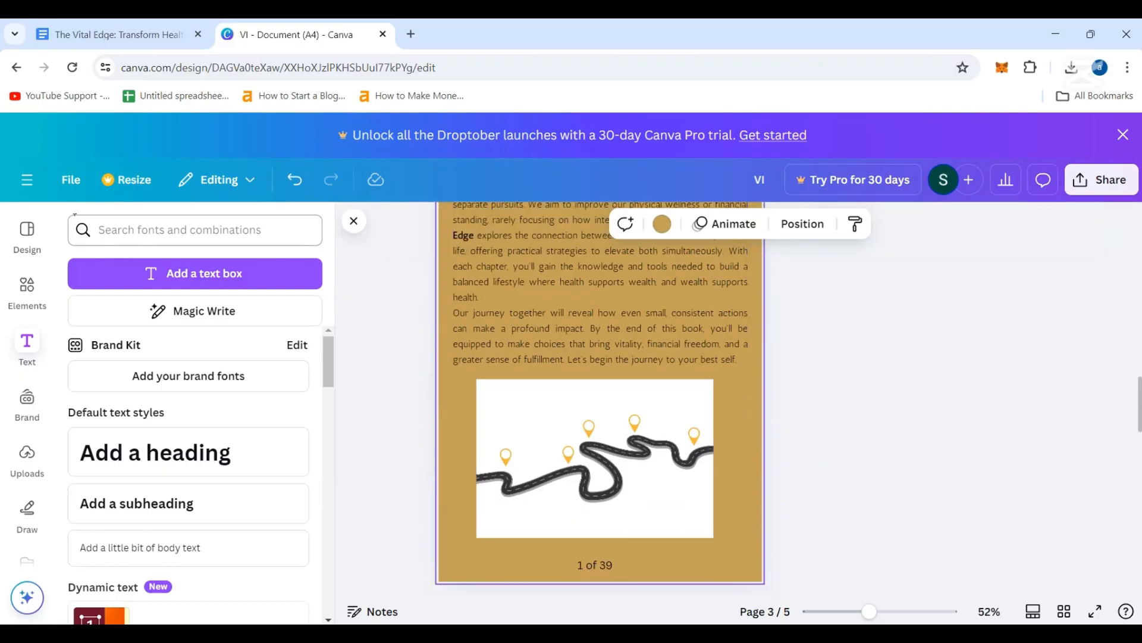
click(27, 232)
scroll(265, 319, down, 6)
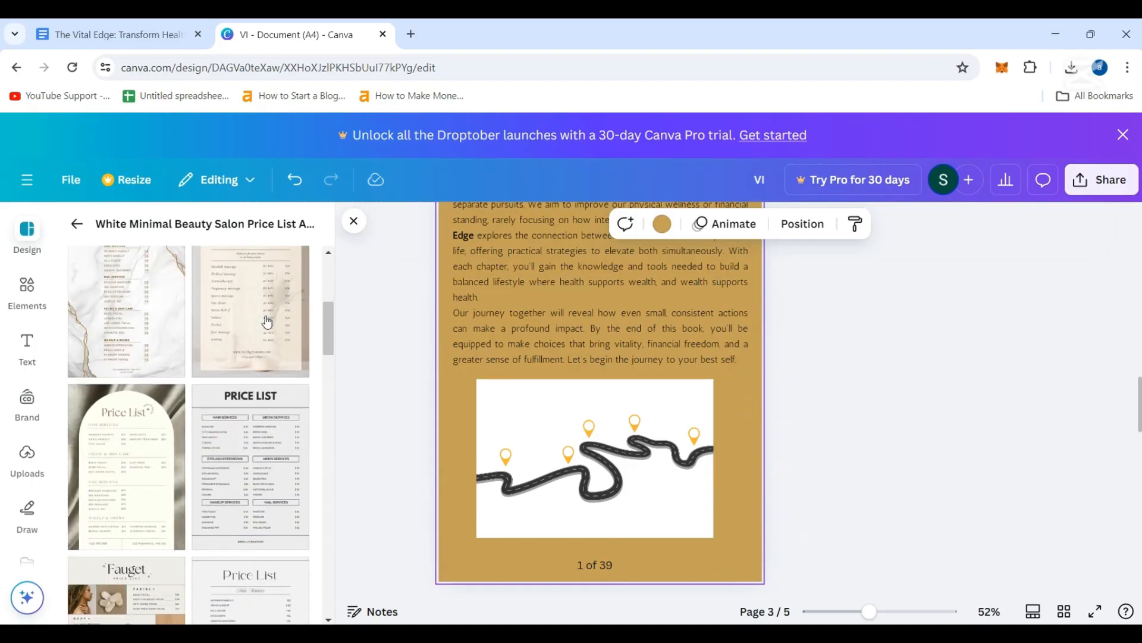
scroll(266, 321, down, 5)
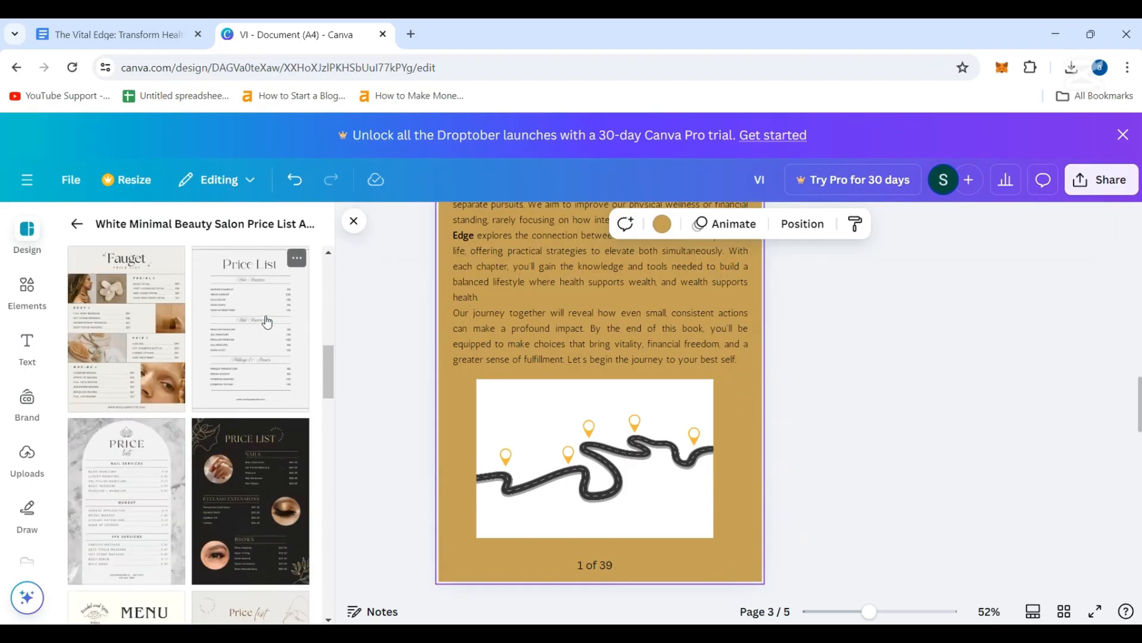
- Return to the template search and replace the query "list of chapters" with "introduction"
click(72, 219)
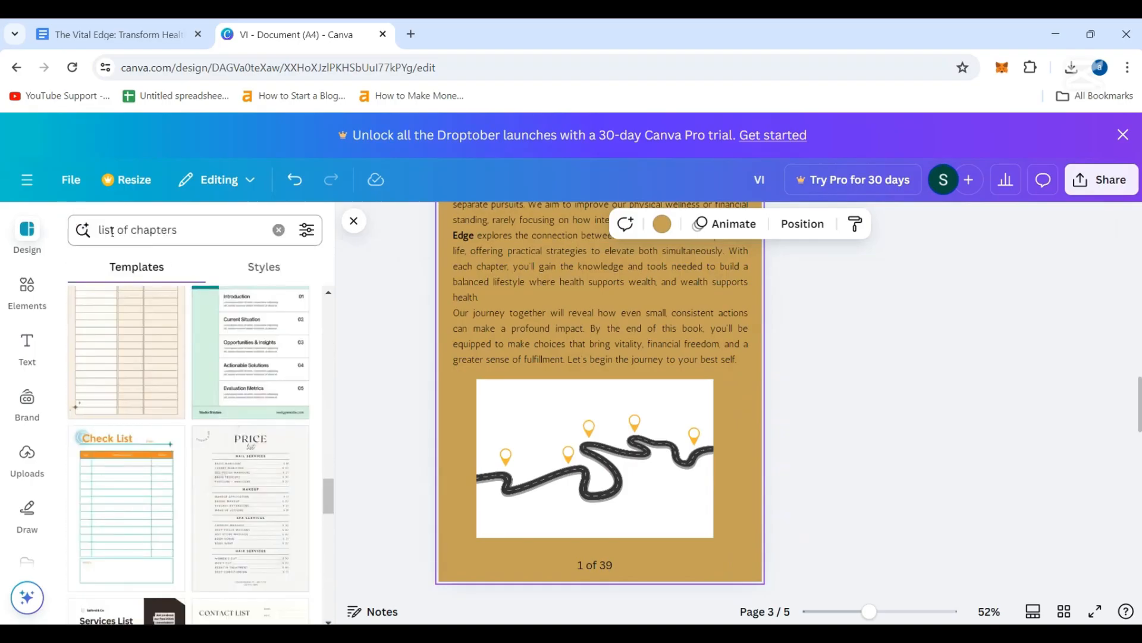
click(166, 230)
click(191, 232)
key(BackSpace)
key(BackSpace)
key(BackSpace)
key(BackSpace)
key(BackSpace)
key(BackSpace)
key(BackSpace)
key(BackSpace)
key(BackSpace)
key(BackSpace)
key(BackSpace)
key(BackSpace)
key(BackSpace)
key(BackSpace)
key(BackSpace)
key(BackSpace)
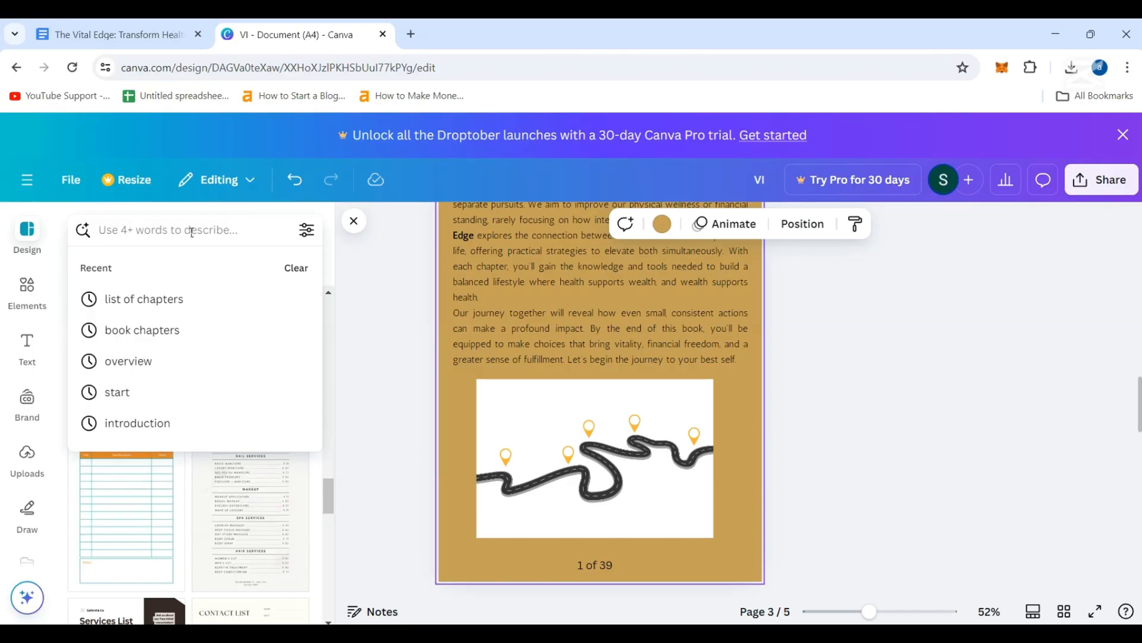
text(int)
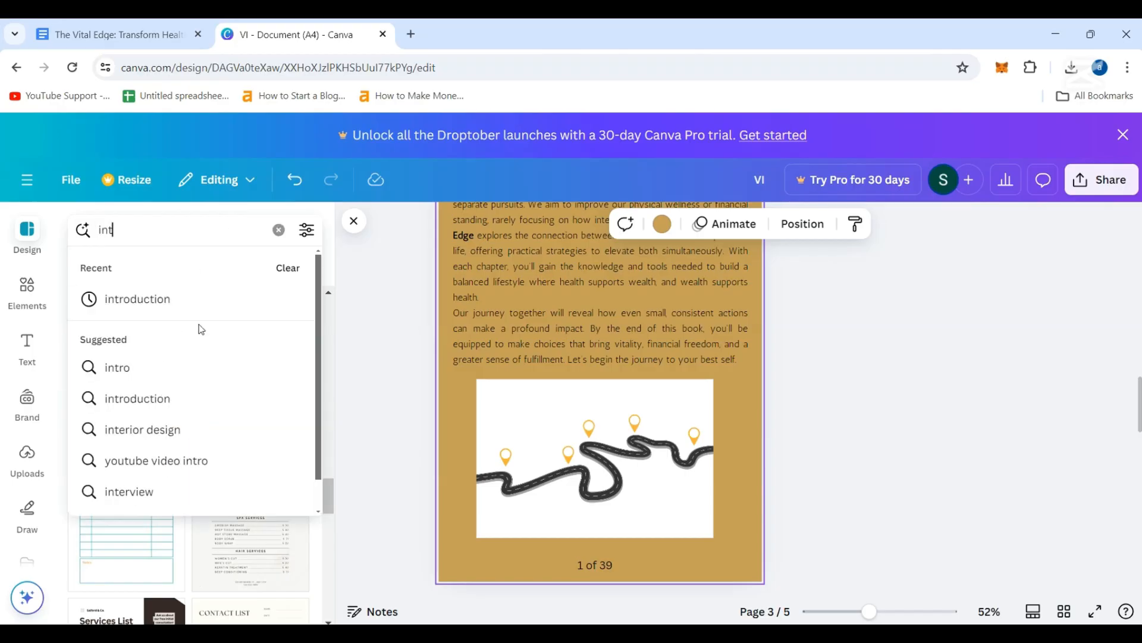
click(186, 298)
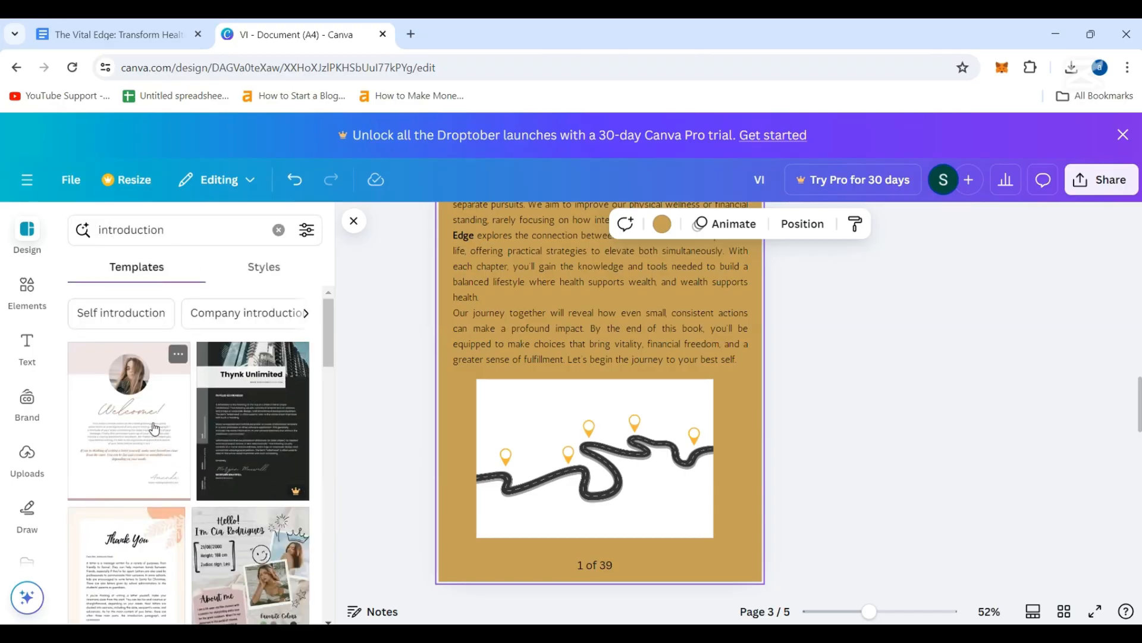
- Apply the Beige Minimalist Workbook Welcome Cover Page template to the blank gold page 4, choosing to replace the current page
scroll(357, 419, down, 3)
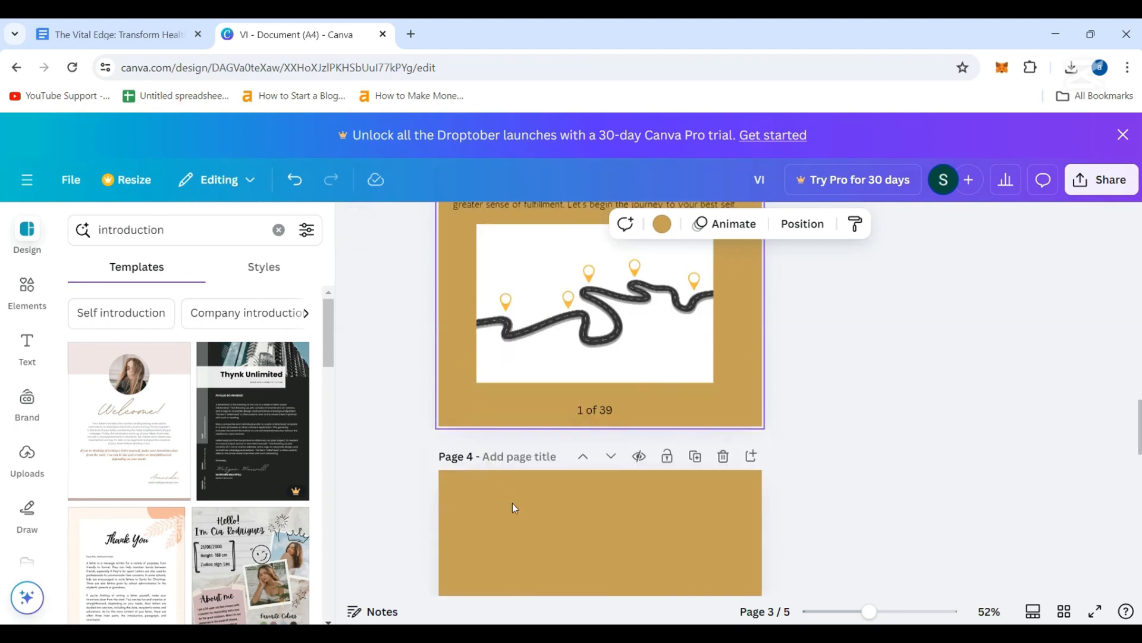
drag(103, 368, 566, 522)
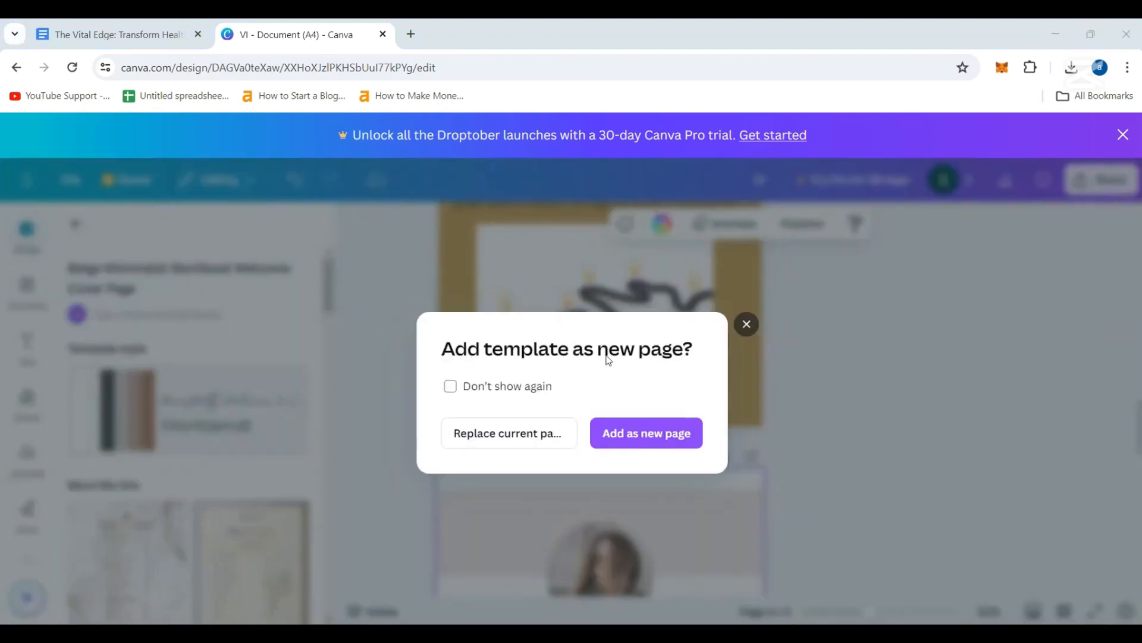
click(523, 438)
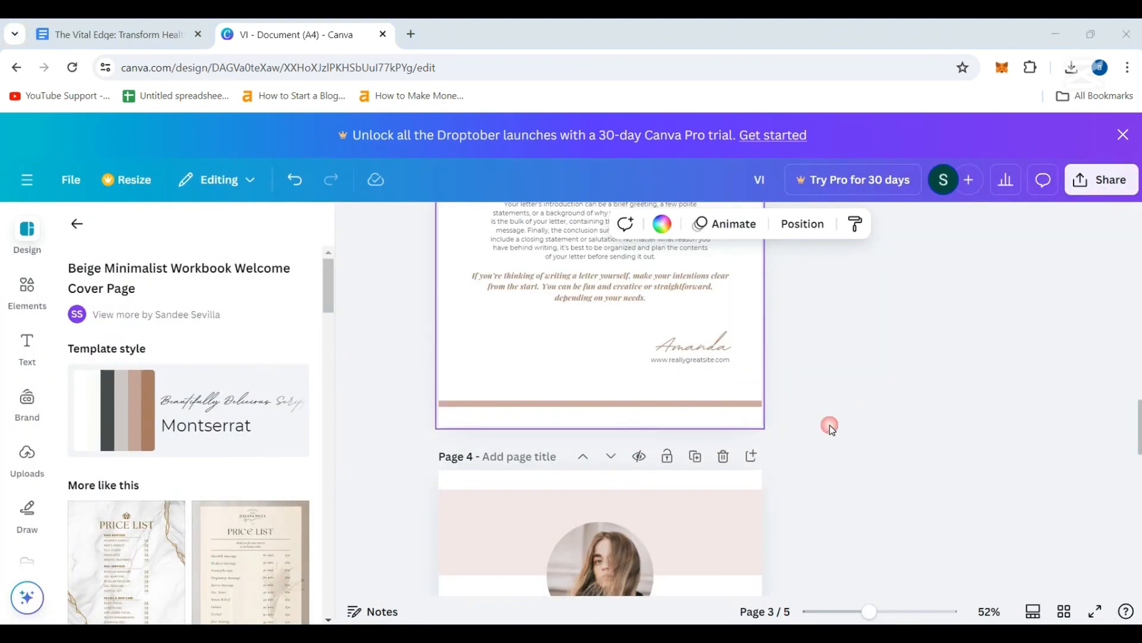
- Check the introduction page and undo the template replacement on page 3
scroll(612, 426, up, 8)
scroll(613, 426, down, 6)
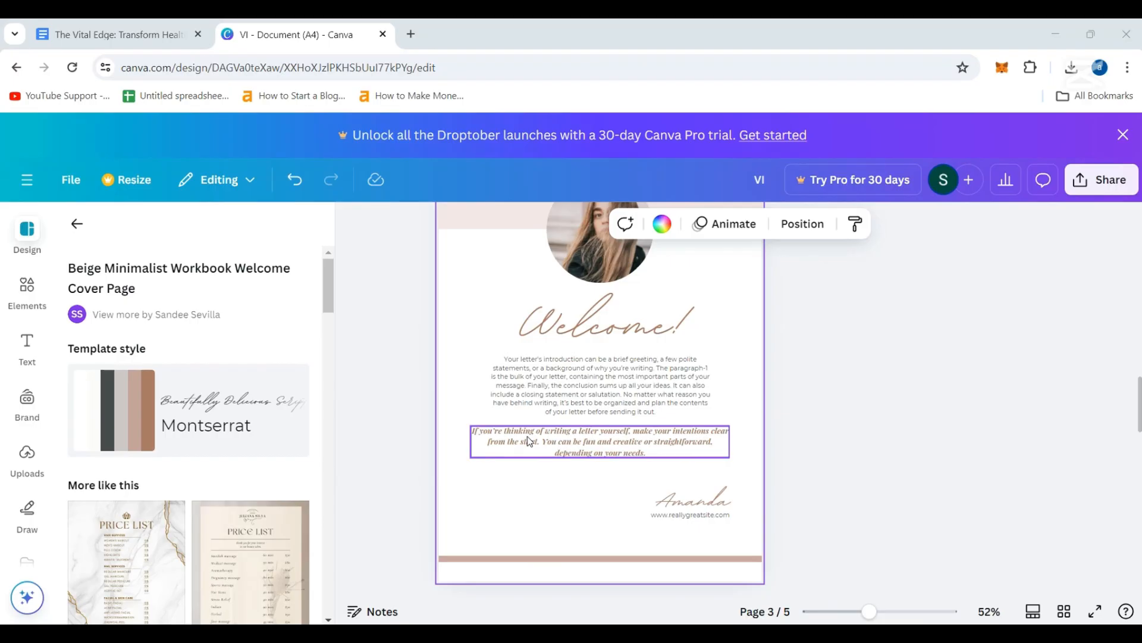
click(295, 180)
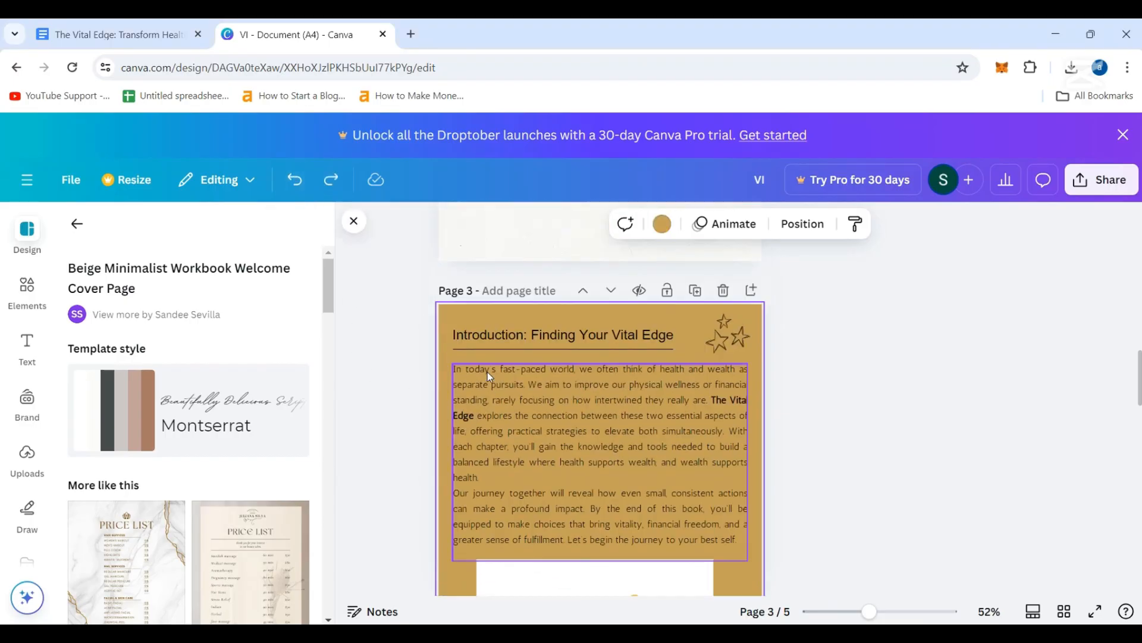
- Move the pale pink band from the welcome template page onto the heading area of the introduction page
scroll(487, 372, up, 10)
scroll(487, 372, down, 20)
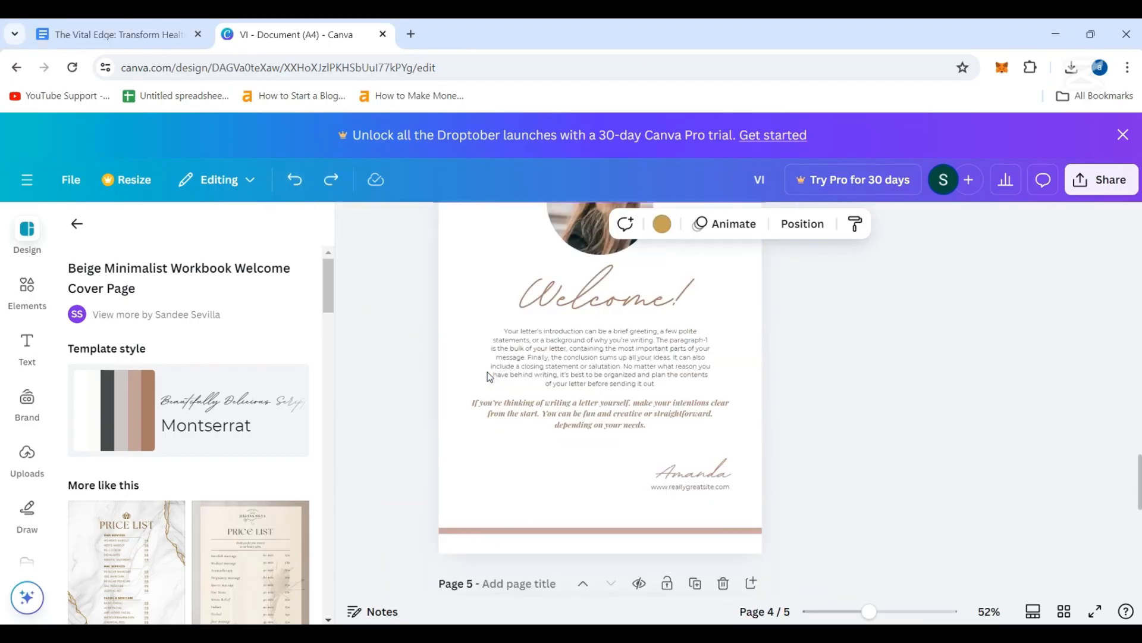
scroll(489, 376, up, 15)
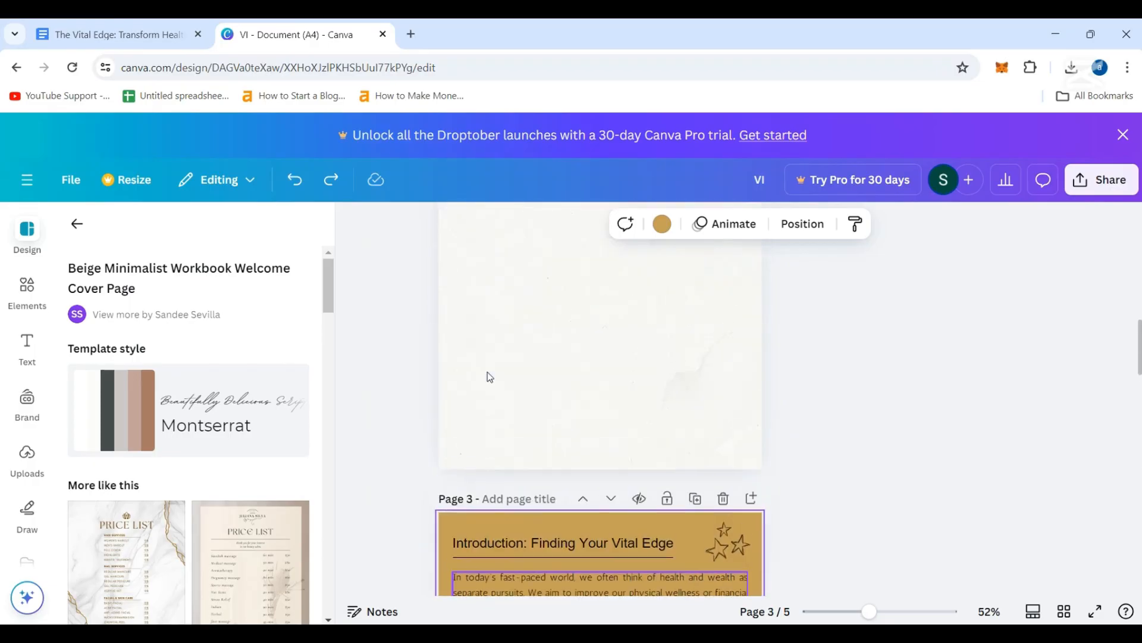
scroll(489, 376, up, 15)
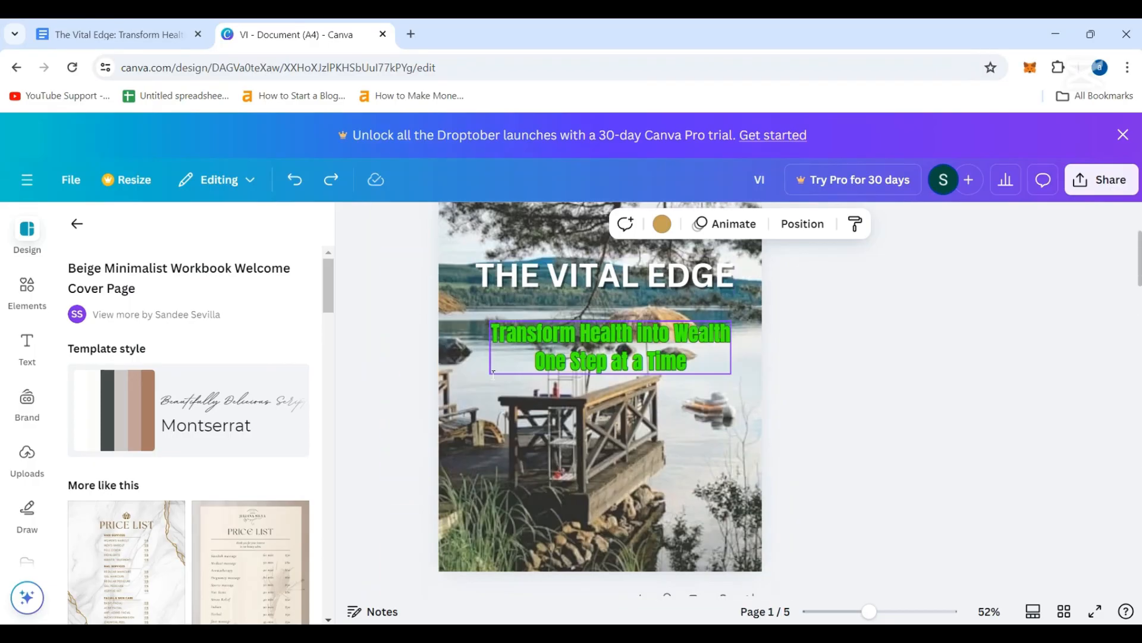
scroll(493, 373, down, 20)
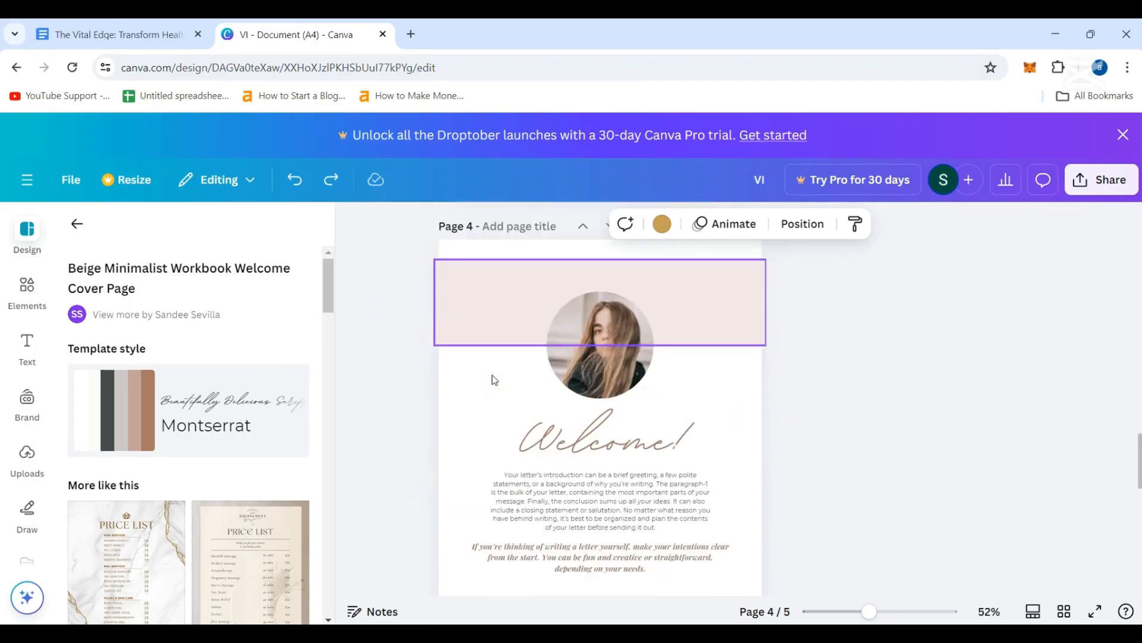
scroll(492, 377, up, 2)
click(493, 372)
scroll(531, 427, up, 3)
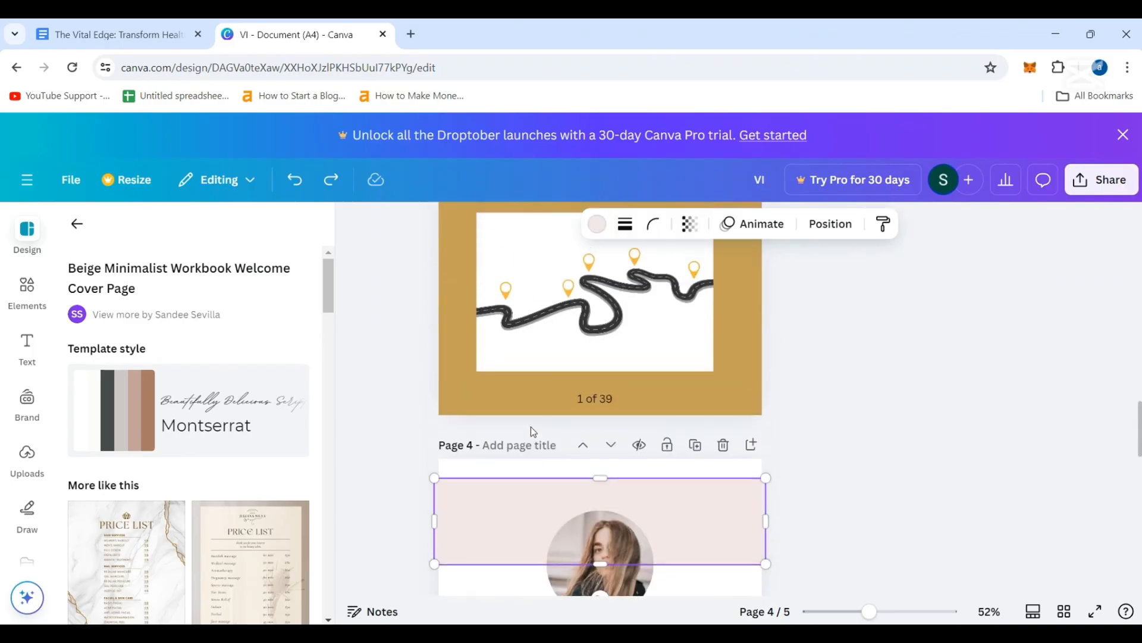
scroll(521, 398, up, 5)
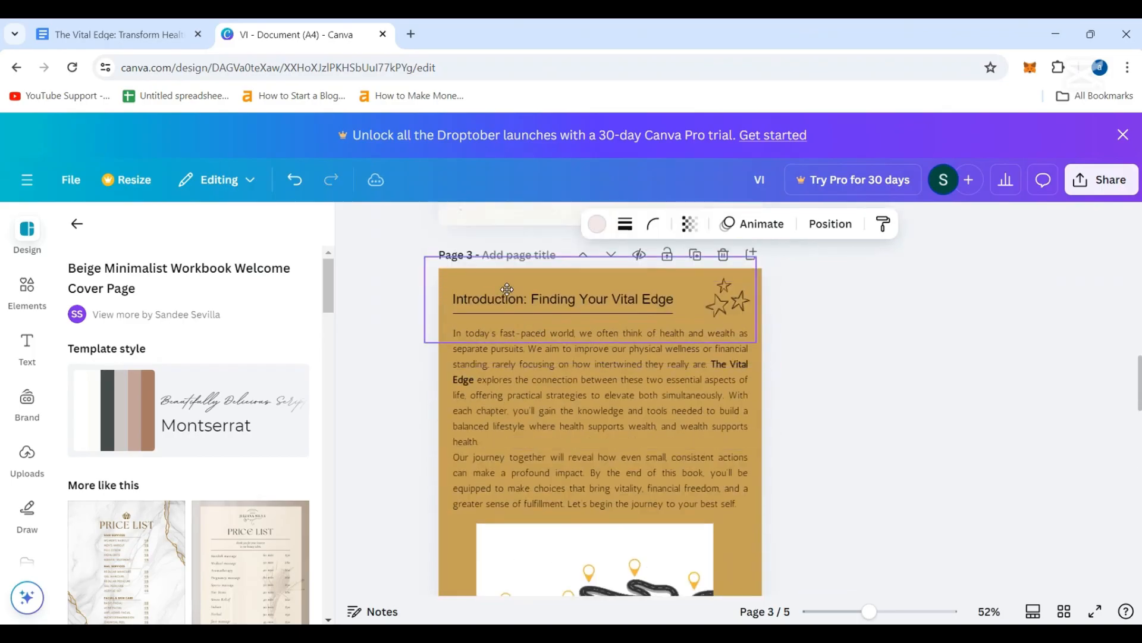
key(ctrl+v)
- Adjust the pale pink band's position and layer order, sending it to the back behind the introduction heading and stars
click(639, 375)
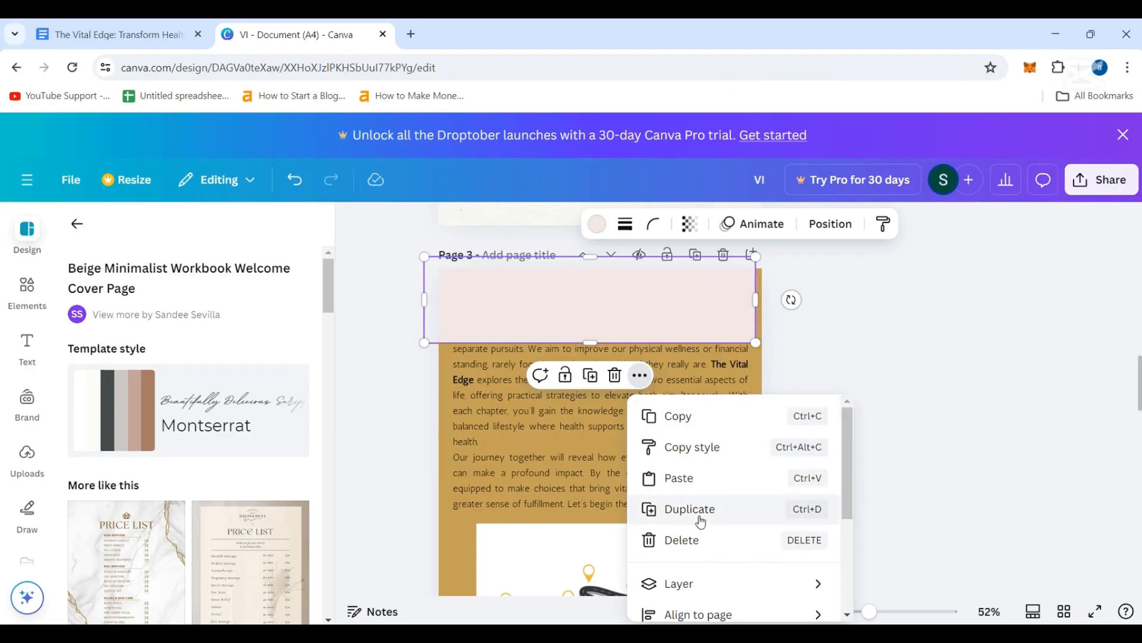
scroll(684, 538, down, 2)
mouse_move(798, 515)
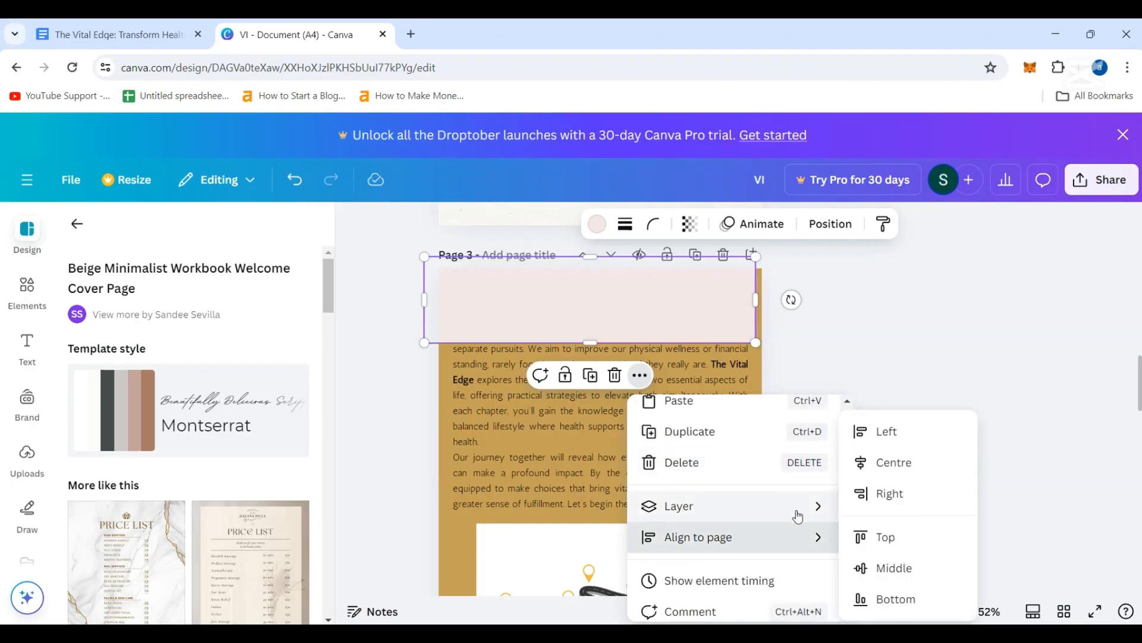
click(867, 523)
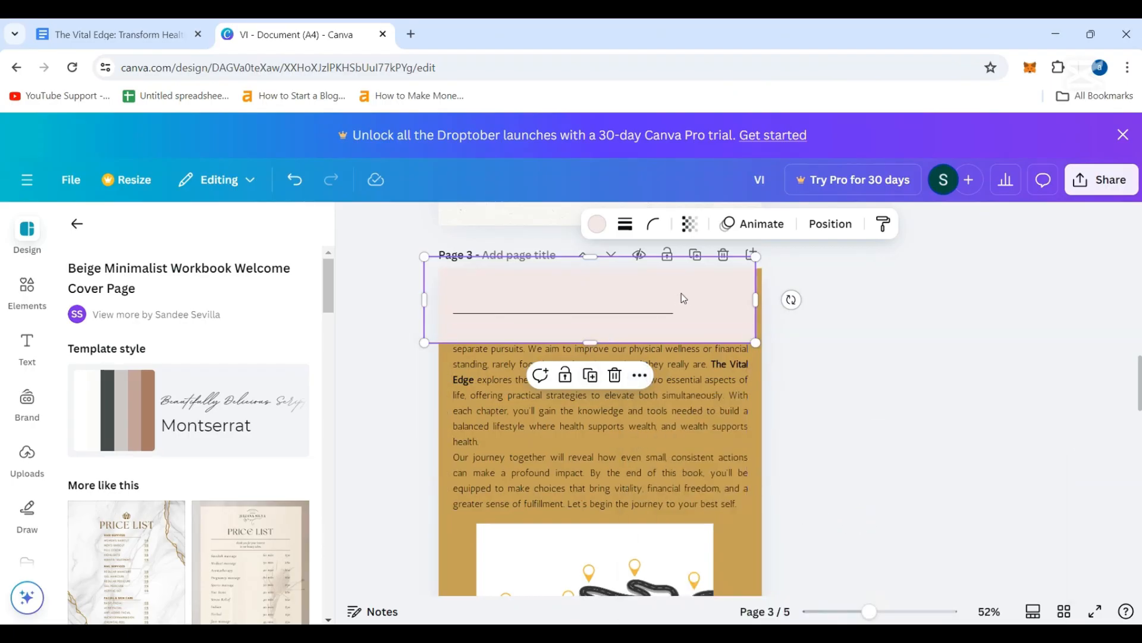
mouse_move(684, 298)
mouse_down()
mouse_move(684, 364)
mouse_move(676, 316)
mouse_up()
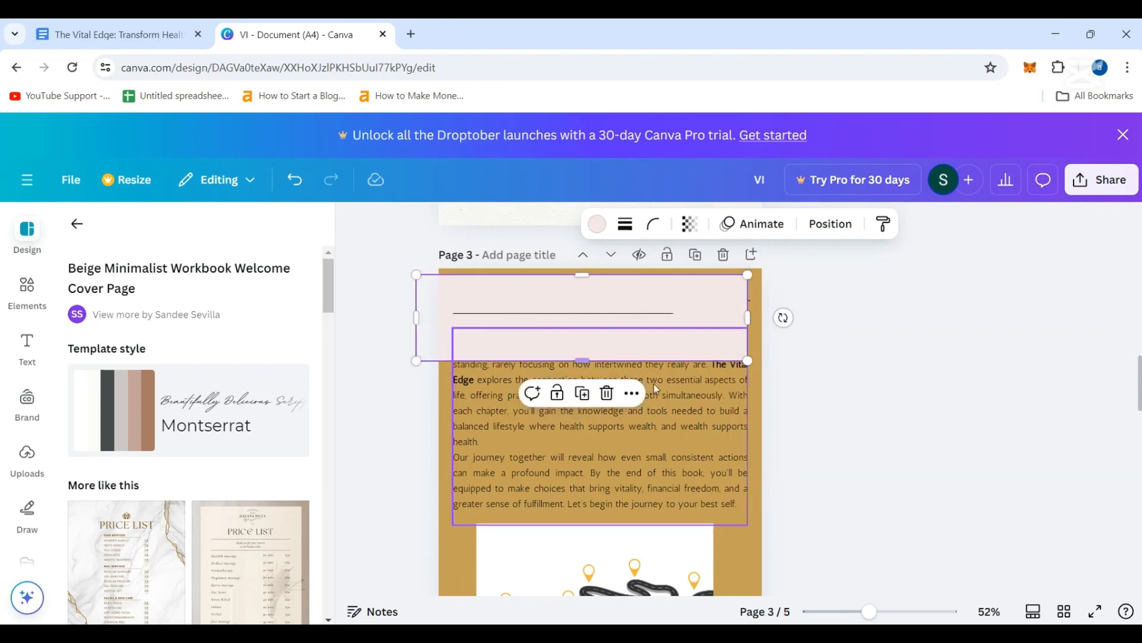
click(632, 393)
mouse_move(678, 353)
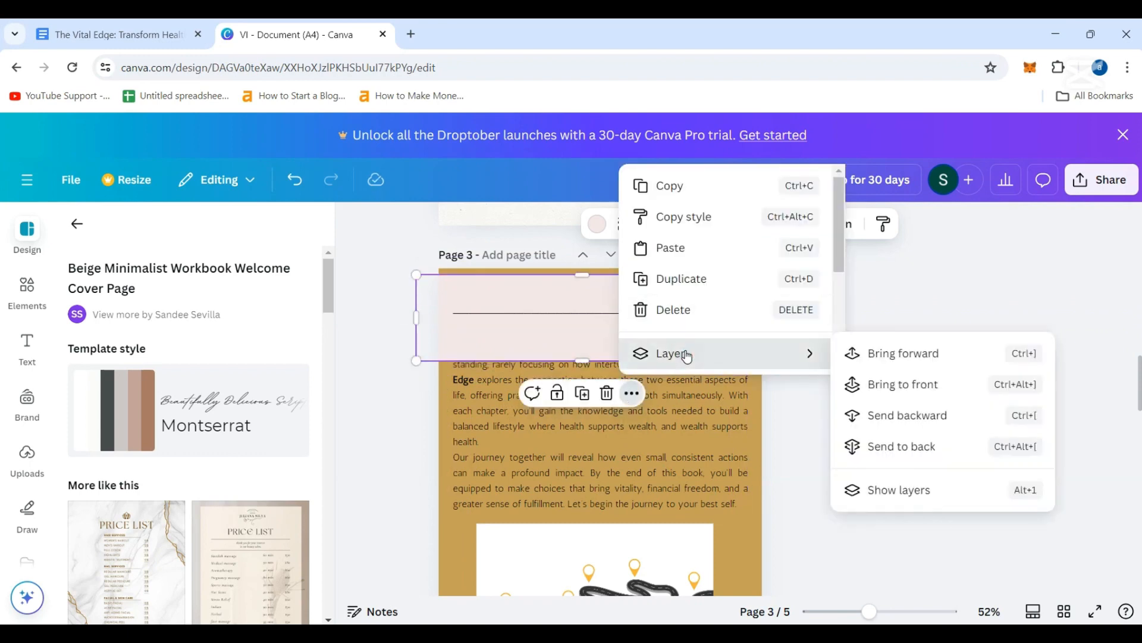
click(868, 360)
click(684, 321)
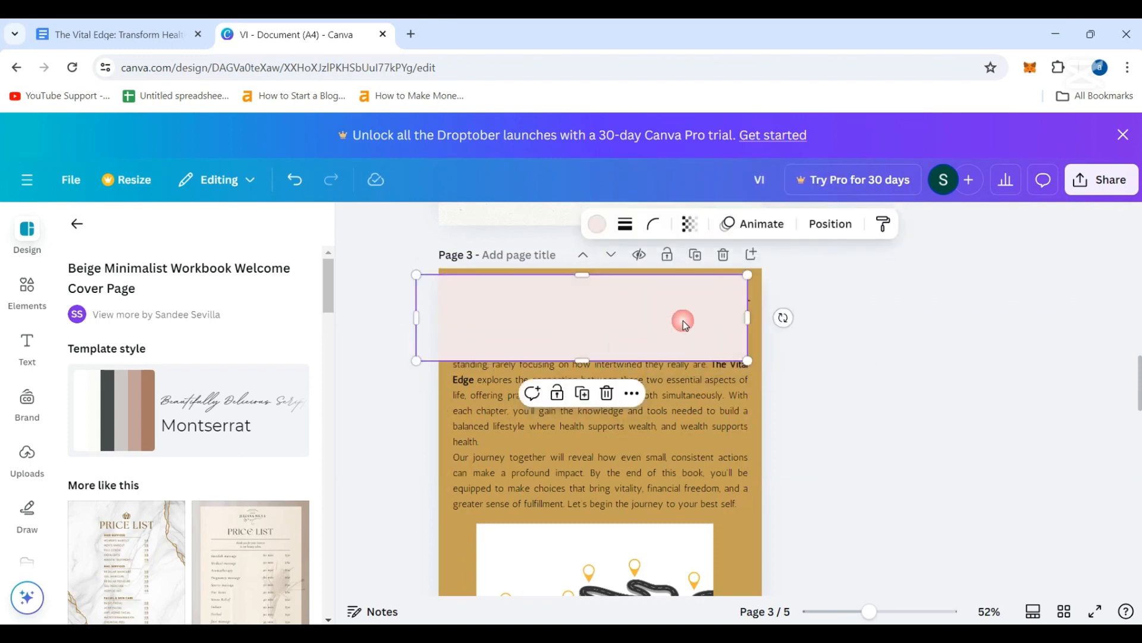
click(633, 395)
mouse_move(689, 353)
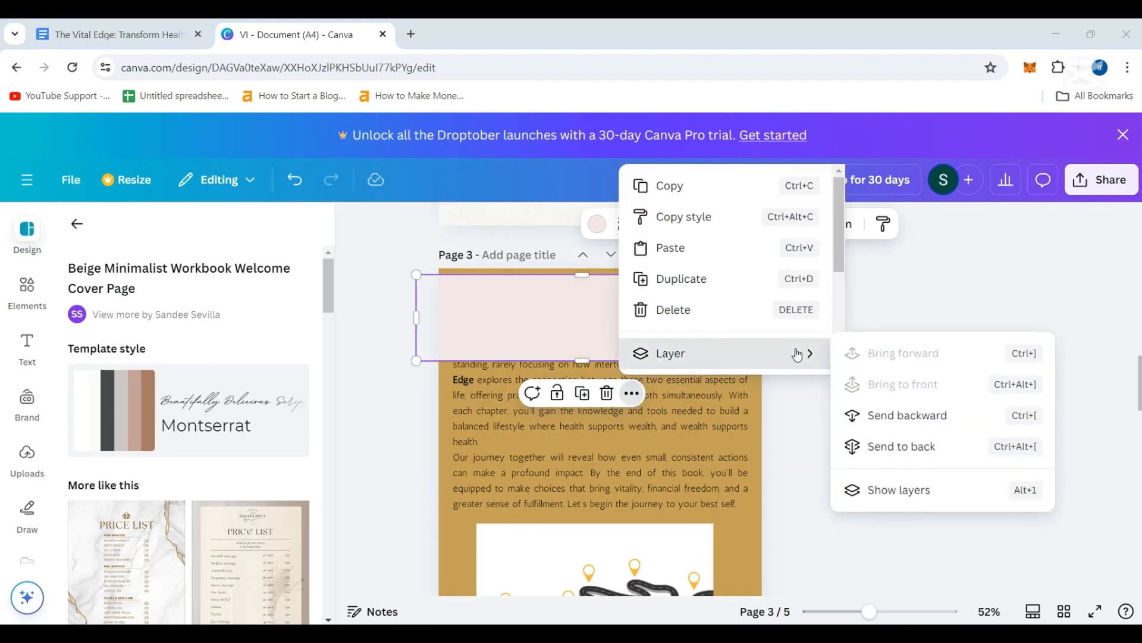
click(893, 446)
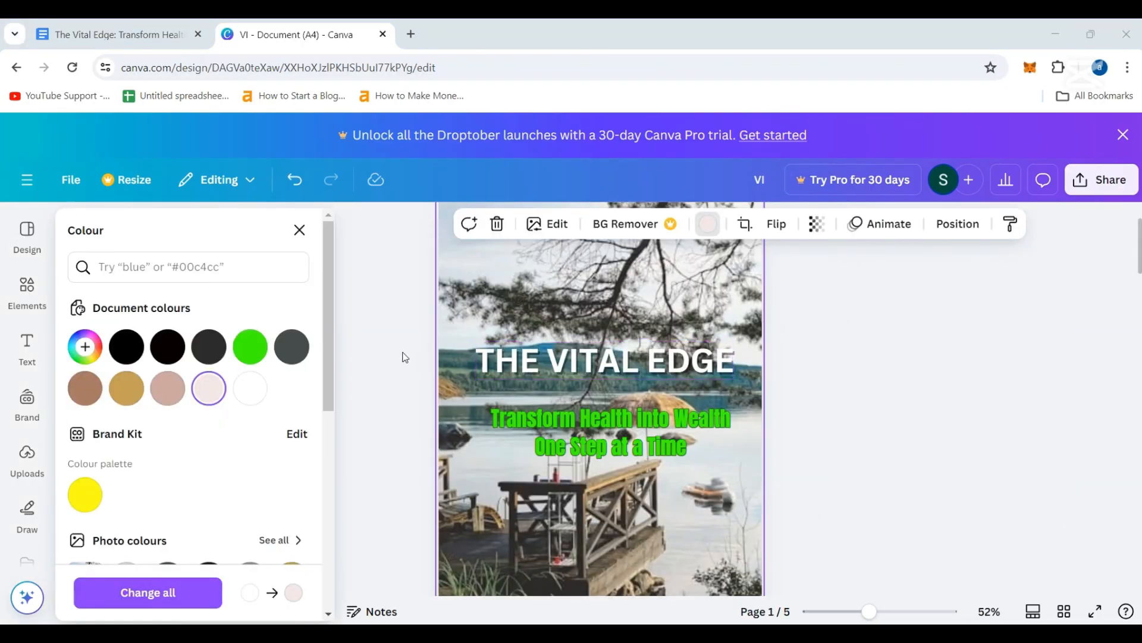
- Set the cover page's background colour to the pale pink #f1e4e4
click(250, 389)
click(222, 395)
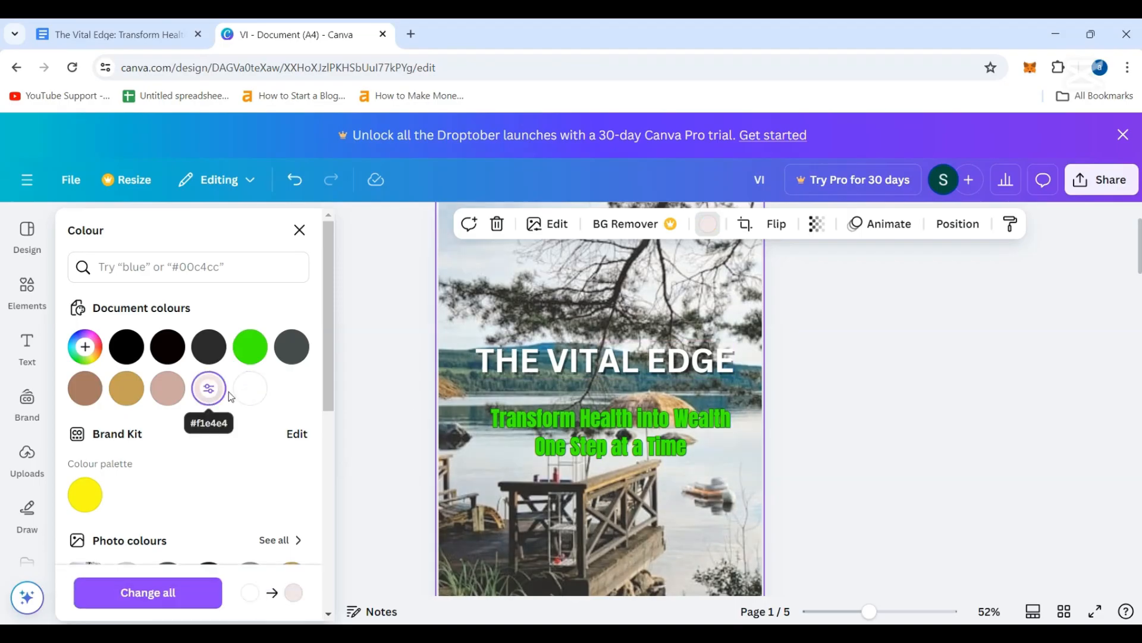
scroll(930, 452, down, 5)
scroll(932, 454, down, 5)
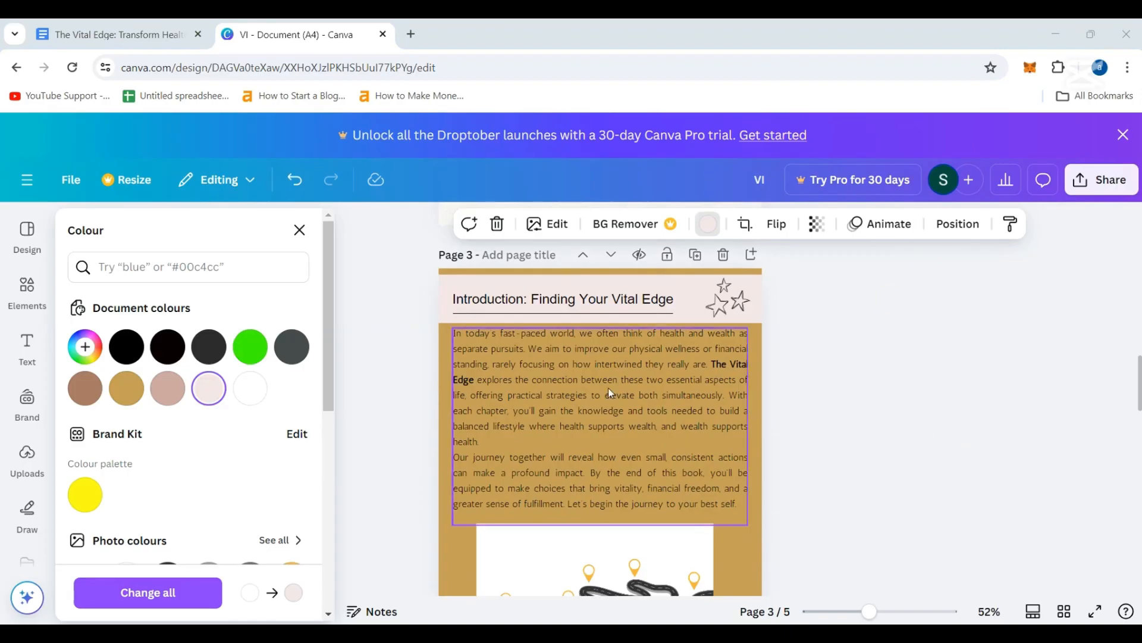
scroll(608, 387, down, 3)
click(469, 463)
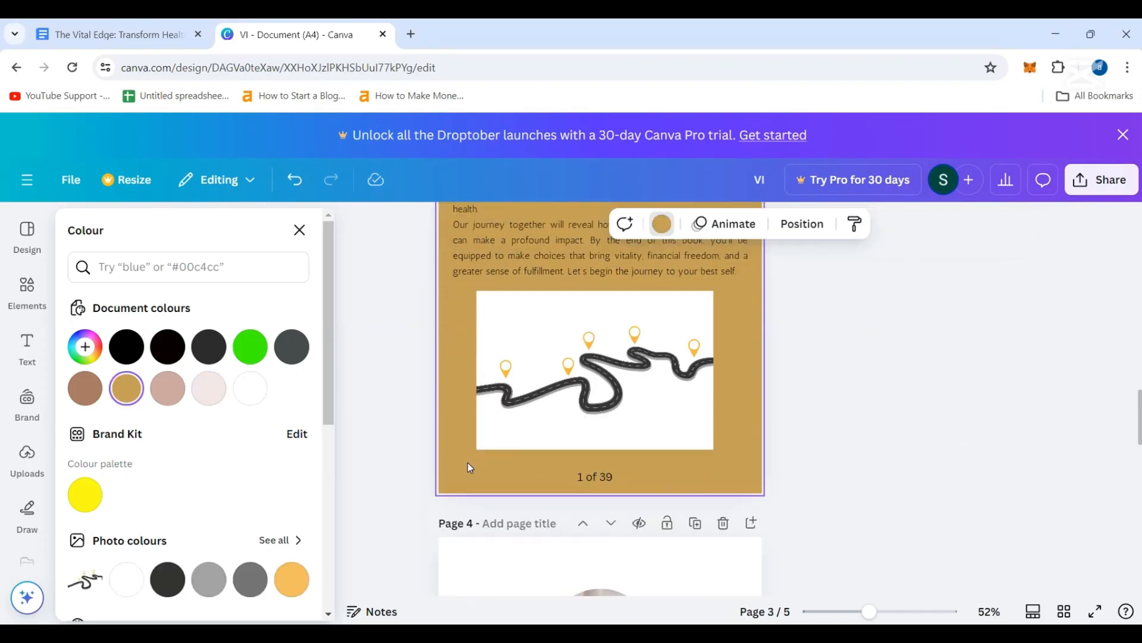
text(BUILDING A FOUNDATION OF HEALTH)
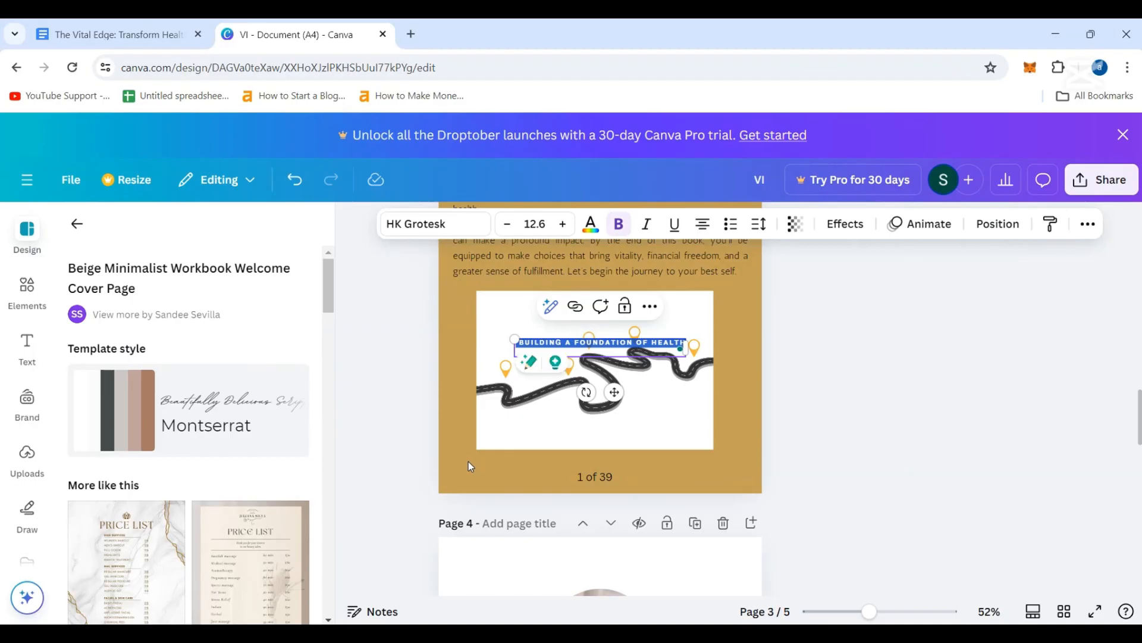
key(ctrl+z)
scroll(549, 448, up, 5)
scroll(549, 448, down, 5)
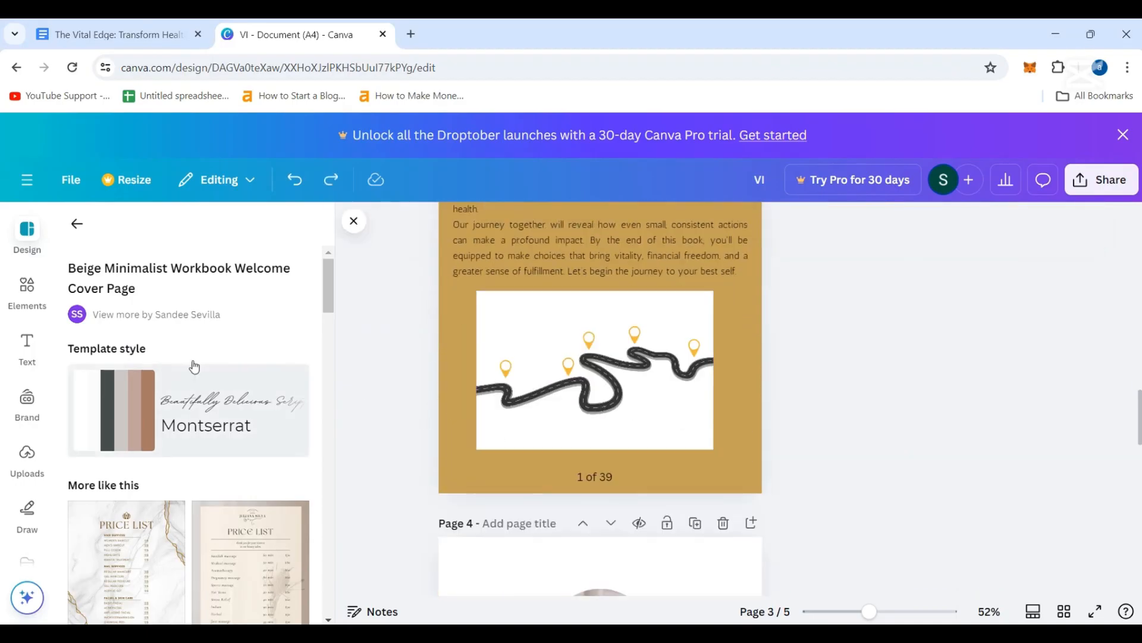
- Change the introduction page's gold background to the pale pink #f1e4e4 from the document colours
click(469, 459)
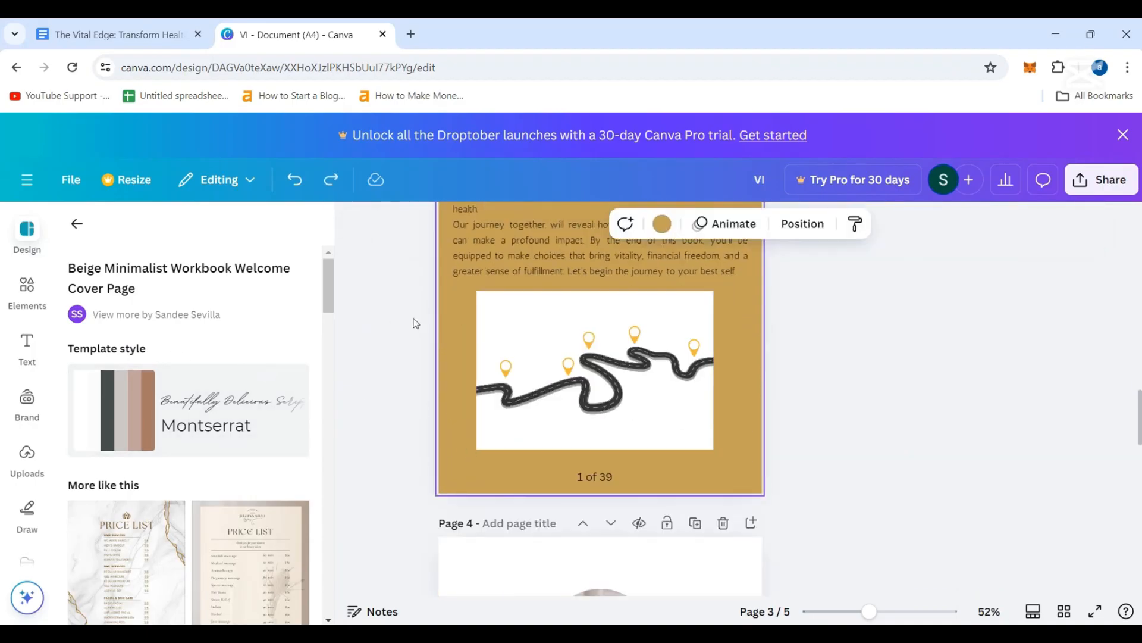
click(25, 235)
click(522, 224)
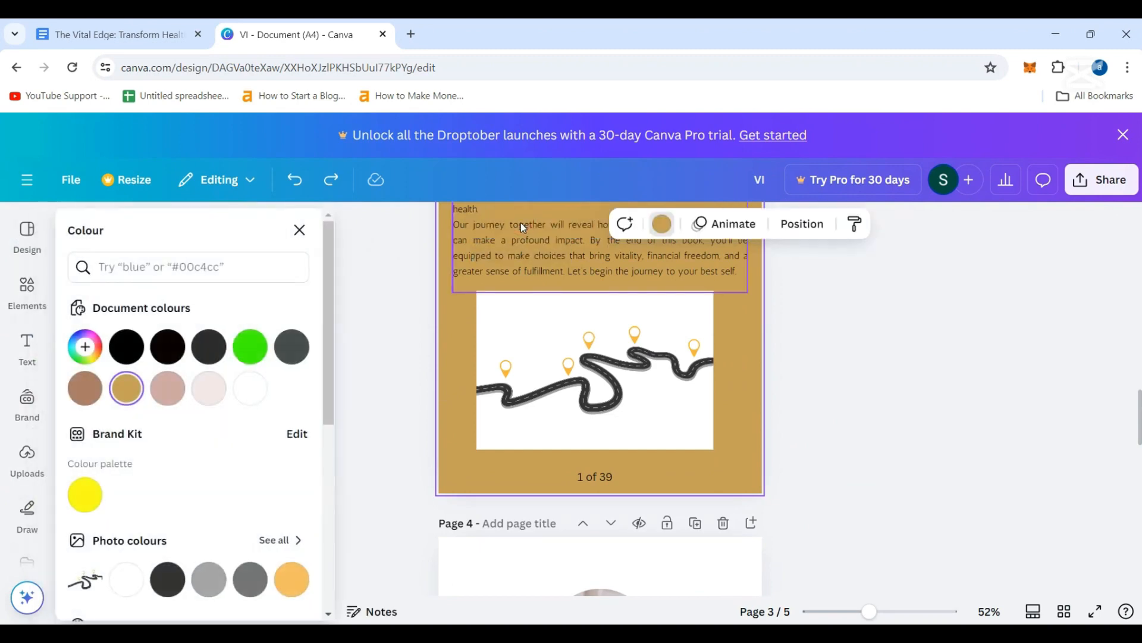
click(217, 403)
scroll(390, 425, up, 4)
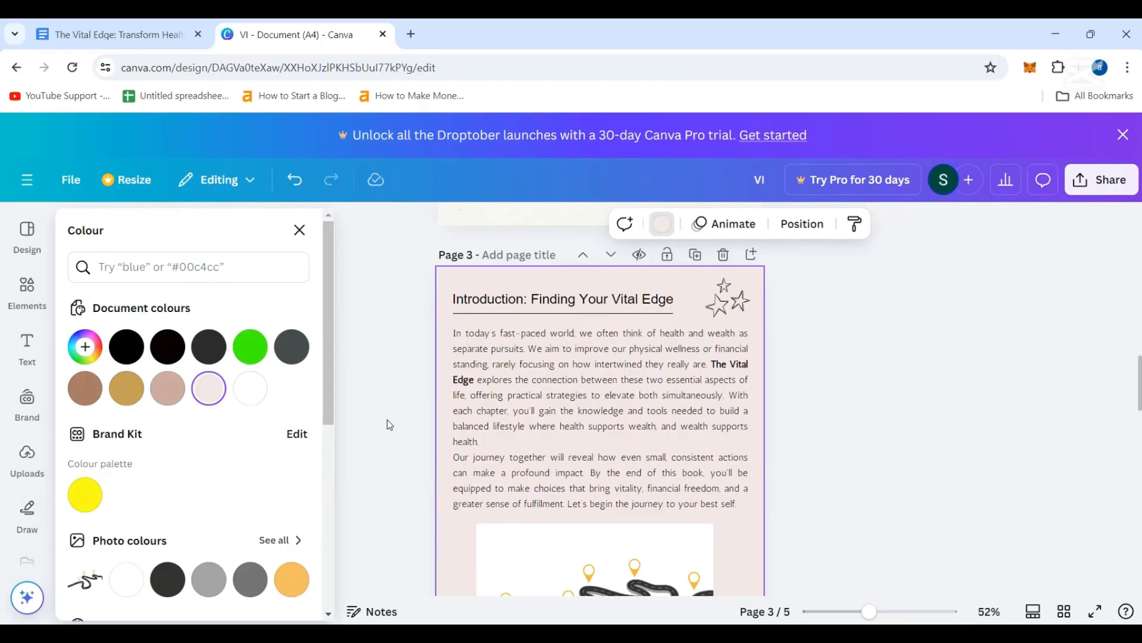
scroll(390, 425, down, 3)
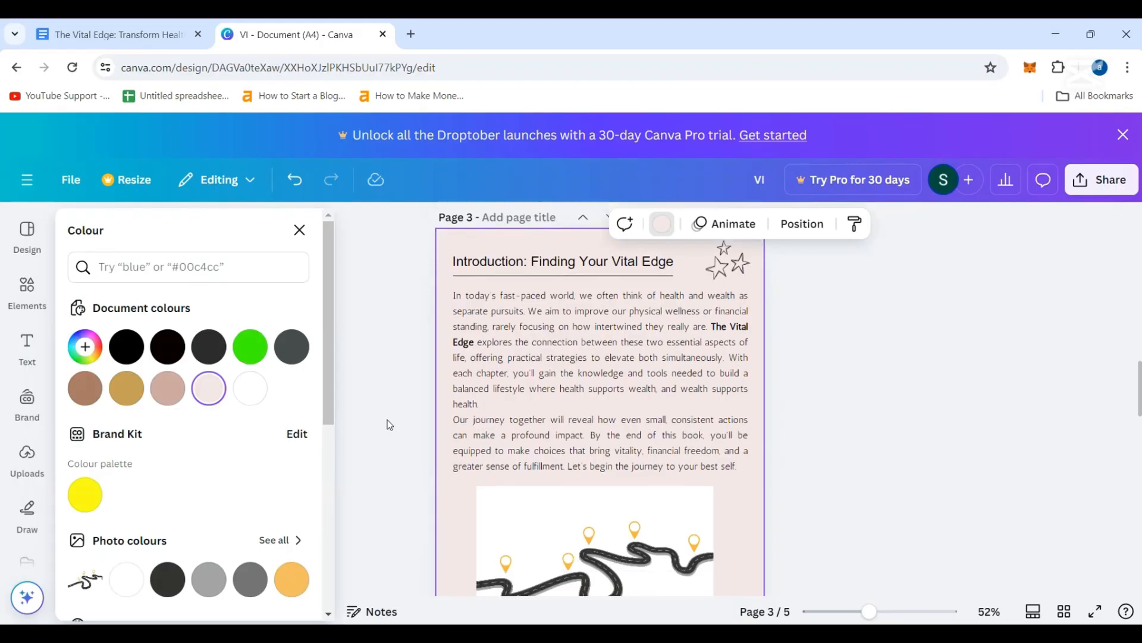
scroll(390, 424, up, 3)
scroll(390, 424, up, 1)
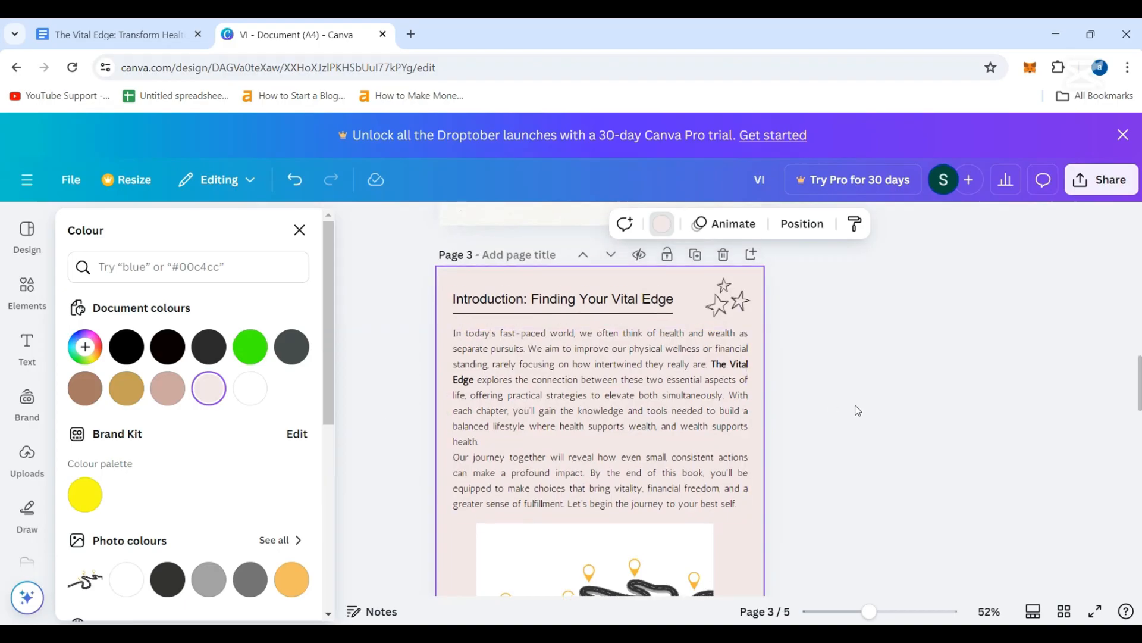
scroll(858, 410, down, 3)
scroll(858, 410, up, 10)
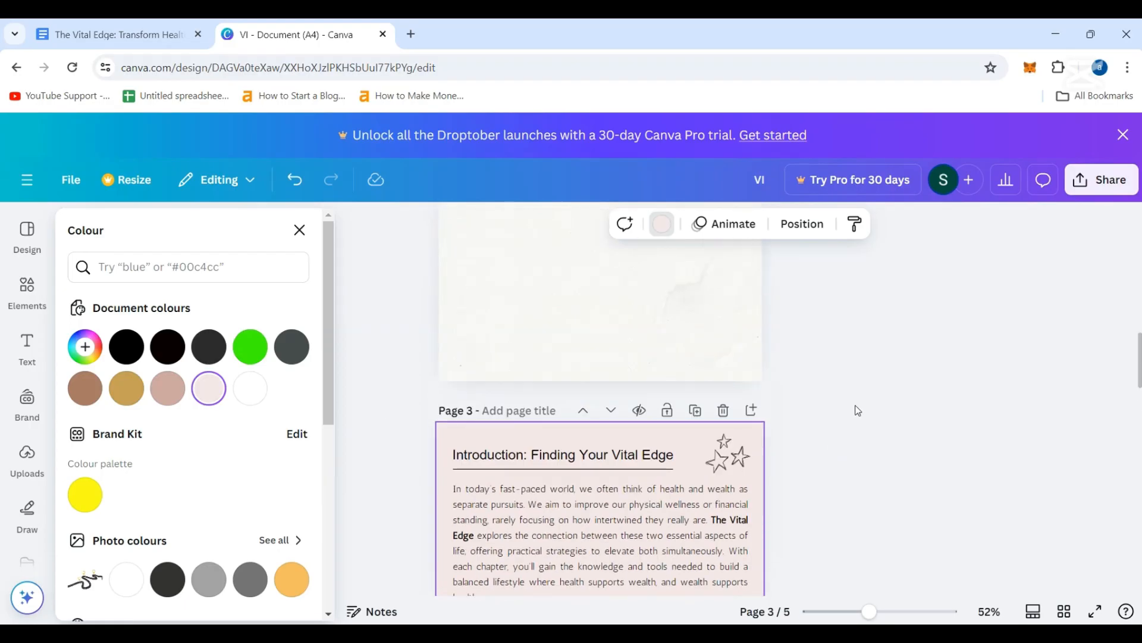
scroll(858, 411, down, 15)
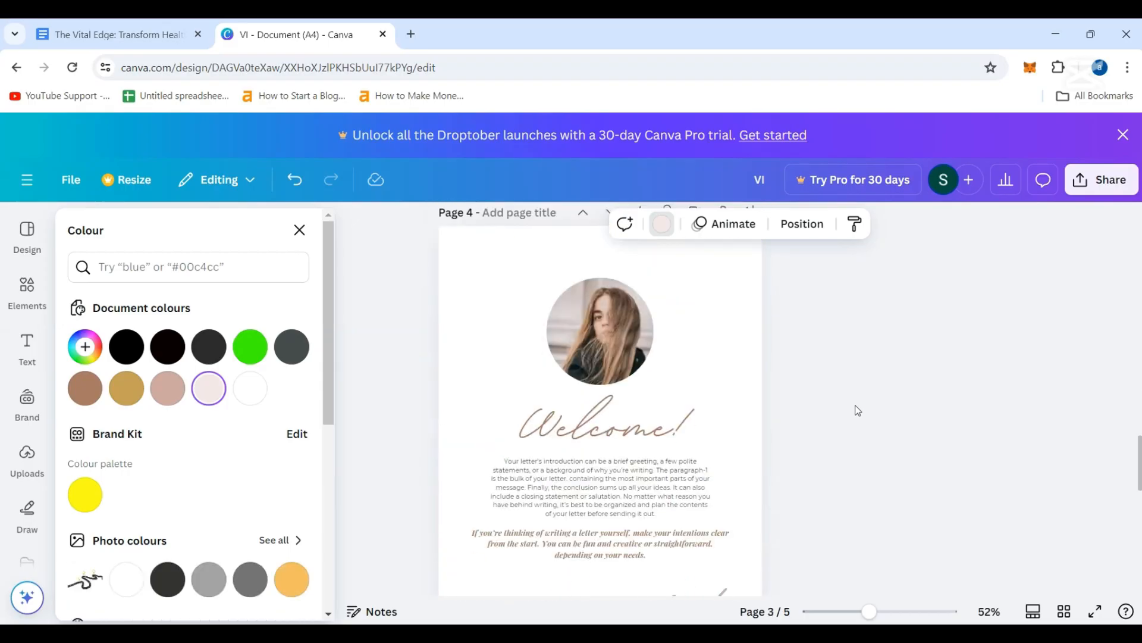
- Delete the "Introduction: Finding Your Vital Edge" text from the coffee-photo template page, page 4
click(661, 472)
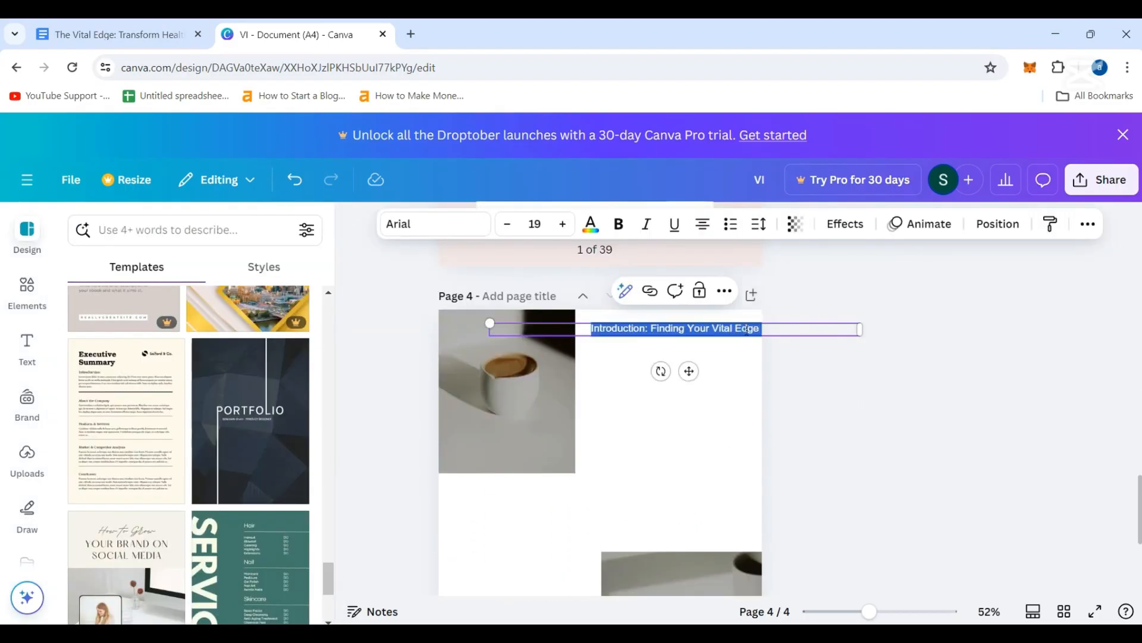
key(BackSpace)
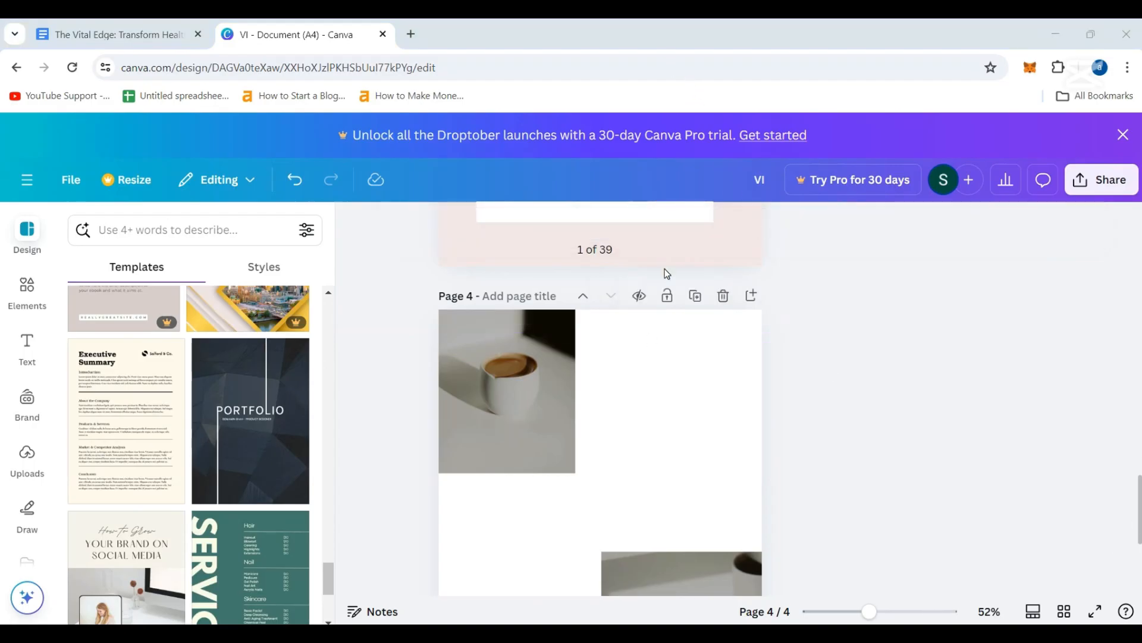
scroll(648, 364, up, 4)
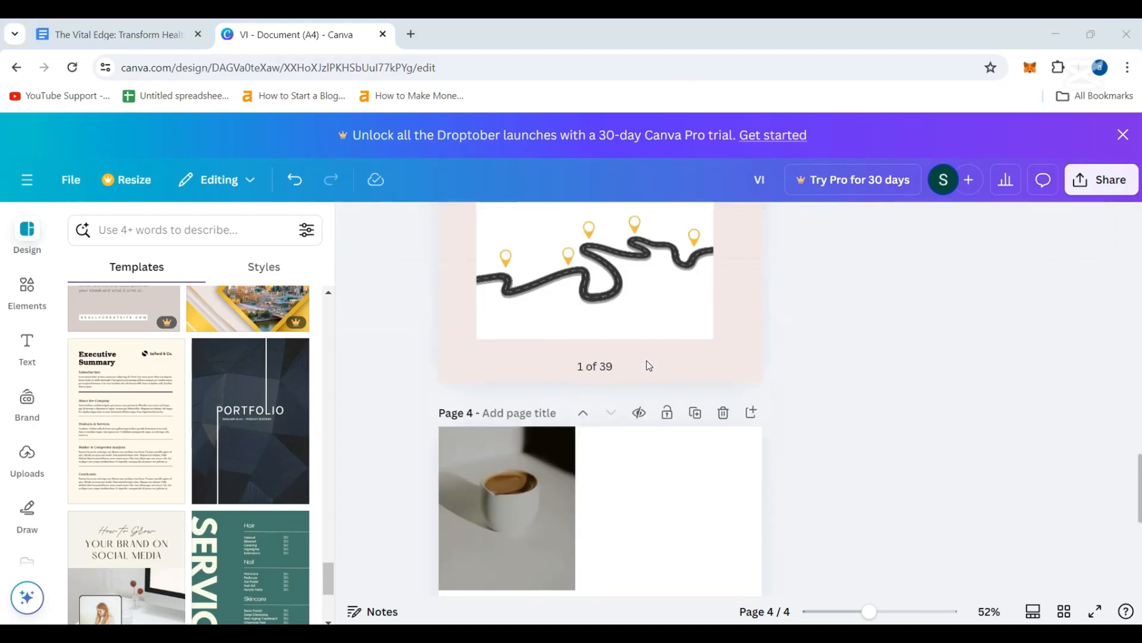
- Switch to the Google Docs manuscript and copy the title "Chapter 1: The Health-Wealth Connection"
click(119, 34)
scroll(491, 381, down, 4)
scroll(491, 381, down, 14)
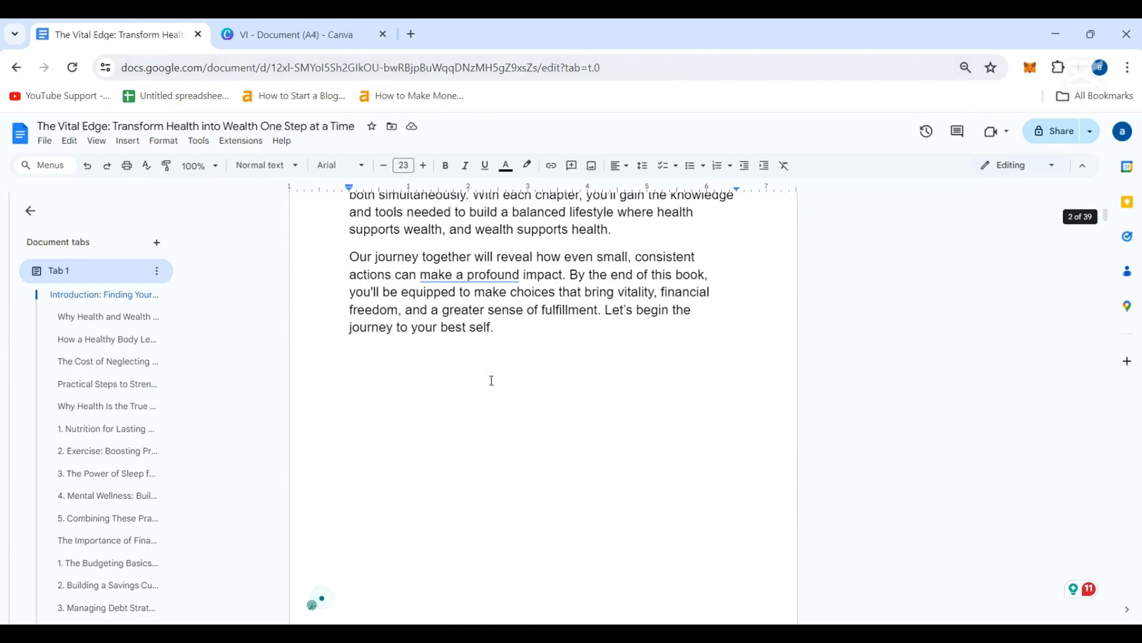
scroll(492, 381, down, 4)
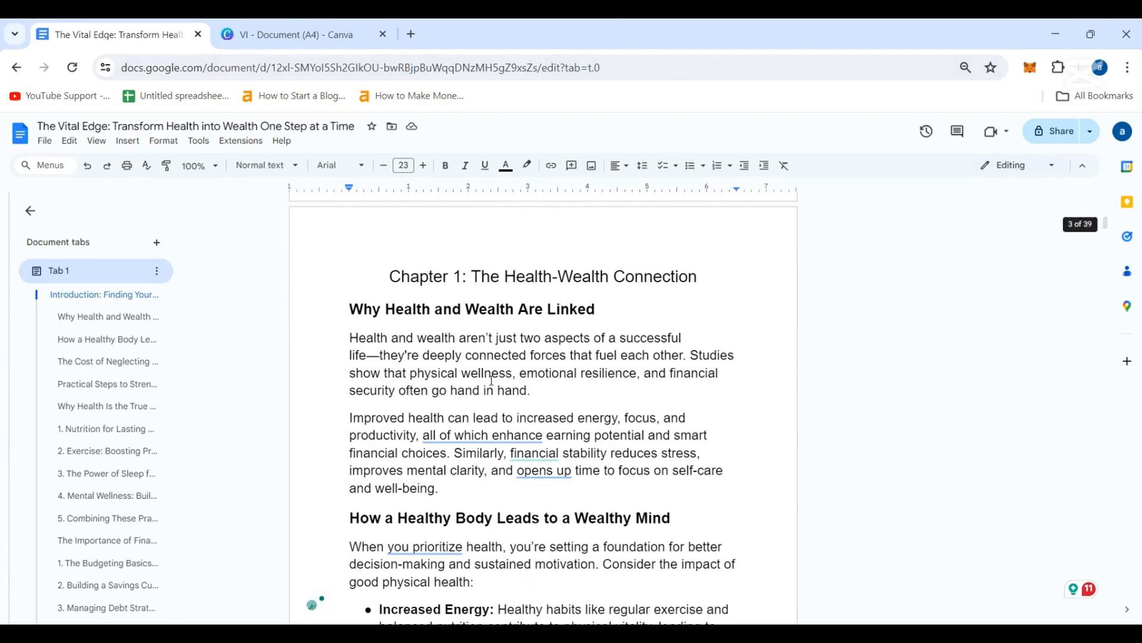
drag(390, 275, 693, 278)
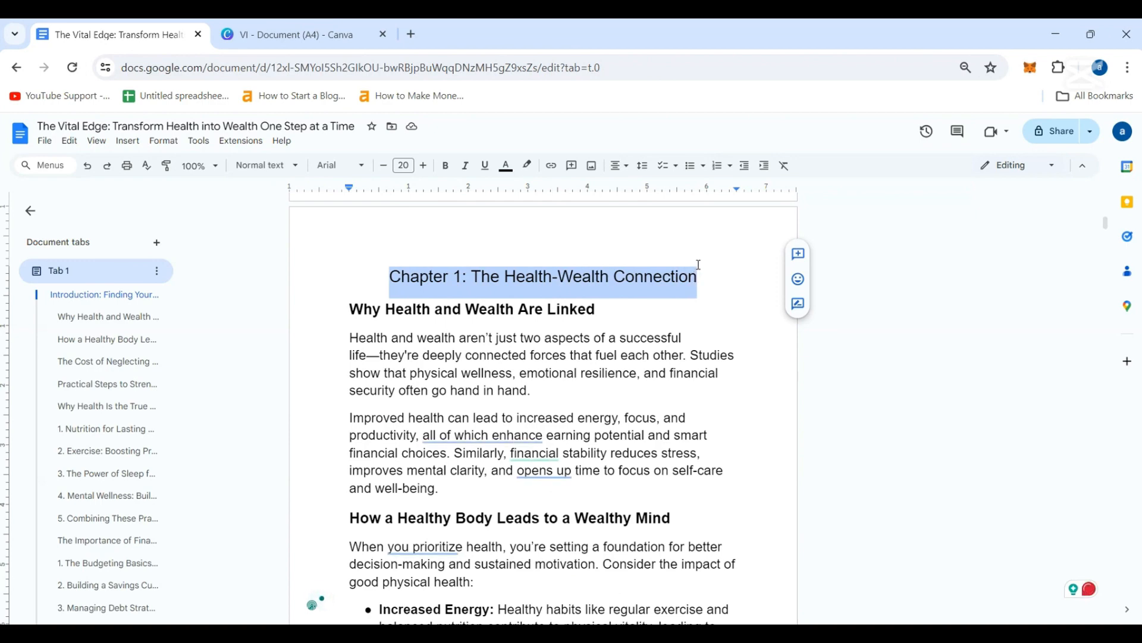
- Return to Canva, paste the chapter title at the head of page 4, and move the upper-left coffee photo lower, clear of the title
click(329, 32)
scroll(627, 357, down, 5)
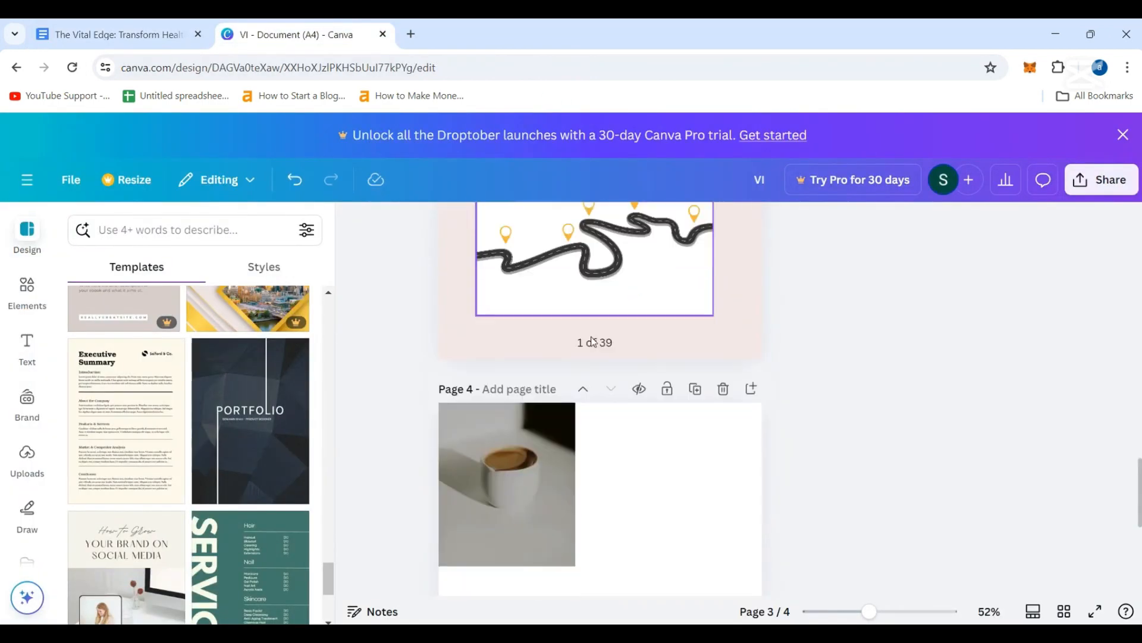
scroll(628, 360, up, 3)
click(629, 415)
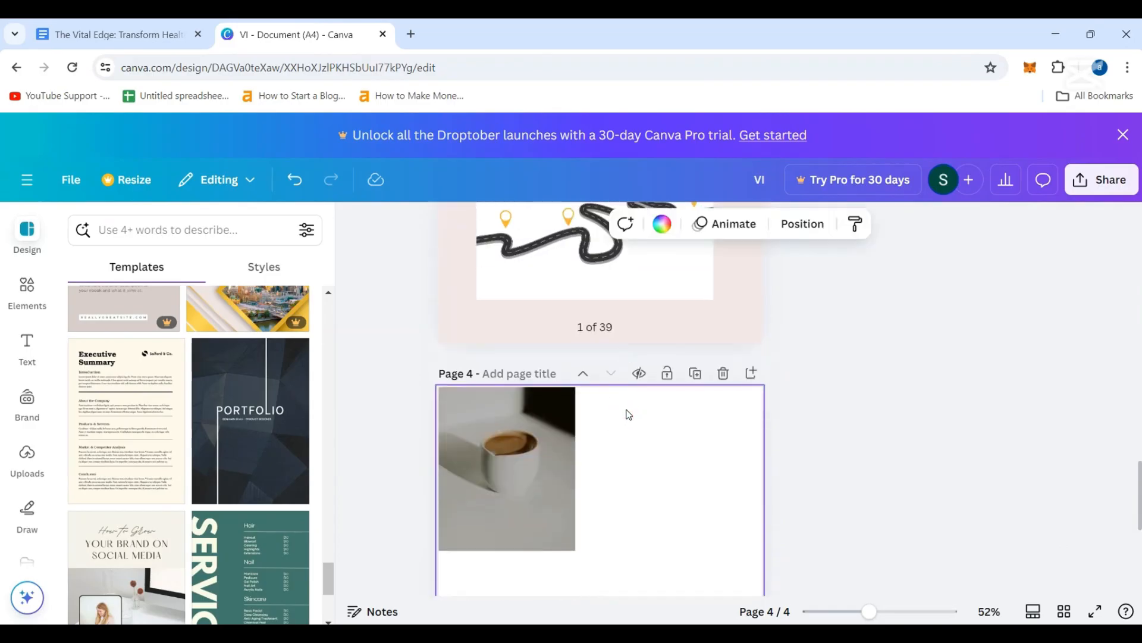
key(ctrl+v)
drag(618, 531, 701, 443)
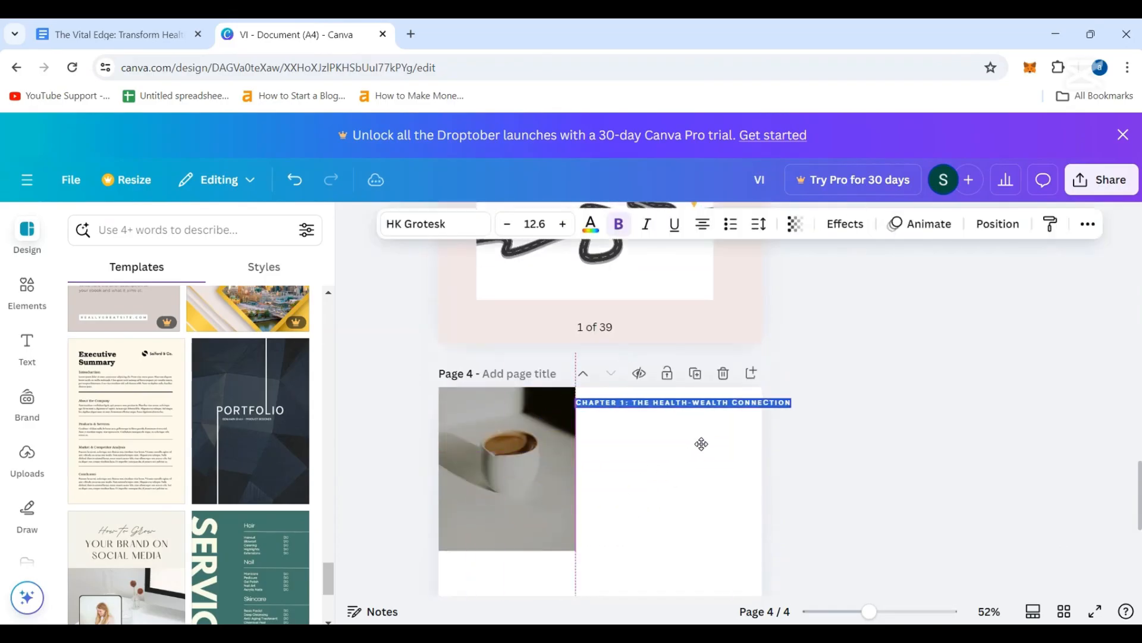
drag(569, 496, 712, 589)
drag(649, 407, 573, 407)
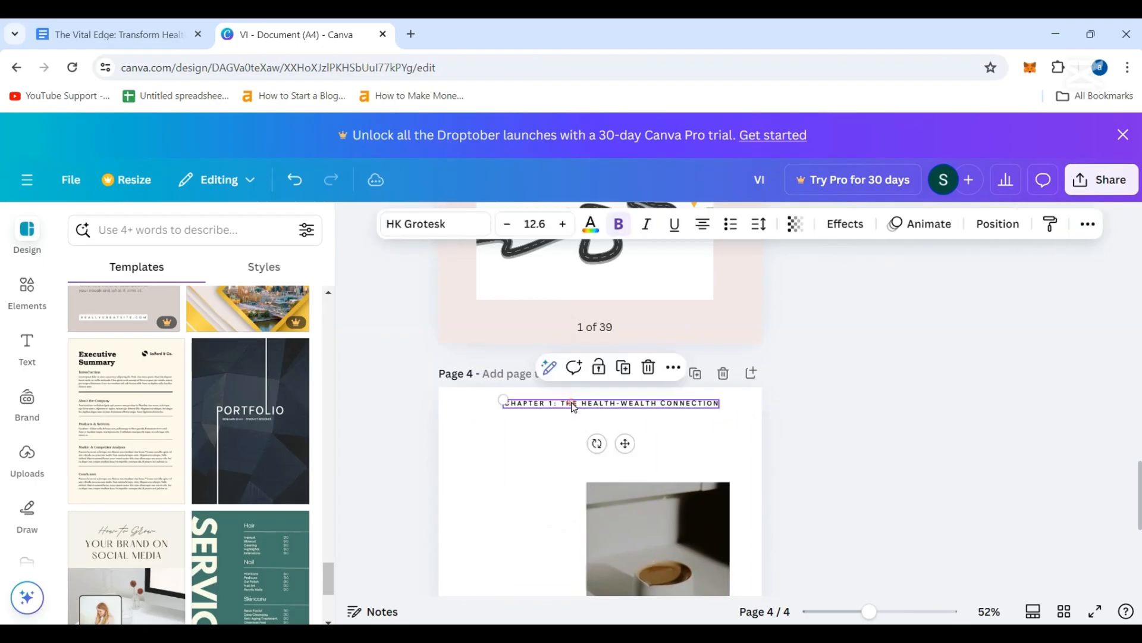
- Widen the chapter heading's text box to fit the title on one line and set its font size to 16.6
click(562, 224)
click(563, 224)
click(563, 224)
click(562, 224)
click(562, 223)
click(562, 224)
click(562, 223)
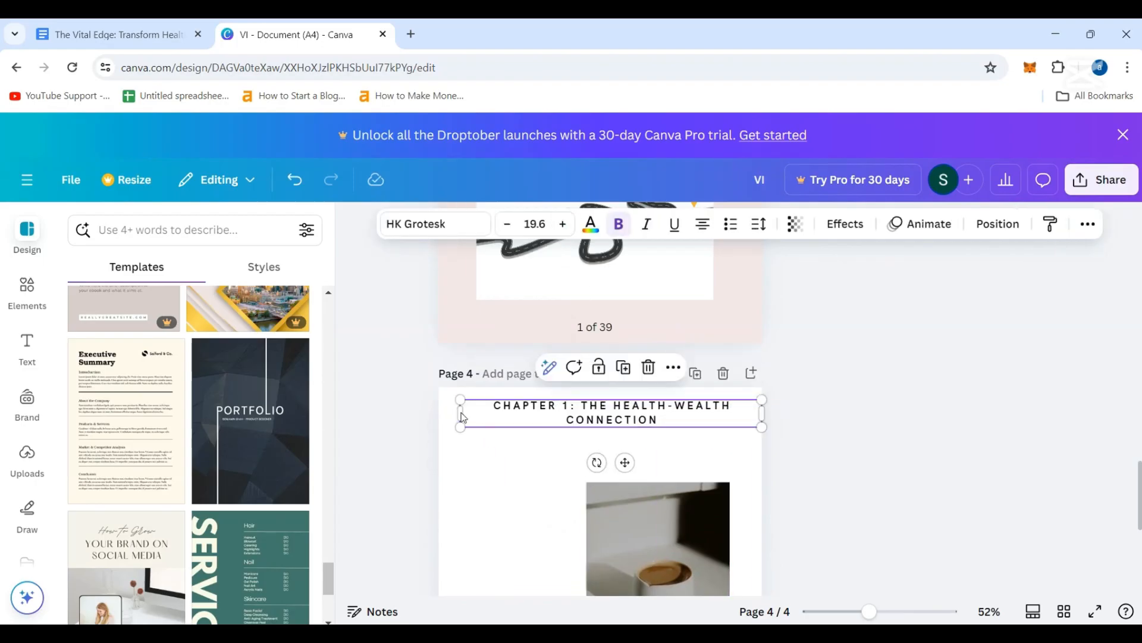
drag(463, 417, 418, 409)
click(507, 225)
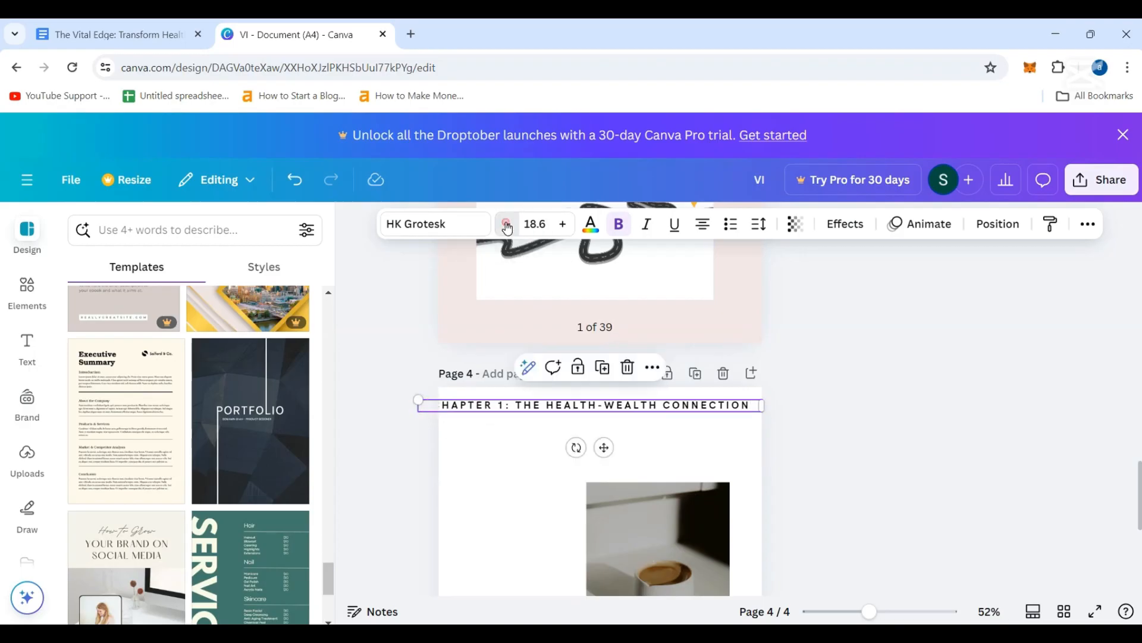
click(507, 225)
click(507, 225)
click(563, 224)
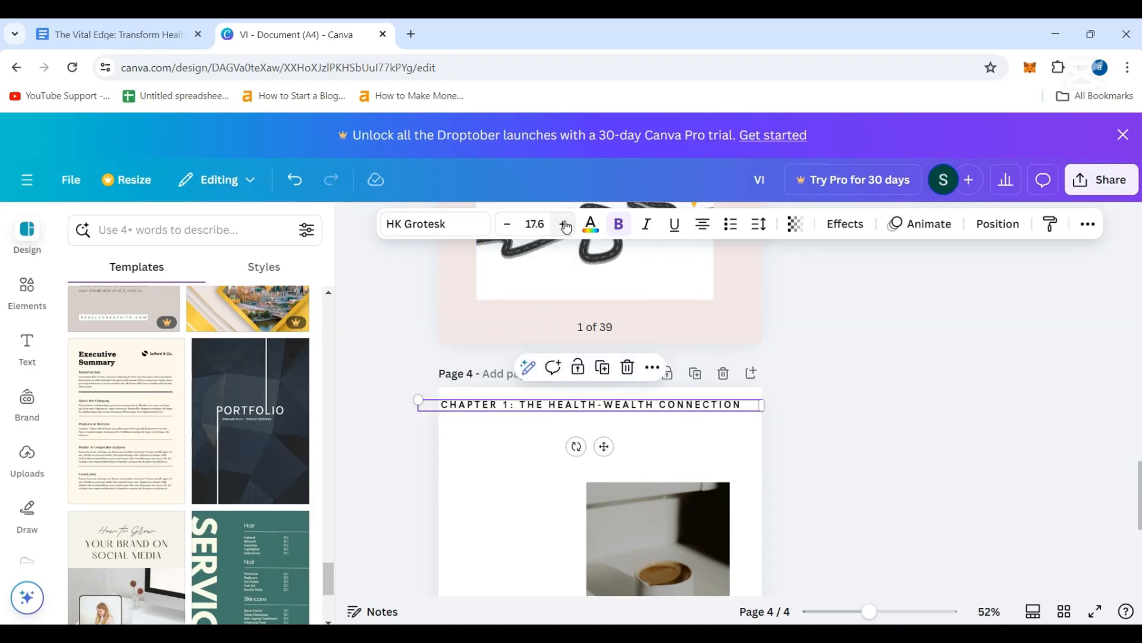
click(507, 224)
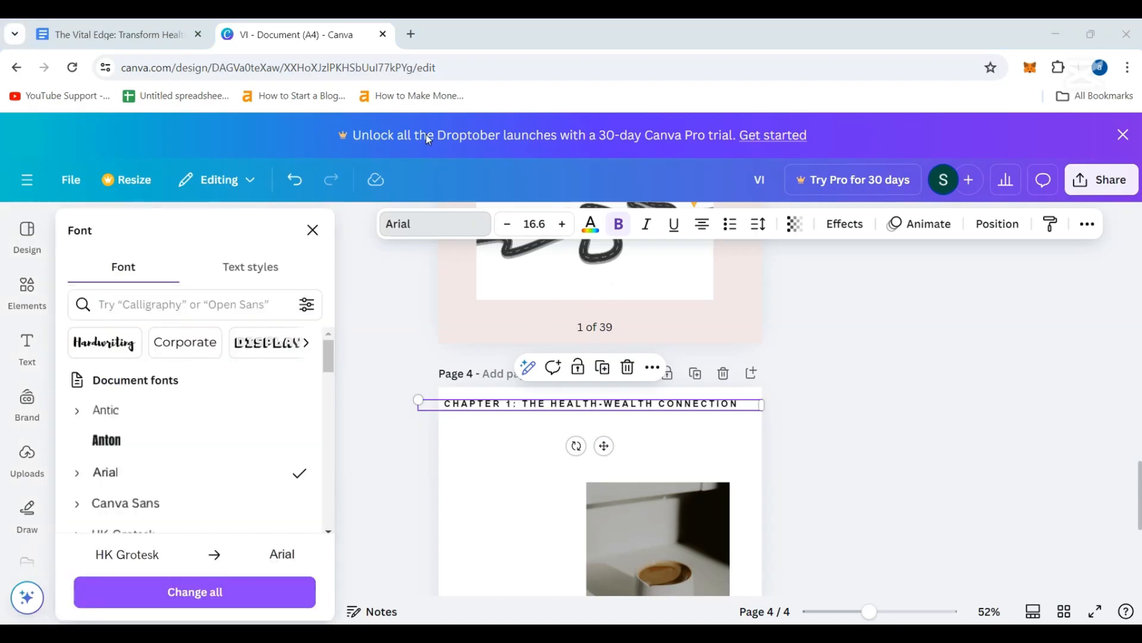
- Try Anton, Canva Sans and bold The Seasons on the chapter heading, then set its font to Staatliches
click(135, 445)
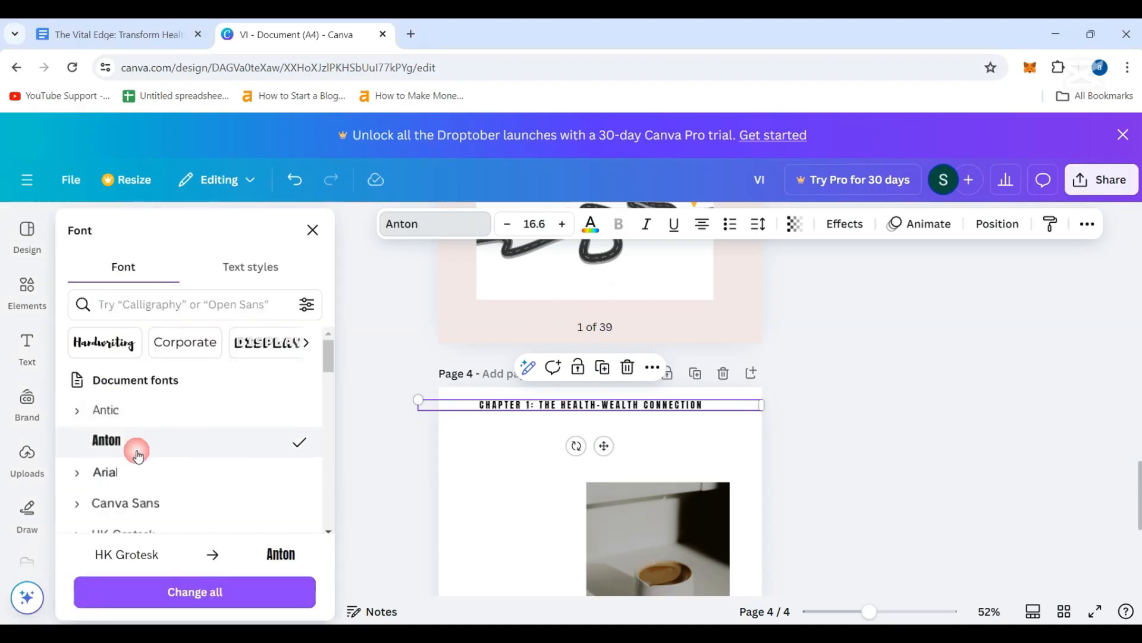
click(144, 503)
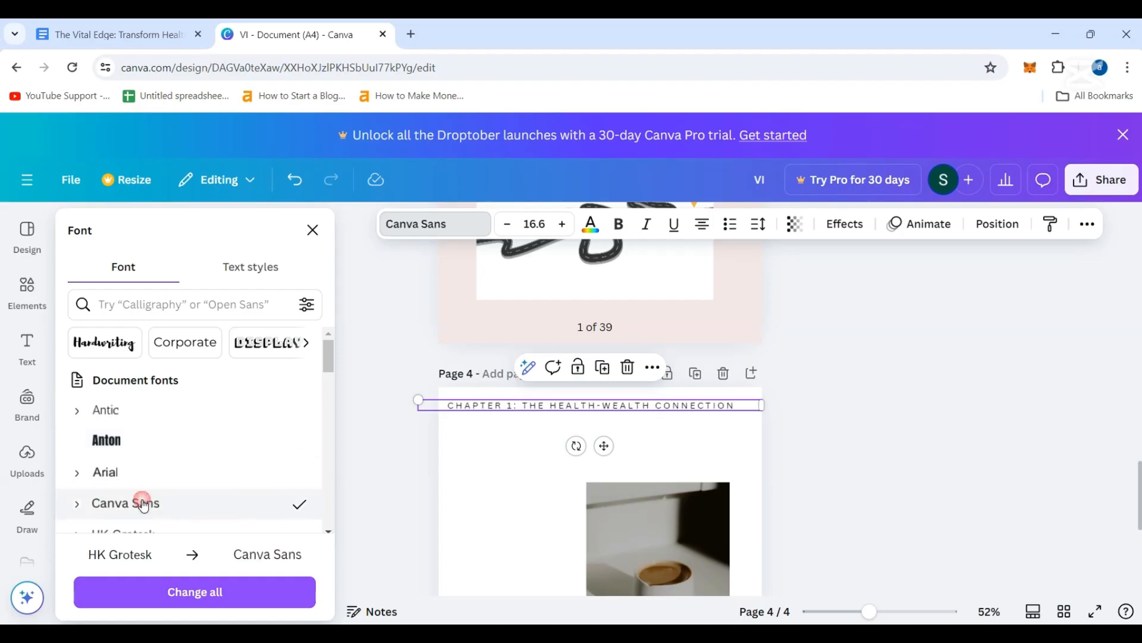
scroll(164, 452, down, 3)
click(169, 443)
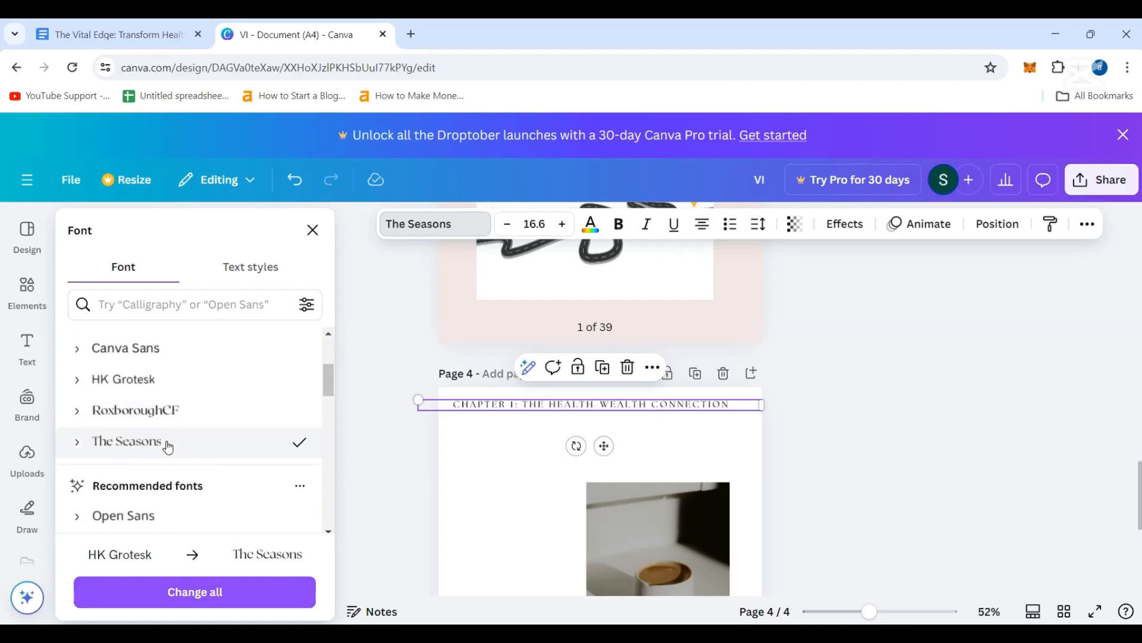
click(625, 231)
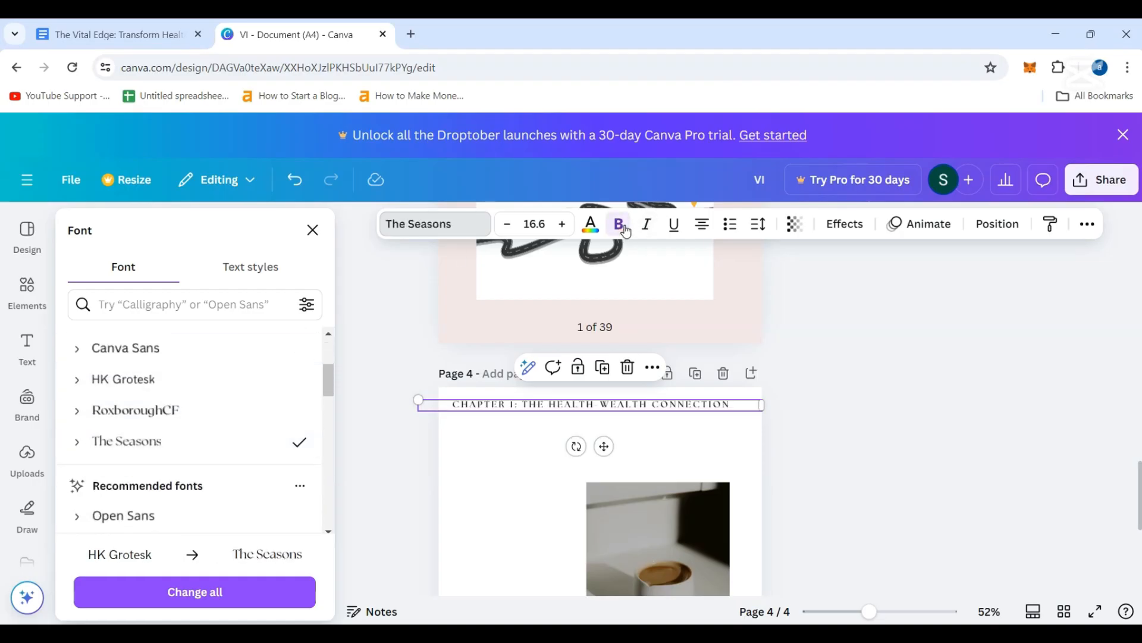
scroll(212, 459, down, 3)
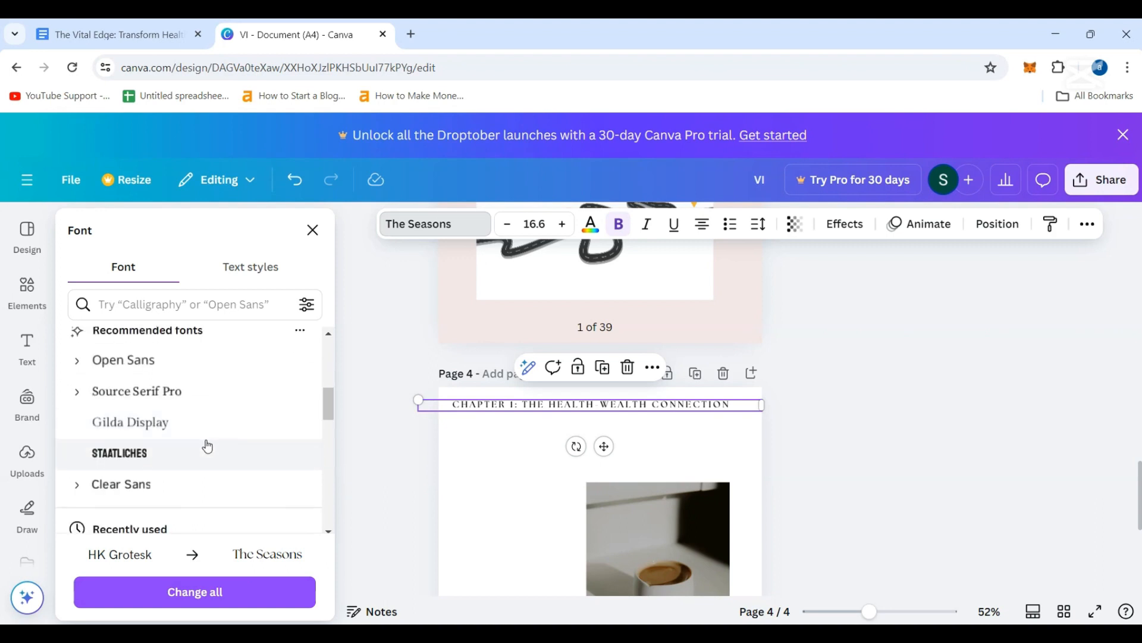
click(204, 450)
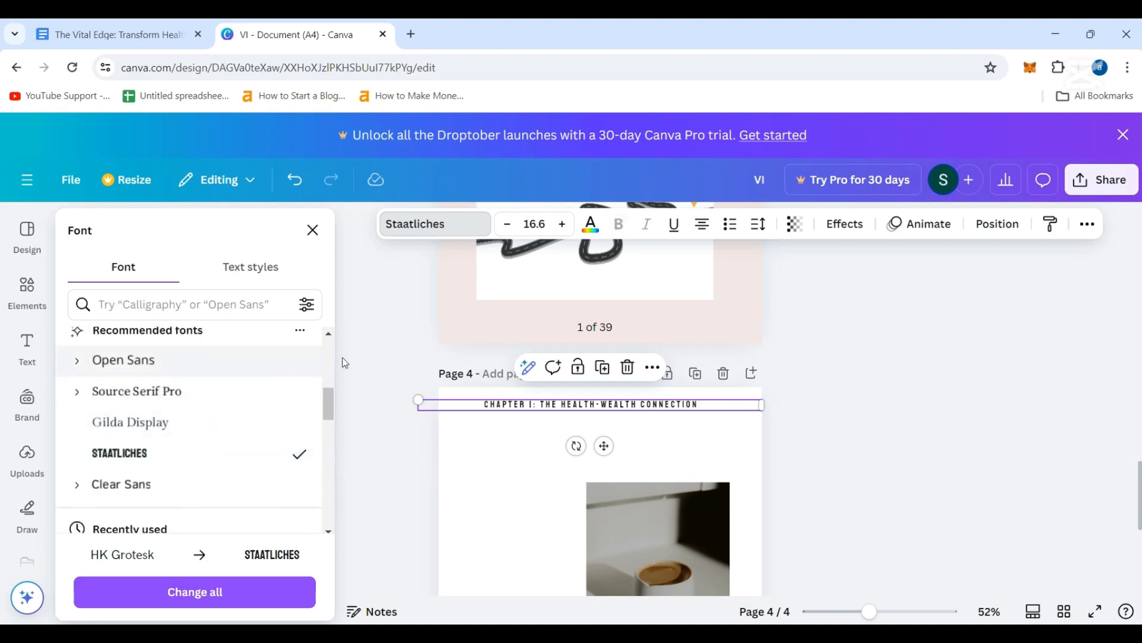
- Increase the chapter heading's font size to 21.6
click(563, 224)
click(563, 225)
click(563, 224)
click(563, 224)
click(562, 224)
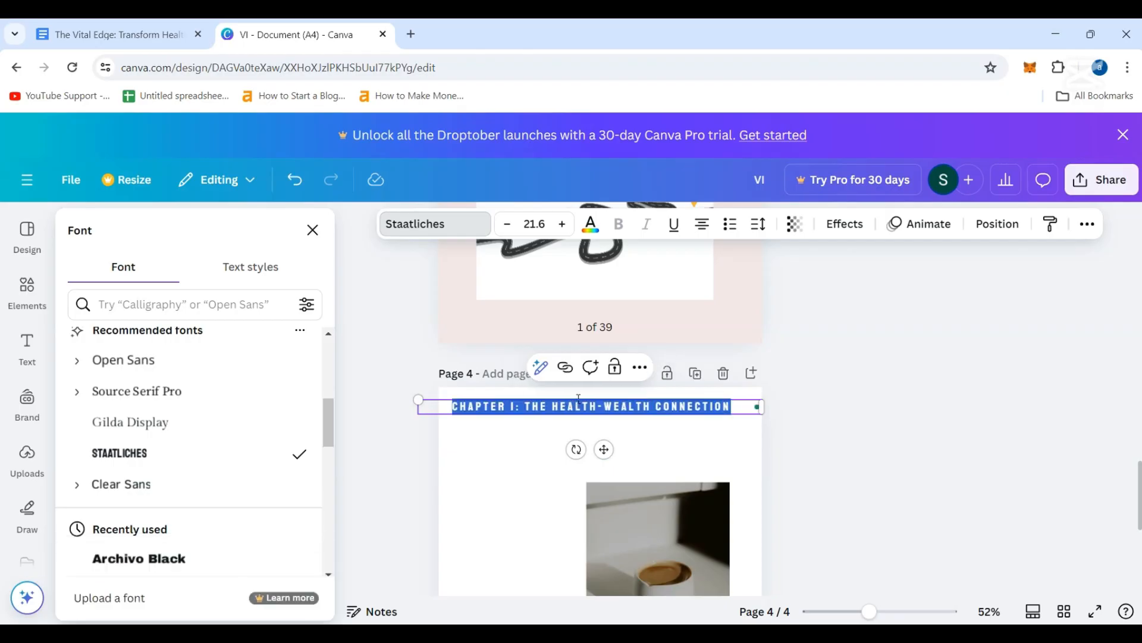
click(519, 470)
- Nudge the chapter heading slightly lower on page 4
click(537, 409)
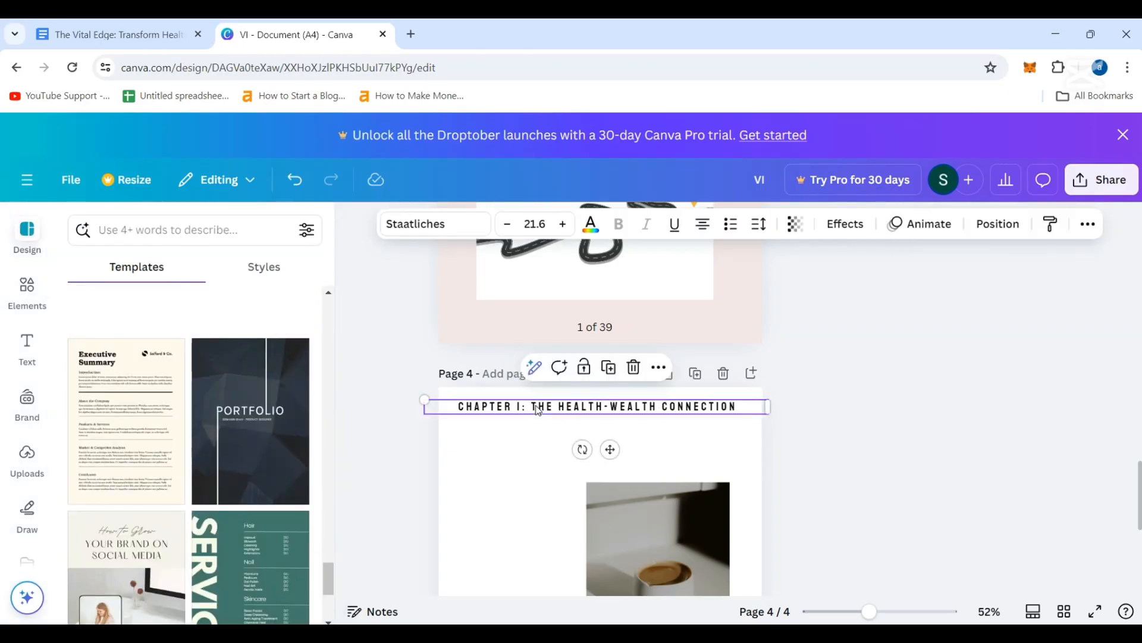
key(Down)
key(Down)
key(Down)
key(Down)
key(Down)
key(Down)
key(Down)
key(Down)
key(Down)
key(Down)
key(Down)
key(Down)
key(Down)
key(Down)
key(Down)
key(Down)
key(Down)
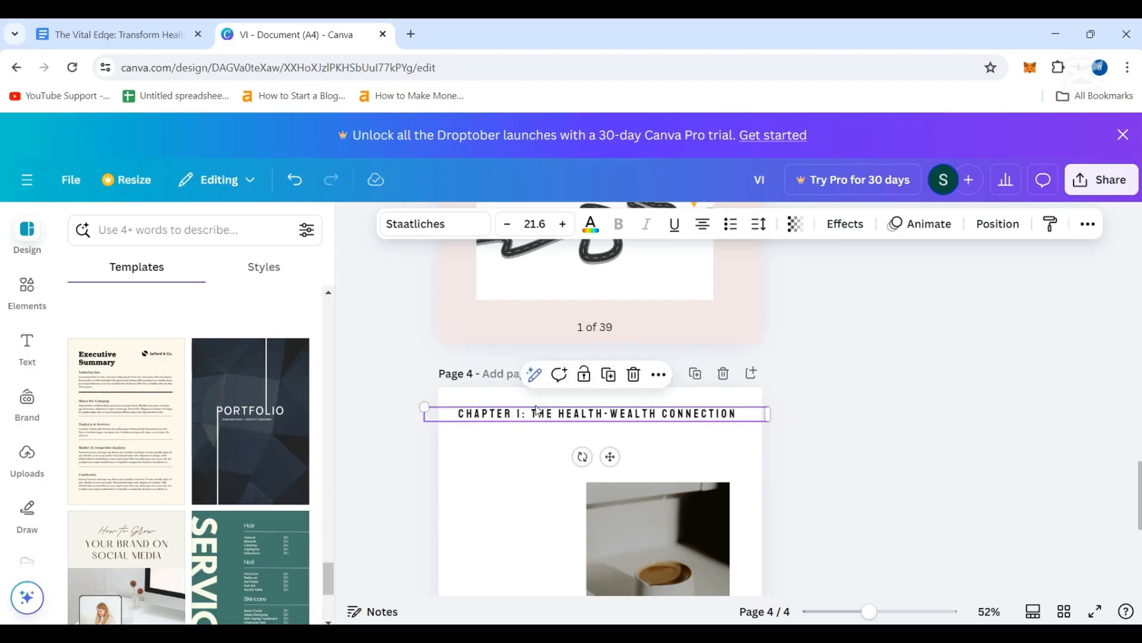
click(635, 519)
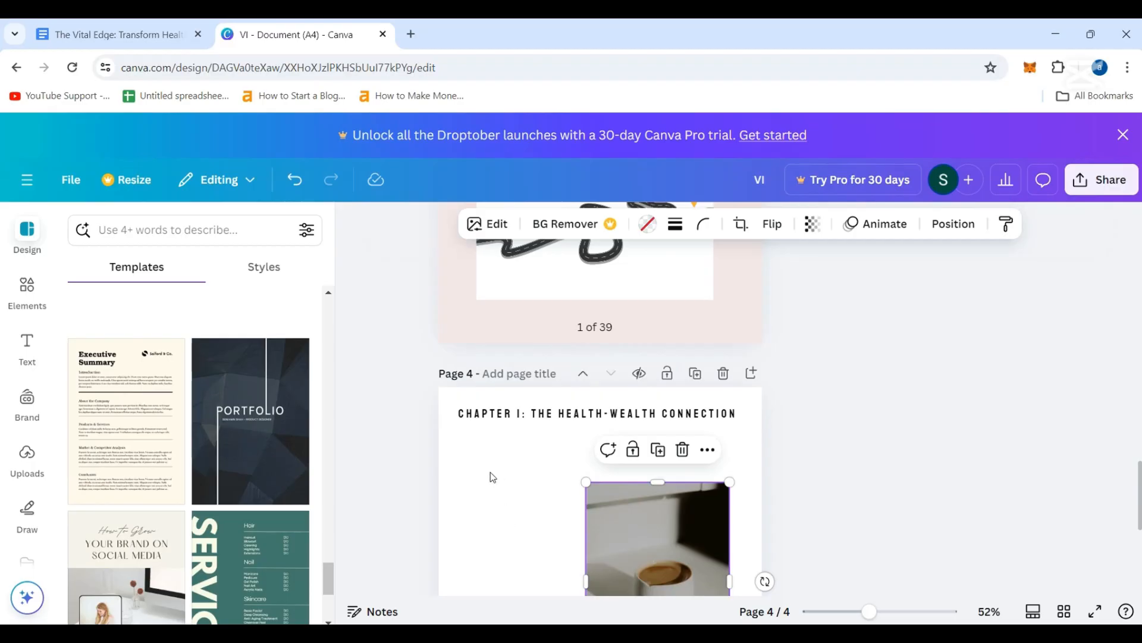
click(497, 411)
key(Down)
key(Down)
key(Down)
key(Down)
key(Down)
key(Down)
key(Down)
key(Down)
key(Down)
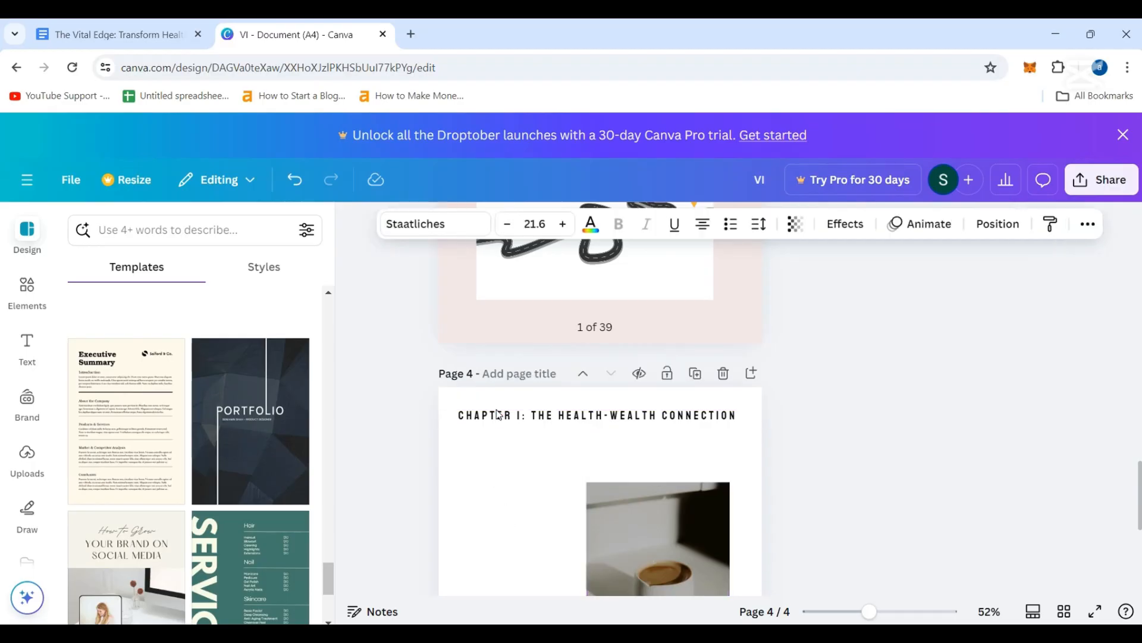
click(893, 551)
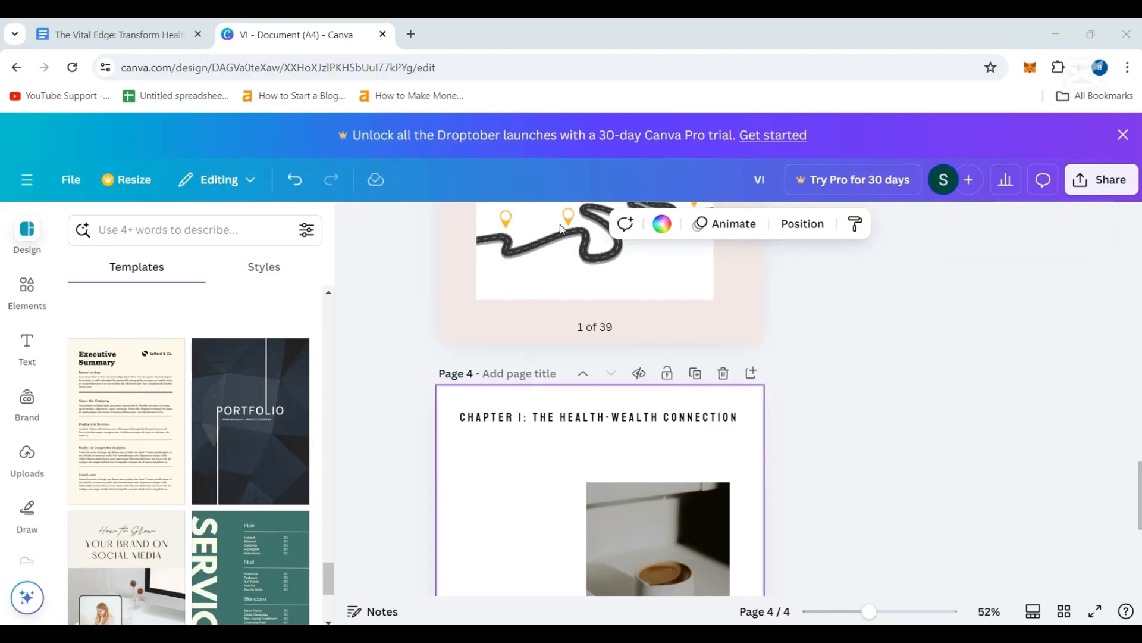
- Nudge the chapter heading slightly to the right to centre it across page 4
scroll(743, 315, down, 3)
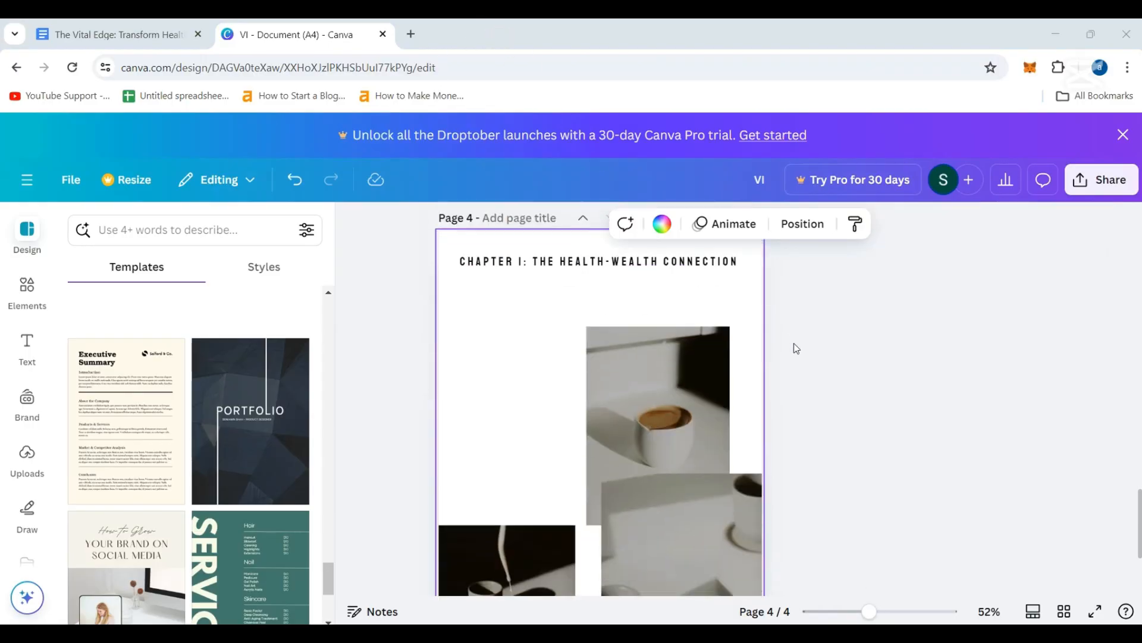
scroll(790, 346, up, 2)
click(601, 340)
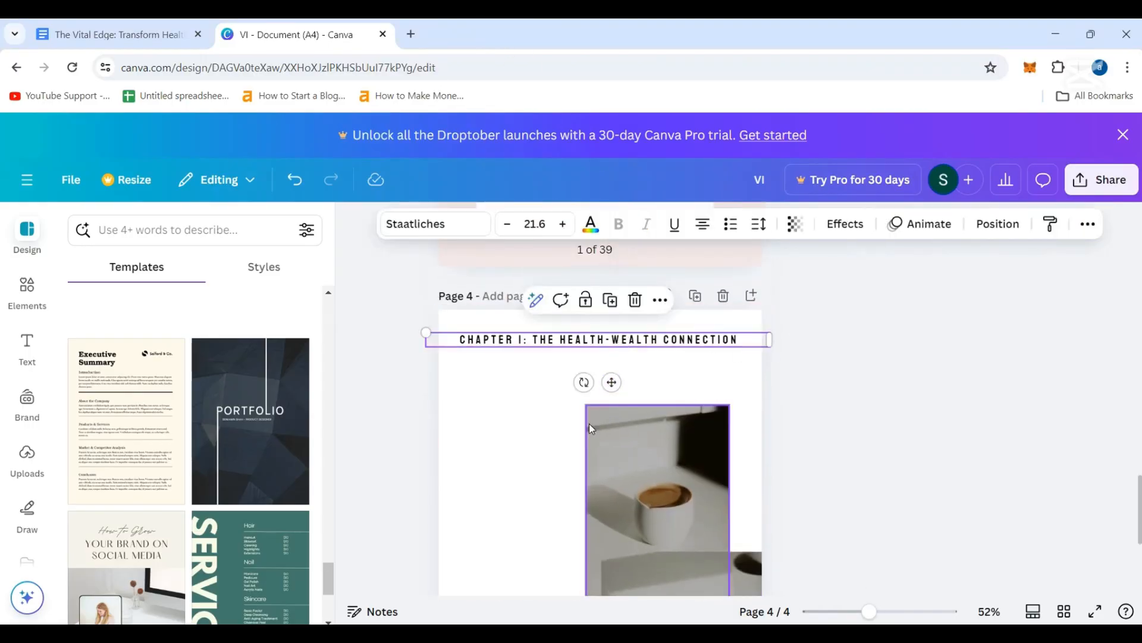
key(Right)
key(Right)
key(Right)
key(Right)
key(Right)
key(Right)
key(Right)
key(Right)
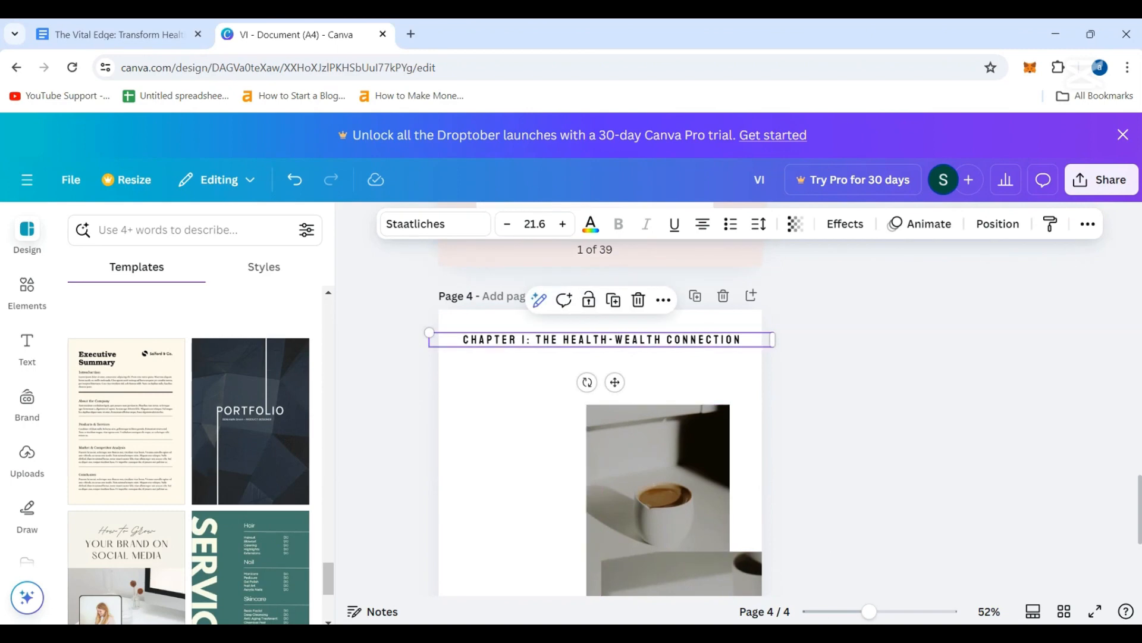
click(577, 416)
- Move the coffee photo up beneath the chapter heading and delete its image, keeping the empty frame
scroll(576, 416, down, 1)
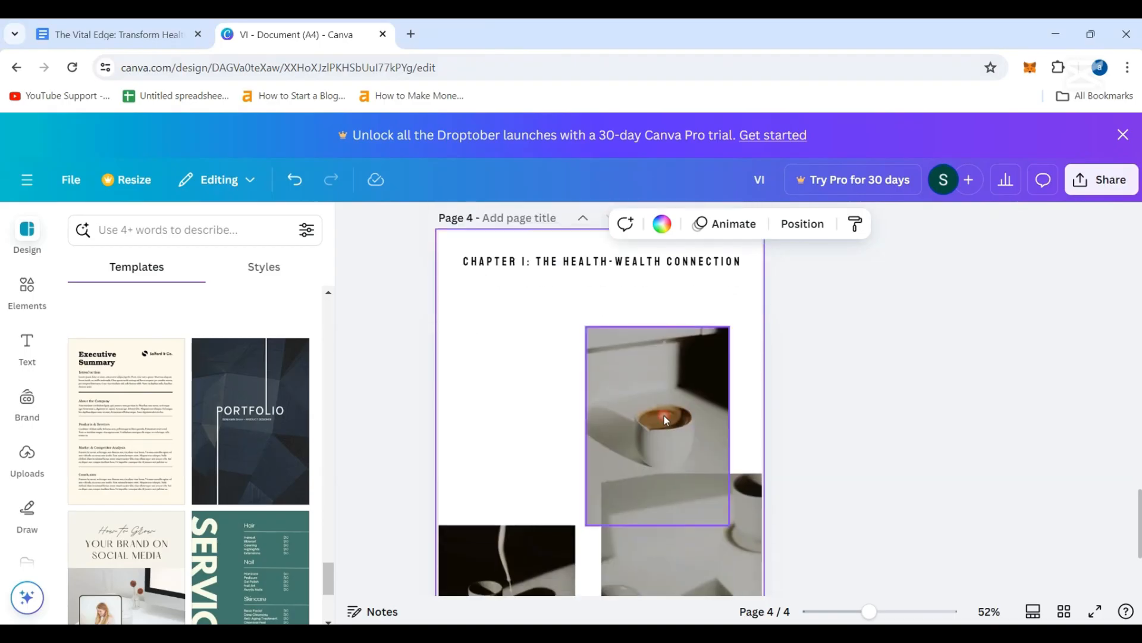
drag(669, 439, 645, 387)
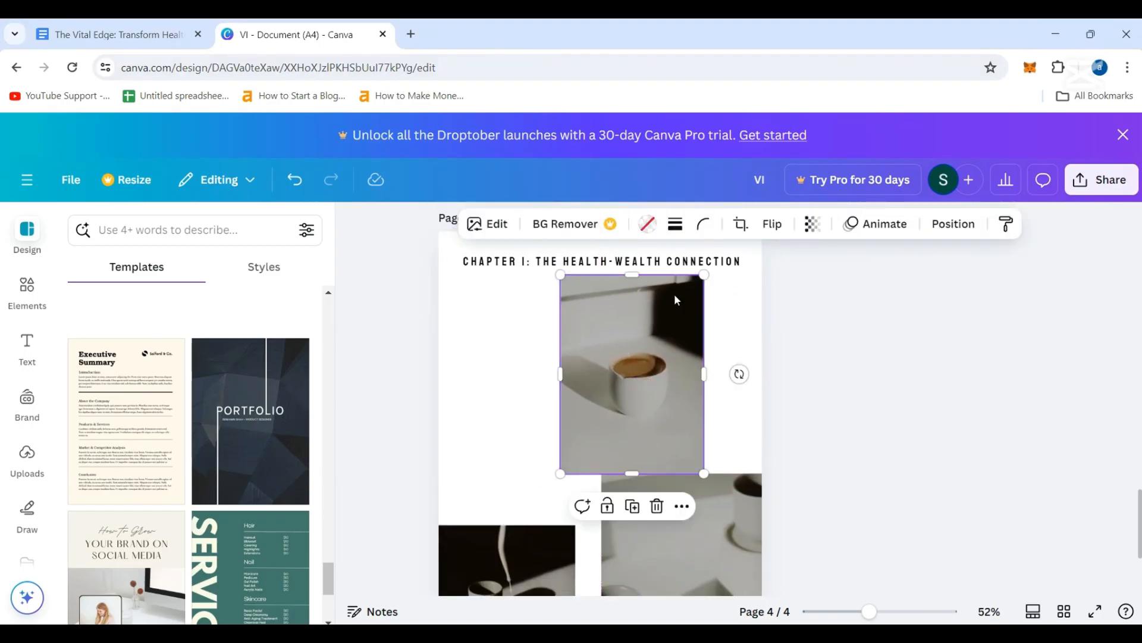
click(658, 507)
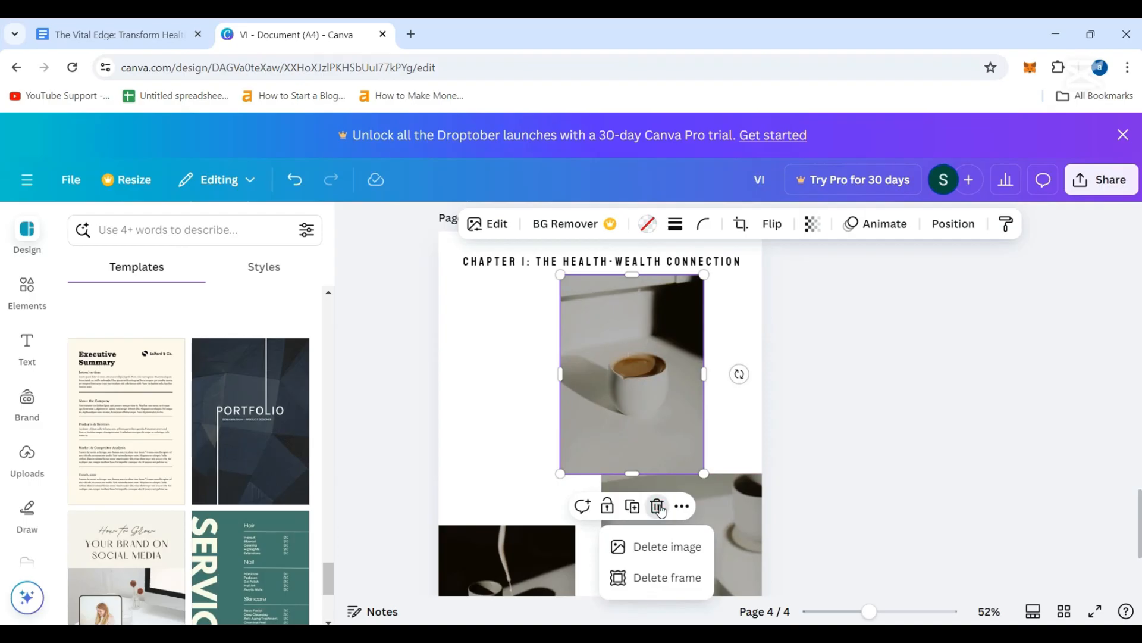
click(667, 547)
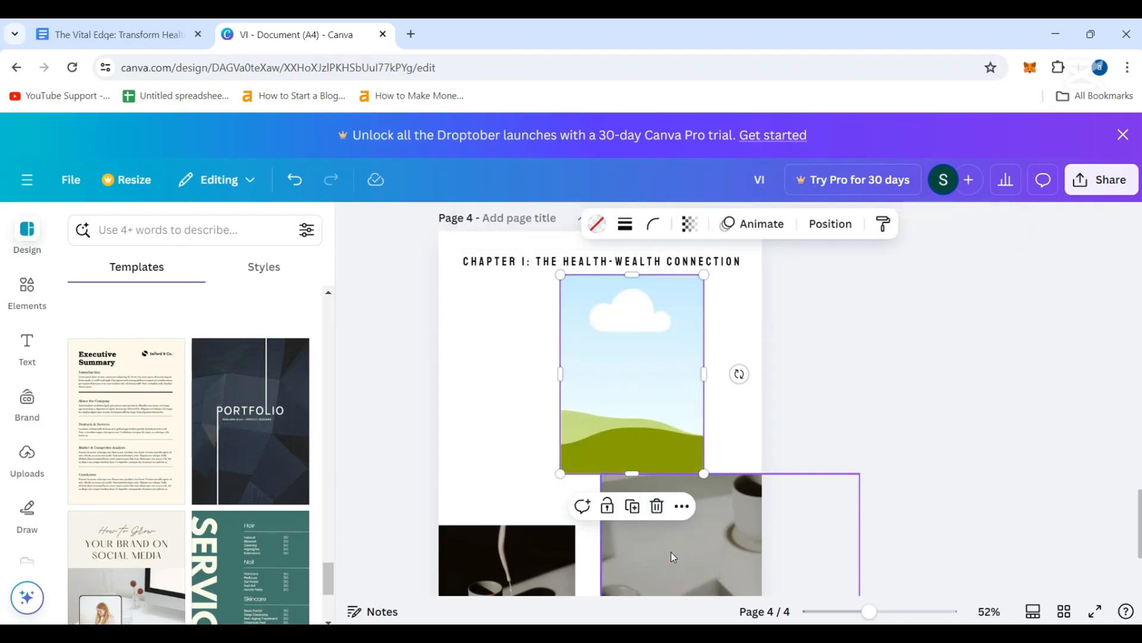
- Add a blank page after page 4 and move the empty photo frame onto it
scroll(669, 528, down, 3)
click(548, 569)
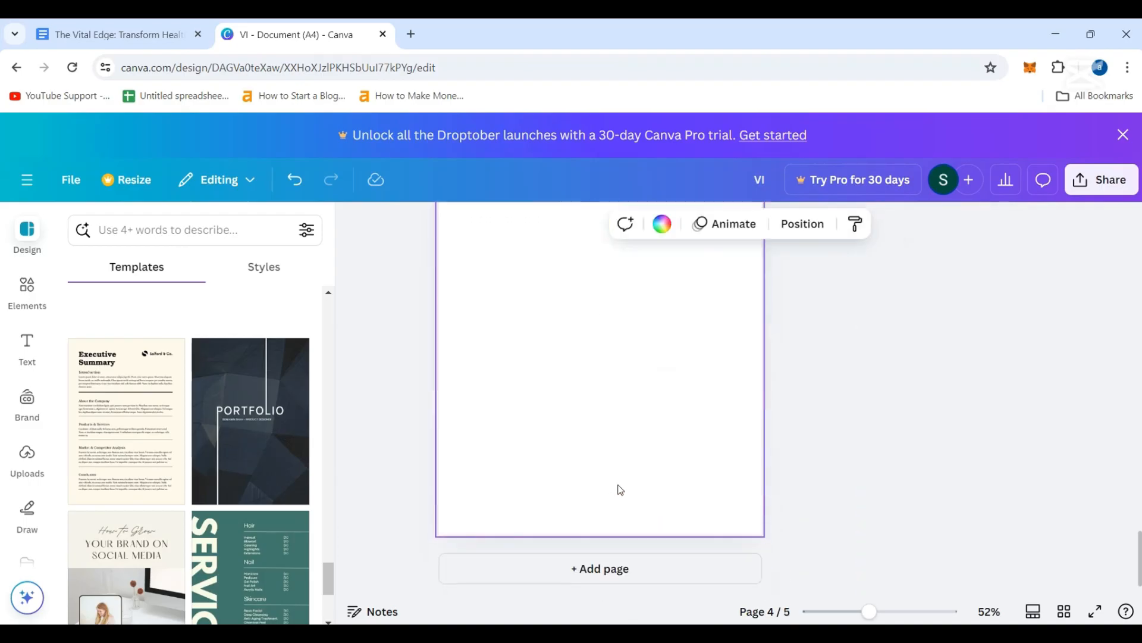
scroll(618, 486, up, 13)
drag(619, 477, 612, 475)
scroll(617, 475, down, 6)
scroll(617, 474, down, 6)
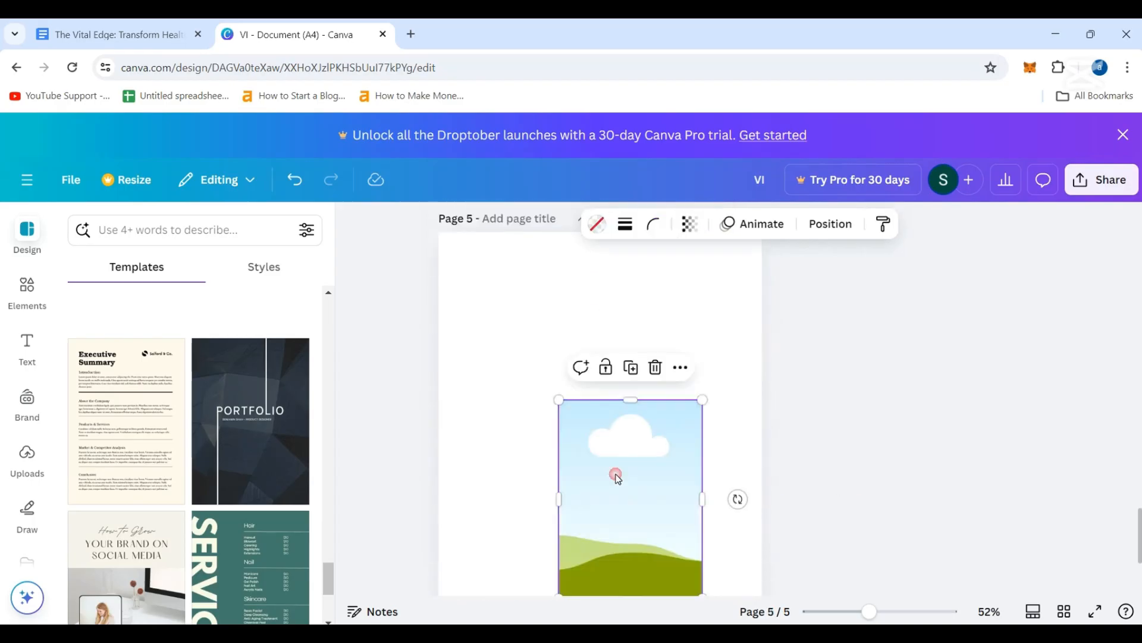
- Move the remaining coffee photos from page 4 onto page 5, keeping the dark photo beside the empty frame and removing the large one
scroll(625, 470, up, 7)
scroll(520, 488, down, 7)
drag(525, 474, 517, 494)
scroll(535, 473, up, 7)
drag(635, 452, 513, 348)
scroll(607, 460, down, 7)
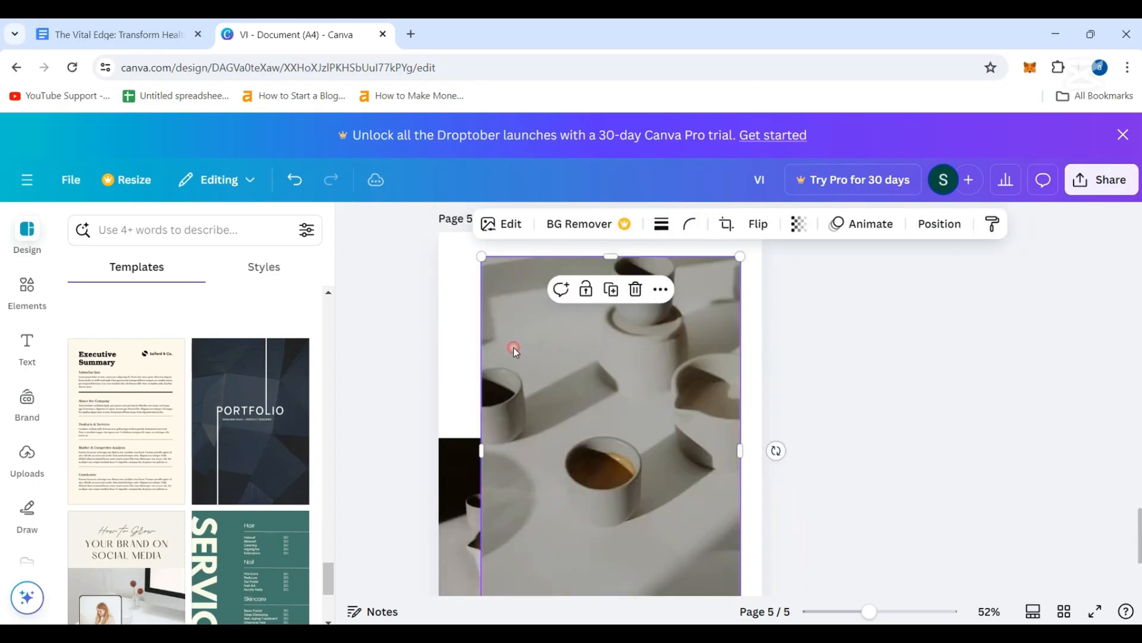
scroll(581, 398, up, 4)
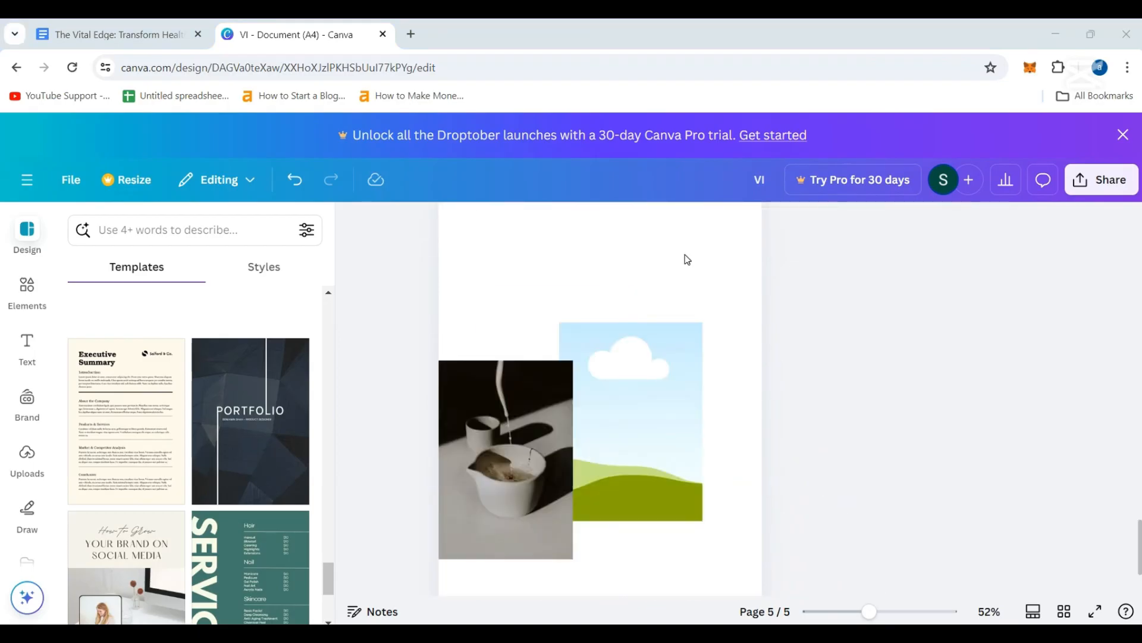
- Copy the subheading "Why Health and Wealth Are Linked" from the Google Docs manuscript and paste it onto page 4 in Canva
scroll(642, 387, up, 8)
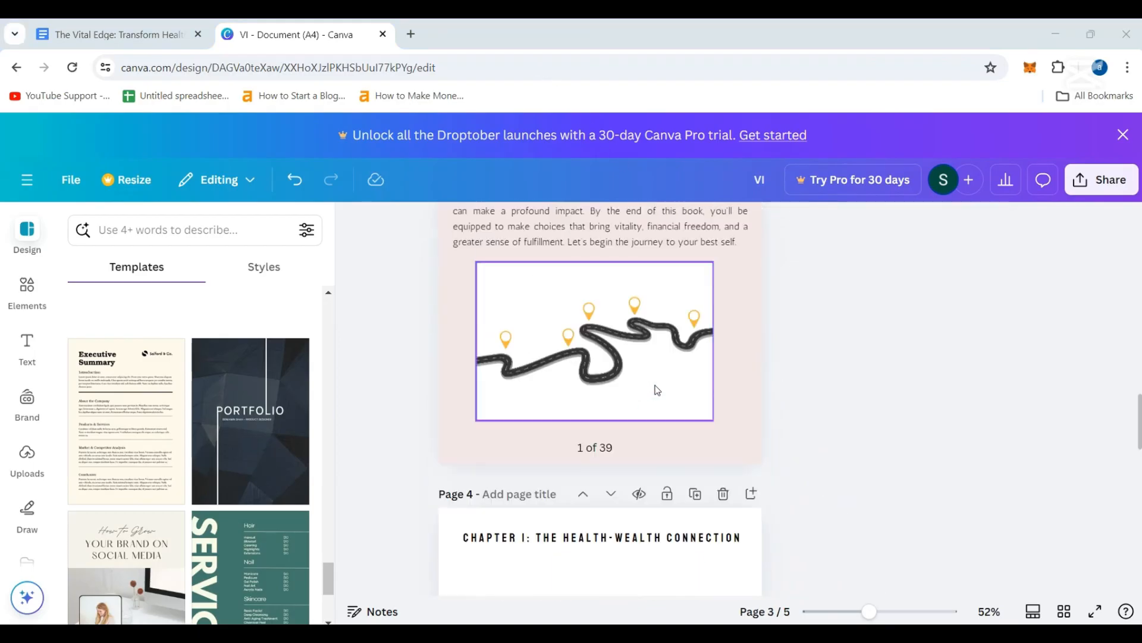
scroll(744, 413, up, 5)
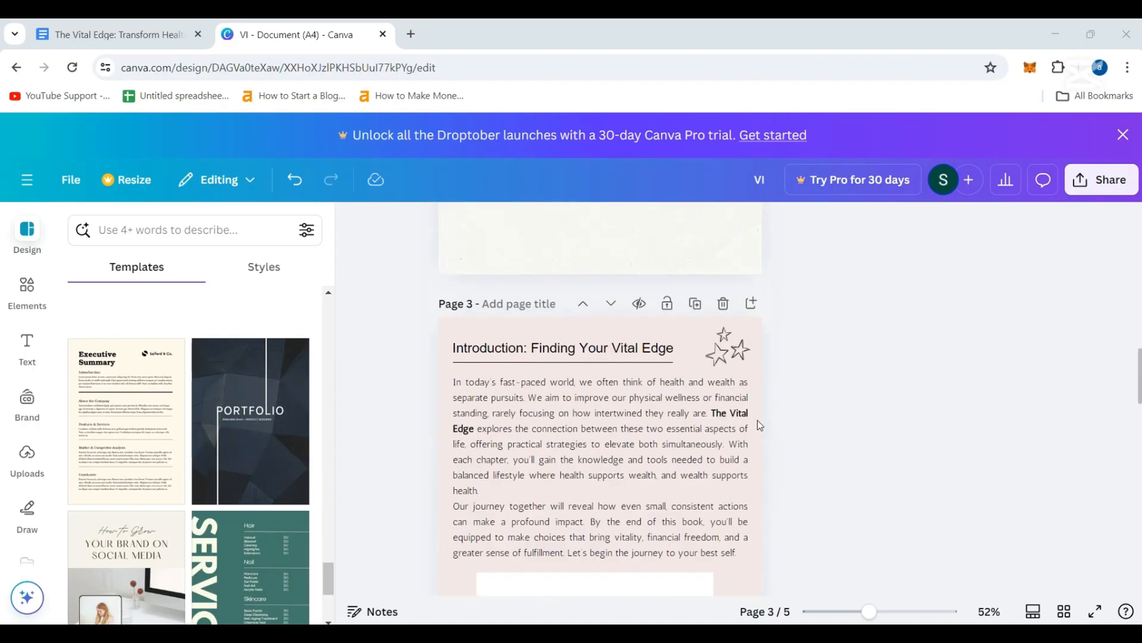
click(118, 37)
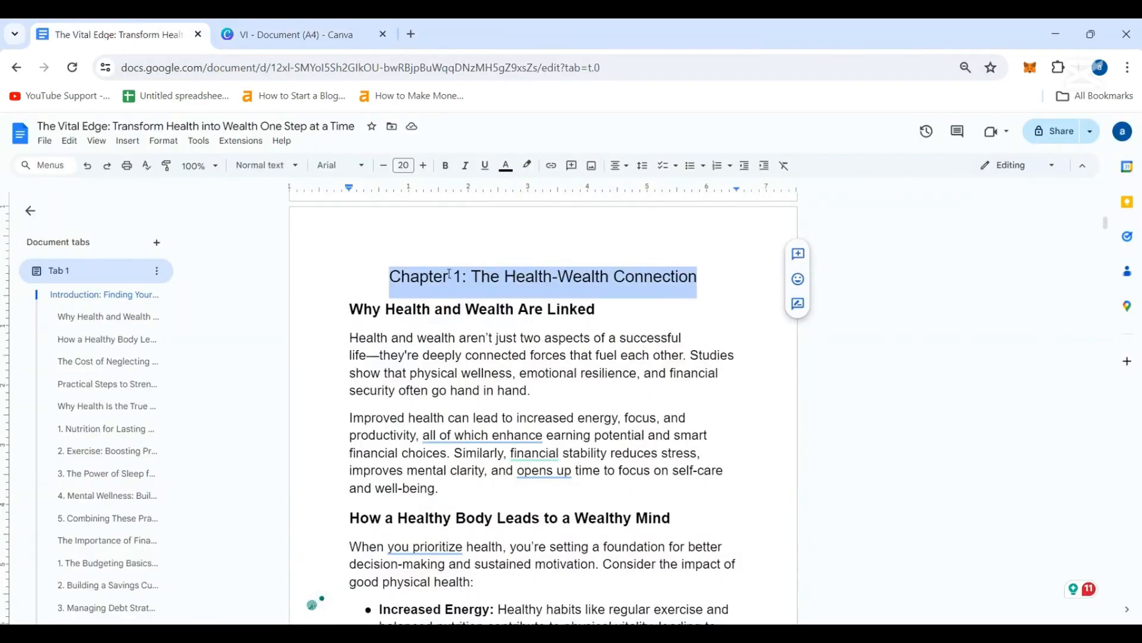
drag(349, 308, 620, 312)
key(ctrl+c)
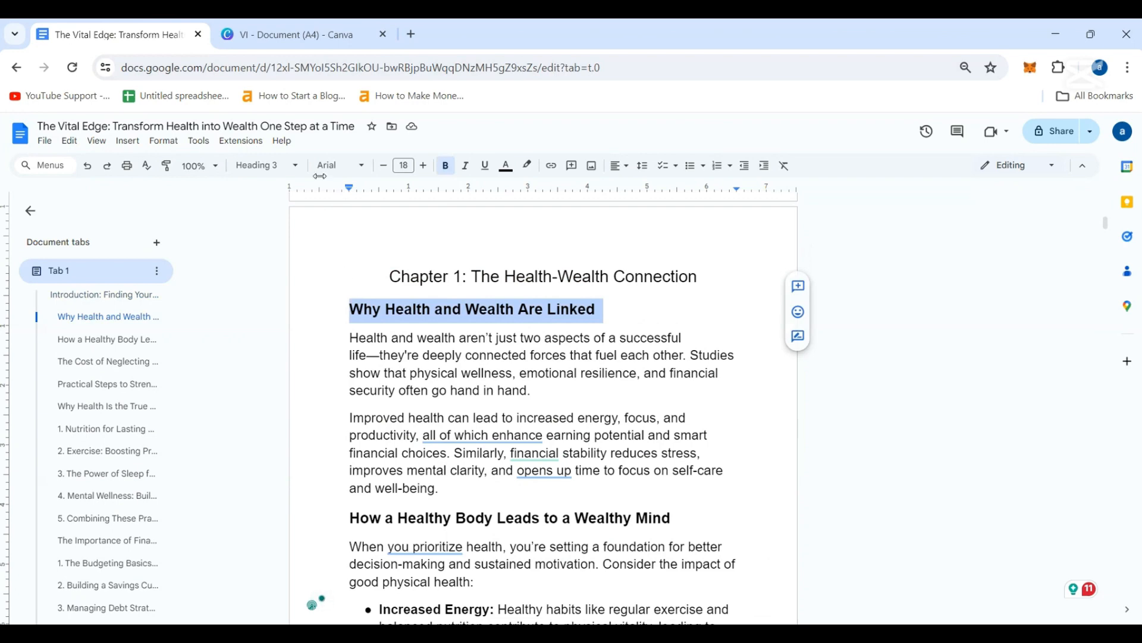
click(292, 35)
scroll(507, 408, down, 5)
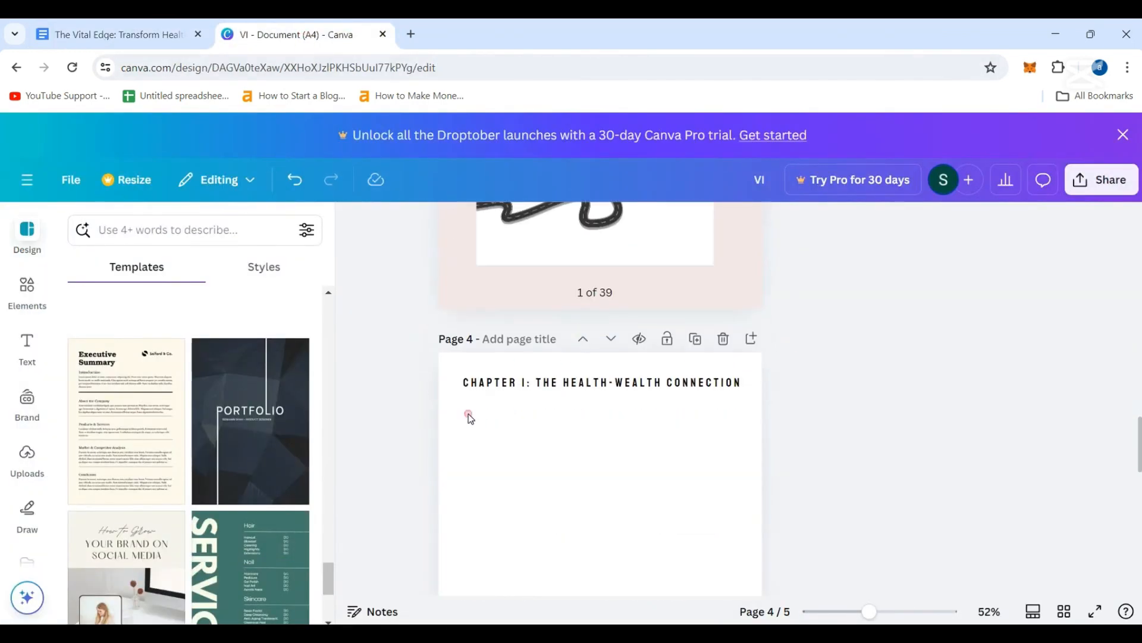
click(469, 413)
key(ctrl+v)
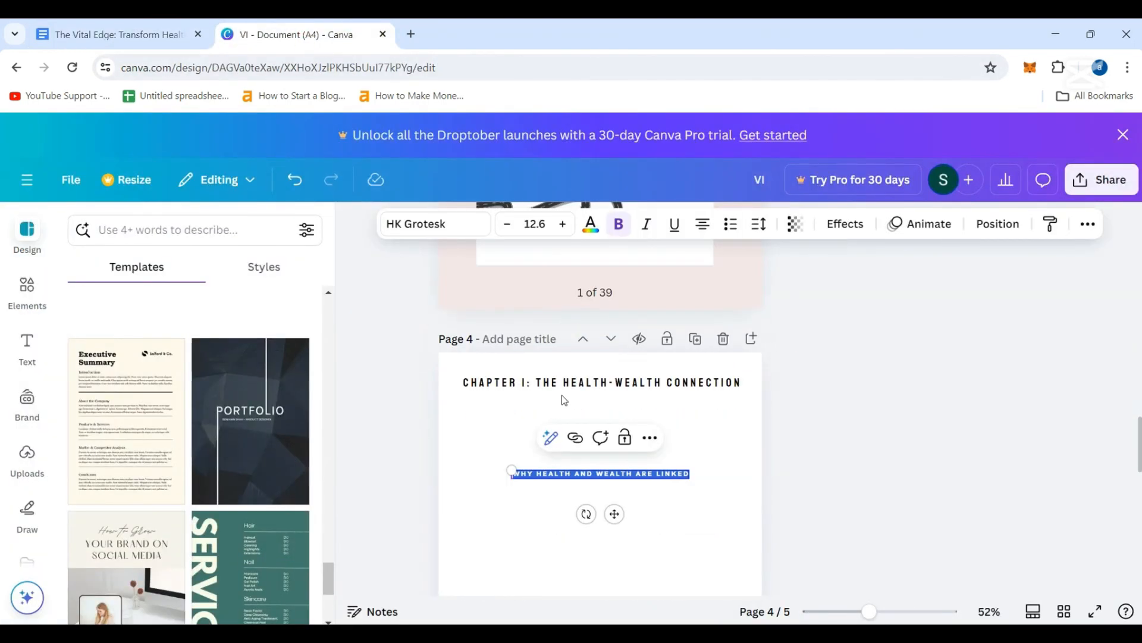
- Try several fonts on the pasted subheading, settle on Times New Roman, and move it directly beneath the chapter heading
click(470, 224)
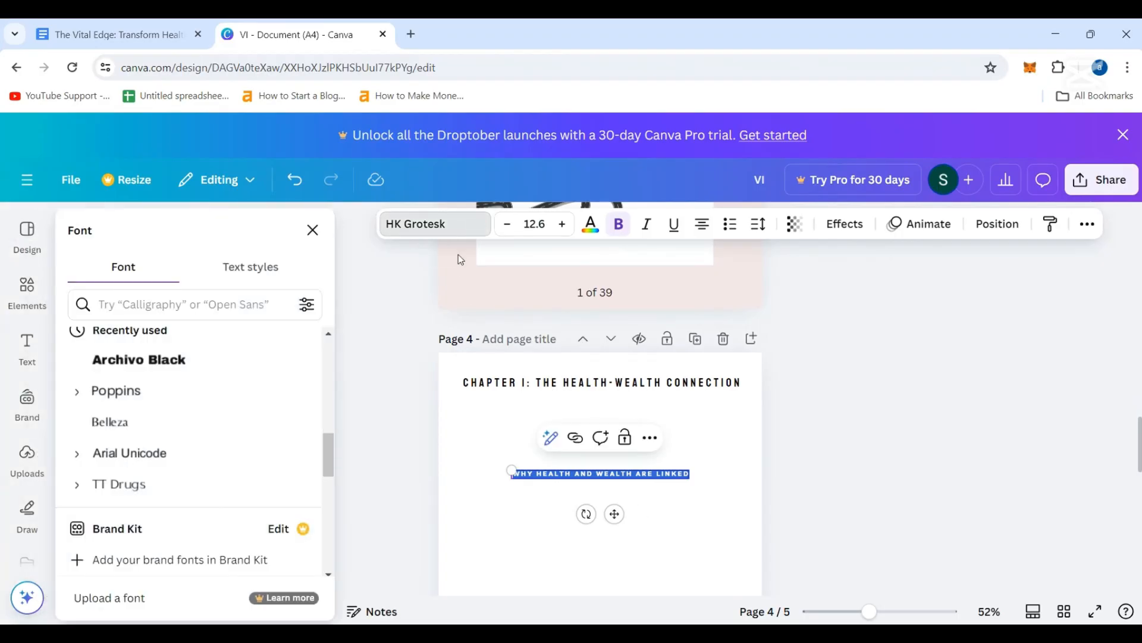
click(191, 364)
scroll(182, 413, down, 5)
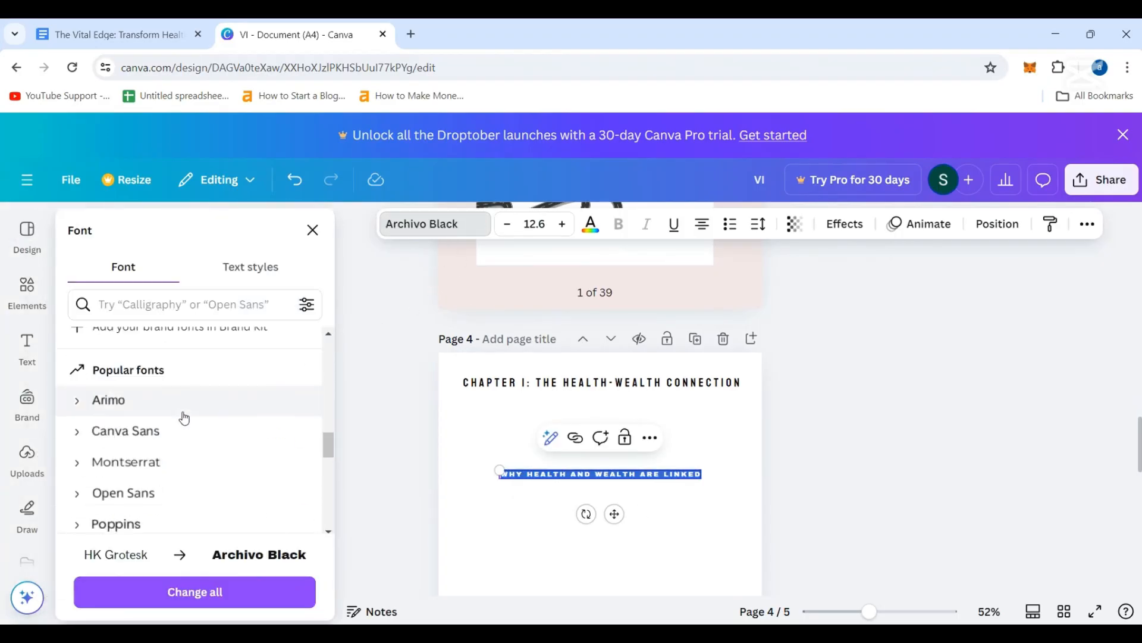
click(185, 418)
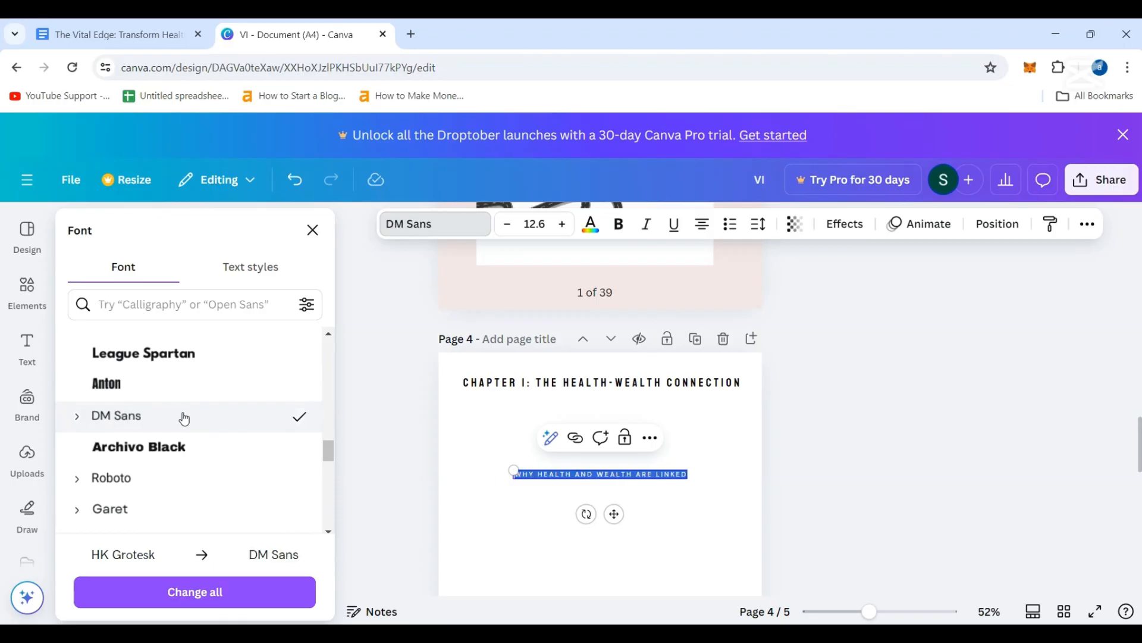
click(170, 476)
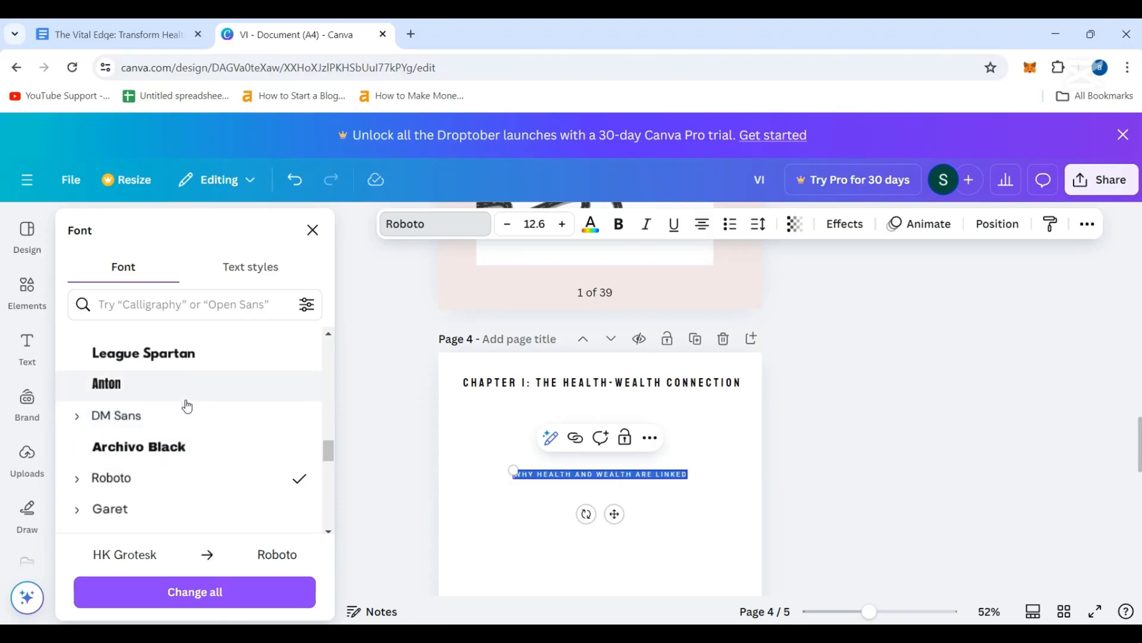
scroll(184, 404, down, 2)
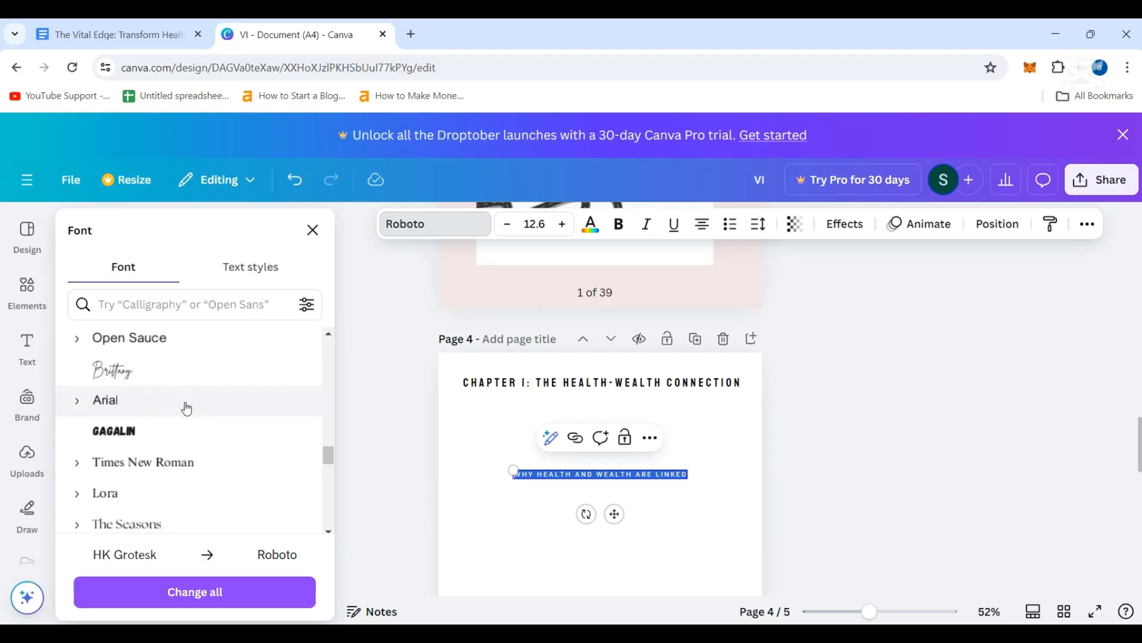
click(156, 462)
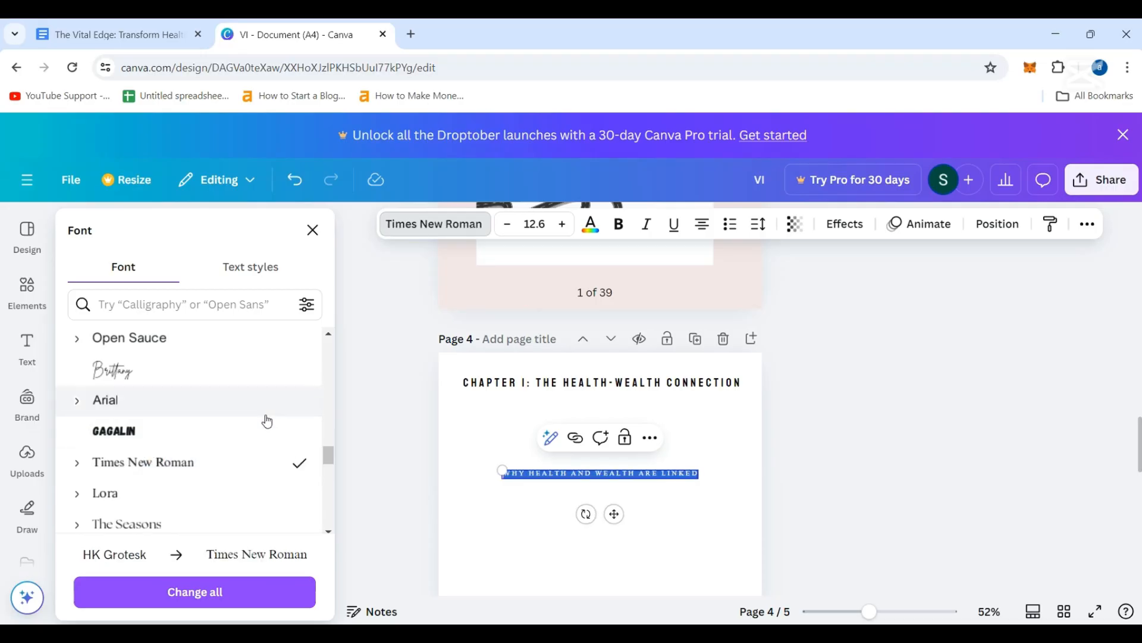
drag(615, 514, 573, 452)
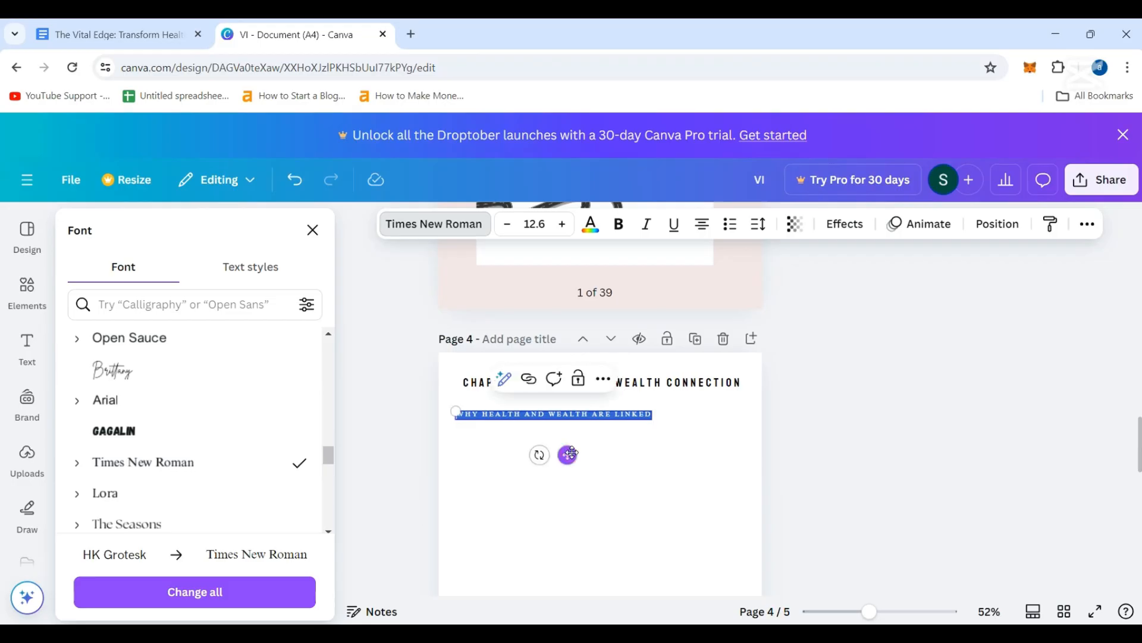
mouse_move(576, 447)
mouse_down()
mouse_move(581, 454)
mouse_move(576, 444)
mouse_up()
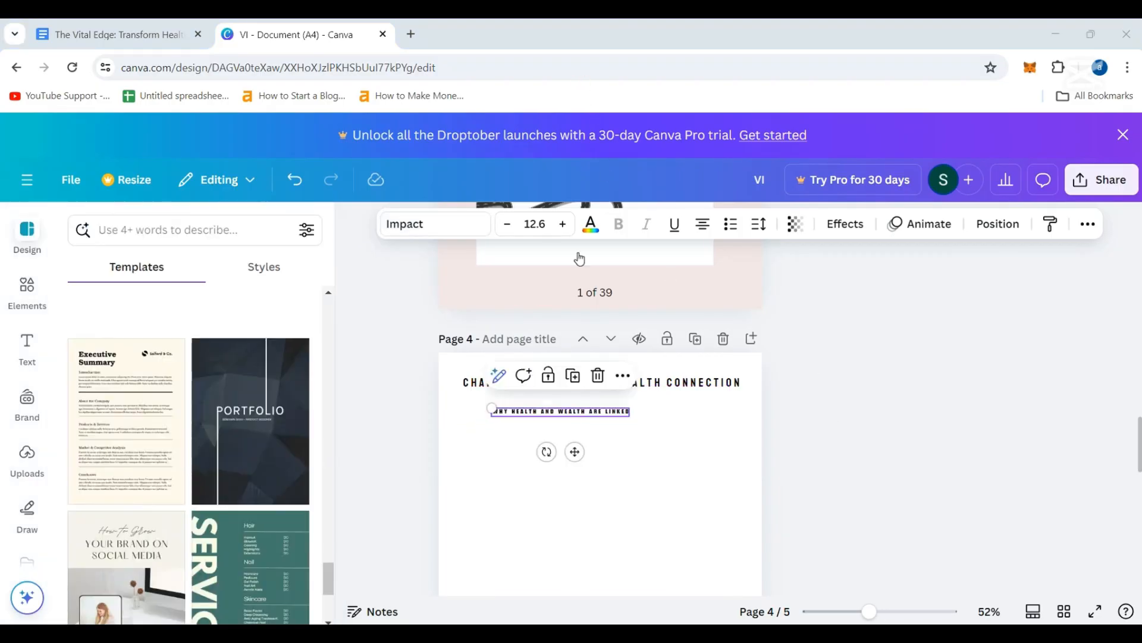
- Undo the subheading's latest font changes back to bold Times New Roman and deselect it
click(295, 180)
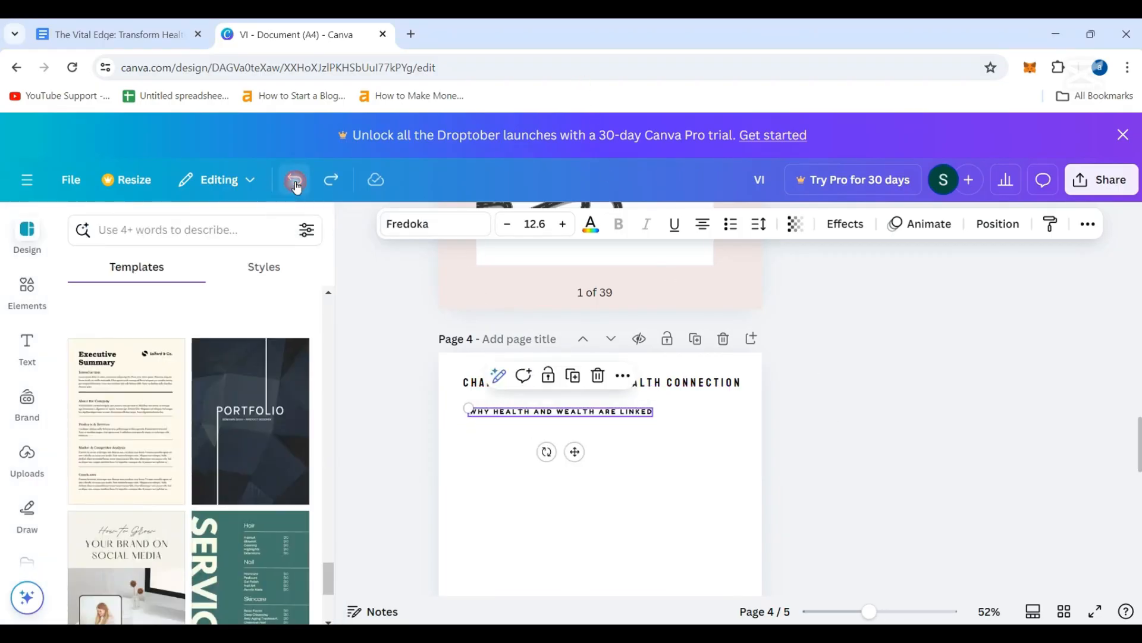
click(295, 180)
click(295, 181)
click(295, 181)
click(295, 181)
click(296, 180)
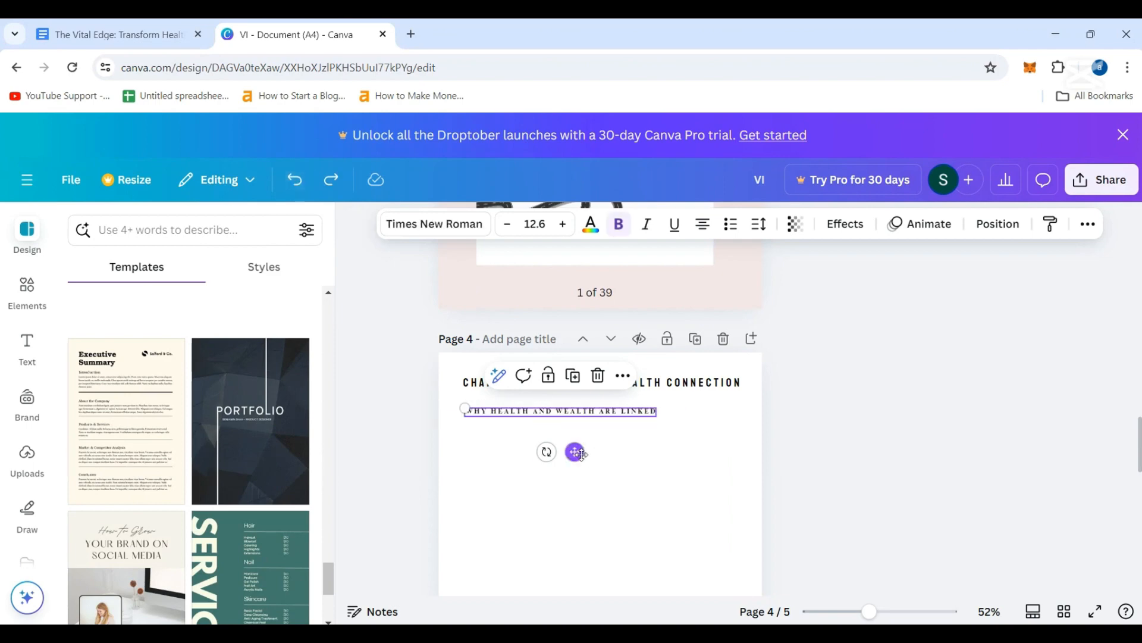
click(421, 445)
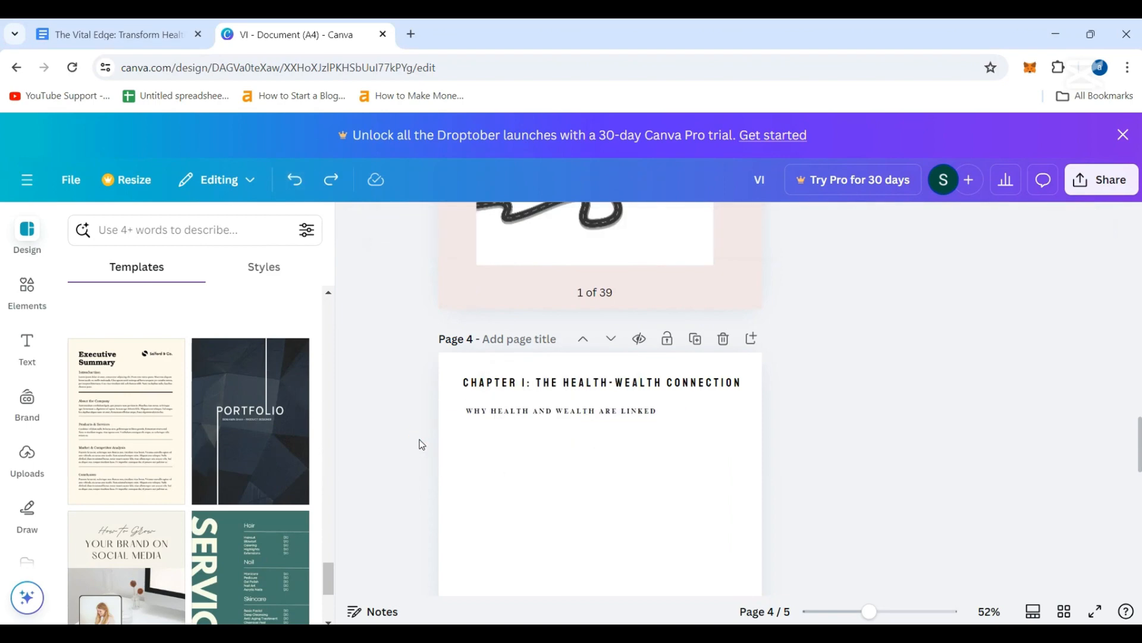
- Copy the subheading's two paragraphs from Google Docs into a duplicate of the subheading text box placed beneath it on page 4
click(98, 33)
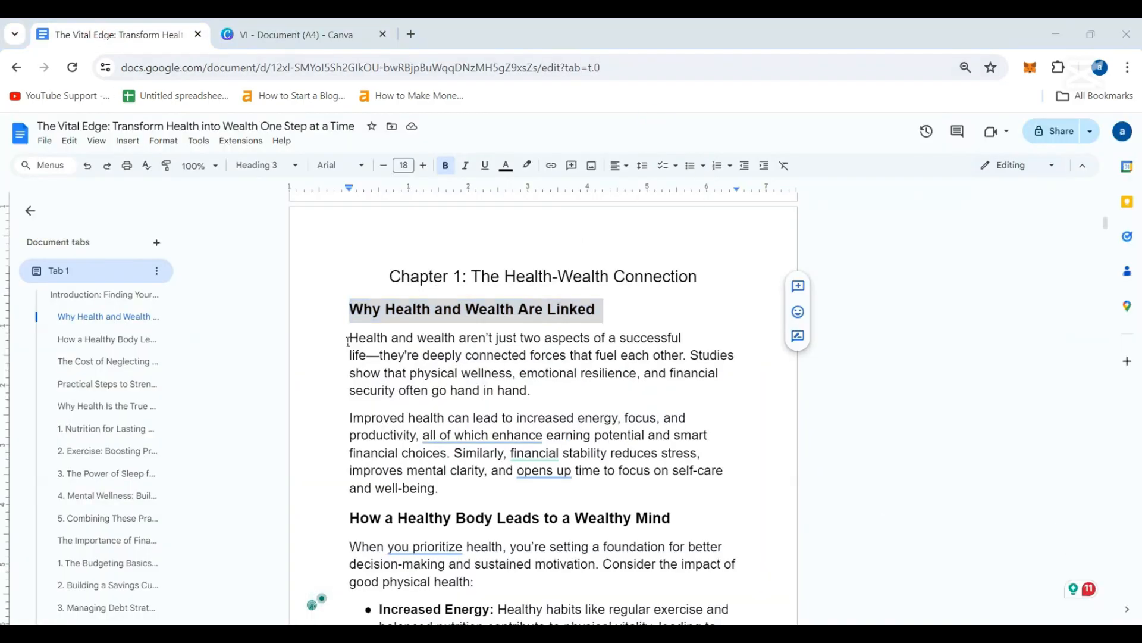
mouse_move(348, 340)
mouse_down()
mouse_move(581, 416)
mouse_move(452, 493)
mouse_move(463, 488)
mouse_up()
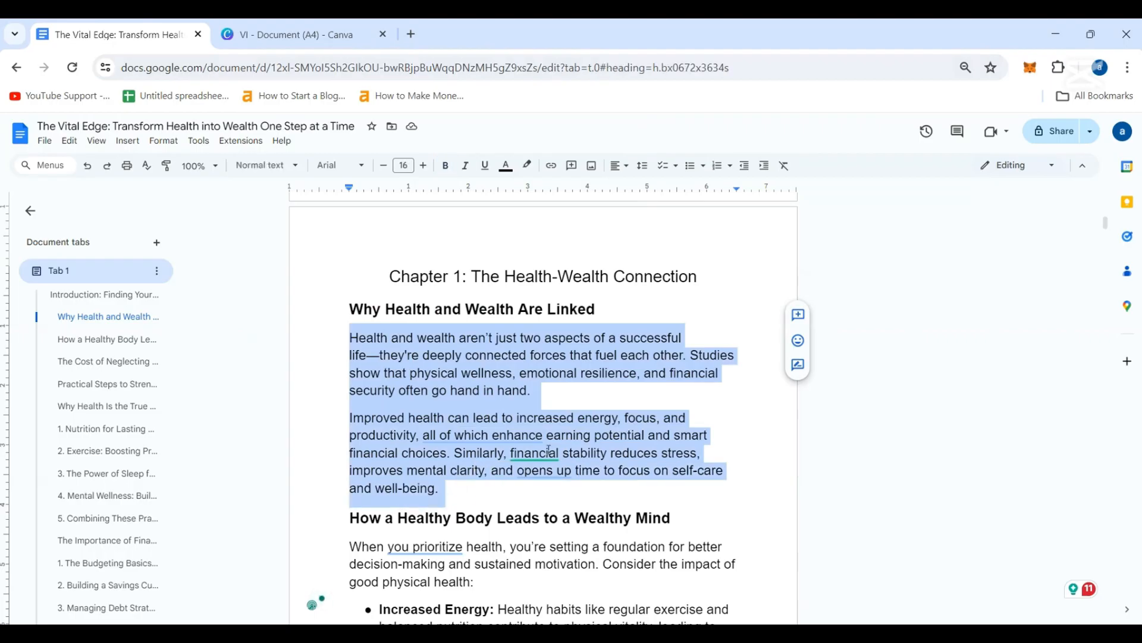
click(238, 29)
click(505, 411)
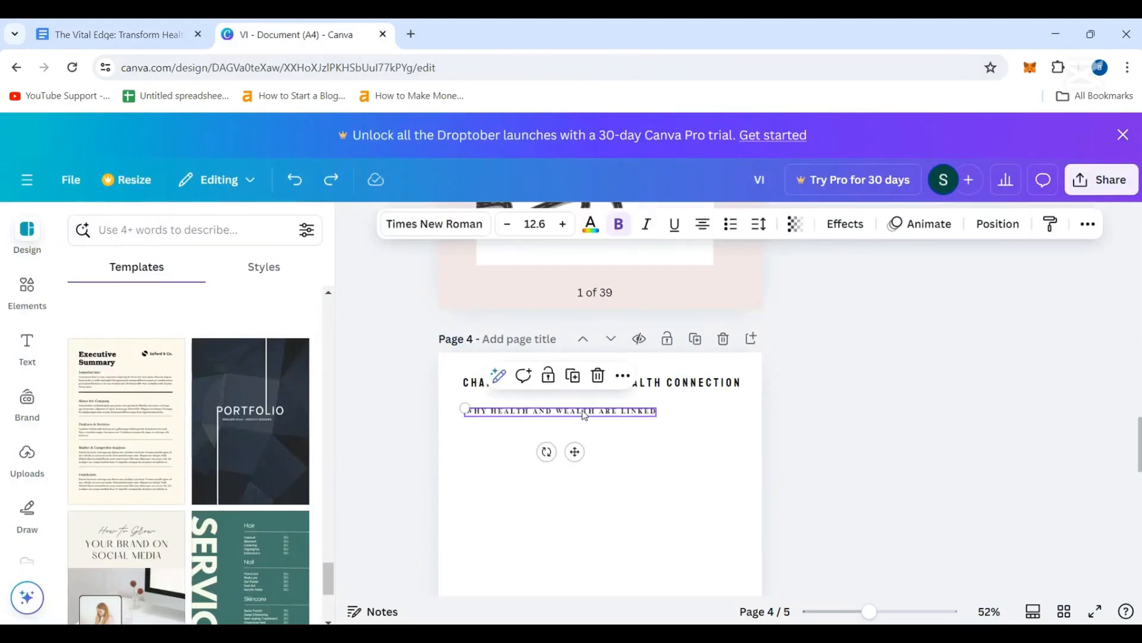
click(573, 376)
drag(578, 470, 577, 489)
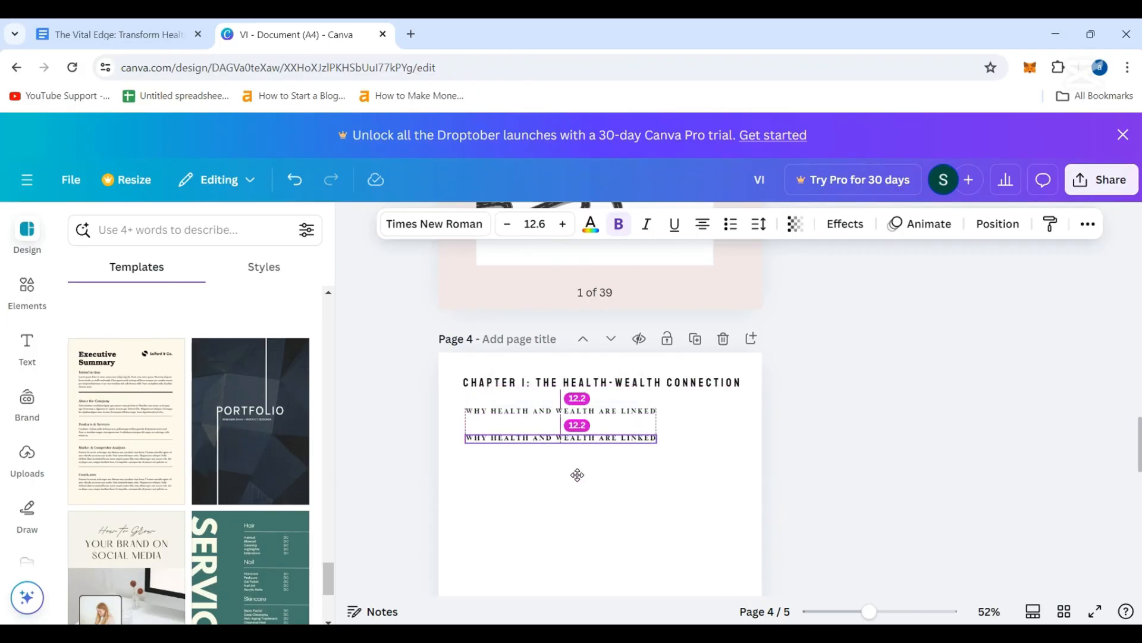
double_click(555, 439)
text(HEALTH AND WEALTH AREN'T JUST TWO ASPECTS OF A SUCCESSFUL LIFE—THEY'RE DEEPLY CONNECTED FORCES THAT FUEL EACH OTHER. STUDIES SHOW THAT PHYSICAL WELLNESS, EMOTIONAL RESILIENCE, AND FINANCIAL SECURITY OFTEN GO HAND IN HAND. IMPROVED HEALTH CAN LEAD TO INCREASED ENERGY, FOCUS, AND PRODUCTIVITY, ALL OF WHICH ENHANCE EARNING POTENTIAL AND SMART FINANCIAL CHOICES. SIMILARLY, FINANCIAL STABILITY REDUCES STRESS, IMPROVES MENTAL CLARITY, AND OPENS UP TIME TO FOCUS ON SELF-CARE AND WELL-BEING.)
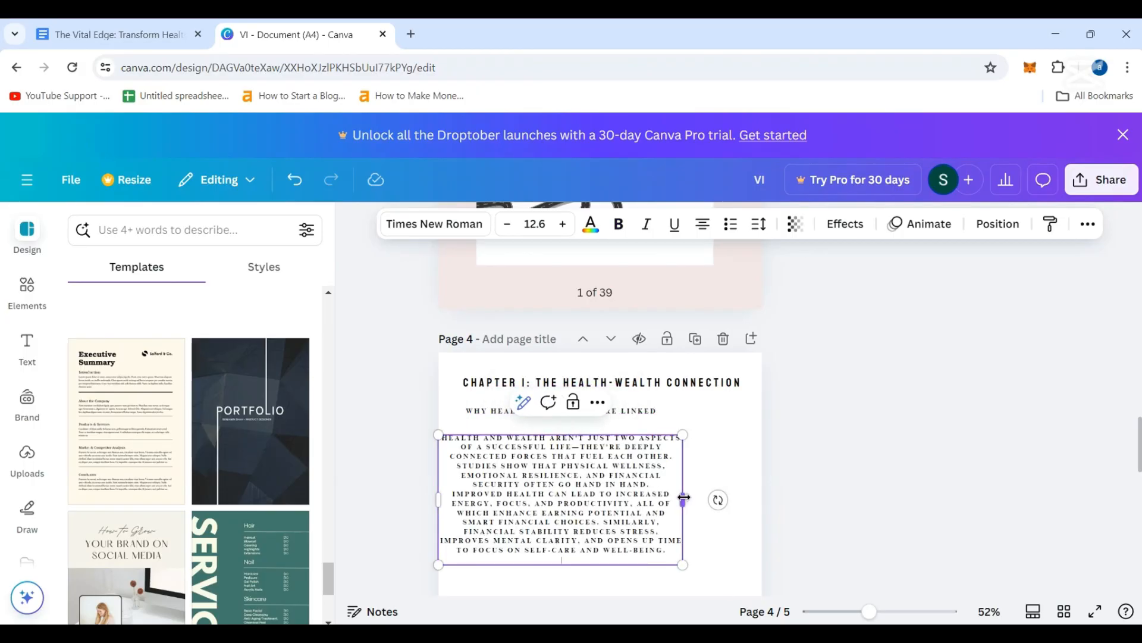
- Widen the body text box almost to the page width and justify all of its text
drag(684, 497, 746, 492)
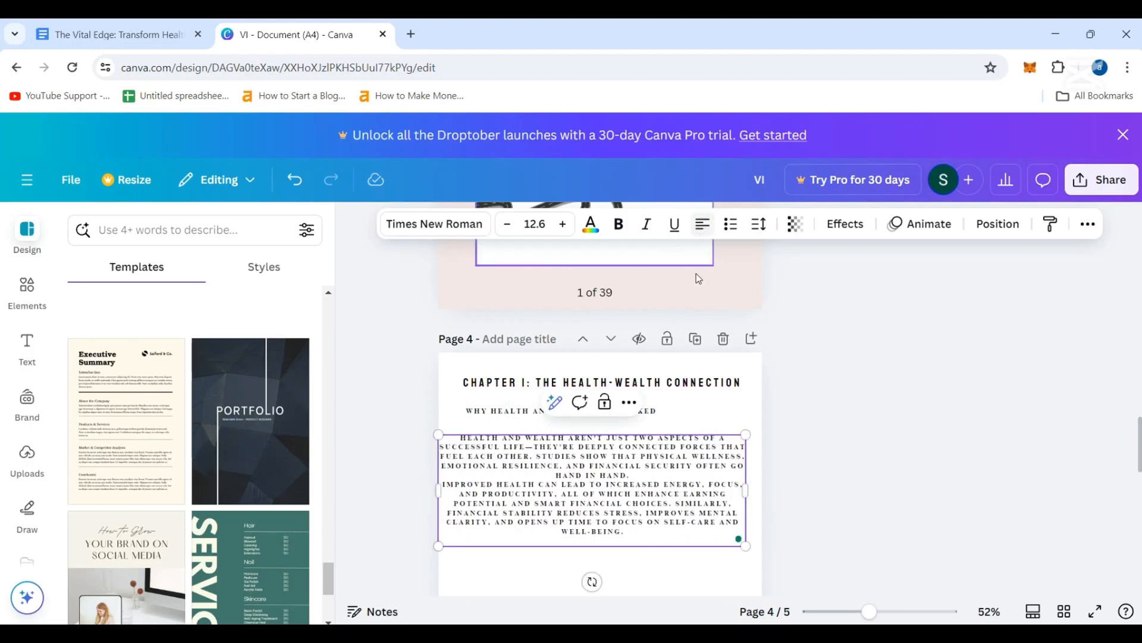
click(620, 485)
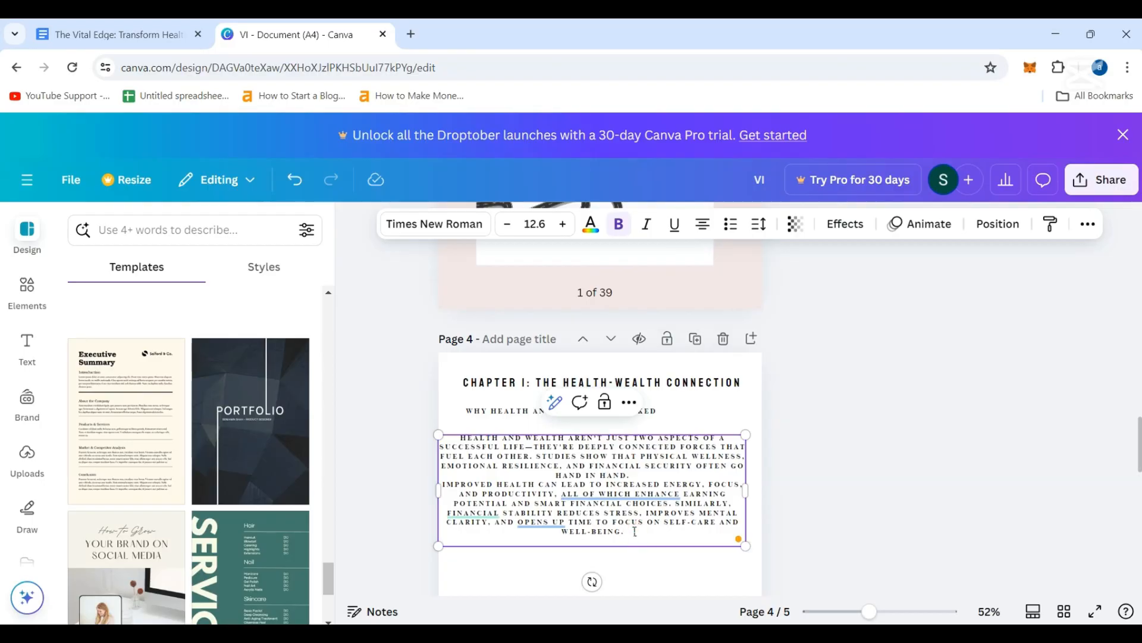
key(ctrl+a)
click(702, 226)
click(703, 226)
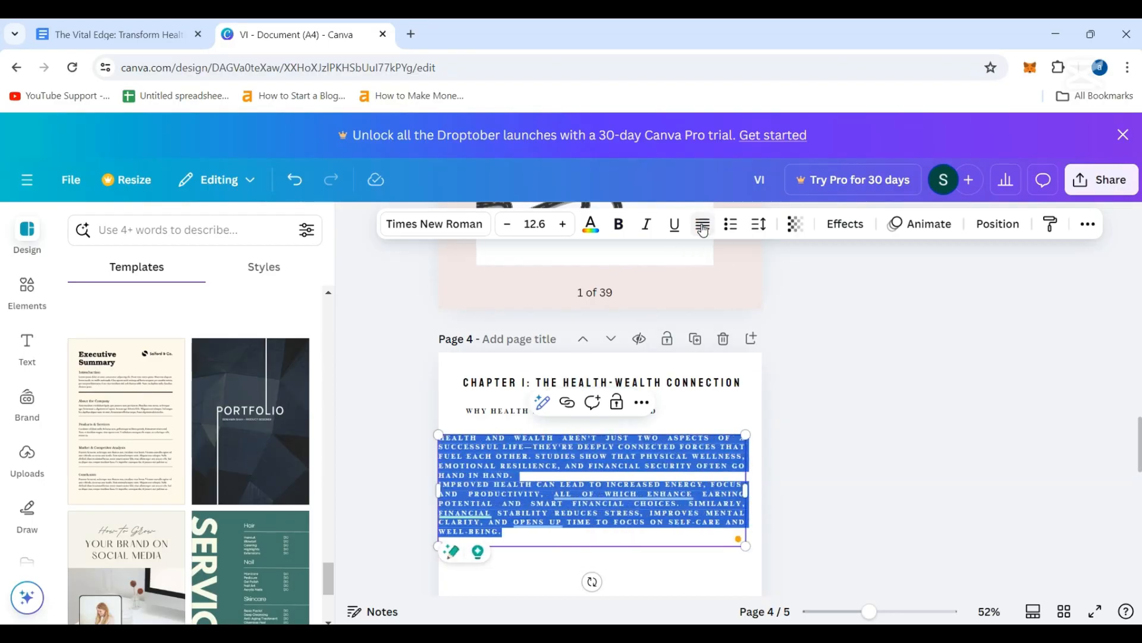
click(408, 514)
- Move the body text up beneath the subheading and resize its box to line up with the chapter heading's edges
drag(495, 481, 545, 470)
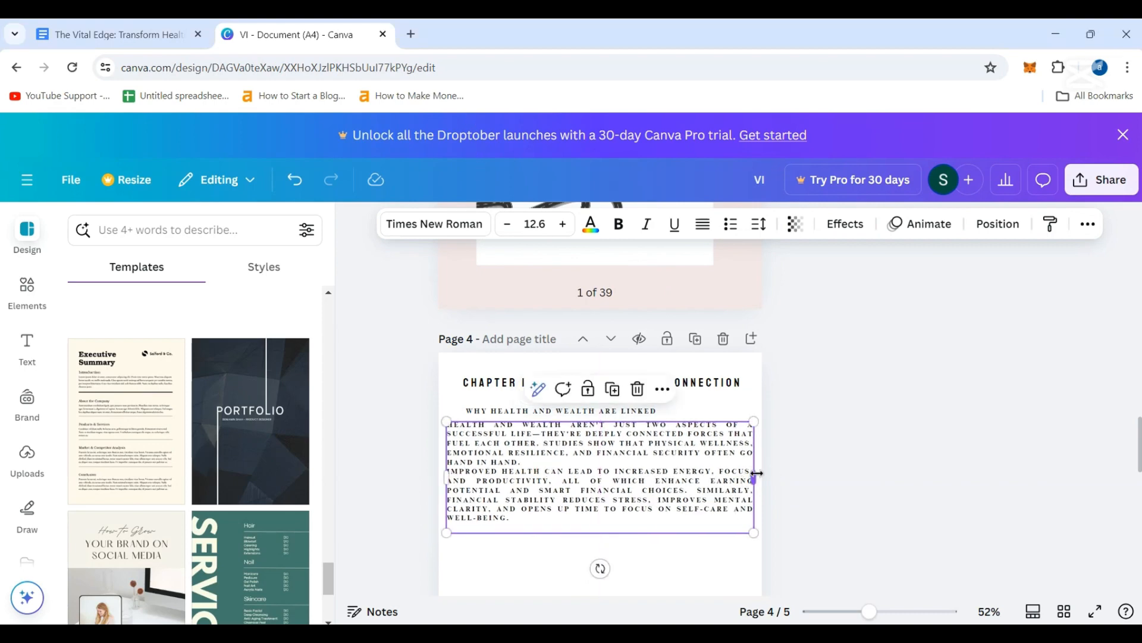
drag(749, 476, 620, 480)
drag(496, 475, 533, 472)
drag(655, 501, 745, 505)
scroll(561, 505, down, 3)
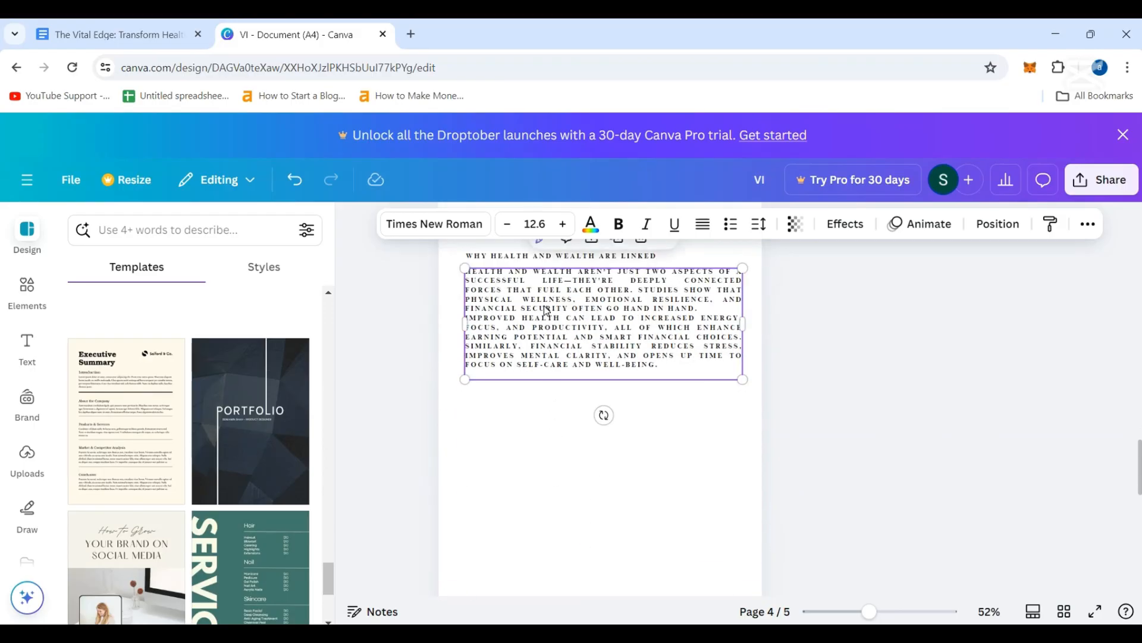
- Enlarge the body text to size 14 and reposition it slightly below the subheading
drag(546, 309, 542, 322)
drag(461, 392, 464, 476)
mouse_move(501, 348)
mouse_down()
mouse_move(523, 328)
mouse_move(518, 336)
mouse_up()
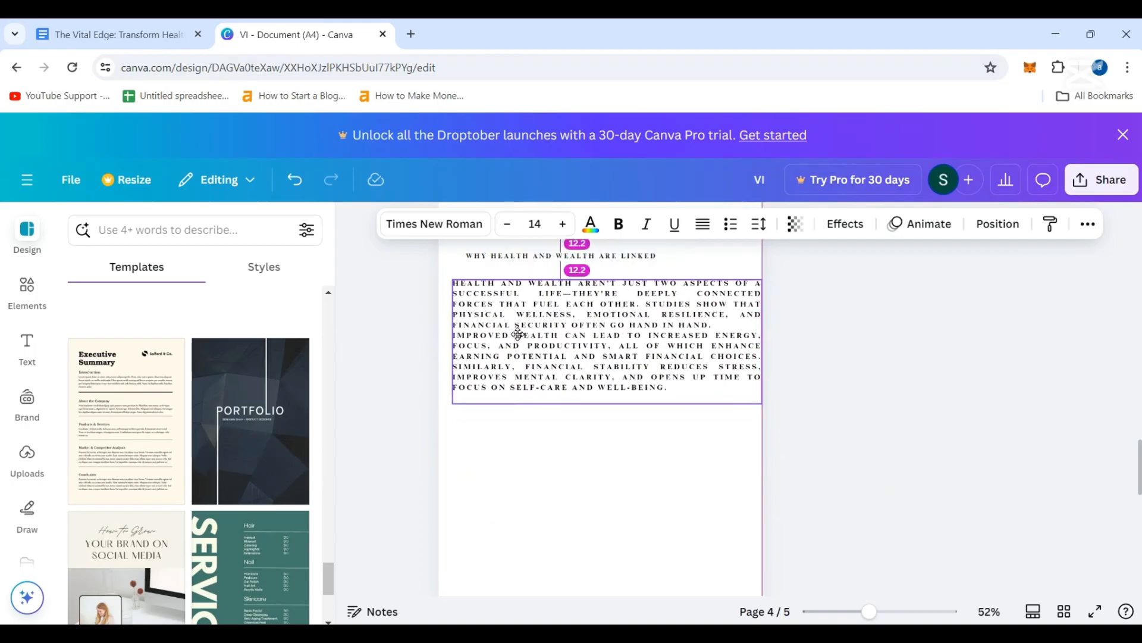
scroll(557, 501, up, 3)
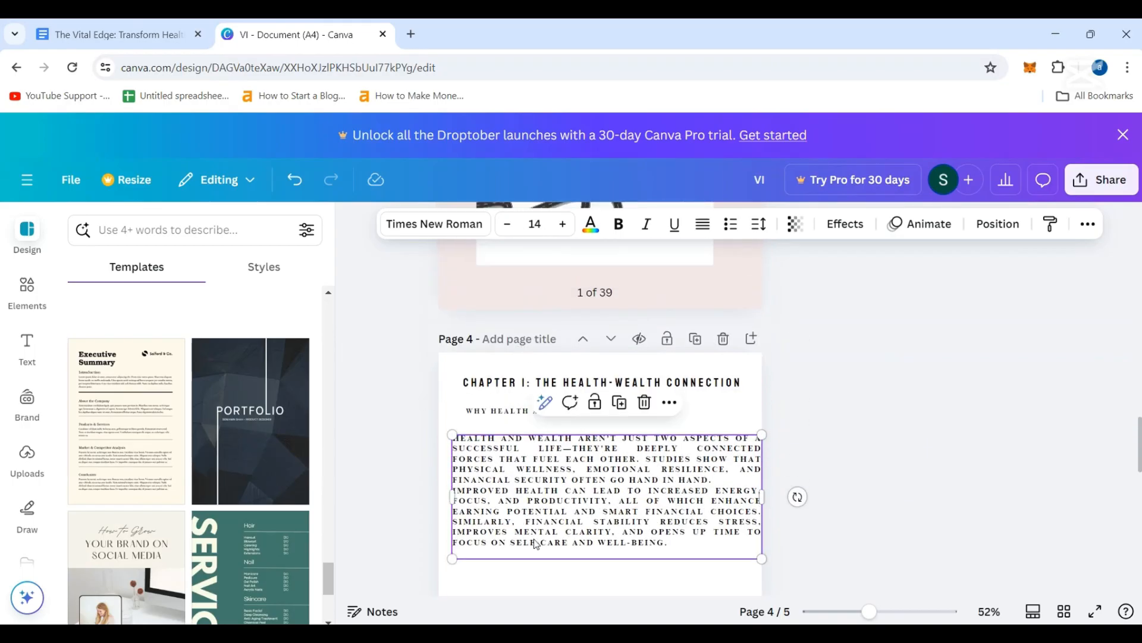
click(536, 543)
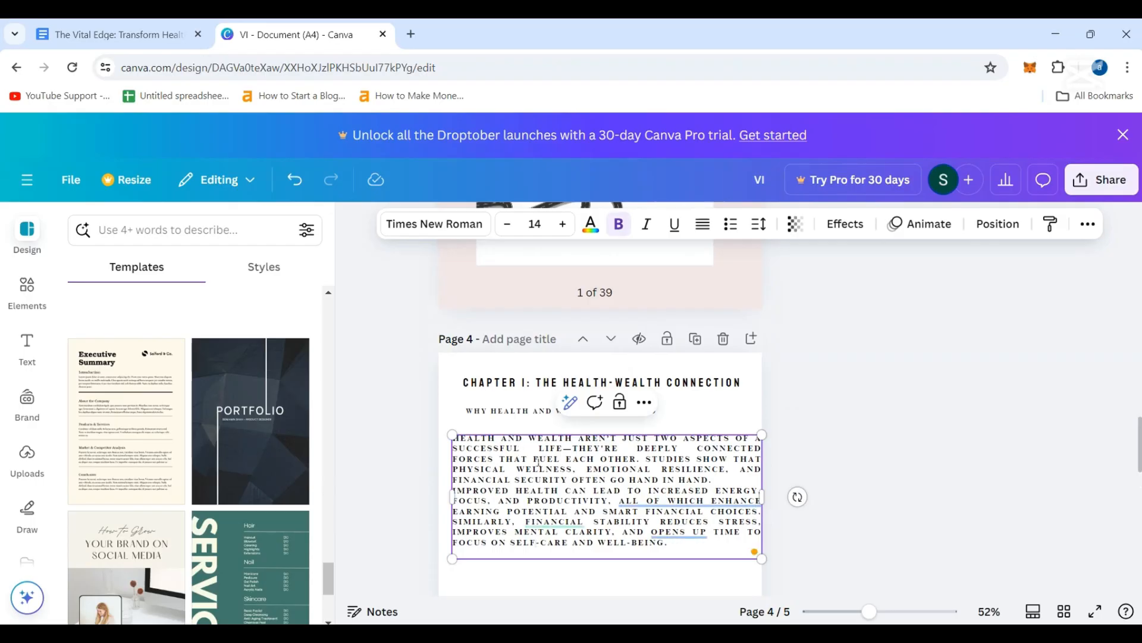
- Add page 6 with the Beige Elegant Minimal Business Plan Executive Summary template and select the paragraph under Products & Services
scroll(539, 463, down, 8)
scroll(600, 422, up, 2)
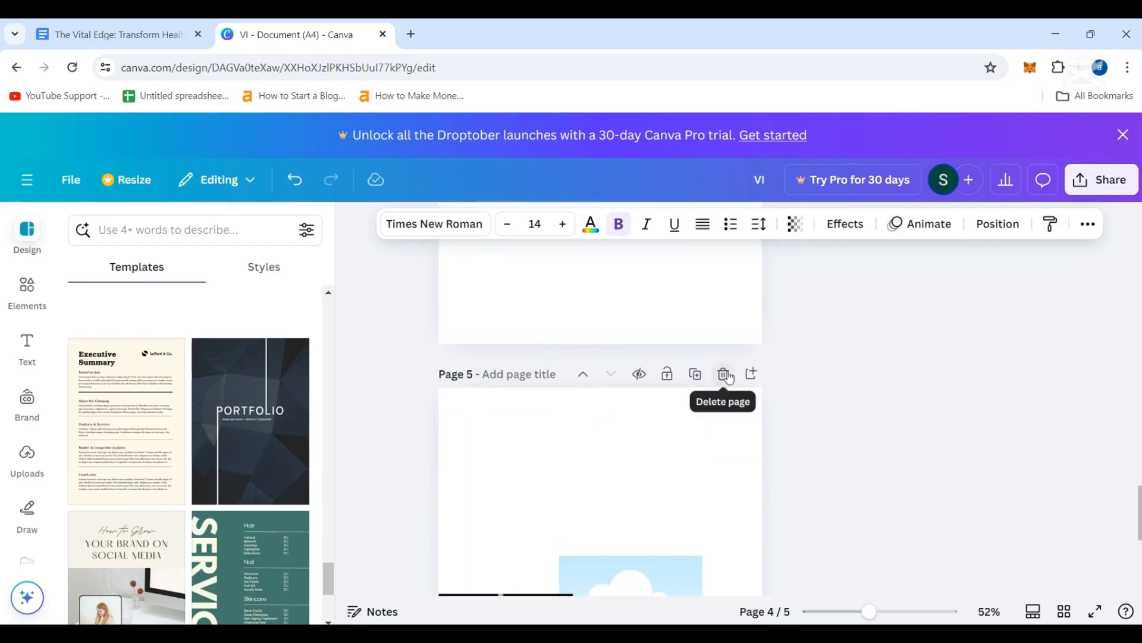
click(694, 375)
drag(126, 420, 583, 474)
scroll(646, 447, down, 4)
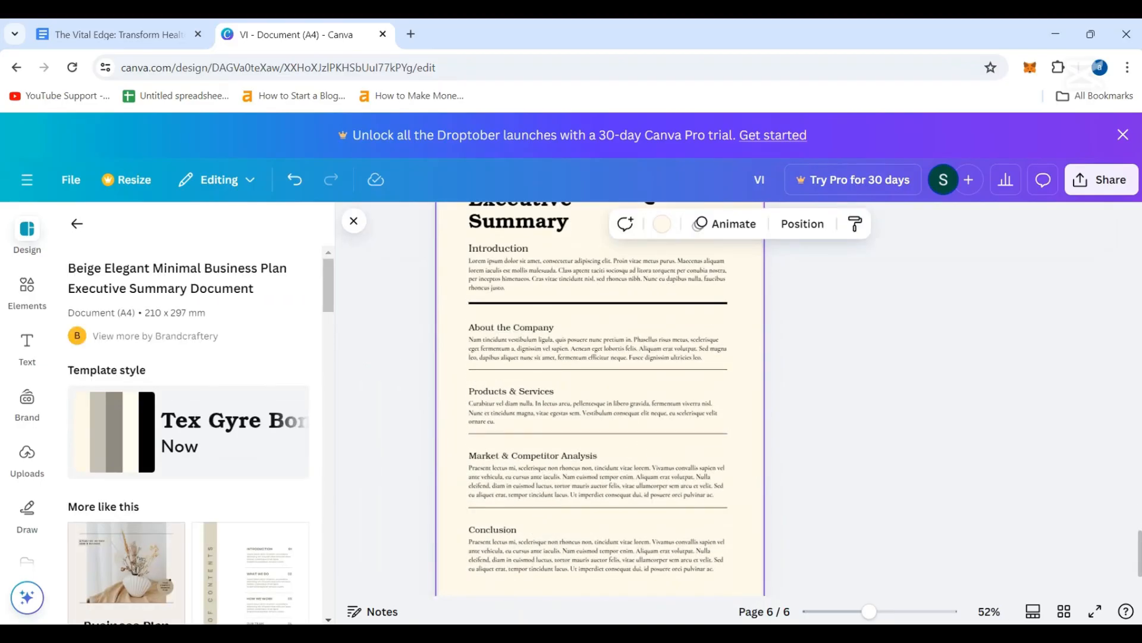
drag(870, 611, 883, 611)
click(522, 443)
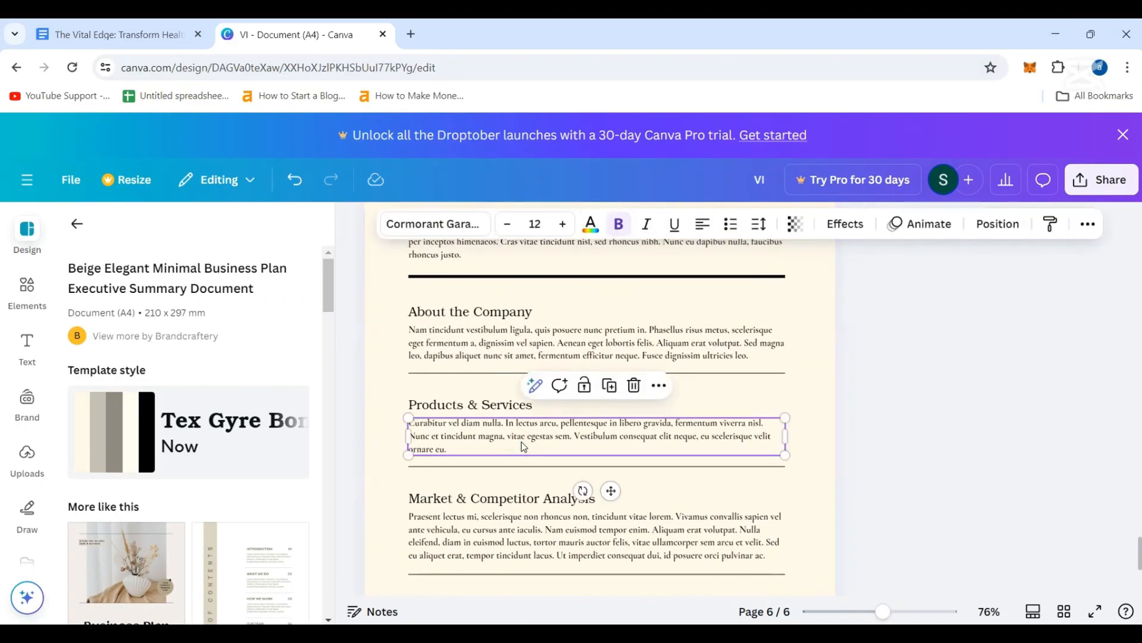
- Try the template's Products & Services paragraph in the Chapter 1 body text box on page 4, and empty the box
scroll(566, 429, up, 15)
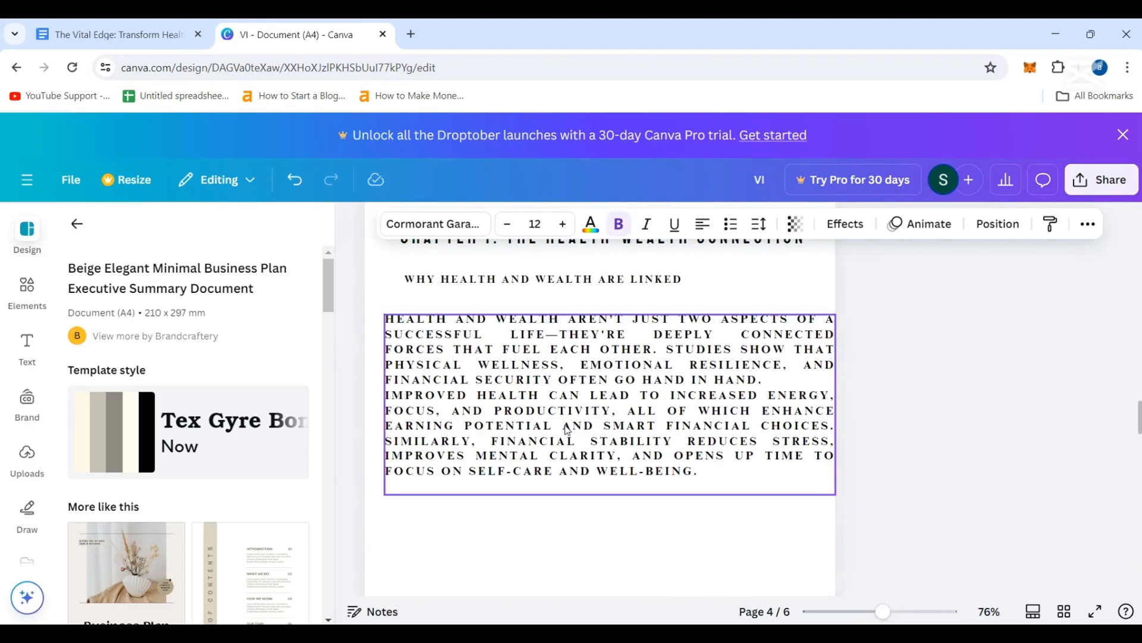
click(568, 428)
key(ctrl+a)
key(BackSpace)
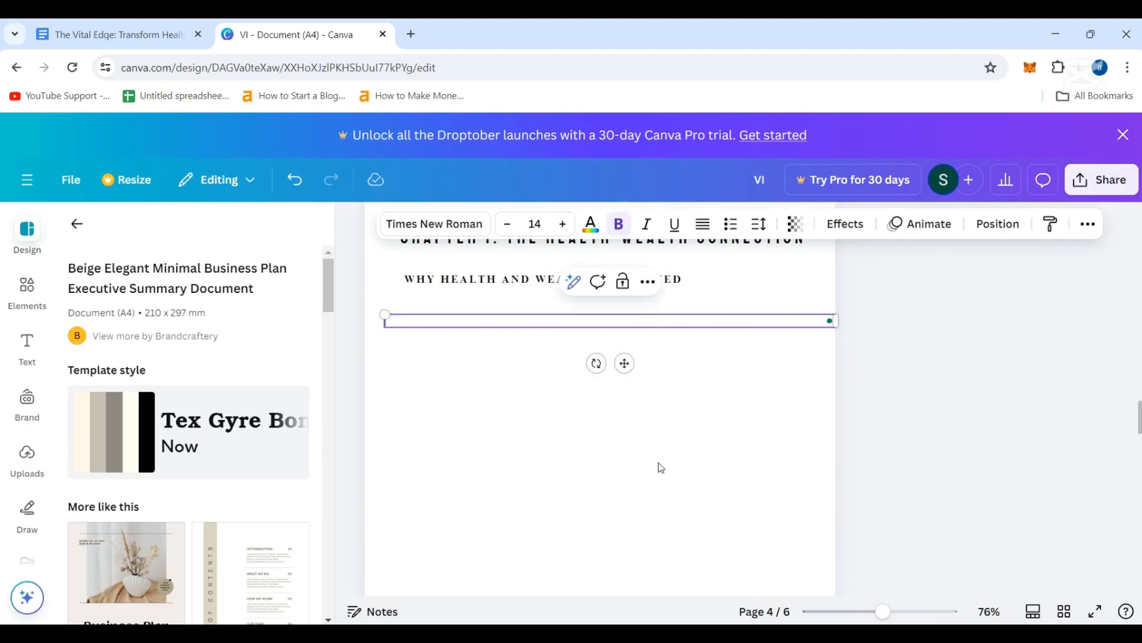
key(ctrl+z)
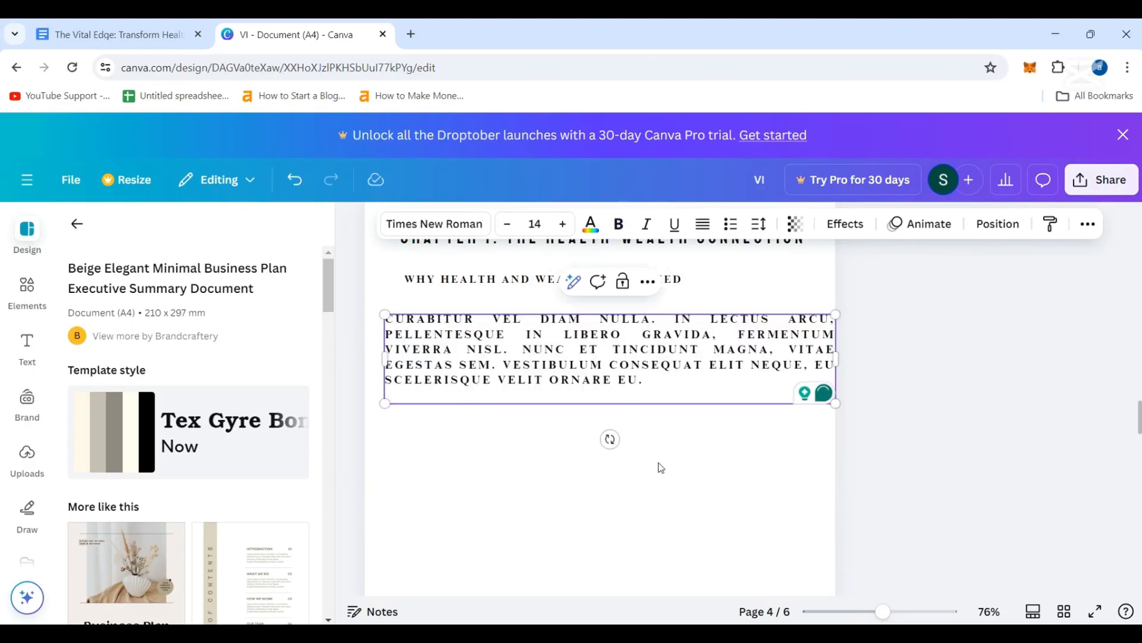
key(ctrl+a)
key(BackSpace)
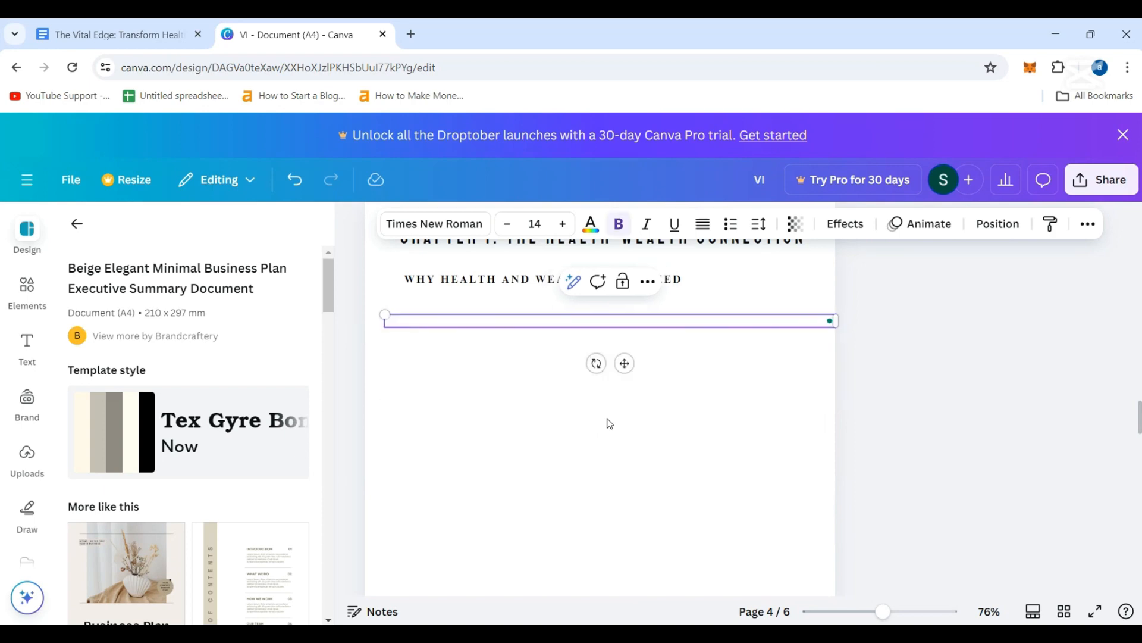
- Duplicate the Introduction paragraph on page 6 and place the copy beneath the "Why Health and Wealth Are Linked" subheading on page 4
scroll(610, 423, down, 15)
scroll(888, 576, up, 3)
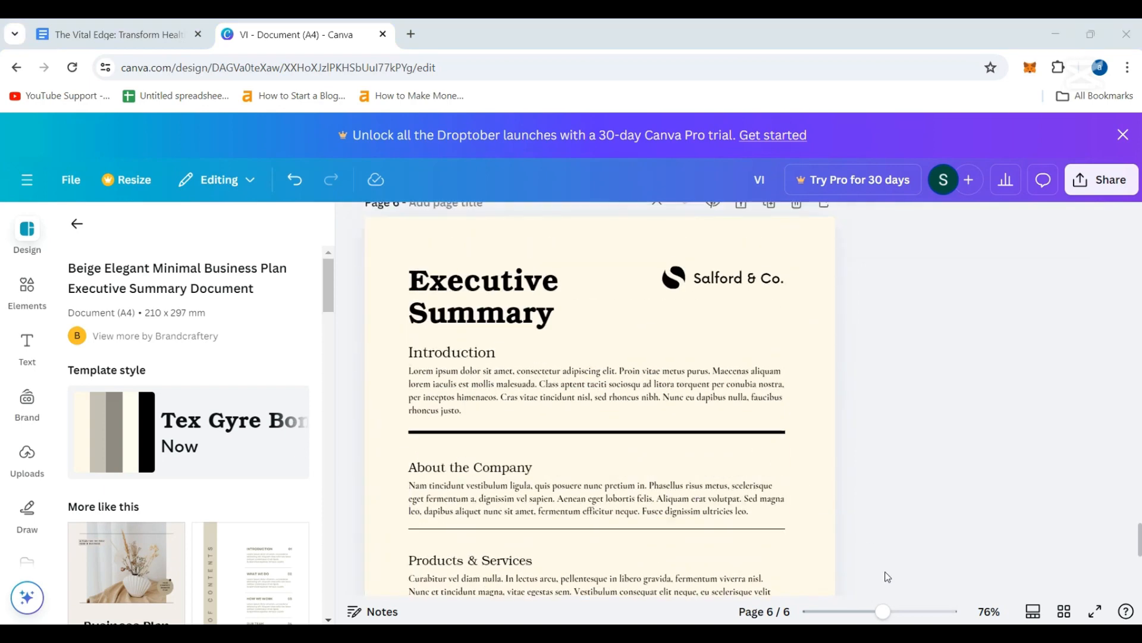
click(473, 397)
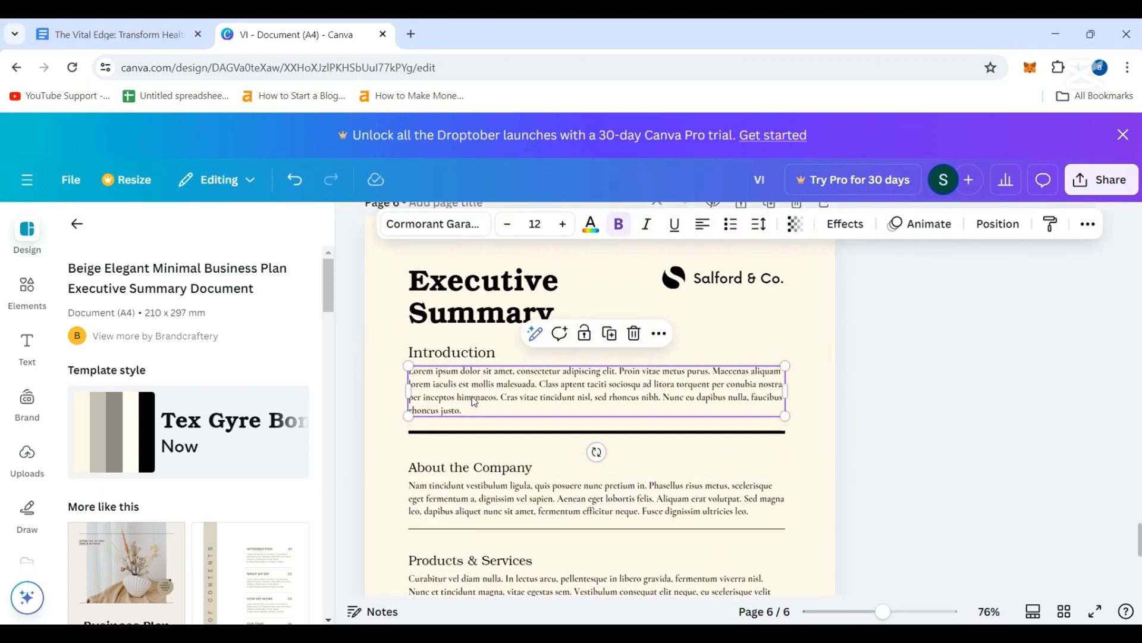
click(610, 334)
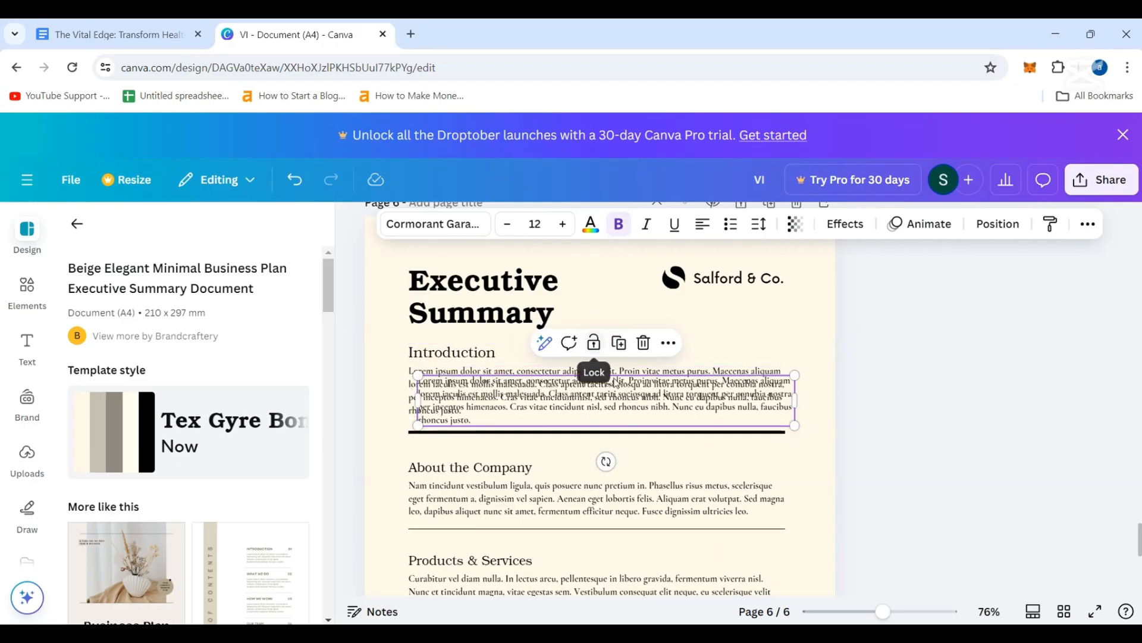
drag(604, 389, 543, 458)
scroll(621, 360, up, 12)
scroll(624, 357, up, 12)
- Enlarge all text of the placeholder paragraph beneath the page 4 subheading to size 16
double_click(475, 492)
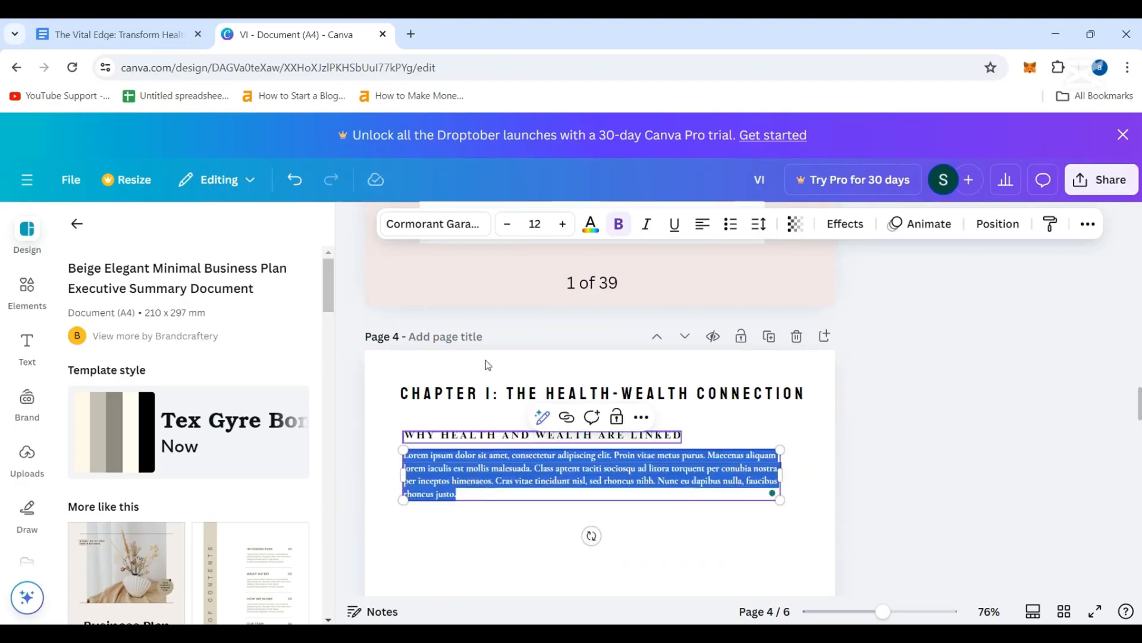
click(563, 225)
click(563, 224)
click(563, 224)
click(563, 224)
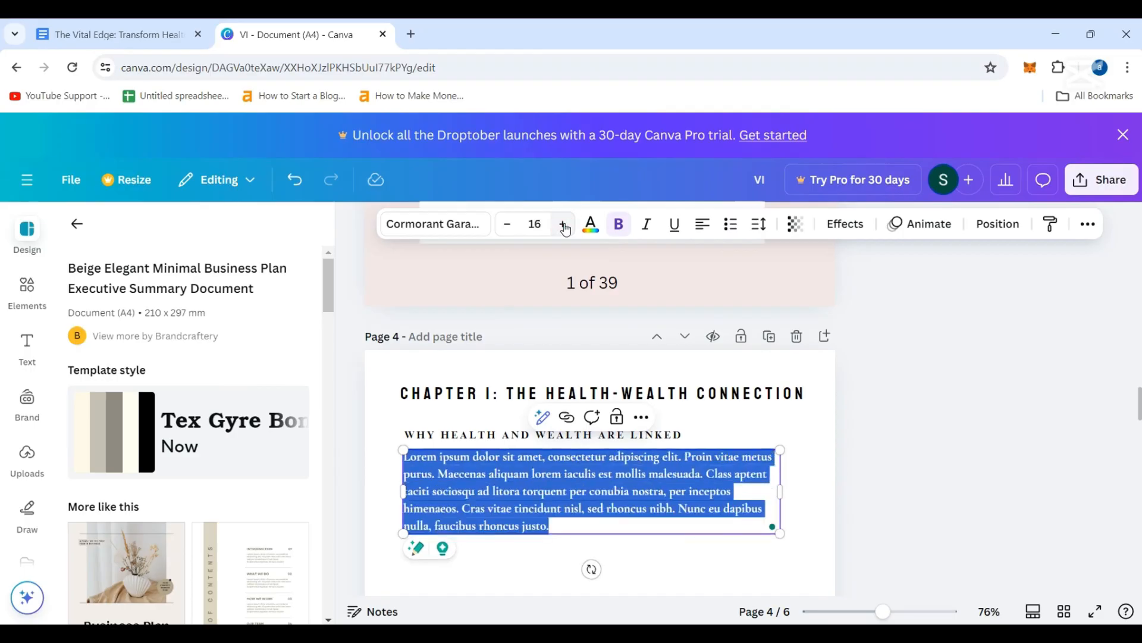
click(615, 491)
scroll(575, 507, down, 1)
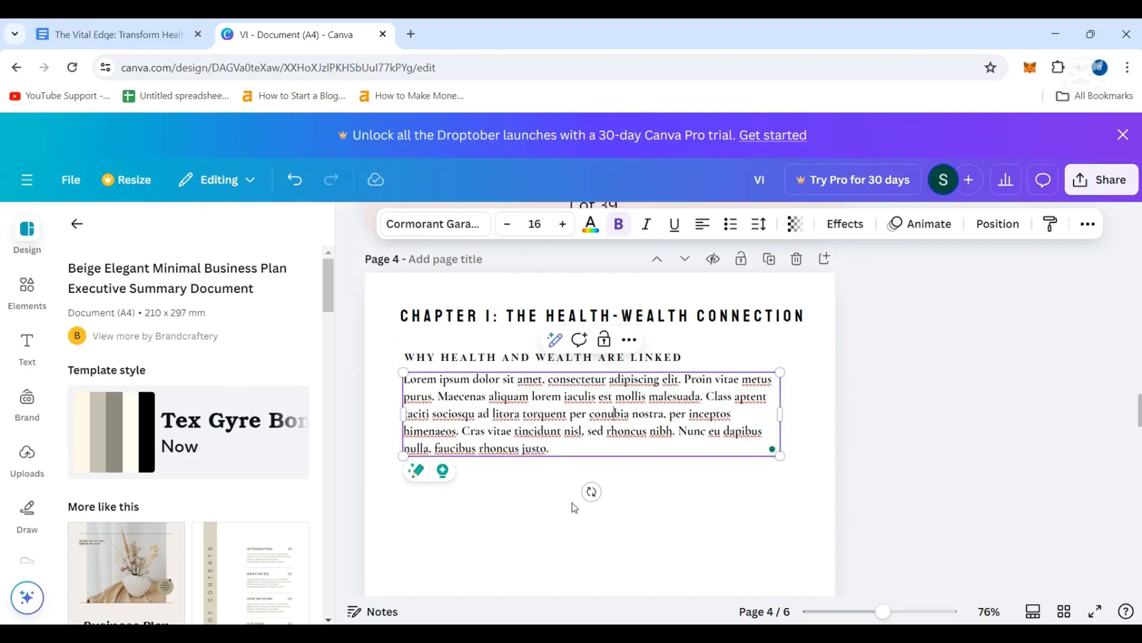
- Check the source passage in Google Docs and replace the page 4 placeholder in Canva with the two "Health and wealth aren't just two aspects" paragraphs
click(563, 456)
click(81, 34)
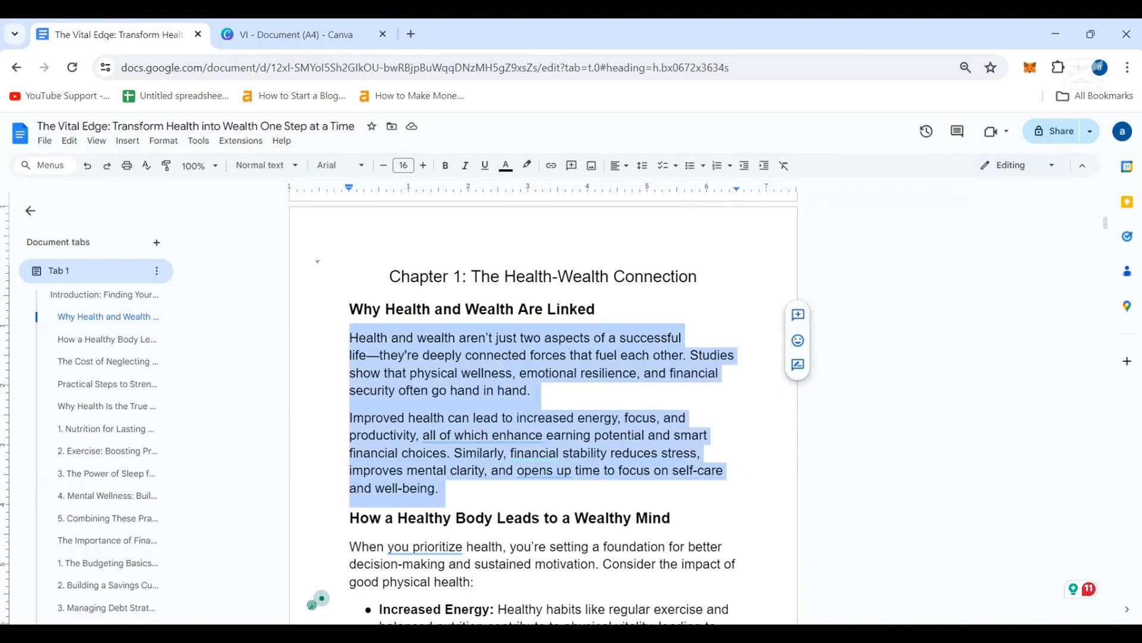
click(301, 36)
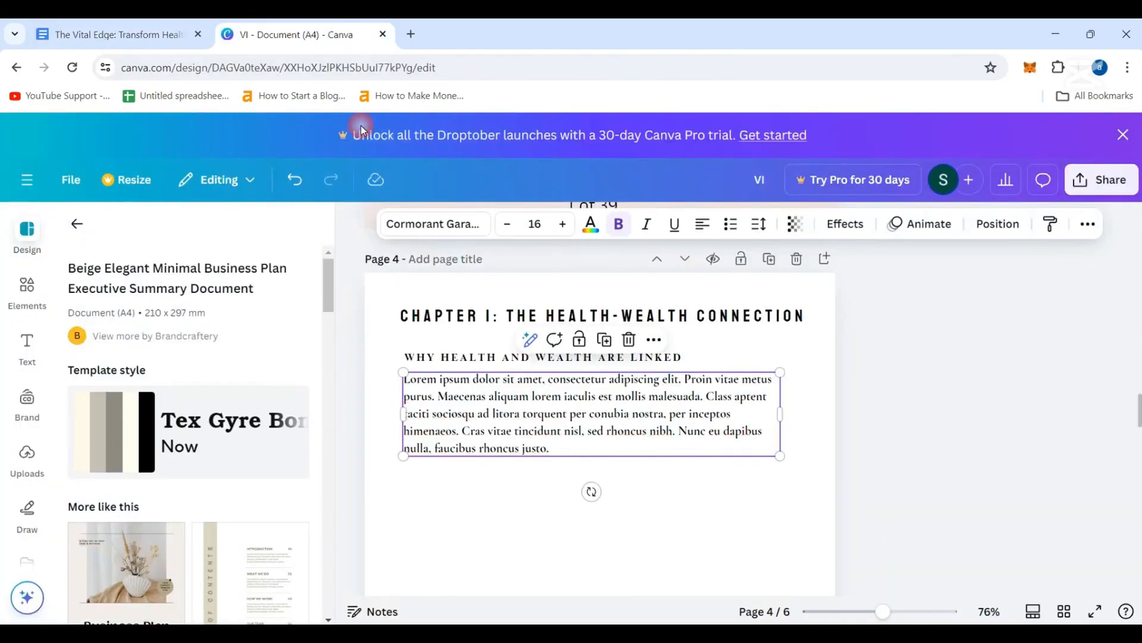
triple_click(551, 445)
text(Health and wealth aren’t just two aspects of a successful life—they’re deeply connected forces that fuel each other. Studies show that physical wellness, emotional resilience, and financial security often go hand in hand. Improved health can lead to increased energy, focus, and productivity, all of which enhance earning potential and smart financial choices. Similarly, financial stability reduces stress, improves mental clarity, and opens up time to focus on self-care and well-being.)
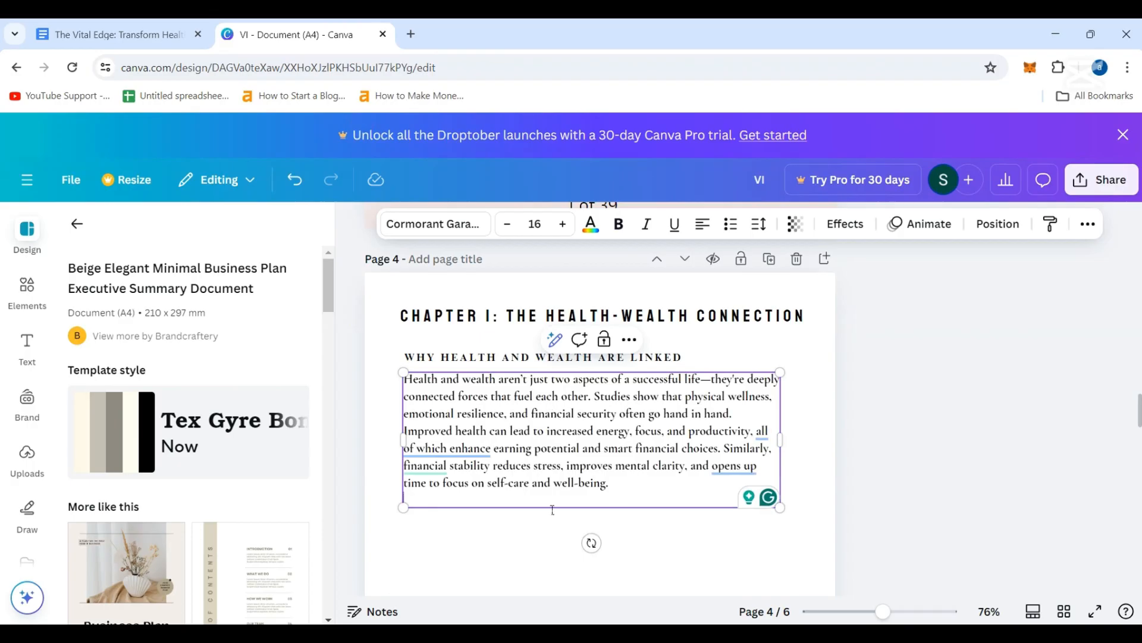
- Move the body text slightly lower to leave a gap beneath the "Why Health and Wealth Are Linked" subheading
drag(553, 426, 553, 434)
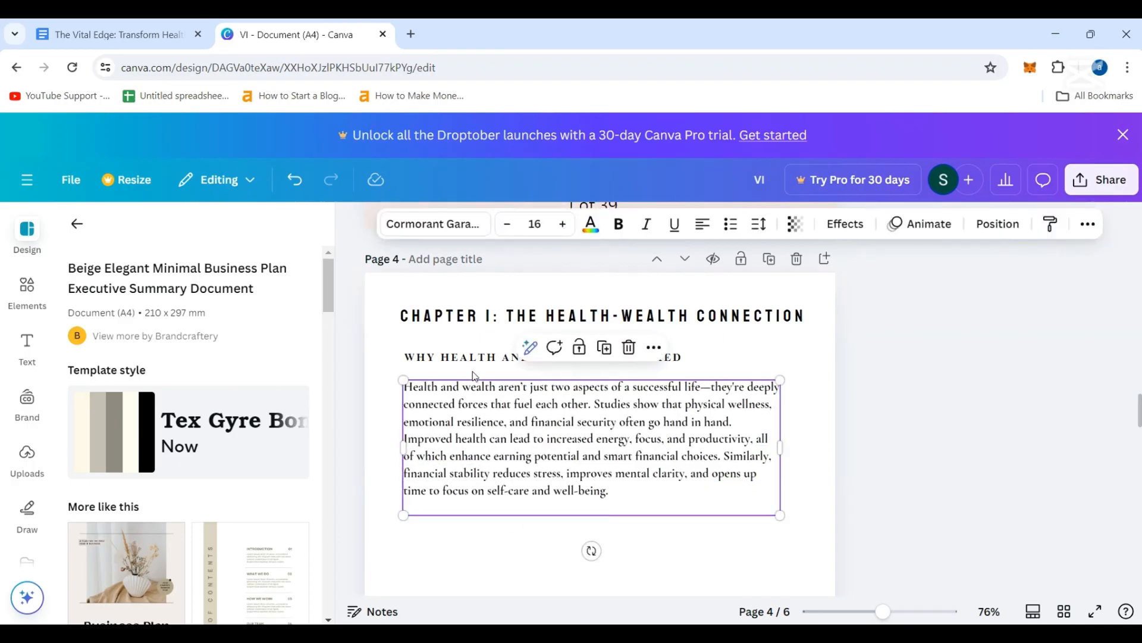
scroll(508, 456, down, 2)
scroll(509, 456, up, 1)
click(418, 280)
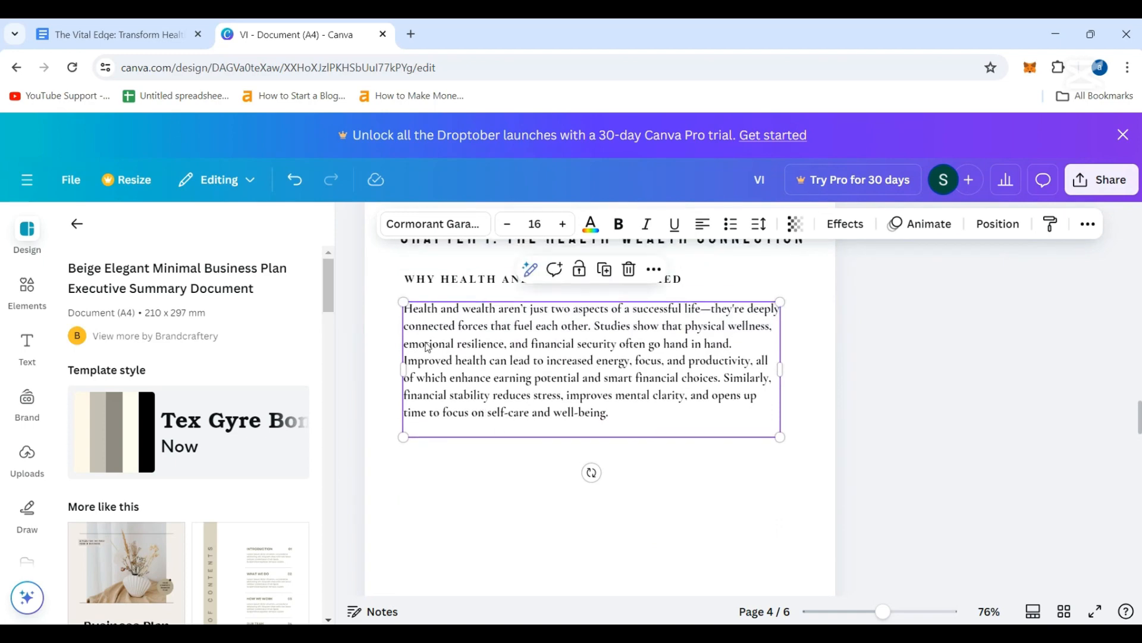
double_click(416, 280)
click(538, 466)
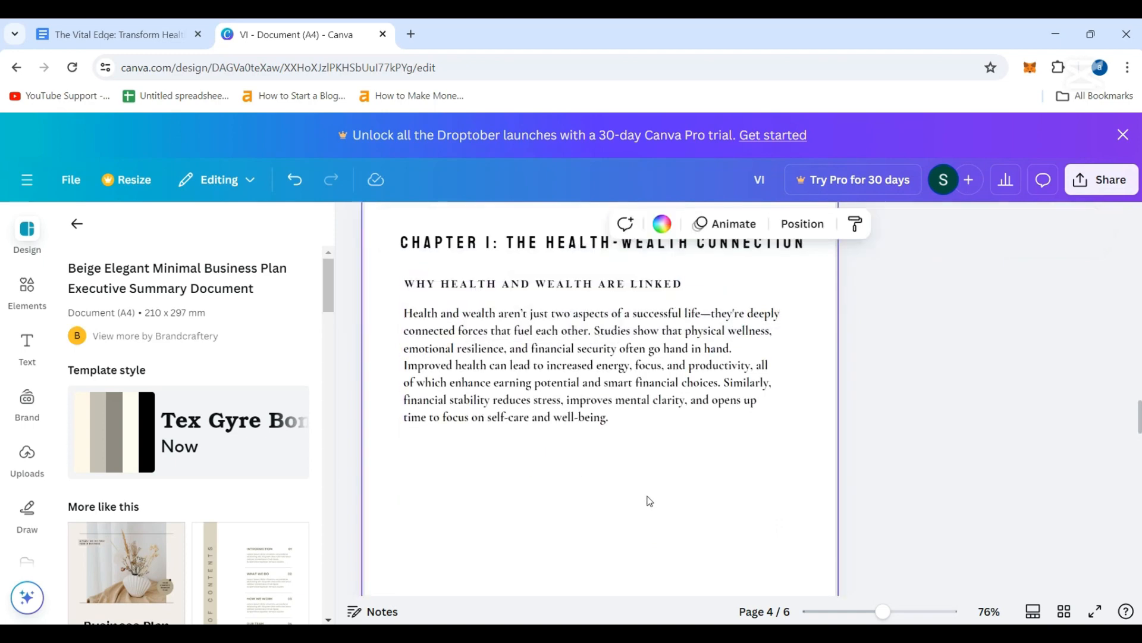
scroll(648, 499, up, 1)
- Switch to the Google Docs manuscript and select the heading "How a Healthy Body Leads to a Wealthy Mind"
click(190, 37)
scroll(560, 392, down, 3)
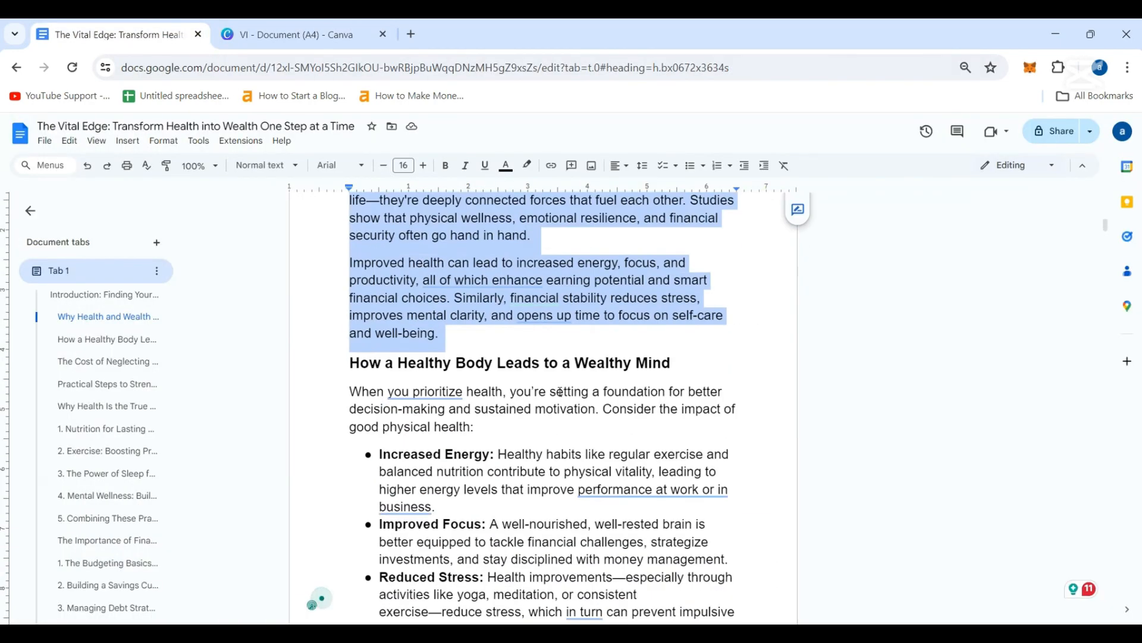
mouse_move(345, 366)
mouse_down()
mouse_move(650, 349)
mouse_move(670, 362)
mouse_up()
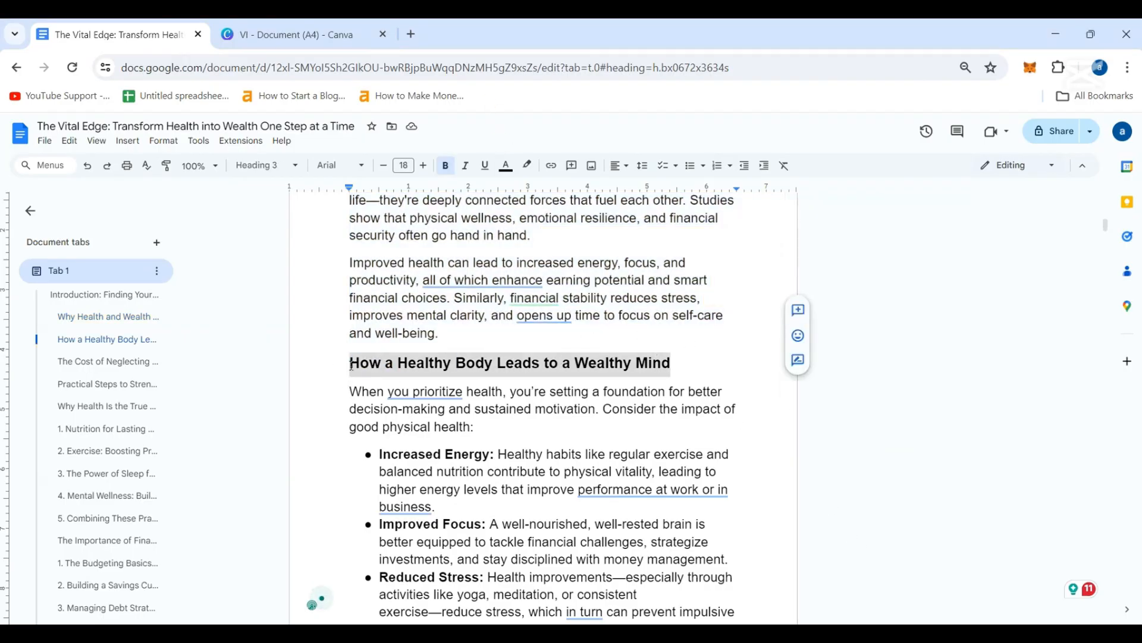
click(574, 362)
drag(671, 362, 346, 361)
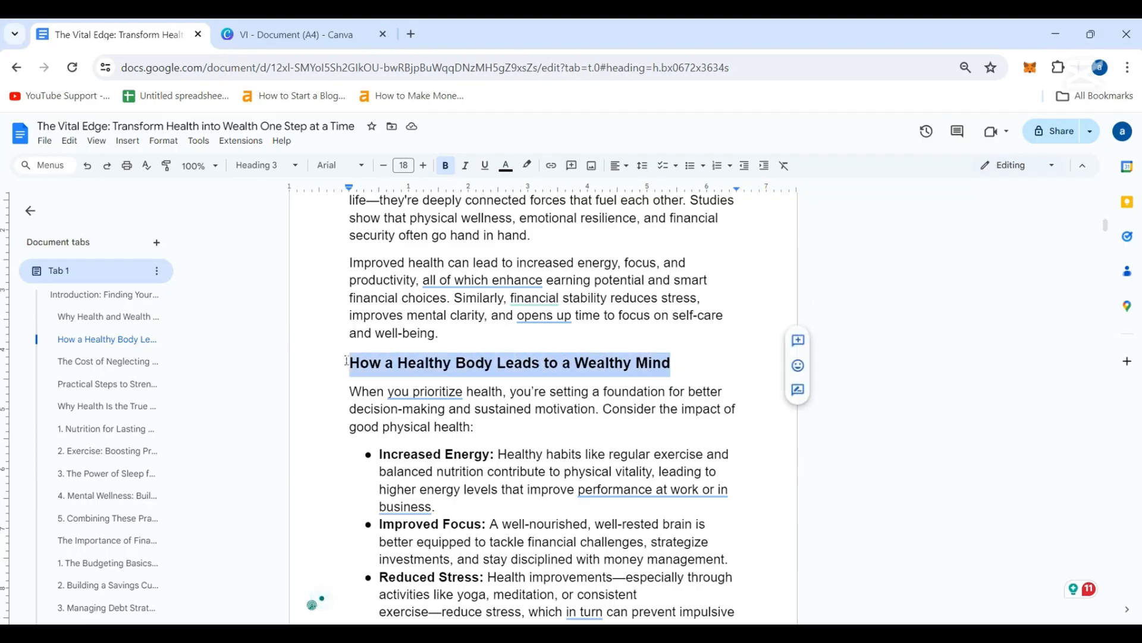
- Switch back to Canva, duplicate the "Why Health and Wealth Are Linked" subheading and place the copy beneath the body text
click(256, 34)
click(458, 357)
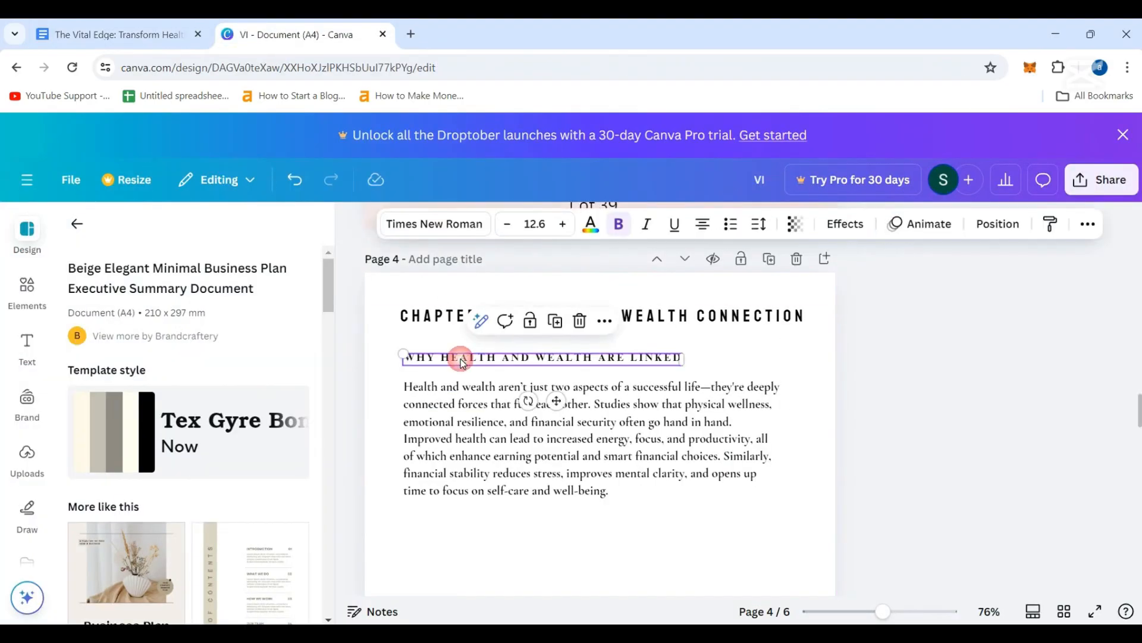
click(557, 322)
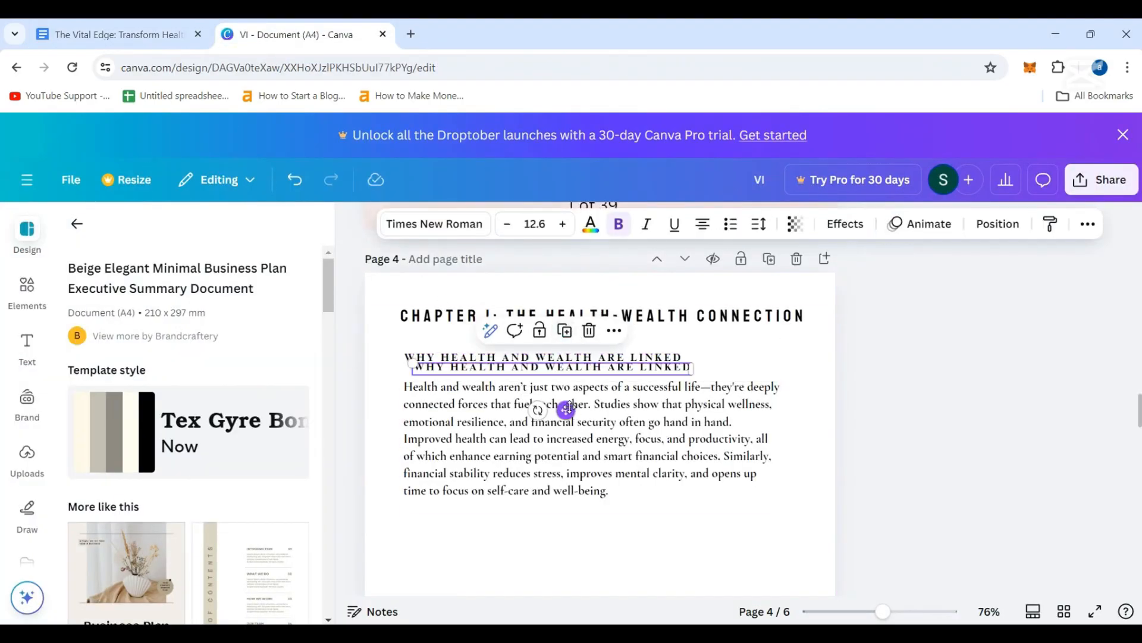
scroll(580, 446, down, 3)
mouse_move(565, 411)
mouse_down()
mouse_move(581, 445)
mouse_move(561, 430)
mouse_up()
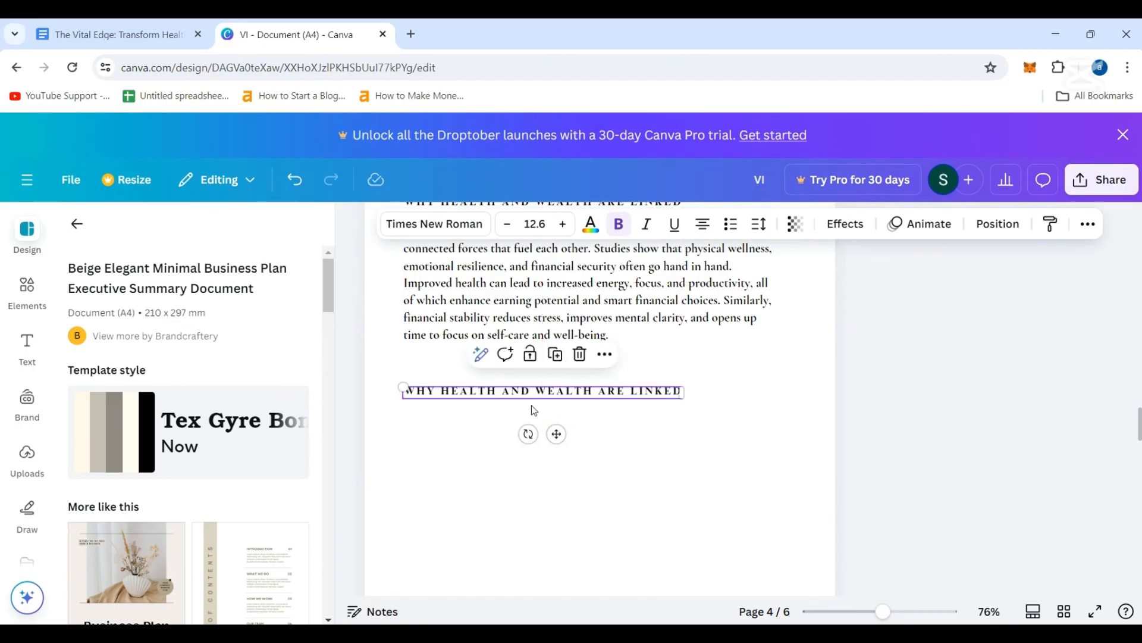
mouse_move(516, 390)
mouse_down()
mouse_move(516, 377)
mouse_move(469, 349)
mouse_move(299, 27)
mouse_move(324, 79)
mouse_move(536, 344)
mouse_move(505, 544)
mouse_up()
- Copy the heading "How a Healthy Body Leads to a Wealthy Mind" from Google Docs and replace the duplicated subheading's text in Canva with it
click(130, 34)
click(505, 544)
scroll(507, 538, down, 6)
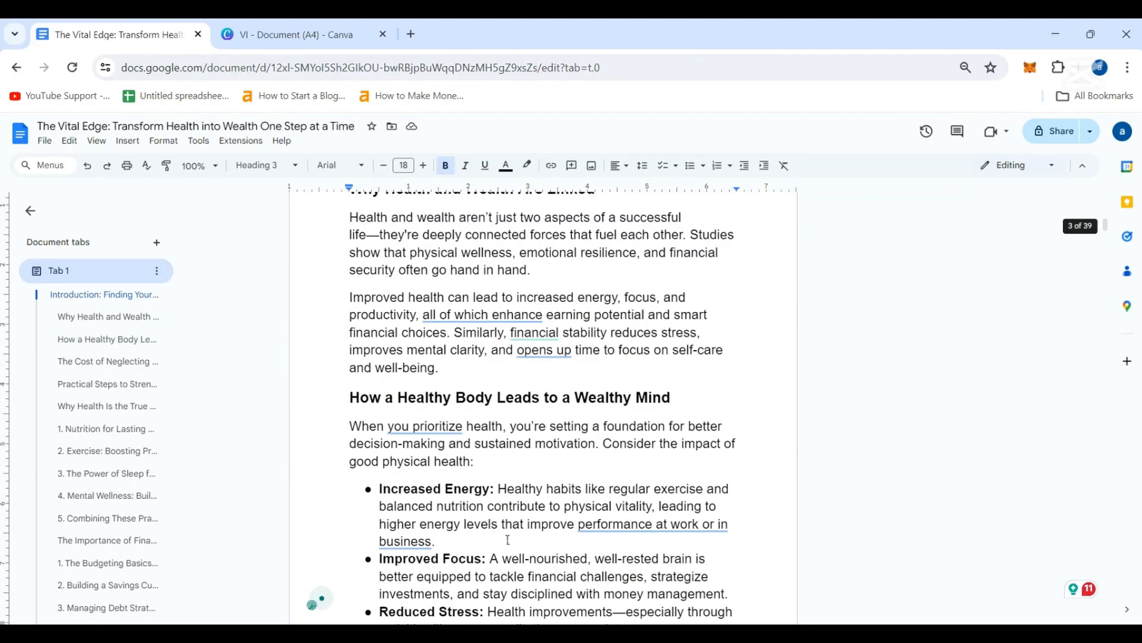
scroll(353, 463, up, 1)
drag(351, 475, 673, 471)
key(ctrl+Tab)
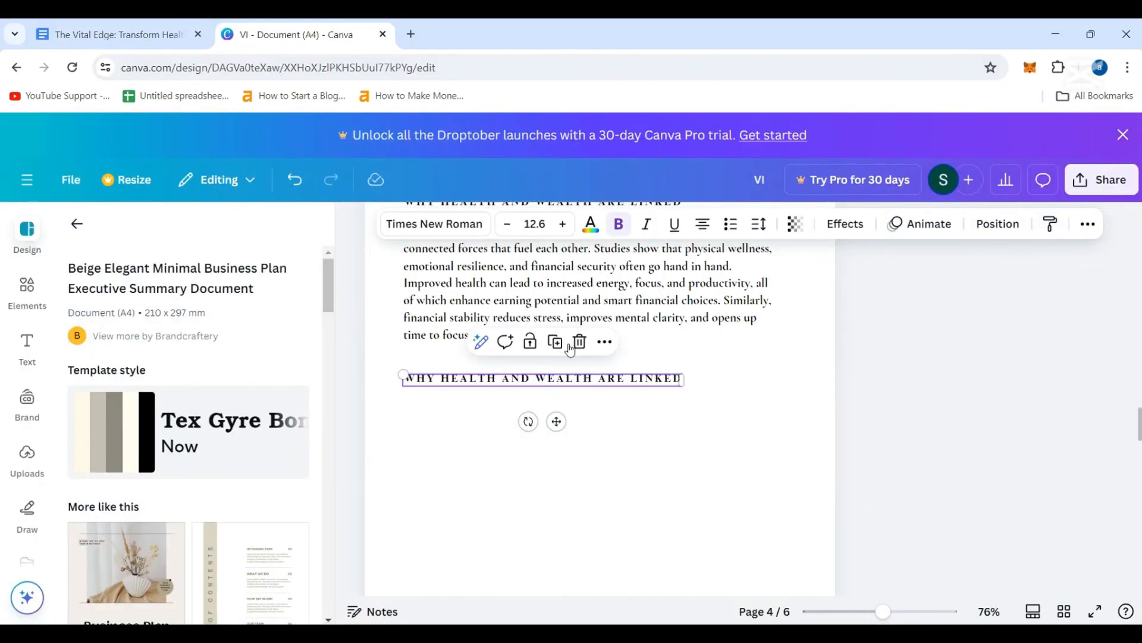
key(ctrl+a)
text(HOW A HEALTHY BODY LEADS TO A WEALTHY MIND)
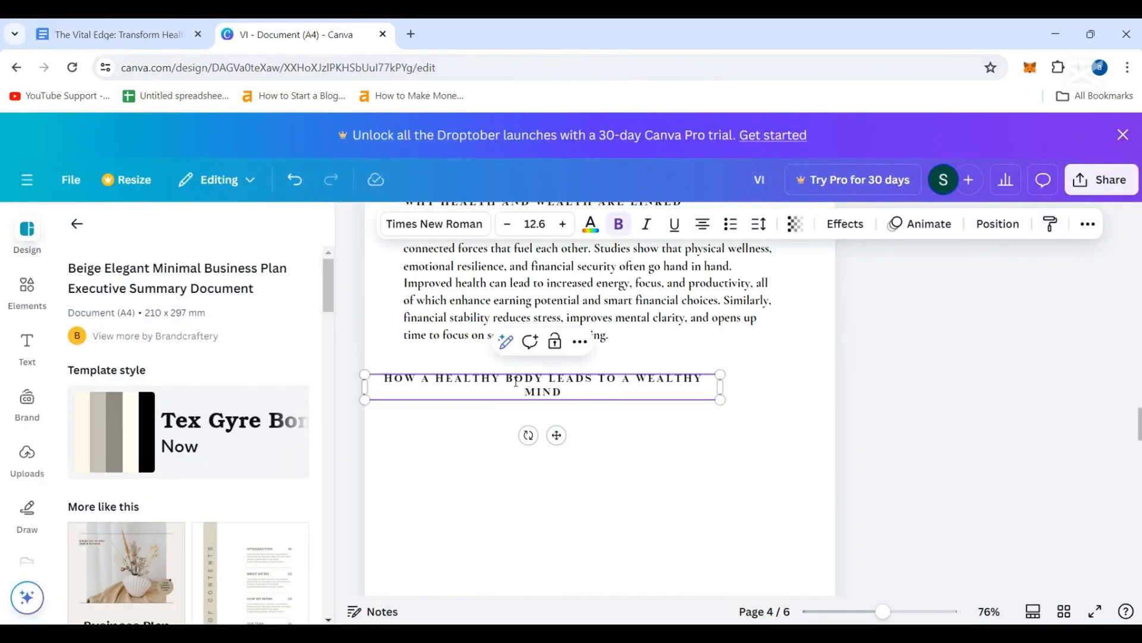
- Widen the new subheading's box to fit one line and align it with the left edge of the body text above
drag(726, 387, 756, 388)
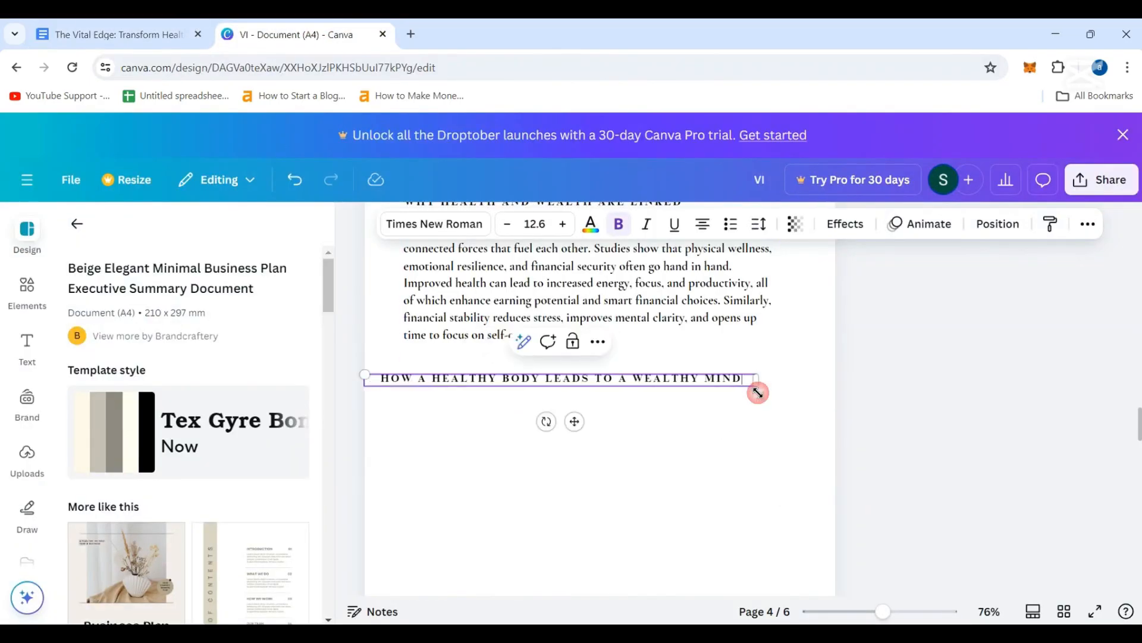
scroll(602, 490, up, 3)
scroll(601, 490, down, 2)
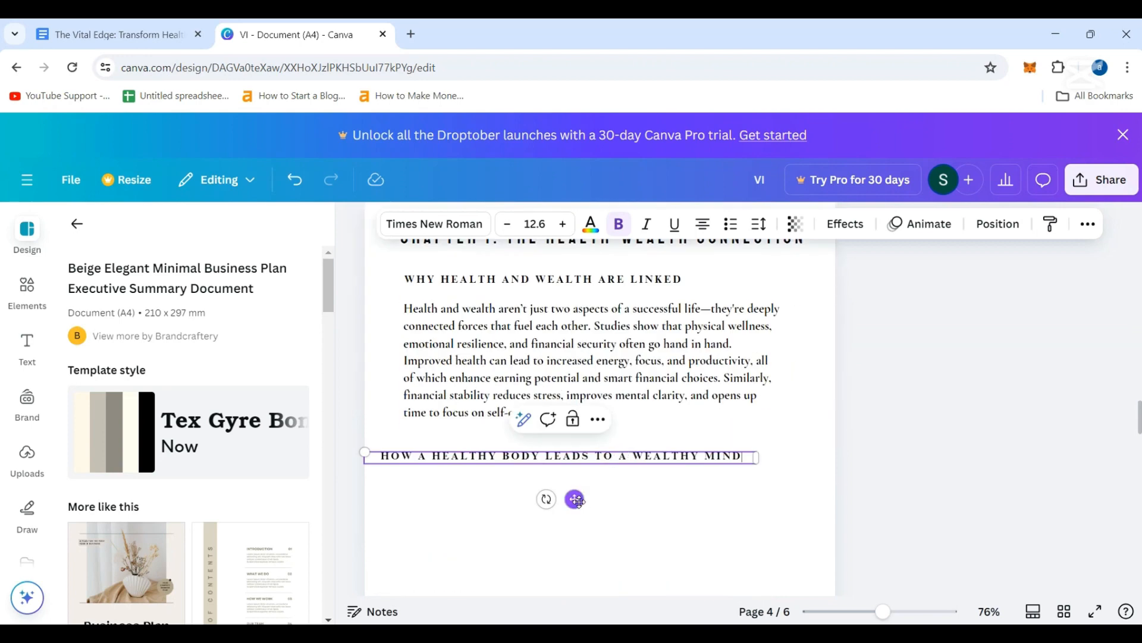
drag(576, 500, 604, 490)
scroll(535, 523, up, 3)
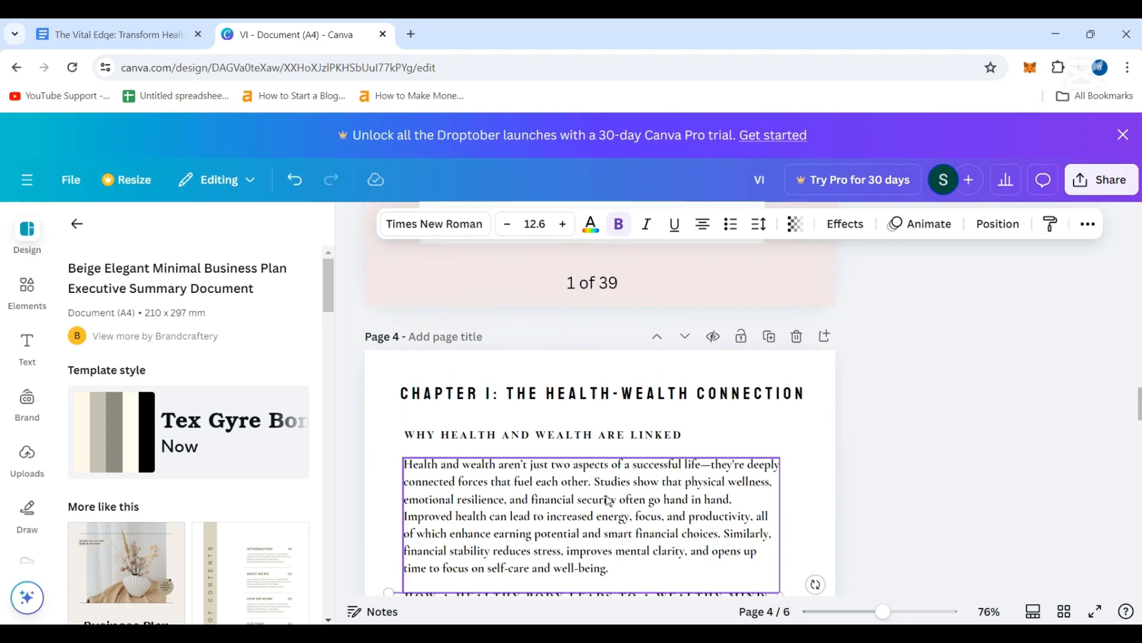
- In Google Docs, copy the paragraph and three bullet points beneath the heading "How a Healthy Body Leads to a Wealthy Mind"
click(140, 34)
scroll(635, 311, down, 5)
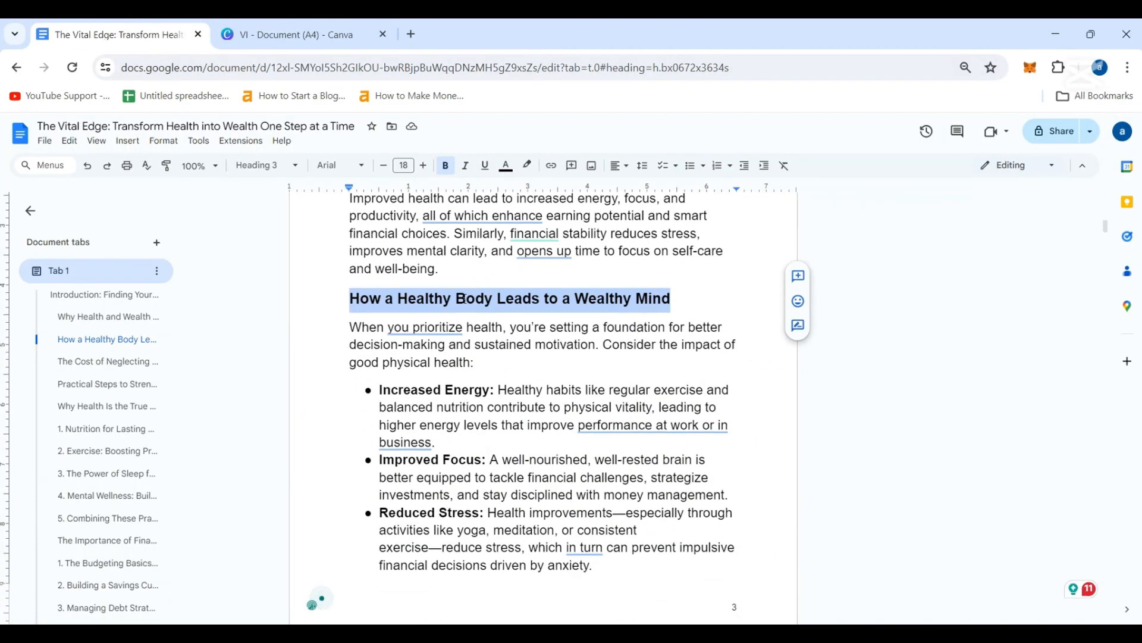
scroll(609, 282, up, 3)
drag(642, 291, 350, 267)
key(ctrl+c)
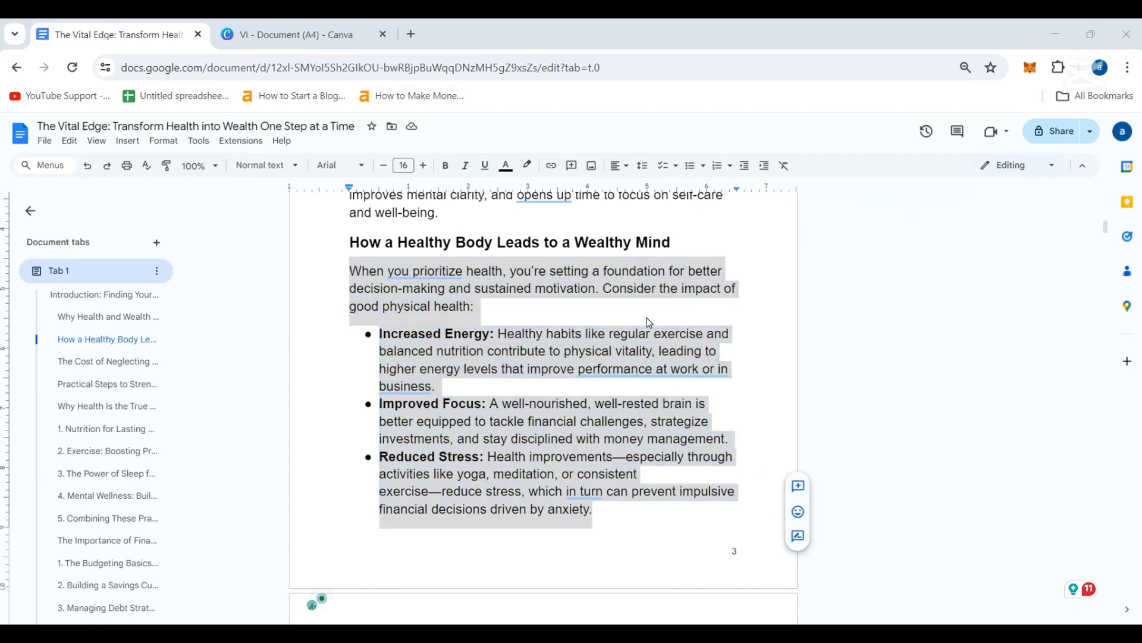
- Switch to Canva, duplicate the page 4 body text box and place the copy beneath the "How a Healthy Body Leads to a Wealthy Mind" subheading
click(340, 34)
scroll(428, 297, down, 4)
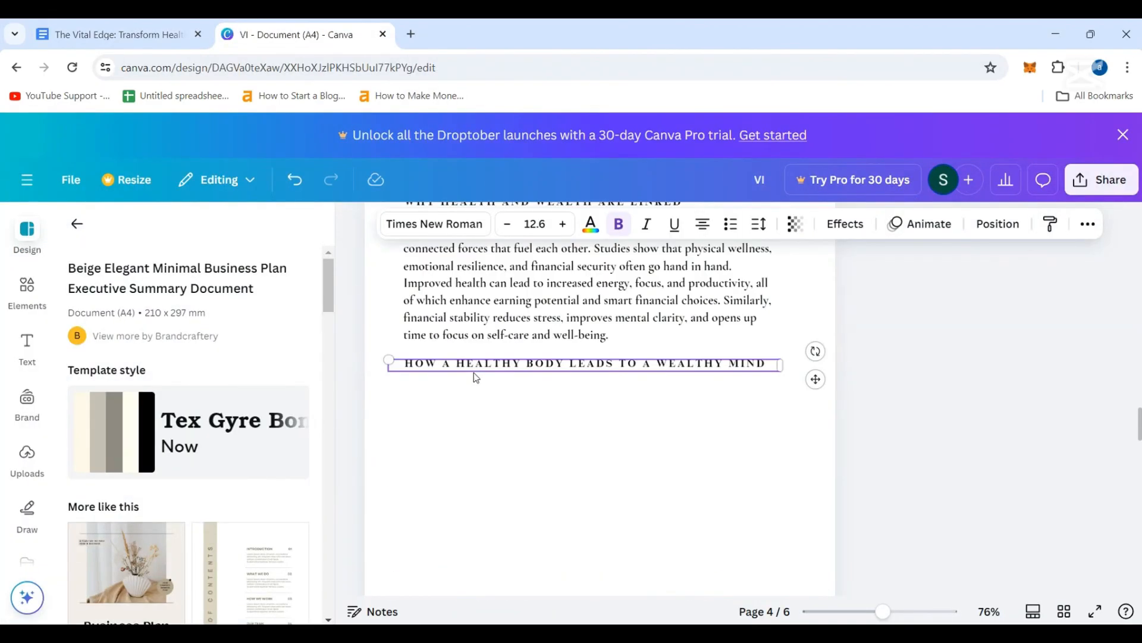
click(457, 287)
click(604, 392)
drag(657, 328, 641, 470)
- Replace the duplicated box's text with the copied "When you prioritize health" paragraph and its bullet points
double_click(640, 483)
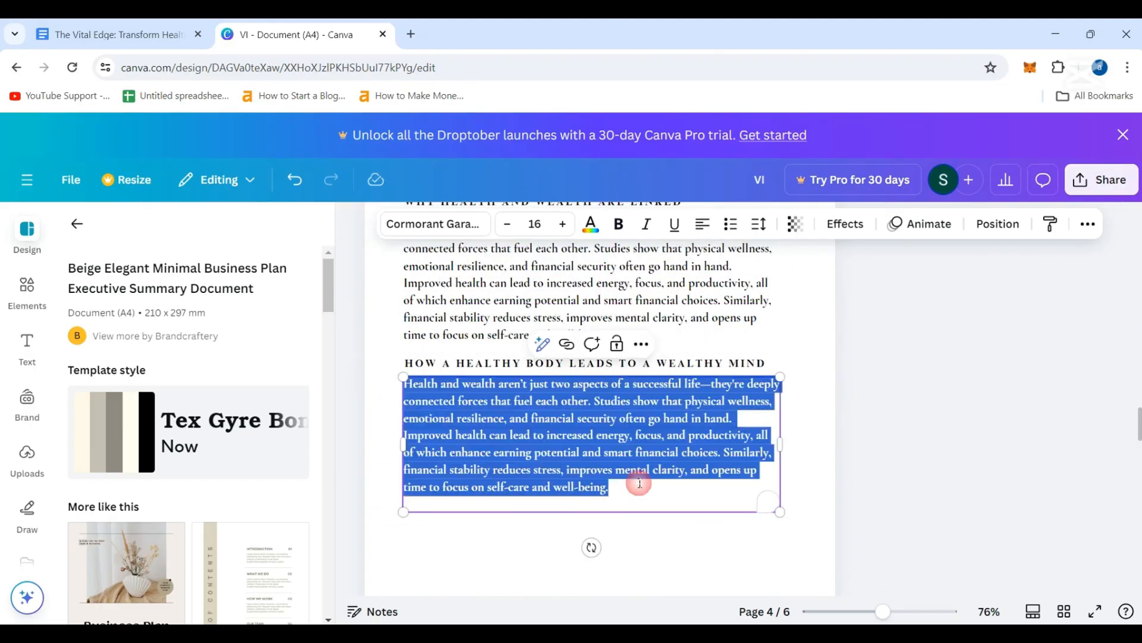
key(BackSpace)
key(ctrl+v)
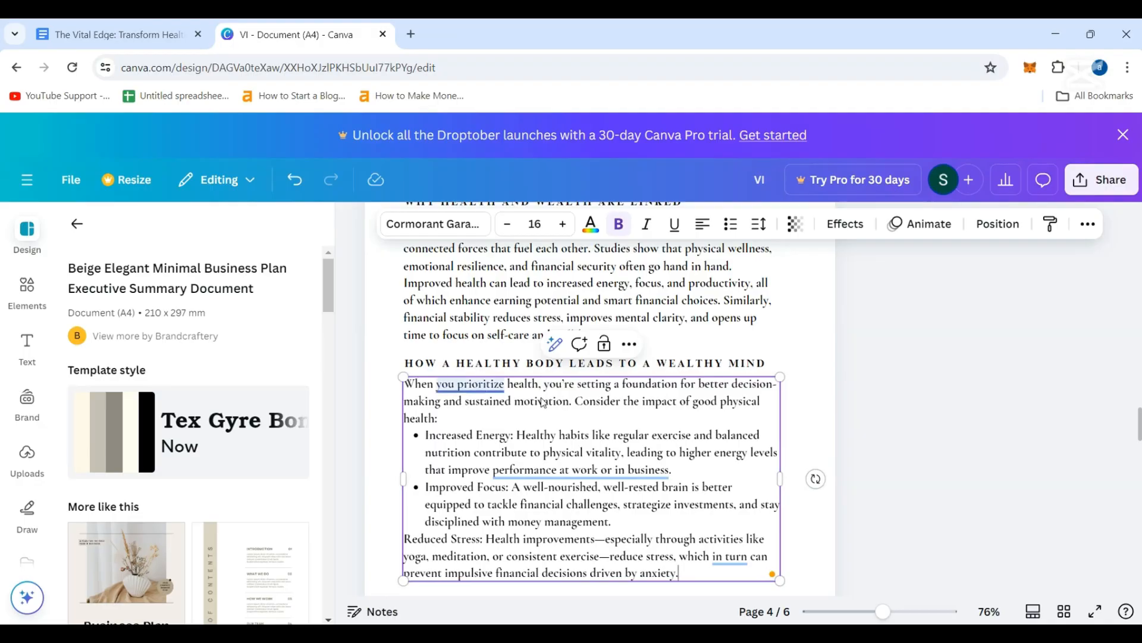
- Insert a blank line between the Increased Energy and Improved Focus bullet points
click(755, 527)
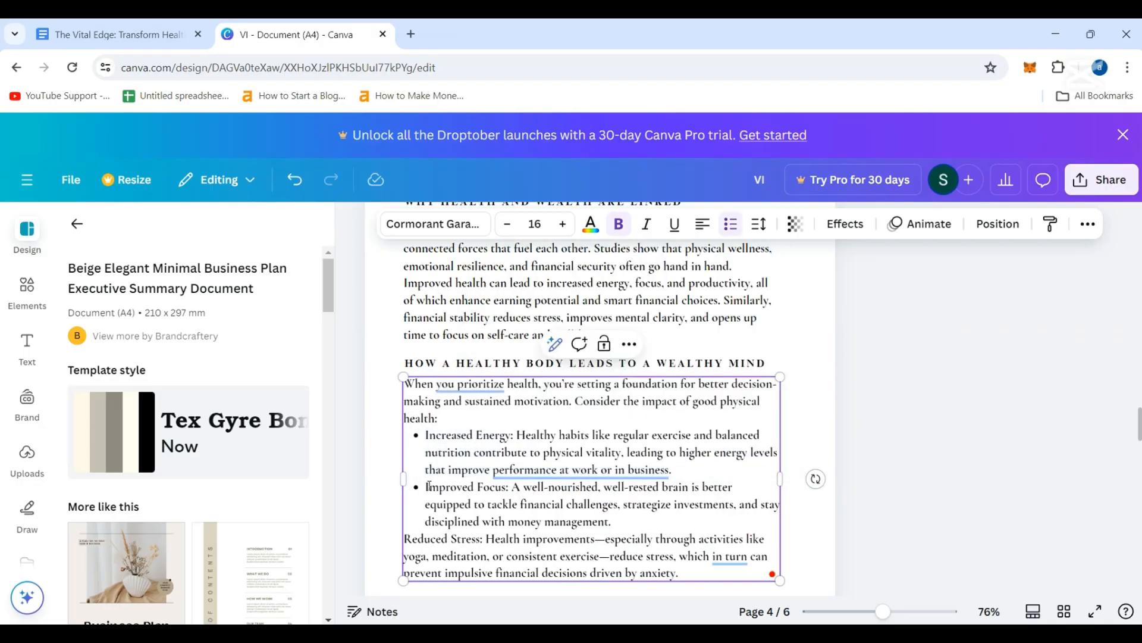
click(678, 468)
key(Return)
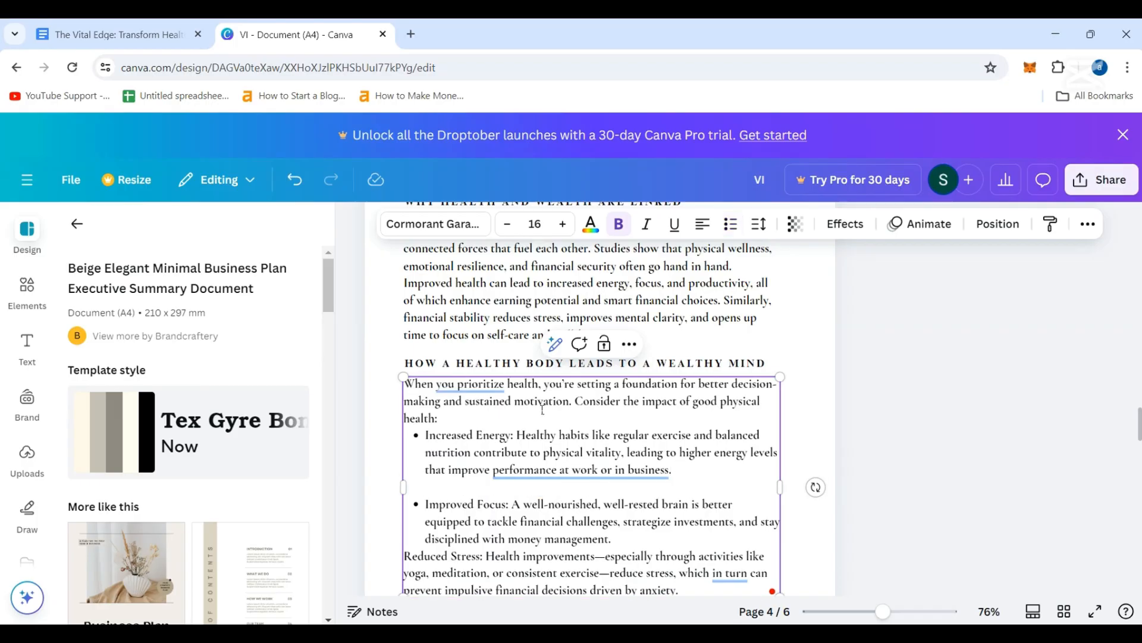
- Insert blank lines above the Increased Energy and Reduced Stress items in page 4's second body text box
click(443, 417)
key(Return)
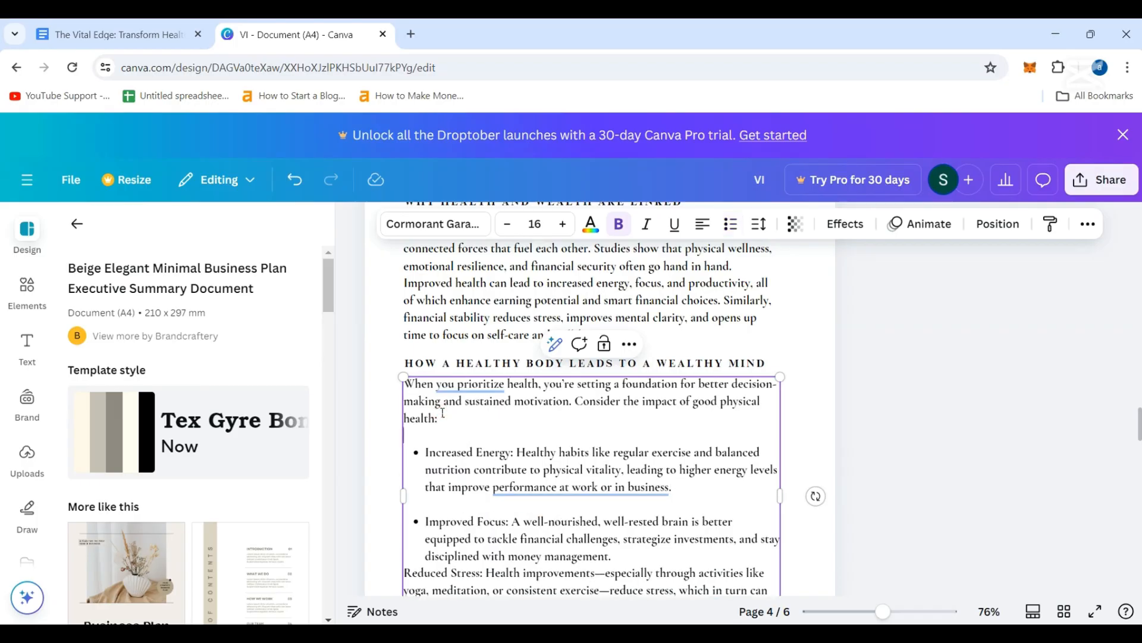
scroll(613, 461, down, 3)
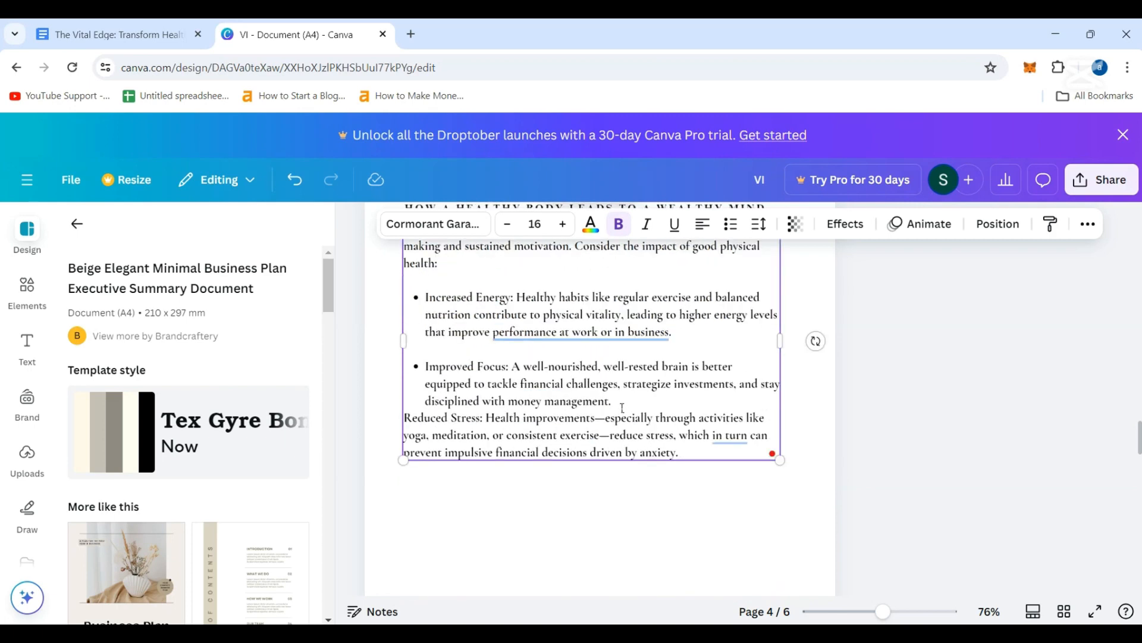
key(Return)
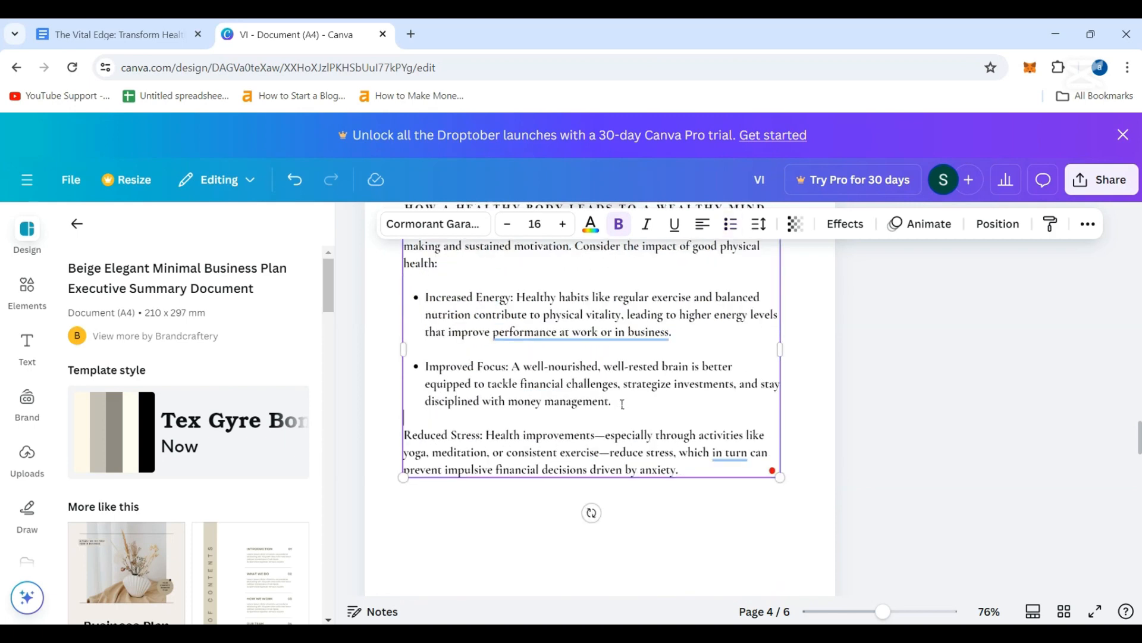
scroll(621, 404, up, 2)
scroll(512, 560, down, 3)
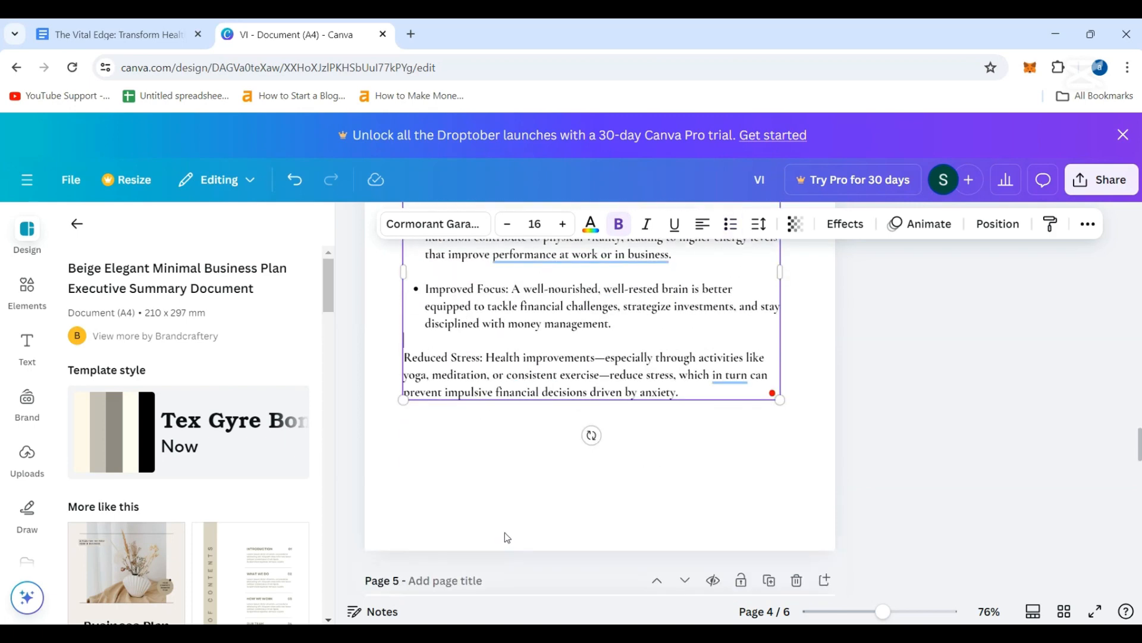
- Move the "When you prioritize health" text box slightly down, leaving more space beneath its subheading on page 4
click(524, 475)
scroll(560, 399, up, 5)
scroll(603, 395, up, 2)
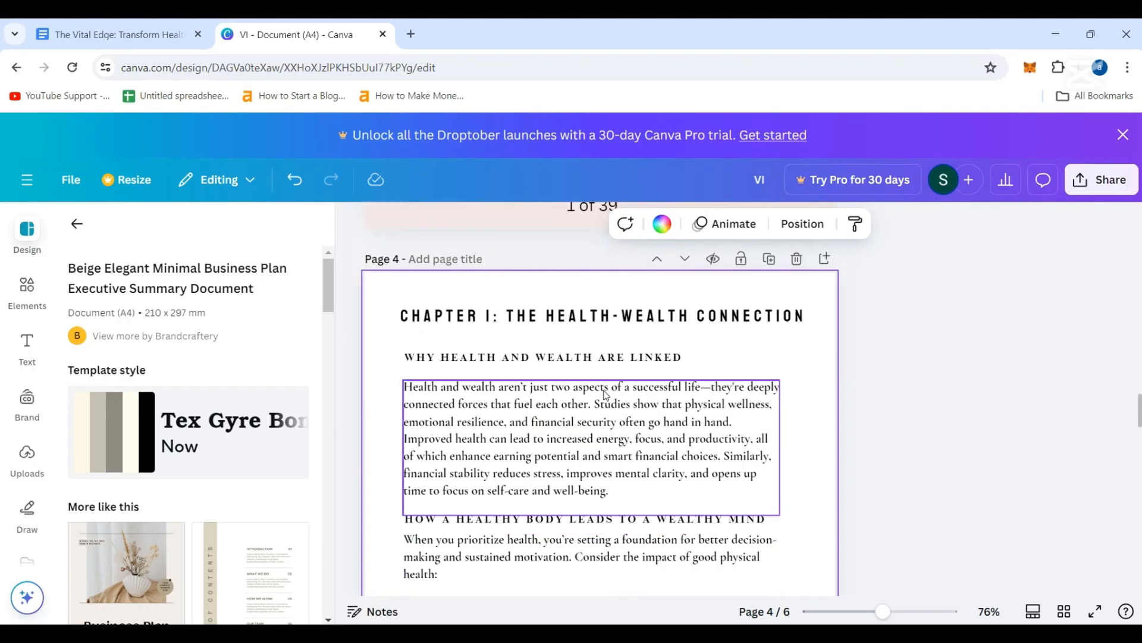
scroll(602, 395, down, 2)
drag(560, 463, 563, 474)
scroll(566, 477, down, 5)
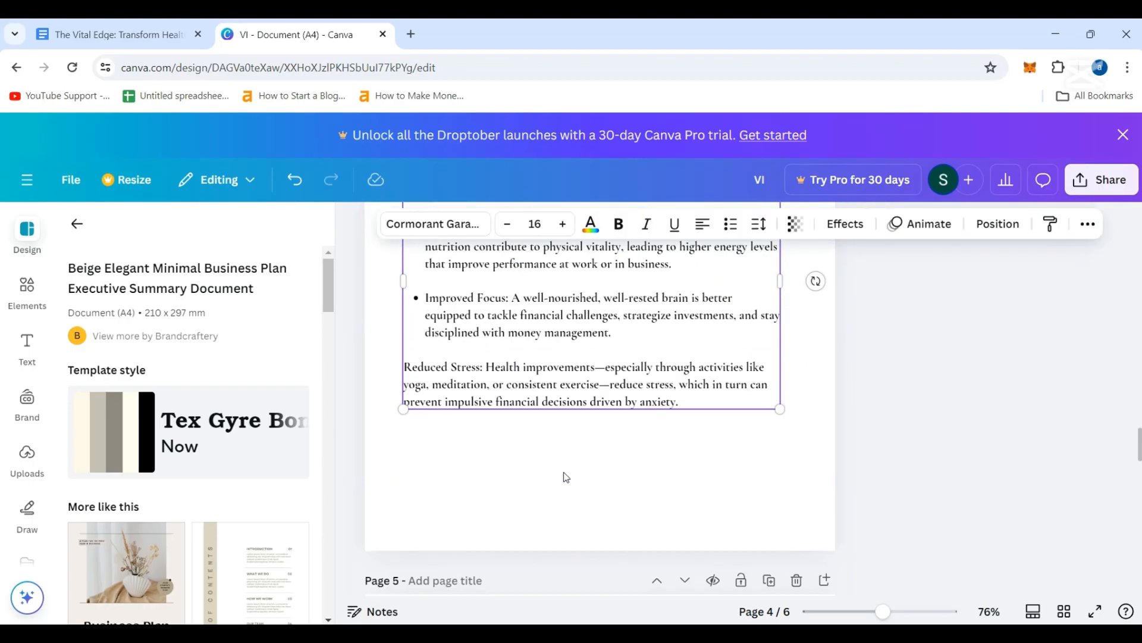
scroll(737, 460, up, 5)
scroll(762, 444, up, 5)
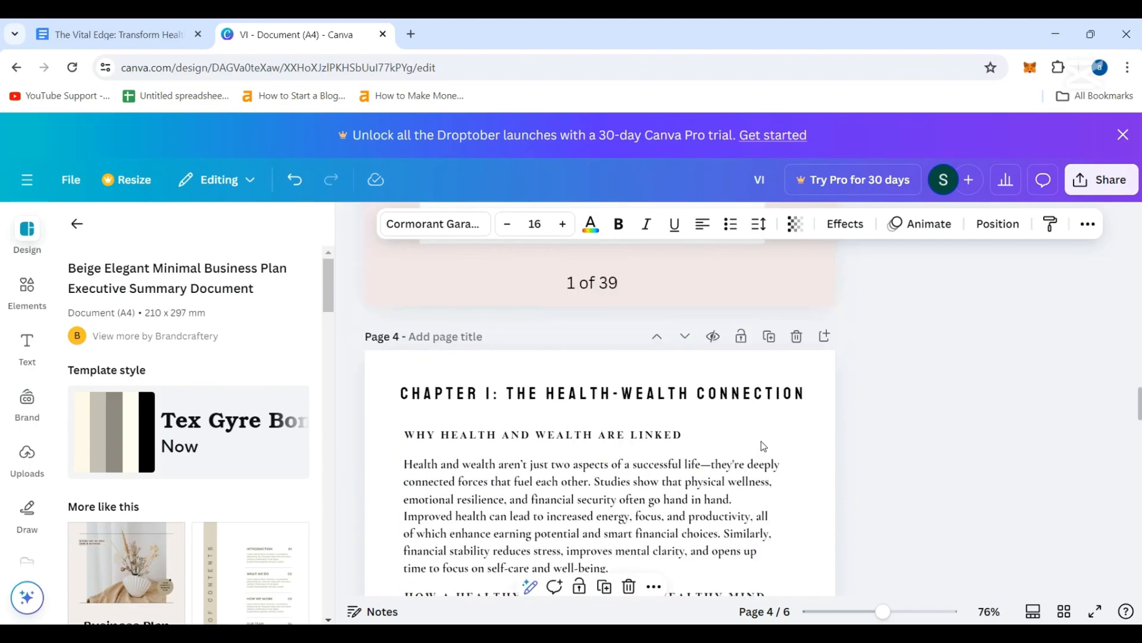
scroll(762, 441, down, 5)
scroll(857, 353, down, 3)
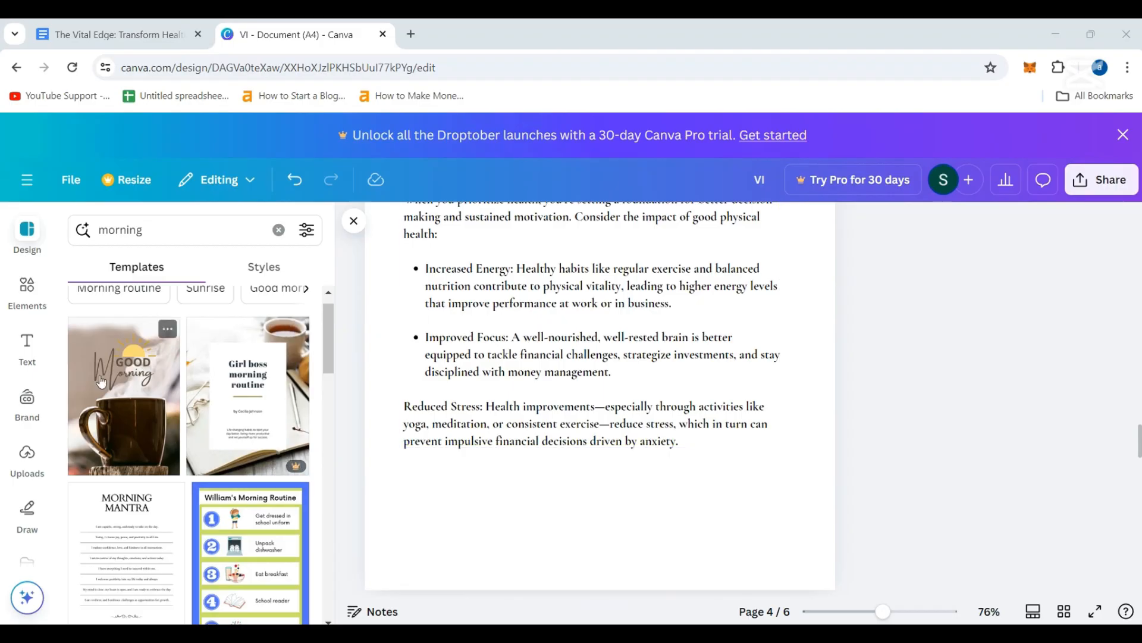
- Add the "Good Morning With Coffee" template from the "morning" template results as a new page after page 4
drag(273, 398, 484, 301)
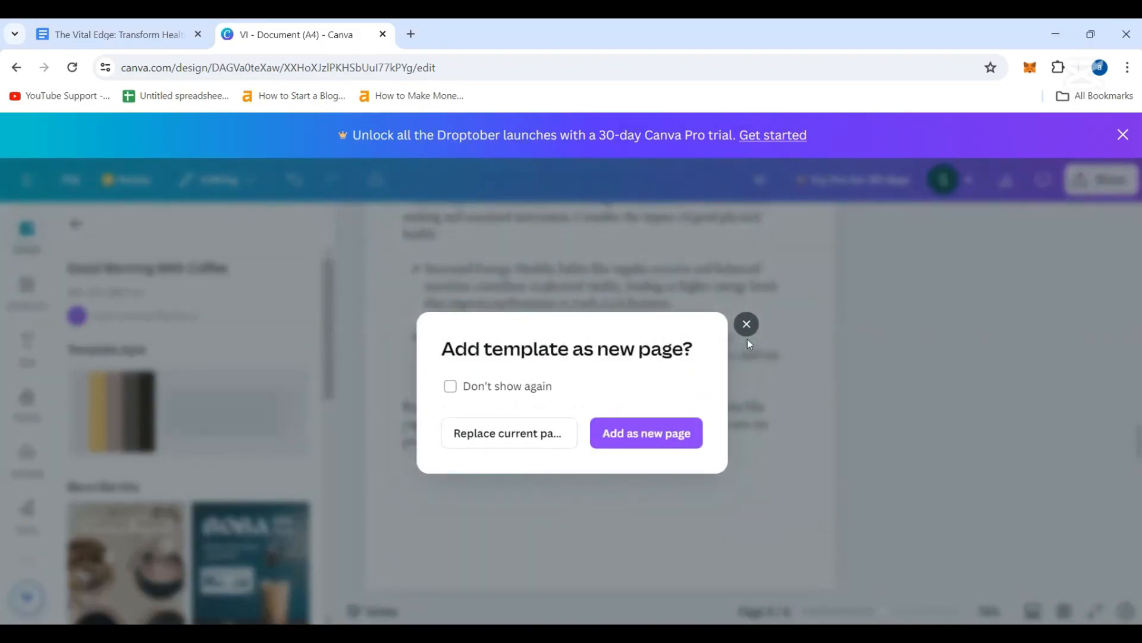
click(652, 434)
scroll(714, 431, down, 5)
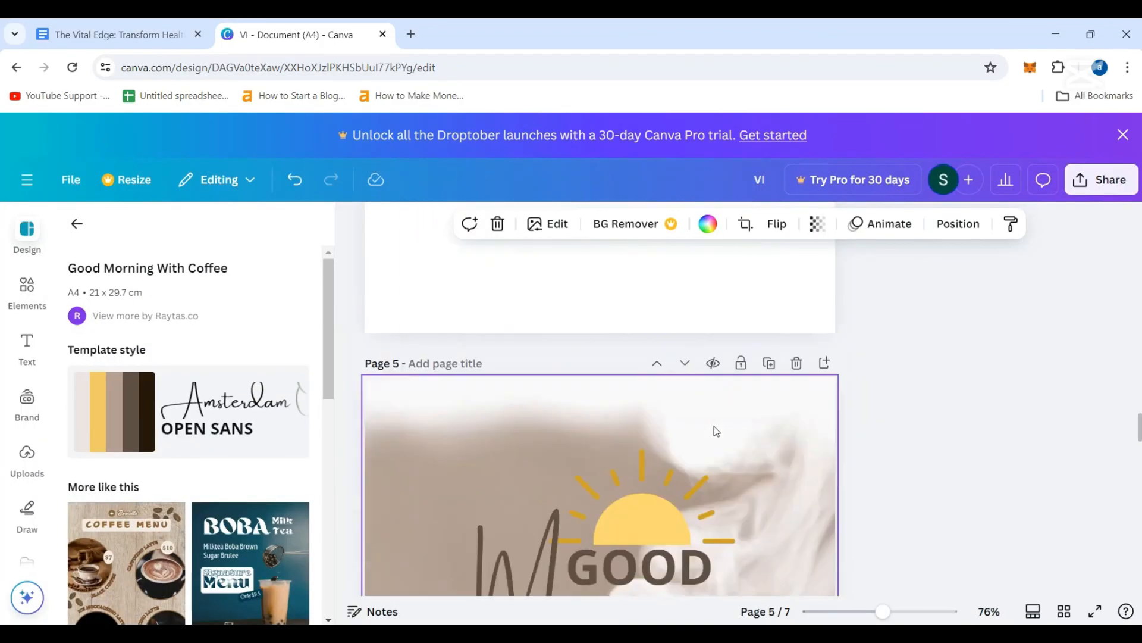
- Move the sun graphic from page 5 to page 4 and shrink it to fit beside the "Why Health and Wealth Are Linked" subheading
click(673, 476)
scroll(573, 488, down, 3)
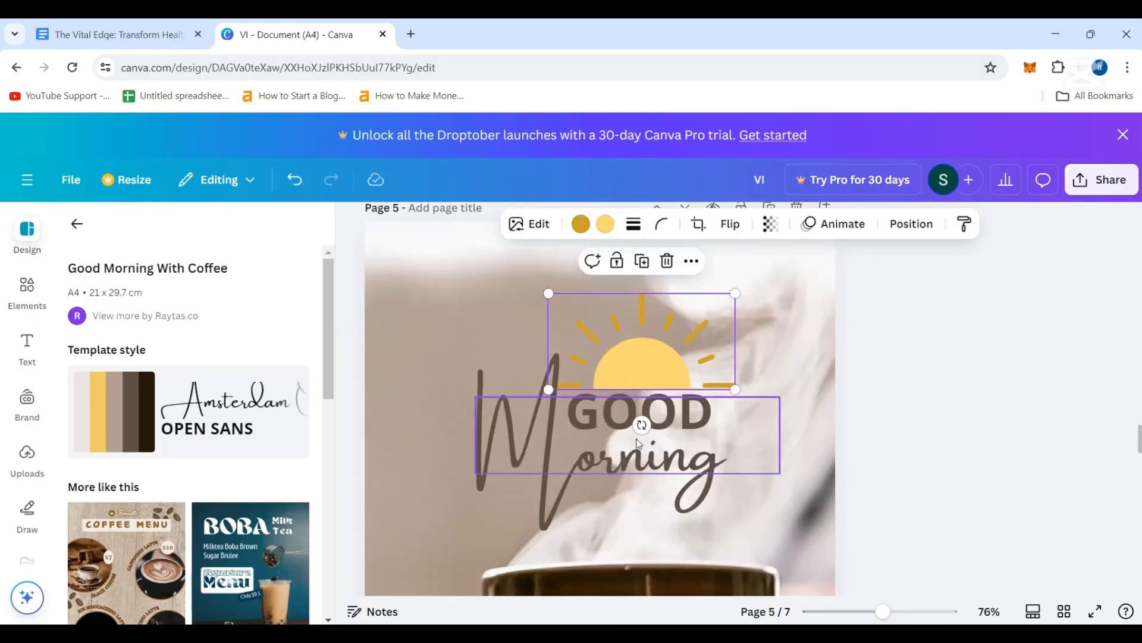
scroll(654, 346, up, 10)
drag(646, 358, 778, 377)
scroll(681, 388, up, 3)
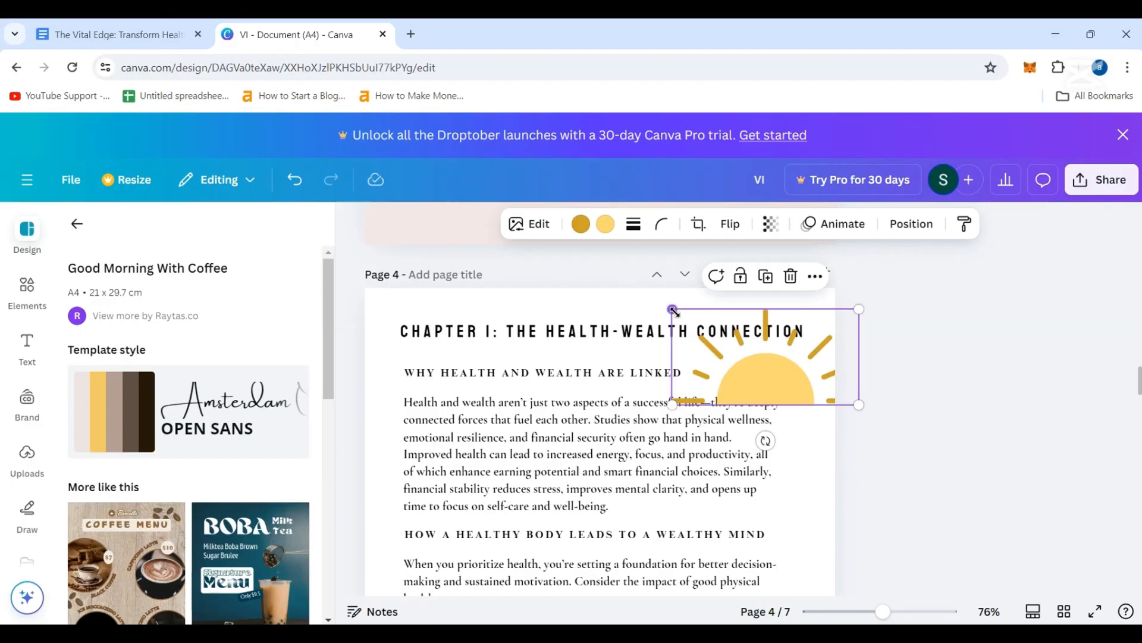
drag(673, 310, 737, 343)
drag(798, 388, 780, 376)
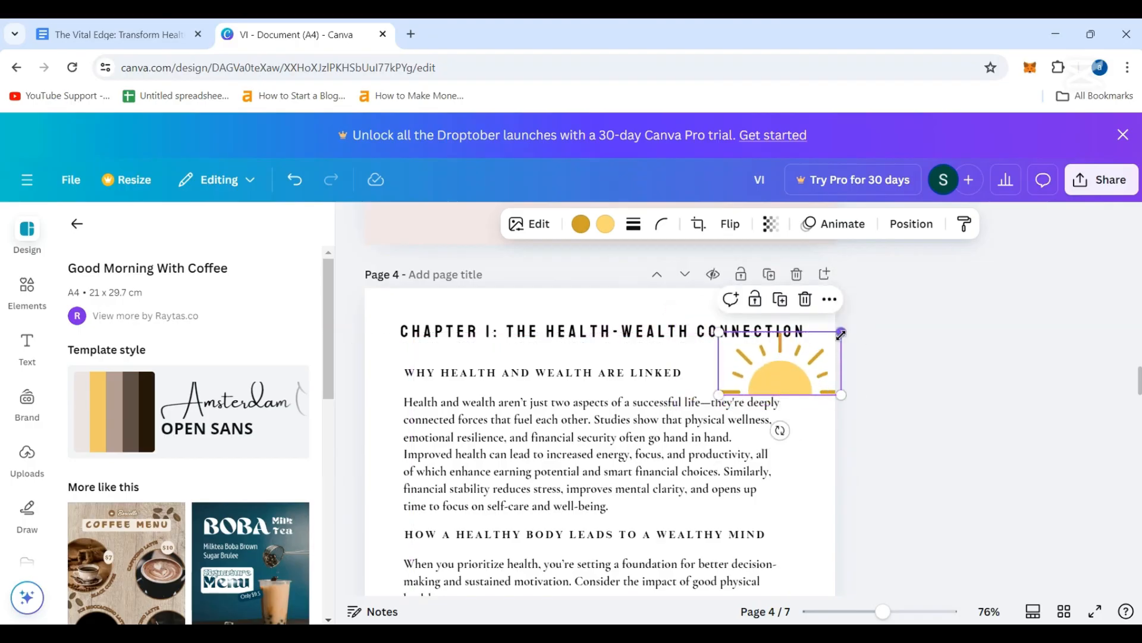
drag(841, 333, 807, 350)
drag(767, 382, 784, 376)
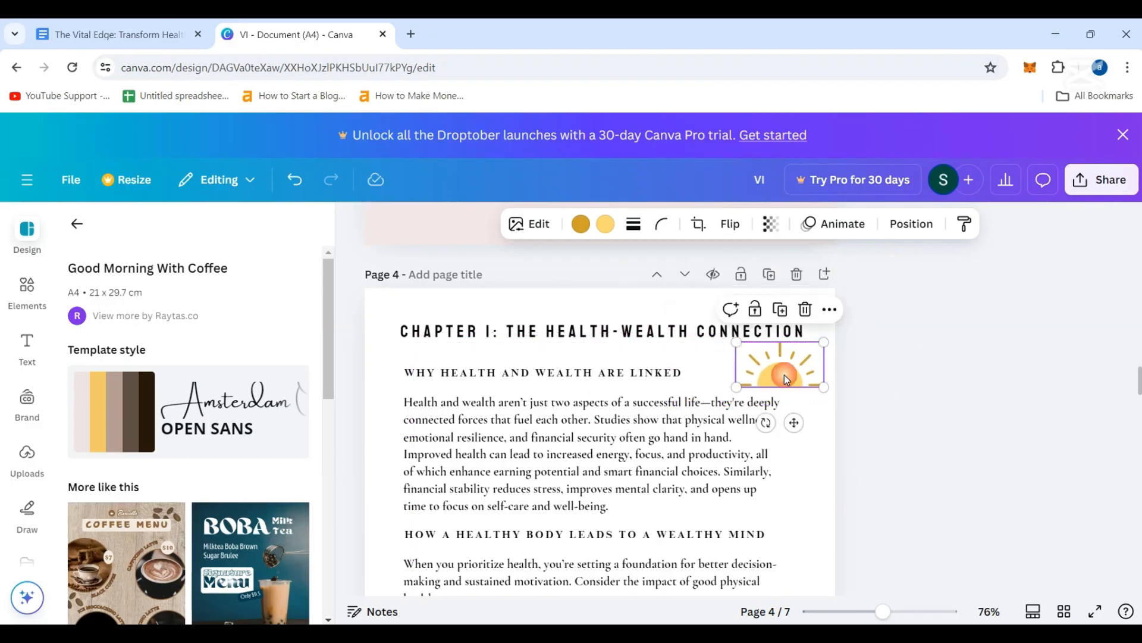
- Nudge the sun graphic on page 4 slightly closer to the page's right edge, beneath the chapter title
scroll(798, 408, down, 4)
scroll(863, 476, up, 4)
drag(884, 613, 878, 613)
click(694, 470)
click(852, 406)
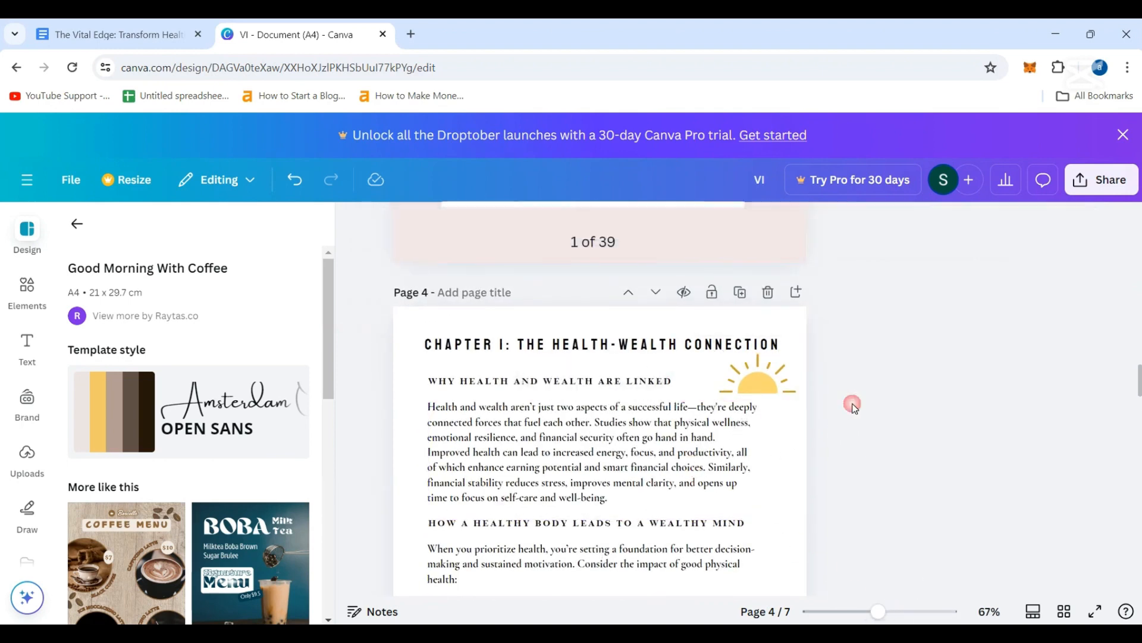
scroll(769, 427, down, 3)
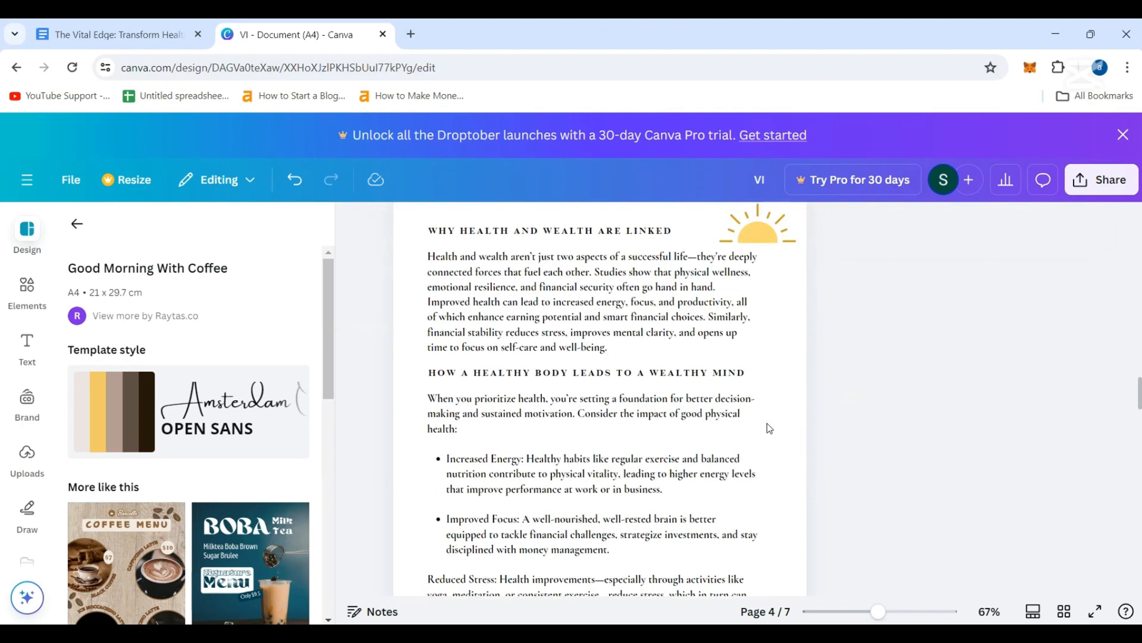
scroll(768, 417, up, 1)
click(731, 314)
drag(722, 314, 730, 310)
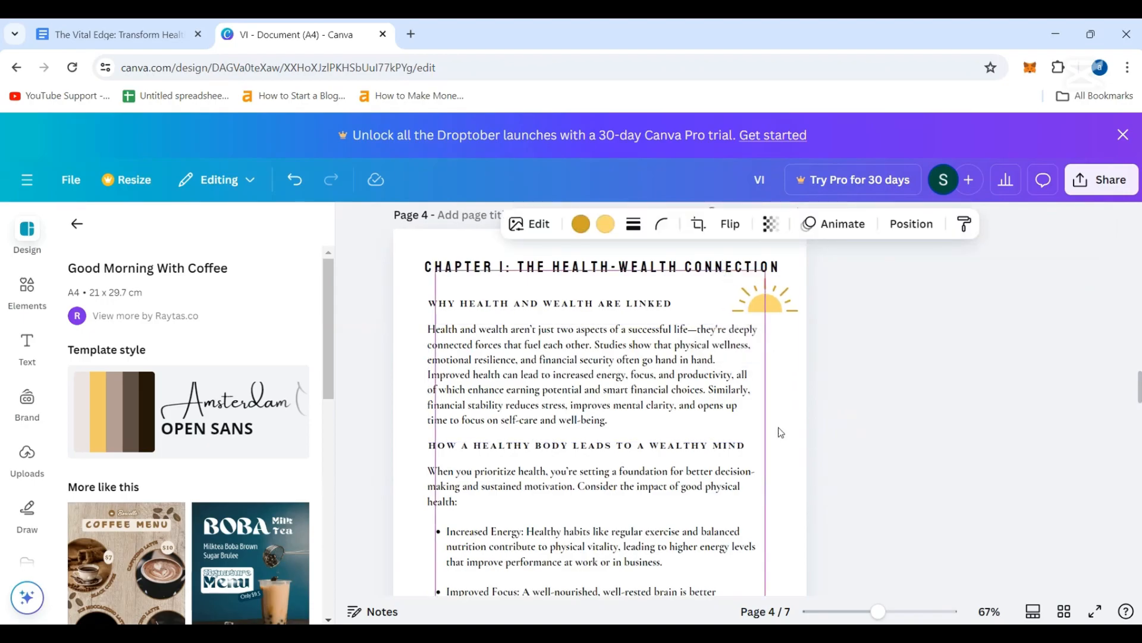
- Delete the "GOOD" and "Morning" texts from the coffee cup page, page 5
scroll(780, 432, down, 1)
scroll(777, 443, down, 12)
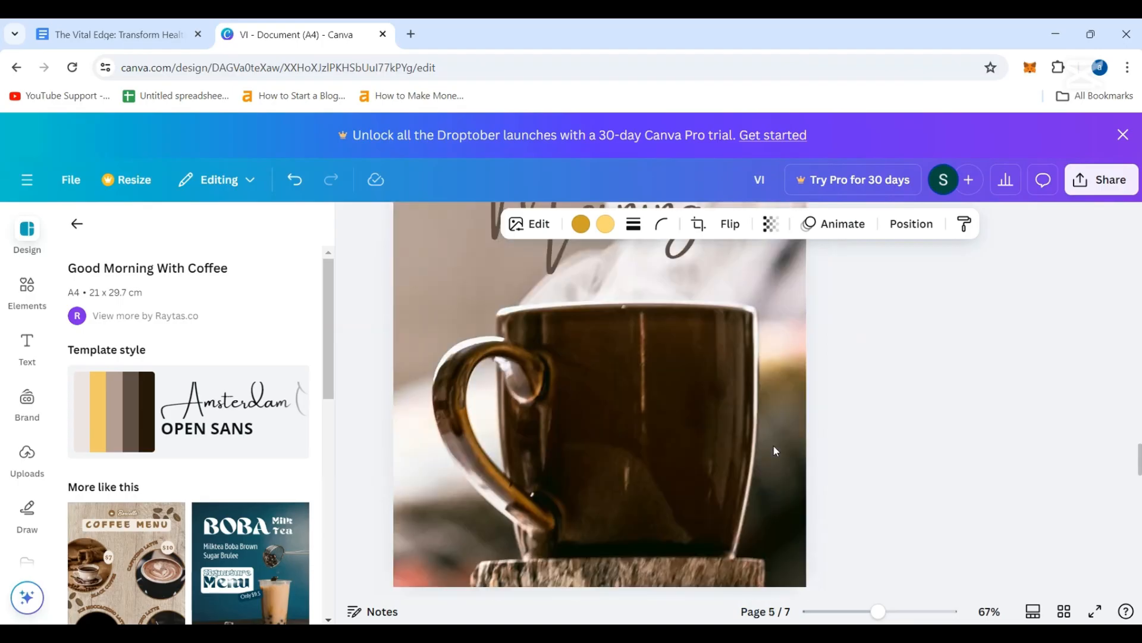
scroll(732, 362, up, 5)
key(Escape)
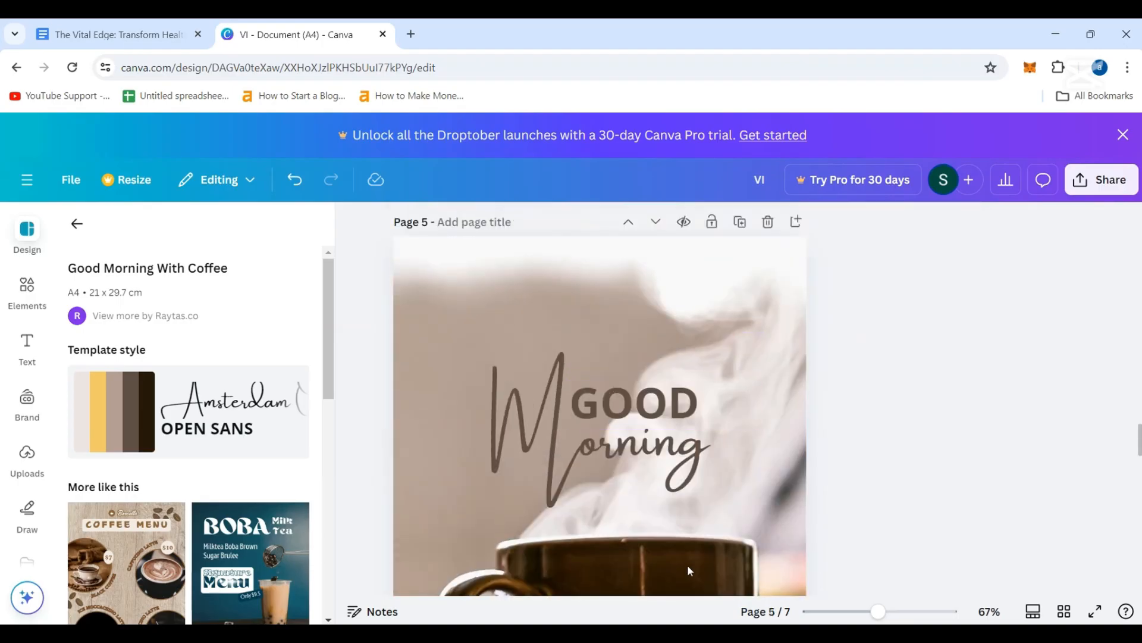
click(645, 440)
click(662, 357)
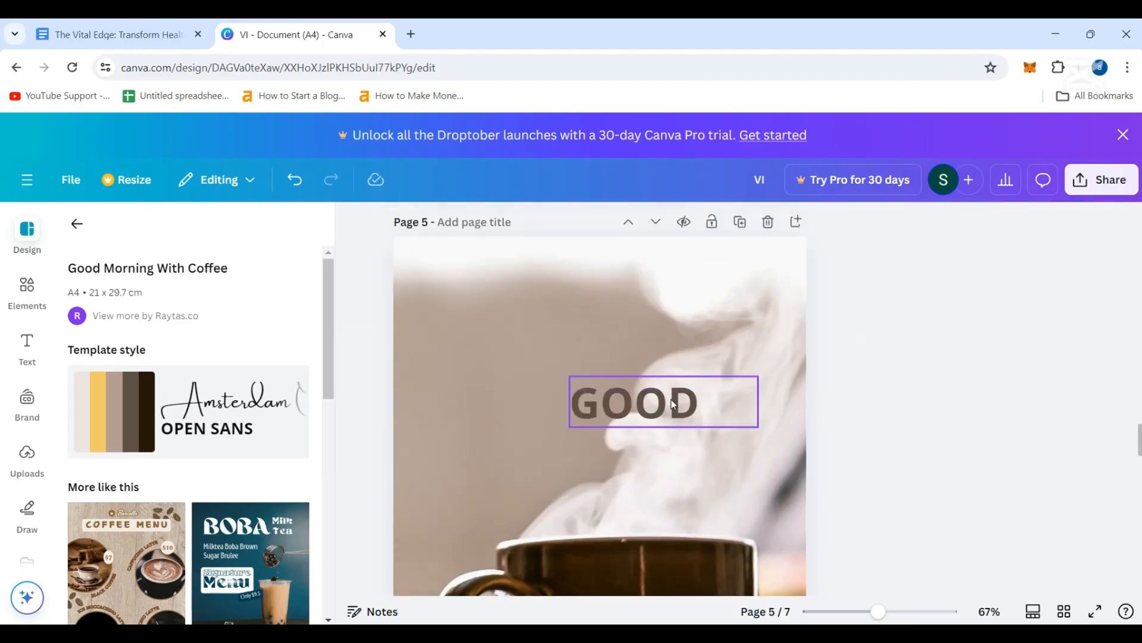
click(703, 393)
click(701, 341)
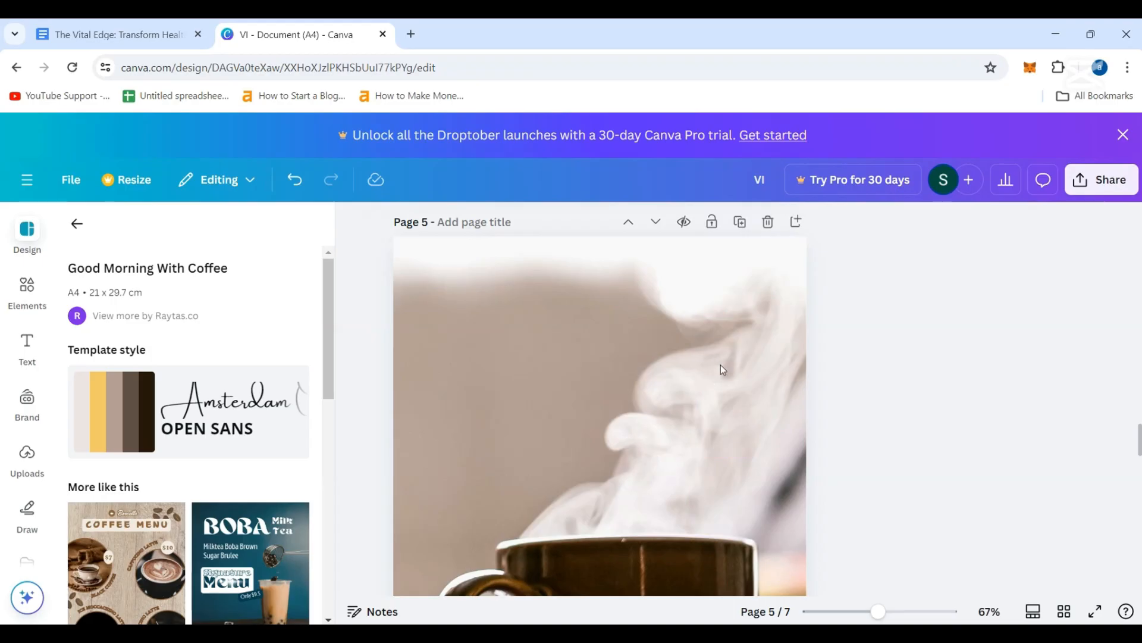
click(734, 356)
- From the full list of "grass" graphics, add the dense green grass strip beneath the Reduced Stress paragraph on page 4
scroll(736, 358, up, 8)
scroll(750, 372, down, 6)
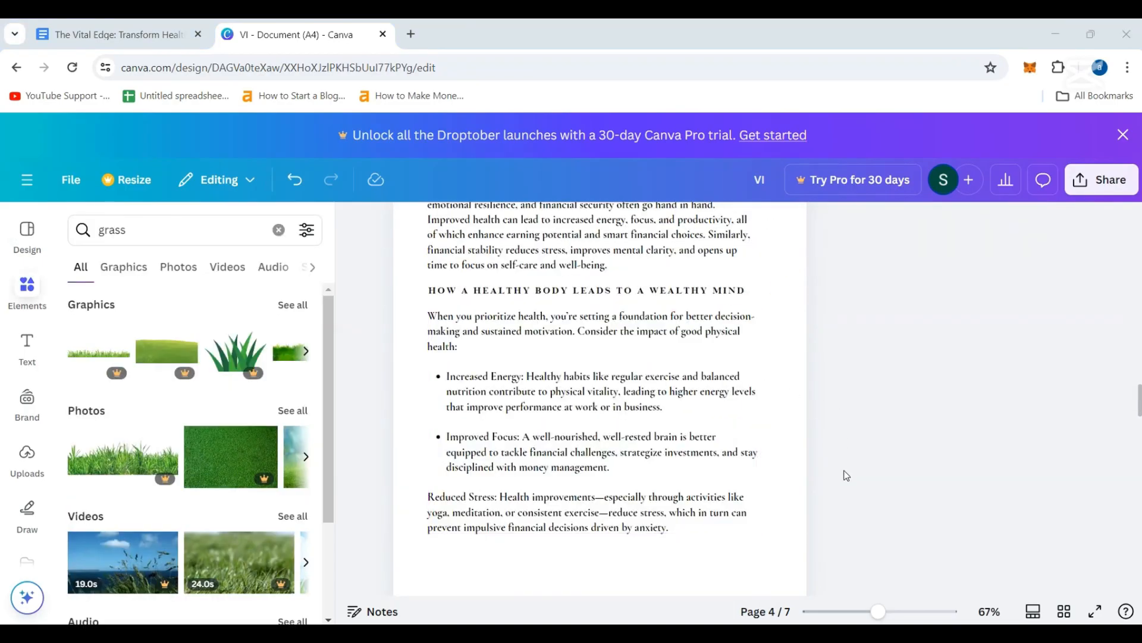
right_click(866, 502)
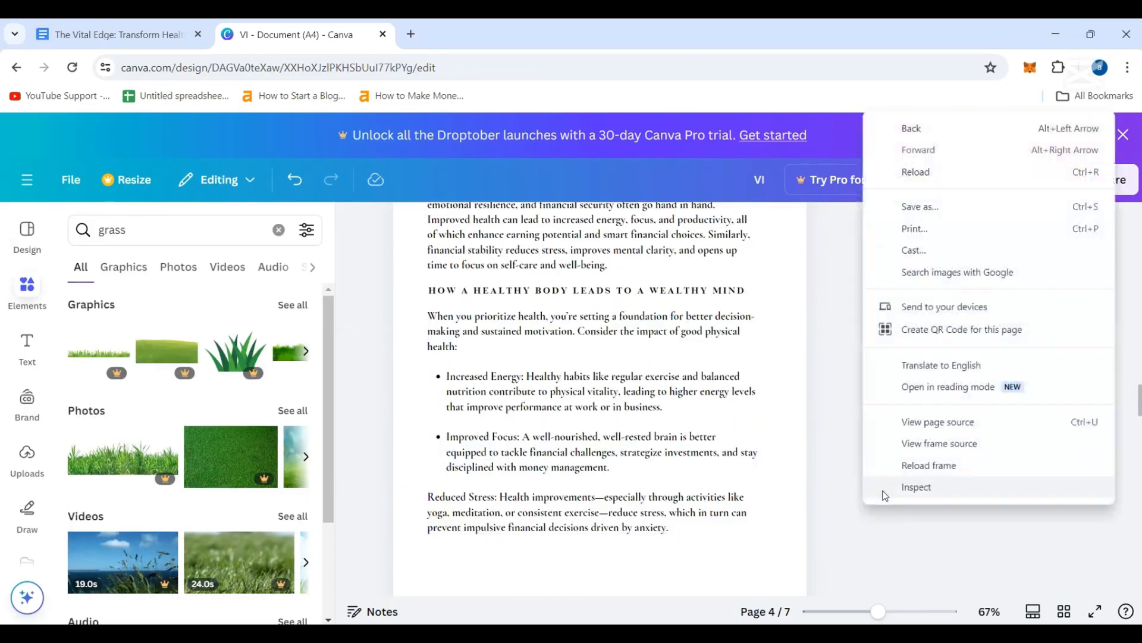
click(832, 521)
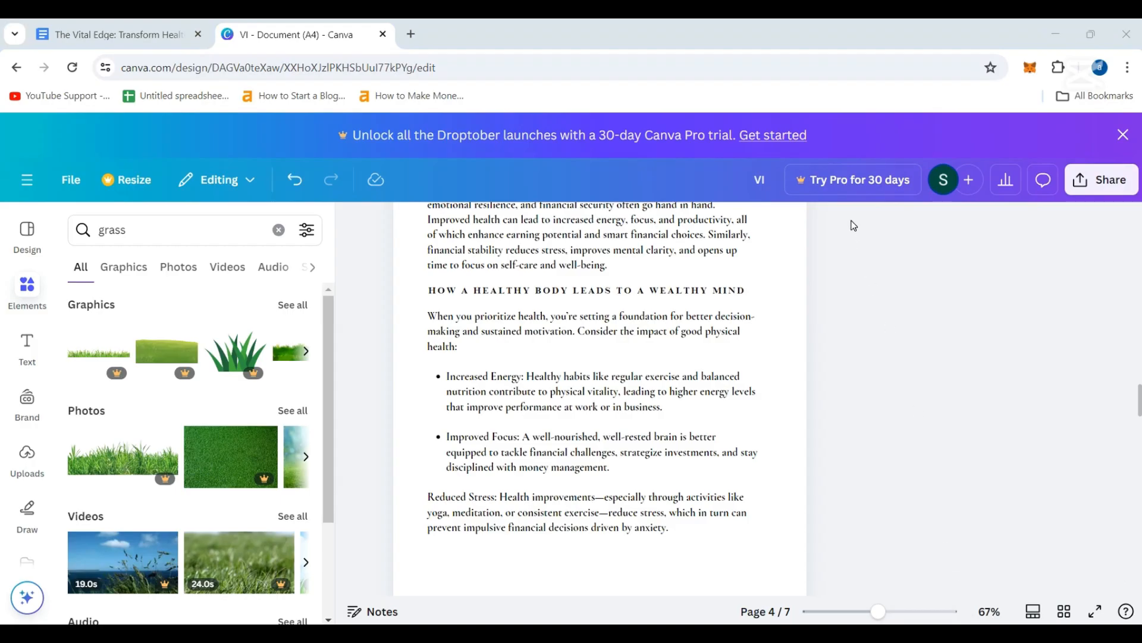
scroll(729, 360, up, 3)
scroll(474, 439, down, 6)
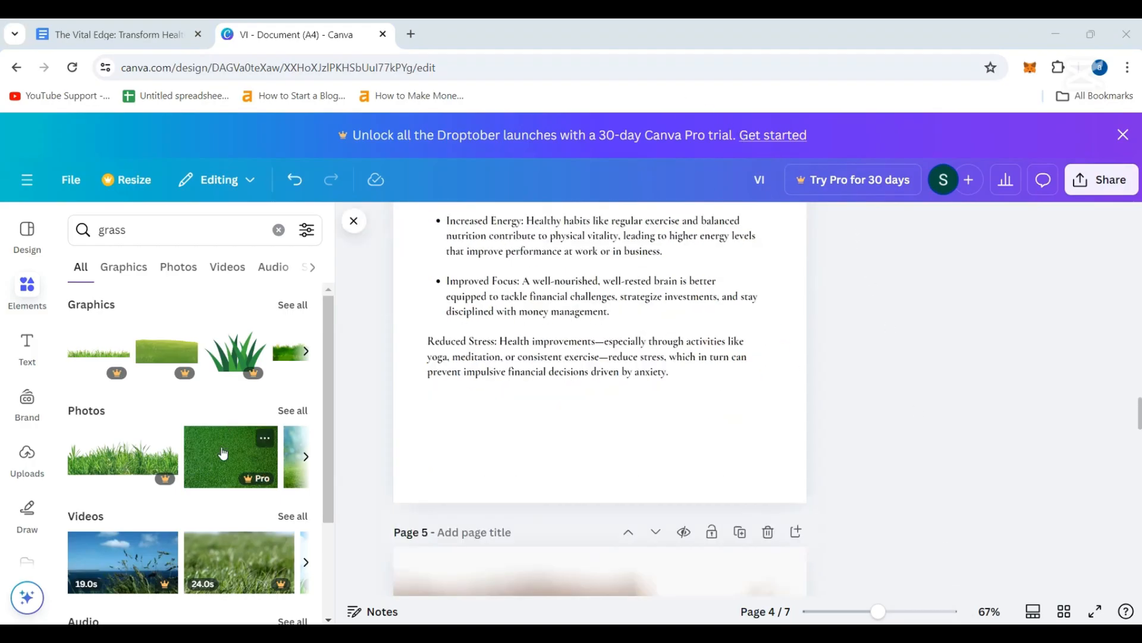
click(291, 305)
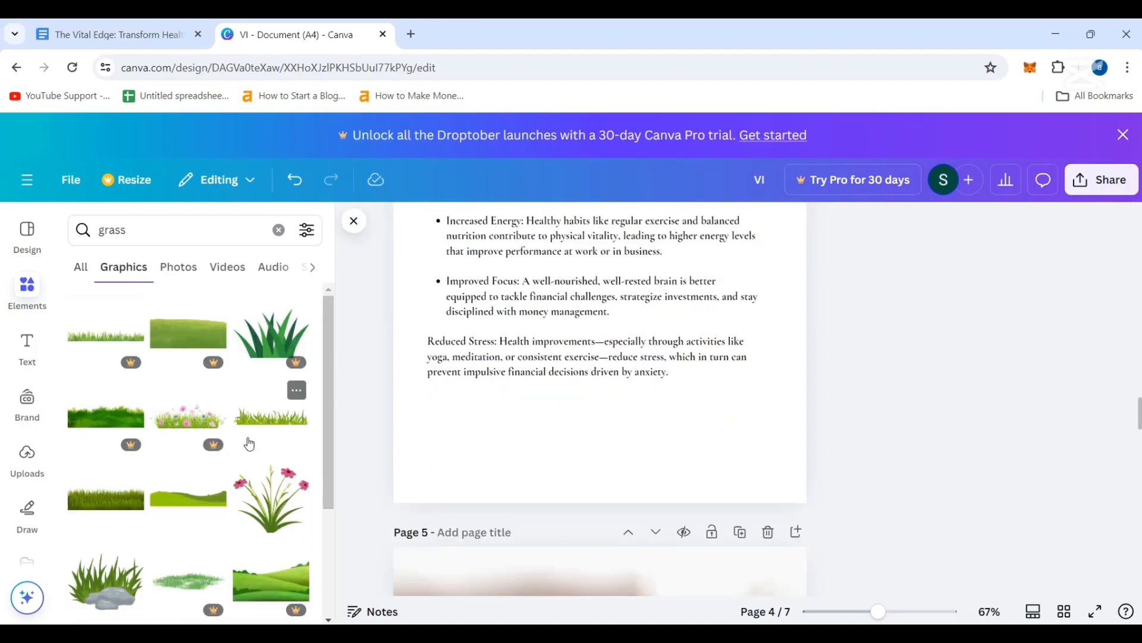
drag(113, 501, 378, 464)
drag(506, 442, 566, 448)
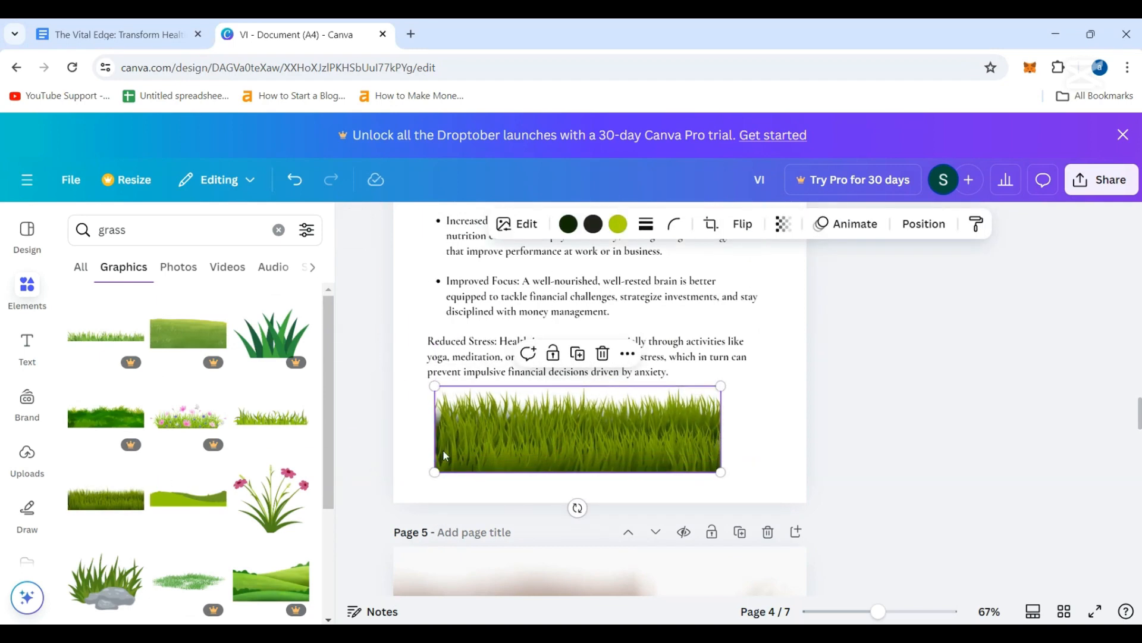
drag(435, 472, 477, 459)
drag(580, 416, 566, 416)
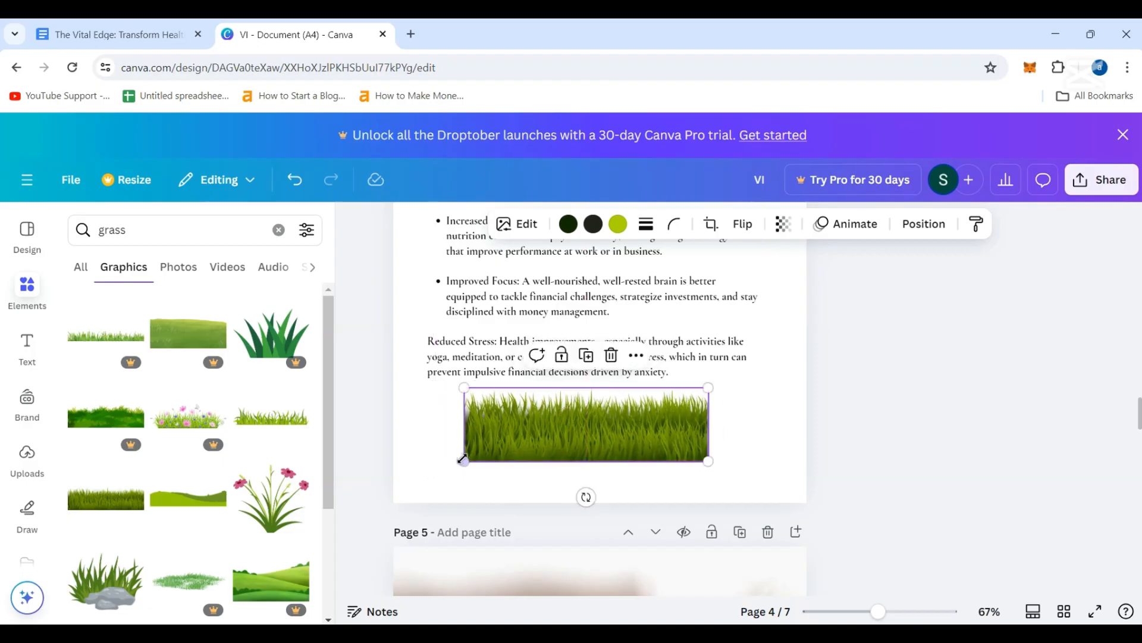
- Try enlarging the grass strip to span the full width of page 4 along its bottom edge
drag(463, 459, 344, 498)
drag(532, 443, 609, 425)
drag(783, 478, 841, 497)
drag(655, 431, 604, 458)
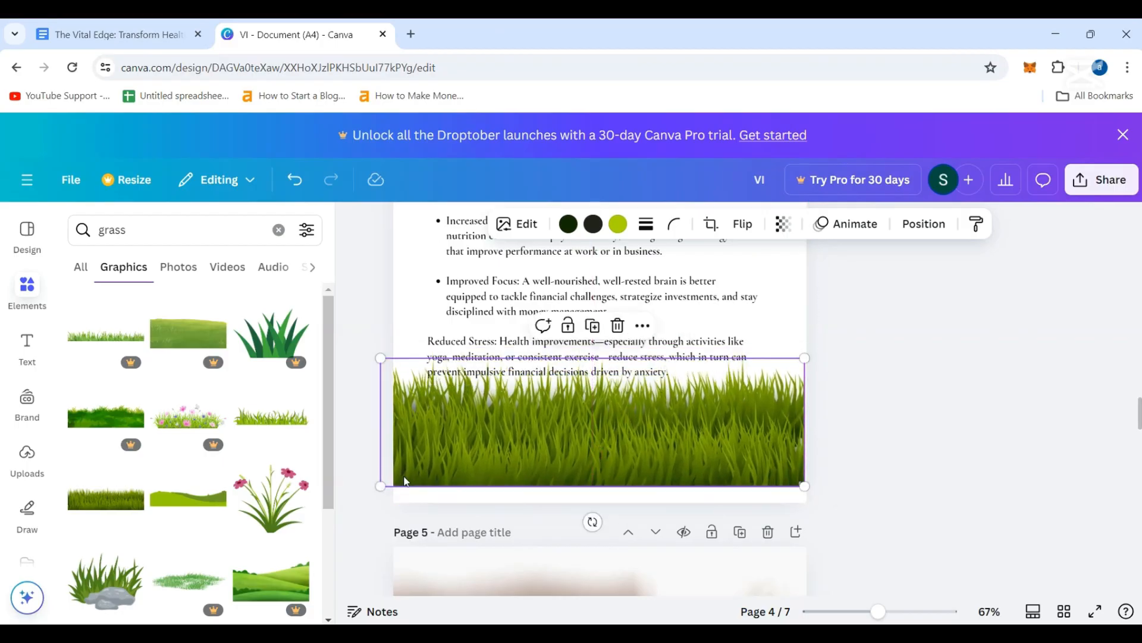
- Shrink the grass strip to less than the body text's width and place it just below the Reduced Stress paragraph without overlapping it
drag(382, 485, 483, 470)
drag(601, 423, 569, 434)
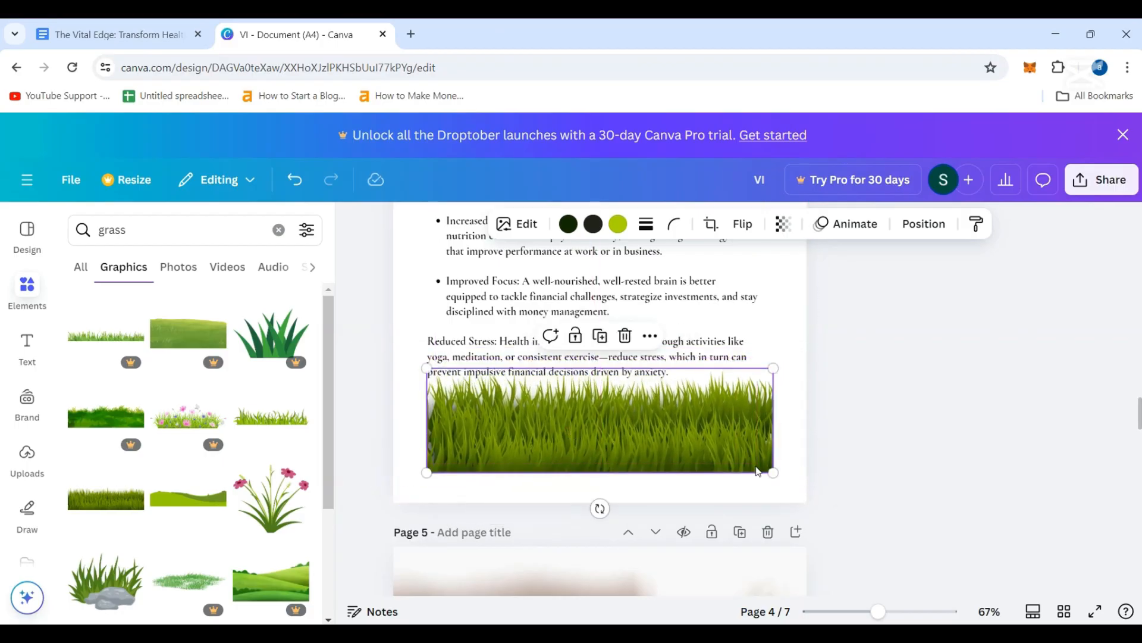
drag(774, 472, 726, 458)
drag(574, 407, 585, 418)
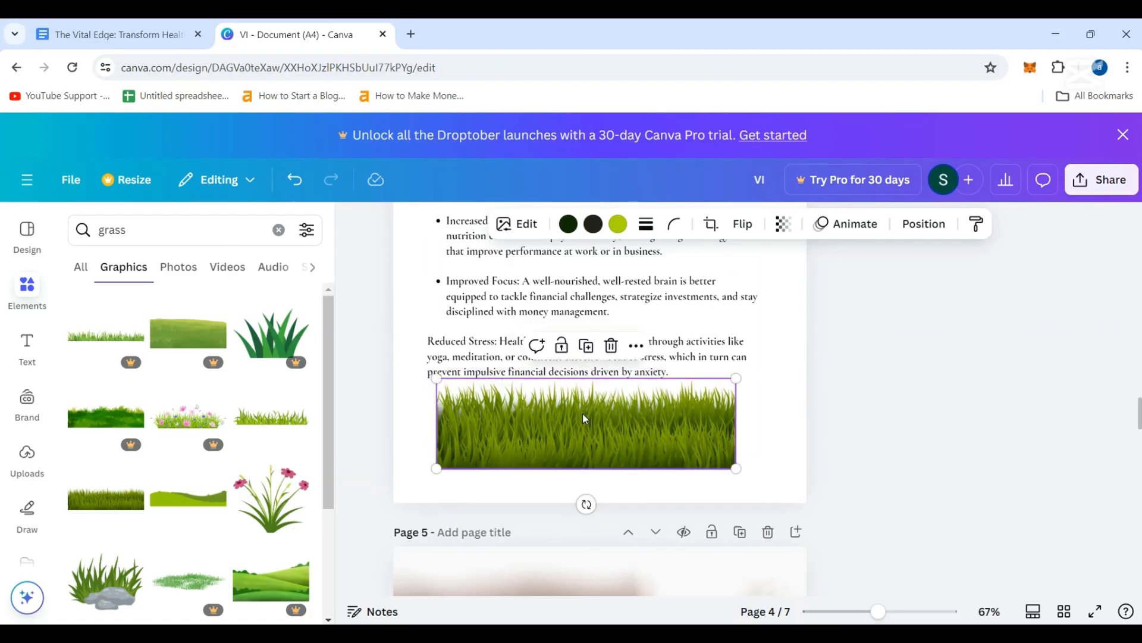
click(373, 345)
scroll(766, 387, up, 5)
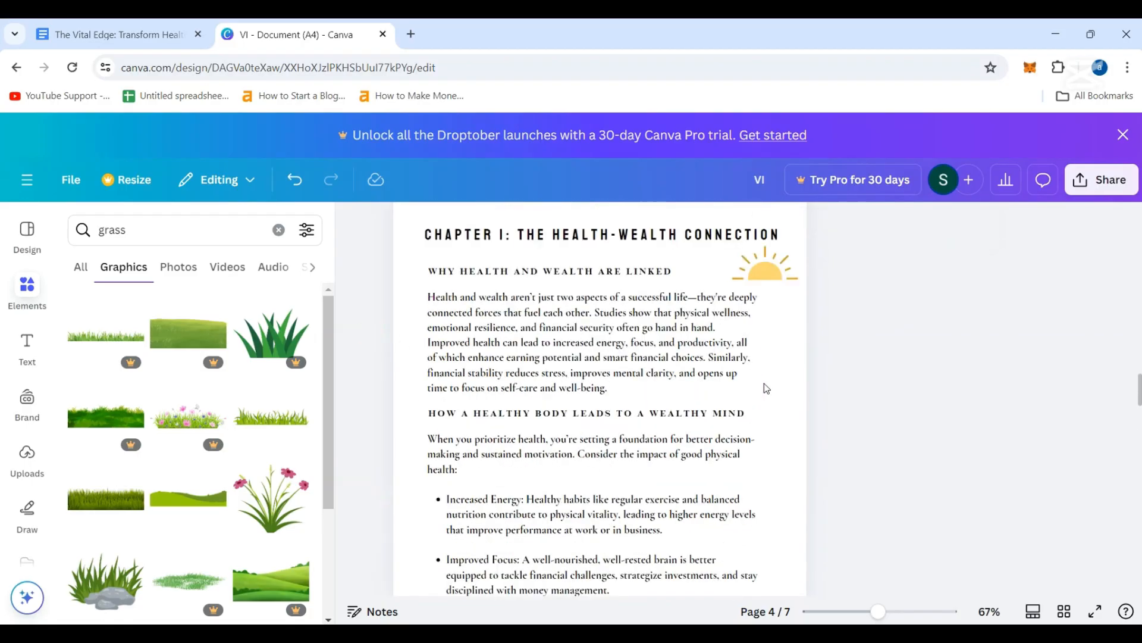
scroll(766, 388, down, 5)
click(733, 397)
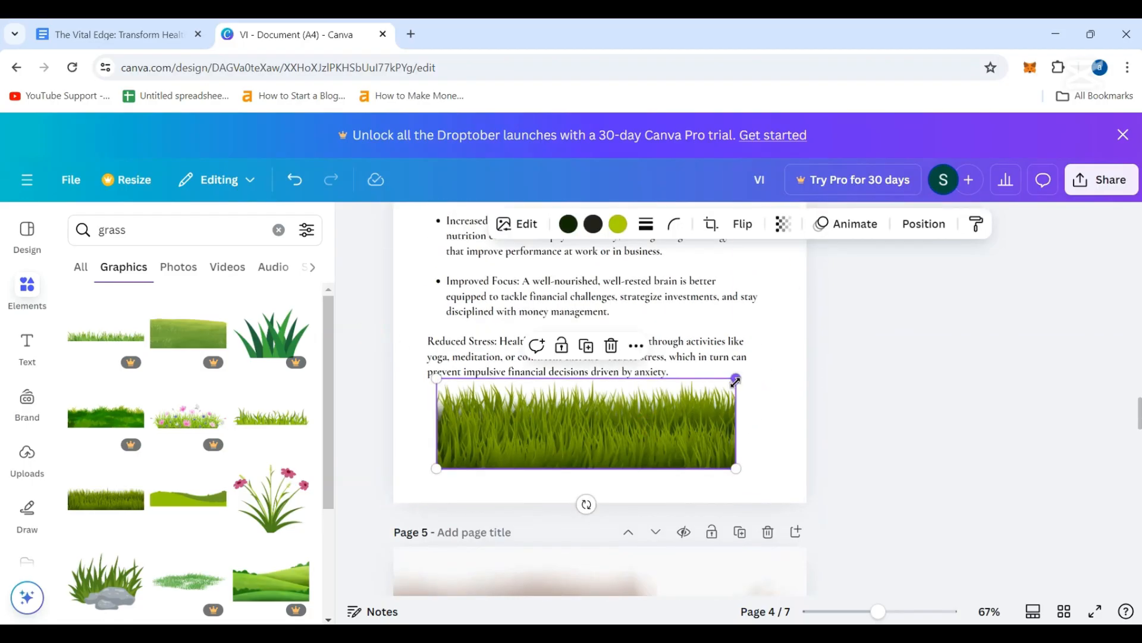
drag(736, 381, 719, 387)
drag(584, 438, 590, 433)
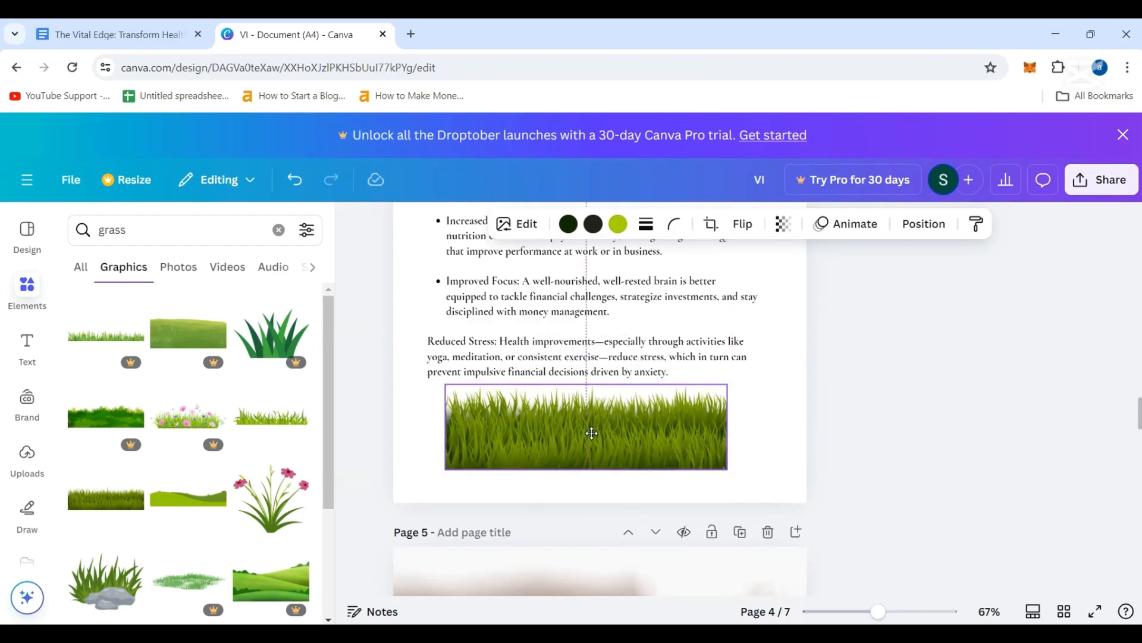
click(862, 428)
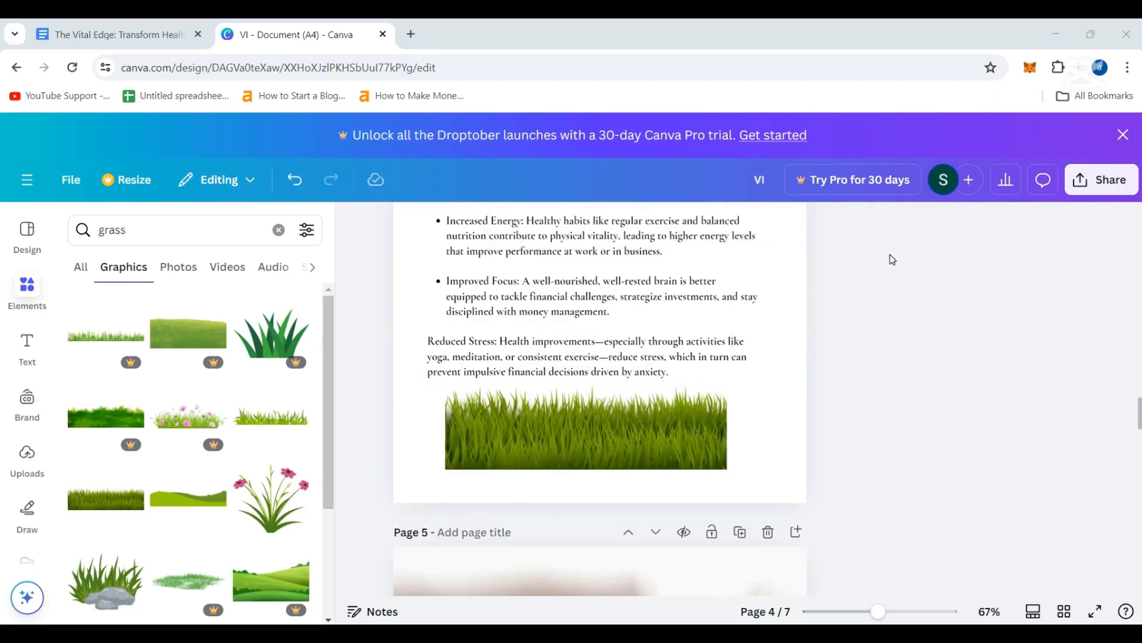
- Duplicate the "1 of 39" page number from page 3 and place the copy centered below the grass strip on page 4
scroll(864, 517, up, 10)
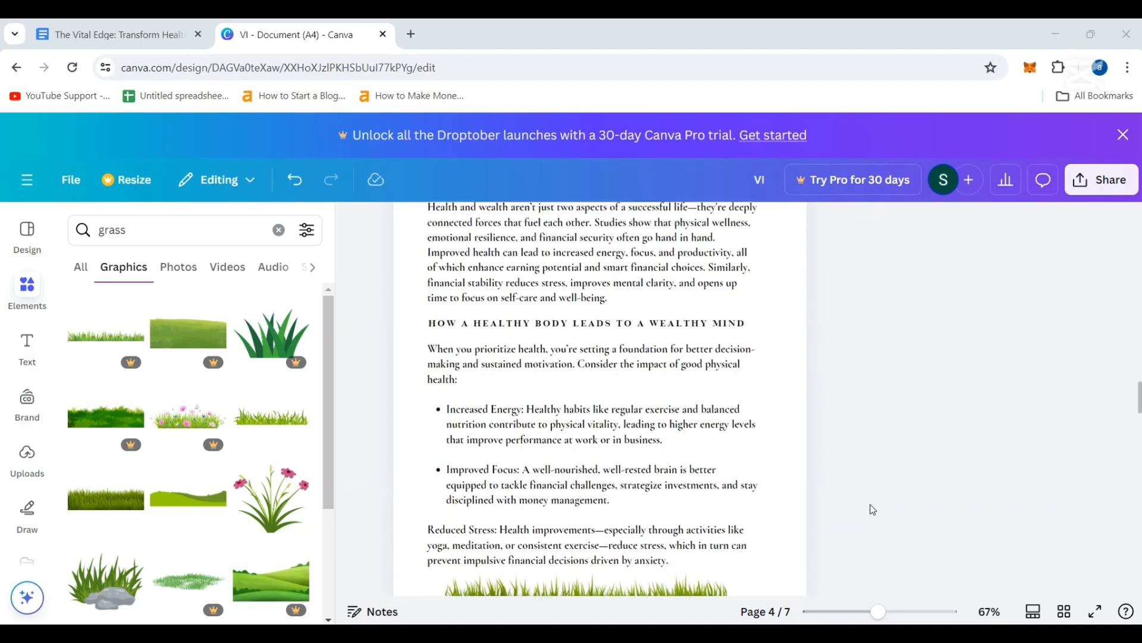
click(594, 395)
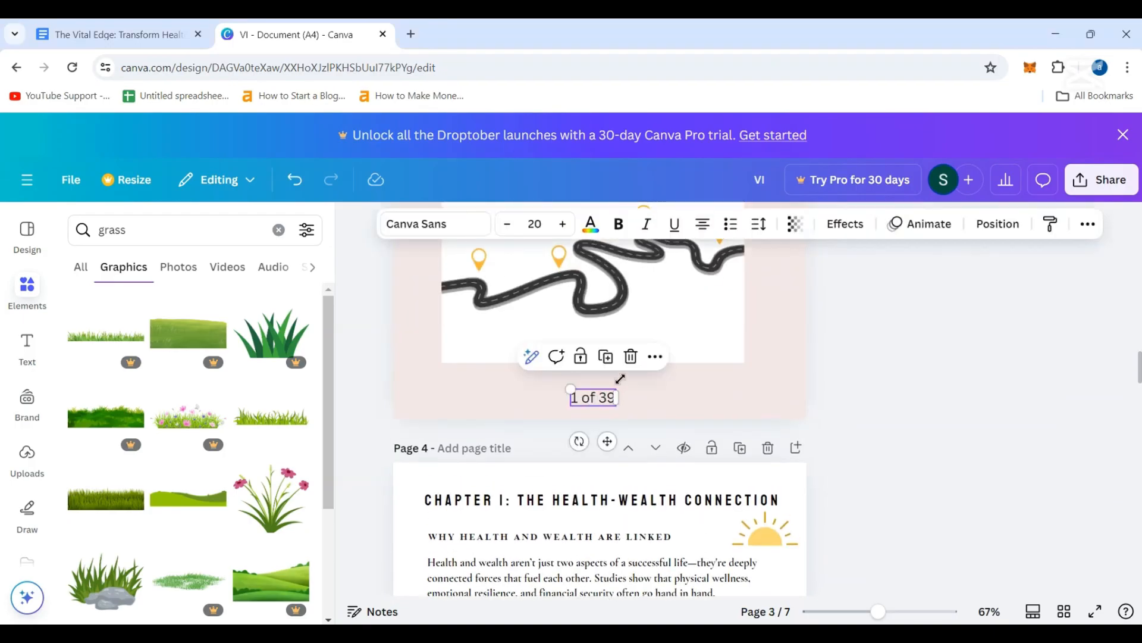
click(607, 360)
scroll(625, 489, down, 5)
drag(616, 449, 589, 536)
scroll(595, 506, down, 4)
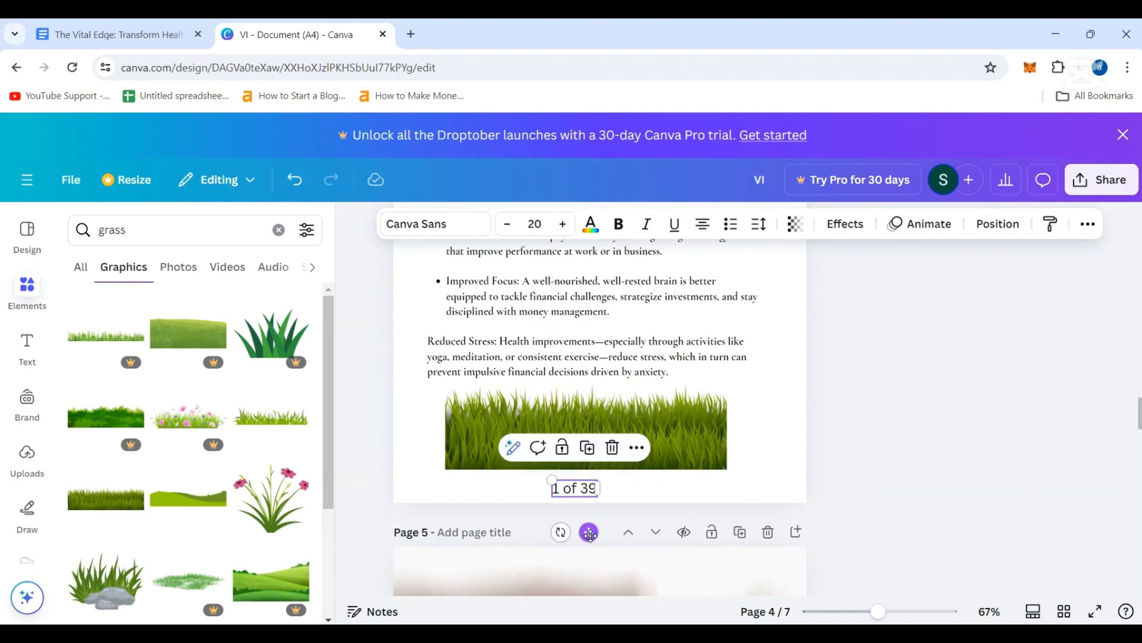
scroll(682, 504, up, 10)
scroll(682, 505, down, 10)
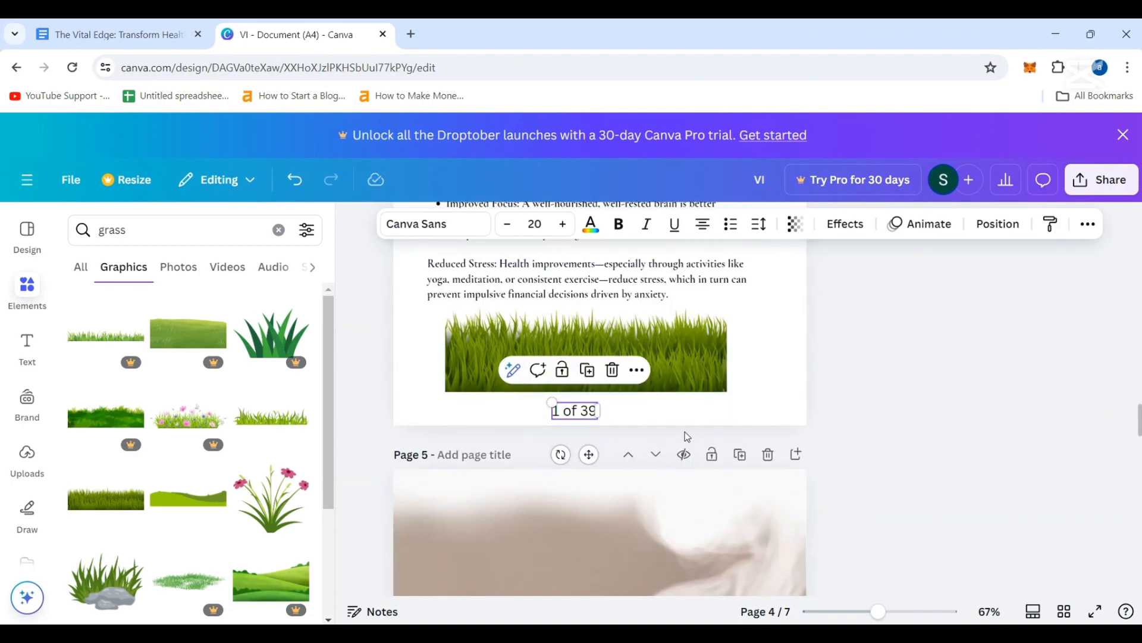
drag(593, 461, 600, 459)
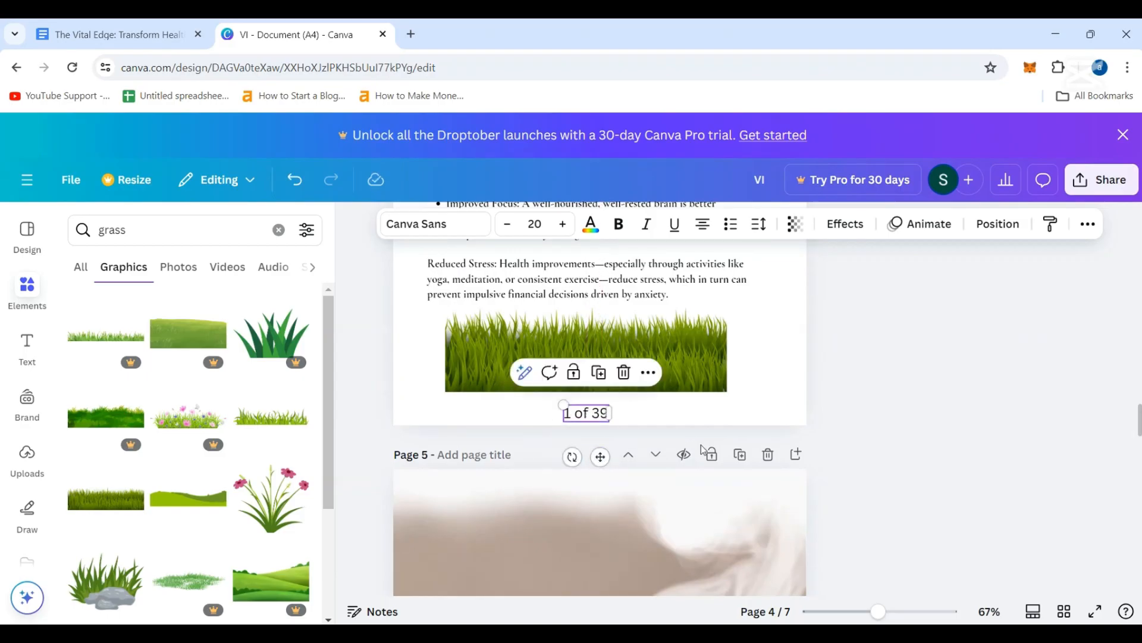
- Change the page number below the grass on page 4 to "2 of 39"
scroll(703, 451, up, 15)
scroll(703, 450, down, 3)
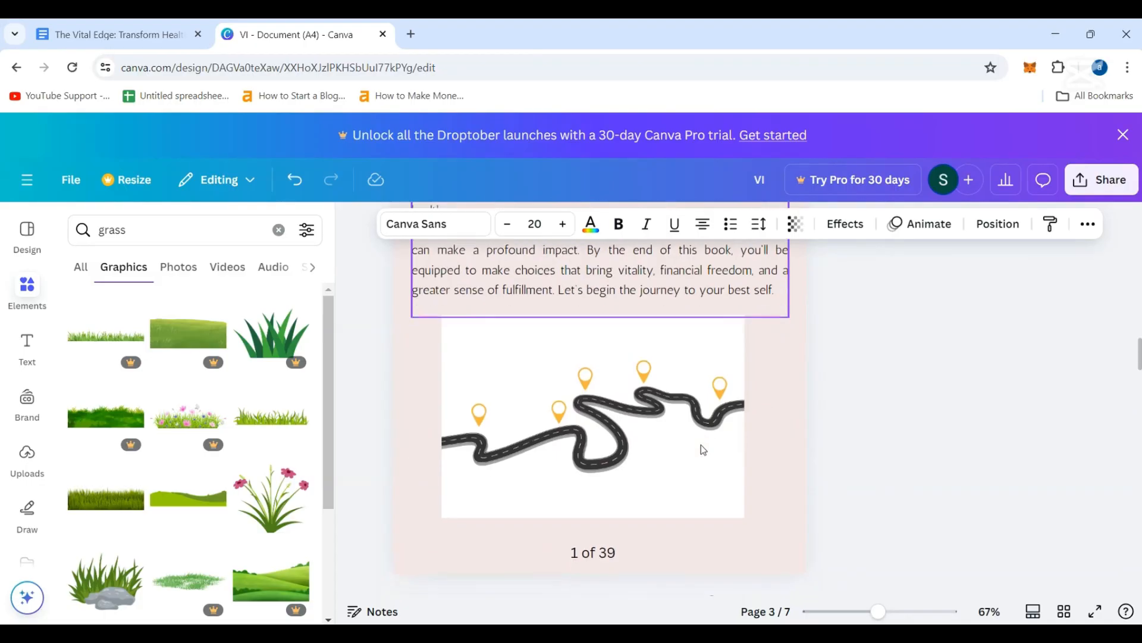
scroll(703, 450, down, 14)
double_click(580, 338)
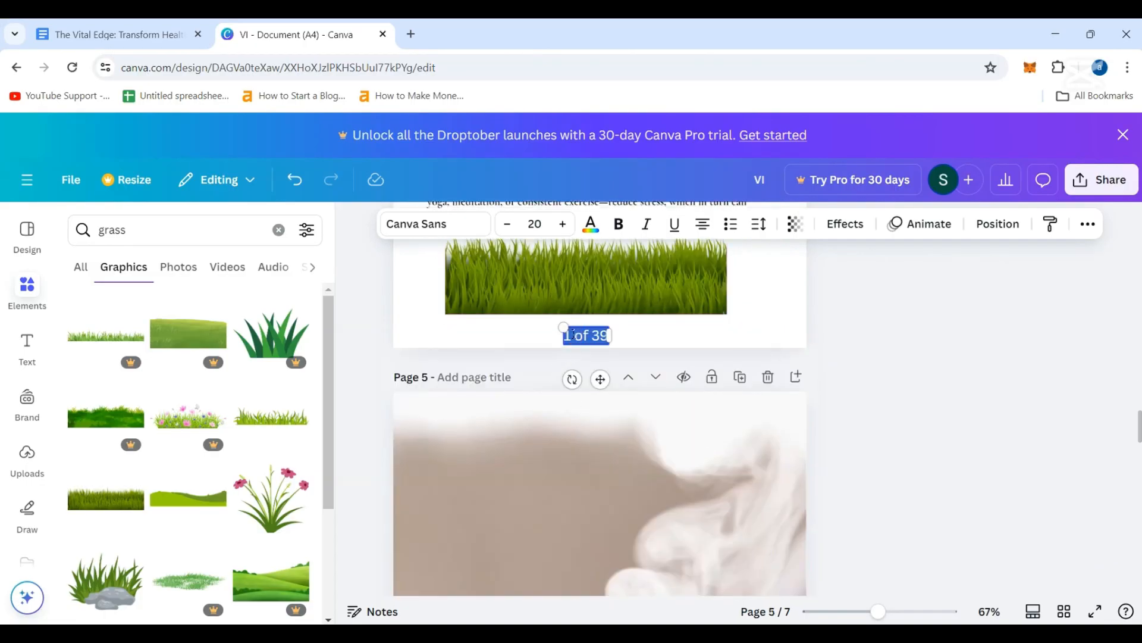
click(572, 335)
key(BackSpace)
text(2)
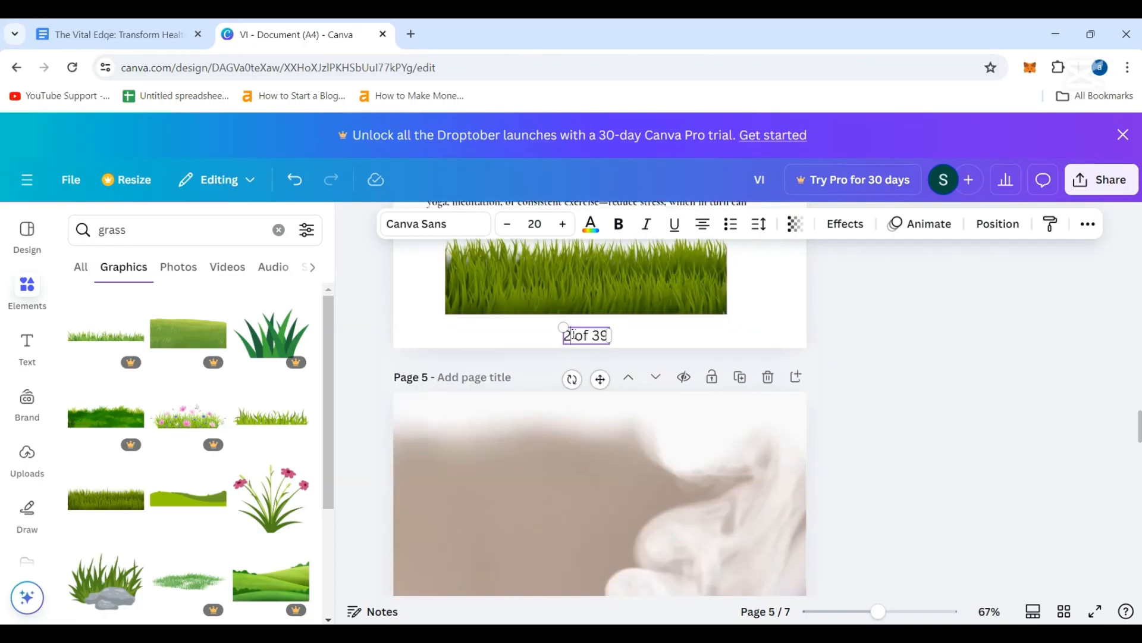
click(570, 403)
scroll(779, 448, up, 3)
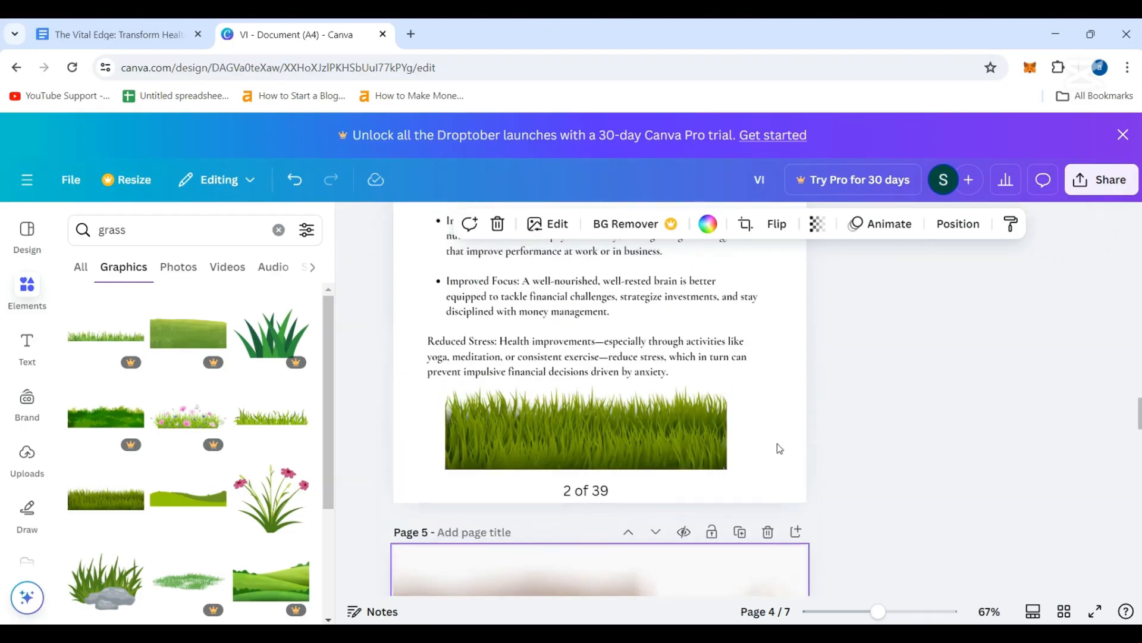
- Duplicate the coffee cup photo page, page 5
scroll(780, 448, up, 5)
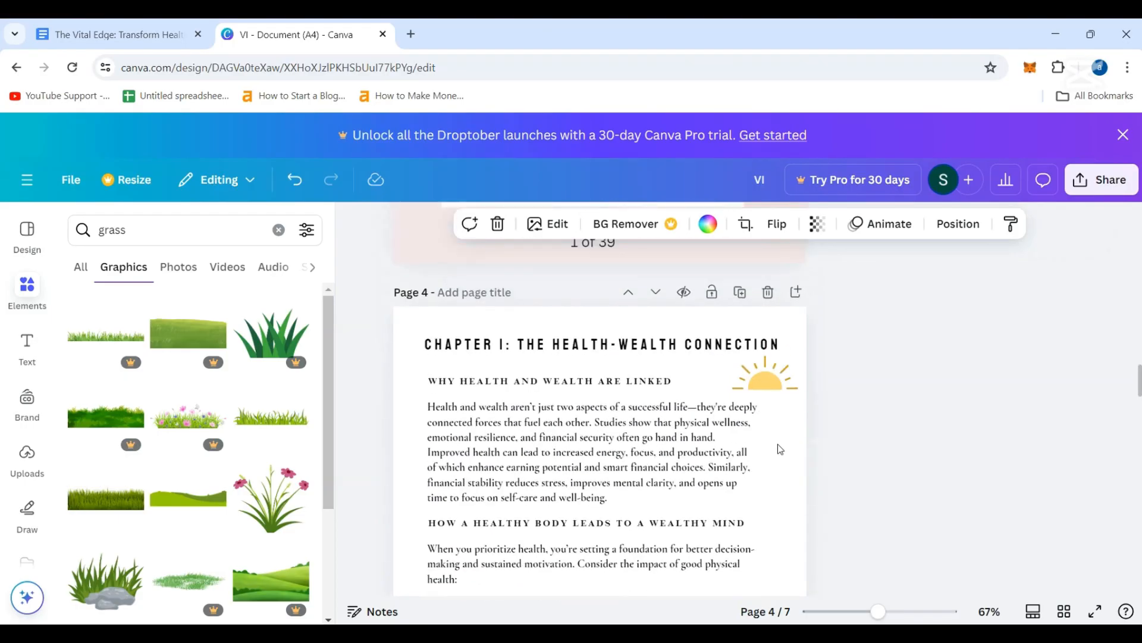
scroll(780, 448, down, 10)
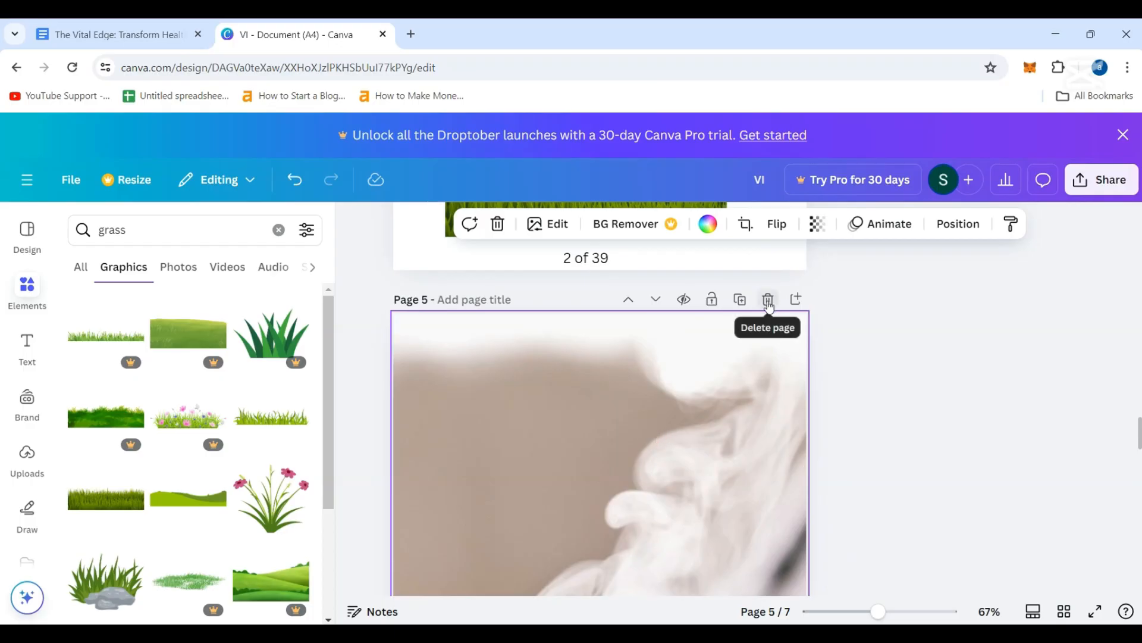
scroll(157, 395, down, 4)
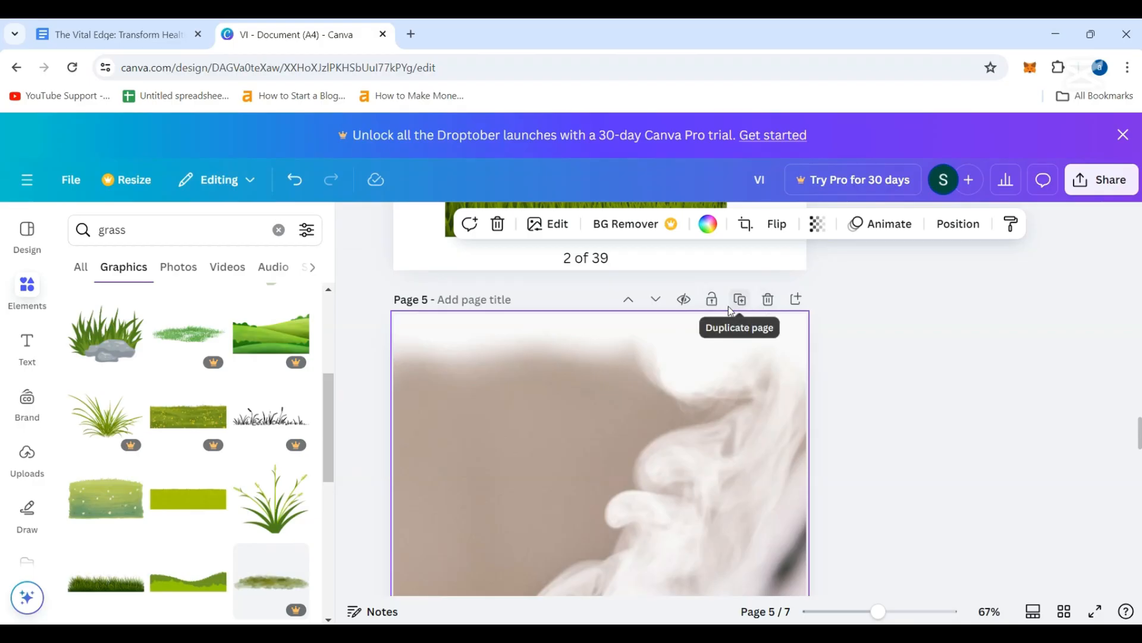
click(732, 309)
scroll(771, 357, down, 10)
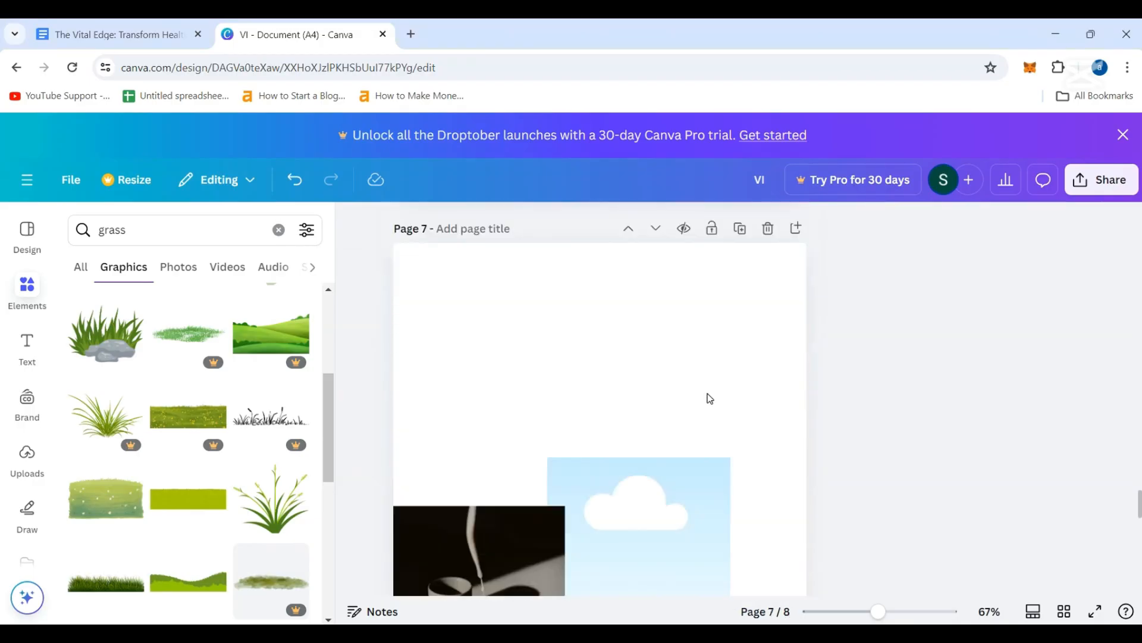
click(652, 479)
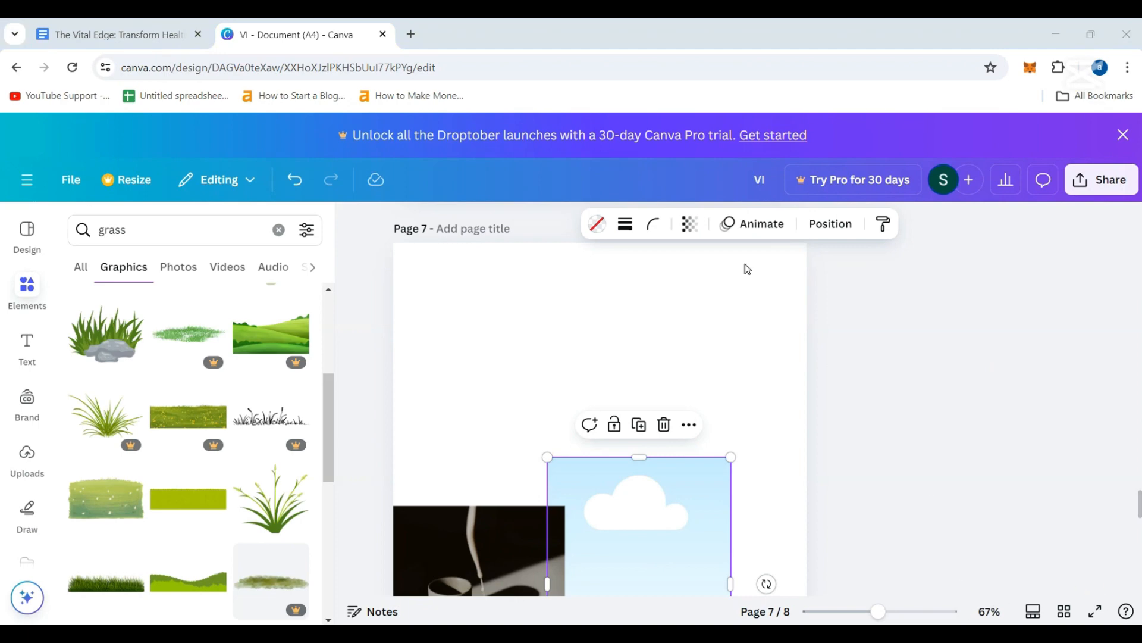
- Delete both copies of the coffee cup photo page that follow page 4
scroll(762, 329, up, 5)
scroll(763, 335, up, 2)
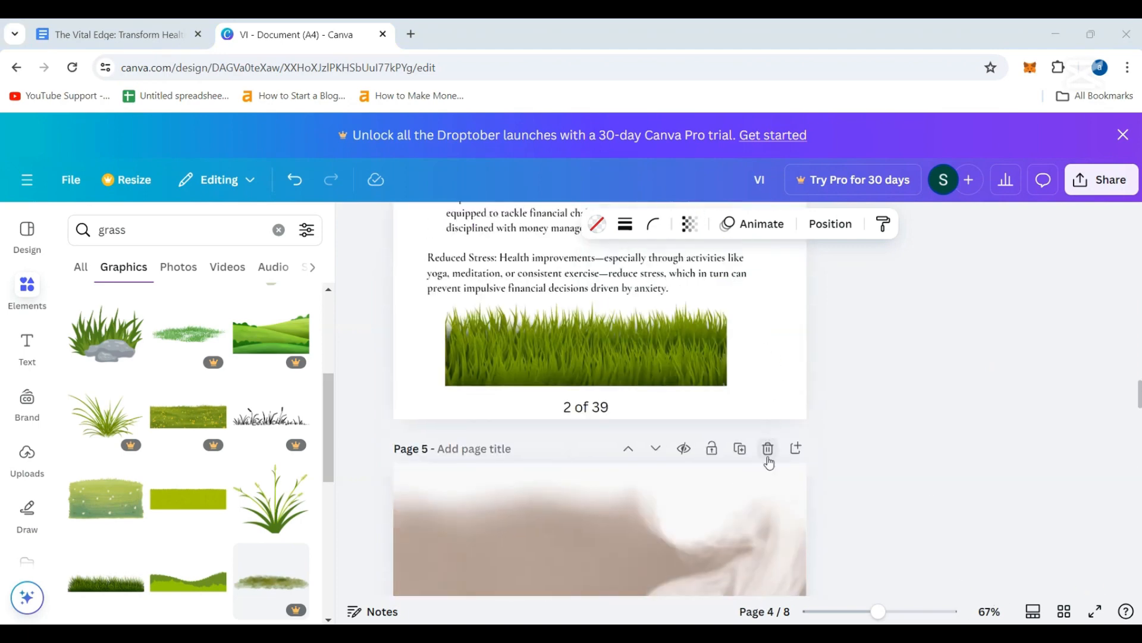
click(767, 458)
scroll(768, 456, down, 5)
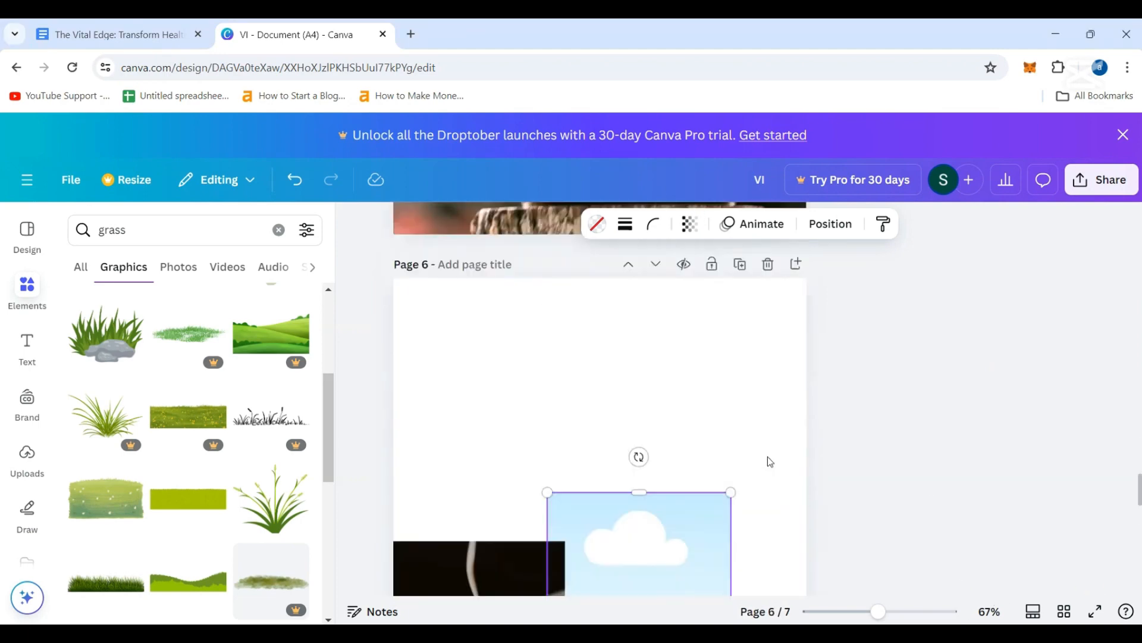
scroll(783, 338, up, 12)
click(767, 525)
scroll(773, 487, down, 5)
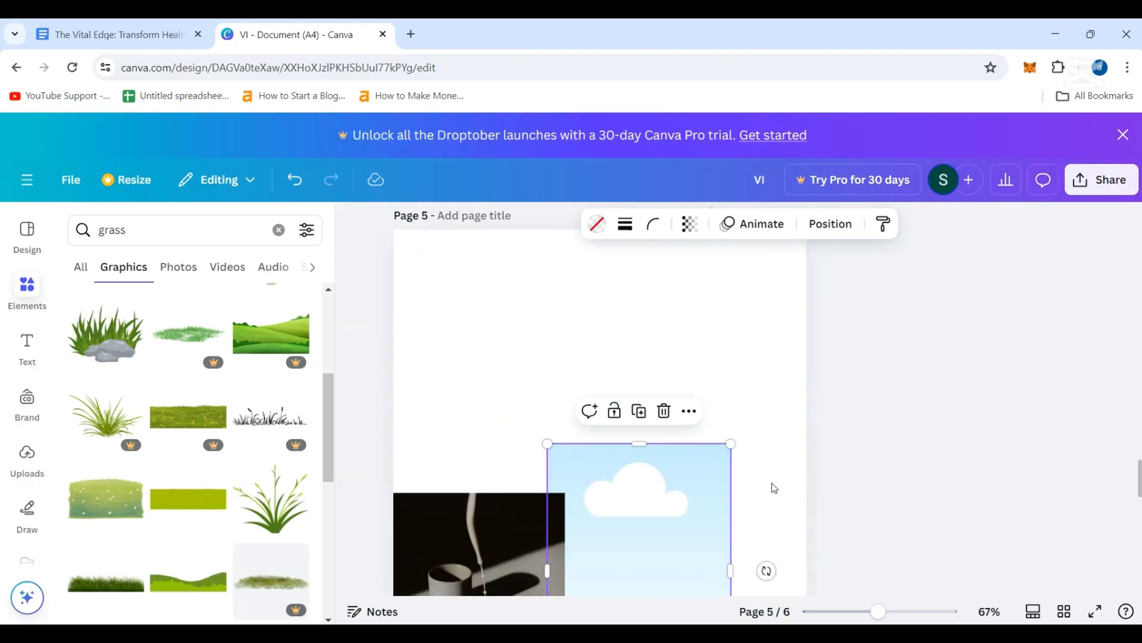
- Add a new blank page directly after the Chapter 1 page, page 4
scroll(774, 482, up, 5)
scroll(705, 509, up, 8)
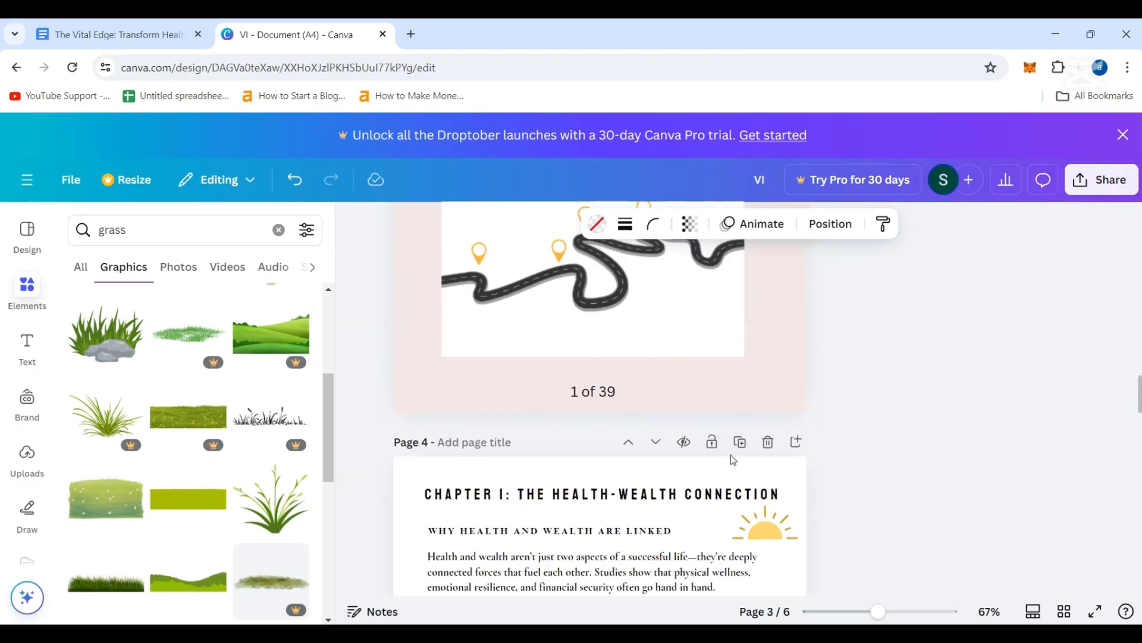
click(795, 442)
scroll(800, 448, up, 8)
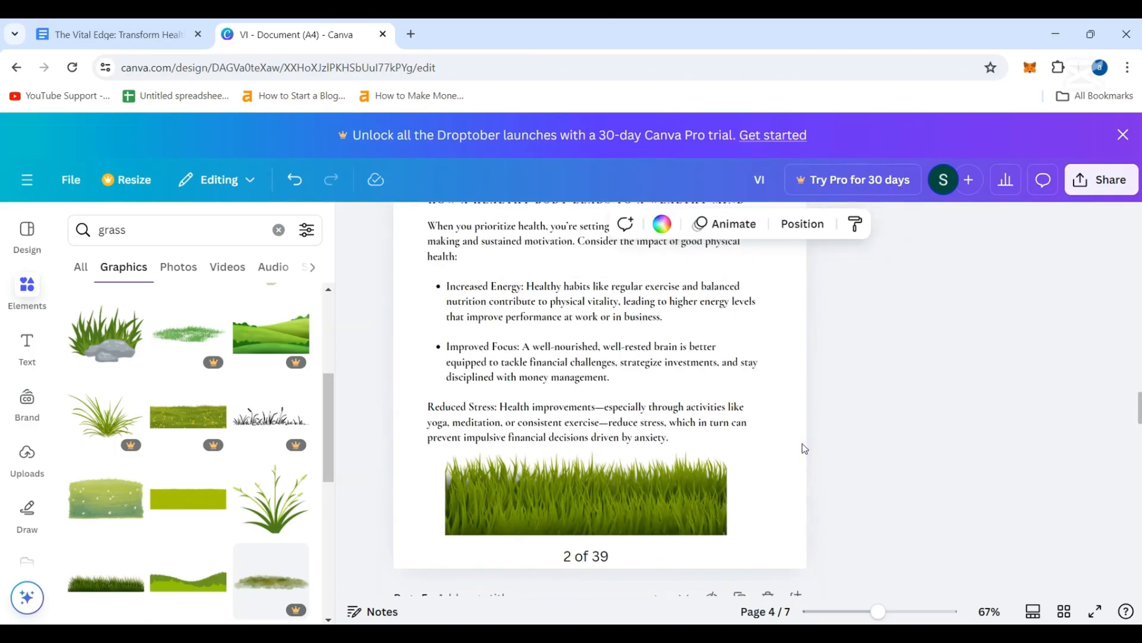
scroll(718, 421, down, 4)
- Switch to the Google Docs manuscript and copy the heading "The Cost of Neglecting Health in Pursuit of Wealth"
click(117, 36)
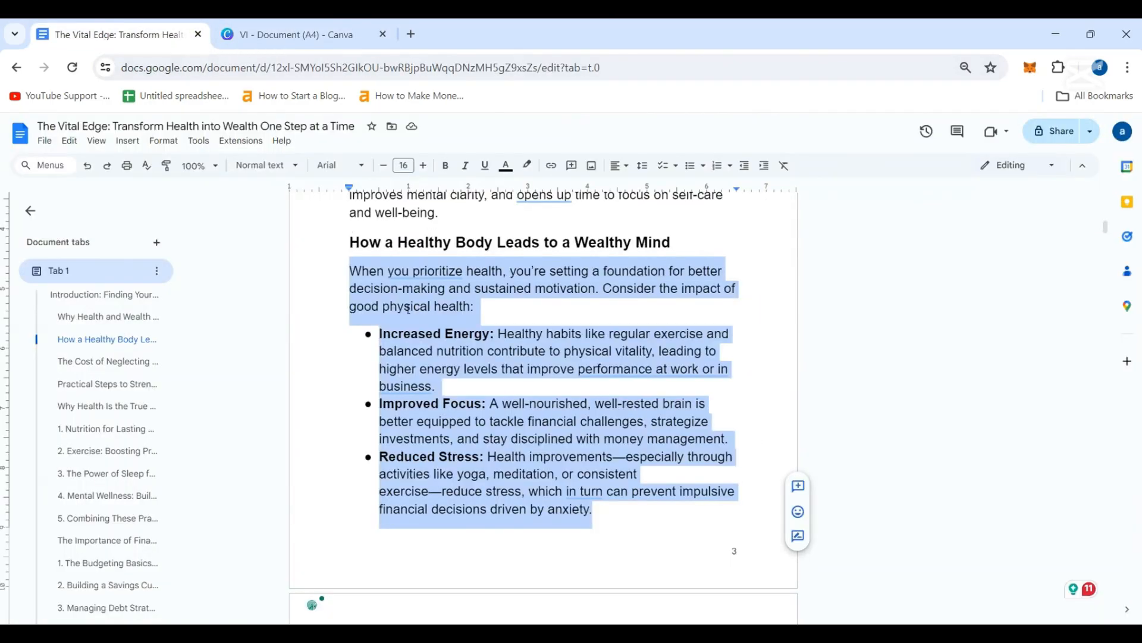
scroll(371, 279, down, 7)
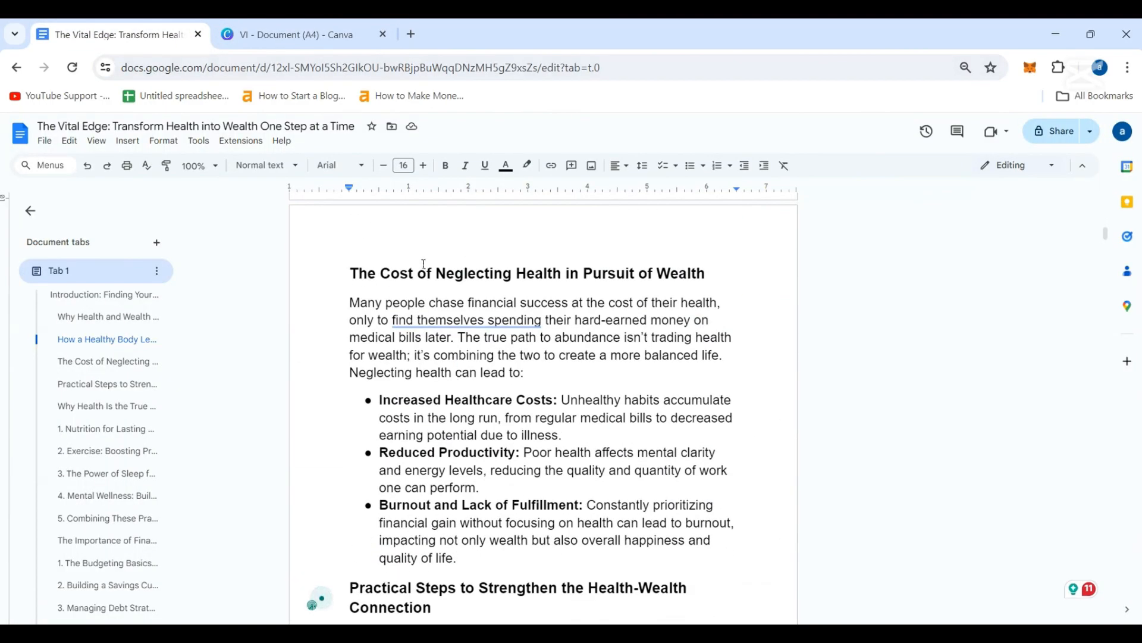
drag(350, 273, 729, 269)
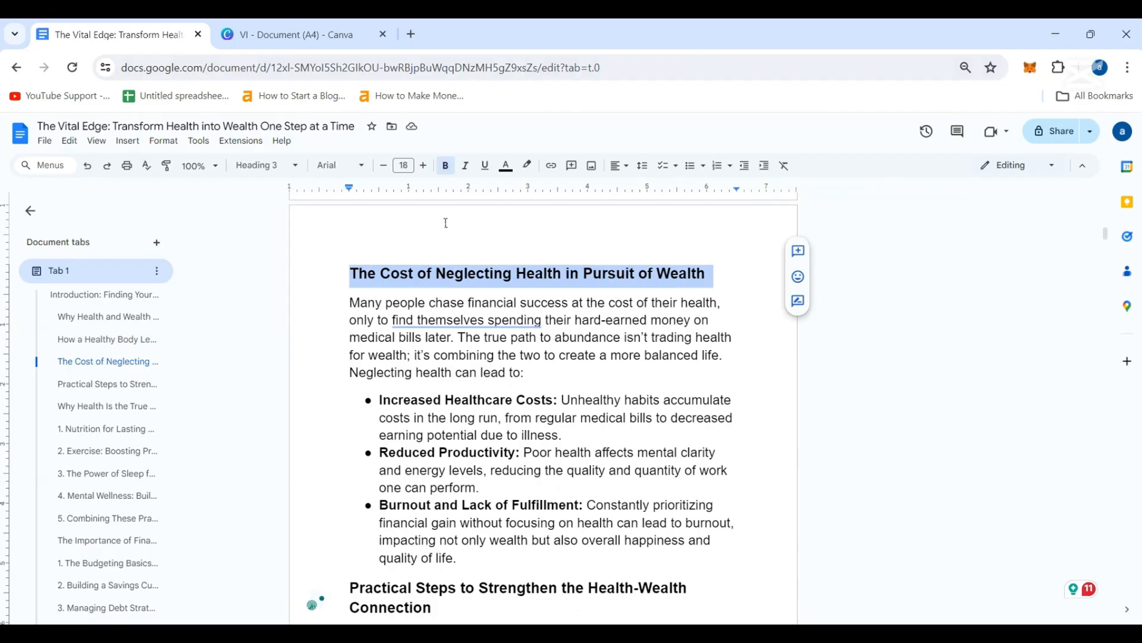
- Back in Canva, duplicate page 4's "Why Health and Wealth Are Linked" heading and move the copy to the top of blank page 5
click(296, 34)
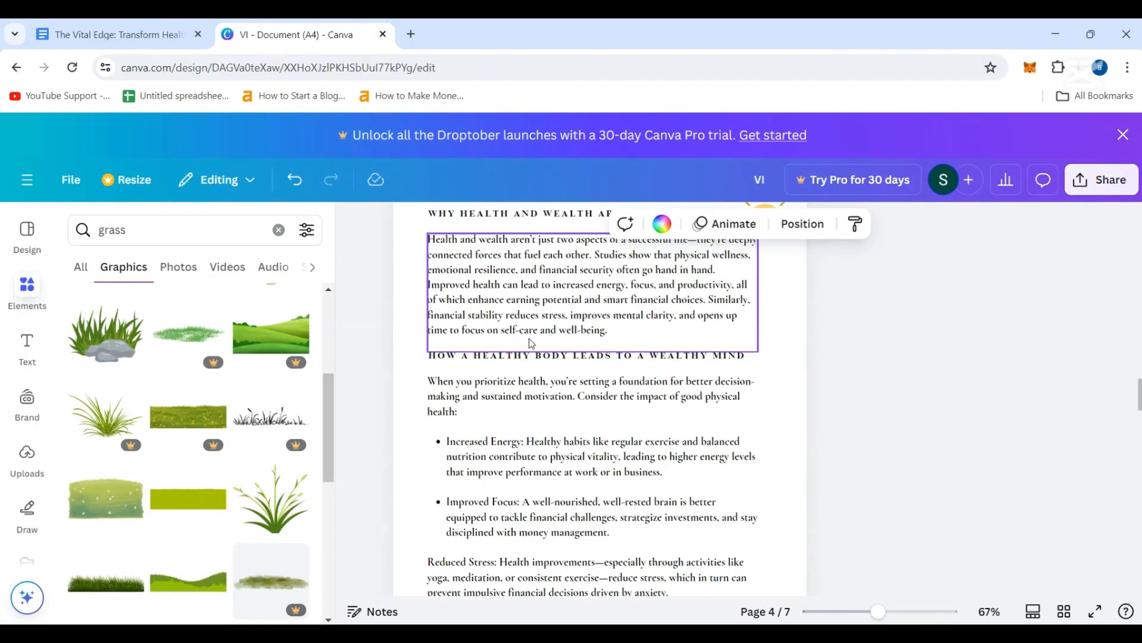
scroll(531, 345, up, 3)
click(523, 369)
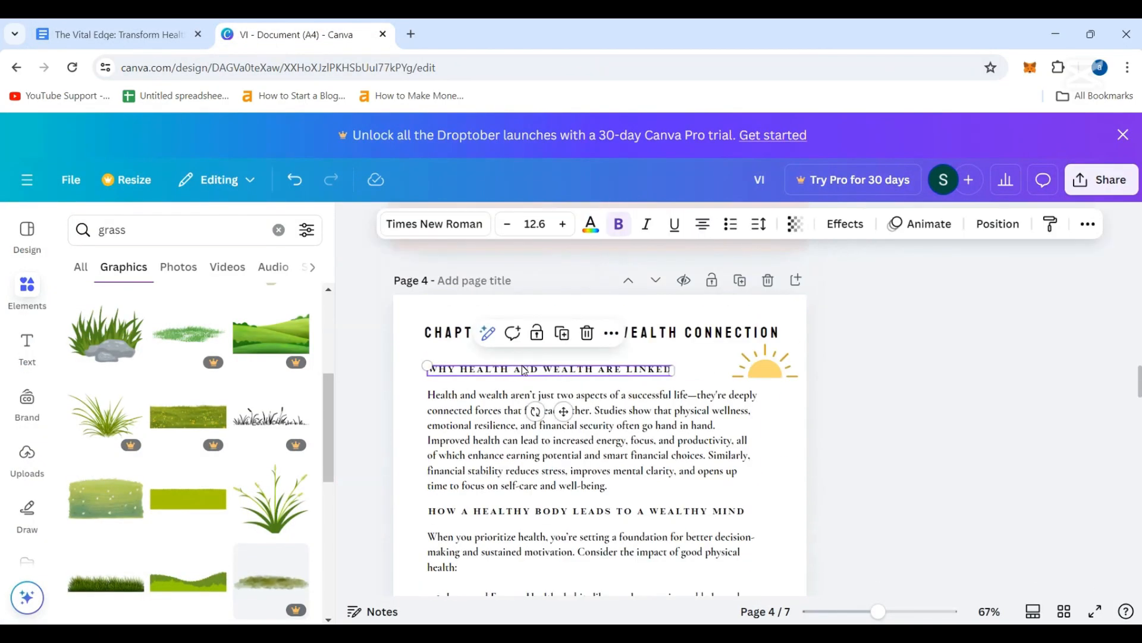
scroll(524, 370, down, 10)
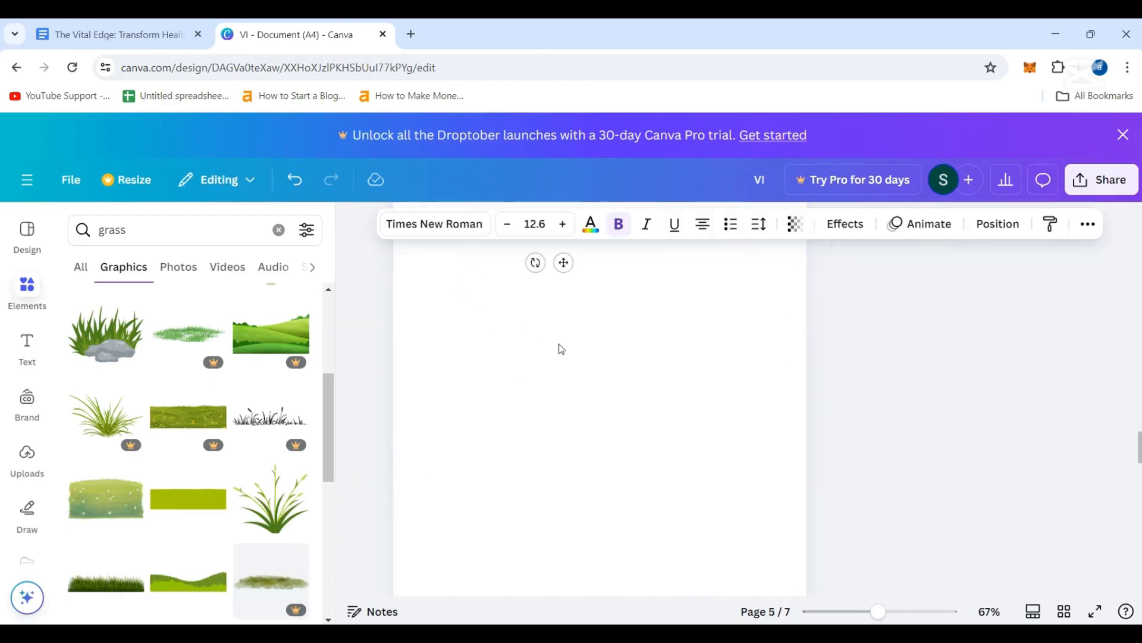
scroll(561, 349, up, 3)
drag(560, 492, 553, 456)
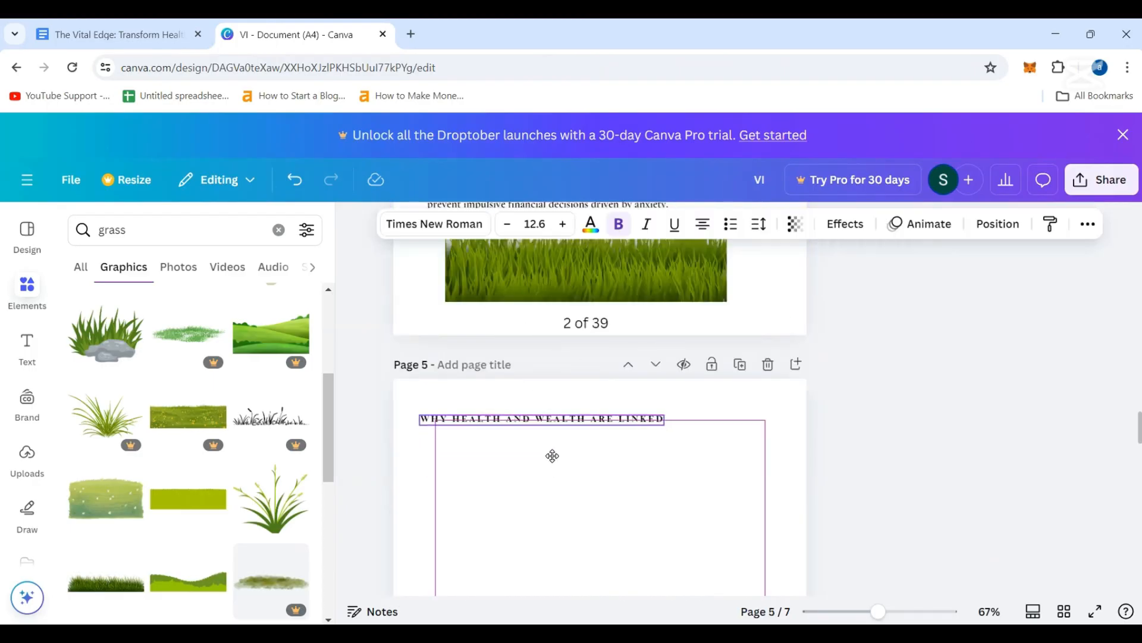
- Add a blank line after the page 5 heading and shift the heading box slightly inward and down
double_click(616, 418)
key(End)
key(Return)
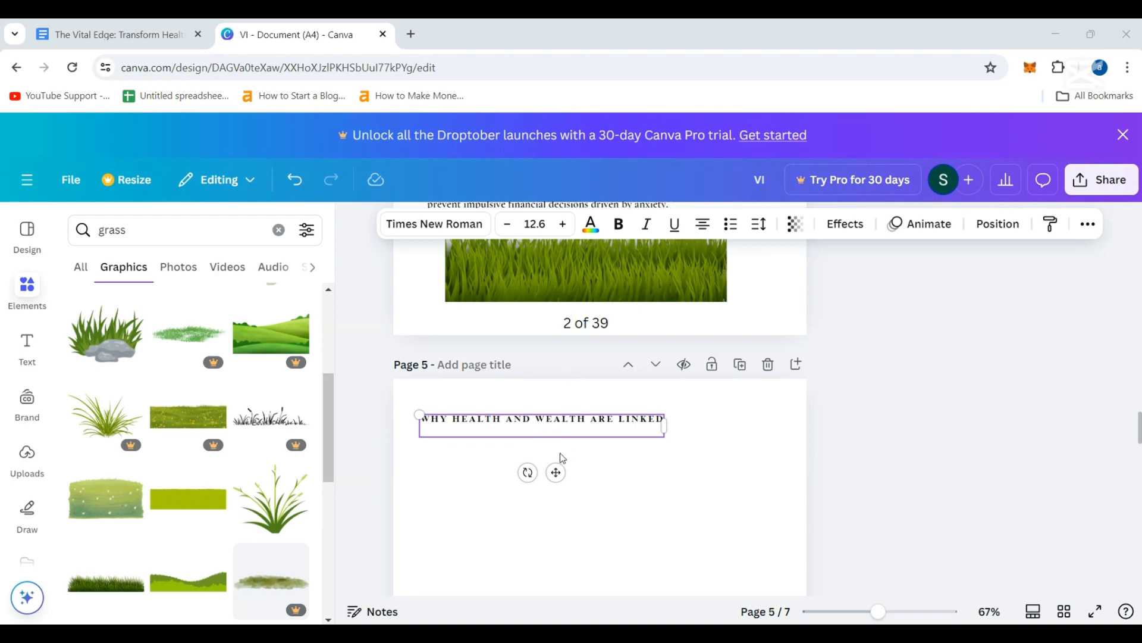
mouse_move(556, 473)
mouse_down()
mouse_move(589, 467)
mouse_move(565, 476)
mouse_up()
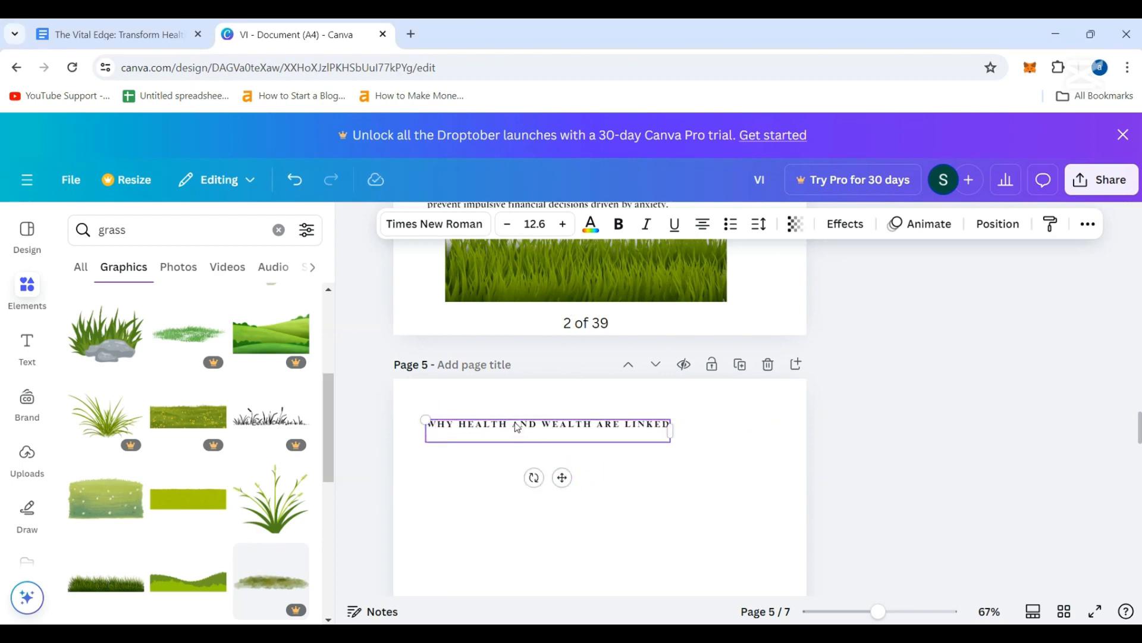
- Copy the heading "The Cost of Neglecting Health in Pursuit of Wealth" from the Google Doc and replace Canva's page 5 heading with it
click(106, 34)
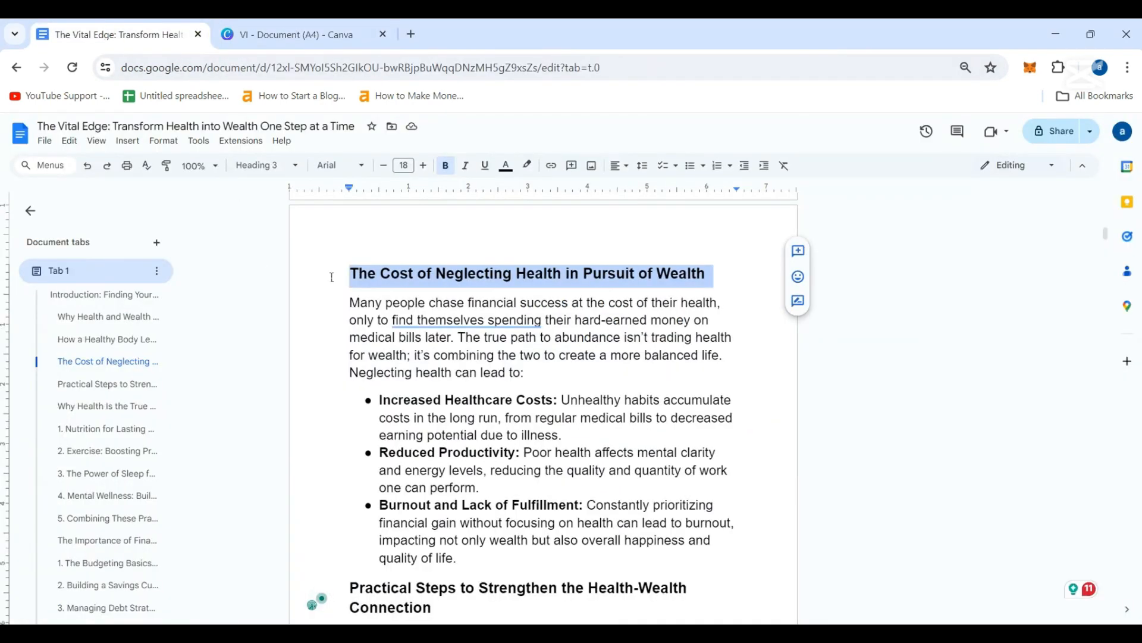
click(297, 35)
click(515, 427)
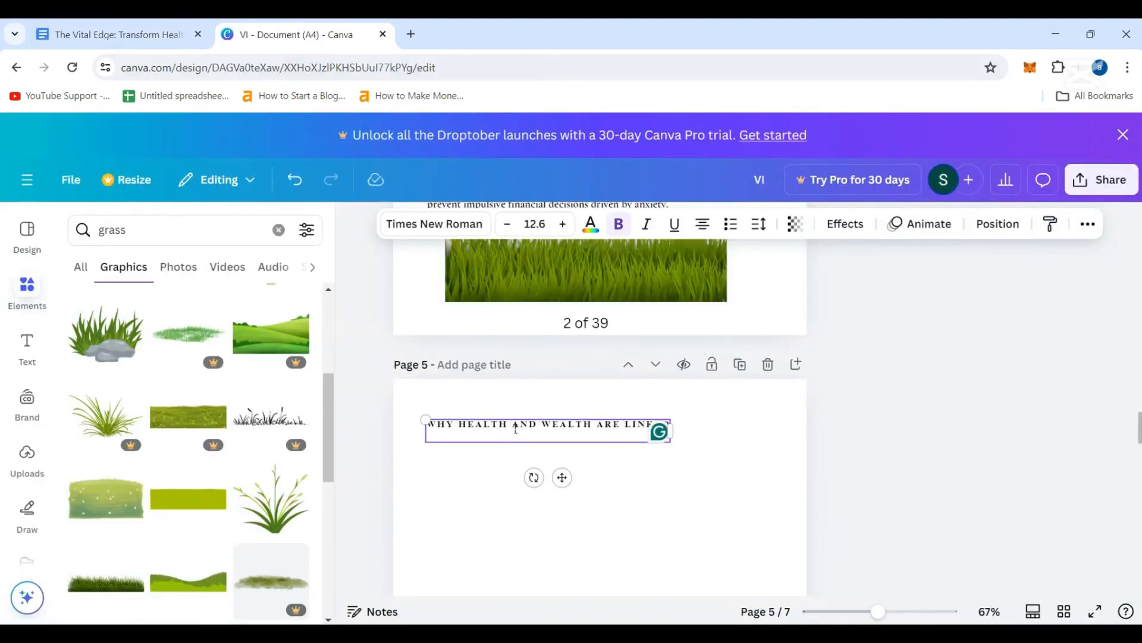
key(ctrl+a)
key(BackSpace)
text(THE COST OF NEGLECTING HEALTH IN PURSUIT OF WEALTH)
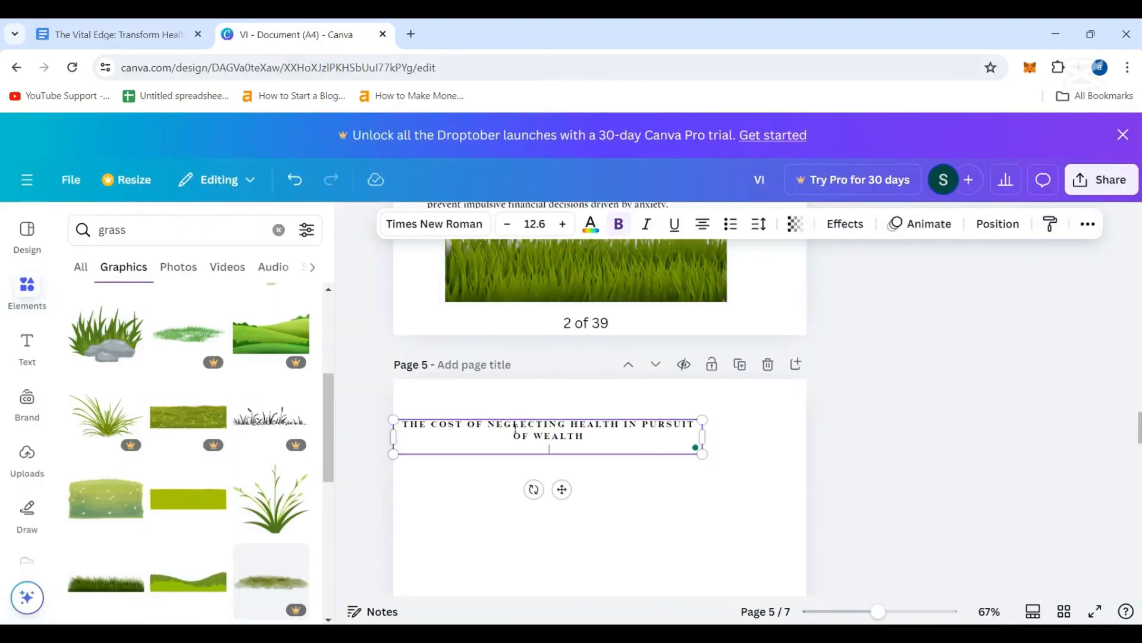
- Resize the page 5 heading box so the text fits on one line, and position it across the page top
drag(705, 438, 827, 430)
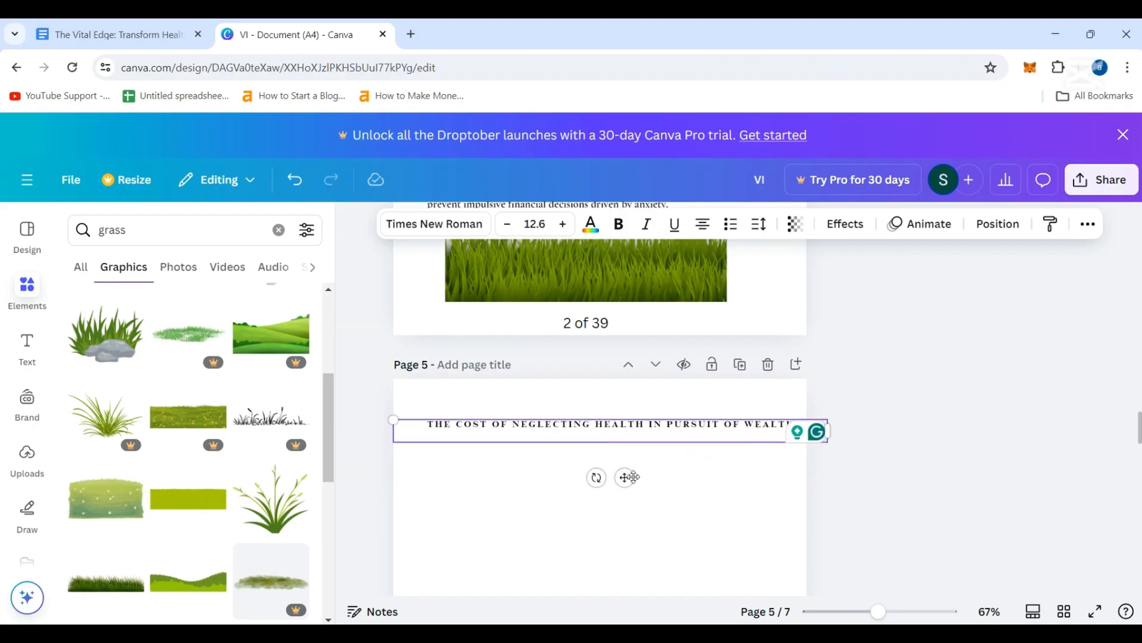
drag(632, 477, 623, 469)
click(491, 576)
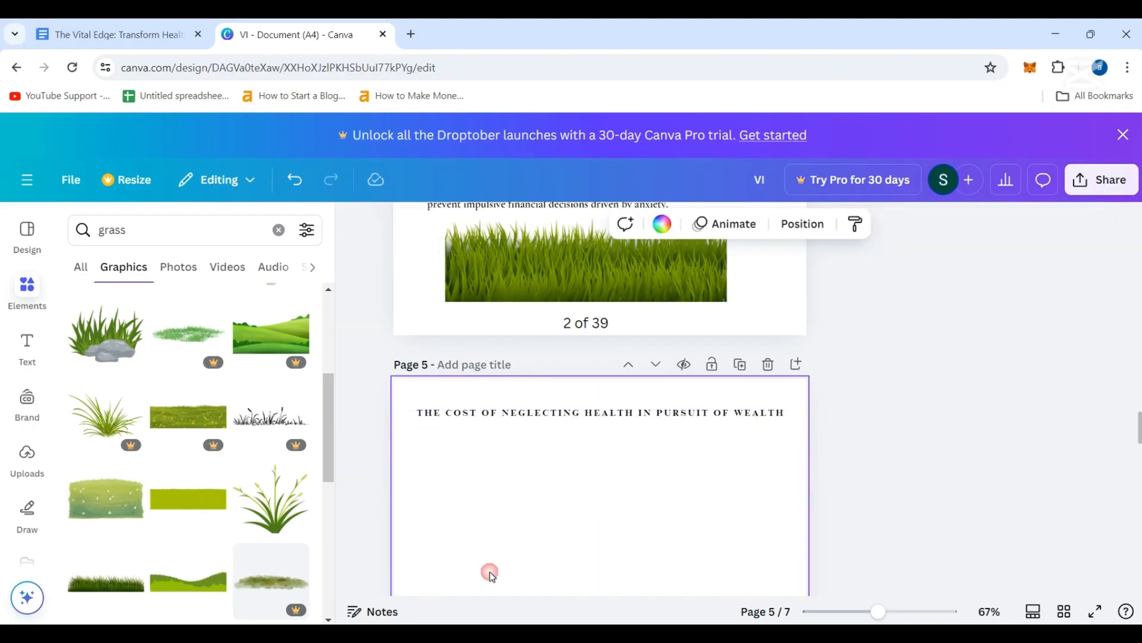
click(651, 424)
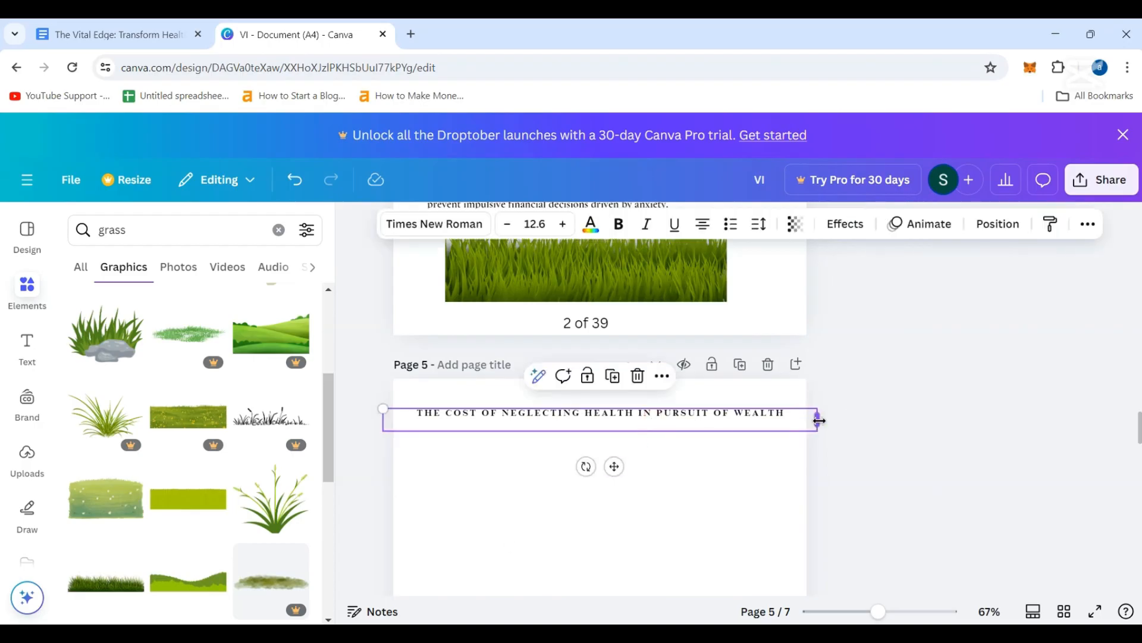
drag(820, 421, 755, 421)
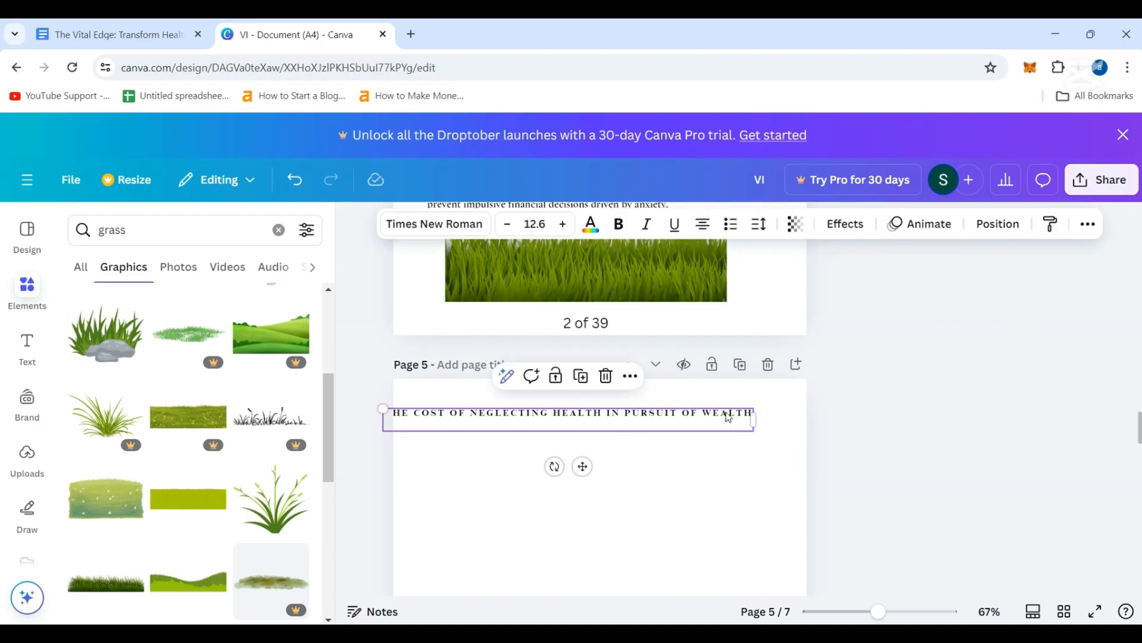
drag(583, 465, 602, 476)
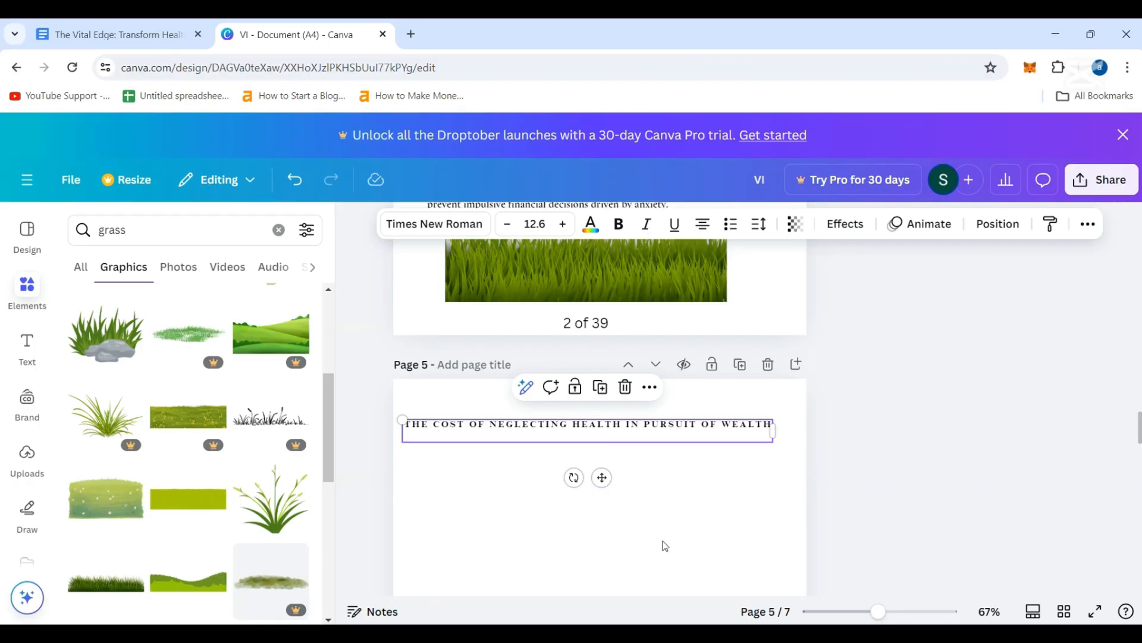
- Examine the text layout on page 4 and the empty space on the pages that follow
scroll(665, 541, up, 8)
scroll(665, 541, down, 7)
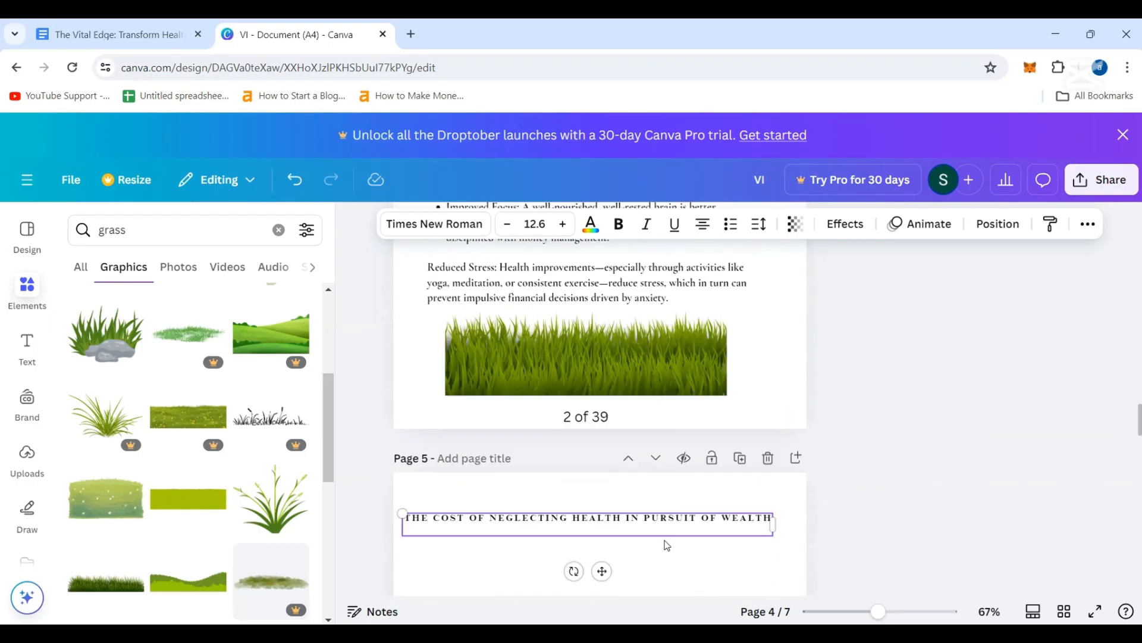
scroll(666, 545, down, 2)
click(522, 547)
scroll(549, 491, down, 10)
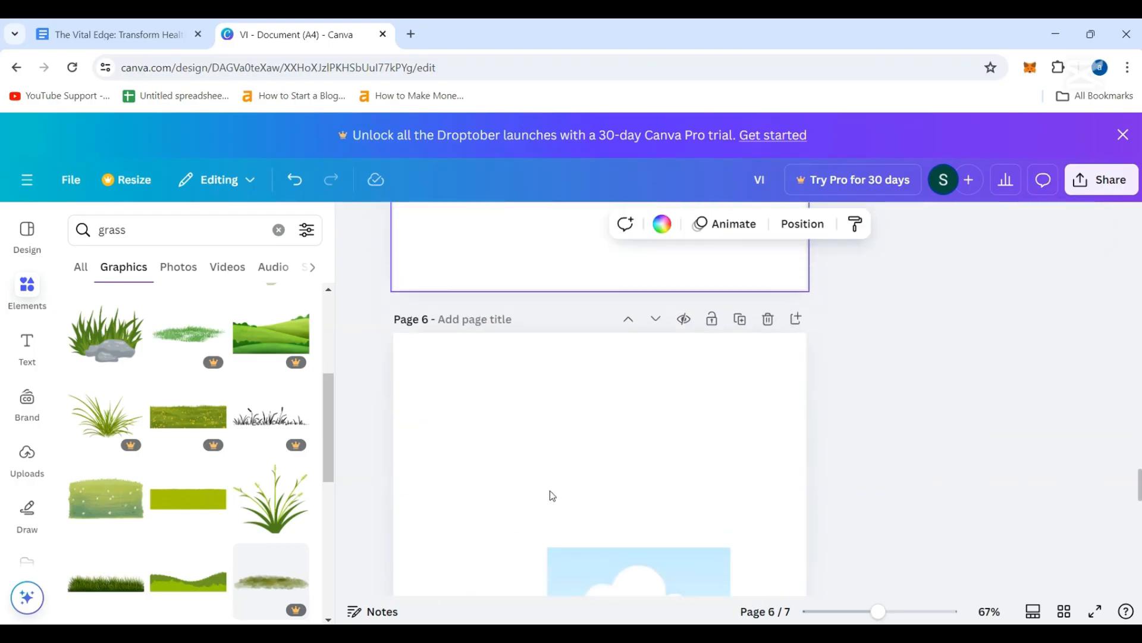
scroll(550, 492, up, 12)
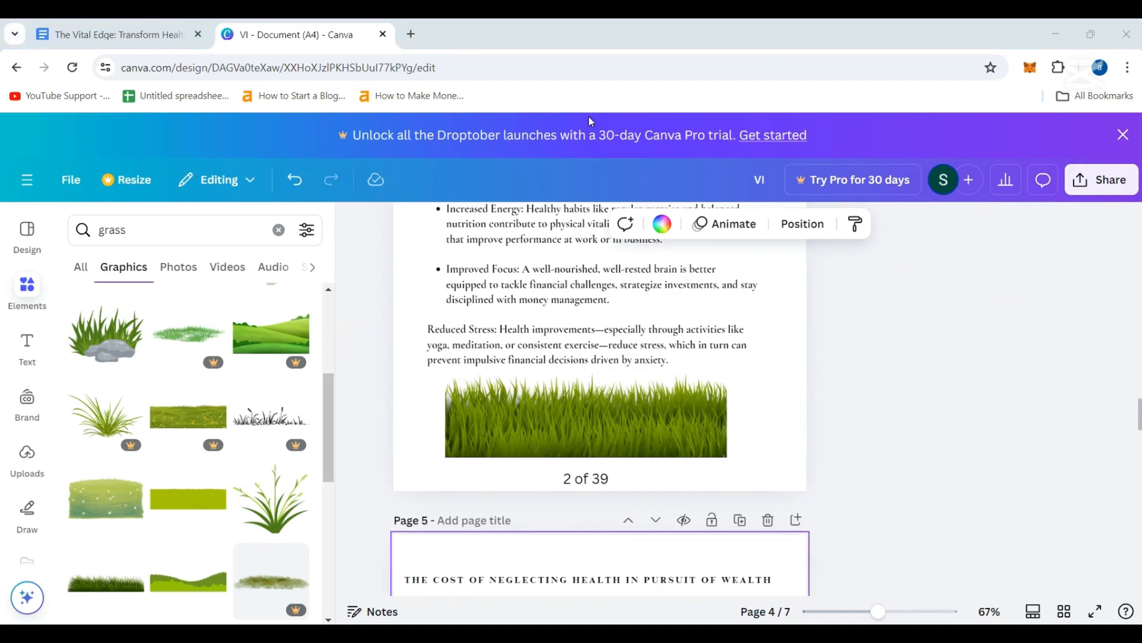
scroll(577, 327, down, 6)
scroll(567, 333, up, 11)
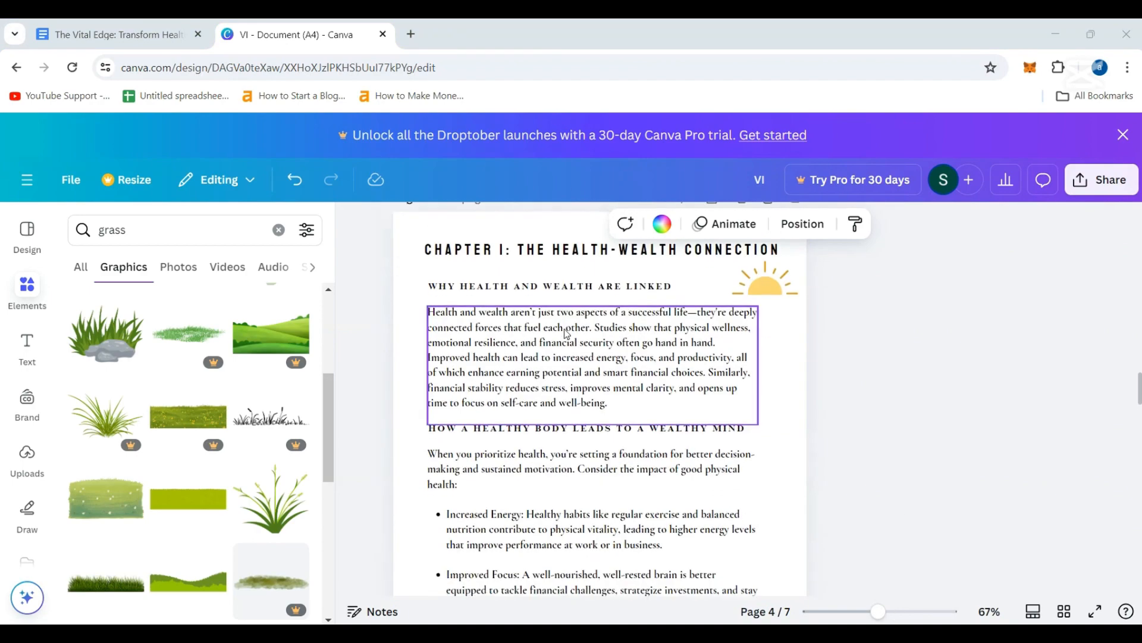
scroll(567, 333, down, 4)
- Copy the paragraph and three bullets under "The Cost of Neglecting Health in Pursuit of Wealth" in the Google Doc, then return to Canva
click(113, 34)
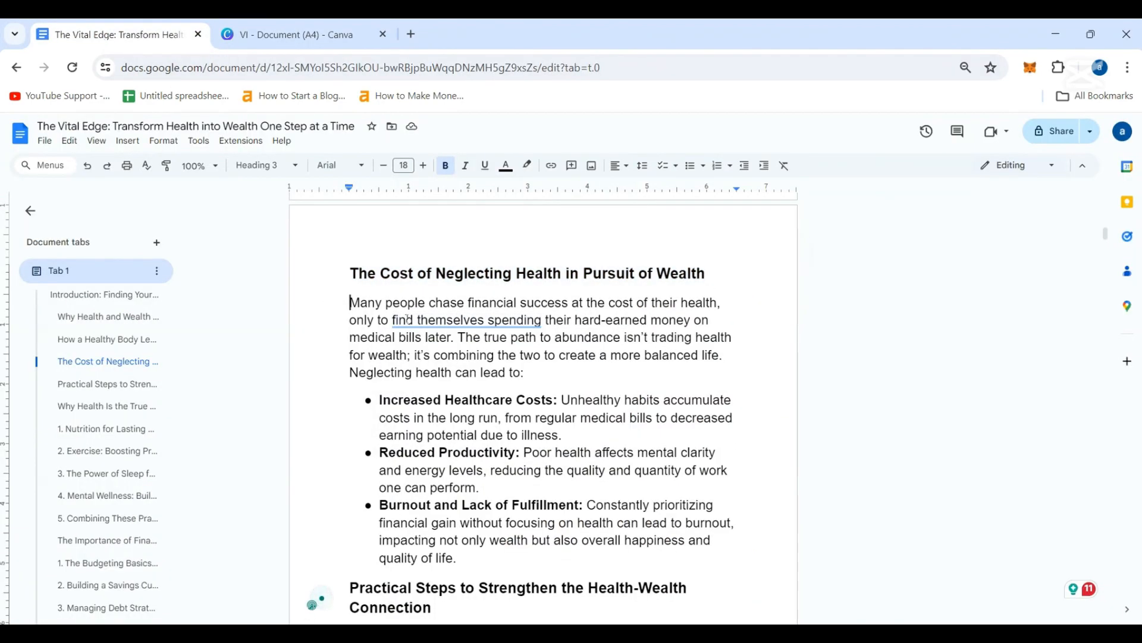
drag(350, 303, 519, 558)
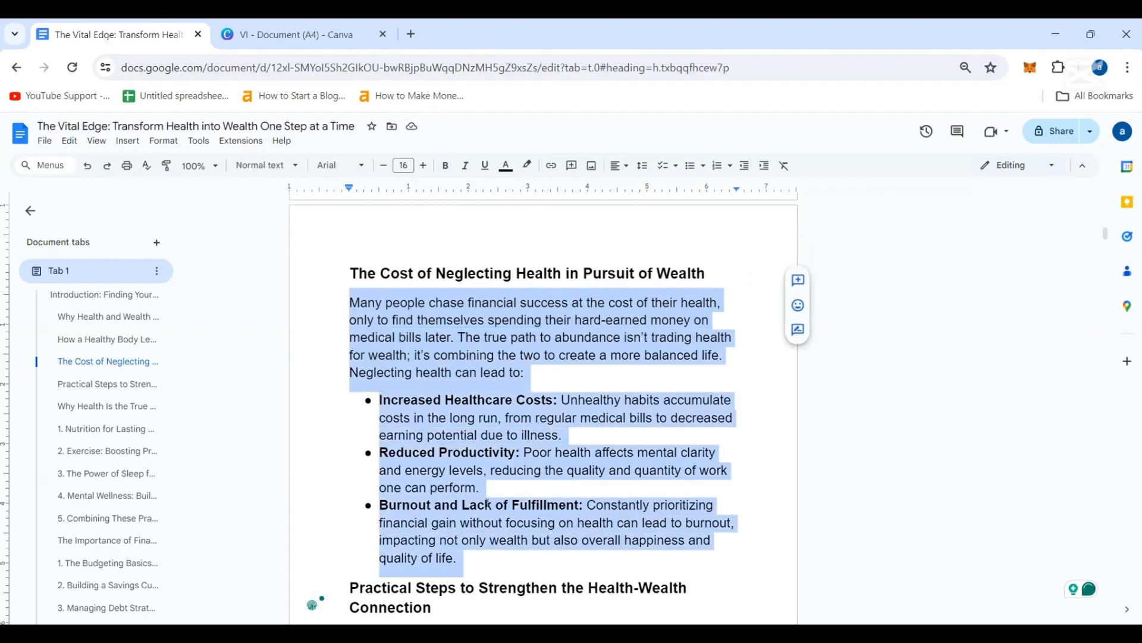
click(266, 39)
- Duplicate page 4's bulleted body text block and place the copy beneath the heading on page 5
scroll(562, 336, down, 5)
scroll(569, 349, up, 9)
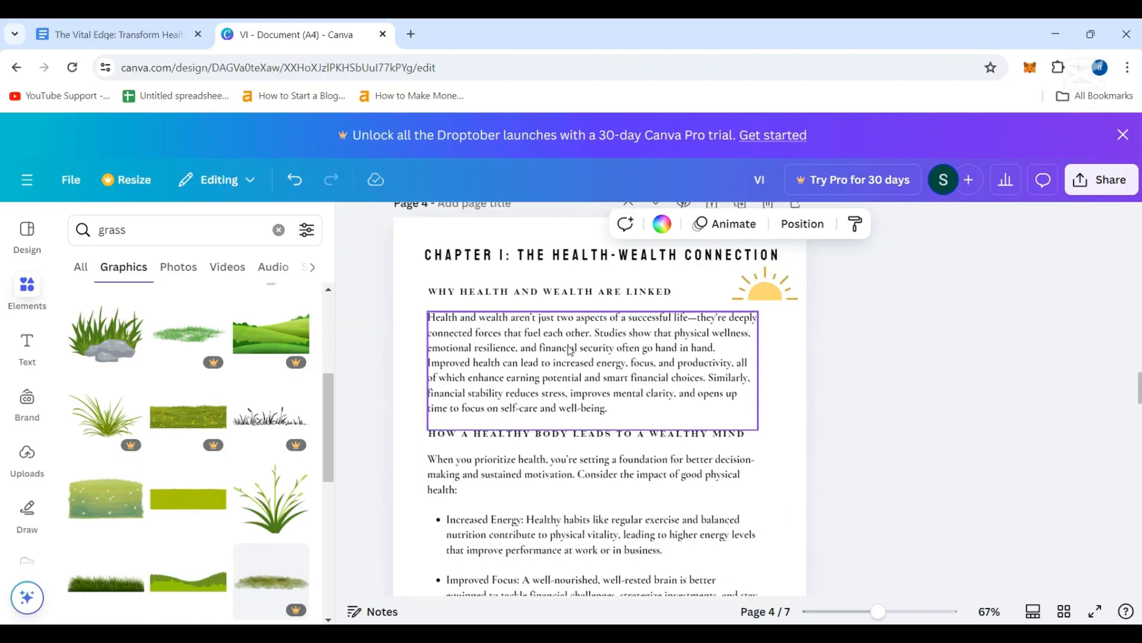
click(525, 505)
click(614, 429)
drag(580, 508, 547, 548)
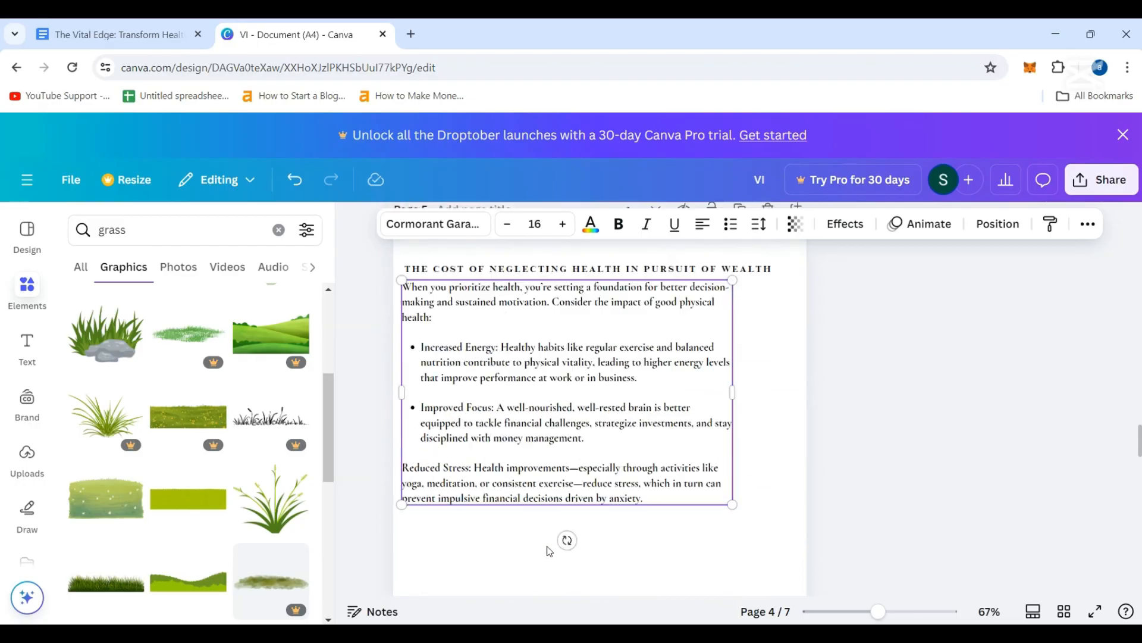
- Replace the duplicated body text on page 5 with the copied Google Doc section and shift the block slightly away from the heading
double_click(654, 494)
key(Delete)
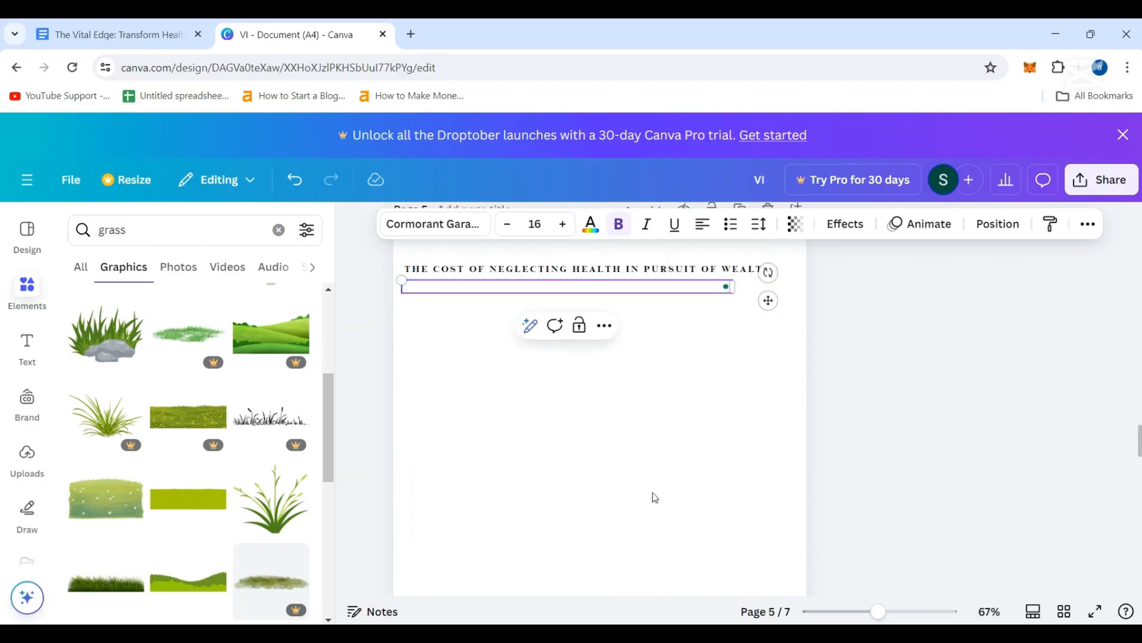
text(Many people chase financial success at the cost of their health, only to find themselves spending their hard-earned money on medical bills later. The true path to abundance isn't trading health for wealth: it's combining the two to create a more balanced life. Neglecting health can lead to: Increased Healthcare Costs: Unhealthy habits accumulate costs in the long run, from regular medical bills to decreased earning potential due to illness. Reduced Productivity: Poor health affects mental clarity and energy levels, reducing the quality and quantity of work one can perform. Burnout and Lack of Fulfillment: Constantly prioritizing financial gain without focusing on health can lead to burnout, impacting not only wealth but also overall happiness and quality of life.)
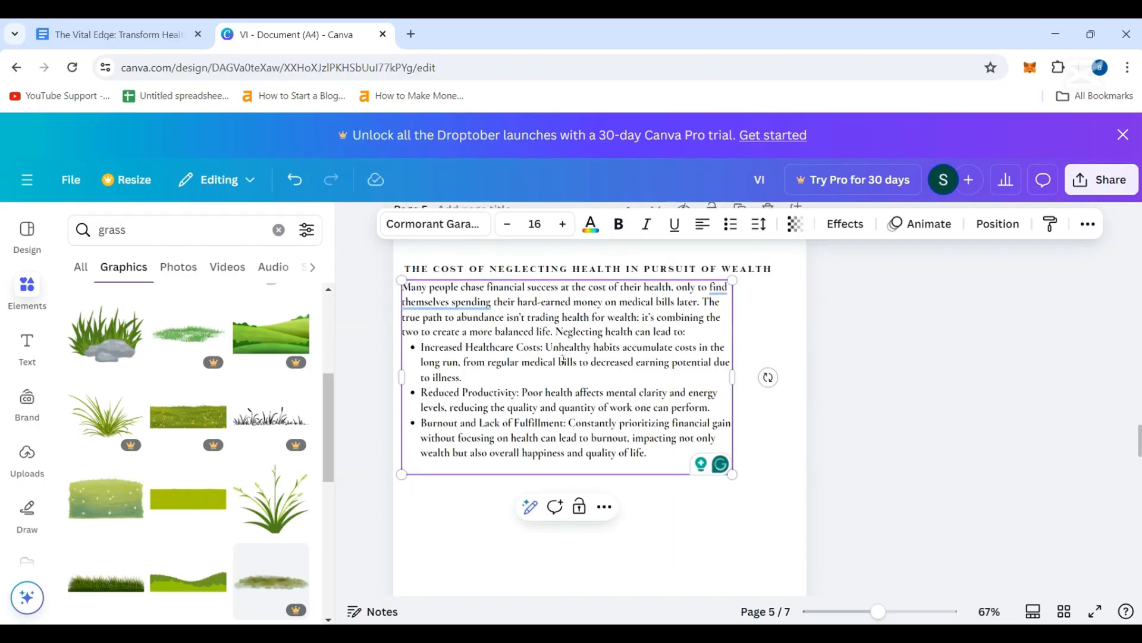
drag(500, 380, 506, 387)
- Insert a blank line before the bullet list on page 5 and between each of its three bullets
scroll(505, 387, up, 10)
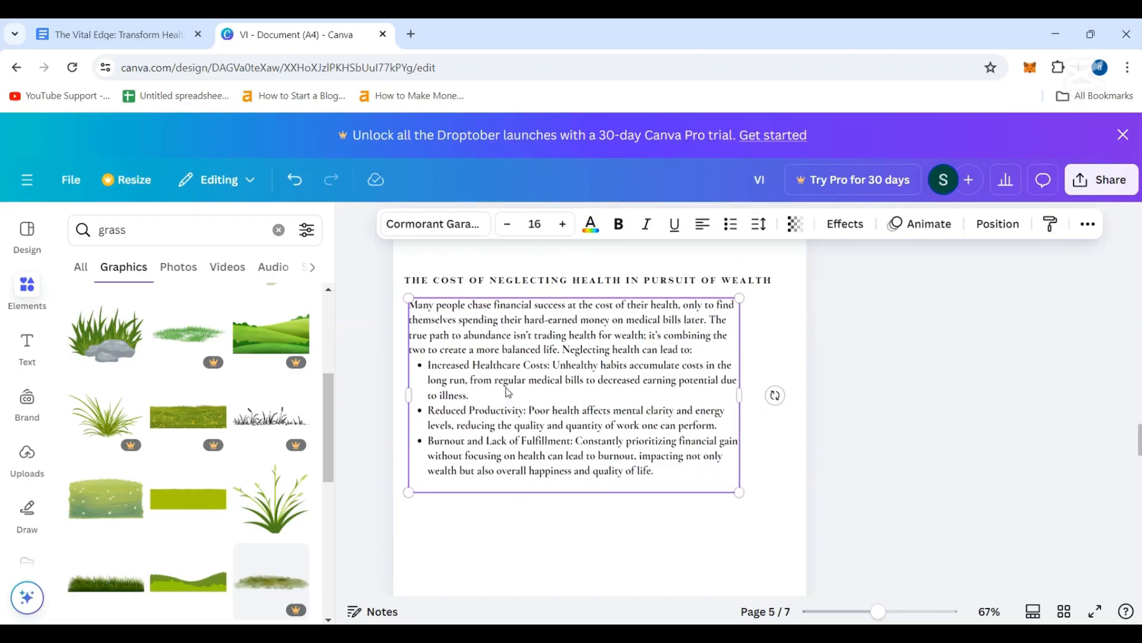
scroll(505, 387, down, 10)
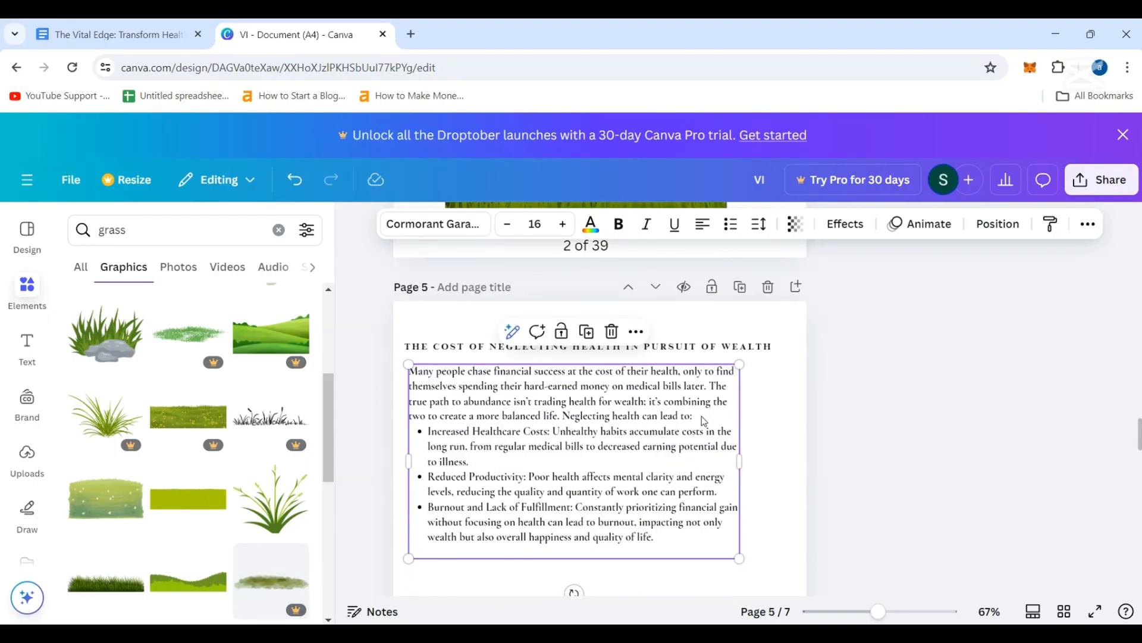
click(702, 416)
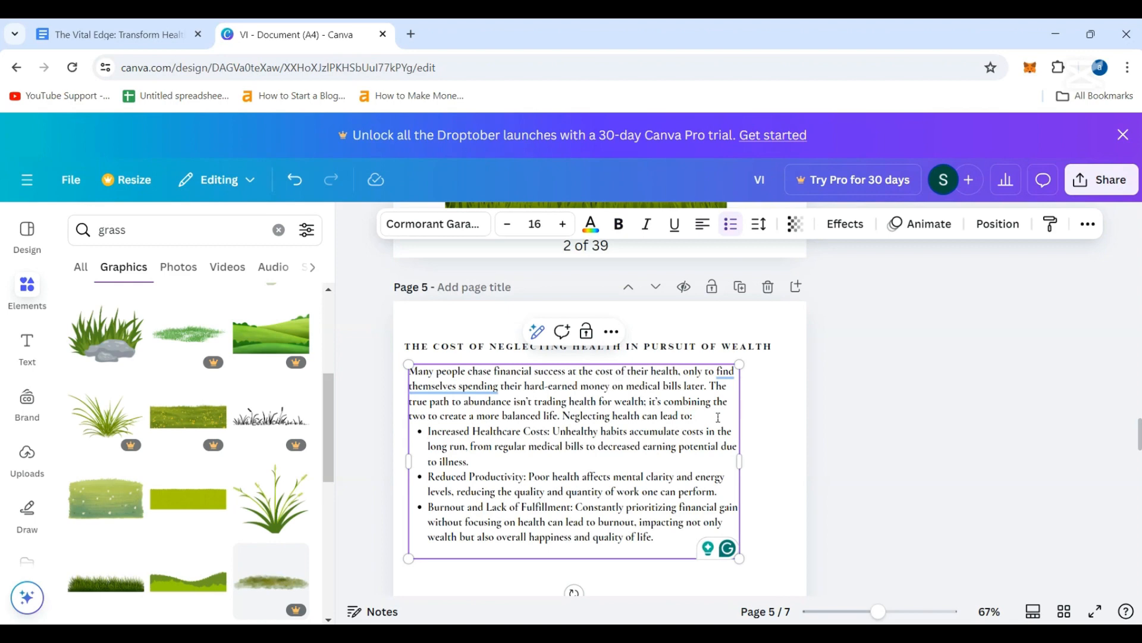
key(Return)
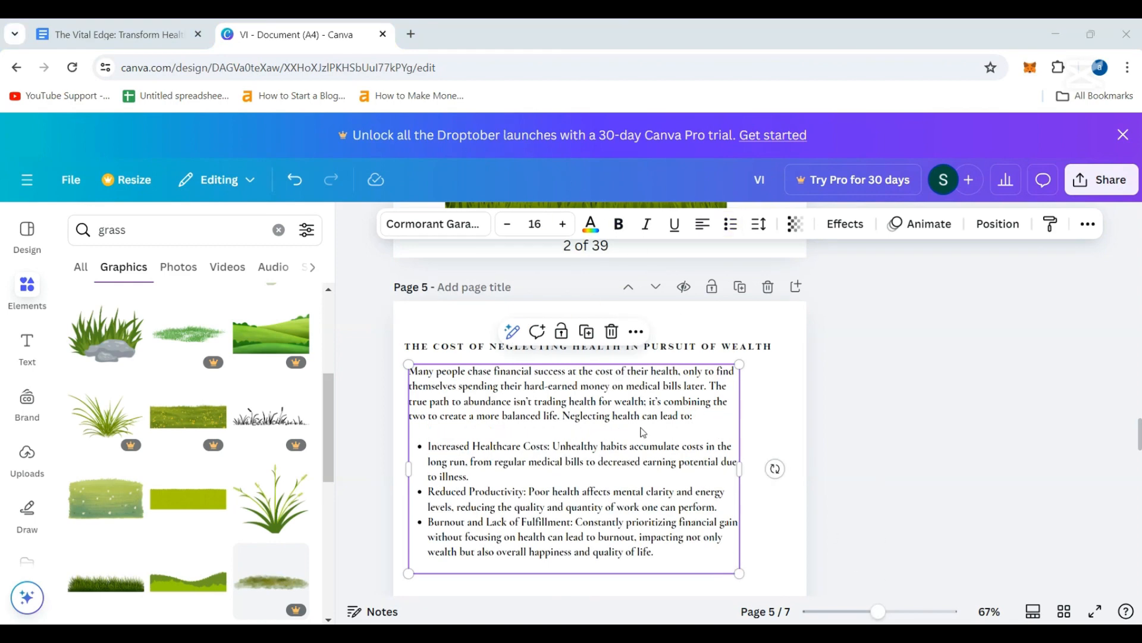
click(478, 481)
key(Return)
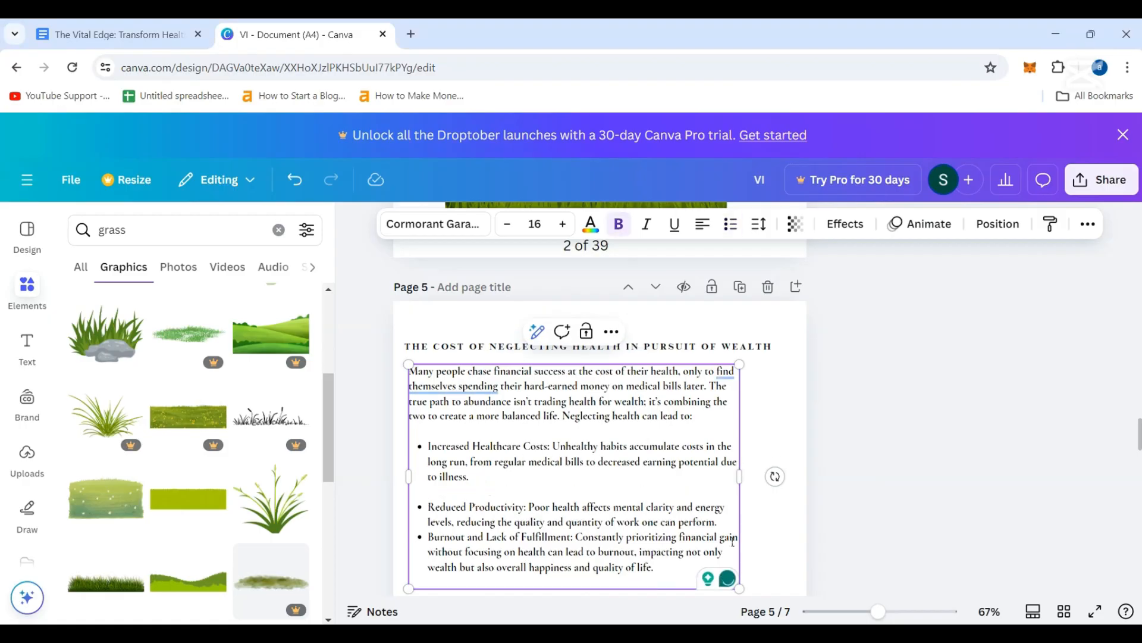
key(Return)
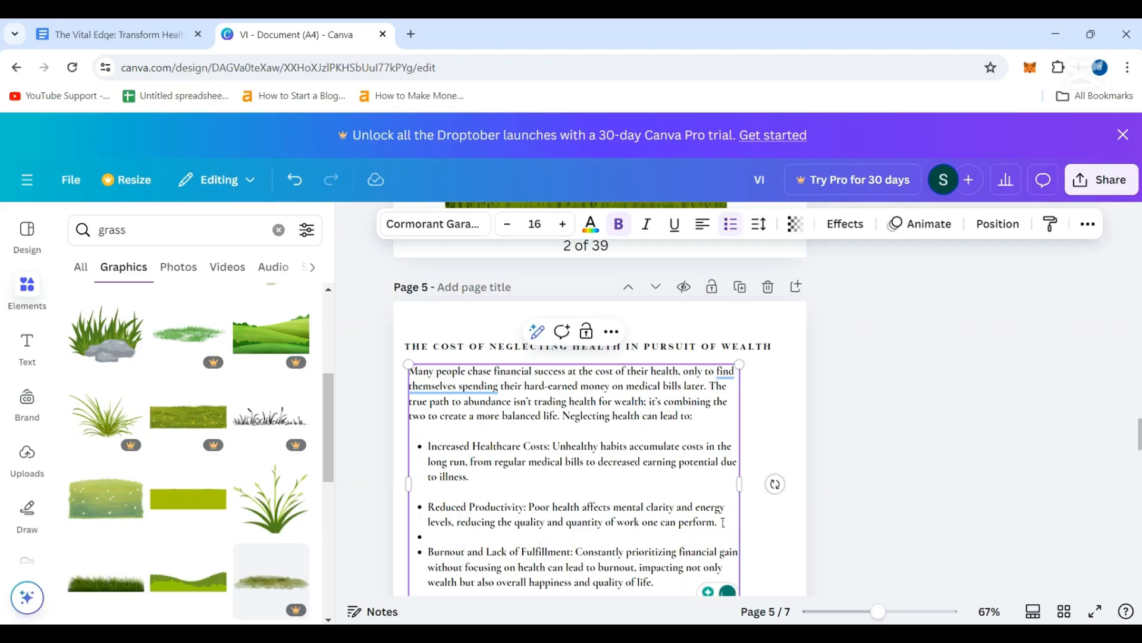
scroll(592, 410, down, 4)
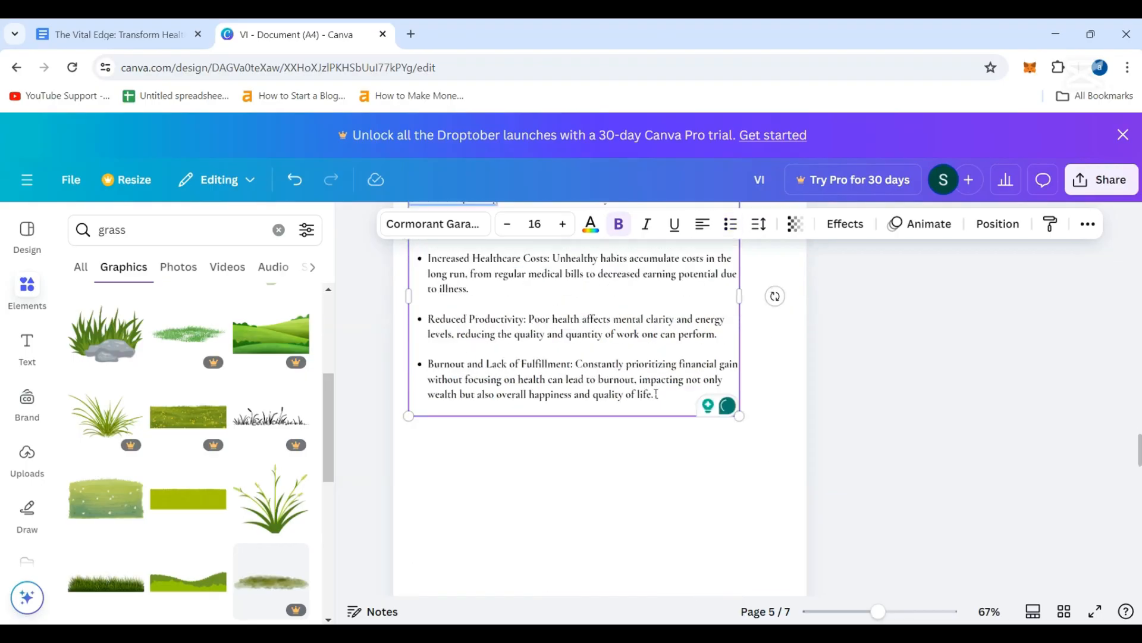
scroll(583, 445, up, 5)
scroll(576, 441, down, 5)
click(576, 441)
scroll(574, 437, up, 5)
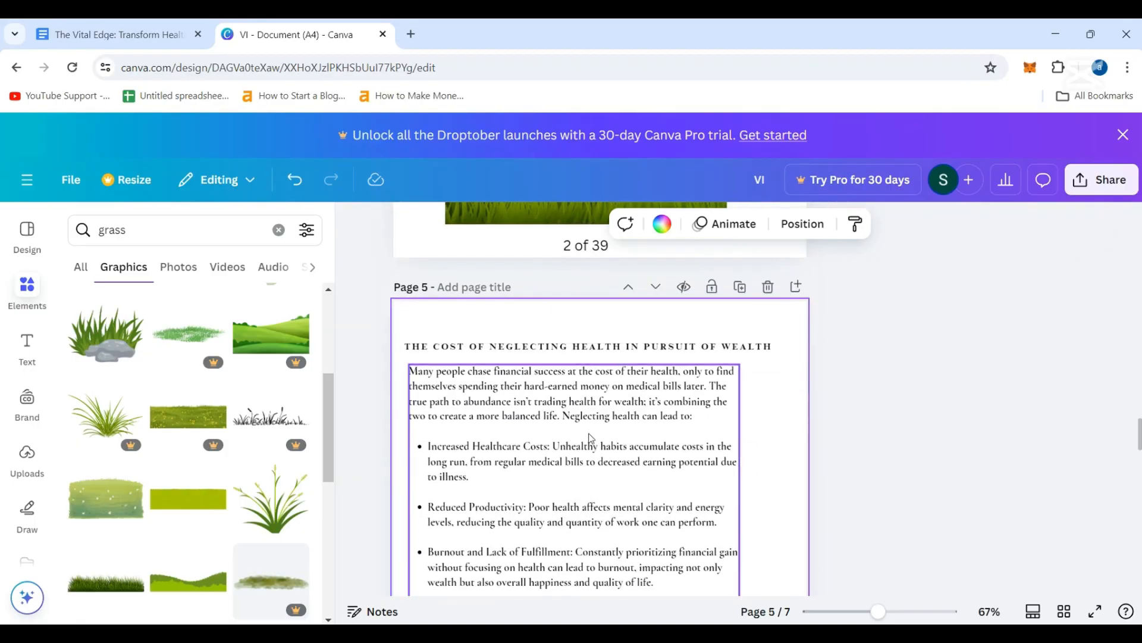
- Nudge the page 5 heading upward and shift the body text block slightly so their starting edges line up
click(505, 348)
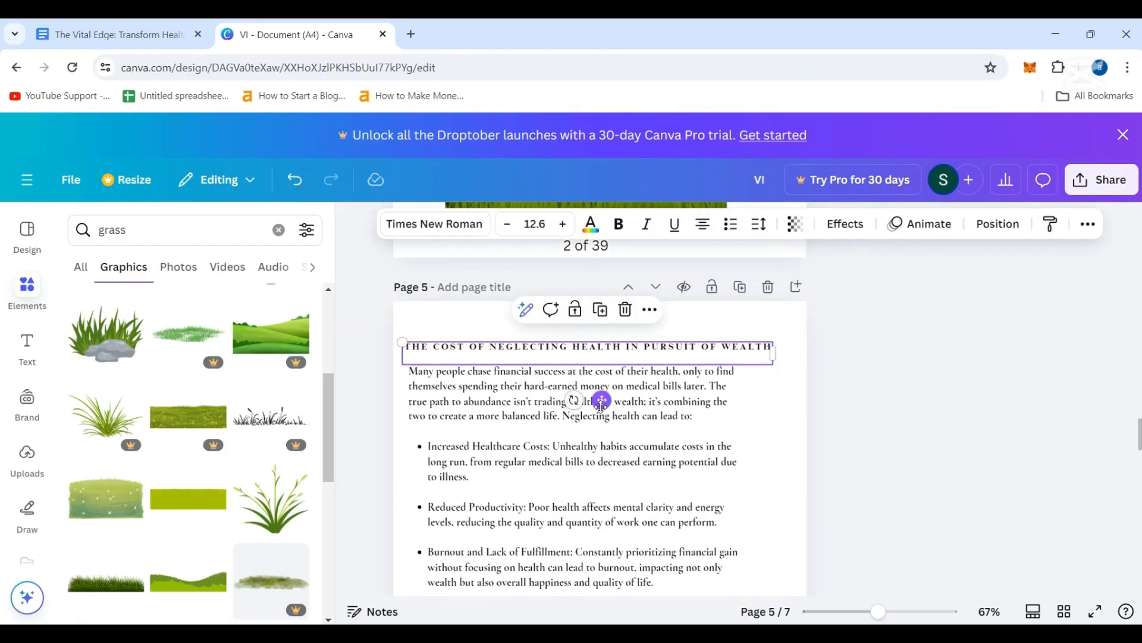
drag(600, 408, 602, 409)
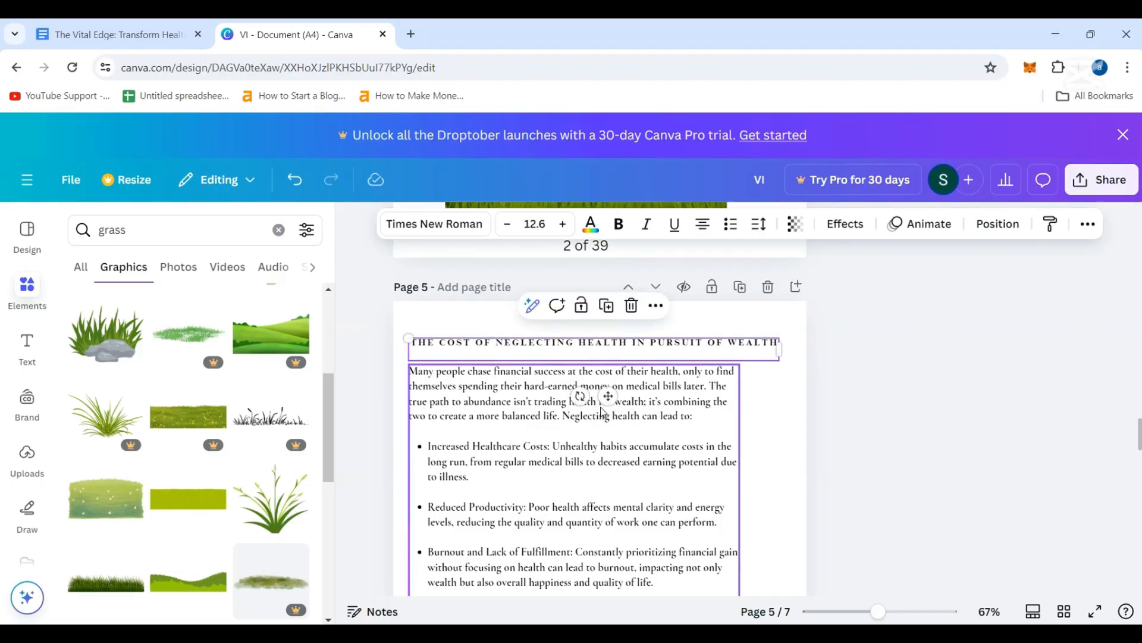
scroll(622, 444, down, 4)
scroll(622, 444, up, 4)
click(882, 408)
drag(625, 405, 627, 406)
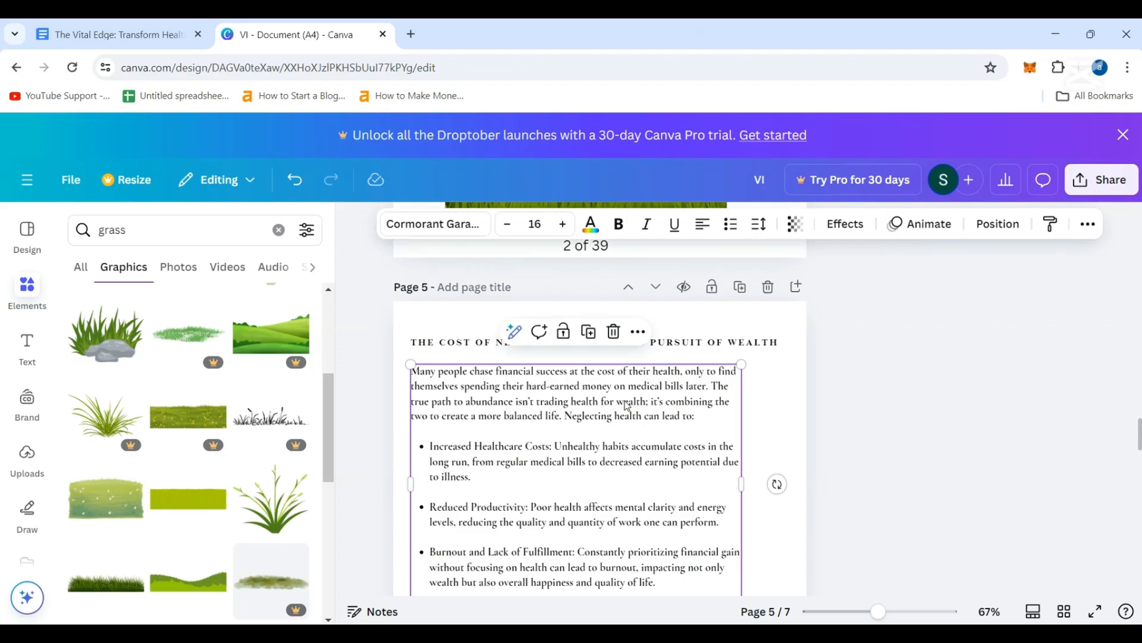
scroll(625, 404, up, 2)
scroll(625, 404, down, 3)
scroll(624, 404, up, 3)
scroll(624, 404, down, 3)
- Copy the heading "Practical Steps to Strengthen the Health-Wealth Connection" from the Google Doc and return to Canva
click(119, 35)
drag(431, 373, 349, 355)
click(292, 34)
- Duplicate the page 5 heading and place the copy below the last bullet
click(615, 392)
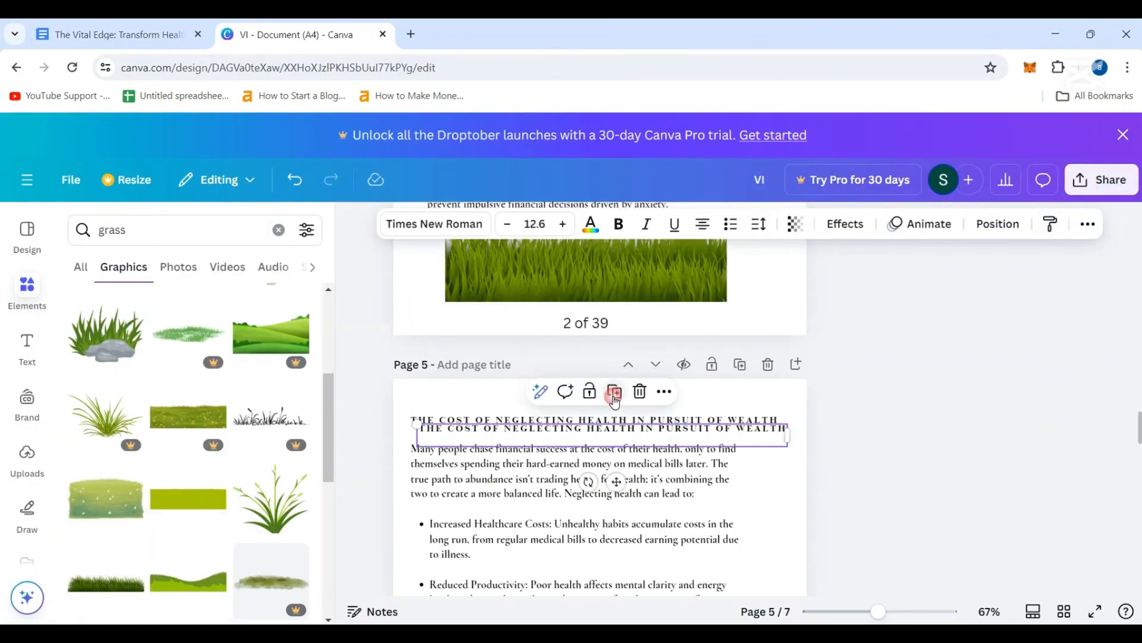
drag(616, 481, 612, 439)
scroll(612, 440, down, 5)
- Change the duplicated heading to "Practical Steps to Strengthen the Health-Wealth Connection", narrow its box to about 172.3 wide and left-align it
triple_click(700, 389)
text(PRACTICAL STEPS TO STRENGTHEN THE HEALTH-WEALTH CONNECTION)
drag(780, 392, 745, 395)
click(702, 224)
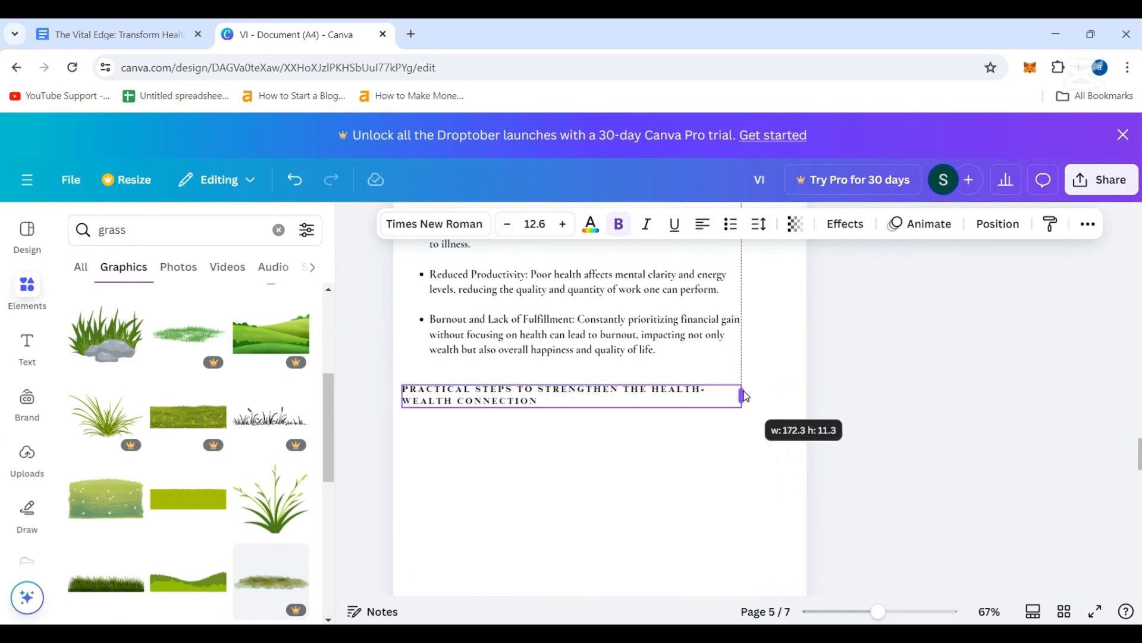
- Copy the bullets and closing paragraph under "Practical Steps to Strengthen the Health-Wealth Connection" from the Google Doc and return to Canva
scroll(640, 553, up, 4)
scroll(643, 552, up, 5)
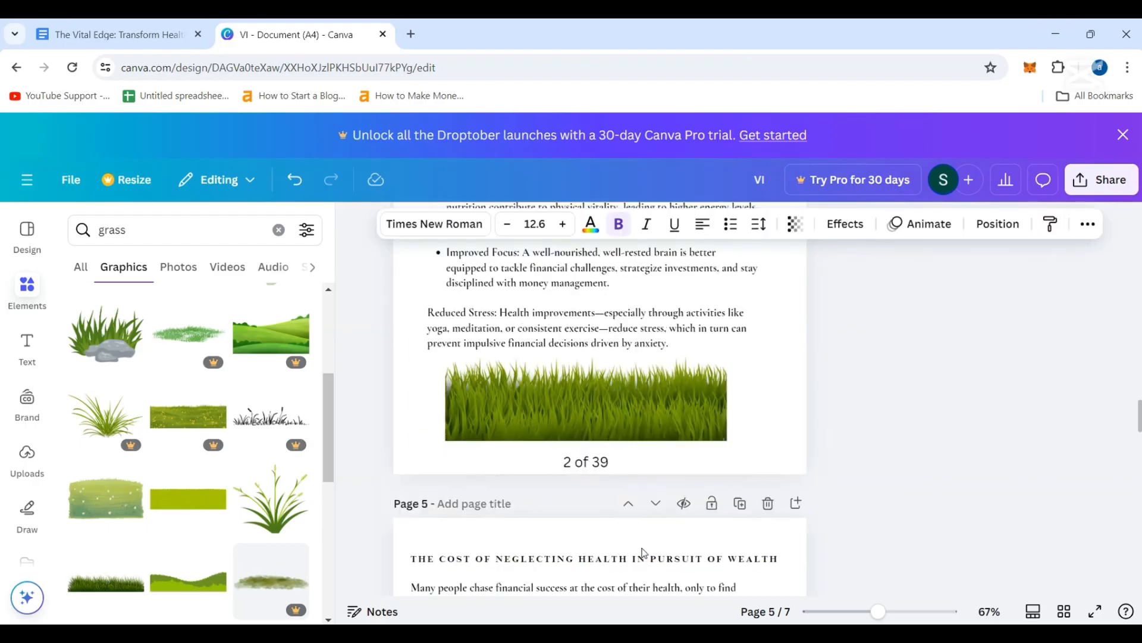
scroll(641, 550, down, 7)
scroll(642, 548, up, 3)
key(ctrl+shift+Tab)
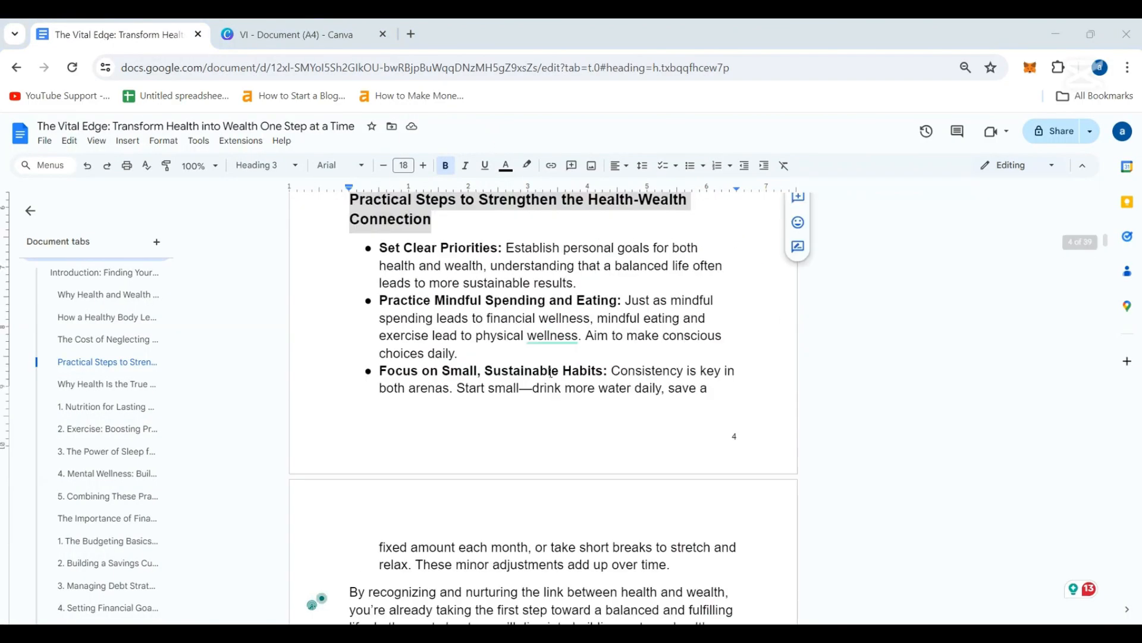
scroll(551, 374, down, 3)
drag(379, 247, 704, 503)
key(ctrl+c)
scroll(732, 321, down, 10)
click(296, 34)
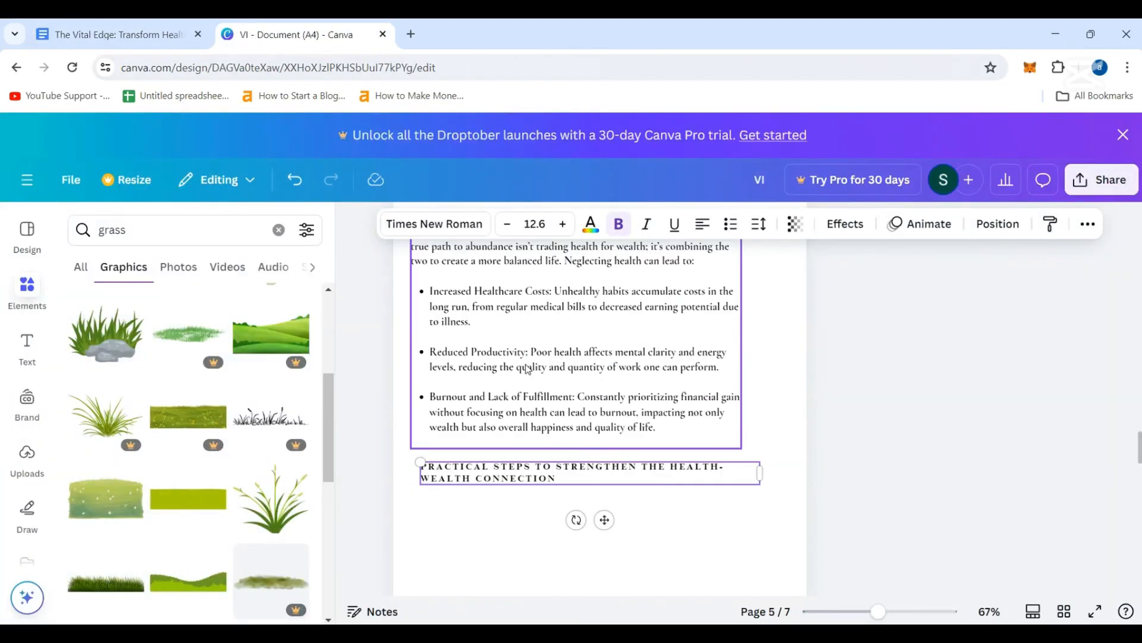
- Paste the copied text onto page 5 and position the block beneath the "Practical Steps" heading
key(ctrl+v)
scroll(590, 504, down, 3)
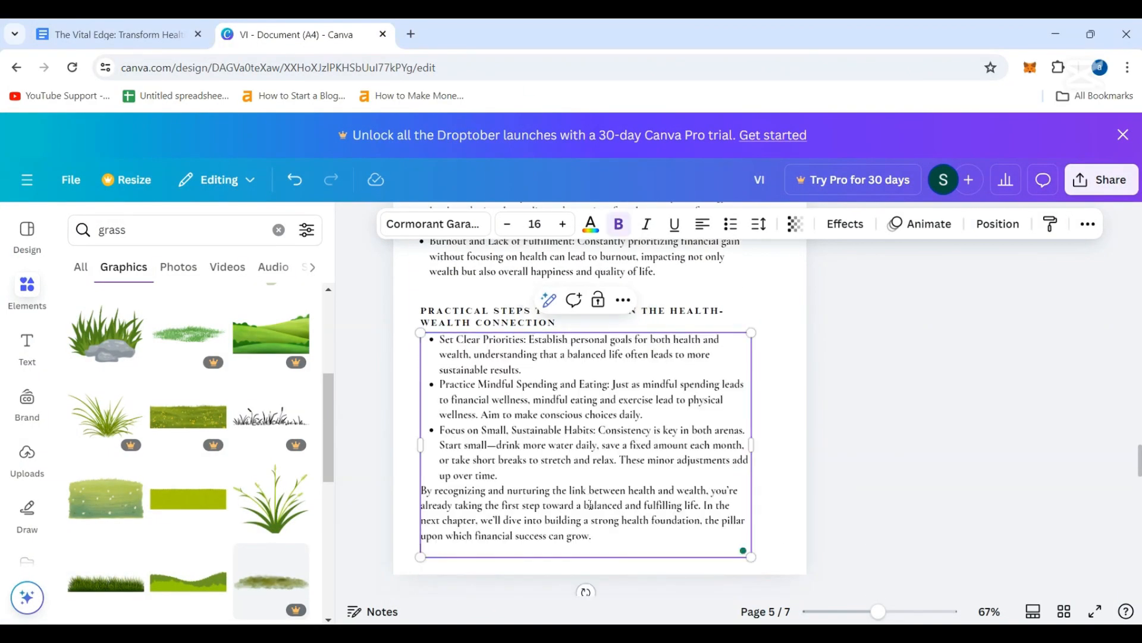
scroll(645, 411, down, 3)
scroll(645, 411, up, 3)
click(730, 317)
drag(586, 391, 575, 401)
- Add unbulleted blank lines between the three practical-step bullets and before the closing paragraph, and adjust the text block's horizontal position
click(515, 380)
key(Return)
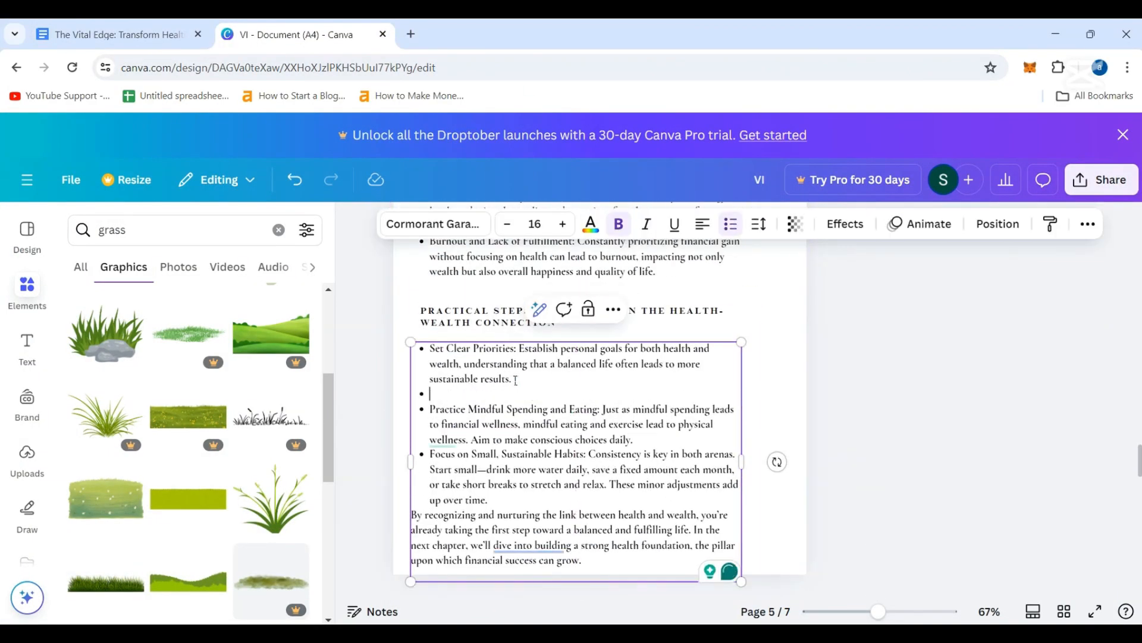
key(BackSpace)
key(Return)
key(BackSpace)
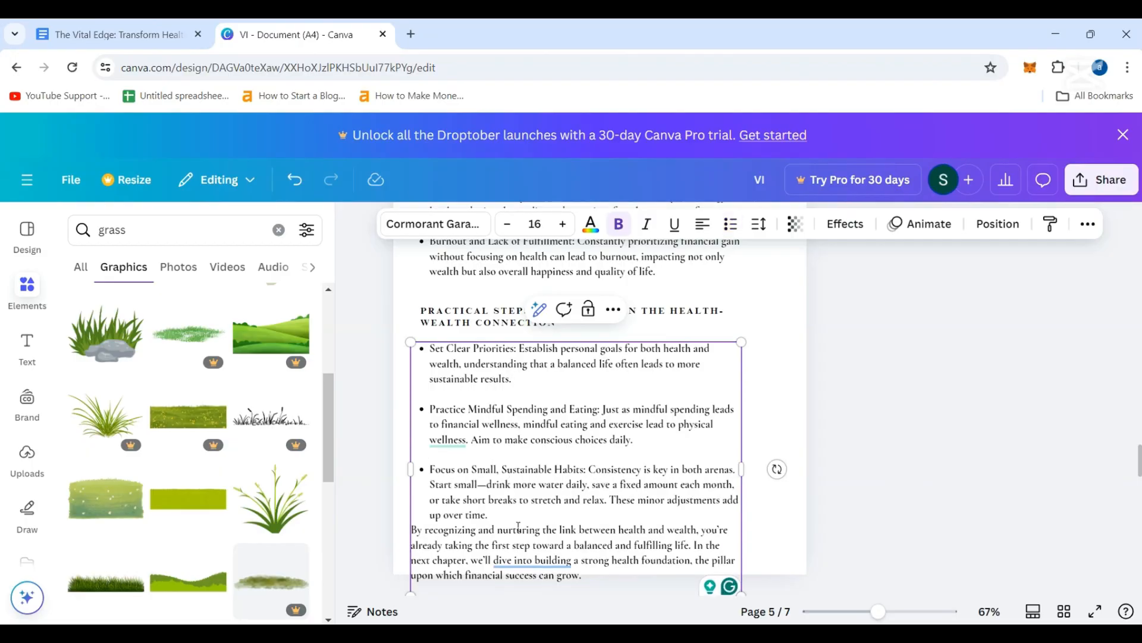
scroll(518, 527, down, 3)
scroll(574, 490, up, 5)
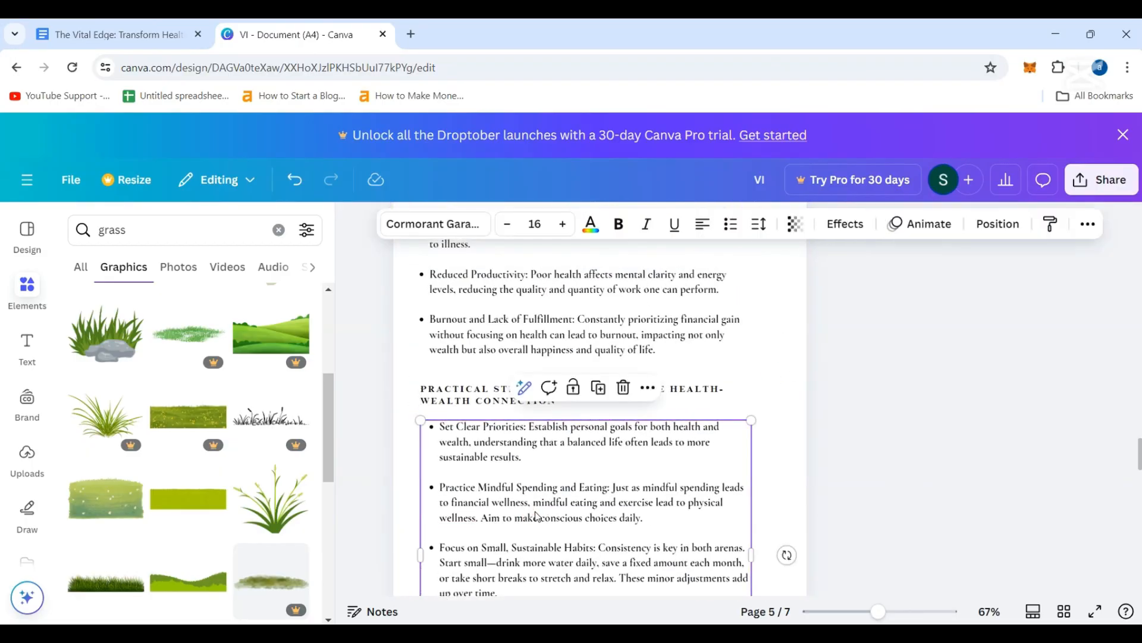
scroll(746, 479, down, 5)
scroll(749, 512, up, 4)
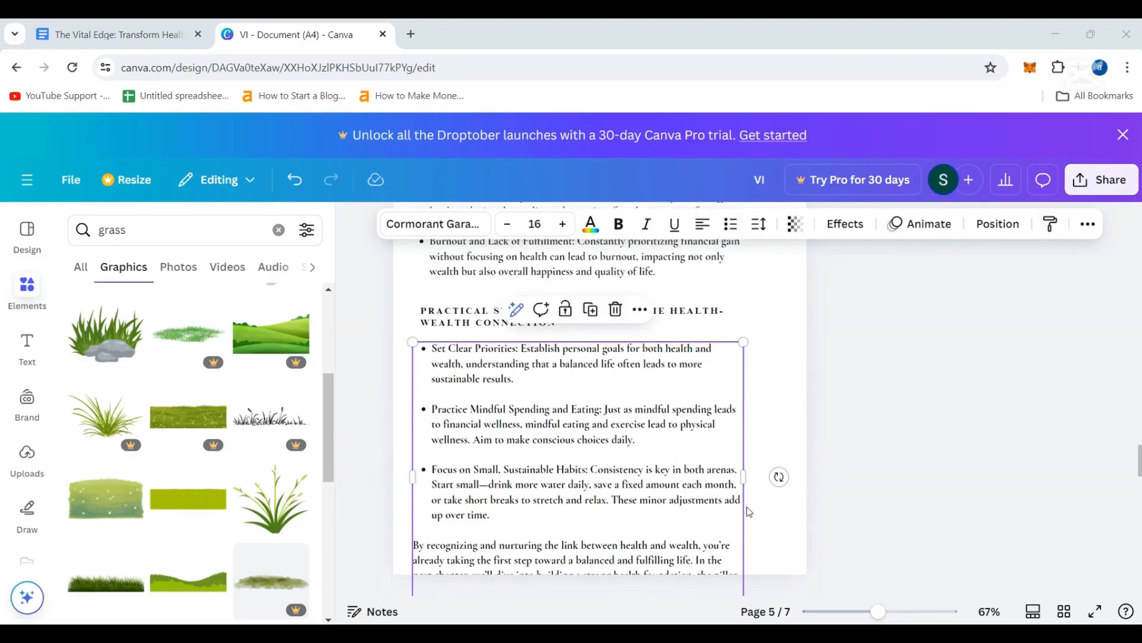
scroll(749, 512, down, 3)
scroll(749, 512, up, 2)
scroll(655, 452, down, 3)
triple_click(592, 406)
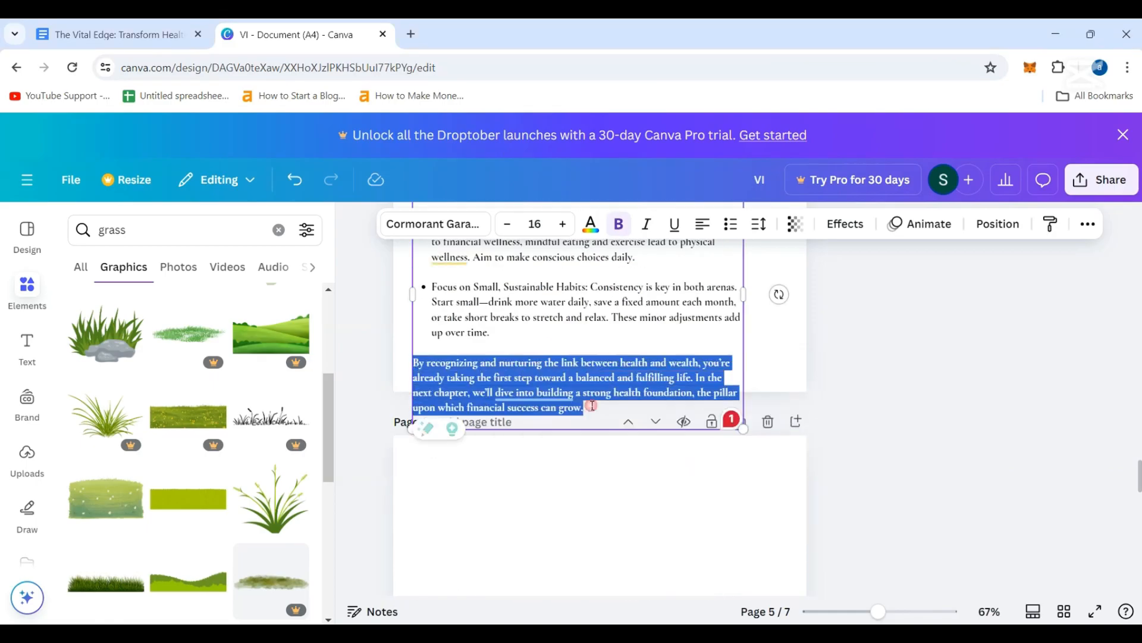
key(ctrl+x)
scroll(694, 271, up, 2)
scroll(693, 270, down, 3)
click(461, 402)
key(ctrl+v)
key(BackSpace)
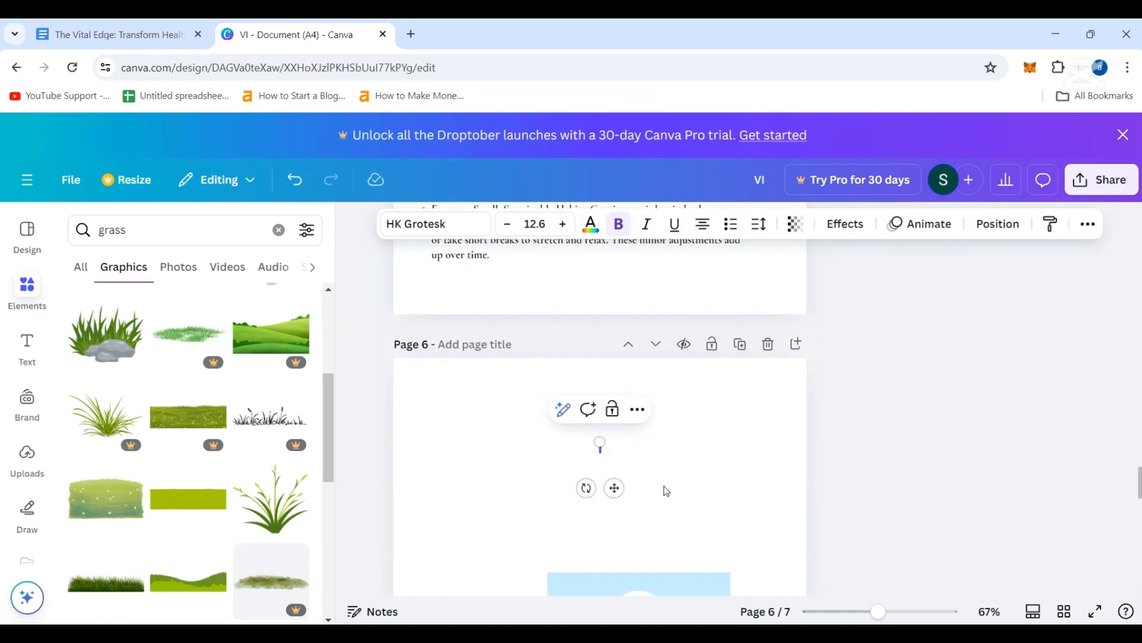
key(ctrl+z)
key(ctrl+a)
key(ctrl+z)
key(ctrl+z)
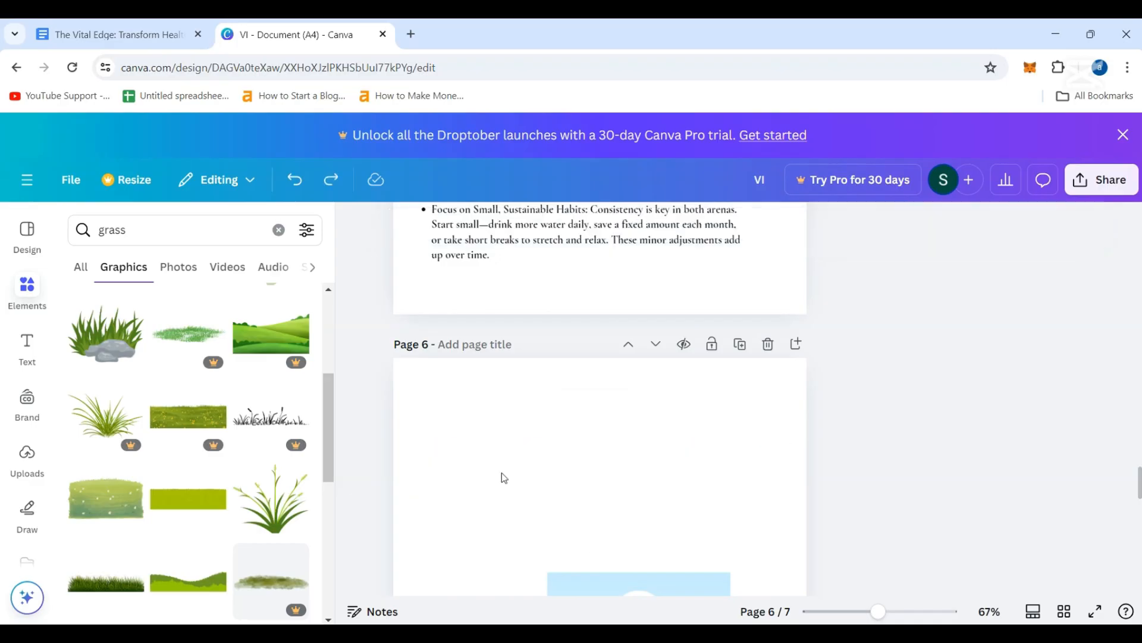
- Duplicate the practical-steps text block on page 5 and move the copy onto page 6
click(526, 419)
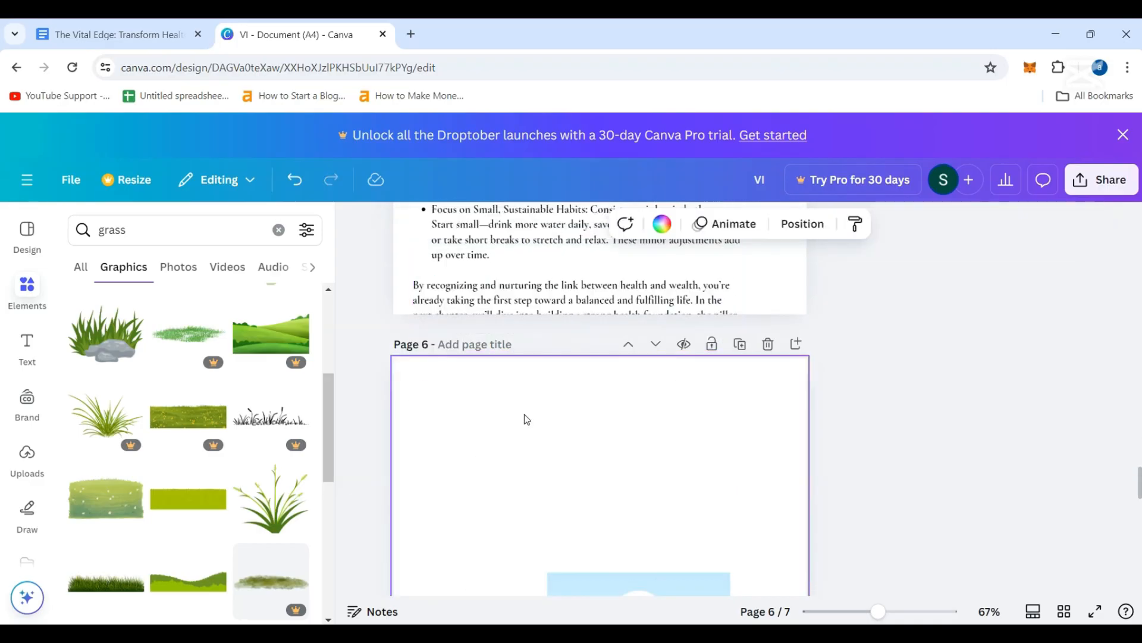
scroll(655, 387, up, 4)
click(630, 364)
key(ctrl+d)
drag(630, 365, 620, 271)
- Delete the bulleted text from the page 6 copy, keeping only the closing paragraph that starts "By recognizing and nurturing"
click(523, 390)
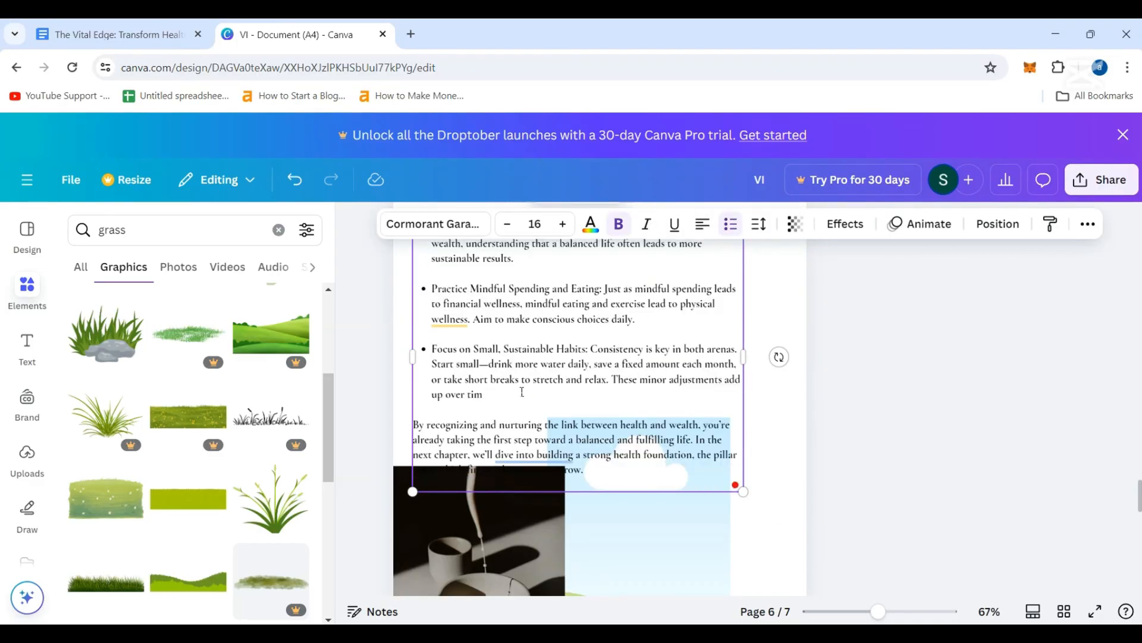
key(BackSpace)
key(BackSpace)
key(BackSpace)
key(BackSpace)
key(BackSpace)
key(BackSpace)
key(BackSpace)
key(BackSpace)
key(BackSpace)
key(BackSpace)
key(BackSpace)
key(BackSpace)
key(BackSpace)
key(BackSpace)
key(BackSpace)
key(BackSpace)
key(BackSpace)
key(BackSpace)
key(BackSpace)
key(BackSpace)
key(BackSpace)
key(BackSpace)
key(BackSpace)
key(BackSpace)
key(BackSpace)
key(BackSpace)
key(BackSpace)
key(BackSpace)
key(BackSpace)
key(BackSpace)
key(BackSpace)
key(BackSpace)
key(BackSpace)
key(BackSpace)
key(BackSpace)
key(BackSpace)
key(BackSpace)
key(BackSpace)
key(BackSpace)
key(BackSpace)
drag(717, 349, 420, 300)
key(BackSpace)
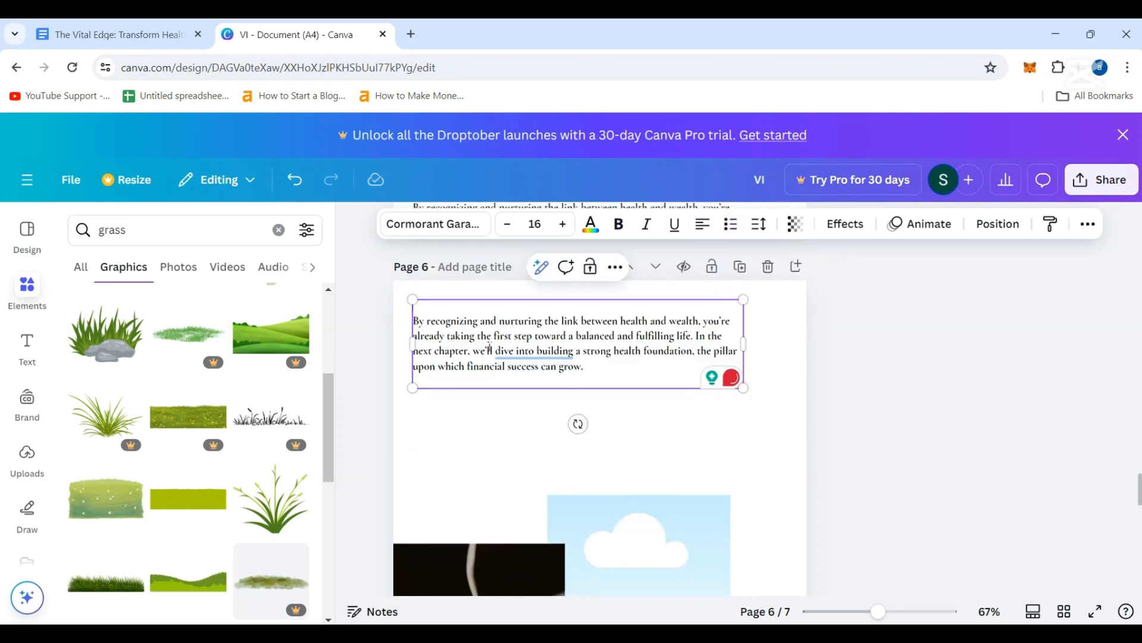
click(480, 415)
- Delete the closing paragraph "By recognizing and nurturing" from the practical-steps text block on page 5
scroll(569, 378, up, 3)
scroll(569, 378, up, 1)
click(568, 378)
drag(414, 439, 584, 485)
key(BackSpace)
scroll(620, 466, up, 1)
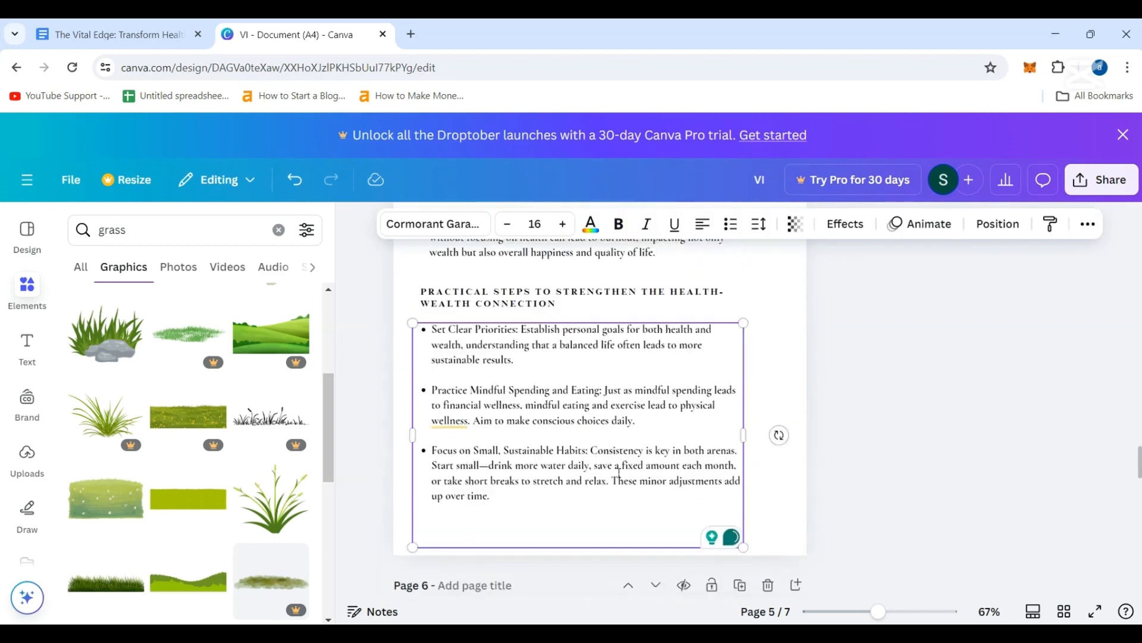
- Shift the closing paragraph on page 6 slightly inward from the page's left margin
scroll(619, 467, down, 1)
click(684, 559)
drag(684, 545, 696, 544)
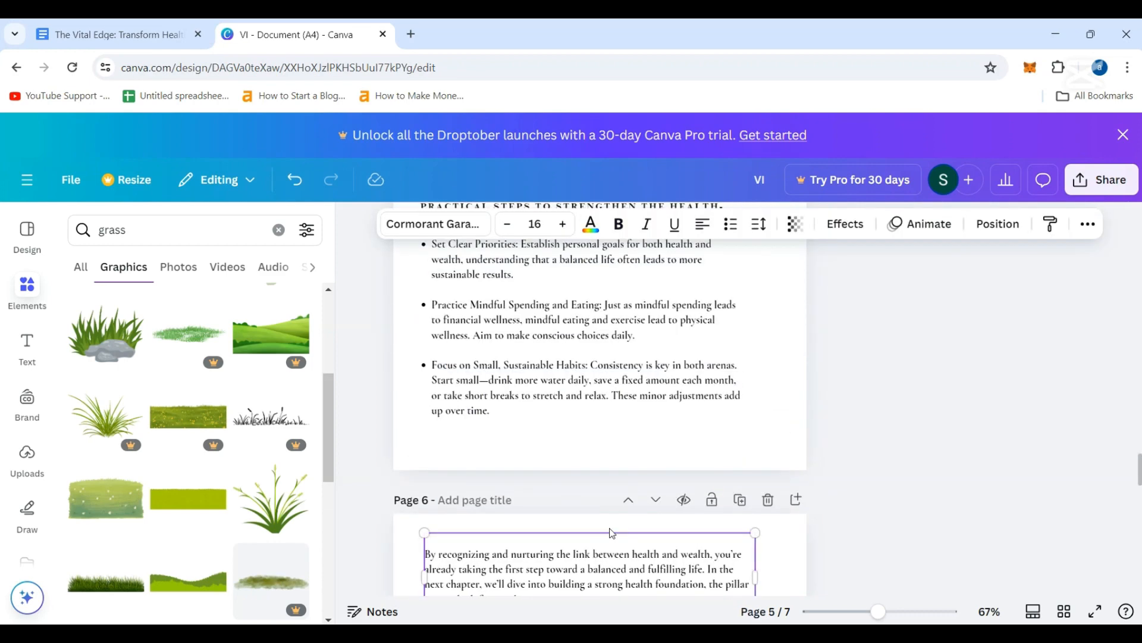
scroll(612, 532, up, 5)
scroll(856, 599, down, 3)
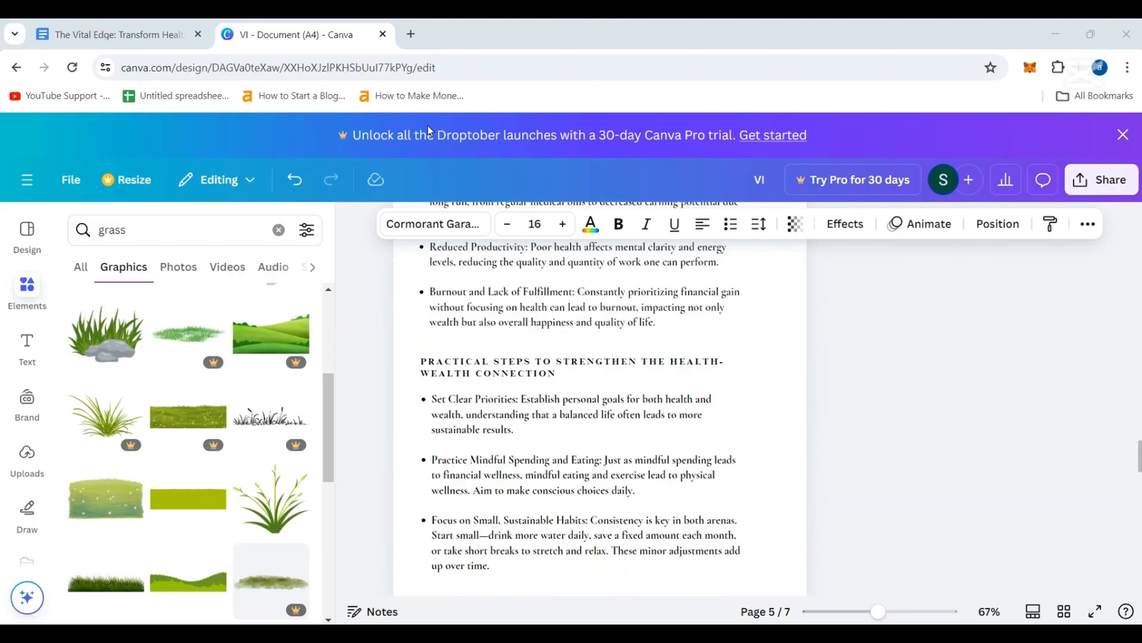
- Replace the element search with "health" and narrow the results to graphics
click(279, 230)
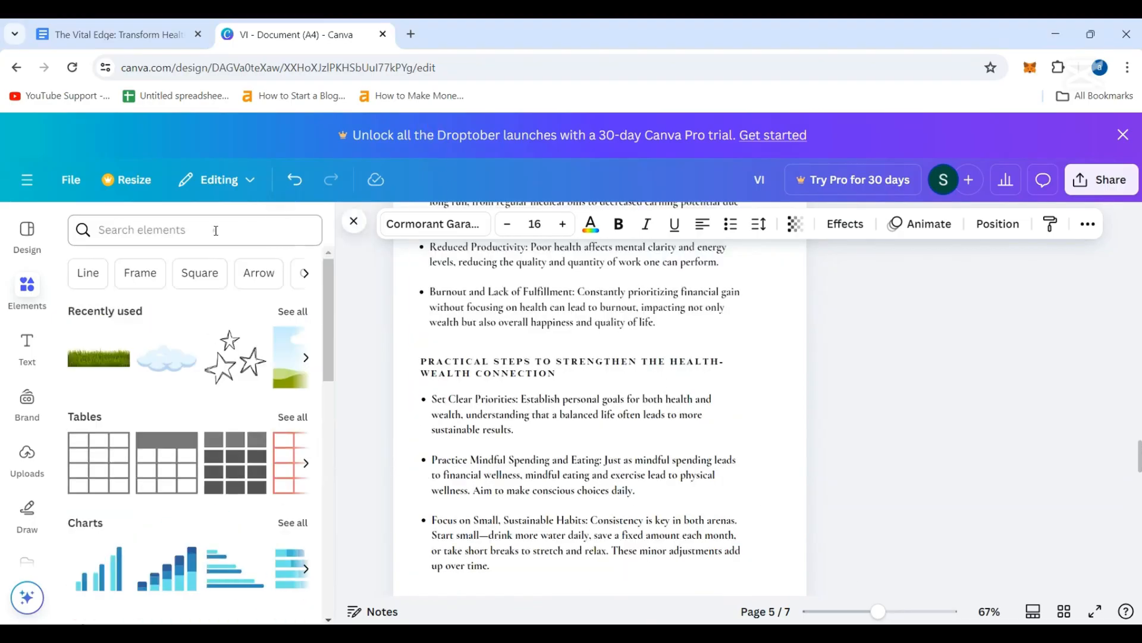
click(216, 231)
text(health)
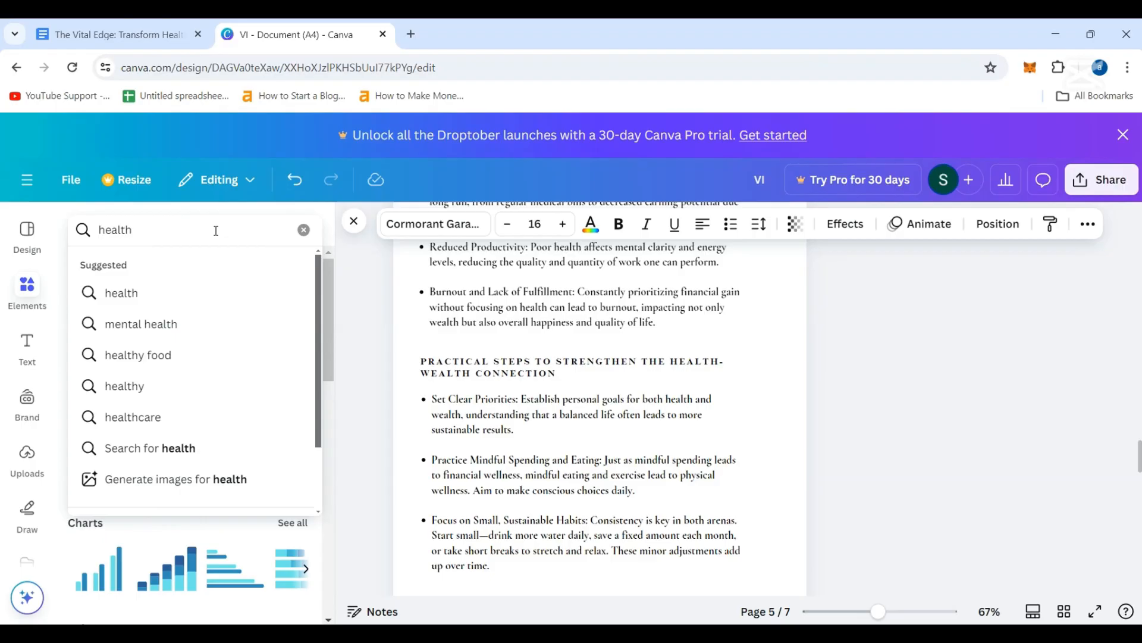
key(Return)
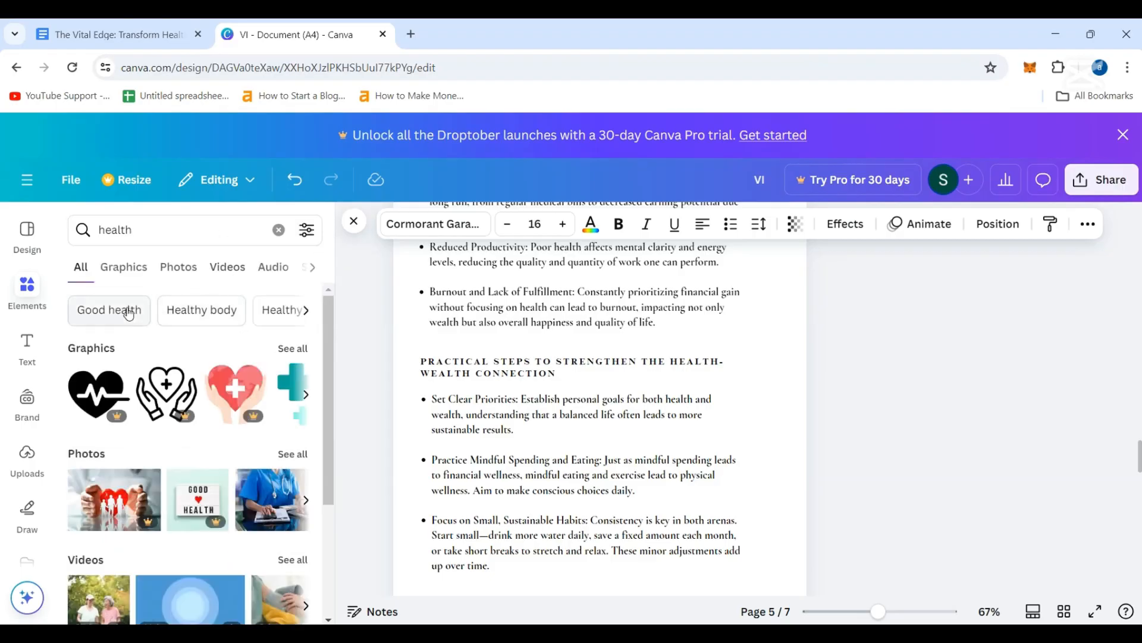
click(124, 267)
scroll(216, 461, down, 3)
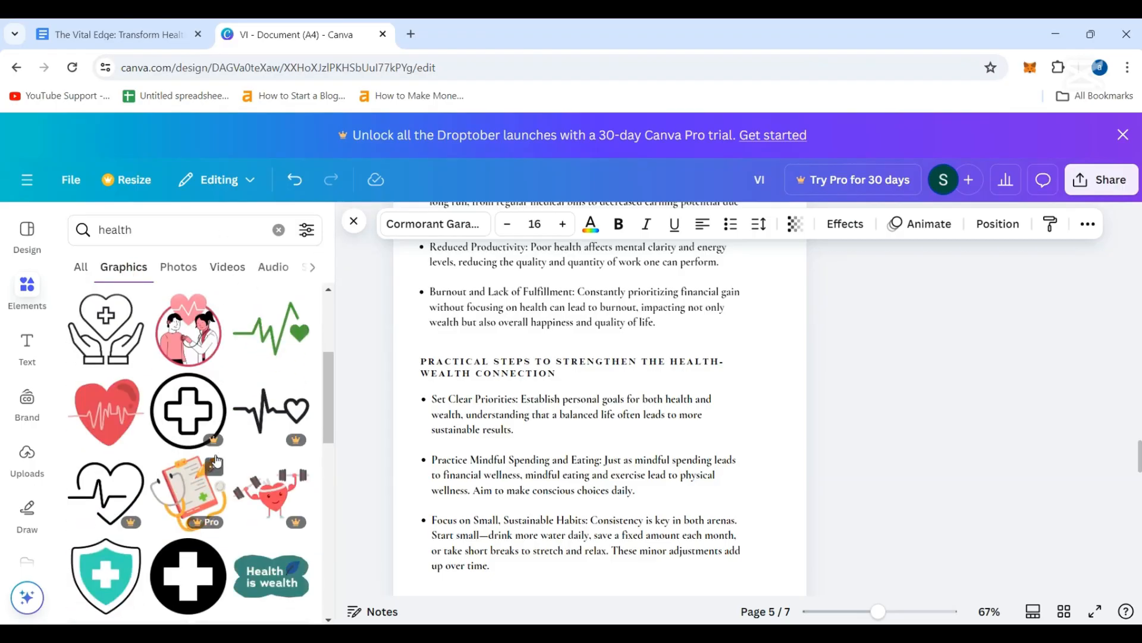
- Add the green heartbeat-line graphic with a heart to page 5 and move it up beside the intro paragraph
scroll(216, 461, up, 1)
drag(292, 384, 687, 277)
scroll(708, 357, up, 4)
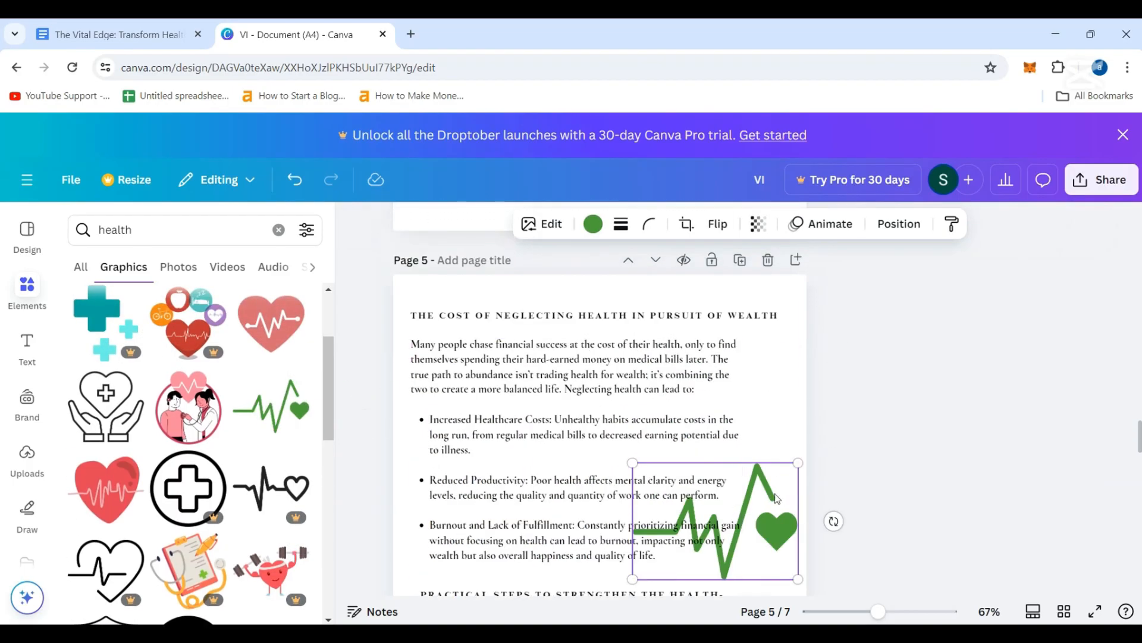
drag(780, 499, 780, 373)
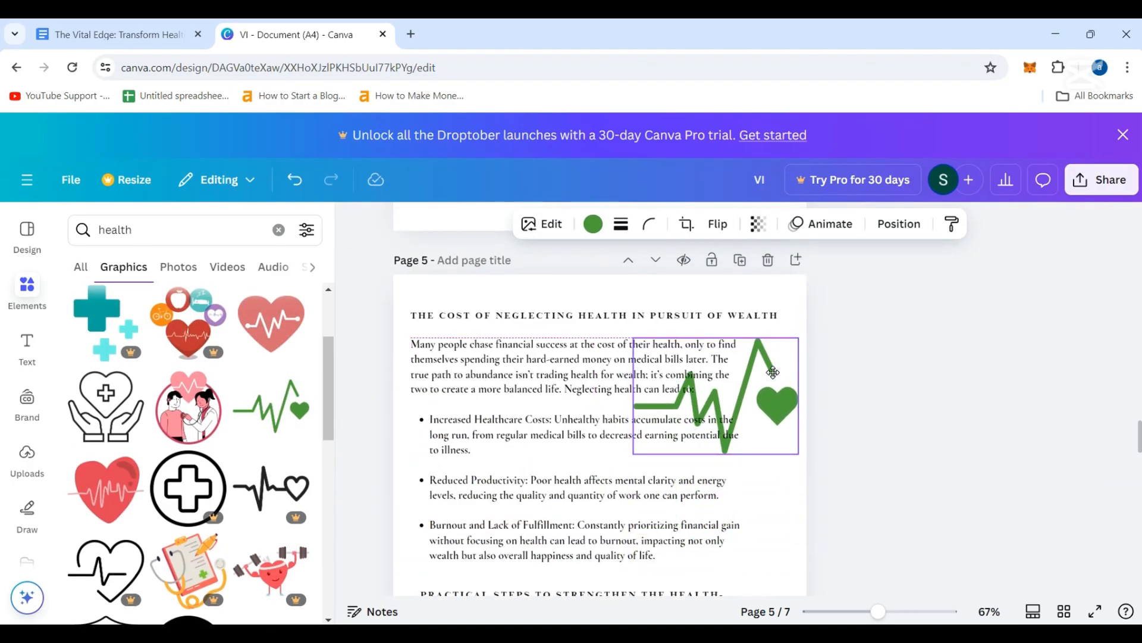
- Shrink the heartbeat graphic to a small accent and place it at the outer end of the intro paragraph's lower lines
drag(633, 454, 690, 415)
mouse_move(766, 390)
mouse_down()
mouse_move(766, 415)
mouse_move(794, 423)
mouse_move(758, 398)
mouse_up()
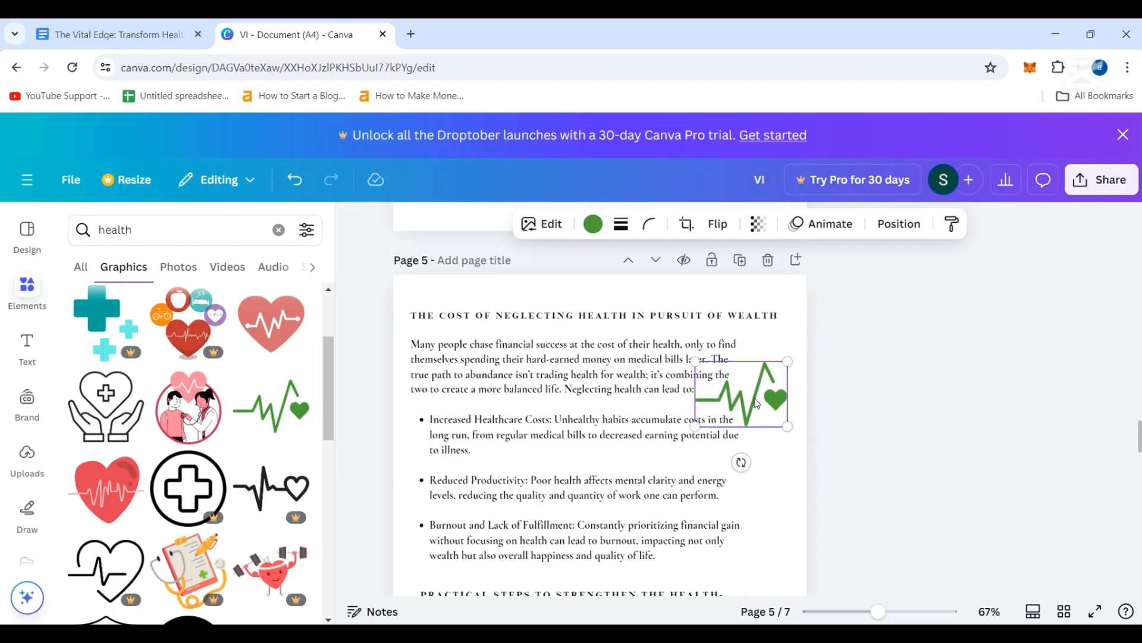
drag(694, 361, 709, 371)
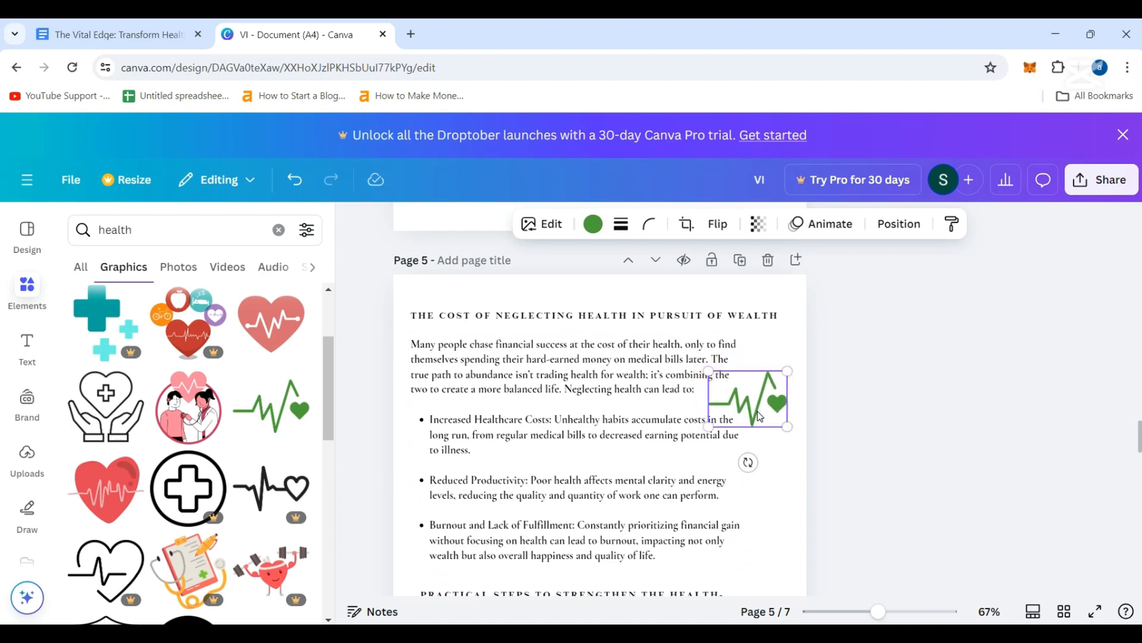
mouse_move(760, 415)
mouse_down()
mouse_move(758, 399)
mouse_move(746, 406)
mouse_up()
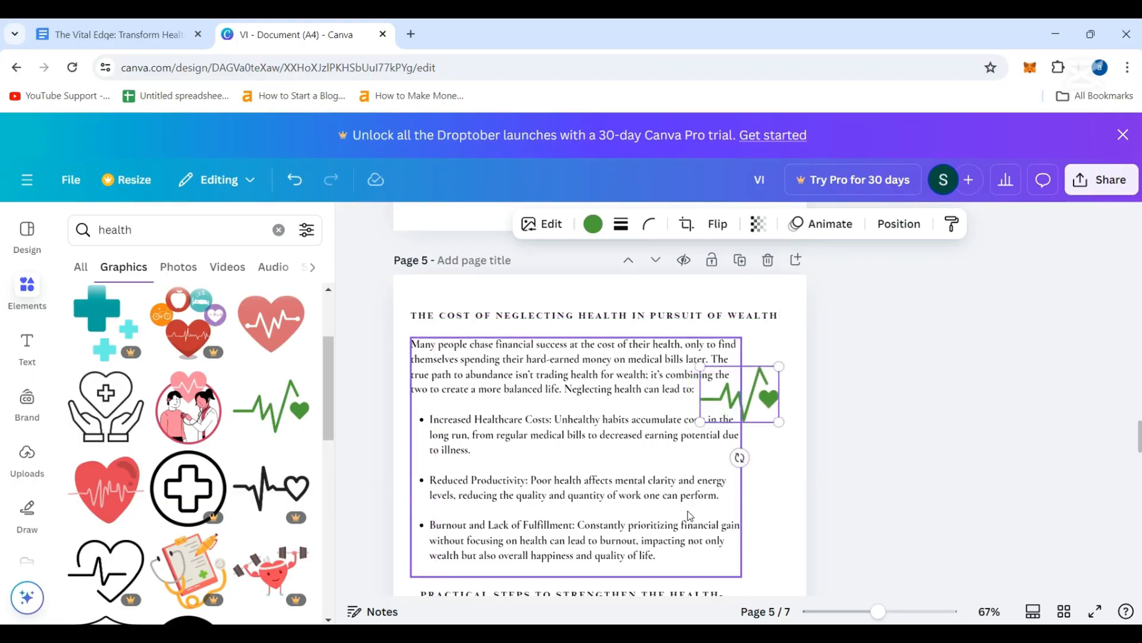
click(744, 476)
click(884, 476)
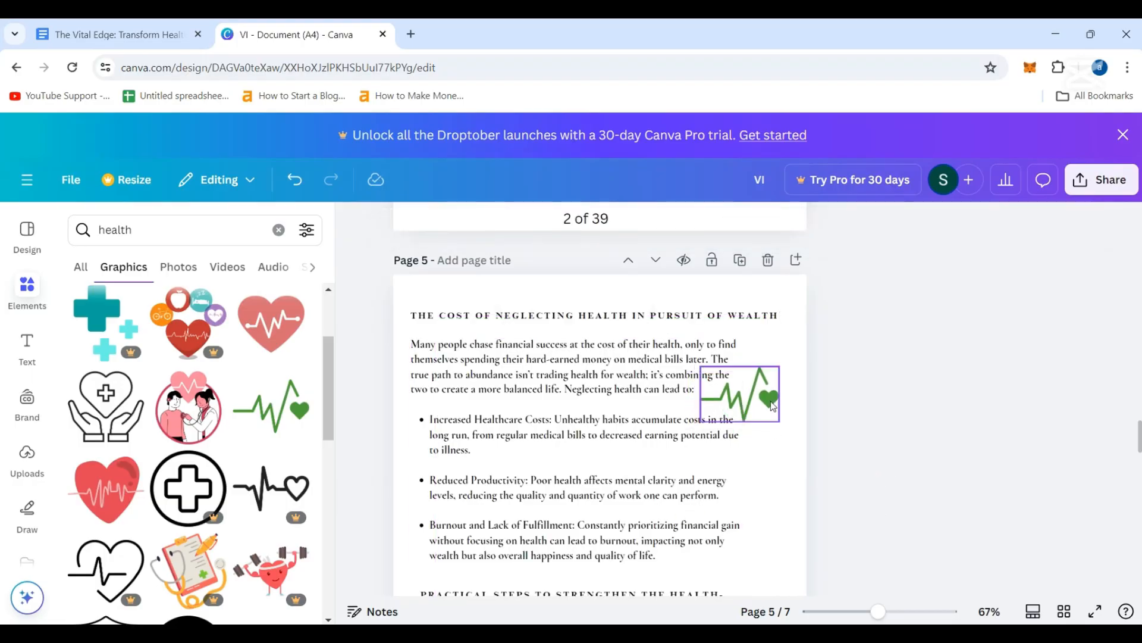
drag(773, 406, 780, 402)
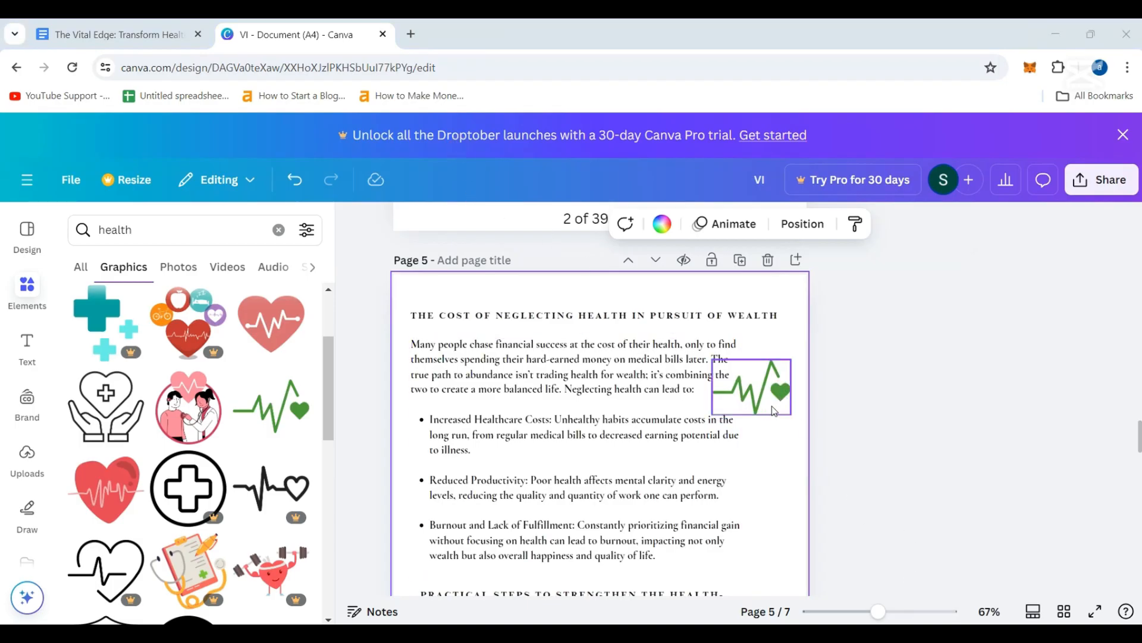
click(751, 390)
drag(712, 415, 765, 388)
click(684, 459)
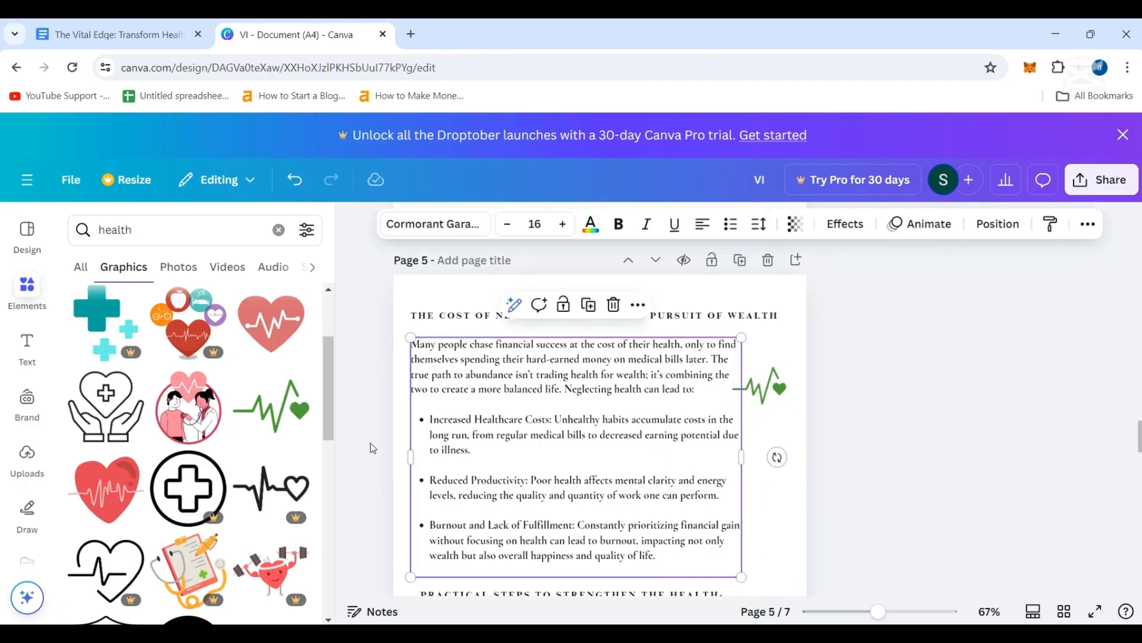
- Review page 5 and nudge the heartbeat graphic up and outward so it clears the intro paragraph
scroll(378, 429, down, 3)
scroll(417, 458, up, 4)
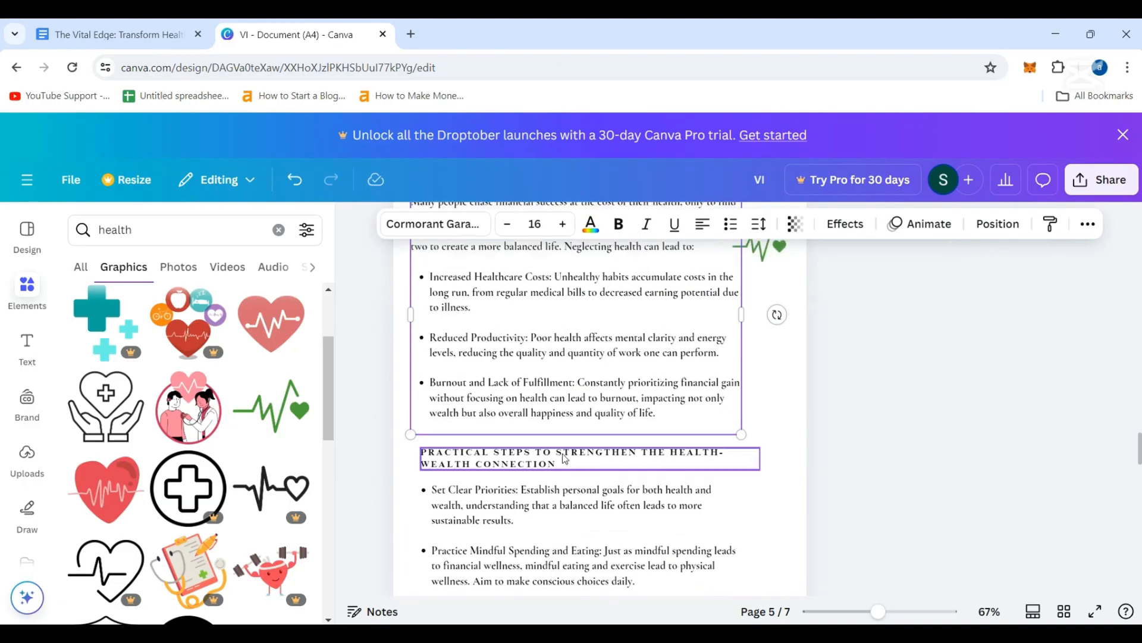
click(841, 457)
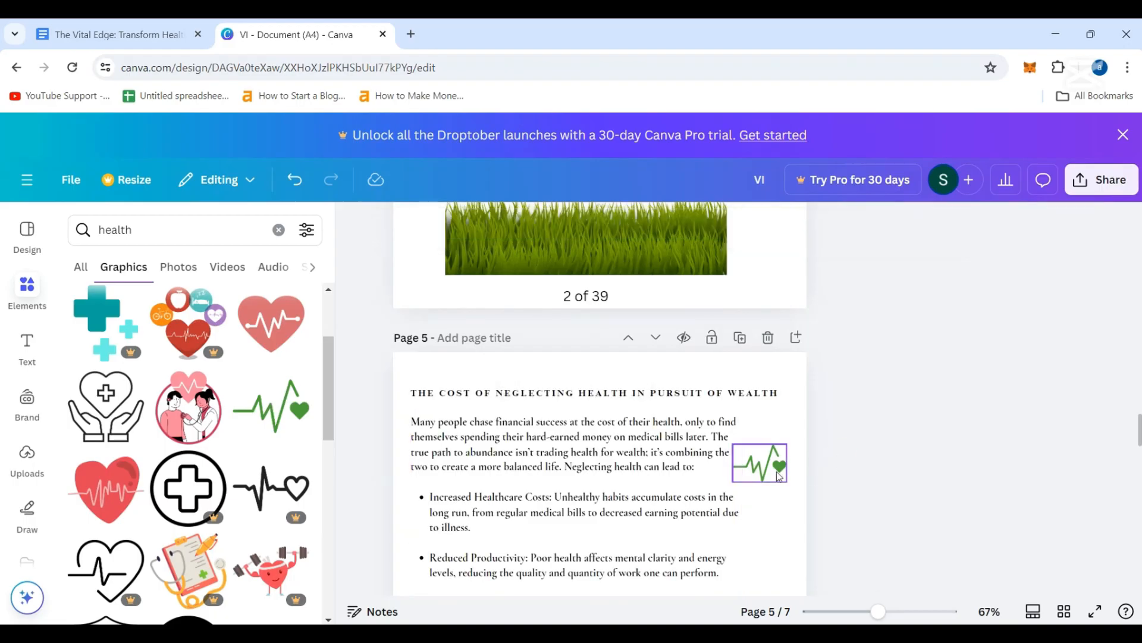
scroll(779, 476, down, 5)
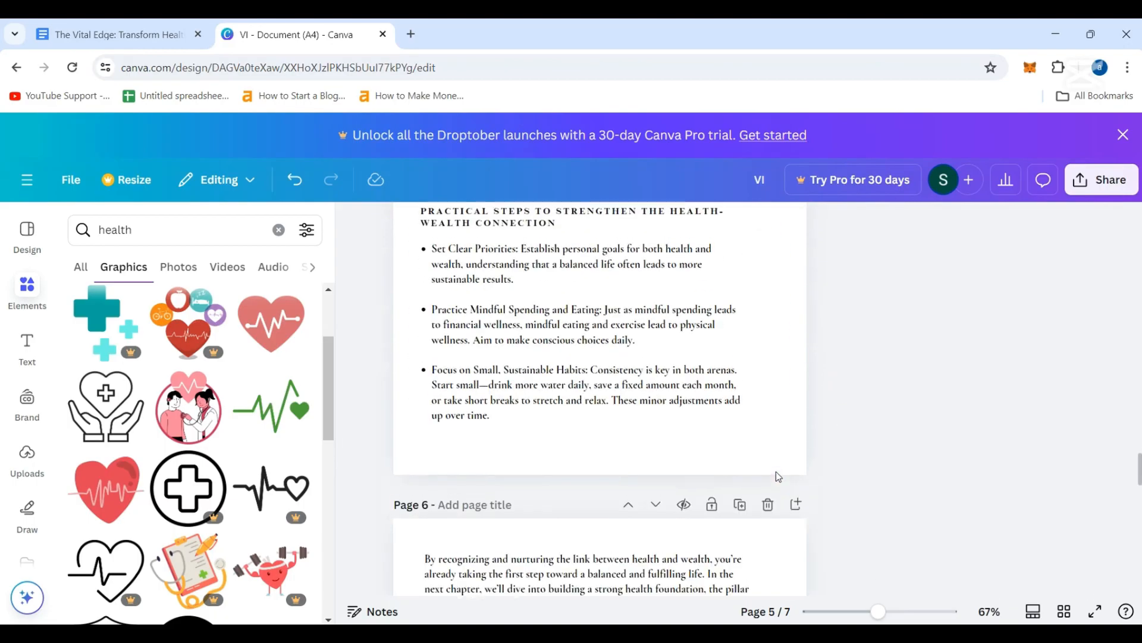
scroll(779, 476, up, 3)
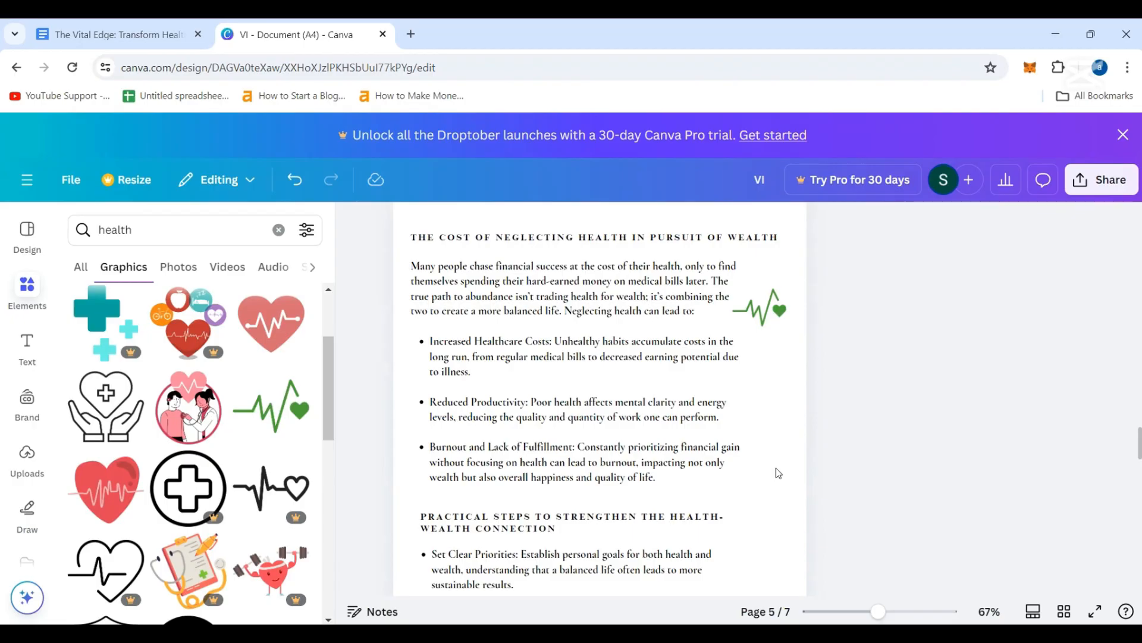
click(773, 313)
drag(773, 313, 782, 296)
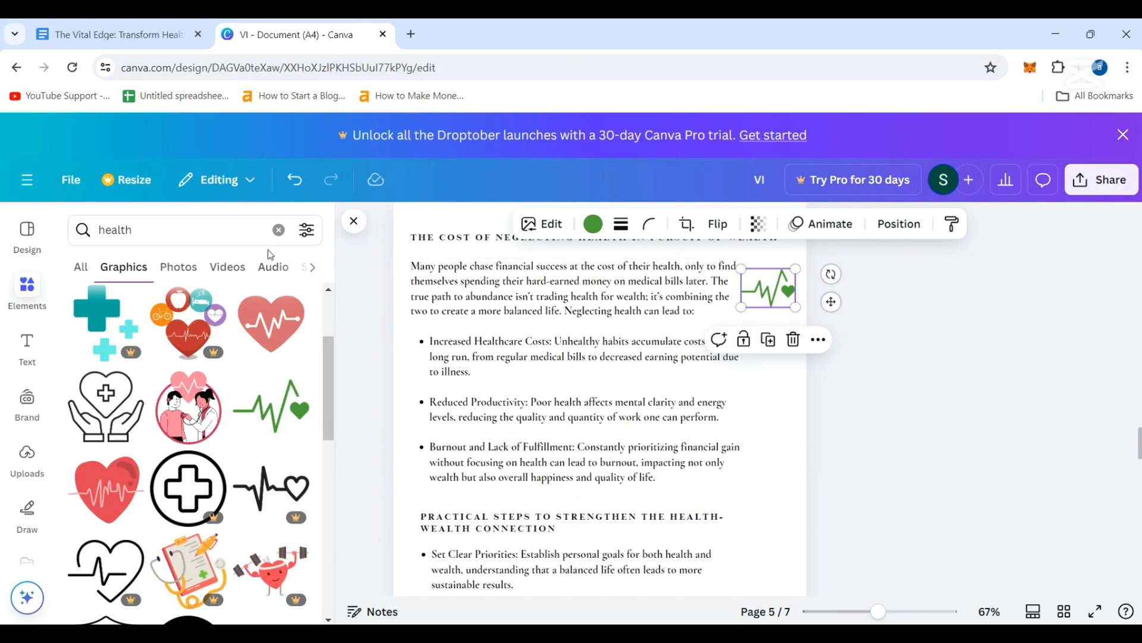
- Add the teal shield graphic with a white cross to page 5, shrink it and place it beside the "Practical Steps" heading
scroll(265, 447, down, 4)
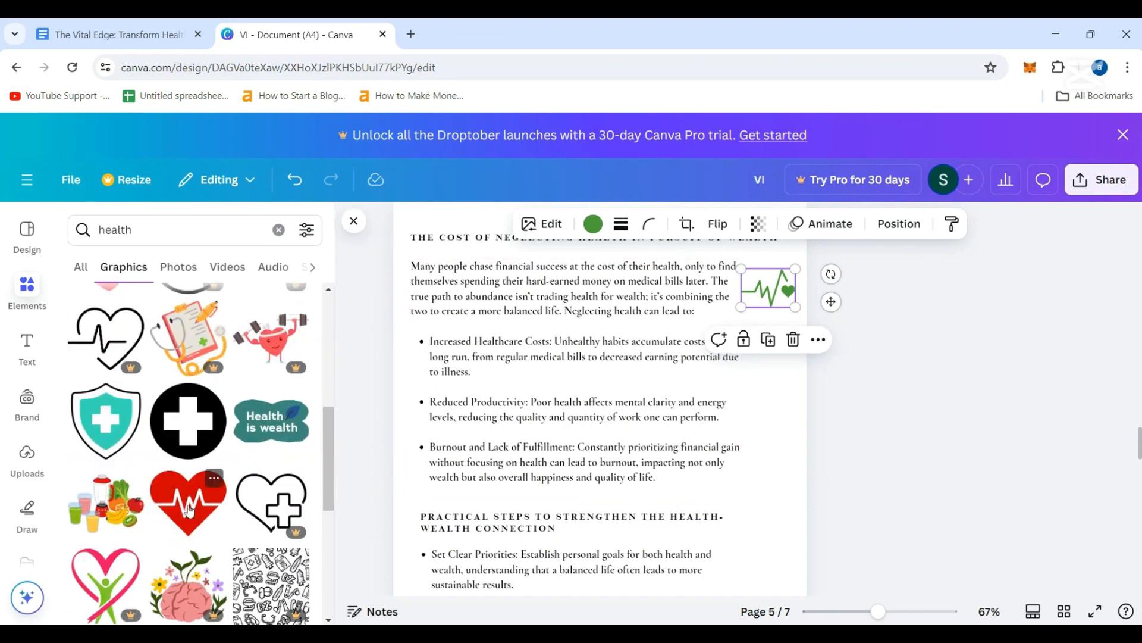
drag(189, 510, 661, 457)
drag(783, 557, 741, 537)
click(746, 547)
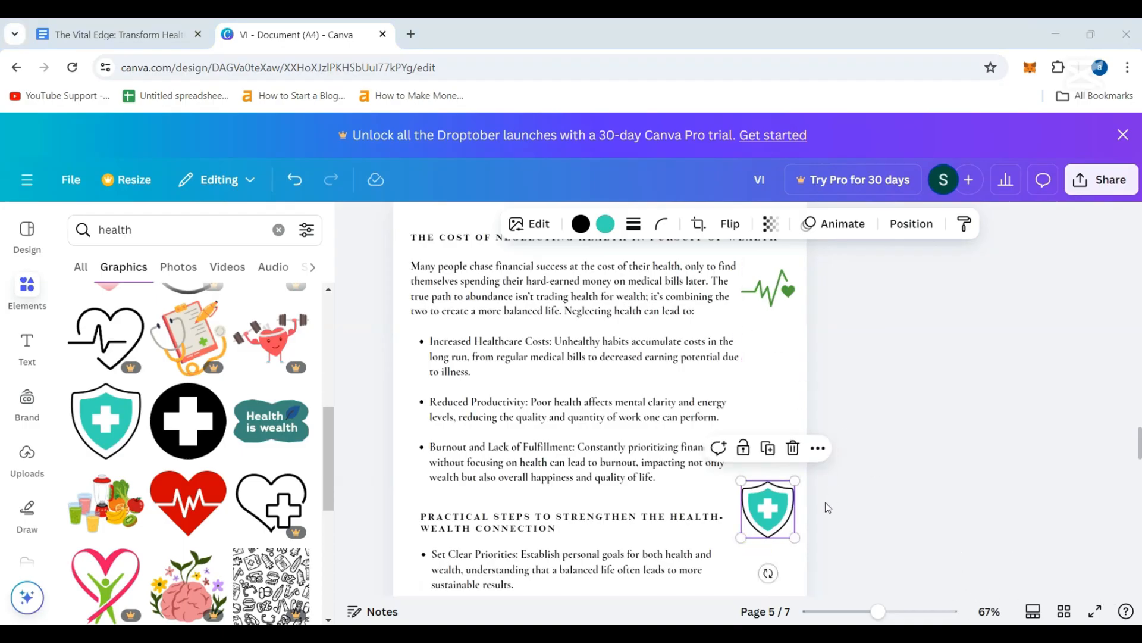
- Review the layout of pages 5 and 6, checking the new graphics and the closing paragraph
scroll(768, 476, up, 3)
scroll(714, 483, down, 5)
click(655, 483)
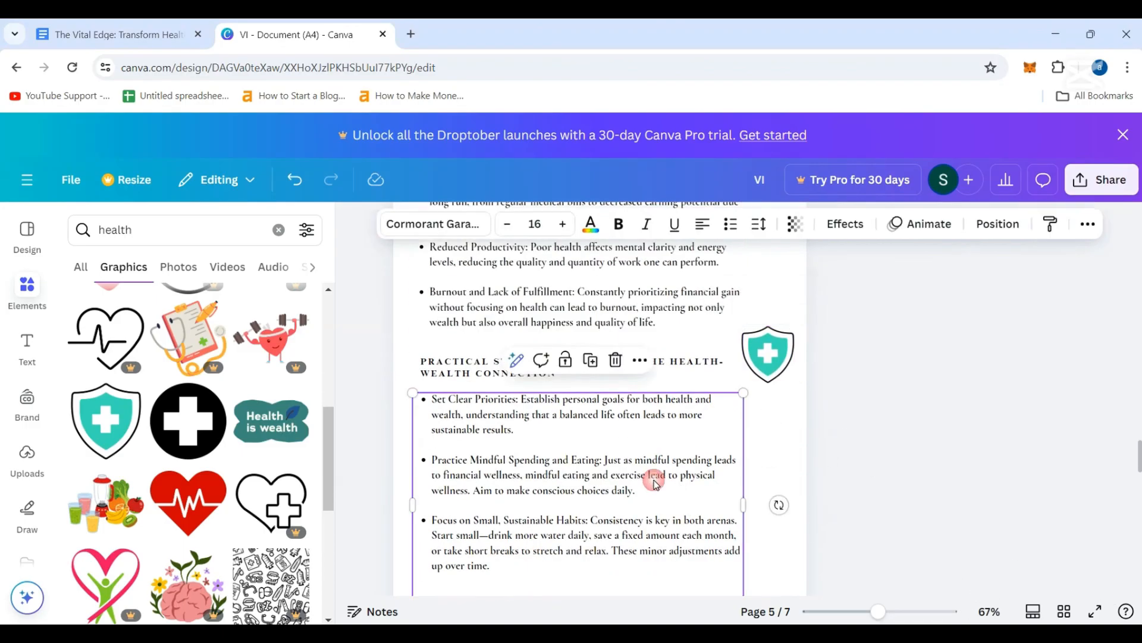
scroll(892, 403, up, 5)
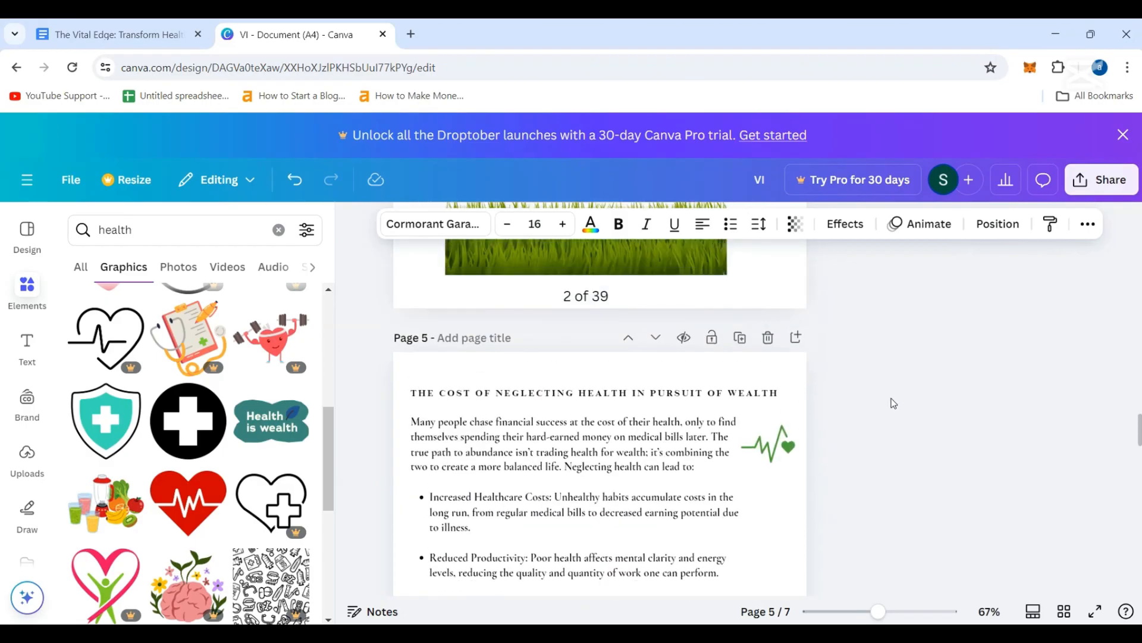
scroll(893, 403, down, 12)
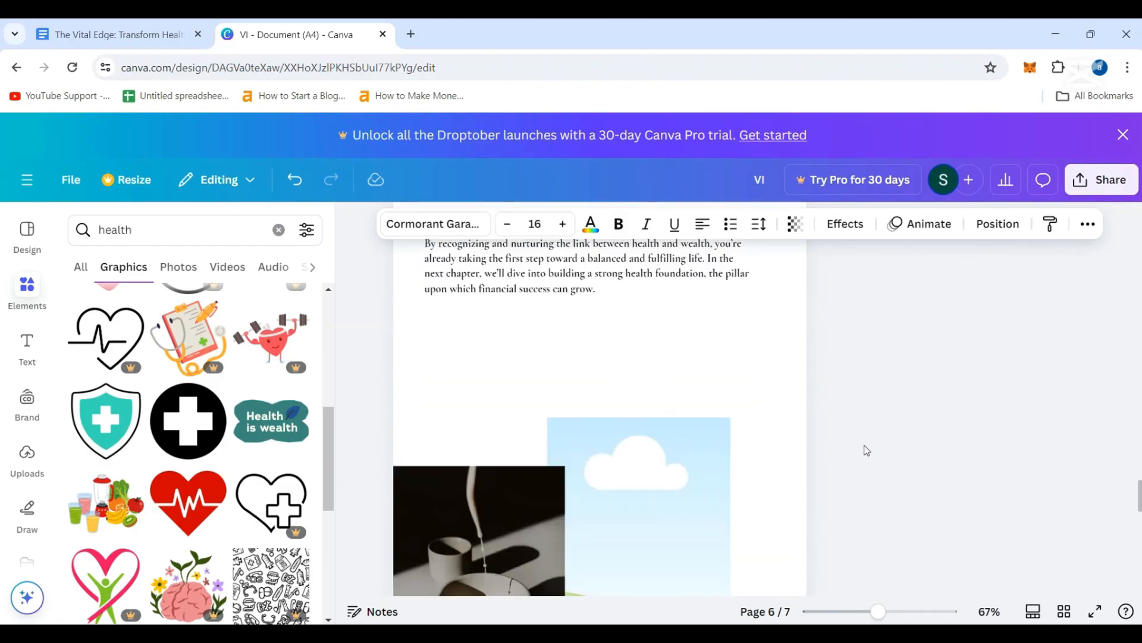
scroll(867, 450, up, 3)
scroll(859, 454, up, 5)
scroll(875, 458, down, 3)
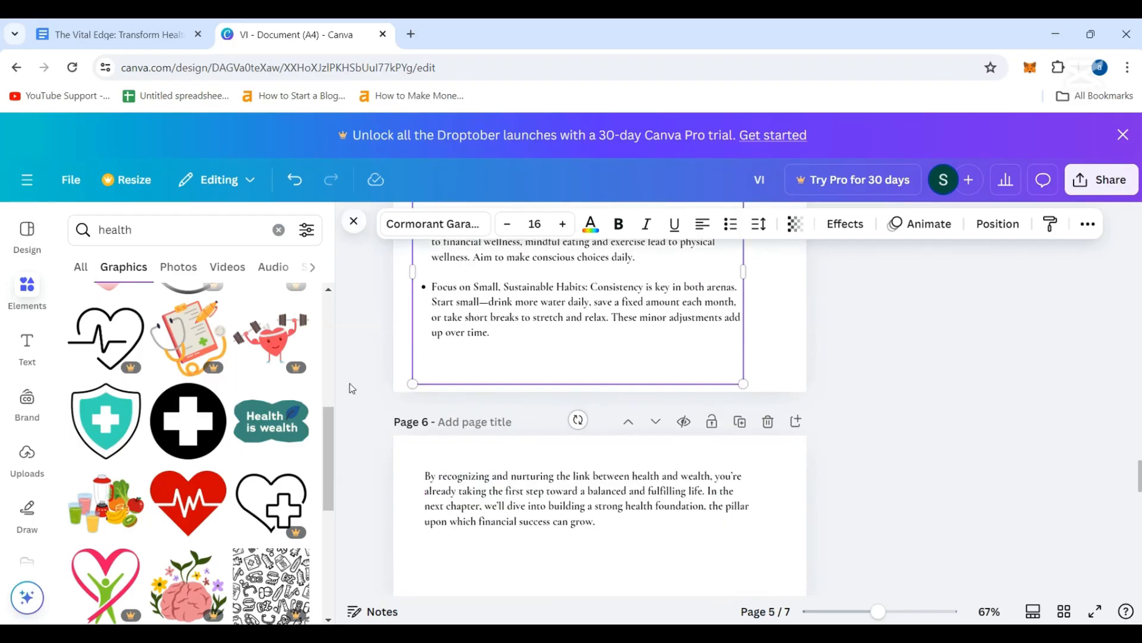
- Switch to the Google Docs manuscript and copy the "Chapter 2: Building a Foundation of Health" title
click(113, 34)
scroll(411, 444, down, 15)
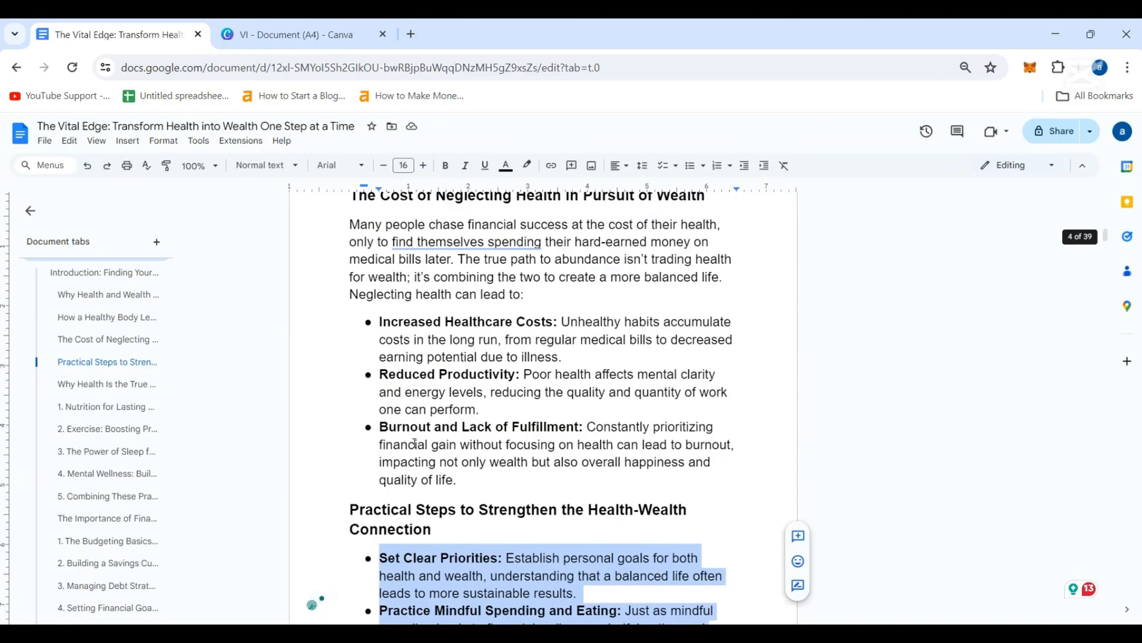
scroll(420, 453, up, 8)
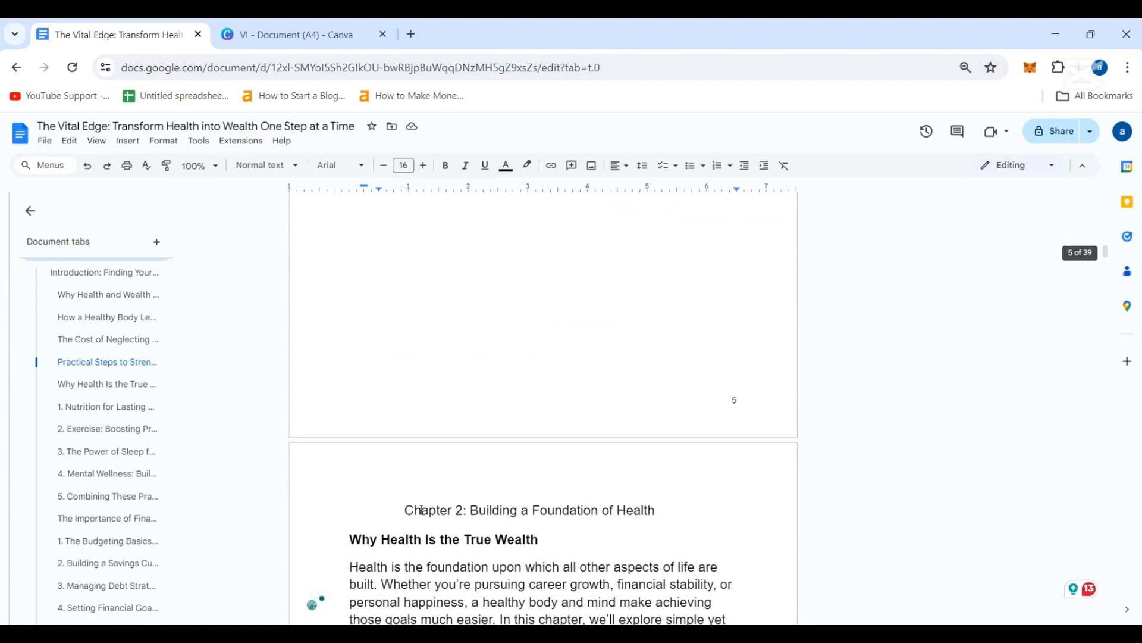
drag(401, 506, 662, 512)
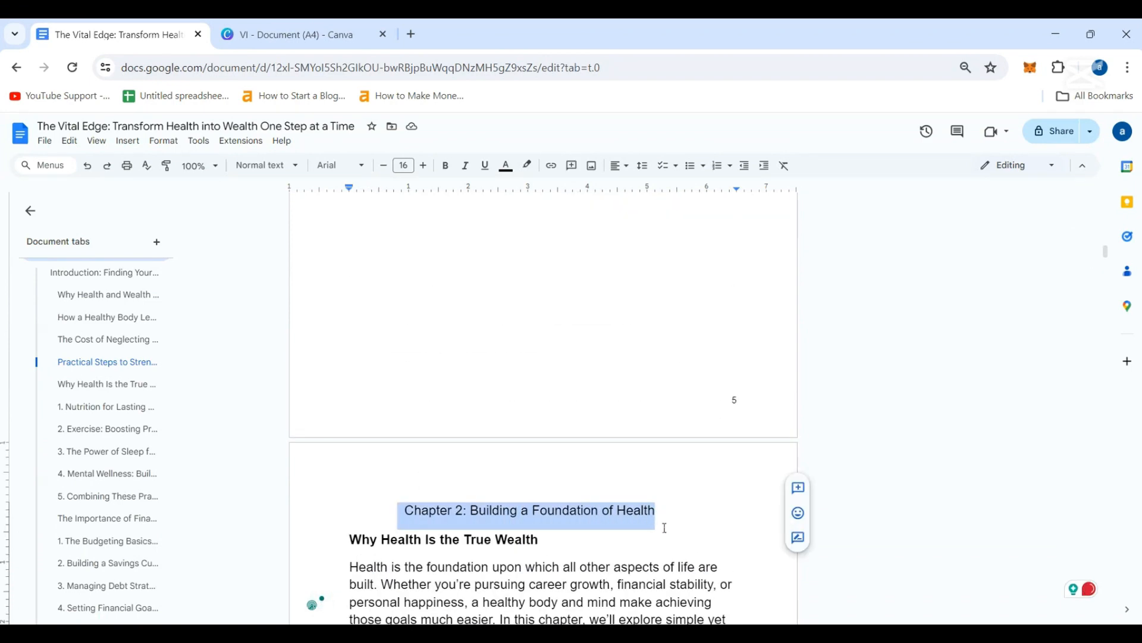
- Return to the Canva document and reduce the page number "2 of 39" on page 4 to font size 17
key(ctrl+Tab)
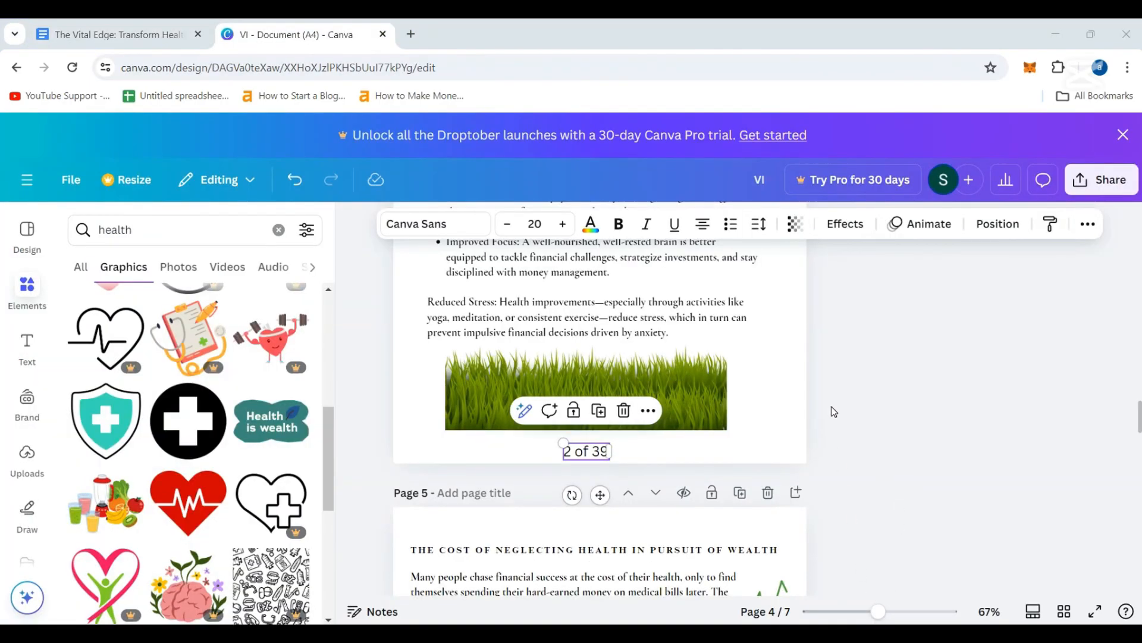
click(507, 225)
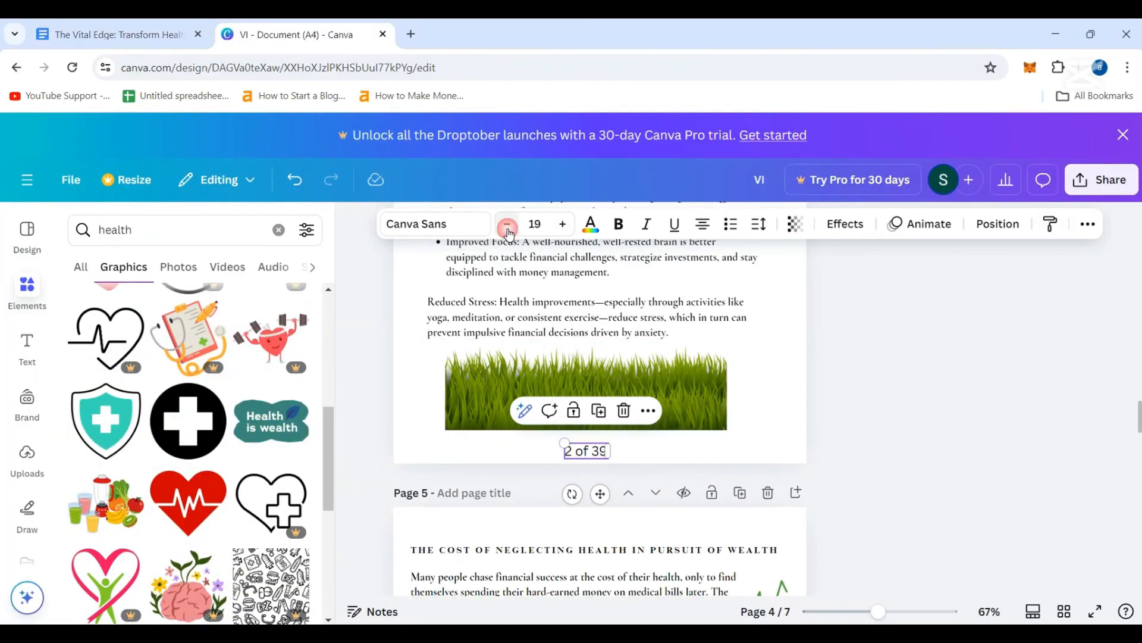
click(508, 225)
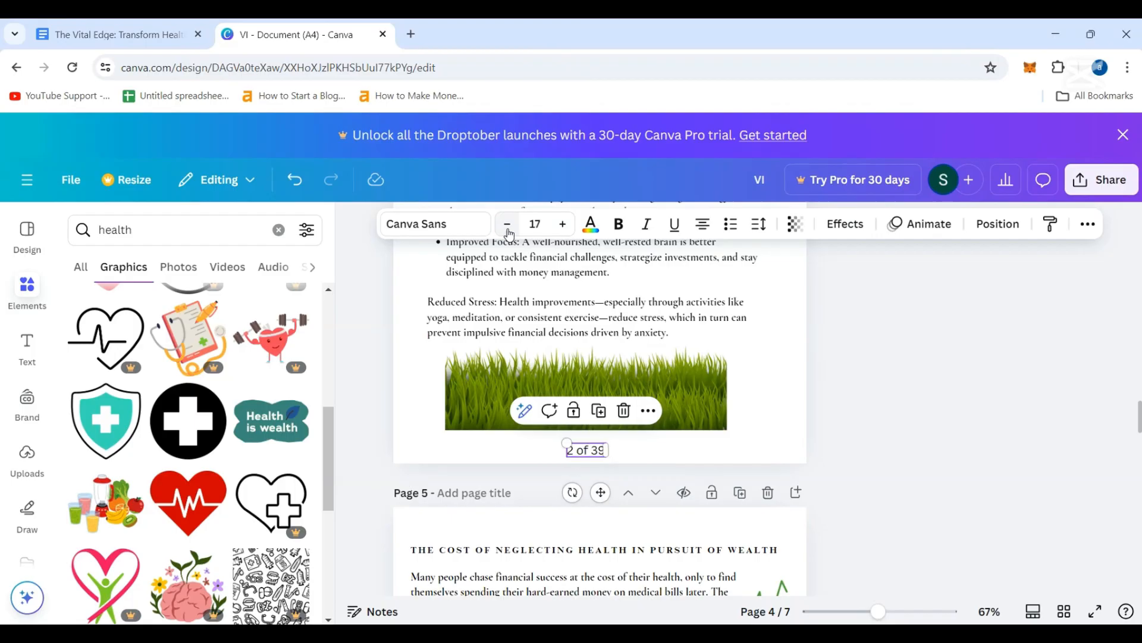
click(866, 481)
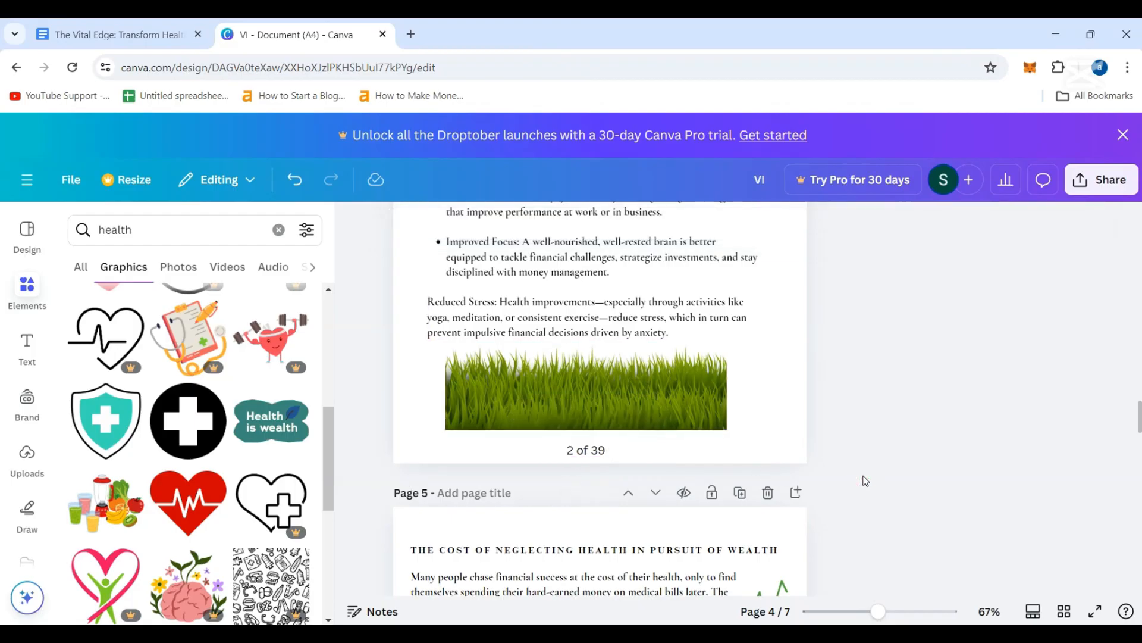
click(581, 459)
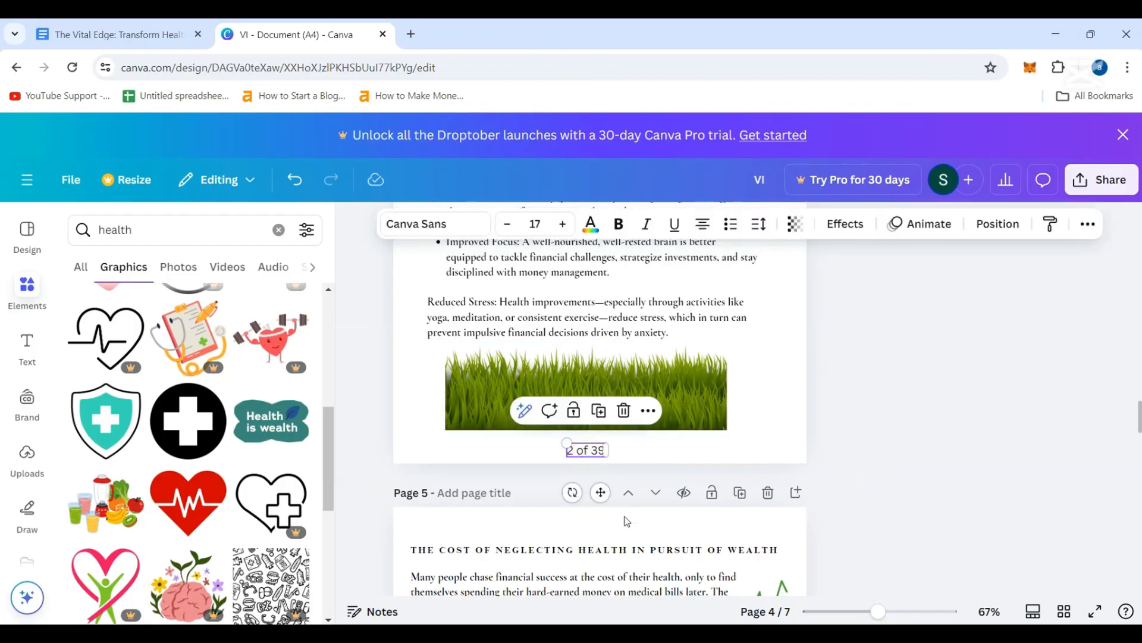
- Reduce the page number "3 of 39" on page 5 to font size 17
scroll(627, 521, down, 10)
click(577, 451)
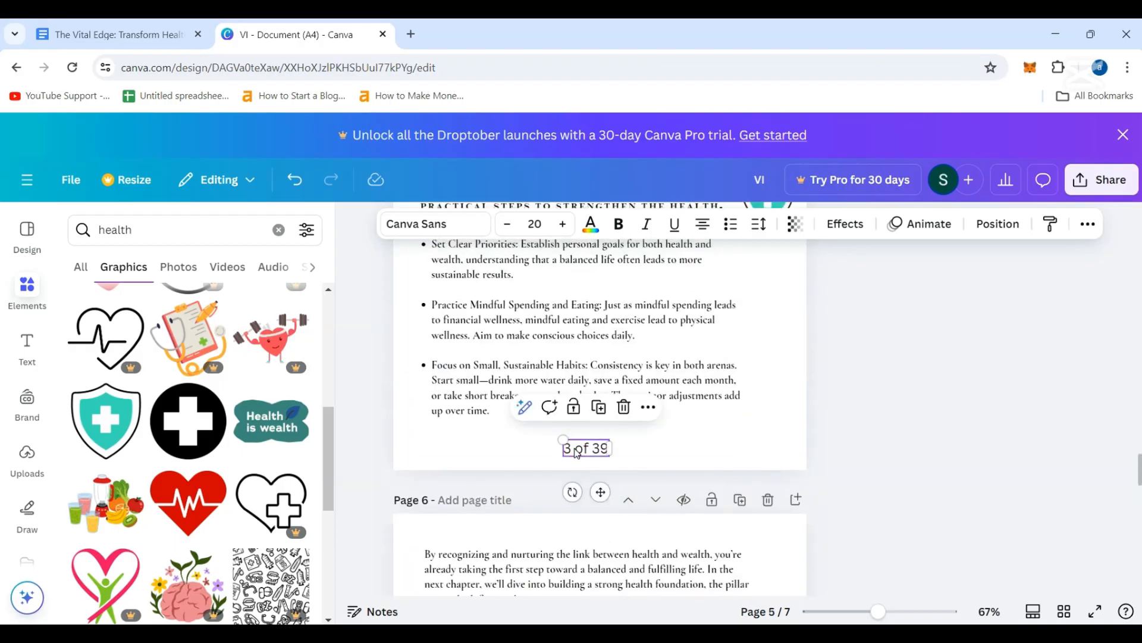
click(507, 223)
click(507, 223)
click(507, 223)
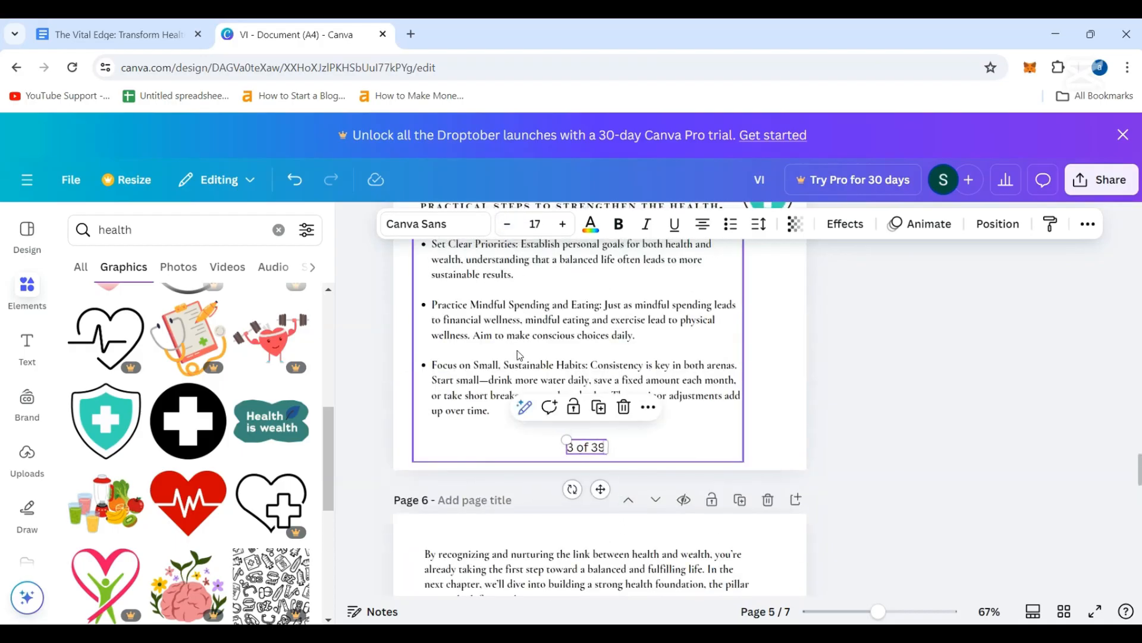
click(492, 377)
scroll(491, 377, down, 8)
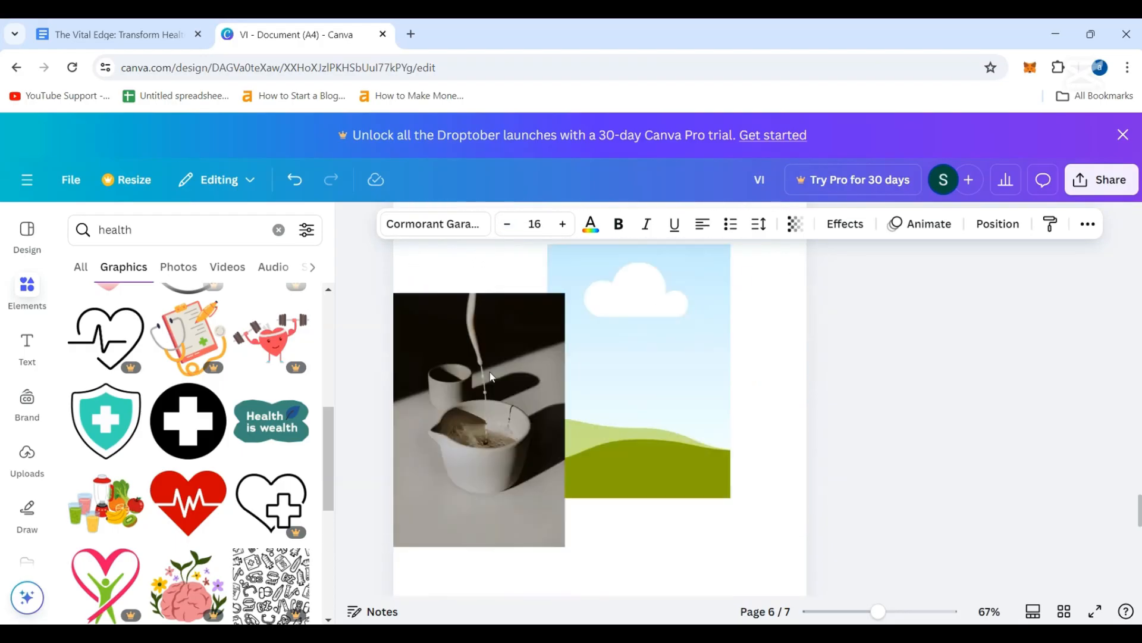
scroll(491, 377, up, 9)
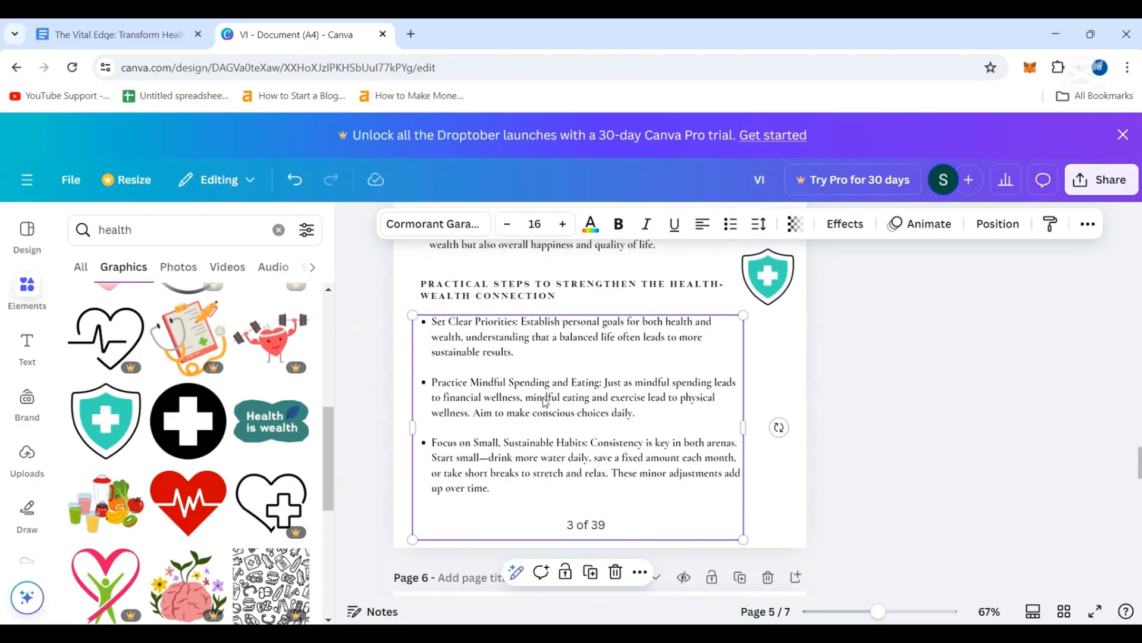
scroll(836, 481, up, 8)
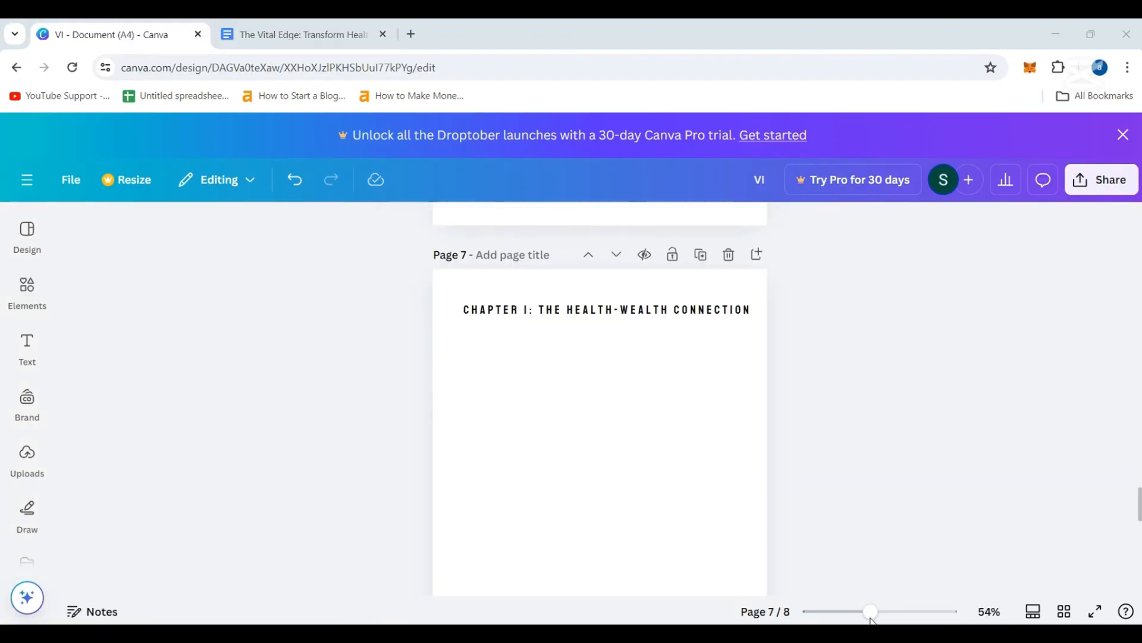
- Nudge the chapter title on page 7 slightly to the left to centre it on the page
click(653, 317)
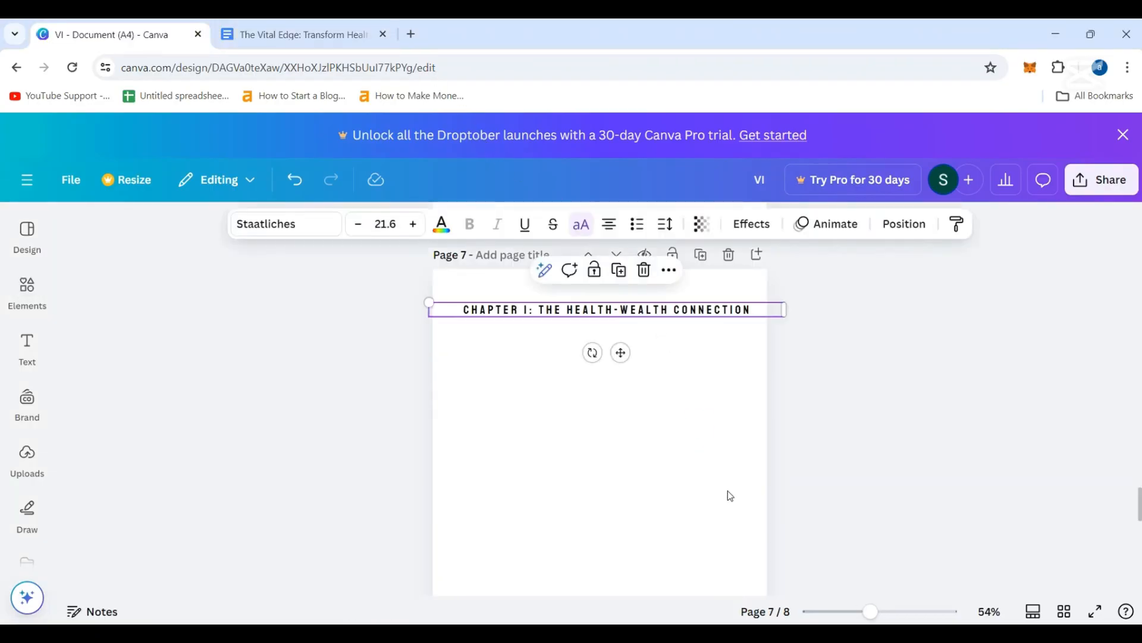
key(Left)
key(Left)
key(Left)
key(Left)
key(Left)
key(Left)
key(Left)
key(Left)
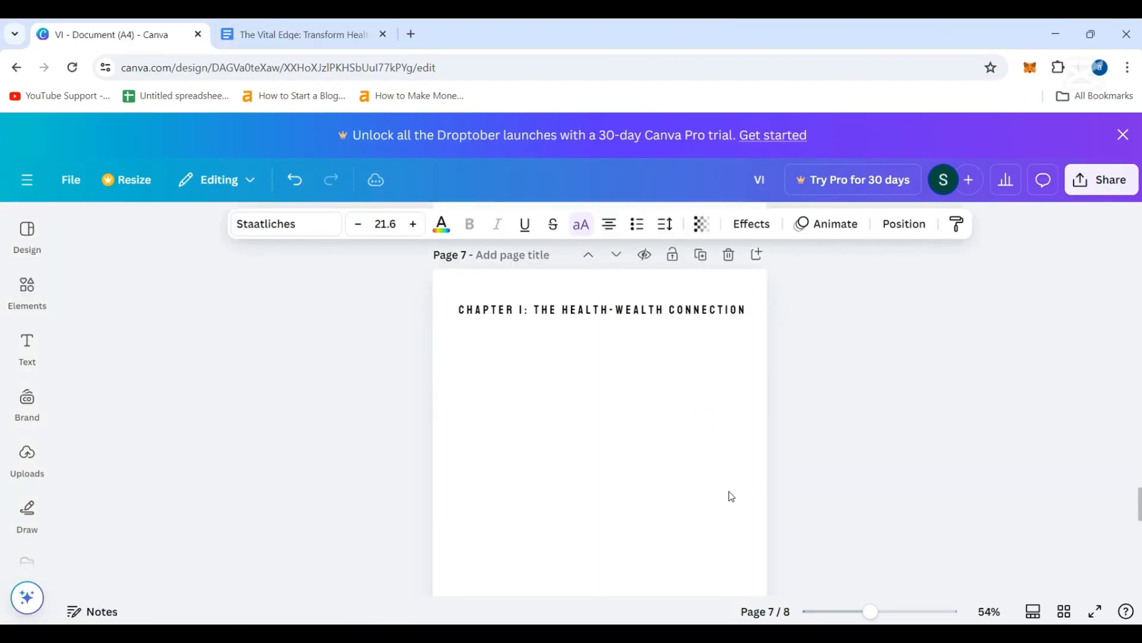
key(Left)
key(Left)
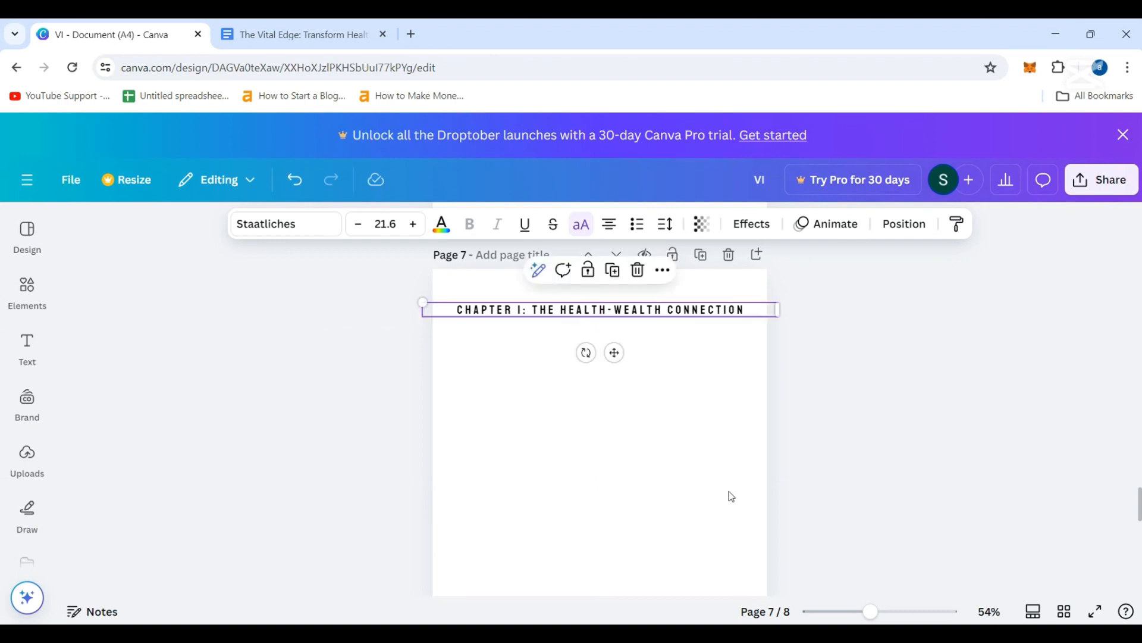
- Replace the chapter title on page 7 with "Chapter 2: Building a Foundation of Health"
double_click(737, 310)
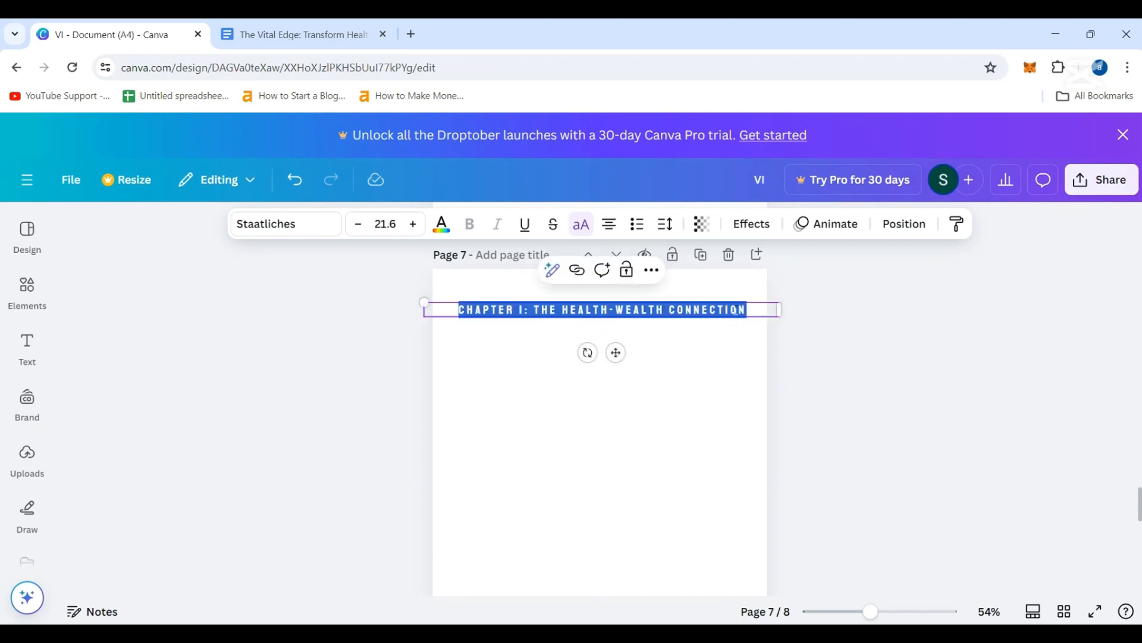
text(\)
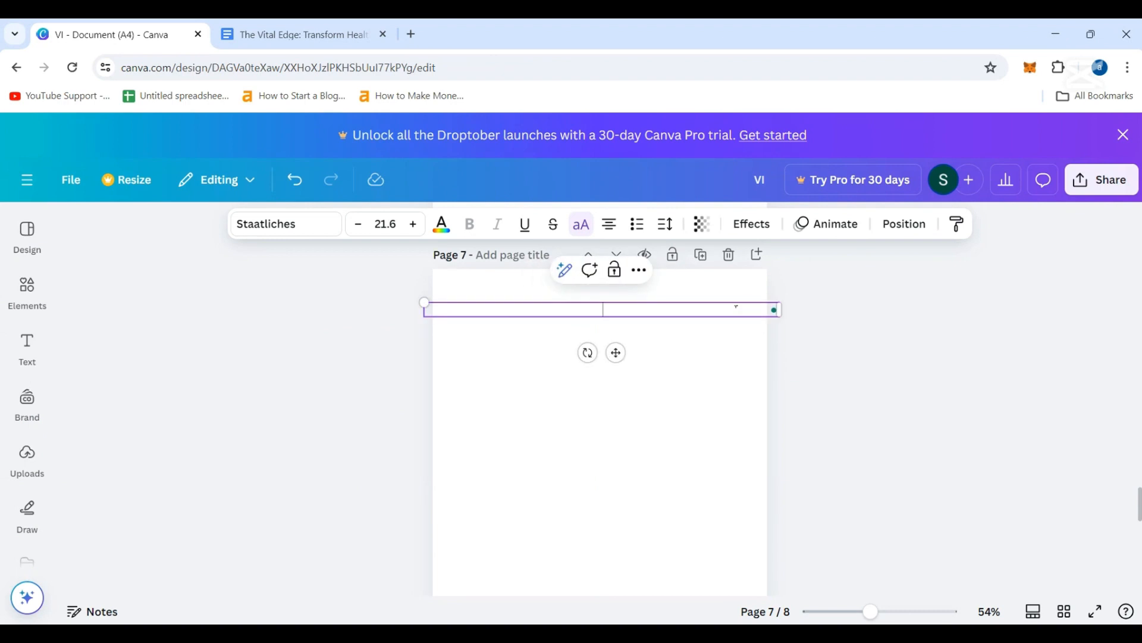
text(CHAPTER 2: BUILDING A FOUNDATION OF HEALTH)
click(626, 493)
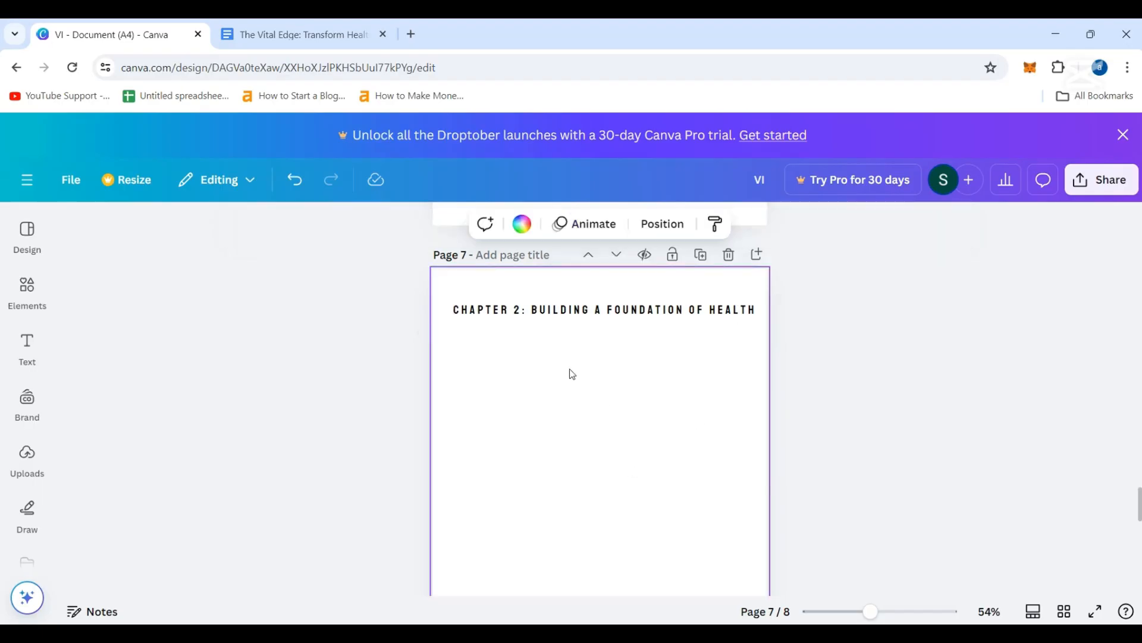
- Duplicate page 5's "The Cost of Neglecting Health in Pursuit of Wealth" heading and place the copy below the chapter title on page 7
click(297, 34)
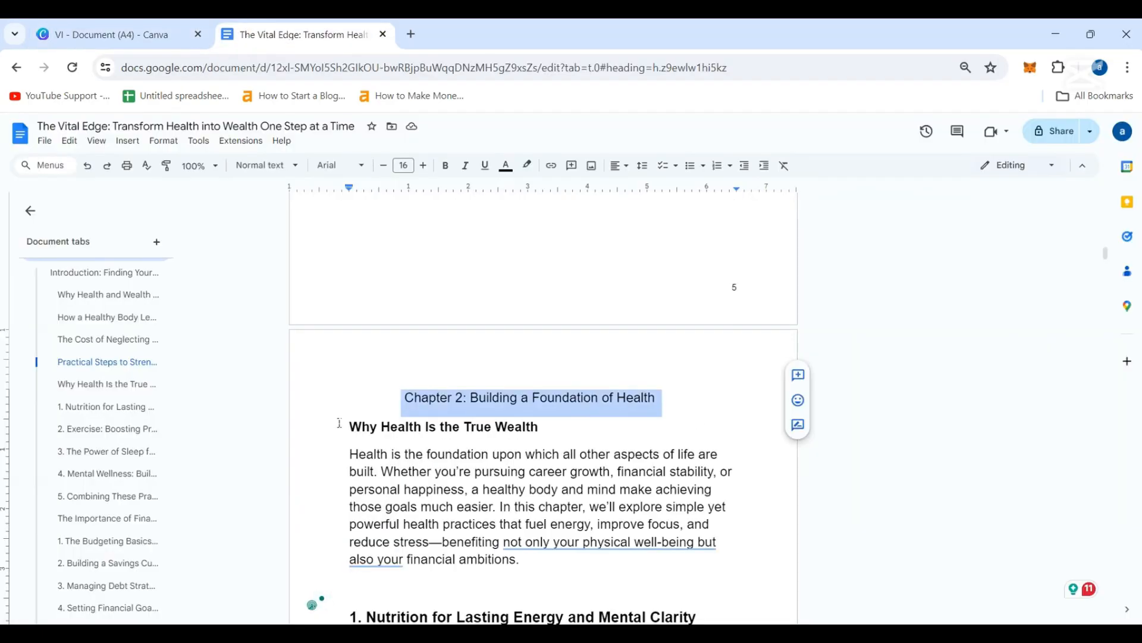
click(113, 34)
scroll(524, 370, up, 15)
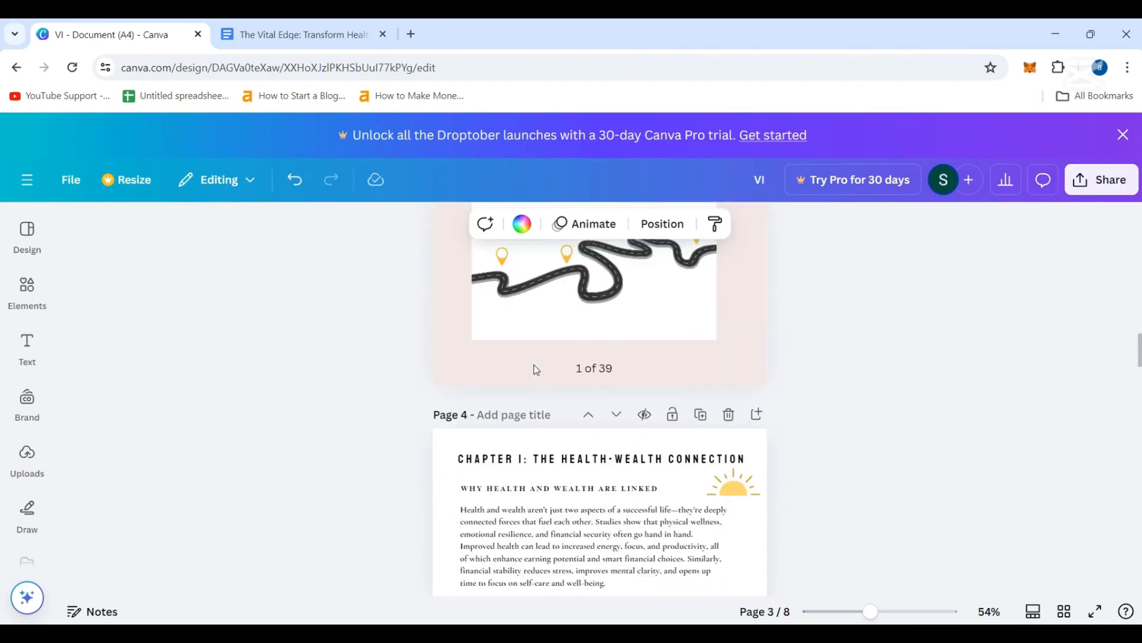
scroll(534, 366, down, 8)
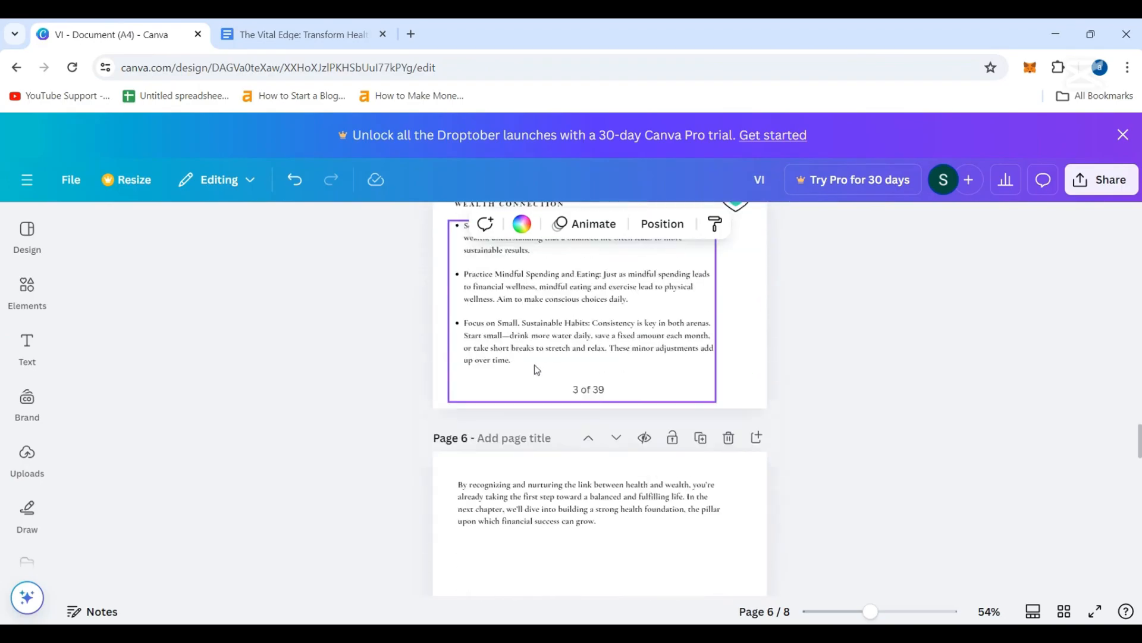
scroll(534, 366, up, 4)
scroll(534, 365, down, 2)
click(579, 438)
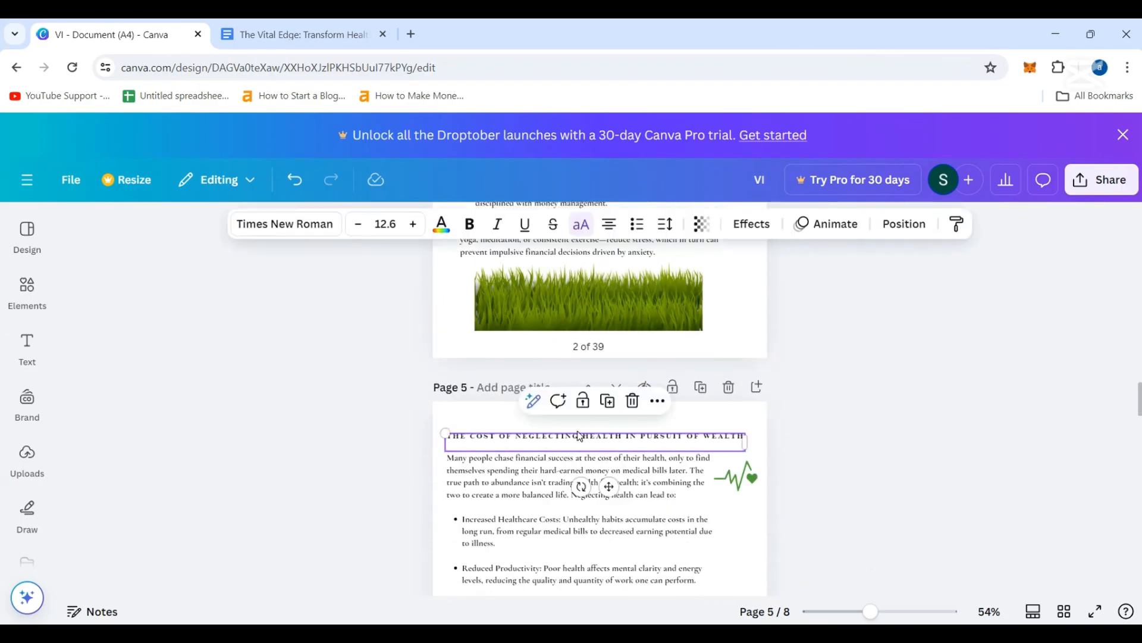
click(608, 402)
drag(609, 486, 620, 554)
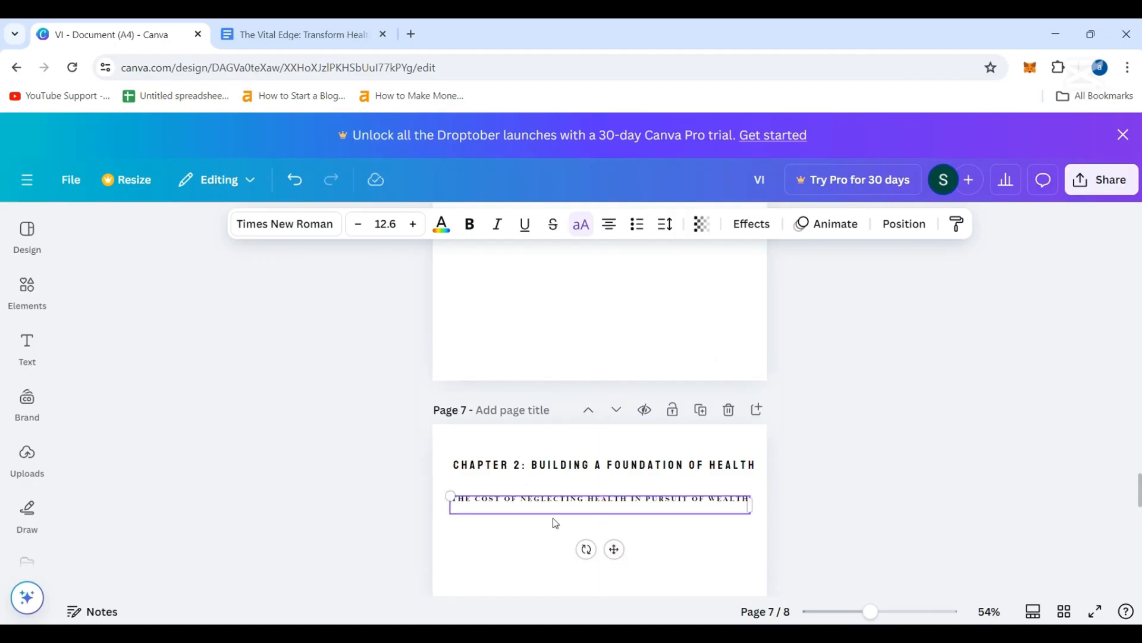
- Replace the duplicated subheading's text with the manuscript's "Why Health Is the True Wealth" heading and align it with the start of the chapter title
double_click(559, 497)
text(CHAPTER 2: BUILDING A FOUNDATION OF HEALTH)
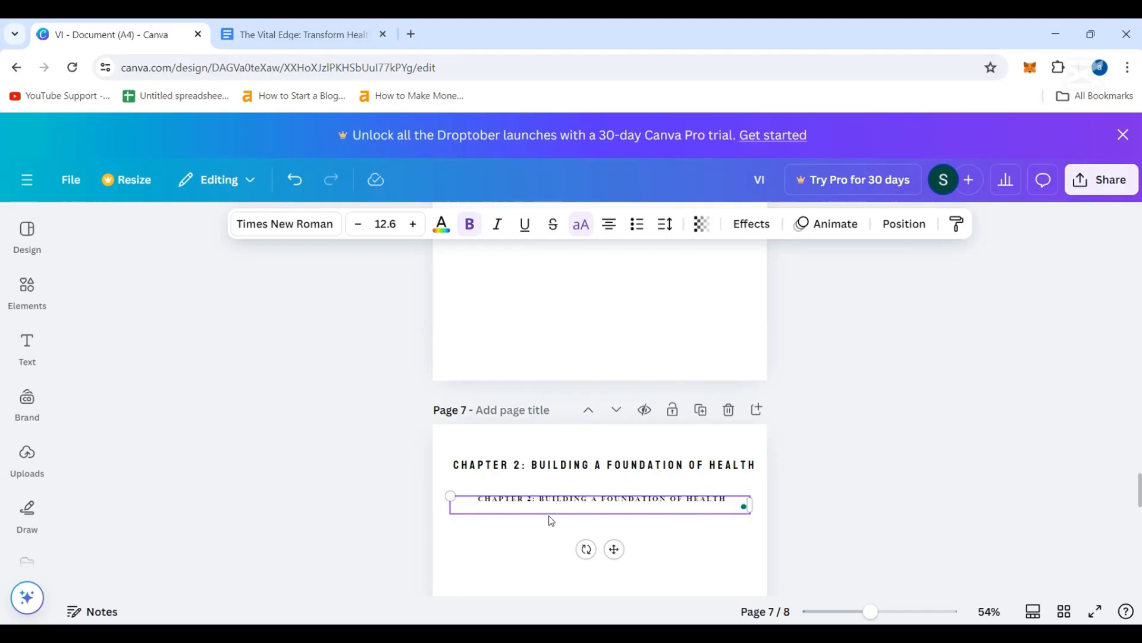
click(298, 34)
triple_click(577, 430)
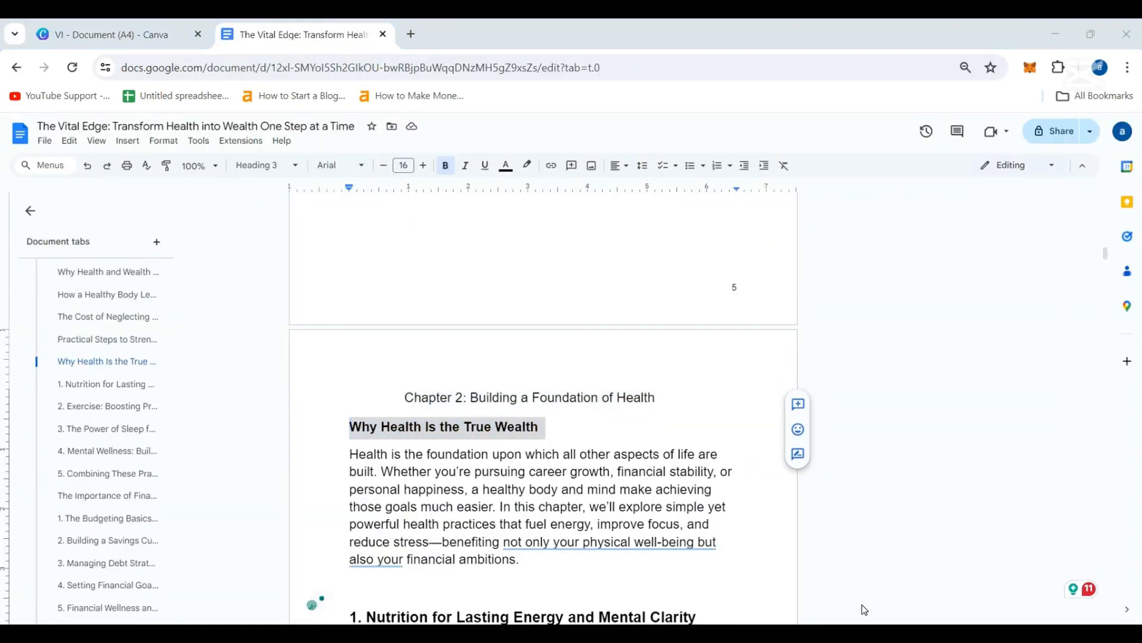
click(156, 34)
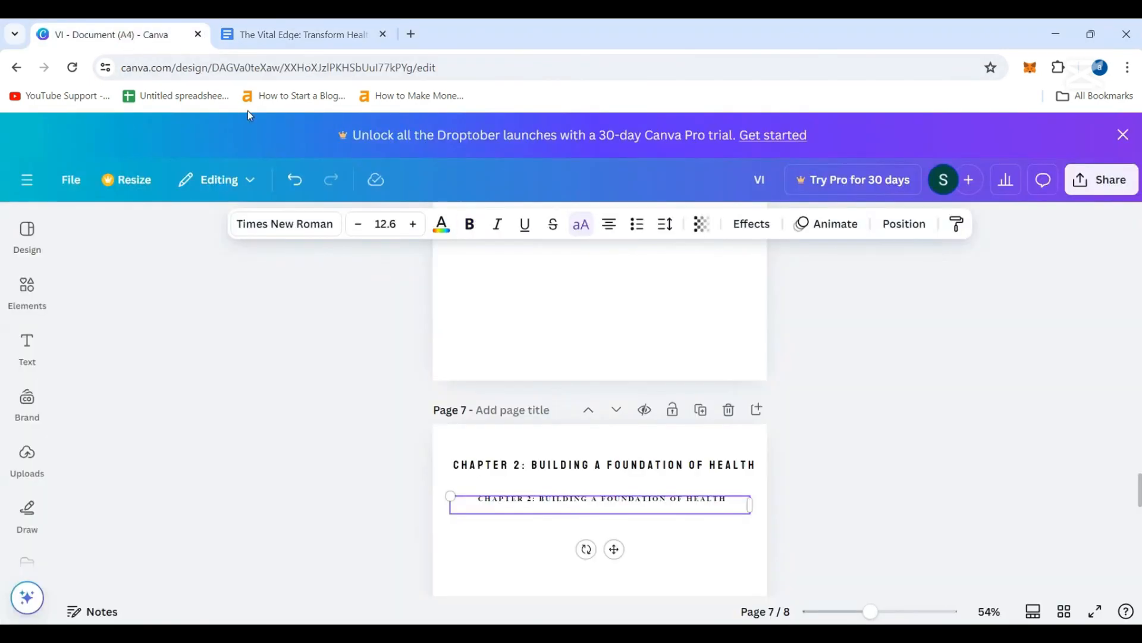
click(516, 497)
key(ctrl+a)
key(BackSpace)
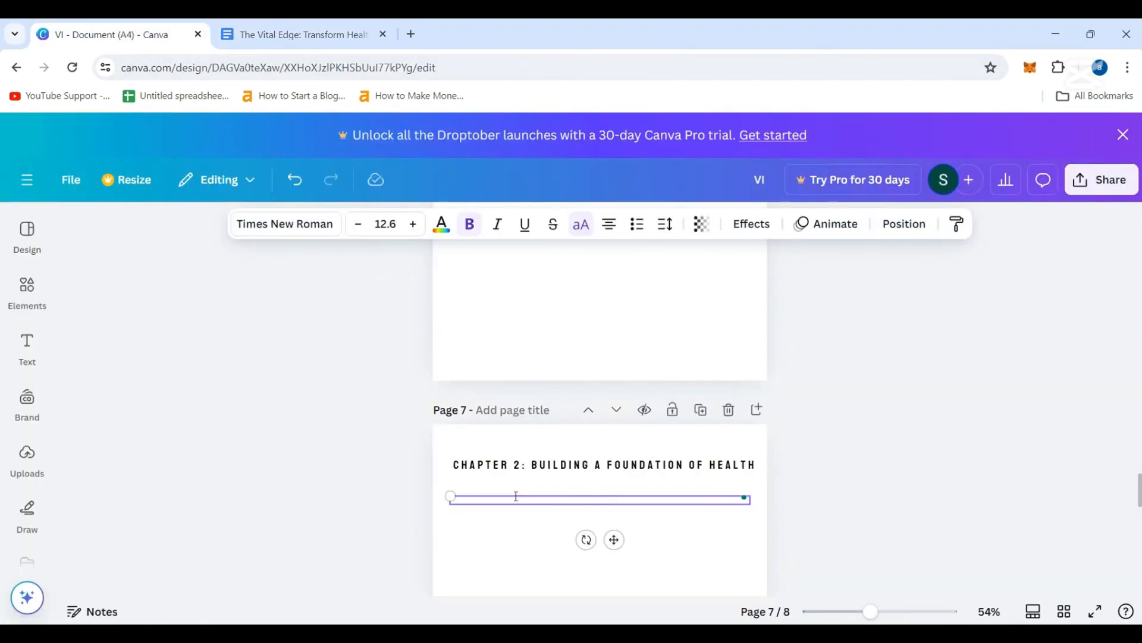
text(WHY HEALTH IS THE TRUE WEALTH)
drag(615, 551, 555, 549)
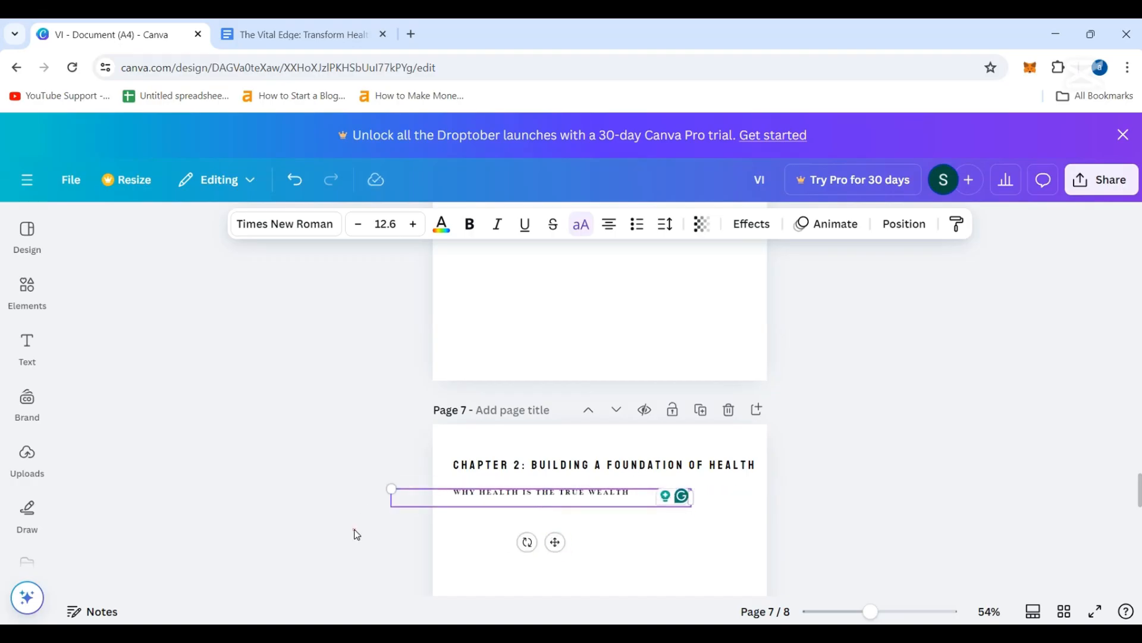
- Review the heading and paragraph layout on page 4 for comparison with the new subheading on page 7
click(355, 529)
click(514, 497)
key(Right)
key(Right)
key(Right)
key(Right)
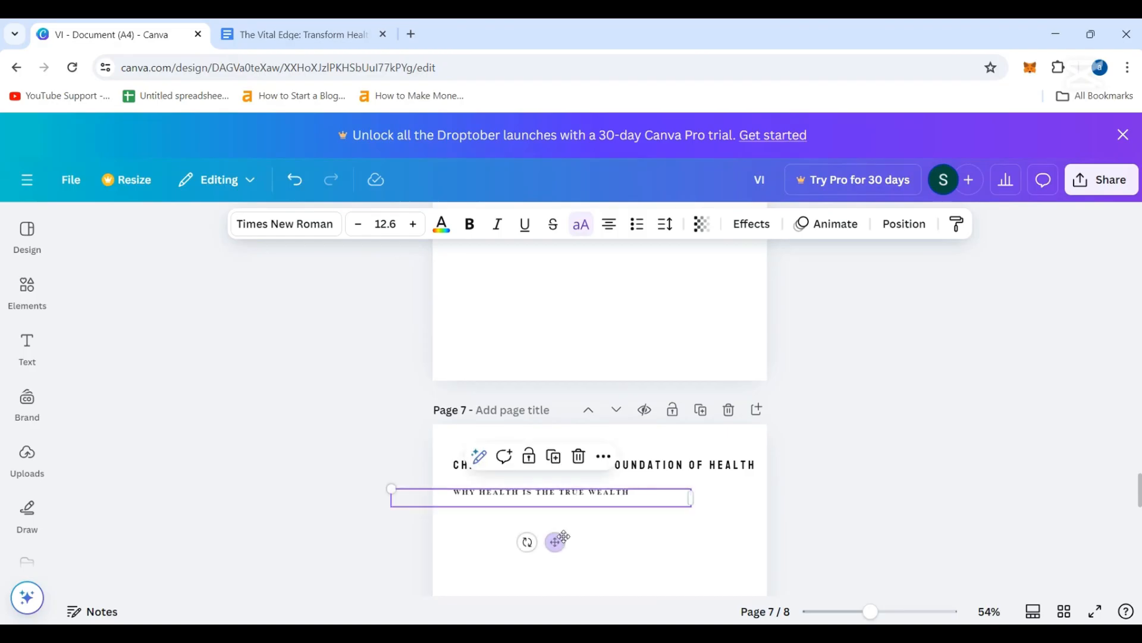
scroll(571, 476, up, 20)
scroll(593, 449, up, 4)
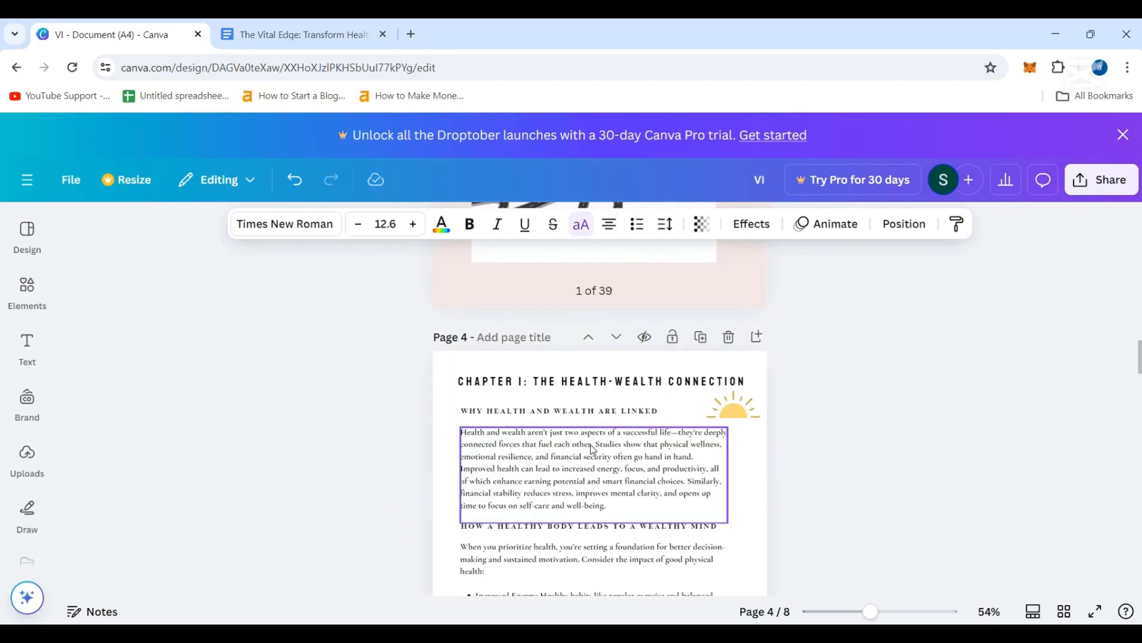
scroll(553, 428, down, 5)
scroll(586, 438, down, 15)
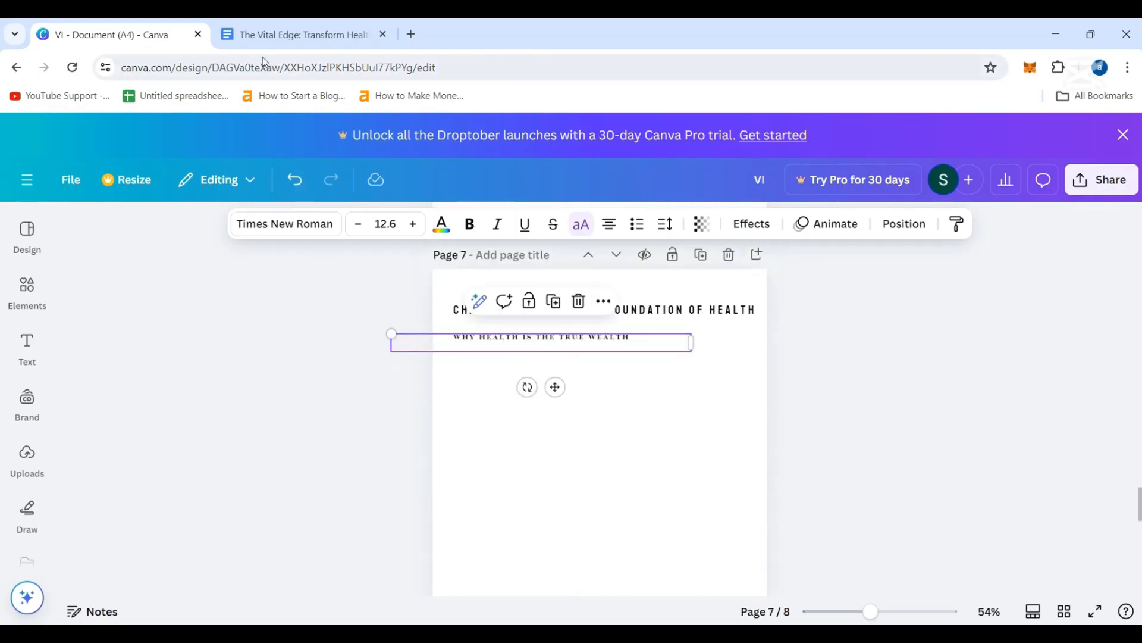
- Switch to the Google Docs manuscript and copy the paragraph beneath "Why Health Is the True Wealth"
click(300, 35)
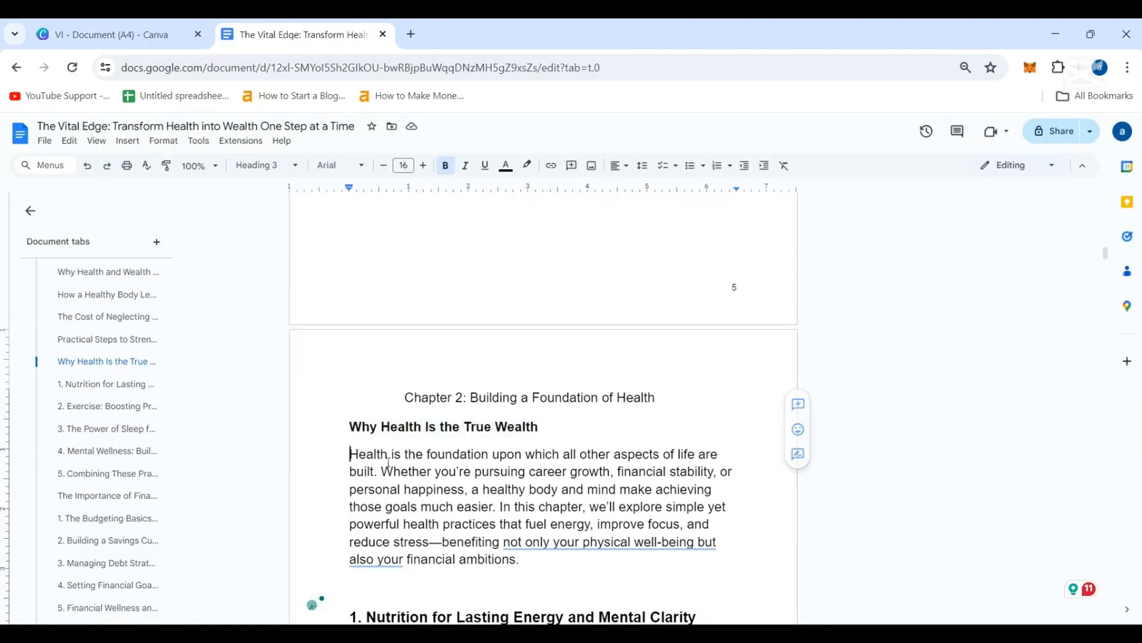
drag(350, 454, 526, 553)
key(ctrl+c)
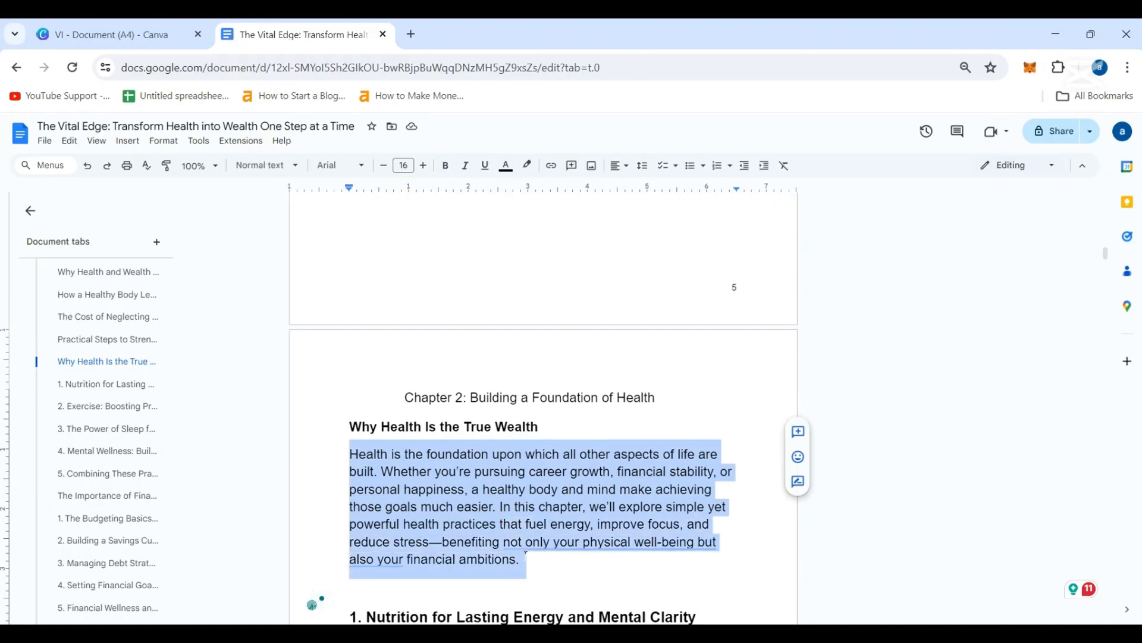
- Back in Canva, duplicate page 6's body paragraph and place the copy below the "Why Health Is the True Wealth" subheading on page 7
click(101, 36)
scroll(517, 443, up, 8)
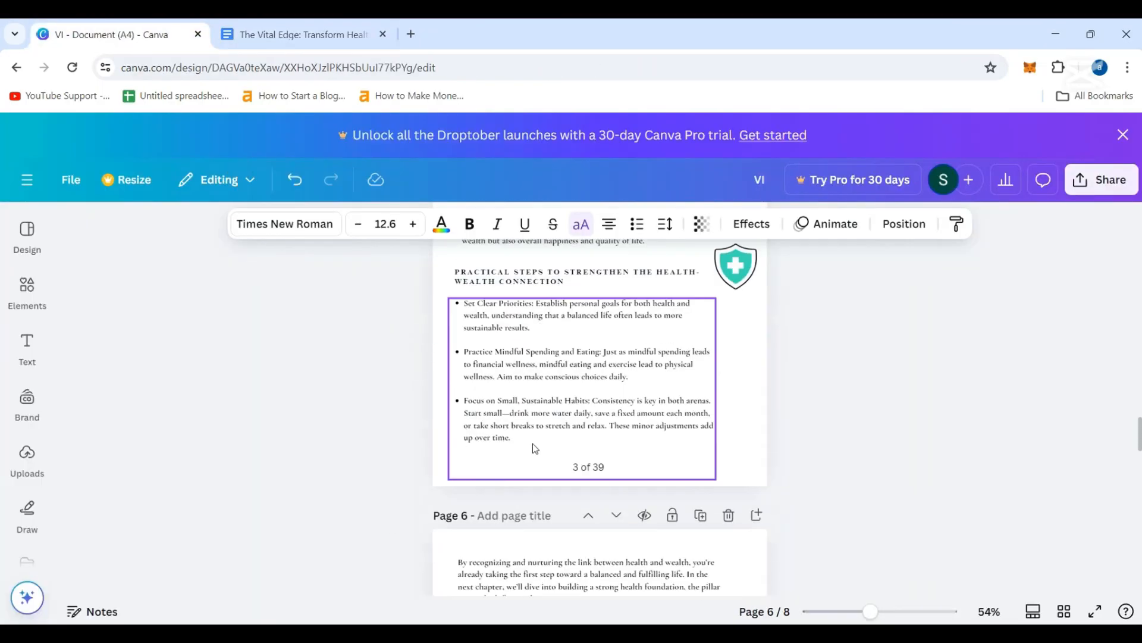
scroll(597, 463, down, 3)
click(557, 437)
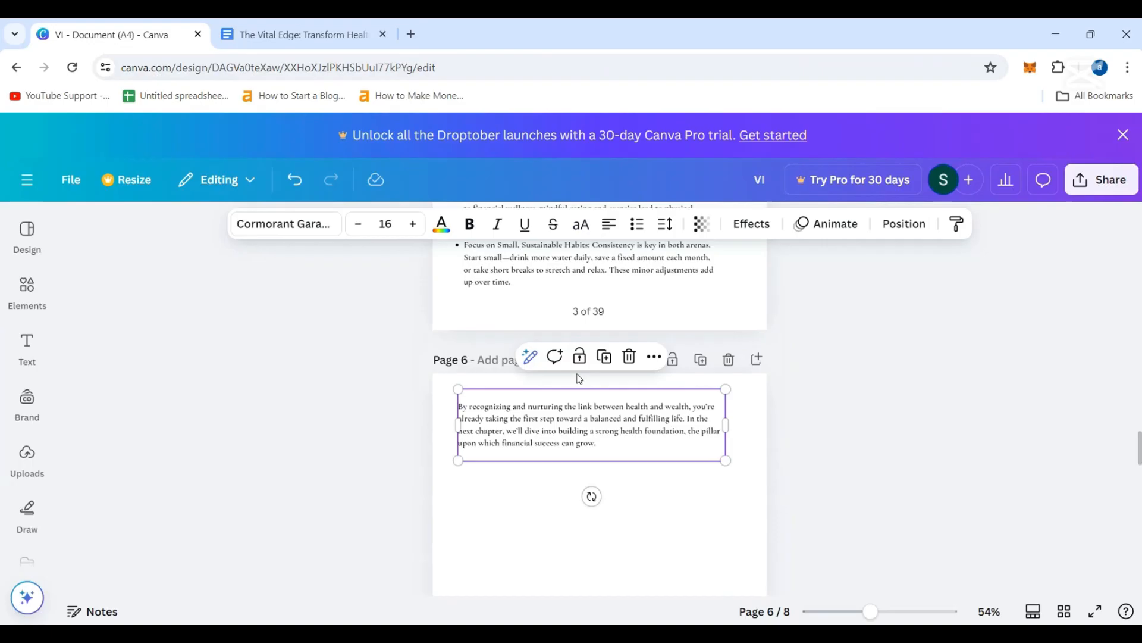
click(613, 364)
drag(583, 439, 553, 384)
- Replace the duplicated paragraph's text with the copied manuscript paragraph beginning "Health is the foundation"
double_click(600, 397)
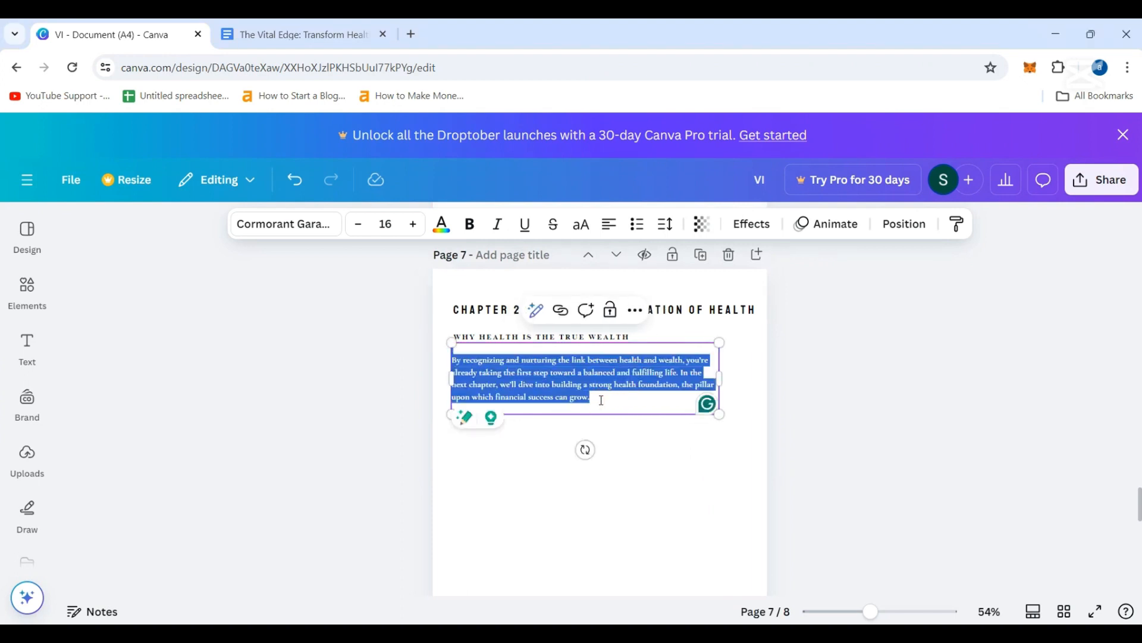
key(BackSpace)
key(ctrl+v)
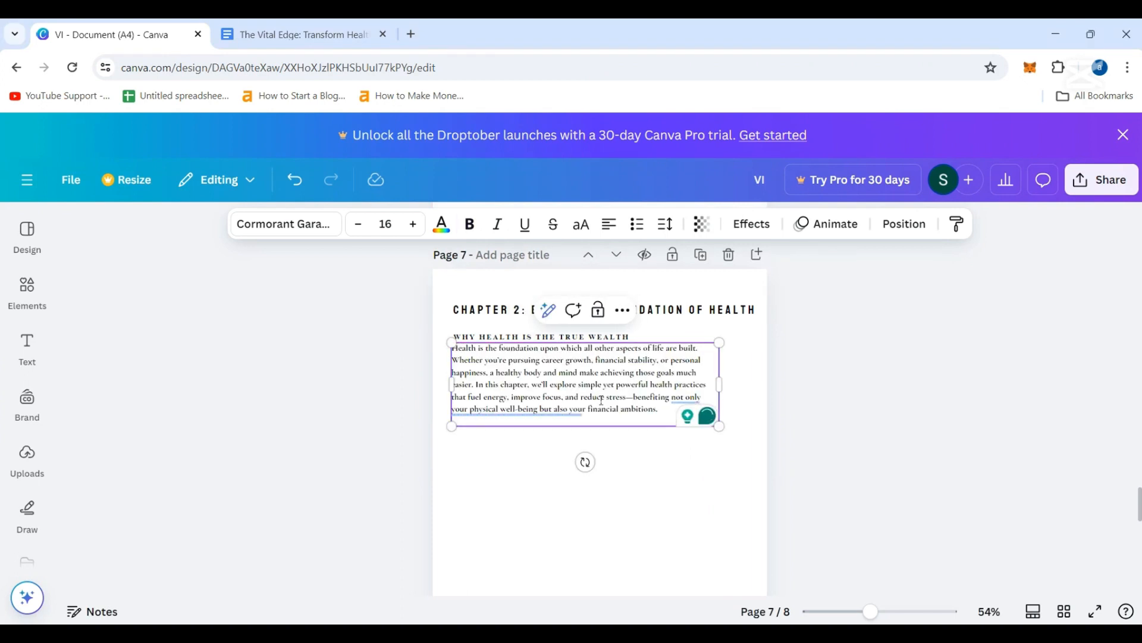
click(679, 511)
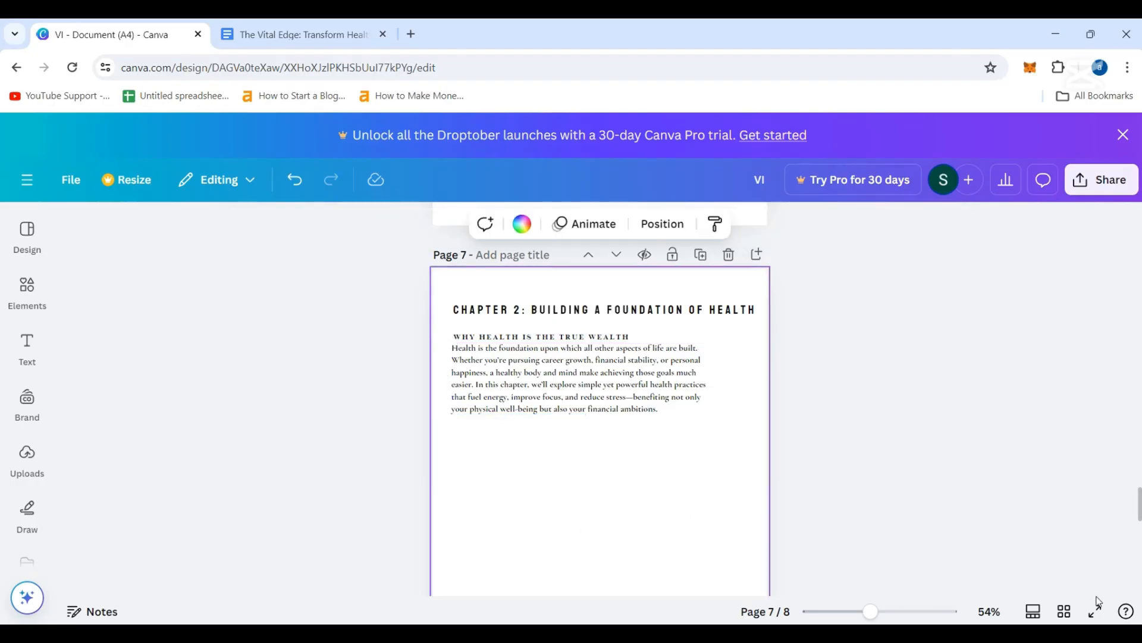
- Move page 7's introductory paragraph slightly down and align its start with the subheading above
click(642, 371)
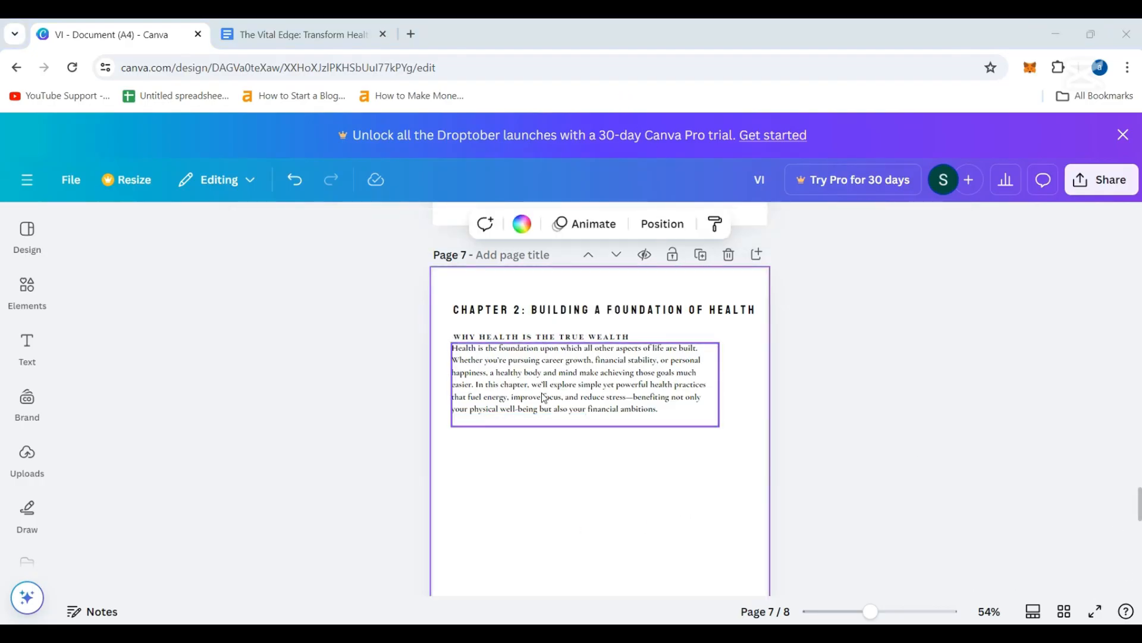
drag(543, 393, 545, 403)
click(308, 401)
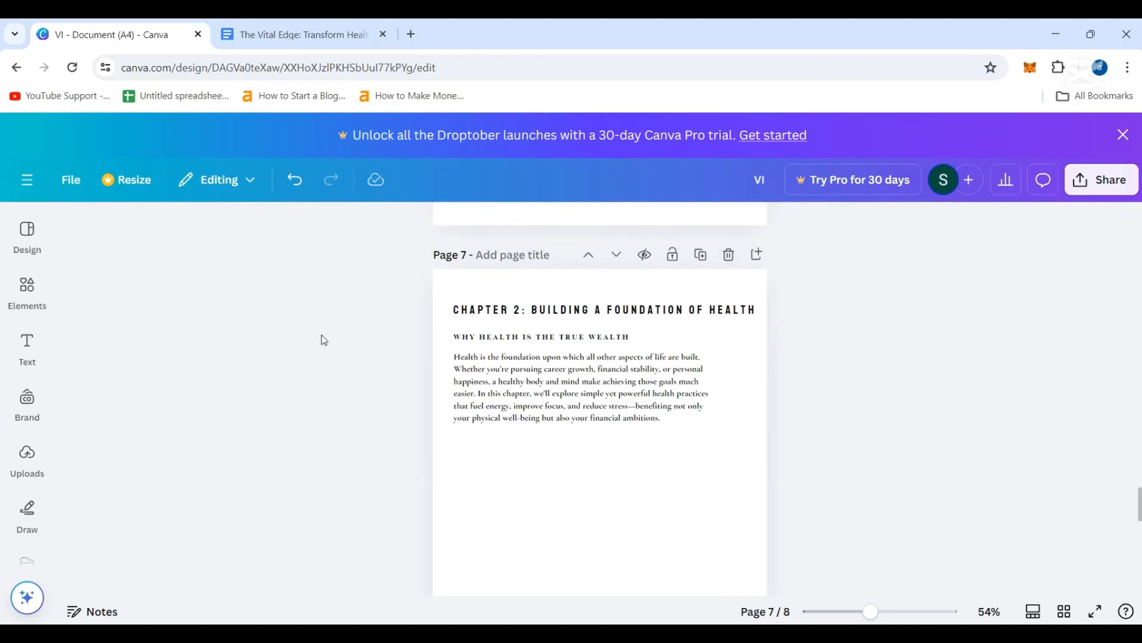
click(540, 397)
drag(540, 397, 540, 402)
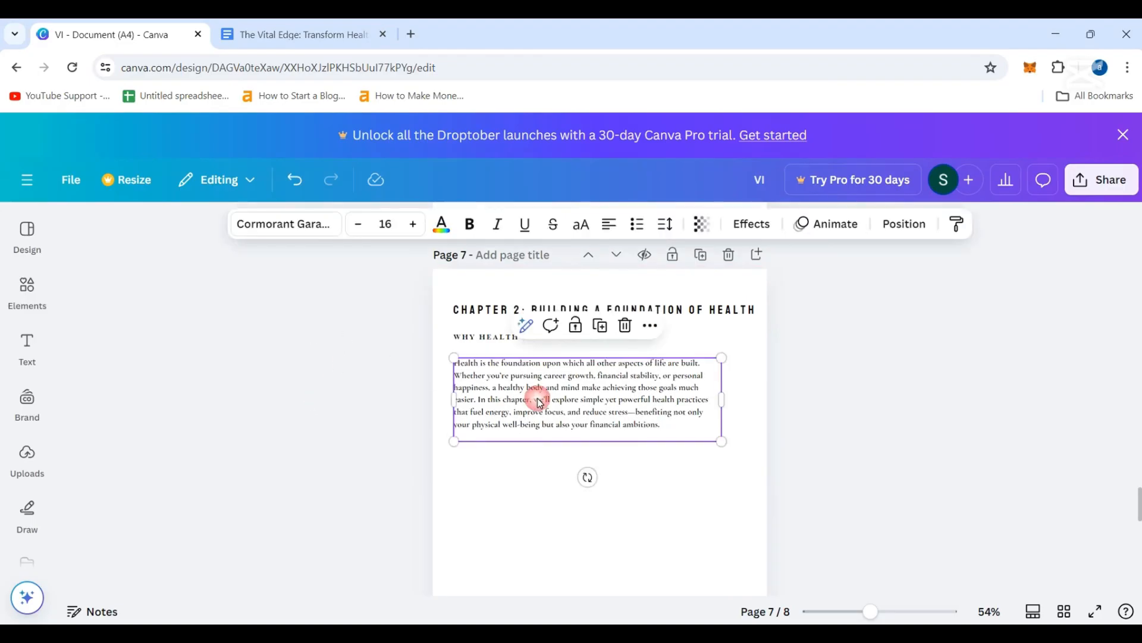
- Even out the spacing on page 7 by lowering the subheading slightly and raising the chapter title slightly
click(496, 347)
key(shift+Down)
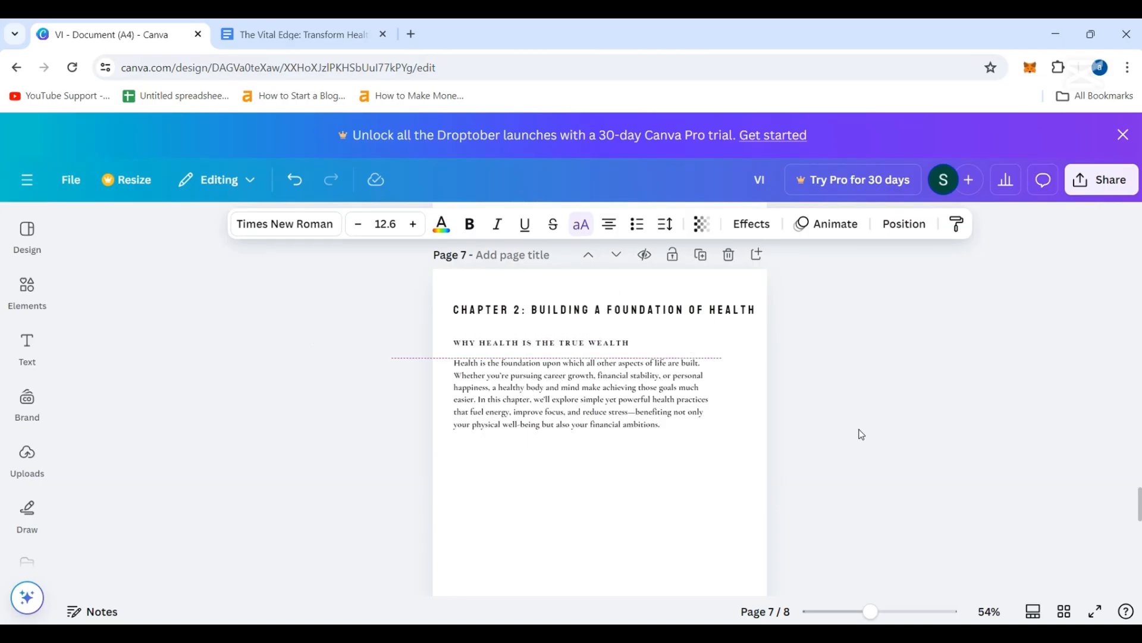
click(306, 486)
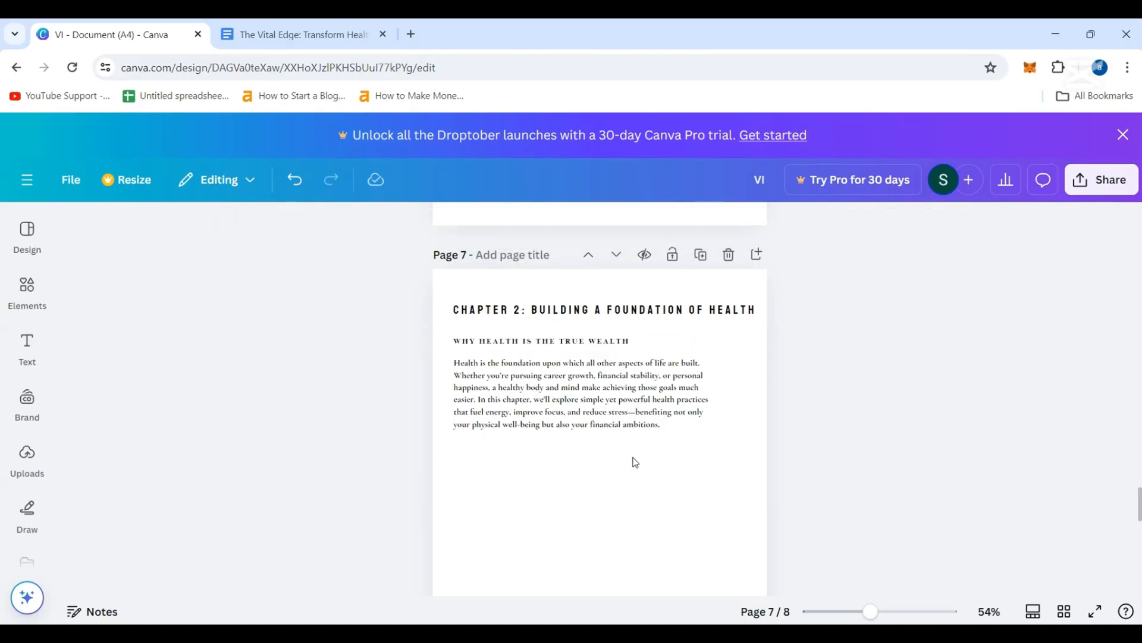
click(535, 309)
key(shift+Up)
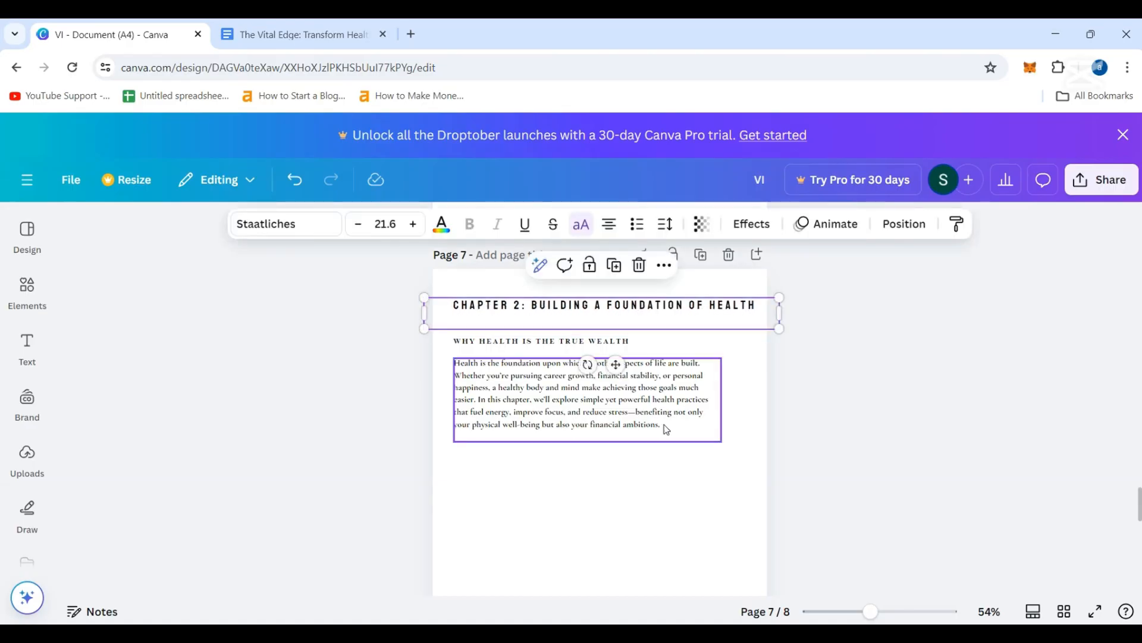
click(363, 399)
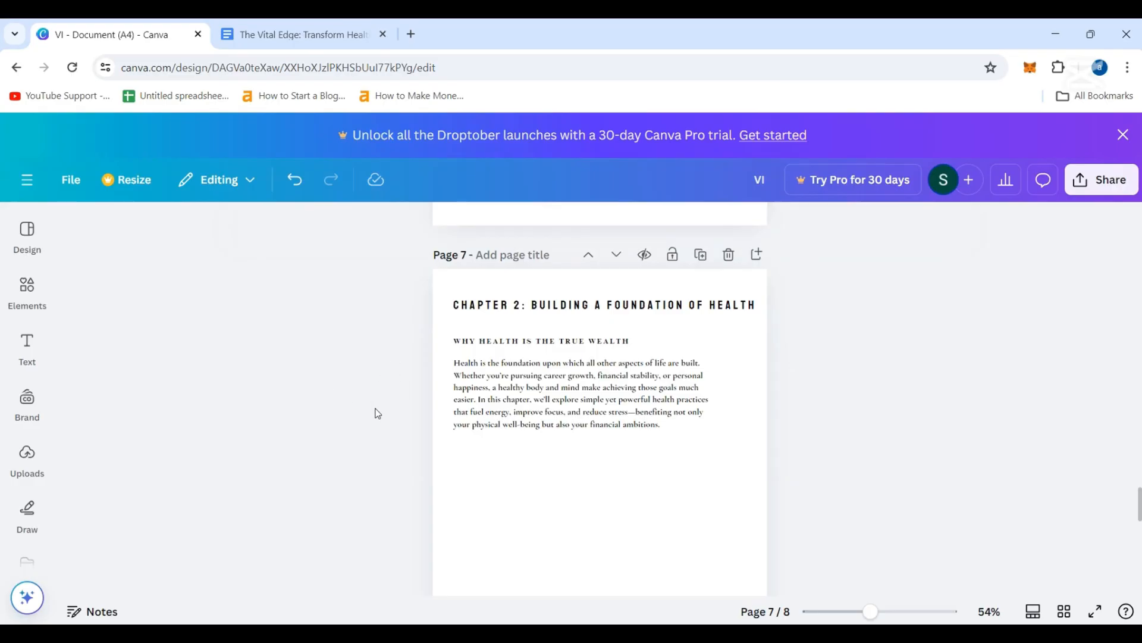
- Switch to the manuscript and select the "1. Nutrition for Lasting Energy and Mental Clarity" section with its bullet points
click(257, 37)
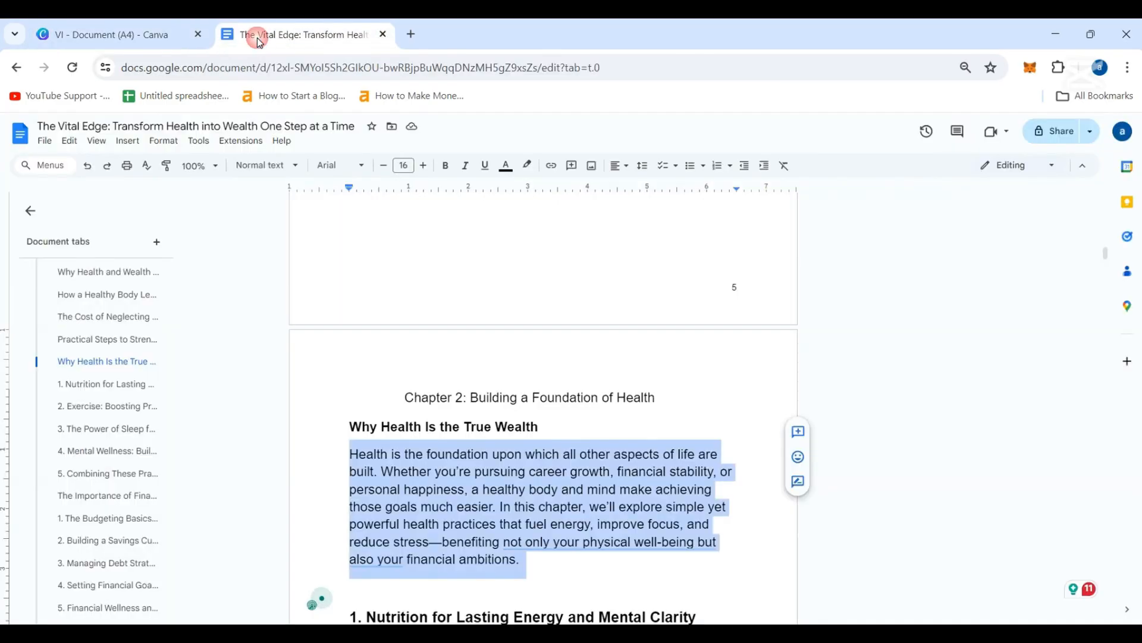
scroll(437, 386, down, 5)
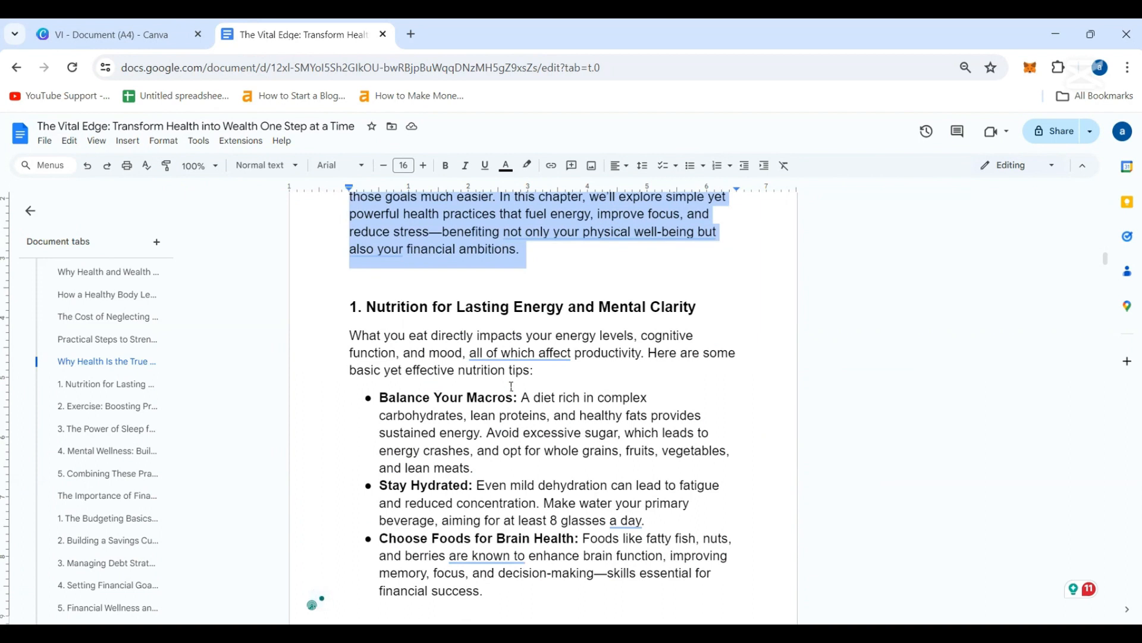
drag(483, 592, 349, 301)
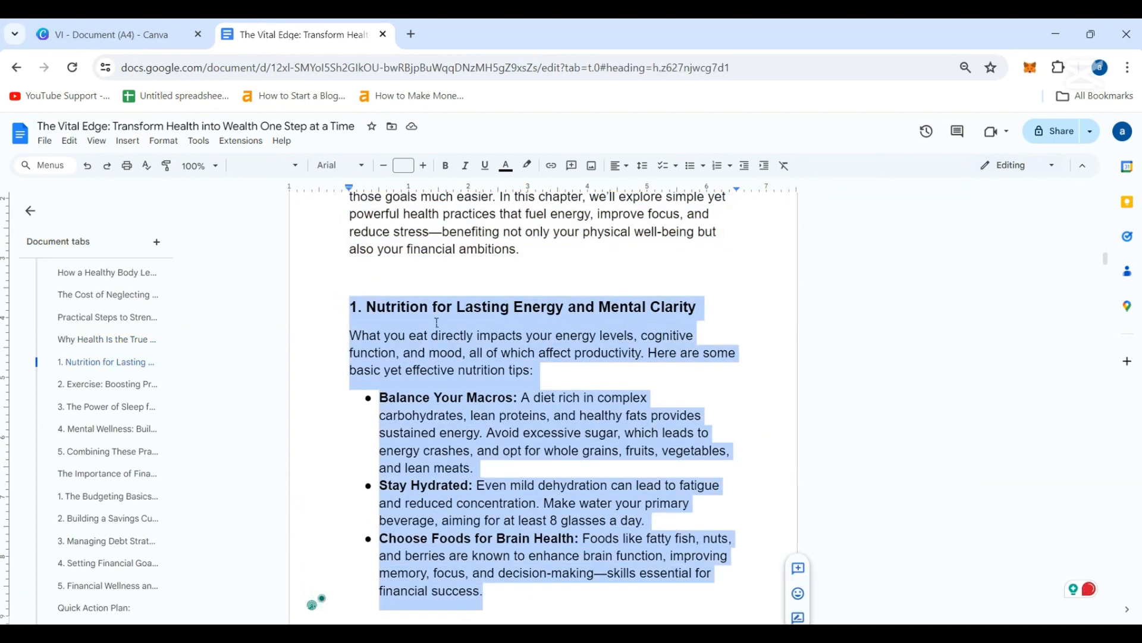
- Back in Canva, add the uploaded Nutritionist image to page 7, enlarge it to about 177 × 58, and centre it below the paragraph
key(ctrl+shift+Tab)
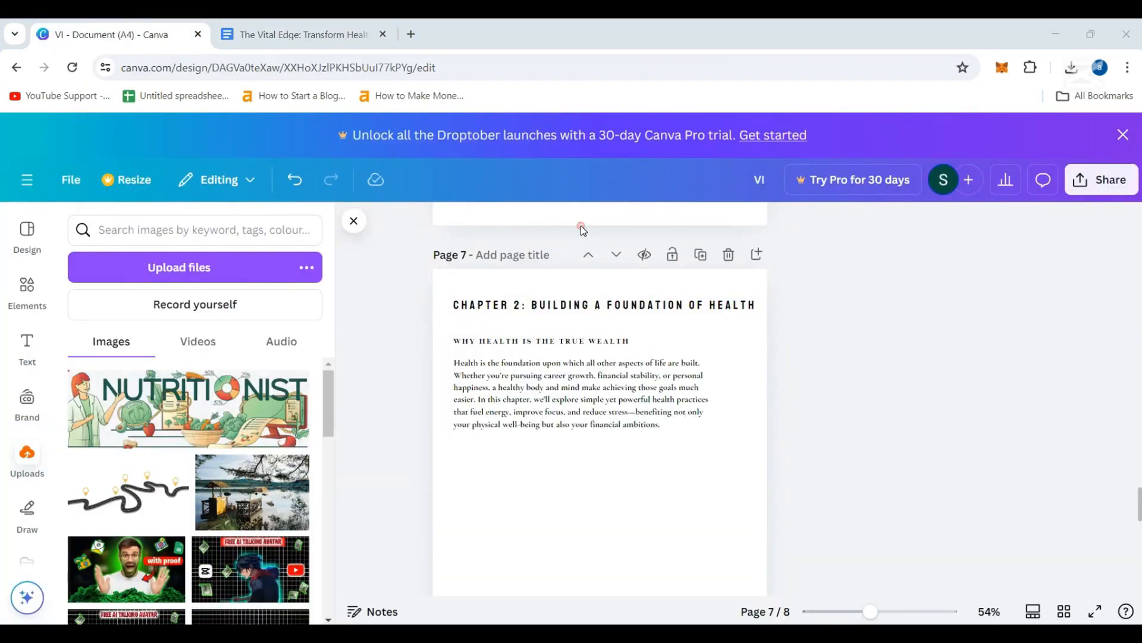
click(156, 420)
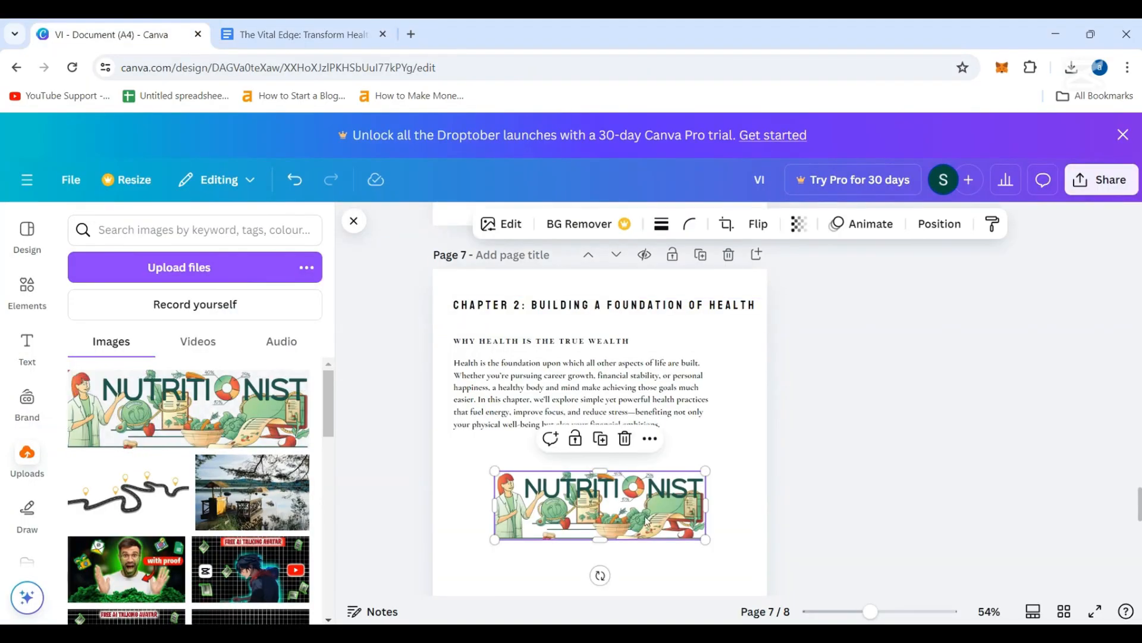
drag(492, 469, 423, 452)
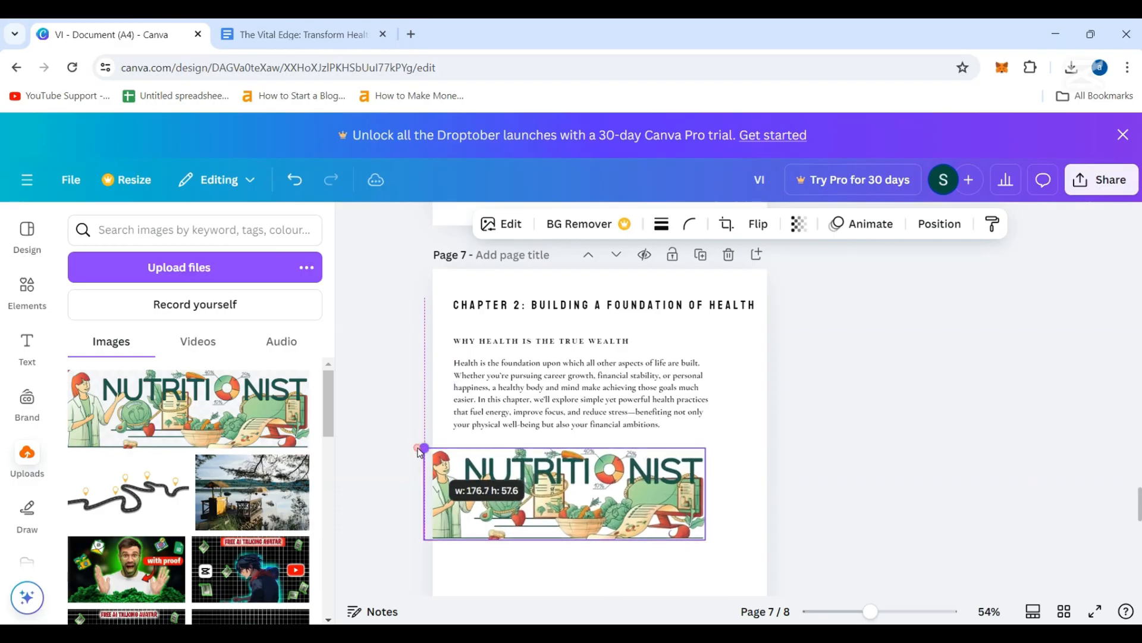
drag(536, 483, 570, 479)
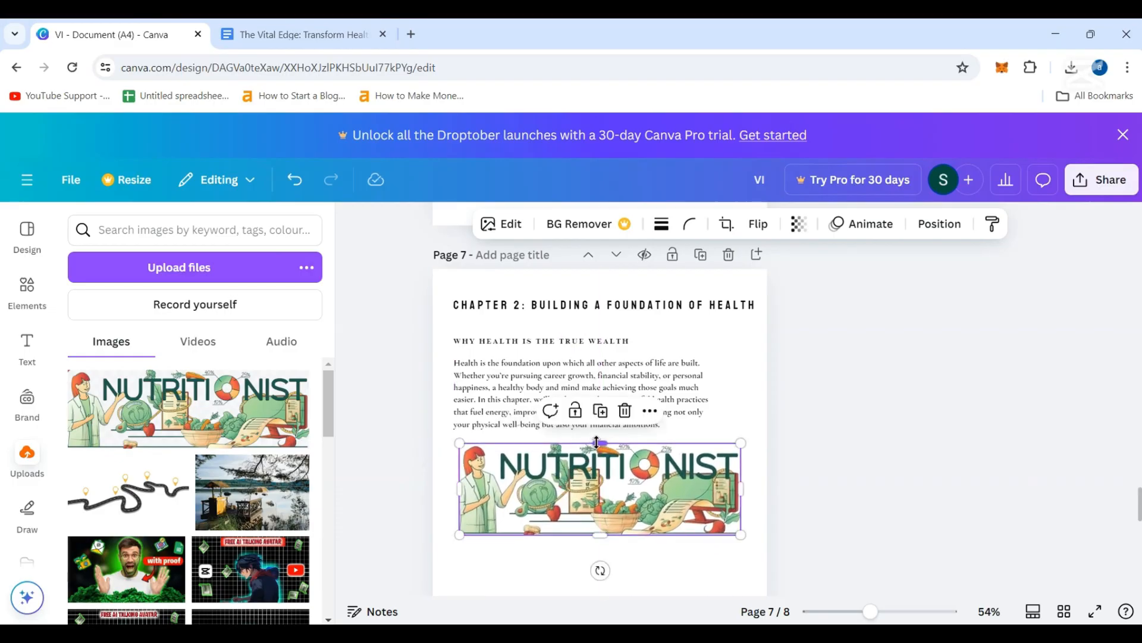
mouse_move(599, 441)
mouse_down()
mouse_move(598, 452)
mouse_move(596, 442)
mouse_up()
click(873, 442)
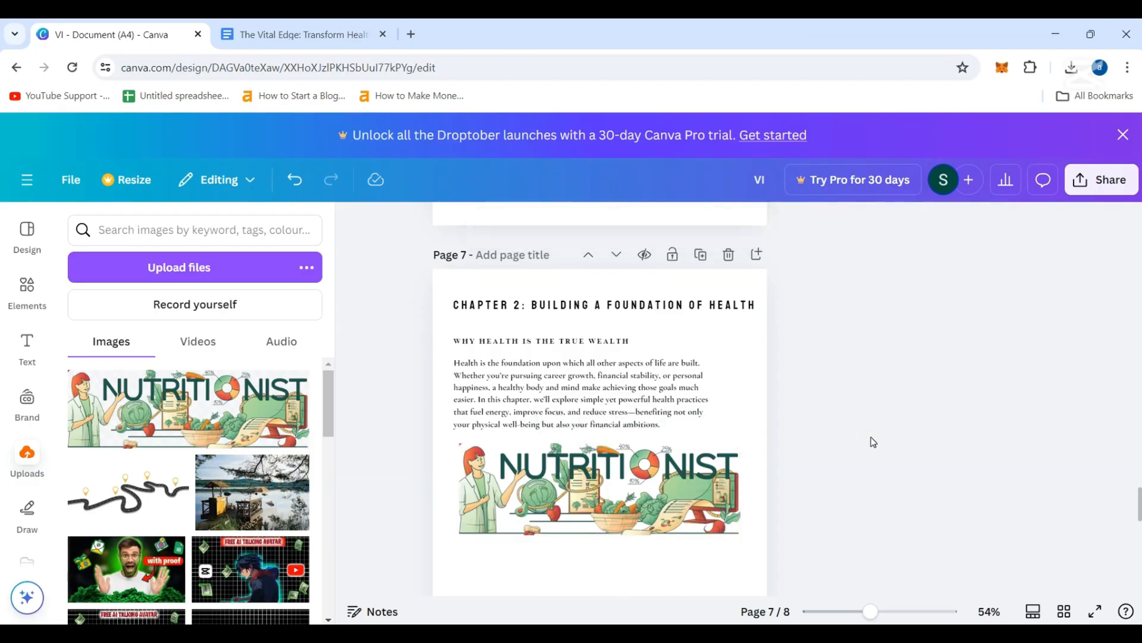
- Widen the introductory paragraph's text box on page 7 towards the page's right margin
click(655, 398)
drag(723, 402, 758, 407)
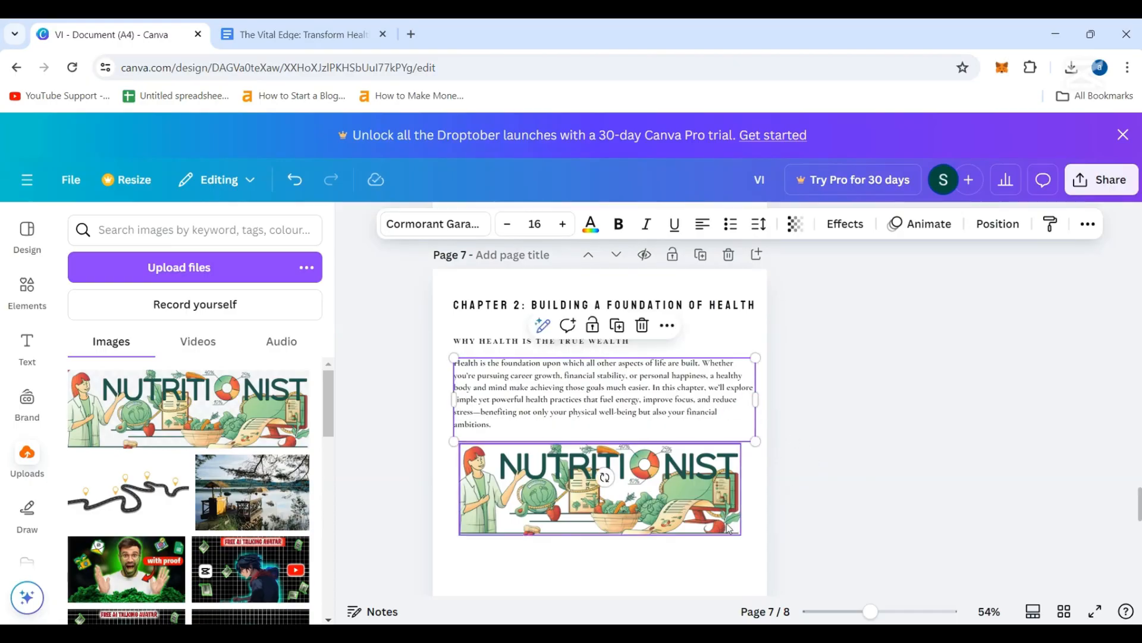
click(660, 591)
- Narrow the chapter title's text box on page 7 and nudge it right to keep the title centred
click(688, 313)
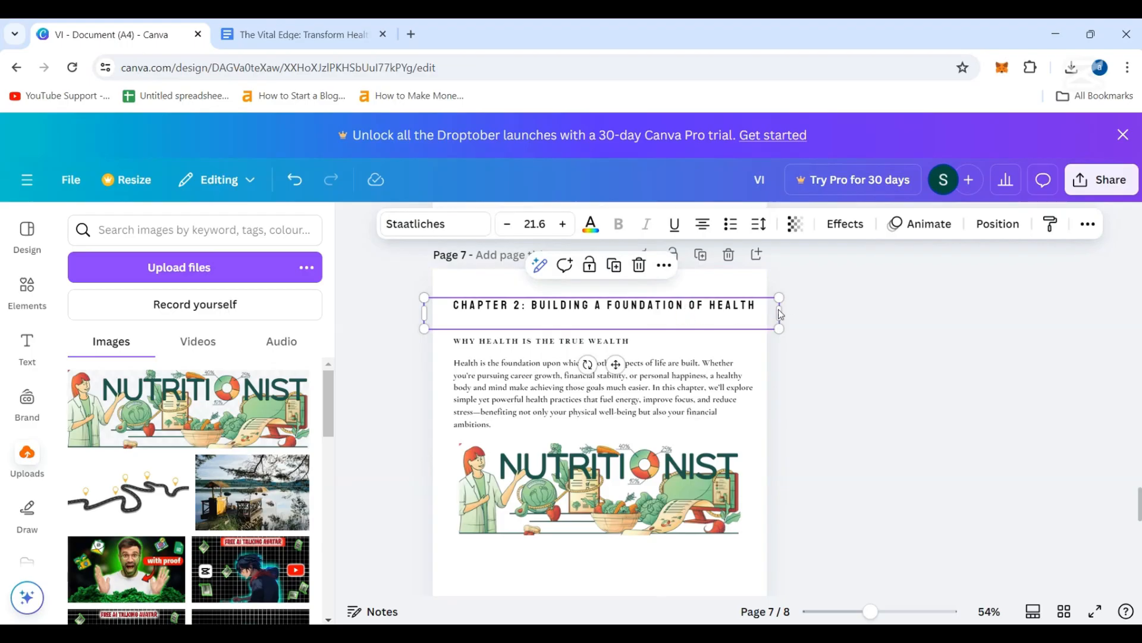
drag(779, 311, 767, 309)
key(Right)
key(Right)
key(Right)
key(Right)
key(Right)
key(Right)
key(Right)
key(Right)
key(Right)
key(Right)
key(Right)
key(Right)
key(Right)
key(Right)
key(Right)
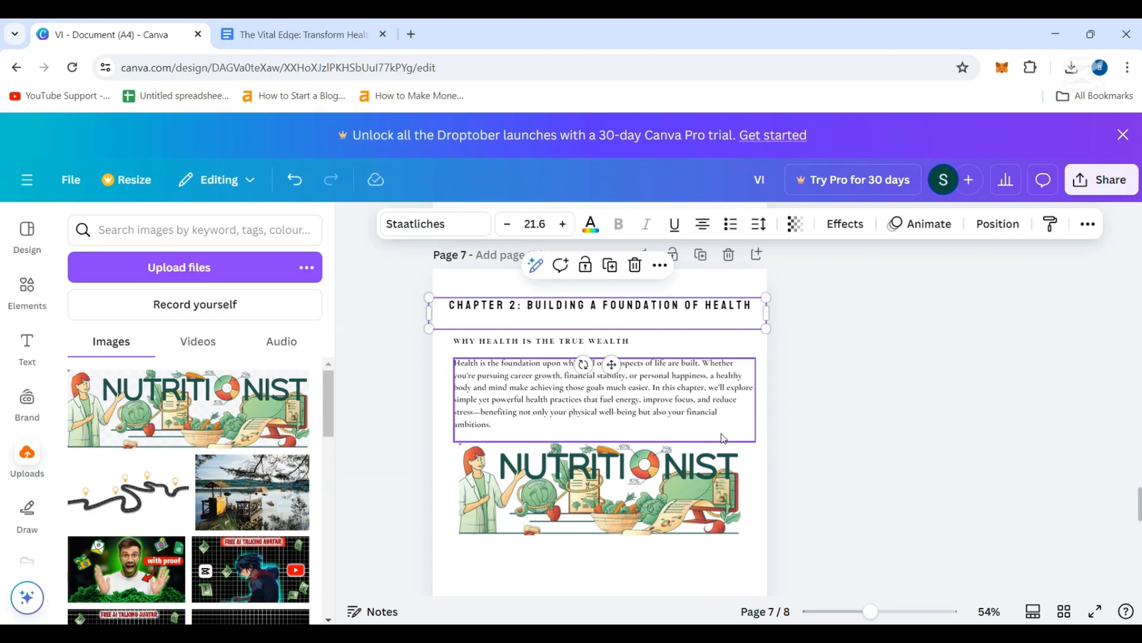
- Narrow the introductory paragraph's text box slightly so its right edge lines up with the end of the chapter title
click(688, 404)
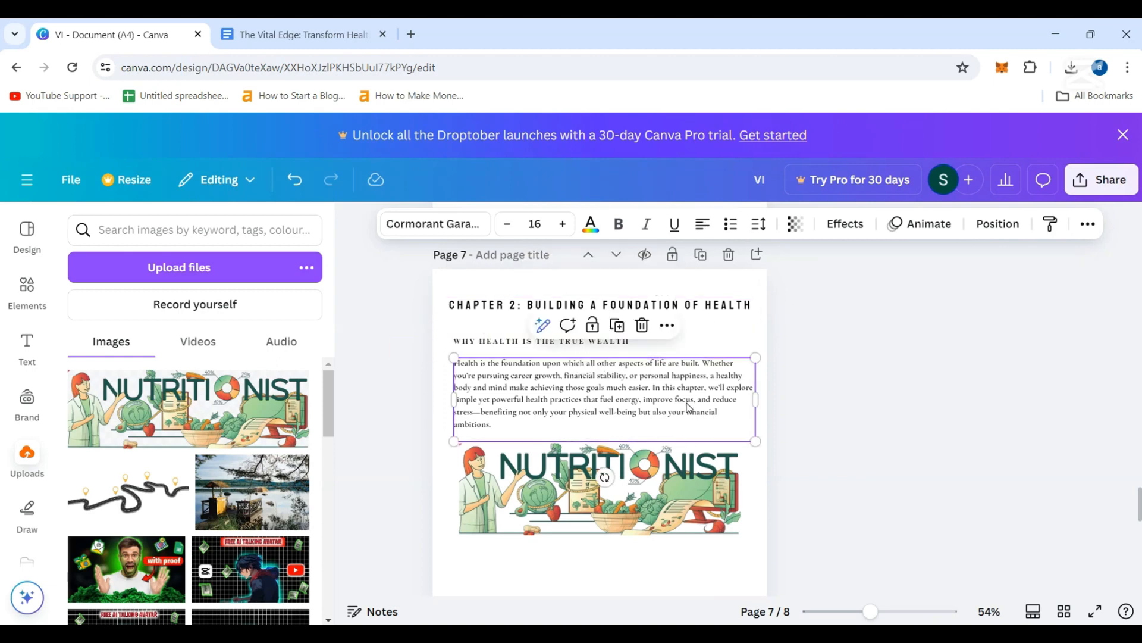
click(587, 564)
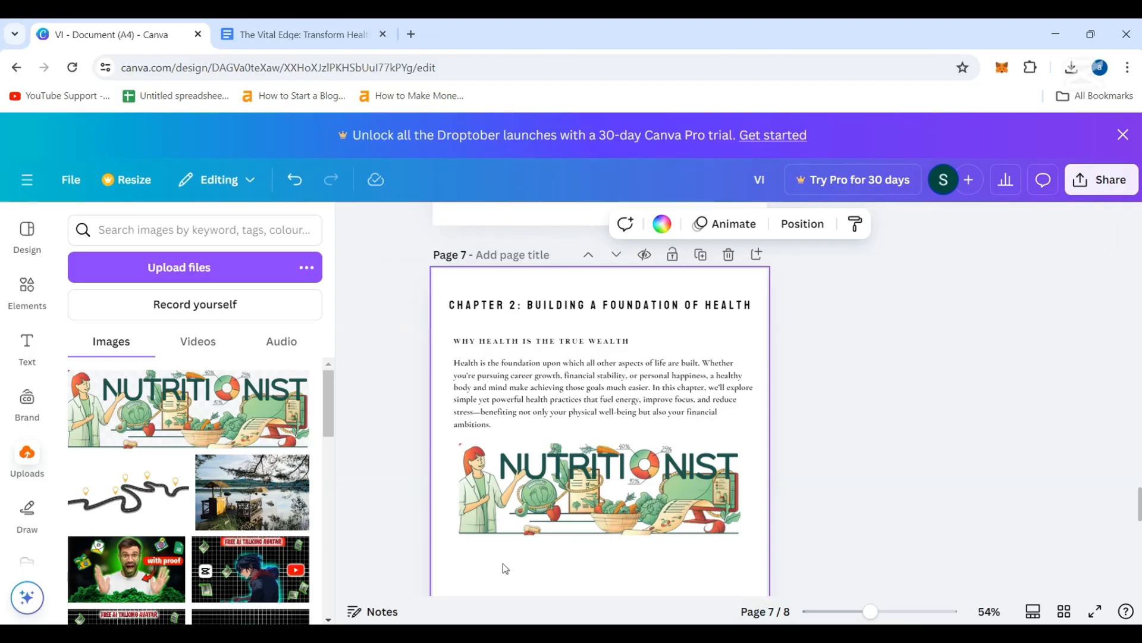
scroll(512, 577, down, 2)
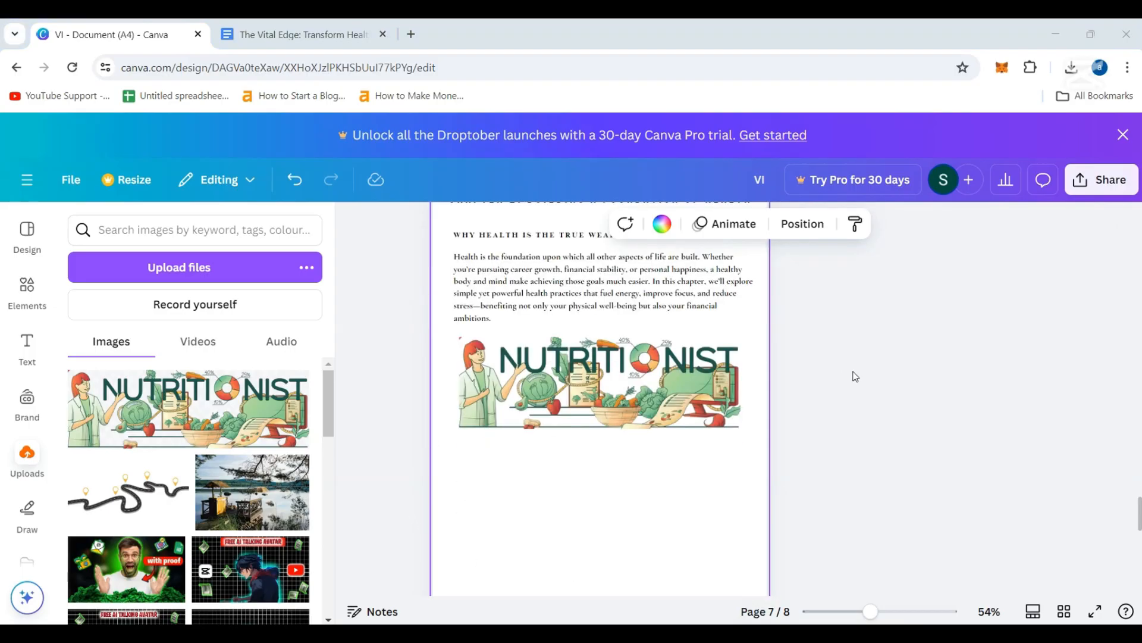
click(670, 266)
scroll(670, 266, up, 3)
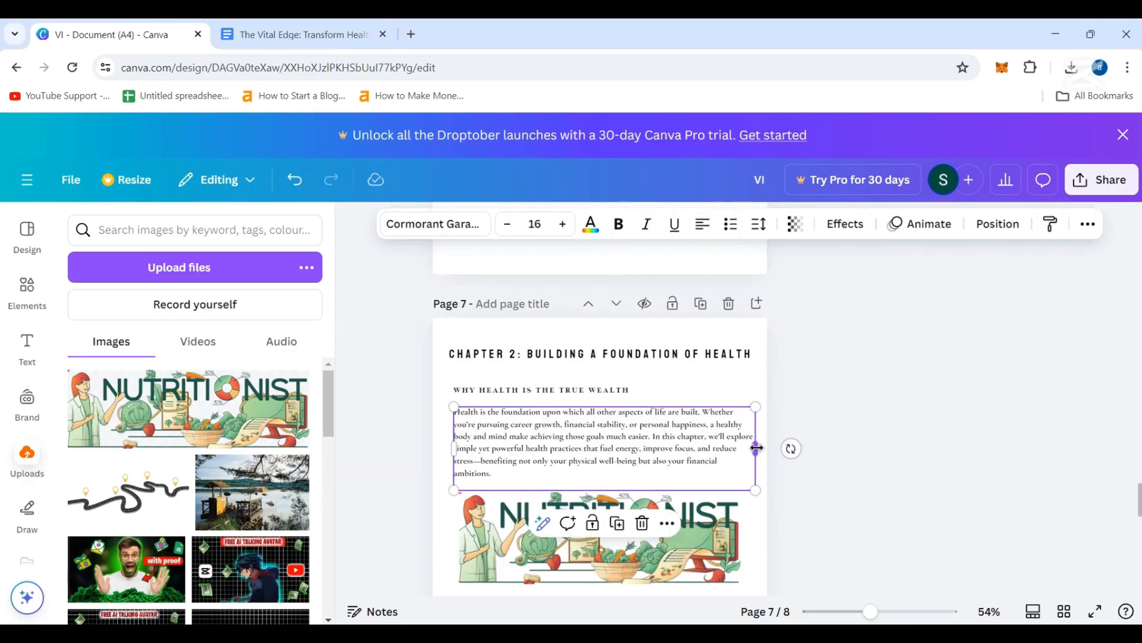
drag(756, 447, 749, 445)
click(716, 360)
scroll(752, 474, down, 4)
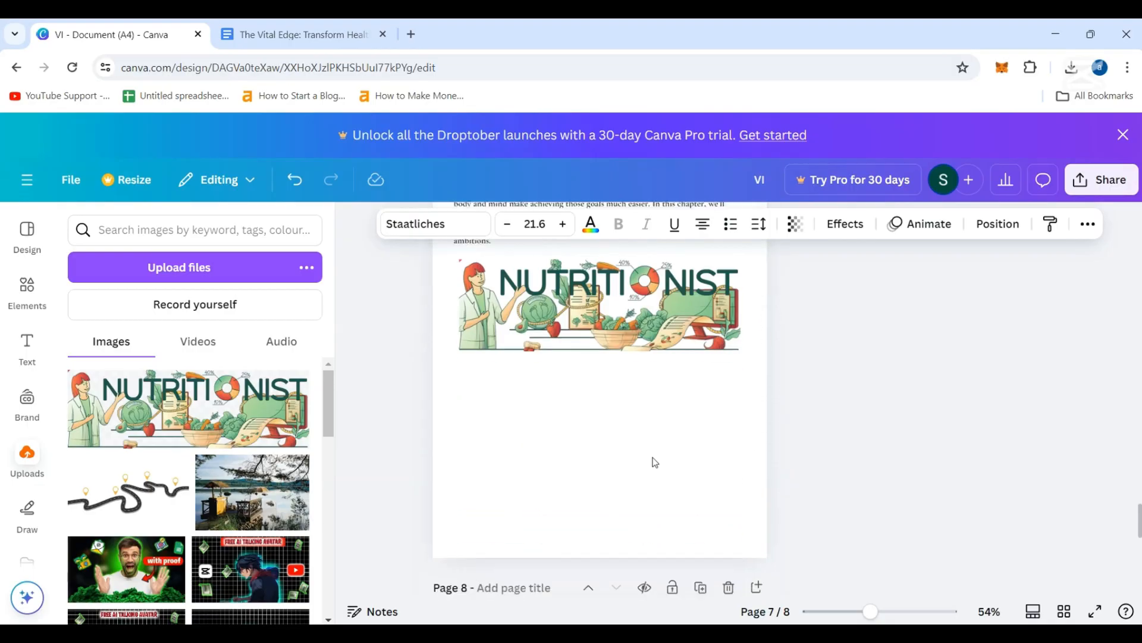
- Check the manuscript's nutrition section in Google Docs and return to page 7 of the Canva design
click(301, 34)
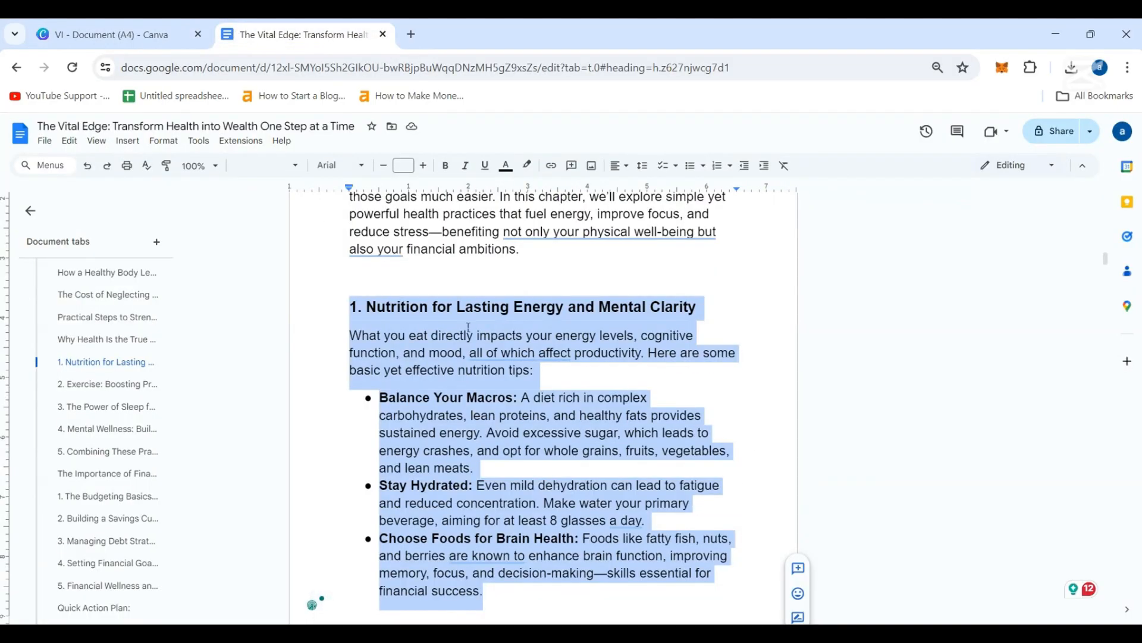
scroll(468, 328, up, 3)
click(104, 34)
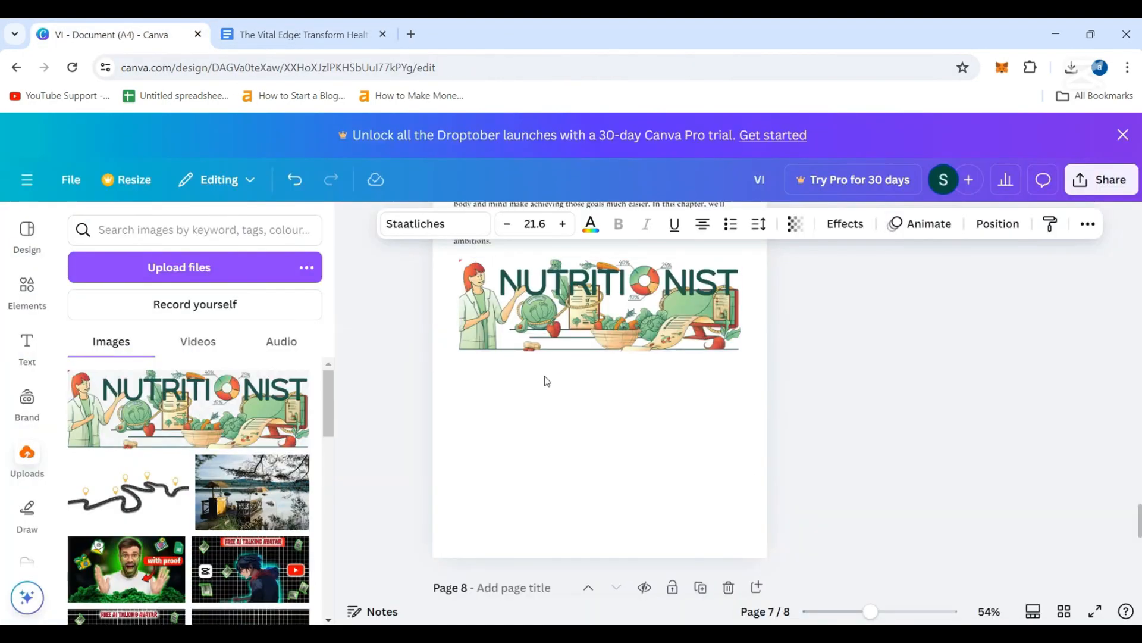
click(469, 380)
text(1. NUTRITION FOR LASTING ENERGY AND MENTAL CLARITY WHAT YOU EAT DIRECTLY IMPACTS YOUR ENERGY LEVELS, COGNITIVE FUNCTION, AND MOOD, ALL OF WHICH AFFECT PRODUCTIVITY. HERE ARE SOME BASIC YET EFFECTIVE NUTRITION TIPS: BALANCE YOUR MACROS: A DIET RICH IN COMPLEX CARBOHYDRATES, LEAN PROTEINS, AND HEALTHY FATS PROVIDES SUSTAINED ENERGY. AVOID EXCESSIVE SUGAR, WHICH LEADS TO ENERGY CRASHES, AND OPT FOR WHOLE GRAINS, FRUITS, VEGETABLES, AND LEAN MEATS. STAY HYDRATED: EVEN MILD DEHYDRATION CAN LEAD TO FATIGUE AND REDUCED CONCENTRATION. MAKE WATER YOUR PRIMARY BEVERAGE, AIMING FOR AT LEAST 8 GLASSES A DAY. CHOOSE FOODS FOR BRAIN HEALTH: FOODS LIKE FATTY FISH, NUTS, AND BERRIES ARE KNOWN TO ENHANCE BRAIN FUNCTION, IMPROVING MEMORY, FOCUS, AND DECISION-MAKING—SKILLS ESSENTIAL FOR FINANCIAL SUCCESS.)
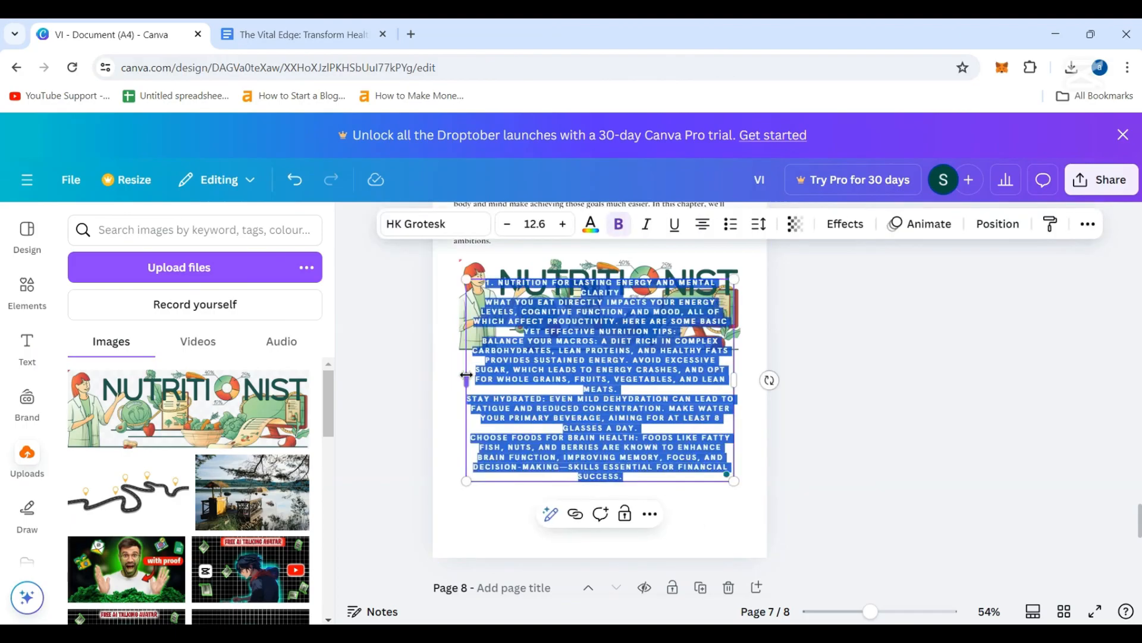
key(ctrl+z)
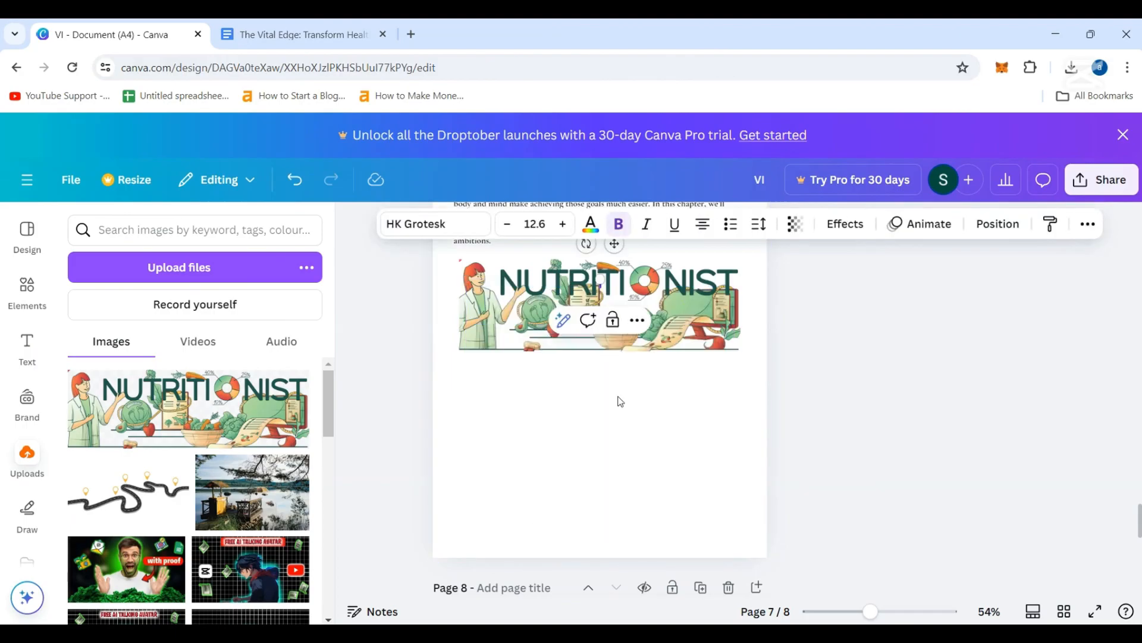
- Duplicate the introductory paragraph's text box on page 7 and place the copy below the nutritionist graphic
scroll(621, 402, up, 5)
click(622, 429)
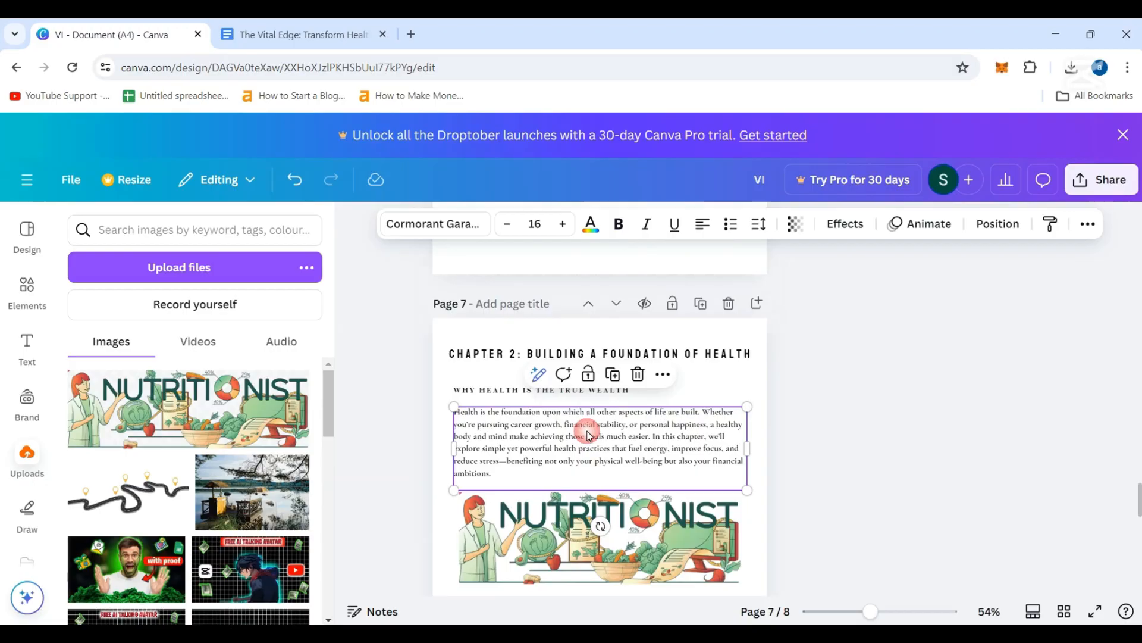
click(620, 381)
drag(624, 406, 624, 456)
- Replace the duplicated paragraph with the manuscript's section "1. Nutrition for Lasting Energy and Mental Clarity", including its nutrition tips
double_click(507, 510)
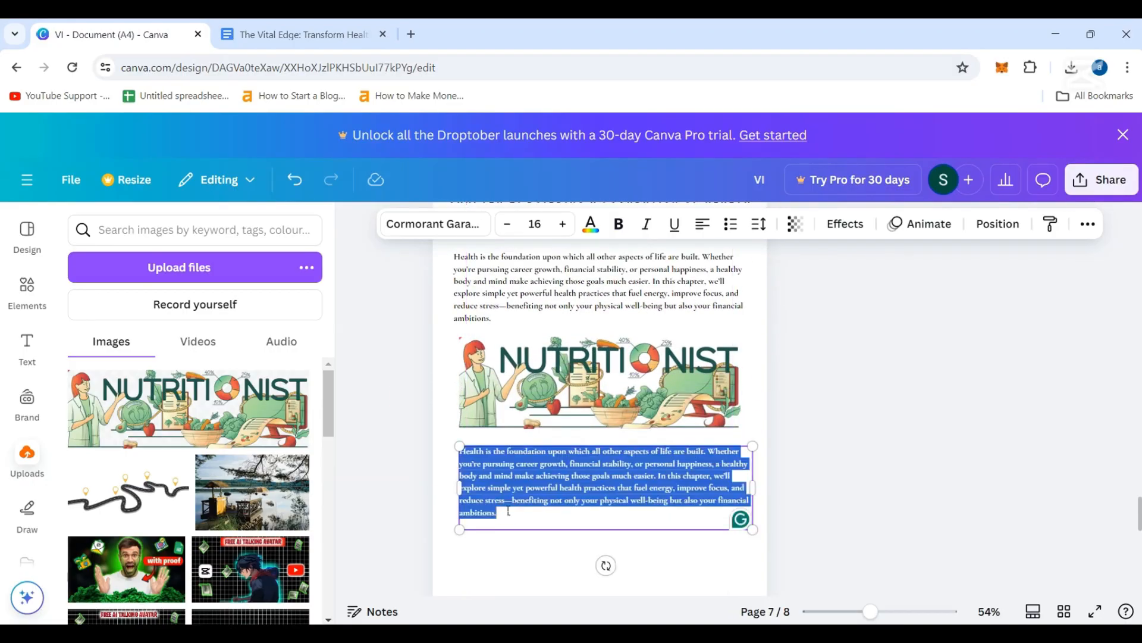
key(Delete)
text(1. Nutrition for Lasting Energy and Mental Clarity What you eat directly impacts your energy levels, cognitive function, and mood, all of which affect productivity. Here are some basic yet effective nutrition tips: Balance Your Macros: A diet rich in complex carbohydrates, lean proteins, and healthy fats provides sustained energy. Avoid excessive sugar, which leads to energy crashes, and opt for whole grains, fruits, vegetables, and lean meats. Stay Hydrated: Even mild dehydration can lead to fatigue and reduced concentration. Make water your primary beverage, aiming for at least 8 glasses a day. Choose Foods for Brain Health: Foods like fatty fish, nuts, and berries are known to enhance brain function, improving memory, focus, and decision-making—skills essential for financial success.)
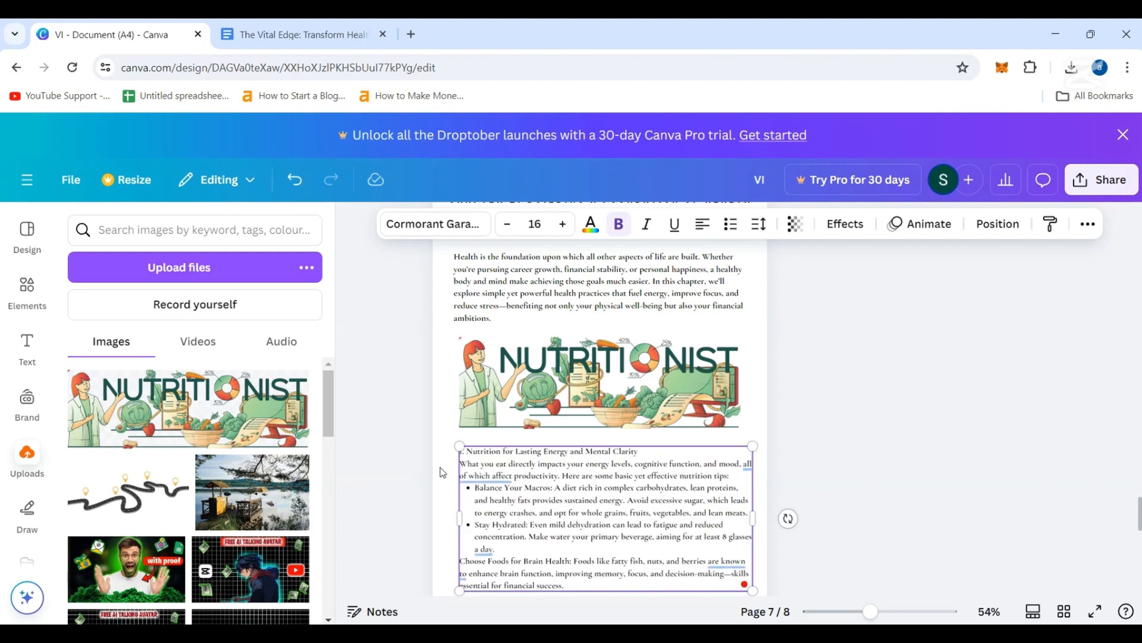
click(443, 415)
click(537, 483)
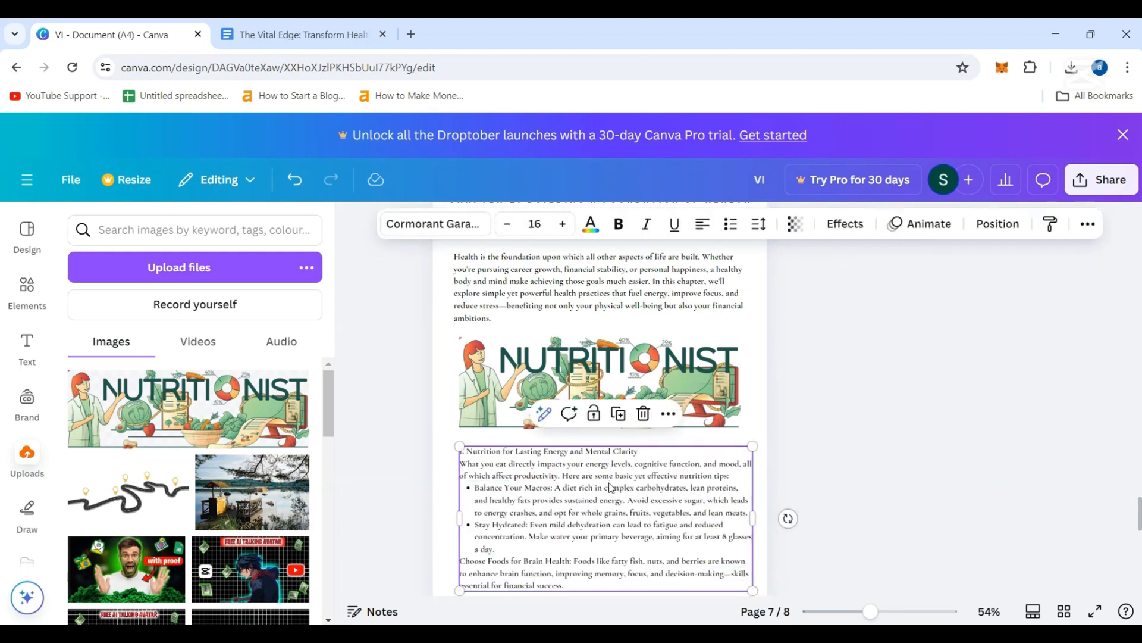
- Check the nutrition section's heading in the Google Docs manuscript and return to page 7 of the Canva design
click(561, 355)
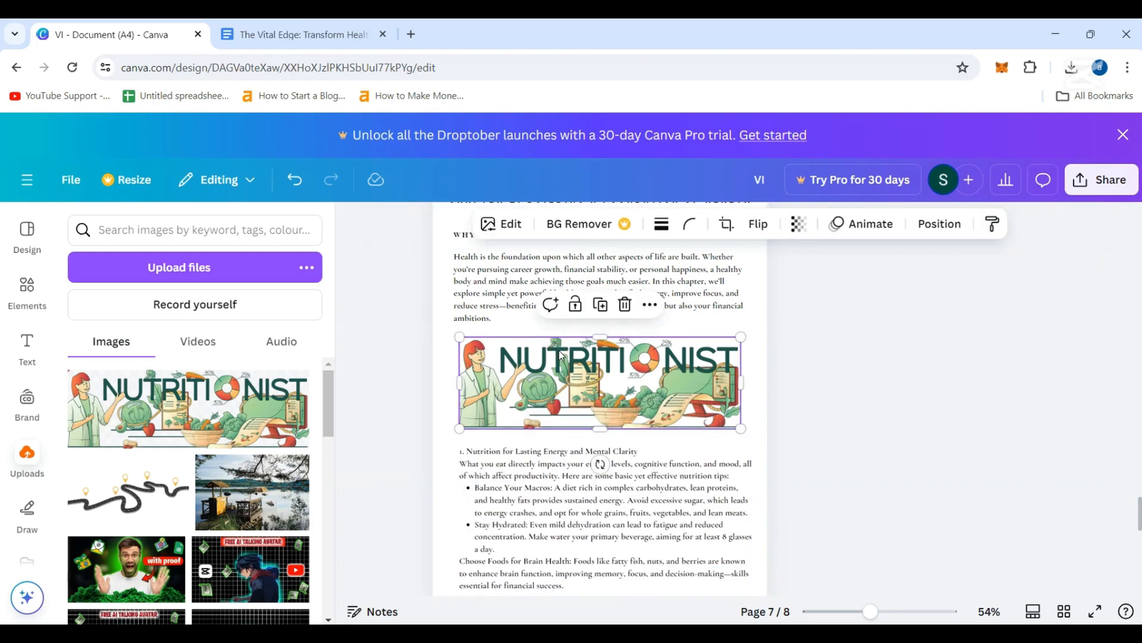
click(472, 456)
click(277, 27)
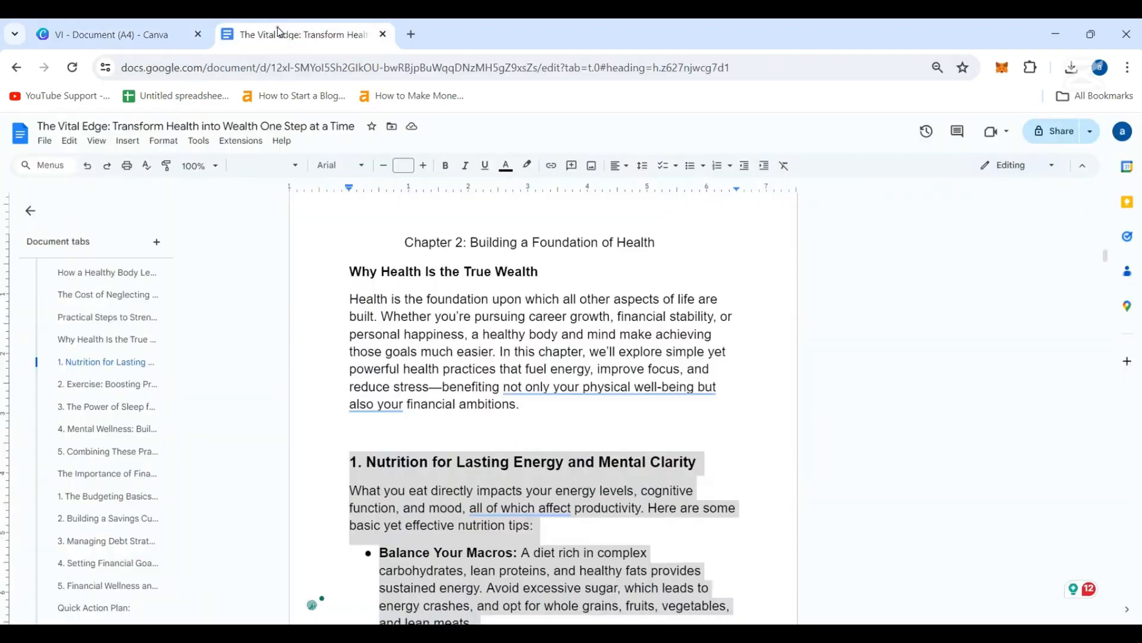
click(113, 34)
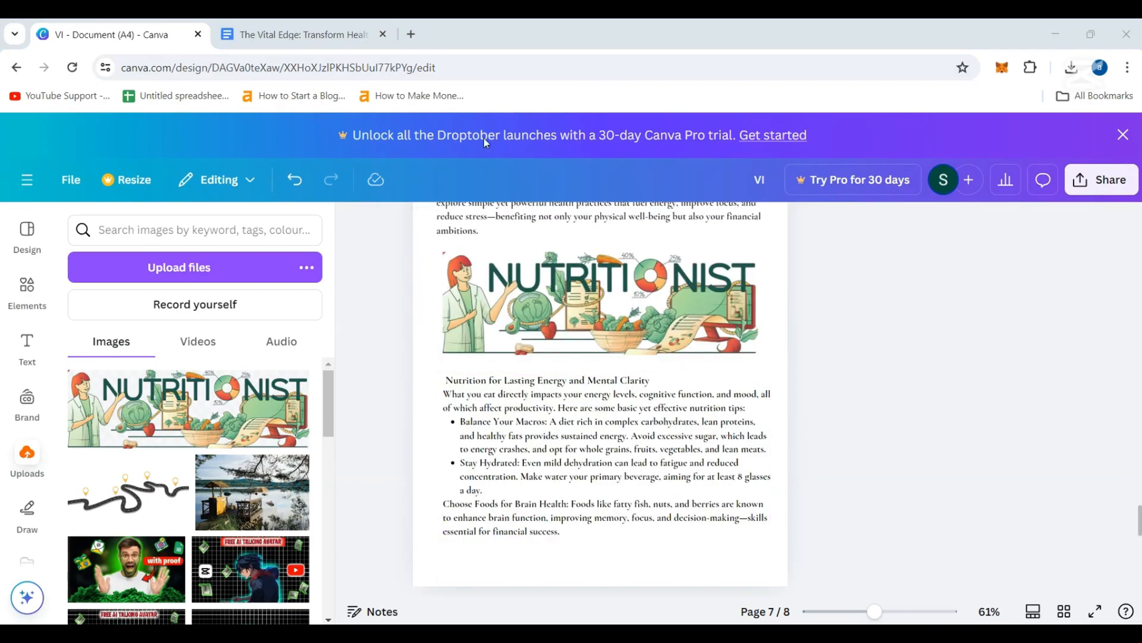
- Add a heading text box on page 7 containing only the section number "1"
click(26, 345)
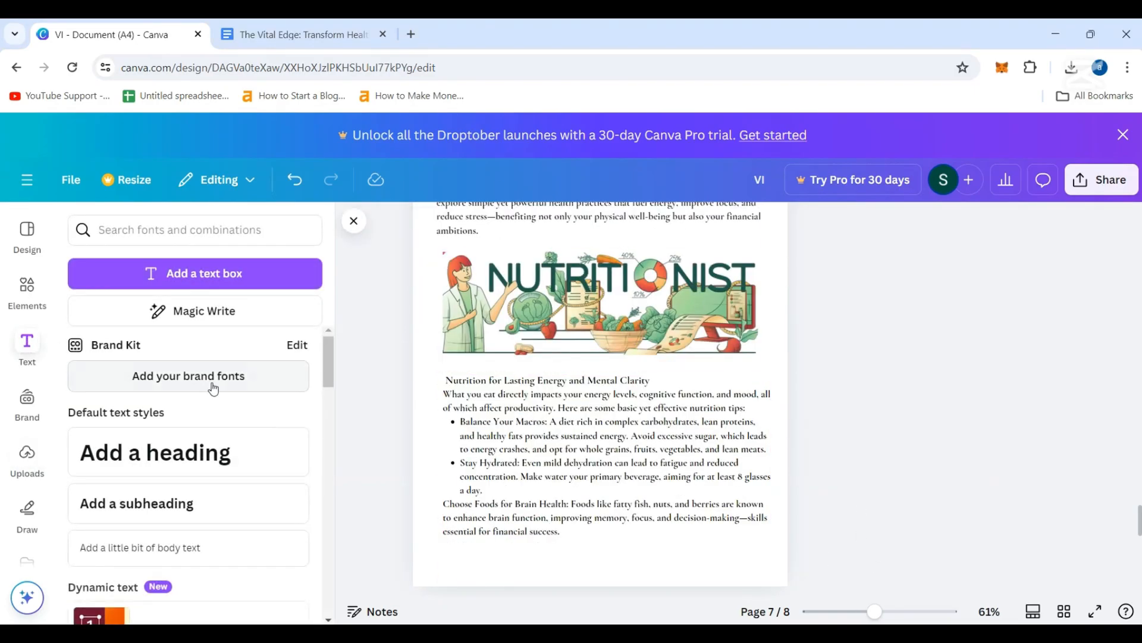
click(210, 458)
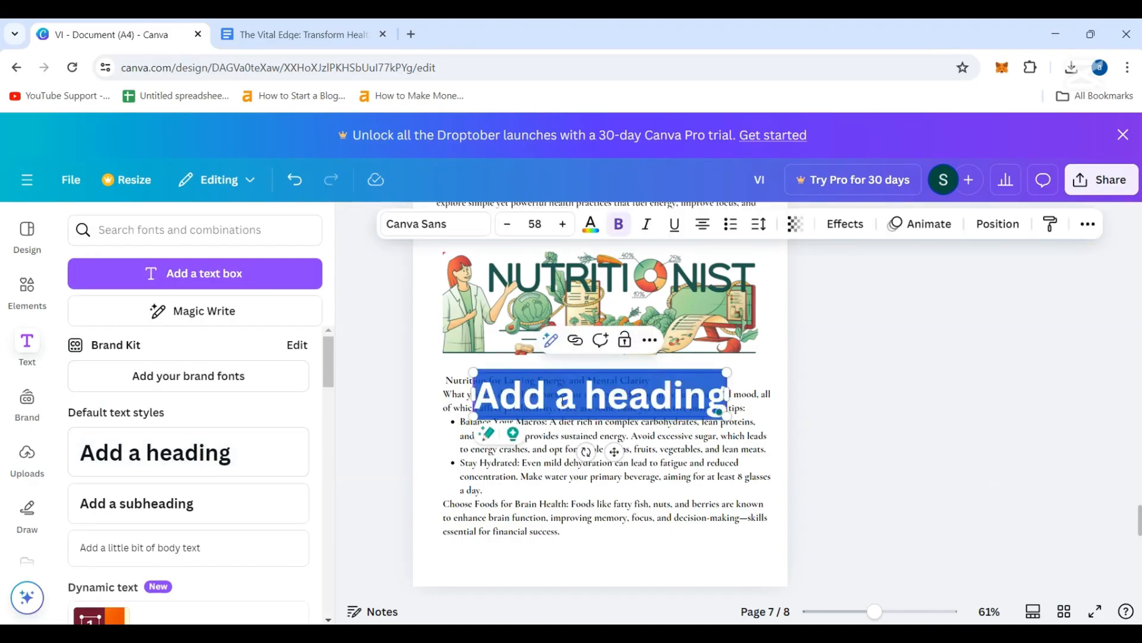
key(BackSpace)
text(1)
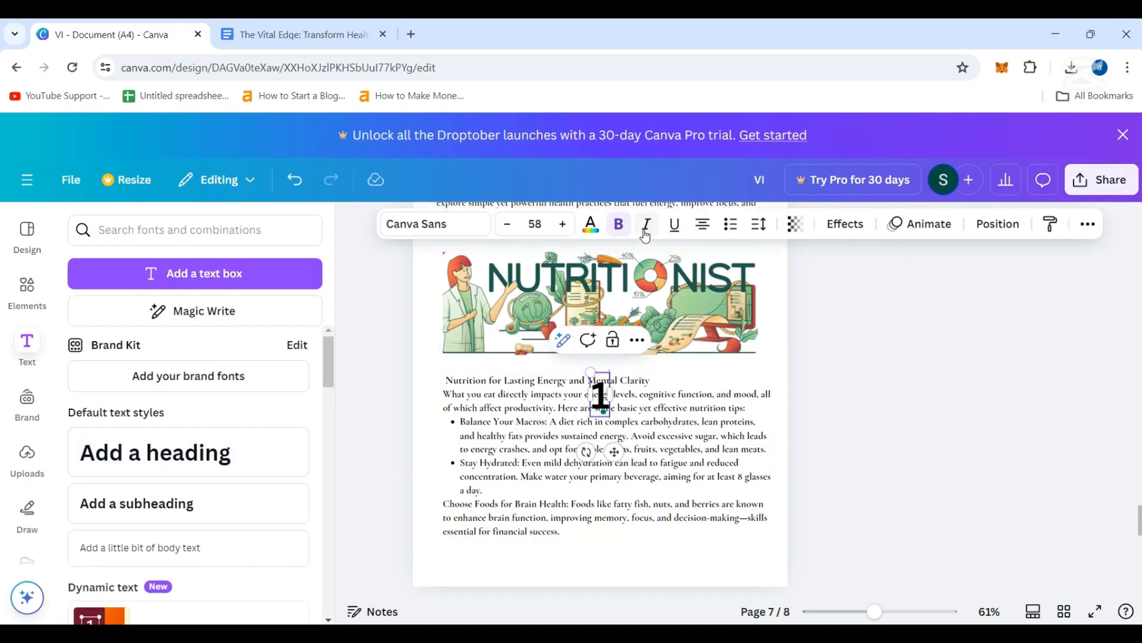
- Remove the bold formatting from the section number "1"
click(618, 224)
click(619, 225)
double_click(600, 395)
click(620, 224)
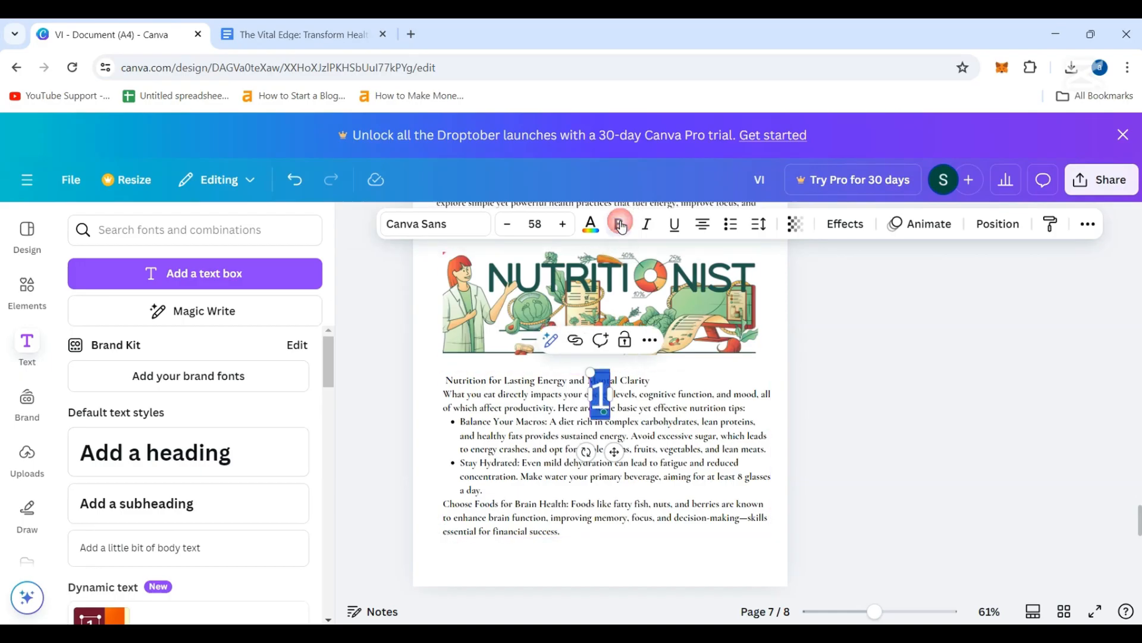
click(564, 445)
- Move the section number "1" in front of the nutrition heading and shrink it to font size 18.5
click(602, 403)
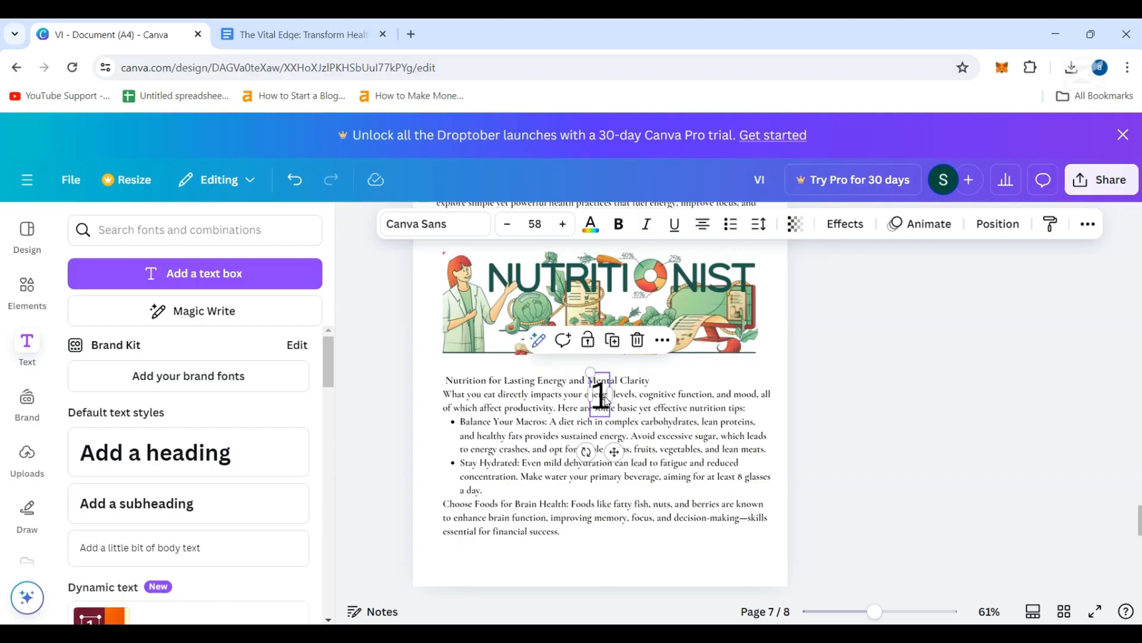
click(601, 397)
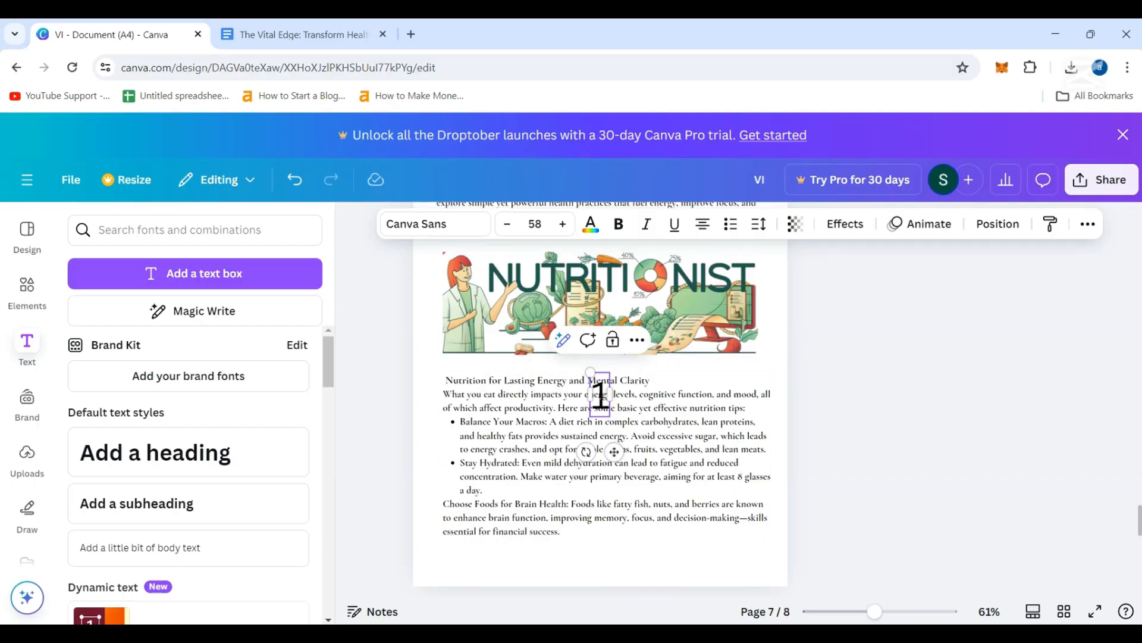
drag(614, 451, 456, 434)
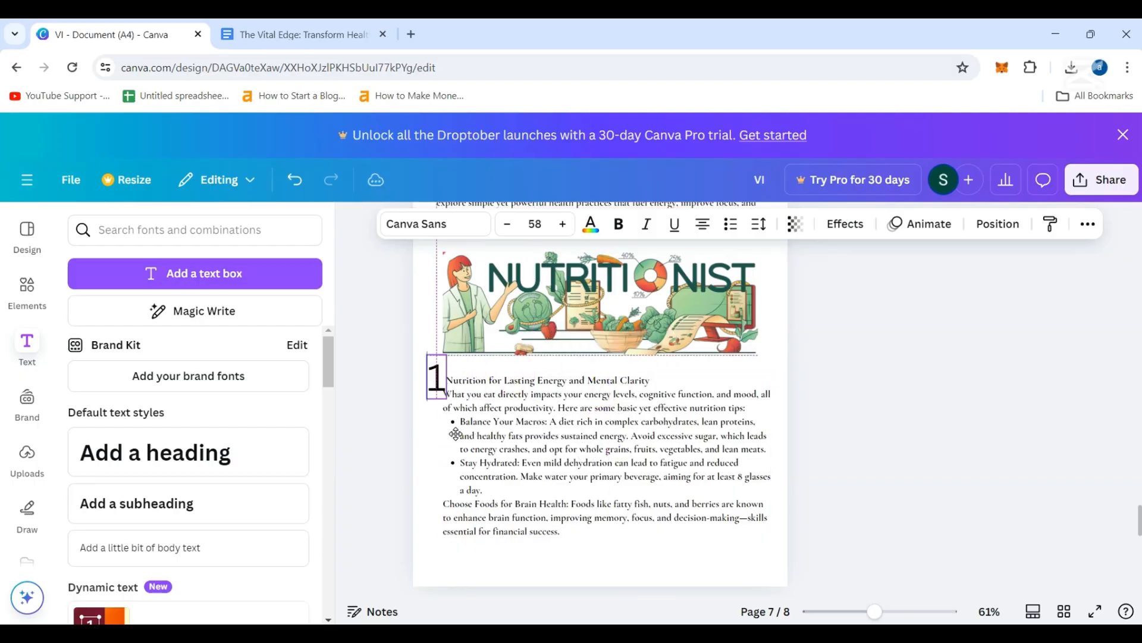
drag(427, 356, 442, 386)
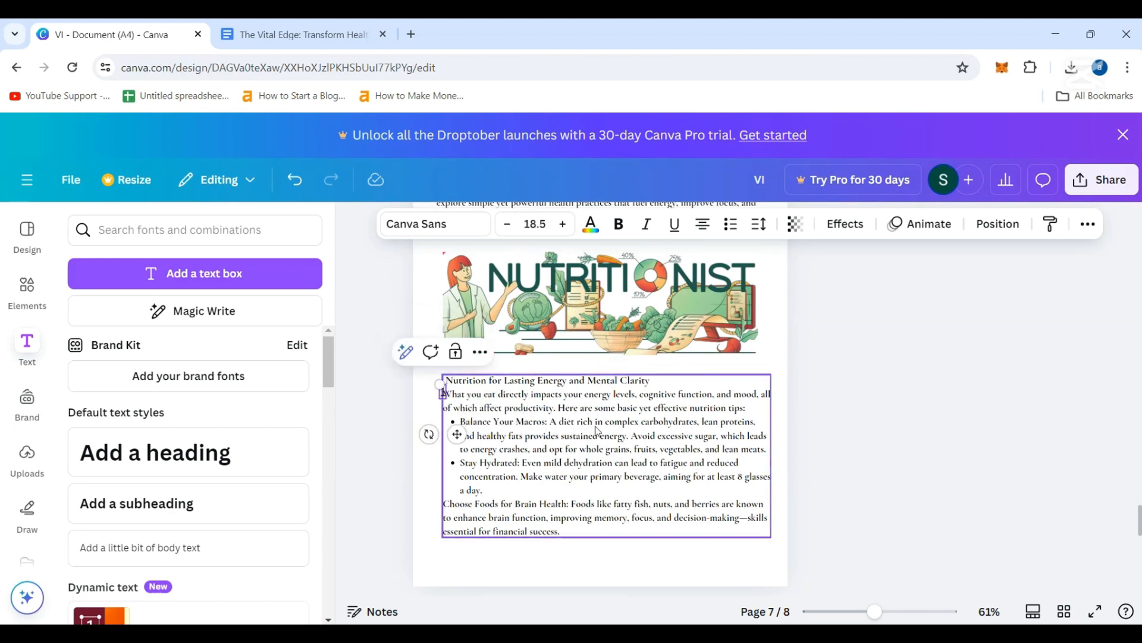
drag(457, 433, 449, 422)
- Nudge the section number "1" slightly up and away from the start of the nutrition heading
click(566, 422)
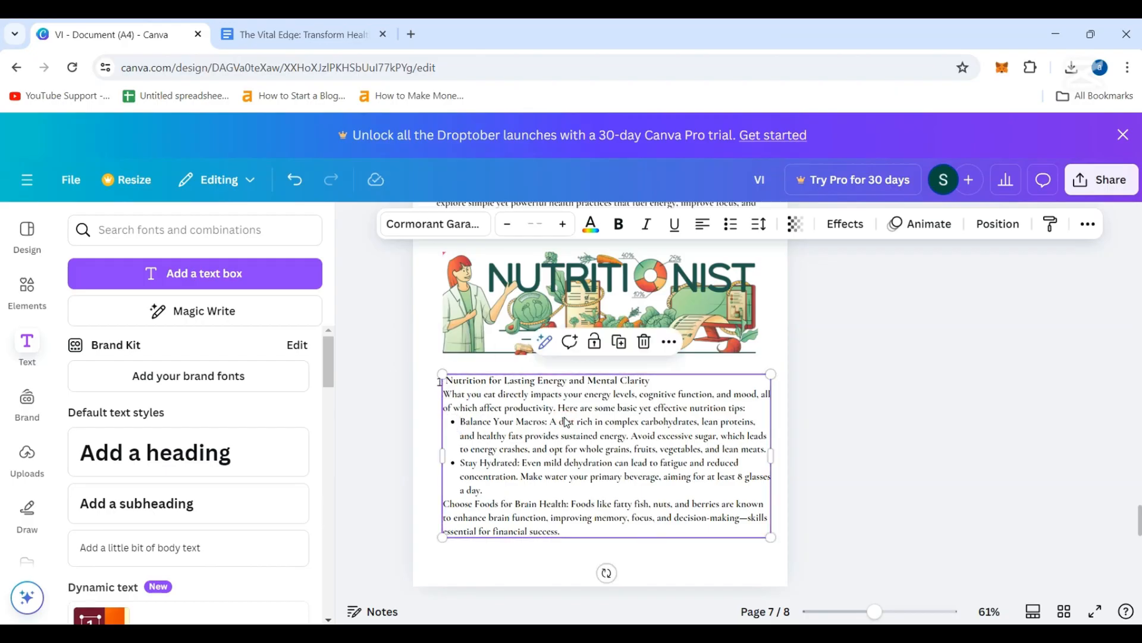
click(361, 455)
click(440, 385)
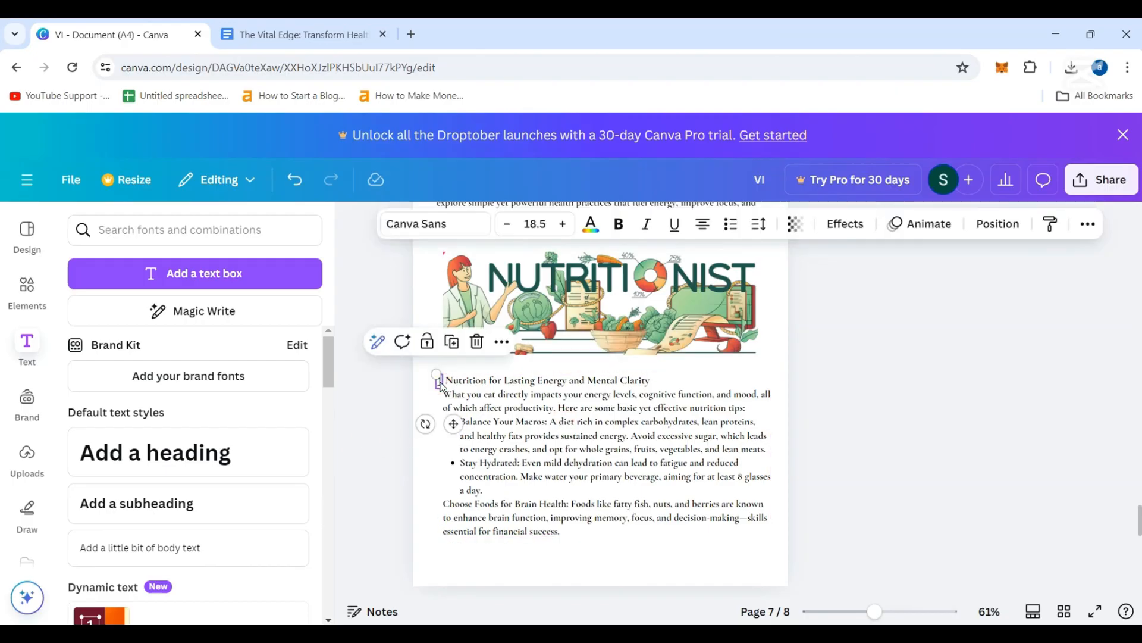
drag(437, 374, 438, 381)
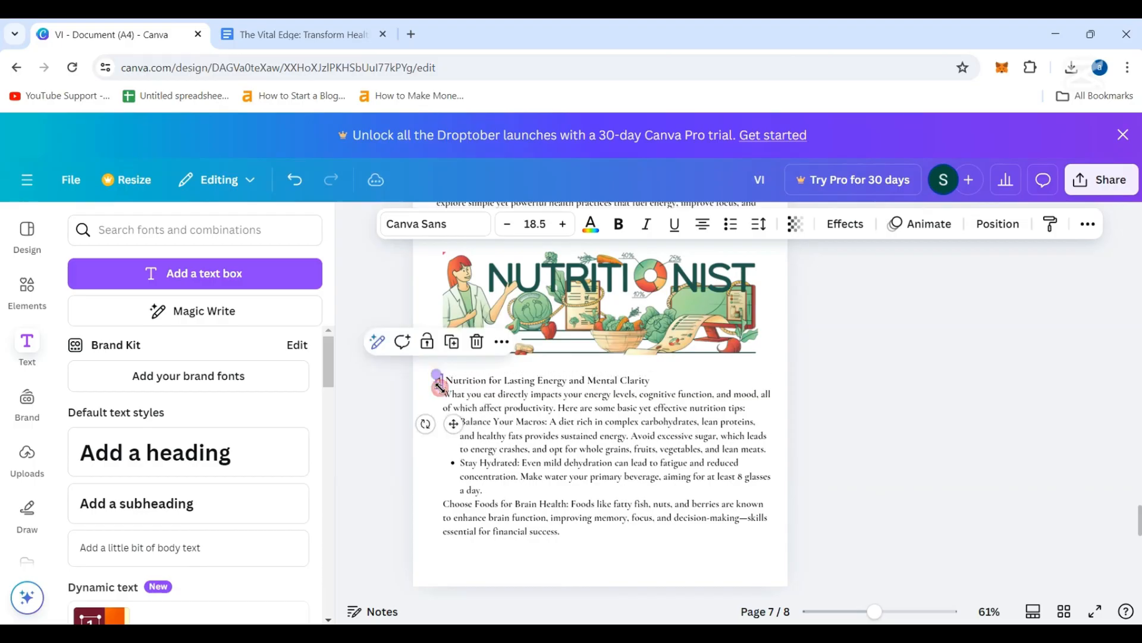
click(587, 408)
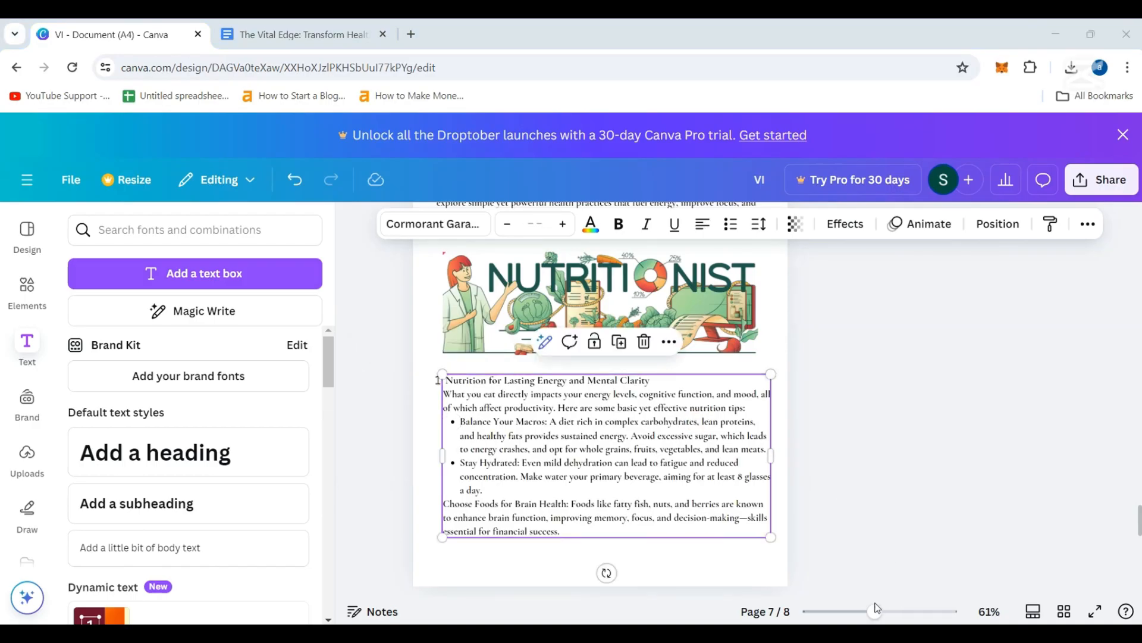
click(426, 470)
- Reduce the section number's font size to 14.5
click(438, 381)
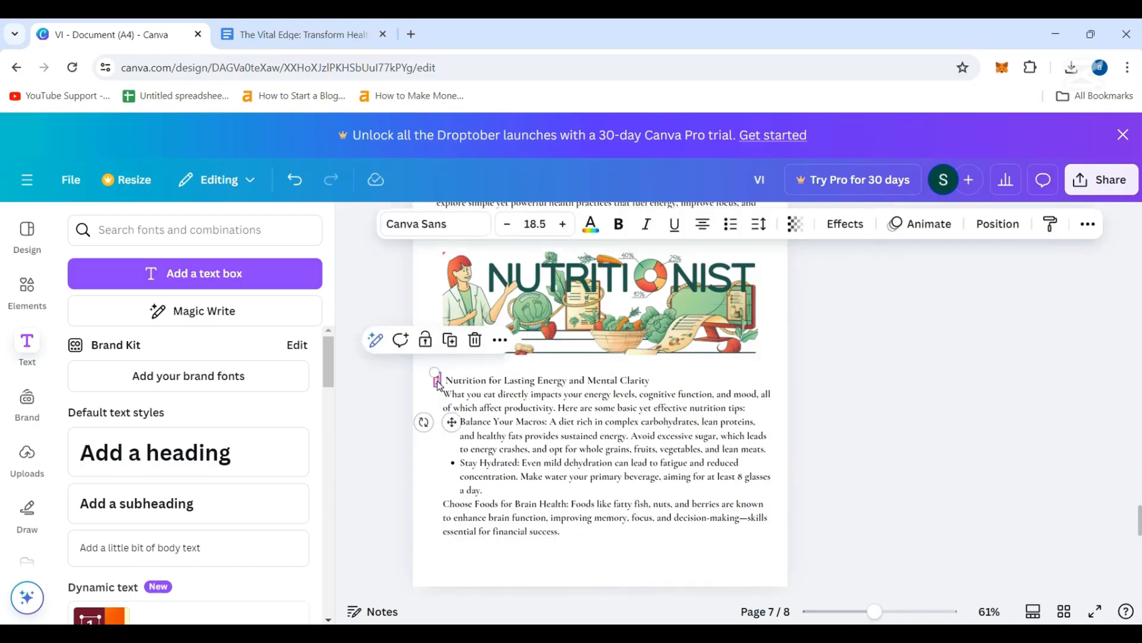
click(503, 234)
click(503, 233)
click(503, 234)
click(503, 234)
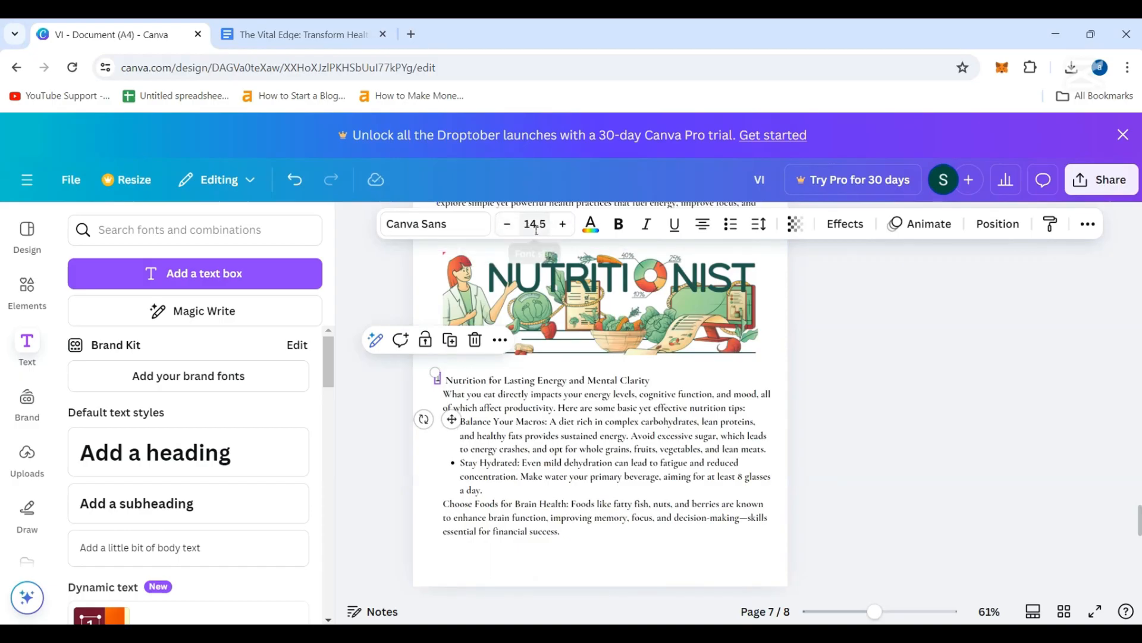
click(438, 481)
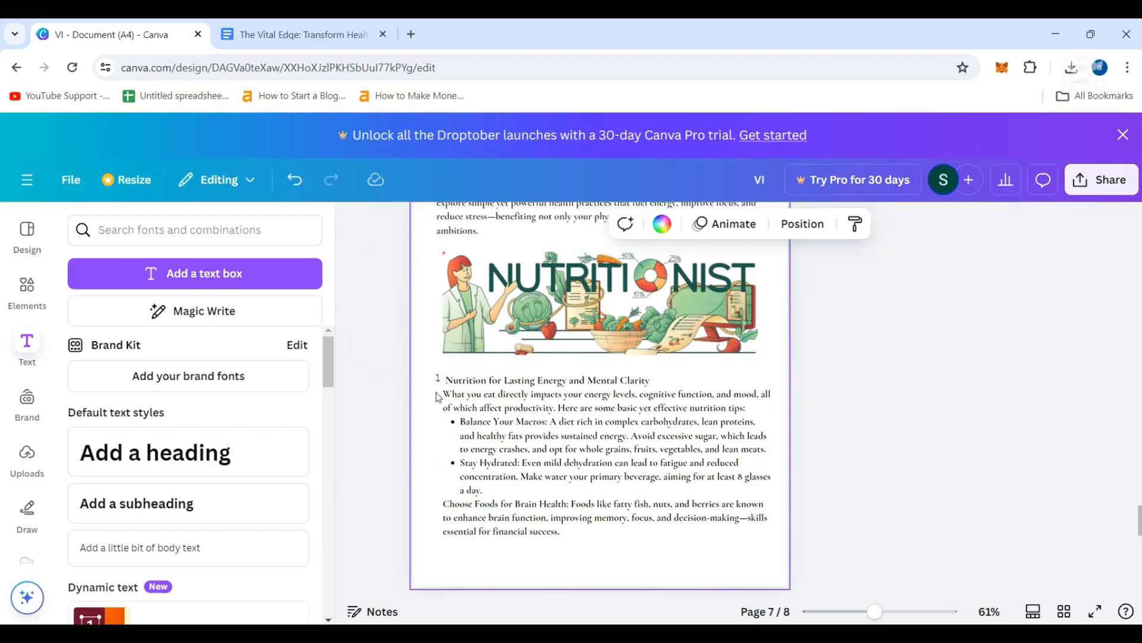
- Fine-tune the section number's position so it lines up with the nutrition heading
click(438, 380)
click(476, 492)
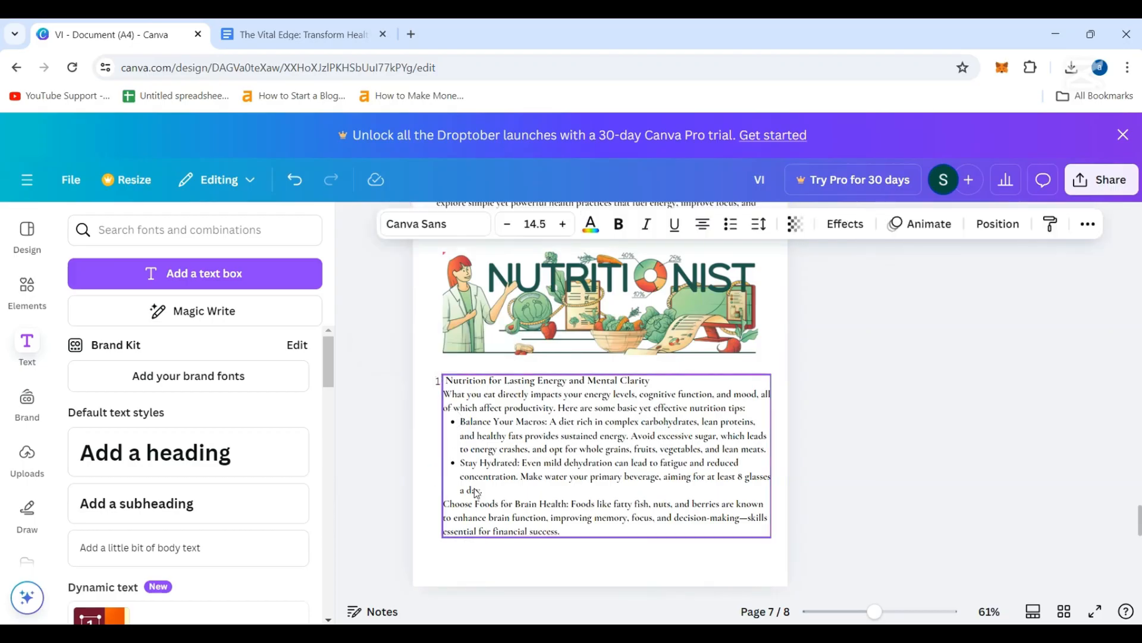
key(Right)
key(Right)
key(Left)
key(Left)
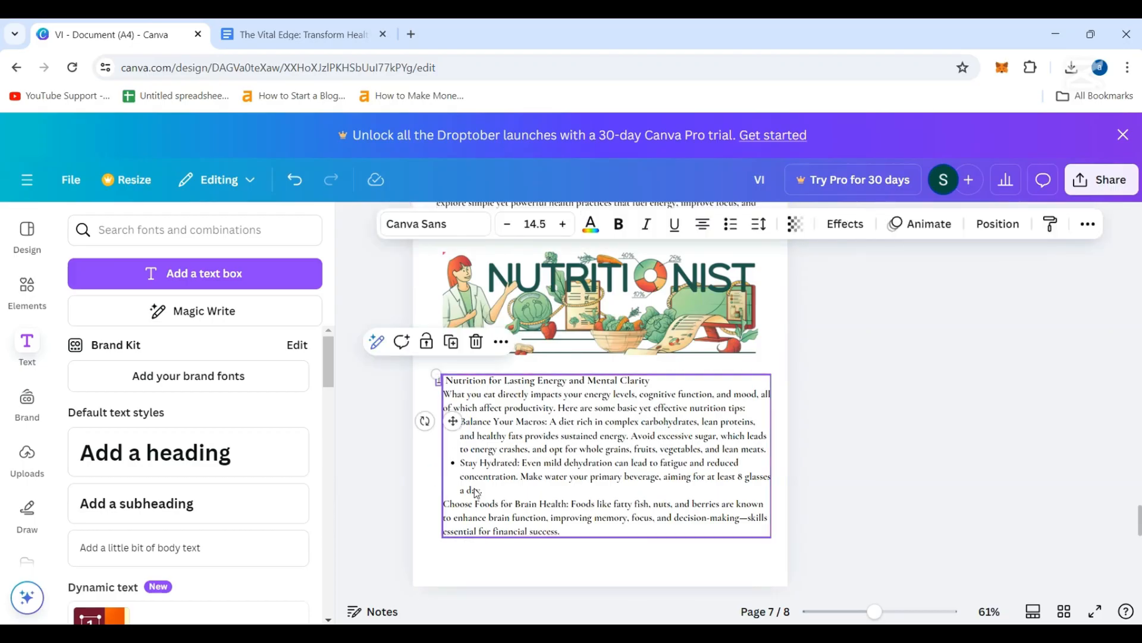
click(581, 497)
click(455, 571)
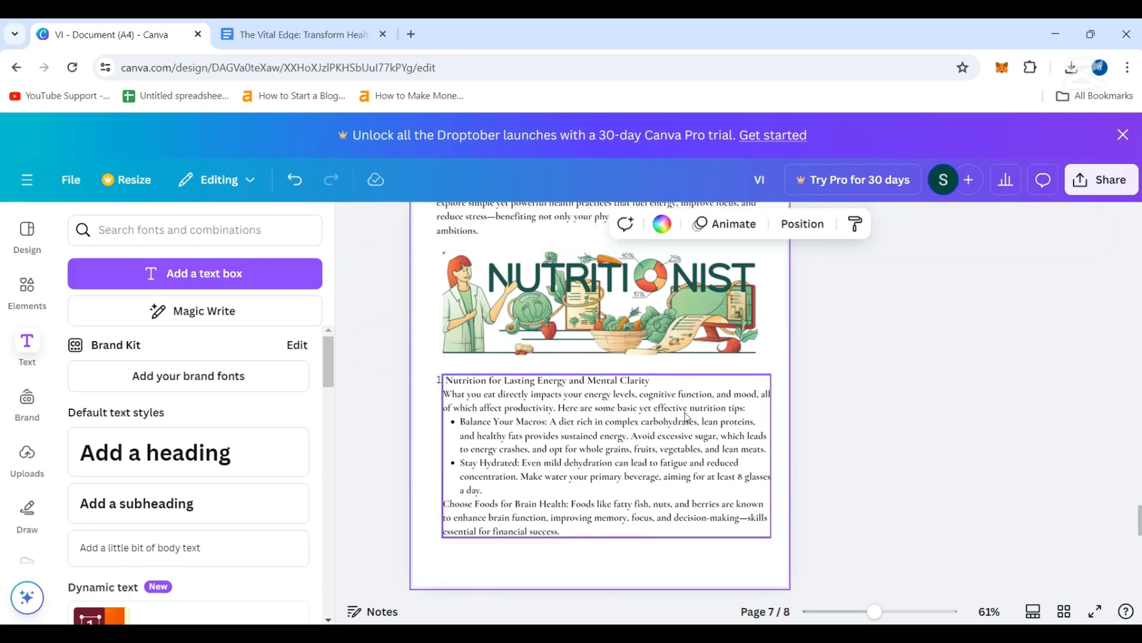
- Insert blank lines before the bulleted tips and before the "Choose Foods for Brain Health" paragraph
click(545, 385)
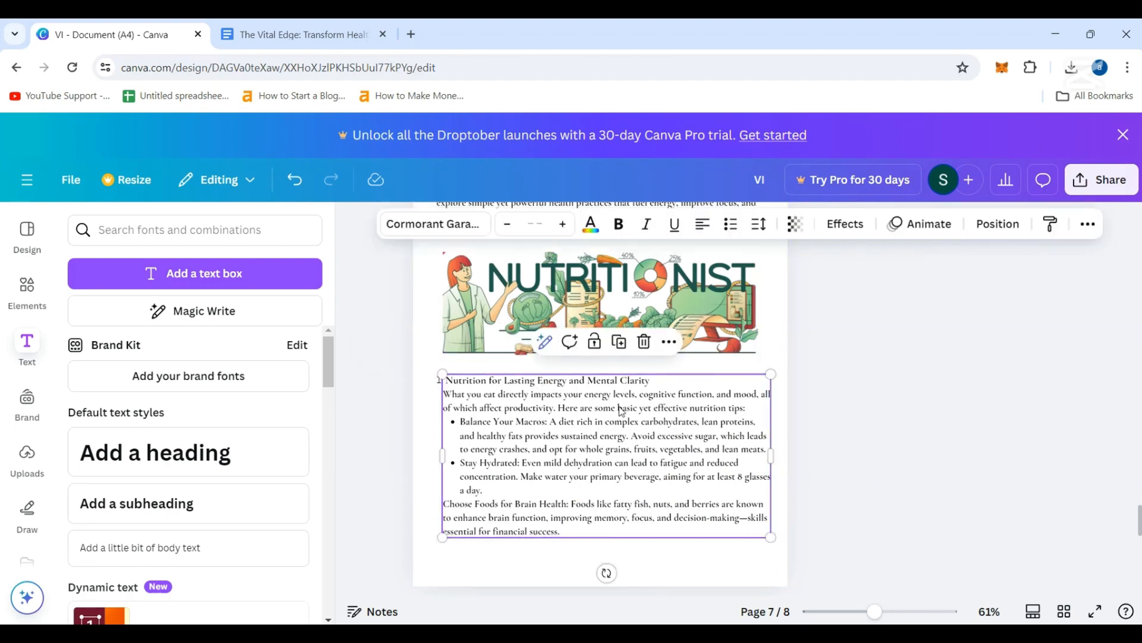
click(749, 408)
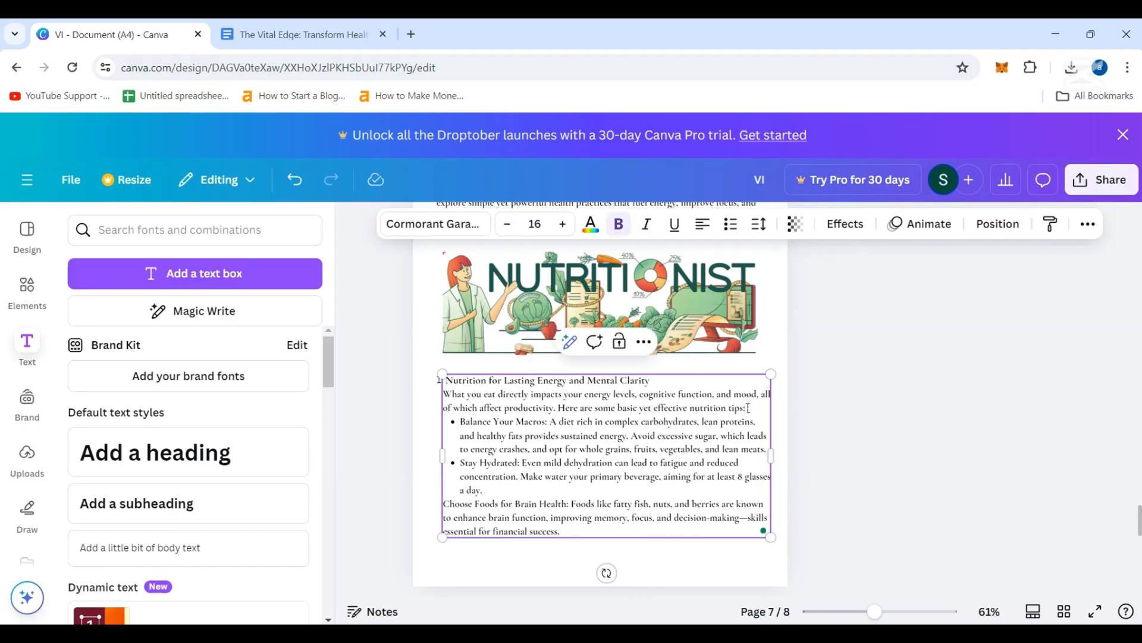
key(Return)
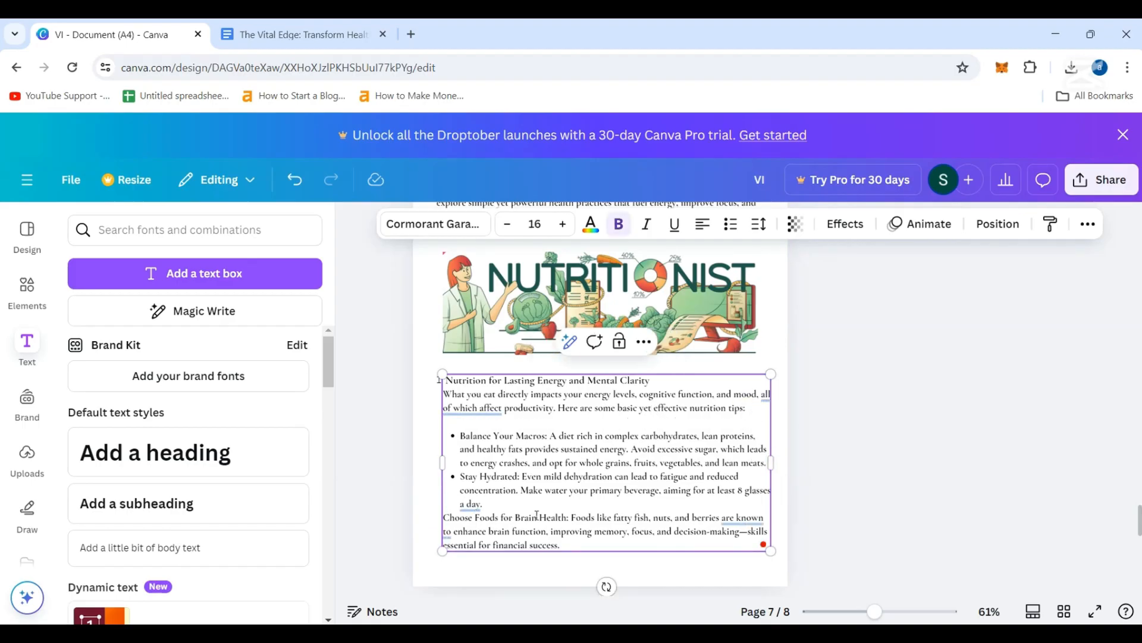
key(Return)
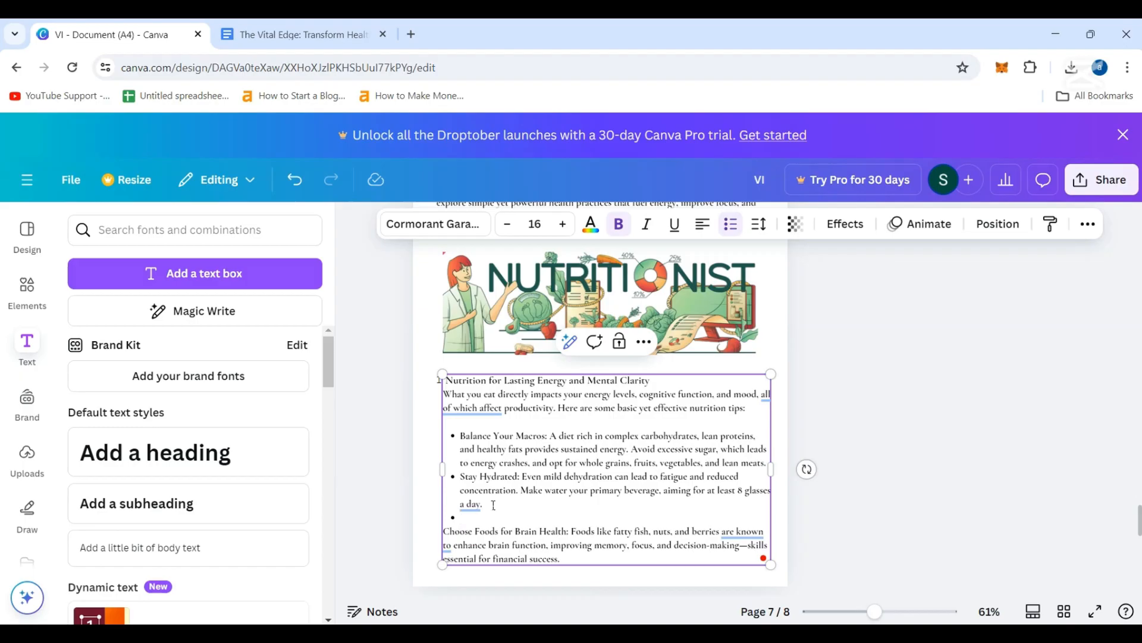
key(BackSpace)
click(364, 447)
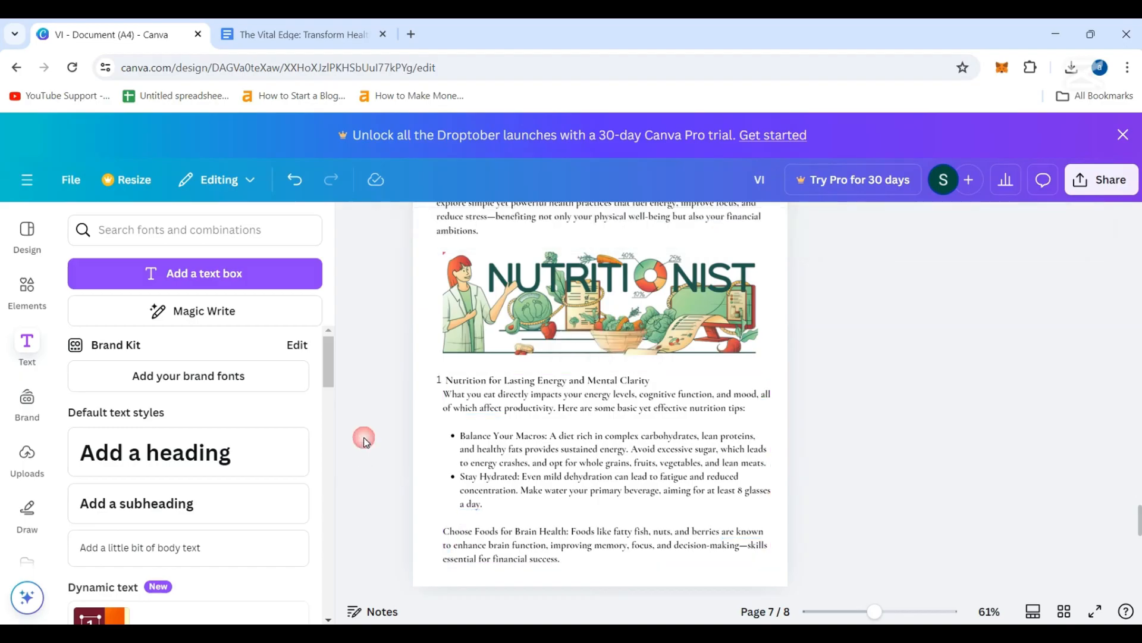
click(430, 379)
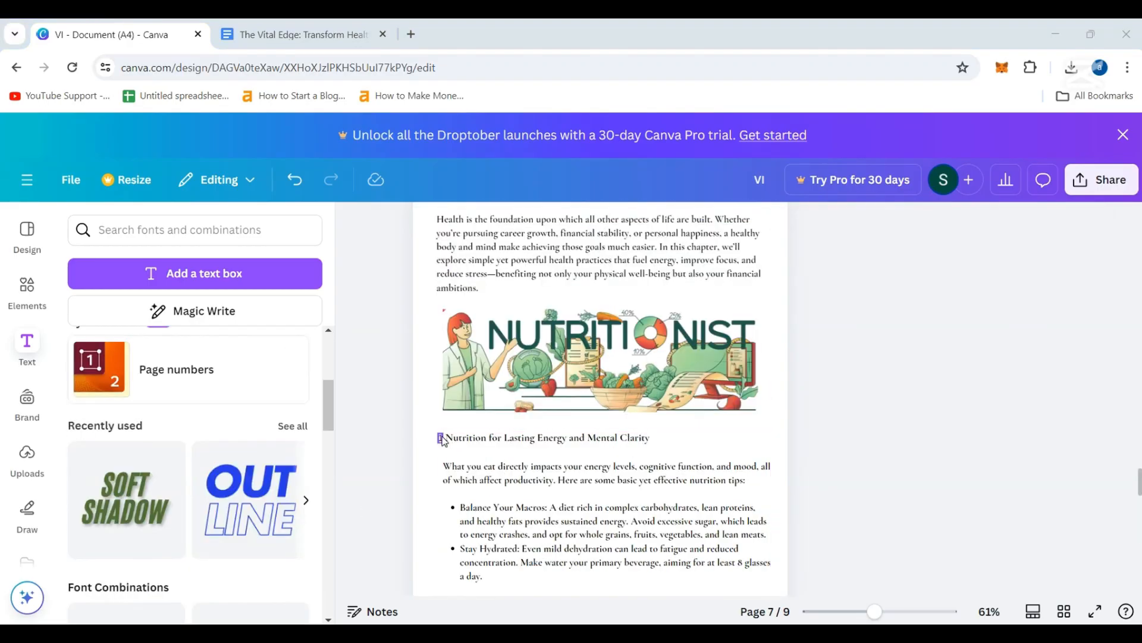
click(503, 440)
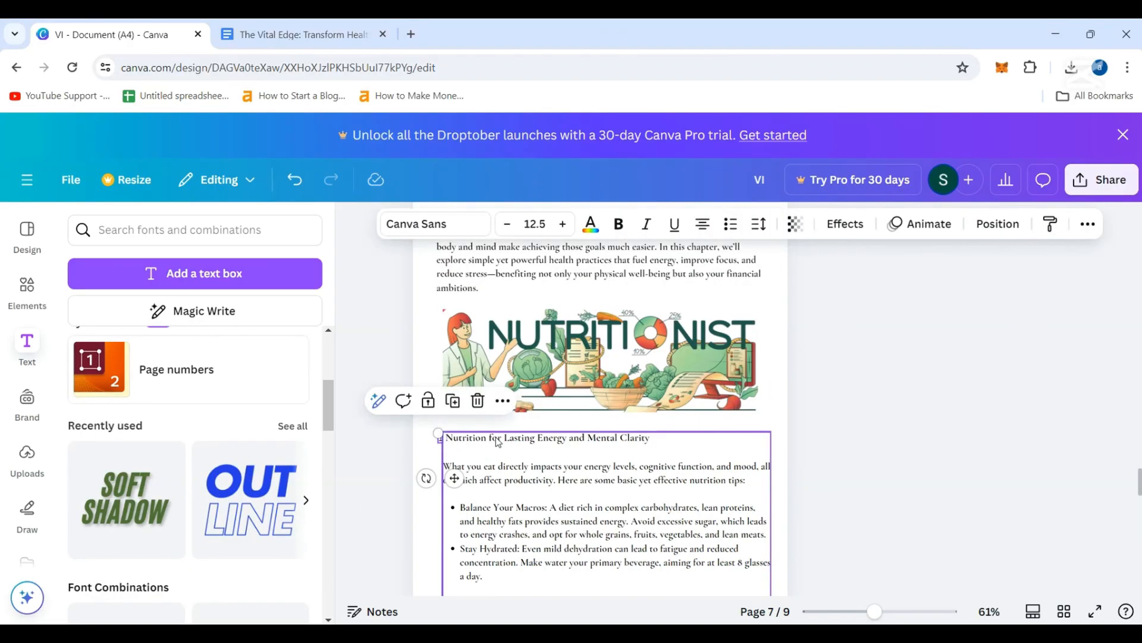
click(604, 463)
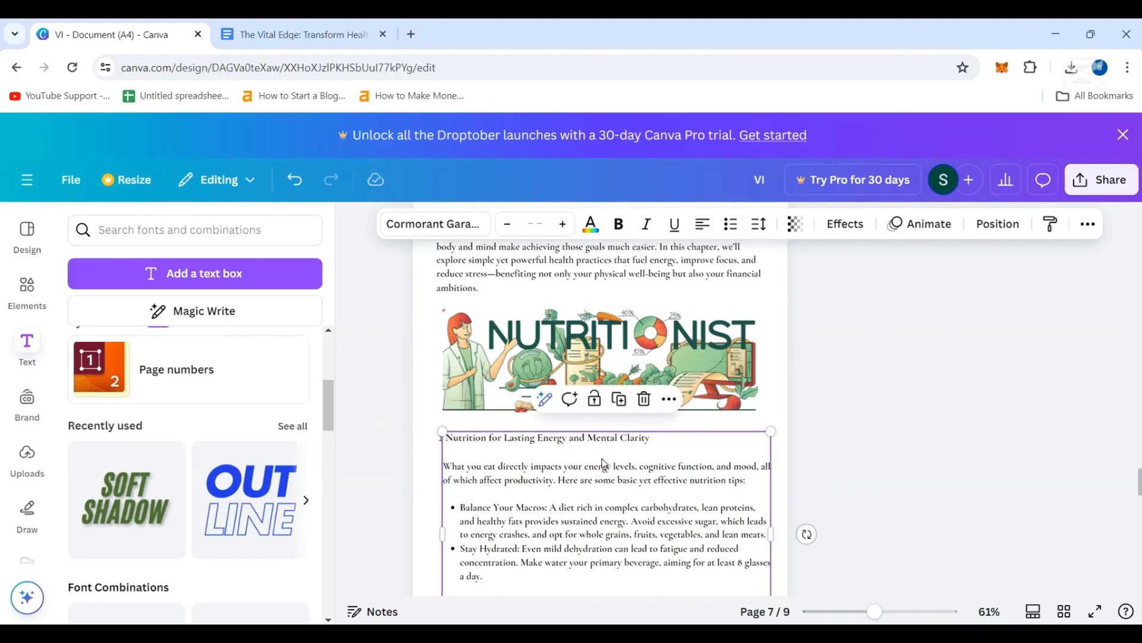
click(702, 426)
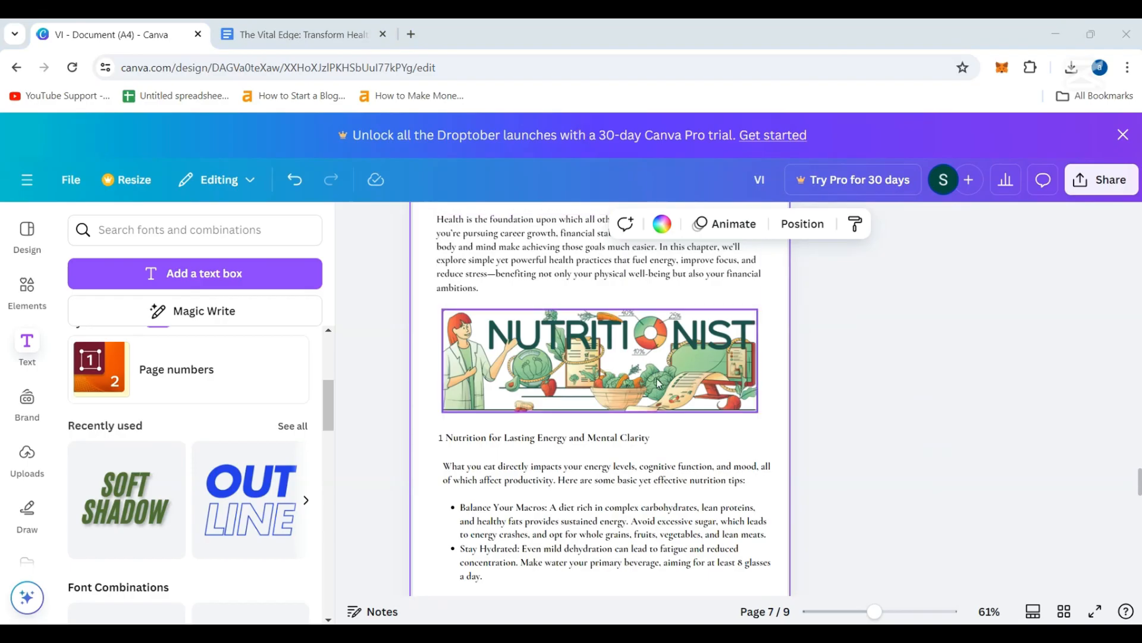
- Try to push the "Choose Foods for Brain Health" paragraph onto page 8 by inserting blank lines before it
scroll(658, 415, down, 5)
scroll(536, 440, up, 2)
click(443, 447)
click(445, 448)
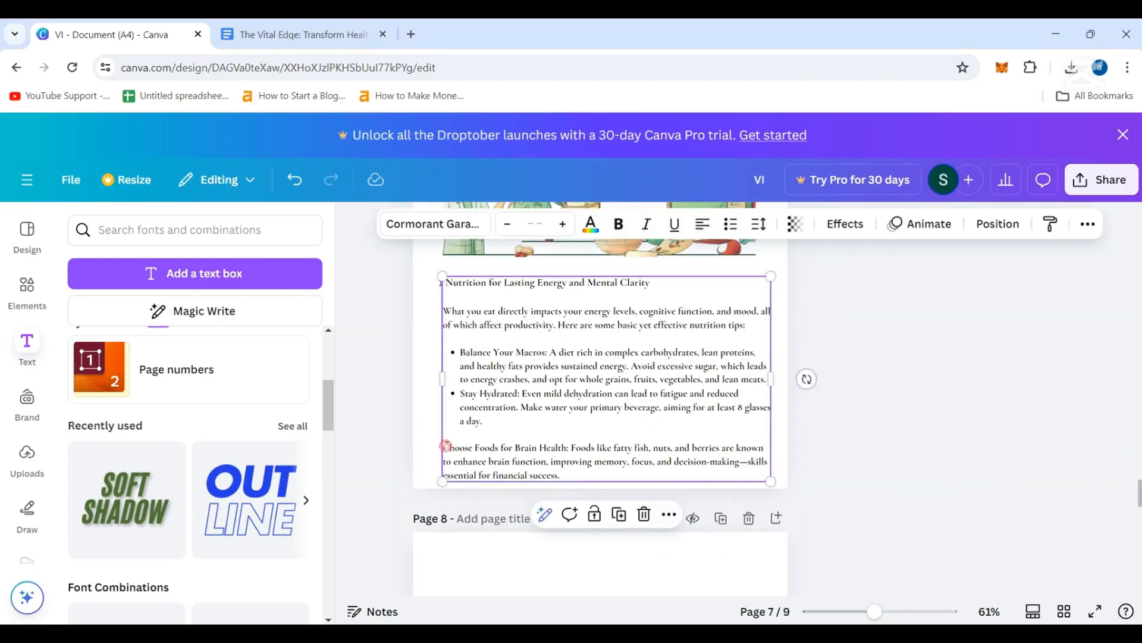
key(Return)
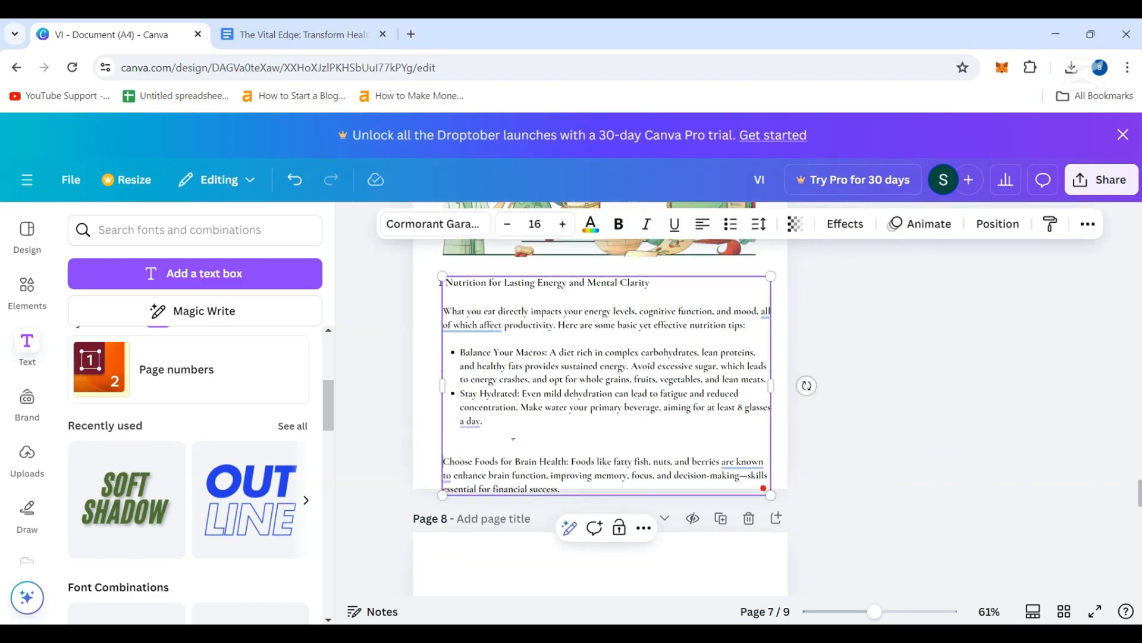
key(Return)
key(Return)
key(Return)
key(Return)
key(Return)
key(Return)
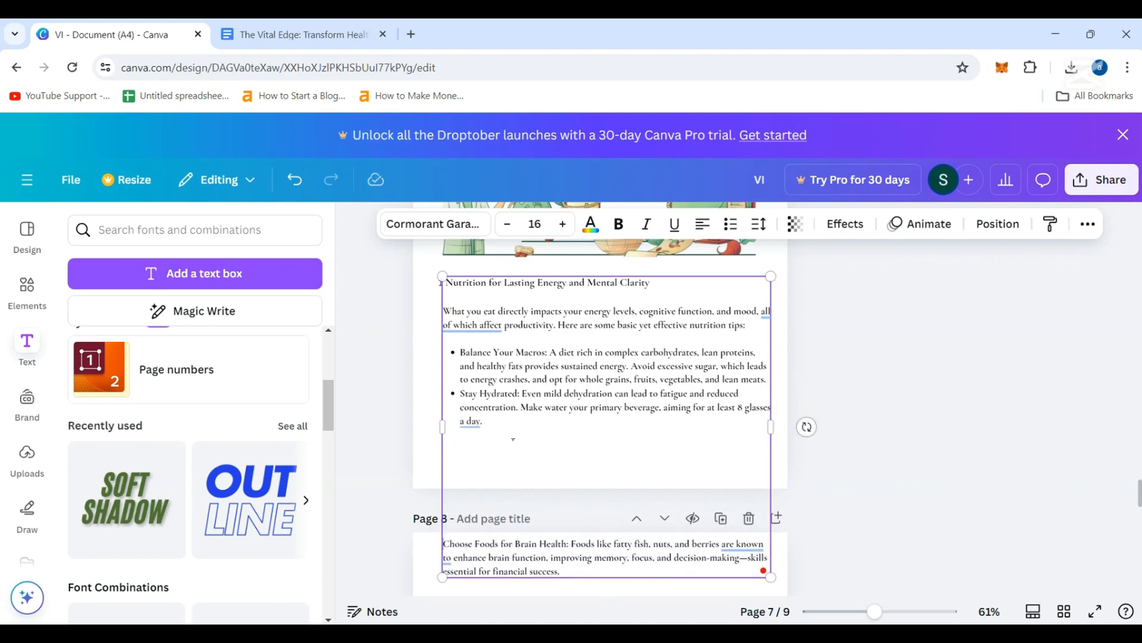
key(Return)
key(Return)
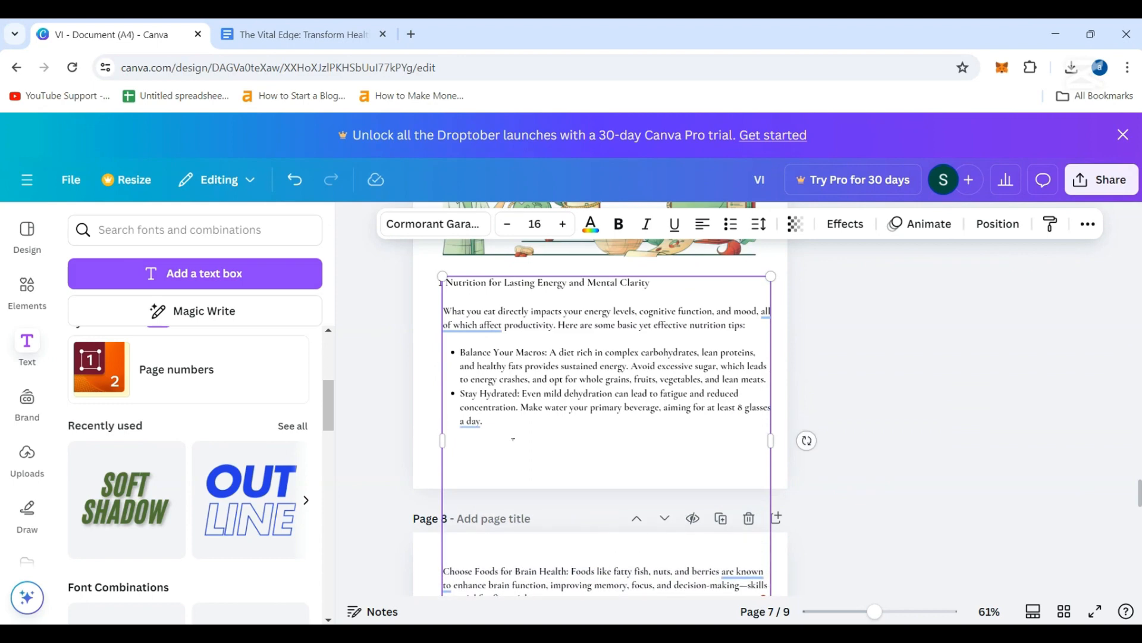
scroll(517, 417, down, 12)
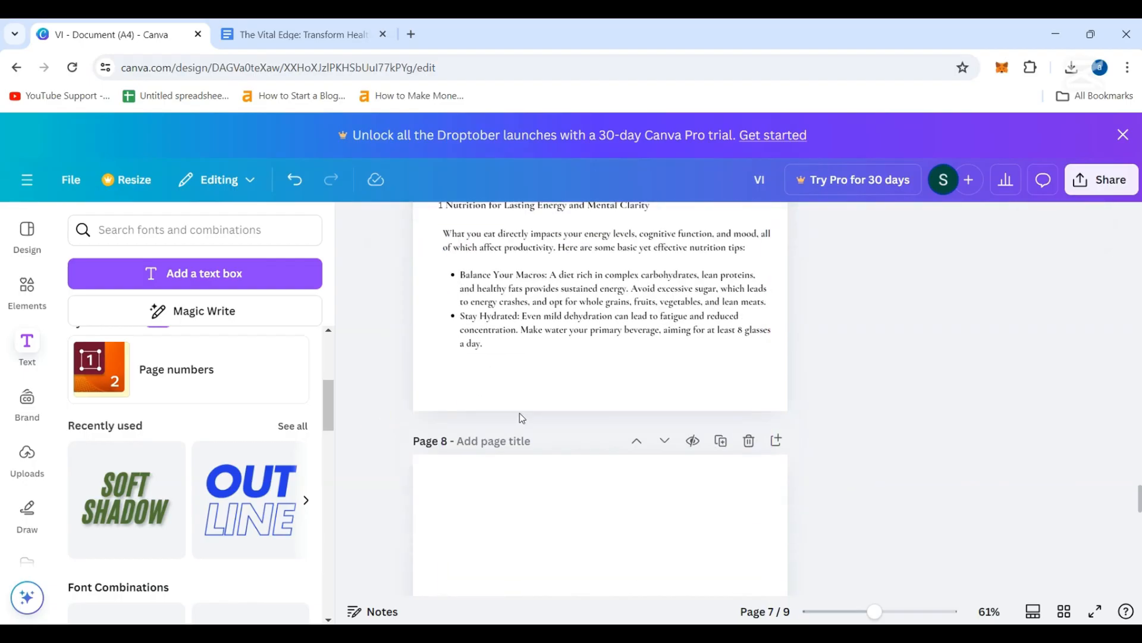
scroll(522, 417, up, 10)
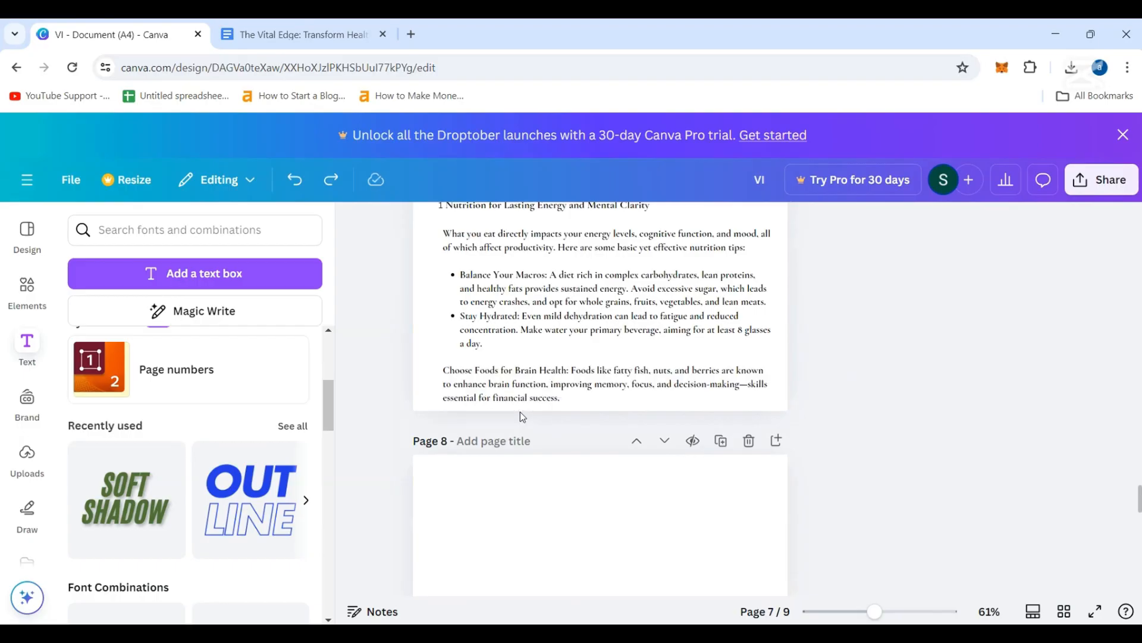
- Copy the "Choose Foods for Brain Health" paragraph from the end of page 7's nutrition text
click(561, 399)
click(561, 398)
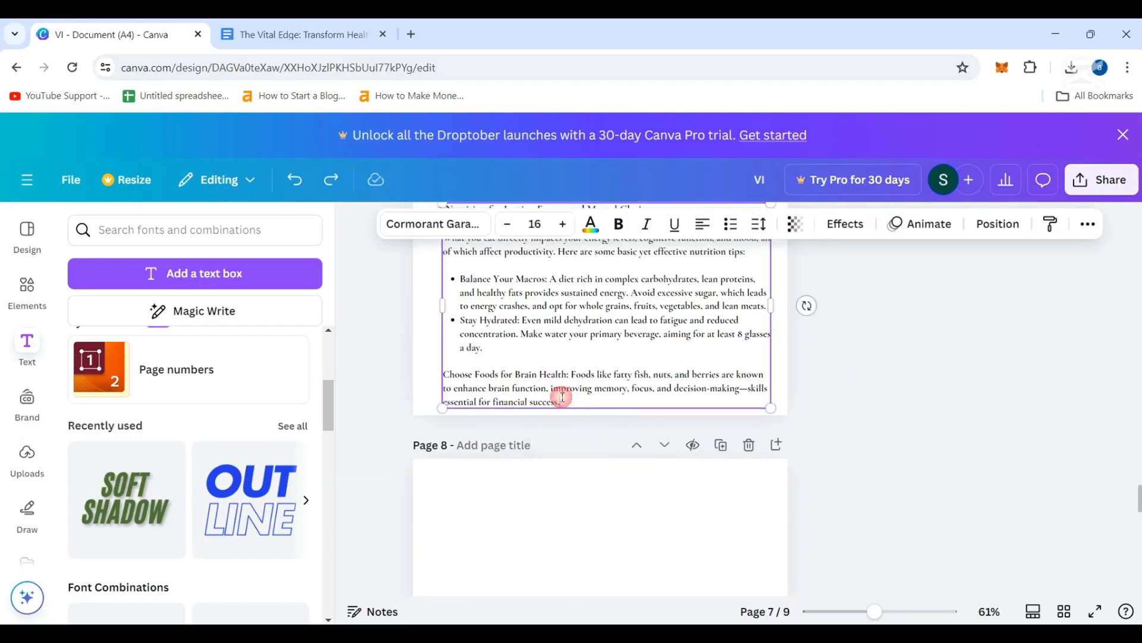
drag(560, 401, 440, 367)
click(545, 390)
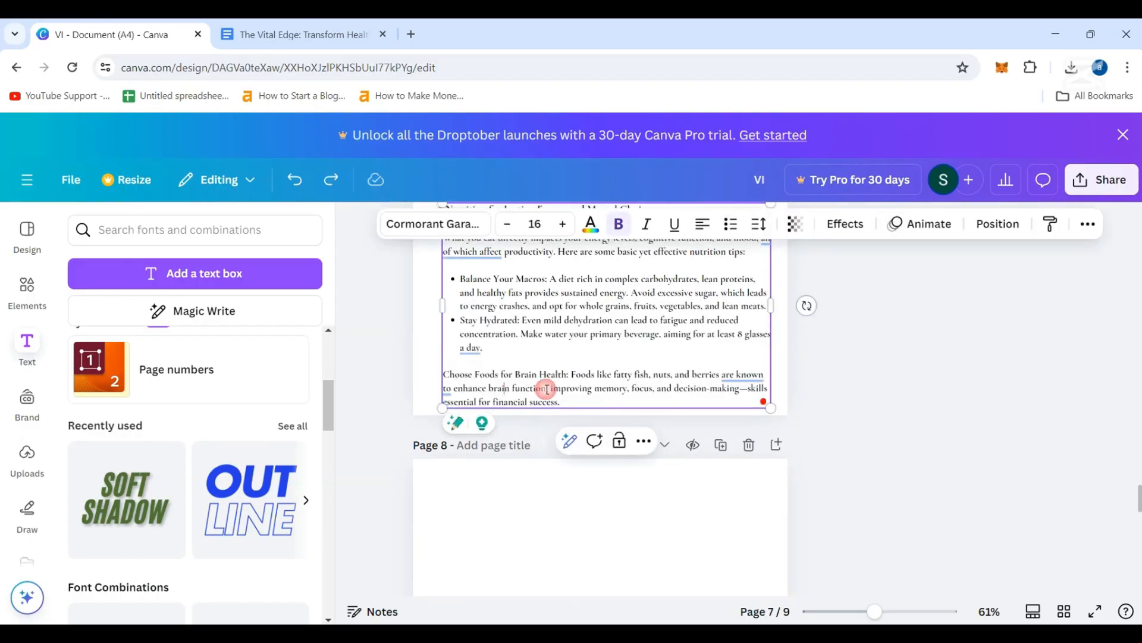
drag(570, 400, 448, 365)
key(ctrl+c)
- Try pasting the copied paragraph directly onto page 8 as a new text box
click(463, 505)
key(ctrl+v)
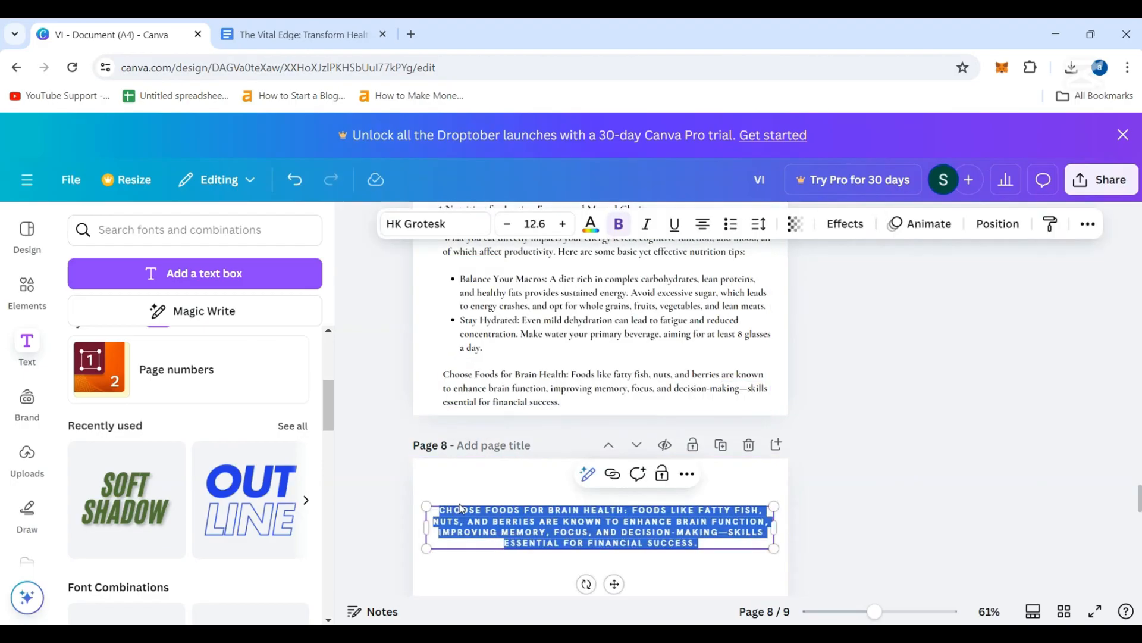
key(BackSpace)
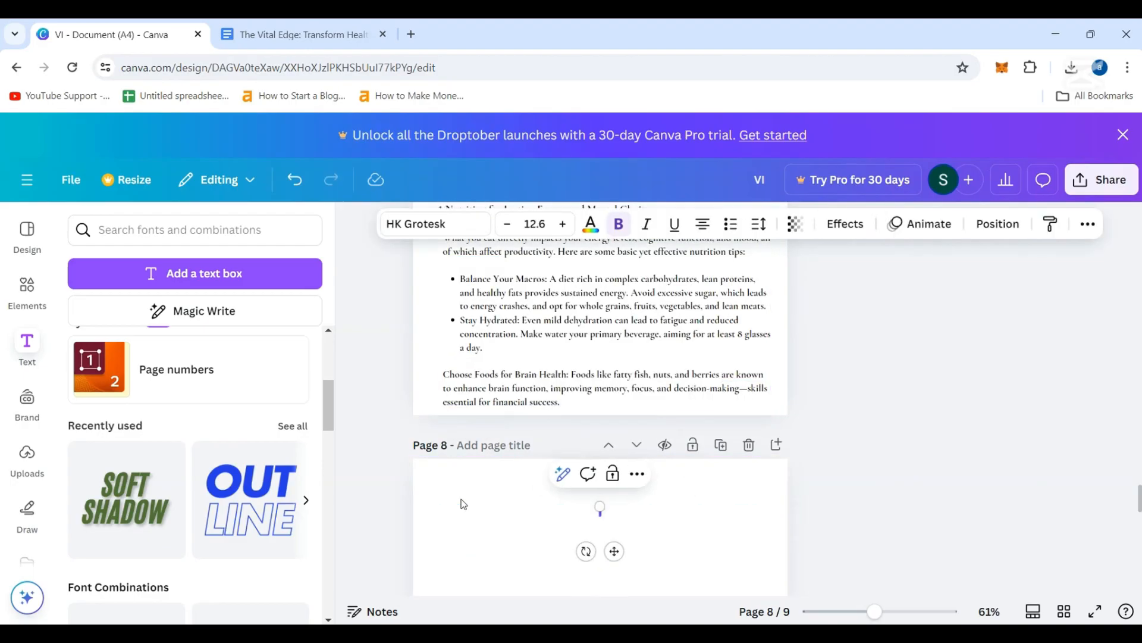
- Duplicate page 7's "Health is the foundation" text box and place the copy near the top of page 8
click(557, 369)
scroll(558, 370, up, 5)
click(559, 374)
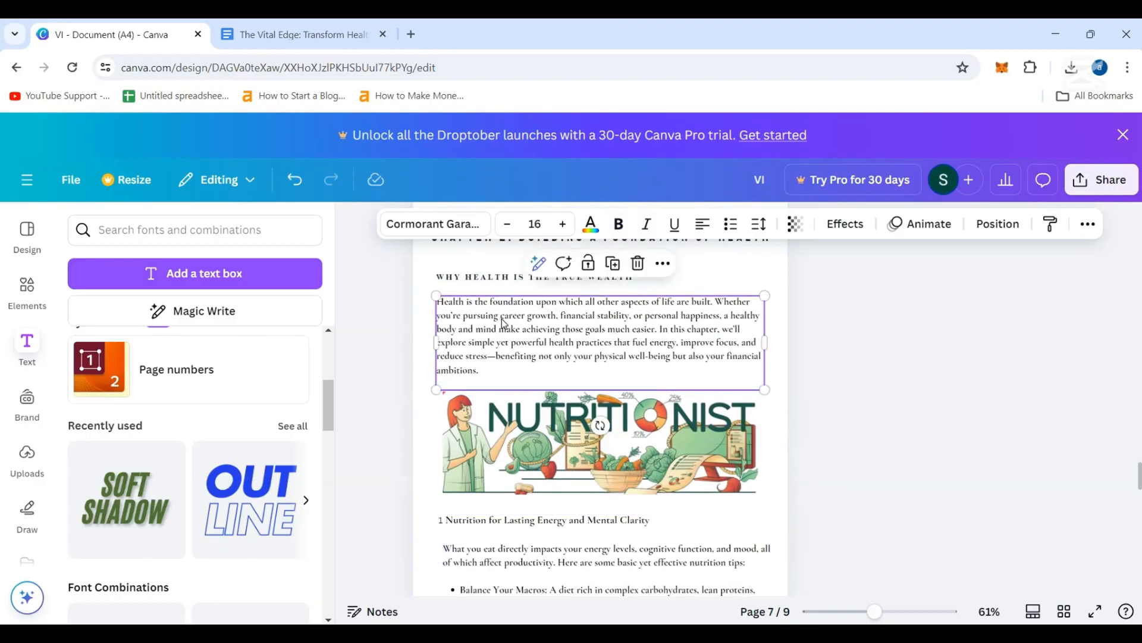
click(611, 269)
scroll(589, 369, down, 7)
drag(589, 333, 584, 358)
scroll(589, 374, up, 1)
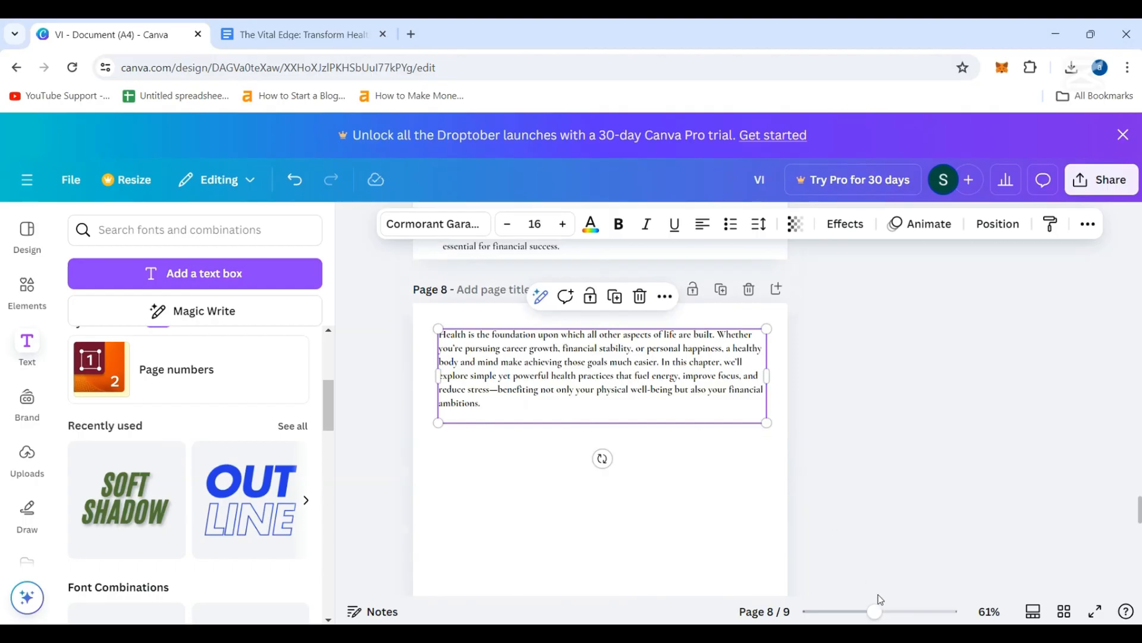
- Replace the duplicated text on page 8 with the copied "Choose Foods for Brain Health" paragraph
triple_click(512, 395)
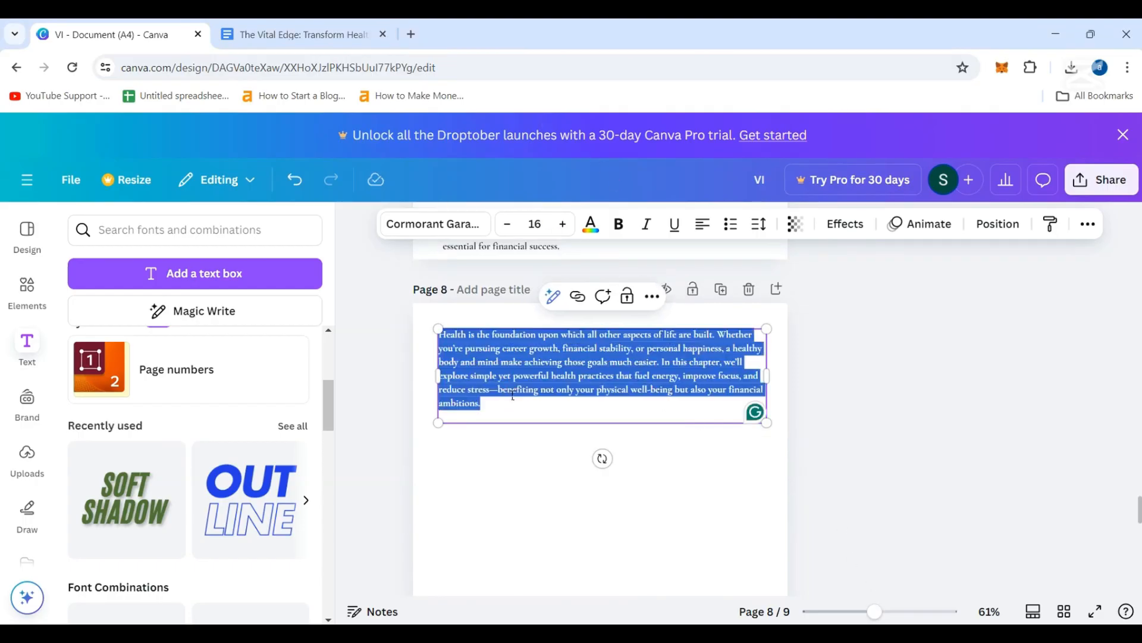
key(BackSpace)
key(ctrl+v)
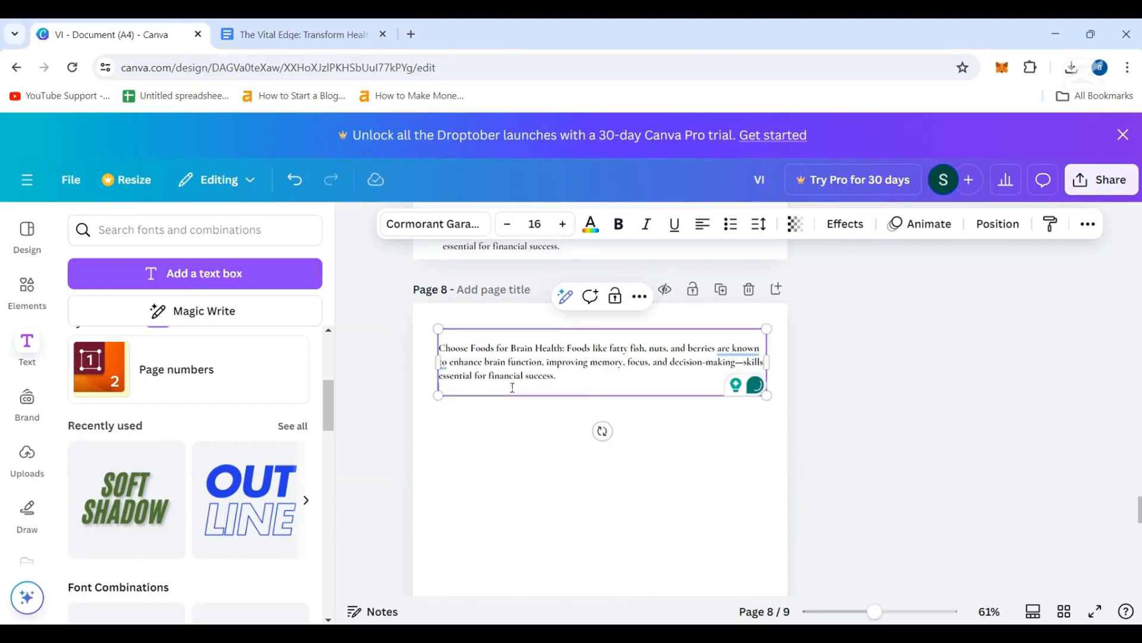
- Delete the "Choose Foods for Brain Health" paragraph from the nutrition text box on page 7
scroll(529, 384, up, 3)
click(569, 399)
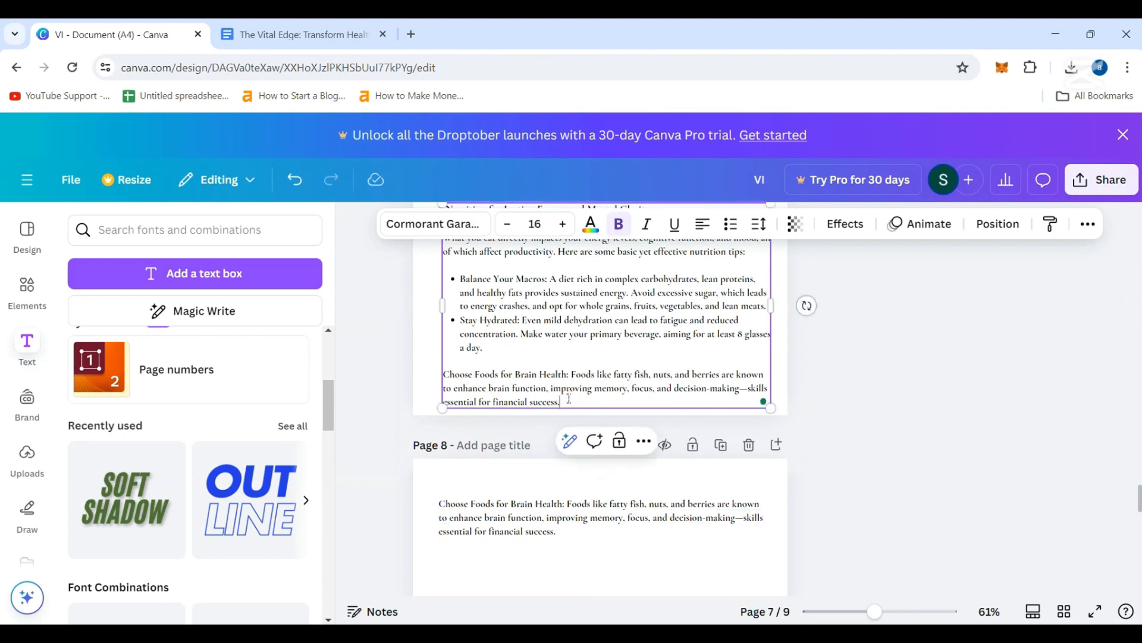
key(BackSpace)
key(BackSpace)
key(BackSpace)
key(BackSpace)
key(BackSpace)
key(BackSpace)
key(BackSpace)
key(BackSpace)
key(BackSpace)
key(BackSpace)
key(BackSpace)
key(BackSpace)
key(BackSpace)
key(BackSpace)
key(BackSpace)
key(BackSpace)
key(BackSpace)
key(BackSpace)
key(BackSpace)
key(BackSpace)
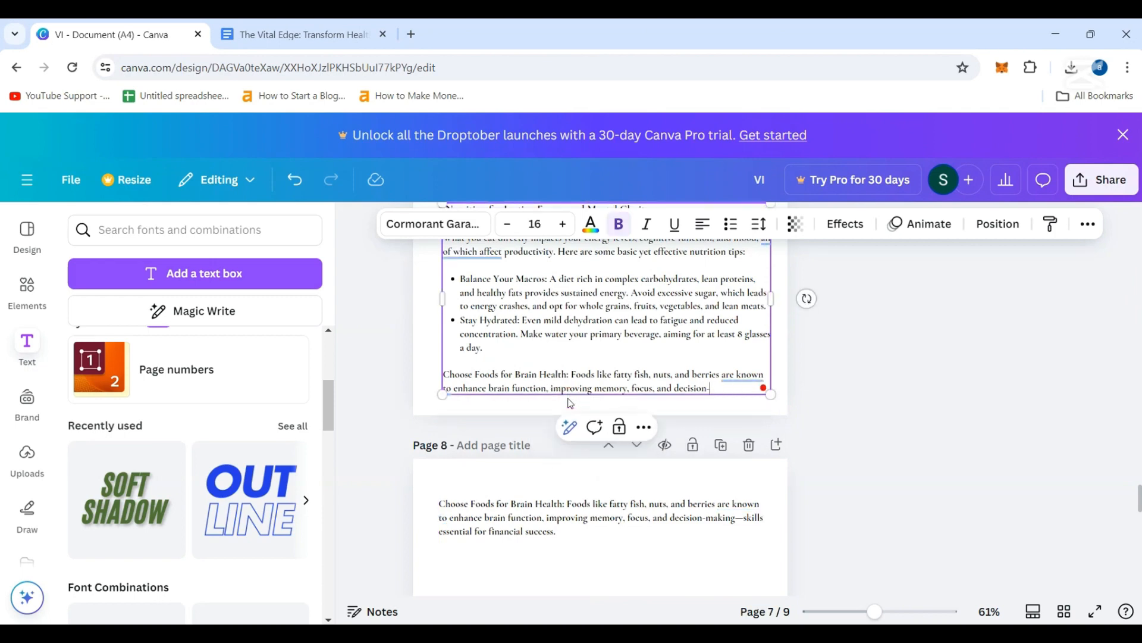
key(ctrl+shift+Left)
key(ctrl+shift+Left)
key(ctrl+shift+Left)
key(ctrl+shift+Left)
key(ctrl+shift+Left)
key(ctrl+shift+Left)
key(ctrl+shift+Left)
key(ctrl+shift+Left)
key(ctrl+shift+Left)
key(ctrl+shift+Left)
key(ctrl+shift+Left)
key(ctrl+shift+Left)
key(ctrl+shift+Left)
key(ctrl+shift+Left)
key(ctrl+shift+Left)
key(ctrl+shift+Left)
key(ctrl+shift+Left)
key(ctrl+shift+Left)
key(ctrl+shift+Left)
key(ctrl+shift+Left)
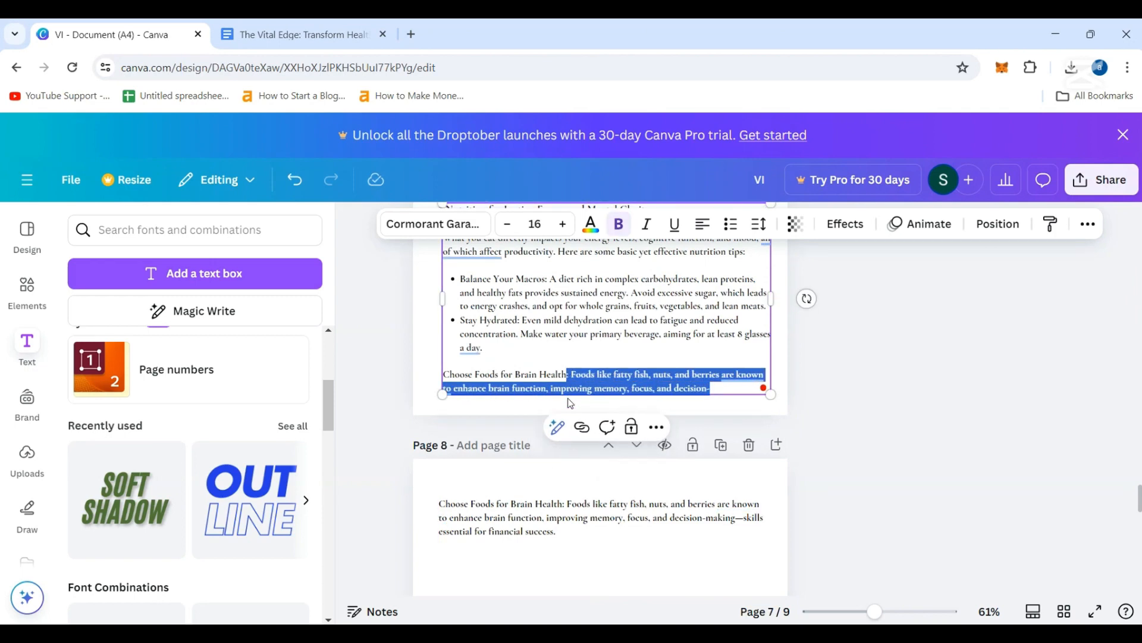
key(BackSpace)
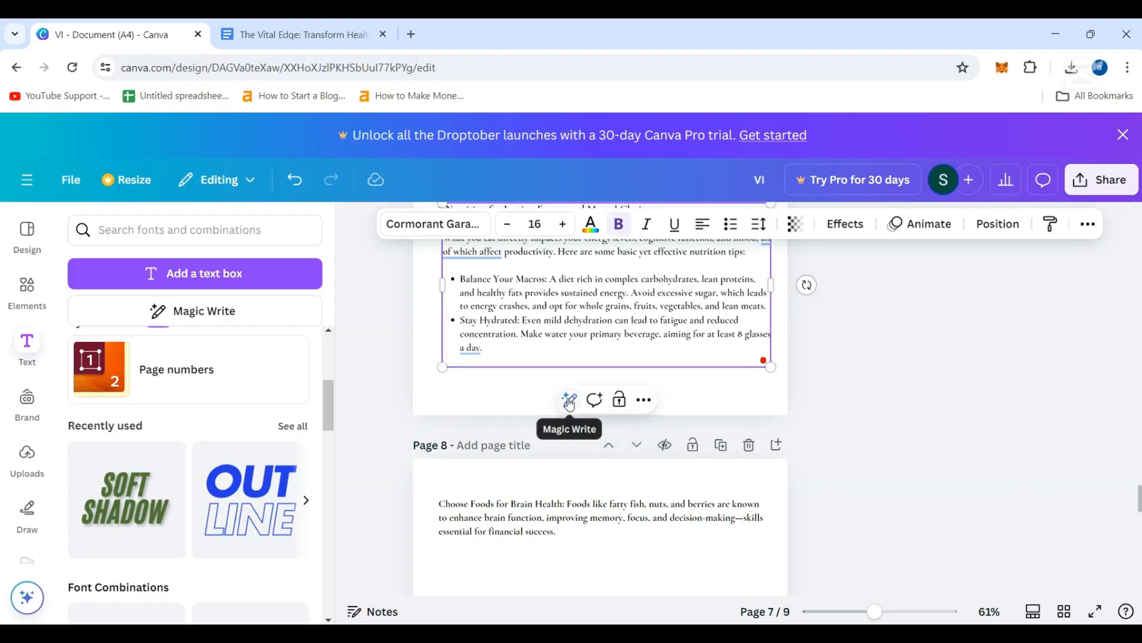
- Duplicate the "3 of 39" page number from page 5 and place the copy centred at the bottom of page 6
scroll(637, 364, up, 10)
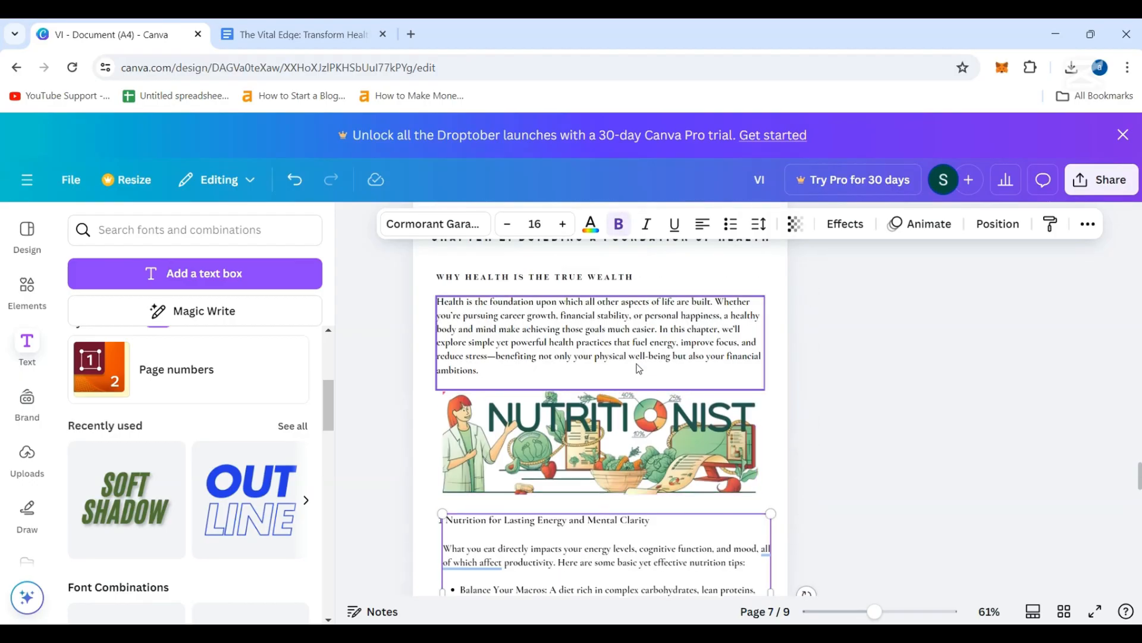
scroll(642, 371, up, 10)
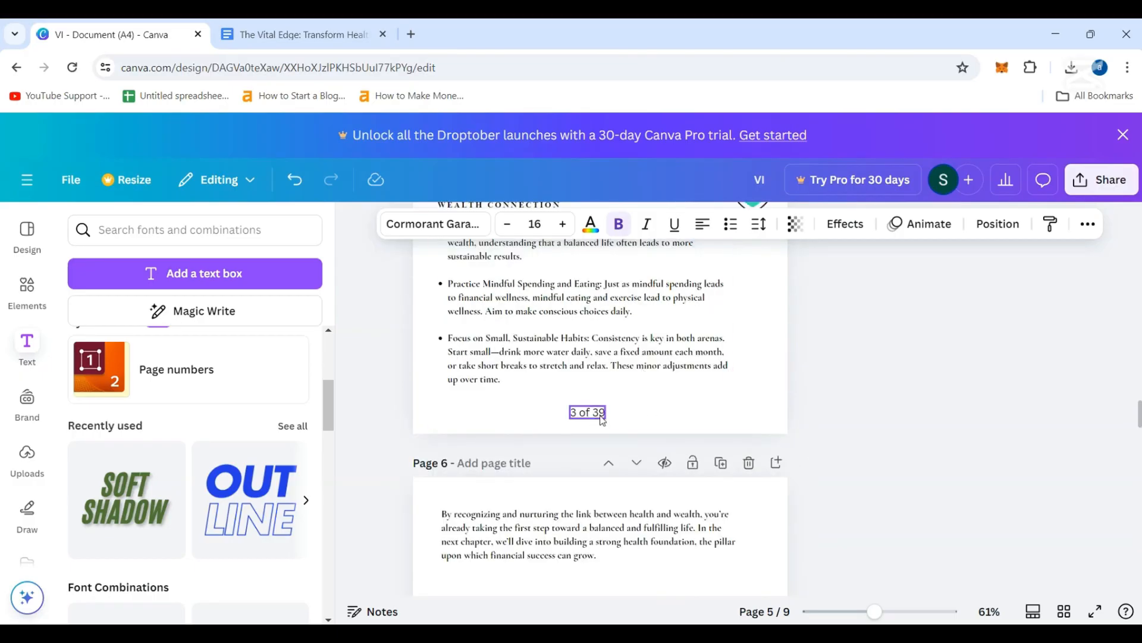
click(593, 417)
scroll(593, 418, down, 9)
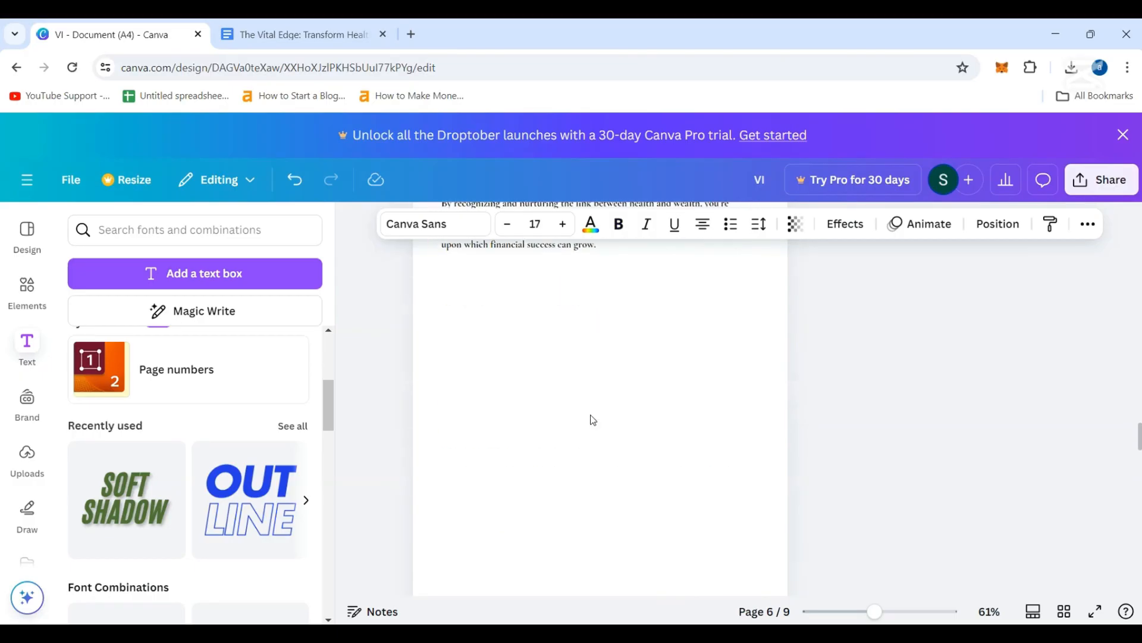
scroll(593, 418, up, 9)
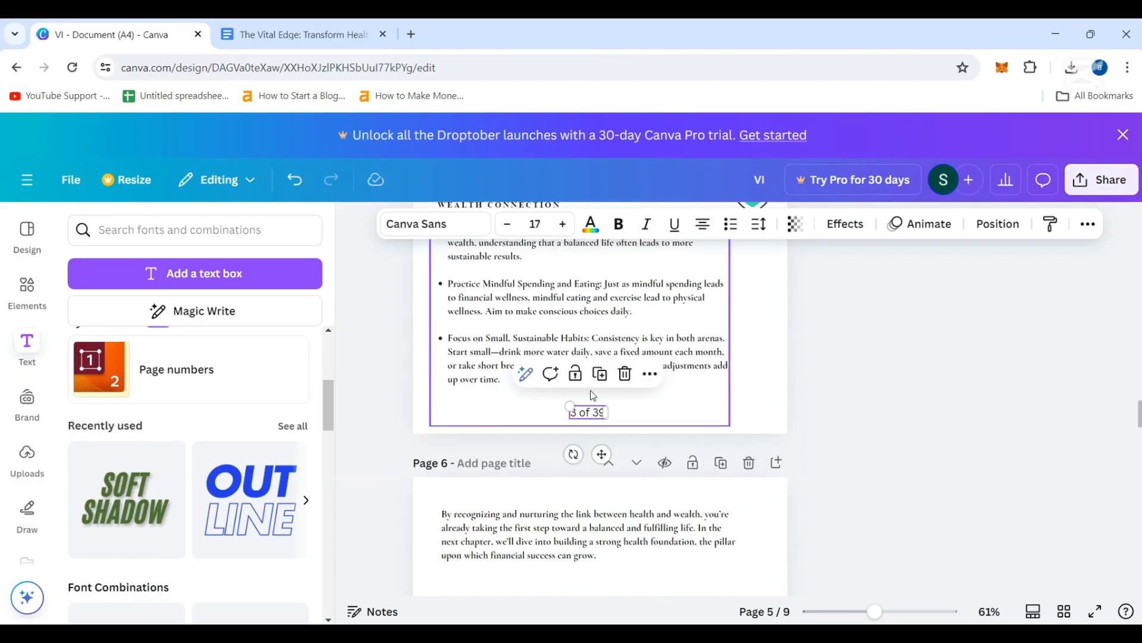
click(599, 376)
scroll(619, 480, down, 4)
drag(609, 459, 601, 565)
scroll(601, 530, down, 5)
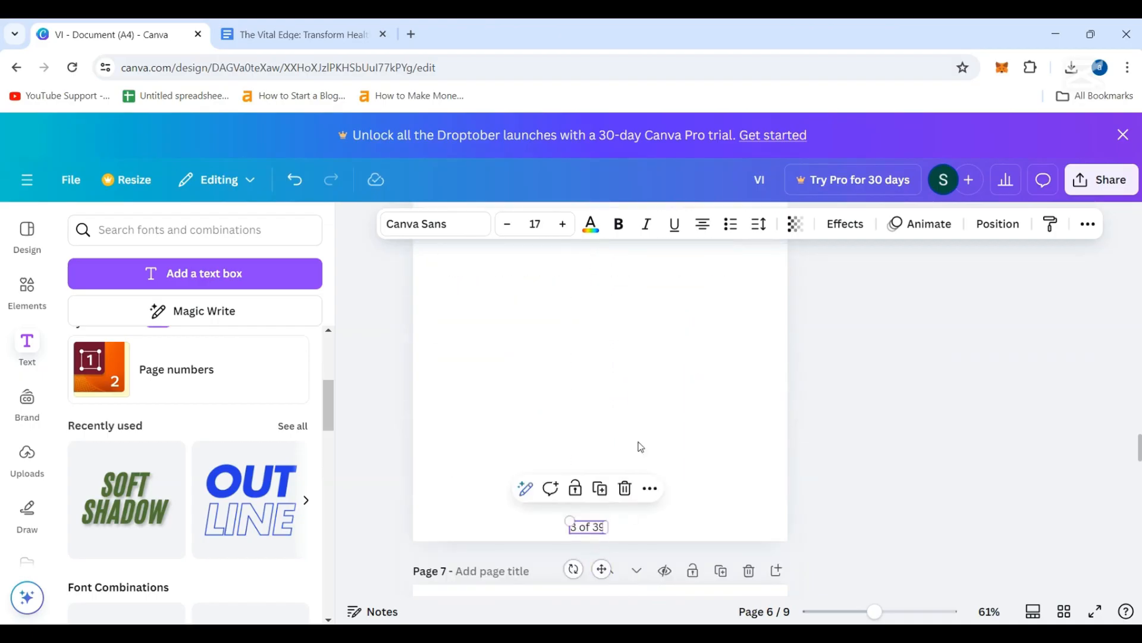
- Change the page number at the bottom of page 6 to "4 of 39"
double_click(587, 527)
click(601, 526)
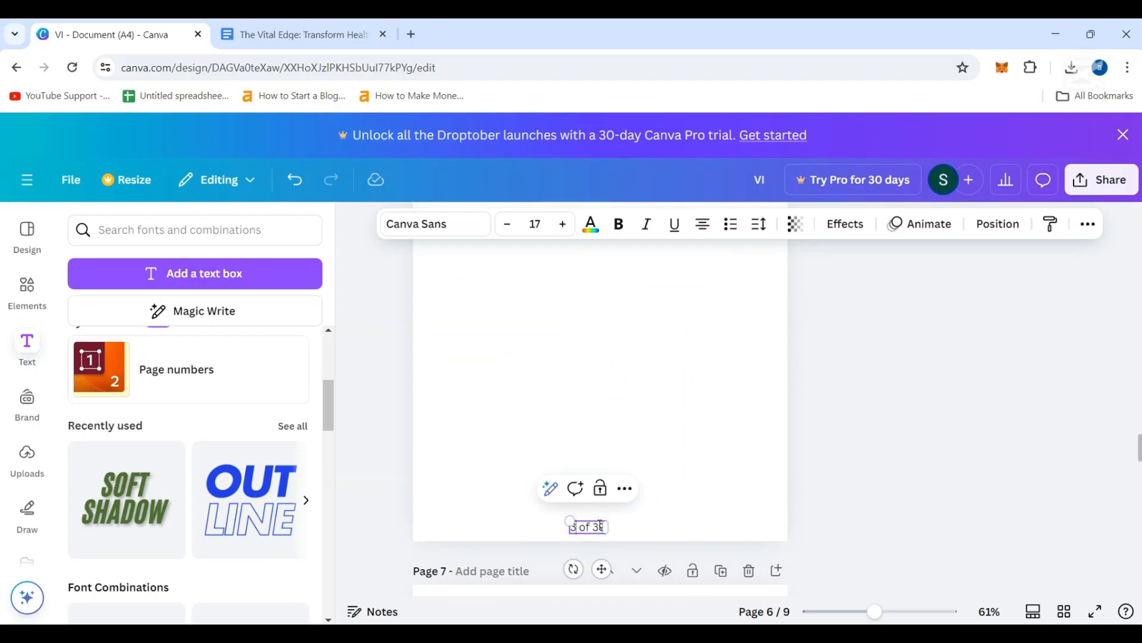
key(BackSpace)
text(4)
click(770, 437)
scroll(757, 435, up, 5)
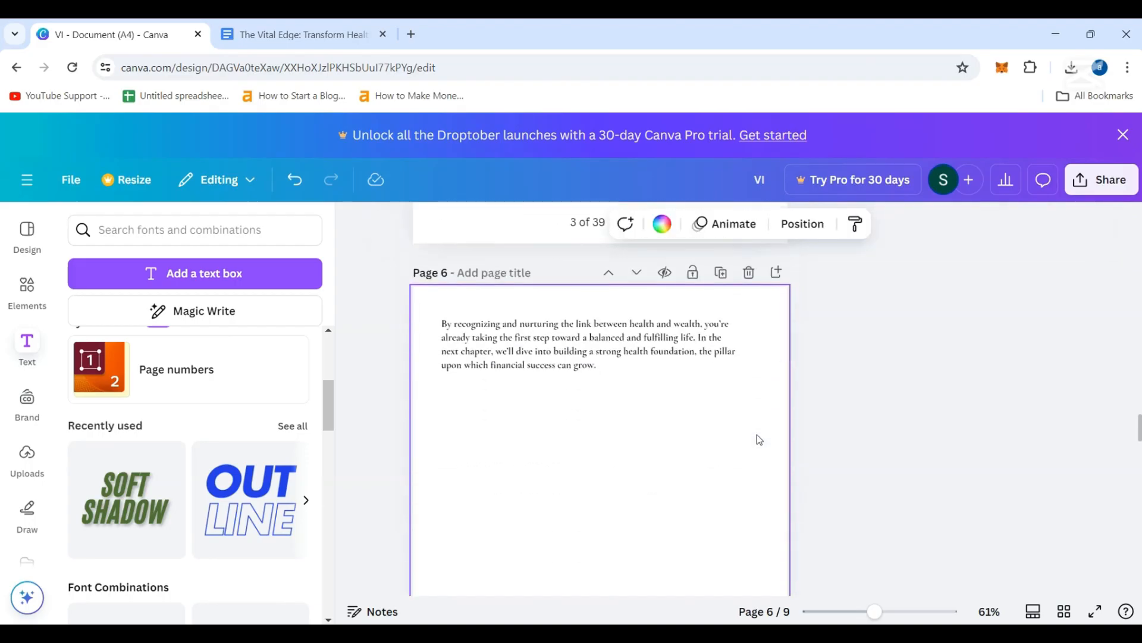
scroll(759, 439, down, 5)
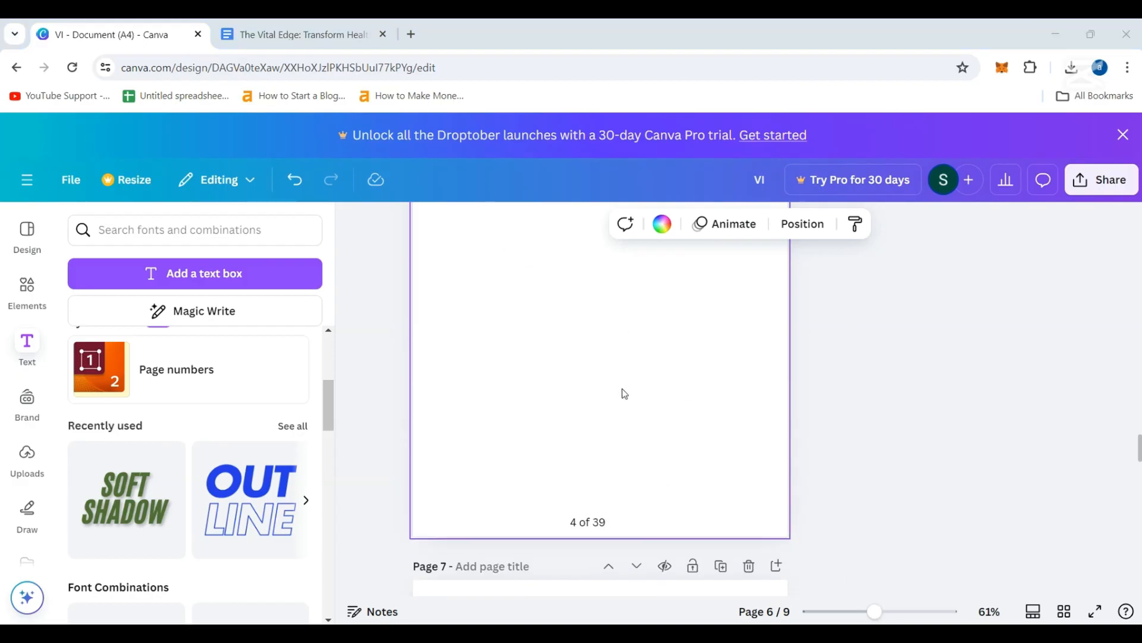
- Duplicate page 6's page number and place the copy centred at the bottom of page 7
scroll(536, 387, down, 3)
click(588, 372)
click(601, 334)
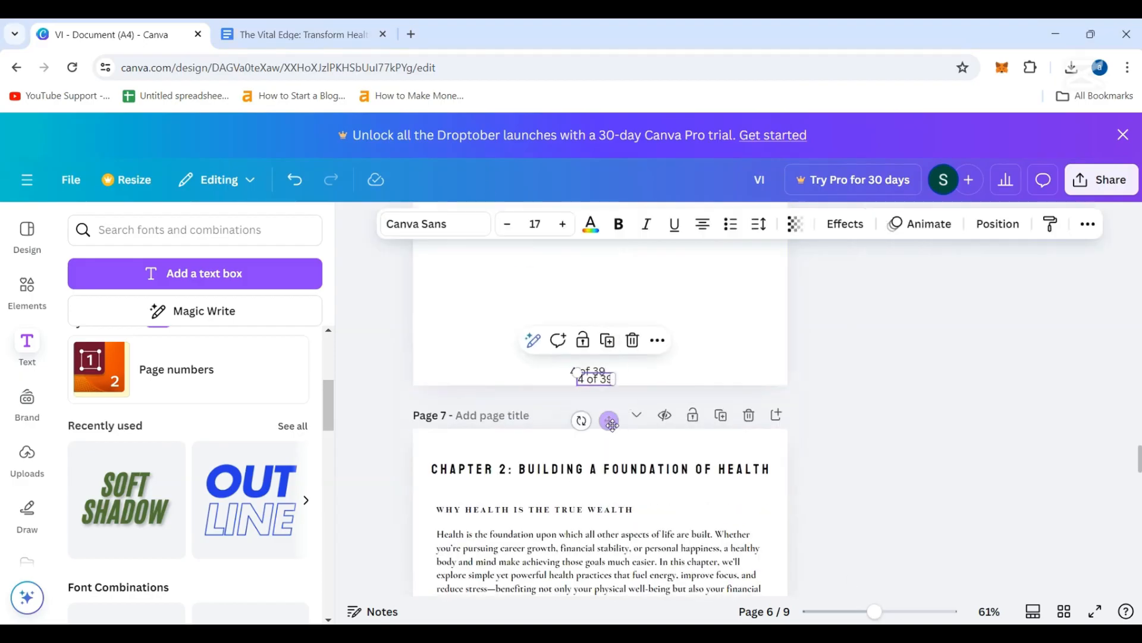
drag(608, 422, 600, 369)
scroll(612, 479, down, 10)
scroll(668, 405, up, 3)
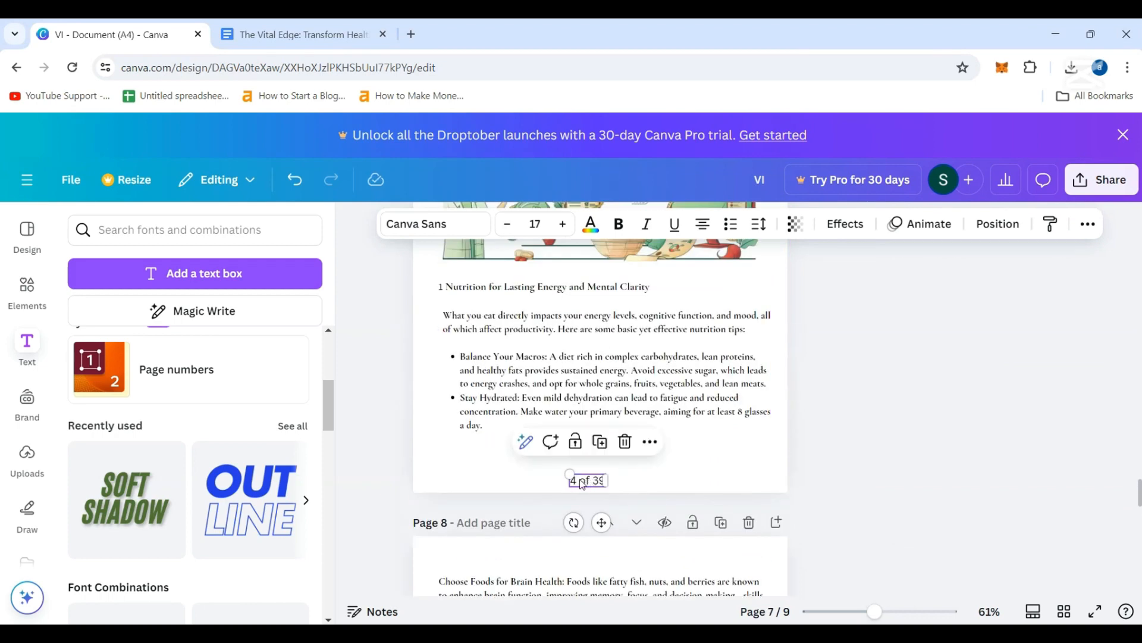
- Change the page number at the bottom of page 7 to "5 of 39"
click(580, 480)
click(579, 479)
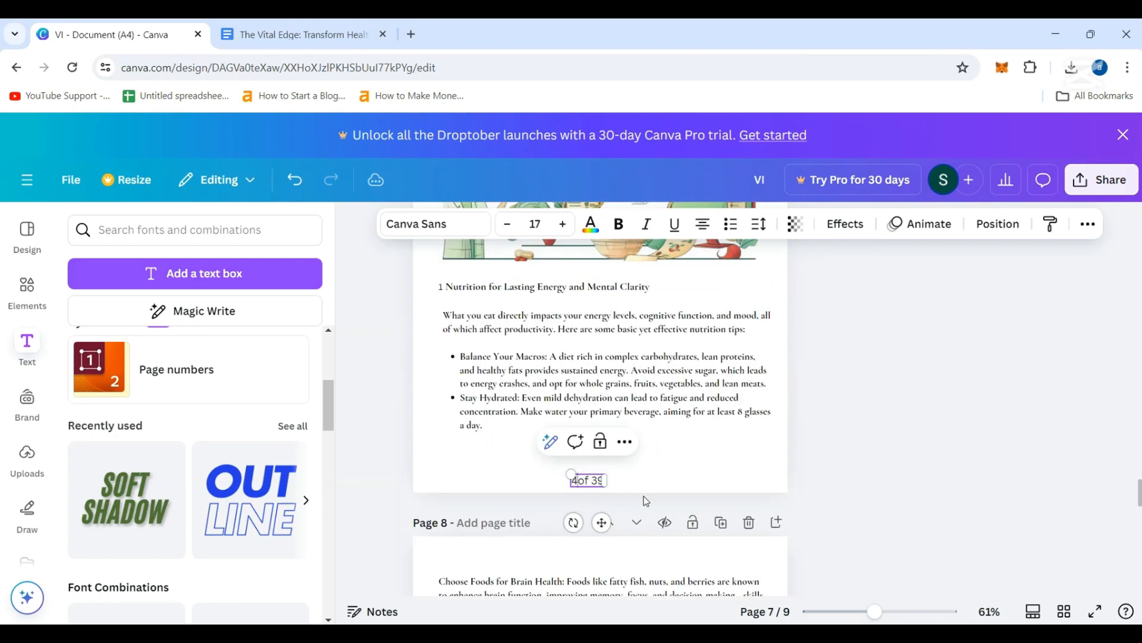
text(5)
key(BackSpace)
key(BackSpace)
text(5)
scroll(646, 501, down, 4)
scroll(646, 501, up, 1)
click(635, 492)
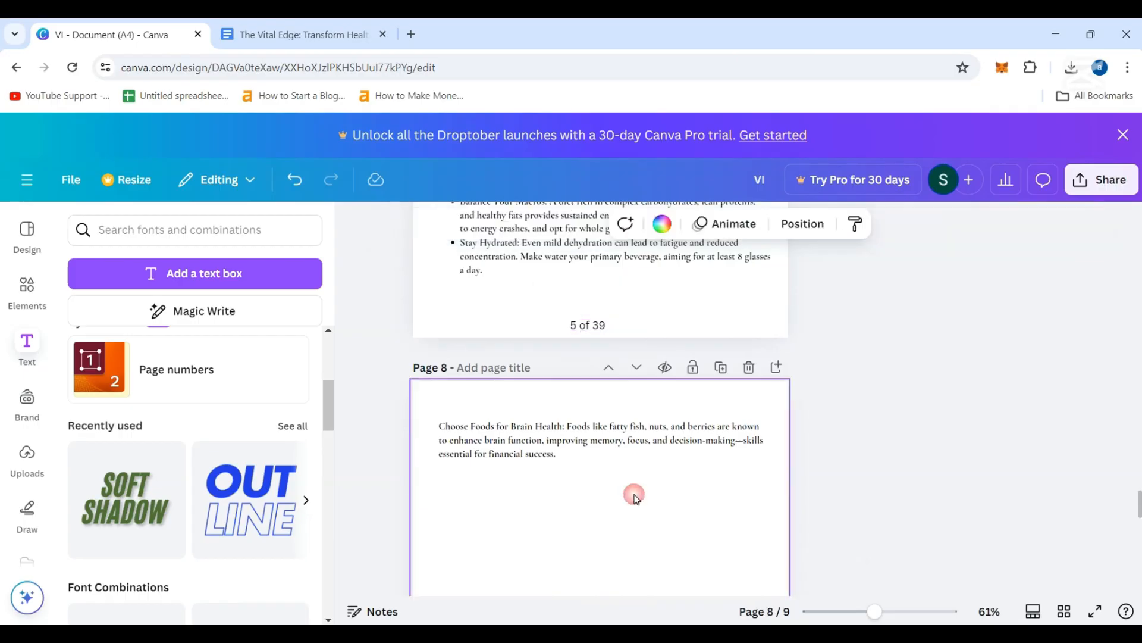
- Duplicate page 7's page number and place the copy centred at the bottom of page 8
click(597, 328)
click(602, 289)
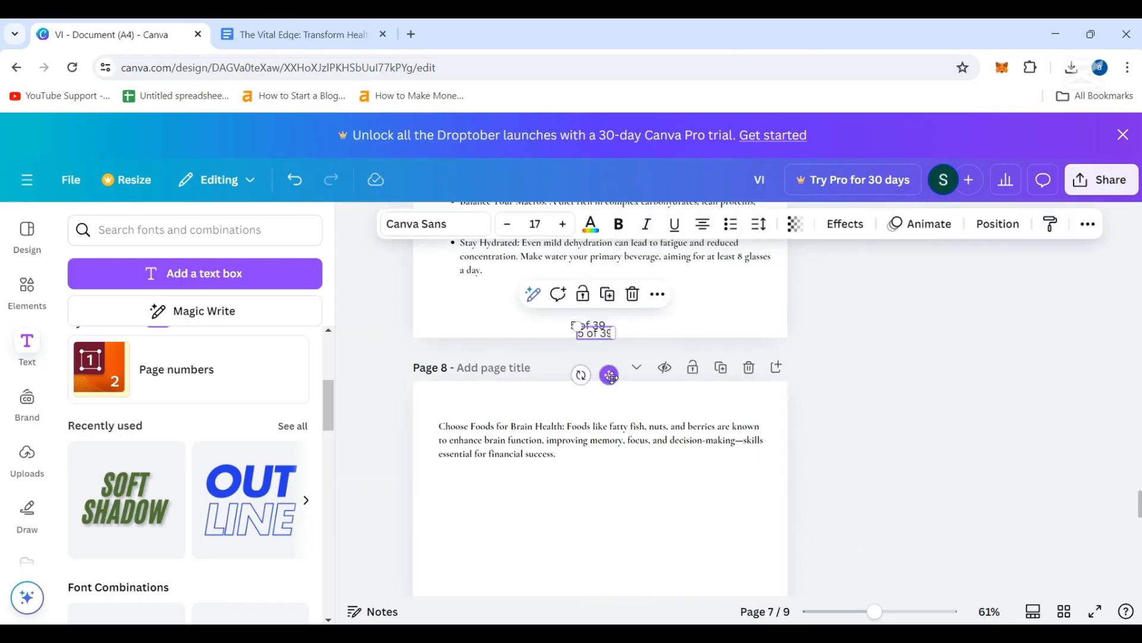
drag(611, 374, 608, 470)
- Change the page number at the bottom of page 8 to "6 of 39"
click(585, 426)
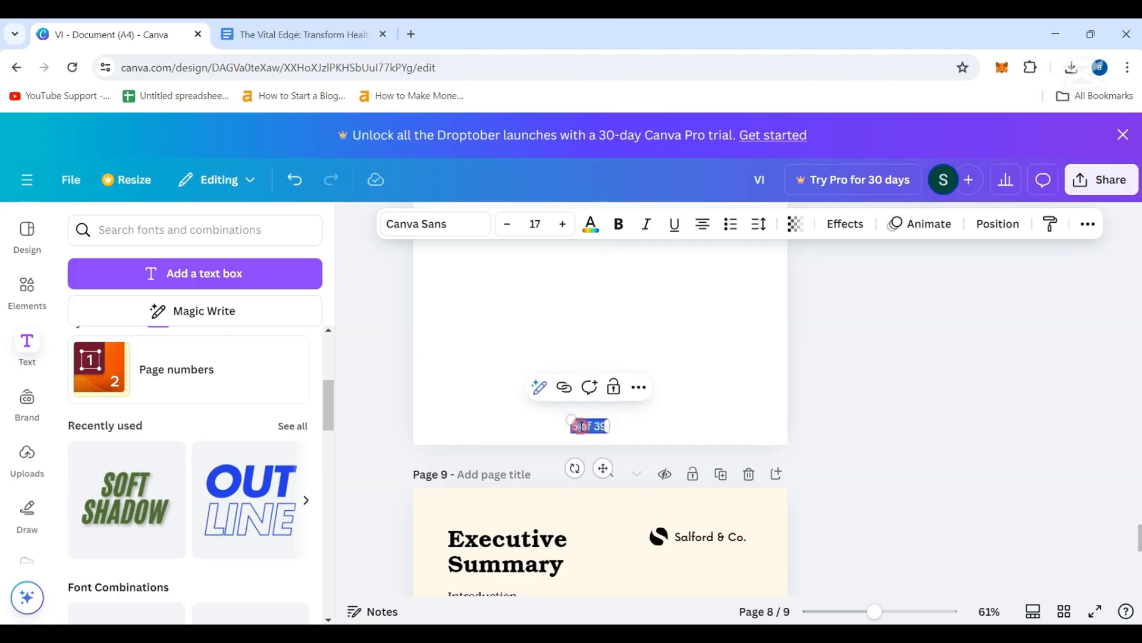
click(582, 426)
key(BackSpace)
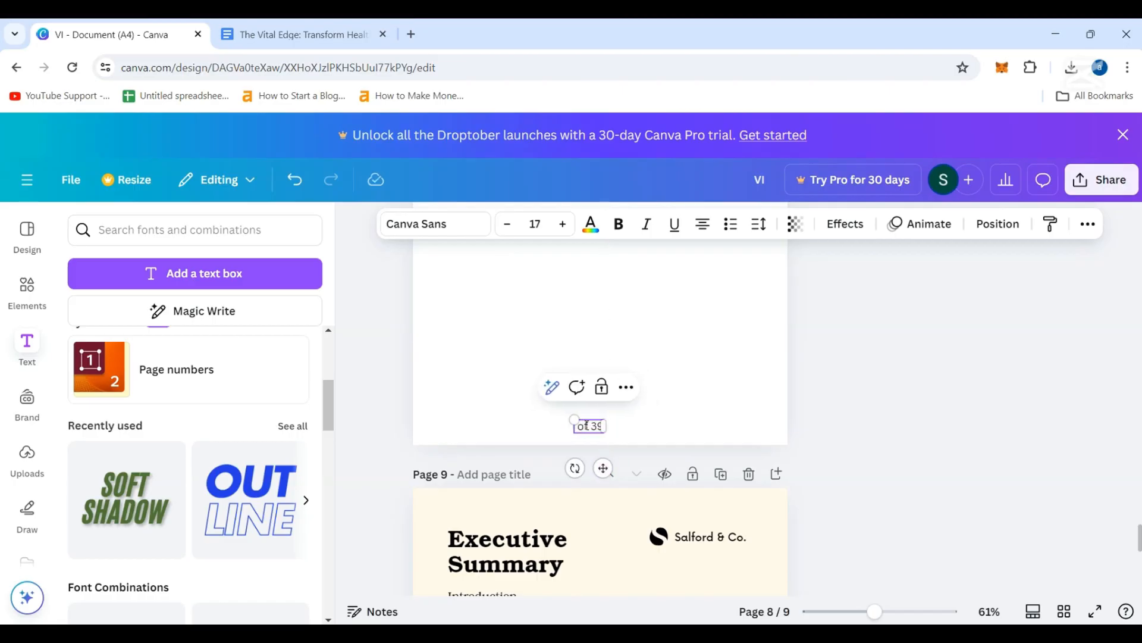
text(6)
click(620, 359)
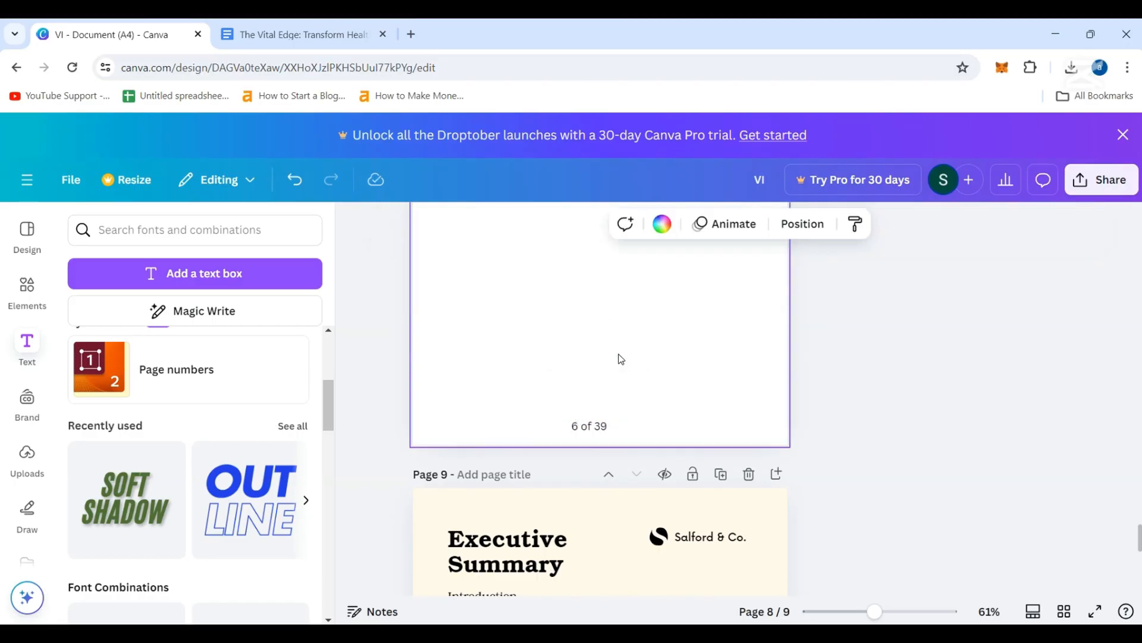
- Add a blank page 9 before the Executive Summary page and place a duplicate of page 8's page number centred at its bottom
click(589, 426)
click(610, 393)
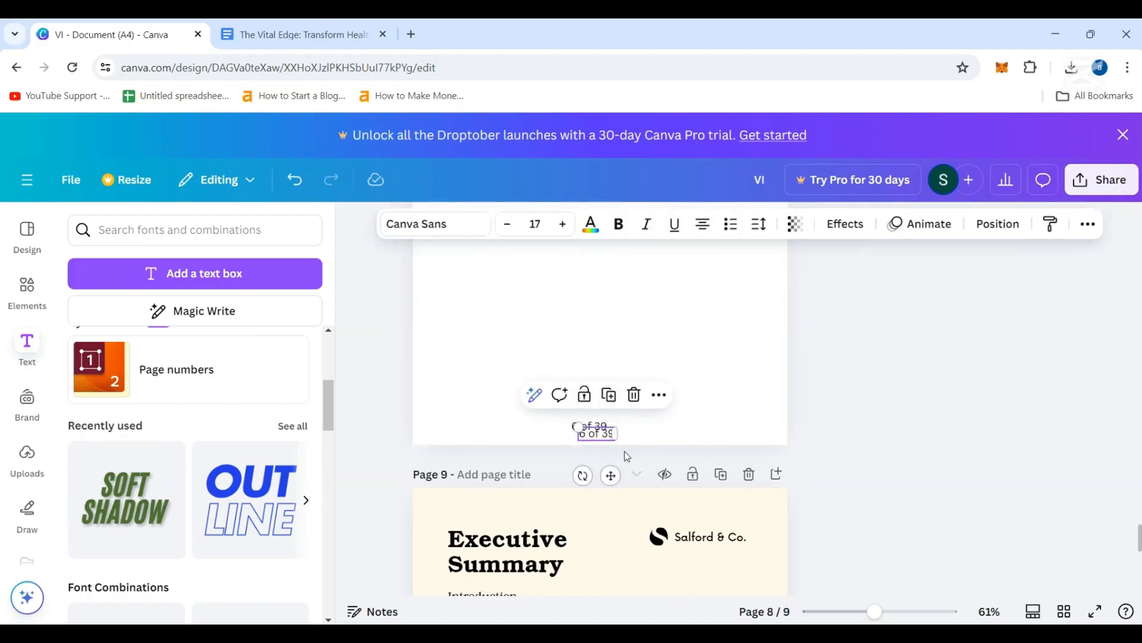
click(776, 474)
scroll(772, 481, up, 6)
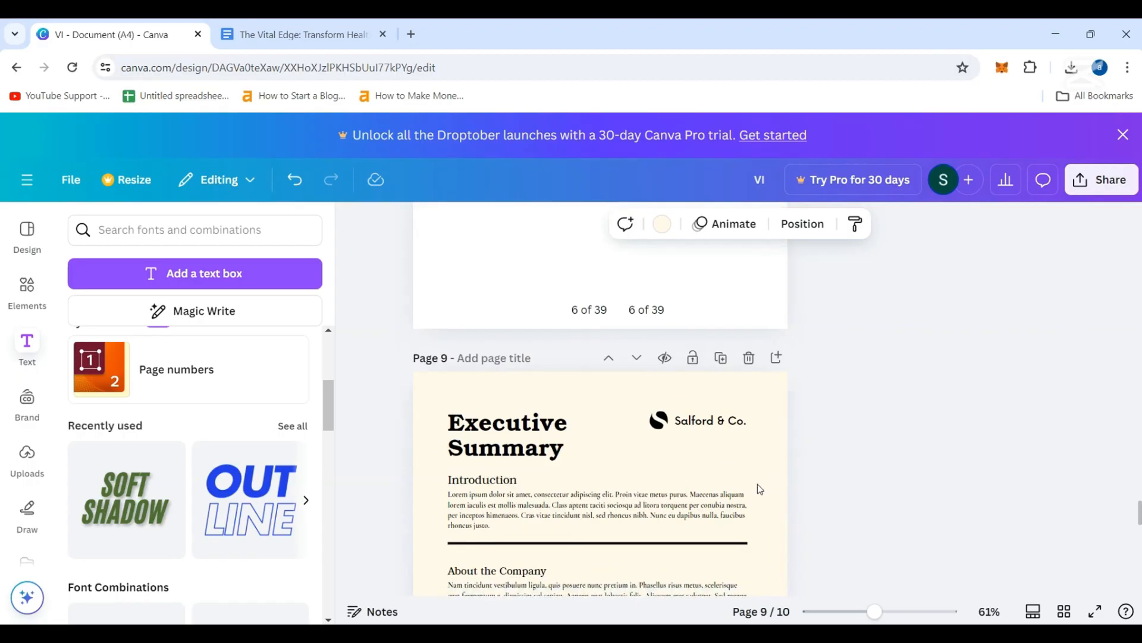
scroll(758, 486, down, 4)
click(627, 450)
key(ctrl+a)
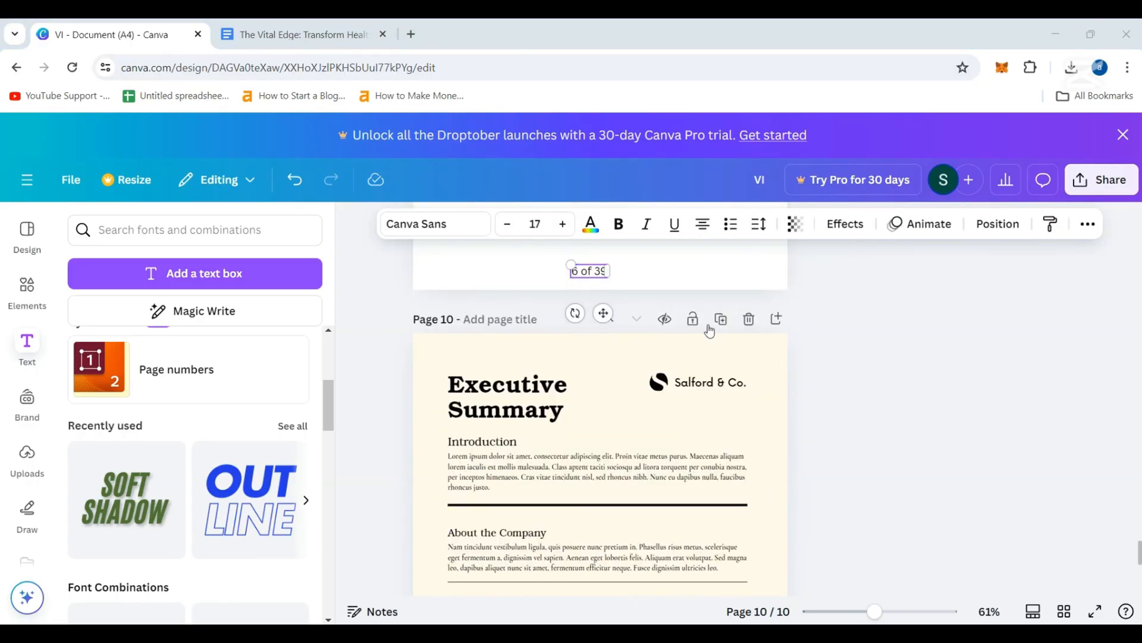
- Change the page number at the bottom of page 9 to "7 of 39"
scroll(654, 332, up, 1)
click(580, 349)
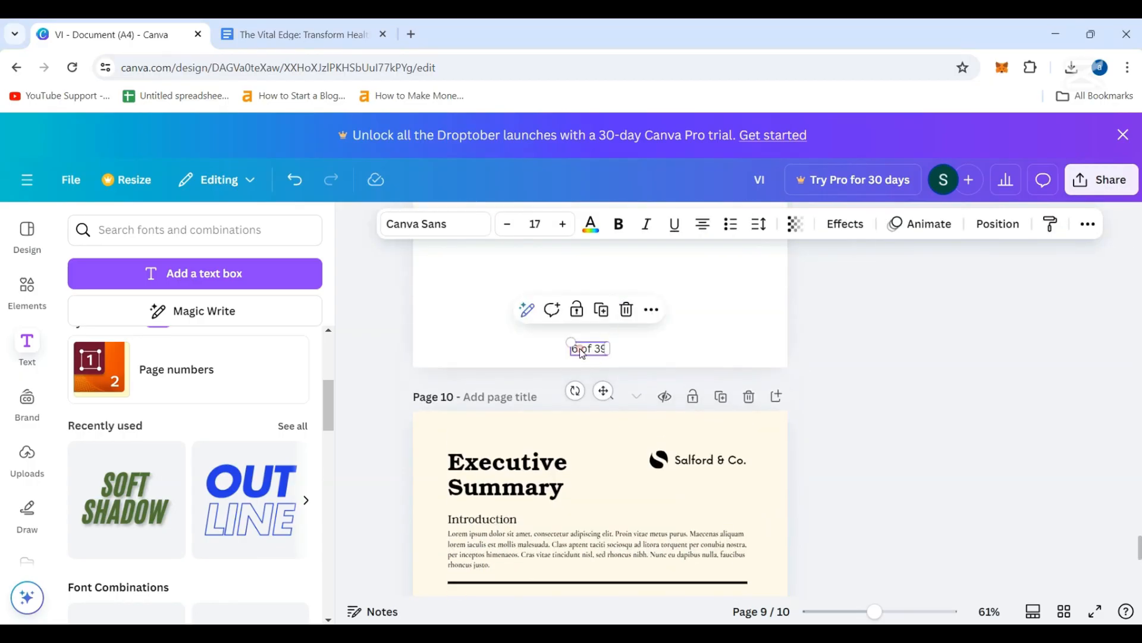
click(580, 349)
text(7)
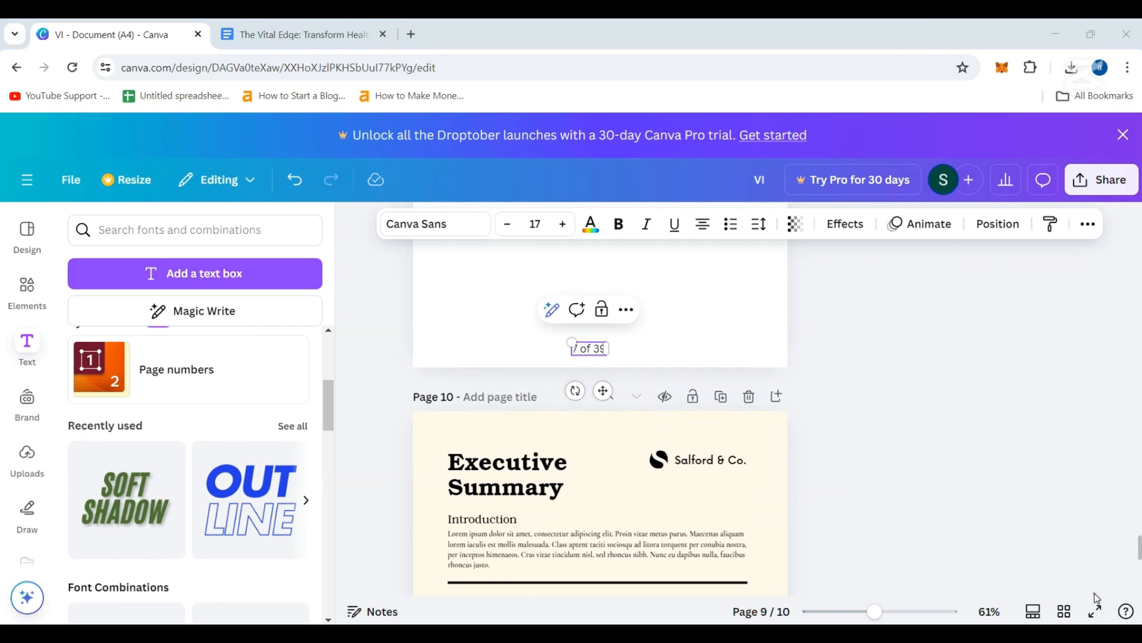
key(Escape)
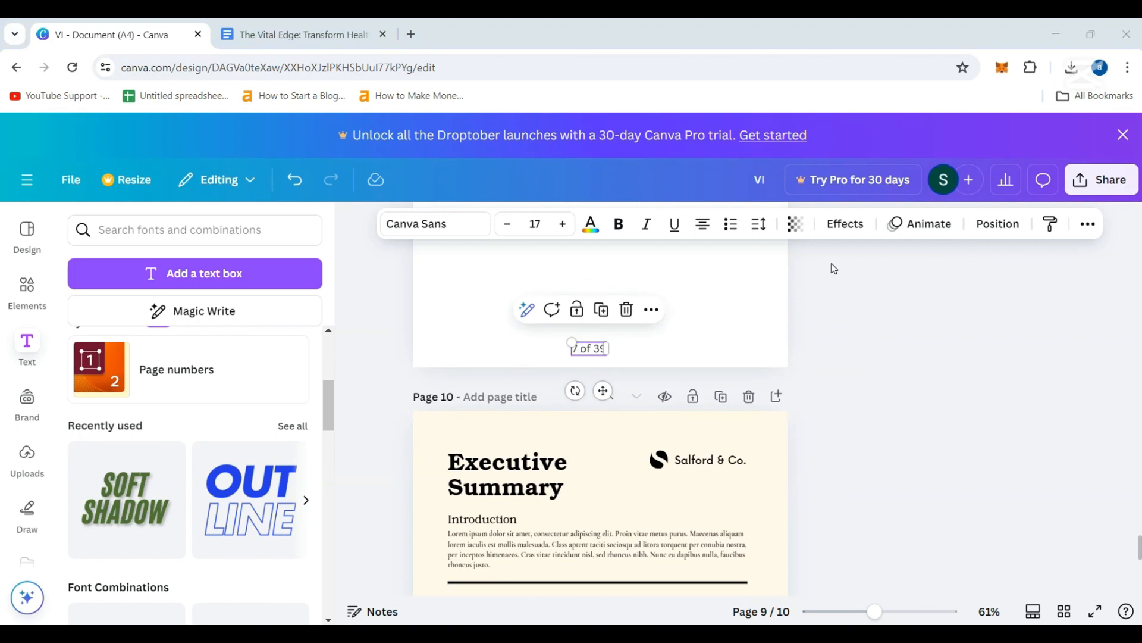
- Compare the nutrition text on pages 7 and 8 with the matching section of the Google Docs manuscript
scroll(739, 381, up, 10)
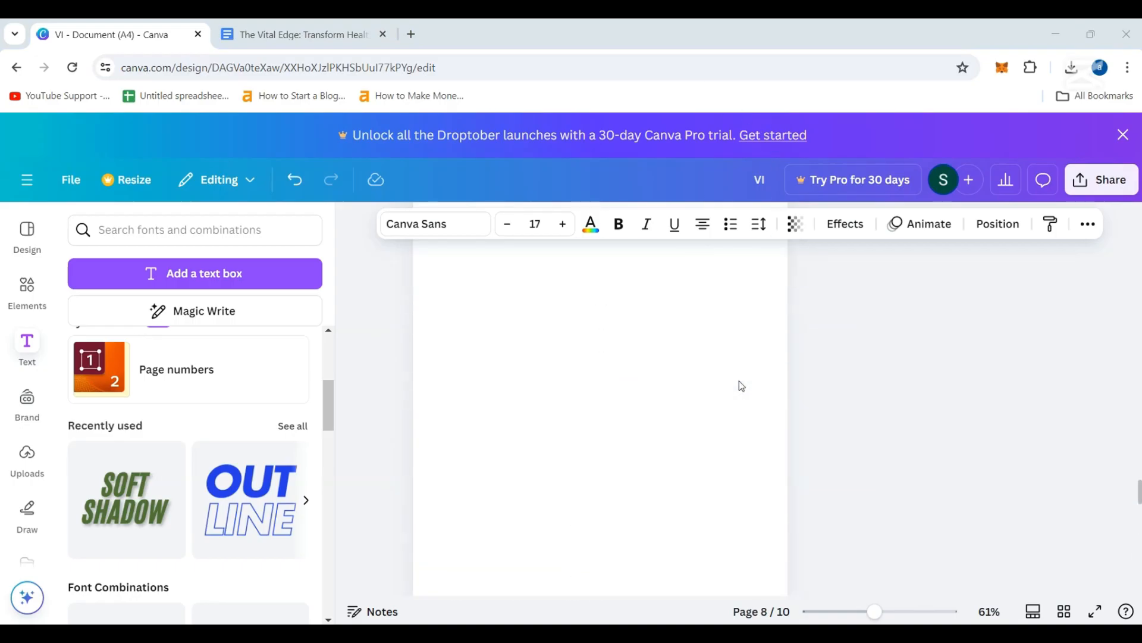
scroll(739, 381, up, 5)
scroll(711, 416, up, 3)
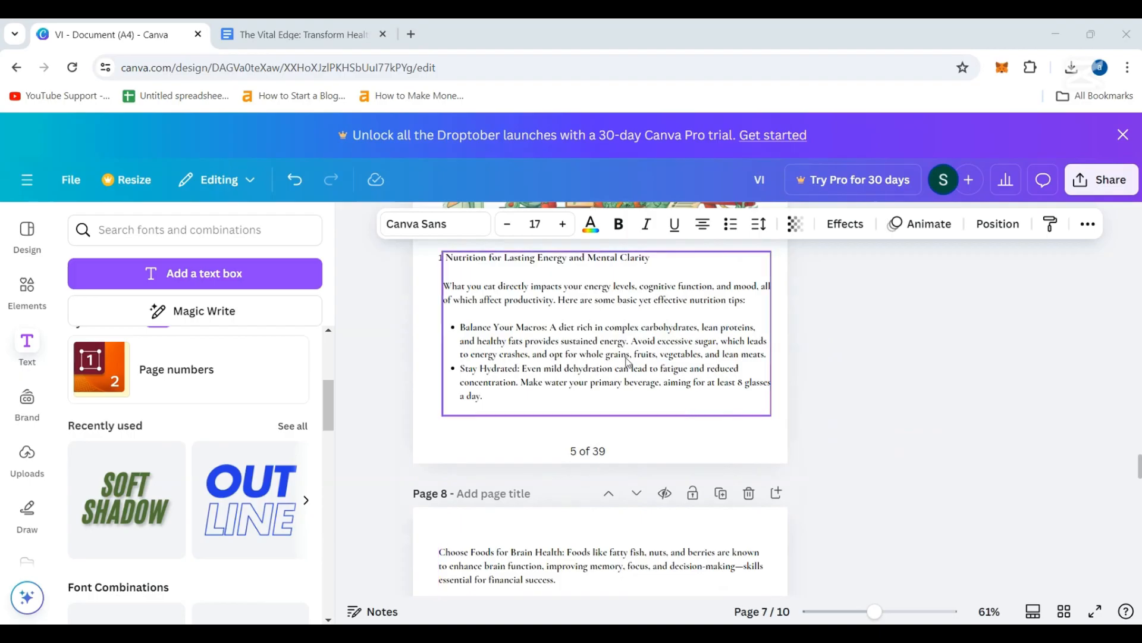
scroll(526, 347, down, 3)
click(258, 27)
scroll(486, 379, down, 8)
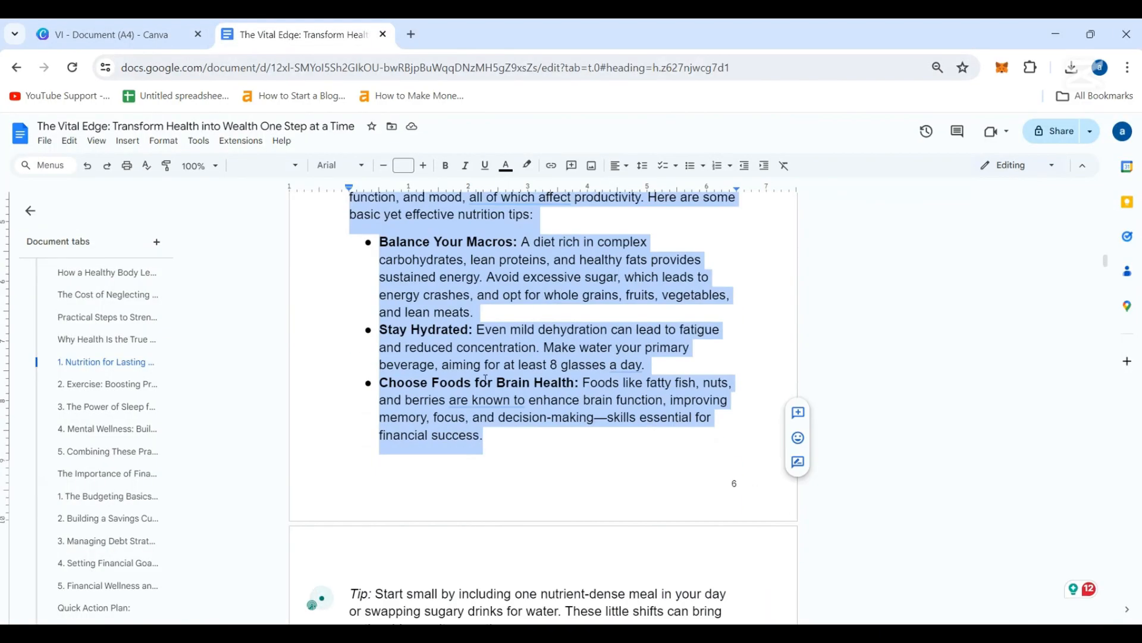
scroll(486, 379, up, 4)
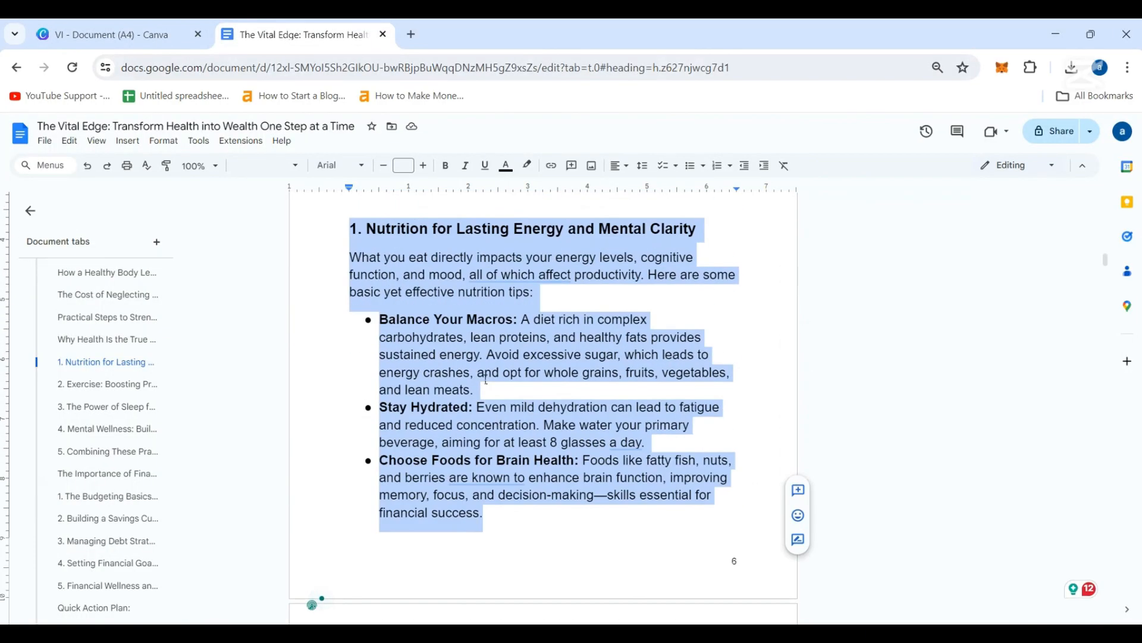
- Switch back to Canva and format the "Choose Foods for Brain Health" paragraph on page 8 as a bulleted item
click(104, 34)
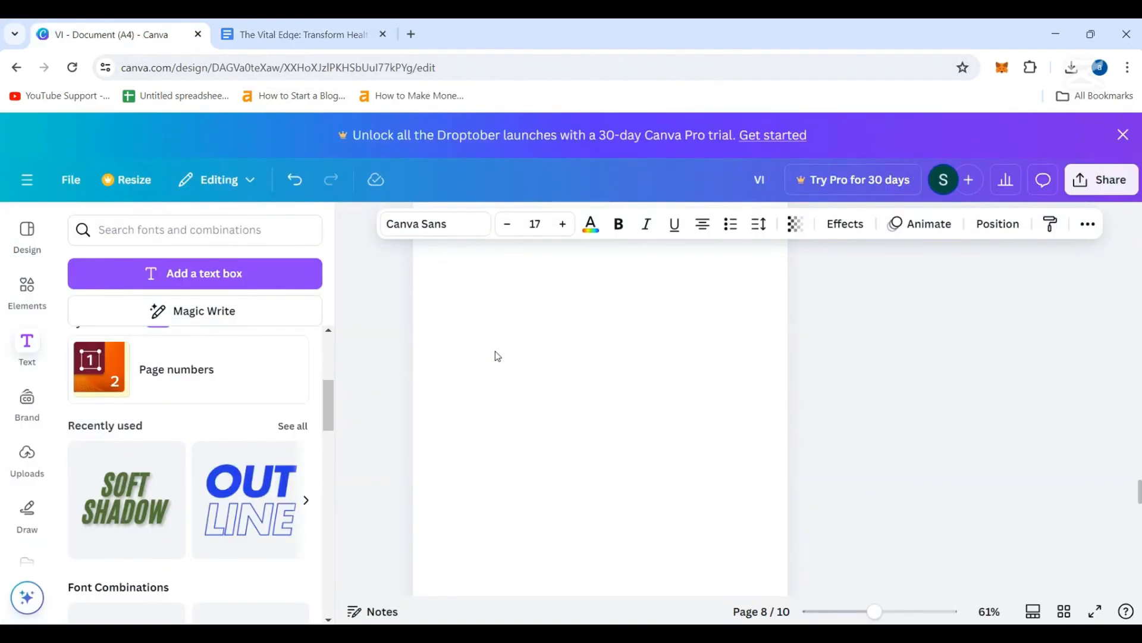
scroll(522, 369, up, 2)
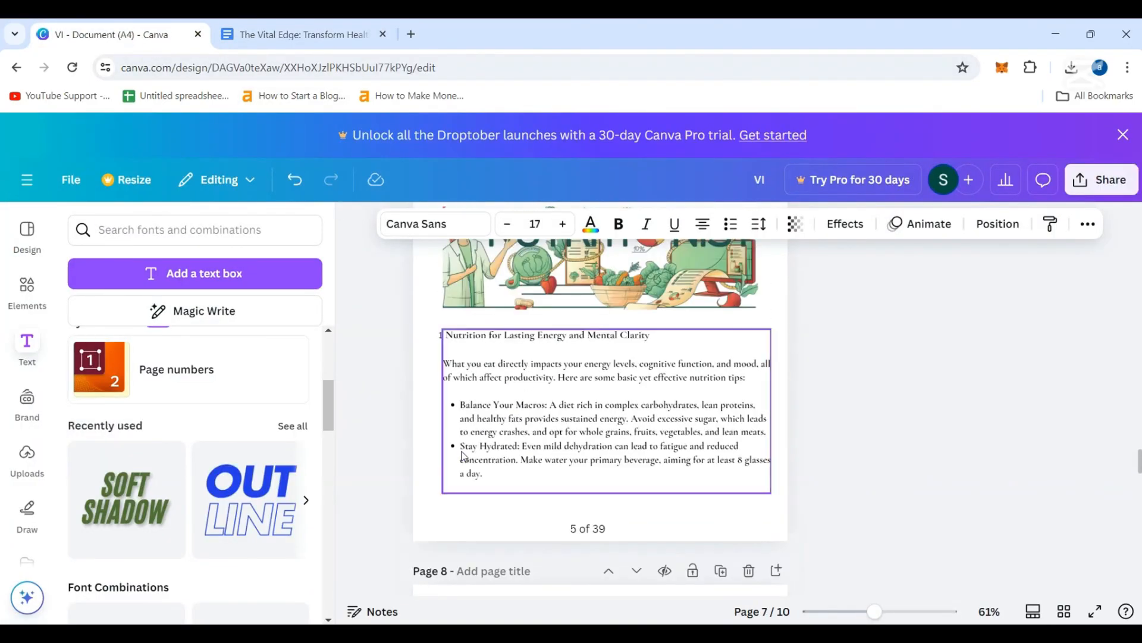
scroll(464, 456, down, 5)
scroll(466, 522, up, 1)
click(452, 393)
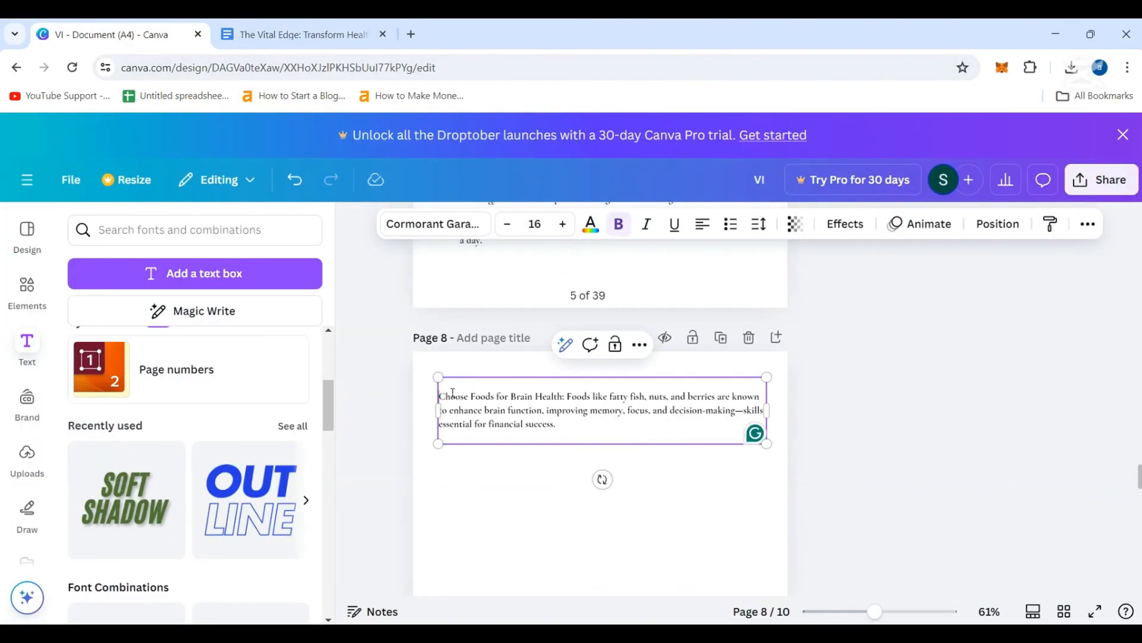
click(730, 223)
click(561, 565)
scroll(562, 565, up, 3)
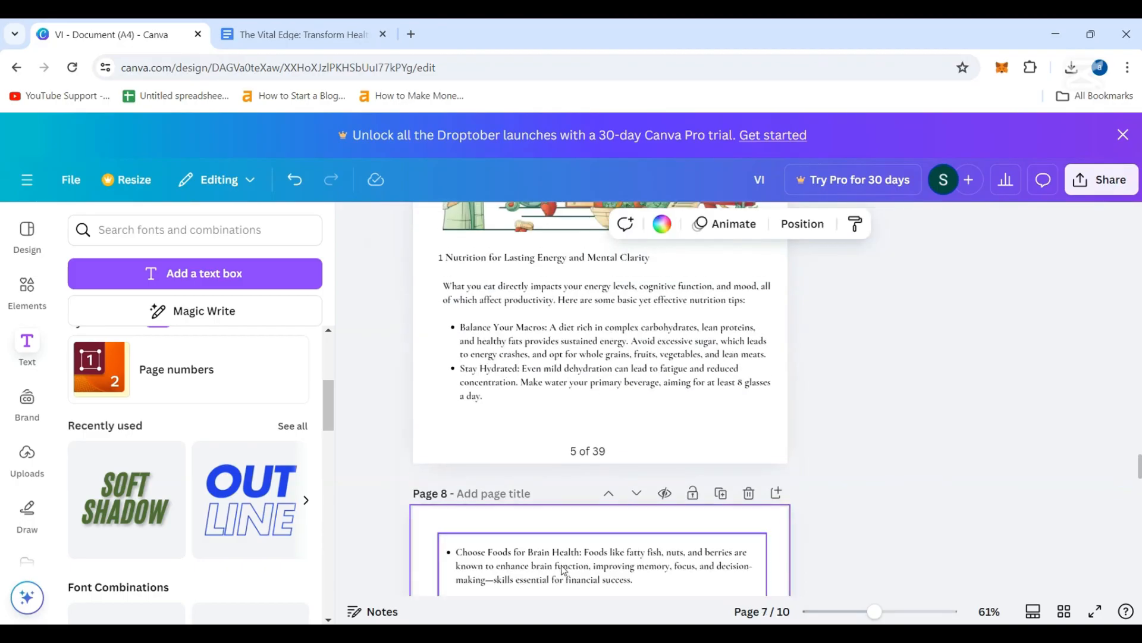
scroll(592, 547, down, 3)
- Switch to the Google Docs manuscript and copy the "Tip" paragraph that follows the nutrition bullets
click(291, 33)
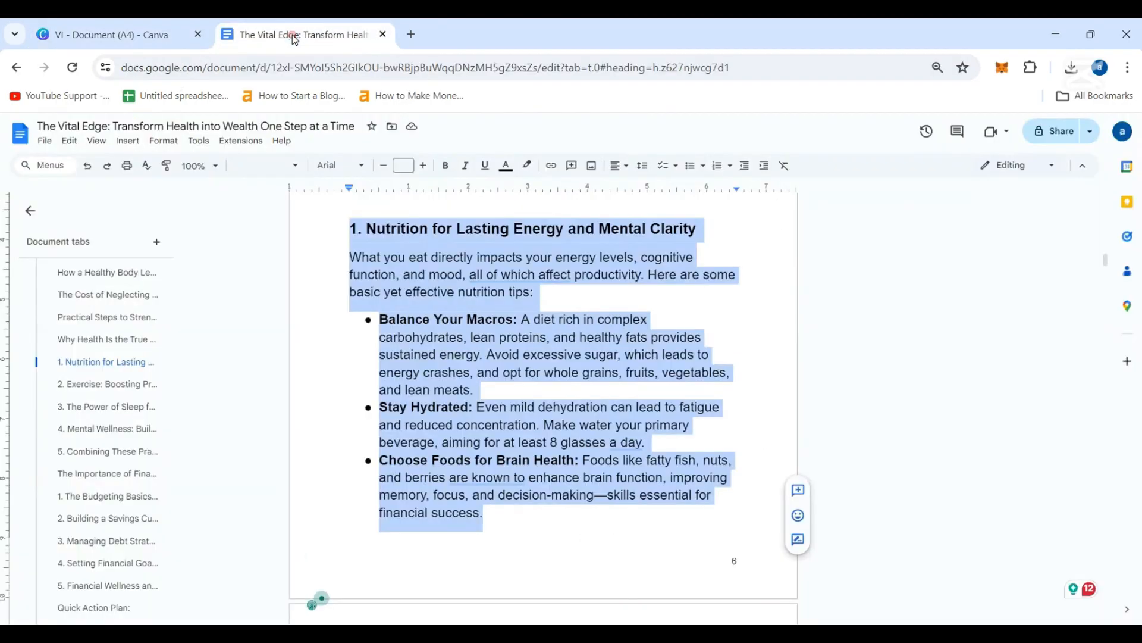
scroll(558, 366, down, 5)
scroll(559, 365, up, 2)
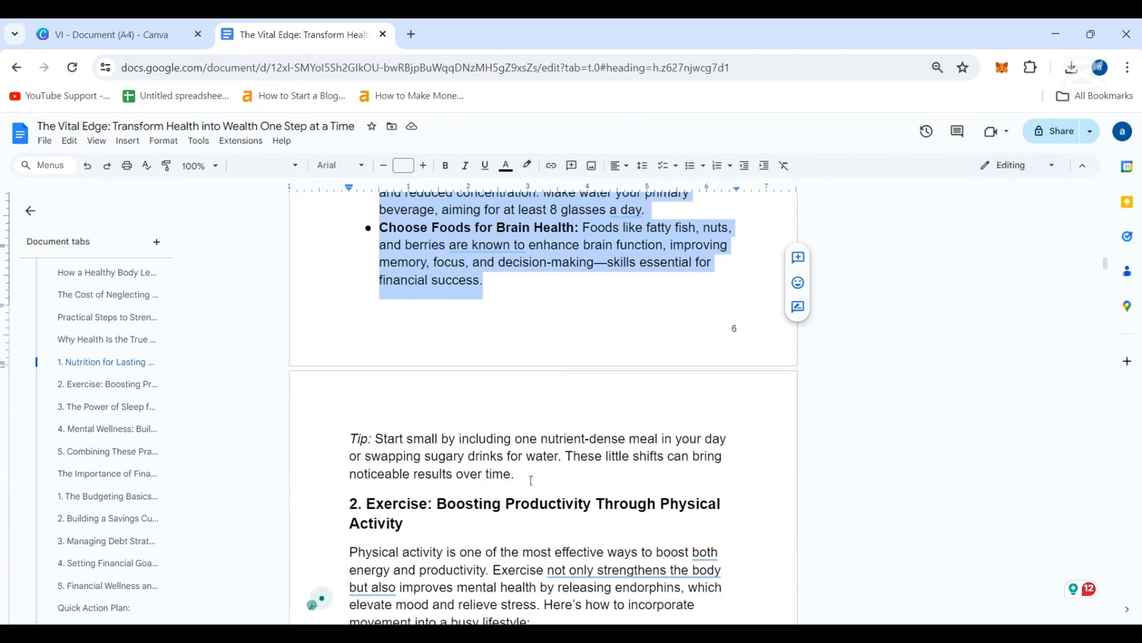
drag(515, 475, 458, 463)
triple_click(458, 463)
key(ctrl+c)
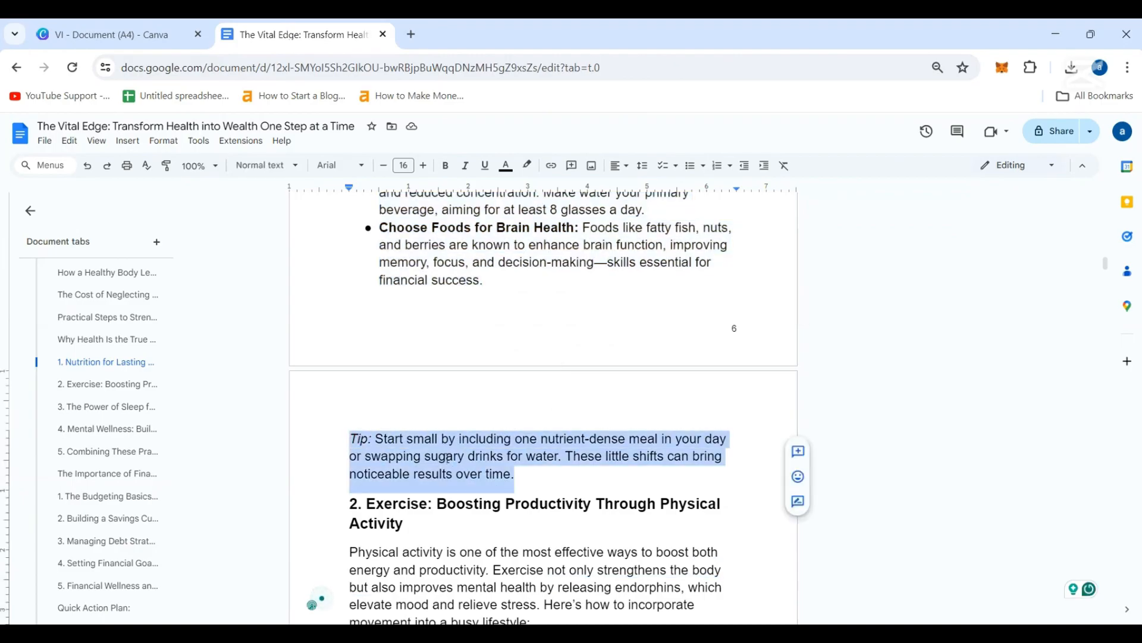
- In Canva, duplicate page 8's brain health text box directly below it and replace the copy's text with the copied "Tip" paragraph
click(107, 34)
scroll(538, 305, up, 3)
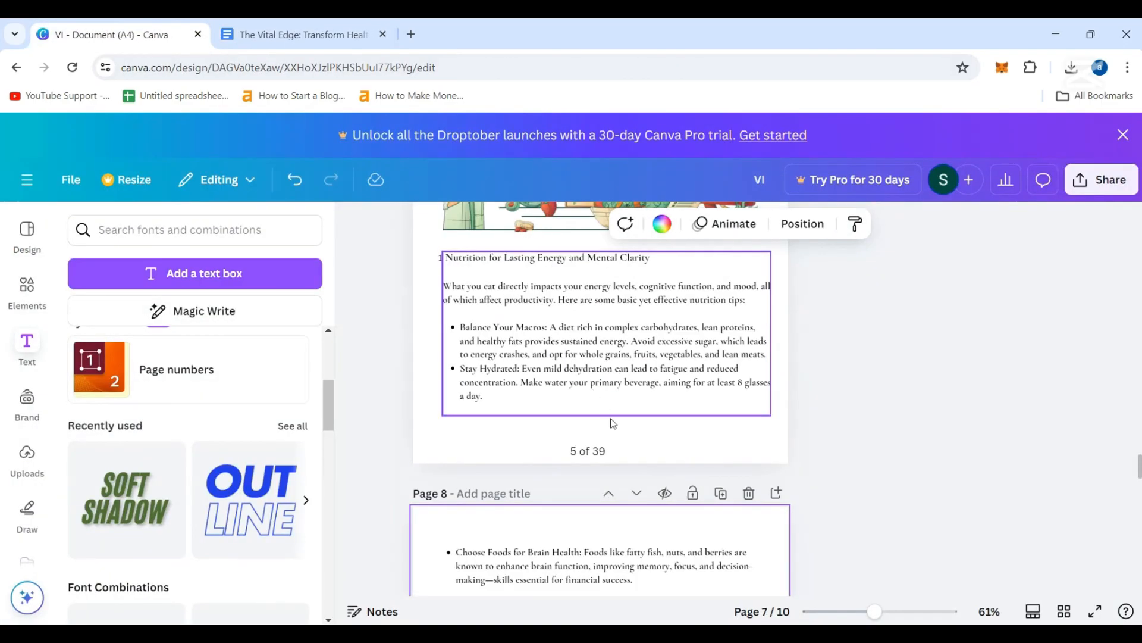
scroll(560, 573, down, 1)
click(560, 494)
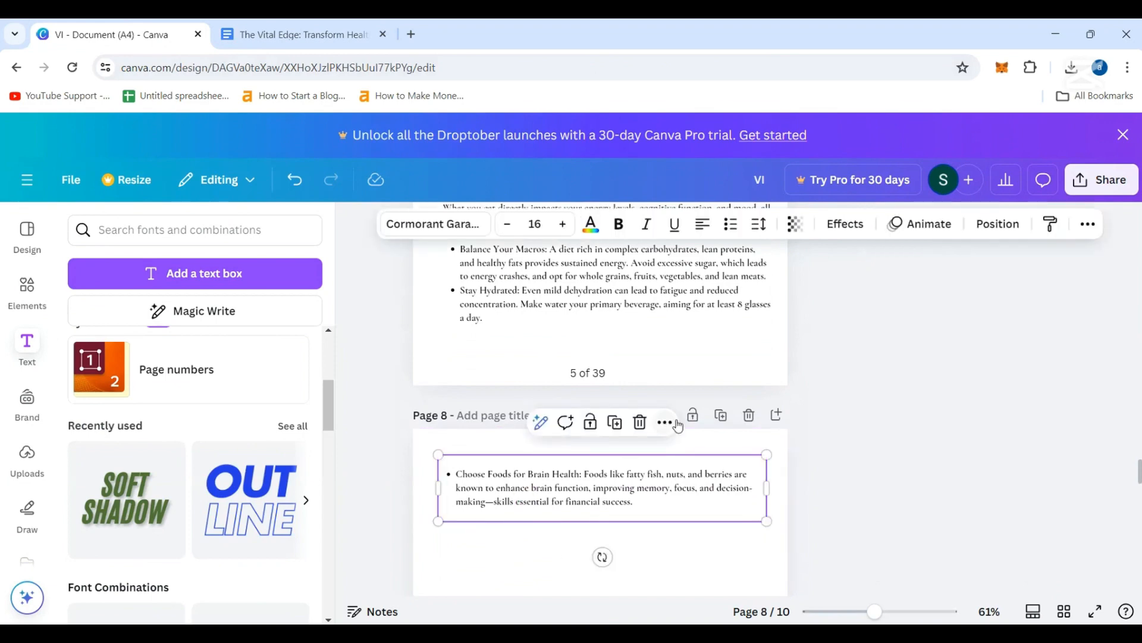
click(614, 424)
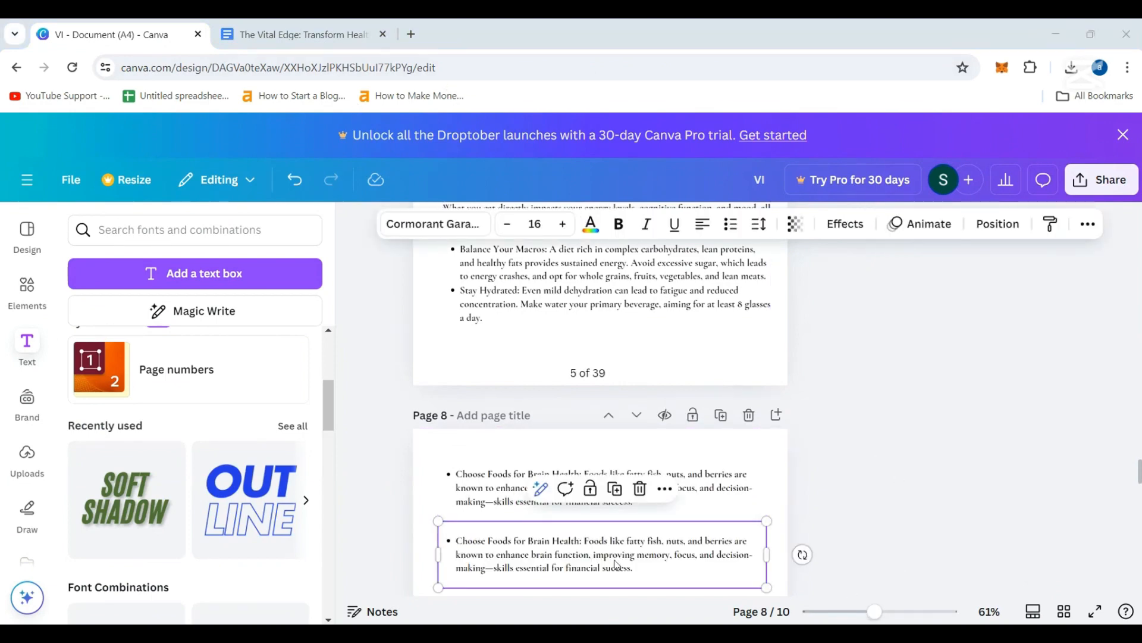
double_click(630, 570)
key(BackSpace)
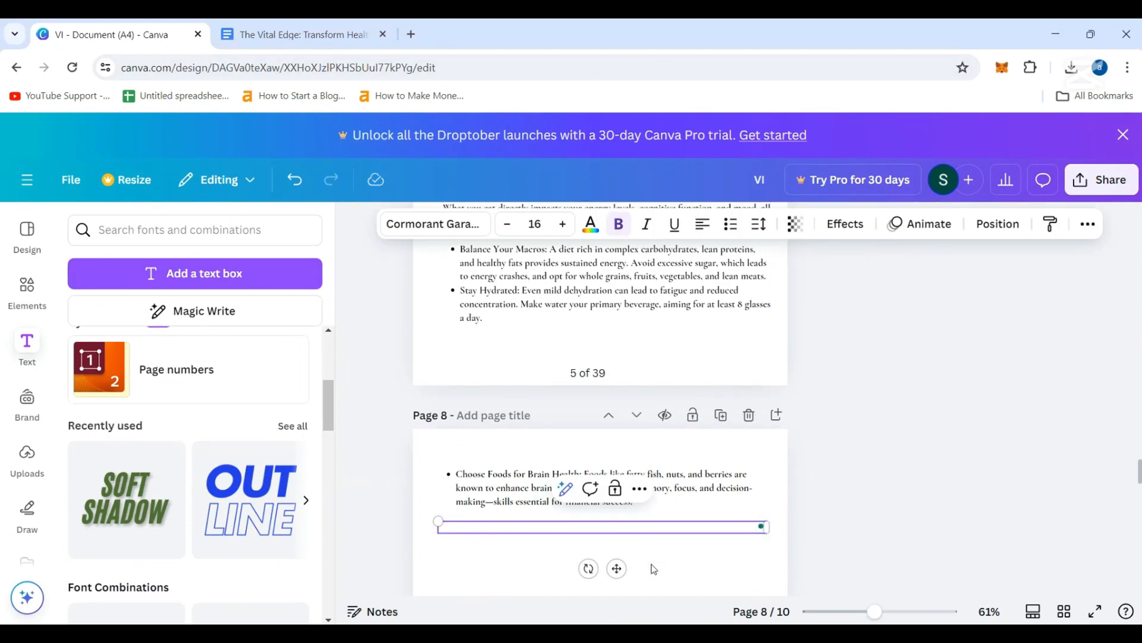
key(ctrl+v)
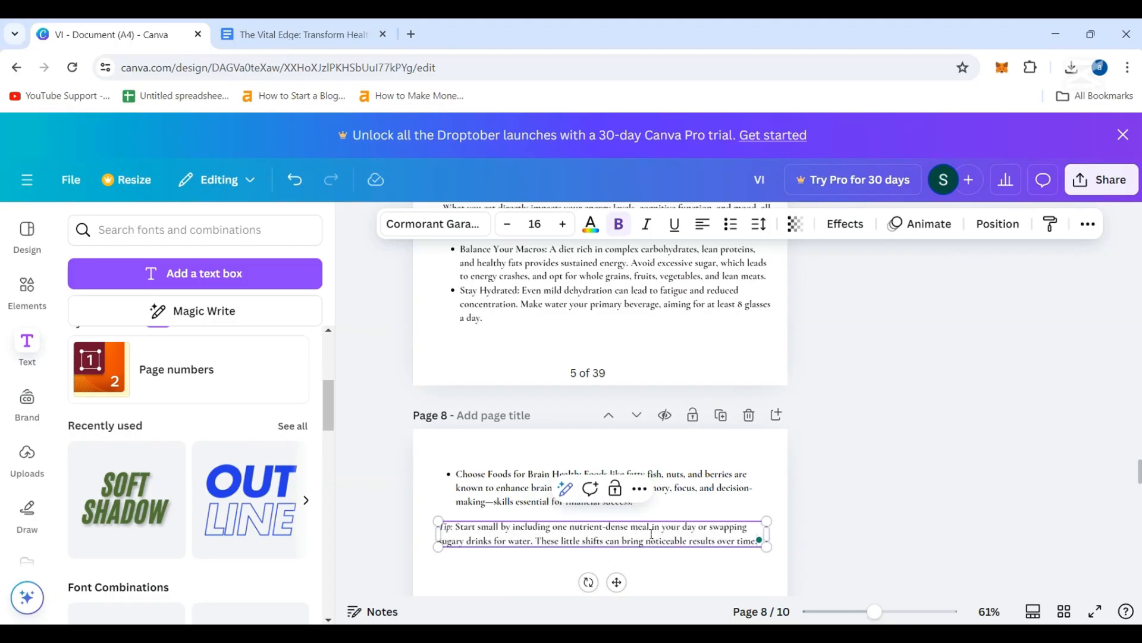
click(503, 591)
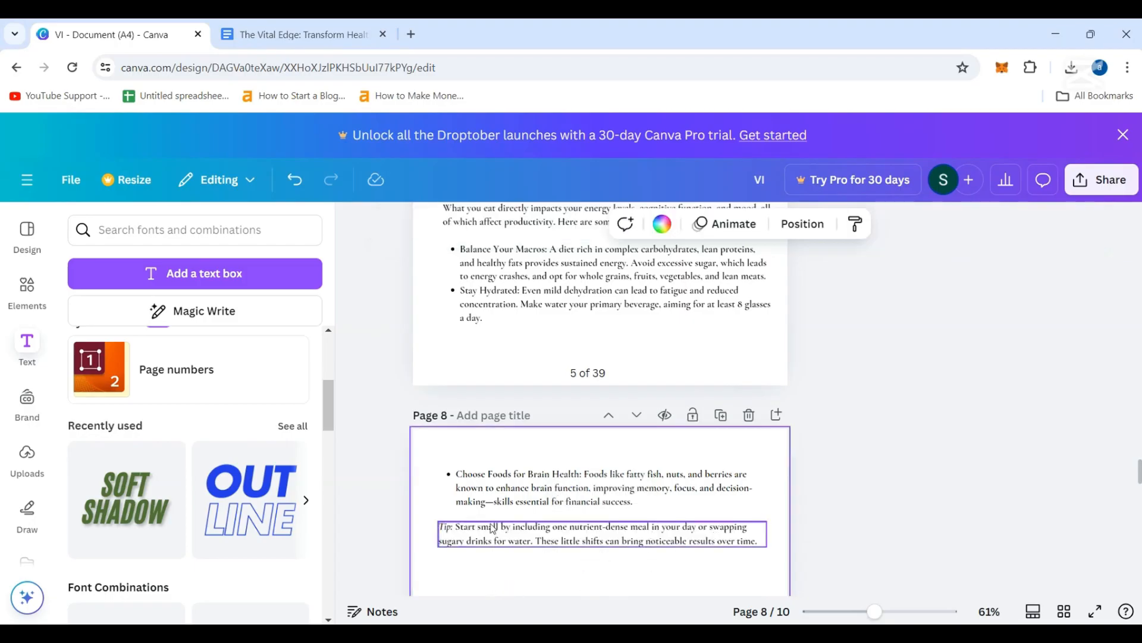
- Review the layout of Chapter 2's text, nutrition image and page numbers across pages 7 and 8
scroll(623, 566, down, 2)
scroll(623, 553, up, 7)
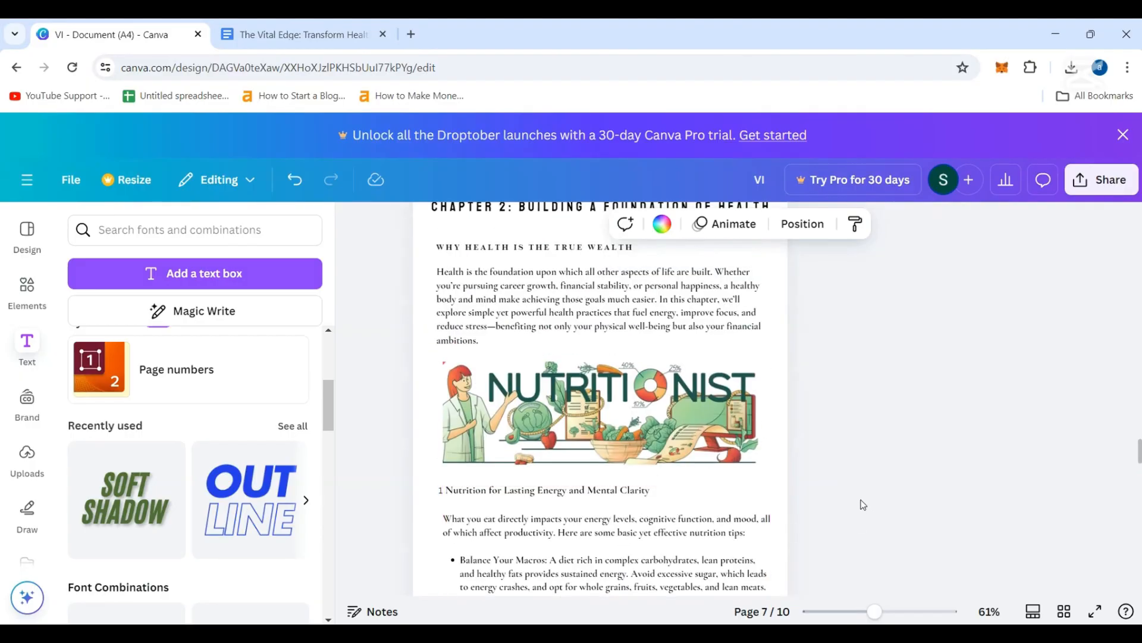
scroll(859, 504, up, 3)
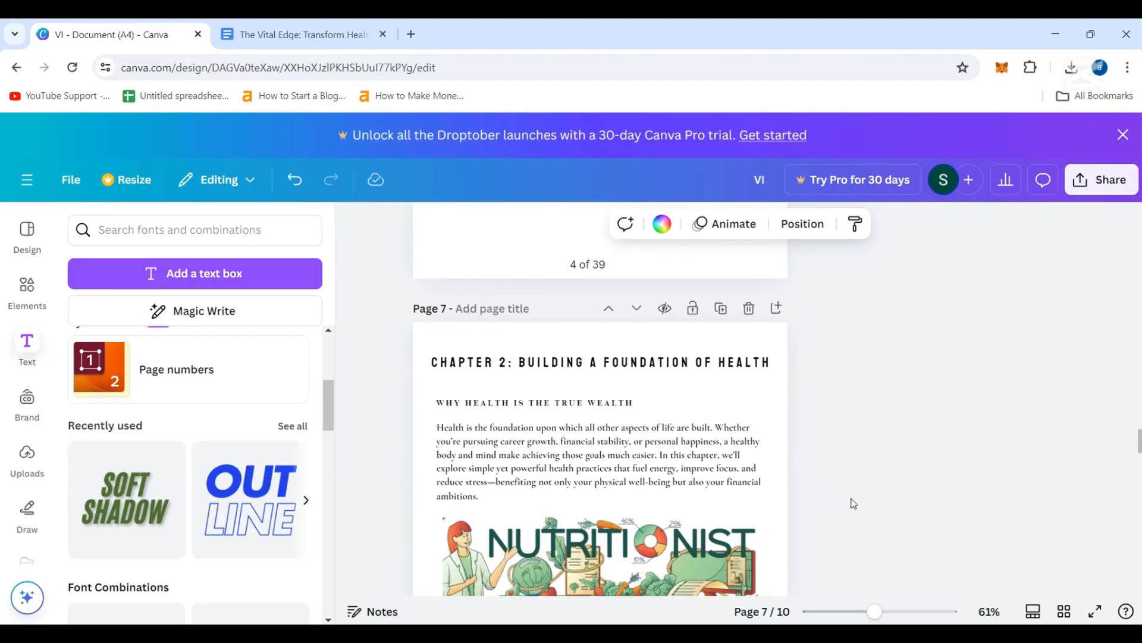
scroll(854, 503, down, 6)
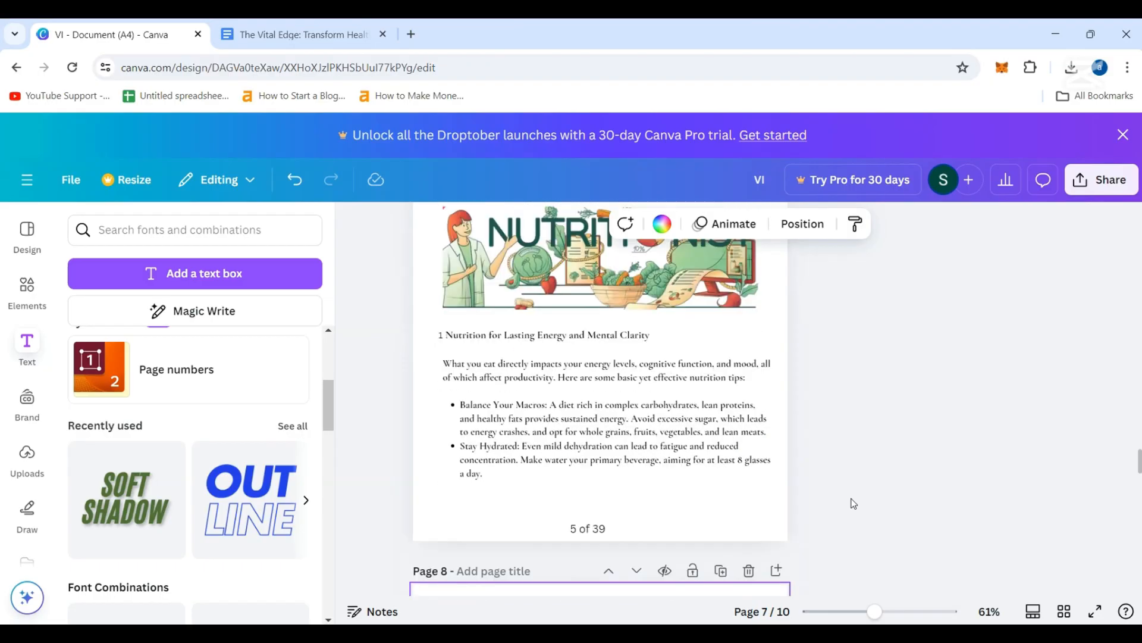
scroll(854, 504, down, 6)
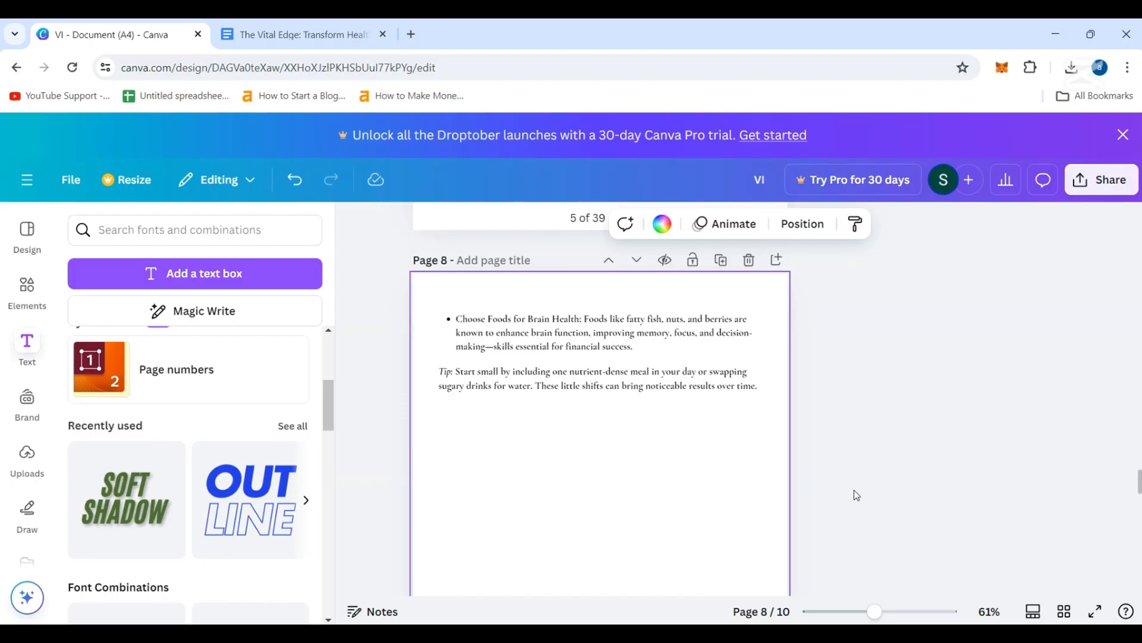
scroll(856, 495, up, 3)
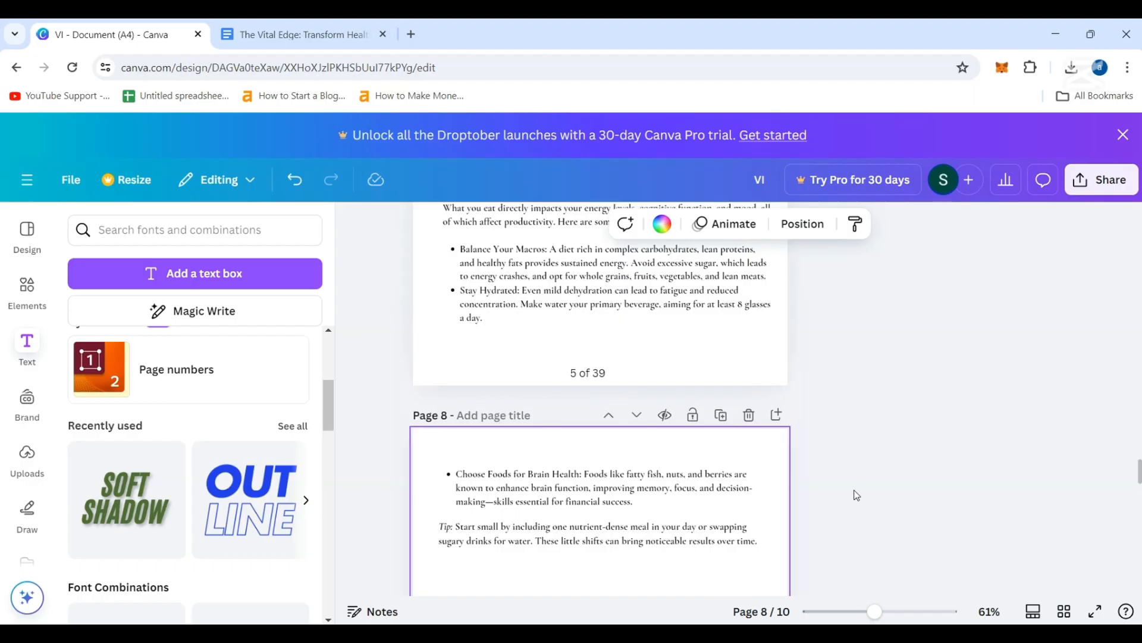
scroll(588, 352, up, 9)
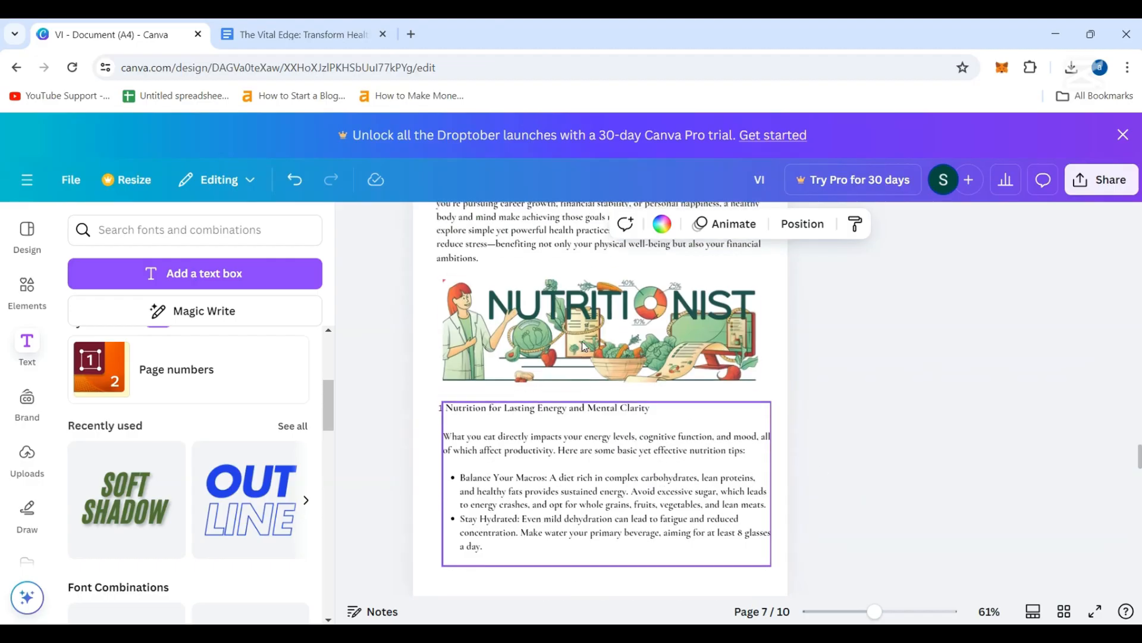
scroll(584, 346, down, 15)
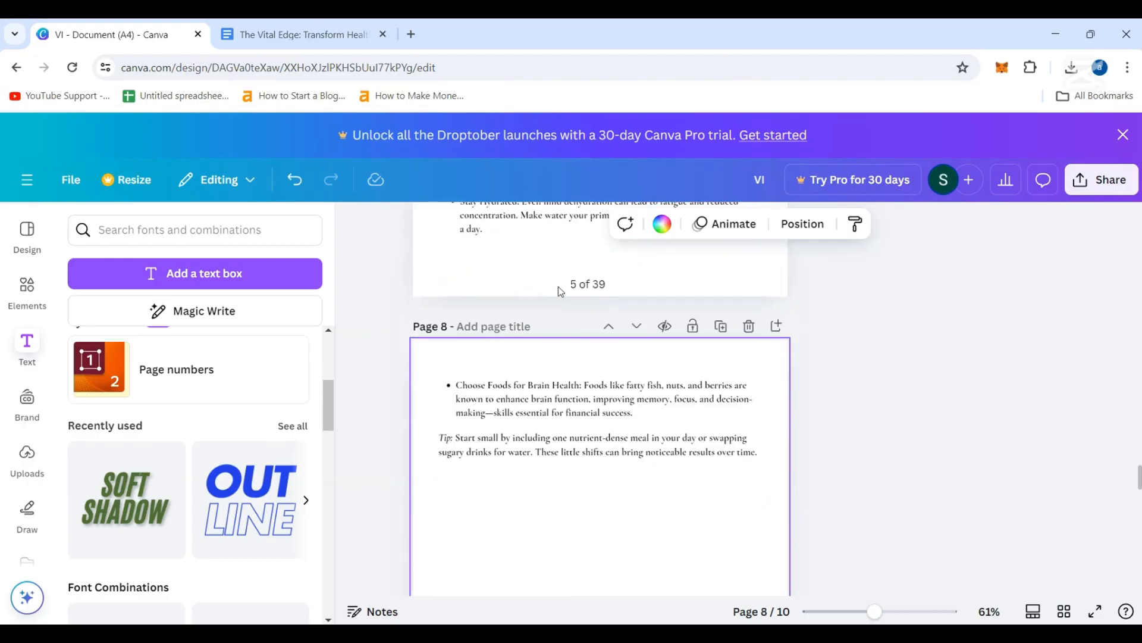
scroll(589, 303, up, 5)
scroll(649, 327, down, 2)
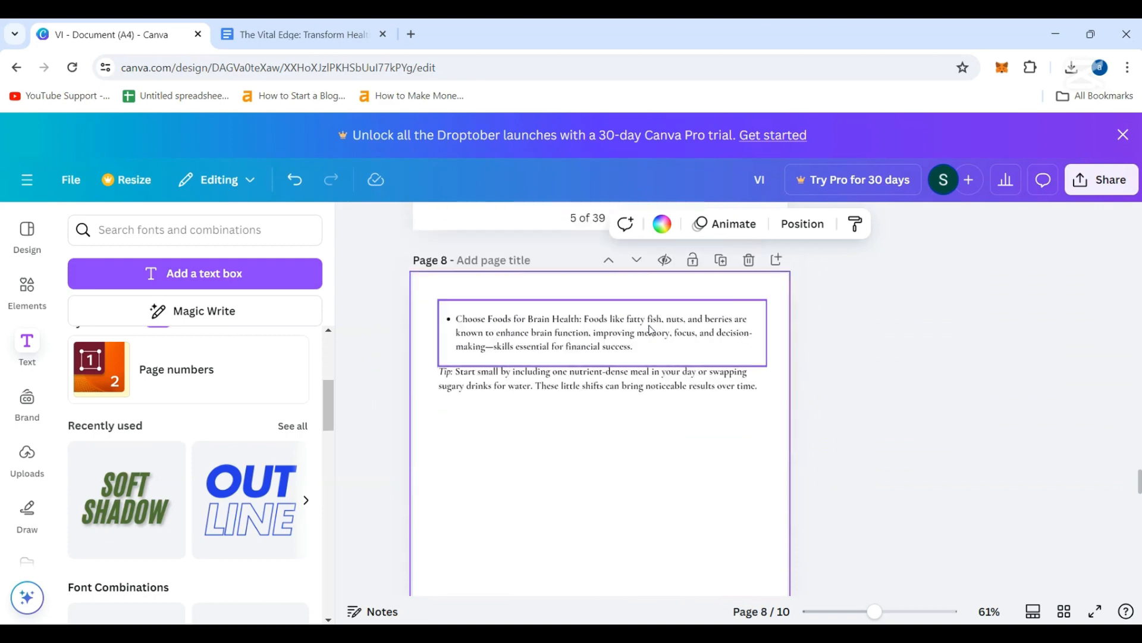
- Check the manuscript text in Google Docs after the nutrition bullets, then switch to Canva and compare the layout of pages 7 and 8
click(251, 35)
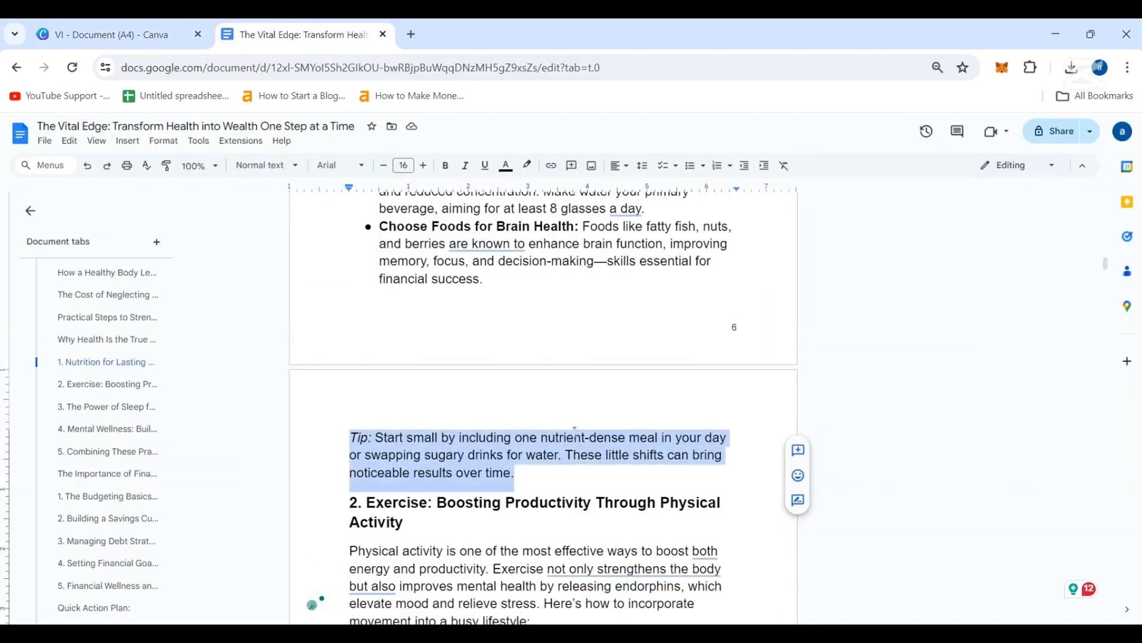
scroll(524, 465, down, 1)
drag(347, 419, 505, 528)
scroll(434, 502, up, 1)
click(505, 528)
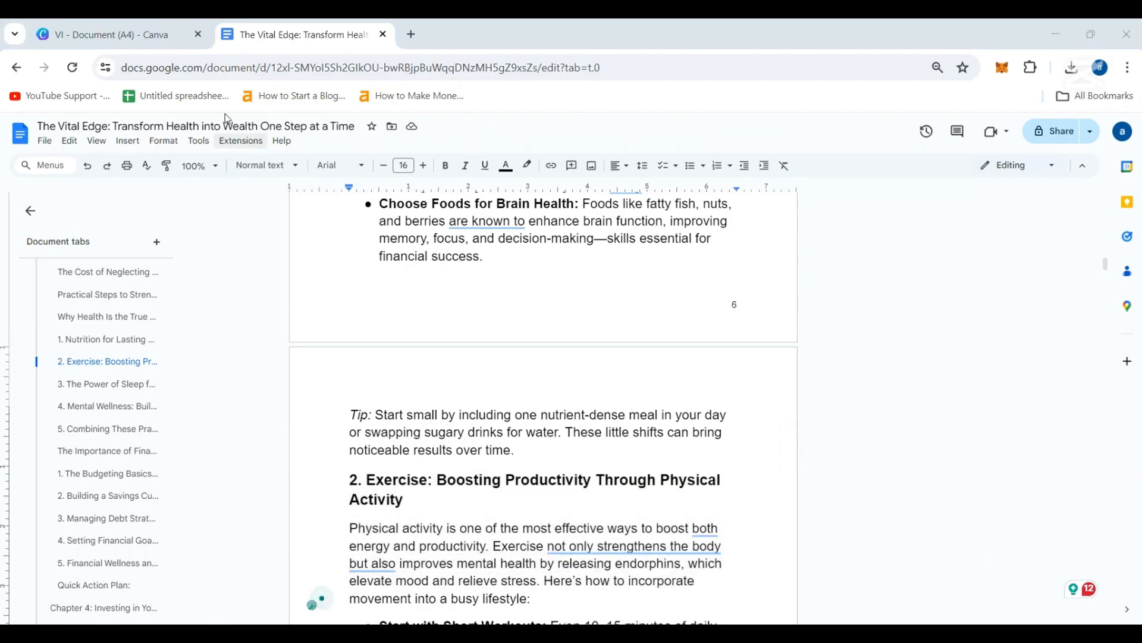
click(125, 35)
scroll(577, 453, up, 1)
scroll(577, 453, down, 1)
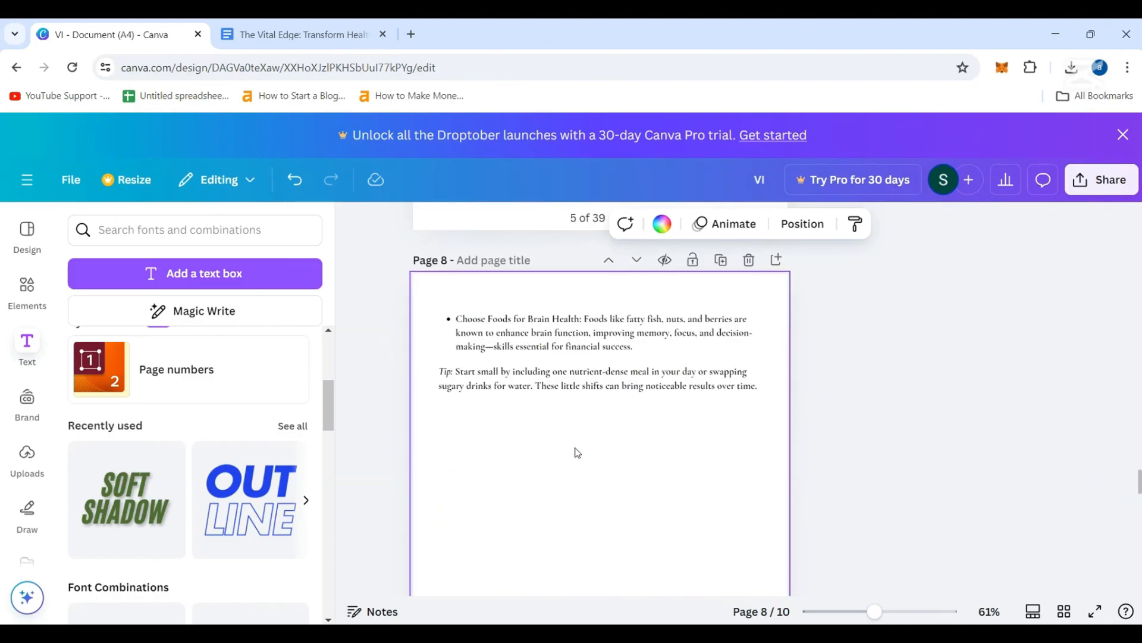
scroll(659, 457, up, 5)
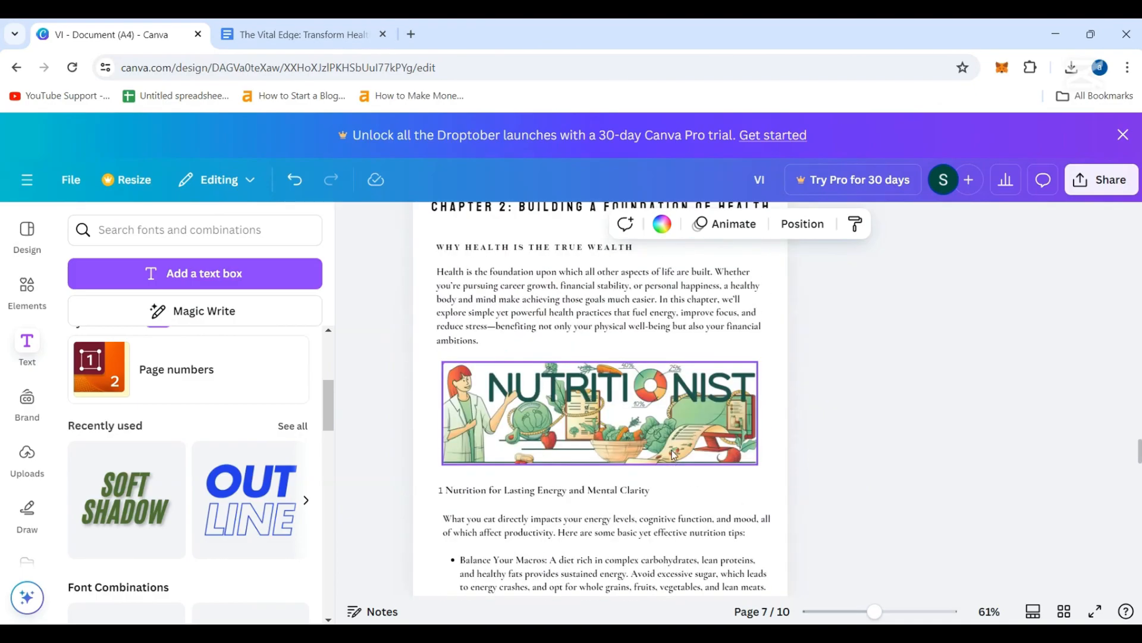
scroll(674, 455, down, 6)
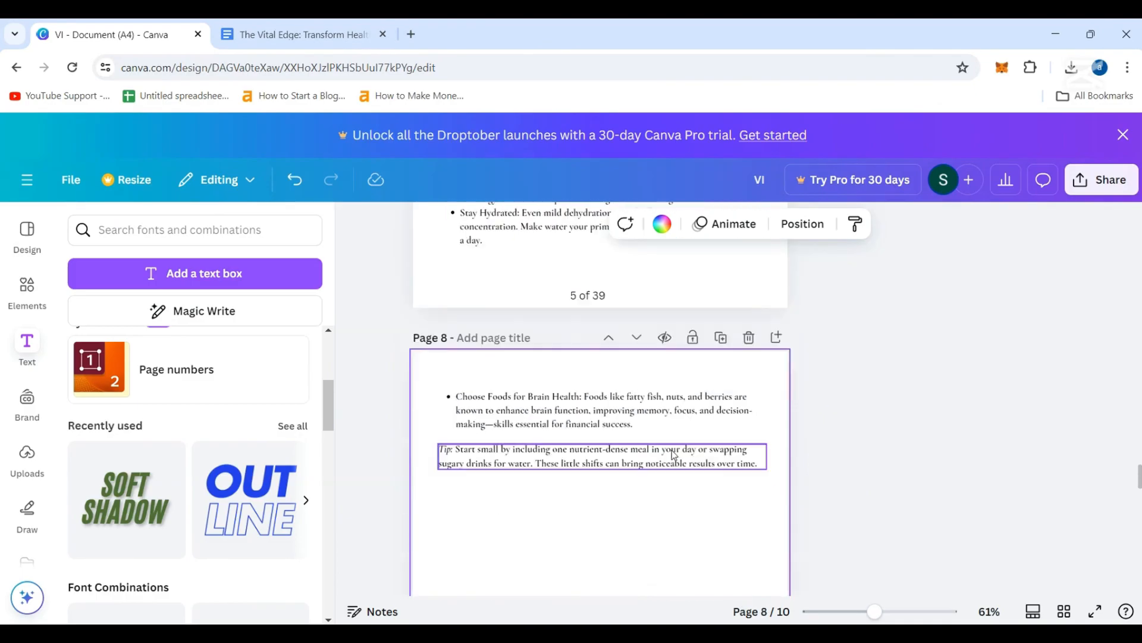
scroll(684, 468, up, 2)
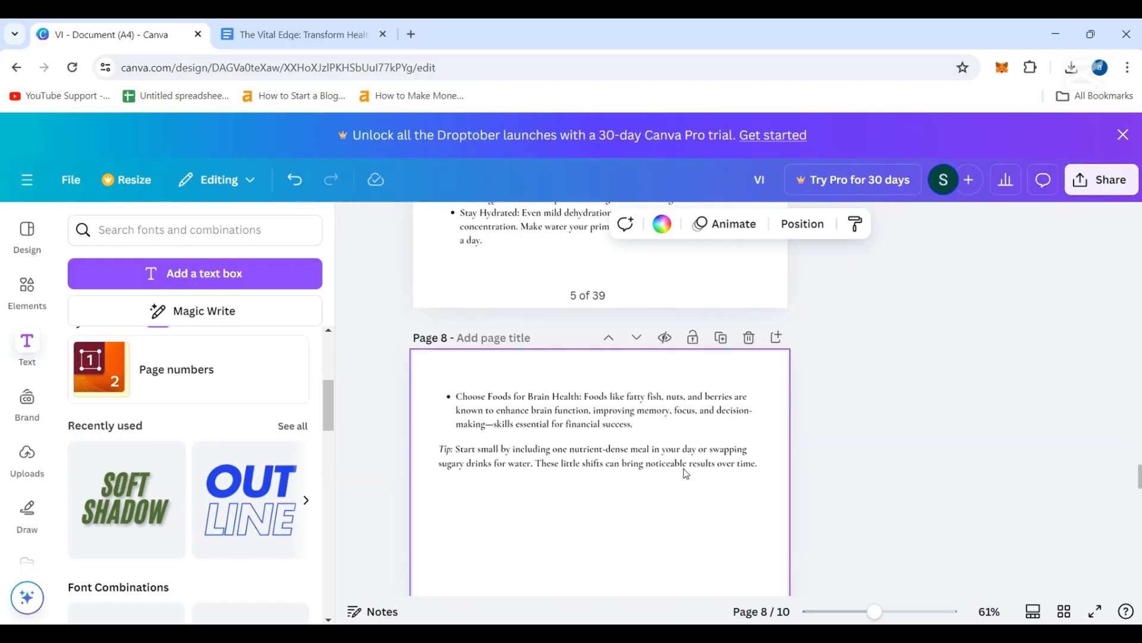
- Switch to the Google Docs manuscript and select the heading "2. Exercise: Boosting Productivity Through Physical Activity"
click(298, 34)
scroll(402, 410, down, 2)
drag(346, 404, 420, 419)
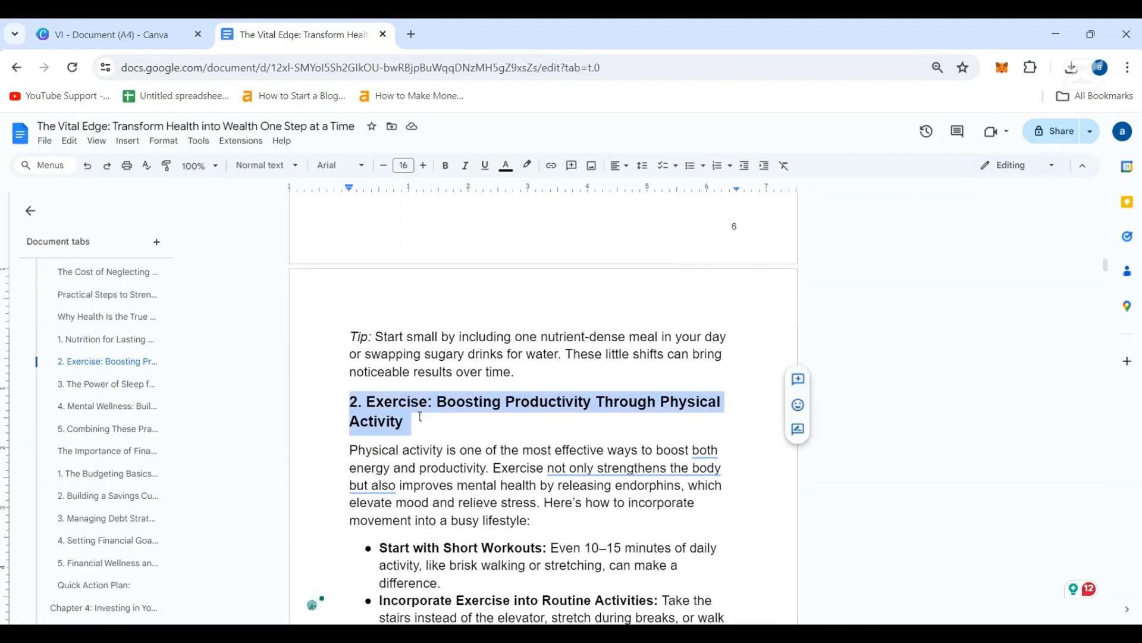
- Switch back to Canva, duplicate page 7's section number "1", and place the copy below the "Tip" paragraph on page 8
click(72, 24)
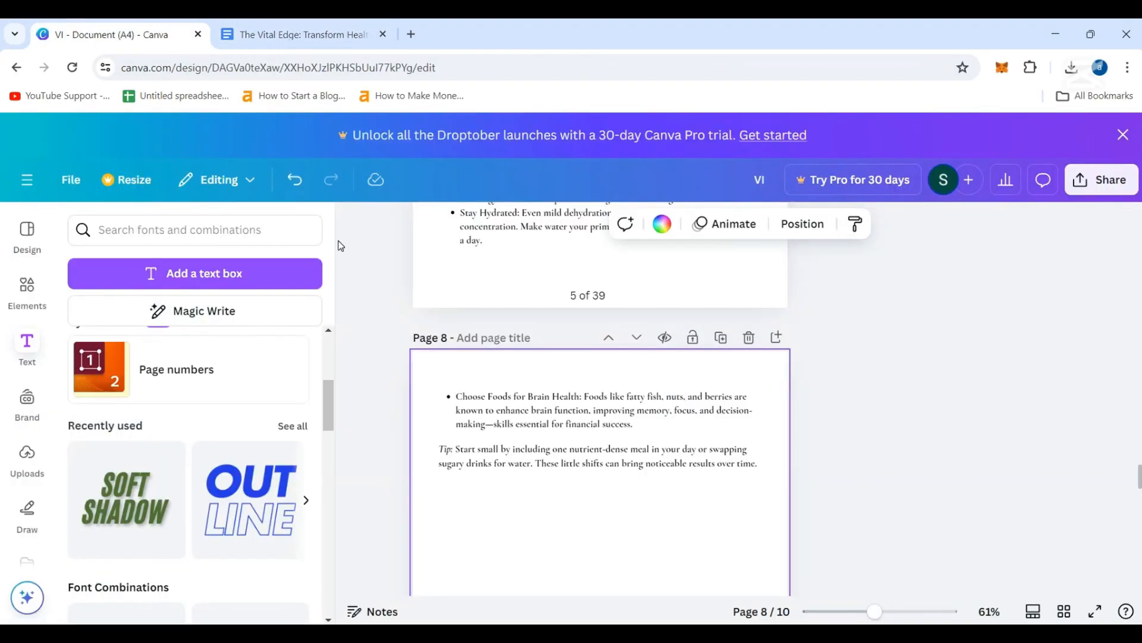
scroll(538, 365, up, 5)
click(443, 331)
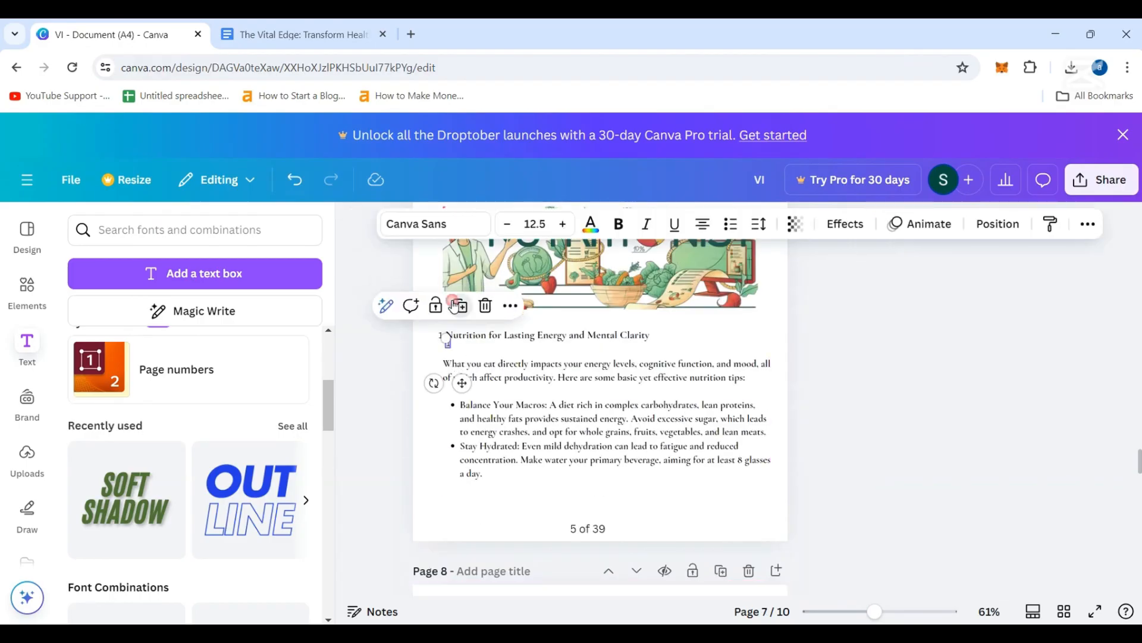
scroll(505, 426, down, 4)
drag(505, 426, 455, 551)
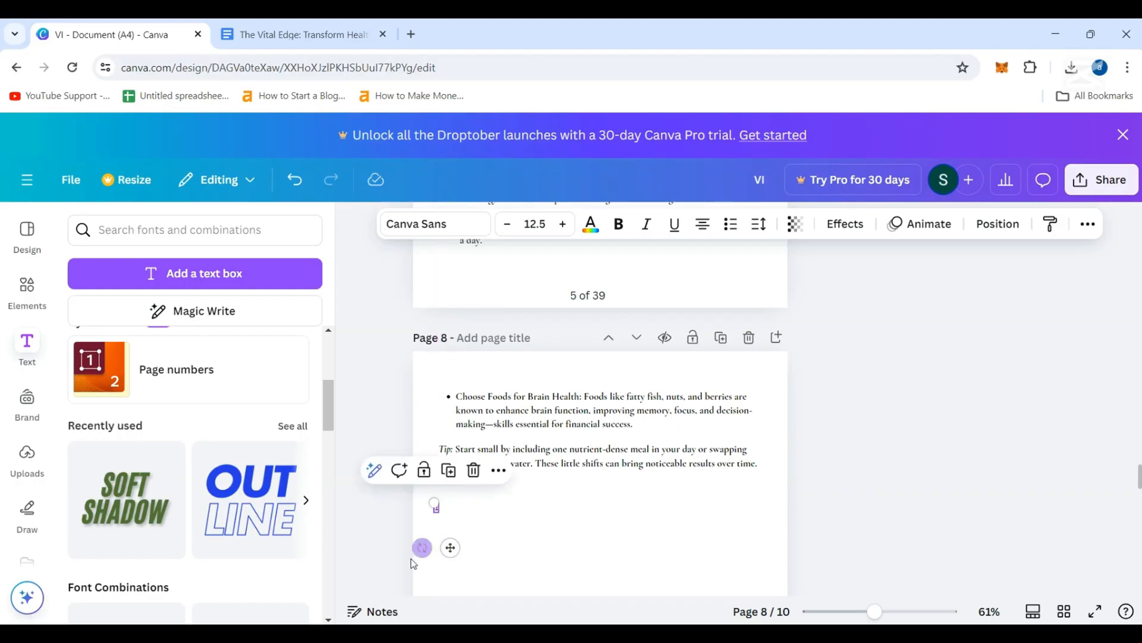
drag(450, 548, 443, 540)
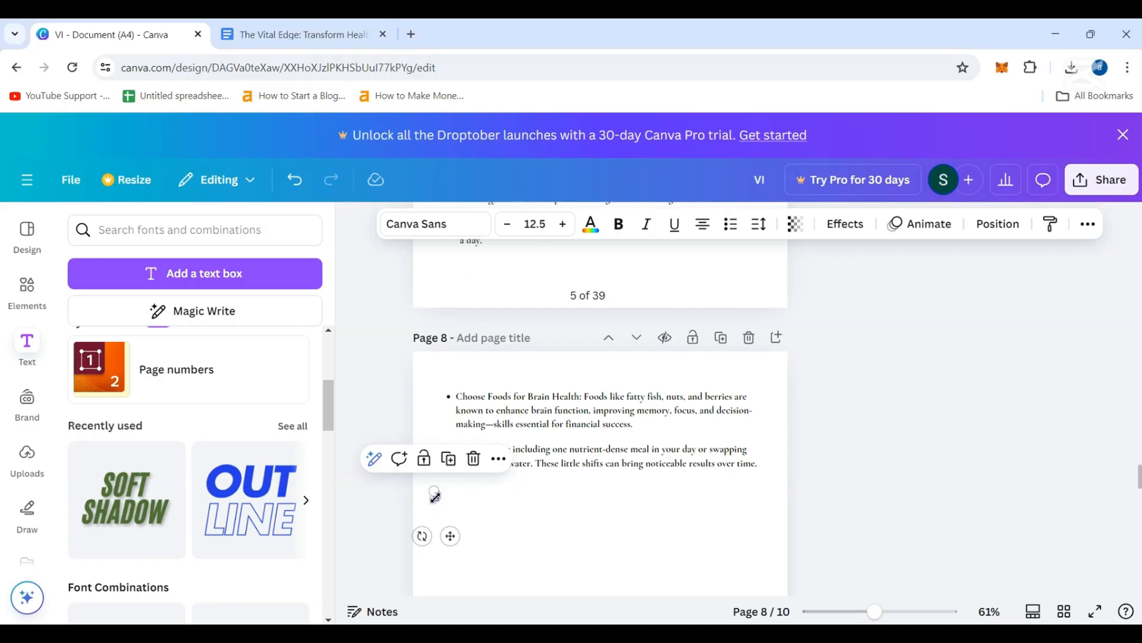
- Enlarge the copied section number on page 8 to font size 22.5
click(563, 224)
click(563, 224)
click(563, 224)
click(563, 223)
click(563, 224)
click(562, 224)
click(563, 224)
click(563, 224)
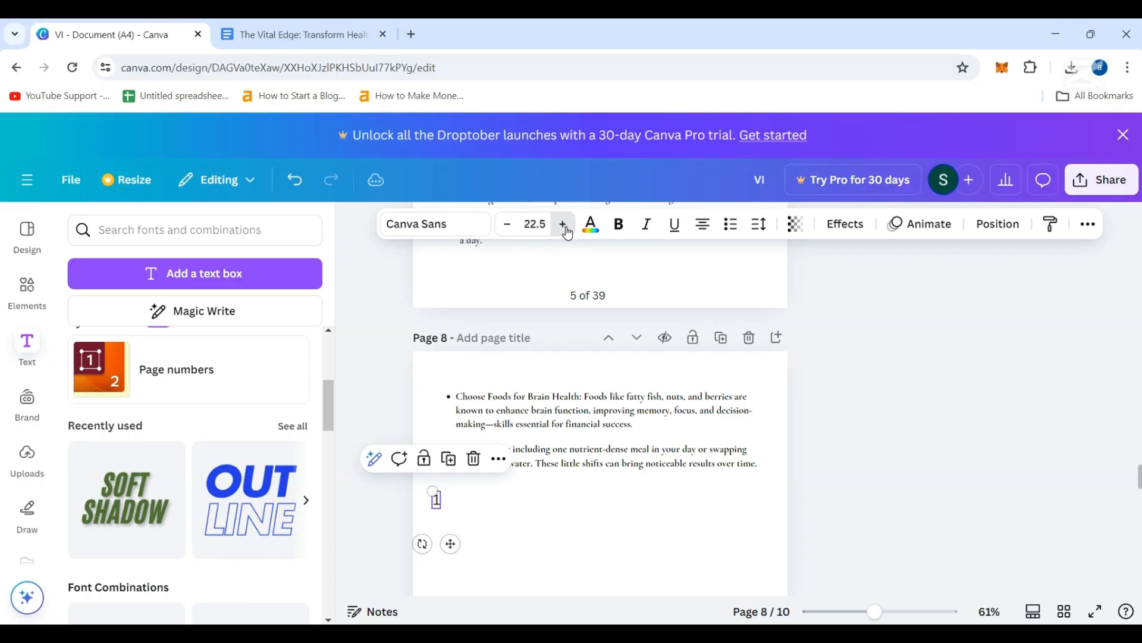
- Change the copied section number on page 8 to 2 and match its font size to the section number on page 7
click(436, 500)
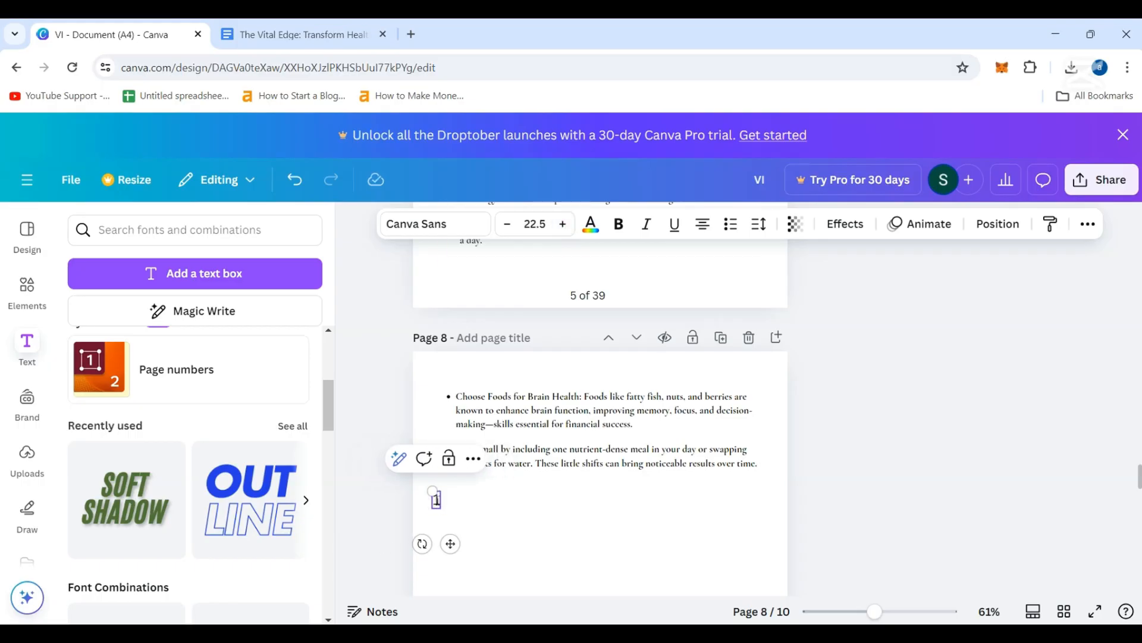
text(2)
scroll(453, 470, up, 8)
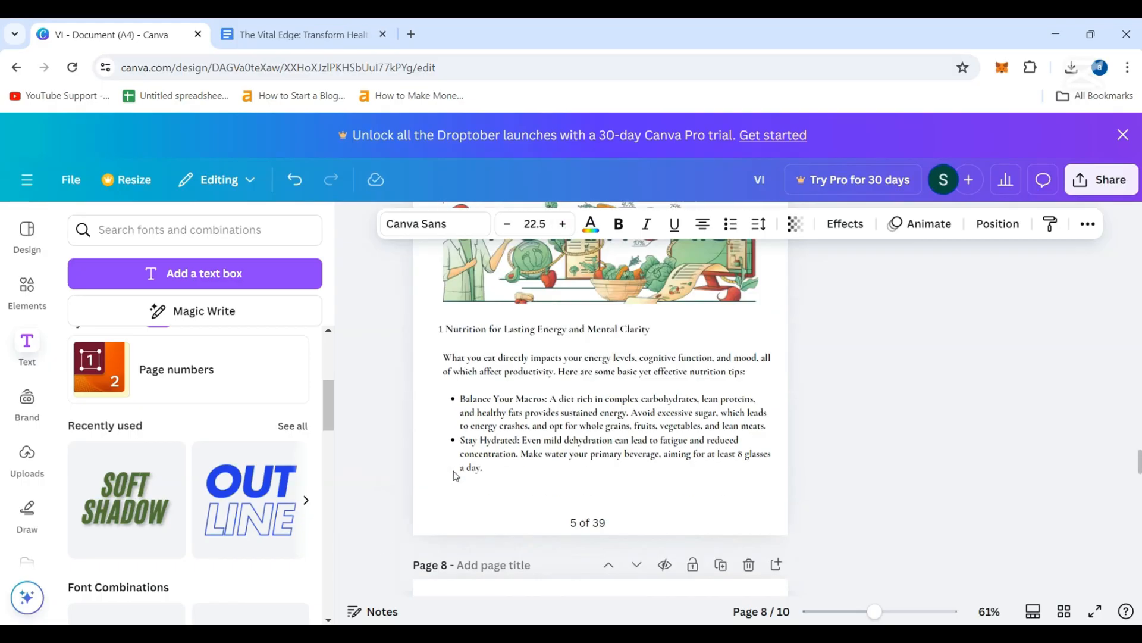
click(439, 567)
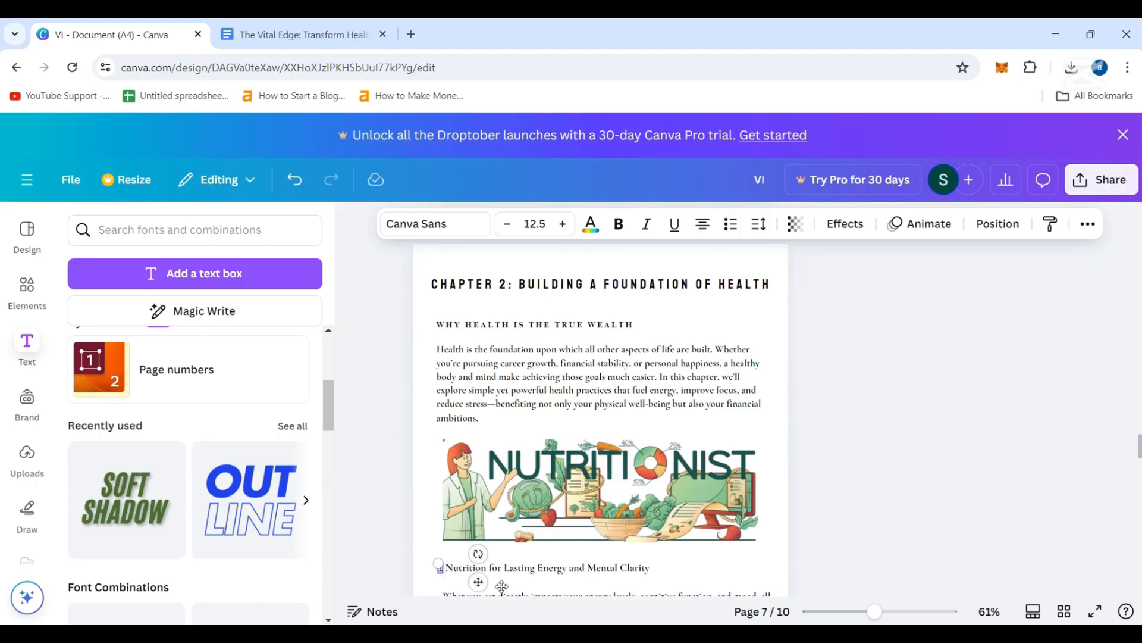
scroll(502, 586, down, 7)
click(437, 503)
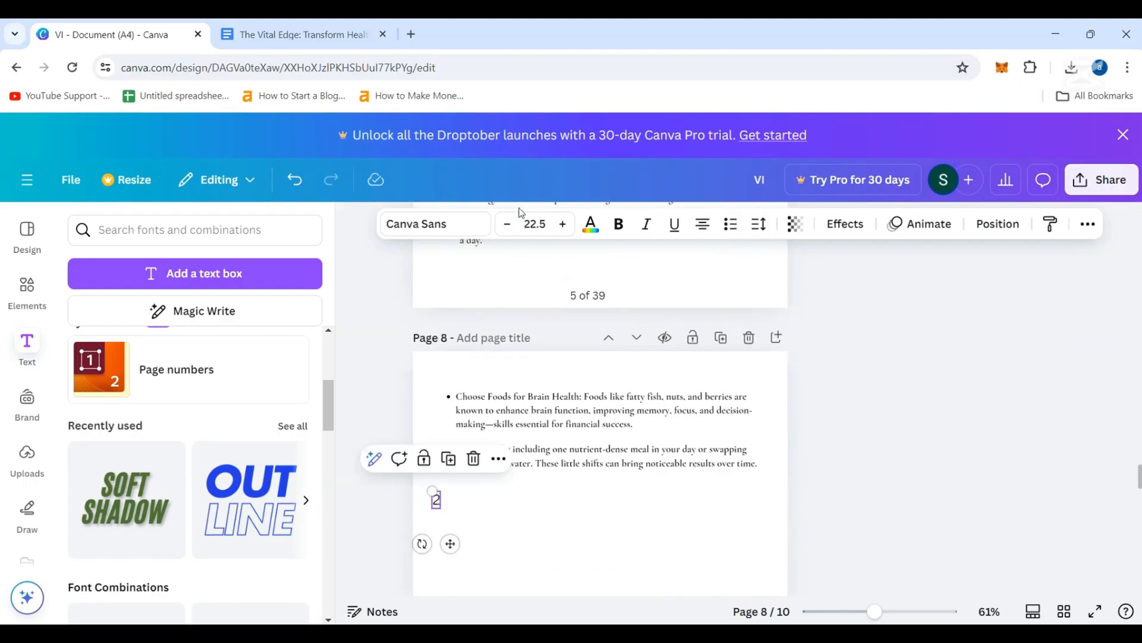
click(512, 225)
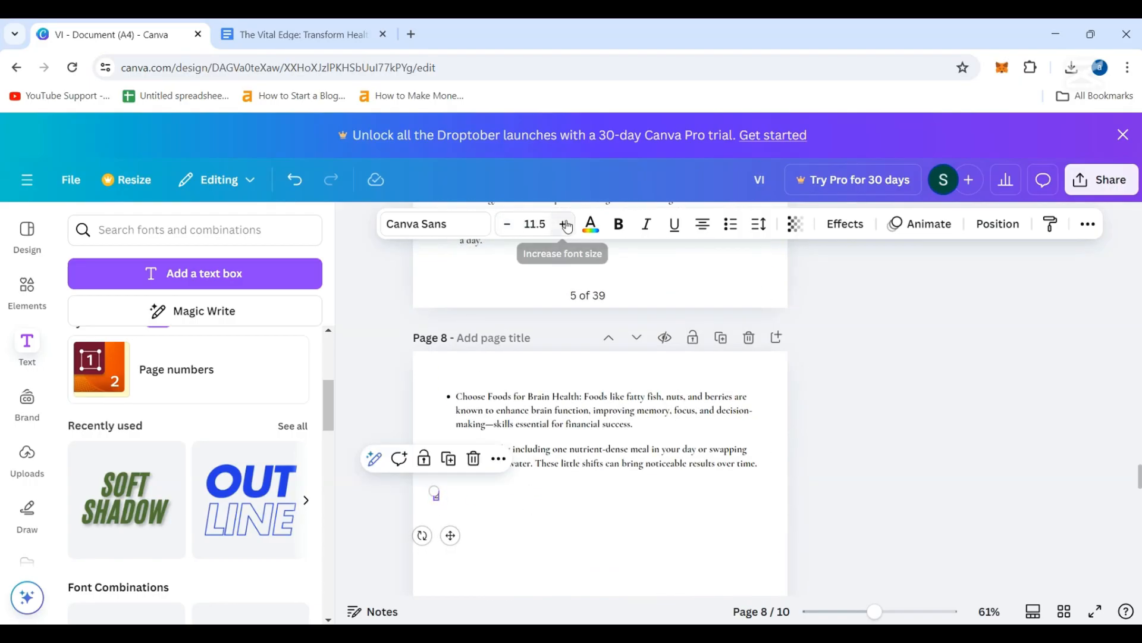
click(541, 514)
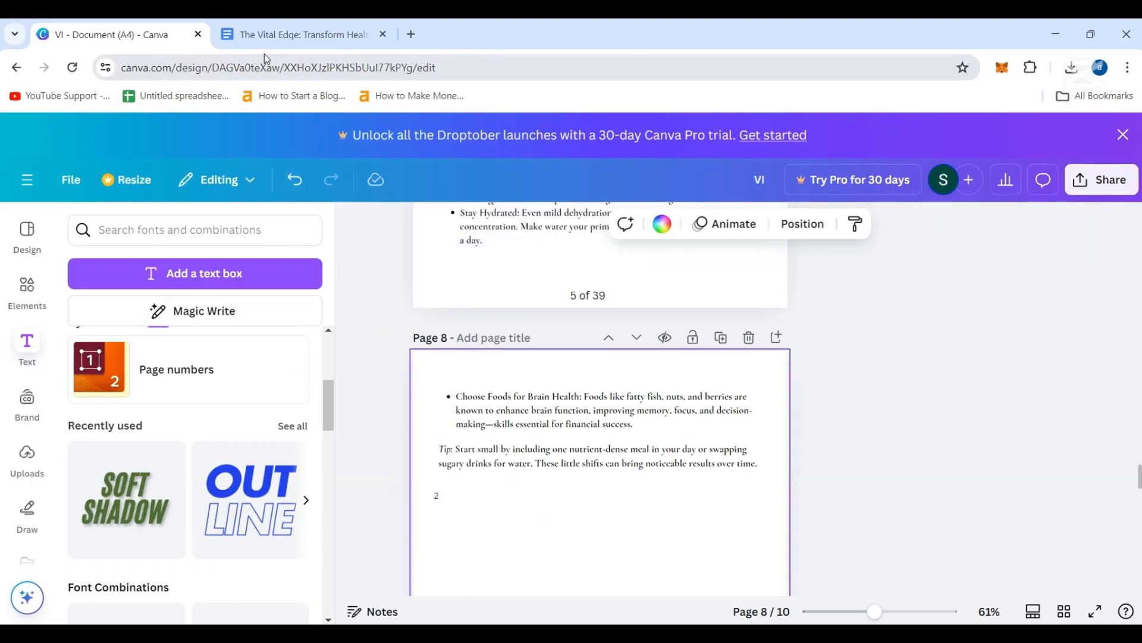
- Revisit the Exercise heading in Google Docs, then in Canva duplicate page 7's "Why Health Is the True Wealth" subheading and place it beside page 8's number 2
click(256, 37)
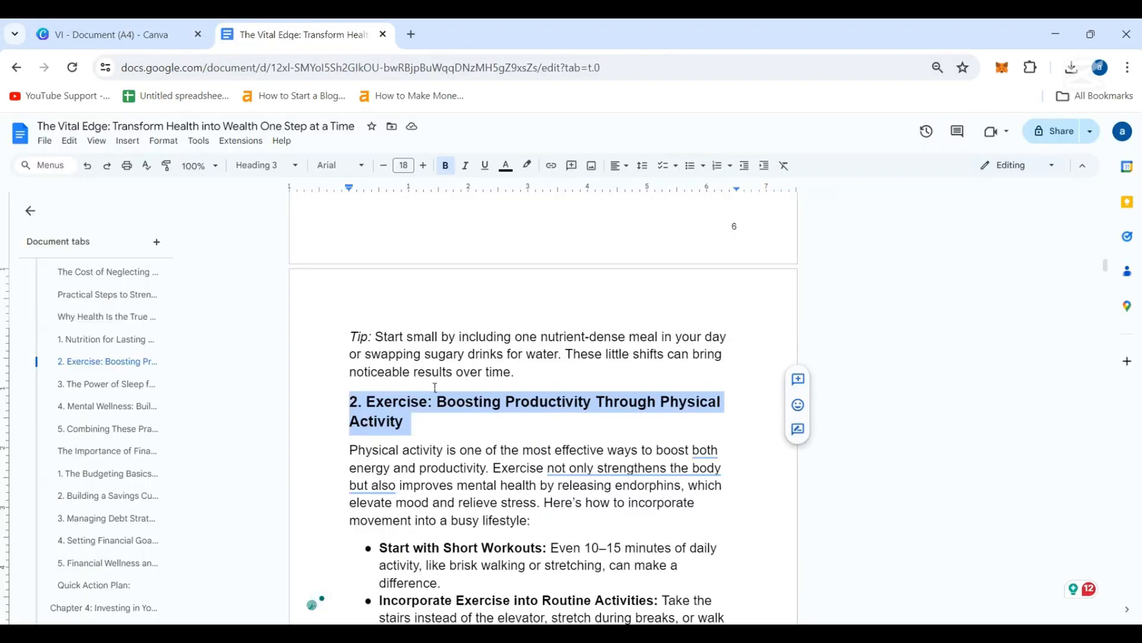
click(122, 31)
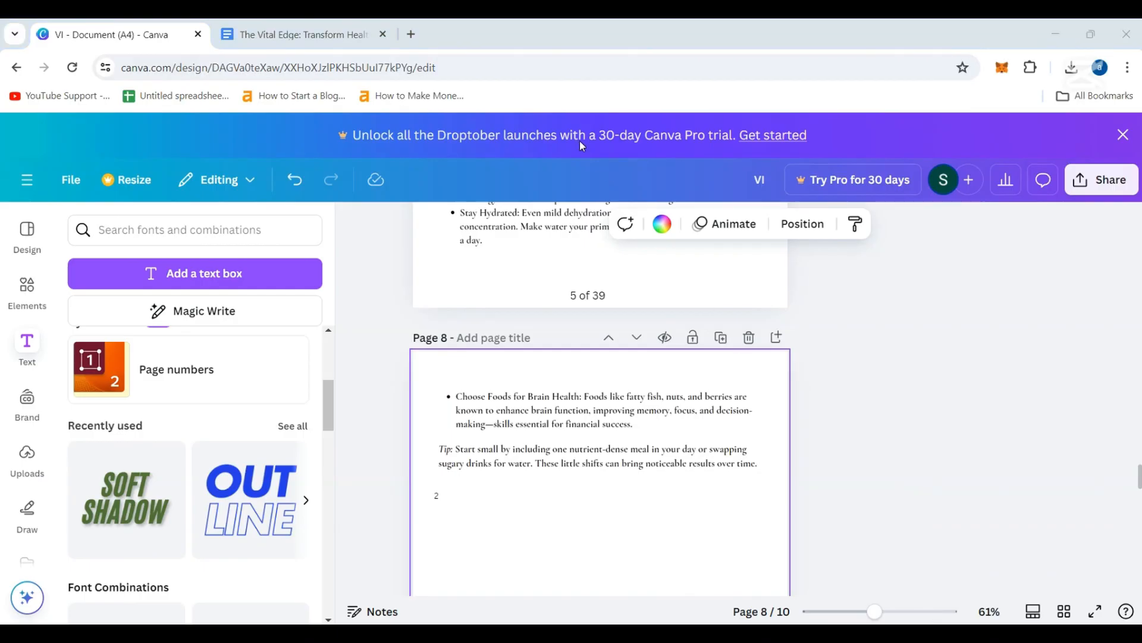
scroll(595, 411, up, 7)
scroll(595, 409, up, 3)
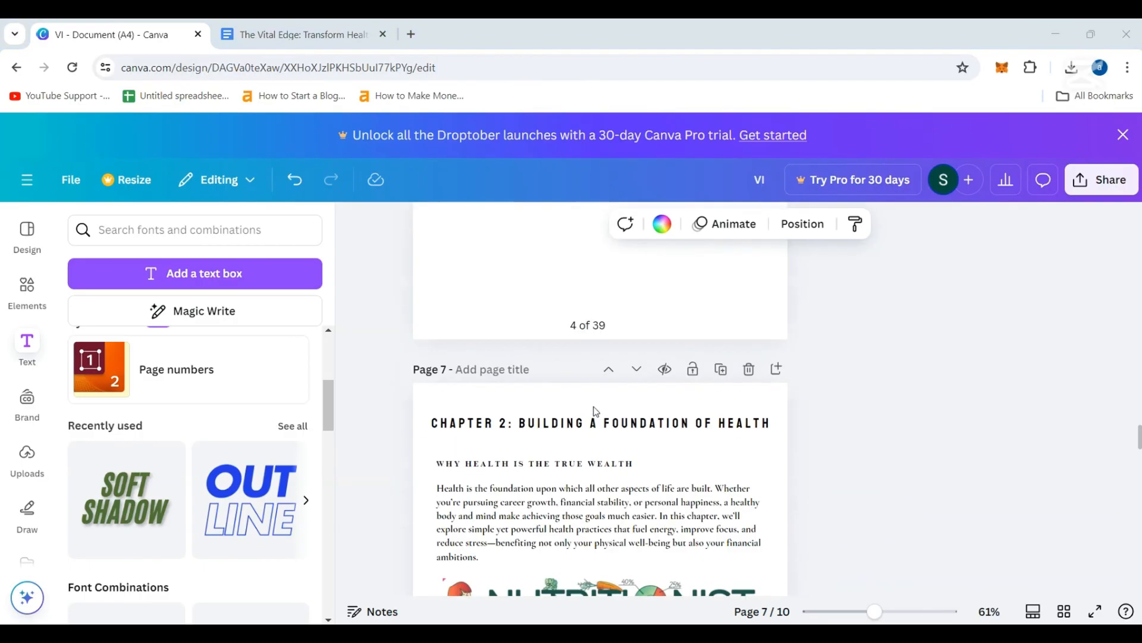
click(549, 488)
click(546, 450)
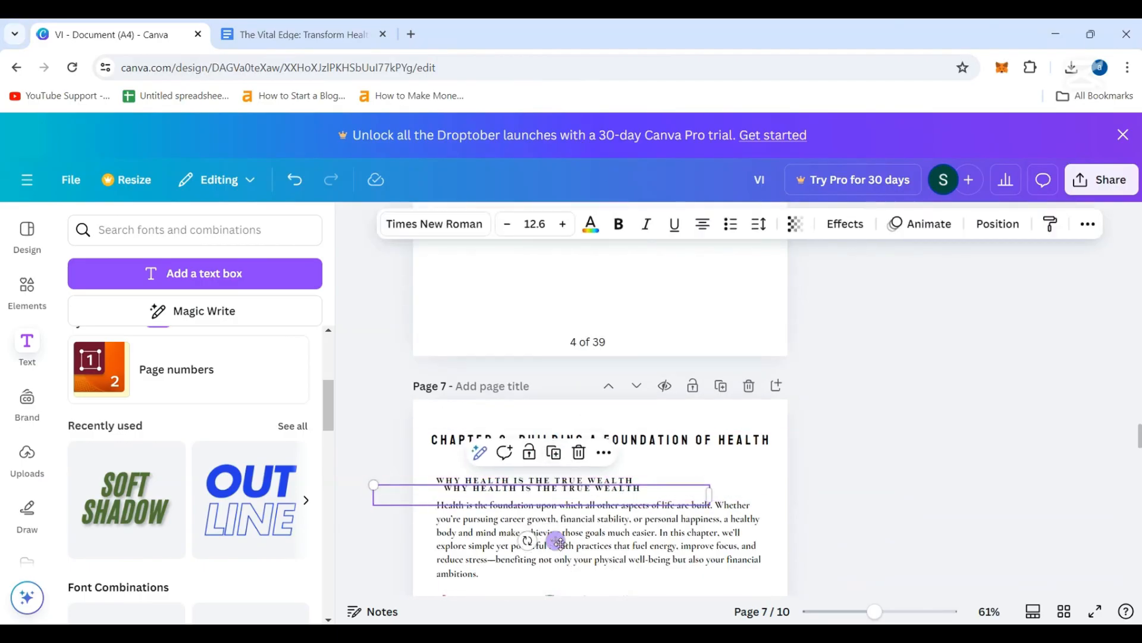
mouse_move(555, 541)
mouse_down()
mouse_move(582, 556)
mouse_move(574, 518)
mouse_move(612, 462)
mouse_move(556, 472)
mouse_up()
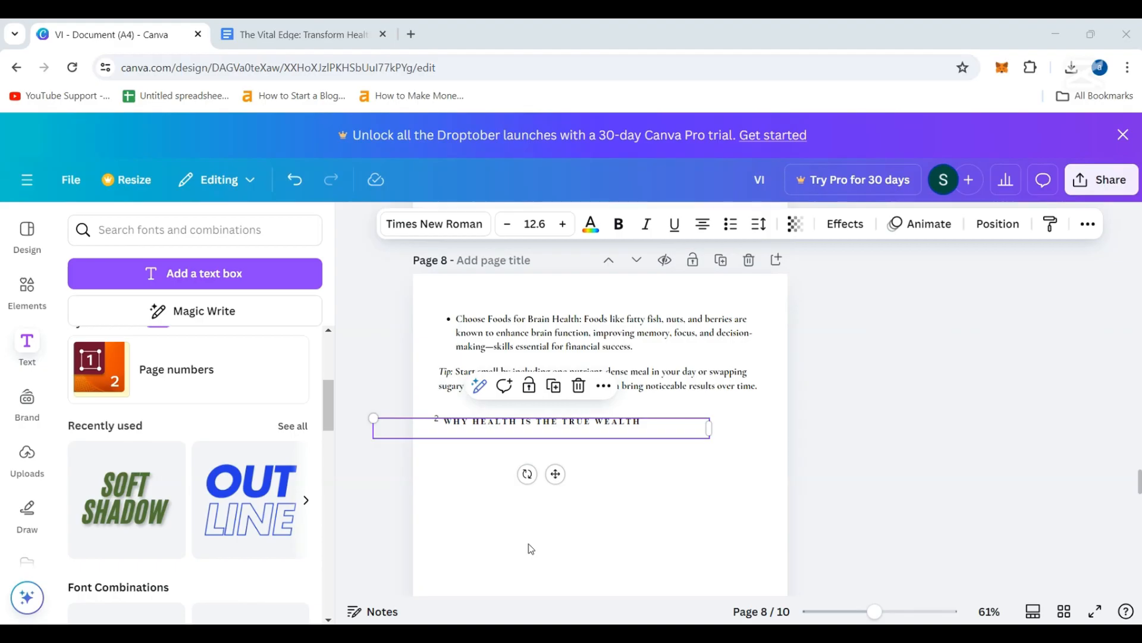
- Nudge the copied subheading vertically to line it up with the number 2 on page 8
click(474, 505)
drag(485, 426, 484, 423)
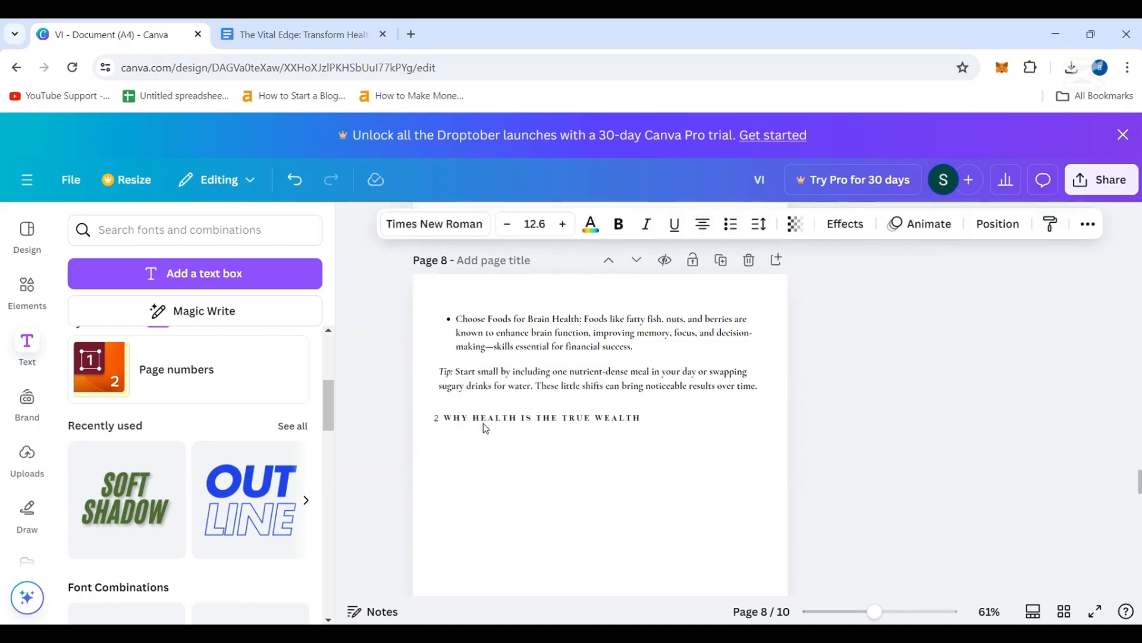
key(Up)
key(Up)
key(Up)
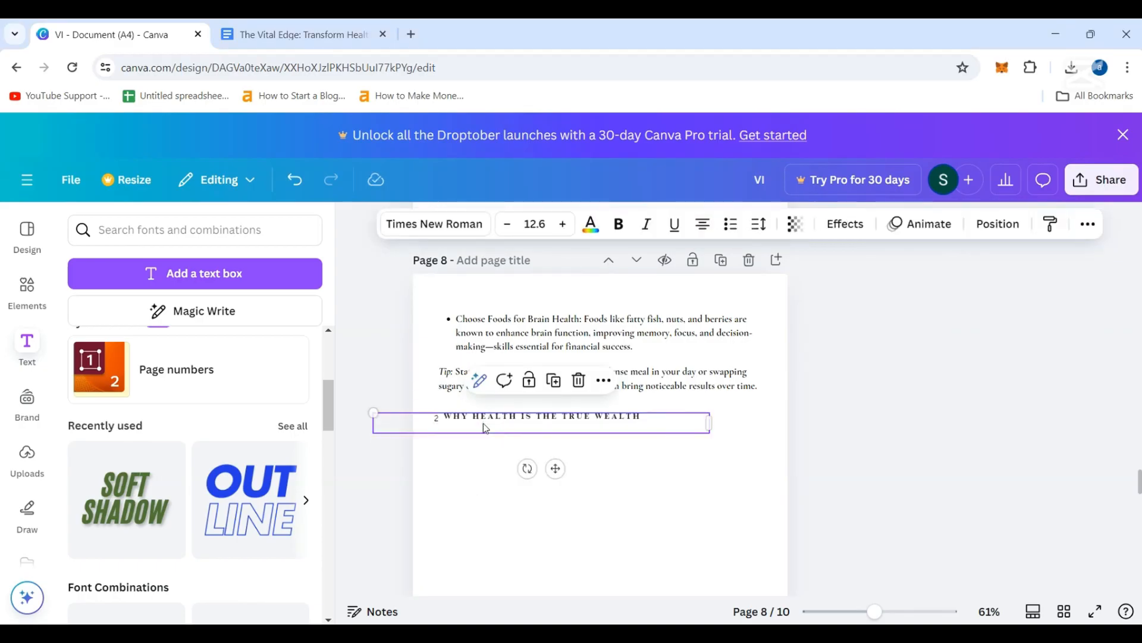
key(Up)
key(Down)
double_click(434, 421)
click(452, 487)
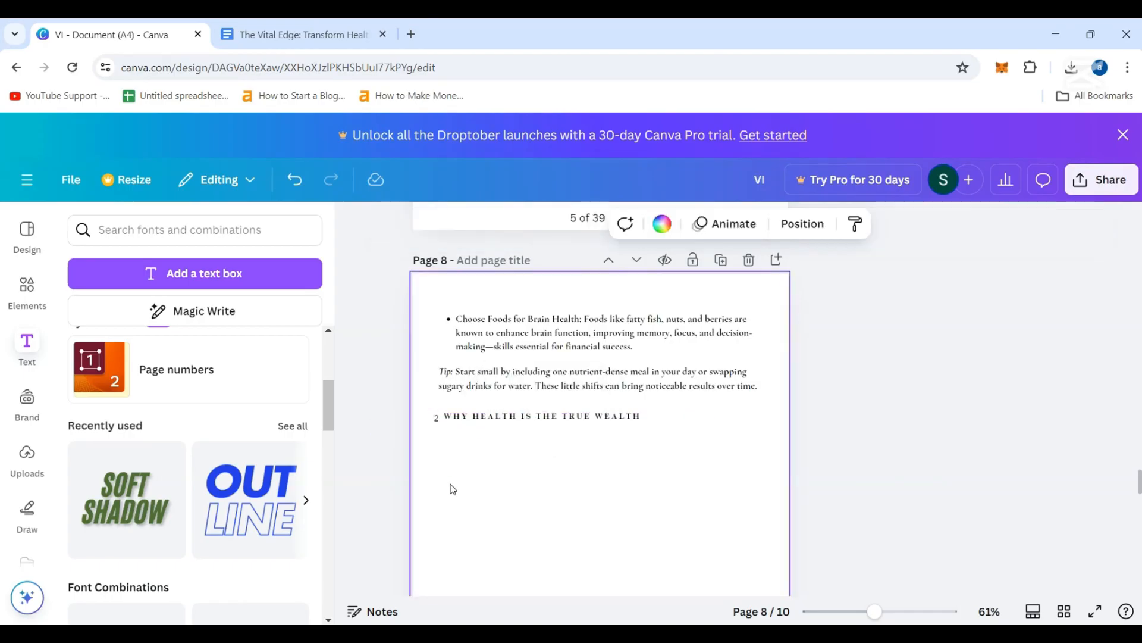
click(438, 424)
click(495, 494)
- Shift the copied subheading on page 8 clear of the number 2 and move it down below the number
click(563, 431)
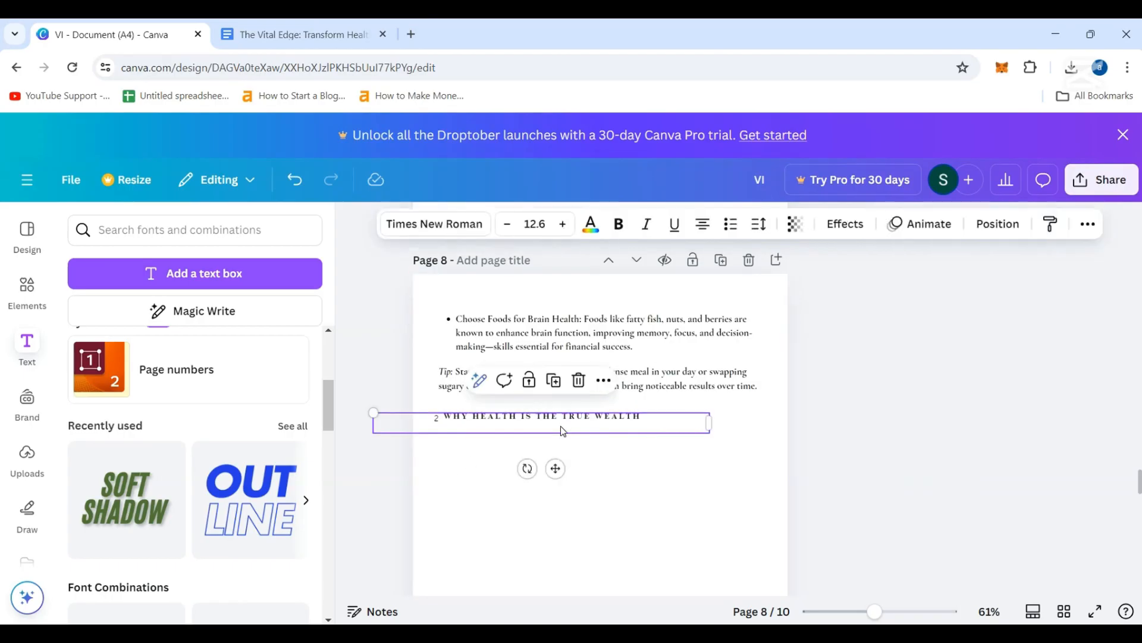
key(Right)
key(Right)
key(Right)
key(Right)
key(Right)
key(Right)
key(Right)
key(Right)
key(Right)
key(Right)
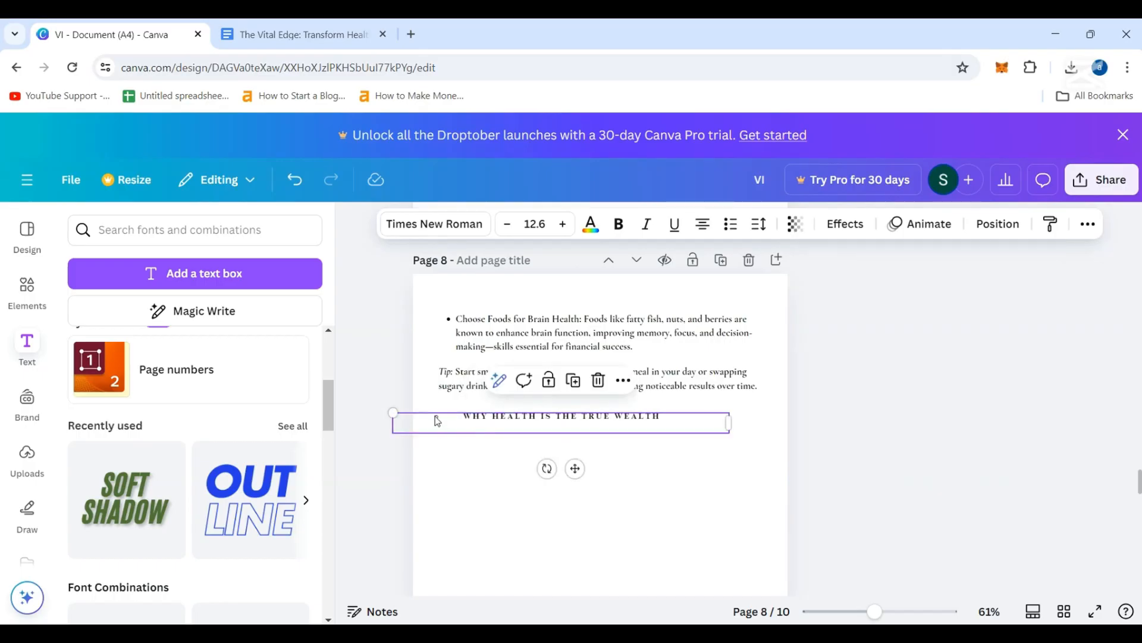
drag(567, 468, 564, 501)
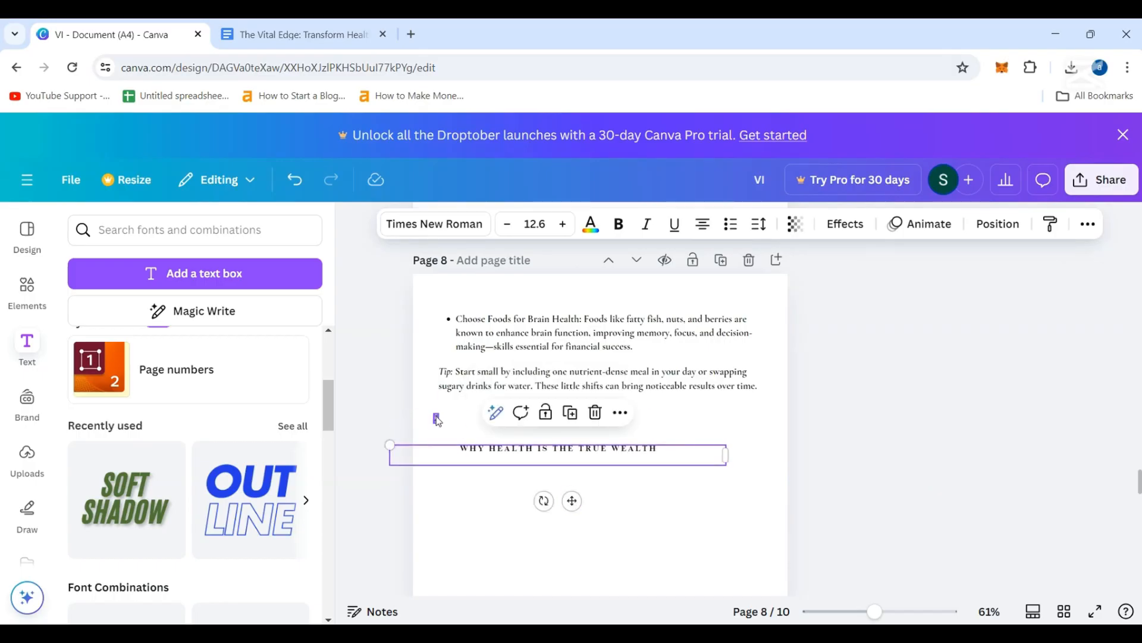
- Try replacing the copied subheading's text with the copied "Tip" paragraph, and undo the replacement
double_click(584, 455)
text(TIP: START SMALL BY INCLUDING ONE NUTRIENT-DENSE MEAL IN YOUR DAY OR SWAPPING SUGARY DRINKS FOR WATER. THESE LITTLE SHIFTS CAN BRING NOTICEABLE RESULTS OVER TIME.)
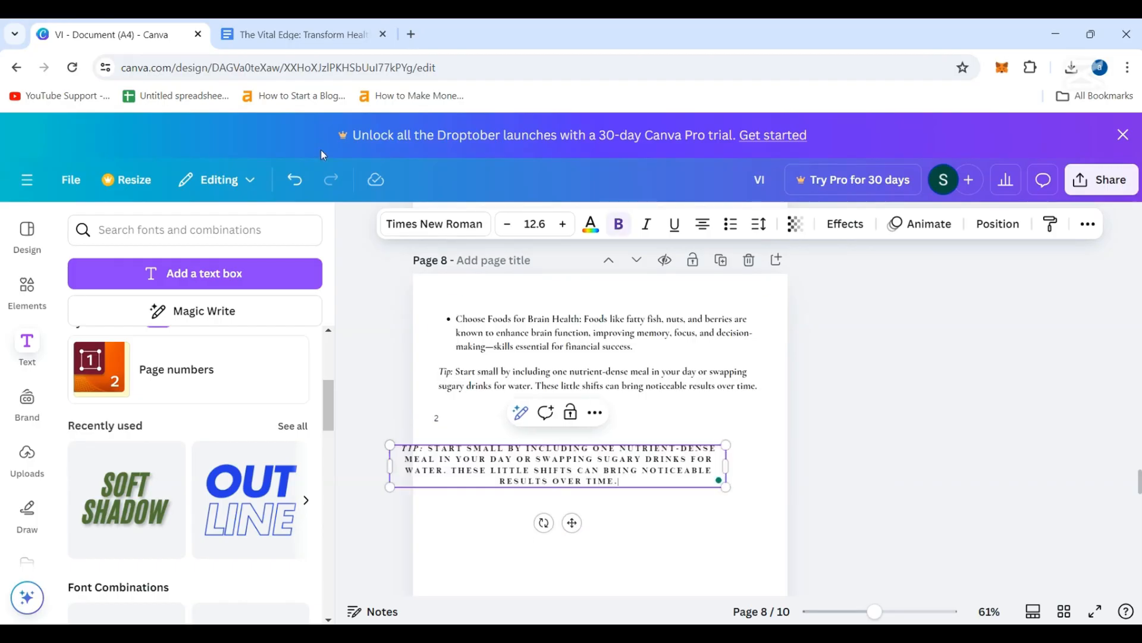
key(ctrl+z)
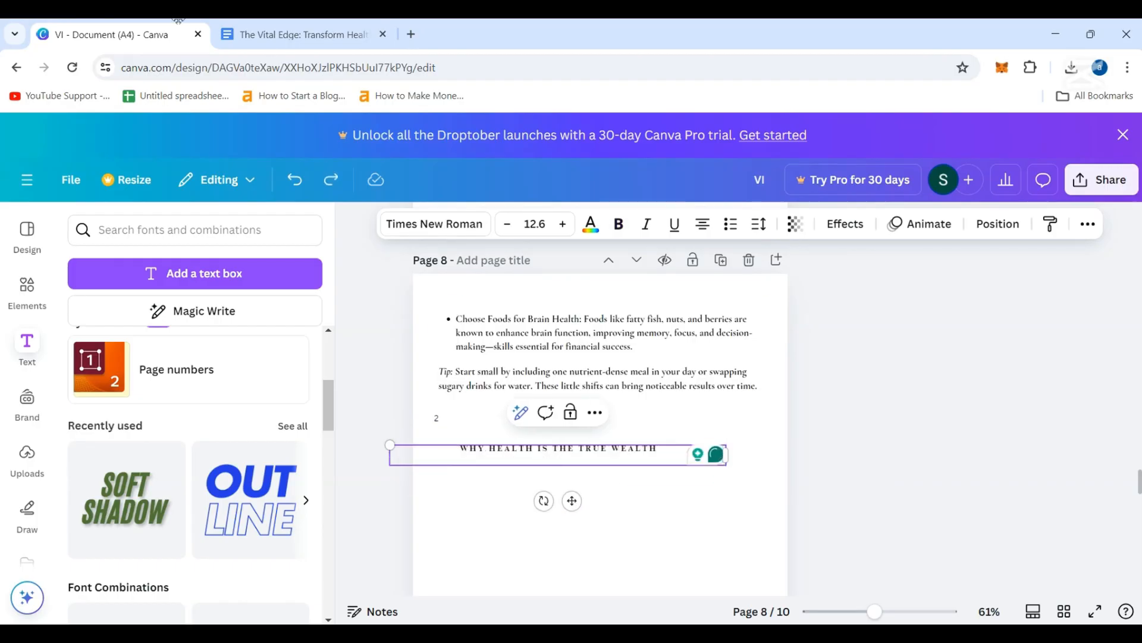
- Replace page 8's copied subheading in Canva with the Google Docs heading "2. Exercise: Boosting Productivity Through Physical Activity" and widen its text box
click(274, 49)
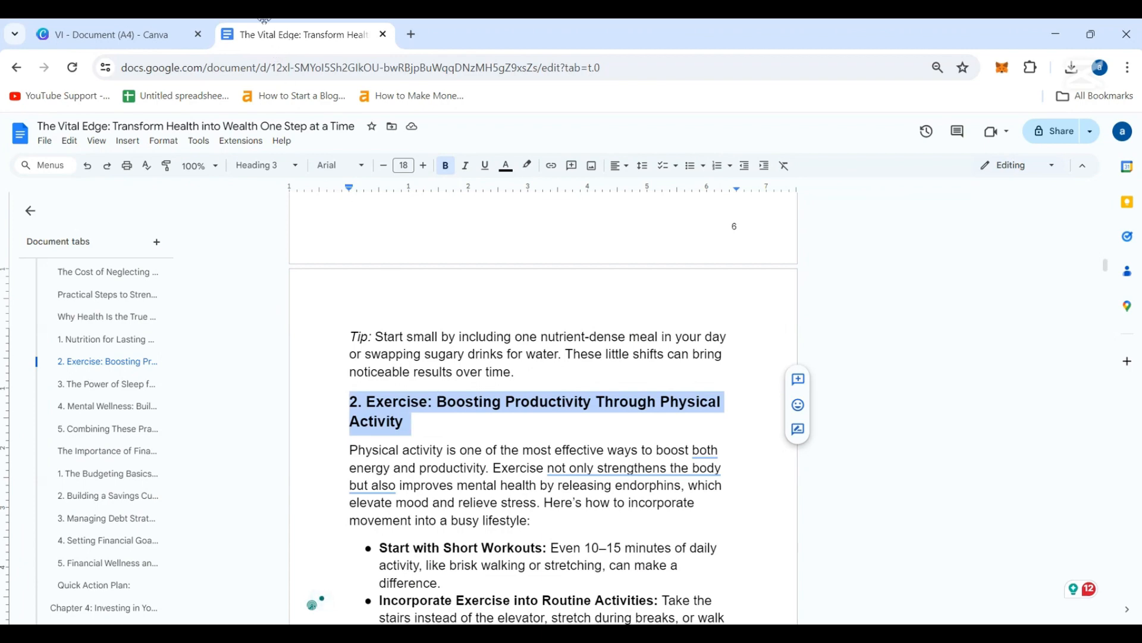
click(153, 32)
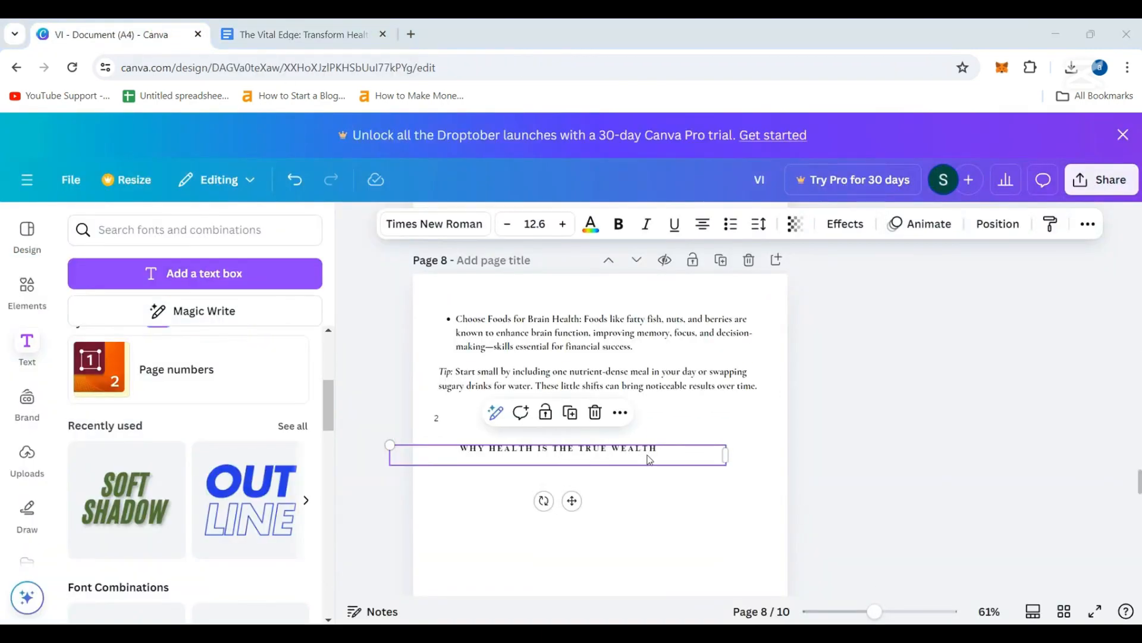
key(ctrl+a)
key(BackSpace)
text(2. EXERCISE: BOOSTING PRODUCTIVITY THROUGH PHYSICAL ACTIVITY)
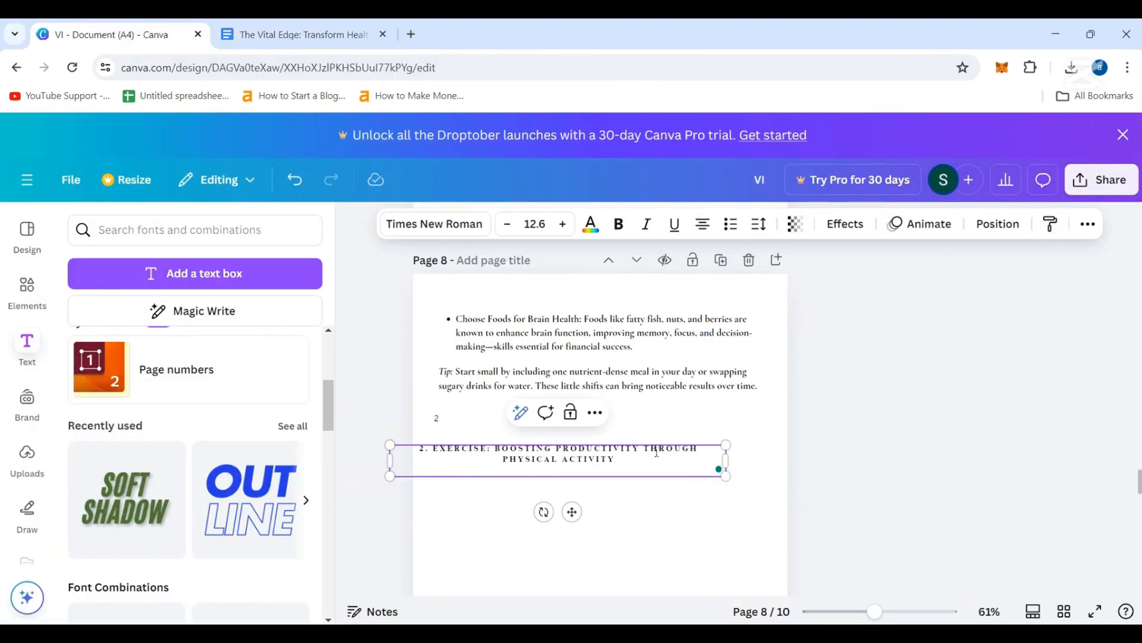
drag(727, 459, 815, 455)
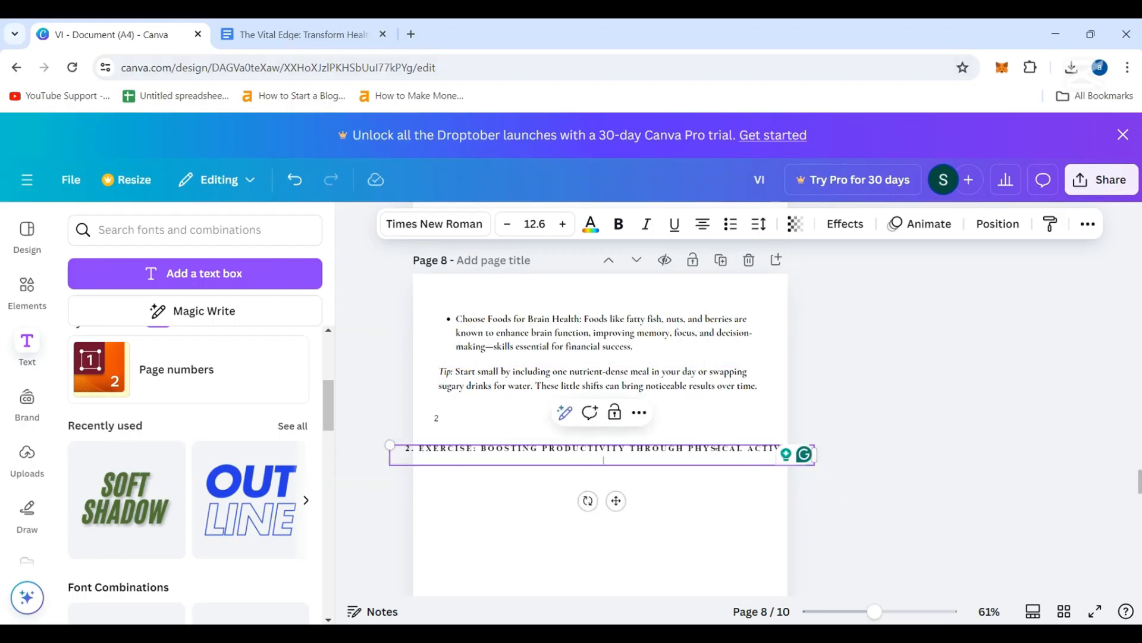
- Try breaking the Exercise heading on page 8 before "Through", and undo back to the copied subheading "Why Health Is the True Wealth"
key(Return)
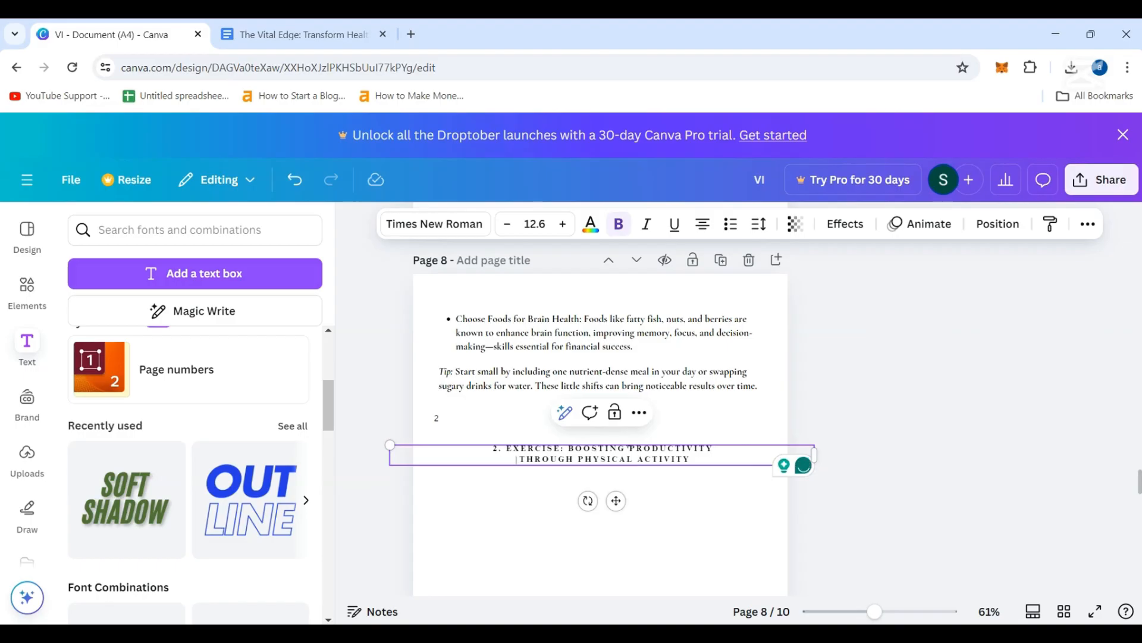
key(ctrl+z)
key(ctrl+z)
key(ctrl+z)
key(ctrl+z)
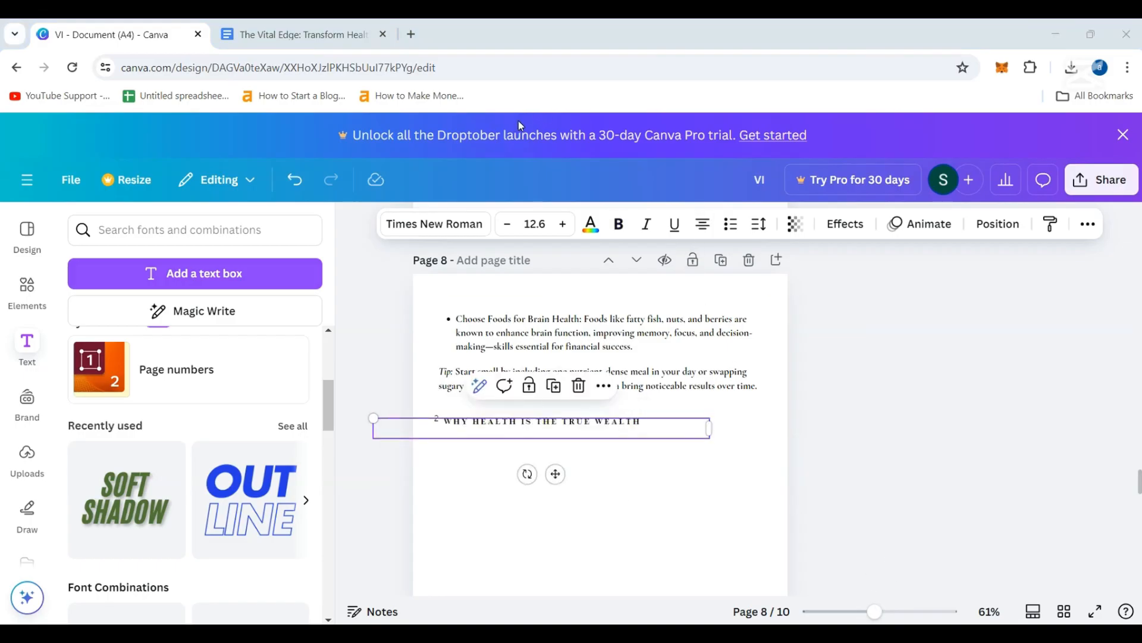
- Nudge the copied subheading on page 8 up to line it up vertically with the number 2
click(474, 505)
drag(486, 427, 483, 423)
key(Up)
key(Up)
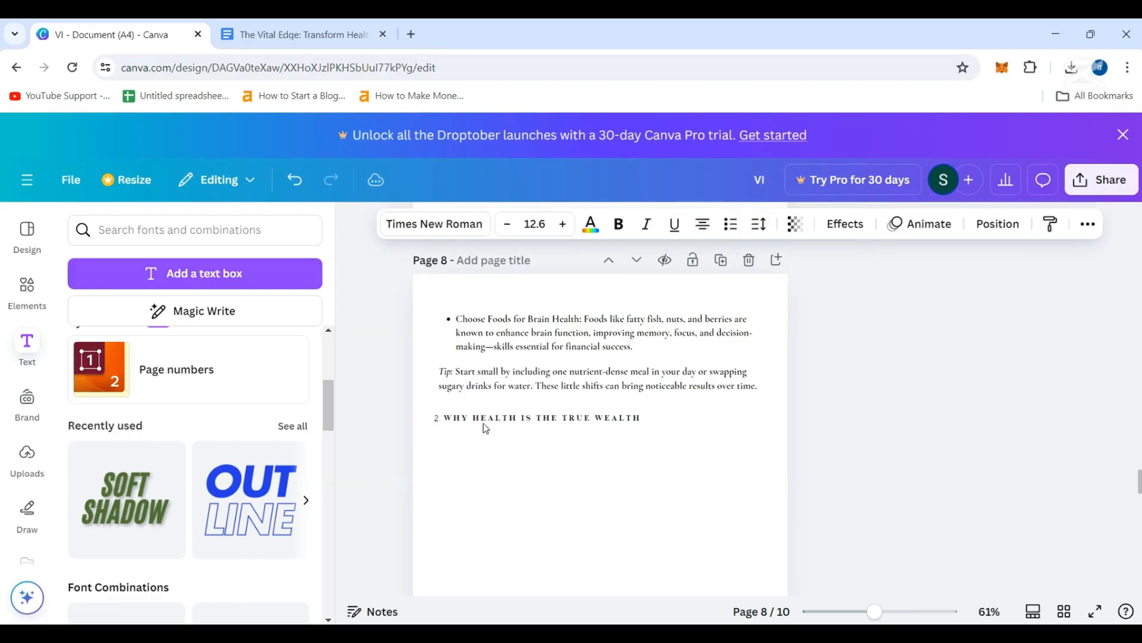
key(Up)
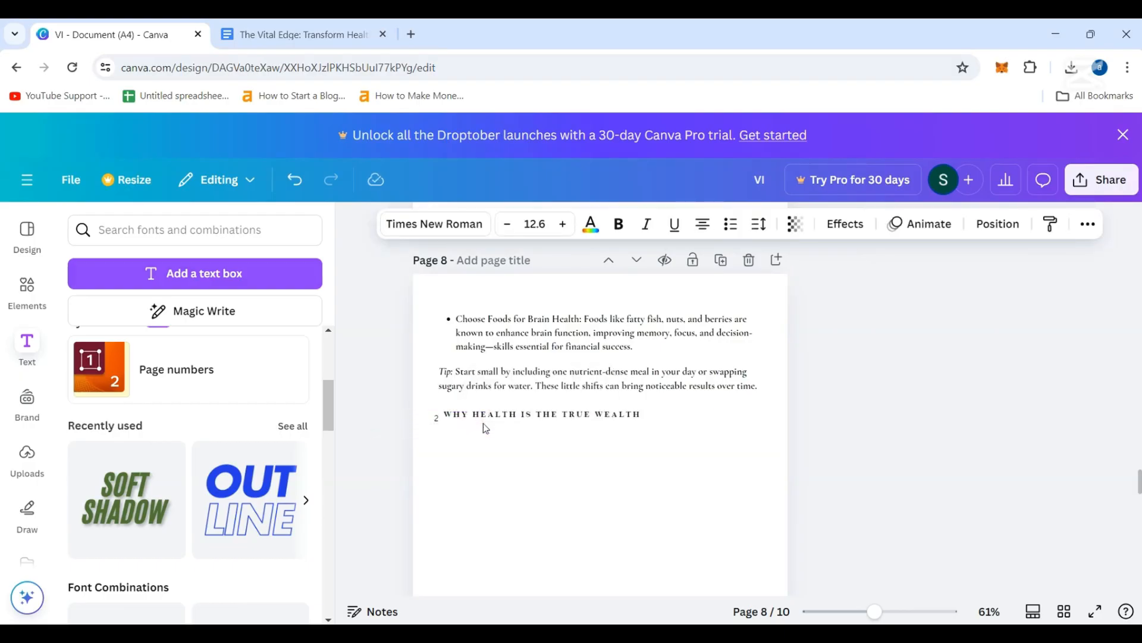
key(Down)
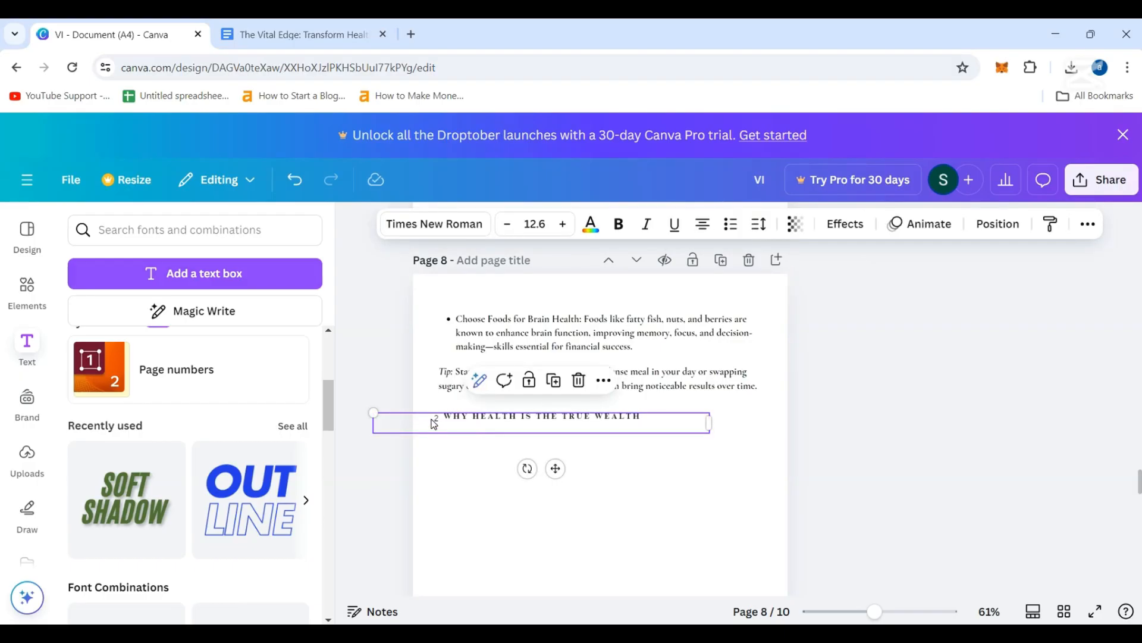
double_click(436, 424)
click(454, 487)
click(437, 424)
click(495, 494)
click(560, 426)
- Shift the copied subheading sideways clear of the number 2 and move it down below the number
key(Right)
key(Right)
key(Right)
key(Right)
key(Right)
key(Right)
key(Right)
key(Right)
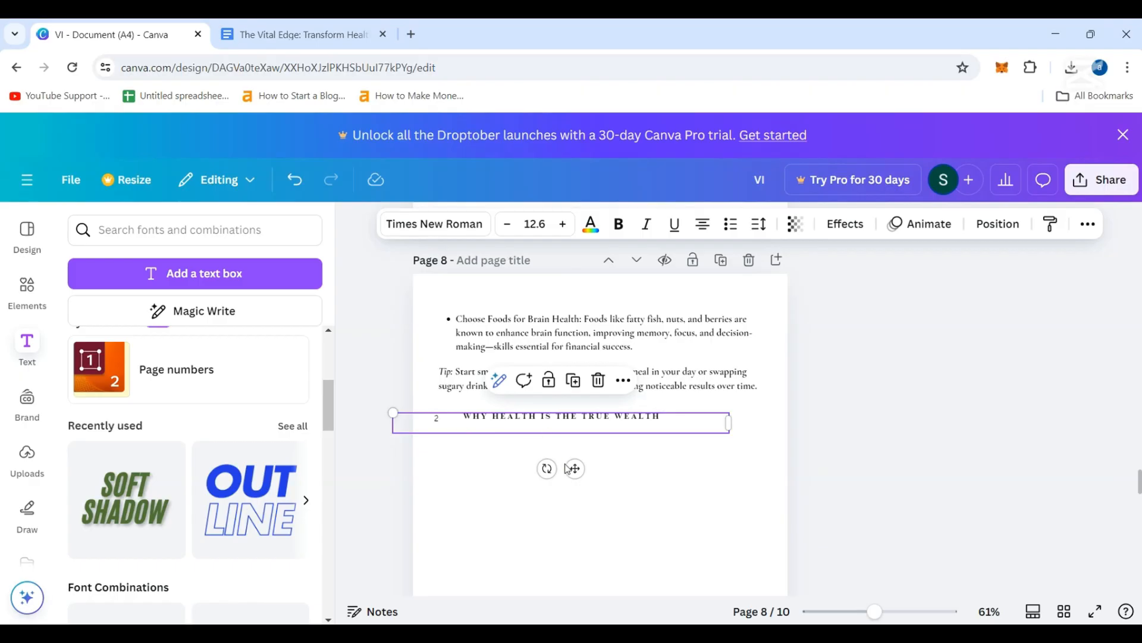
drag(567, 468, 564, 501)
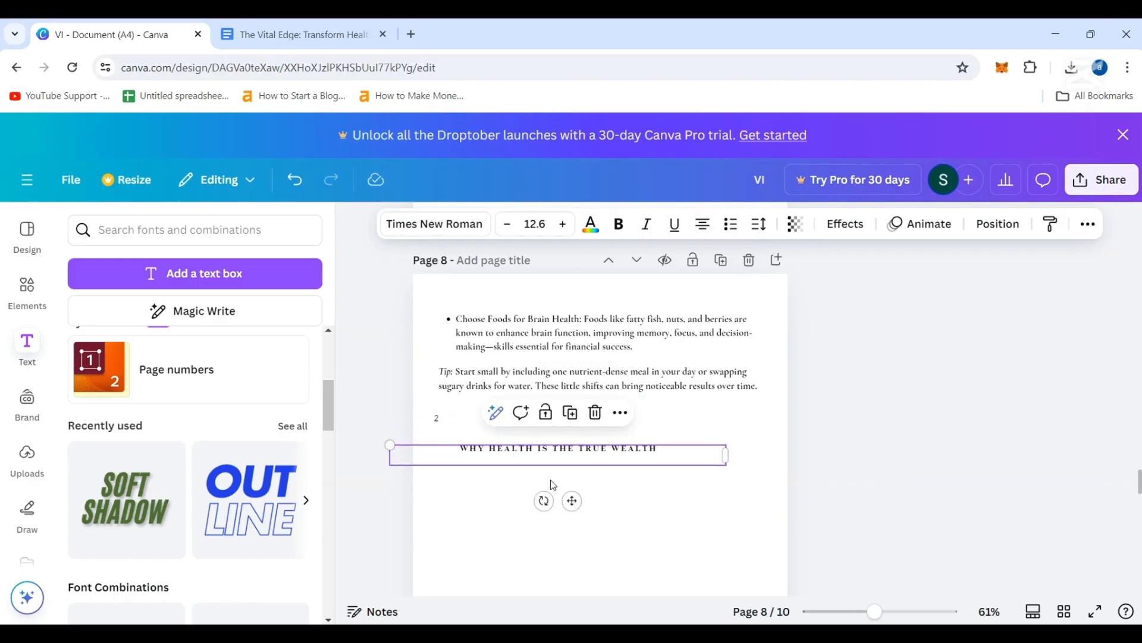
- Try replacing the copied subheading's text with the copied "Tip" paragraph, and undo the replacement
double_click(587, 452)
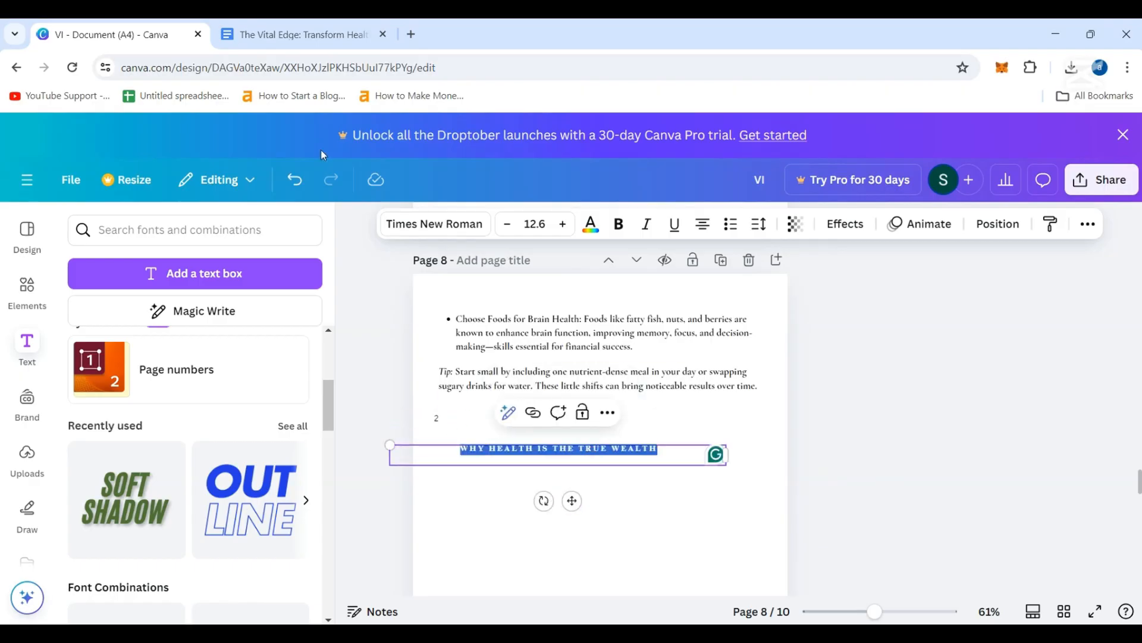
text(TIP: START SMALL BY INCLUDING ONE NUTRIENT-DENSE MEAL IN YOUR DAY OR SWAPPING SUGARY DRINKS FOR WATER. THESE LITTLE SHIFTS CAN BRING NOTICEABLE RESULTS OVER TIME.)
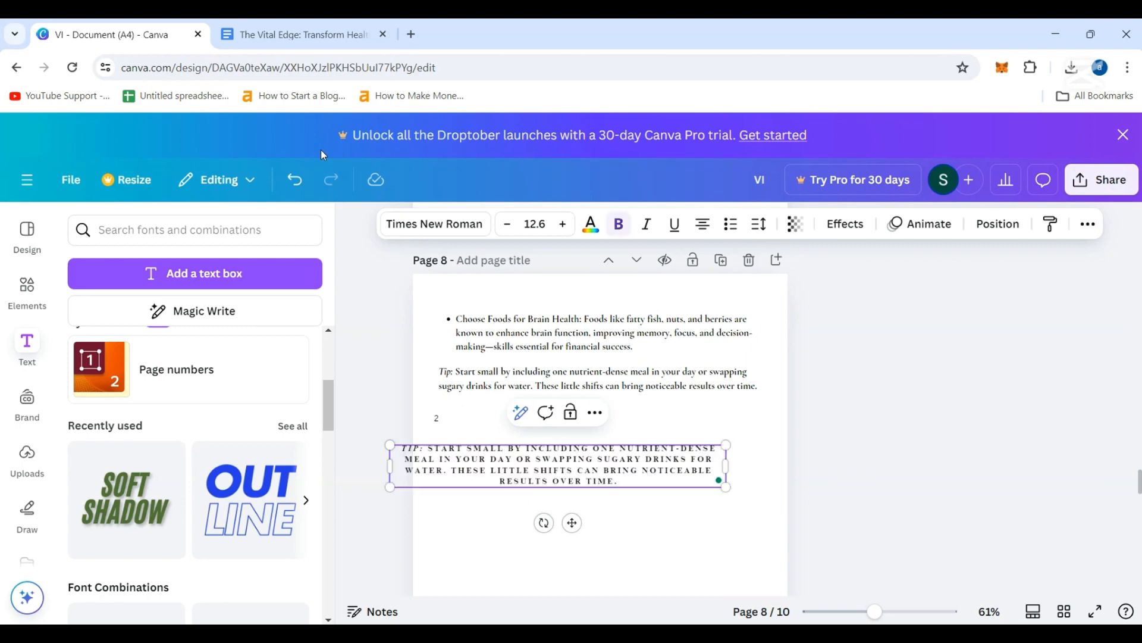
key(ctrl+z)
- Replace the copied subheading's text with the manuscript heading "2. Exercise: Boosting Productivity Through Physical Activity" and widen its text box
click(274, 50)
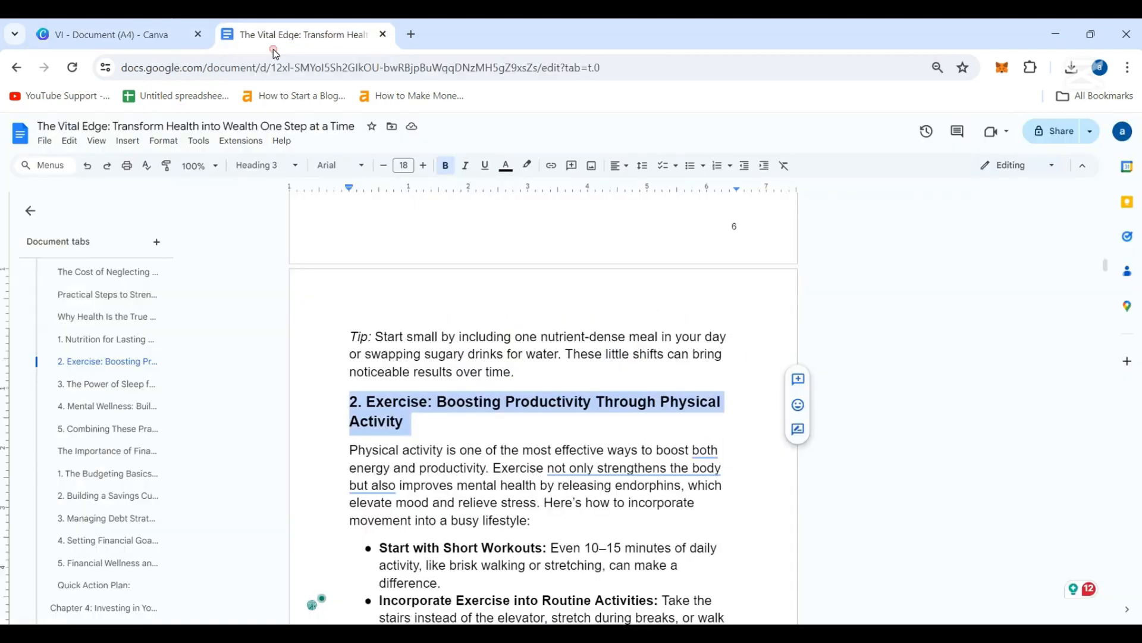
click(153, 32)
double_click(649, 456)
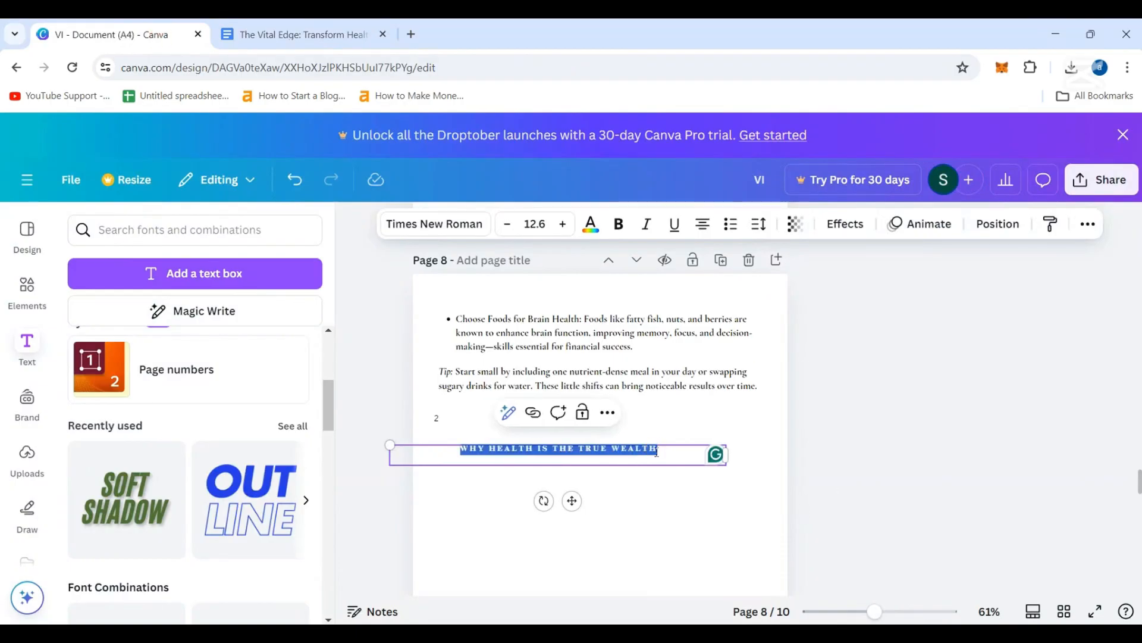
text(2. EXERCISE: BOOSTING PRODUCTIVITY THROUGH PHYSICAL ACTIVITY)
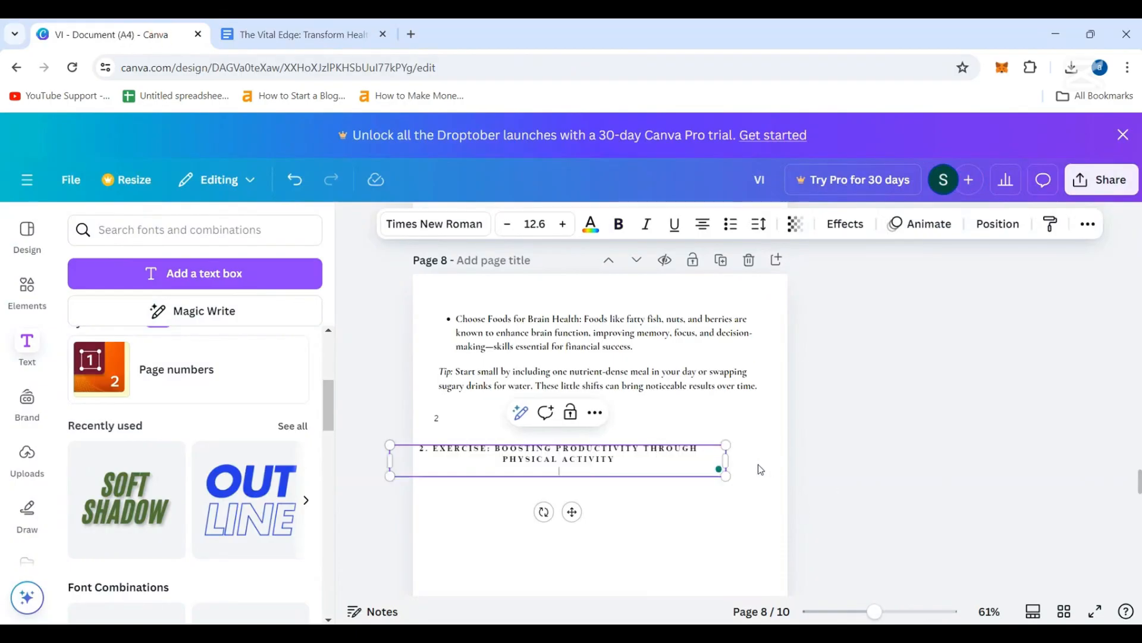
drag(727, 460, 815, 459)
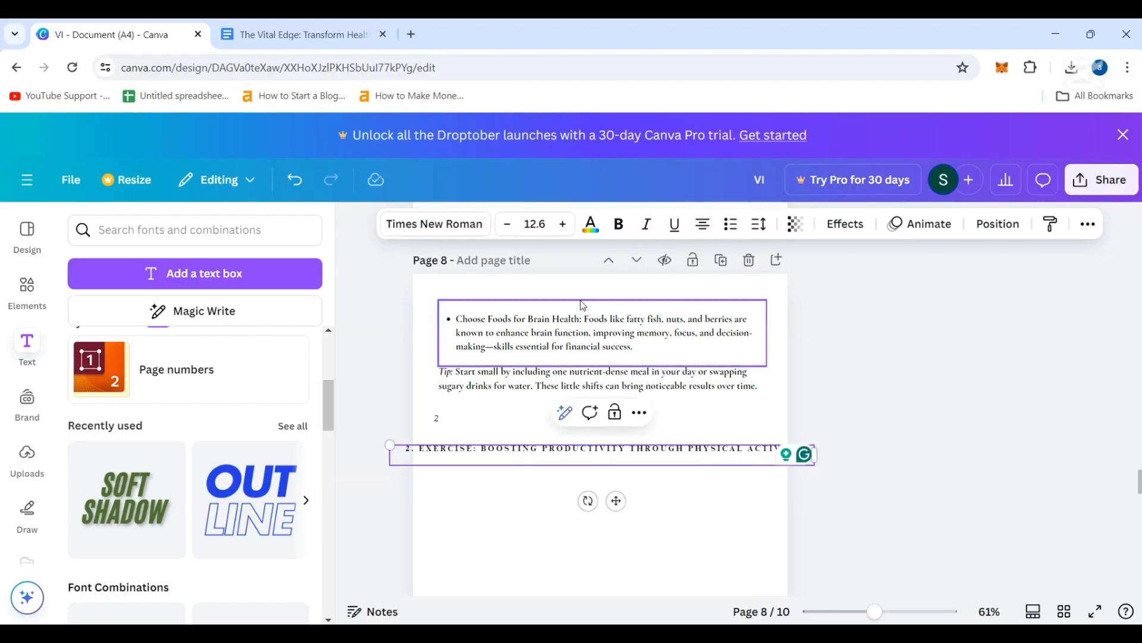
- Break the Exercise heading into two lines before "Through" and left-align its text
click(627, 448)
key(Return)
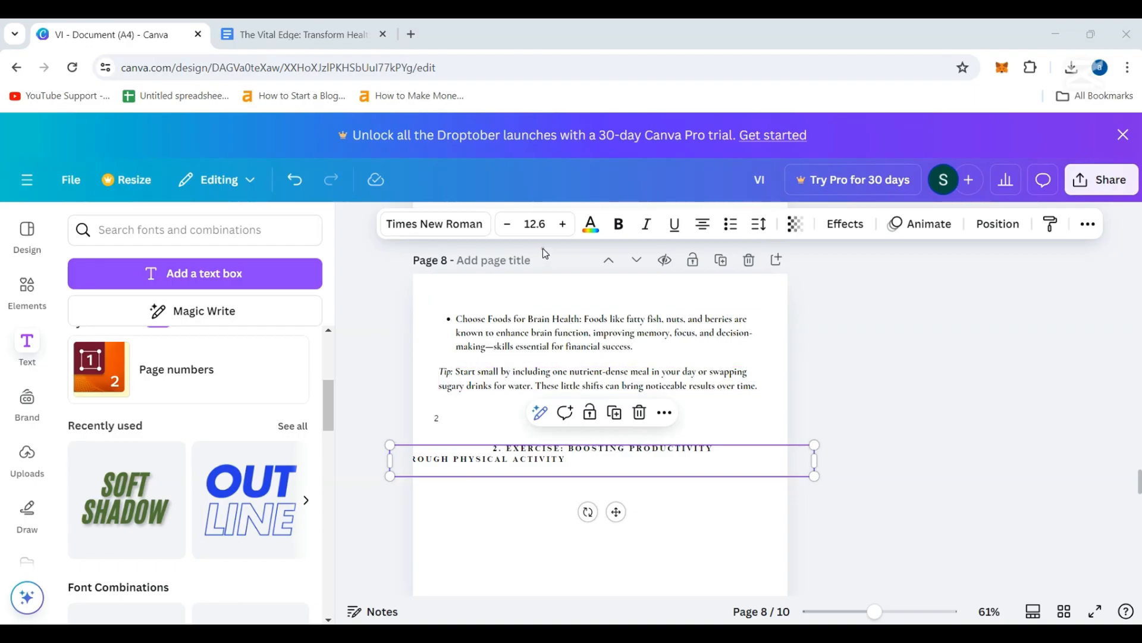
double_click(581, 453)
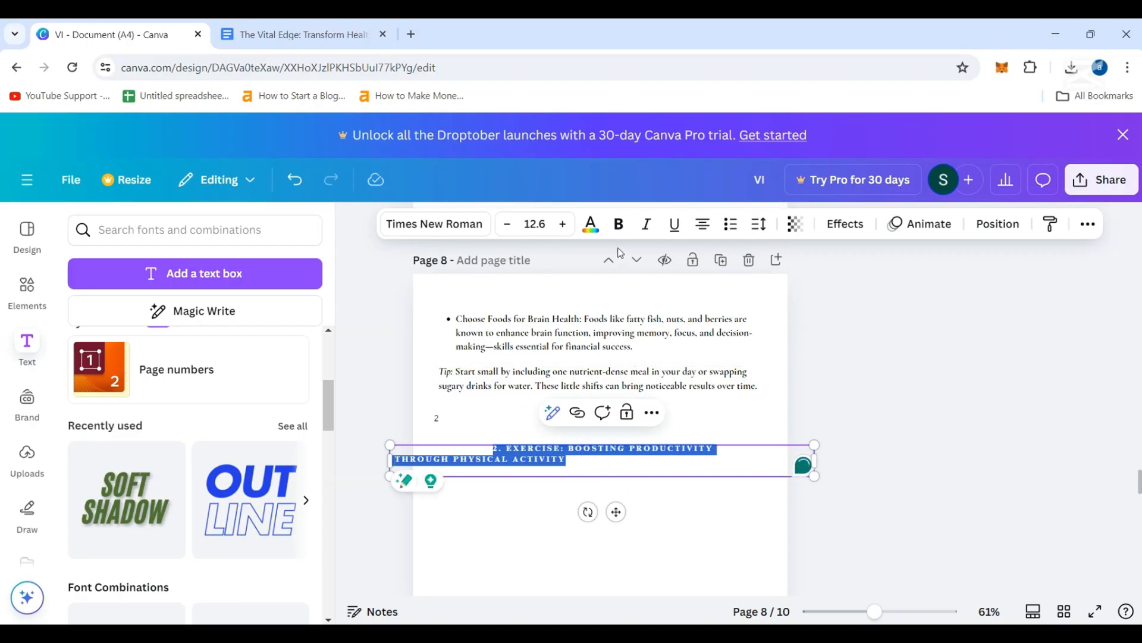
key(Escape)
click(705, 229)
click(708, 233)
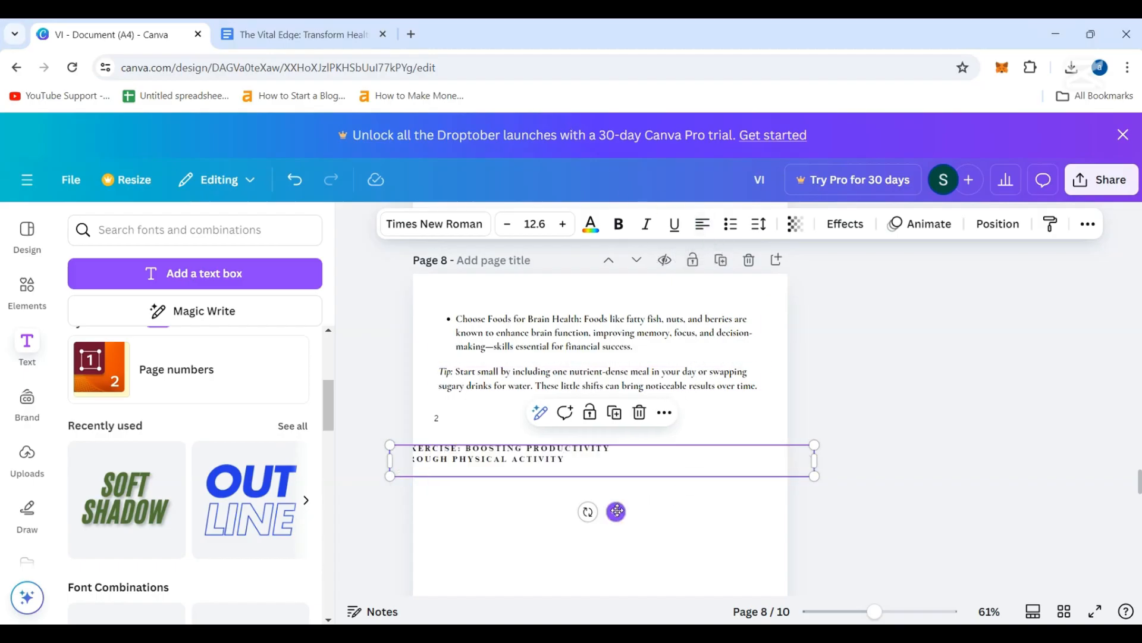
- Move the Exercise heading up beside the separate number 2 on page 8 and delete that number
drag(617, 511, 673, 478)
scroll(659, 494, up, 8)
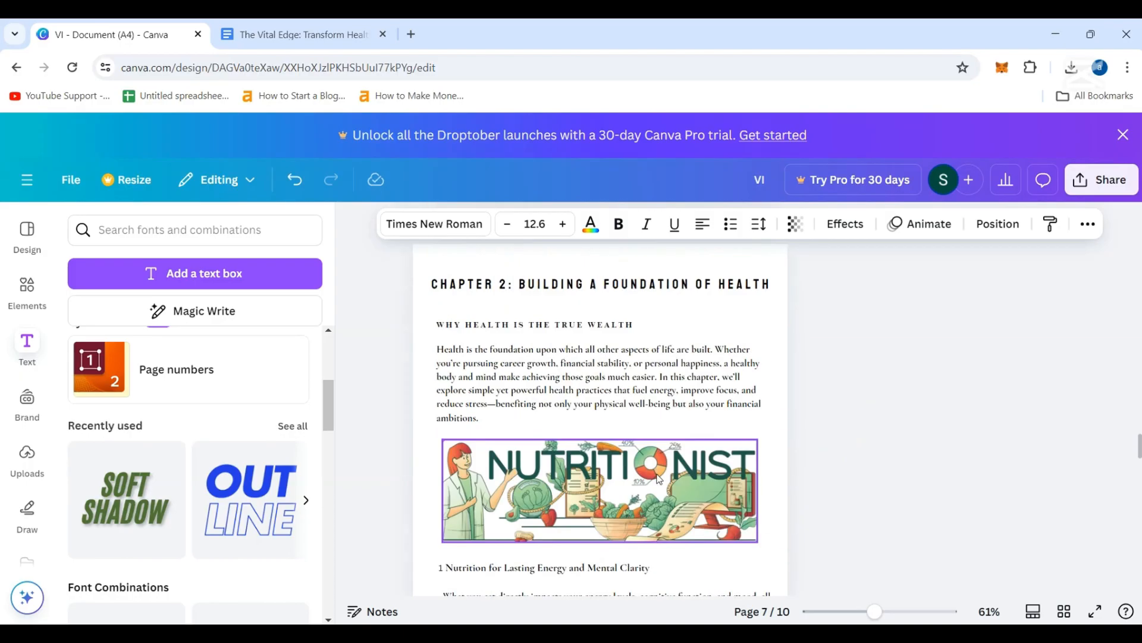
scroll(659, 494, down, 8)
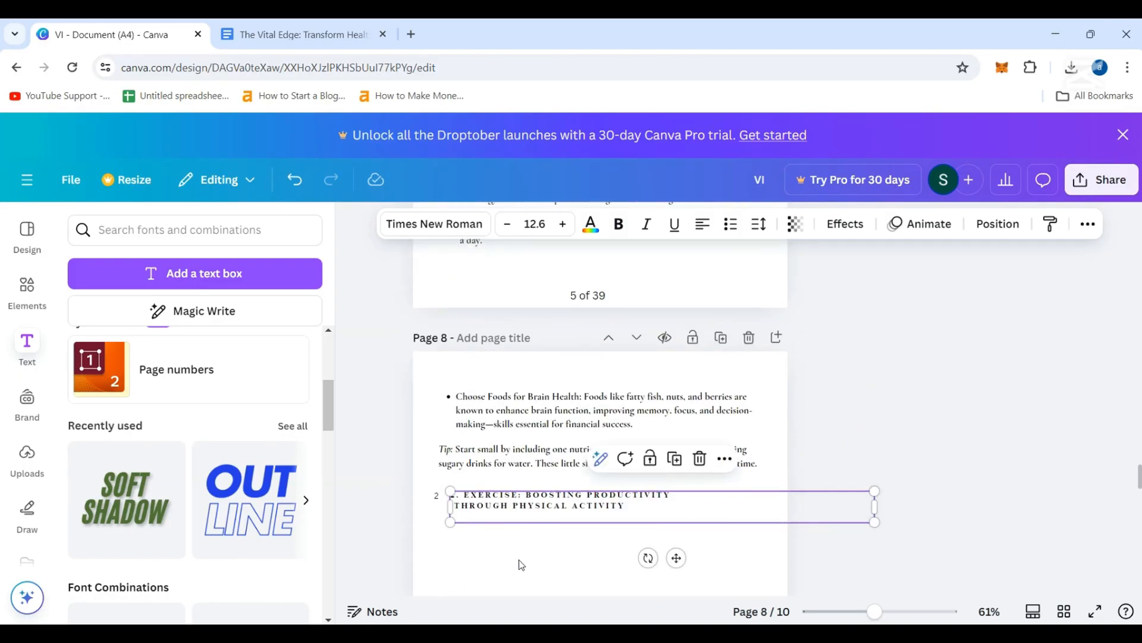
click(442, 536)
click(438, 500)
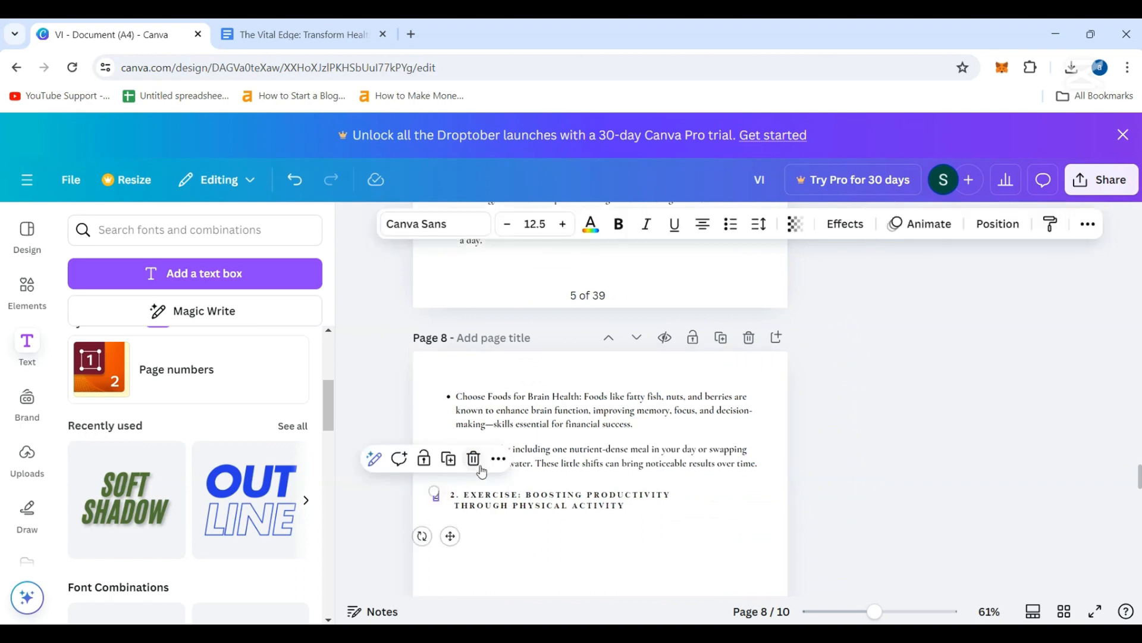
key(Escape)
- Nudge the Exercise heading horizontally until it lines up with the left edge of the "Tip" paragraph above
click(609, 494)
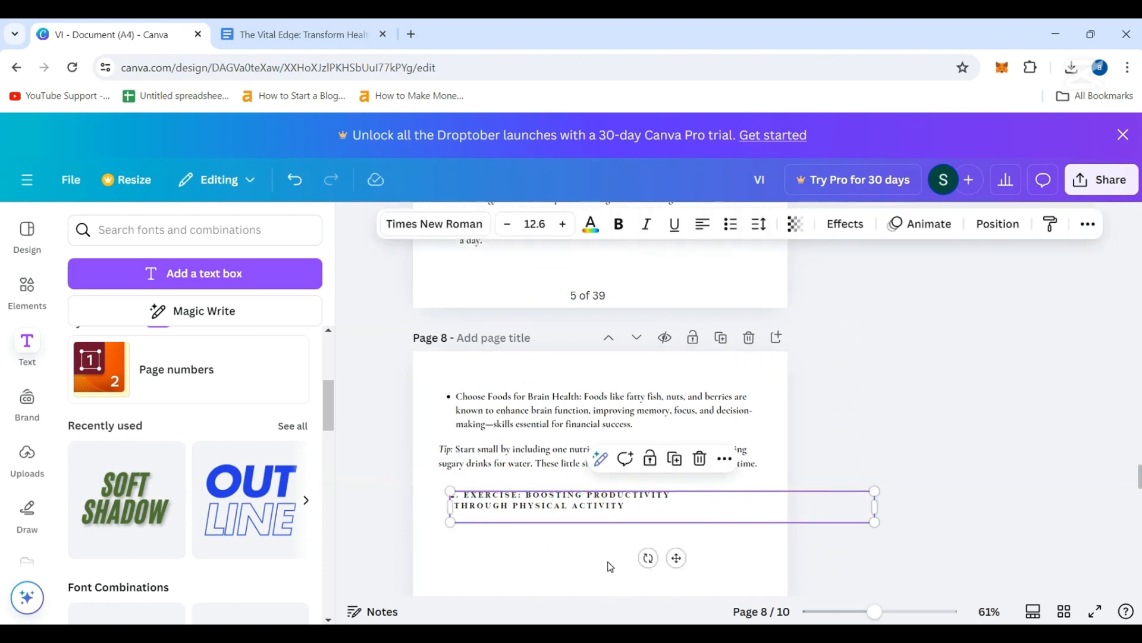
key(Left)
key(Left)
key(Left)
key(Left)
key(Left)
key(Left)
key(Left)
key(Left)
key(Left)
key(Left)
key(Left)
key(Left)
key(Left)
key(Left)
key(Left)
key(Left)
key(Left)
key(Left)
key(Left)
key(Left)
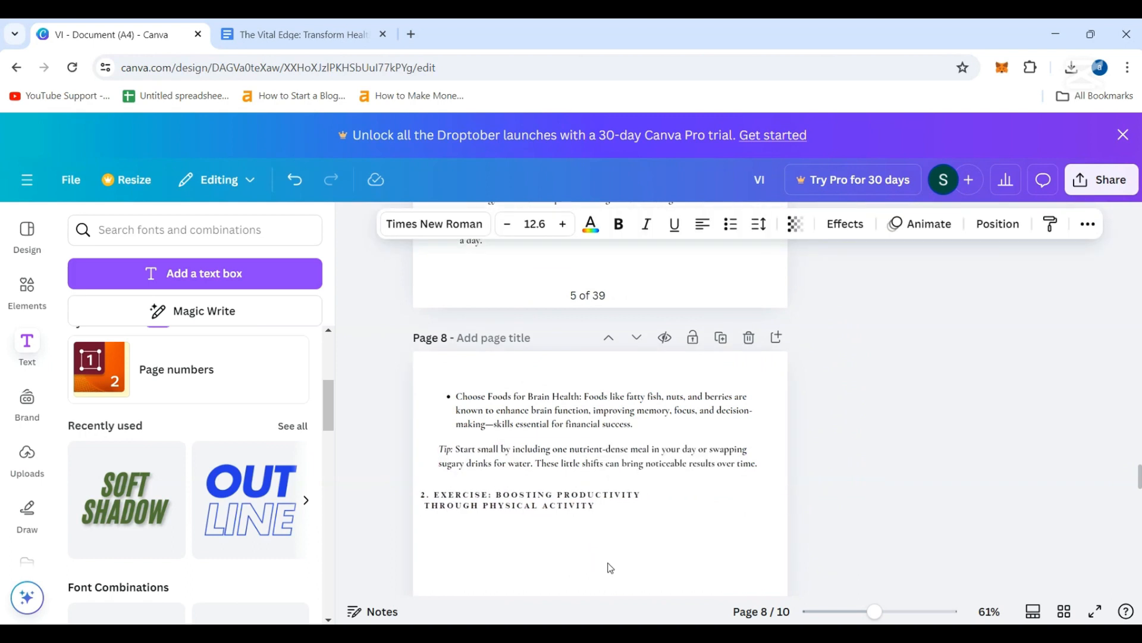
key(Right)
key(Right)
key(Right)
key(Right)
key(Right)
key(Right)
key(Right)
key(Right)
key(Right)
key(Right)
key(Right)
key(Right)
key(Right)
key(Right)
key(Right)
key(Right)
key(Right)
key(Right)
key(Right)
key(Right)
key(Right)
key(Right)
key(Right)
key(Right)
key(Right)
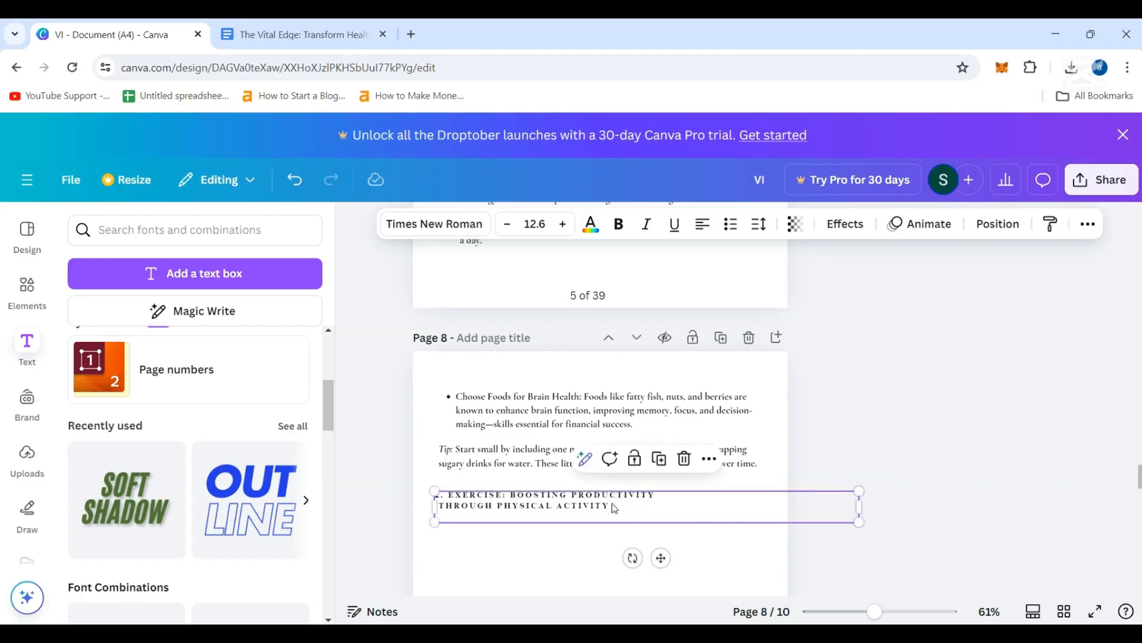
- Remove the line break before "Through" in the Exercise heading and narrow its text box to fit within the page
drag(864, 505, 808, 506)
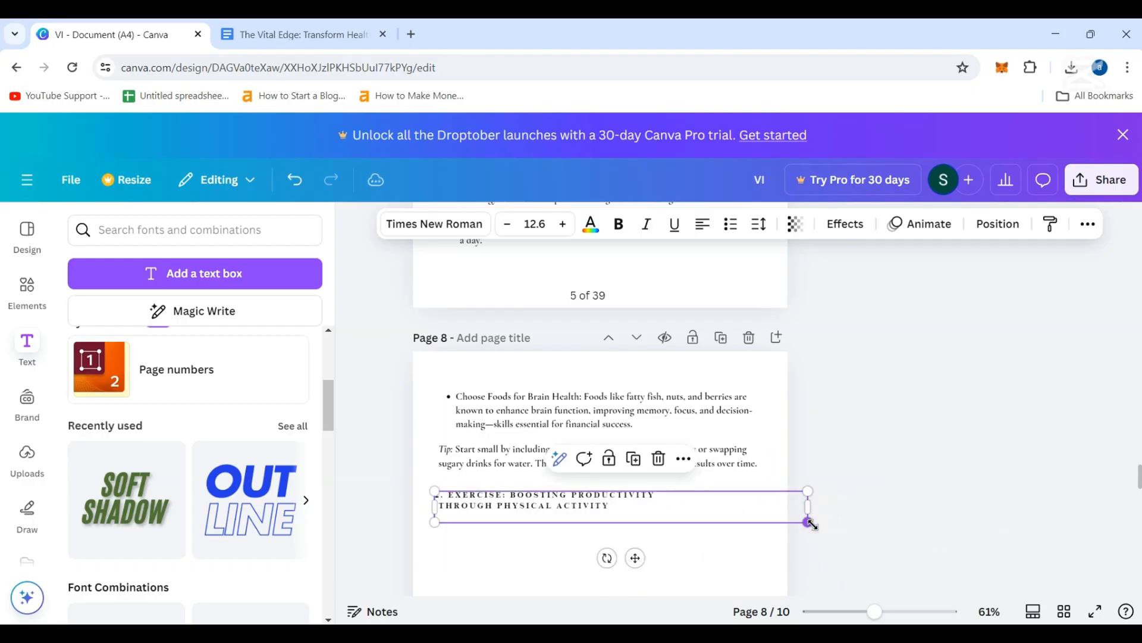
click(437, 502)
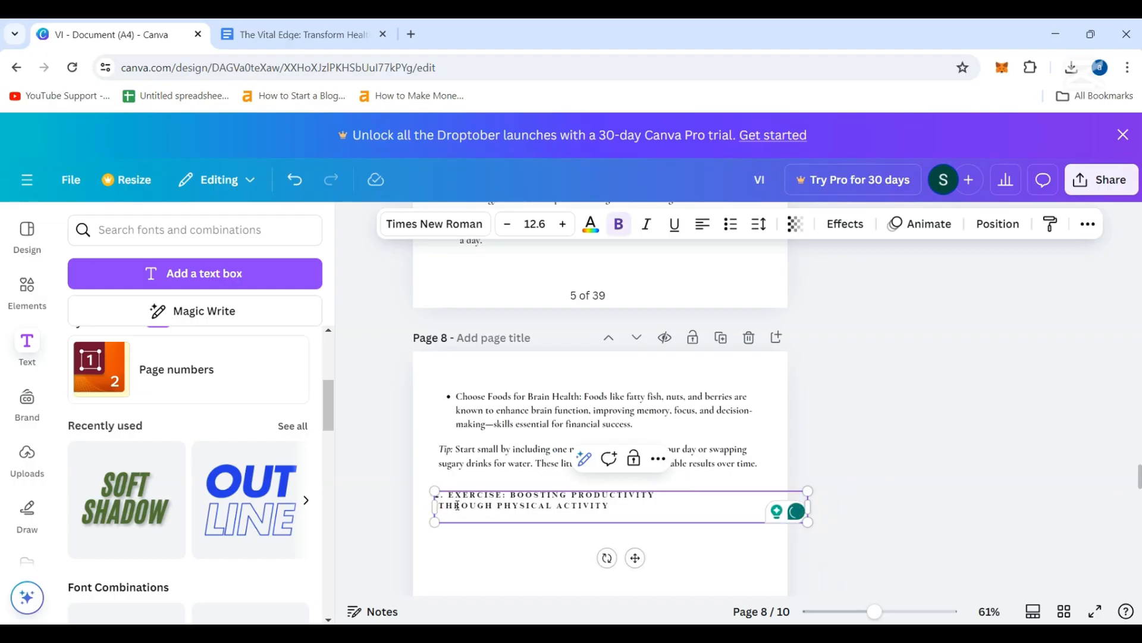
key(ctrl+b)
key(ctrl+b)
key(BackSpace)
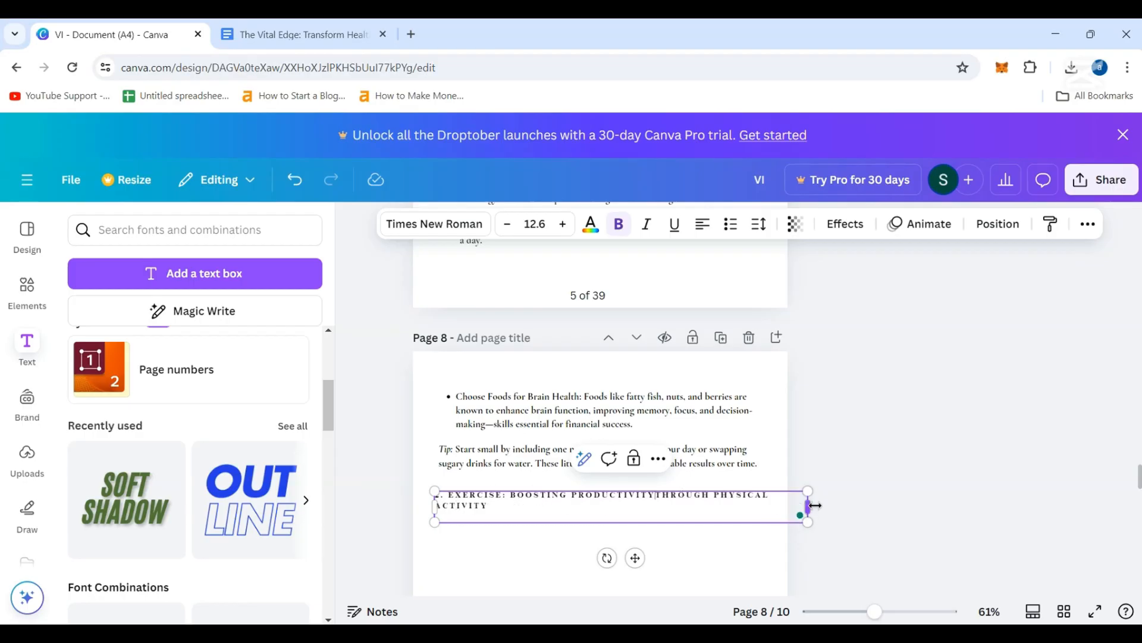
drag(815, 505, 731, 528)
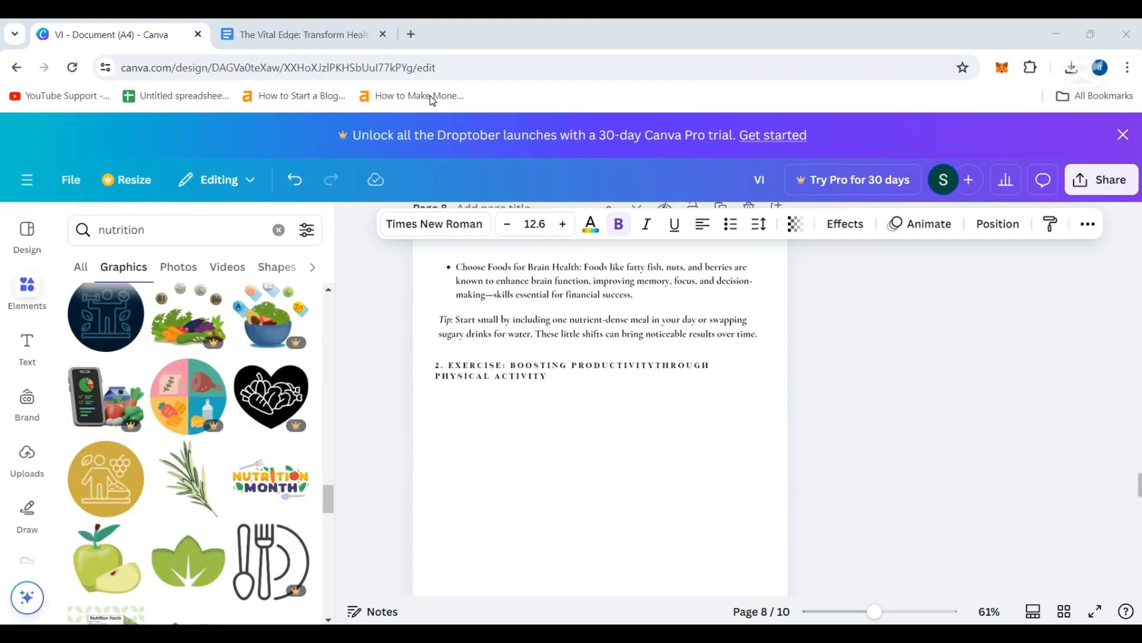
- Search the elements library for "exercise" and look through the graphics and all result types for an illustration
click(151, 229)
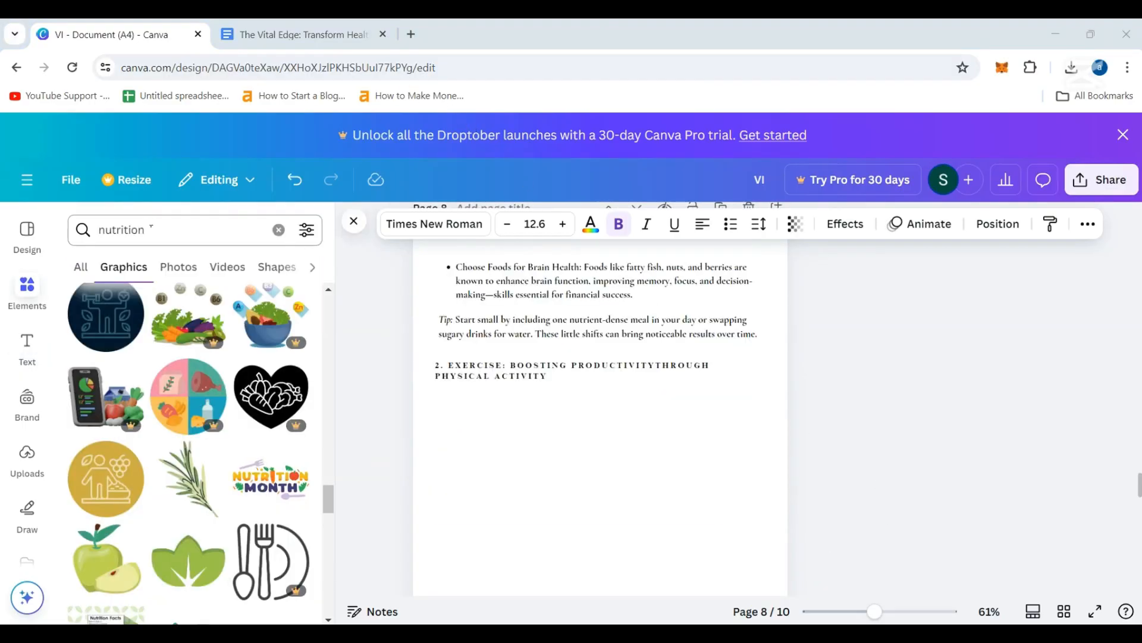
key(BackSpace)
key(BackSpace)
key(BackSpace)
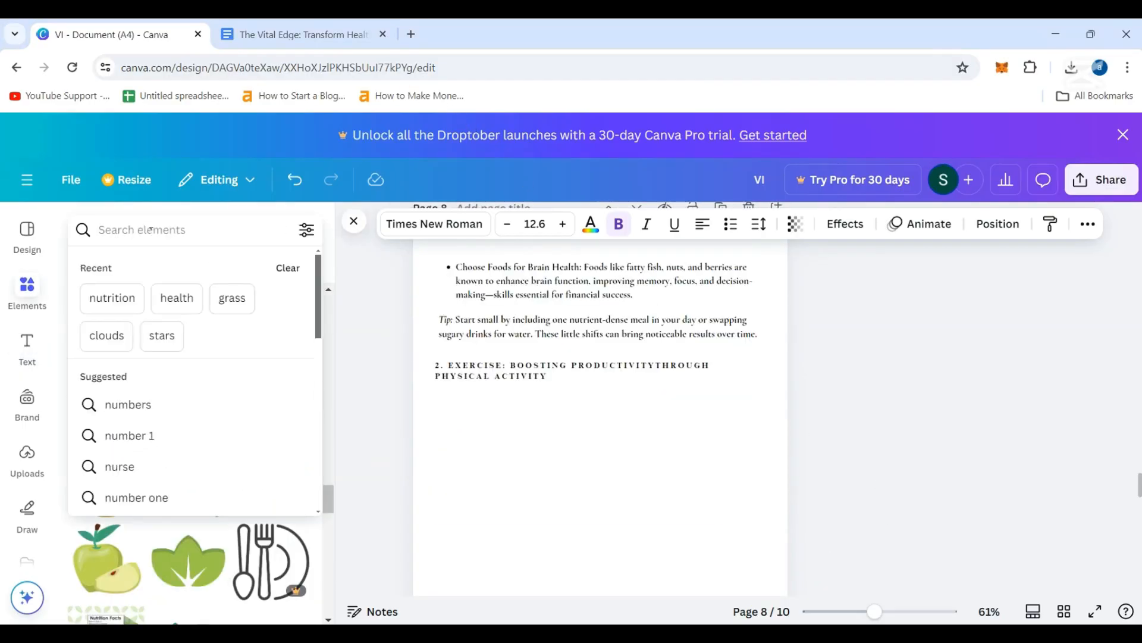
text(exer)
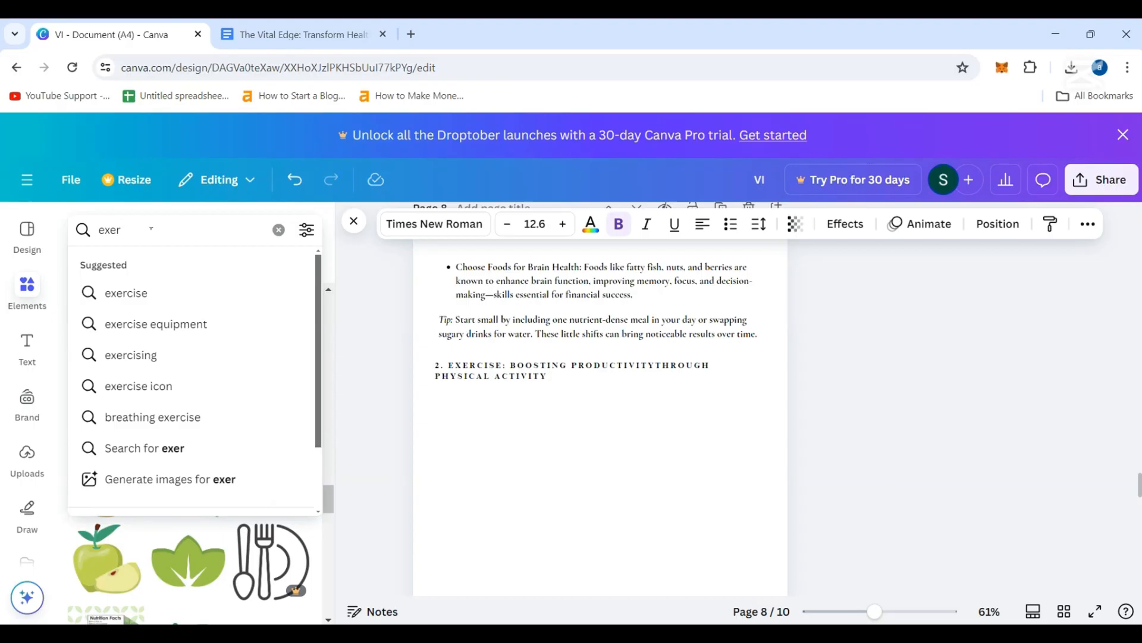
click(151, 293)
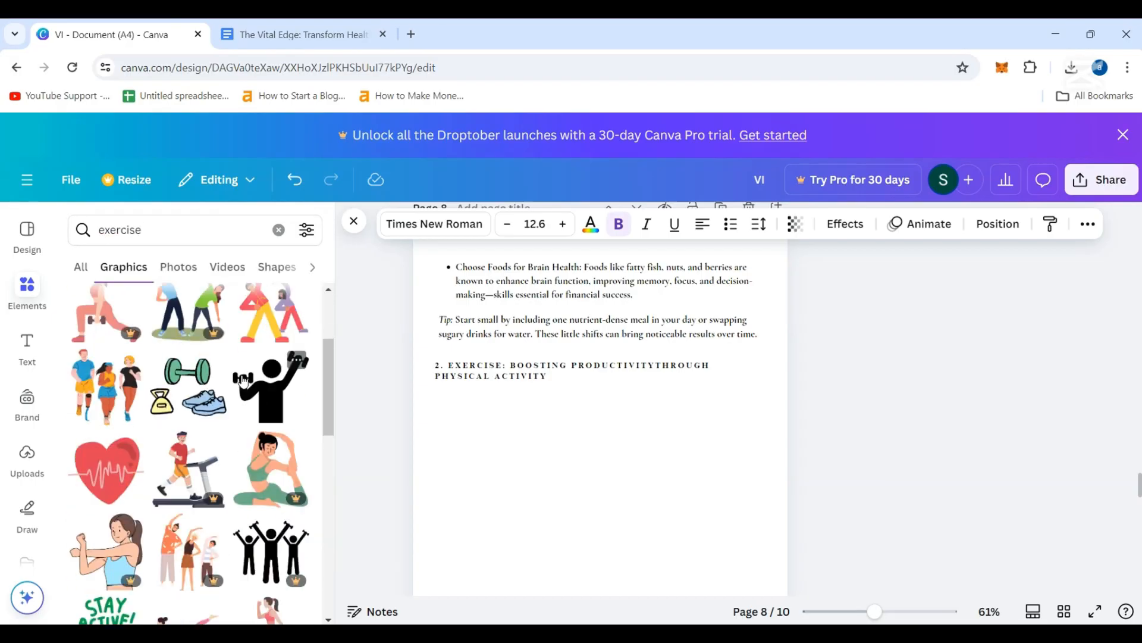
scroll(243, 381, down, 10)
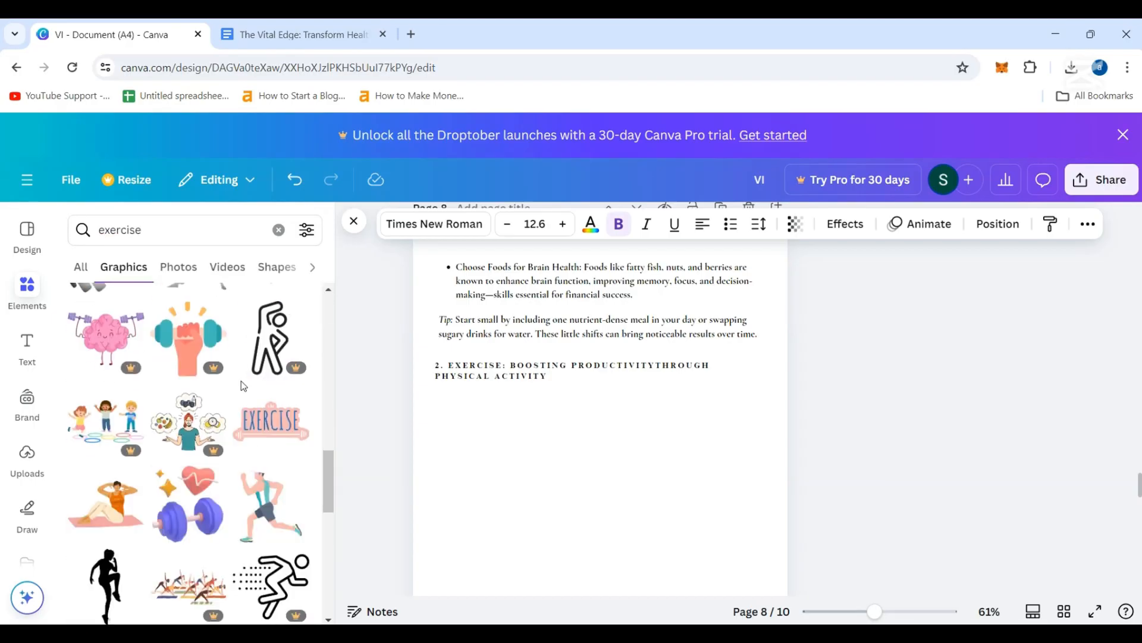
scroll(242, 384, down, 10)
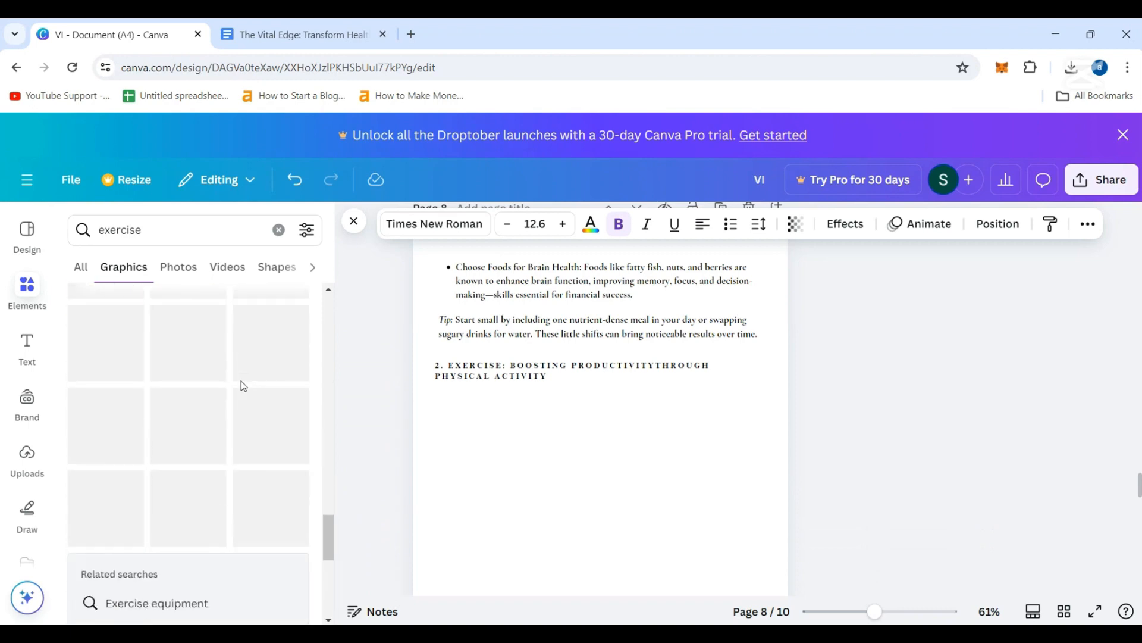
scroll(241, 384, down, 8)
click(80, 266)
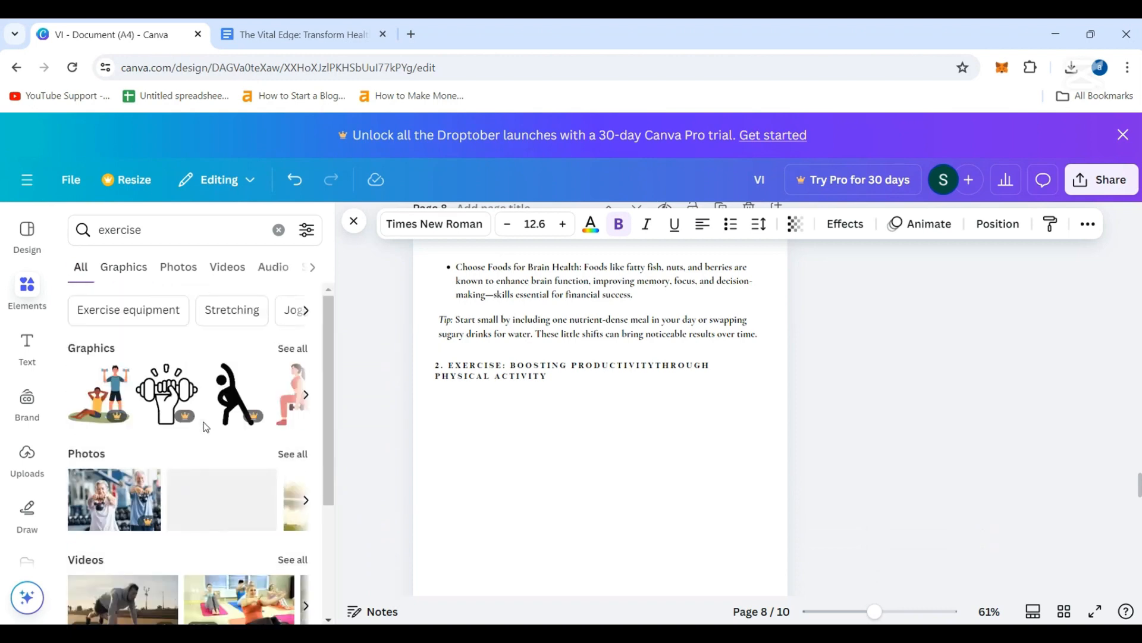
scroll(205, 427, down, 3)
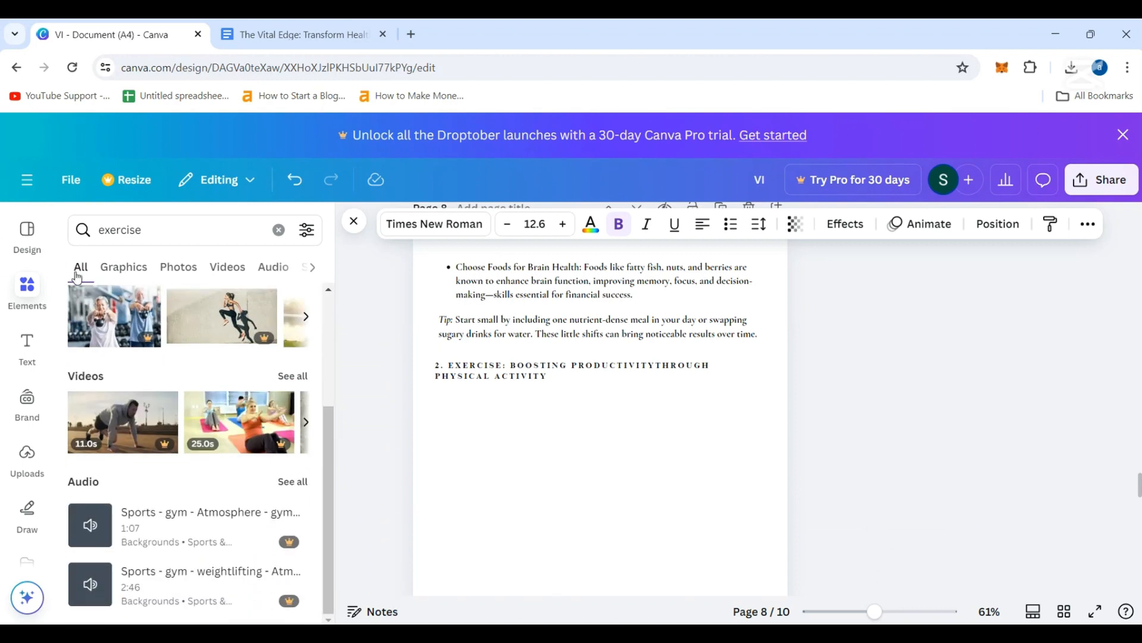
- Search the design templates for "exercise"
click(27, 235)
click(141, 229)
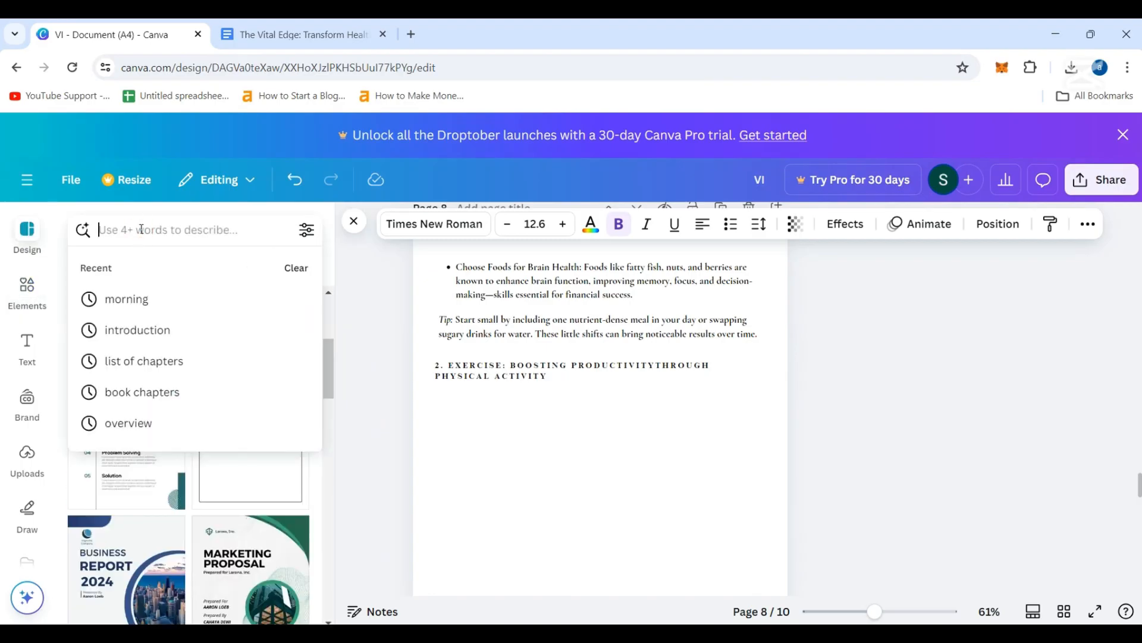
text(exercise)
key(Return)
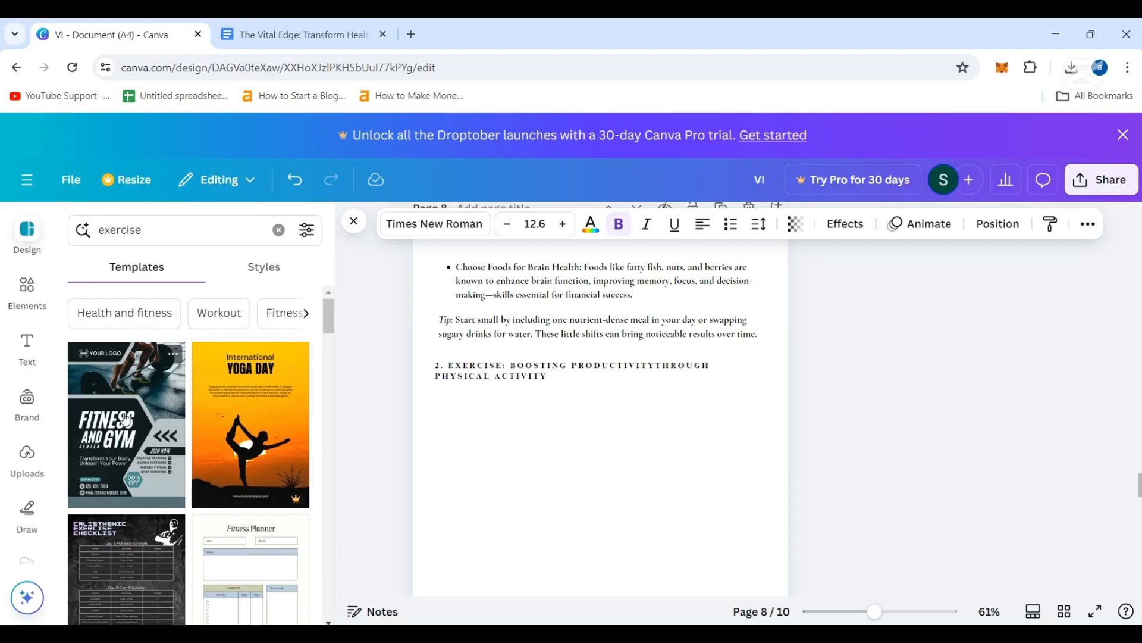
- Add a new page after page 10 and apply the Fitness and Gym template to it
drag(125, 419, 596, 612)
scroll(654, 458, down, 10)
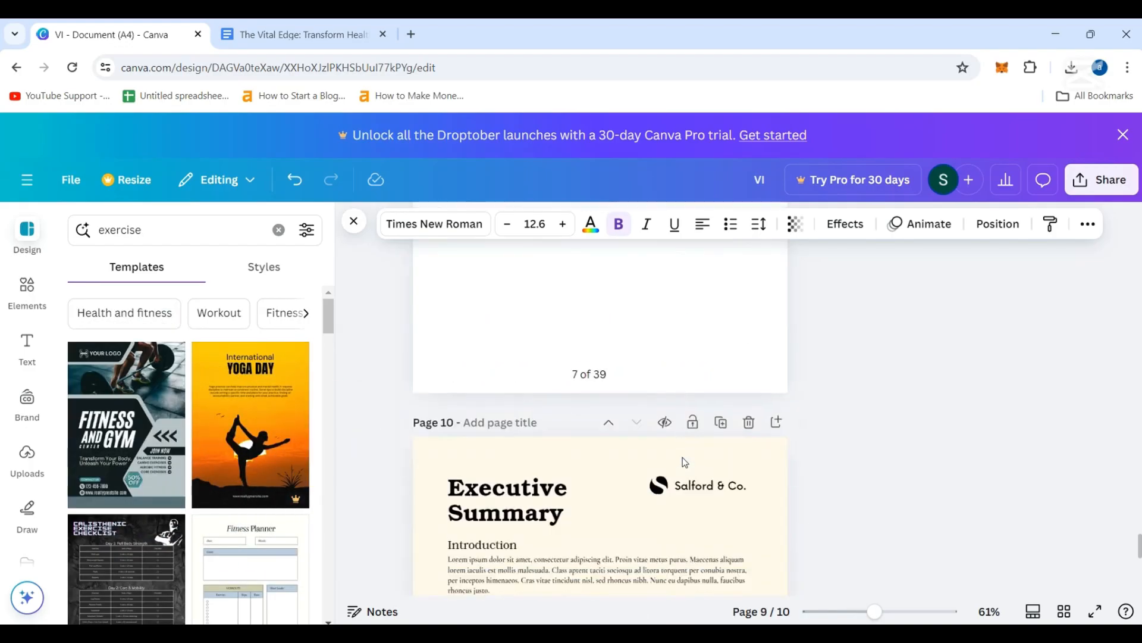
scroll(684, 462, down, 5)
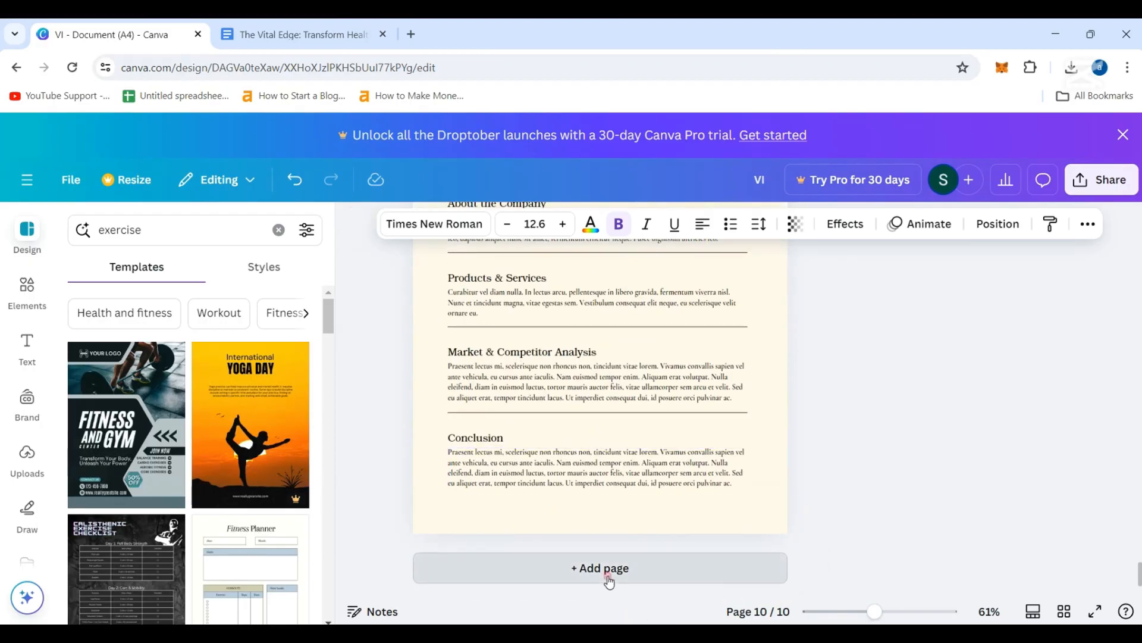
click(609, 582)
drag(126, 424, 500, 333)
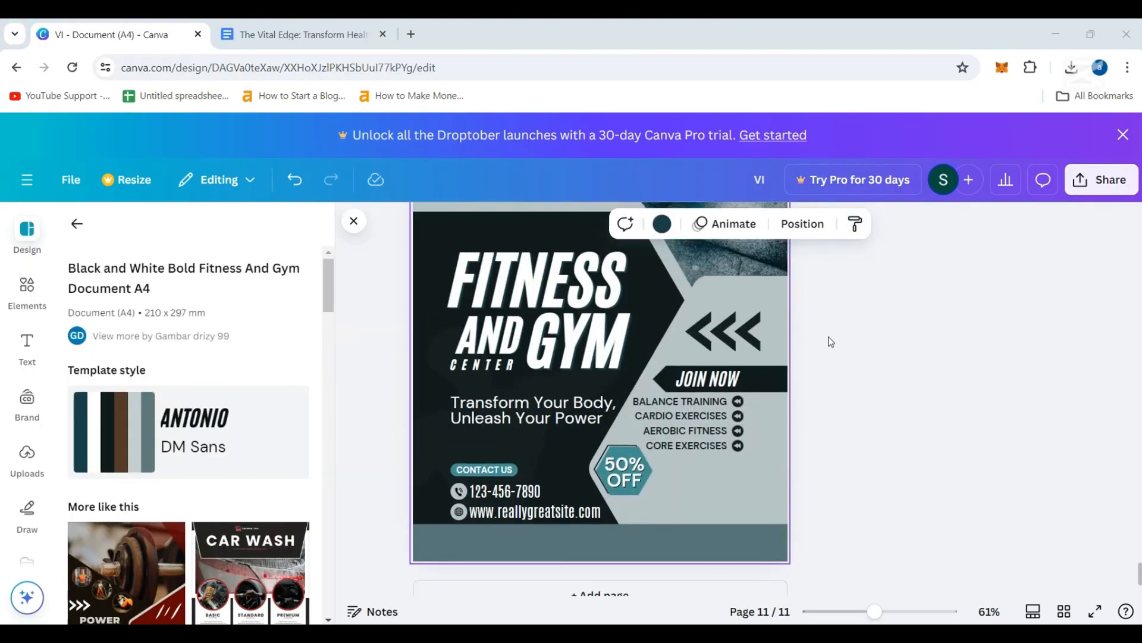
- Copy the barbell photo from the Fitness and Gym template page and paste it onto blank page 9
scroll(773, 345, up, 5)
click(663, 375)
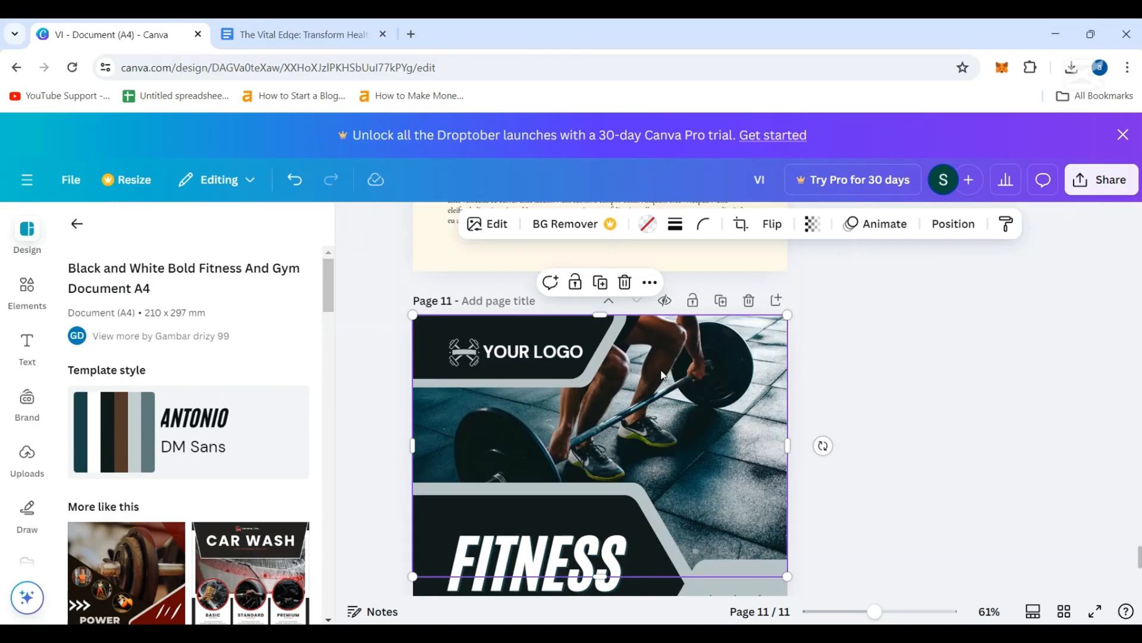
scroll(818, 434, up, 10)
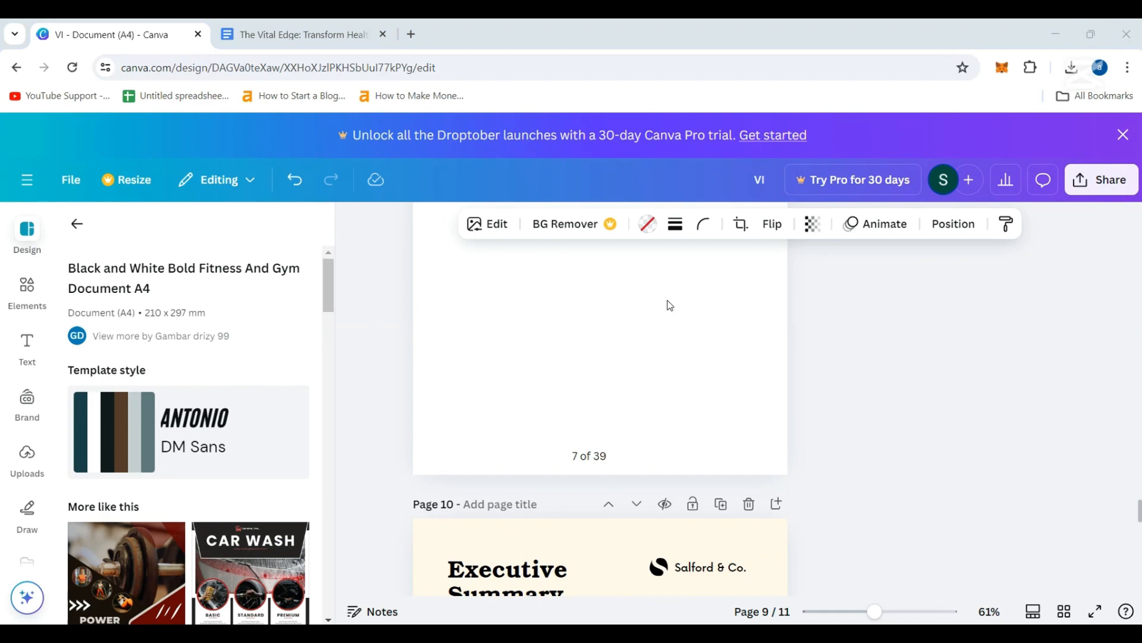
scroll(702, 329, up, 6)
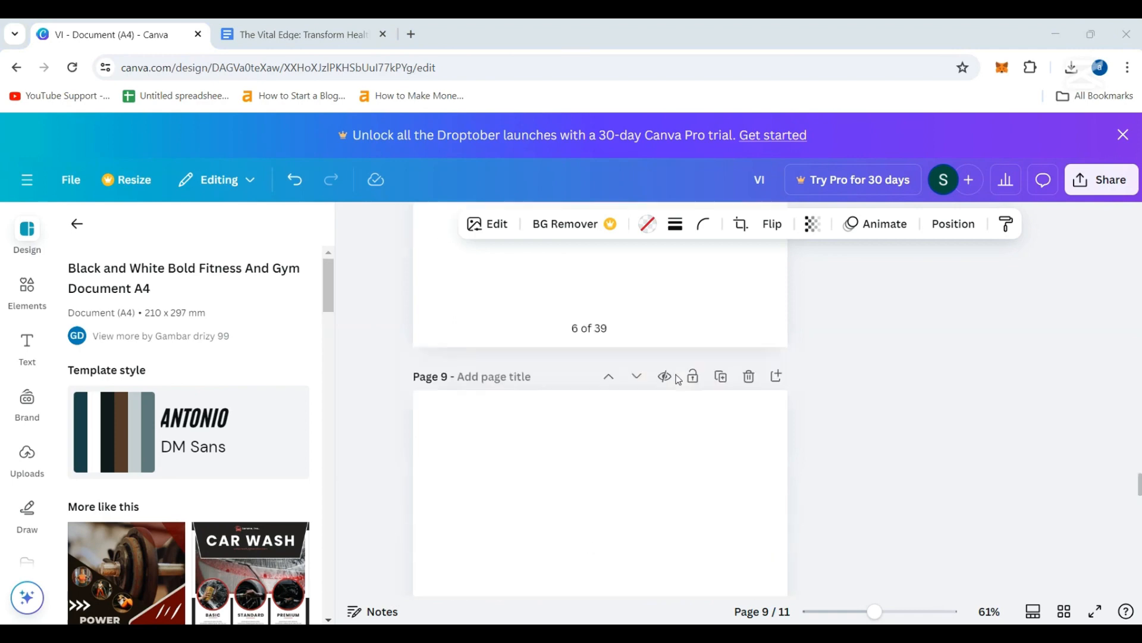
scroll(584, 456, down, 2)
click(585, 456)
key(ctrl+v)
scroll(619, 440, up, 2)
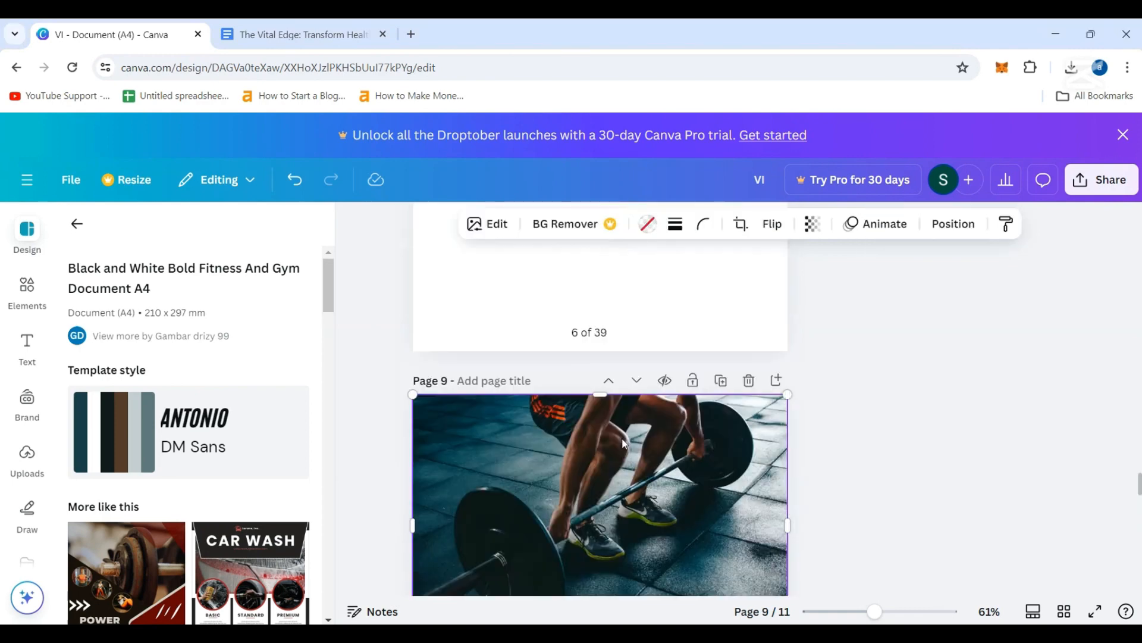
- Move the barbell photo from page 9 up to page 8, directly under the Exercise heading
scroll(618, 416, up, 2)
drag(618, 527, 621, 351)
scroll(667, 387, up, 4)
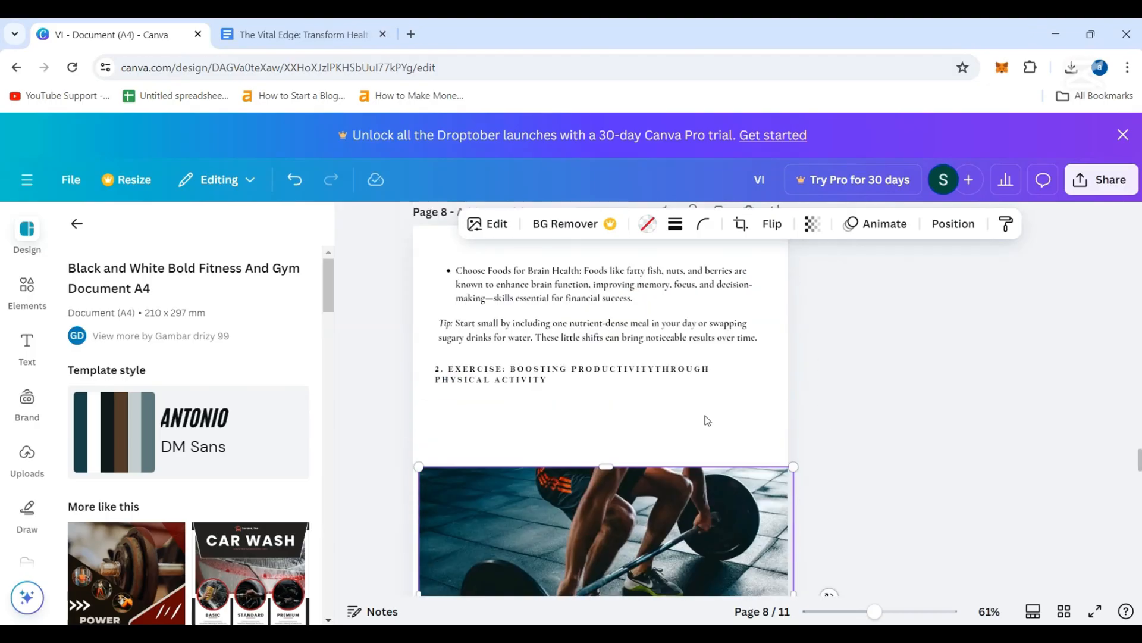
drag(640, 538, 628, 462)
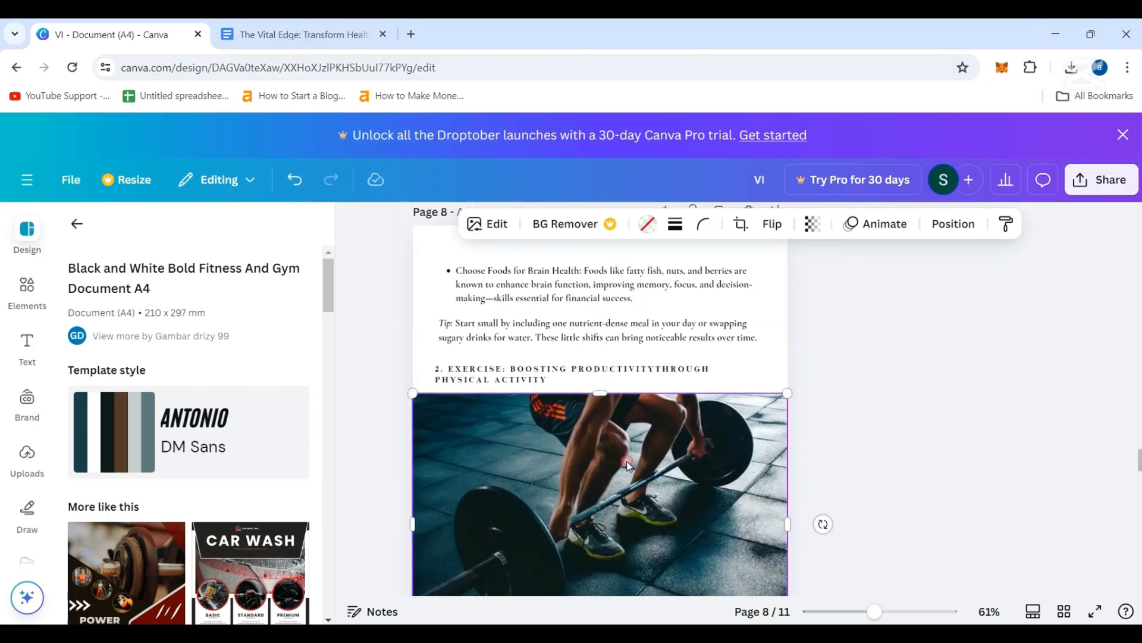
- Shrink the barbell photo and shift it to the right half of page 8 beneath the Exercise heading
scroll(628, 464, down, 3)
drag(788, 499, 653, 412)
scroll(653, 411, up, 3)
drag(548, 476, 707, 470)
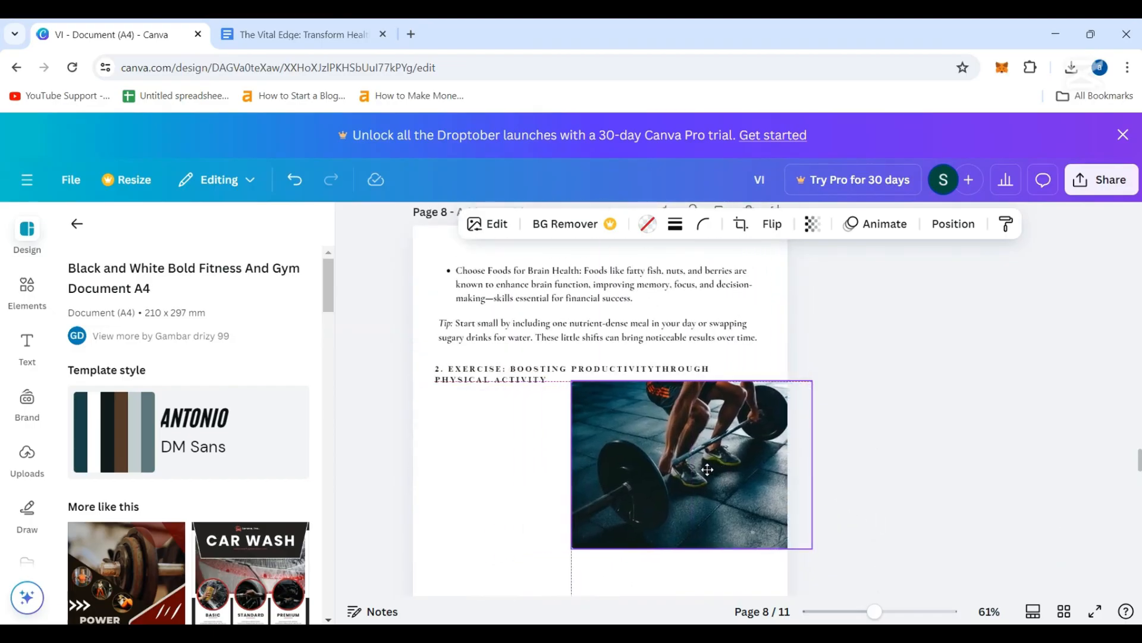
- Duplicate the "Choose Foods for Brain Health" text box, place the copy under the Exercise heading and clear its text
scroll(848, 420, up, 3)
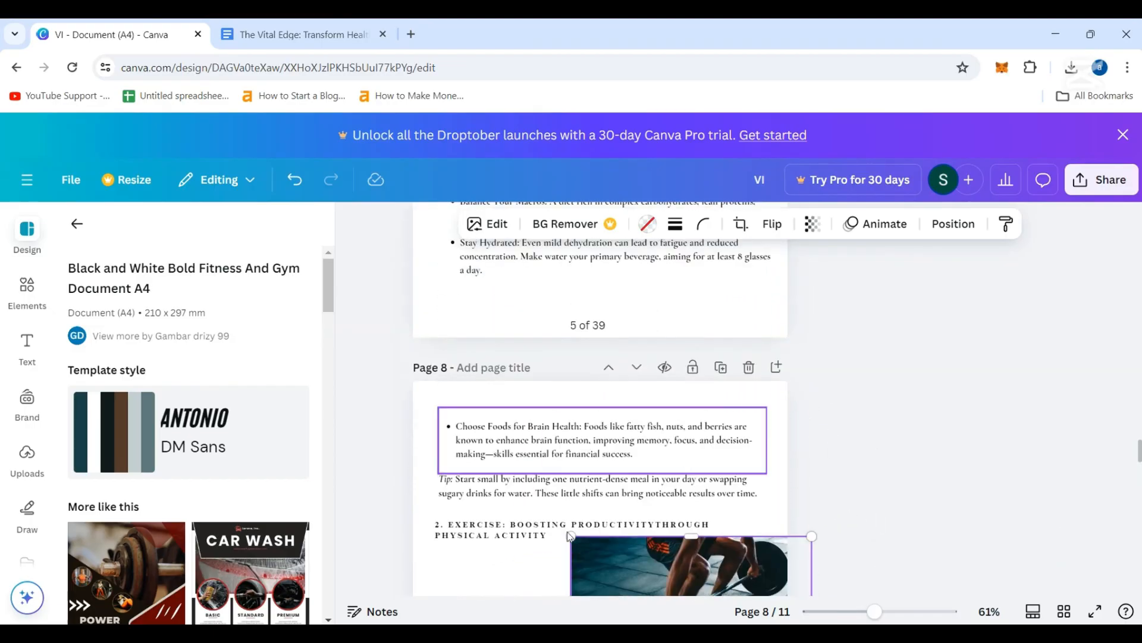
click(494, 570)
scroll(538, 536, down, 3)
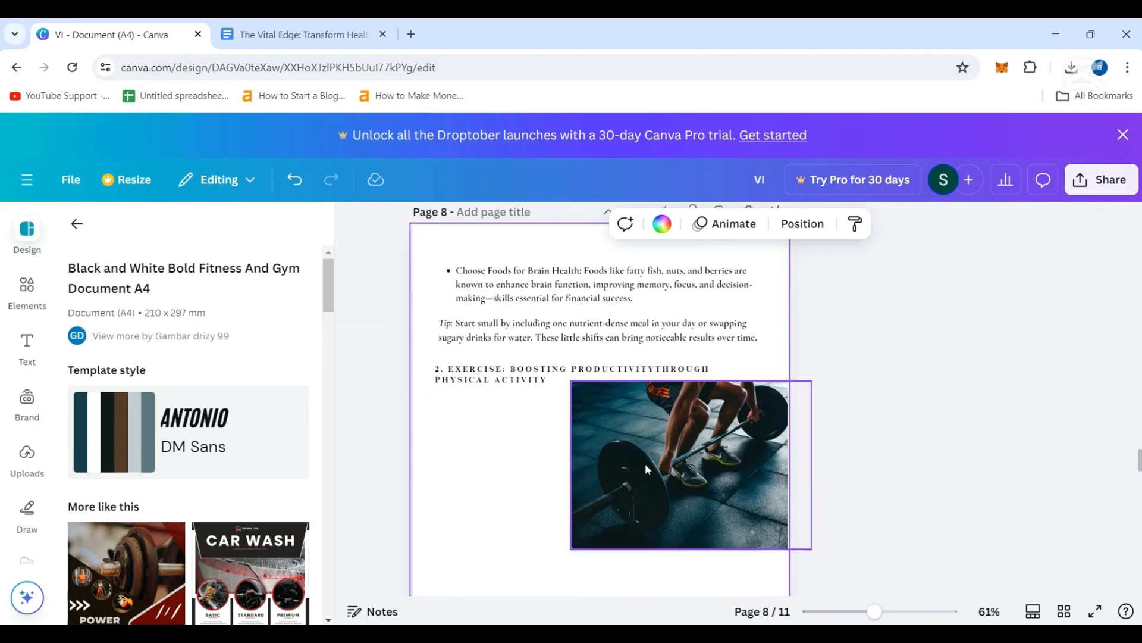
scroll(506, 369, up, 2)
click(505, 365)
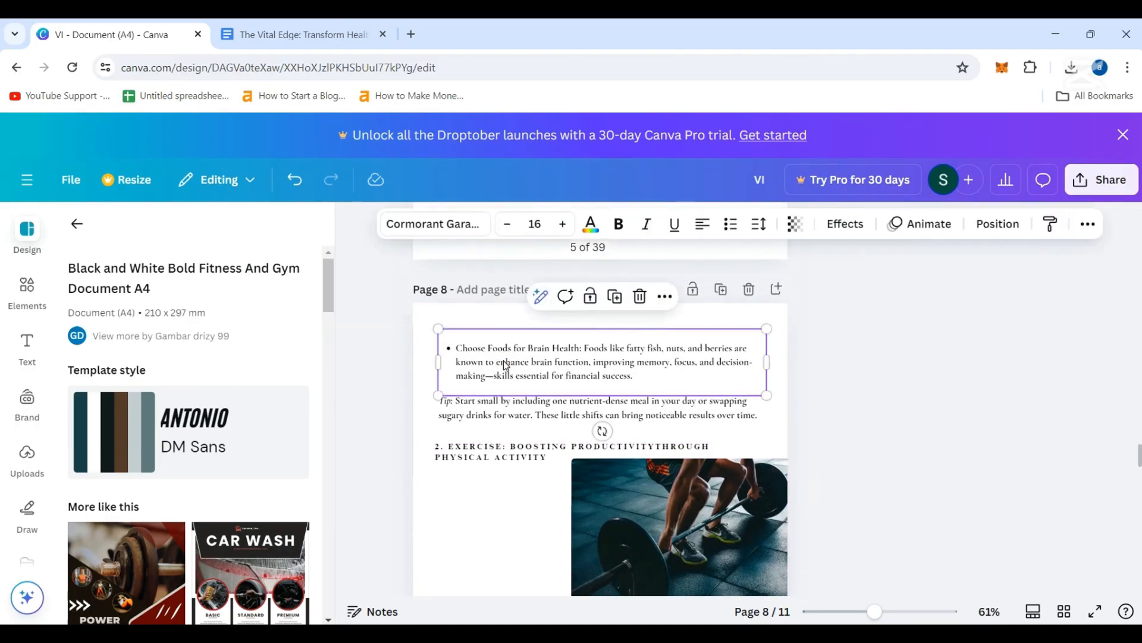
scroll(634, 376, up, 2)
click(614, 453)
scroll(611, 446, down, 2)
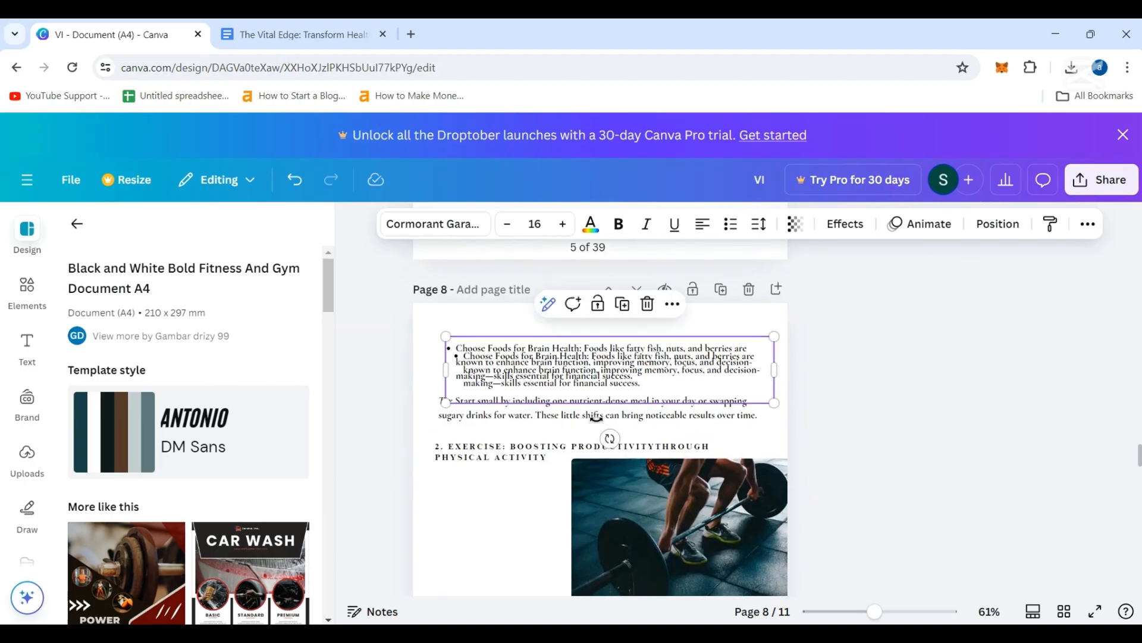
drag(580, 376, 557, 505)
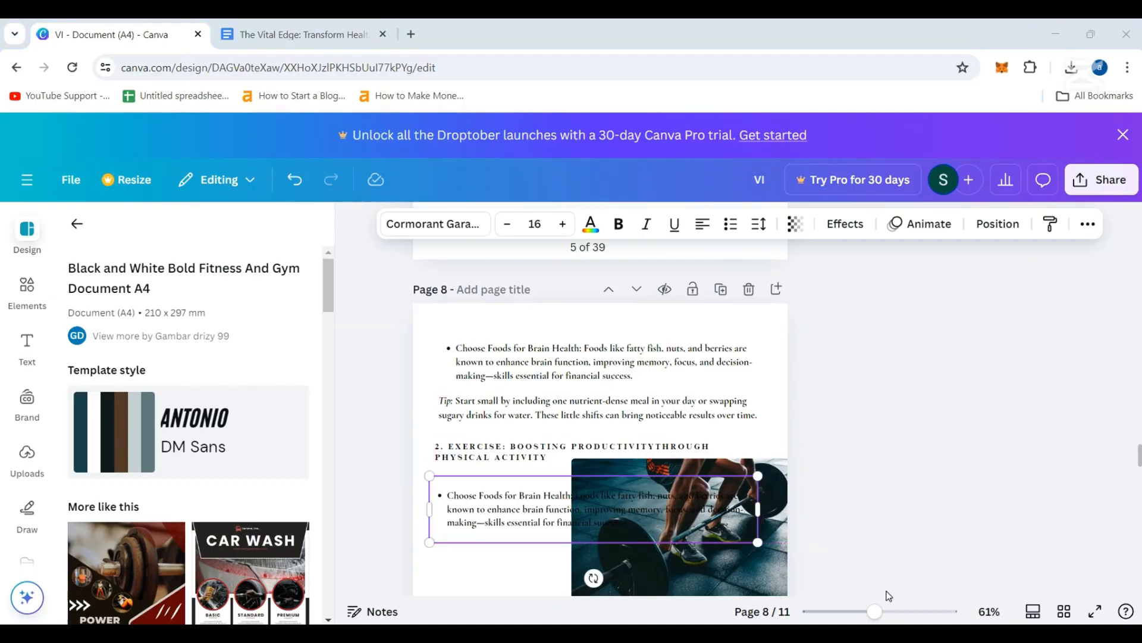
double_click(615, 510)
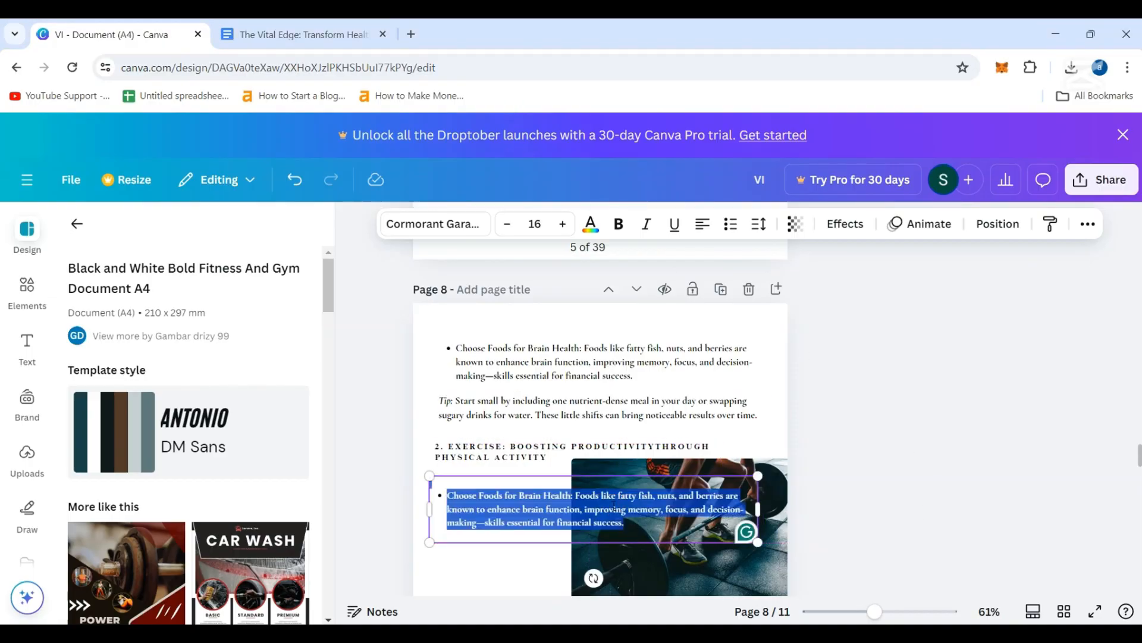
key(BackSpace)
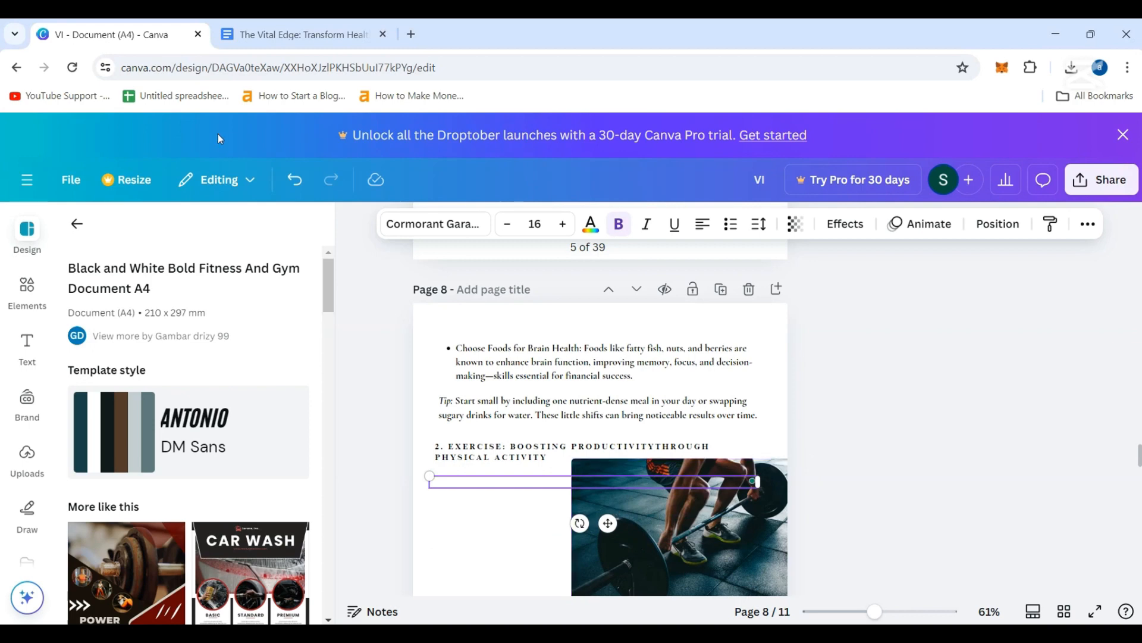
- Switch to the Google Docs manuscript and copy the "Physical activity is one of the most effective ways" paragraph
click(292, 41)
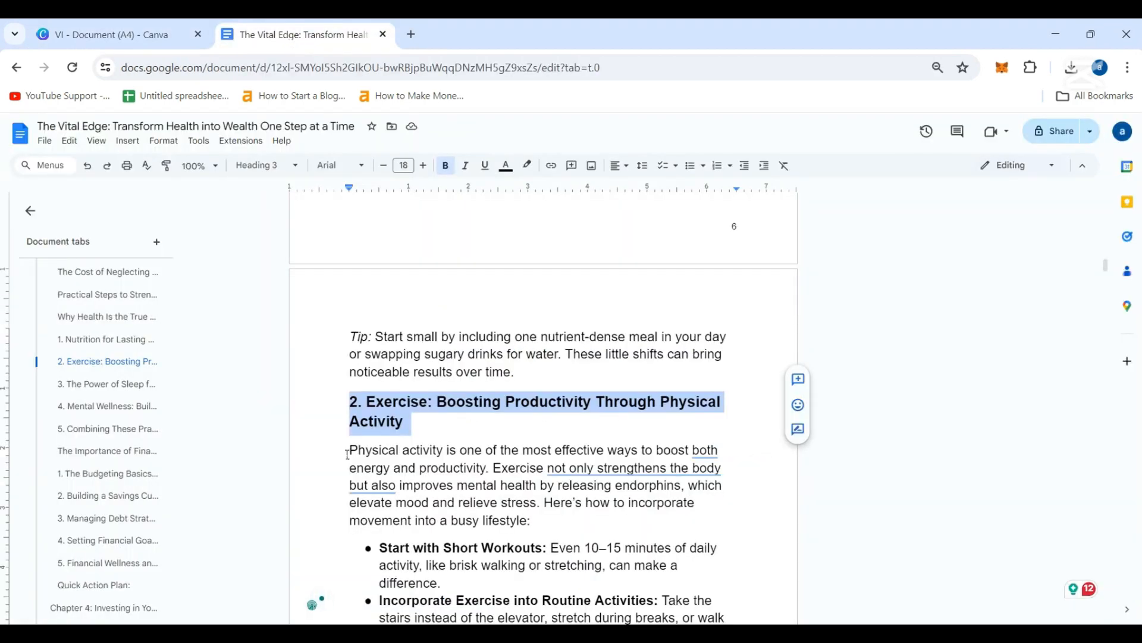
drag(350, 450, 541, 525)
key(ctrl+c)
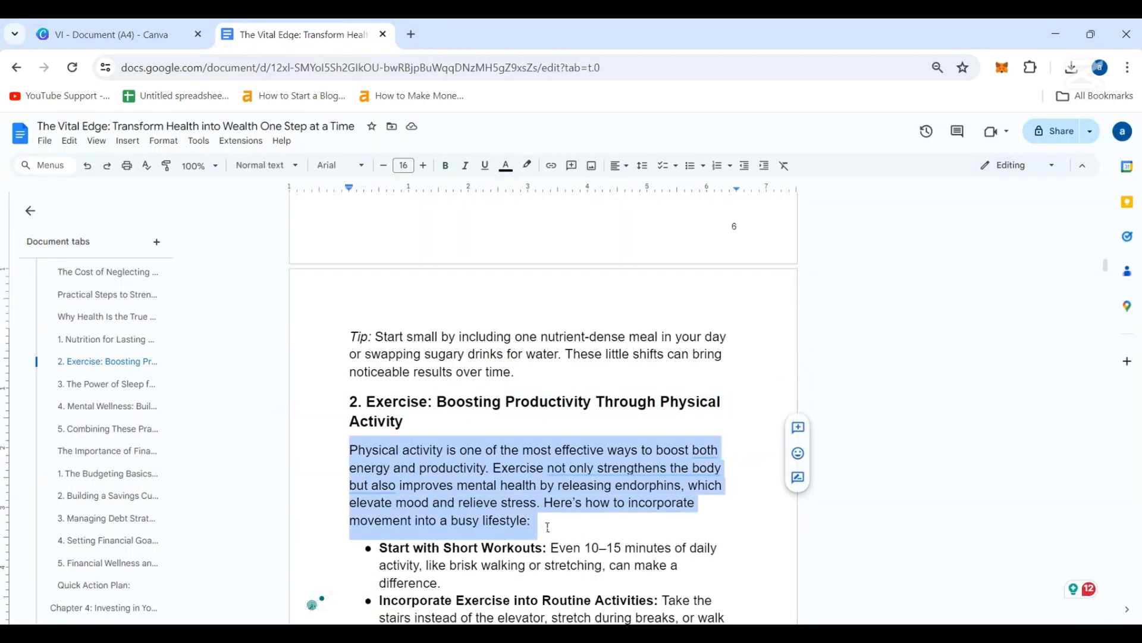
- Back in Canva, duplicate the brain-health bullet text box, place it under the Exercise heading and narrow it to fit beside the photo
click(113, 35)
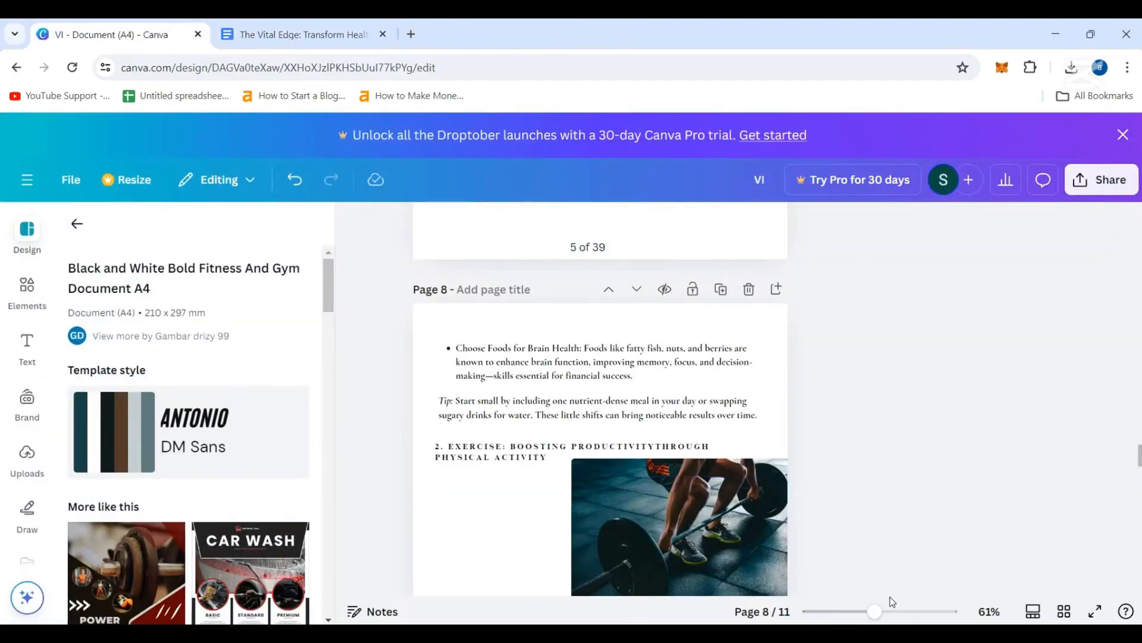
click(507, 378)
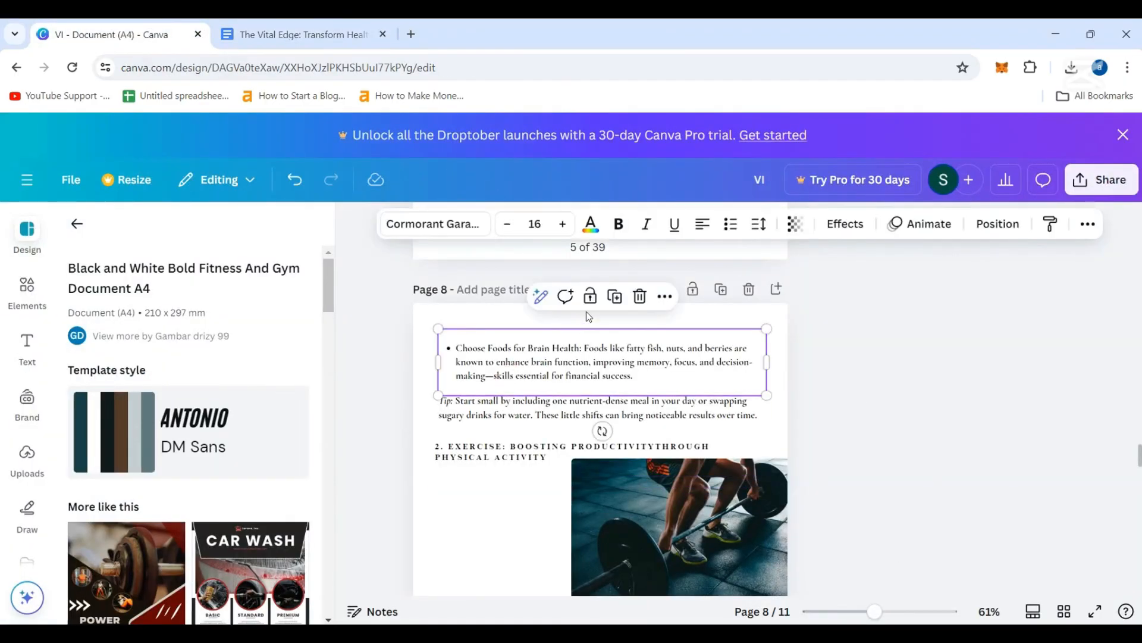
click(615, 296)
drag(627, 355, 602, 498)
drag(756, 506, 572, 509)
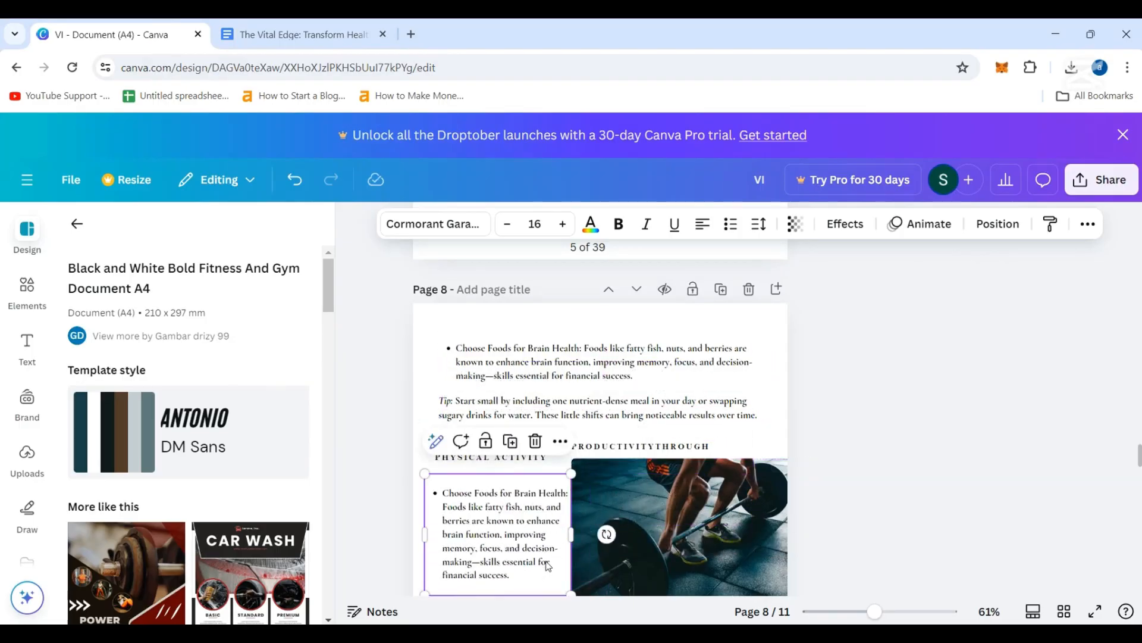
- Replace the duplicated bullet text beside the photo with the copied "Physical activity" paragraph
triple_click(547, 564)
key(BackSpace)
key(ctrl+v)
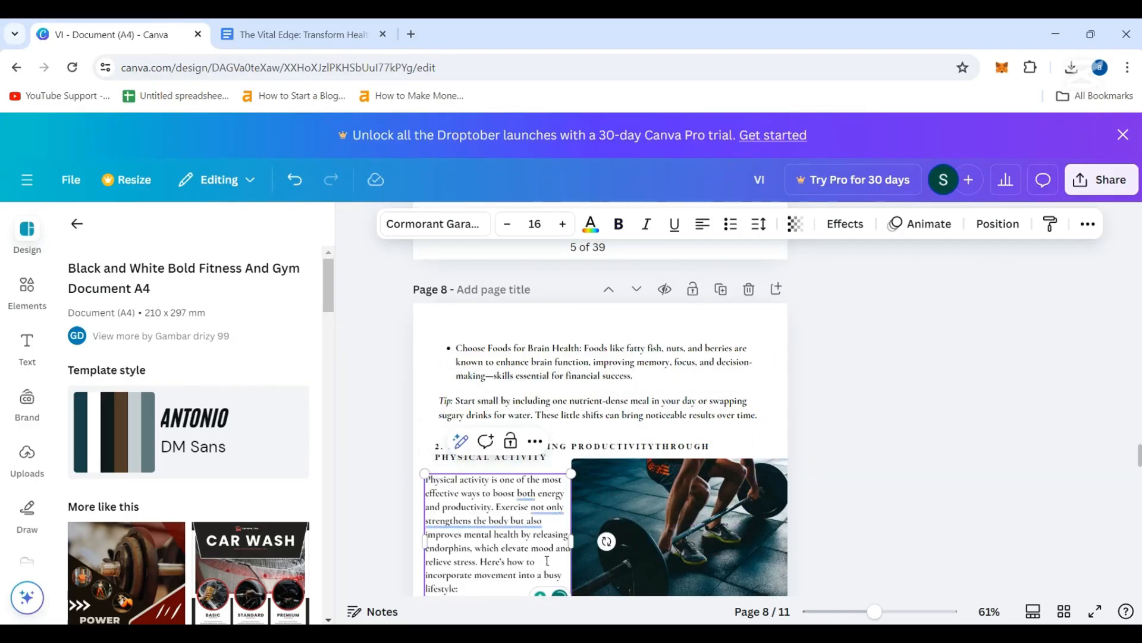
click(392, 489)
scroll(785, 368, down, 3)
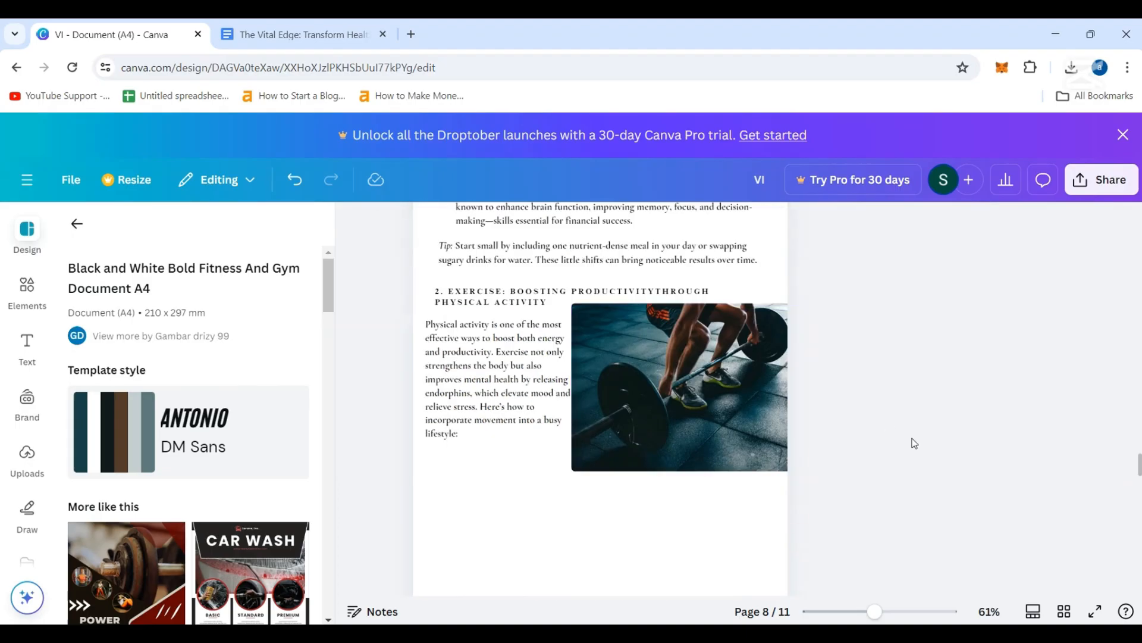
- Place the barbell photo below the "Physical activity" paragraph and widen that text box to span the page, about 189 mm
drag(732, 385, 620, 528)
click(550, 384)
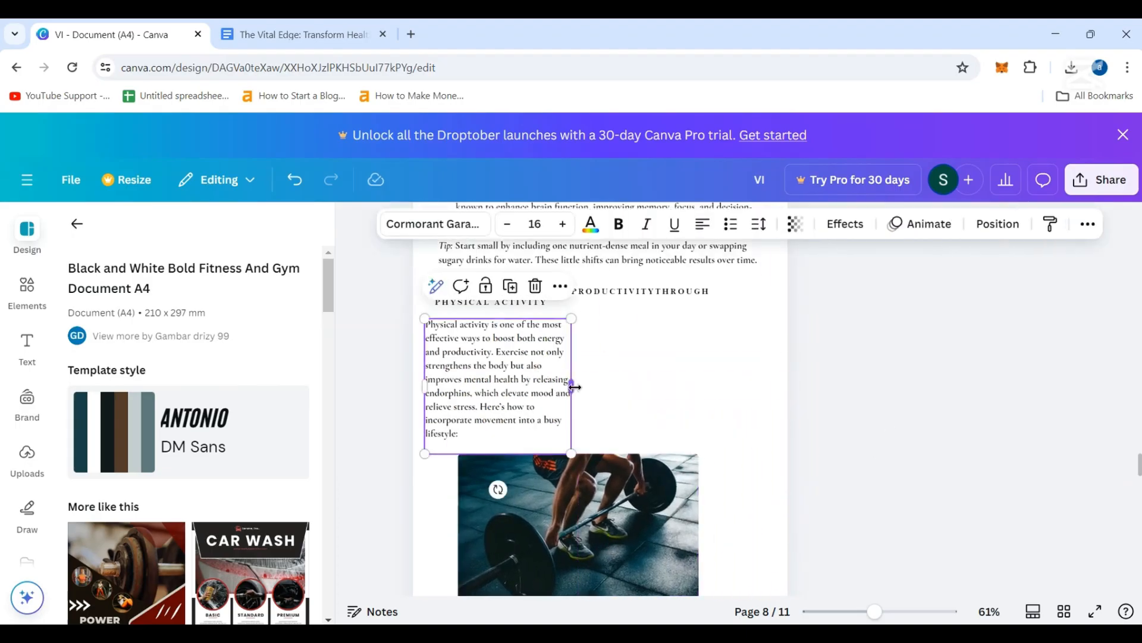
drag(573, 387, 767, 400)
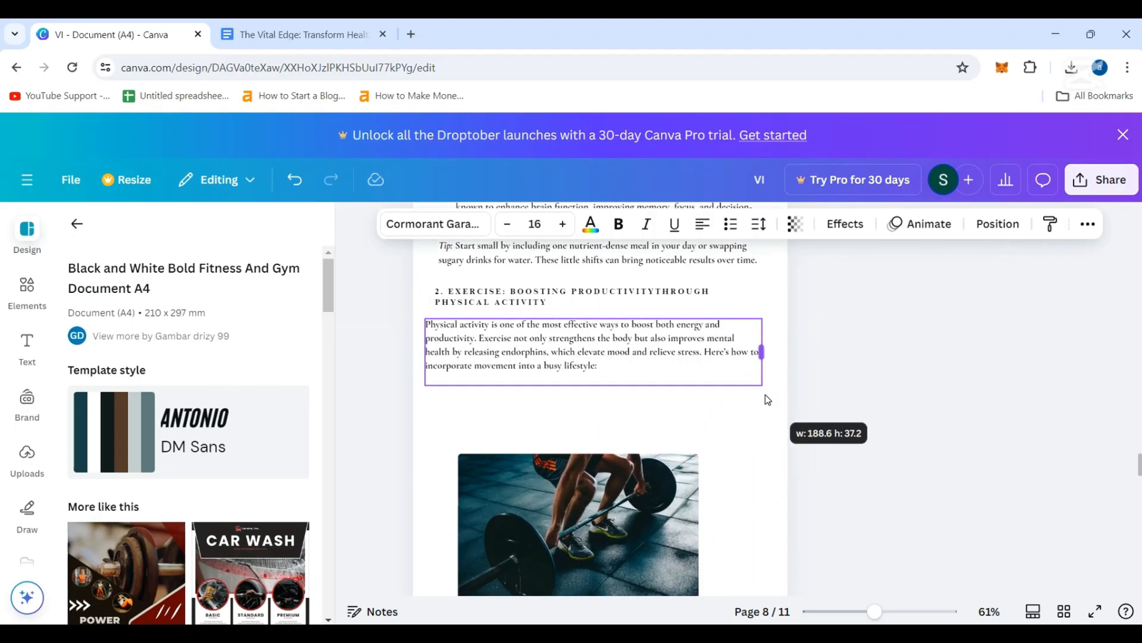
drag(595, 523, 616, 455)
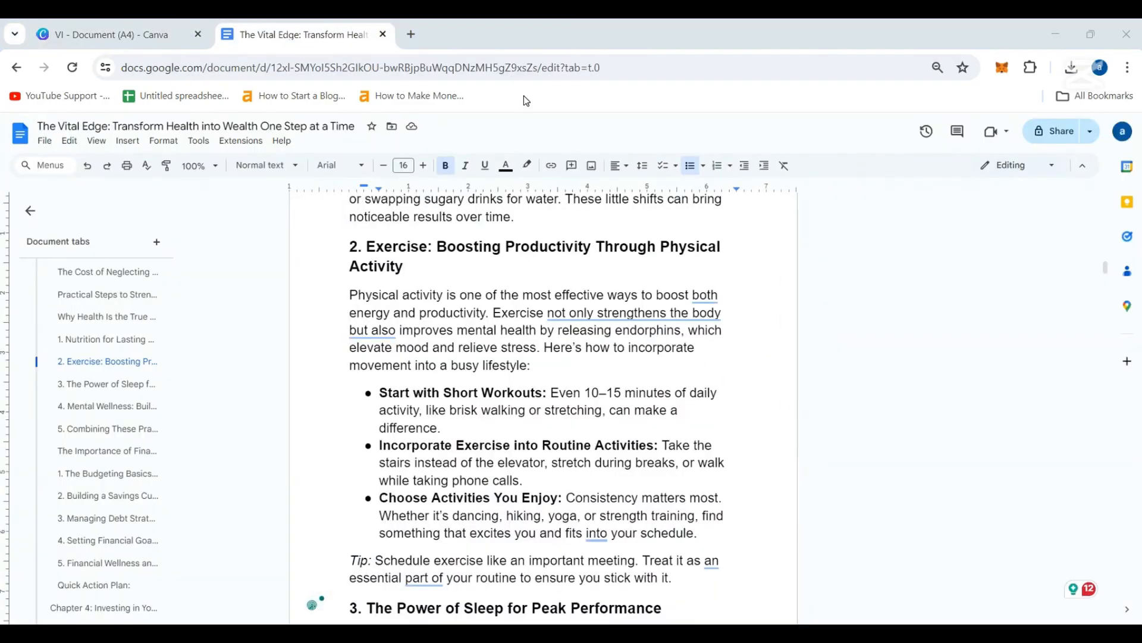
- Place a copy of the "Physical activity" paragraph below the barbell photo and open its text for editing
drag(543, 364, 333, 297)
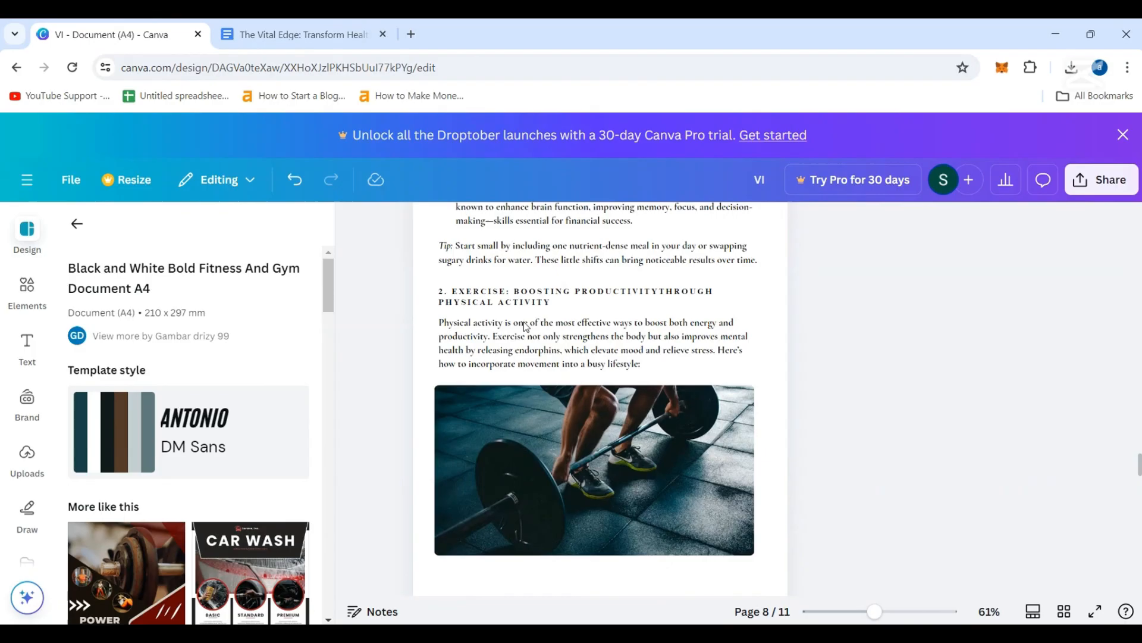
drag(652, 336, 635, 358)
double_click(675, 386)
click(675, 386)
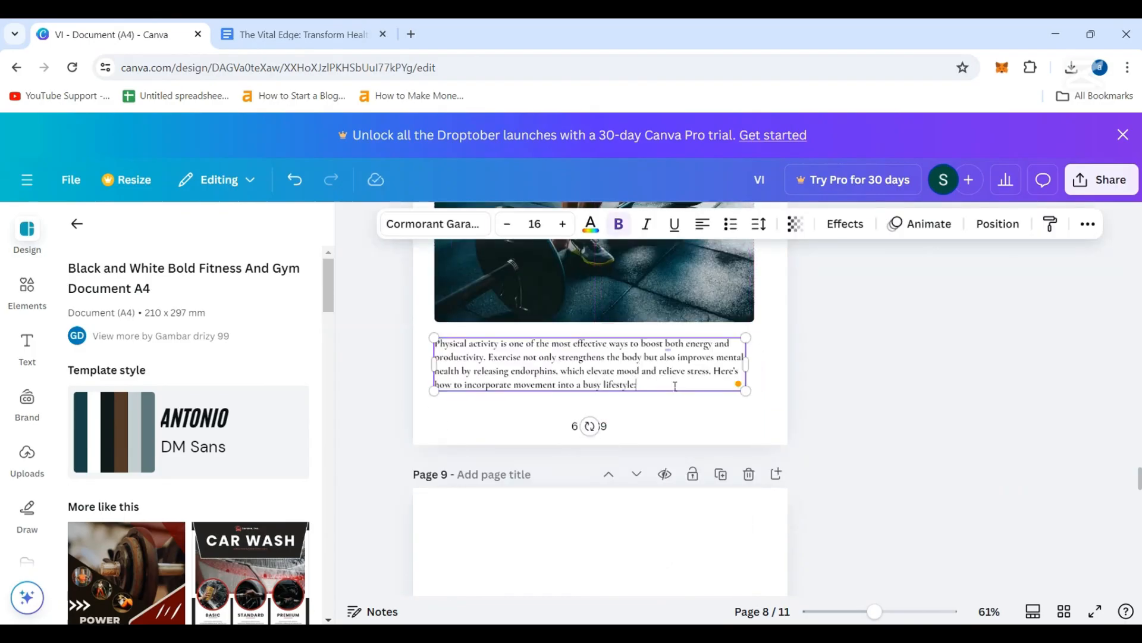
- In the Google Docs manuscript, select the "Start with Short Workouts" and "Incorporate Exercise into Routine Activities" bullets, and return to Canva
key(ctrl+Tab)
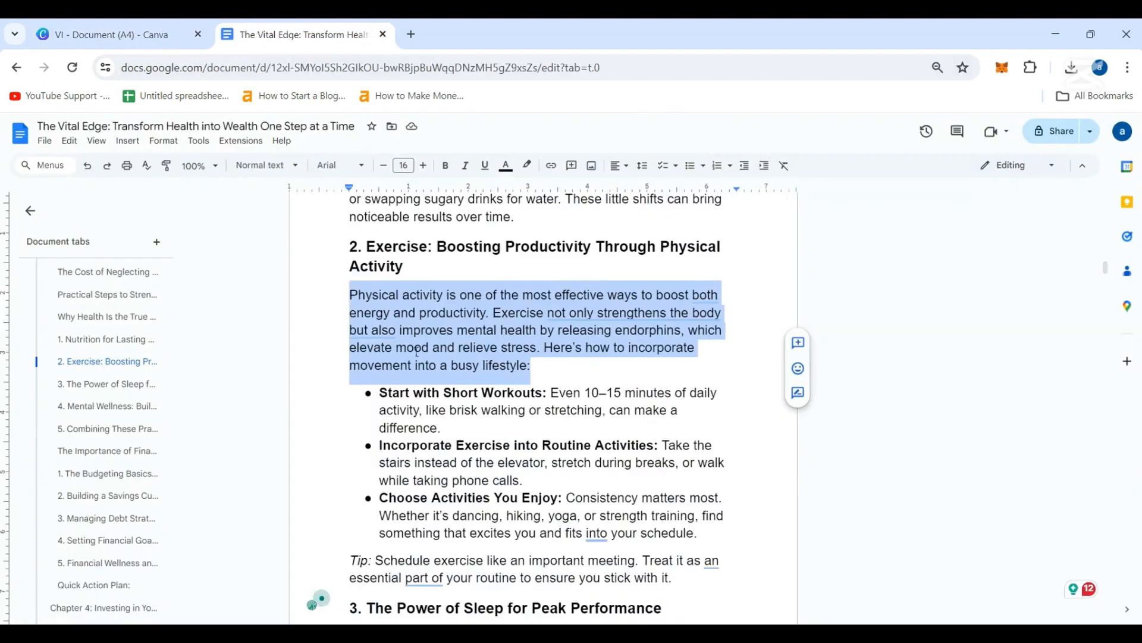
click(149, 36)
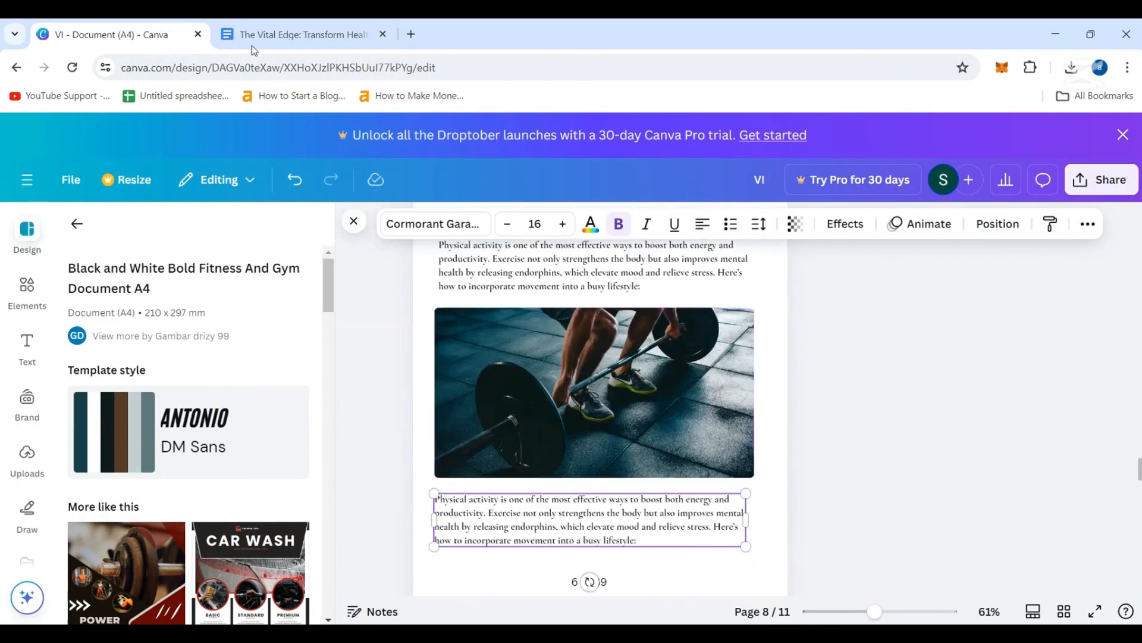
click(254, 36)
click(452, 410)
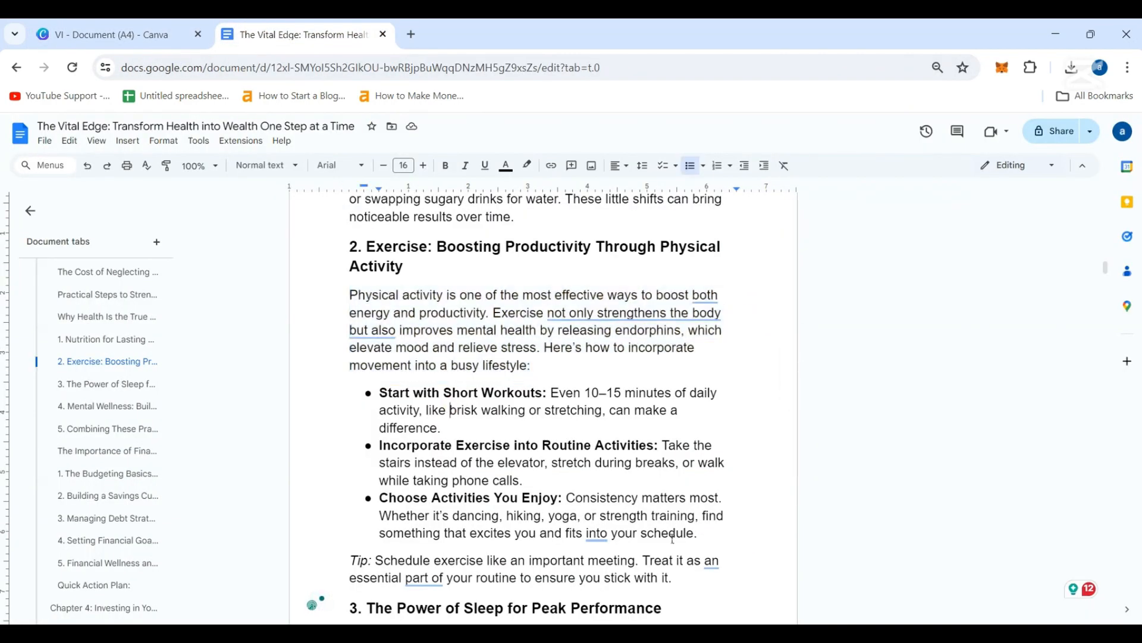
click(683, 576)
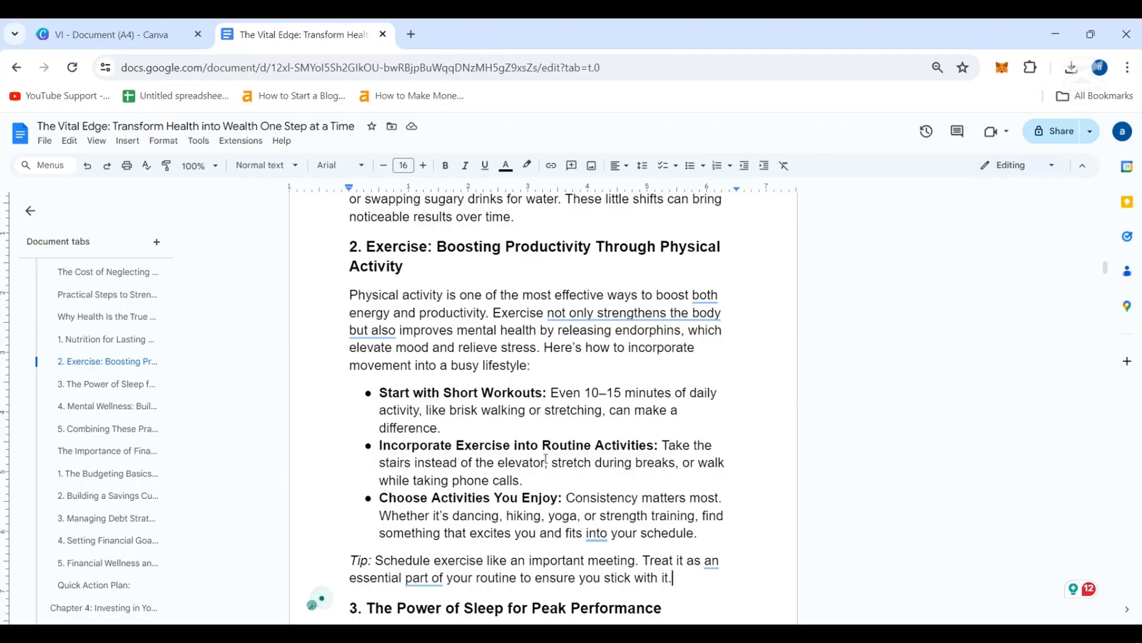
drag(523, 481, 381, 390)
key(ctrl+Tab)
- Review the layout, text and illustrations of the completed Vital Edge ebook from the Overview page through the chapters to the Key Takeaways
scroll(824, 433, down, 10)
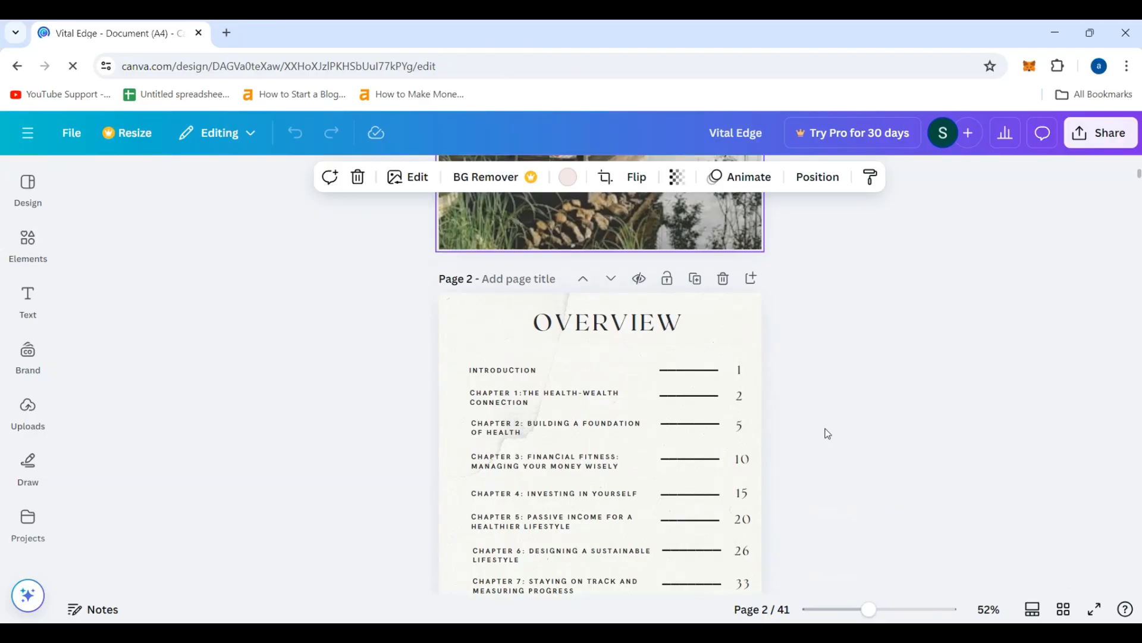
scroll(828, 434, down, 8)
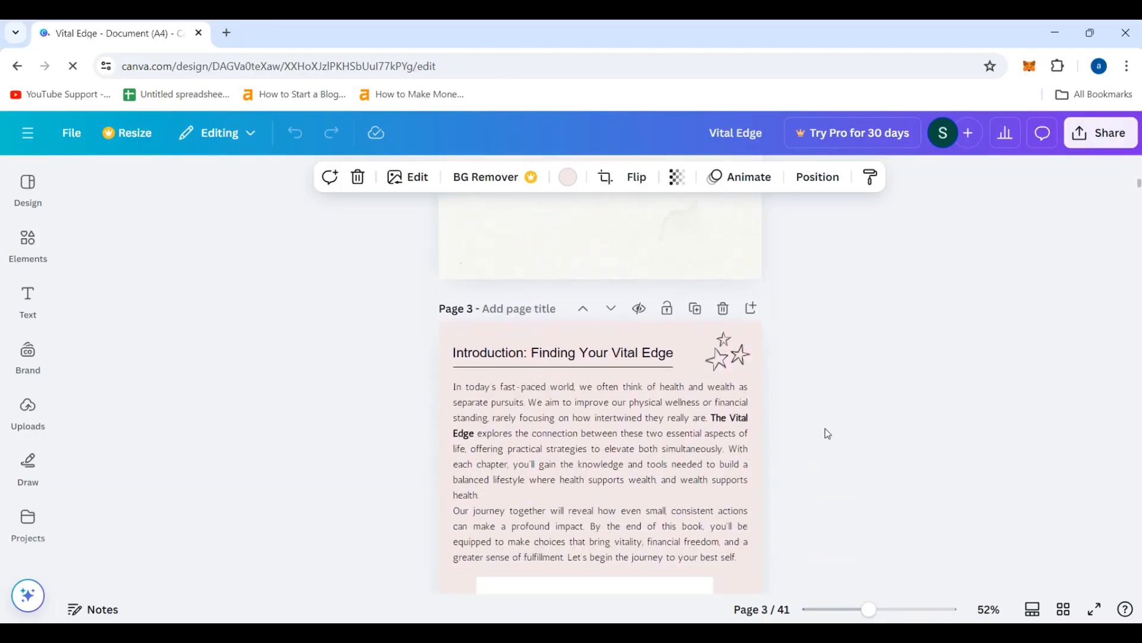
scroll(828, 433, down, 3)
scroll(827, 433, down, 5)
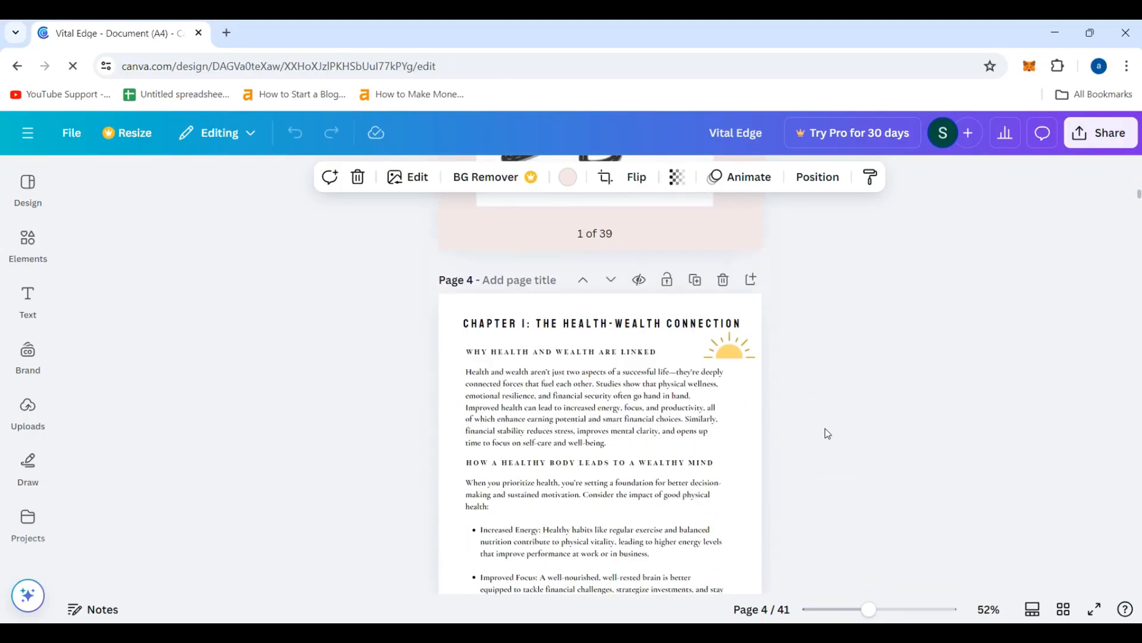
scroll(828, 433, down, 15)
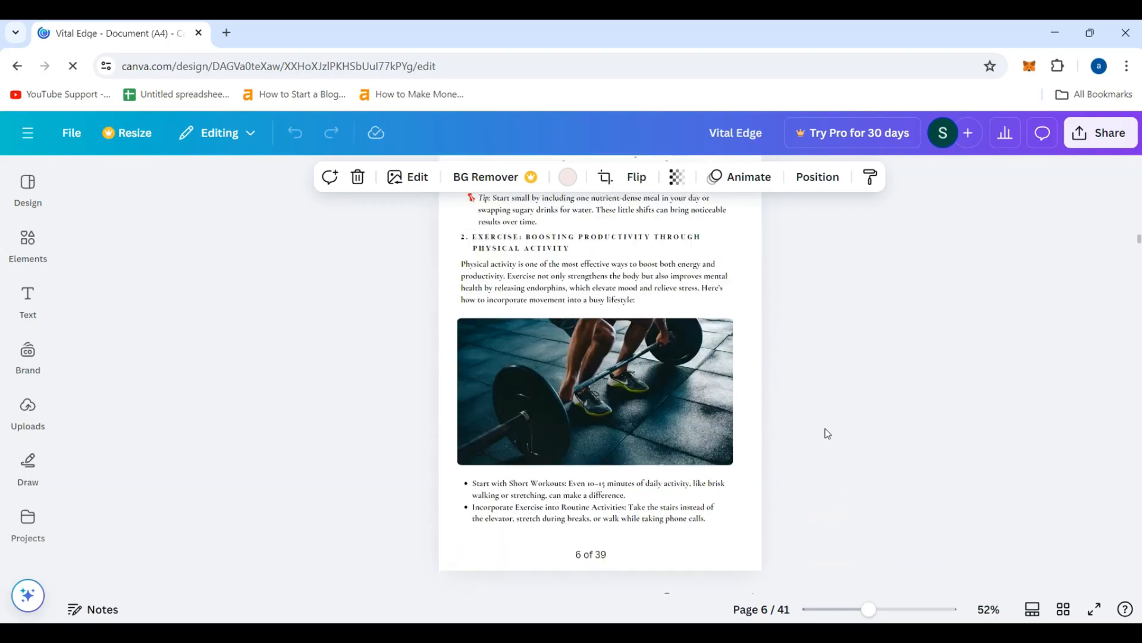
scroll(828, 434, down, 15)
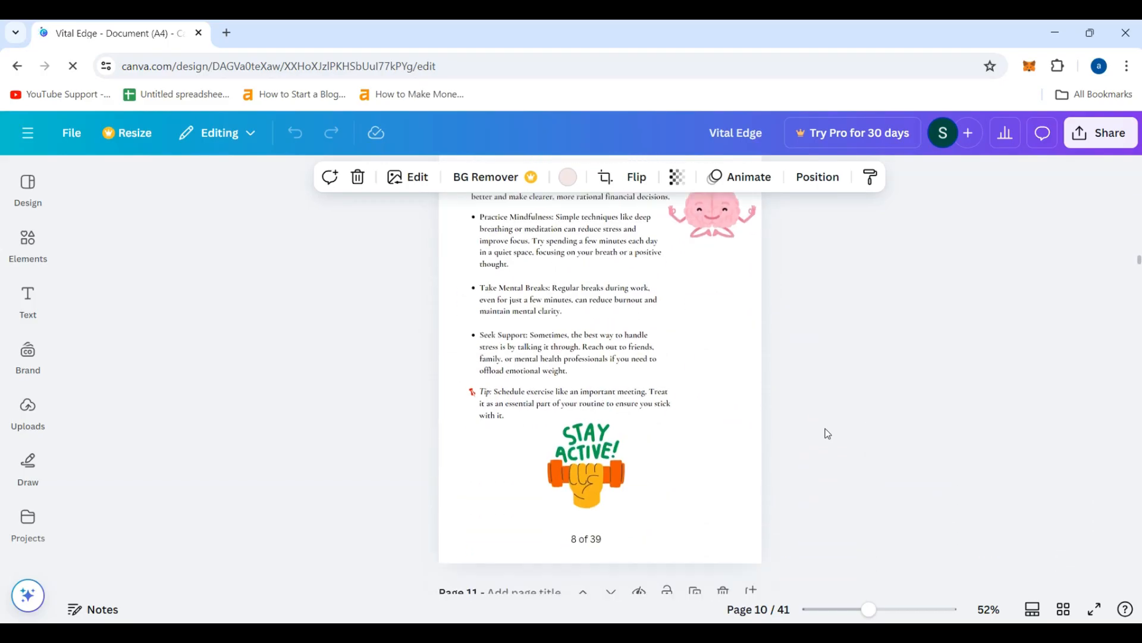
scroll(828, 433, down, 8)
scroll(828, 433, down, 4)
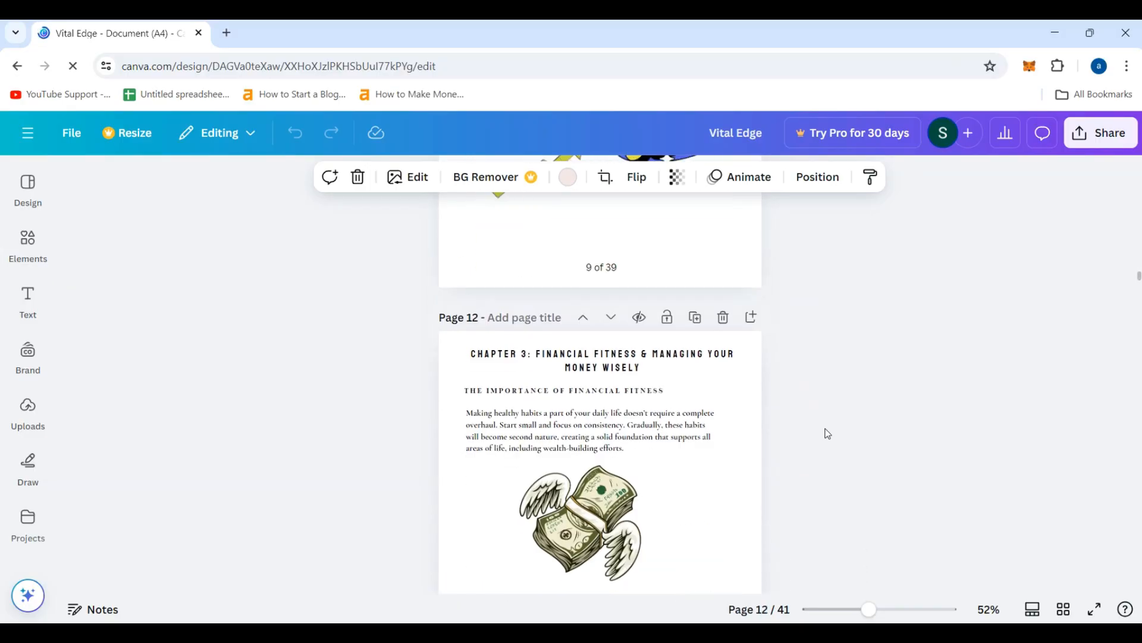
scroll(828, 433, down, 10)
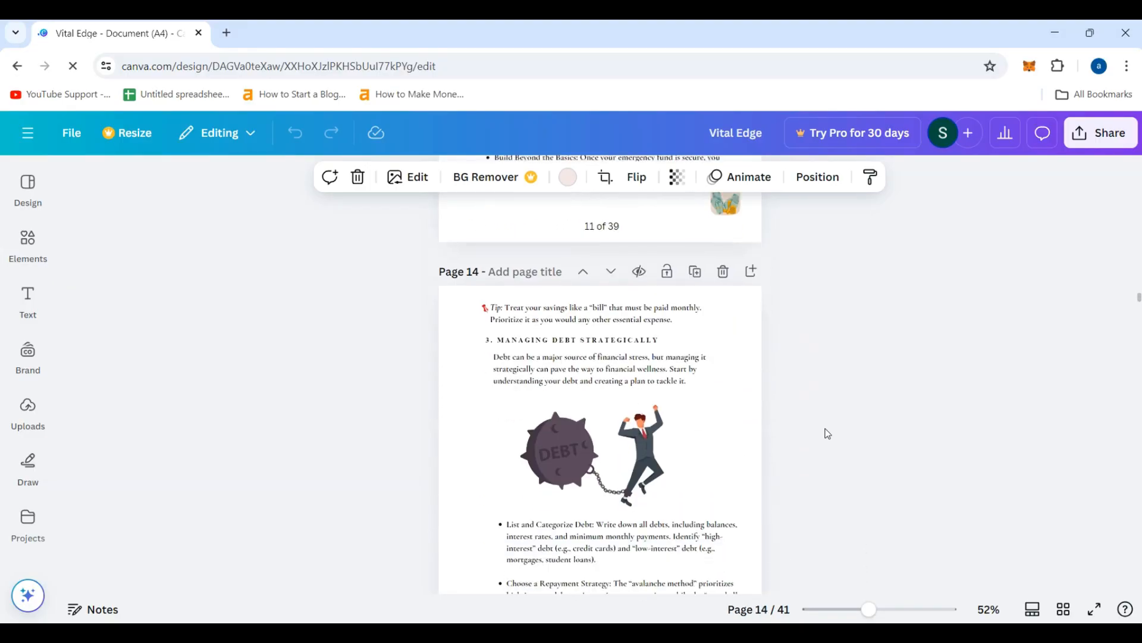
scroll(827, 434, down, 10)
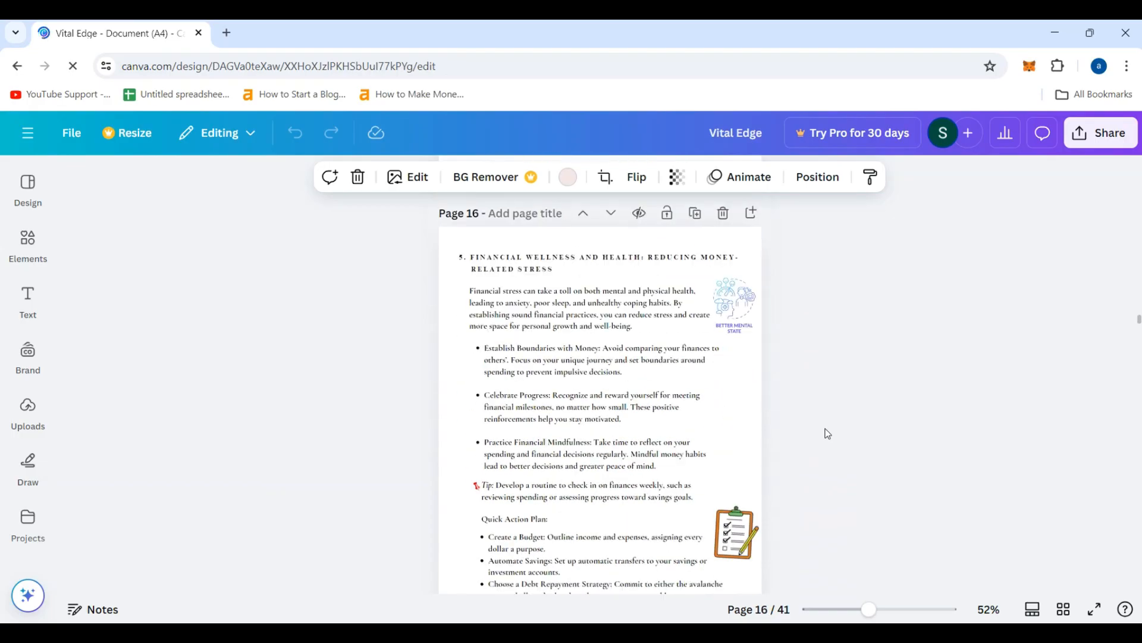
scroll(828, 433, down, 10)
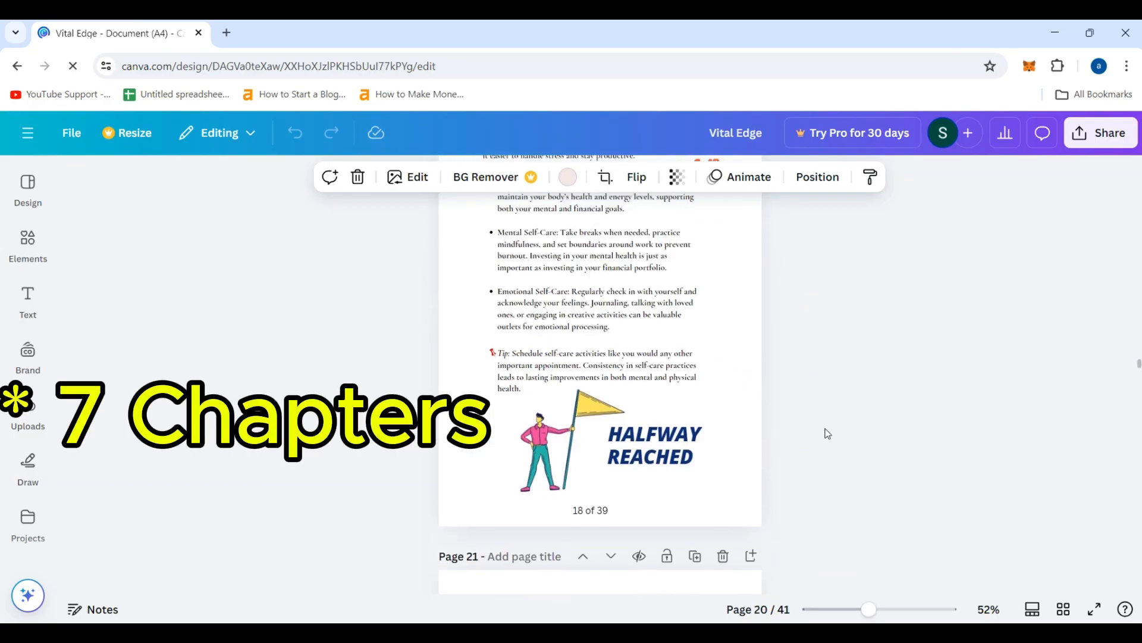
scroll(827, 433, down, 10)
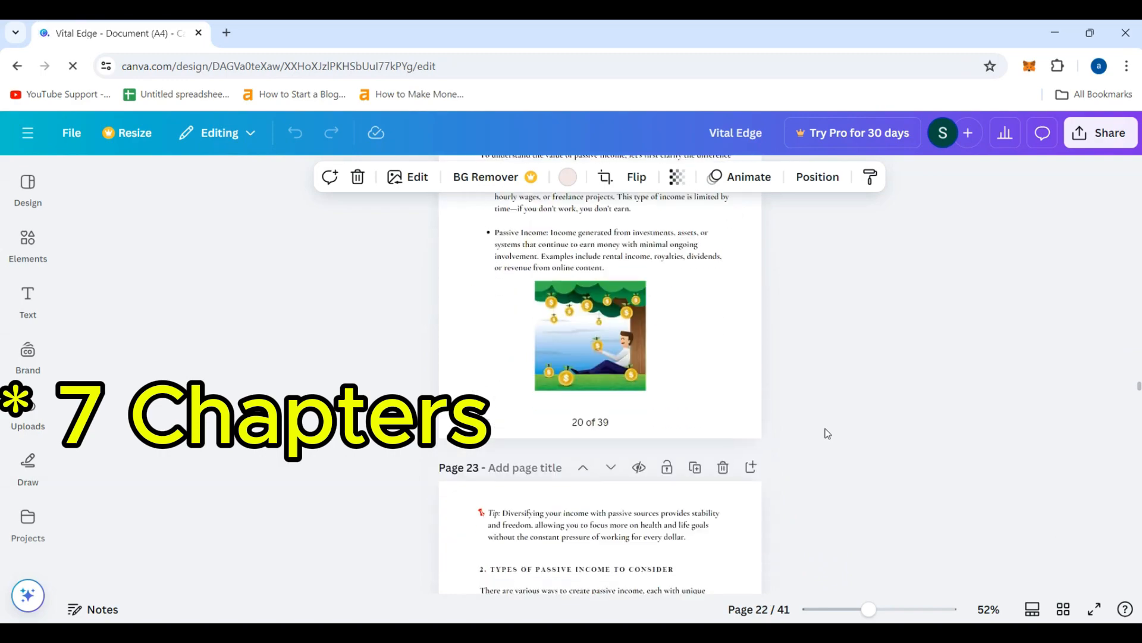
scroll(828, 433, down, 10)
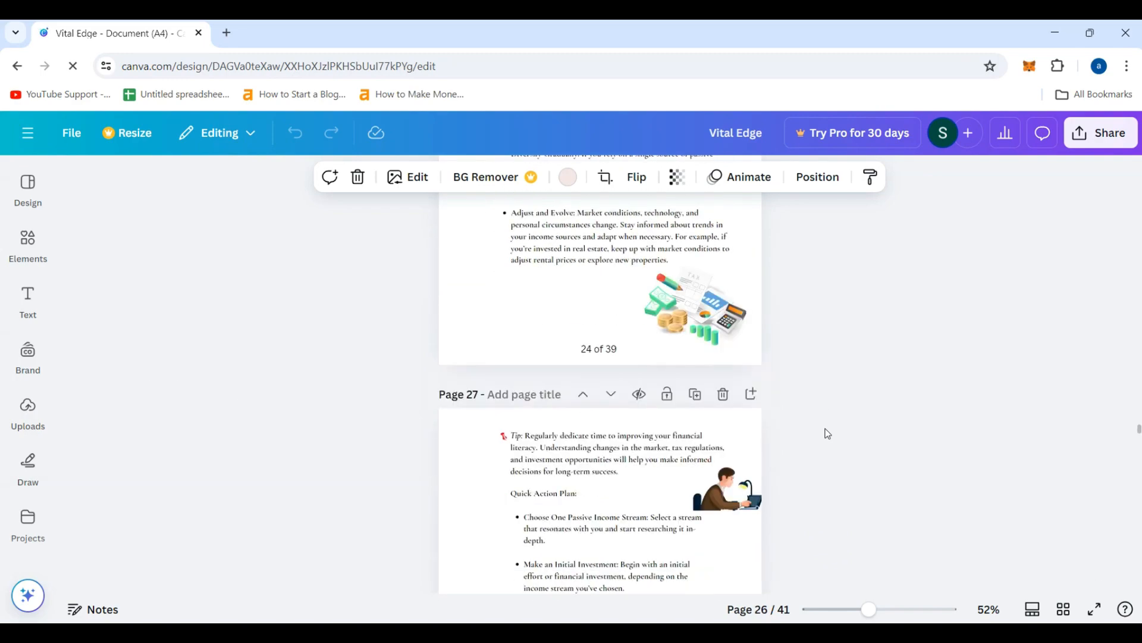
scroll(828, 433, down, 6)
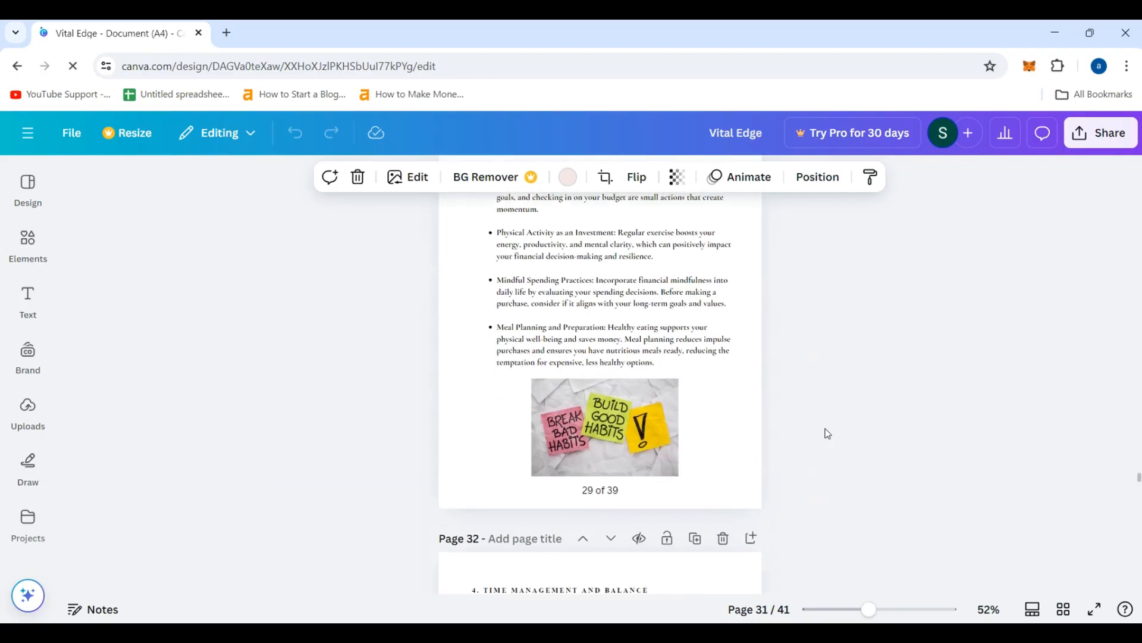
scroll(828, 434, down, 15)
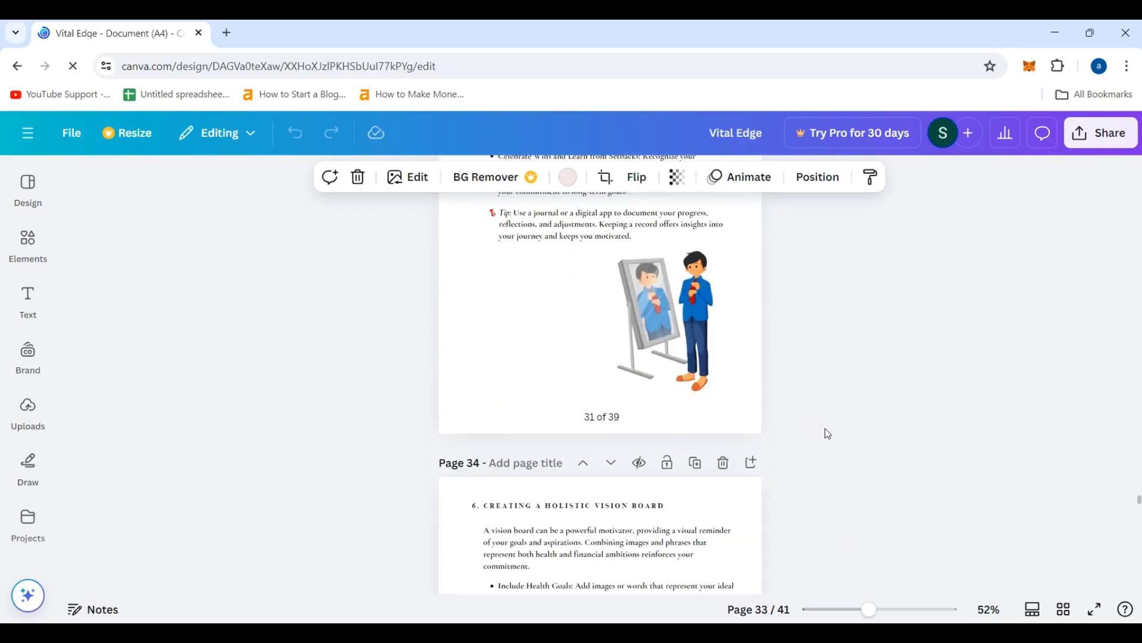
scroll(828, 433, down, 15)
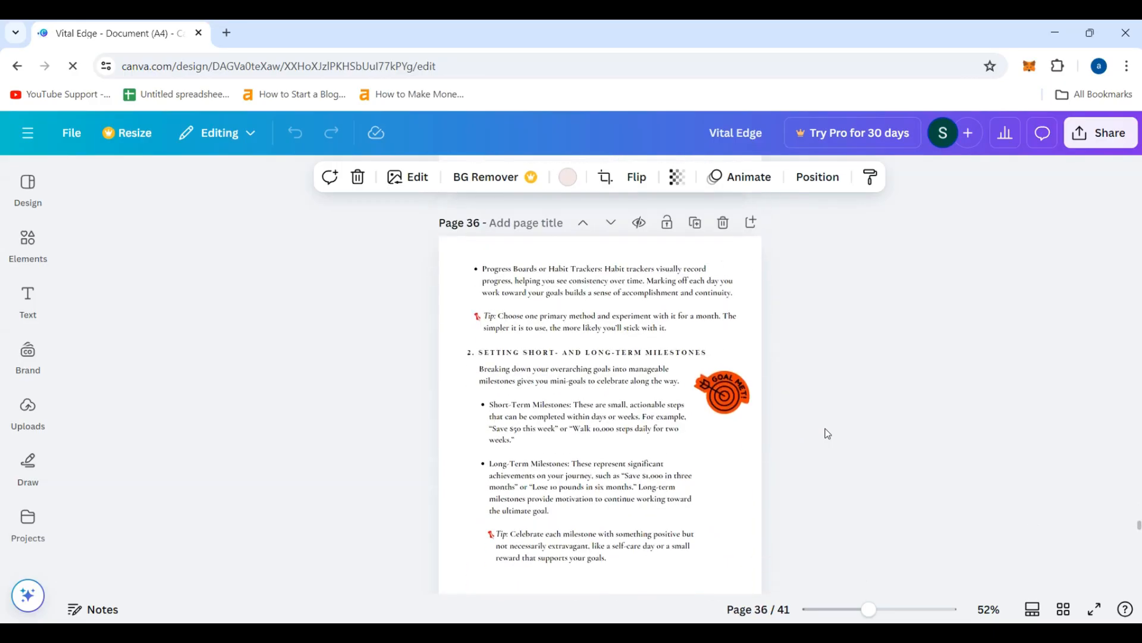
scroll(827, 433, down, 15)
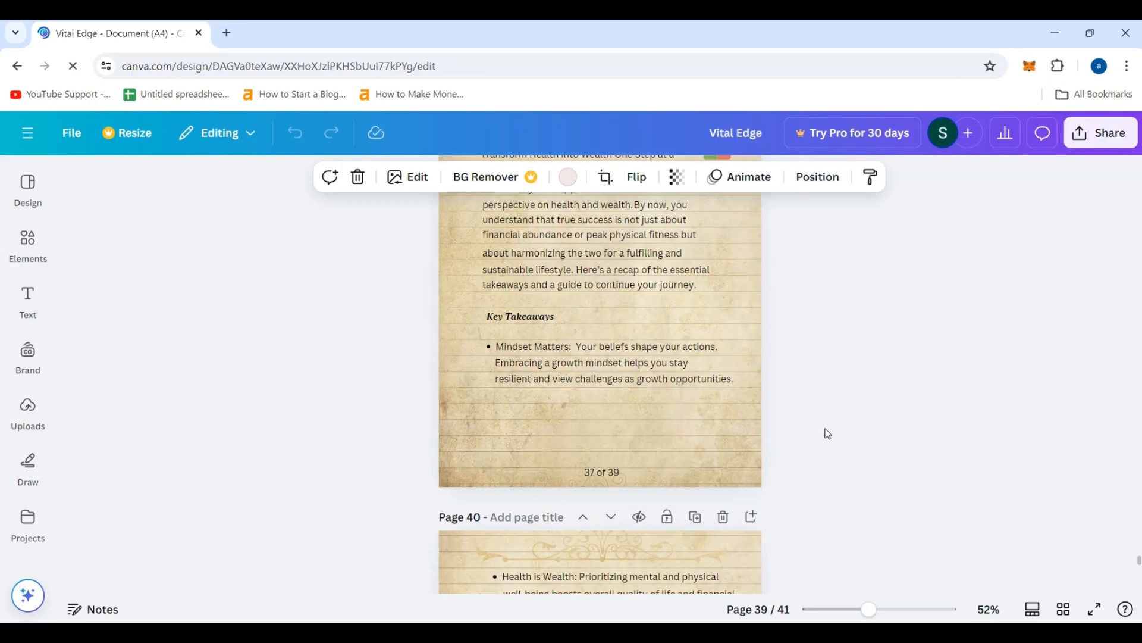
- Examine the ebook's closing pages, covering Next Steps for Success, Embrace the Journey, About Author and the thank-you note
scroll(933, 426, up, 3)
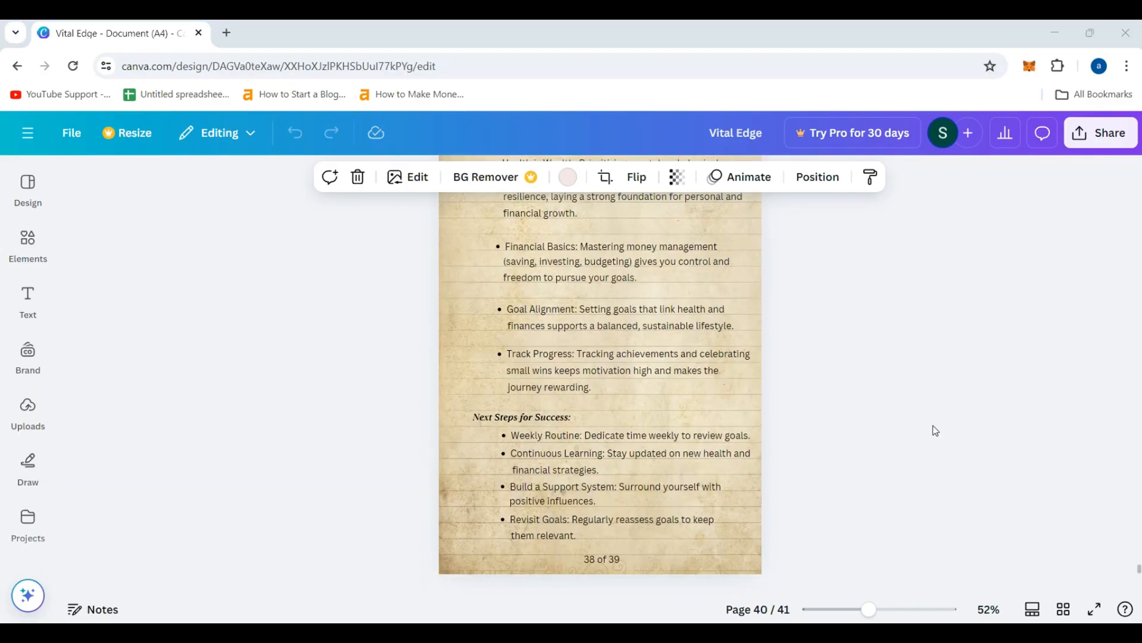
scroll(933, 426, up, 1)
scroll(933, 426, down, 7)
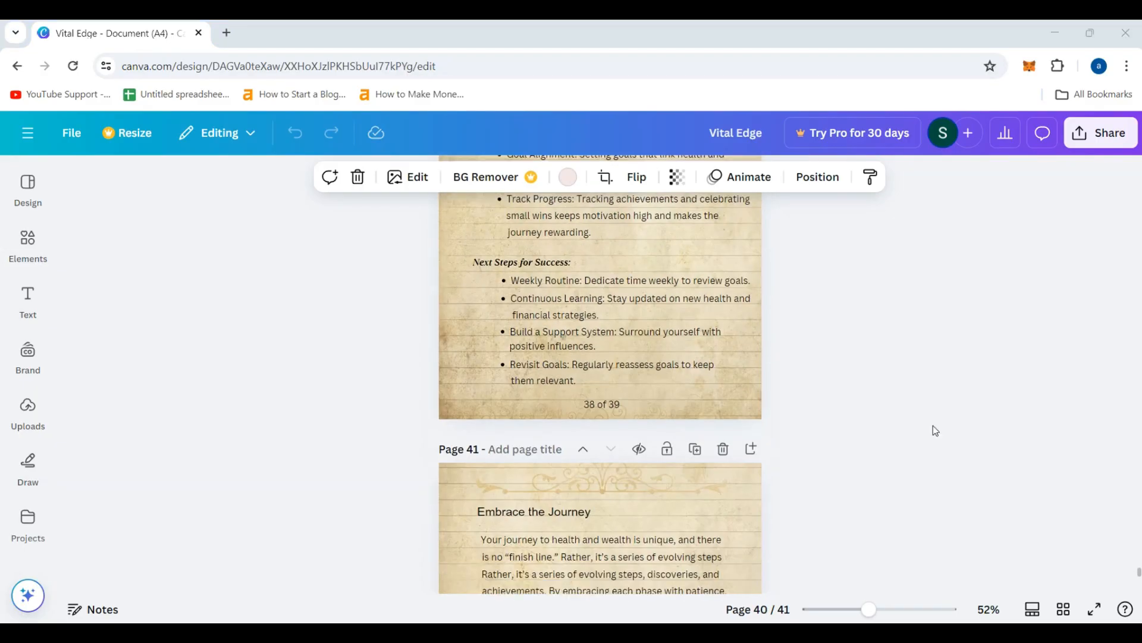
scroll(933, 426, down, 4)
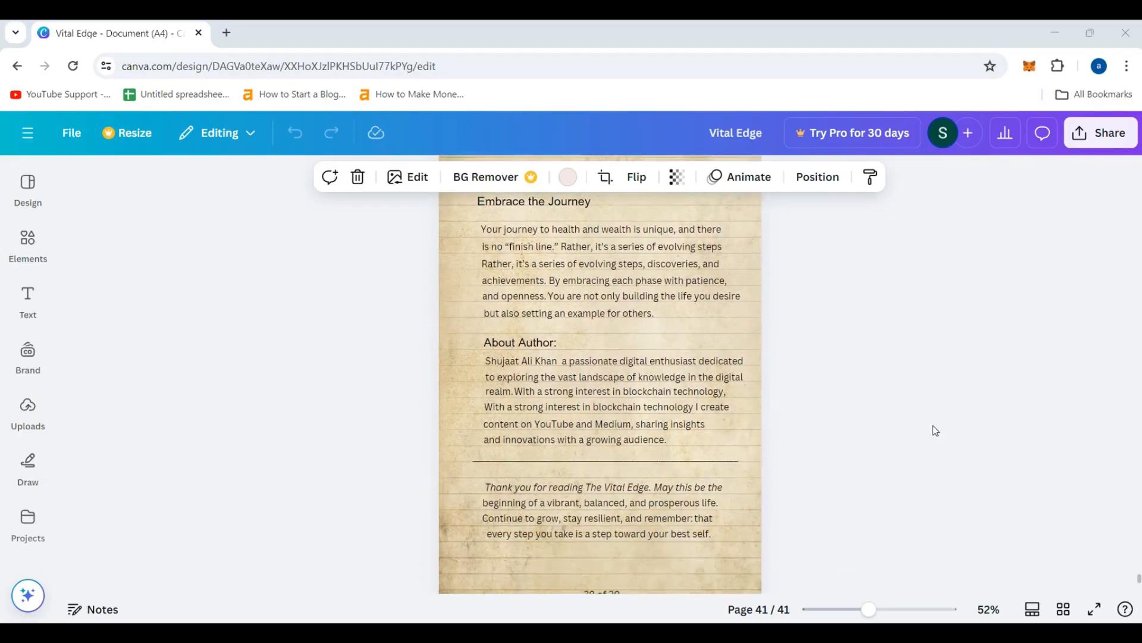
scroll(933, 426, down, 3)
scroll(933, 426, up, 5)
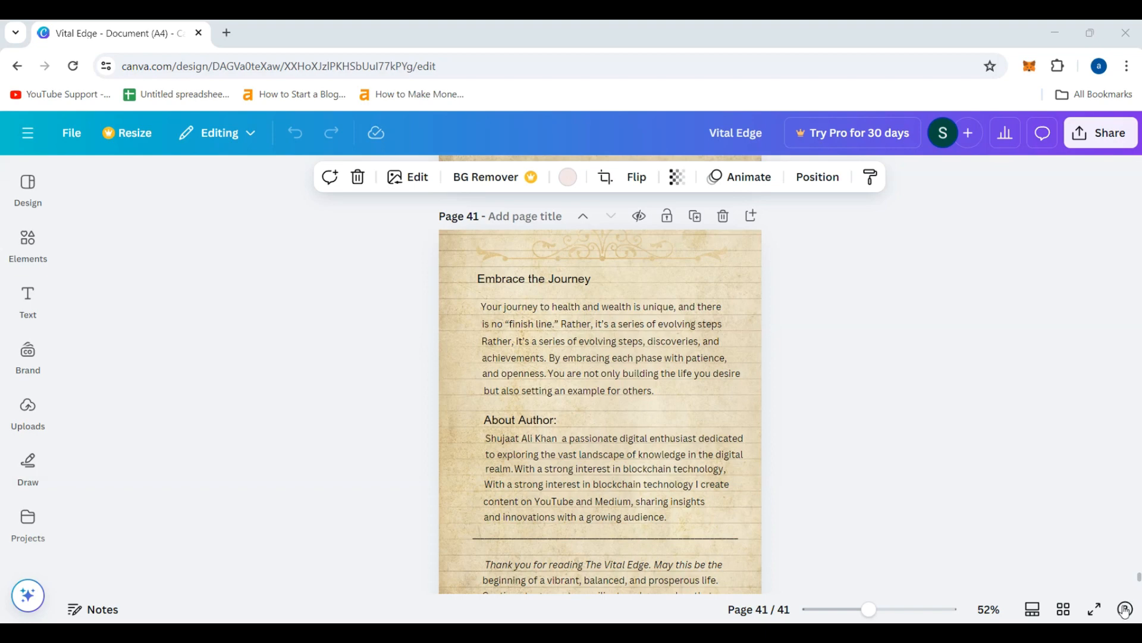
scroll(933, 427, up, 8)
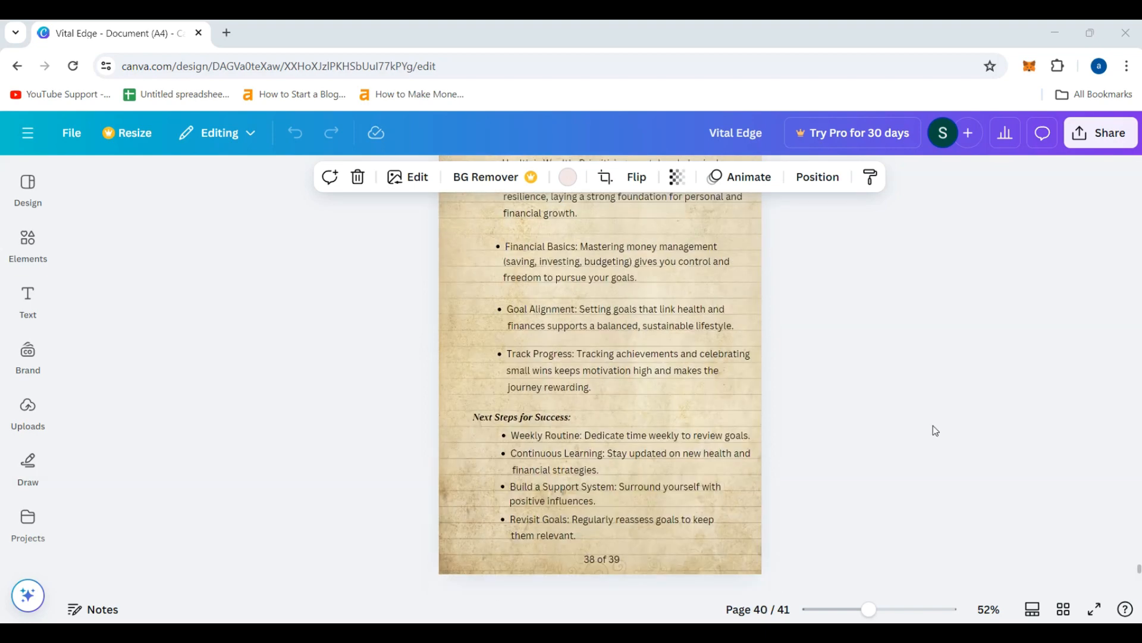
scroll(936, 430, up, 1)
scroll(936, 430, down, 6)
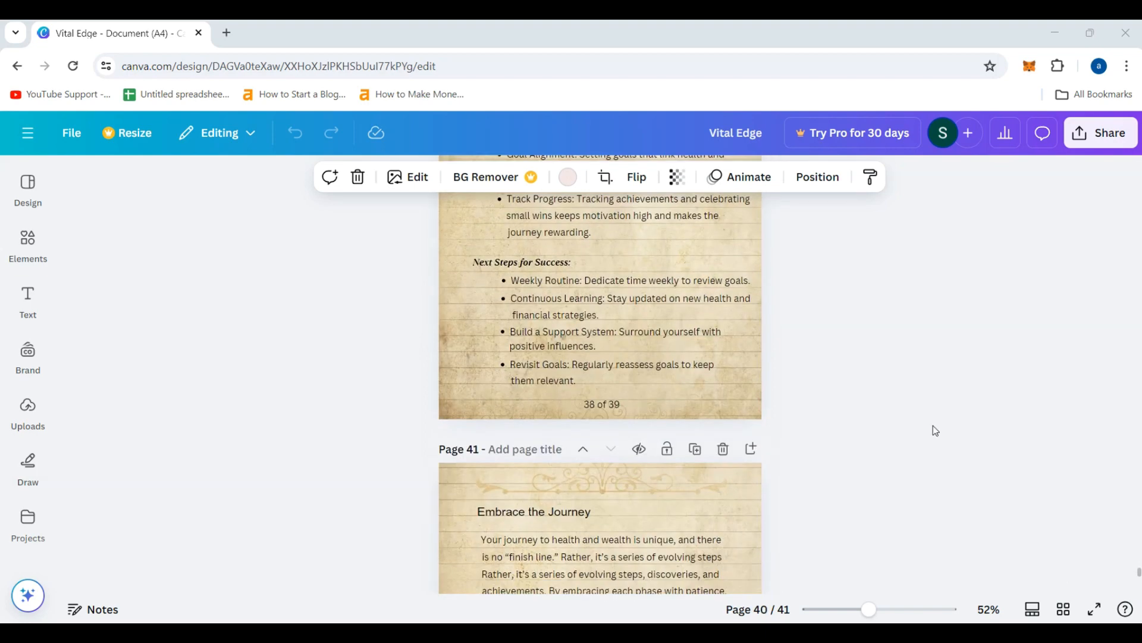
scroll(933, 426, down, 4)
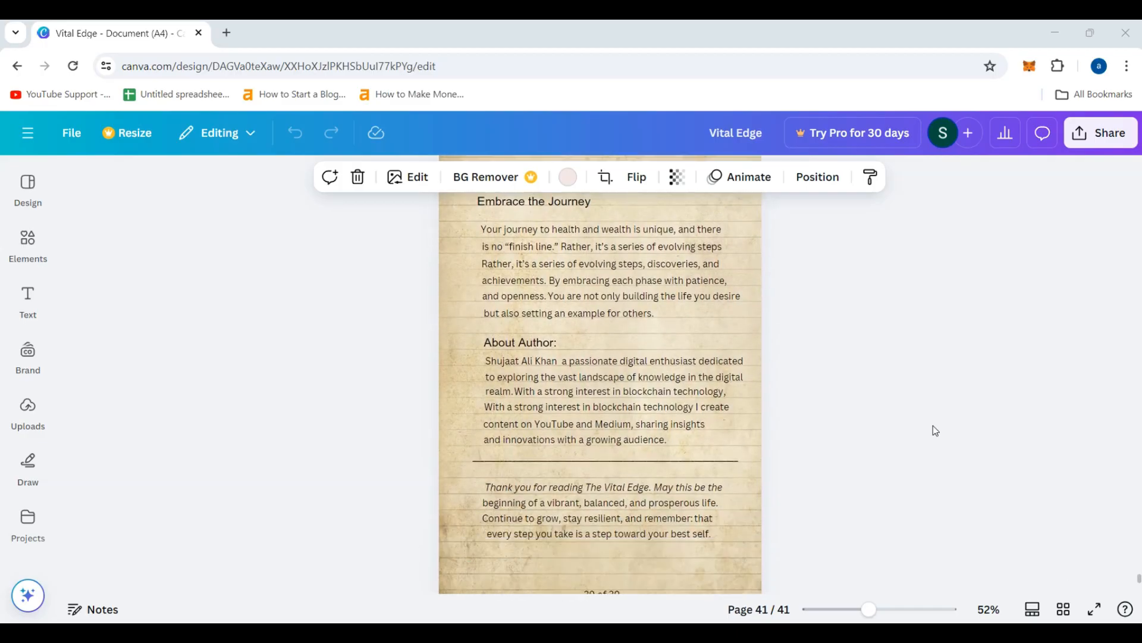
scroll(935, 430, down, 1)
scroll(936, 430, up, 2)
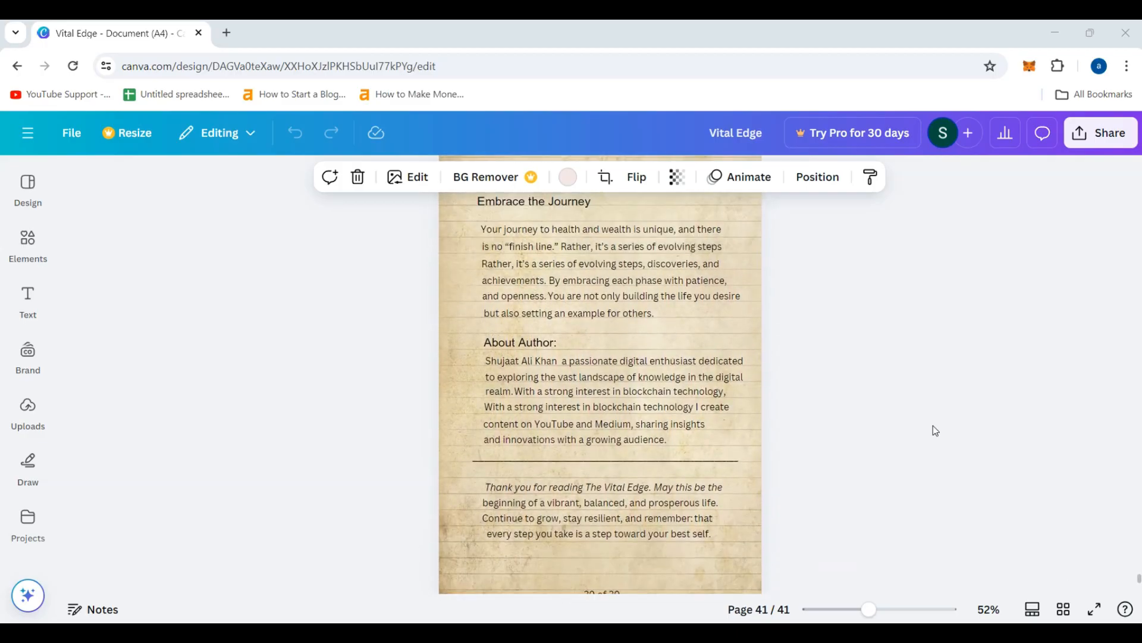